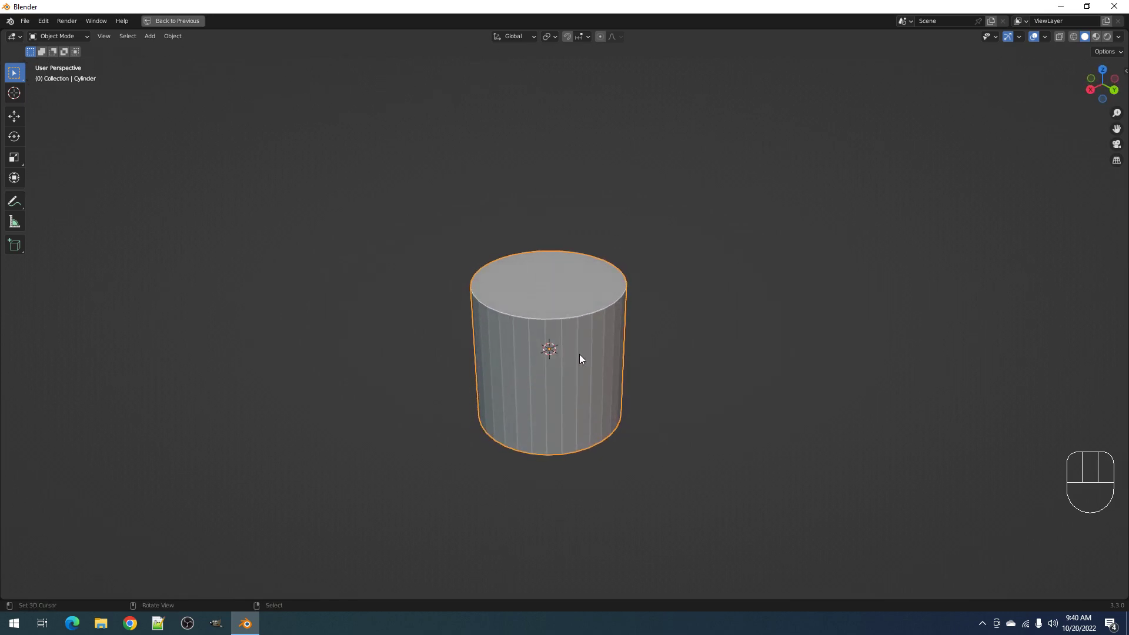
pyautogui.rightClick(577, 354)
pyautogui.scroll(-2, 574, 354)
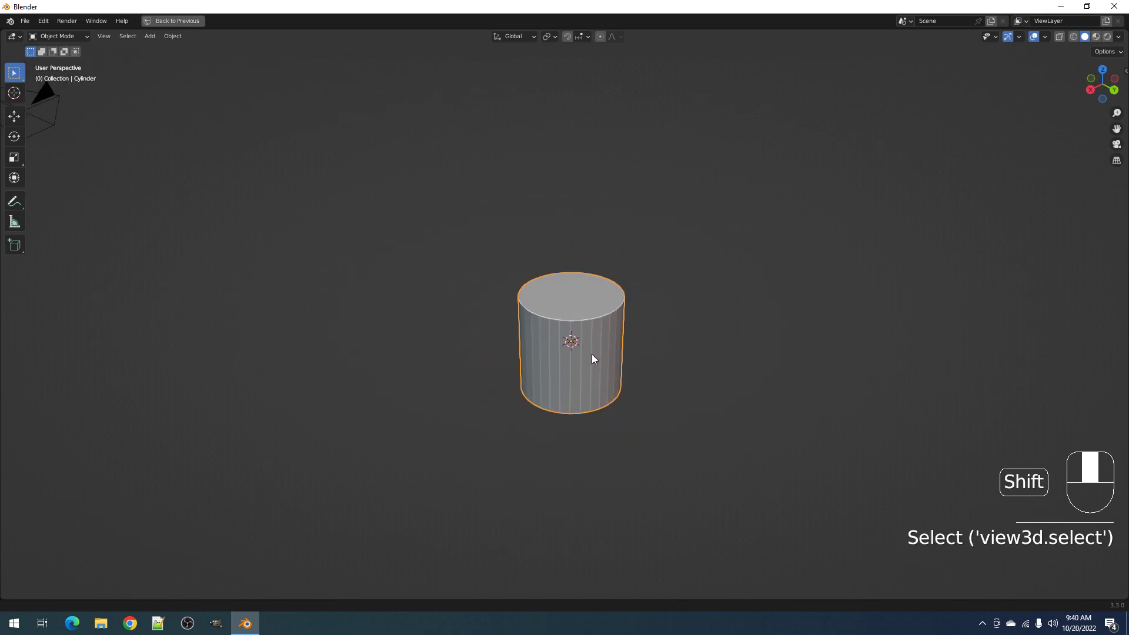
pyautogui.press('Tab')
pyautogui.press('Tab')
pyautogui.hotkey('shift', 'q')
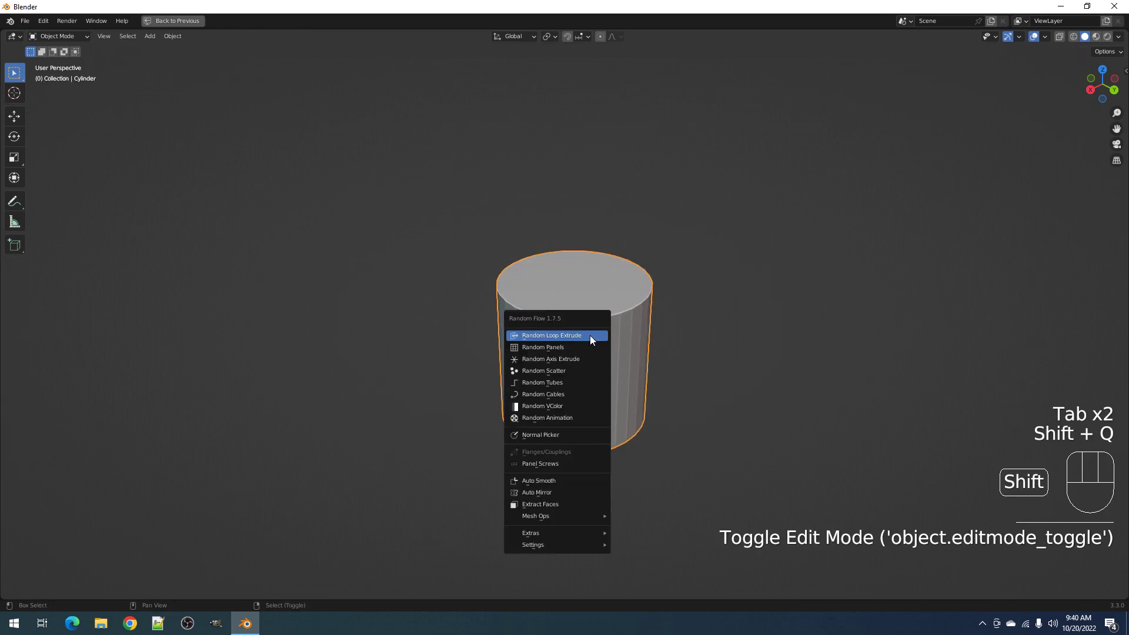
pyautogui.hotkey('ctrl', 'shift', 'x')
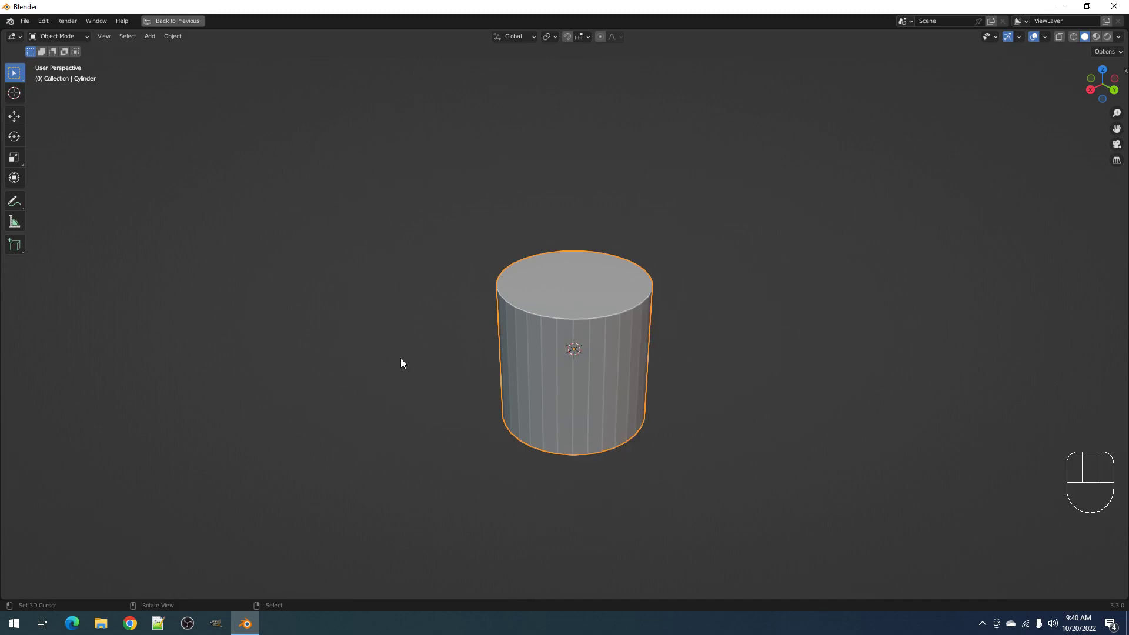
pyautogui.press('Tab')
pyautogui.hotkey('ctrl', 'x')
pyautogui.hotkey('ctrl', 'shift', 'x')
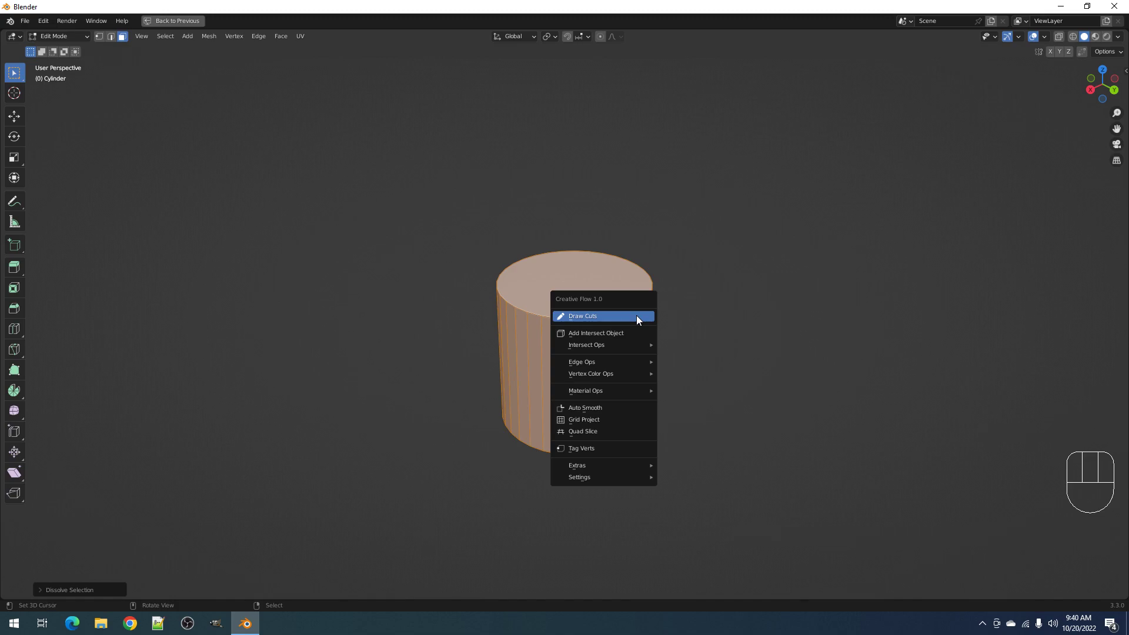
pyautogui.press('Tab')
pyautogui.click(628, 335)
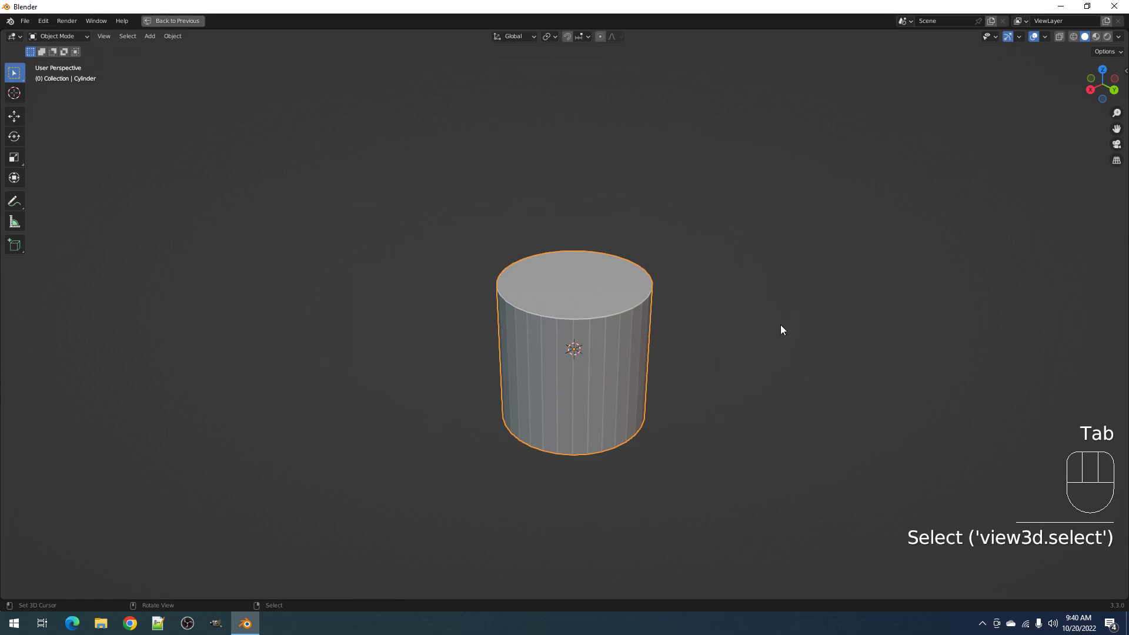
pyautogui.press('n')
pyautogui.press('n')
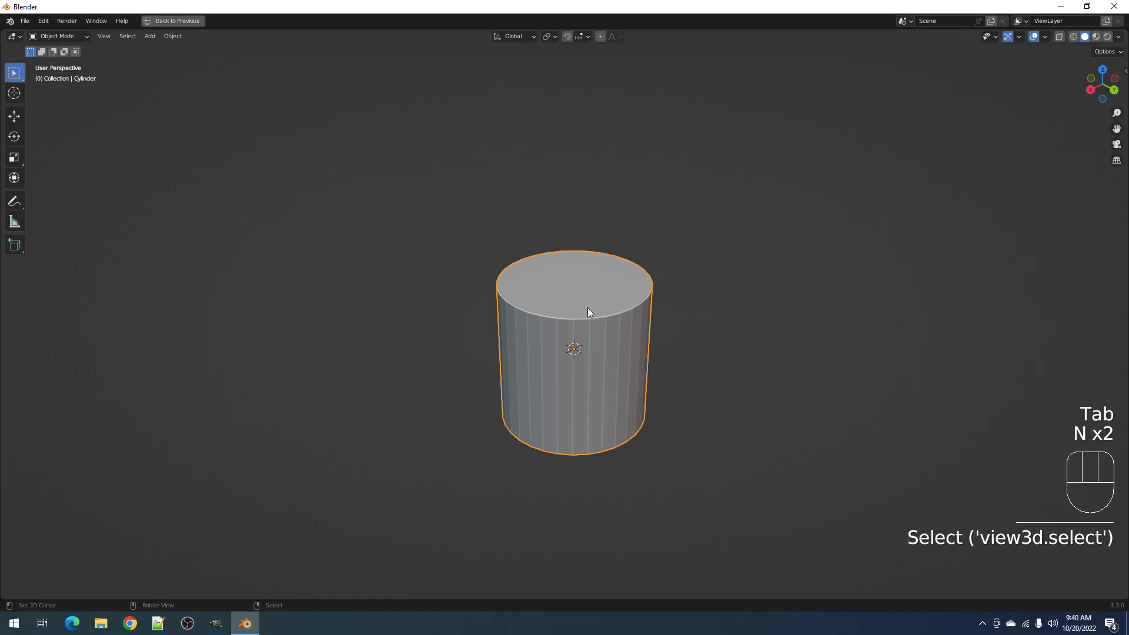
pyautogui.press('Tab')
pyautogui.click(595, 297)
pyautogui.moveTo(680, 360); pyautogui.dragTo(623, 419, button='middle')
pyautogui.click(594, 303)
pyautogui.press('w')
pyautogui.scroll(1, 584, 309)
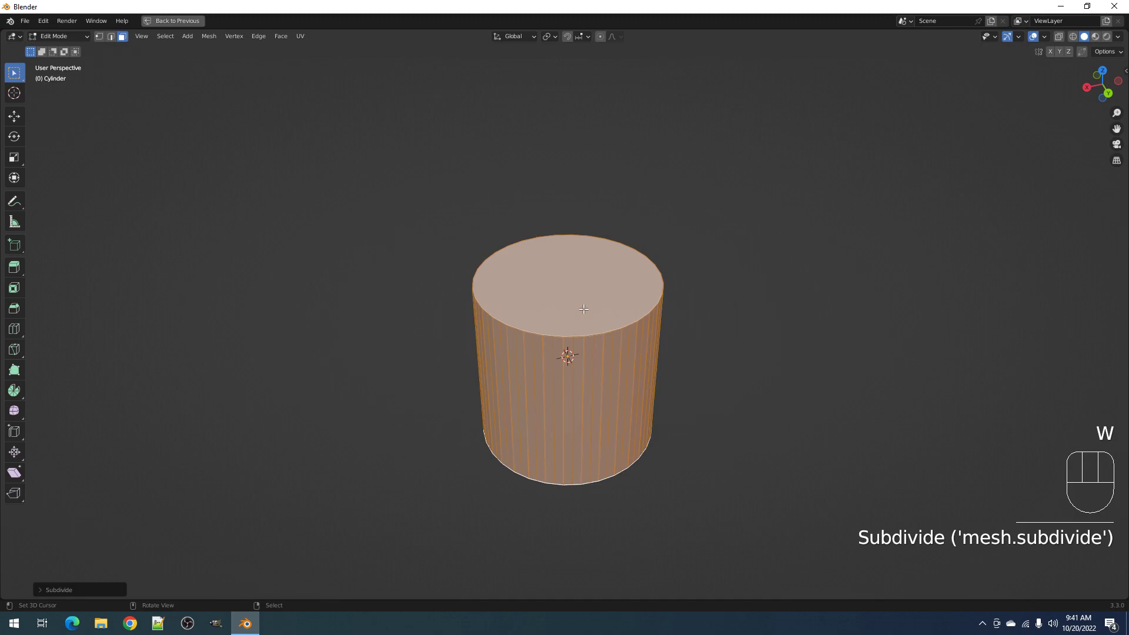
pyautogui.moveTo(583, 309); pyautogui.dragTo(658, 313, button='middle')
pyautogui.hotkey('alt', 'a')
pyautogui.hotkey('ctrl', 'z')
pyautogui.hotkey('ctrl', 'z')
# Select the whole cylinder mesh and scale it along Z into a tall column, about seven times its original height
pyautogui.scroll(-3, 655, 323)
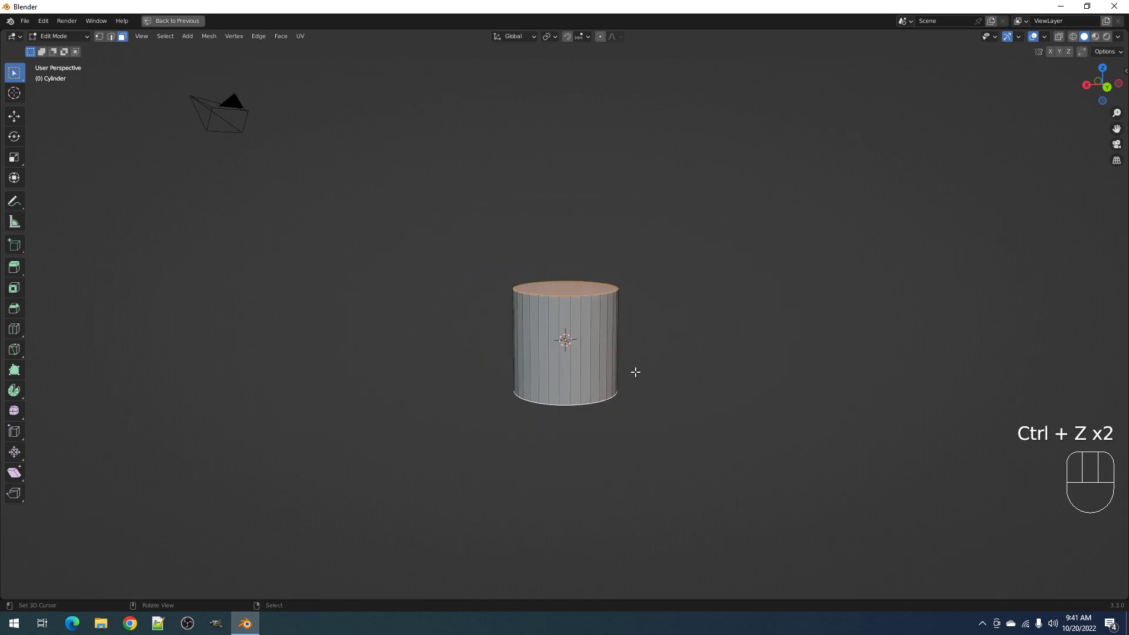
pyautogui.press('a')
pyautogui.scroll(-3, 636, 374)
pyautogui.moveTo(635, 375); pyautogui.dragTo(638, 361, button='middle')
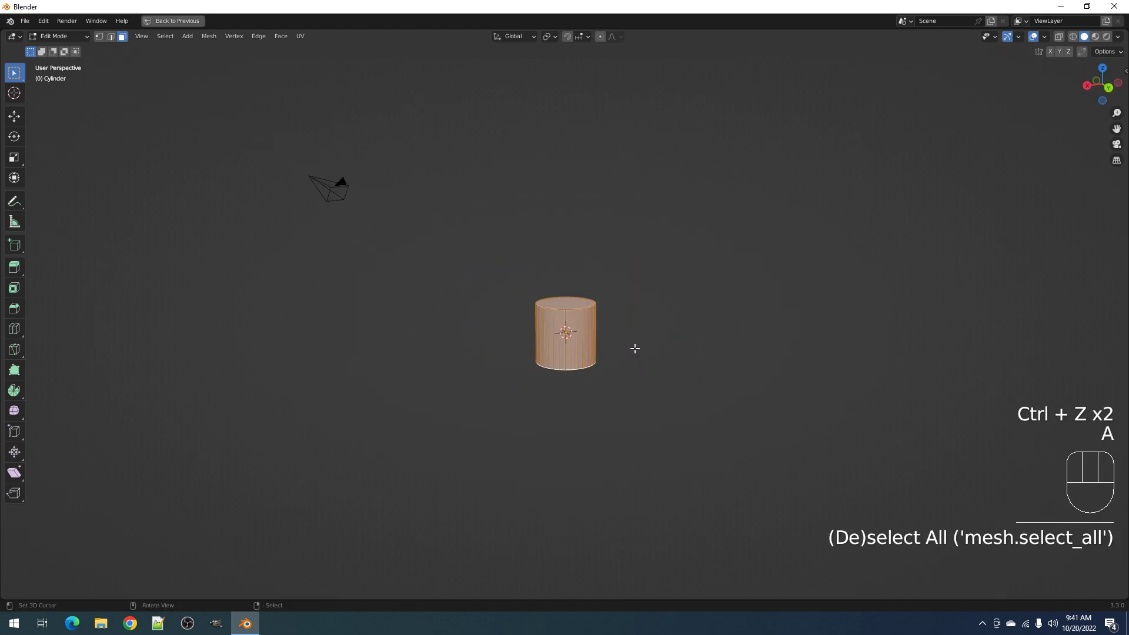
pyautogui.scroll(4, 634, 348)
pyautogui.rightClick(587, 277)
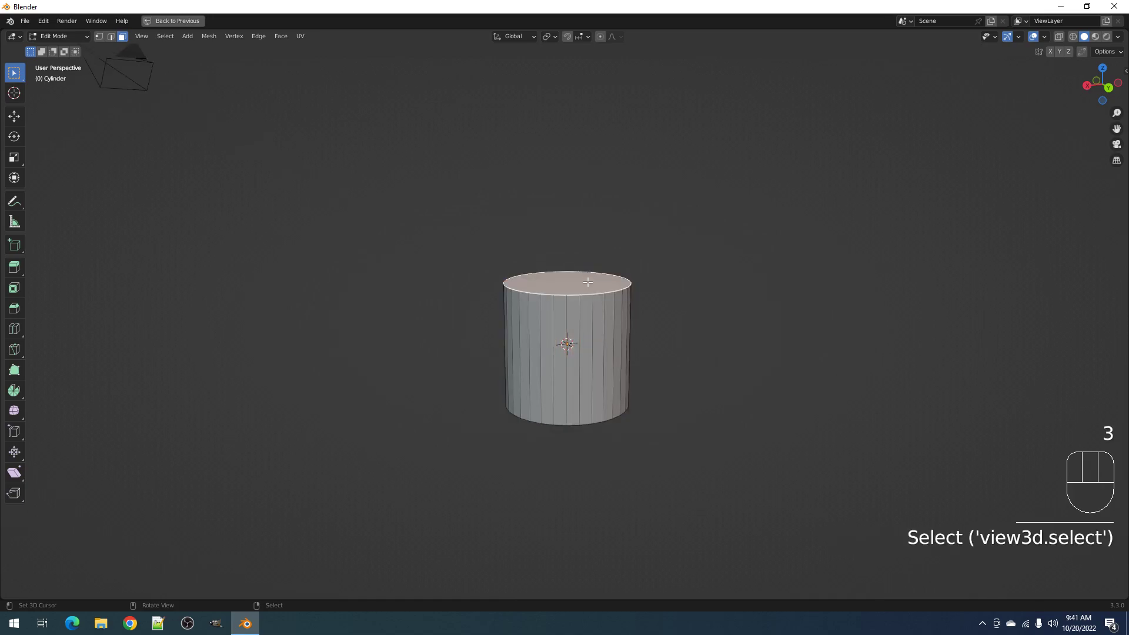
pyautogui.press('a')
pyautogui.press('s')
pyautogui.press('z')
pyautogui.click(881, 282)
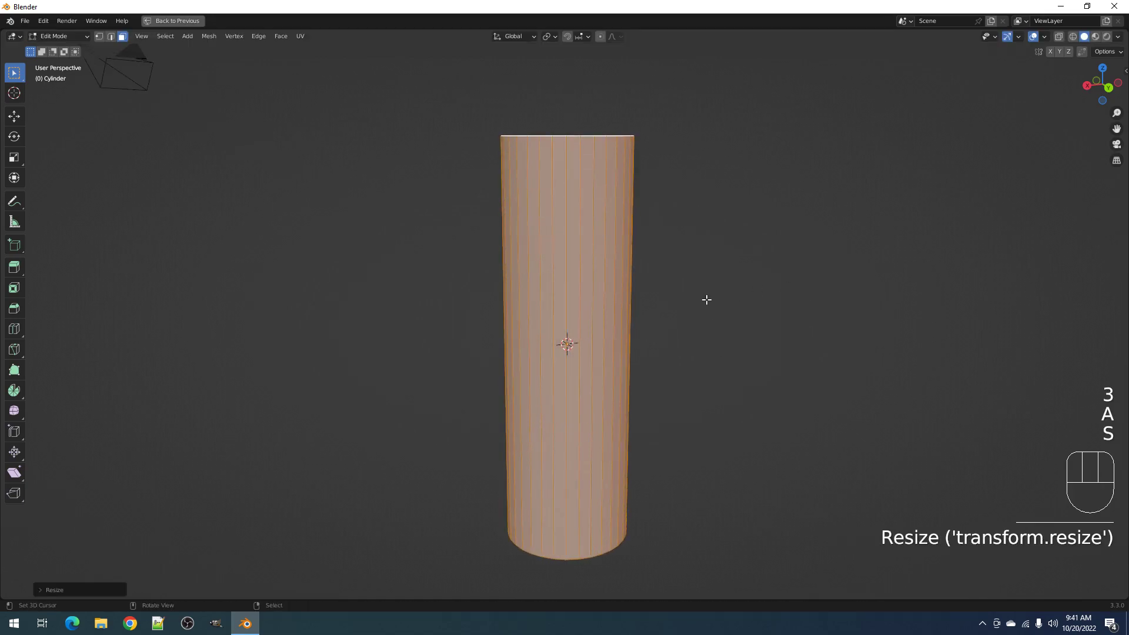
pyautogui.scroll(-3, 707, 300)
pyautogui.press('s')
pyautogui.press('z')
pyautogui.click(685, 319)
pyautogui.scroll(-3, 643, 349)
pyautogui.moveTo(642, 349)
pyautogui.keyDown('alt'); pyautogui.mouseDown(button='middle')
pyautogui.moveTo(658, 321)
pyautogui.moveTo(639, 332)
pyautogui.moveTo(639, 366)
pyautogui.mouseUp(button='middle'); pyautogui.keyUp('alt')
# Return to Object Mode and apply Auto Smooth to the cylinder
pyautogui.press('Tab')
pyautogui.scroll(2, 573, 271)
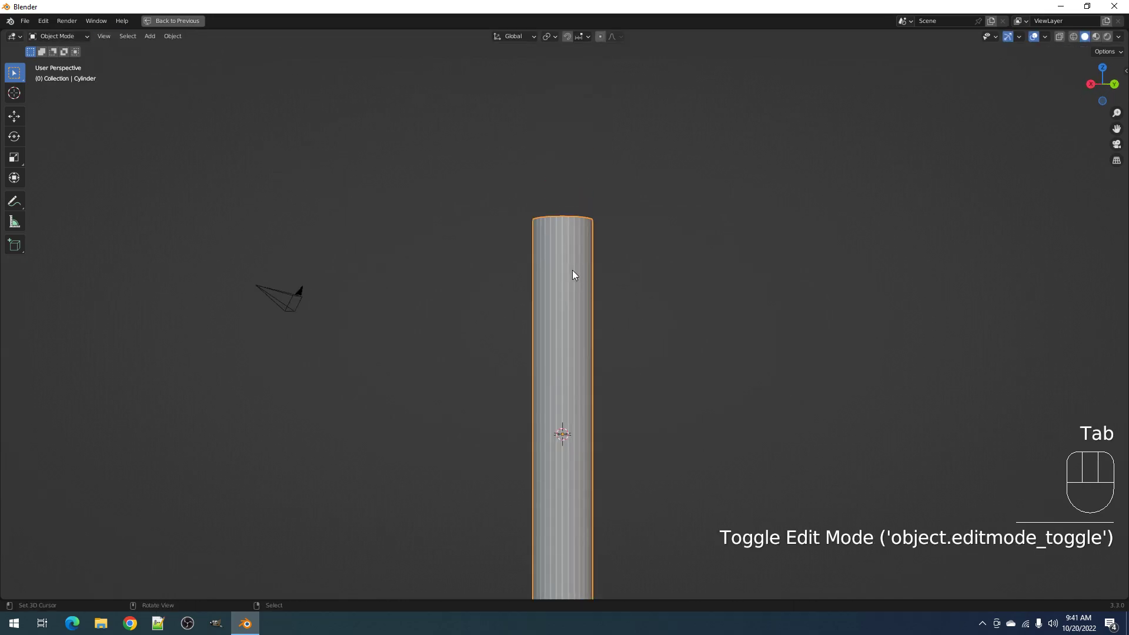
pyautogui.hotkey('shift', 'q')
pyautogui.click(536, 421)
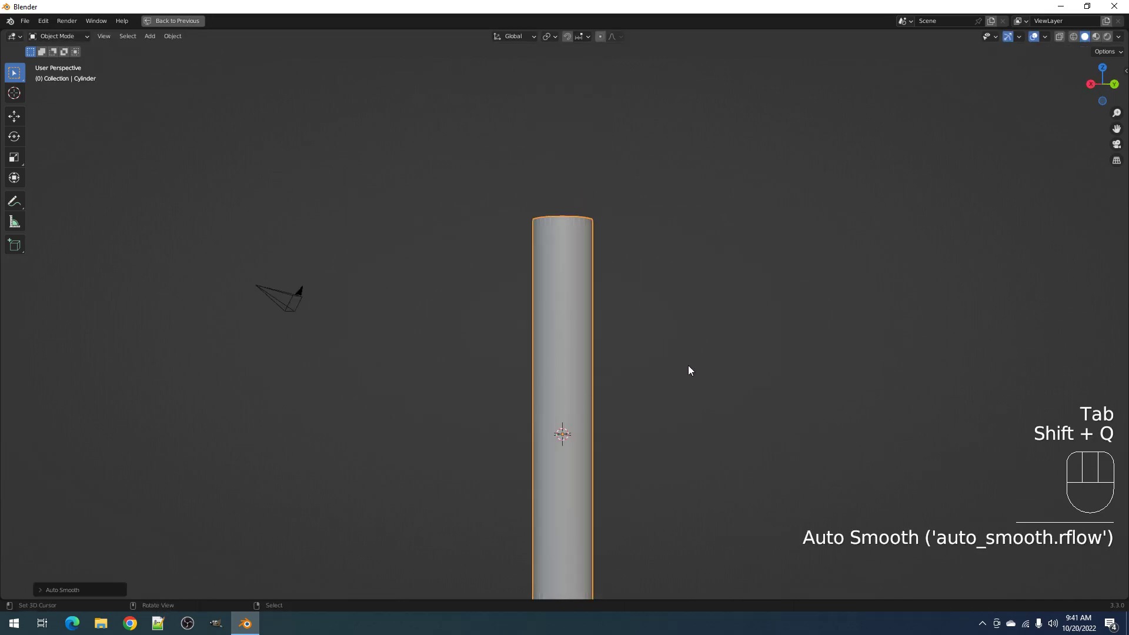
# Scale the column's whole mesh slightly along Z by about 1.01 and return to Object Mode
pyautogui.scroll(-3, 685, 367)
pyautogui.press('Tab')
pyautogui.press('s')
pyautogui.press('z')
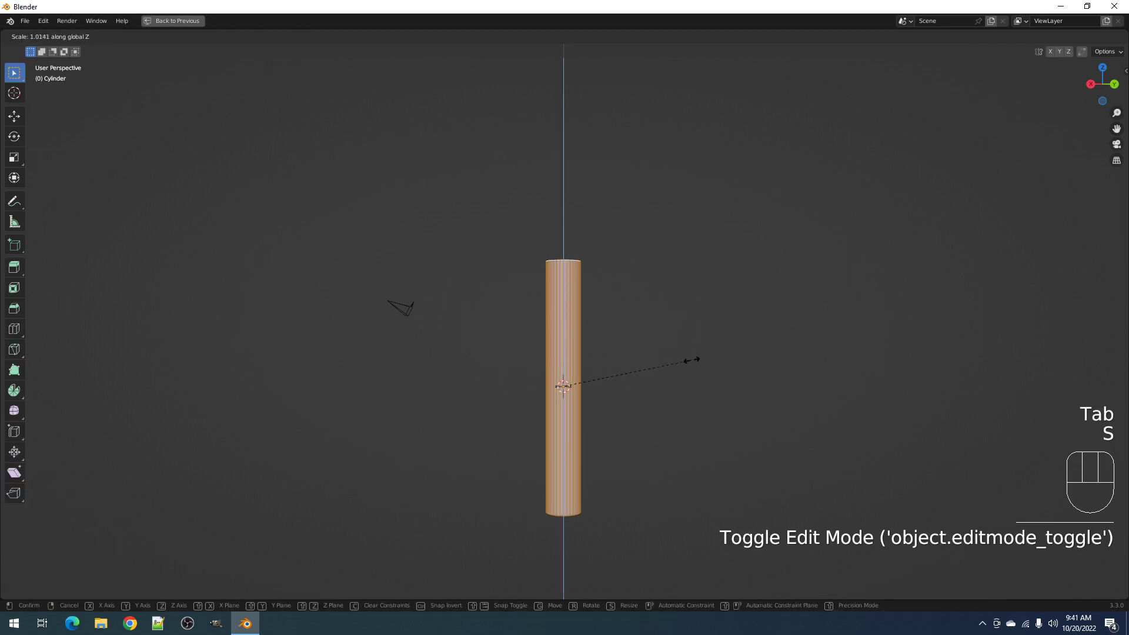
pyautogui.click(691, 360)
pyautogui.press('Tab')
pyautogui.scroll(5, 592, 306)
pyautogui.moveTo(584, 297); pyautogui.dragTo(579, 274, button='middle')
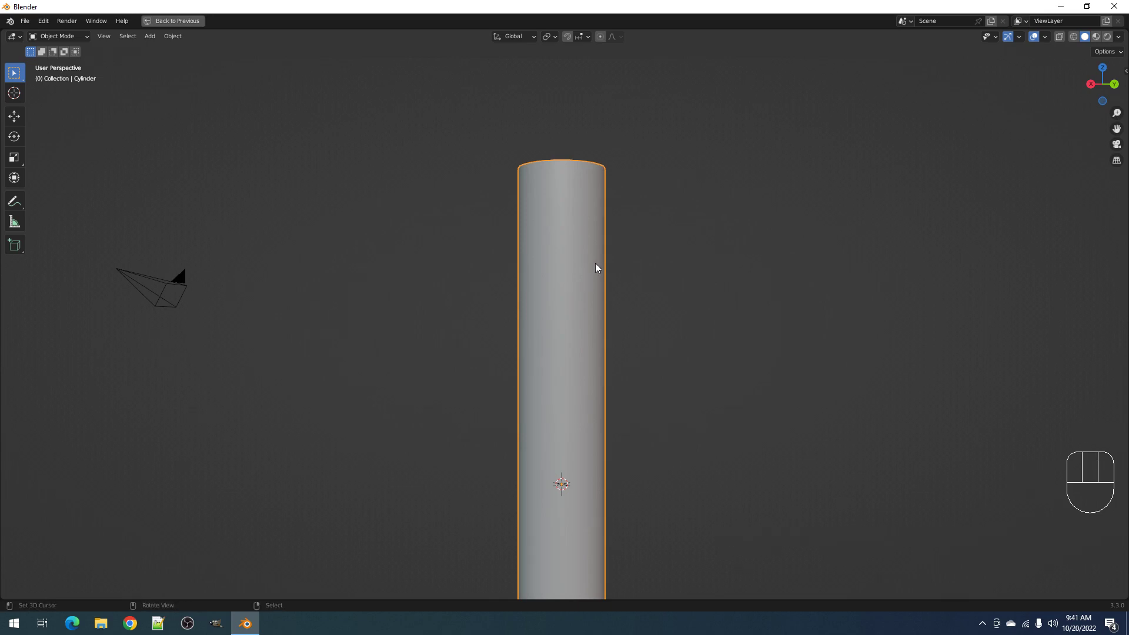
# Add a horizontal loop cut around the column in Edit Mode, positioned slightly above its middle
pyautogui.scroll(-4, 595, 263)
pyautogui.press('Tab')
pyautogui.keyDown('shift'); pyautogui.moveTo(609, 266); pyautogui.dragTo(615, 312, button='middle'); pyautogui.keyUp('shift')
pyautogui.scroll(2, 616, 300)
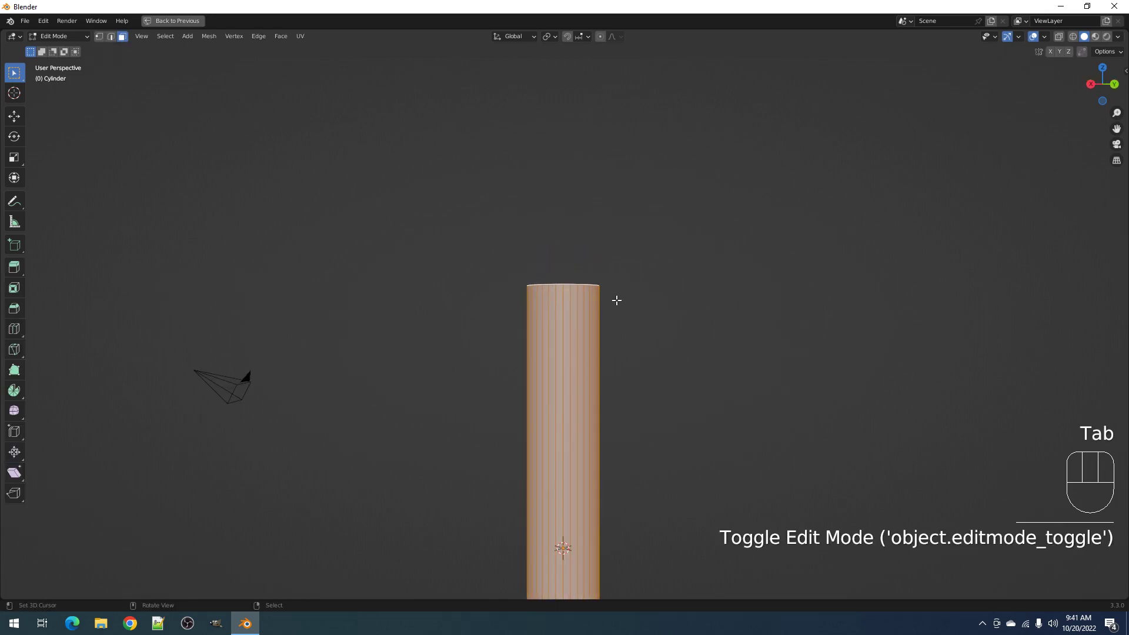
pyautogui.scroll(-6, 638, 360)
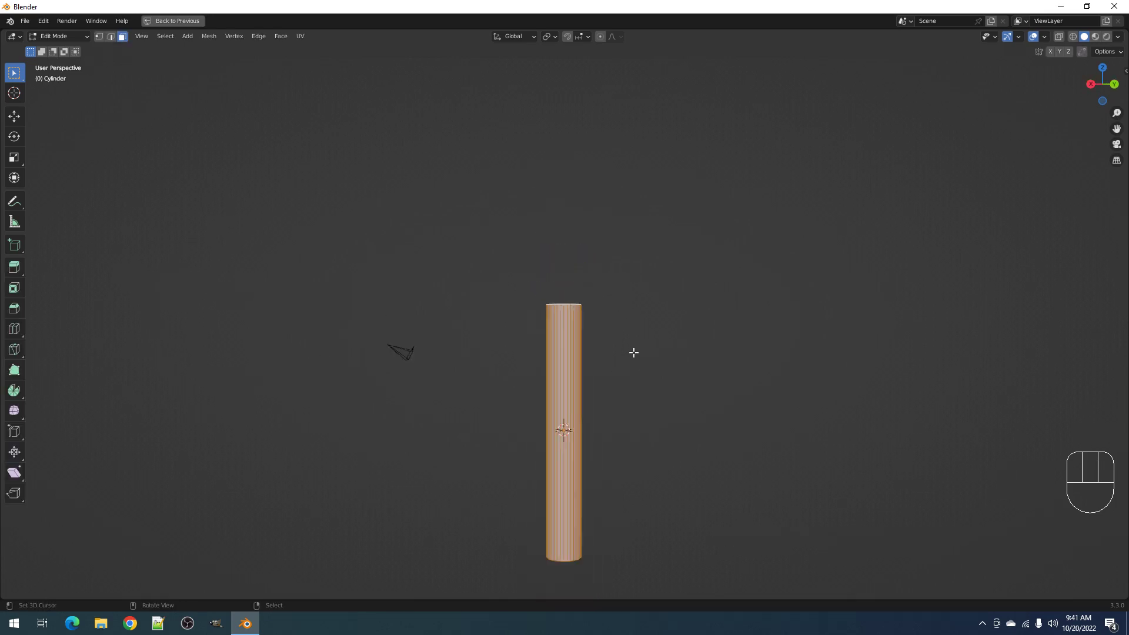
pyautogui.scroll(7, 613, 314)
pyautogui.scroll(-3, 609, 312)
pyautogui.hotkey('ctrl', 'r')
pyautogui.click(575, 412)
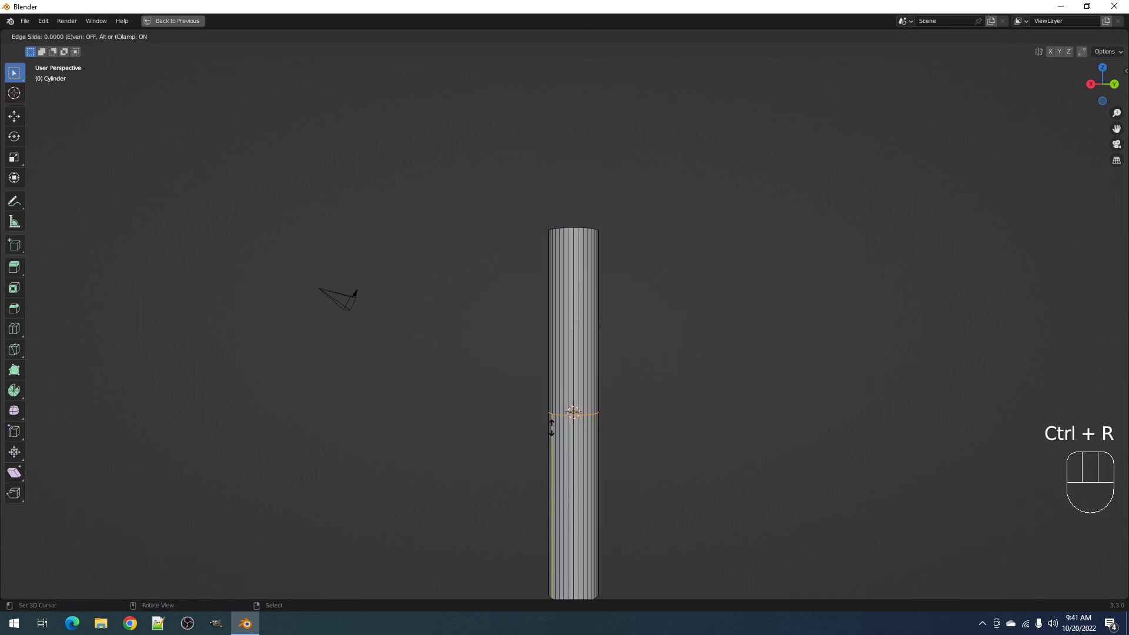
pyautogui.click(551, 377)
# Select the side faces above the loop cut and inset them with outward depth to thicken the upper section
pyautogui.scroll(-2, 743, 396)
pyautogui.keyDown('shift'); pyautogui.moveTo(743, 395); pyautogui.dragTo(739, 331, button='middle'); pyautogui.keyUp('shift')
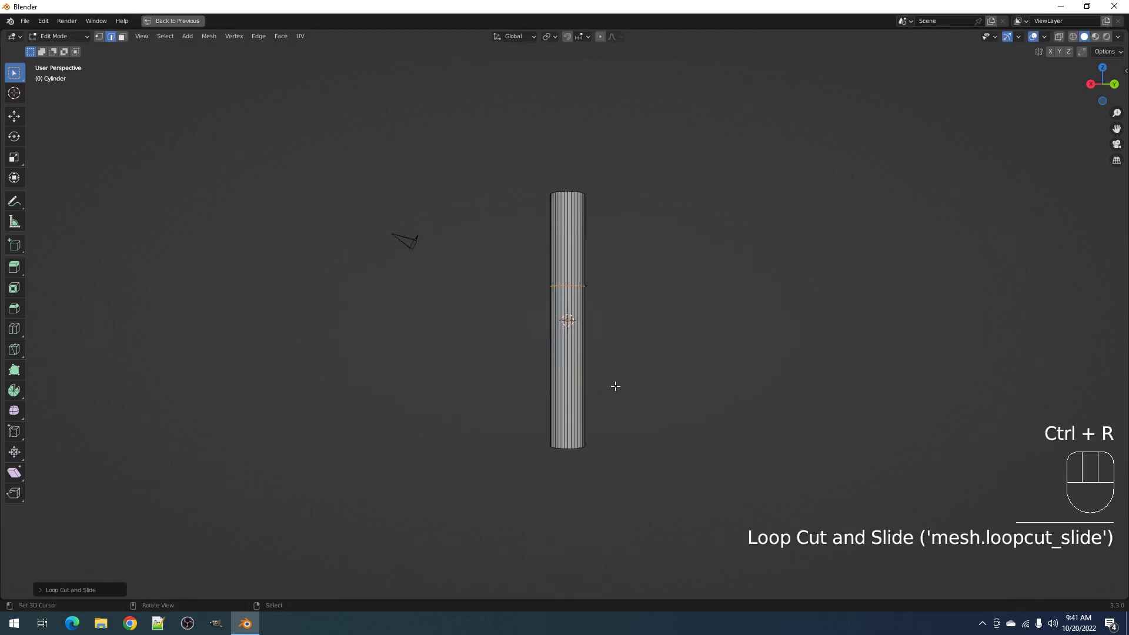
pyautogui.keyDown('shift'); pyautogui.moveTo(582, 269); pyautogui.dragTo(582, 378, button='middle'); pyautogui.keyUp('shift')
pyautogui.scroll(2, 579, 388)
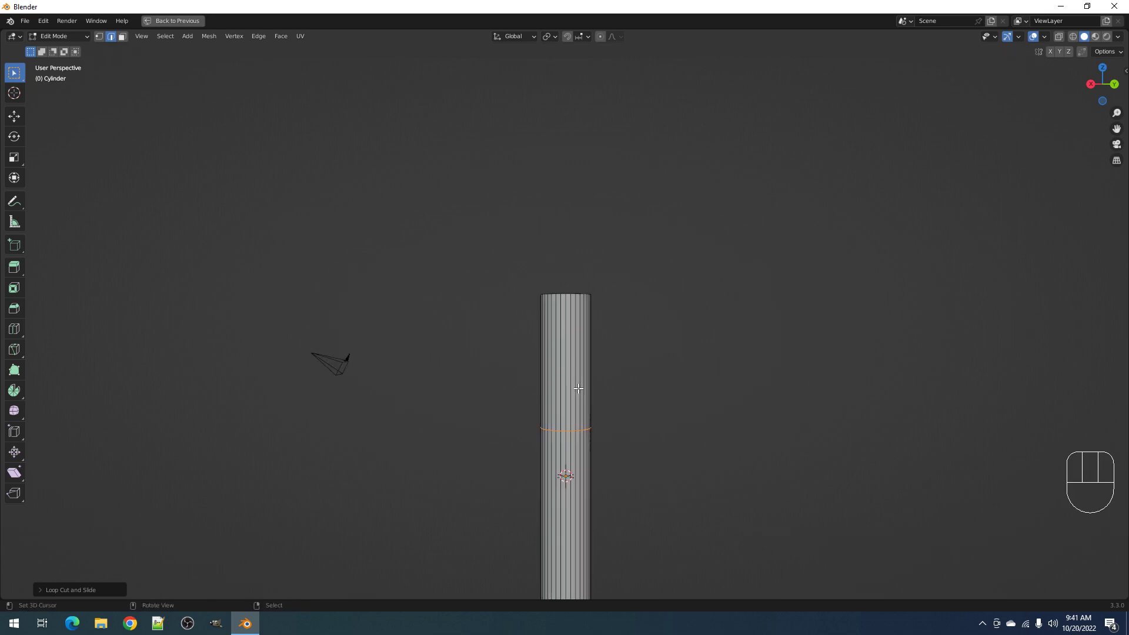
pyautogui.scroll(2, 575, 358)
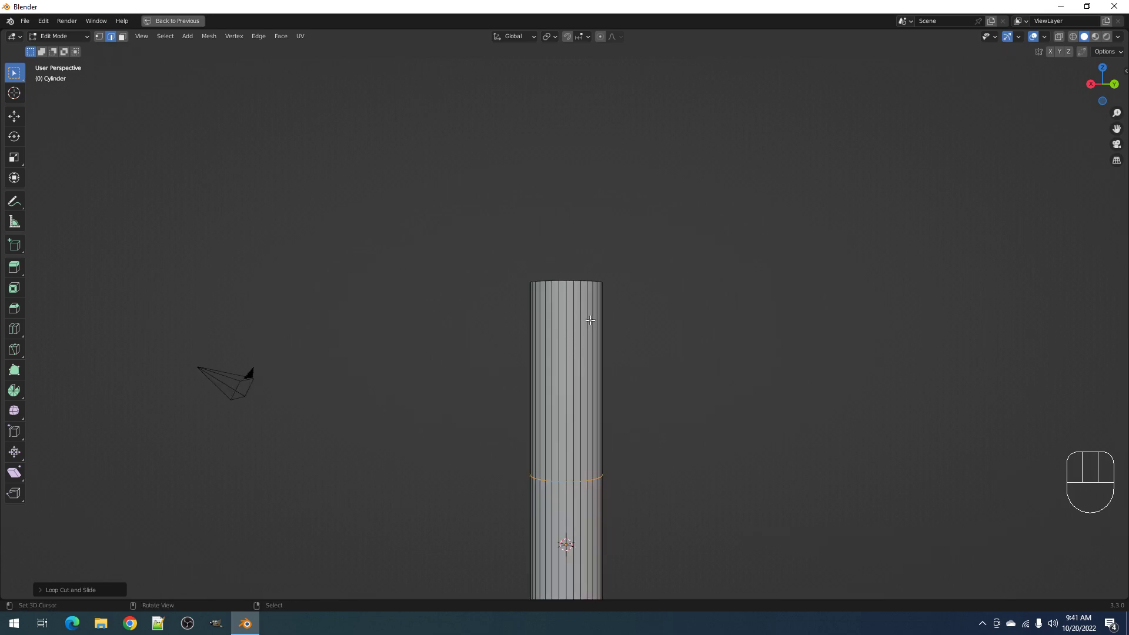
pyautogui.keyDown('alt'); pyautogui.moveTo(595, 322); pyautogui.dragTo(677, 275, button='middle'); pyautogui.keyUp('alt')
pyautogui.press('3')
pyautogui.keyDown('alt'); pyautogui.keyDown('shift'); pyautogui.click(590, 335); pyautogui.keyUp('shift'); pyautogui.keyUp('alt')
pyautogui.press('i')
pyautogui.click(680, 270)
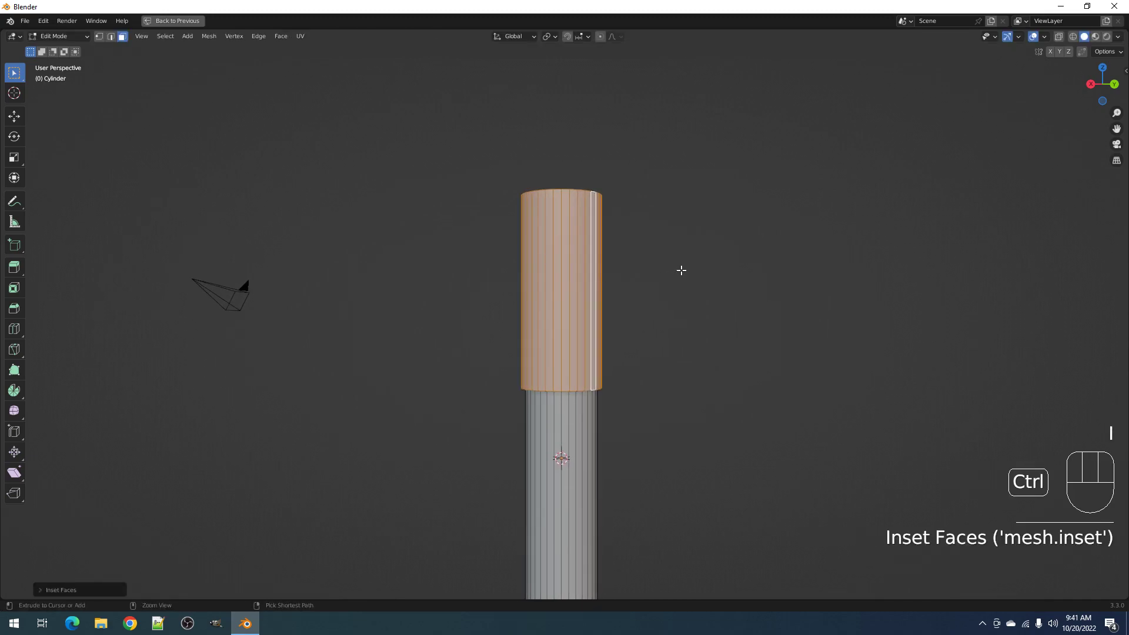
# Select the top cap together with its surrounding rim faces and move them upward along Z
pyautogui.press('Tab')
pyautogui.press('Tab')
pyautogui.hotkey('alt', 'a')
pyautogui.moveTo(617, 292); pyautogui.dragTo(579, 300, button='middle')
pyautogui.press('3')
pyautogui.click(579, 299)
pyautogui.scroll(3, 587, 307)
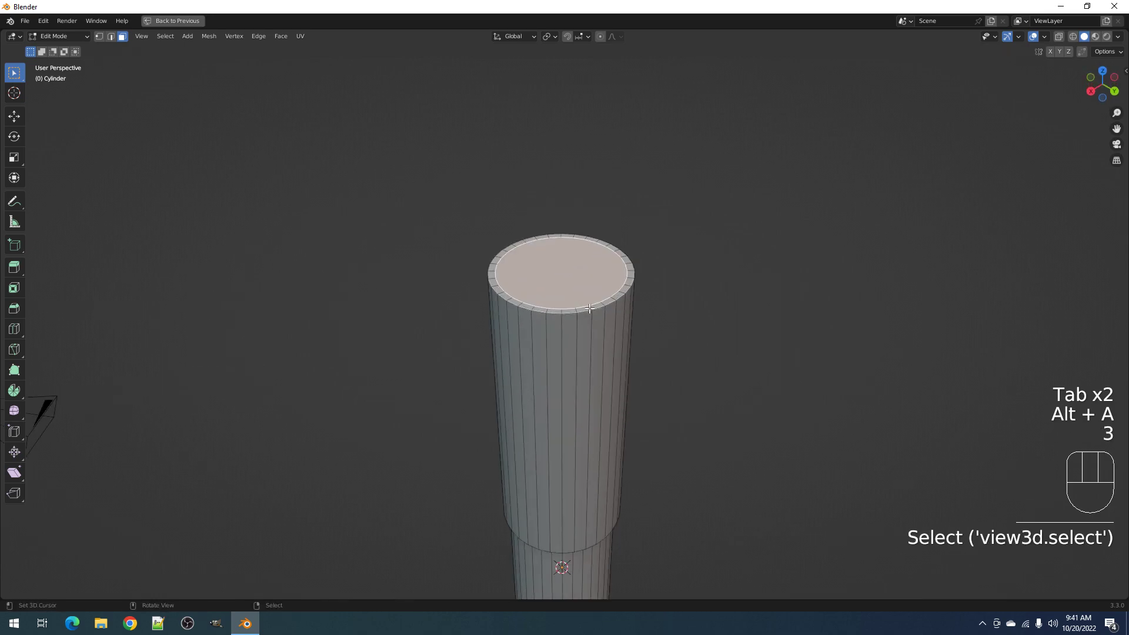
pyautogui.keyDown('alt'); pyautogui.keyDown('shift'); pyautogui.rightClick(591, 307); pyautogui.keyUp('shift'); pyautogui.keyUp('alt')
pyautogui.keyDown('alt'); pyautogui.keyDown('shift'); pyautogui.rightClick(590, 307); pyautogui.keyUp('shift'); pyautogui.keyUp('alt')
pyautogui.moveTo(590, 307)
pyautogui.mouseDown(button='middle')
pyautogui.moveTo(594, 353)
pyautogui.moveTo(594, 329)
pyautogui.mouseUp(button='middle')
pyautogui.press('g')
pyautogui.press('z')
pyautogui.click(592, 271)
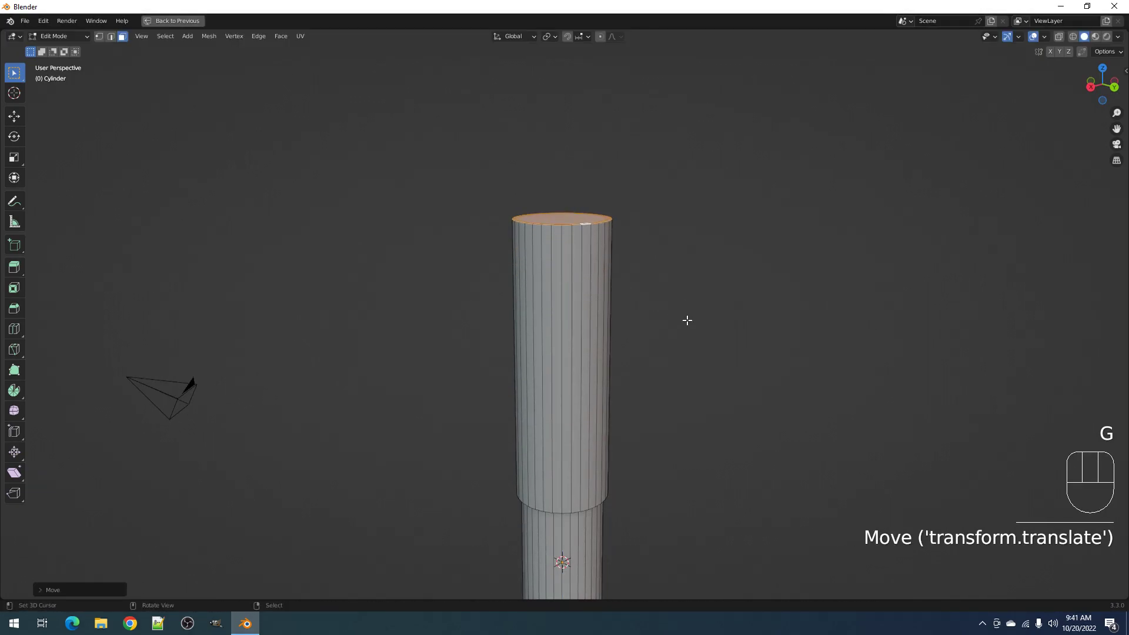
# Align the view to Right Orthographic, clear the mesh selection and start Draw Cuts with the polygonal shape
pyautogui.keyDown('alt'); pyautogui.moveTo(686, 319); pyautogui.dragTo(751, 296, button='middle'); pyautogui.keyUp('alt')
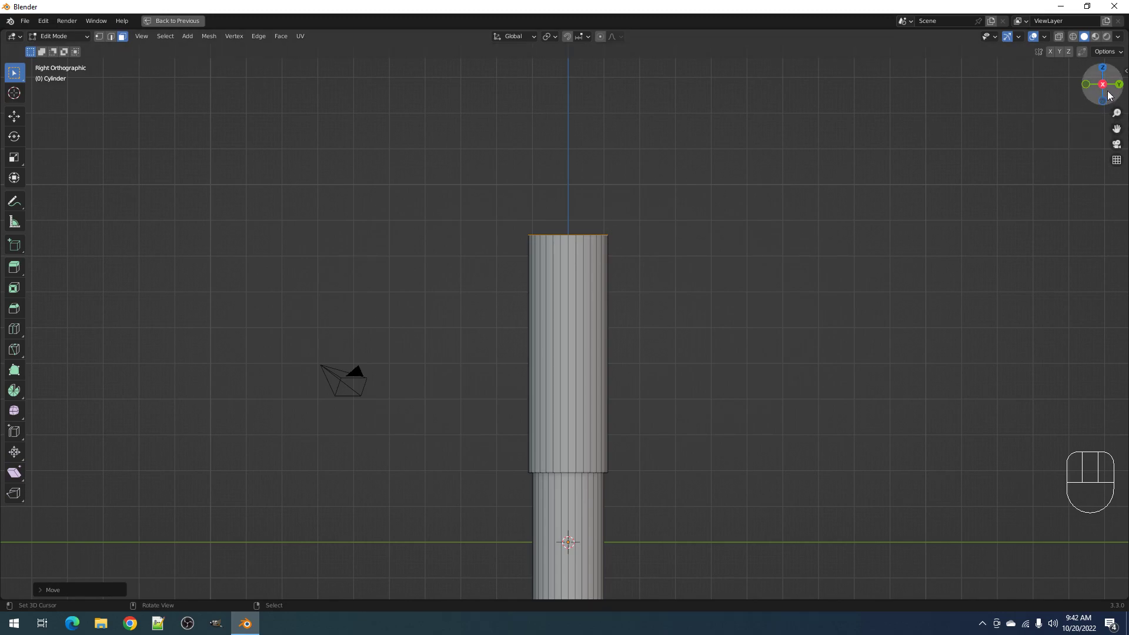
pyautogui.keyDown('alt'); pyautogui.moveTo(617, 238); pyautogui.dragTo(717, 240, button='middle'); pyautogui.keyUp('alt')
pyautogui.keyDown('alt'); pyautogui.moveTo(848, 201); pyautogui.dragTo(720, 198, button='middle'); pyautogui.keyUp('alt')
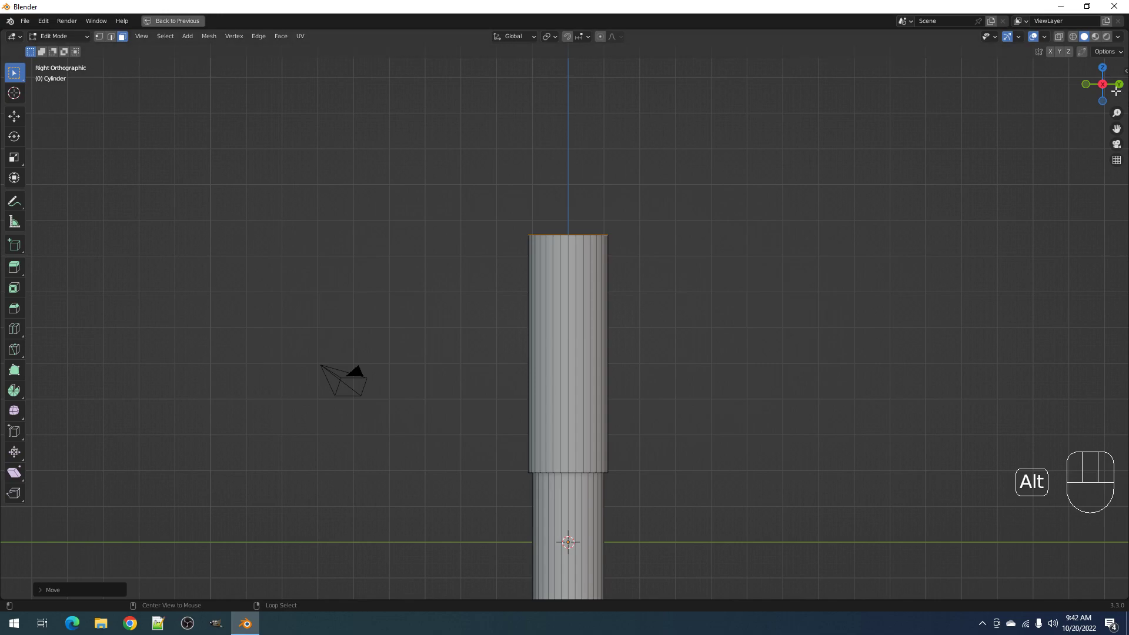
pyautogui.moveTo(681, 194); pyautogui.dragTo(633, 240, button='middle')
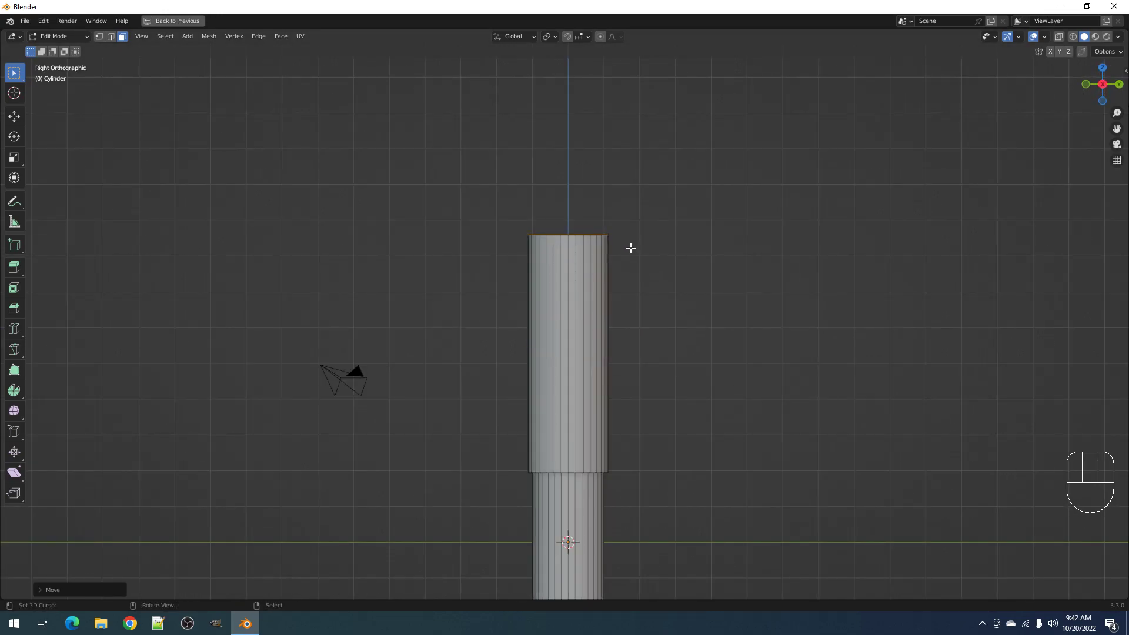
pyautogui.hotkey('alt', 'a')
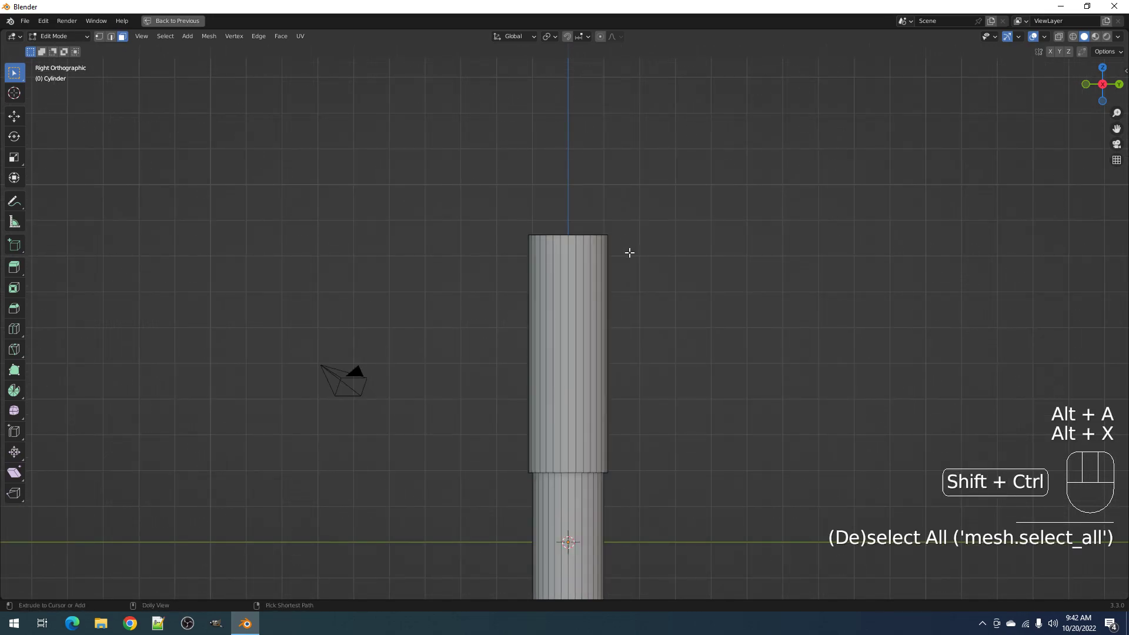
pyautogui.hotkey('ctrl', 'shift', 'x')
pyautogui.click(629, 254)
pyautogui.press('1')
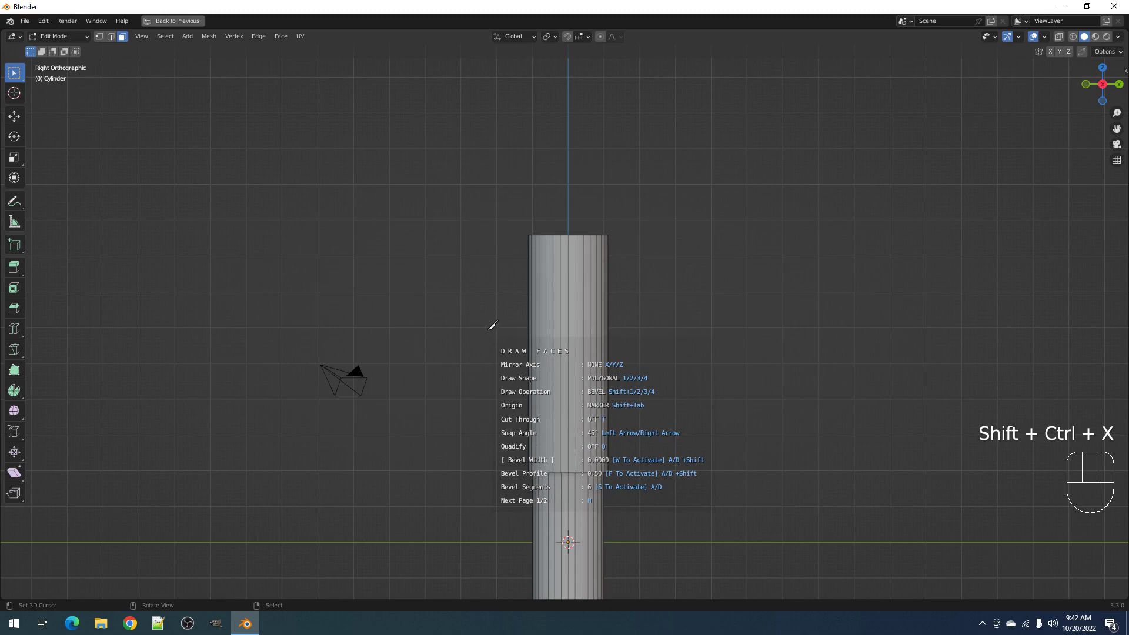
pyautogui.click(486, 324)
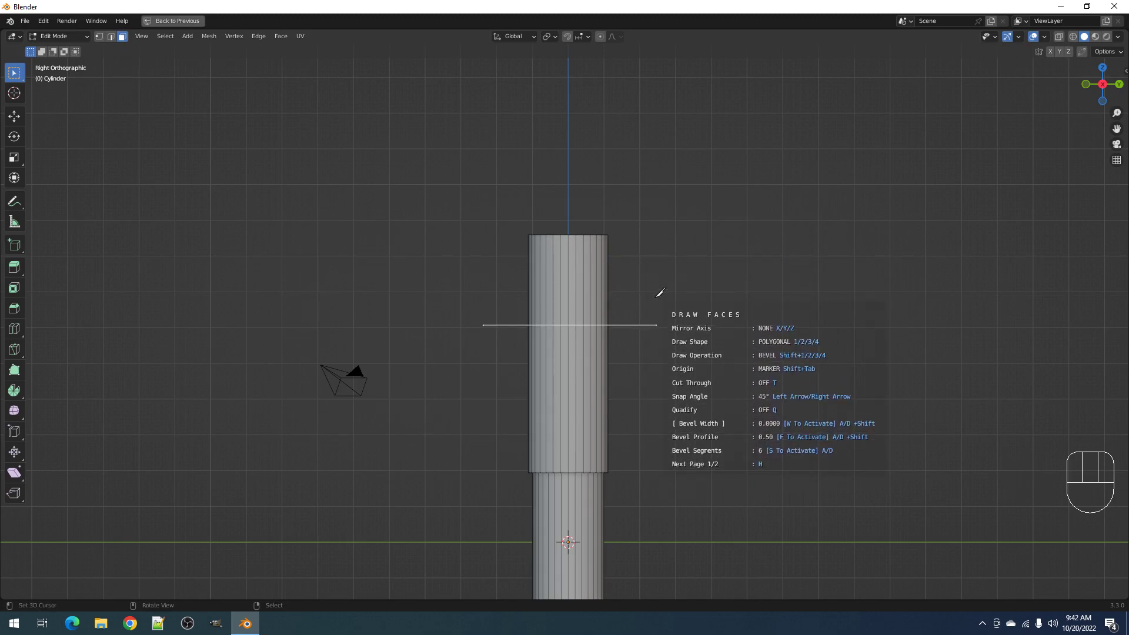
pyautogui.press('shift')
pyautogui.hotkey('ctrl', 'z')
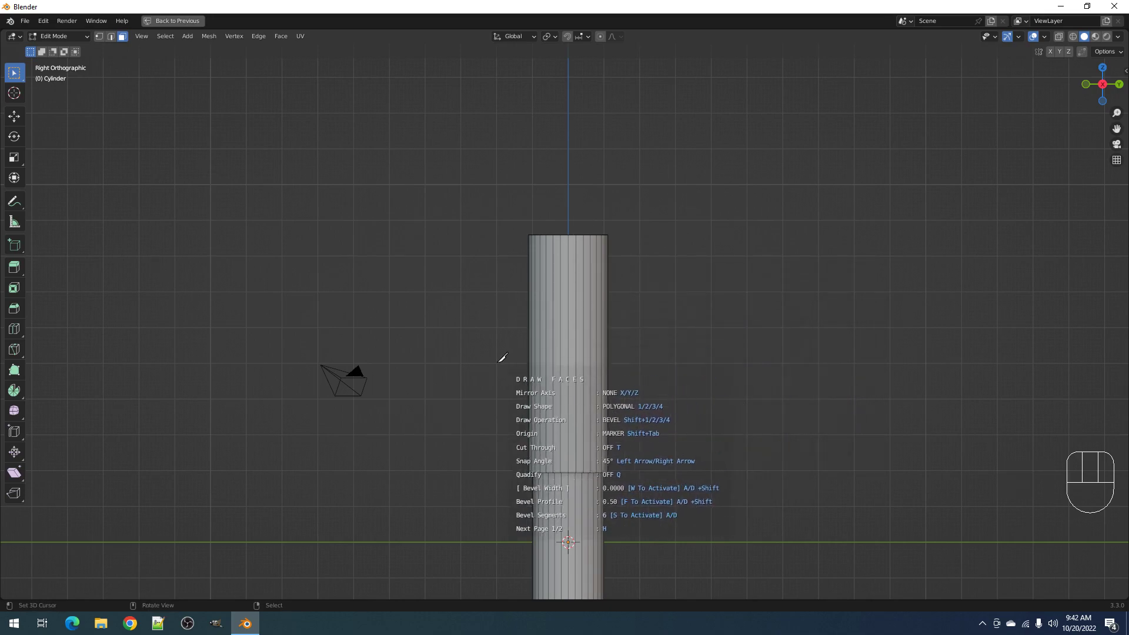
pyautogui.click(491, 348)
pyautogui.press('shift')
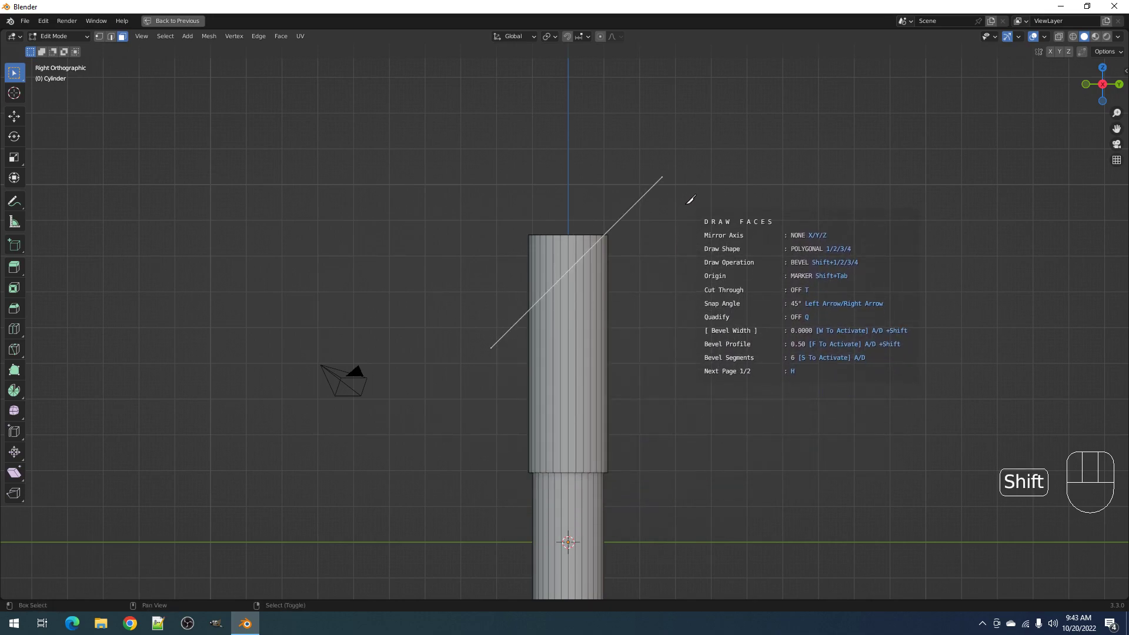
pyautogui.hotkey('ctrl', 'z')
# Cut the column's upper end with a polygon along a rising diagonal and delete the faces above the slanted line
pyautogui.click(486, 333)
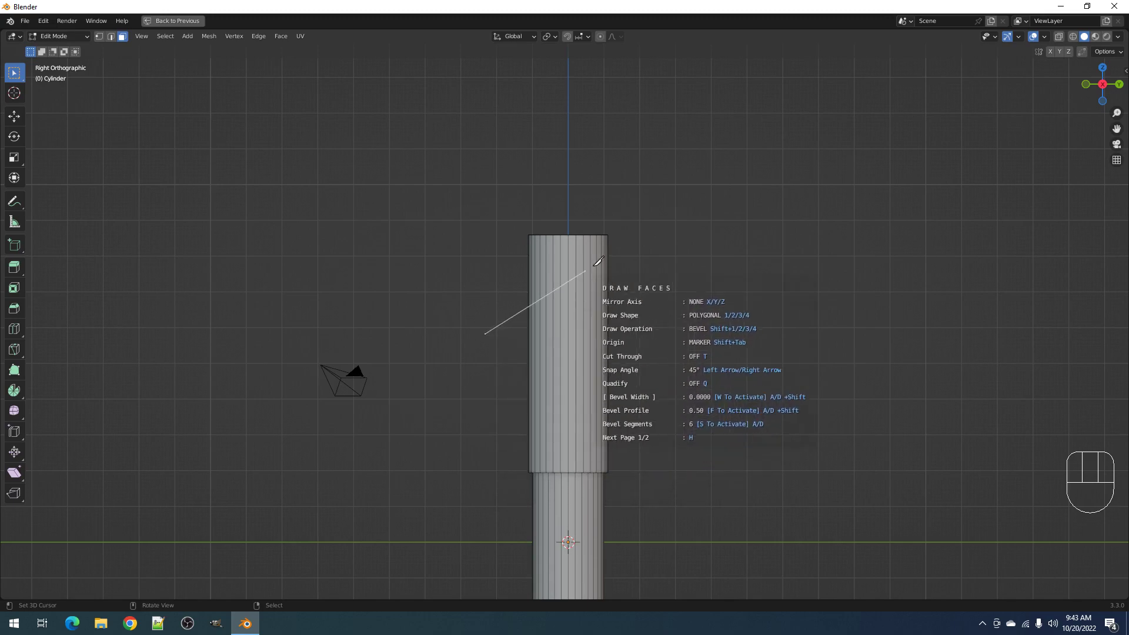
pyautogui.click(646, 226)
pyautogui.click(646, 192)
pyautogui.click(420, 253)
pyautogui.press('space')
pyautogui.moveTo(420, 252); pyautogui.dragTo(731, 249, button='middle')
pyautogui.press('x')
pyautogui.press('Tab')
pyautogui.press('Tab')
pyautogui.scroll(-2, 676, 272)
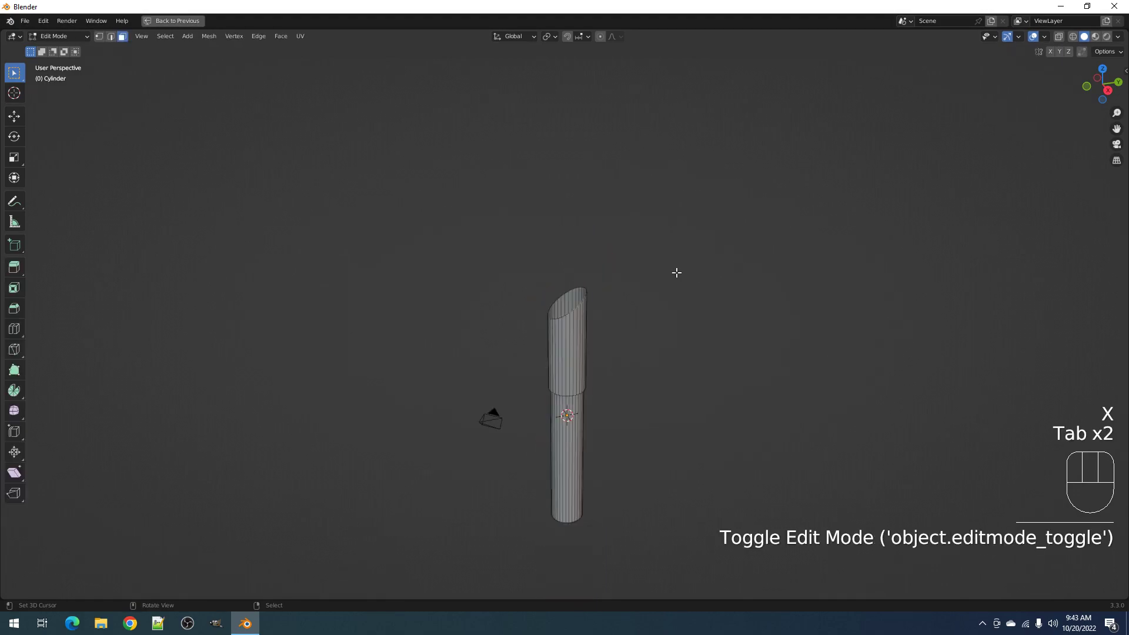
# Select the open edge loop of the slanted cut and fill it with a face
pyautogui.scroll(3, 676, 272)
pyautogui.hotkey('alt', 'a')
pyautogui.press('2')
pyautogui.keyDown('alt'); pyautogui.keyDown('shift'); pyautogui.click(591, 289); pyautogui.keyUp('shift'); pyautogui.keyUp('alt')
pyautogui.hotkey('alt', 'a')
pyautogui.keyDown('alt'); pyautogui.click(591, 289); pyautogui.keyUp('alt')
pyautogui.press('f')
pyautogui.press('Tab')
pyautogui.scroll(-3, 620, 305)
pyautogui.moveTo(620, 305); pyautogui.dragTo(697, 343, button='middle')
pyautogui.press('Tab')
pyautogui.scroll(3, 665, 317)
pyautogui.hotkey('shift', 'ctrl', 'x')
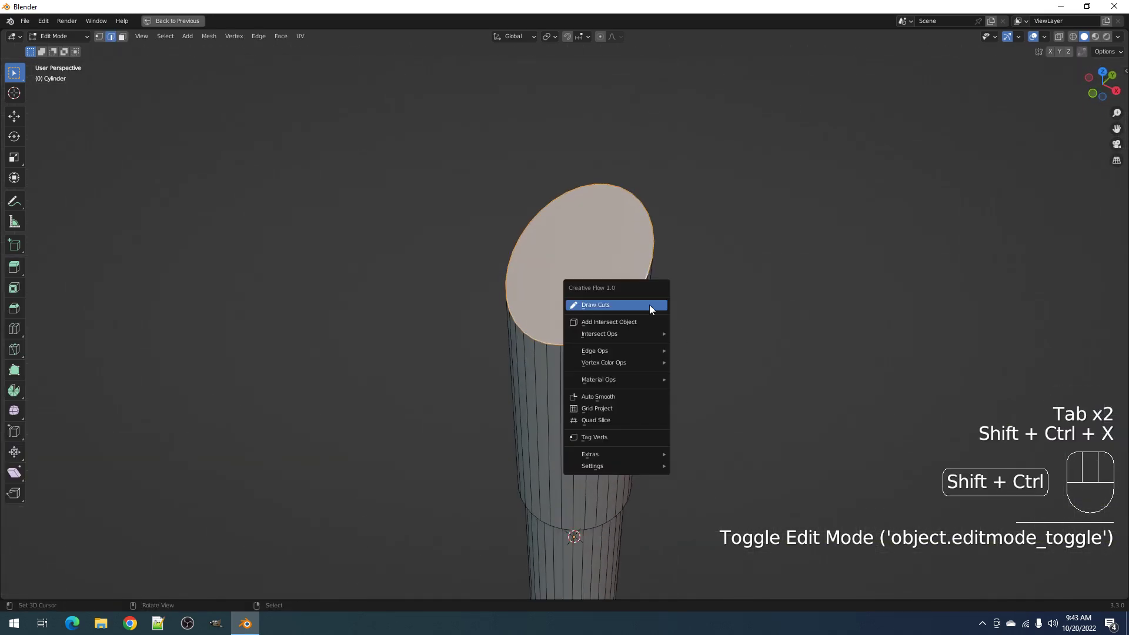
pyautogui.click(649, 305)
pyautogui.press('Escape')
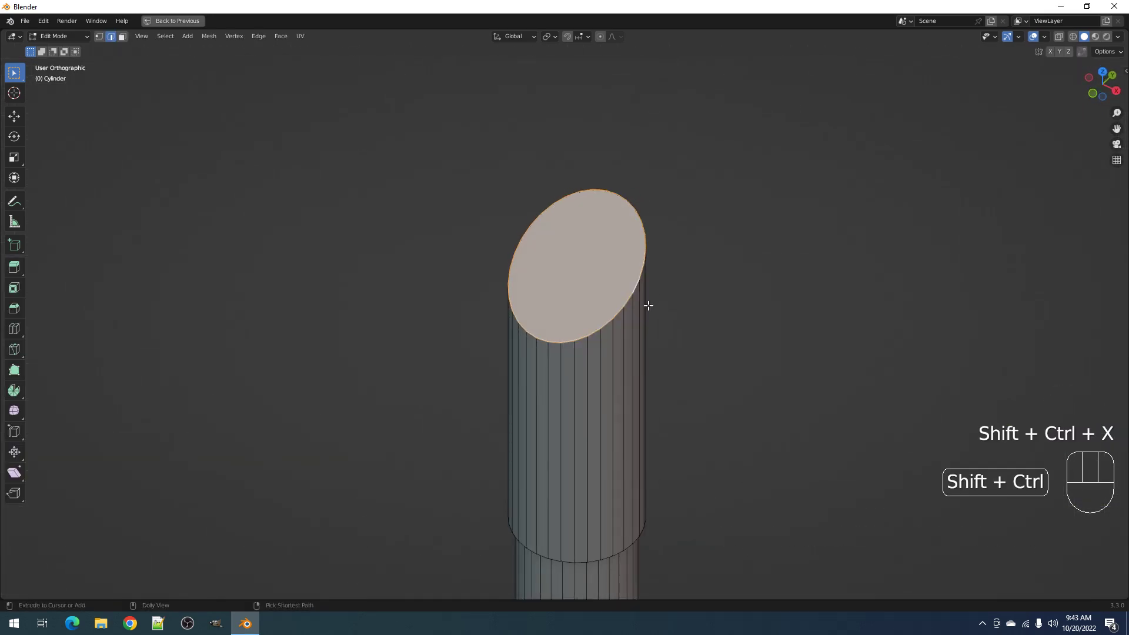
# Add an intersect object with the cylinder shape and reduce its size to fit the column's upper end
pyautogui.hotkey('shift', 'ctrl', 'x')
pyautogui.click(649, 318)
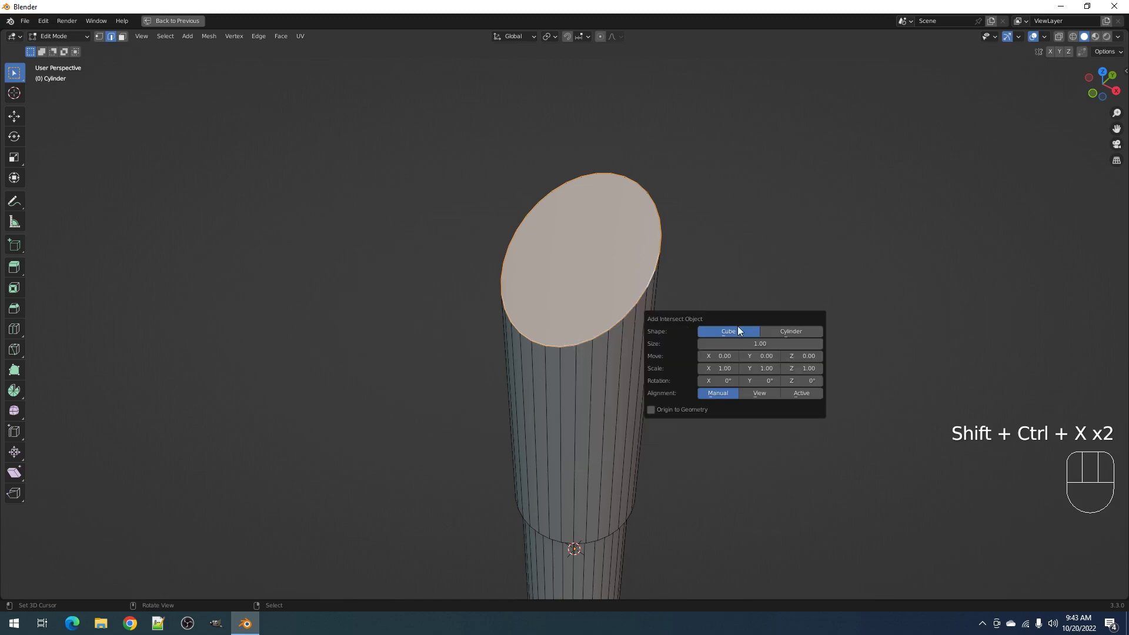
pyautogui.click(811, 332)
pyautogui.moveTo(788, 342); pyautogui.dragTo(255, 348)
pyautogui.scroll(-3, 554, 312)
pyautogui.moveTo(555, 313); pyautogui.dragTo(519, 277, button='middle')
pyautogui.scroll(1, 537, 251)
# Select all of the intersect cylinder's geometry, position it at the slanted top and scale it down slightly to leave a rim around it
pyautogui.press('Tab')
pyautogui.rightClick(542, 217)
pyautogui.press('Tab')
pyautogui.press('a')
pyautogui.scroll(3, 542, 218)
pyautogui.hotkey('shift', 'z')
pyautogui.scroll(-3, 542, 218)
pyautogui.moveTo(550, 217)
pyautogui.mouseDown(button='middle')
pyautogui.moveTo(647, 244)
pyautogui.moveTo(612, 221)
pyautogui.moveTo(676, 259)
pyautogui.mouseUp(button='middle')
pyautogui.hotkey('shift', 'z')
pyautogui.press('g')
pyautogui.click(606, 226)
pyautogui.press('s')
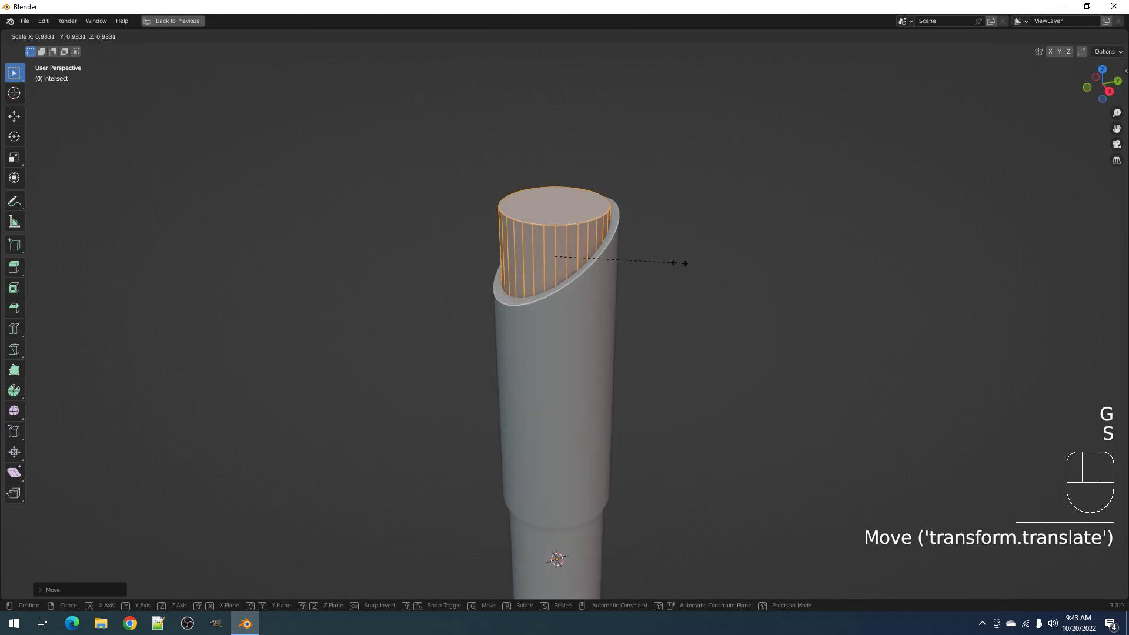
pyautogui.click(650, 245)
pyautogui.scroll(2, 592, 276)
pyautogui.press('Tab')
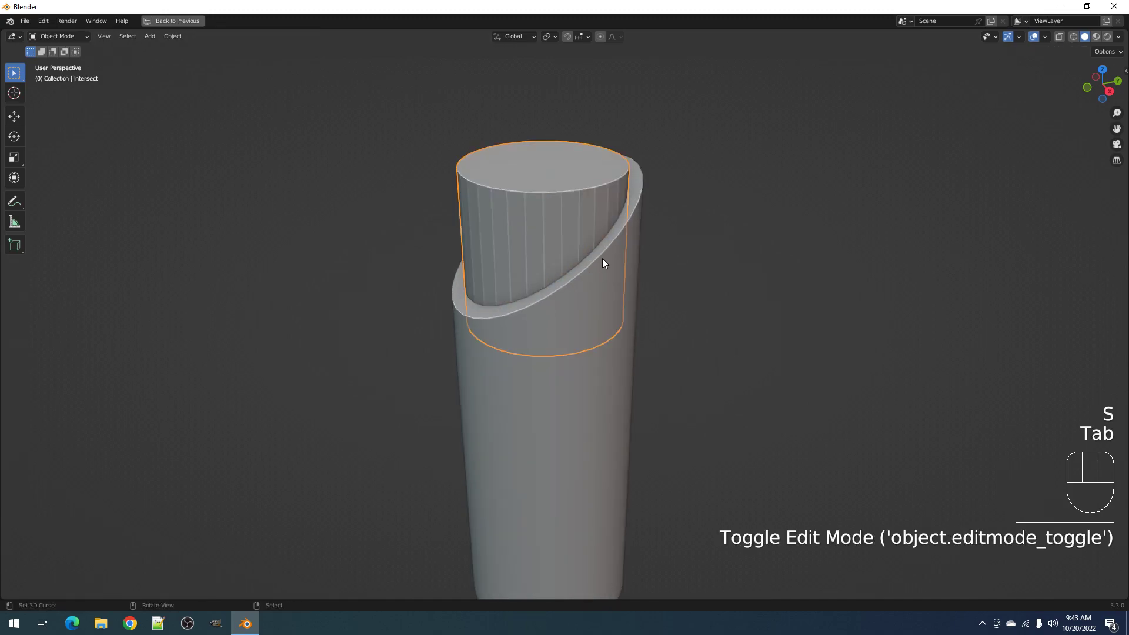
# Apply Auto Smooth to the intersect cylinder
pyautogui.hotkey('ctrl', 'shift', 'x')
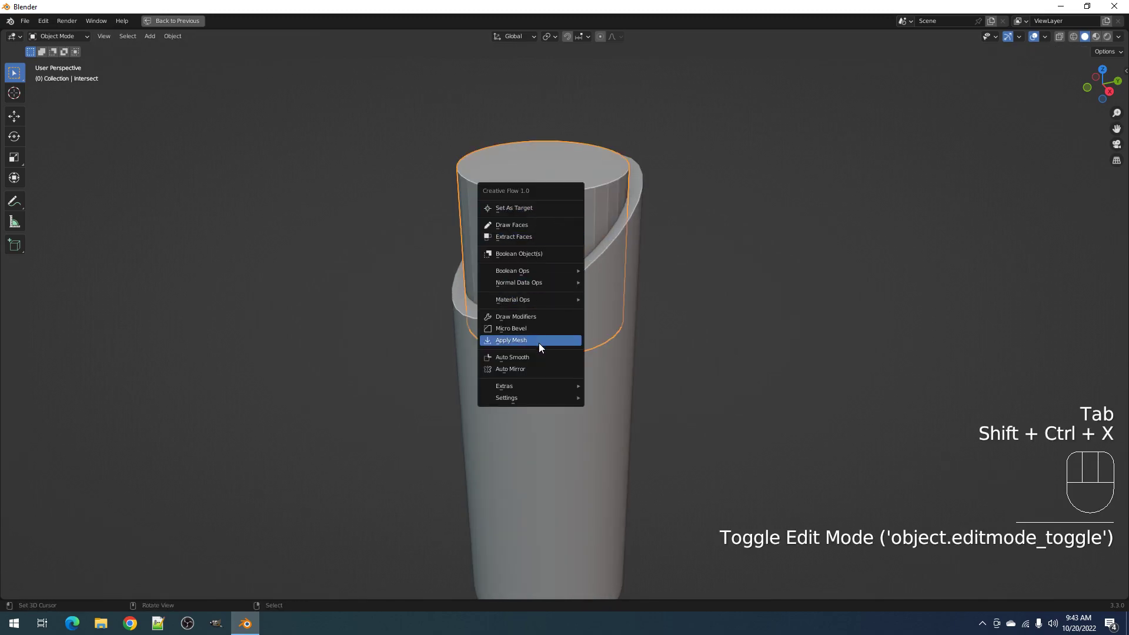
pyautogui.click(539, 358)
pyautogui.click(504, 166)
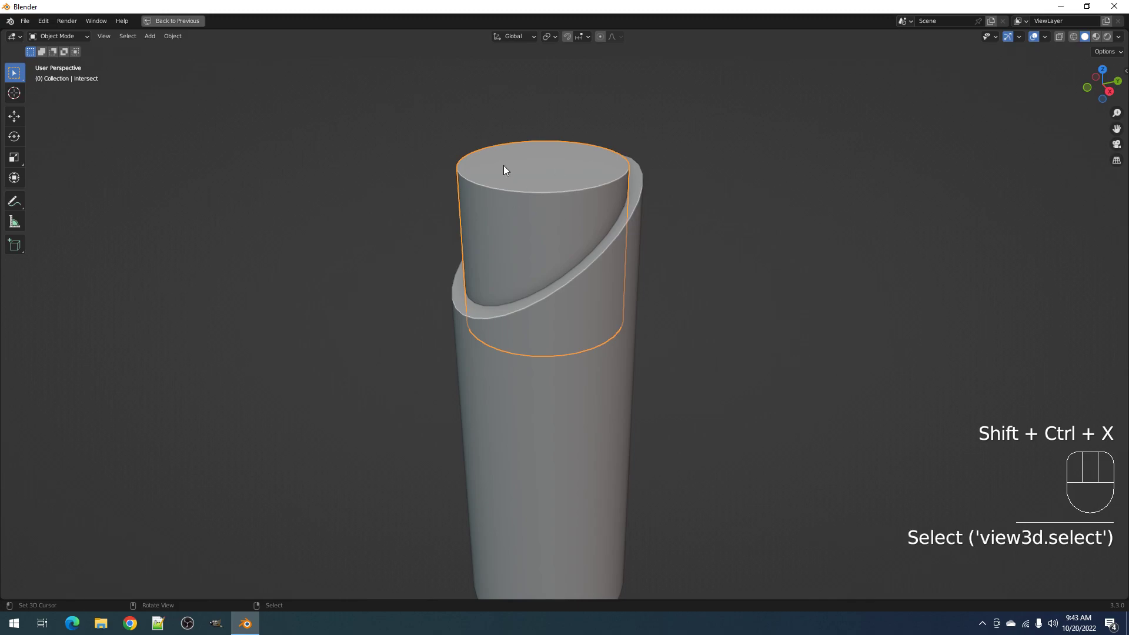
# Join the intersect cylinder to the main column using Intersect Faces with the Union operation
pyautogui.scroll(-4, 605, 325)
pyautogui.keyDown('shift'); pyautogui.moveTo(624, 370); pyautogui.dragTo(652, 354, button='middle'); pyautogui.keyUp('shift')
pyautogui.keyDown('shift'); pyautogui.click(622, 323); pyautogui.keyUp('shift')
pyautogui.moveTo(739, 252); pyautogui.dragTo(703, 240, button='middle')
pyautogui.keyDown('shift'); pyautogui.moveTo(689, 230); pyautogui.dragTo(680, 269, button='middle'); pyautogui.keyUp('shift')
pyautogui.scroll(5, 647, 249)
pyautogui.press('Tab')
pyautogui.hotkey('ctrl', 'shift', 'x')
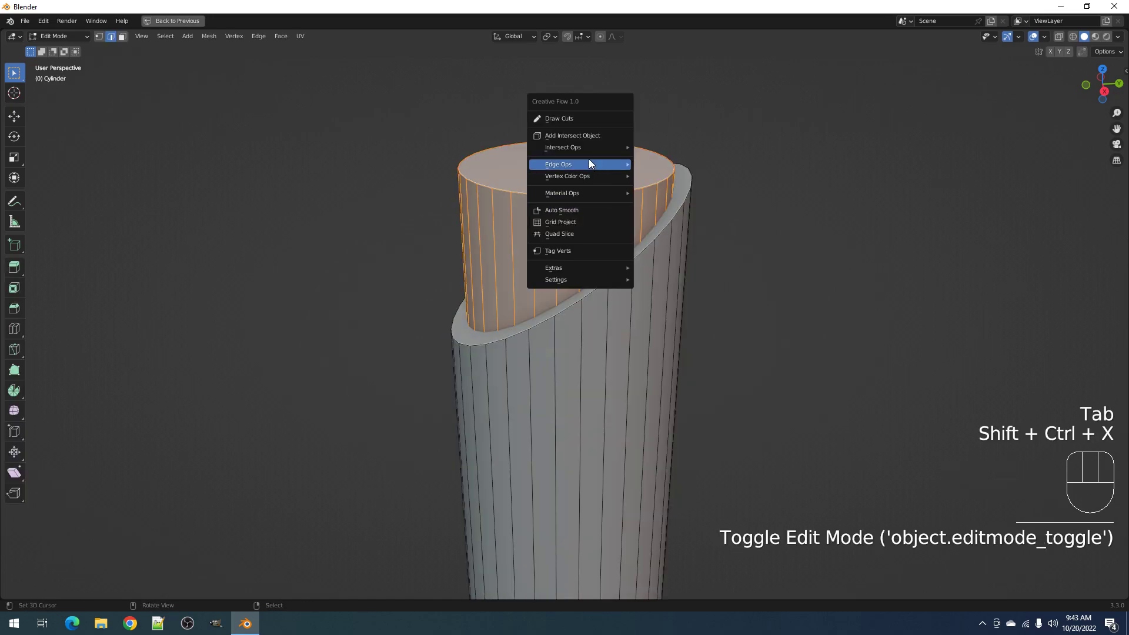
pyautogui.moveTo(585, 149)
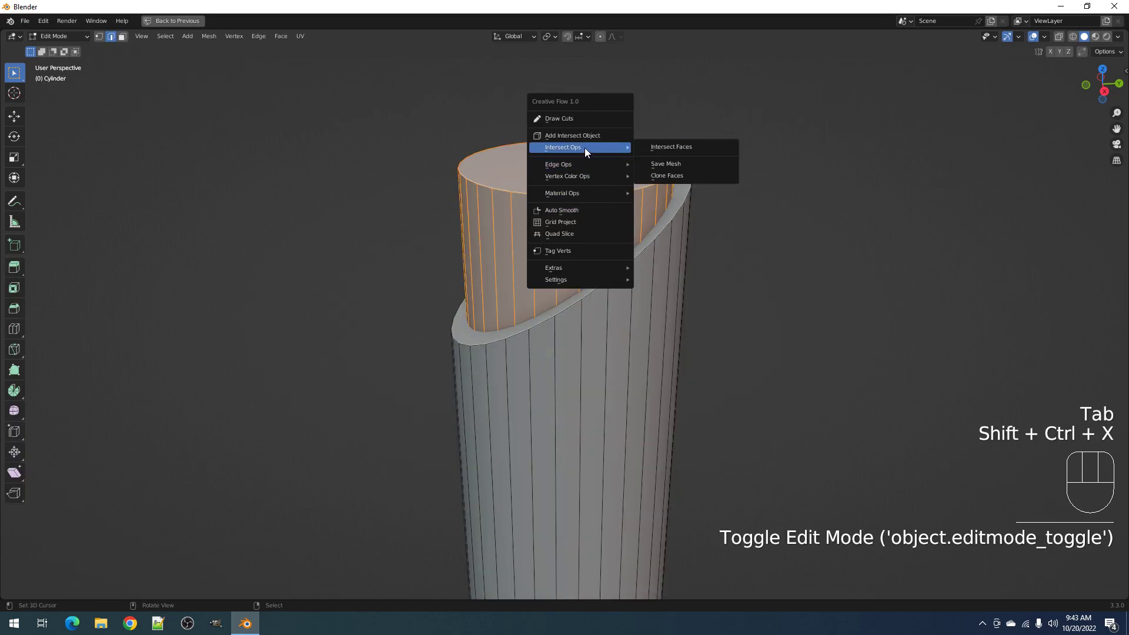
pyautogui.click(675, 148)
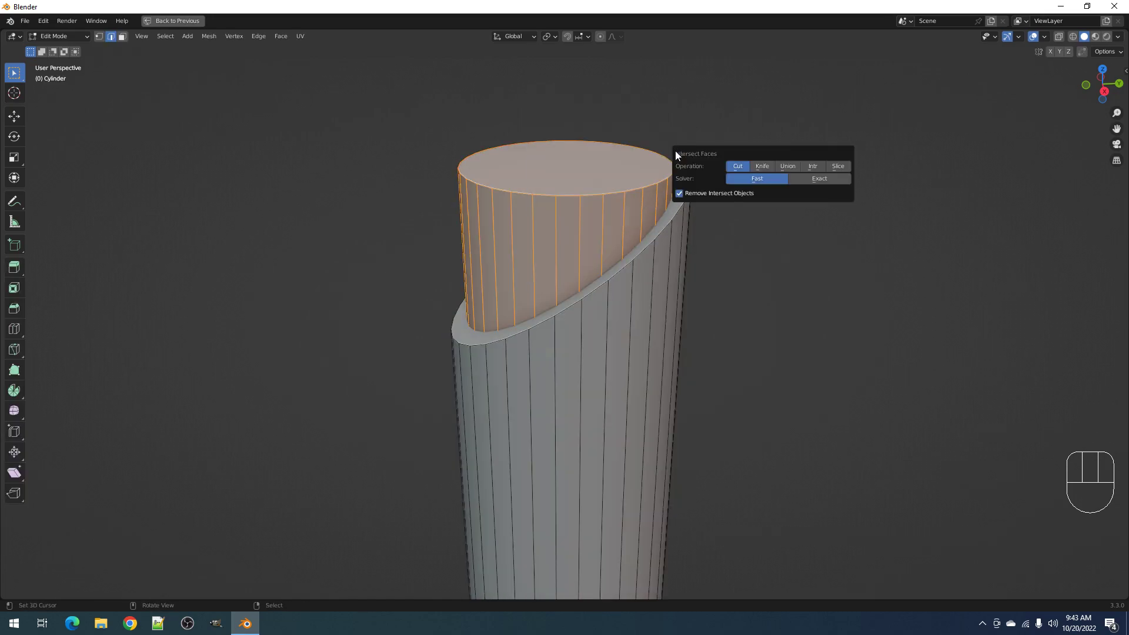
pyautogui.click(796, 166)
pyautogui.press('Tab')
pyautogui.moveTo(634, 295); pyautogui.dragTo(645, 312, button='middle')
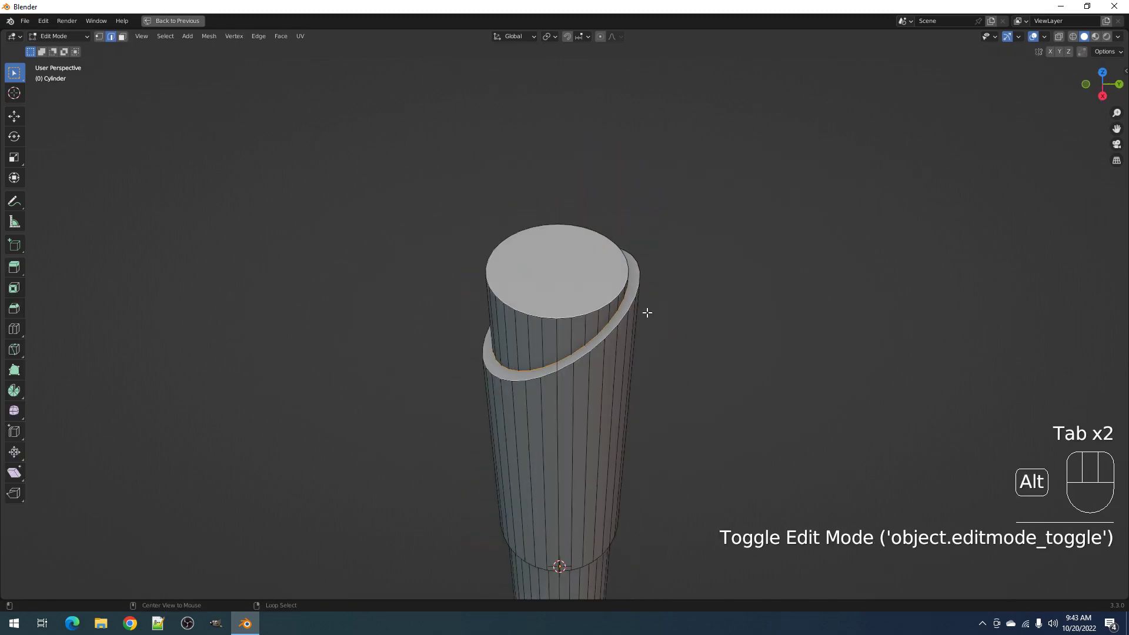
# Select the faces of the slanted rim around the inner cylinder and triangulate them
pyautogui.hotkey('alt', 'a')
pyautogui.click(608, 328)
pyautogui.press('3')
pyautogui.rightClick(586, 343)
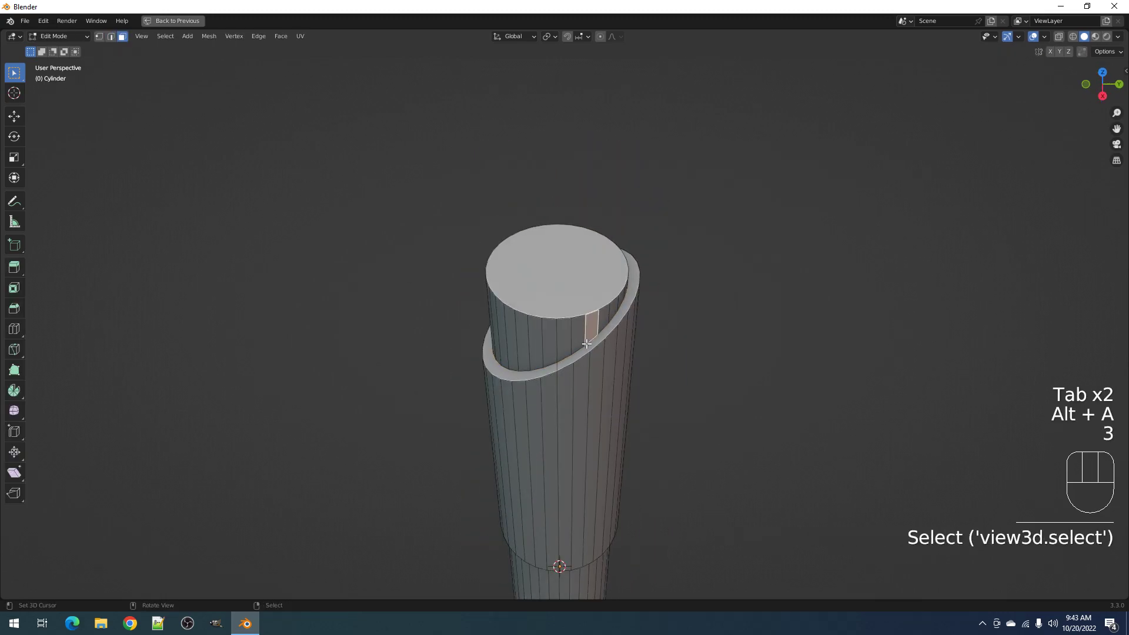
pyautogui.keyDown('shift'); pyautogui.rightClick(550, 365); pyautogui.keyUp('shift')
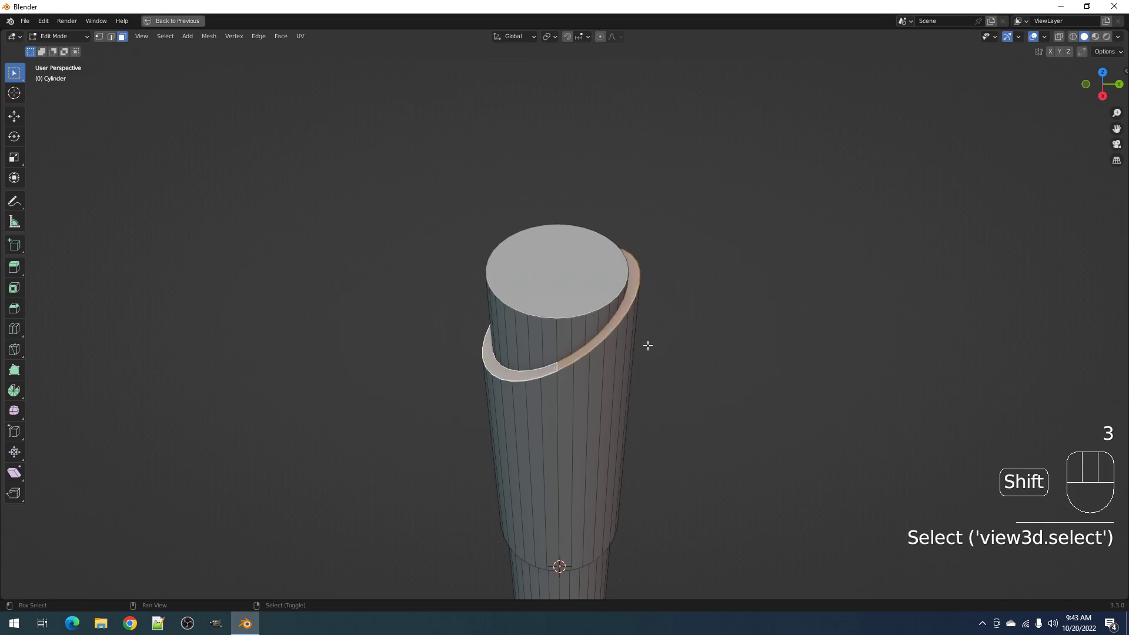
pyautogui.scroll(2, 716, 315)
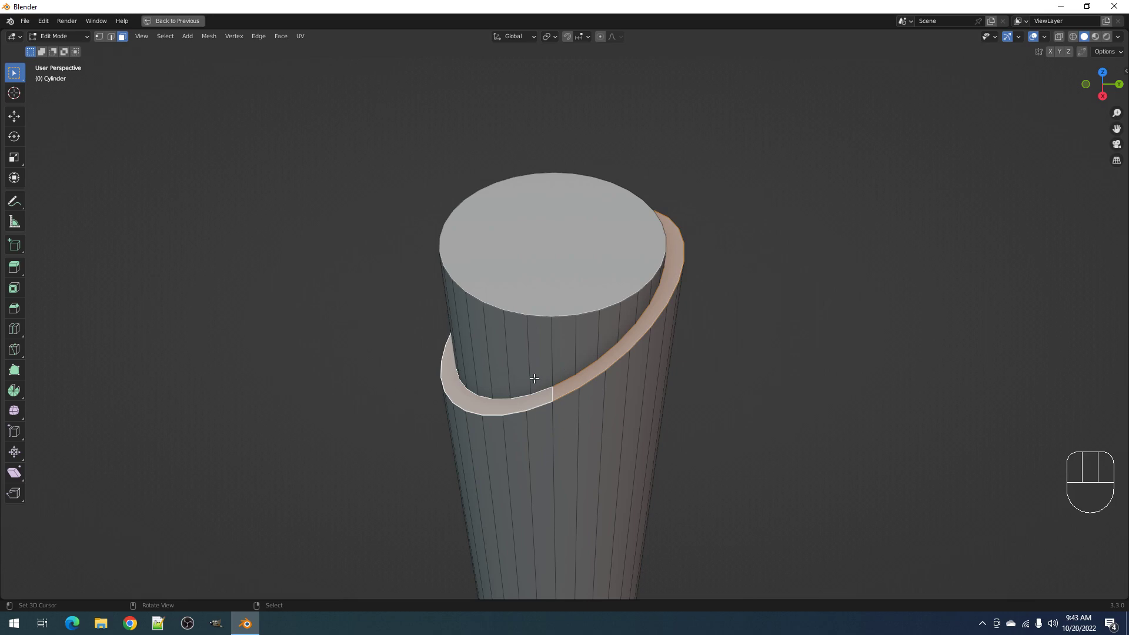
pyautogui.hotkey('ctrl', 't')
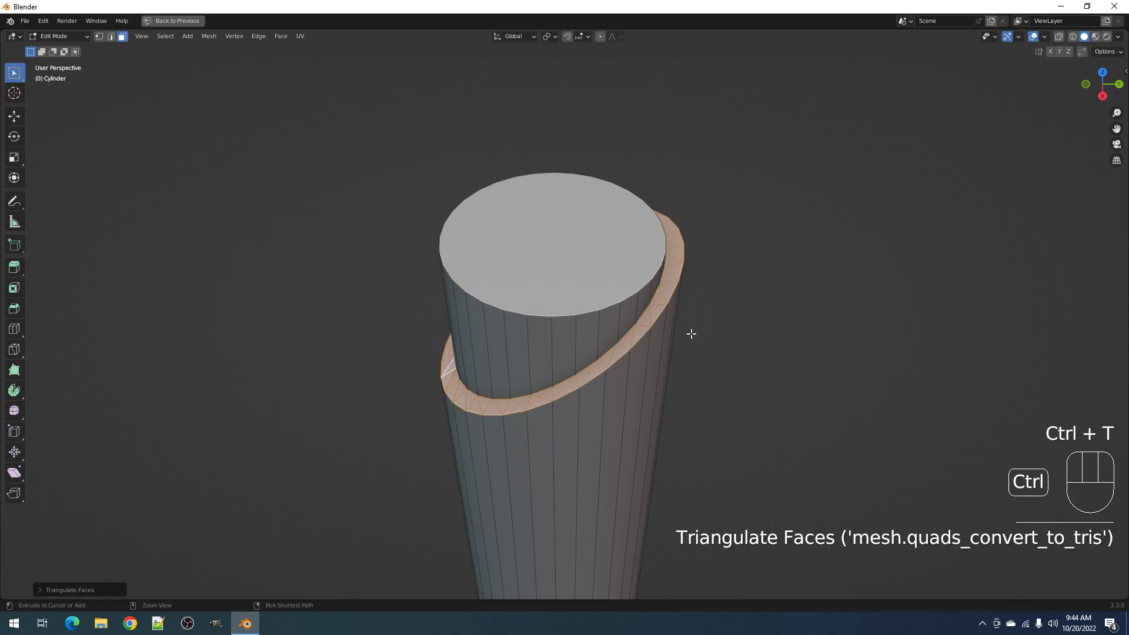
# Convert the slanted rim's triangles into quads and clear the selection
pyautogui.moveTo(691, 333); pyautogui.dragTo(734, 324, button='middle')
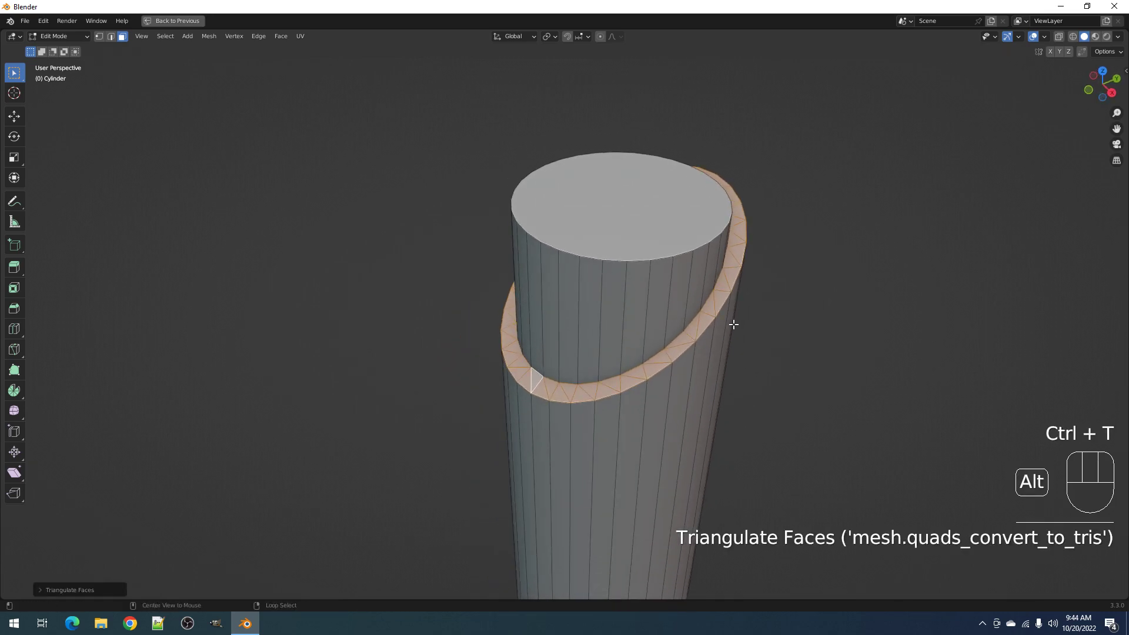
pyautogui.hotkey('alt', 'j')
pyautogui.moveTo(618, 323); pyautogui.dragTo(574, 354, button='middle')
pyautogui.hotkey('alt', 'a')
pyautogui.press('Tab')
pyautogui.scroll(4, 660, 303)
pyautogui.press('Tab')
pyautogui.scroll(3, 574, 354)
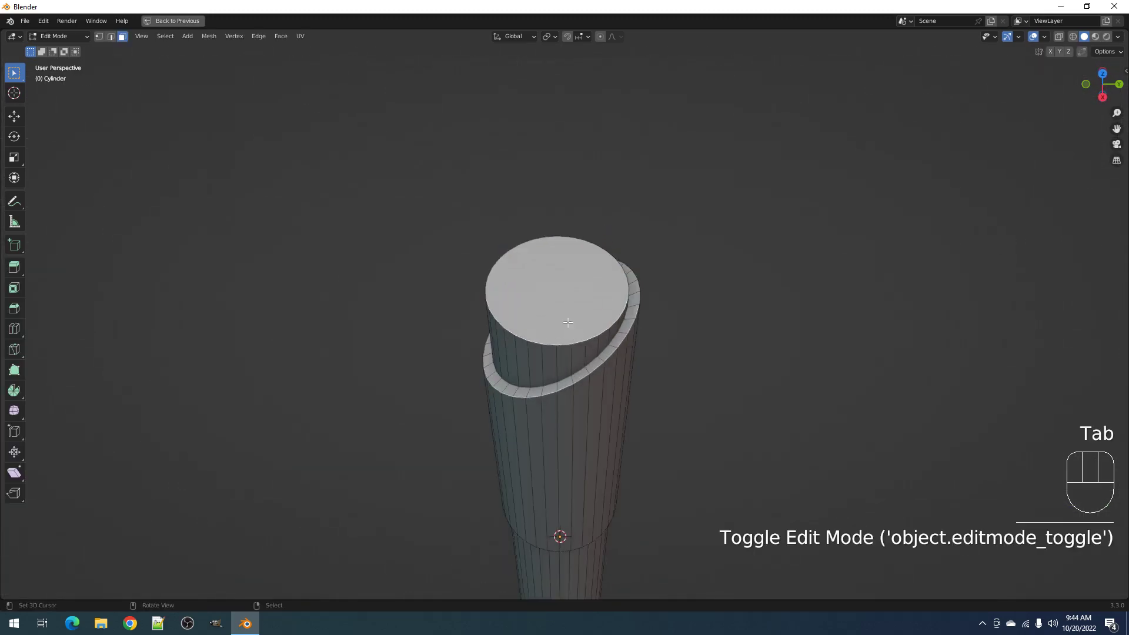
# Inset the inner cylinder's top face twice, leaving a narrow outer rim and a small central face
pyautogui.press('3')
pyautogui.rightClick(560, 295)
pyautogui.press('i')
pyautogui.click(662, 326)
pyautogui.press('i')
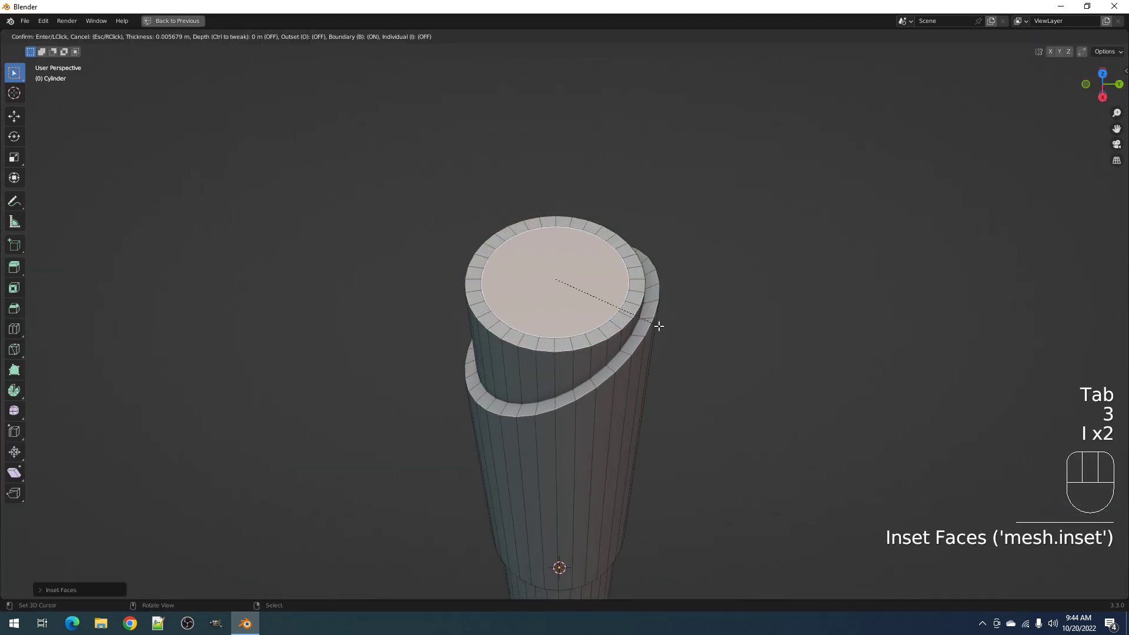
pyautogui.click(618, 312)
# Shrink the small central face inward along its normal to form a funnel and adjust its scale
pyautogui.hotkey('alt', 's')
pyautogui.click(620, 327)
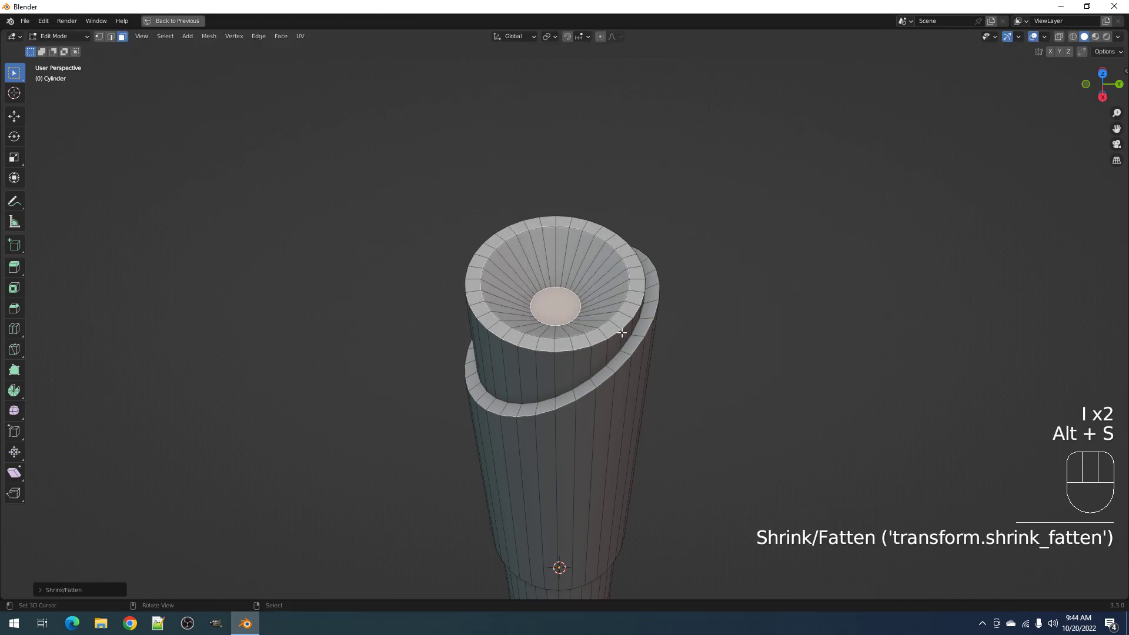
pyautogui.press('s')
pyautogui.click(619, 326)
pyautogui.press('Tab')
pyautogui.press('Tab')
pyautogui.scroll(3, 619, 326)
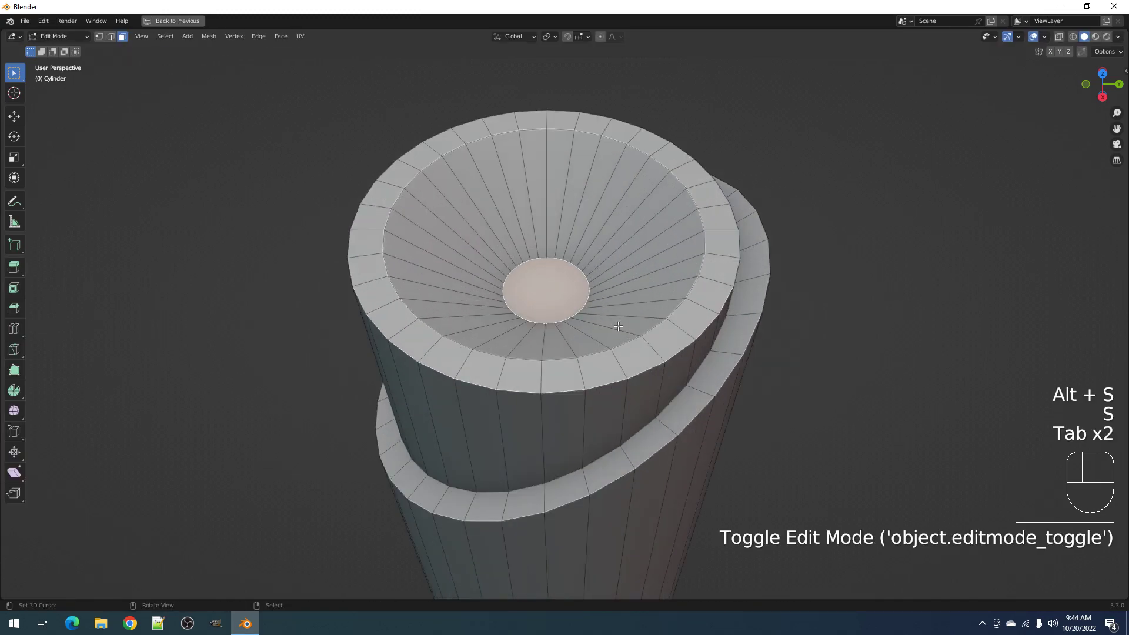
pyautogui.press('s')
pyautogui.click(627, 329)
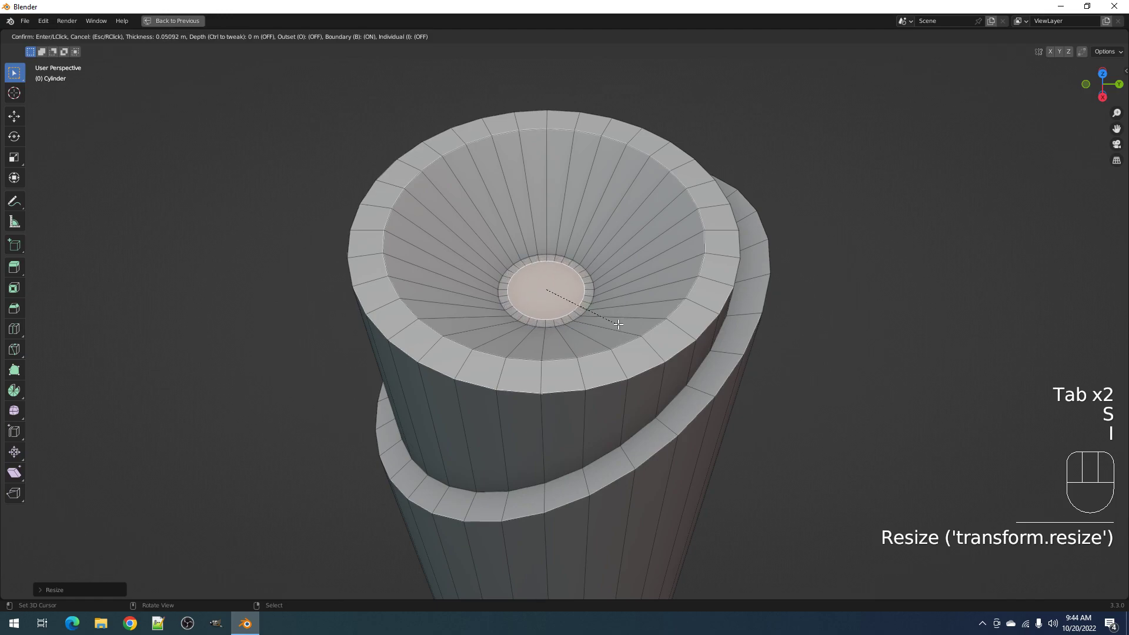
# Inset the funnel's centre face slightly and extrude it down into the column as a round hole
pyautogui.press('i')
pyautogui.click(618, 327)
pyautogui.press('e')
pyautogui.click(616, 324)
pyautogui.press('Tab')
pyautogui.moveTo(613, 319); pyautogui.dragTo(617, 334, button='middle')
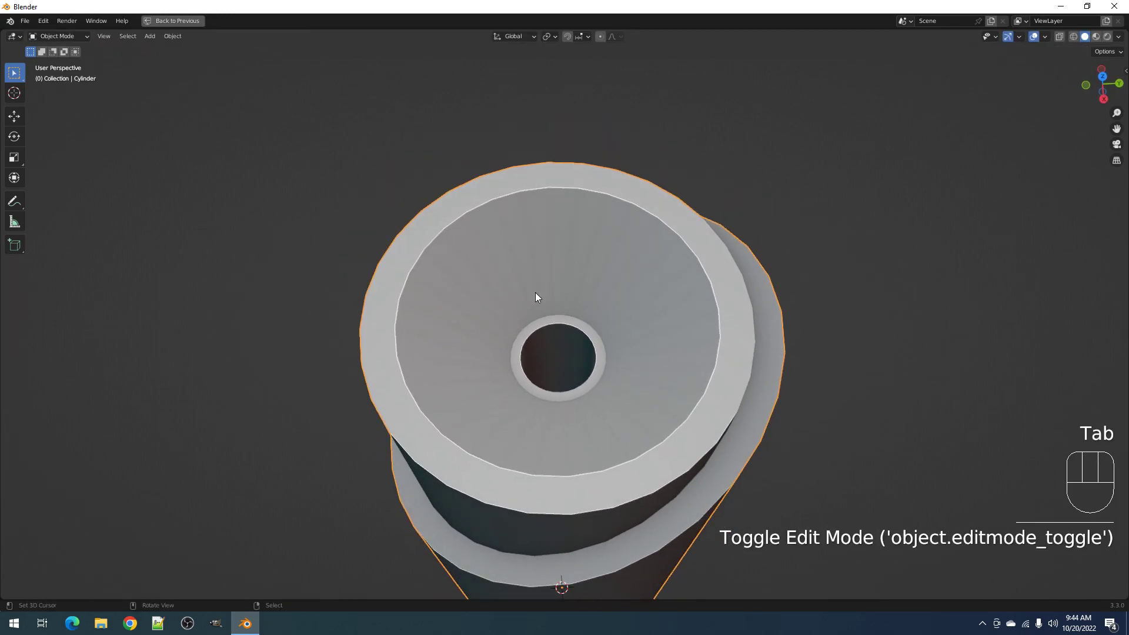
pyautogui.press('Tab')
pyautogui.press('Tab')
pyautogui.moveTo(648, 309)
pyautogui.mouseDown(button='middle')
pyautogui.moveTo(592, 305)
pyautogui.moveTo(650, 320)
pyautogui.mouseUp(button='middle')
pyautogui.press('Tab')
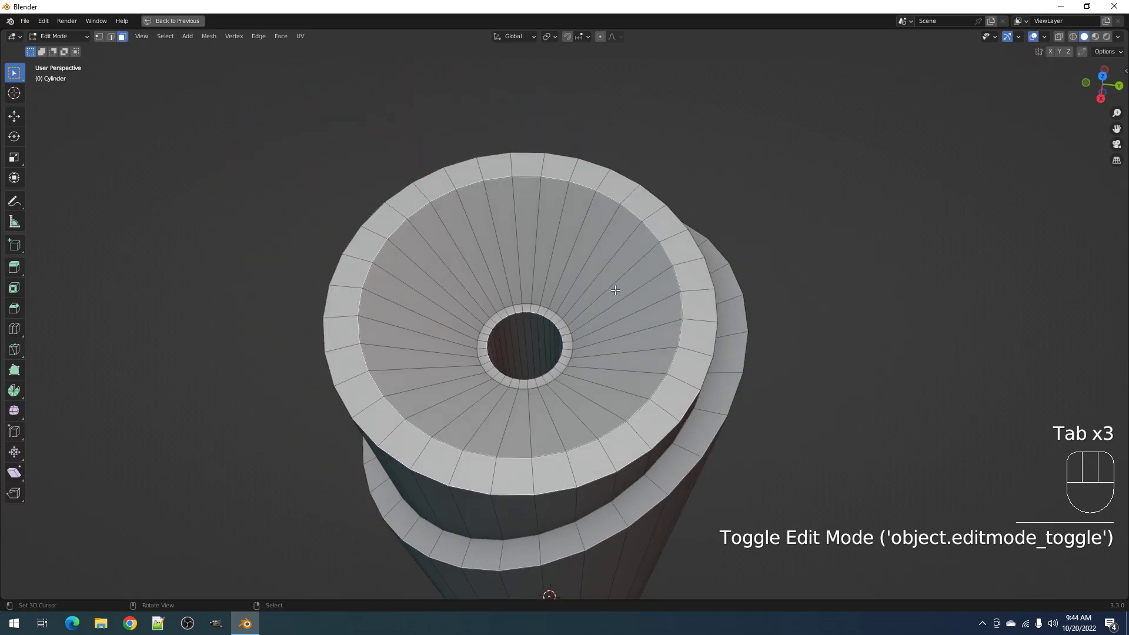
# Add two edge loops around the funnel's sloping wall
pyautogui.hotkey('ctrl', 'r')
pyautogui.scroll(1, 605, 285)
pyautogui.click(604, 284)
pyautogui.hotkey('alt', 'a')
pyautogui.press('Tab')
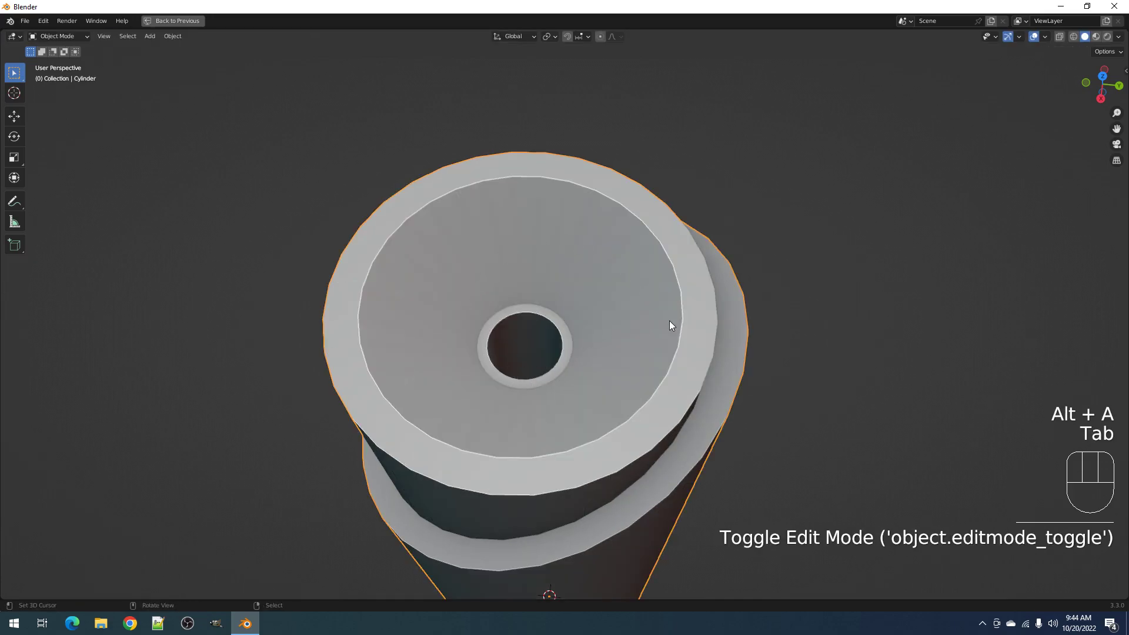
pyautogui.scroll(-5, 675, 305)
pyautogui.scroll(3, 675, 306)
# Select the added edge loops on the funnel's sloping wall and dissolve them
pyautogui.press('Tab')
pyautogui.scroll(3, 709, 297)
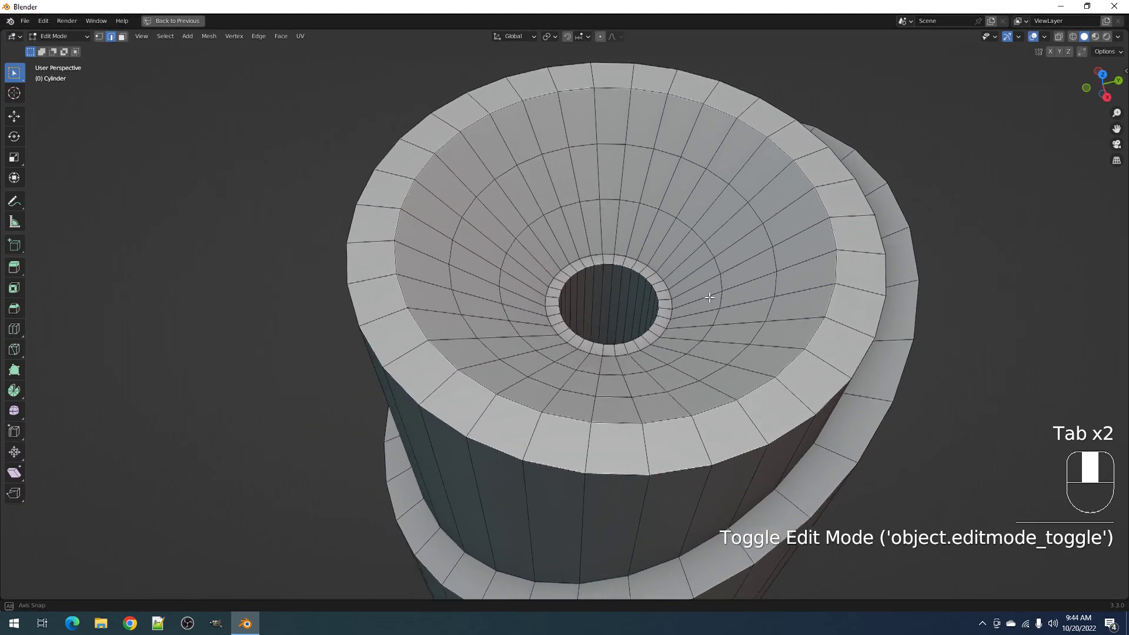
pyautogui.press('Tab')
pyautogui.press('Tab')
pyautogui.hotkey('alt', 'a')
pyautogui.keyDown('alt'); pyautogui.keyDown('shift'); pyautogui.rightClick(724, 258); pyautogui.keyUp('shift'); pyautogui.keyUp('alt')
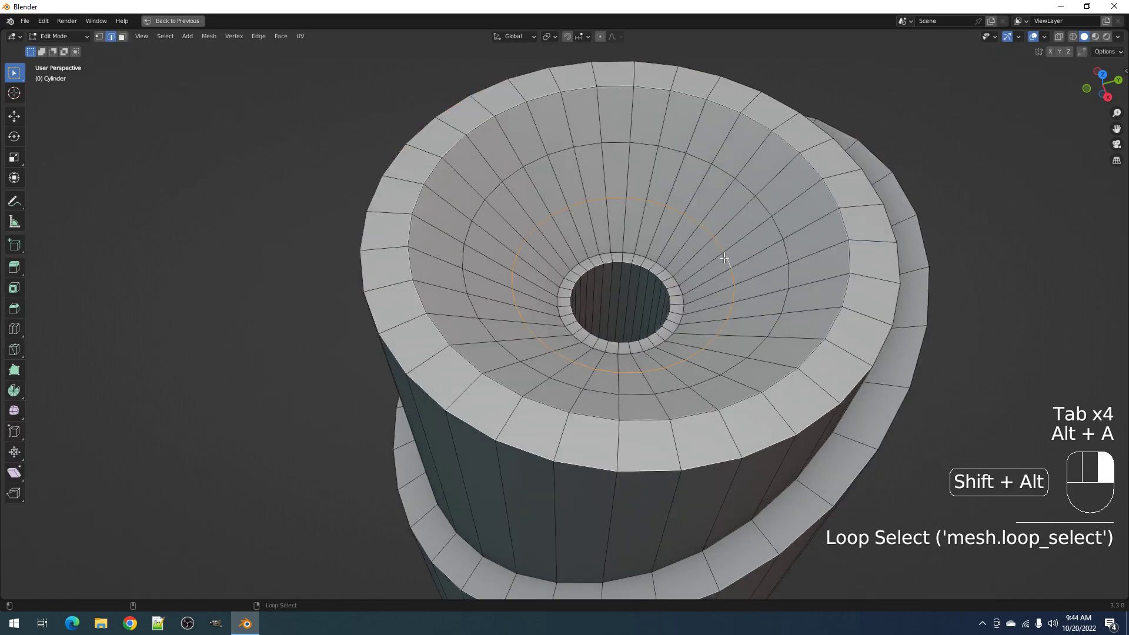
pyautogui.hotkey('ctrl', 'x')
pyautogui.press('Tab')
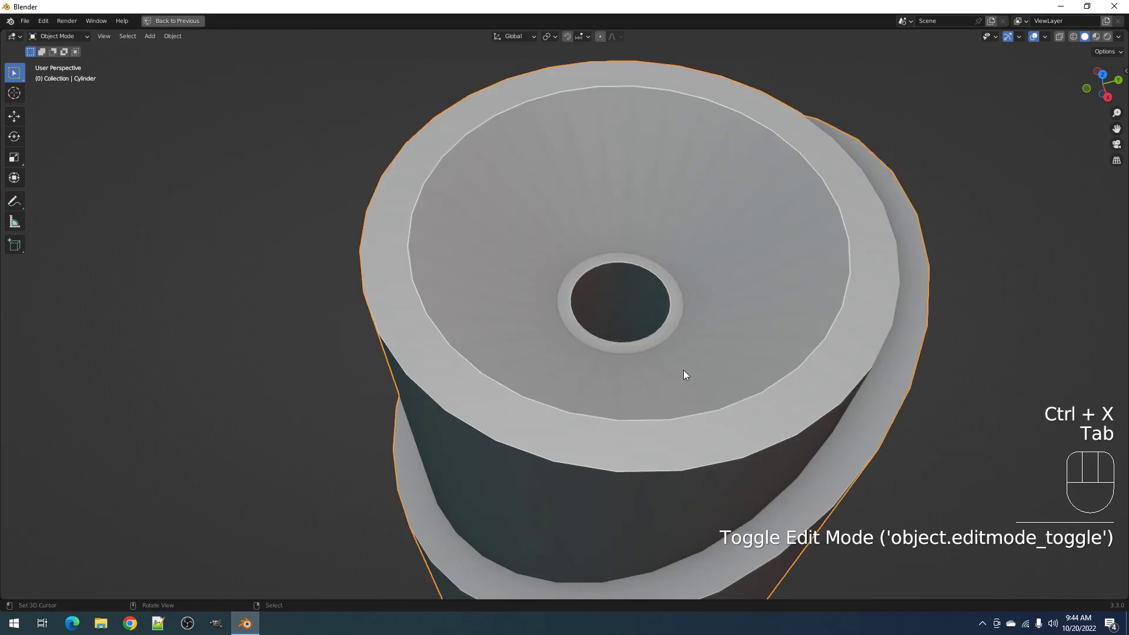
# Select the column's bottom face and move it downward in Right Orthographic view to lengthen the lower body
pyautogui.scroll(-6, 649, 266)
pyautogui.keyDown('alt'); pyautogui.moveTo(613, 373); pyautogui.dragTo(570, 277, button='middle'); pyautogui.keyUp('alt')
pyautogui.scroll(-3, 571, 279)
pyautogui.keyDown('shift'); pyautogui.moveTo(560, 506); pyautogui.dragTo(542, 274, button='middle'); pyautogui.keyUp('shift')
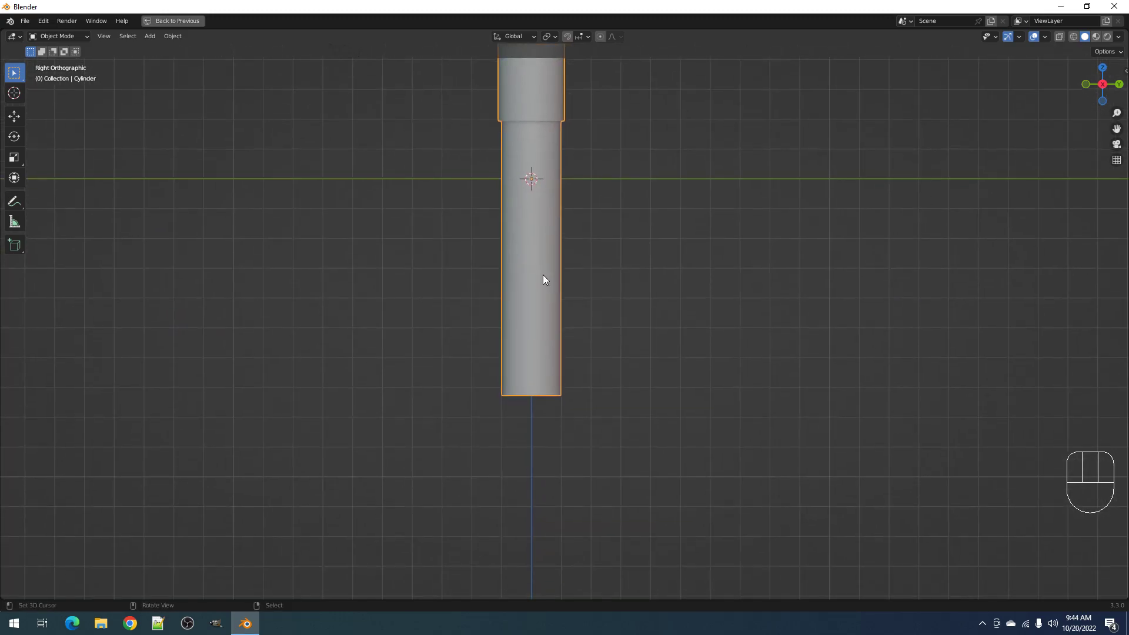
pyautogui.press('Tab')
pyautogui.scroll(-3, 546, 305)
pyautogui.moveTo(529, 526); pyautogui.dragTo(538, 411, button='middle')
pyautogui.press('3')
pyautogui.click(545, 367)
pyautogui.scroll(3, 545, 368)
pyautogui.press('g')
pyautogui.click(551, 401)
pyautogui.keyDown('alt'); pyautogui.moveTo(551, 401); pyautogui.dragTo(597, 393, button='middle'); pyautogui.keyUp('alt')
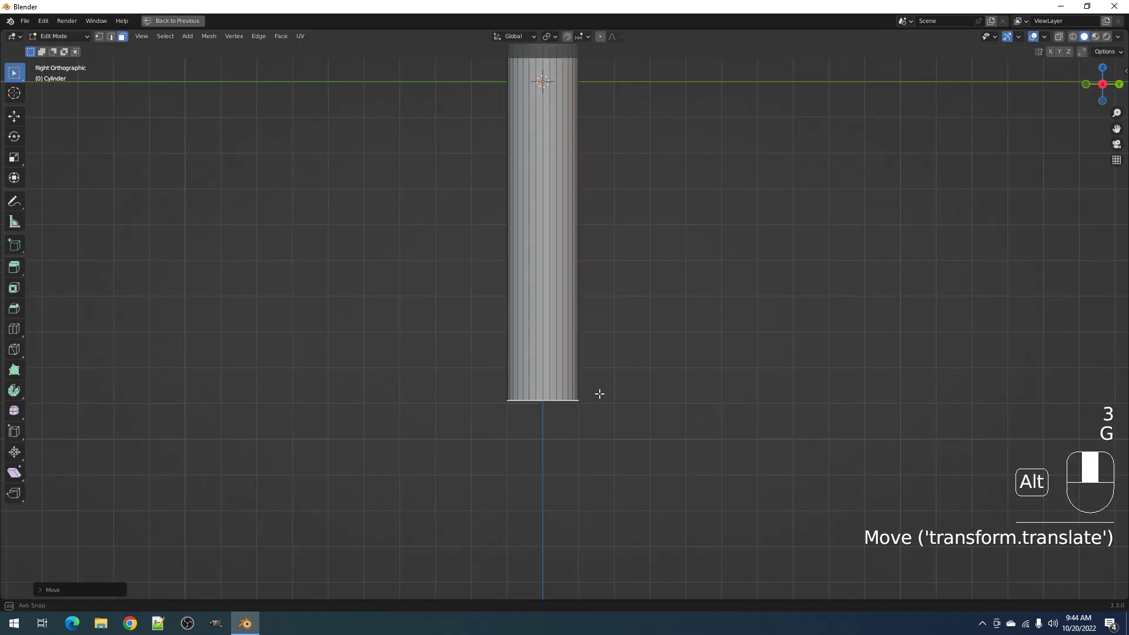
# Insert a horizontal edge loop around the lower body and slide it down towards the base
pyautogui.scroll(-2, 594, 365)
pyautogui.scroll(1, 594, 353)
pyautogui.scroll(1, 597, 358)
pyautogui.hotkey('ctrl', 'r')
pyautogui.click(569, 353)
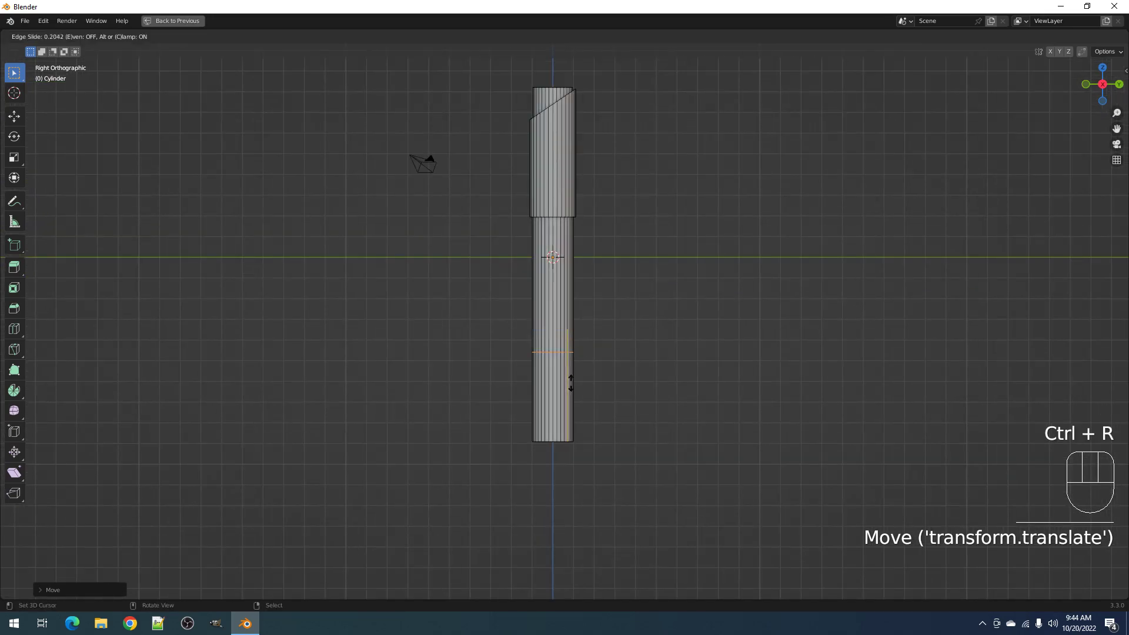
pyautogui.click(569, 403)
pyautogui.moveTo(619, 257); pyautogui.dragTo(590, 291, button='middle')
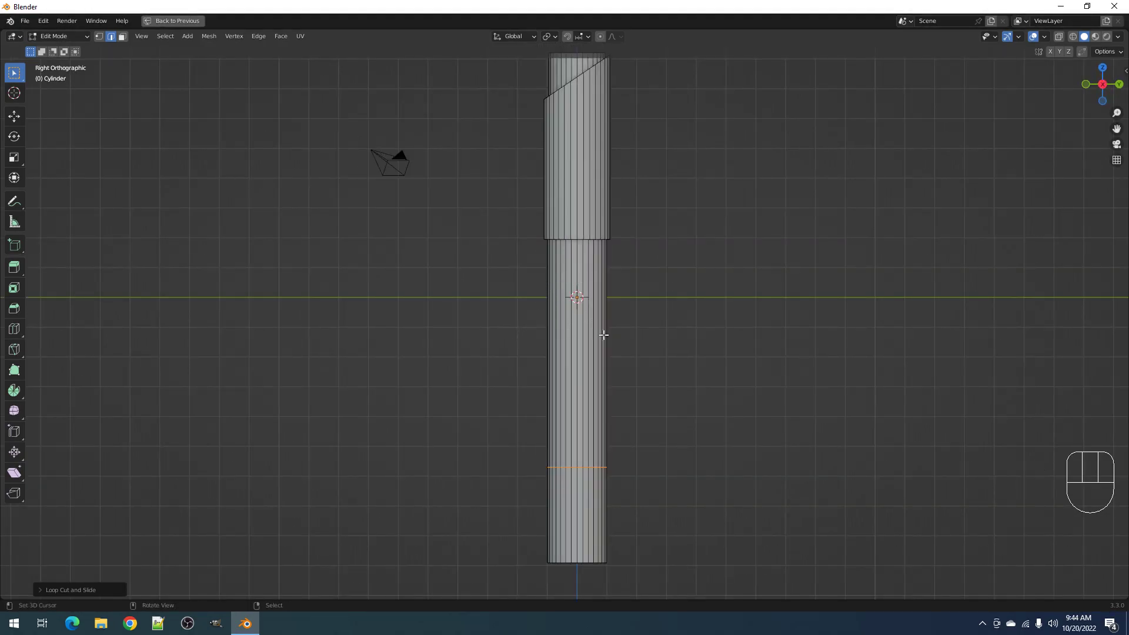
# Select the ring of side faces below the new loop and inset it with an outward depth of about 0.13 m
pyautogui.keyDown('shift'); pyautogui.moveTo(624, 390); pyautogui.dragTo(583, 200, button='middle'); pyautogui.keyUp('shift')
pyautogui.scroll(3, 589, 235)
pyautogui.press('3')
pyautogui.moveTo(597, 287); pyautogui.dragTo(589, 352, button='middle')
pyautogui.keyDown('alt'); pyautogui.keyDown('shift'); pyautogui.click(589, 352); pyautogui.keyUp('shift'); pyautogui.keyUp('alt')
pyautogui.scroll(2, 643, 365)
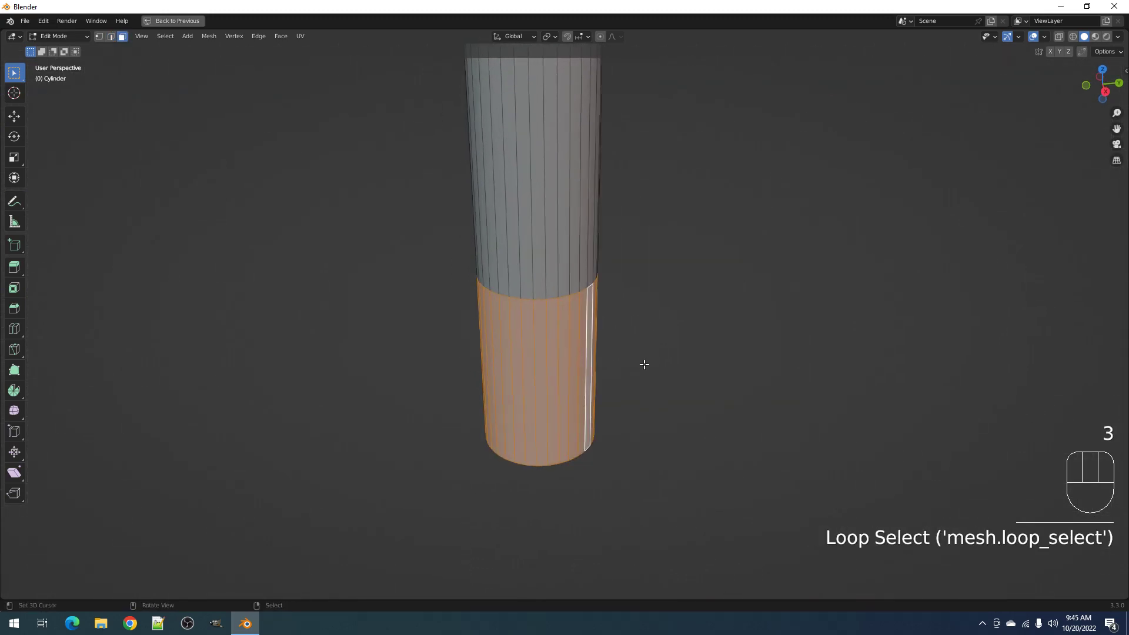
pyautogui.press('i')
pyautogui.press('ctrl')
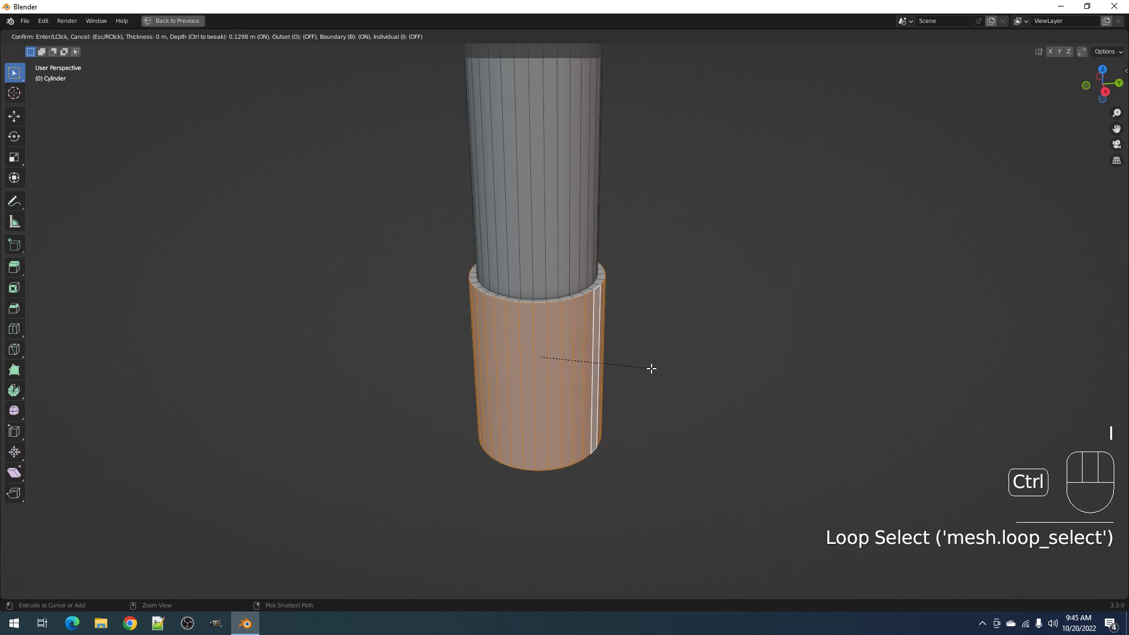
pyautogui.click(651, 363)
# Select the base's bottom face with its surrounding ring and offset them outward along their normals to lengthen the base
pyautogui.press('Tab')
pyautogui.scroll(-6, 648, 334)
pyautogui.keyDown('alt'); pyautogui.moveTo(634, 347); pyautogui.dragTo(556, 391, button='middle'); pyautogui.keyUp('alt')
pyautogui.press('Tab')
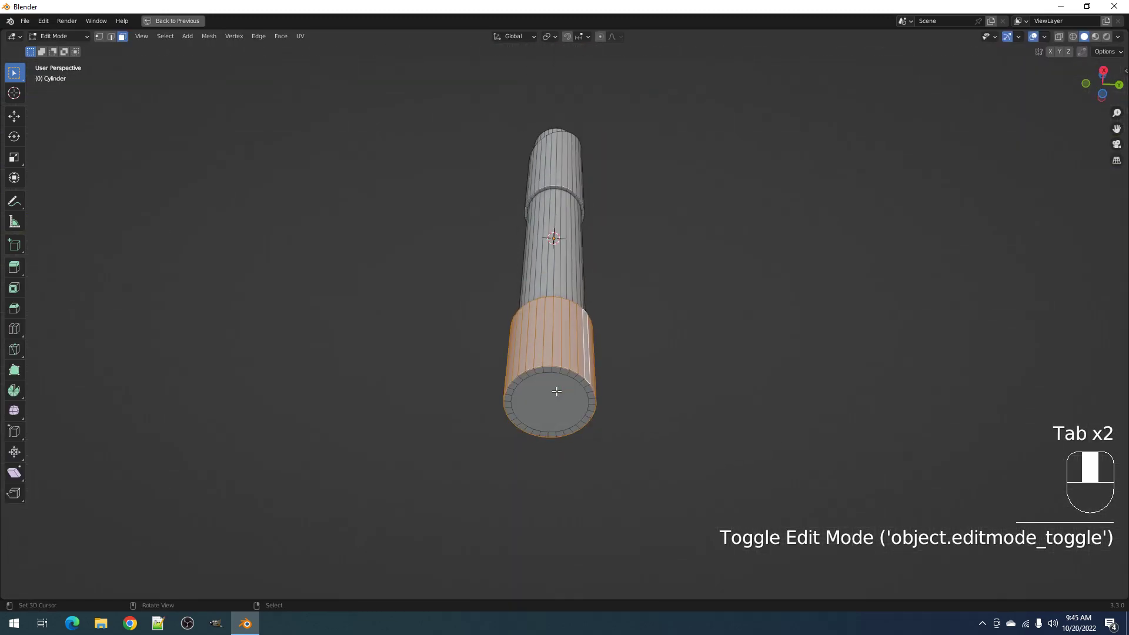
pyautogui.press('3')
pyautogui.rightClick(556, 391)
pyautogui.press('ctrl+KP_Add')
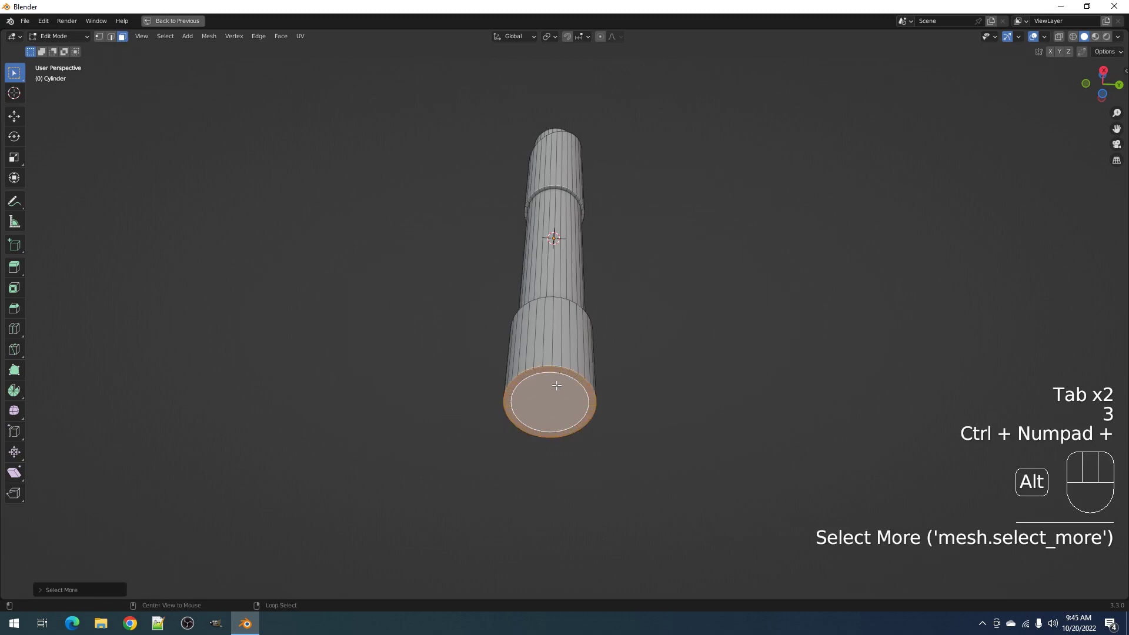
pyautogui.hotkey('alt', 's')
pyautogui.click(568, 363)
pyautogui.press('Tab')
pyautogui.scroll(-3, 579, 359)
pyautogui.moveTo(613, 361); pyautogui.dragTo(609, 272, button='middle')
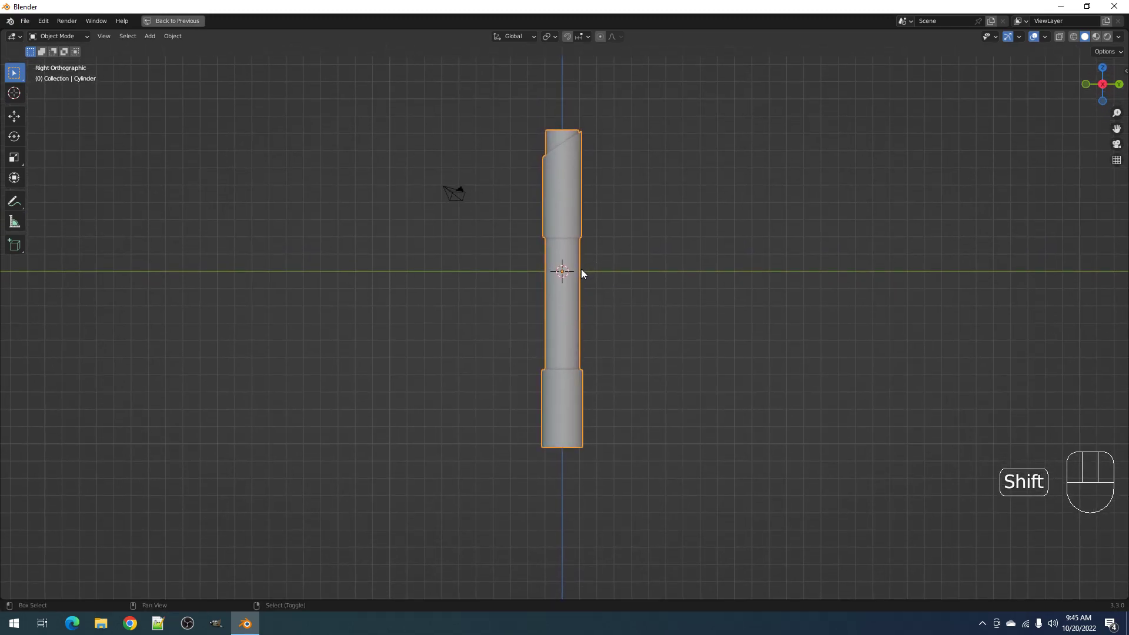
# Select all vertices at the thick base's upper rim and move them down in Right Orthographic view to shorten the base
pyautogui.press('Tab')
pyautogui.hotkey('alt', 'a')
pyautogui.scroll(2, 602, 322)
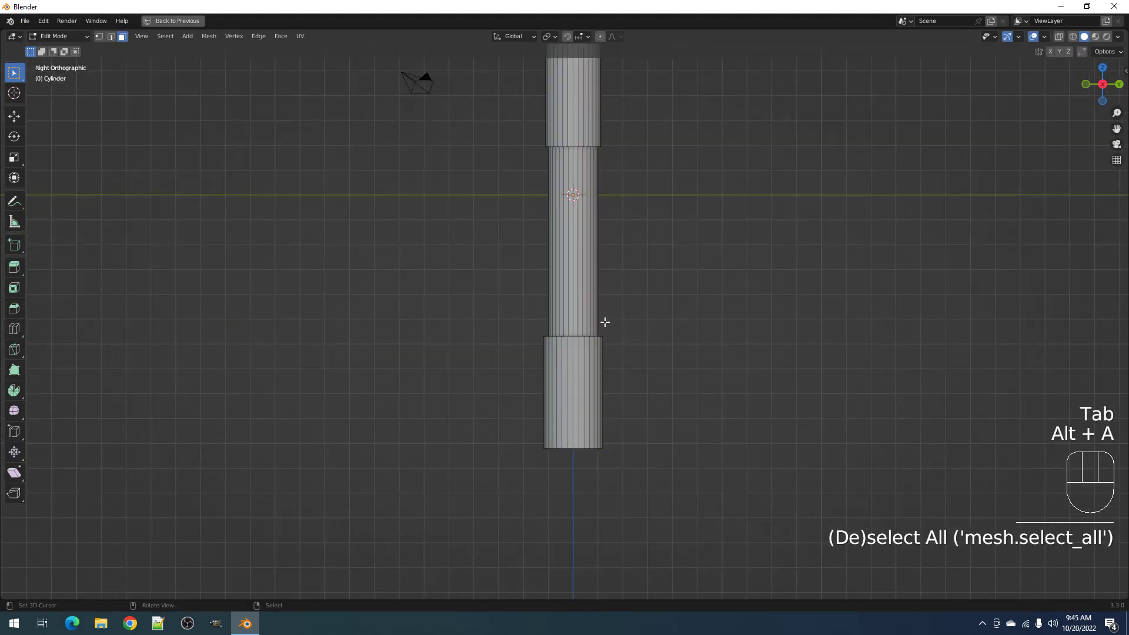
pyautogui.press('1')
pyautogui.hotkey('shift', 'z')
pyautogui.moveTo(513, 324); pyautogui.dragTo(679, 358)
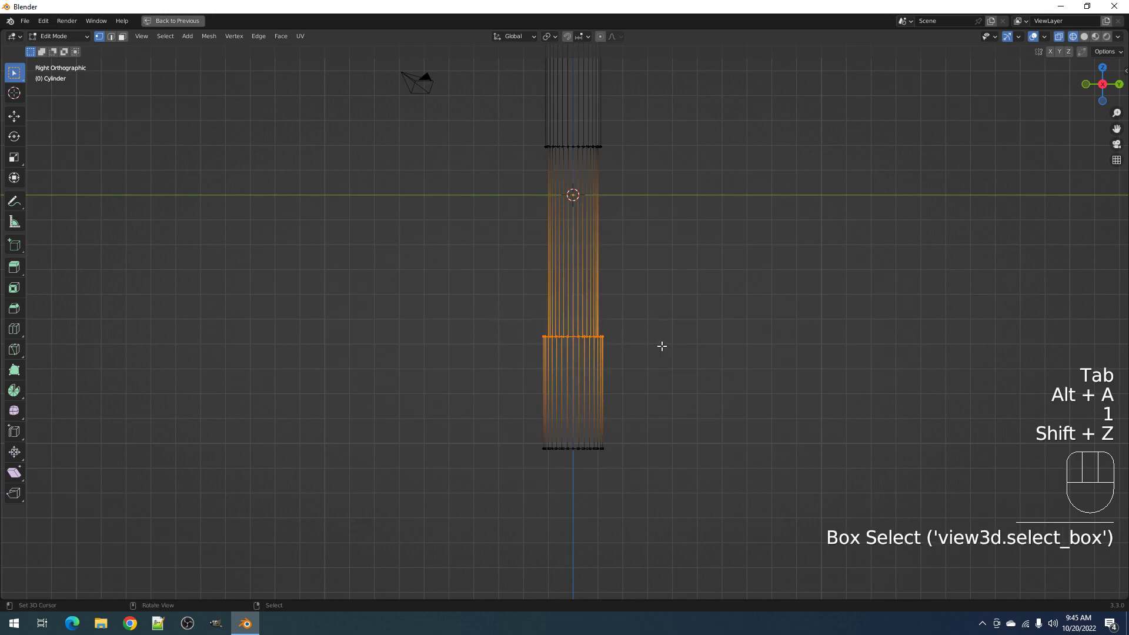
pyautogui.press('g')
pyautogui.click(665, 367)
pyautogui.hotkey('shift', 'z')
pyautogui.scroll(-2, 636, 262)
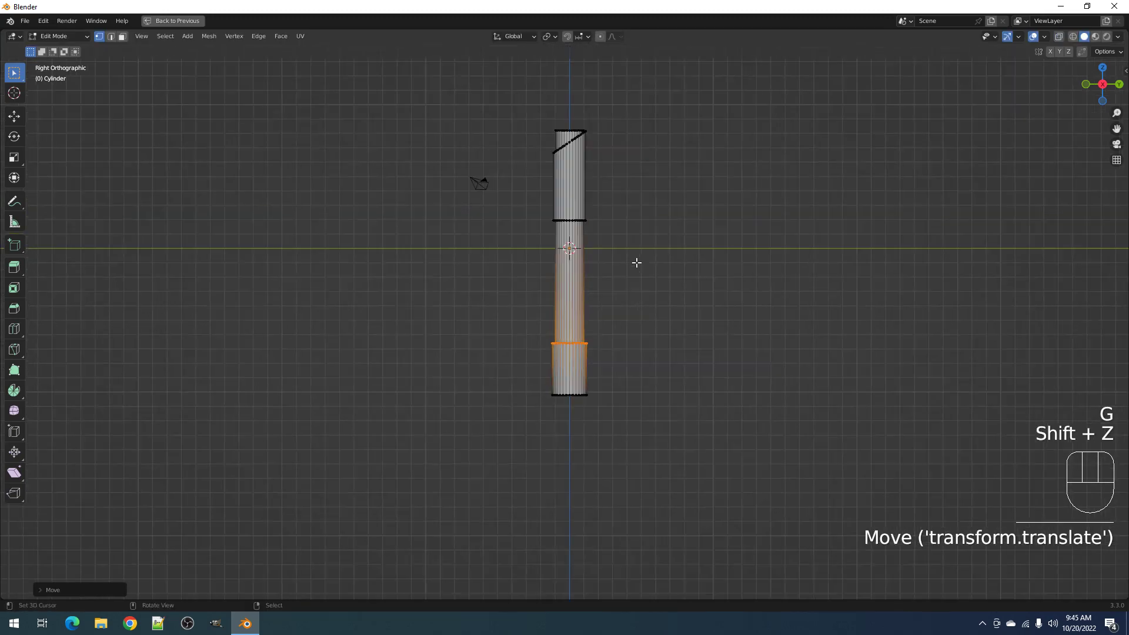
pyautogui.press('Tab')
pyautogui.scroll(2, 632, 309)
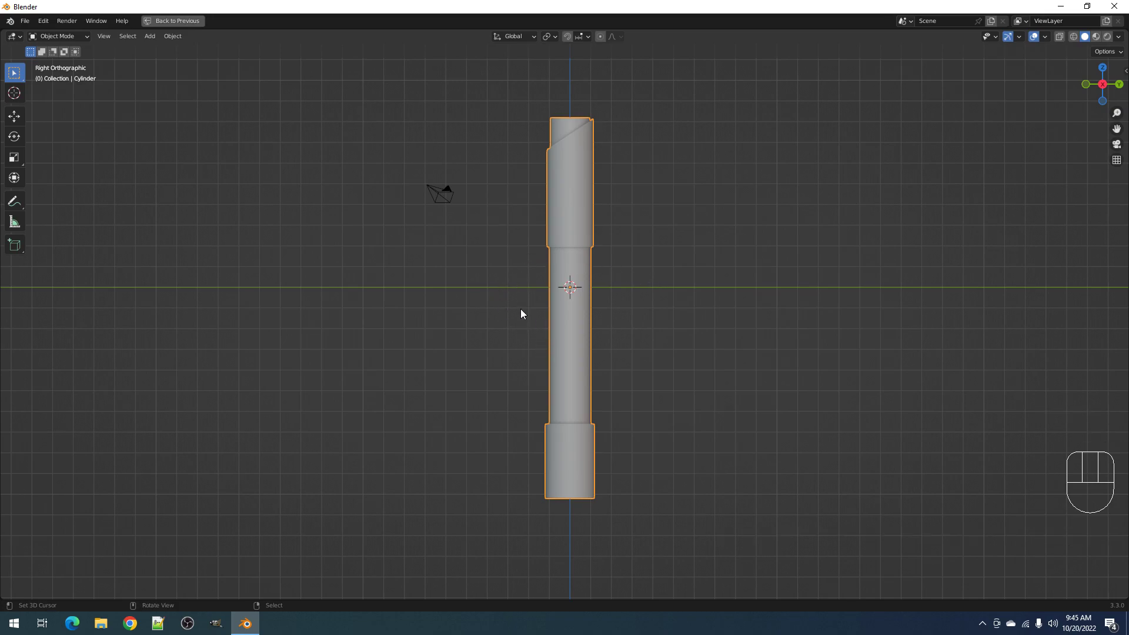
# Sketch rough annotation strokes of a gripping hand around the body's middle section and erase them
pyautogui.moveTo(520, 291)
pyautogui.mouseDown()
pyautogui.moveTo(546, 327)
pyautogui.moveTo(557, 298)
pyautogui.mouseUp()
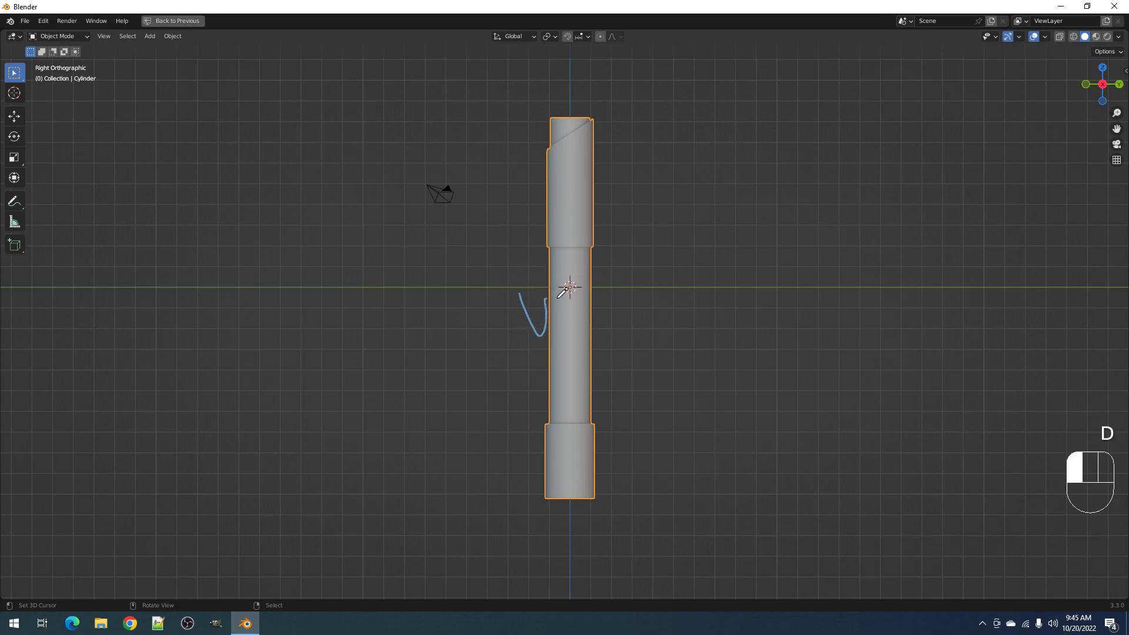
pyautogui.moveTo(617, 277); pyautogui.dragTo(617, 278)
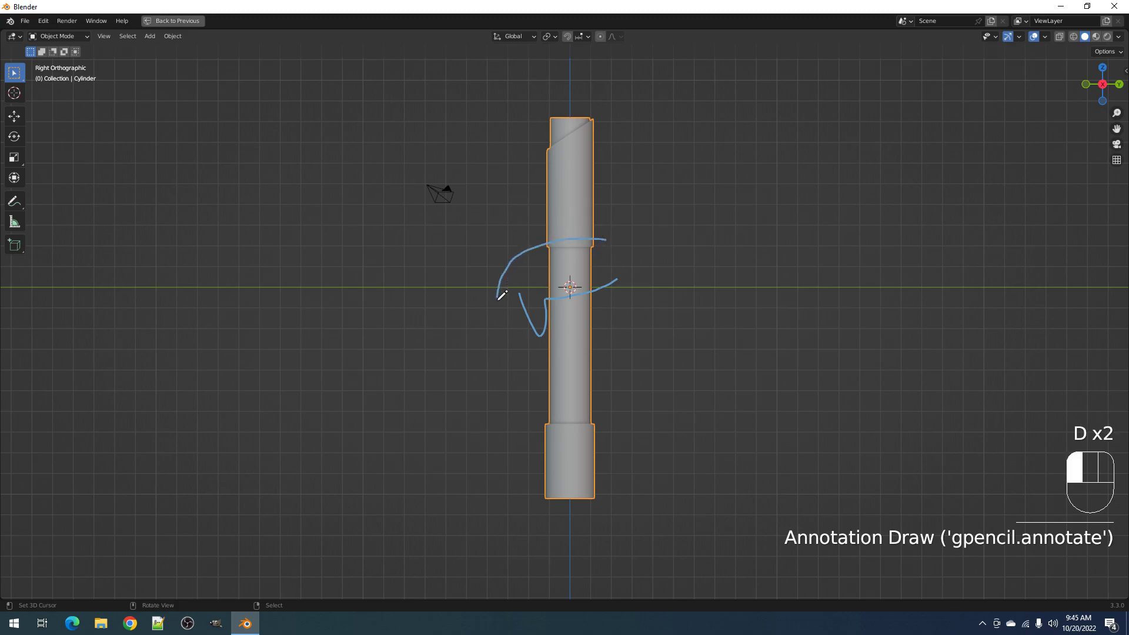
pyautogui.moveTo(596, 383); pyautogui.dragTo(590, 306)
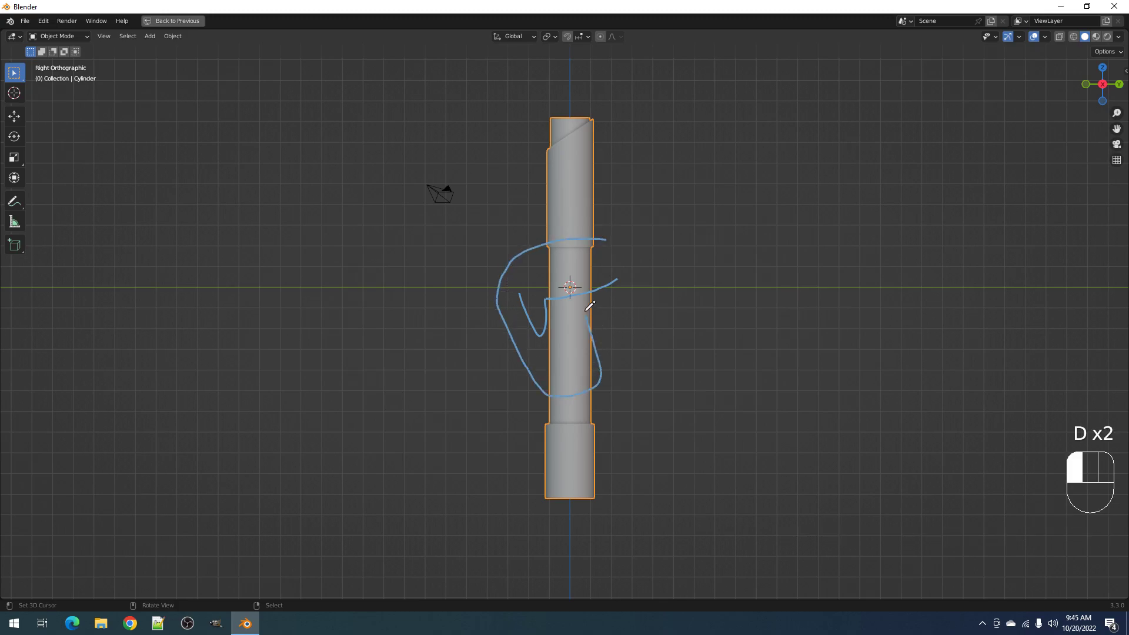
pyautogui.moveTo(603, 375); pyautogui.dragTo(652, 335)
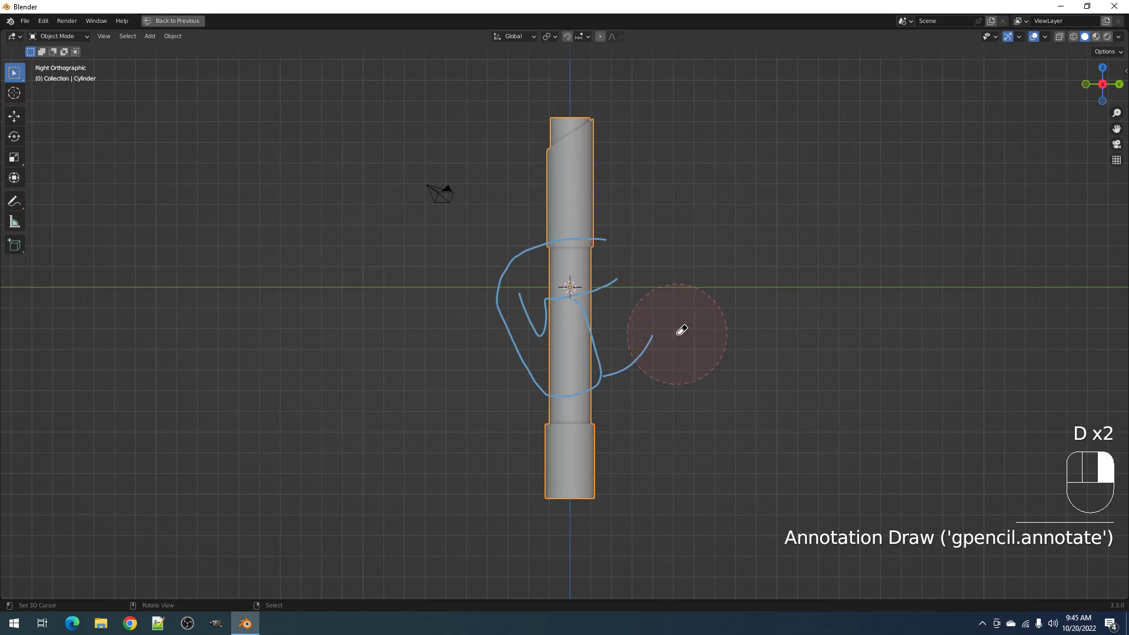
pyautogui.moveTo(550, 363); pyautogui.dragTo(566, 253, button='right')
# Inset the base's inner bottom face and offset the resulting inner face along its normal
pyautogui.press('space')
pyautogui.keyDown('shift'); pyautogui.moveTo(585, 469); pyautogui.dragTo(588, 353, button='middle'); pyautogui.keyUp('shift')
pyautogui.scroll(3, 589, 393)
pyautogui.press('Tab')
pyautogui.keyDown('shift'); pyautogui.moveTo(563, 450); pyautogui.dragTo(582, 291, button='middle'); pyautogui.keyUp('shift')
pyautogui.scroll(3, 581, 291)
pyautogui.press('3')
pyautogui.click(581, 290)
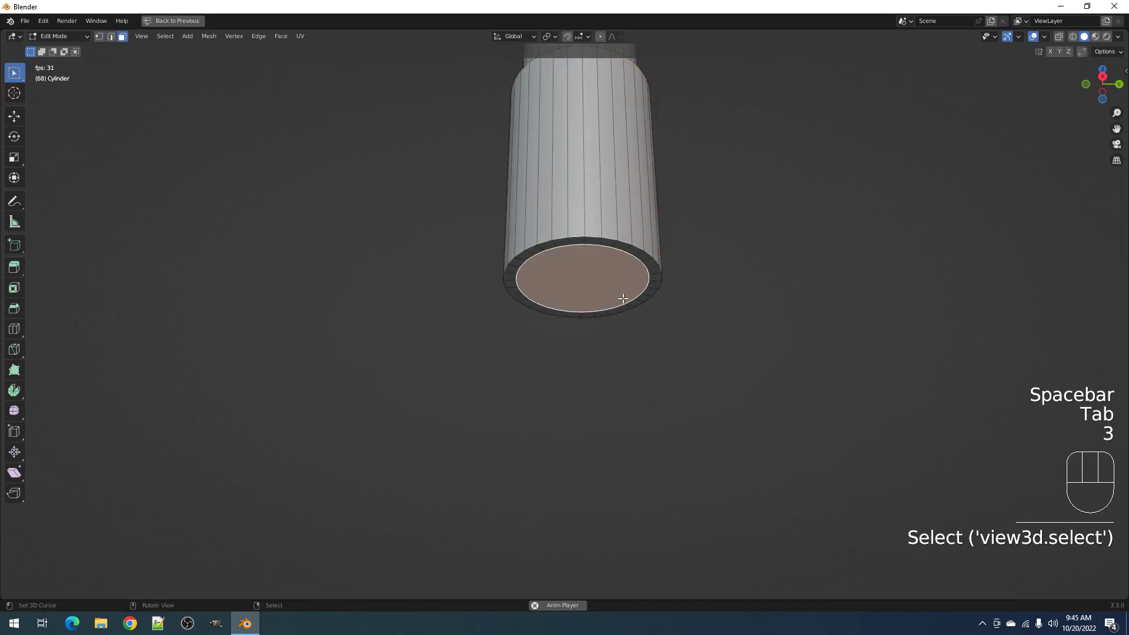
pyautogui.press('i')
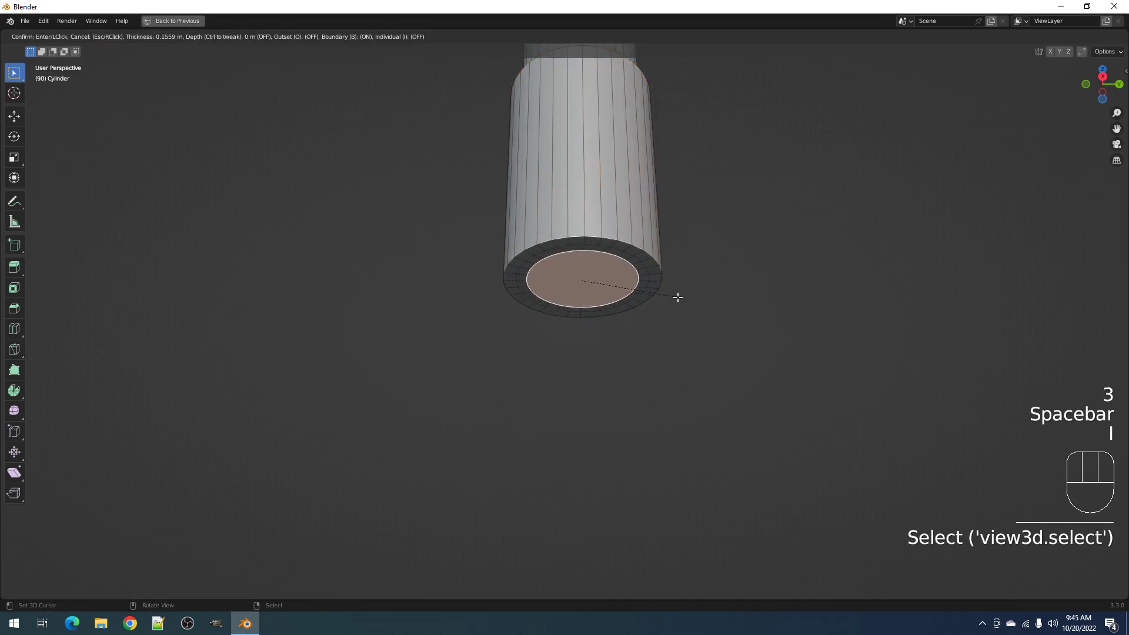
pyautogui.click(676, 297)
pyautogui.hotkey('alt', 's')
pyautogui.click(675, 290)
pyautogui.press('Tab')
# Add a Creative Flow intersect object at a vertex on the back of the upper section's lower rim
pyautogui.scroll(-4, 591, 206)
pyautogui.scroll(-2, 591, 219)
pyautogui.moveTo(591, 205); pyautogui.dragTo(585, 336, button='middle')
pyautogui.keyDown('shift'); pyautogui.moveTo(562, 225); pyautogui.dragTo(569, 316, button='middle'); pyautogui.keyUp('shift')
pyautogui.scroll(2, 569, 316)
pyautogui.rightClick(759, 297)
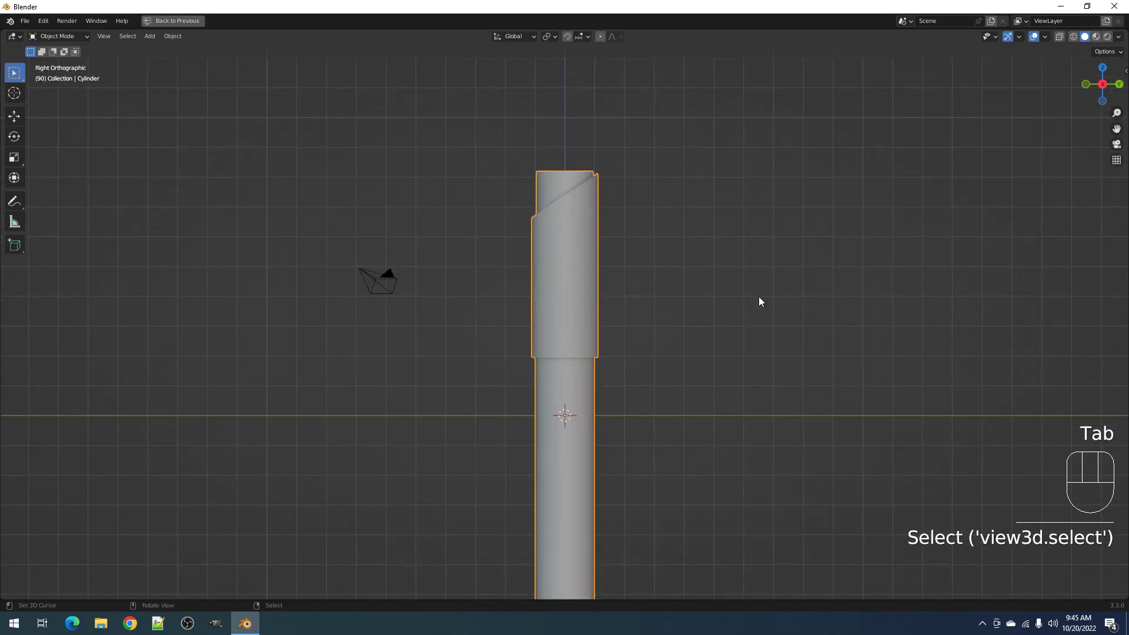
pyautogui.moveTo(759, 302); pyautogui.dragTo(643, 305, button='middle')
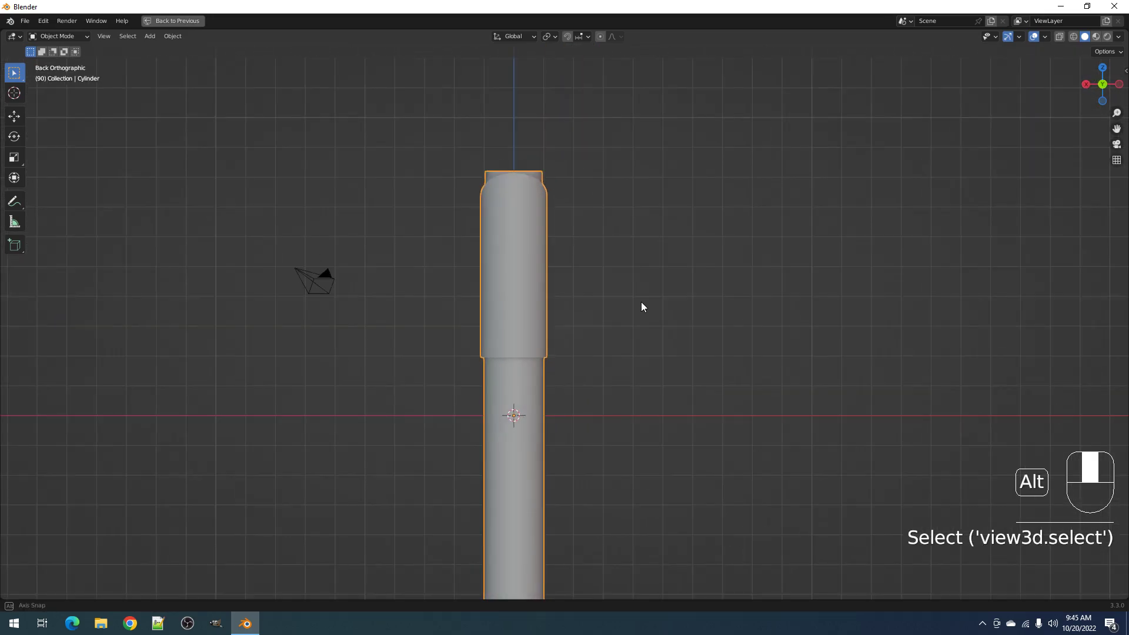
pyautogui.press('Tab')
pyautogui.moveTo(583, 333); pyautogui.dragTo(603, 211, button='middle')
pyautogui.hotkey('alt', 'a')
pyautogui.press('1')
pyautogui.keyDown('alt'); pyautogui.click(611, 238); pyautogui.keyUp('alt')
pyautogui.hotkey('shift', 'ctrl', 'x')
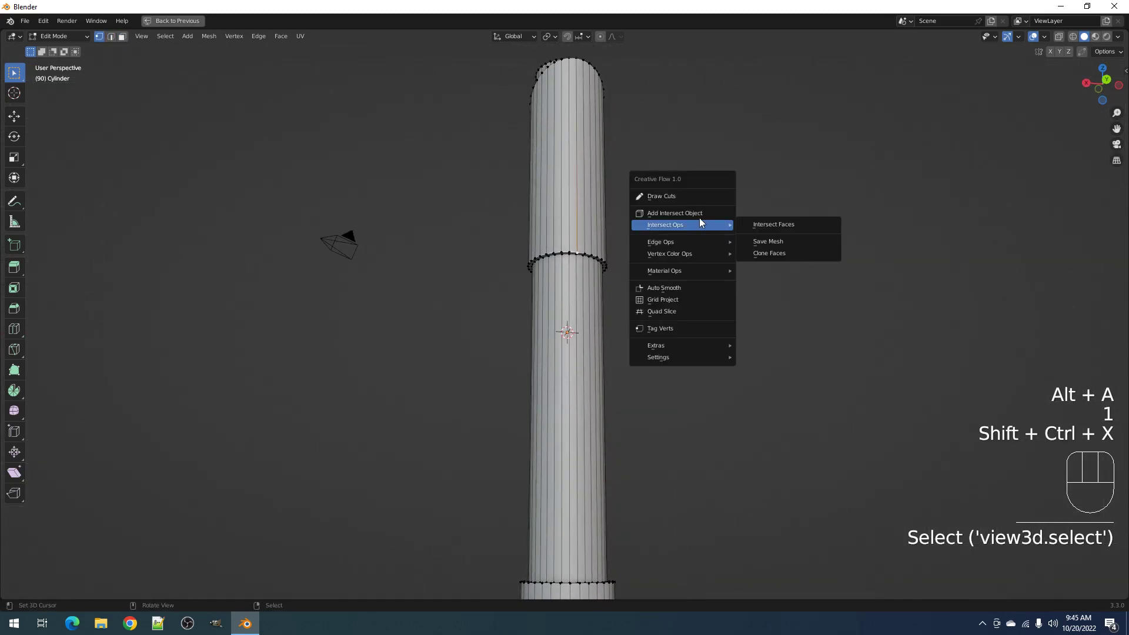
pyautogui.click(742, 225)
pyautogui.click(781, 234)
pyautogui.press('Tab')
pyautogui.press('Tab')
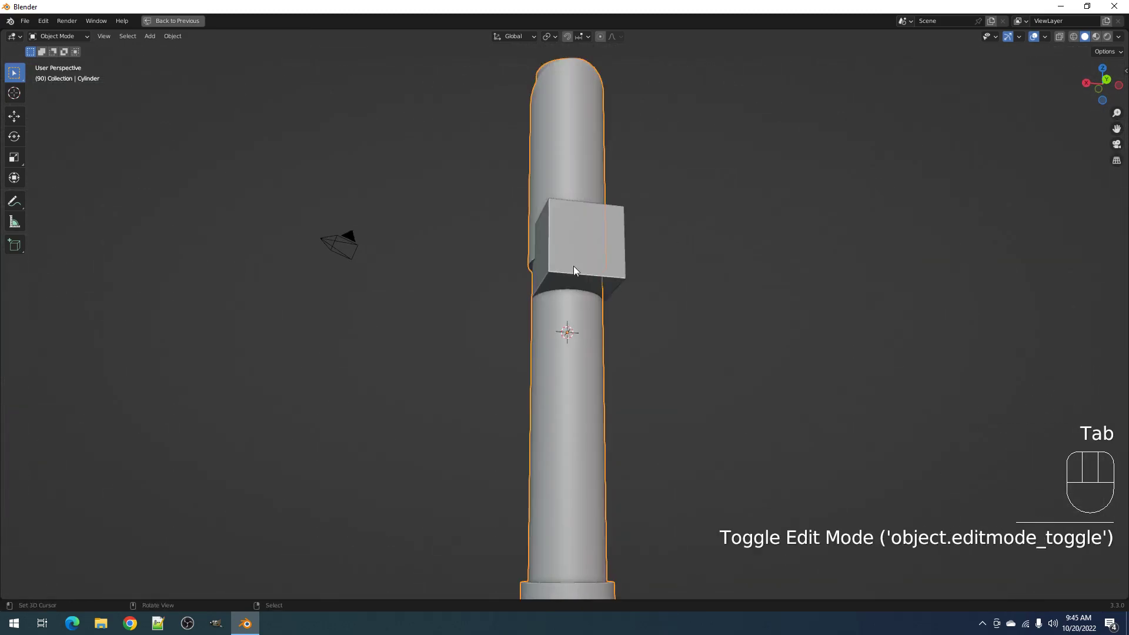
# Scale the whole intersect box down, stretch it along Z and adjust its width along X
pyautogui.press('a')
pyautogui.press('s')
pyautogui.press('s')
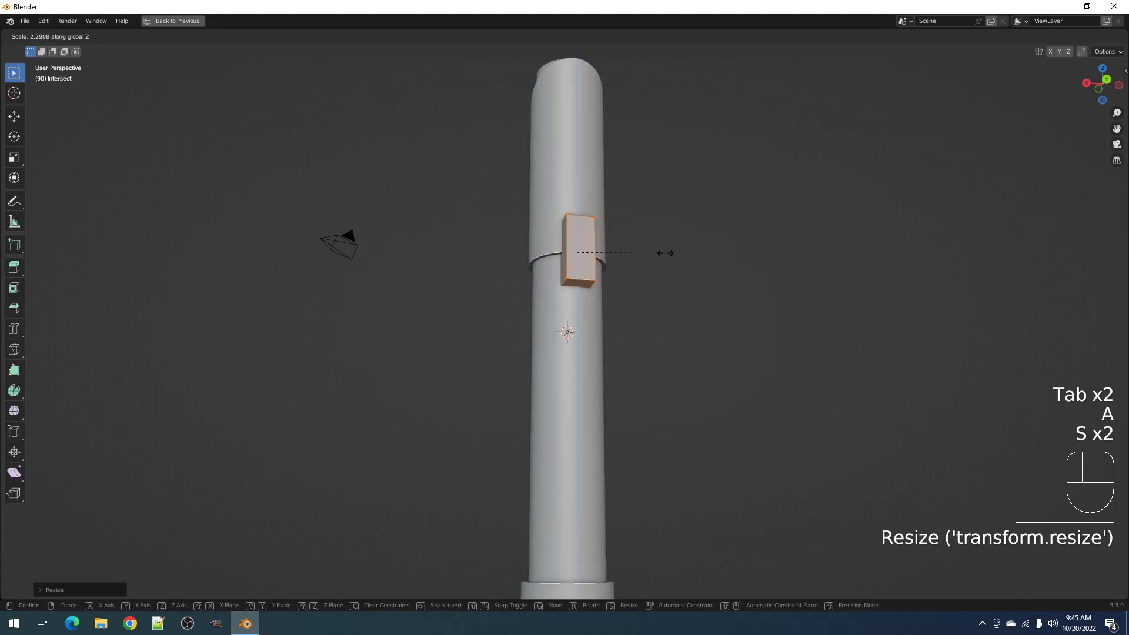
pyautogui.press('s')
pyautogui.press('x')
pyautogui.click(695, 252)
# Move the box vertically over the upper section's lower rim and about 0.4 m along negative Y into the body
pyautogui.press('g')
pyautogui.press('z')
pyautogui.click(604, 248)
pyautogui.moveTo(614, 248); pyautogui.dragTo(706, 291, button='middle')
pyautogui.press('Tab')
pyautogui.scroll(-3, 697, 273)
pyautogui.scroll(4, 692, 270)
pyautogui.press('Tab')
pyautogui.moveTo(611, 279); pyautogui.dragTo(651, 335, button='middle')
pyautogui.scroll(3, 652, 337)
pyautogui.press('g')
pyautogui.press('y')
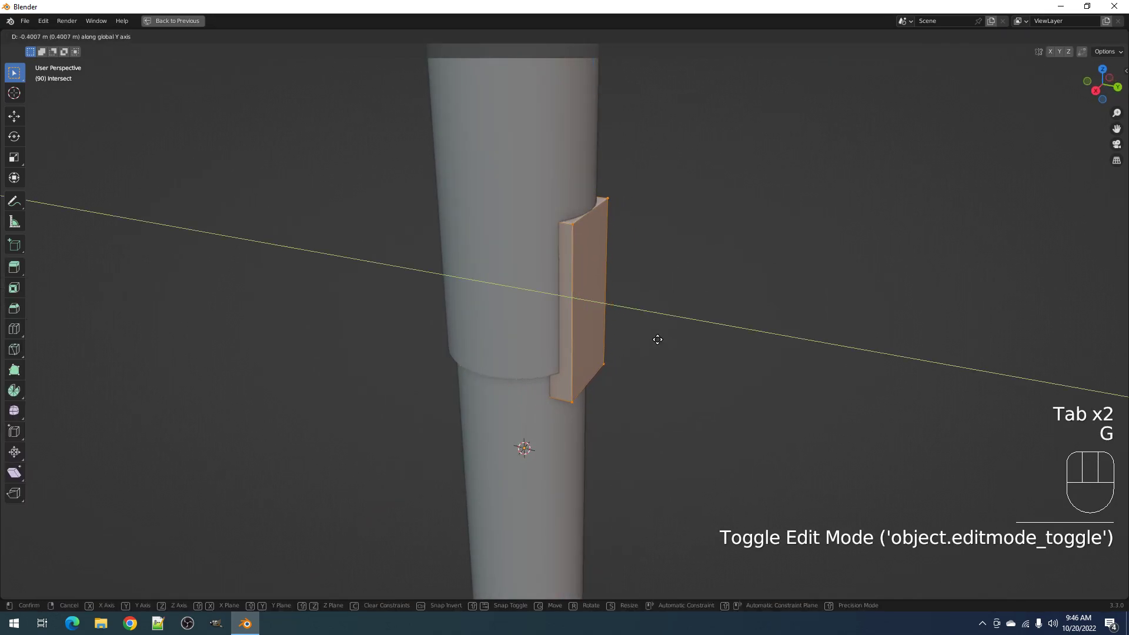
pyautogui.click(662, 340)
pyautogui.press('Tab')
# Offset the box's top face upward along its normal to make the box taller
pyautogui.scroll(-3, 665, 323)
pyautogui.moveTo(665, 323); pyautogui.dragTo(645, 414, button='middle')
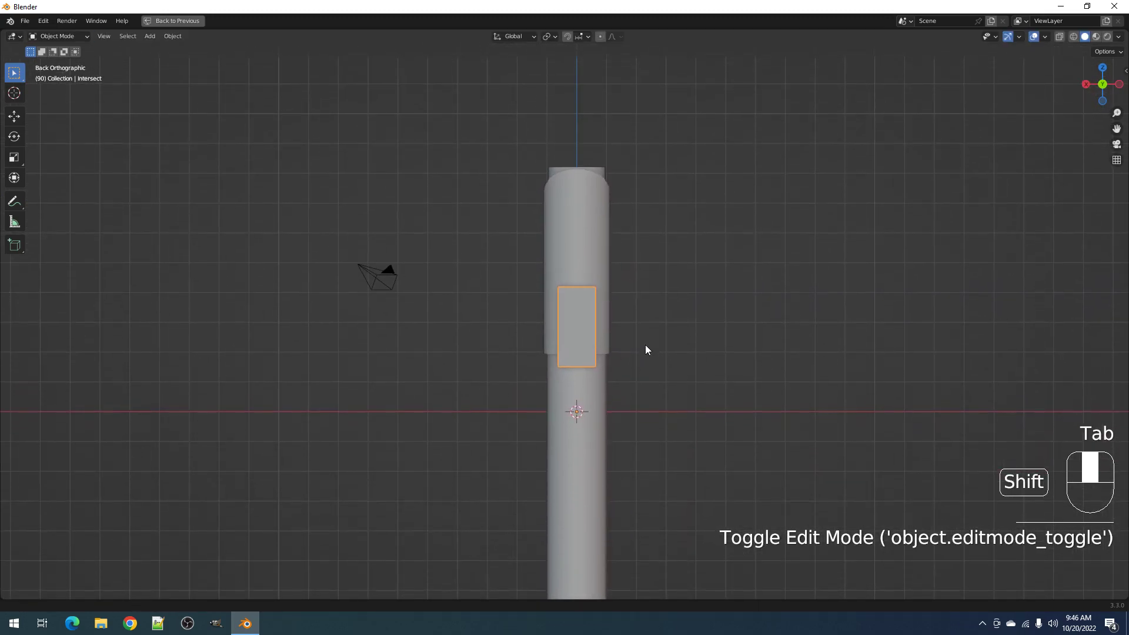
pyautogui.scroll(3, 691, 352)
pyautogui.moveTo(691, 352); pyautogui.dragTo(536, 312, button='middle')
pyautogui.press('3')
pyautogui.press('Tab')
pyautogui.press('3')
pyautogui.click(552, 275)
pyautogui.hotkey('alt', 's')
pyautogui.click(550, 255)
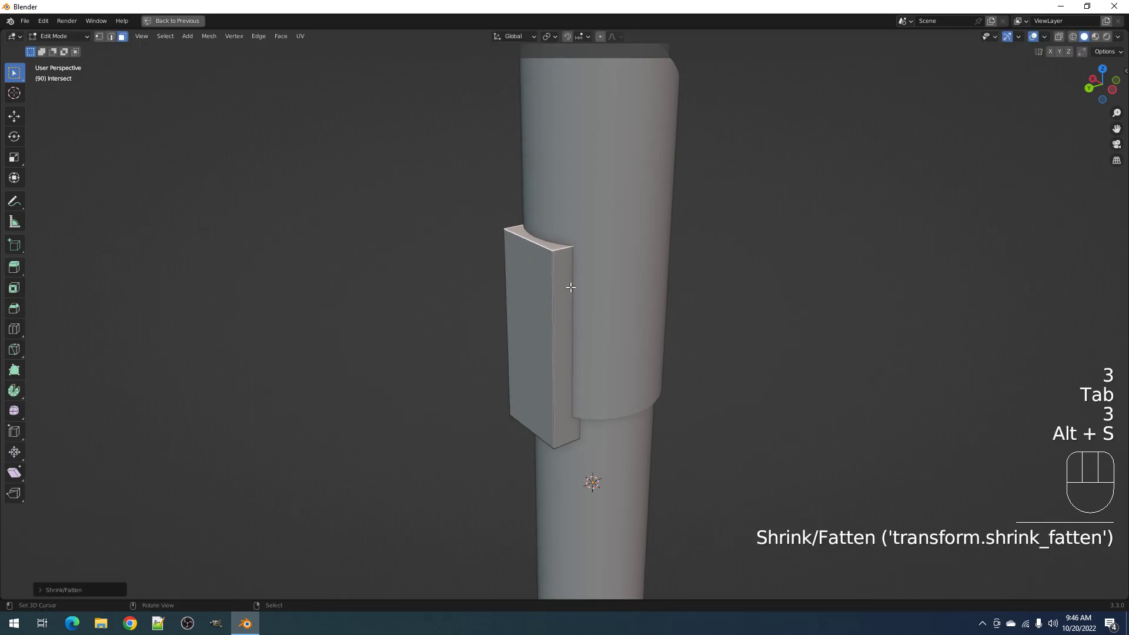
# Bevel the box's four short corner edges with 6 segments and a width of about 0.12 m
pyautogui.scroll(-5, 625, 292)
pyautogui.moveTo(625, 292); pyautogui.dragTo(541, 326, button='middle')
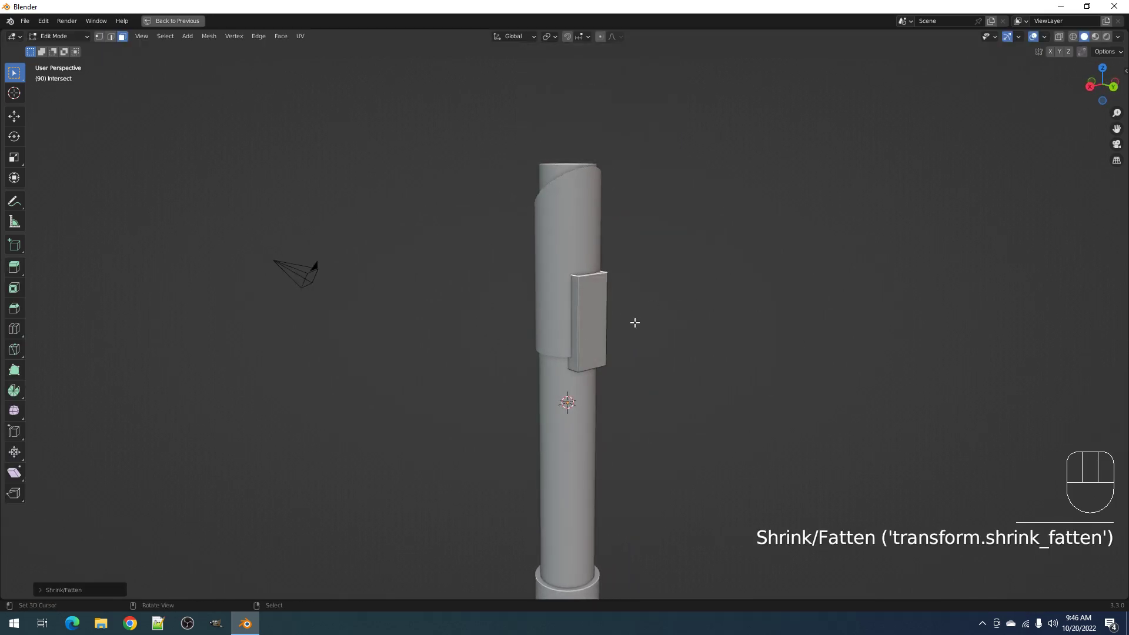
pyautogui.keyDown('shift'); pyautogui.moveTo(636, 313); pyautogui.dragTo(618, 370, button='middle'); pyautogui.keyUp('shift')
pyautogui.scroll(6, 537, 514)
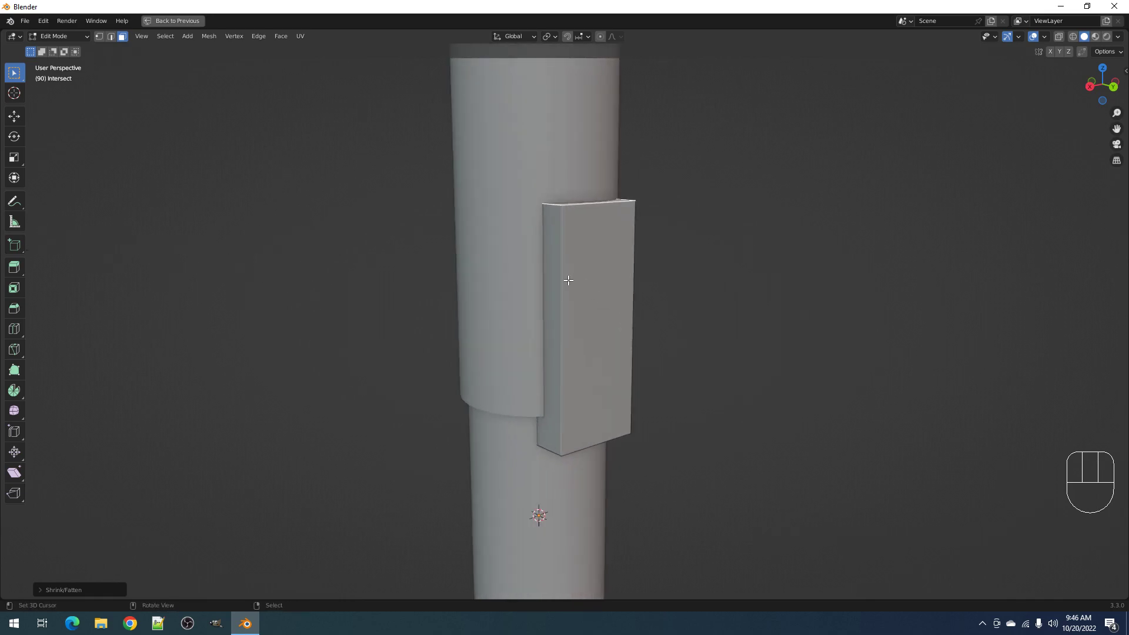
pyautogui.press('2')
pyautogui.hotkey('alt', 'a')
pyautogui.keyDown('ctrl'); pyautogui.keyDown('alt'); pyautogui.click(597, 252); pyautogui.keyUp('alt'); pyautogui.keyUp('ctrl')
pyautogui.moveTo(597, 252); pyautogui.dragTo(675, 323, button='middle')
pyautogui.hotkey('ctrl', 'b')
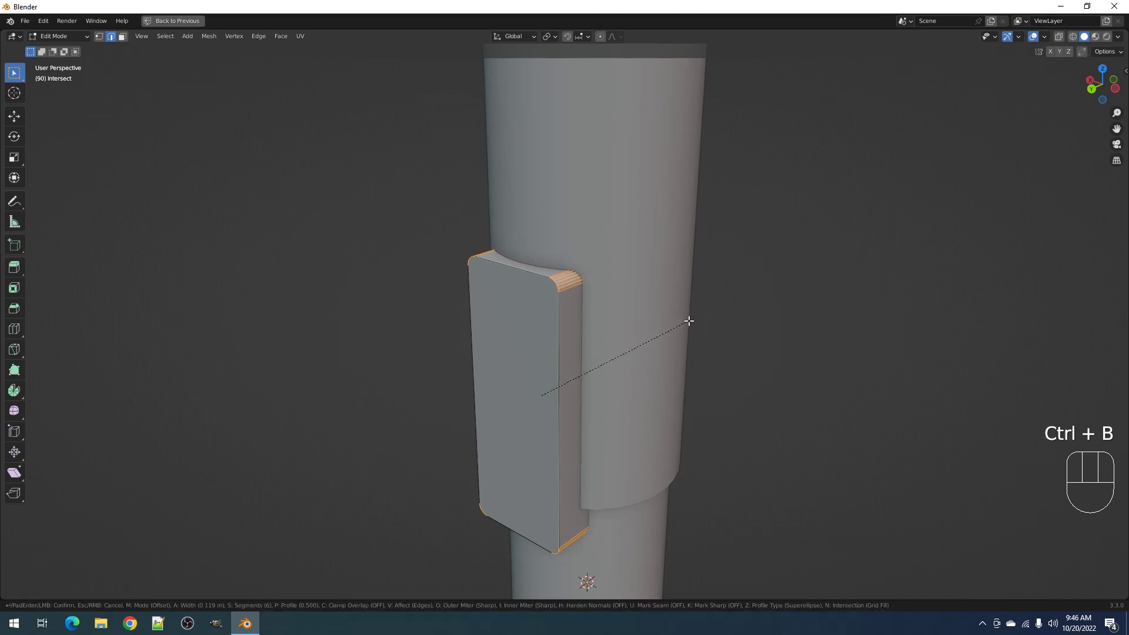
pyautogui.click(694, 321)
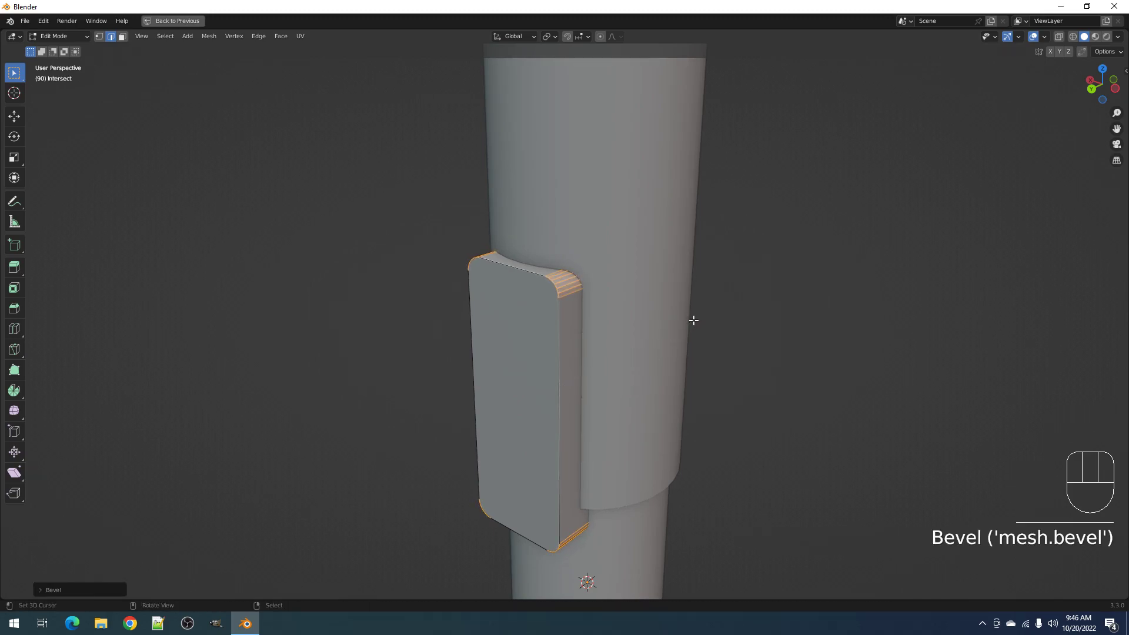
pyautogui.scroll(-5, 676, 335)
pyautogui.press('Tab')
pyautogui.moveTo(653, 347); pyautogui.dragTo(716, 363, button='middle')
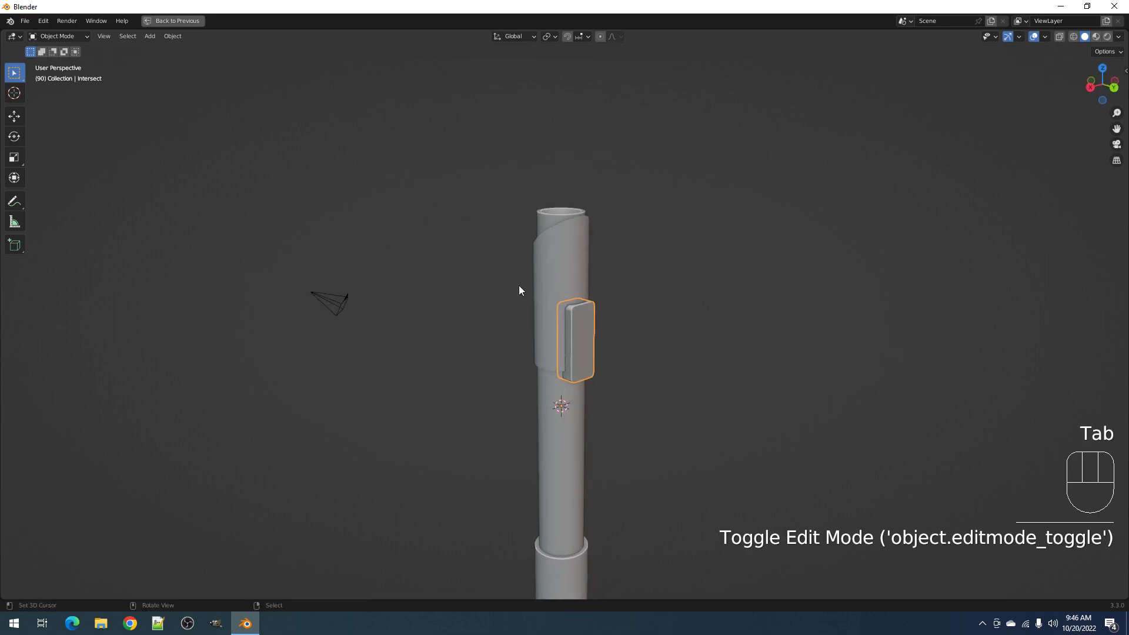
# Inset the box's large outer face by a thin border and extrude it inward about 0.06 m to form a recess
pyautogui.scroll(4, 639, 379)
pyautogui.moveTo(639, 380); pyautogui.dragTo(644, 291, button='middle')
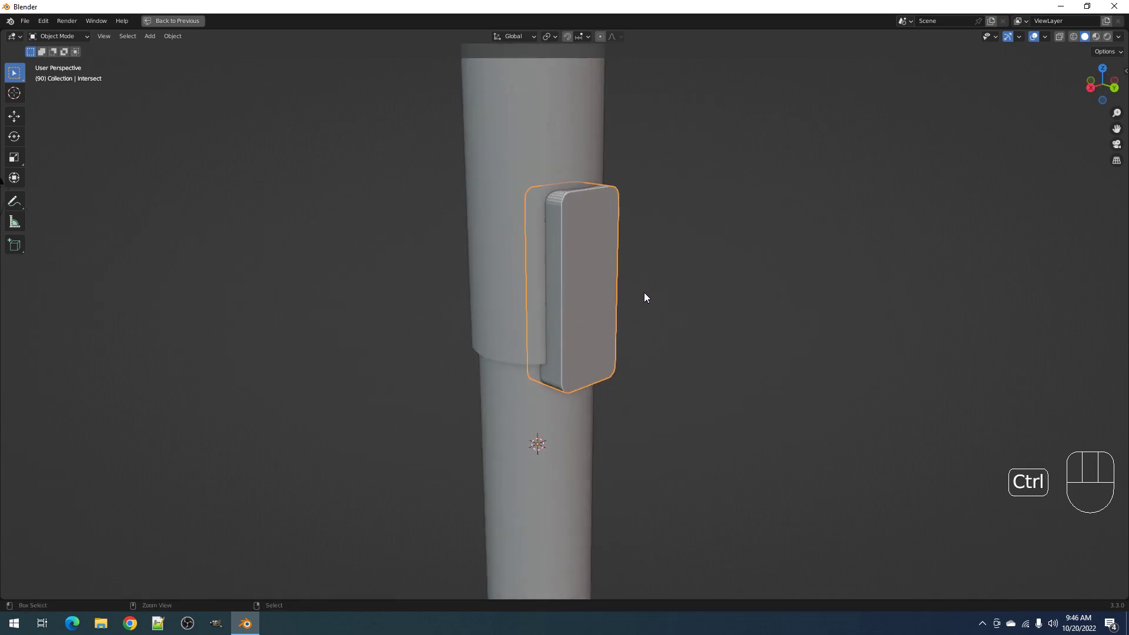
pyautogui.hotkey('shift', 'ctrl', 'x')
pyautogui.keyDown('shift'); pyautogui.click(615, 440); pyautogui.keyUp('shift')
pyautogui.moveTo(633, 341); pyautogui.dragTo(635, 366, button='middle')
pyautogui.press('Tab')
pyautogui.press('3')
pyautogui.click(582, 321)
pyautogui.scroll(3, 675, 320)
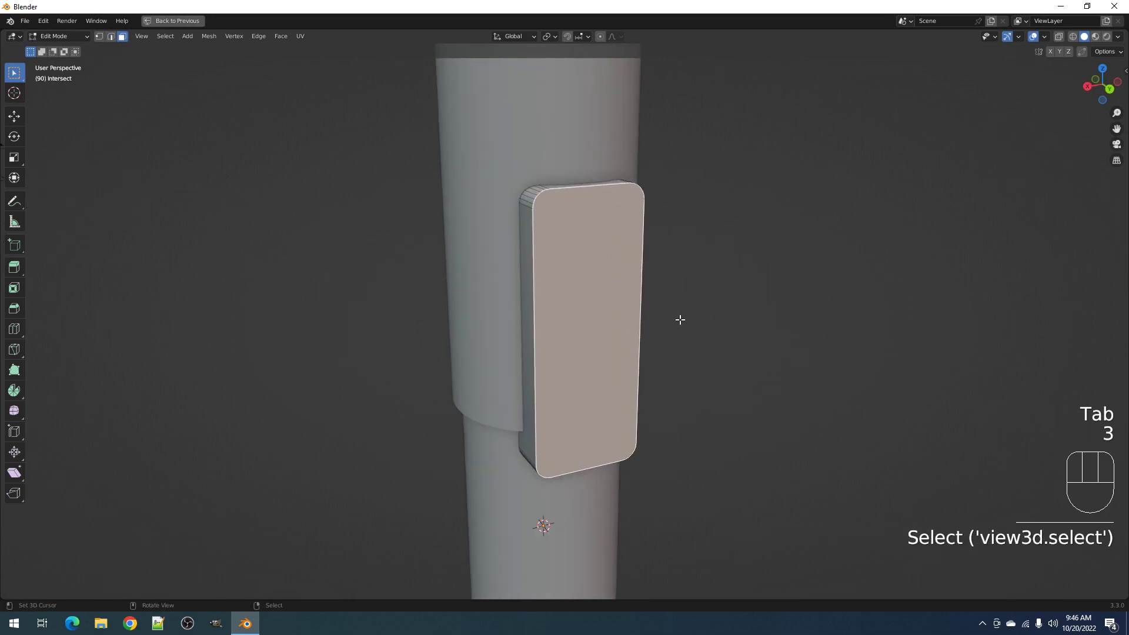
pyautogui.press('i')
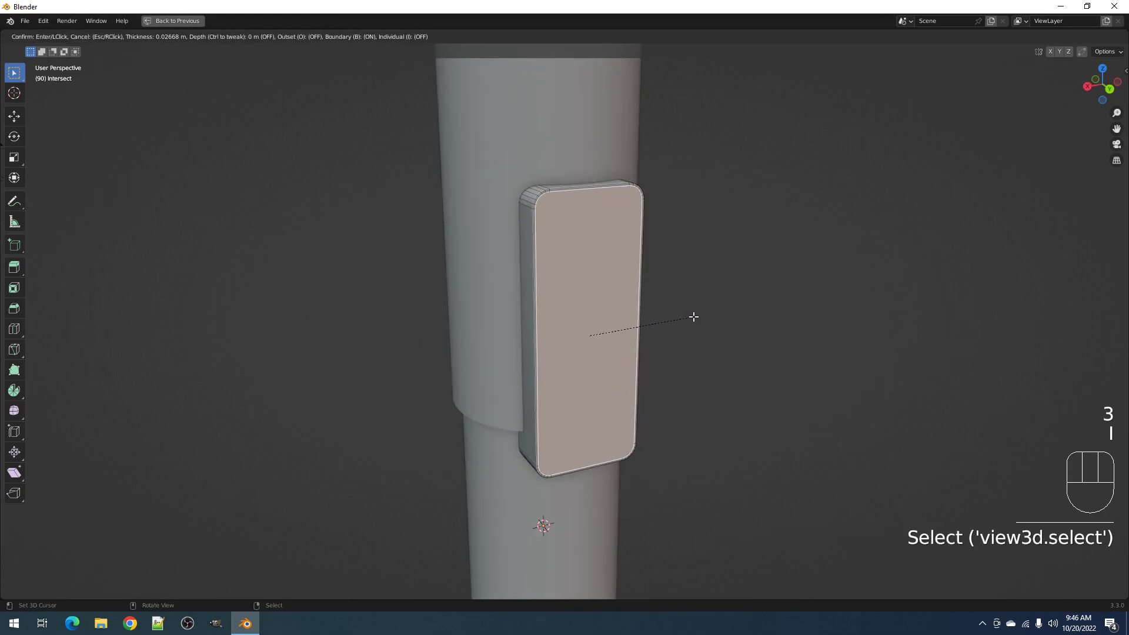
pyautogui.click(691, 318)
pyautogui.press('e')
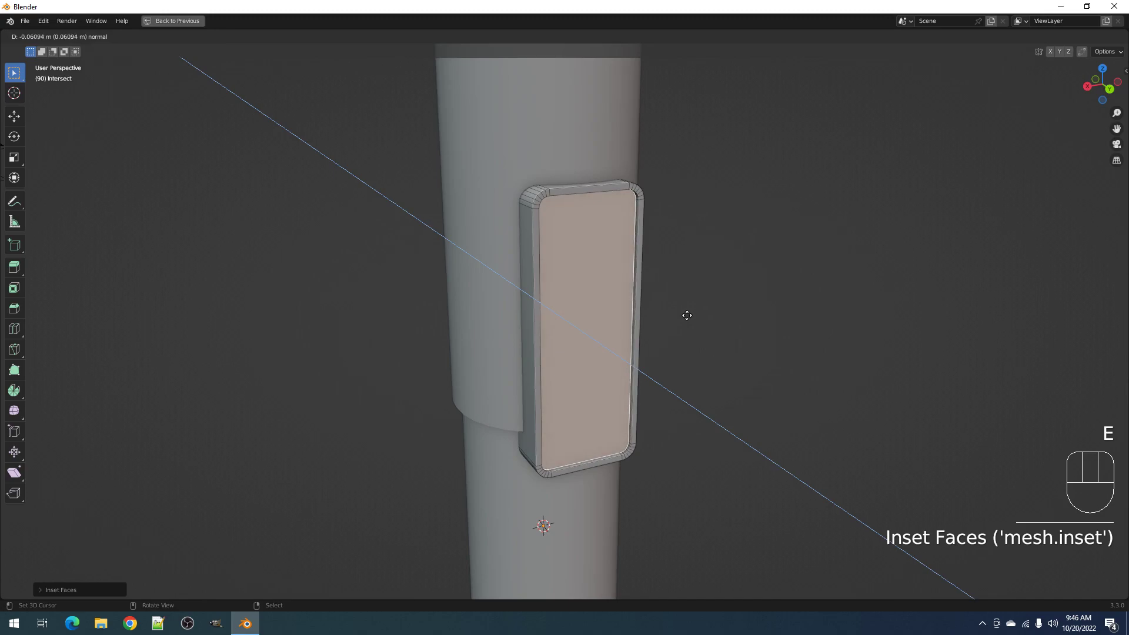
pyautogui.click(687, 315)
pyautogui.press('Tab')
# Set the box object's origin to its geometry
pyautogui.scroll(-5, 690, 324)
pyautogui.keyDown('alt'); pyautogui.moveTo(693, 333); pyautogui.dragTo(638, 329, button='middle'); pyautogui.keyUp('alt')
pyautogui.hotkey('alt', 'a')
pyautogui.scroll(4, 580, 329)
pyautogui.press('Tab')
pyautogui.press('a')
pyautogui.press('Tab')
pyautogui.press('w')
pyautogui.moveTo(622, 378)
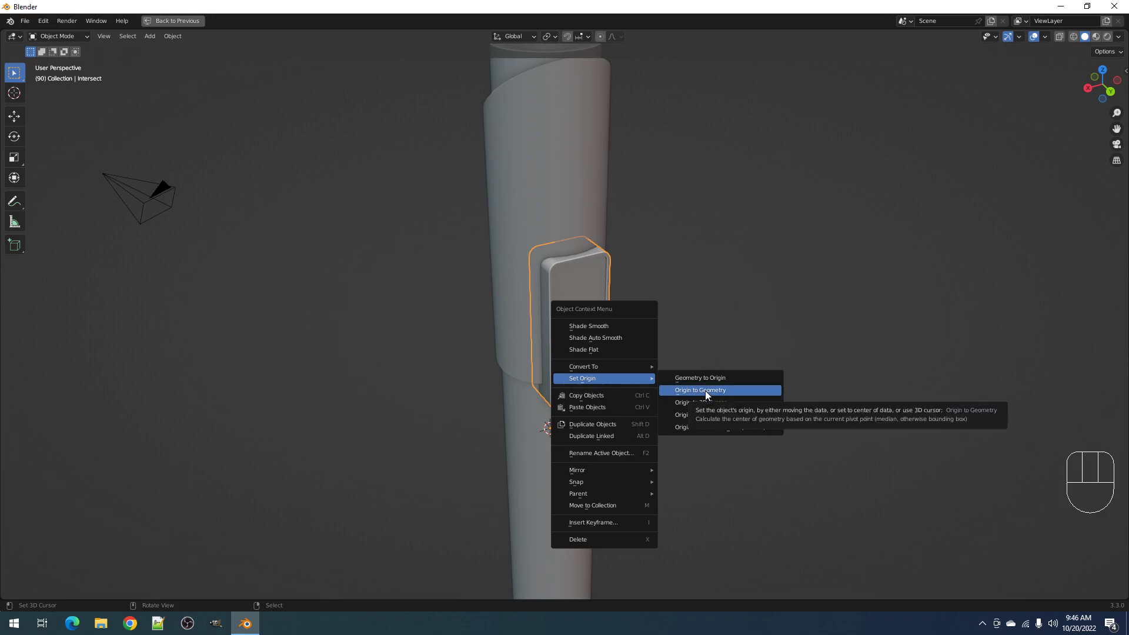
pyautogui.click(709, 389)
# Draw a rounded box face mirrored across X near the upper end of the side box's recess, with bevel width 0.07 and 6 segments
pyautogui.keyDown('alt'); pyautogui.moveTo(709, 389); pyautogui.dragTo(682, 358, button='middle'); pyautogui.keyUp('alt')
pyautogui.press('Tab')
pyautogui.press('Tab')
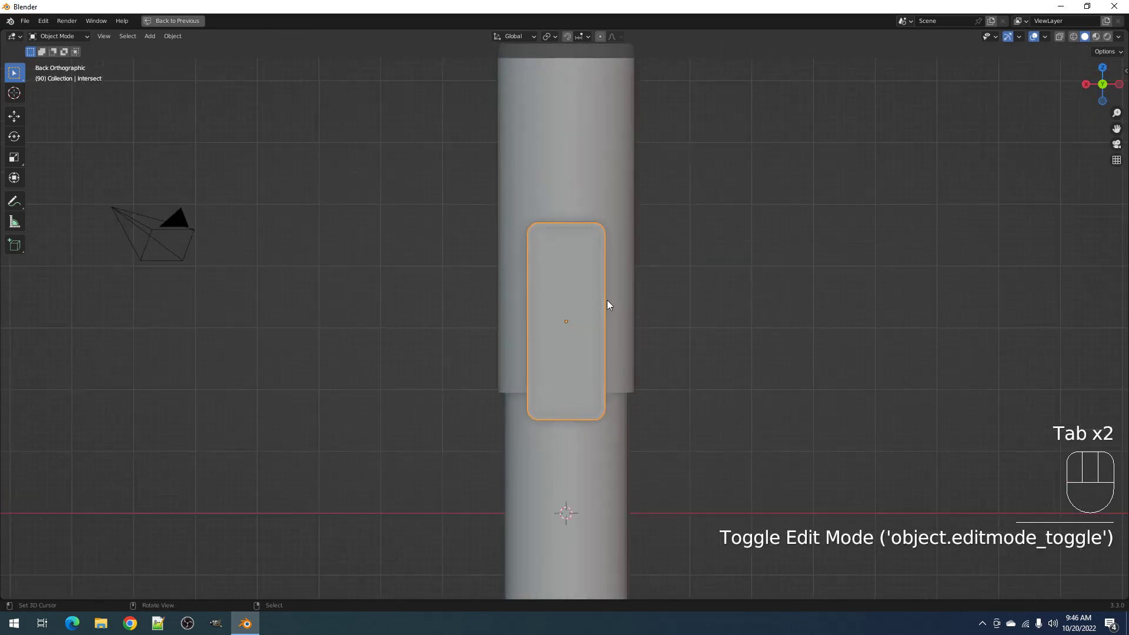
pyautogui.keyDown('ctrl'); pyautogui.keyDown('shift'); pyautogui.moveTo(606, 301); pyautogui.dragTo(598, 220, button='middle'); pyautogui.keyUp('shift'); pyautogui.keyUp('ctrl')
pyautogui.hotkey('shift', 'ctrl', 'x')
pyautogui.click(546, 90)
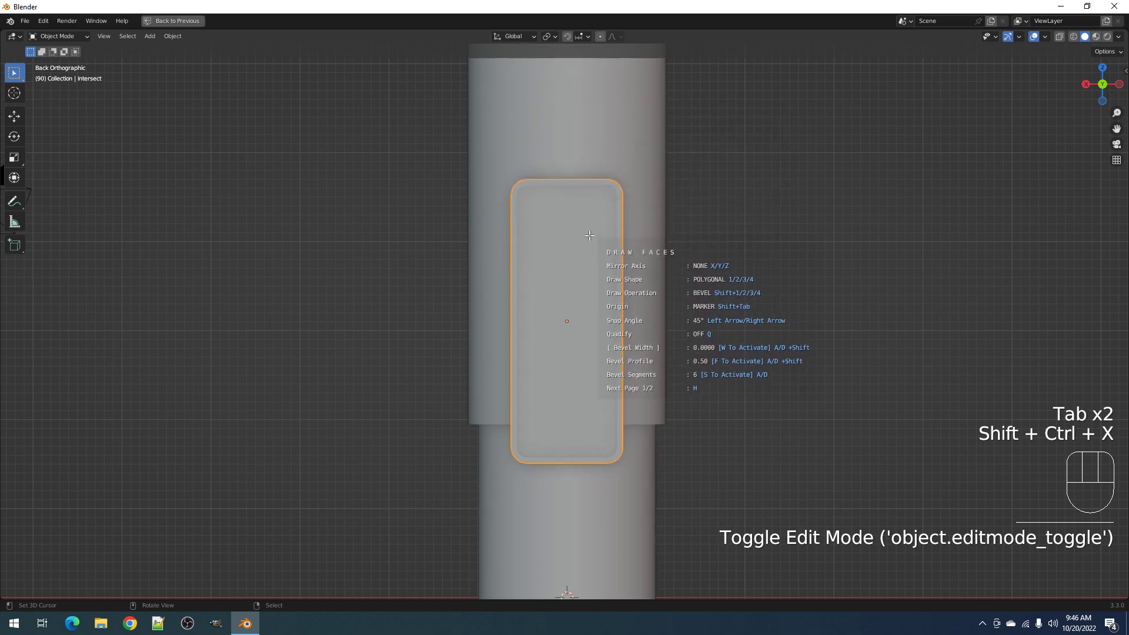
pyautogui.click(529, 199)
pyautogui.press('1')
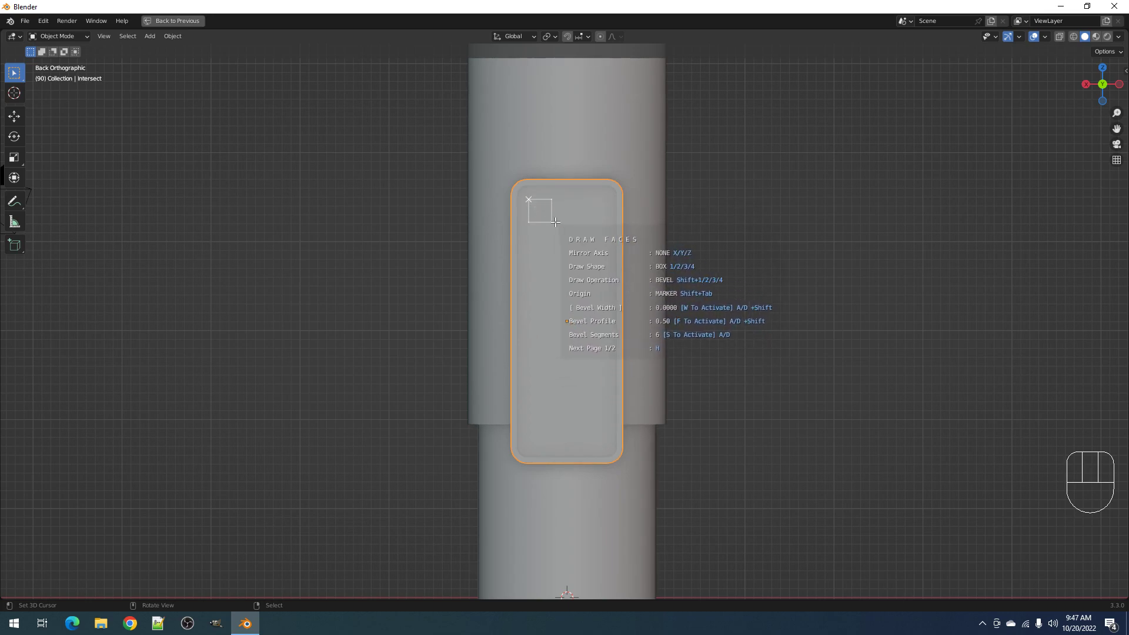
pyautogui.press('x')
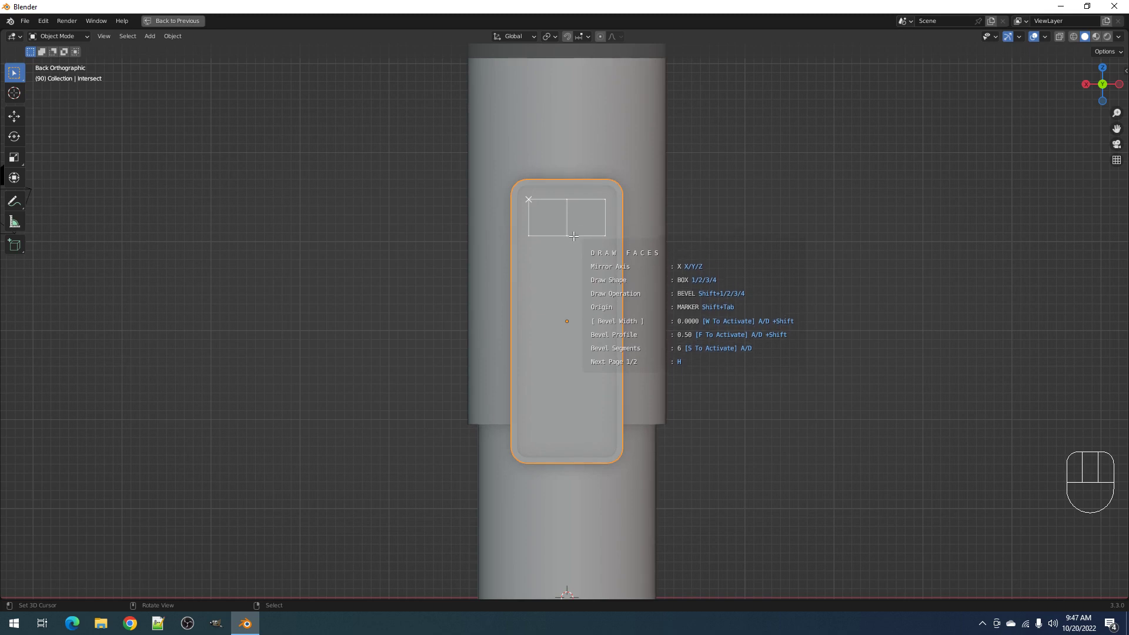
pyautogui.press('d')
pyautogui.press('d')
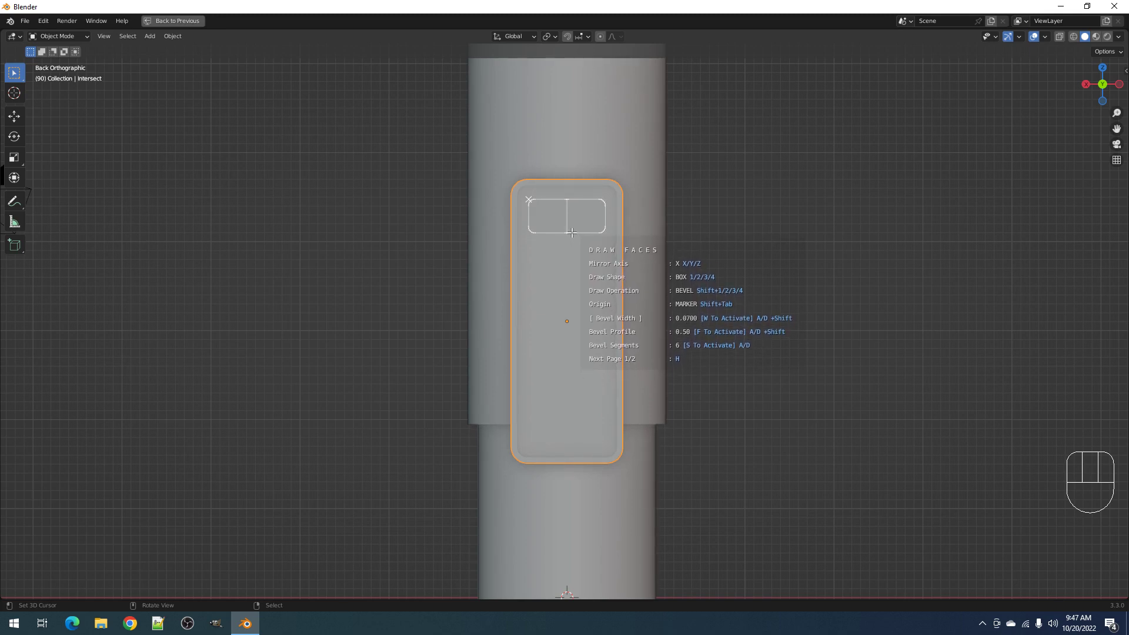
pyautogui.click(571, 233)
# Solidify the drawn rounded face to a thickness of about 0.1 with an offset of -1 to form a raised button
pyautogui.moveTo(572, 233); pyautogui.dragTo(647, 282, button='middle')
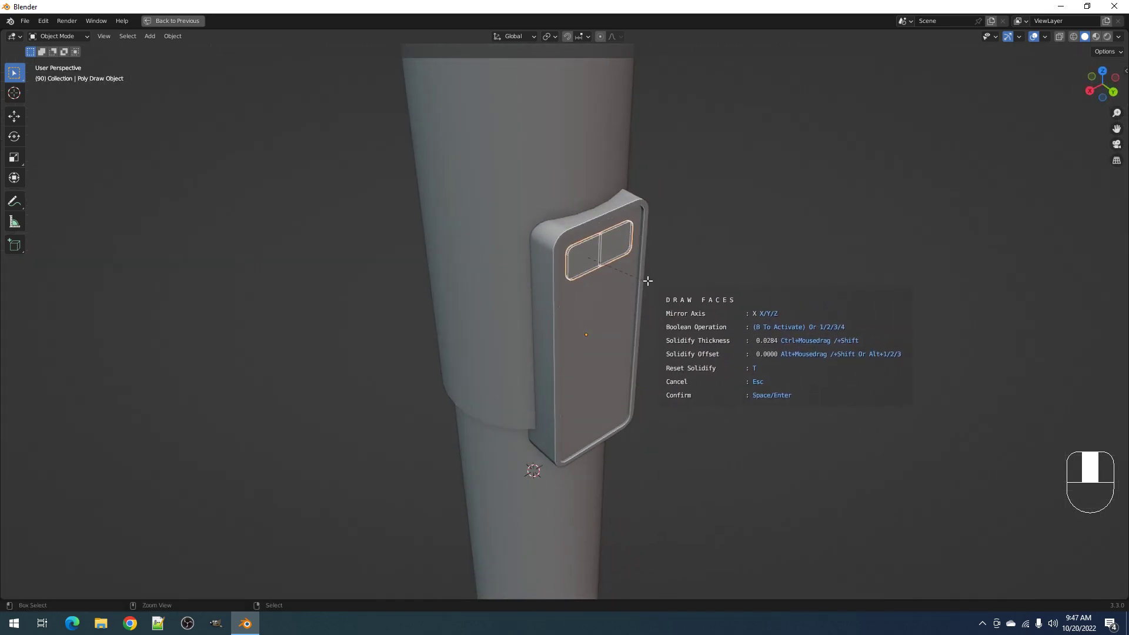
pyautogui.hotkey('alt', '1')
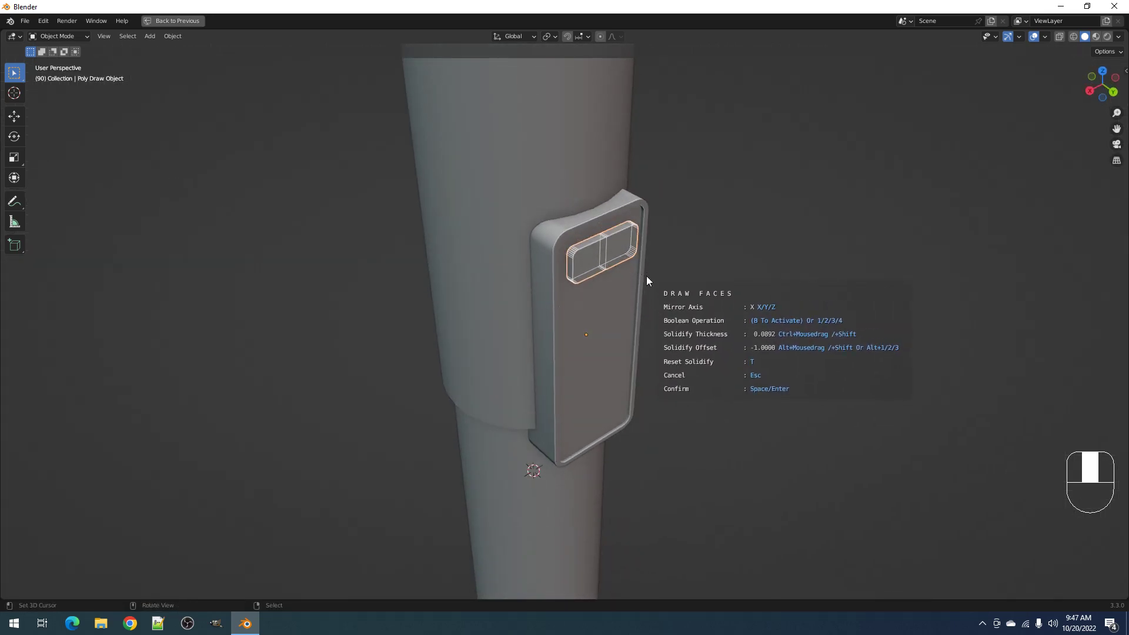
pyautogui.hotkey('ctrl', 'shift')
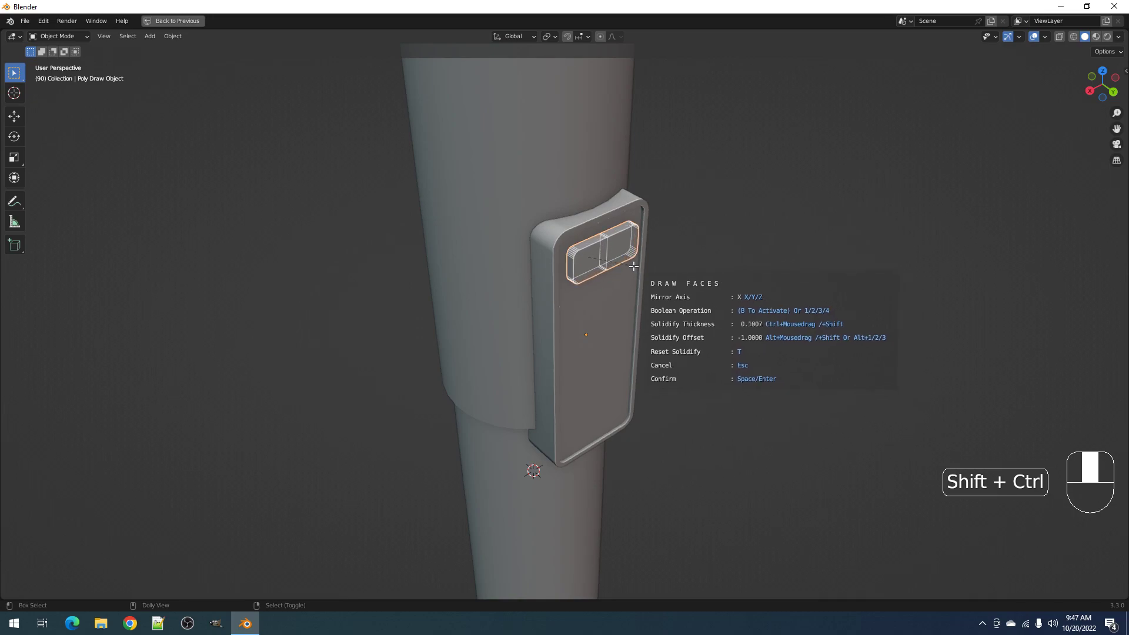
pyautogui.press('space')
# Nudge the button's mesh slightly down along Z and duplicate it about 0.75 m lower
pyautogui.scroll(-4, 676, 309)
pyautogui.moveTo(676, 309); pyautogui.dragTo(628, 262, button='middle')
pyautogui.press('Tab')
pyautogui.press('a')
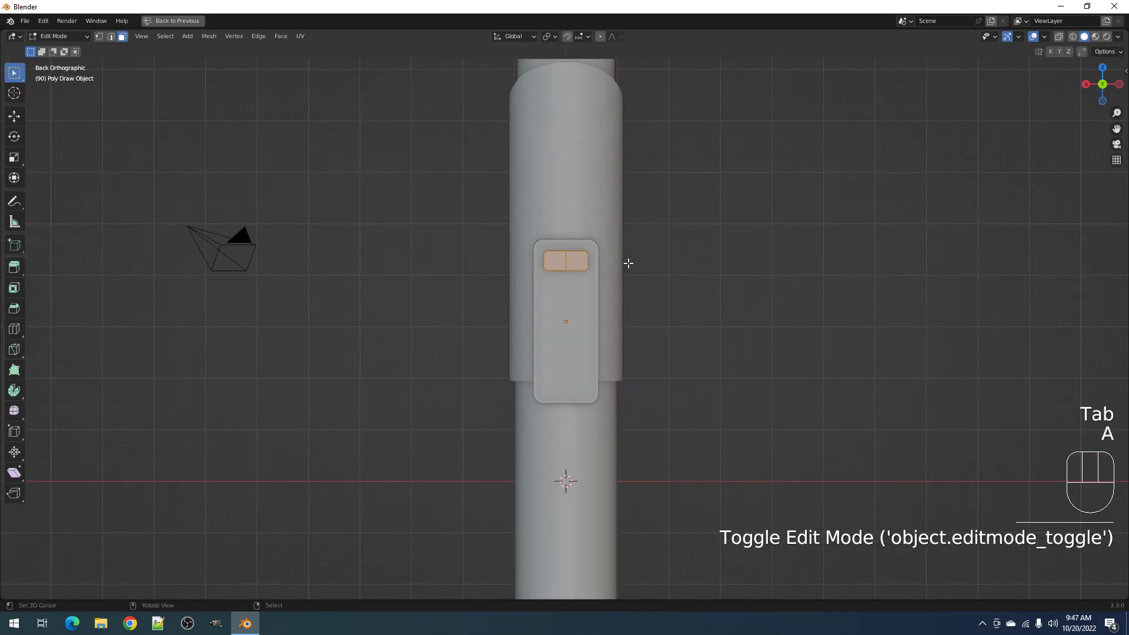
pyautogui.scroll(4, 628, 262)
pyautogui.press('g')
pyautogui.press('z')
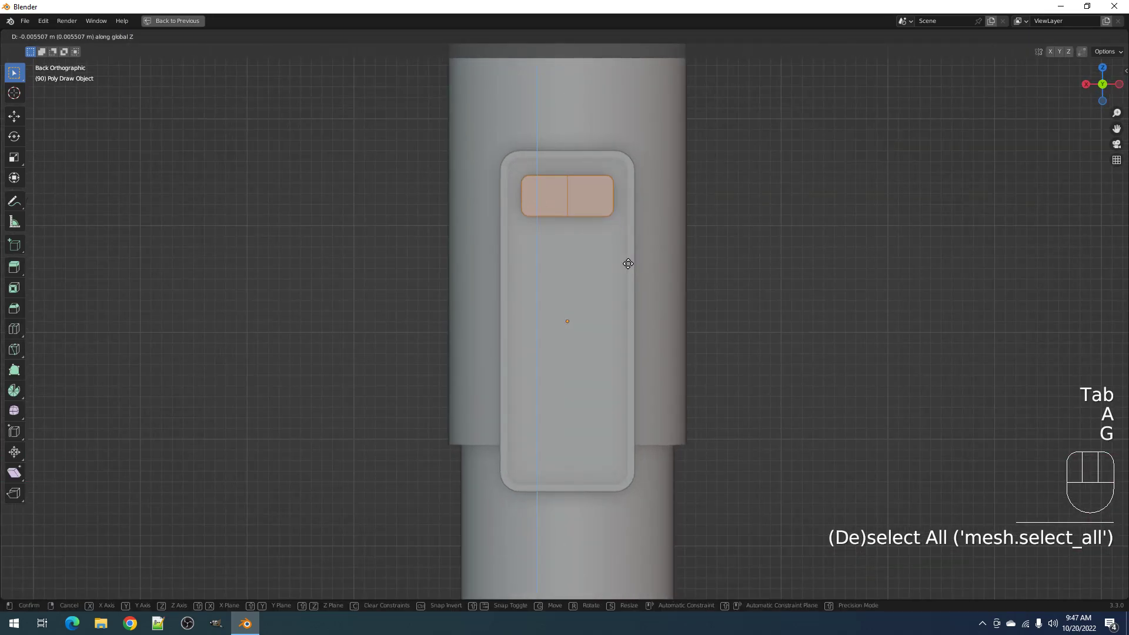
pyautogui.click(628, 263)
pyautogui.hotkey('shift', 'd')
pyautogui.click(611, 345)
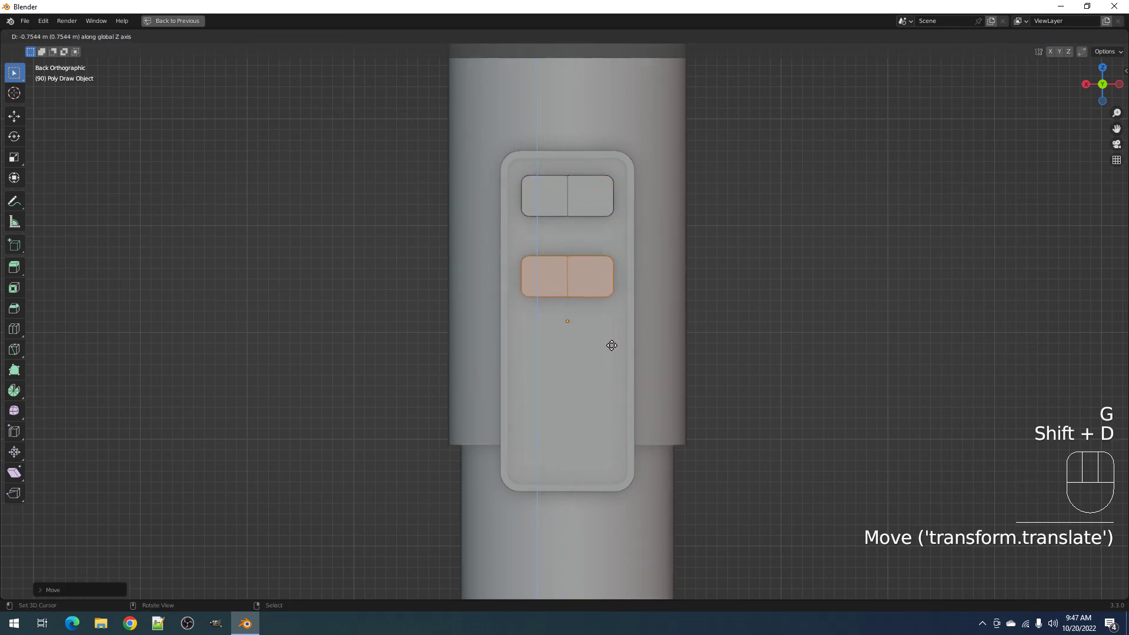
pyautogui.press('Tab')
pyautogui.scroll(-4, 617, 318)
pyautogui.moveTo(623, 291); pyautogui.dragTo(580, 329, button='middle')
pyautogui.hotkey('alt', 'a')
# Add a 32-segment cylinder intersect object of size 2.05 within the side box's mesh, aligned to the back orthographic view
pyautogui.scroll(-3, 668, 324)
pyautogui.scroll(4, 567, 301)
pyautogui.rightClick(580, 331)
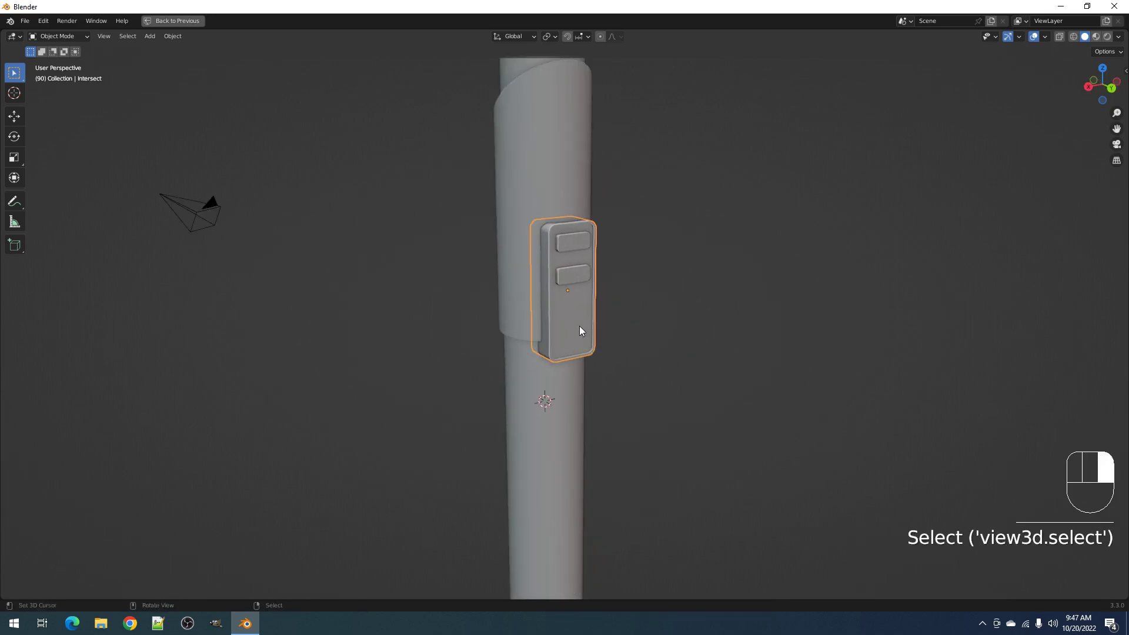
pyautogui.press('Tab')
pyautogui.scroll(2, 592, 358)
pyautogui.press('1')
pyautogui.press('2')
pyautogui.rightClick(676, 330)
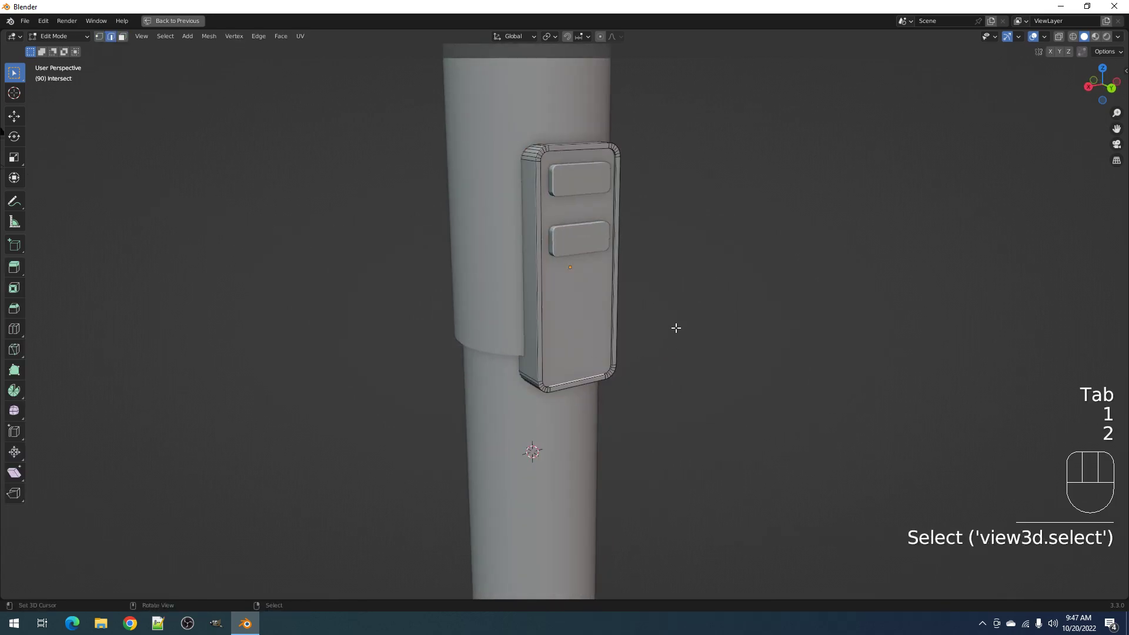
pyautogui.hotkey('shift', 'ctrl', 'x')
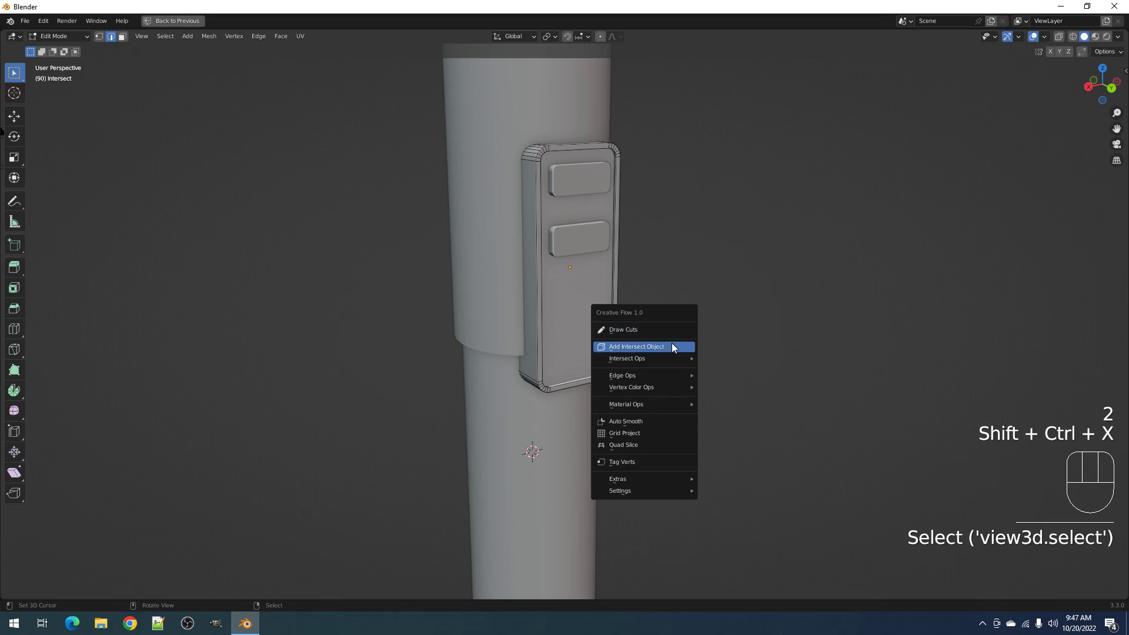
pyautogui.click(671, 345)
pyautogui.click(812, 361)
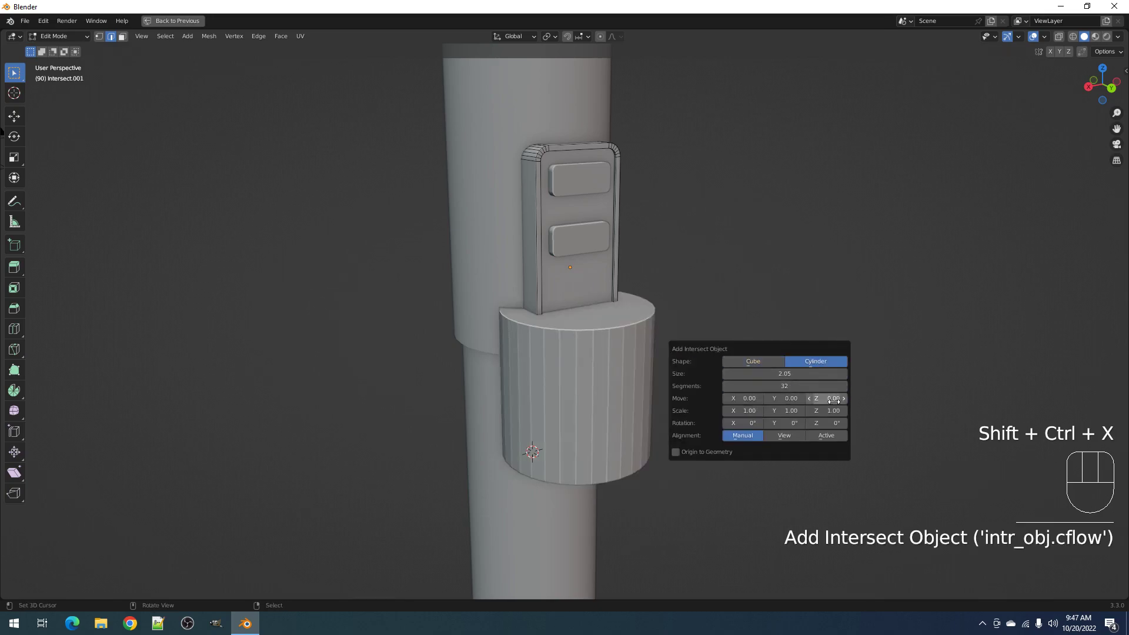
pyautogui.click(824, 435)
pyautogui.click(784, 435)
pyautogui.keyDown('alt'); pyautogui.moveTo(408, 446); pyautogui.dragTo(693, 327, button='middle'); pyautogui.keyUp('alt')
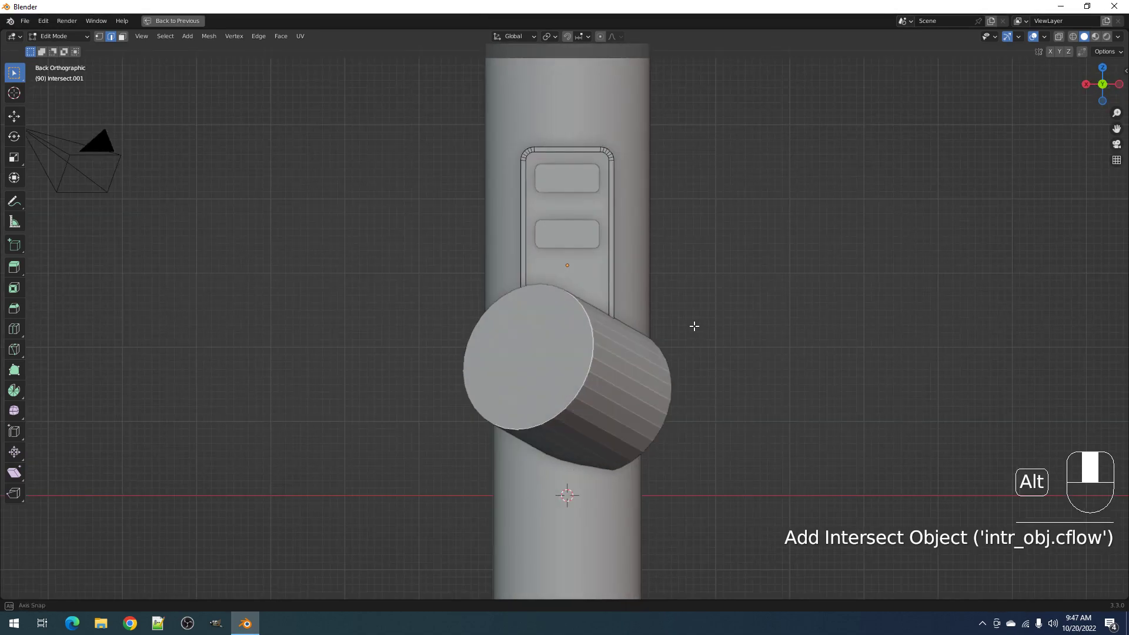
pyautogui.press('F9')
pyautogui.click(809, 417)
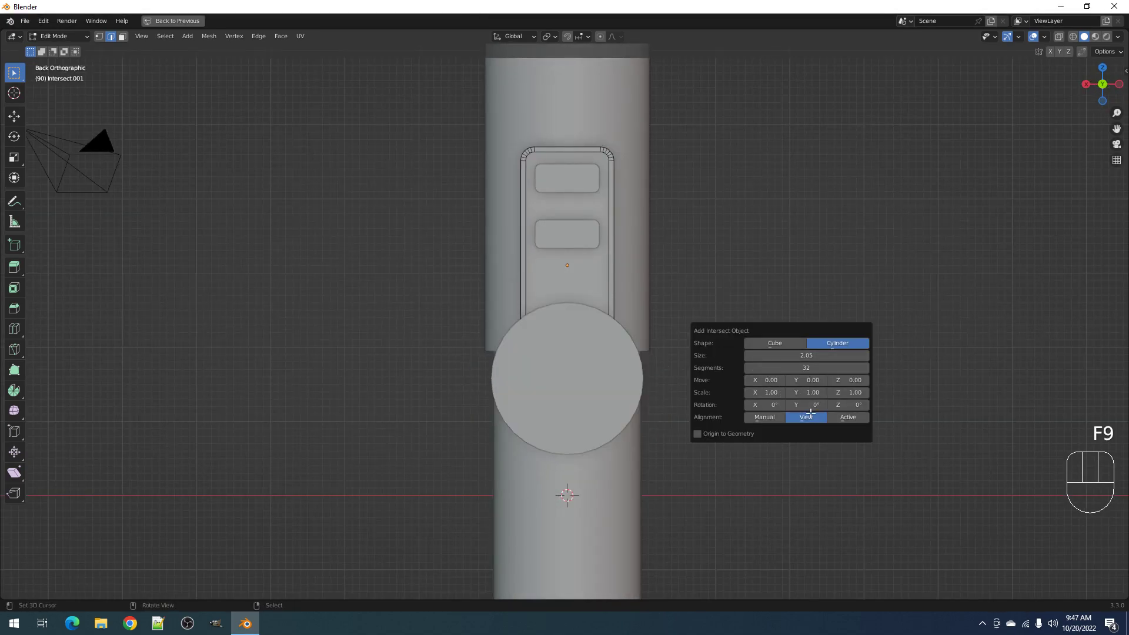
# Scale the cylinder to about 0.4 and move it up about 0.92 m along Z, below the two rectangular buttons
pyautogui.press('Tab')
pyautogui.press('Tab')
pyautogui.press('a')
pyautogui.press('s')
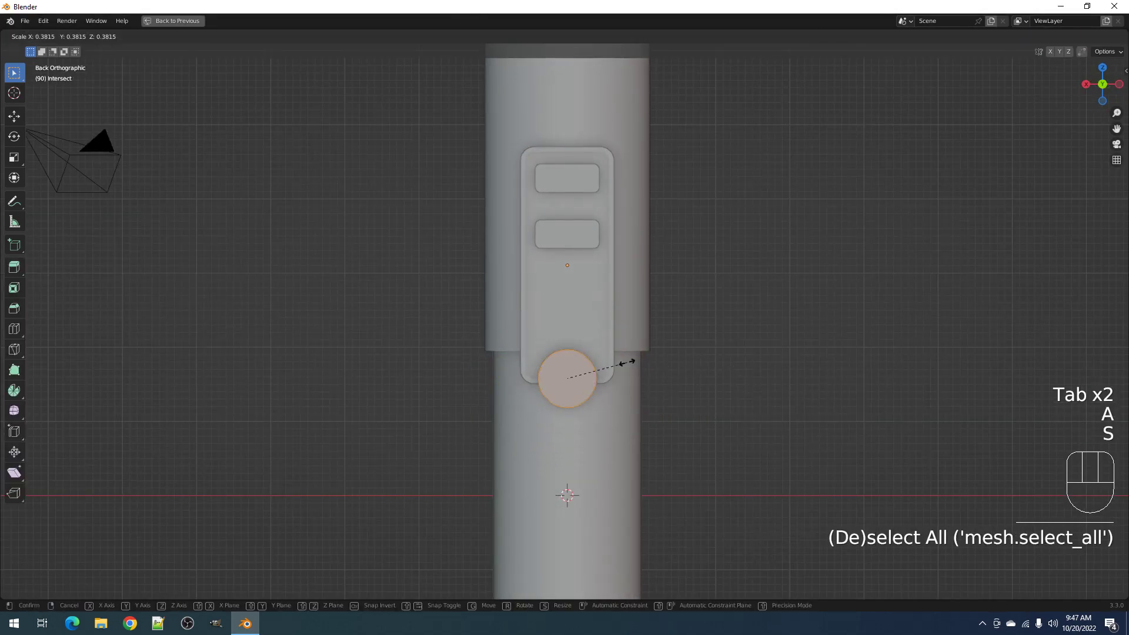
pyautogui.click(642, 361)
pyautogui.press('g')
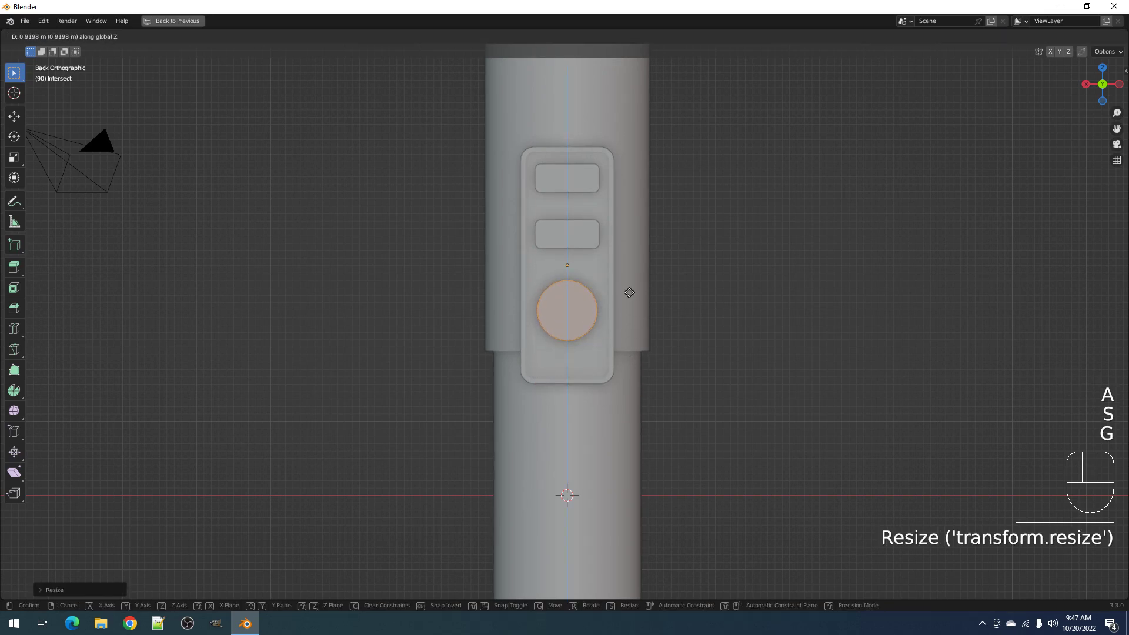
pyautogui.click(627, 290)
# Move the cylinder along Y so it protrudes slightly from the recessed face as a round button
pyautogui.moveTo(627, 290); pyautogui.dragTo(662, 373, button='middle')
pyautogui.press('g')
pyautogui.press('y')
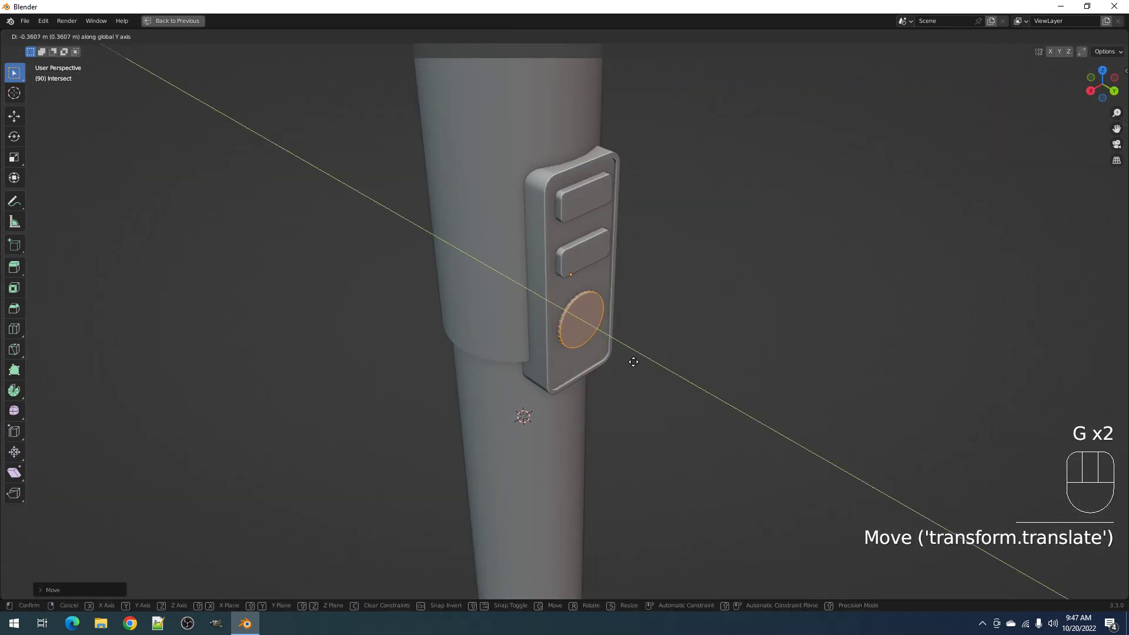
pyautogui.click(666, 354)
pyautogui.press('Tab')
pyautogui.hotkey('alt', 'a')
pyautogui.scroll(-8, 668, 352)
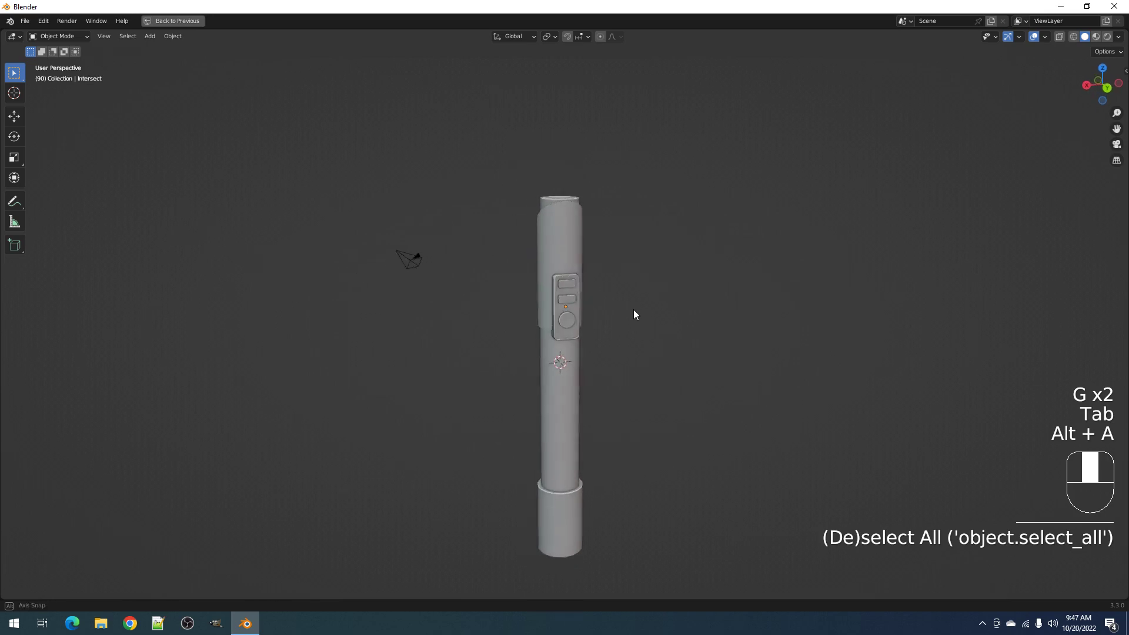
# Apply Creative Flow's Auto Smooth to the round button object
pyautogui.scroll(5, 559, 320)
pyautogui.keyDown('shift'); pyautogui.click(558, 319); pyautogui.keyUp('shift')
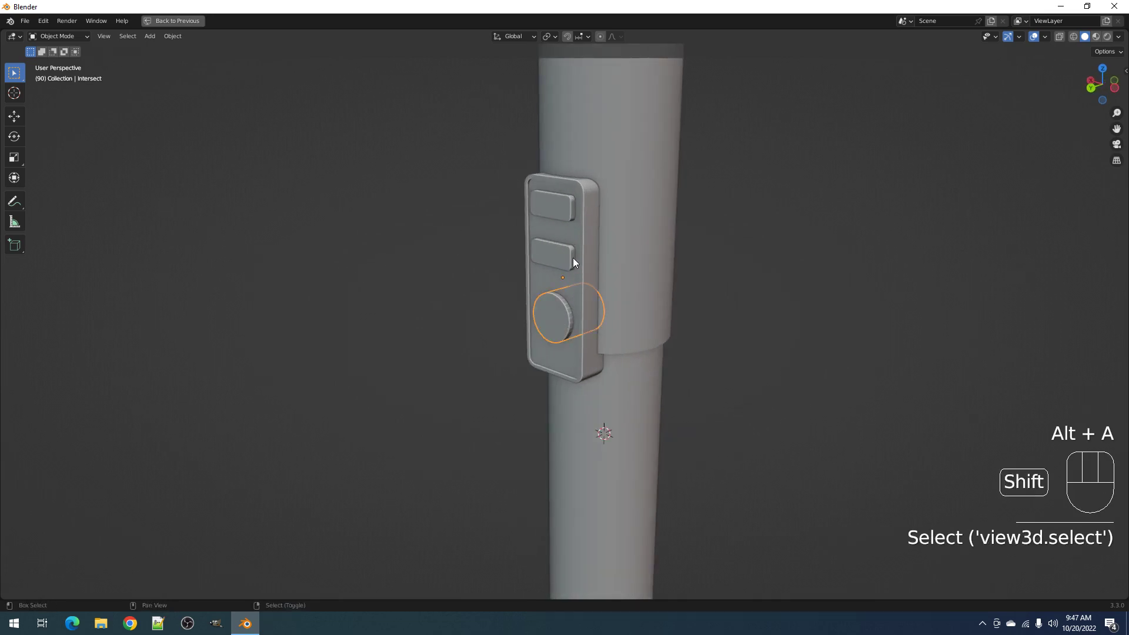
pyautogui.hotkey('shift', 'ctrl', 'x')
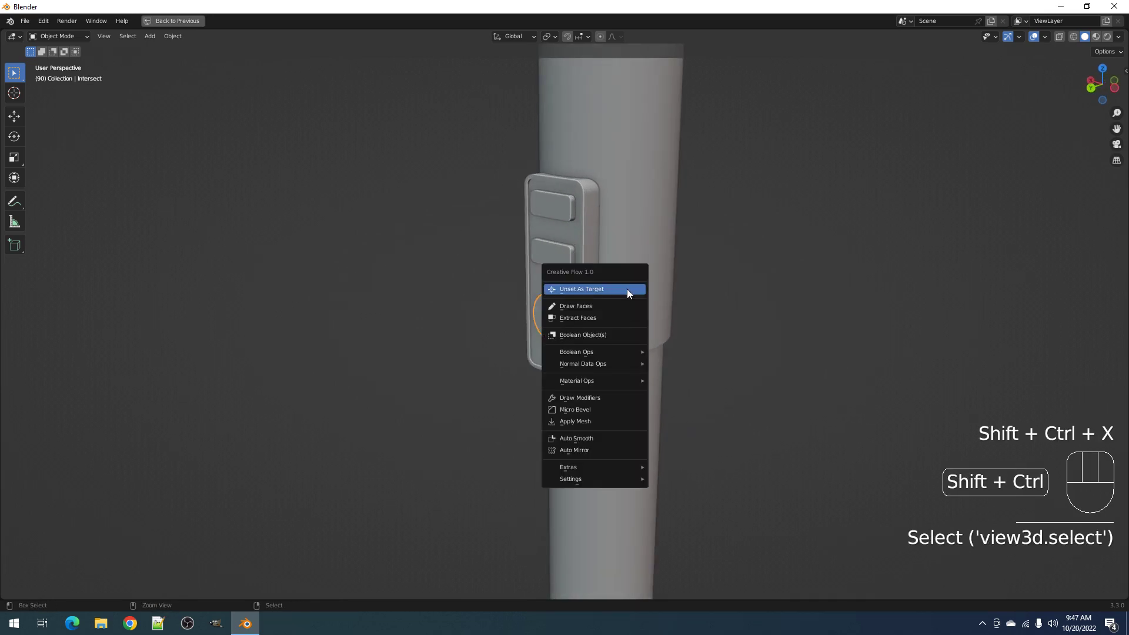
pyautogui.click(606, 438)
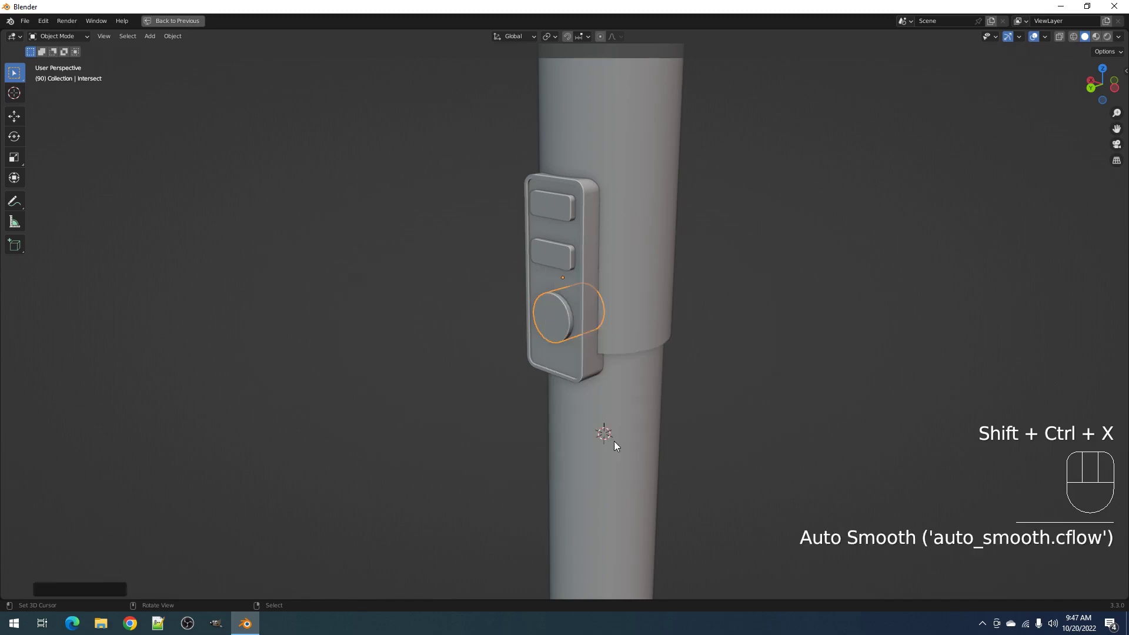
pyautogui.hotkey('alt', 'a')
# Add an edge loop around the main cylinder's shaft, slid down to just above the thicker base
pyautogui.scroll(-5, 593, 388)
pyautogui.keyDown('alt'); pyautogui.moveTo(584, 371); pyautogui.dragTo(645, 386, button='middle'); pyautogui.keyUp('alt')
pyautogui.scroll(-4, 587, 360)
pyautogui.scroll(5, 645, 388)
pyautogui.keyDown('alt'); pyautogui.moveTo(587, 363); pyautogui.dragTo(609, 365, button='middle'); pyautogui.keyUp('alt')
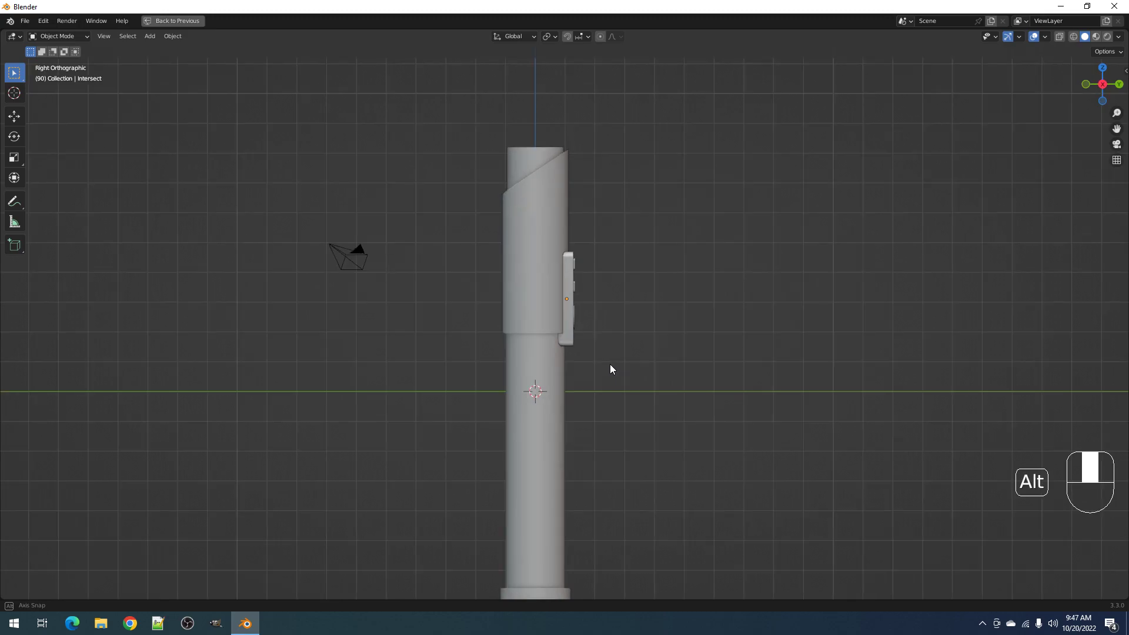
pyautogui.scroll(-2, 588, 399)
pyautogui.keyDown('shift'); pyautogui.moveTo(551, 450); pyautogui.dragTo(575, 287, button='middle'); pyautogui.keyUp('shift')
pyautogui.scroll(1, 565, 275)
pyautogui.rightClick(565, 274)
pyautogui.press('Tab')
pyautogui.scroll(2, 566, 274)
pyautogui.scroll(-3, 588, 182)
pyautogui.keyDown('shift'); pyautogui.scroll(-2, 598, 189); pyautogui.keyUp('shift')
pyautogui.scroll(2, 595, 188)
pyautogui.scroll(1, 595, 188)
pyautogui.hotkey('ctrl', 'r')
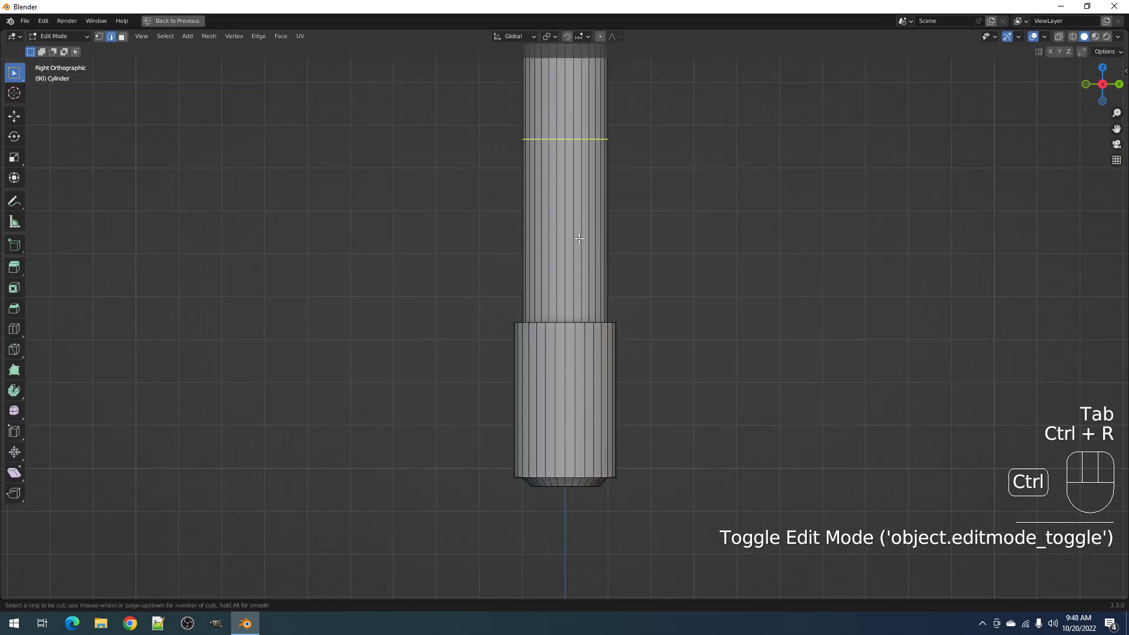
pyautogui.click(582, 241)
pyautogui.click(596, 415)
# Inset the narrow face loop above the base with zero thickness and about -0.17 m depth to form a groove
pyautogui.moveTo(638, 384); pyautogui.dragTo(698, 338, button='middle')
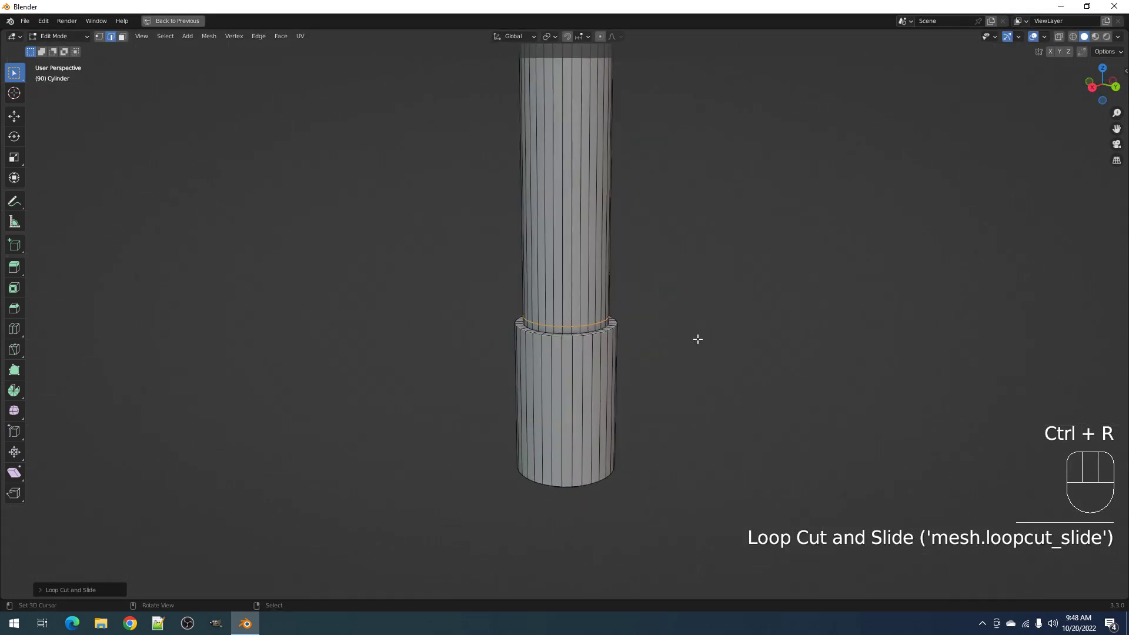
pyautogui.scroll(2, 698, 338)
pyautogui.hotkey('alt', 'a')
pyautogui.scroll(2, 611, 339)
pyautogui.press('3')
pyautogui.keyDown('alt'); pyautogui.keyDown('shift'); pyautogui.click(602, 339); pyautogui.keyUp('shift'); pyautogui.keyUp('alt')
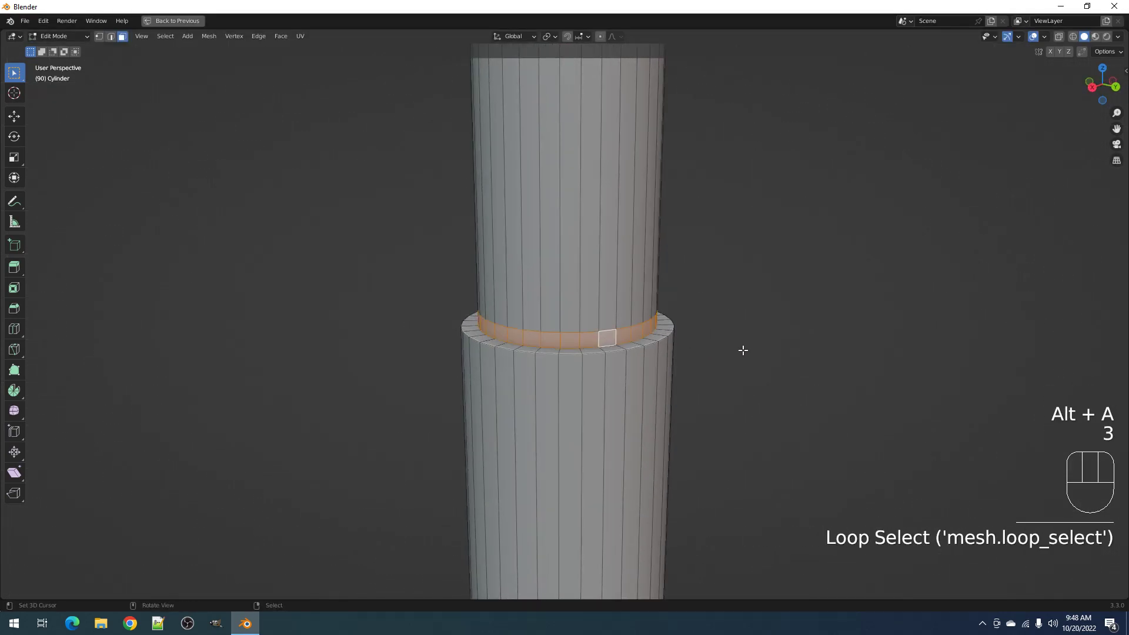
pyautogui.press('i')
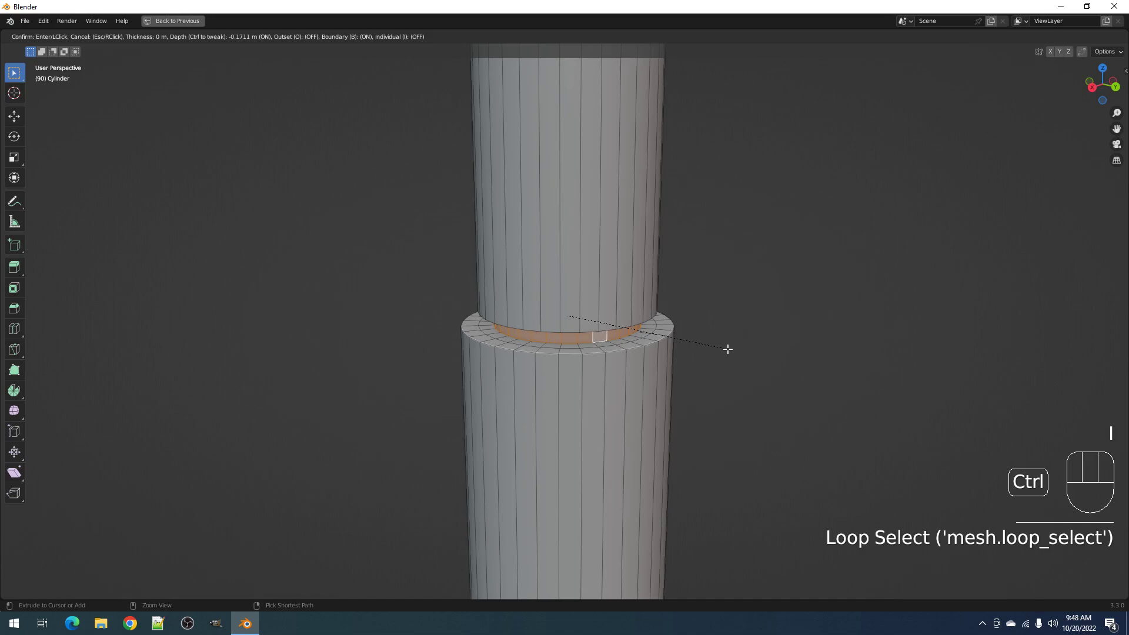
pyautogui.click(728, 349)
pyautogui.press('Tab')
pyautogui.scroll(-4, 625, 277)
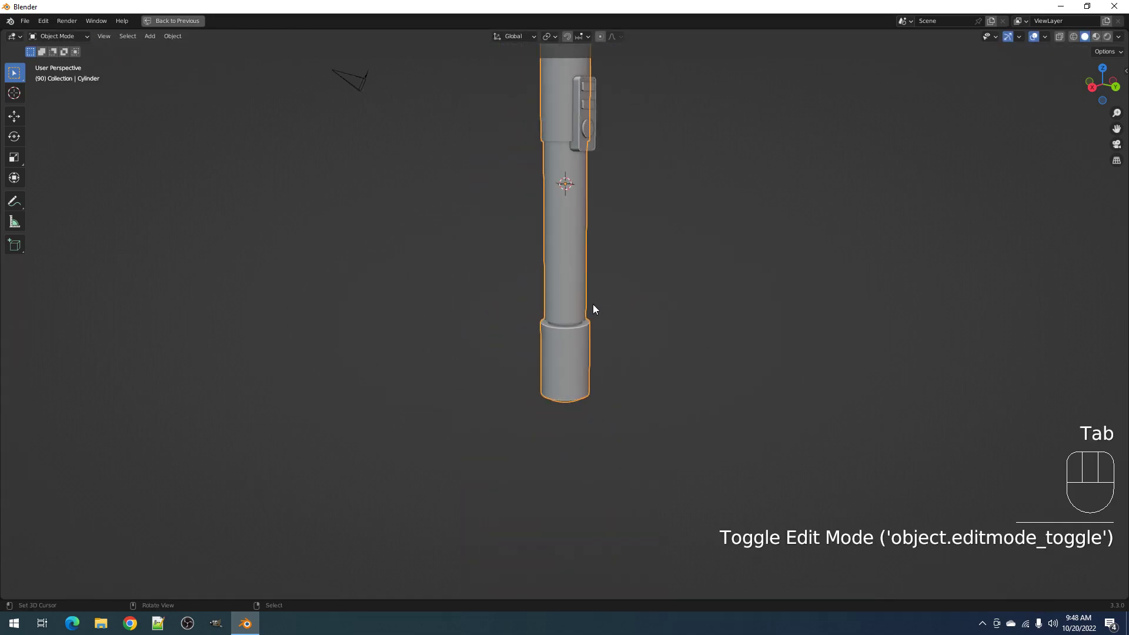
# Add an edge loop around the shaft below the collar, slid upward by a factor of about 0.36
pyautogui.keyDown('alt'); pyautogui.moveTo(609, 288); pyautogui.dragTo(624, 370, button='middle'); pyautogui.keyUp('alt')
pyautogui.scroll(1, 623, 370)
pyautogui.press('Tab')
pyautogui.hotkey('alt', 'a')
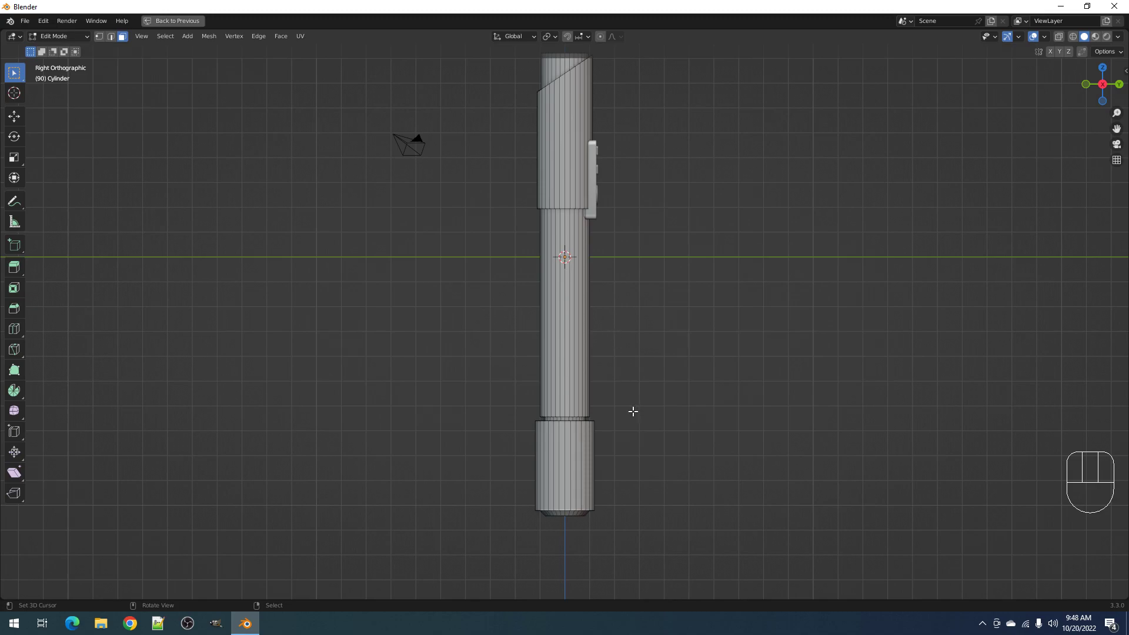
pyautogui.moveTo(631, 402); pyautogui.dragTo(608, 412, button='middle')
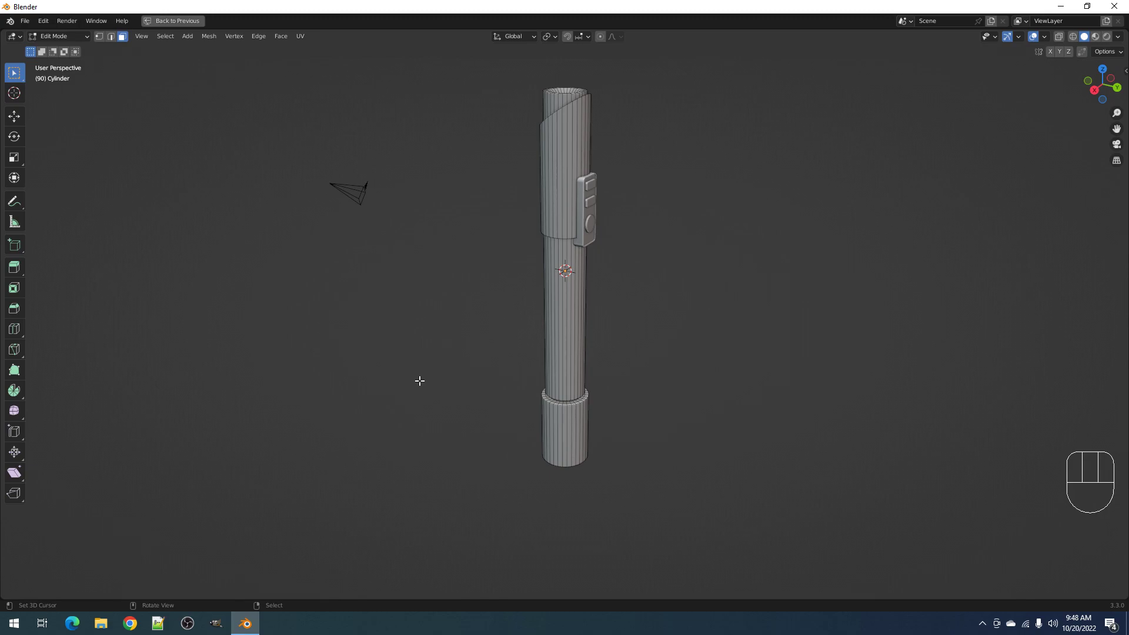
pyautogui.moveTo(424, 379); pyautogui.dragTo(611, 316, button='middle')
pyautogui.hotkey('ctrl', 'r')
pyautogui.moveTo(635, 202); pyautogui.dragTo(589, 279, button='middle')
pyautogui.scroll(-3, 585, 219)
pyautogui.moveTo(589, 288); pyautogui.dragTo(622, 327, button='middle')
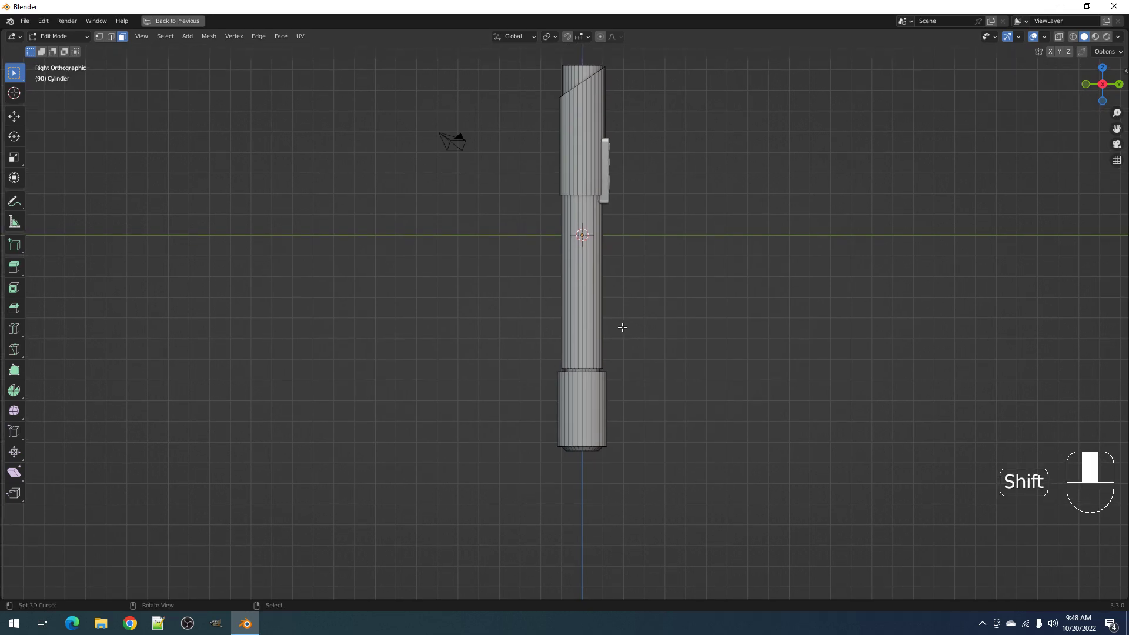
pyautogui.scroll(1, 622, 327)
pyautogui.hotkey('ctrl', 'r')
pyautogui.click(591, 259)
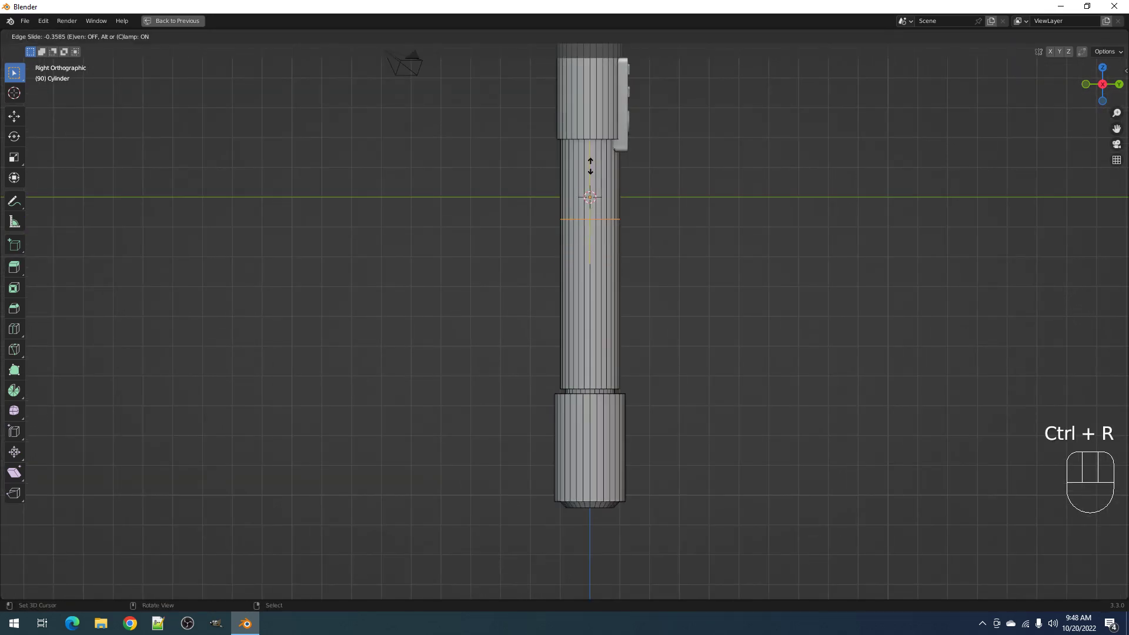
pyautogui.click(590, 167)
# Add a centred edge loop around the middle shaft and bevel it into one wide band reaching almost to both neighbouring loops
pyautogui.hotkey('ctrl', 'r')
pyautogui.click(613, 307)
pyautogui.rightClick(613, 307)
pyautogui.hotkey('ctrl', 'b')
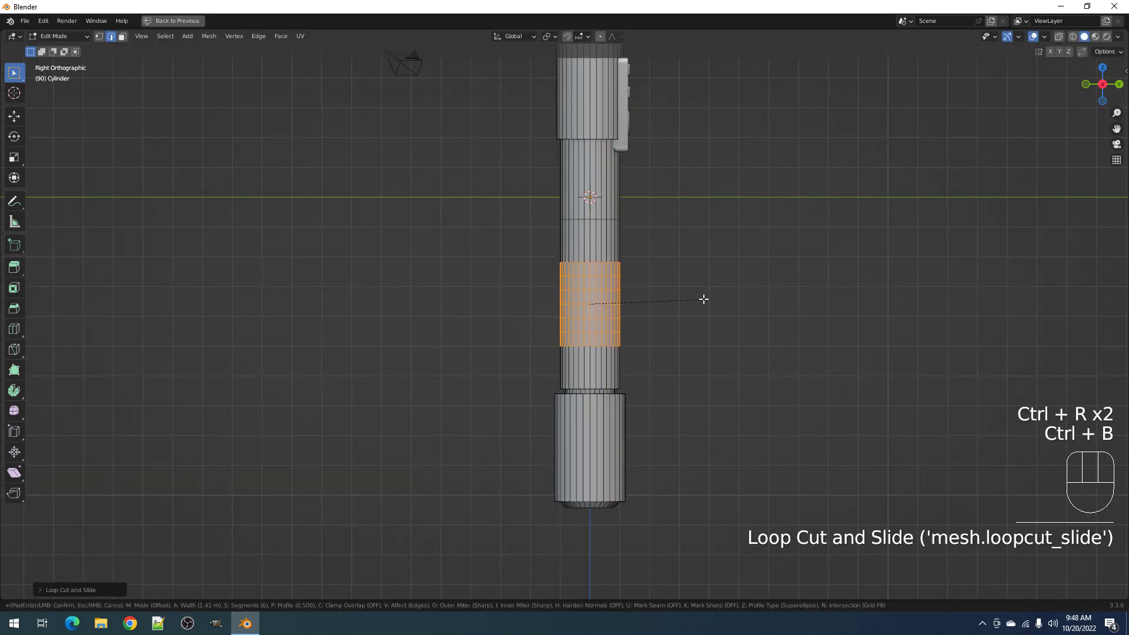
pyautogui.click(735, 279)
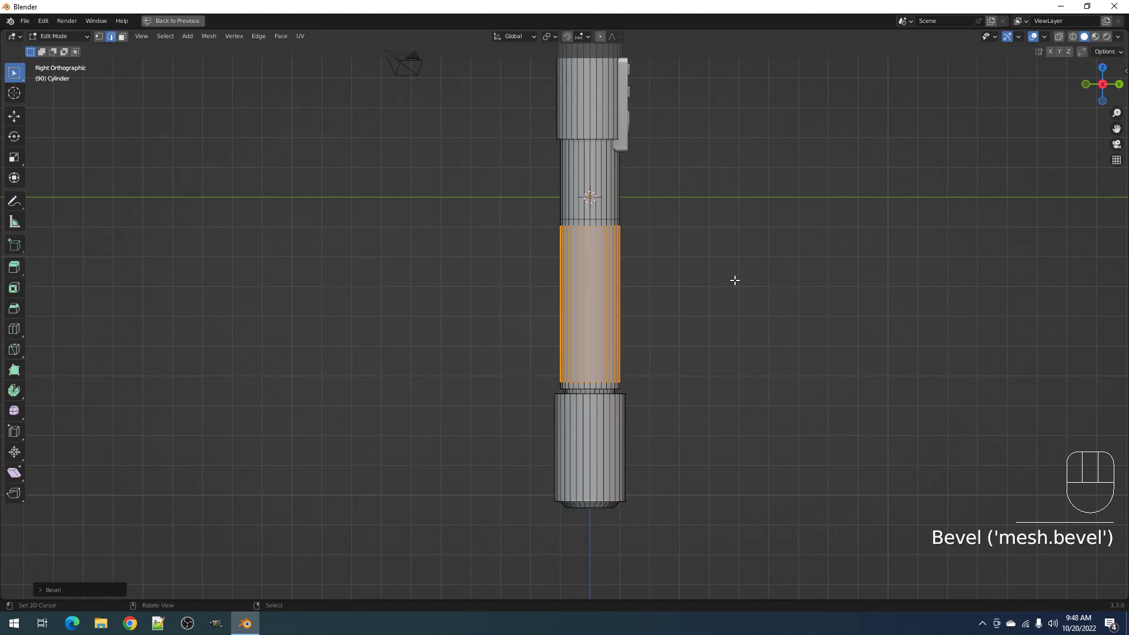
# Inset the wide shaft band with zero thickness and about -0.72 m depth to form a narrow rod
pyautogui.scroll(2, 734, 280)
pyautogui.press('i')
pyautogui.press('ctrl')
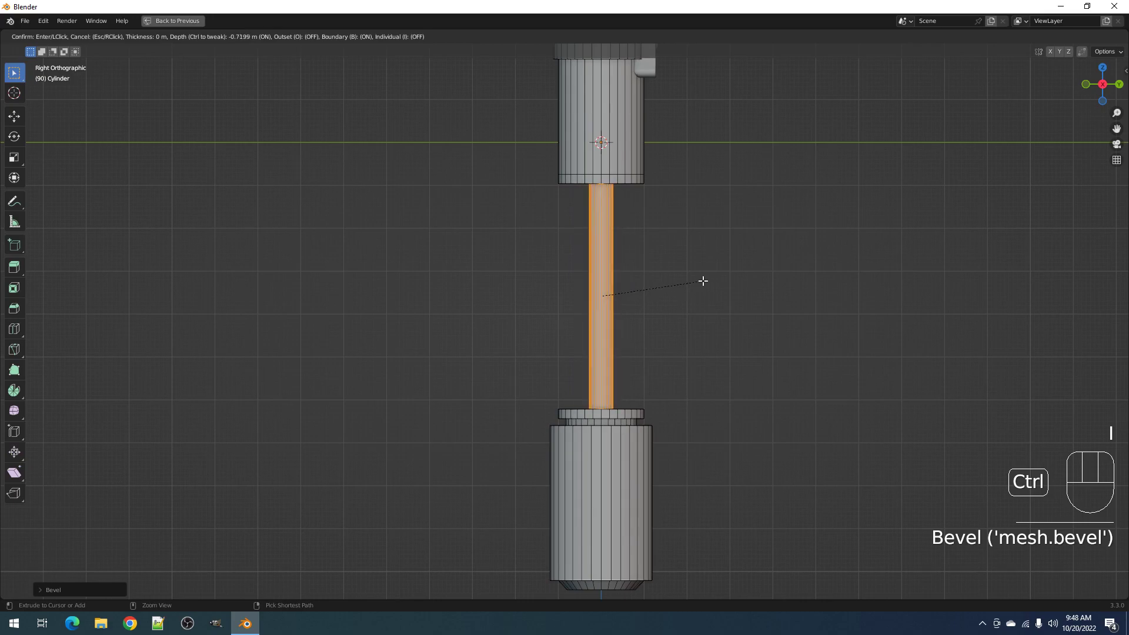
pyautogui.click(703, 279)
pyautogui.press('Tab')
pyautogui.moveTo(702, 280); pyautogui.dragTo(577, 299, button='middle')
pyautogui.scroll(3, 573, 298)
pyautogui.scroll(-3, 591, 294)
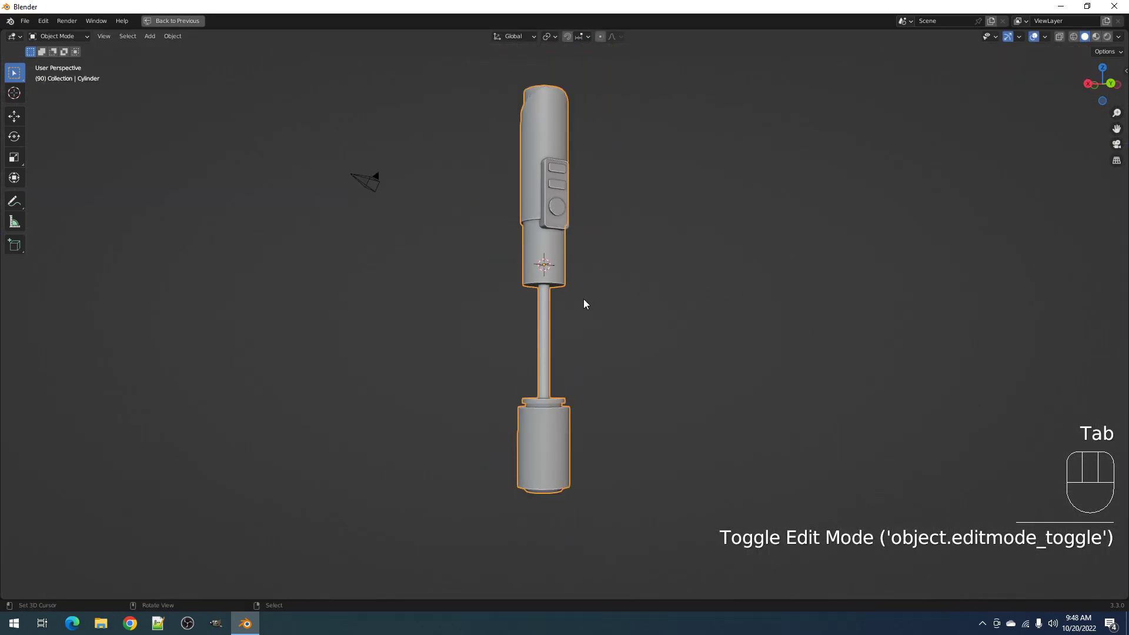
pyautogui.moveTo(583, 300)
pyautogui.mouseDown(button='middle')
pyautogui.moveTo(607, 310)
pyautogui.moveTo(589, 294)
pyautogui.mouseUp(button='middle')
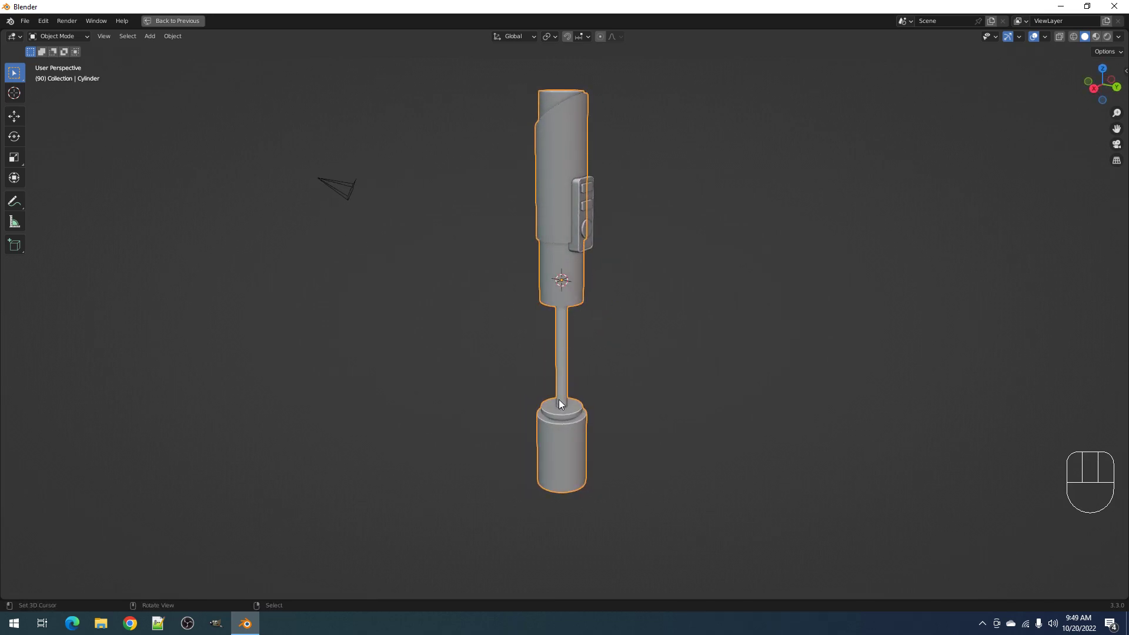
# Add a centred edge loop around the narrow rod and bevel it with one segment into a long band, leaving short stubs
pyautogui.keyDown('alt'); pyautogui.moveTo(573, 386); pyautogui.dragTo(591, 311, button='middle'); pyautogui.keyUp('alt')
pyautogui.scroll(2, 598, 348)
pyautogui.click(590, 315)
pyautogui.press('Tab')
pyautogui.scroll(2, 590, 312)
pyautogui.hotkey('alt', 'a')
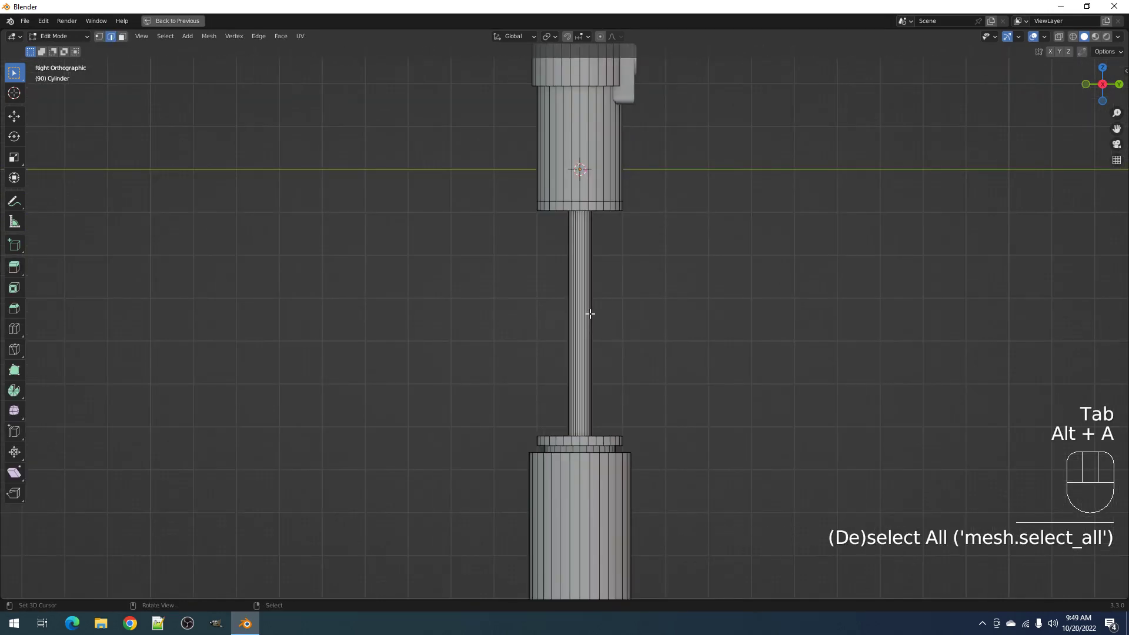
pyautogui.hotkey('ctrl', 'r')
pyautogui.click(590, 314)
pyautogui.rightClick(590, 314)
pyautogui.hotkey('ctrl', 'b')
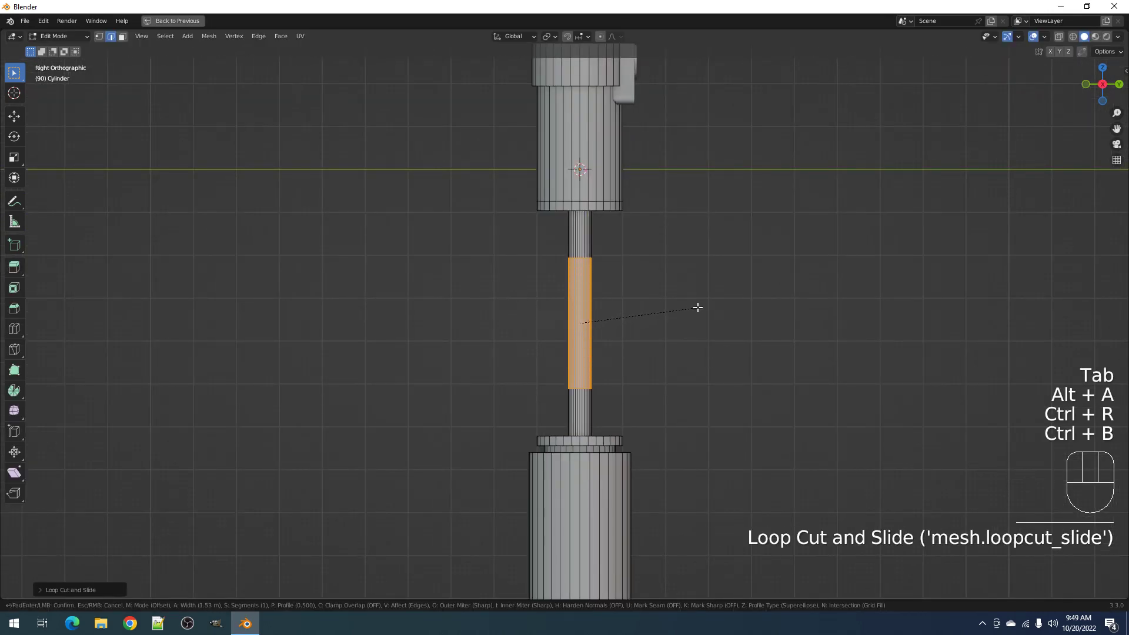
pyautogui.click(711, 302)
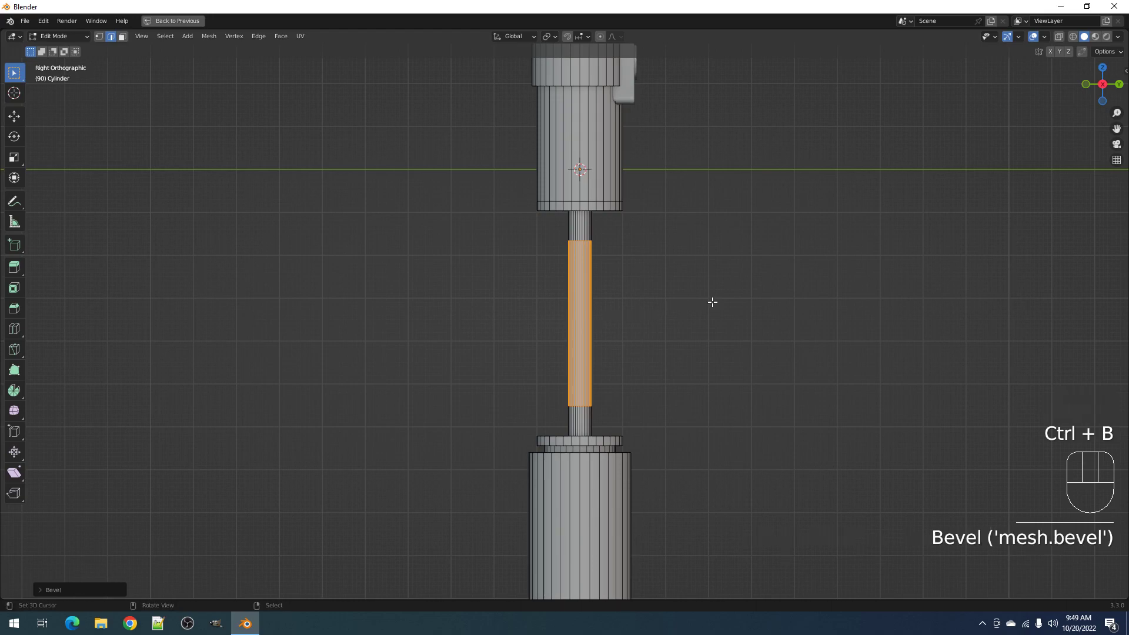
# Inset the rod's long middle band with zero thickness and about -0.19 m depth to thin it
pyautogui.press('i')
pyautogui.press('ctrl')
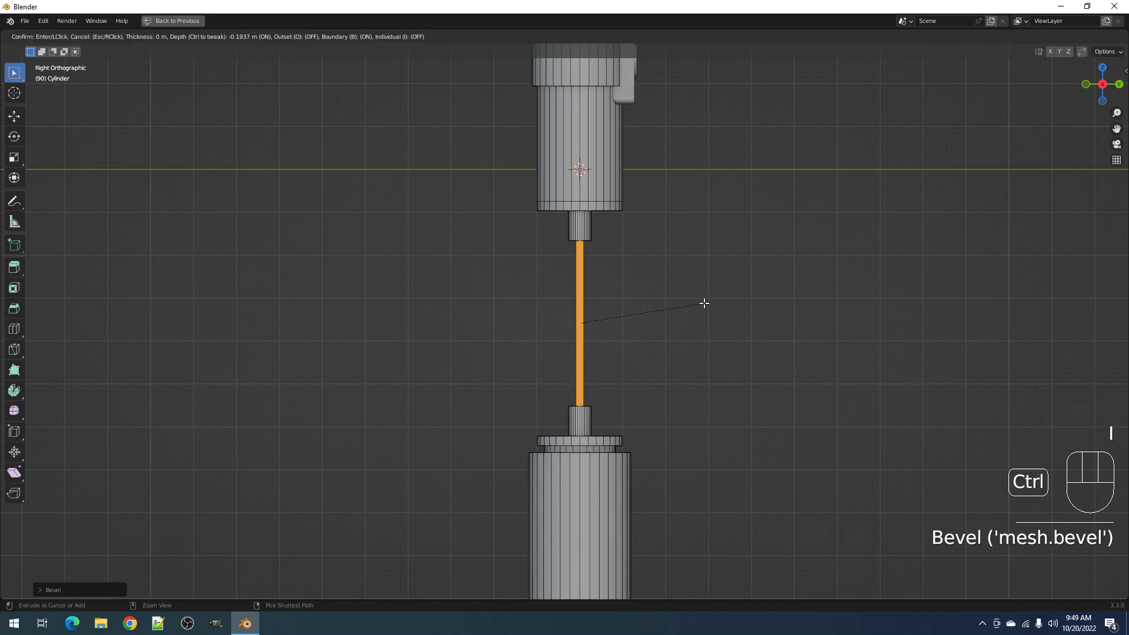
pyautogui.click(704, 303)
pyautogui.press('Tab')
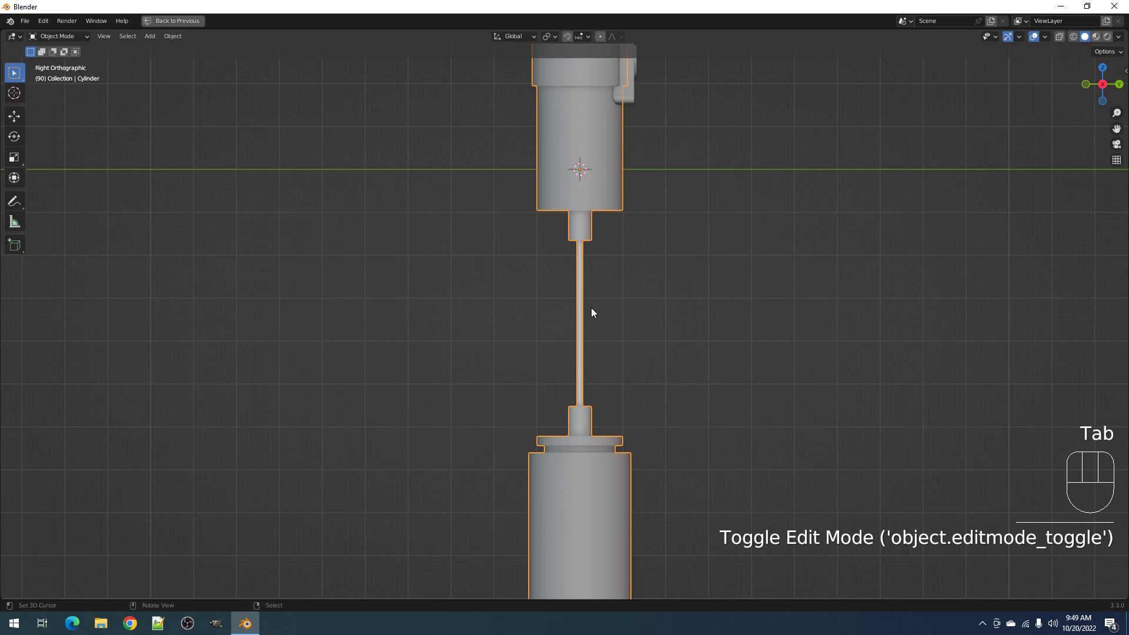
# Delete the thin middle rod connecting the upper and lower stubs
pyautogui.click(577, 281)
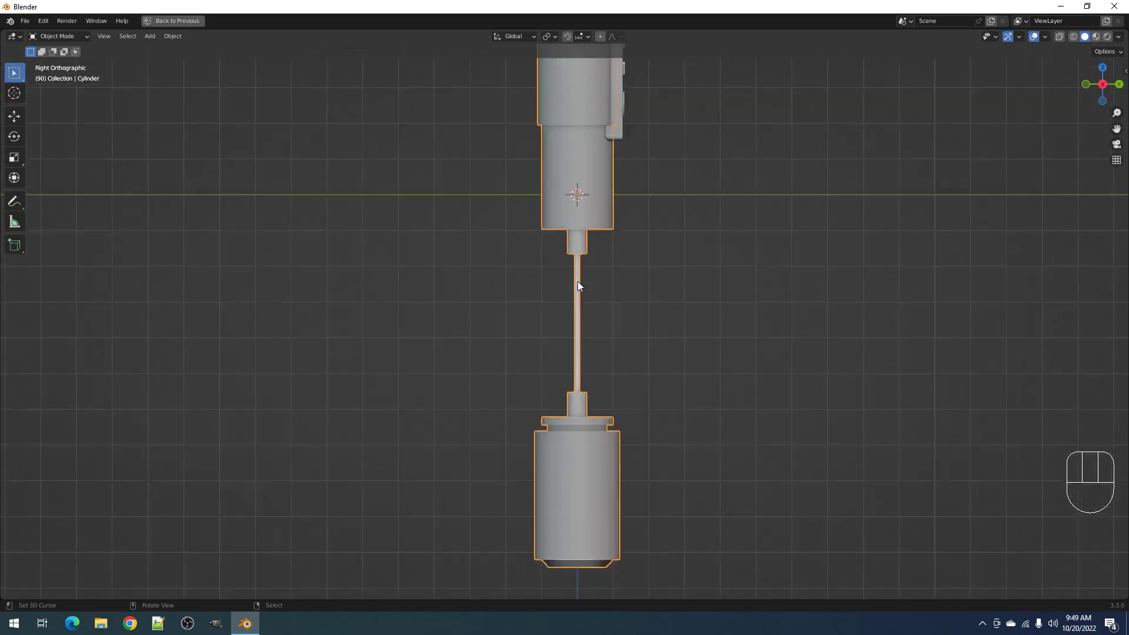
pyautogui.press('Tab')
pyautogui.moveTo(648, 283); pyautogui.dragTo(614, 243, button='middle')
pyautogui.press('x')
pyautogui.click(611, 301)
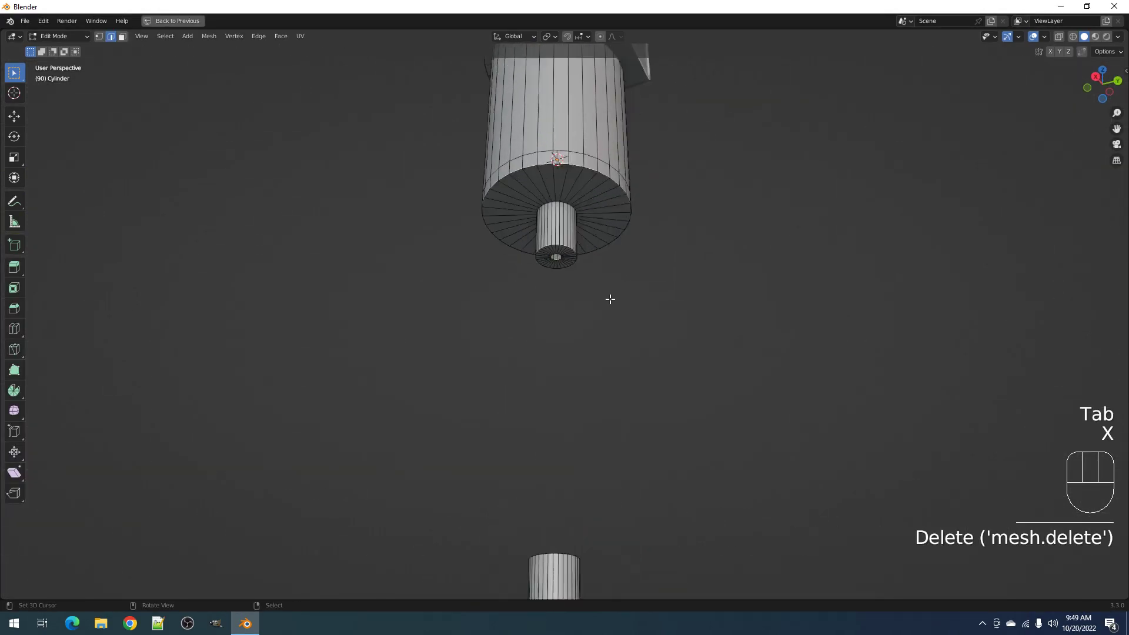
# Fill the open hole in the end of the upper stub with a face
pyautogui.press('KP_2')
pyautogui.keyDown('alt'); pyautogui.keyDown('shift'); pyautogui.click(552, 211); pyautogui.keyUp('shift'); pyautogui.keyUp('alt')
pyautogui.press('f')
# Fill the open hole in the end of the lower stub with a face and return to Object Mode
pyautogui.moveTo(549, 212); pyautogui.dragTo(612, 522, button='middle')
pyautogui.scroll(5, 605, 328)
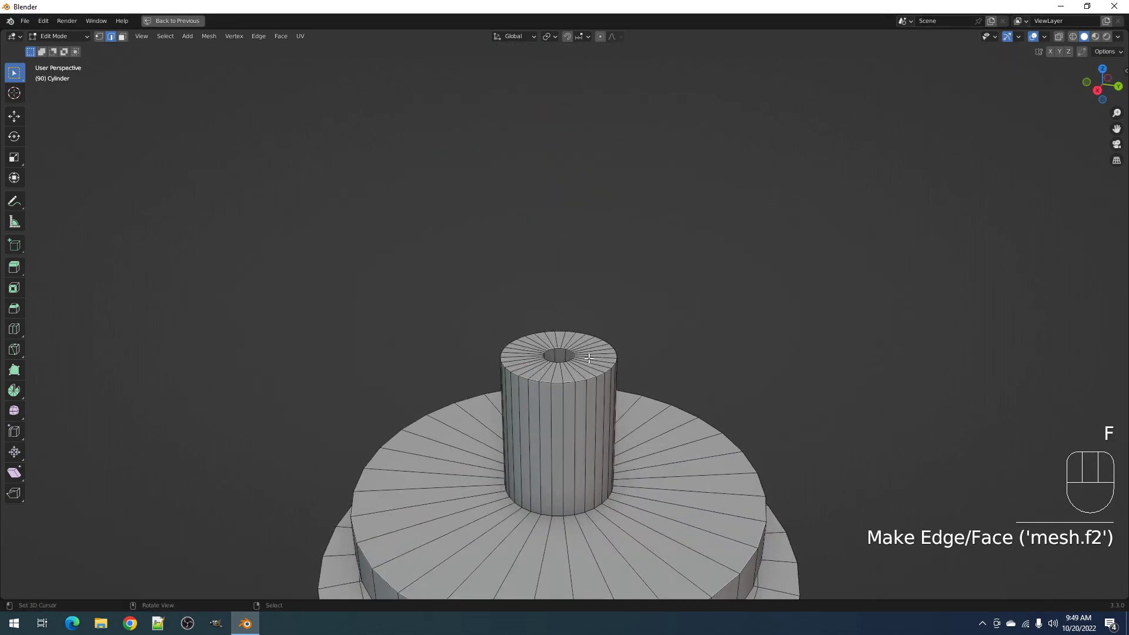
pyautogui.hotkey('alt', 'a')
pyautogui.keyDown('alt'); pyautogui.keyDown('shift'); pyautogui.rightClick(571, 362); pyautogui.keyUp('shift'); pyautogui.keyUp('alt')
pyautogui.hotkey('alt', 'a')
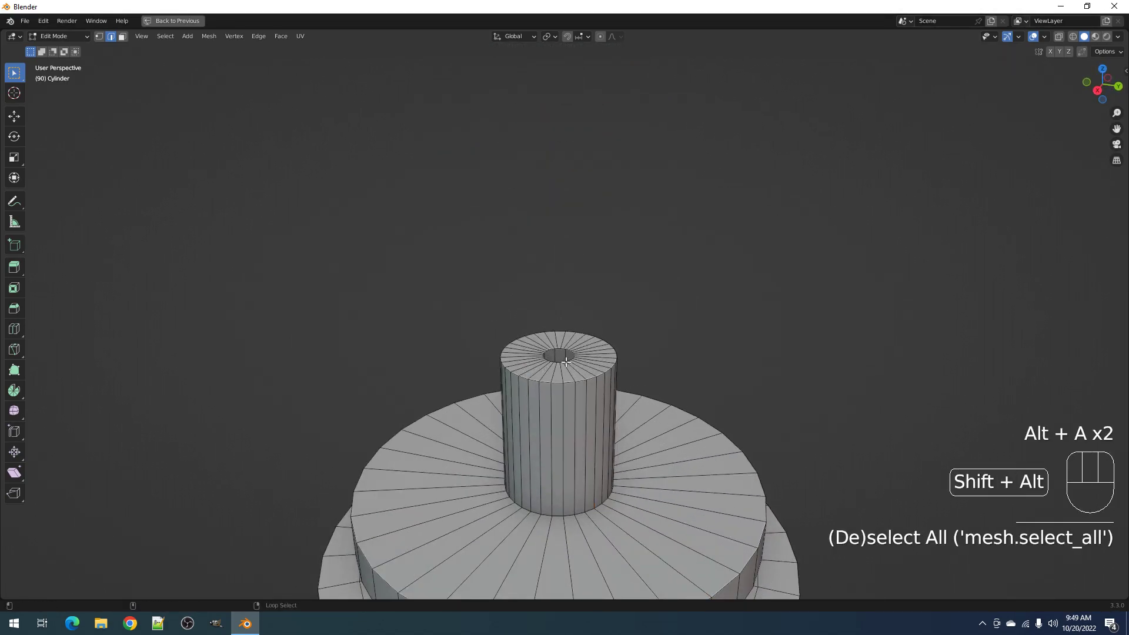
pyautogui.keyDown('alt'); pyautogui.keyDown('shift'); pyautogui.rightClick(567, 362); pyautogui.keyUp('shift'); pyautogui.keyUp('alt')
pyautogui.hotkey('alt', 'a')
pyautogui.keyDown('alt'); pyautogui.keyDown('shift'); pyautogui.rightClick(562, 362); pyautogui.keyUp('shift'); pyautogui.keyUp('alt')
pyautogui.press('f')
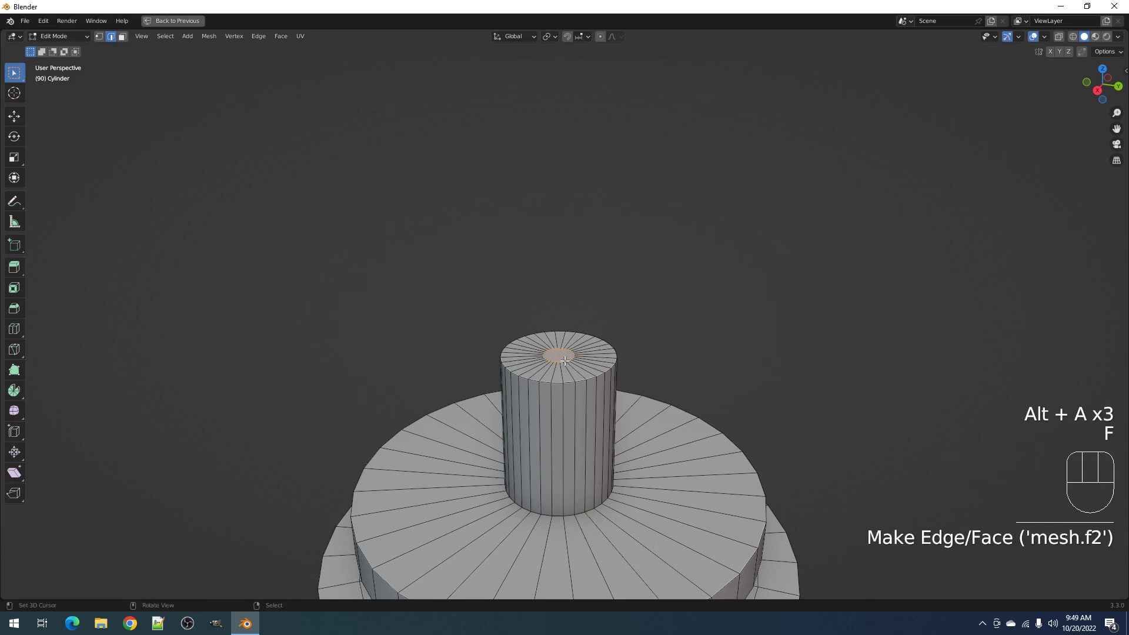
pyautogui.press('Tab')
pyautogui.scroll(-7, 608, 346)
pyautogui.keyDown('alt'); pyautogui.moveTo(610, 345); pyautogui.dragTo(683, 289, button='middle'); pyautogui.keyUp('alt')
pyautogui.scroll(-3, 629, 238)
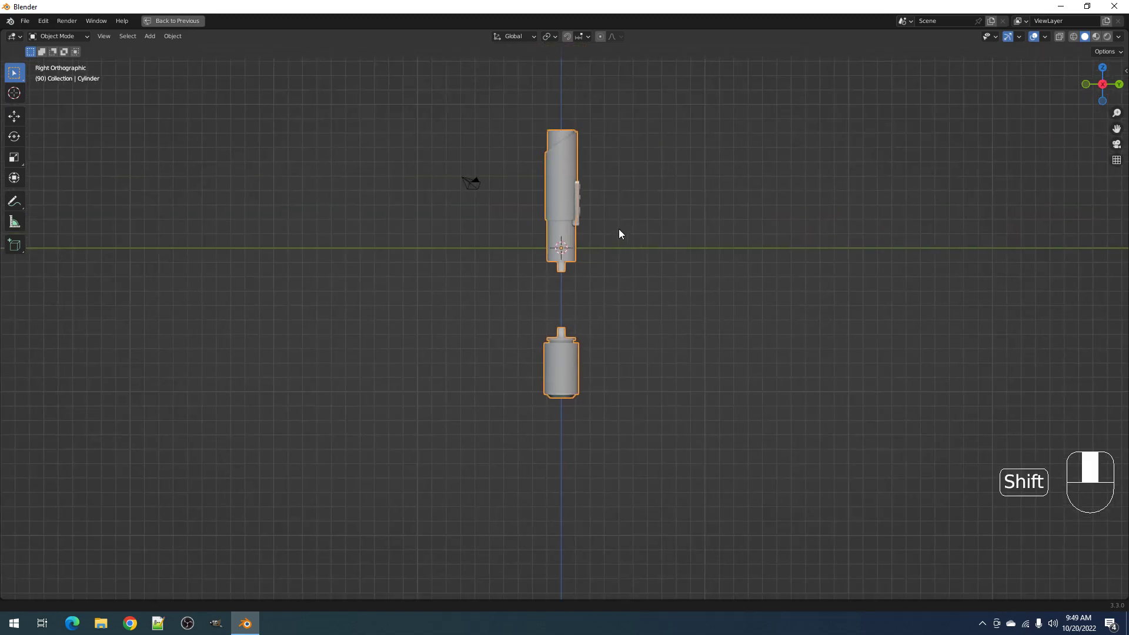
pyautogui.keyDown('shift'); pyautogui.moveTo(619, 228); pyautogui.dragTo(631, 283, button='middle'); pyautogui.keyUp('shift')
pyautogui.scroll(3, 617, 291)
pyautogui.rightClick(599, 298)
pyautogui.keyDown('shift'); pyautogui.moveTo(647, 333); pyautogui.dragTo(633, 301, button='middle'); pyautogui.keyUp('shift')
pyautogui.scroll(3, 630, 292)
pyautogui.hotkey('shift', 'ctrl', 'x')
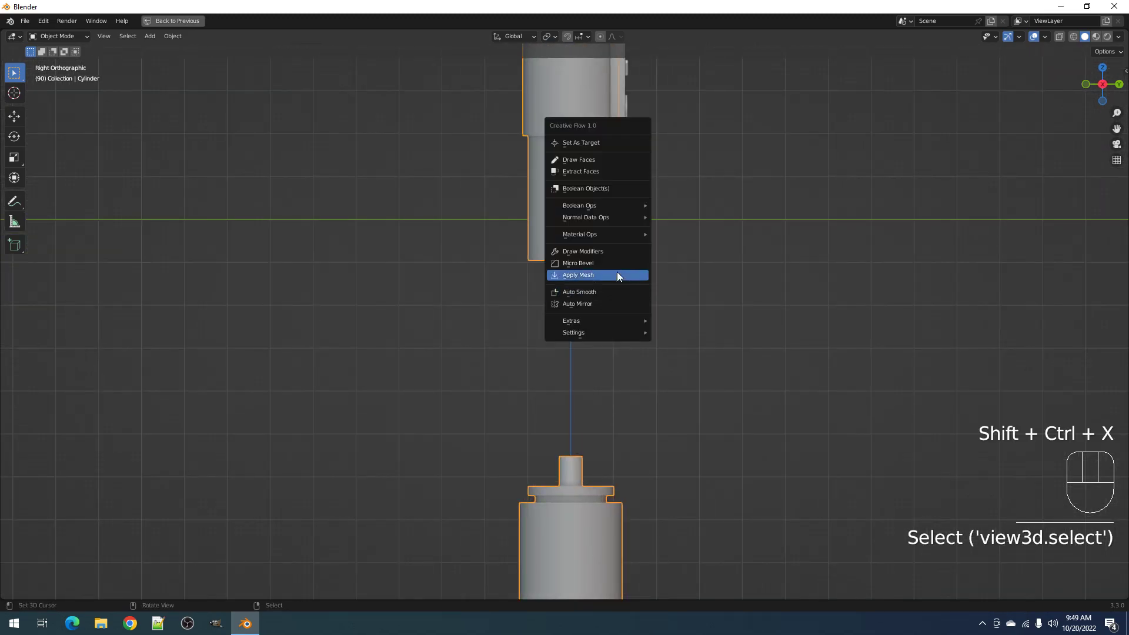
# Select the small centre faces on the facing ends of the two stubs in face select mode
pyautogui.press('Tab')
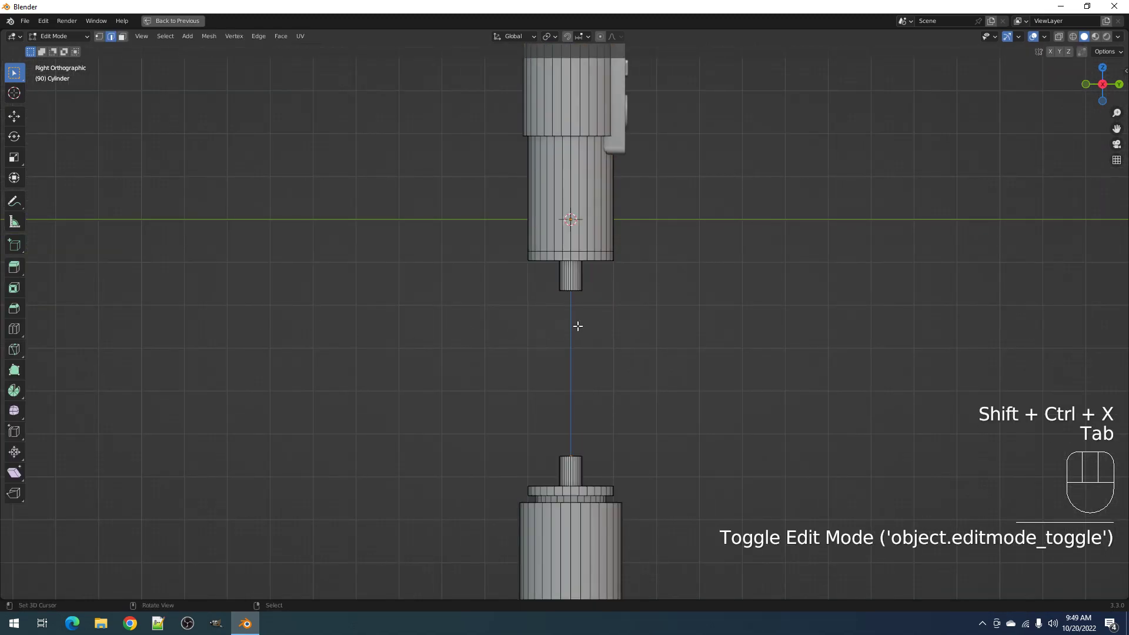
pyautogui.keyDown('alt'); pyautogui.moveTo(592, 380); pyautogui.dragTo(579, 431, button='middle'); pyautogui.keyUp('alt')
pyautogui.press('3')
pyautogui.rightClick(585, 325)
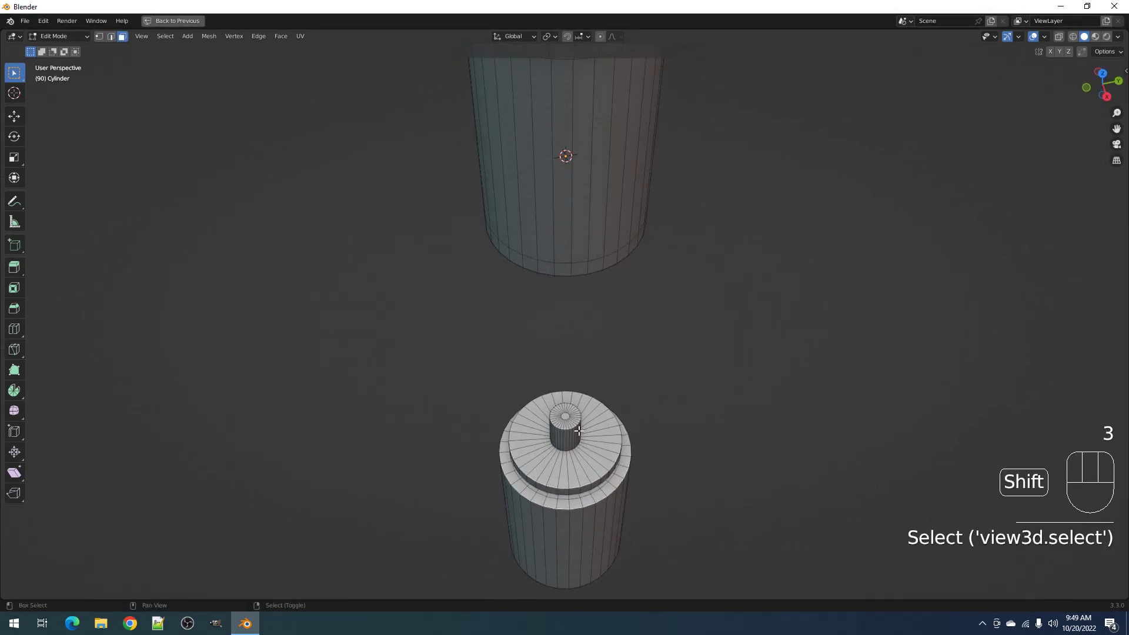
pyautogui.hotkey('shift', 's')
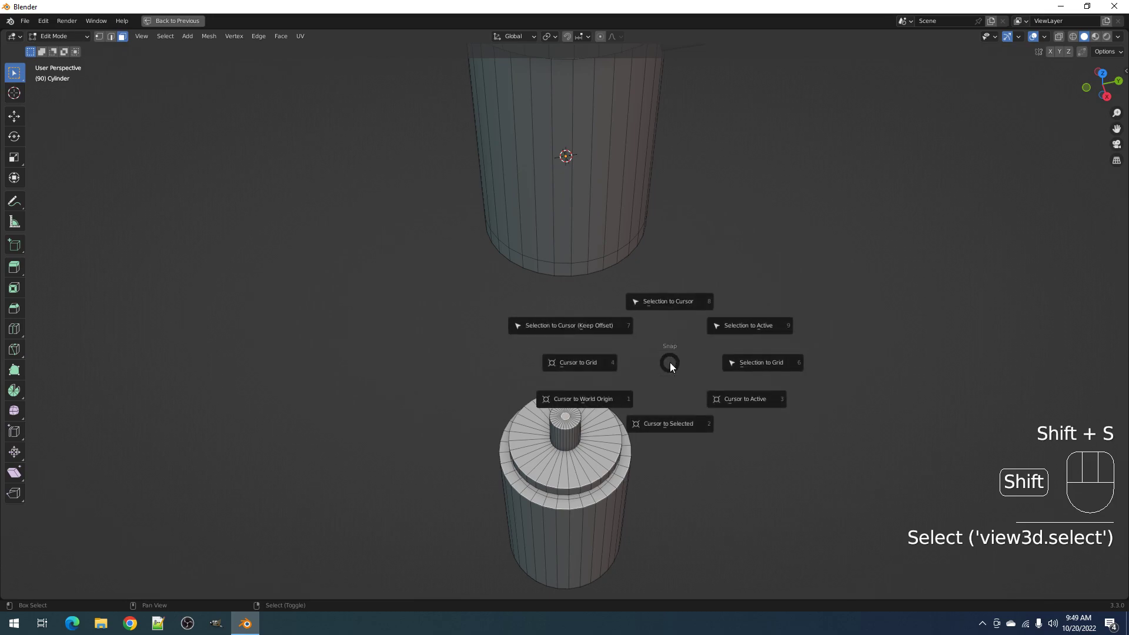
pyautogui.press('Escape')
pyautogui.scroll(-4, 719, 358)
pyautogui.keyDown('alt'); pyautogui.moveTo(719, 357); pyautogui.dragTo(700, 297, button='middle'); pyautogui.keyUp('alt')
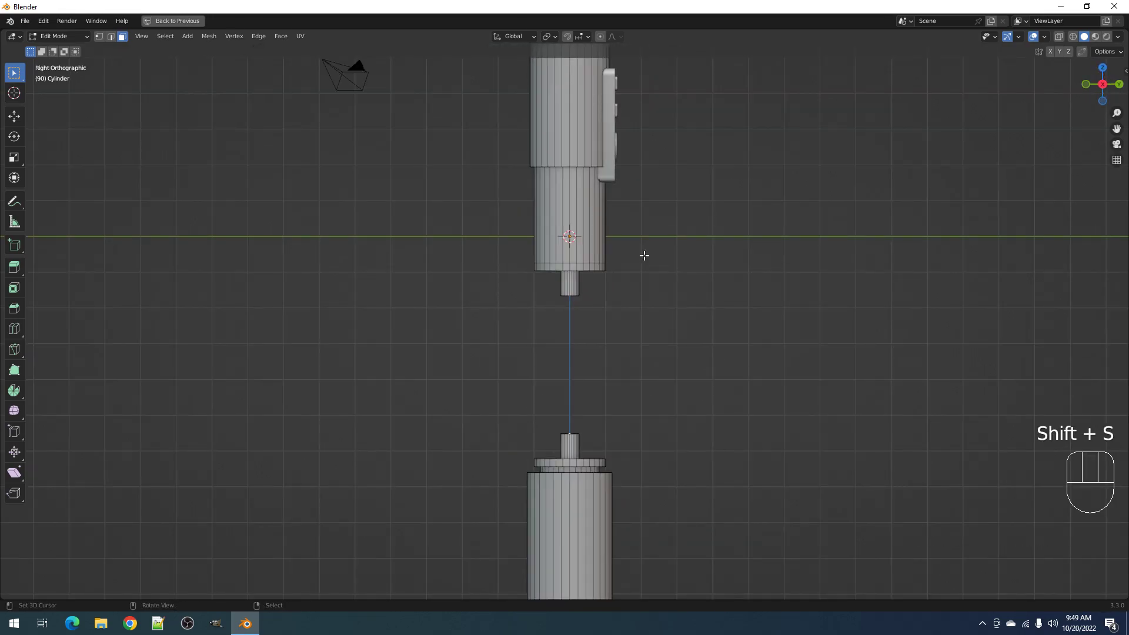
pyautogui.press('Tab')
pyautogui.rightClick(586, 263)
pyautogui.scroll(-3, 589, 260)
pyautogui.hotkey('shift', 'ctrl', 'x')
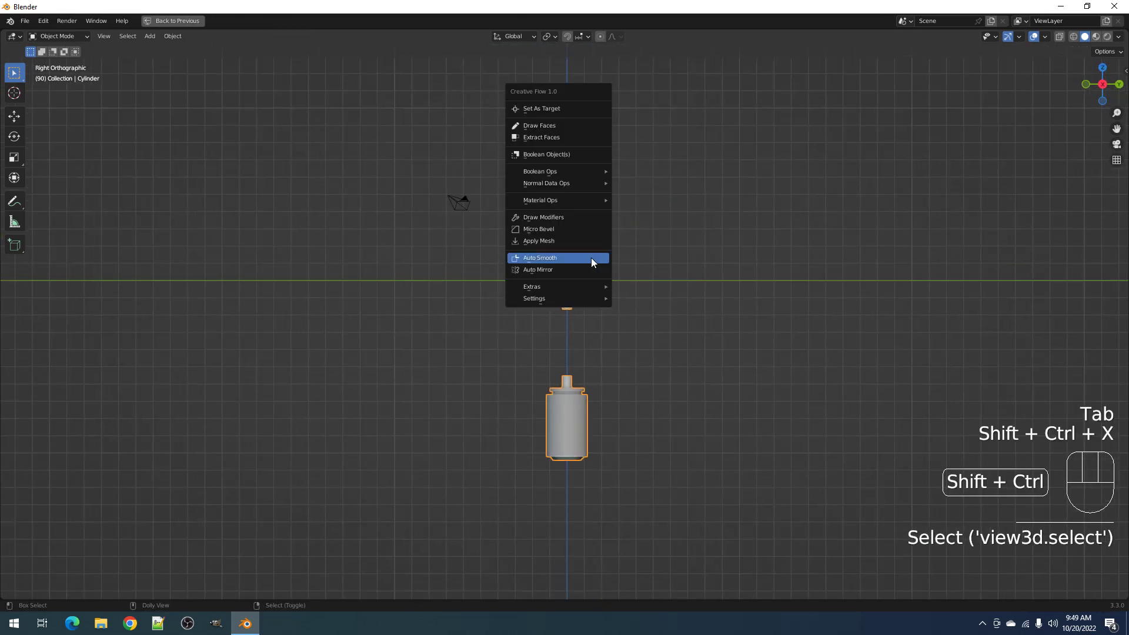
pyautogui.click(558, 125)
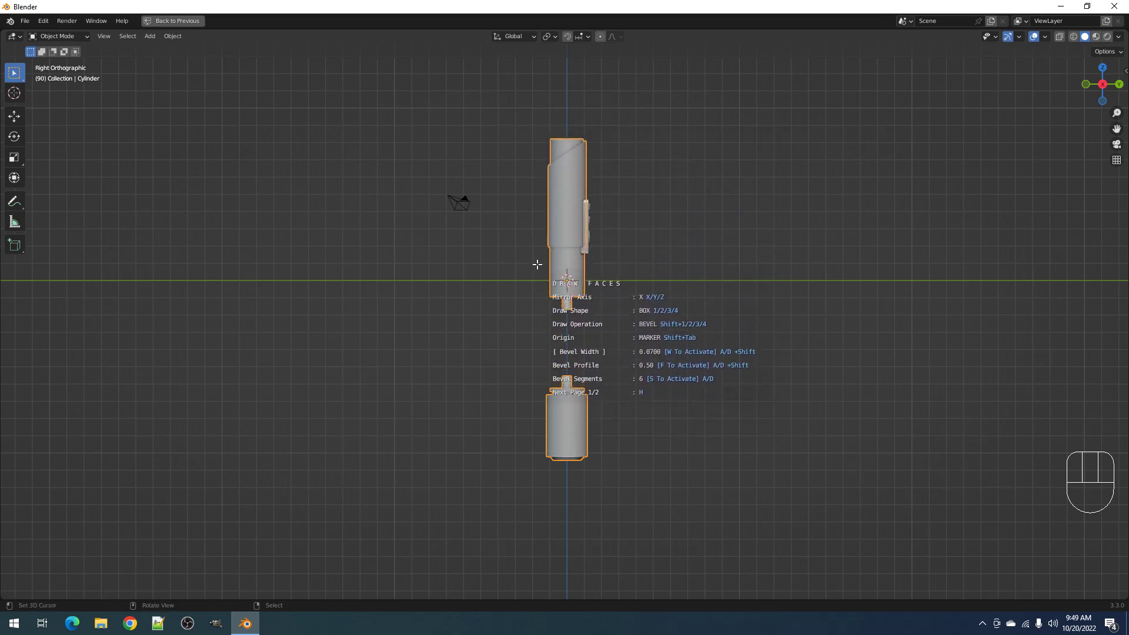
pyautogui.scroll(5, 564, 256)
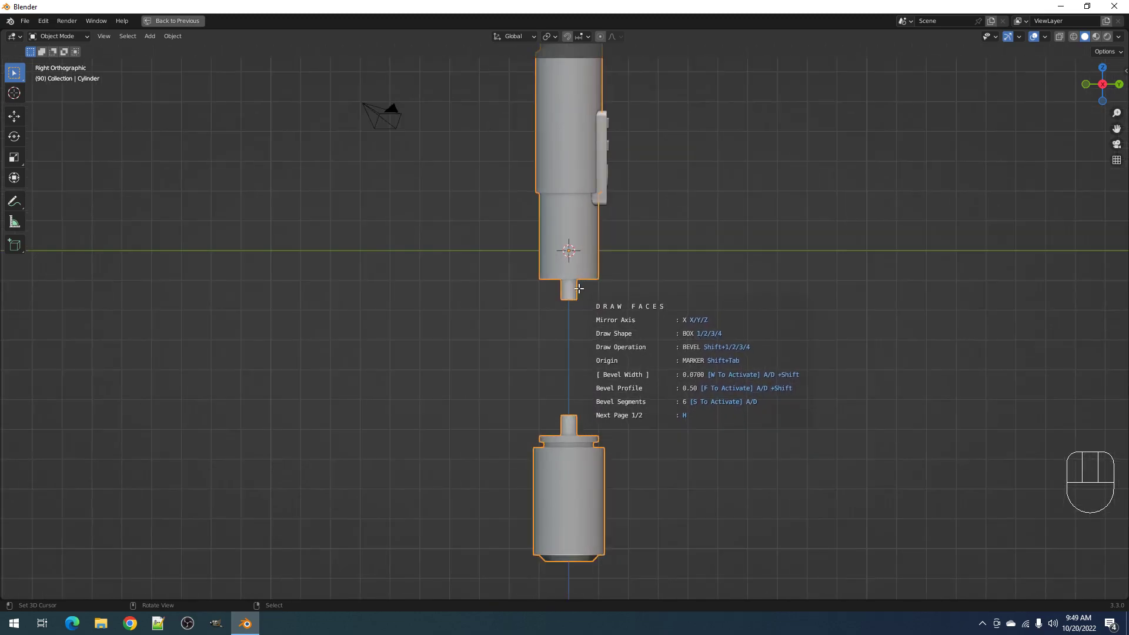
pyautogui.press('Escape')
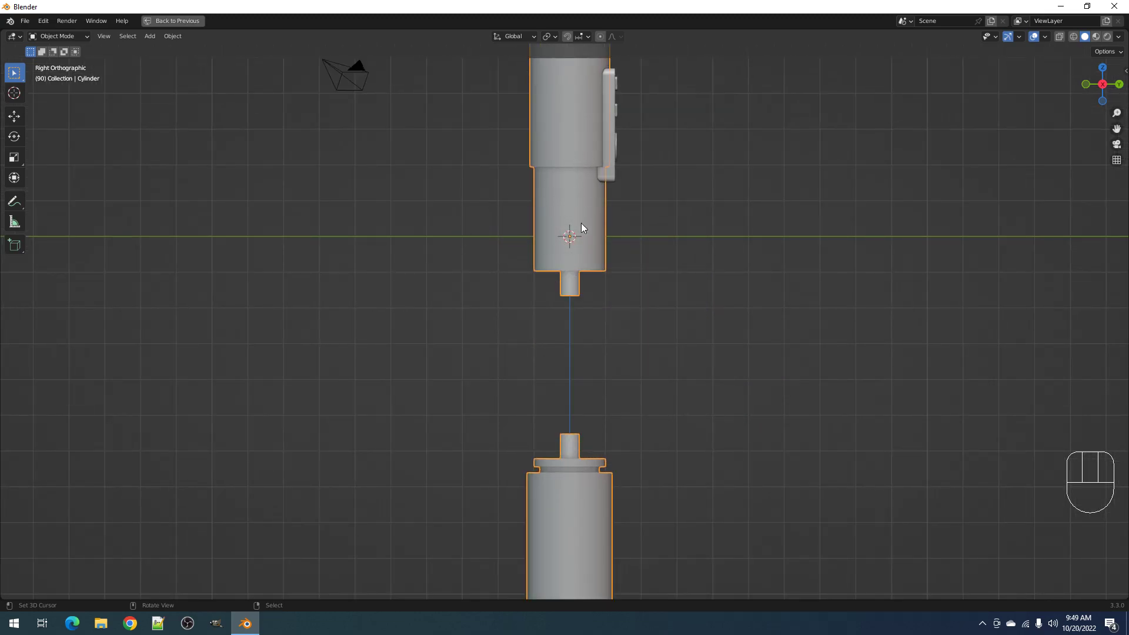
pyautogui.keyDown('shift'); pyautogui.scroll(-3, 582, 228); pyautogui.keyUp('shift')
pyautogui.press('Tab')
pyautogui.press('Tab')
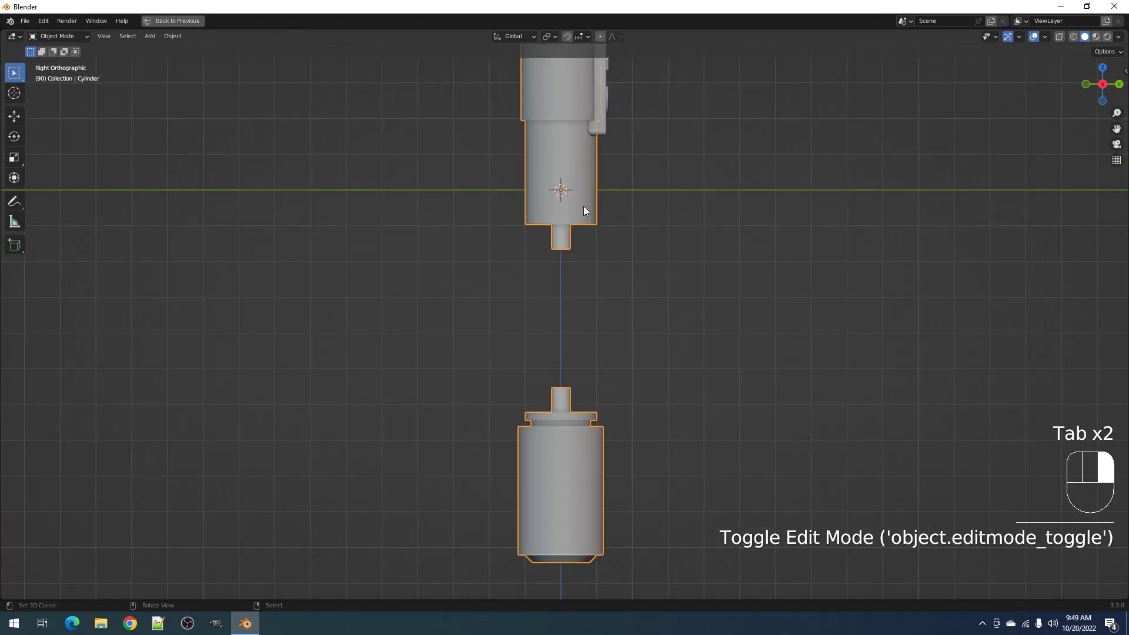
# Snap the 3D cursor to the midpoint between the centre faces of the two stub ends
pyautogui.click(583, 206)
pyautogui.moveTo(583, 206); pyautogui.dragTo(654, 186, button='middle')
pyautogui.moveTo(596, 220); pyautogui.dragTo(563, 189, button='middle')
pyautogui.press('Tab')
pyautogui.scroll(3, 597, 244)
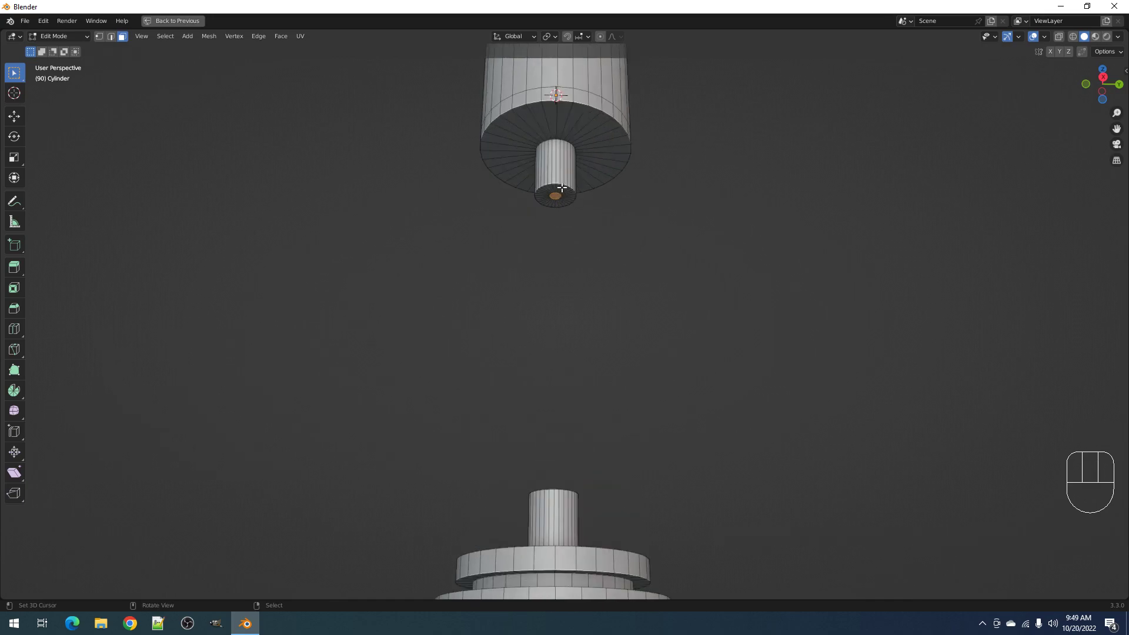
pyautogui.hotkey('shift', 's')
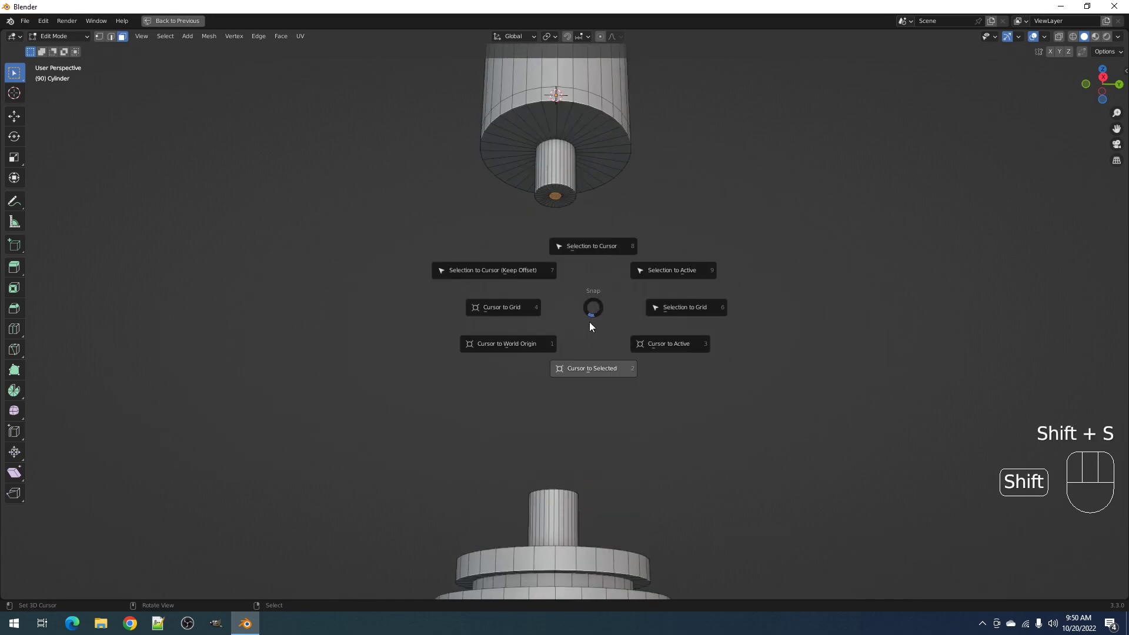
pyautogui.click(590, 366)
# Add a cube at the 3D cursor between the two stubs and scale it to about 0.16
pyautogui.press('Tab')
pyautogui.hotkey('shift', 'a')
pyautogui.moveTo(591, 303)
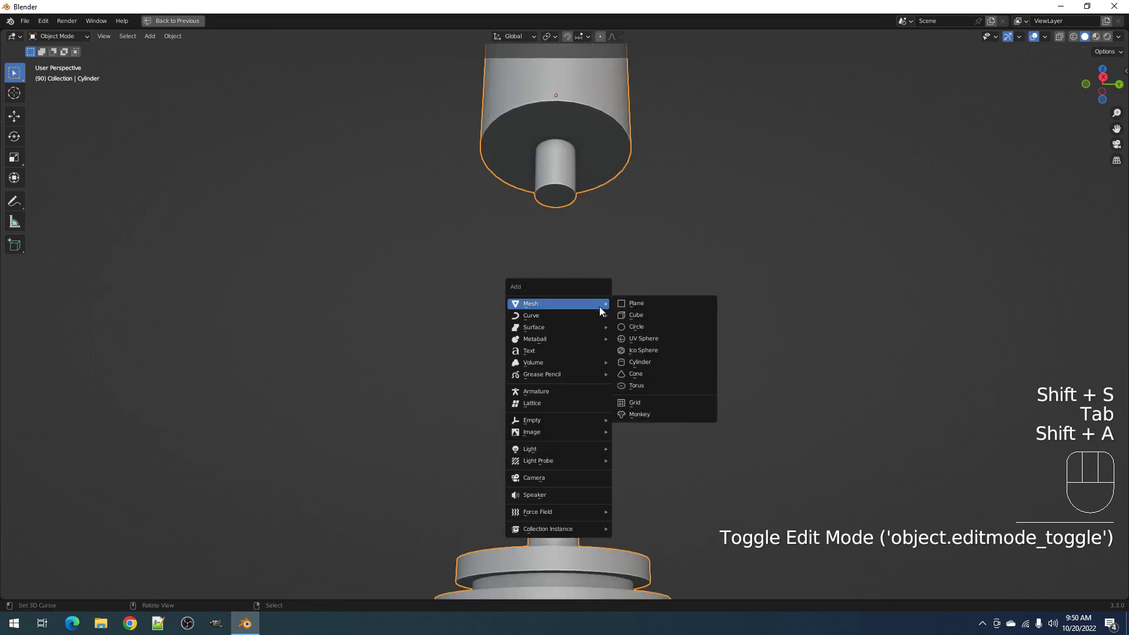
pyautogui.click(651, 316)
pyautogui.press('s')
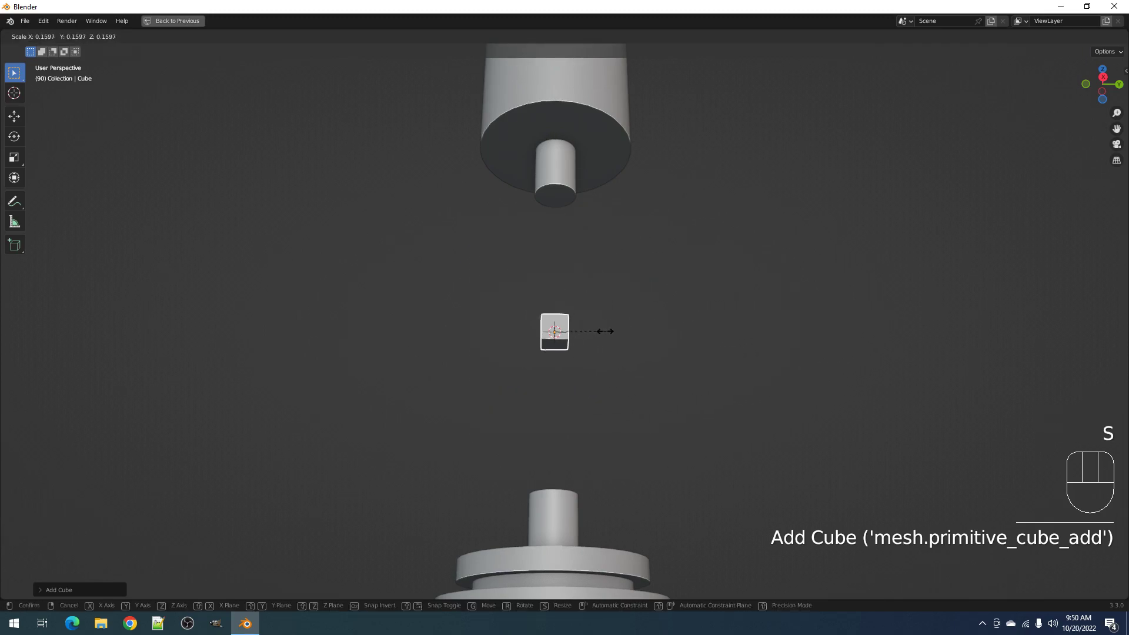
pyautogui.click(605, 327)
pyautogui.moveTo(620, 320); pyautogui.dragTo(559, 324, button='middle')
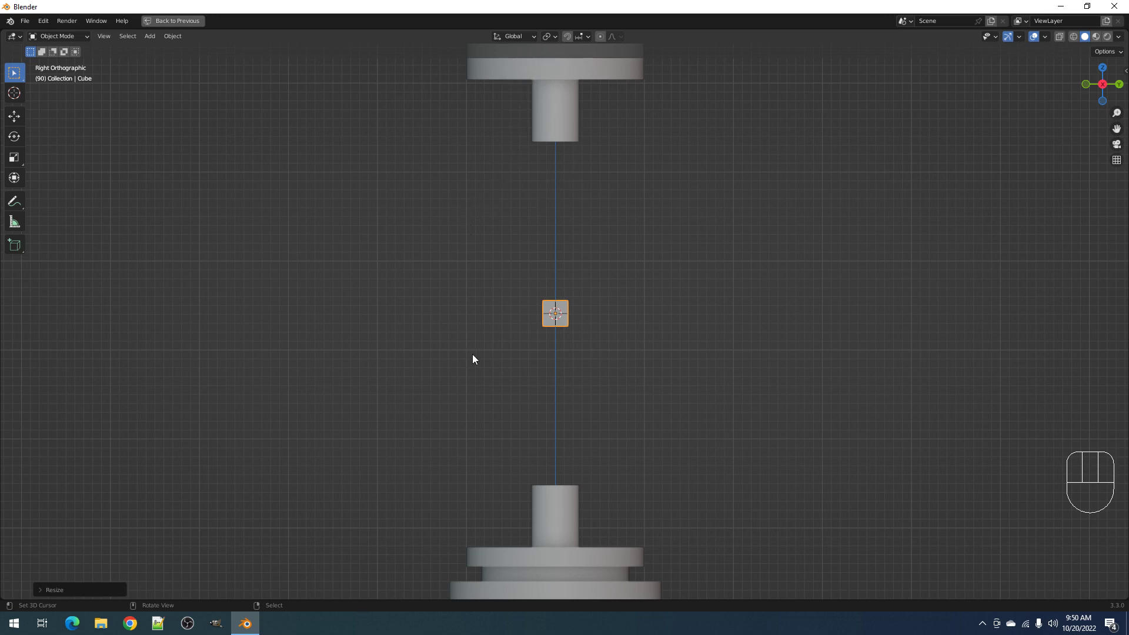
pyautogui.scroll(-2, 537, 250)
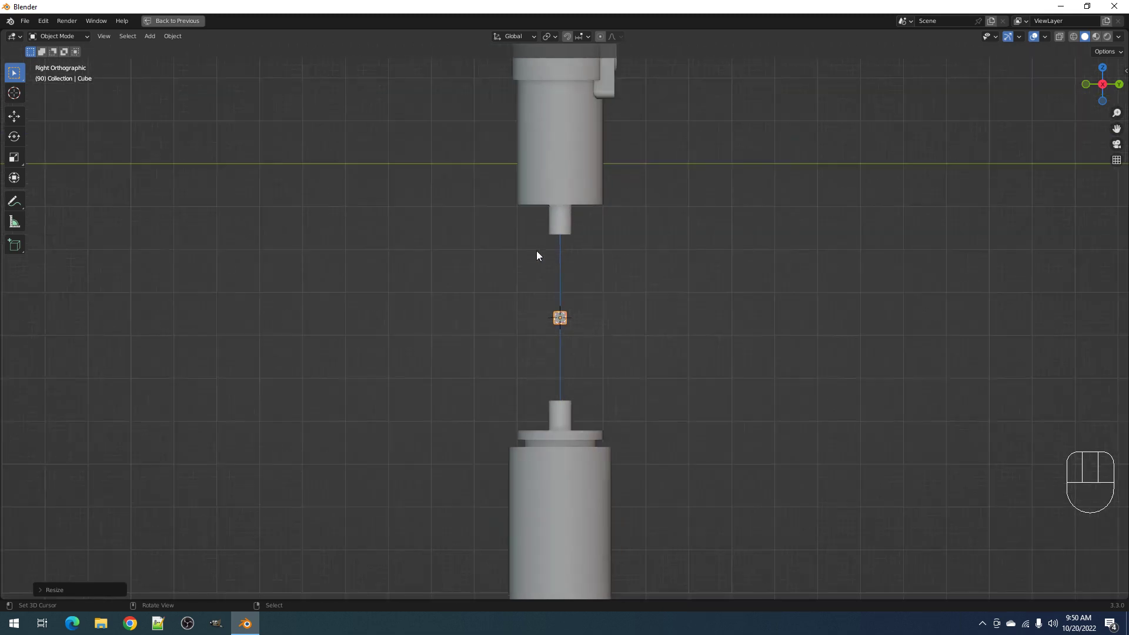
# Start Draw Faces on the small centre cube in the side view and choose the Strips shape
pyautogui.click(558, 239)
pyautogui.scroll(2, 570, 238)
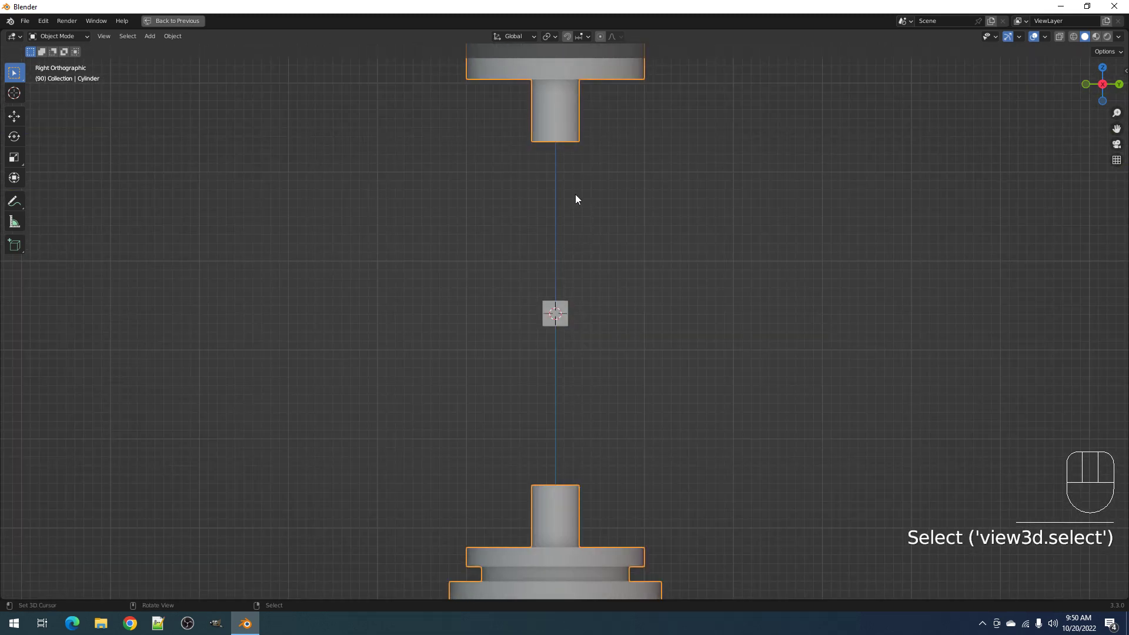
pyautogui.click(562, 315)
pyautogui.hotkey('shift', 'ctrl', 'x')
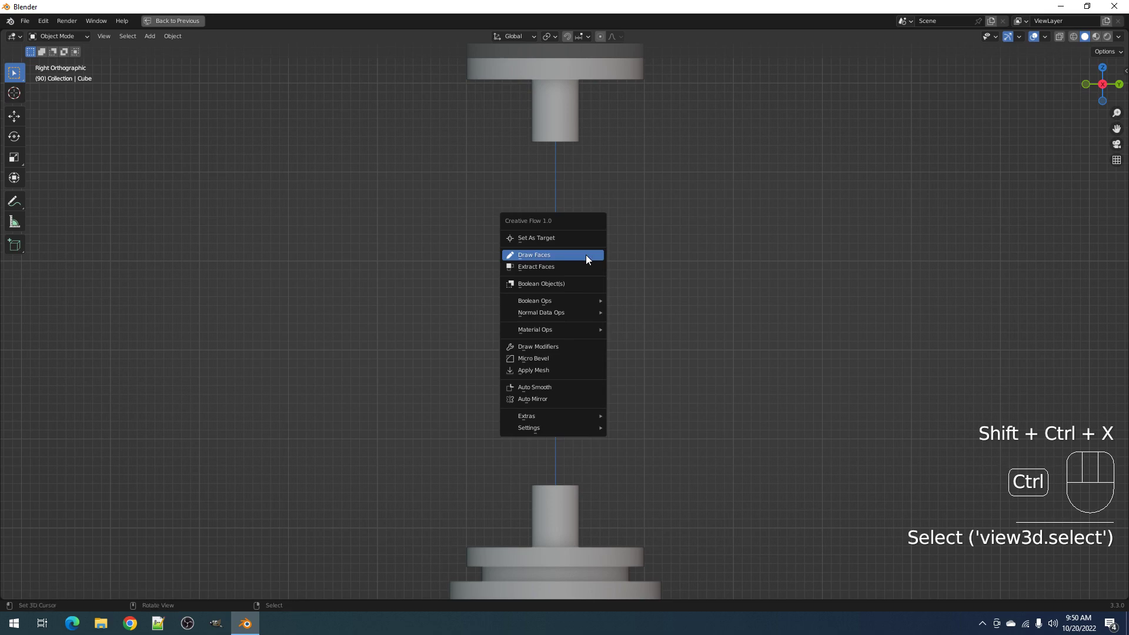
pyautogui.click(586, 255)
pyautogui.moveTo(586, 255); pyautogui.dragTo(622, 277, button='middle')
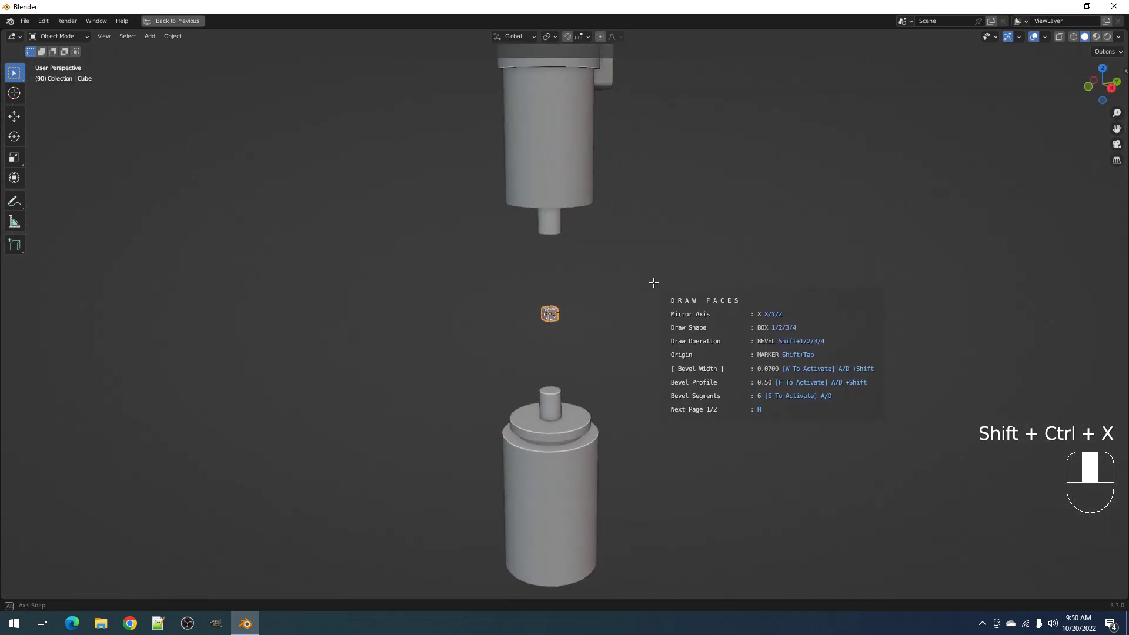
pyautogui.scroll(3, 632, 264)
pyautogui.scroll(5, 565, 306)
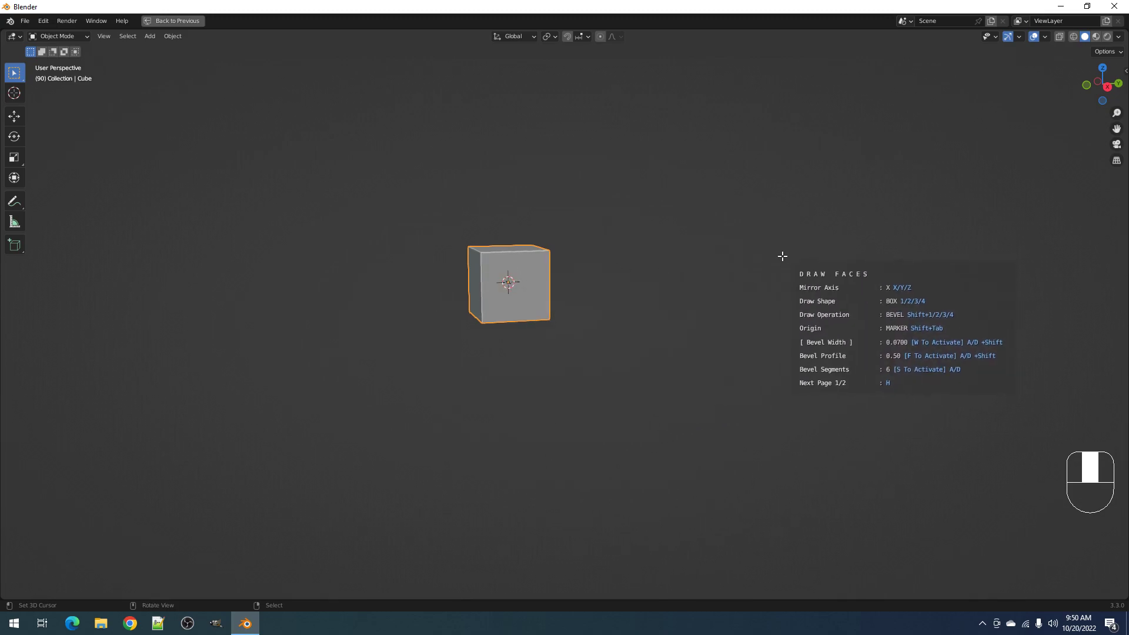
pyautogui.keyDown('alt'); pyautogui.moveTo(778, 254); pyautogui.dragTo(597, 207, button='middle'); pyautogui.keyUp('alt')
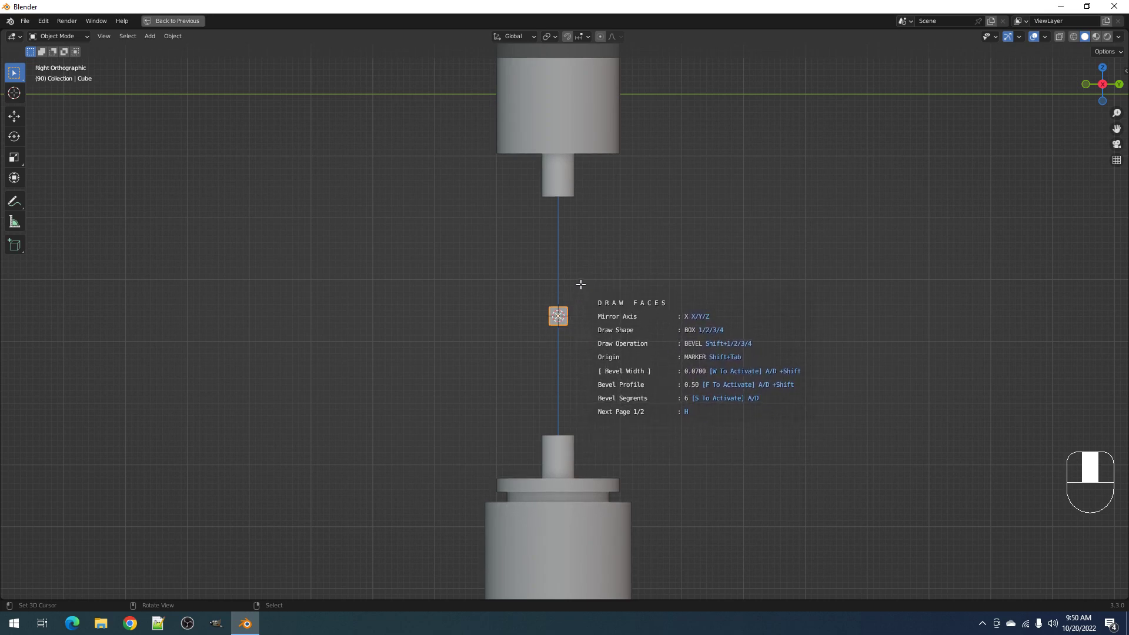
pyautogui.press('3')
pyautogui.press('4')
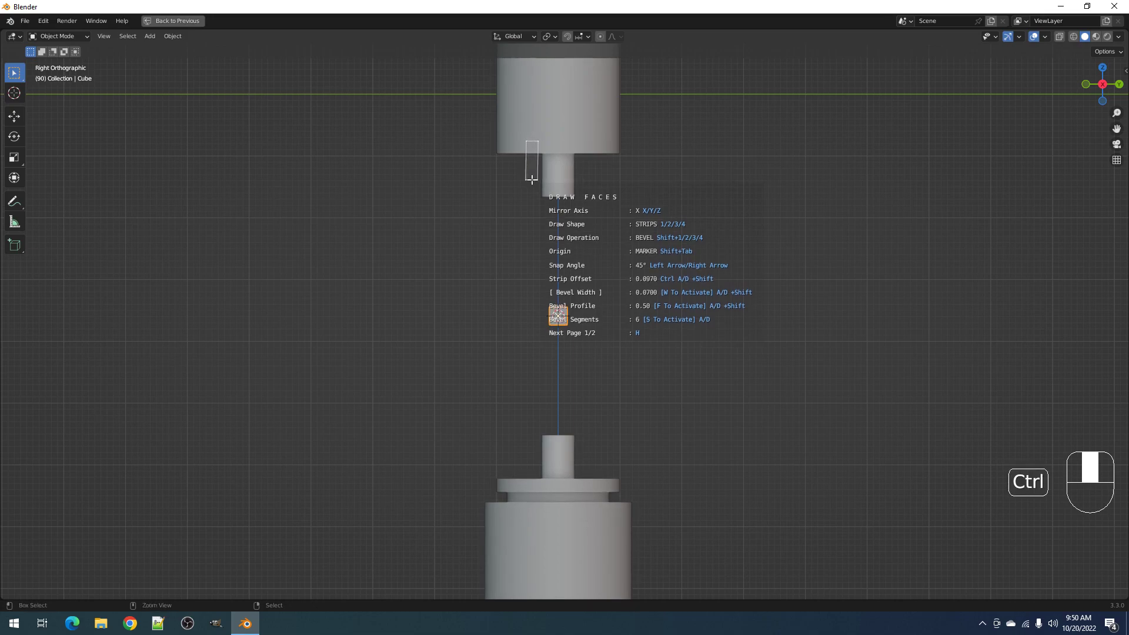
# Draw a bent strip bridging the gap beside the stubs, mirrored in X and Z, with strip offset 0.1144 and bevel width 0
pyautogui.moveTo(532, 178)
pyautogui.mouseDown()
pyautogui.moveTo(535, 191)
pyautogui.moveTo(506, 229)
pyautogui.moveTo(498, 355)
pyautogui.mouseUp()
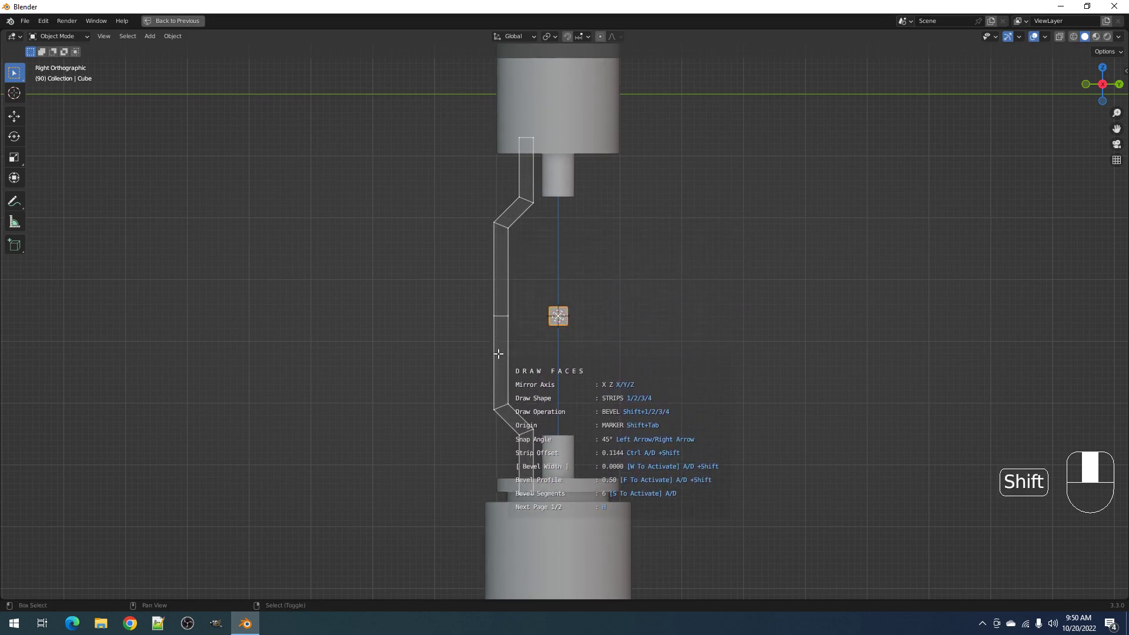
pyautogui.moveTo(498, 351)
pyautogui.keyDown('shift'); pyautogui.mouseDown()
pyautogui.moveTo(519, 139)
pyautogui.moveTo(517, 275)
pyautogui.moveTo(504, 267)
pyautogui.moveTo(527, 215)
pyautogui.mouseUp(); pyautogui.keyUp('shift')
pyautogui.click(537, 146)
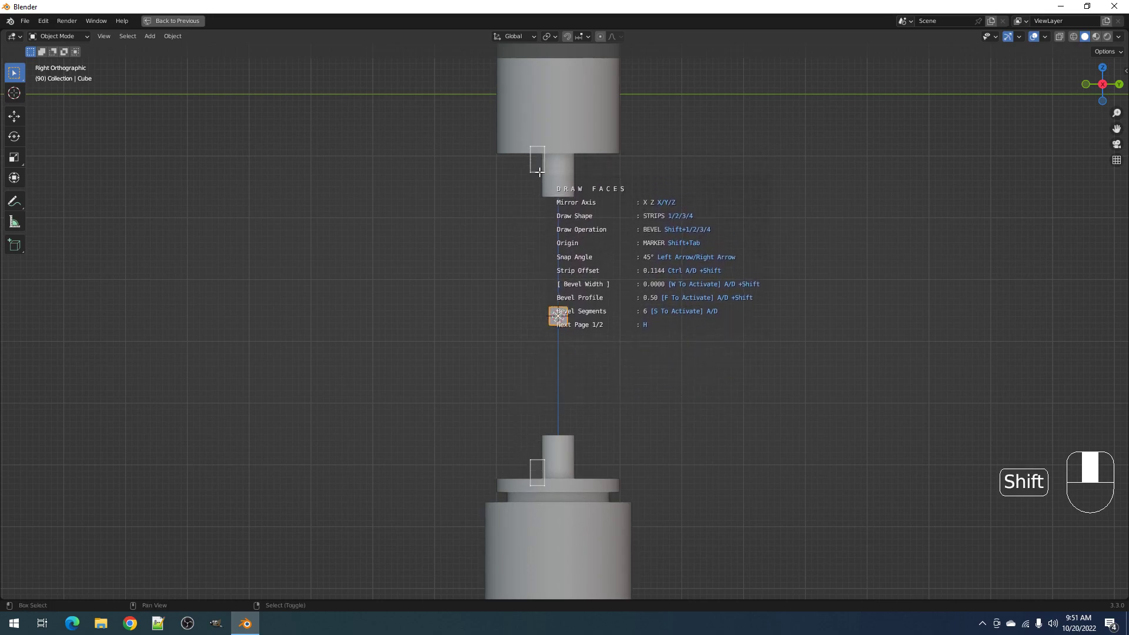
pyautogui.click(538, 178)
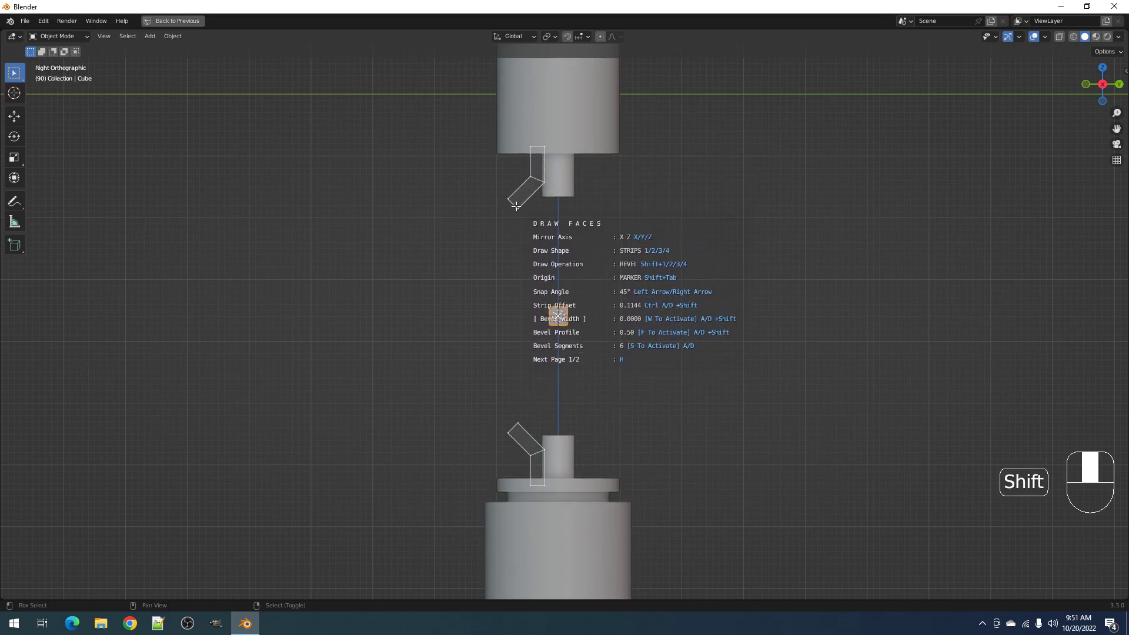
pyautogui.click(516, 205)
pyautogui.click(509, 330)
pyautogui.press('space')
# Centre the strip's thickness with solidify offset 0 and reduce the solidify thickness to about 0.0777
pyautogui.moveTo(572, 283)
pyautogui.mouseDown(button='middle')
pyautogui.moveTo(657, 291)
pyautogui.moveTo(638, 286)
pyautogui.moveTo(644, 255)
pyautogui.mouseUp(button='middle')
pyautogui.scroll(3, 644, 255)
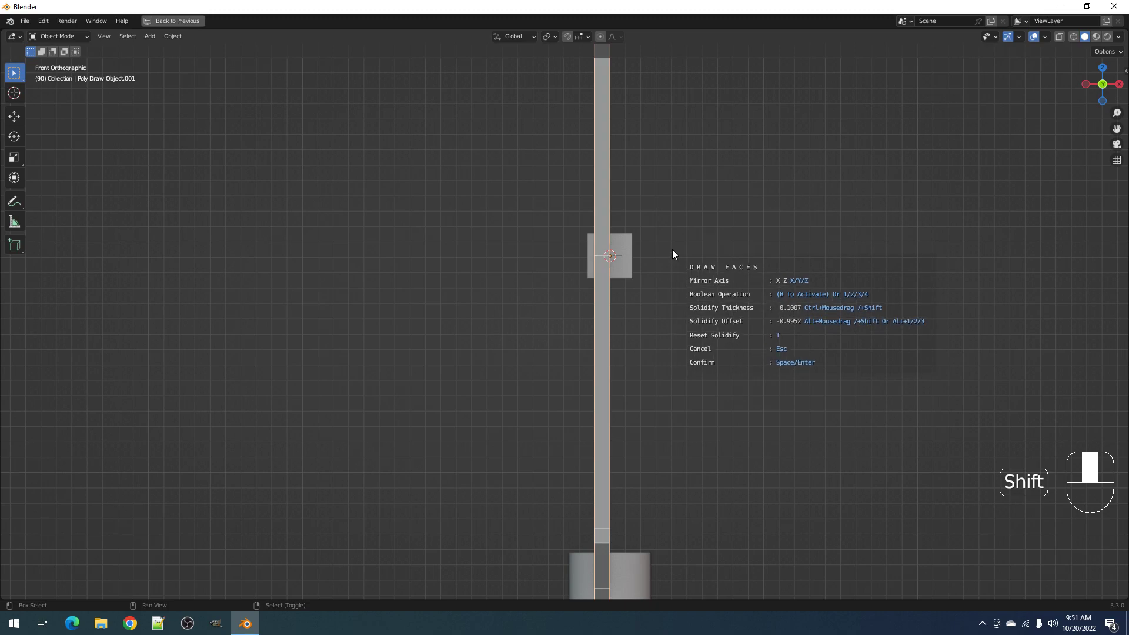
pyautogui.hotkey('alt', '2')
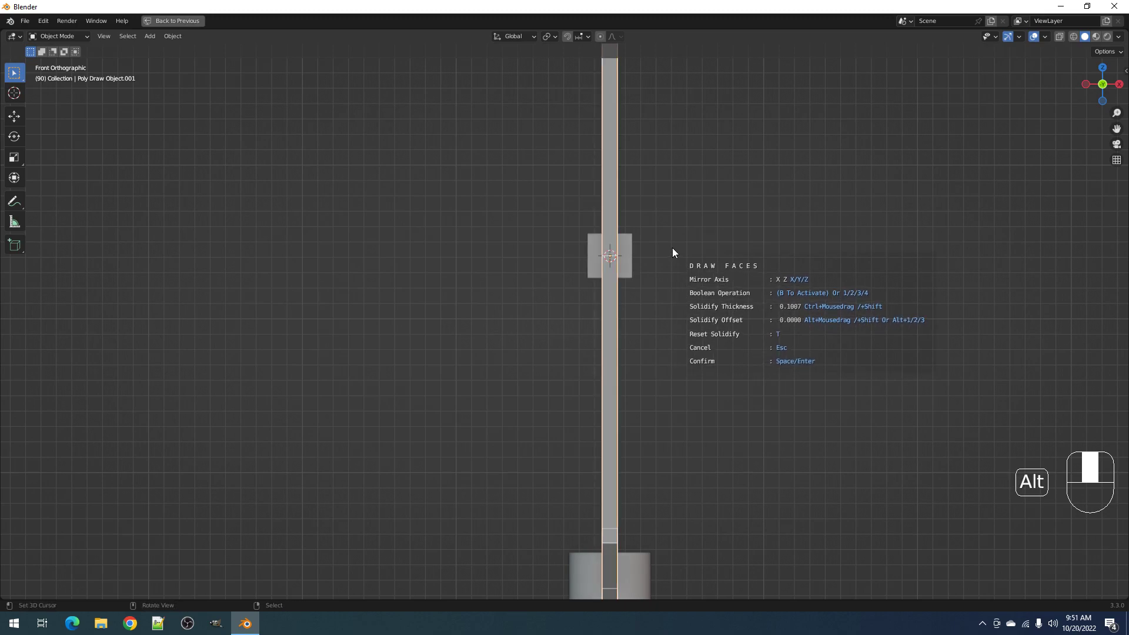
pyautogui.scroll(-4, 672, 247)
pyautogui.moveTo(672, 245); pyautogui.dragTo(683, 267, button='middle')
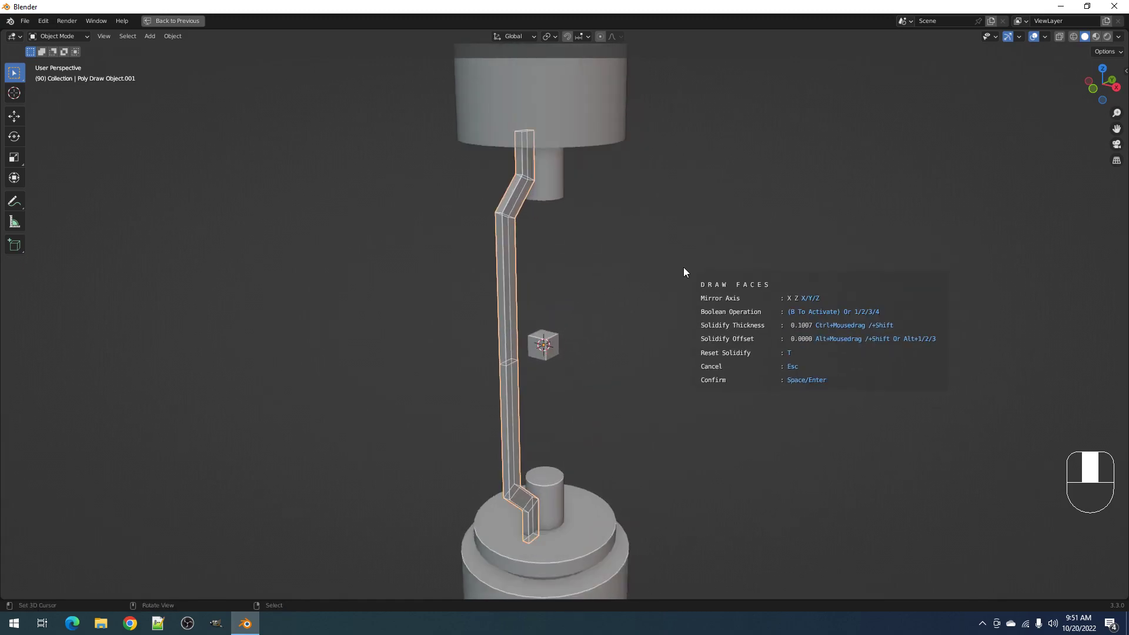
pyautogui.scroll(1, 683, 268)
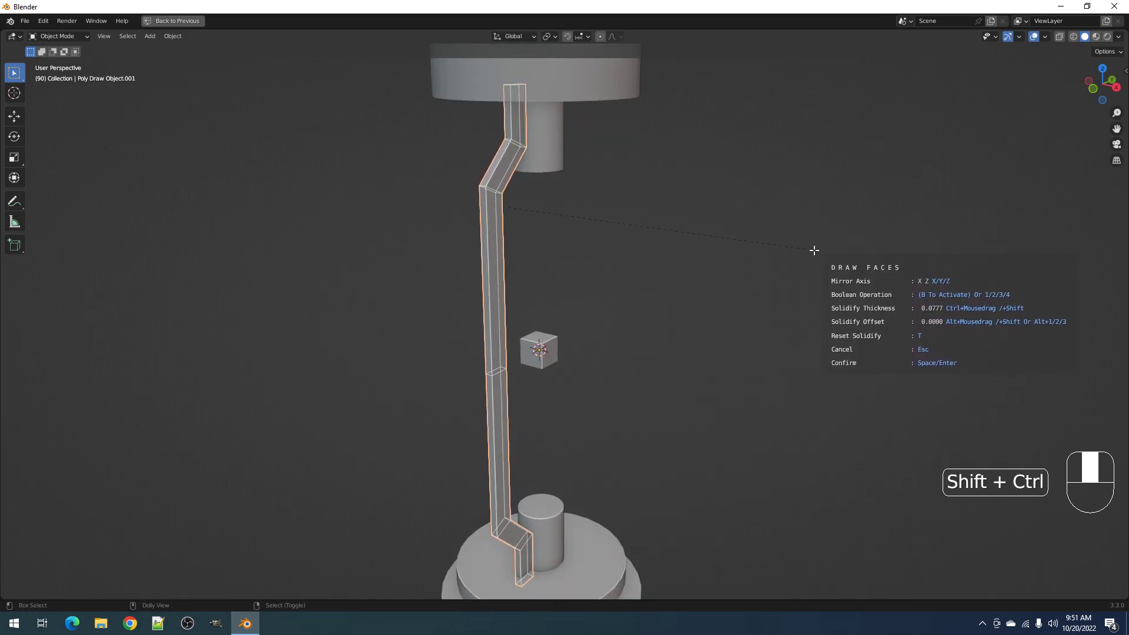
pyautogui.press('space')
# Select all of the strip's geometry in Edit Mode and return to Object Mode in the side view
pyautogui.scroll(-4, 661, 271)
pyautogui.keyDown('alt'); pyautogui.moveTo(660, 271); pyautogui.dragTo(580, 248, button='middle'); pyautogui.keyUp('alt')
pyautogui.press('Tab')
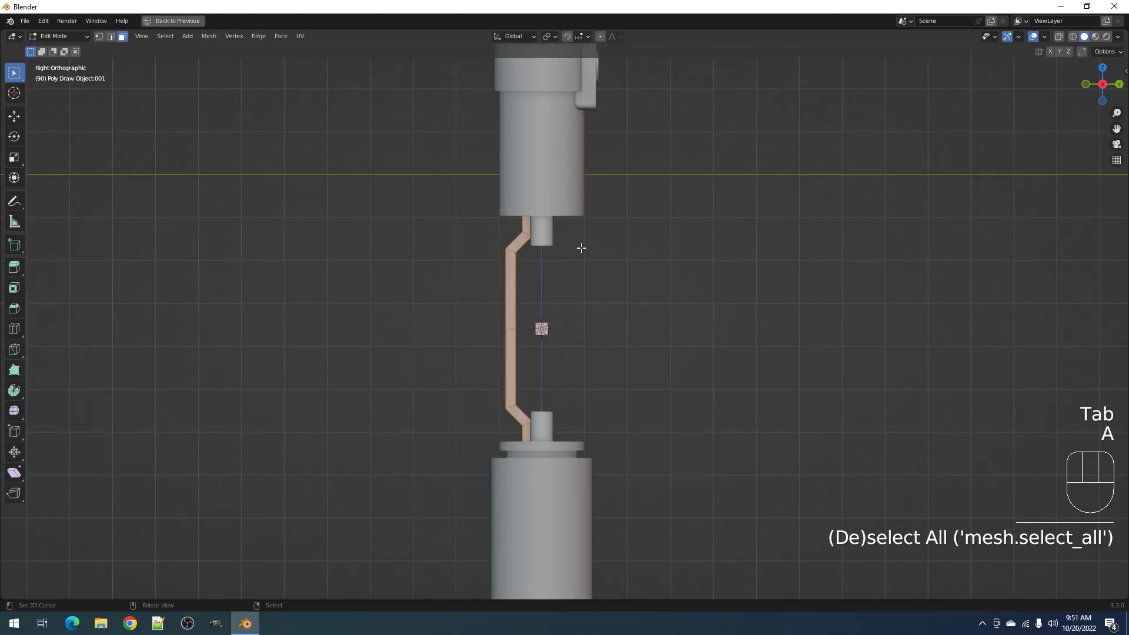
pyautogui.press('Tab')
pyautogui.hotkey('ctrl', 'shift', 'x')
pyautogui.scroll(3, 318, 272)
pyautogui.press('Tab')
pyautogui.press('a')
pyautogui.press('Tab')
# Array the strip around its origin on the Z axis with Fast Circle Array, count 4, and clear the selection
pyautogui.hotkey('ctrl', 'shift', 'x')
pyautogui.moveTo(482, 385)
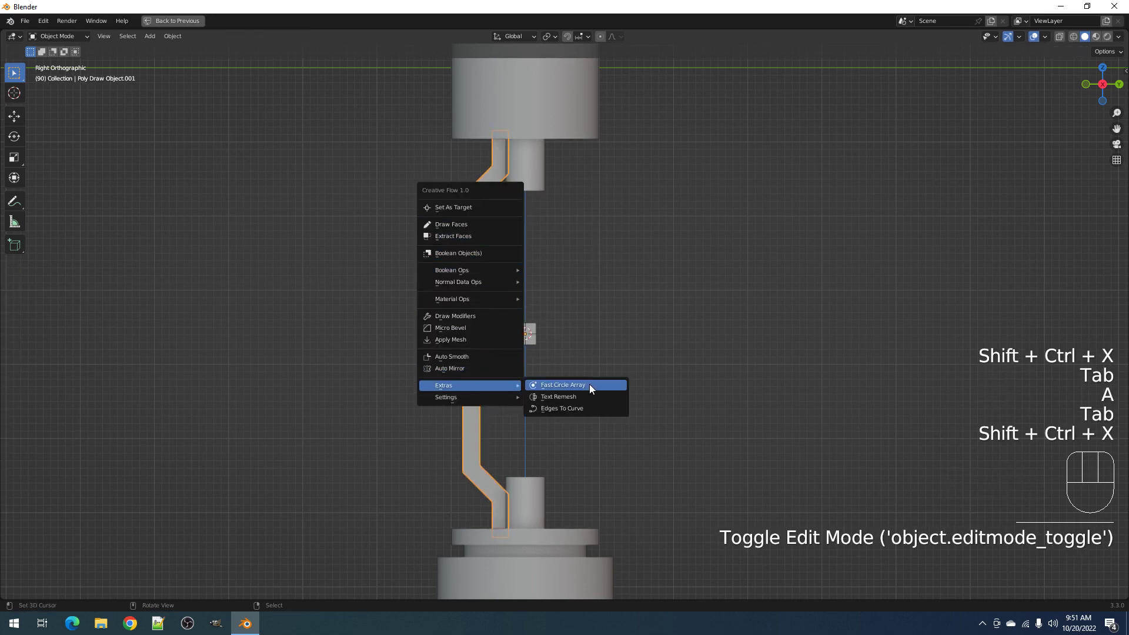
pyautogui.click(590, 385)
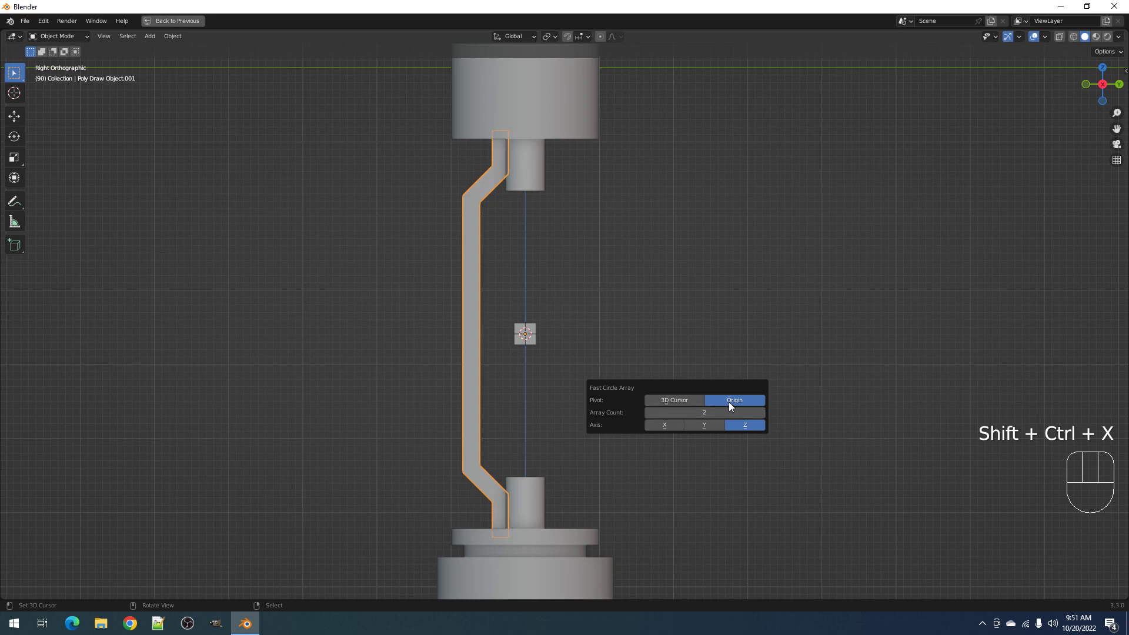
pyautogui.keyDown('ctrl'); pyautogui.scroll(1, 715, 411); pyautogui.keyUp('ctrl')
pyautogui.keyDown('ctrl'); pyautogui.scroll(2, 715, 411); pyautogui.keyUp('ctrl')
pyautogui.keyDown('ctrl'); pyautogui.scroll(-1, 715, 412); pyautogui.keyUp('ctrl')
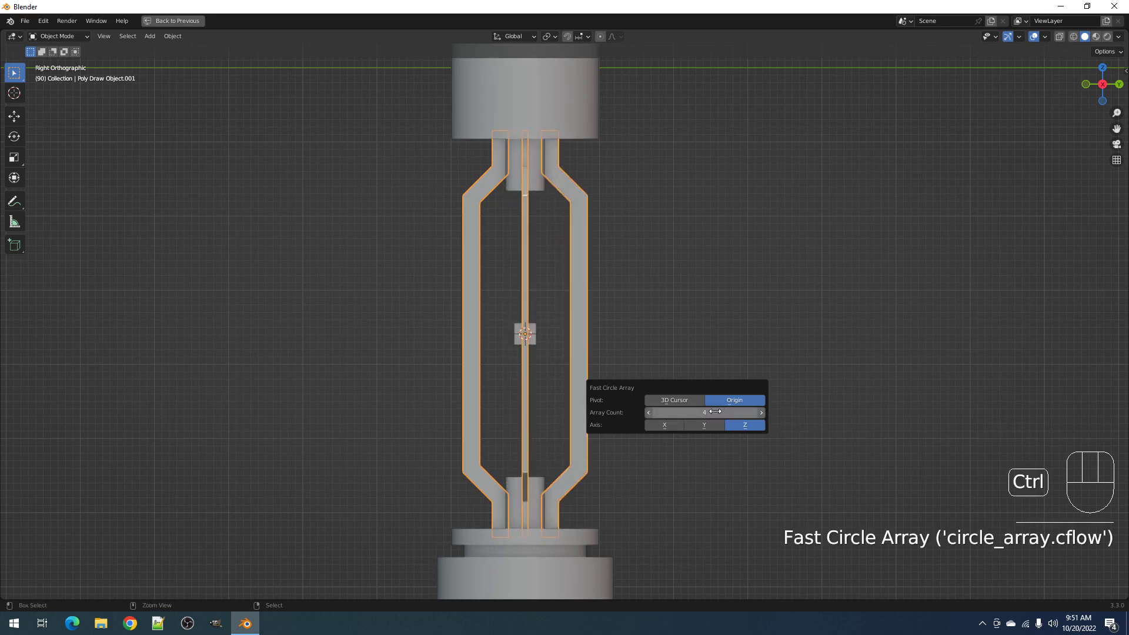
pyautogui.moveTo(661, 415); pyautogui.dragTo(625, 368, button='middle')
pyautogui.hotkey('alt', 'a')
pyautogui.scroll(5, 605, 333)
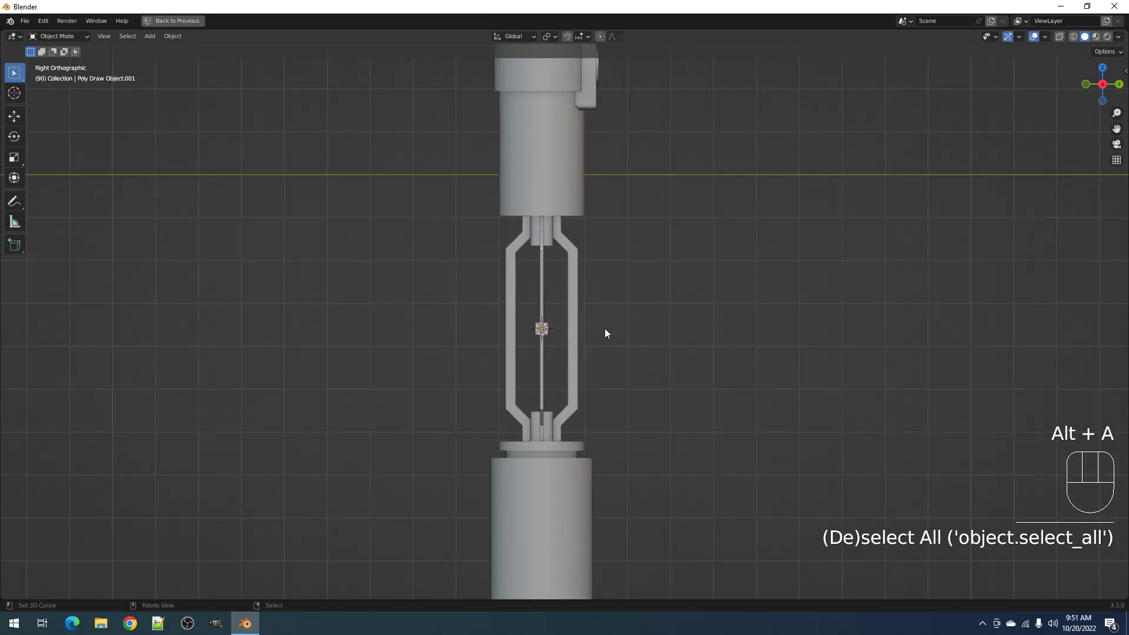
# Open the arrayed strip in Edit Mode with nothing selected and start Draw Cuts with the Polygonal shape
pyautogui.click(523, 330)
pyautogui.moveTo(524, 330); pyautogui.dragTo(555, 326, button='middle')
pyautogui.moveTo(498, 356); pyautogui.dragTo(598, 295, button='middle')
pyautogui.keyDown('shift'); pyautogui.moveTo(439, 214); pyautogui.dragTo(463, 253, button='middle'); pyautogui.keyUp('shift')
pyautogui.rightClick(507, 234)
pyautogui.press('Tab')
pyautogui.hotkey('alt', 'a')
pyautogui.hotkey('ctrl', 'shift', 'x')
pyautogui.moveTo(544, 245)
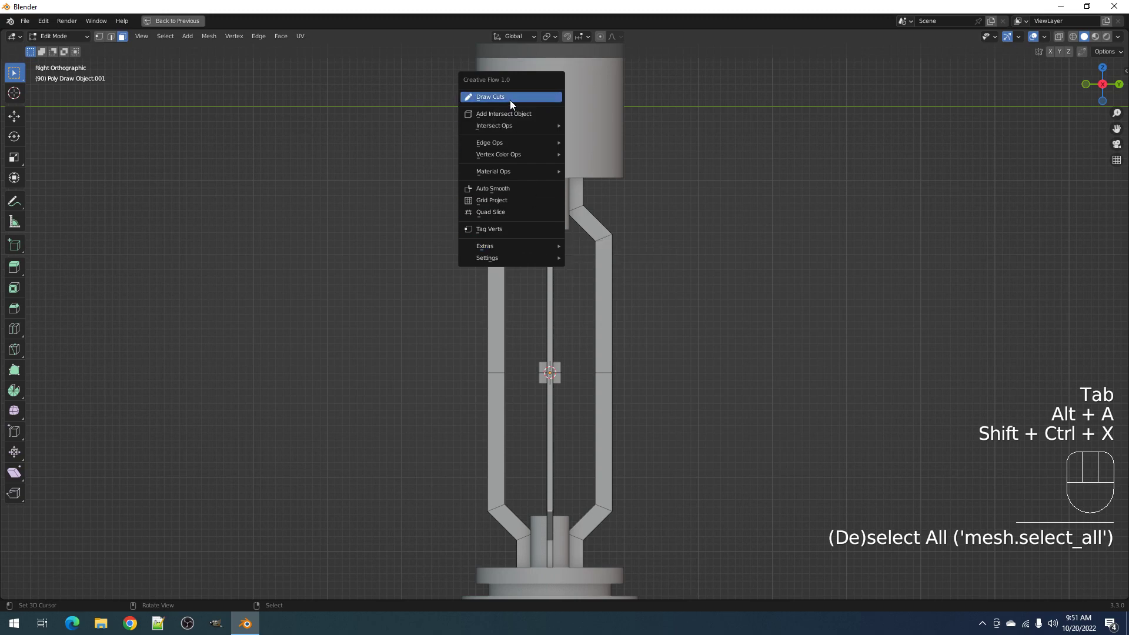
pyautogui.click(509, 99)
pyautogui.press('1')
# Cut a long shallow recess with 45° ends along the original strip's inner edge and delete the cut faces
pyautogui.scroll(6, 553, 331)
pyautogui.moveTo(521, 232)
pyautogui.keyDown('shift'); pyautogui.mouseDown(button='middle')
pyautogui.moveTo(555, 346)
pyautogui.moveTo(540, 194)
pyautogui.mouseUp(button='middle'); pyautogui.keyUp('shift')
pyautogui.scroll(-3, 552, 312)
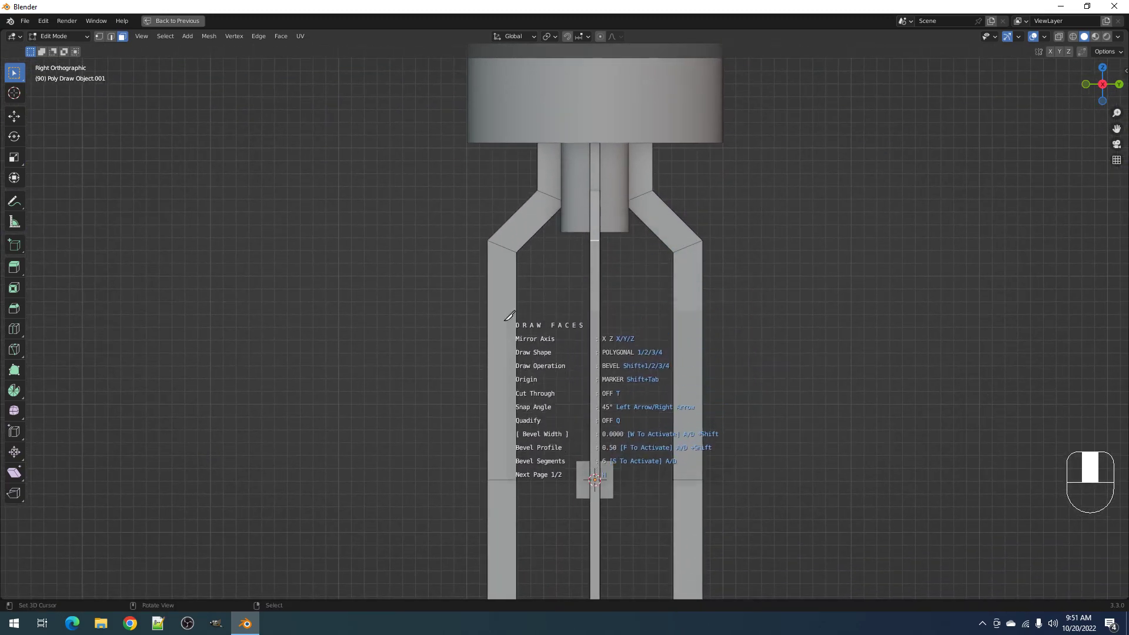
pyautogui.scroll(-1, 524, 324)
pyautogui.keyDown('shift'); pyautogui.moveTo(539, 278); pyautogui.dragTo(543, 248, button='middle'); pyautogui.keyUp('shift')
pyautogui.click(538, 251)
pyautogui.click(519, 270)
pyautogui.click(534, 434)
pyautogui.click(536, 432)
pyautogui.press('space')
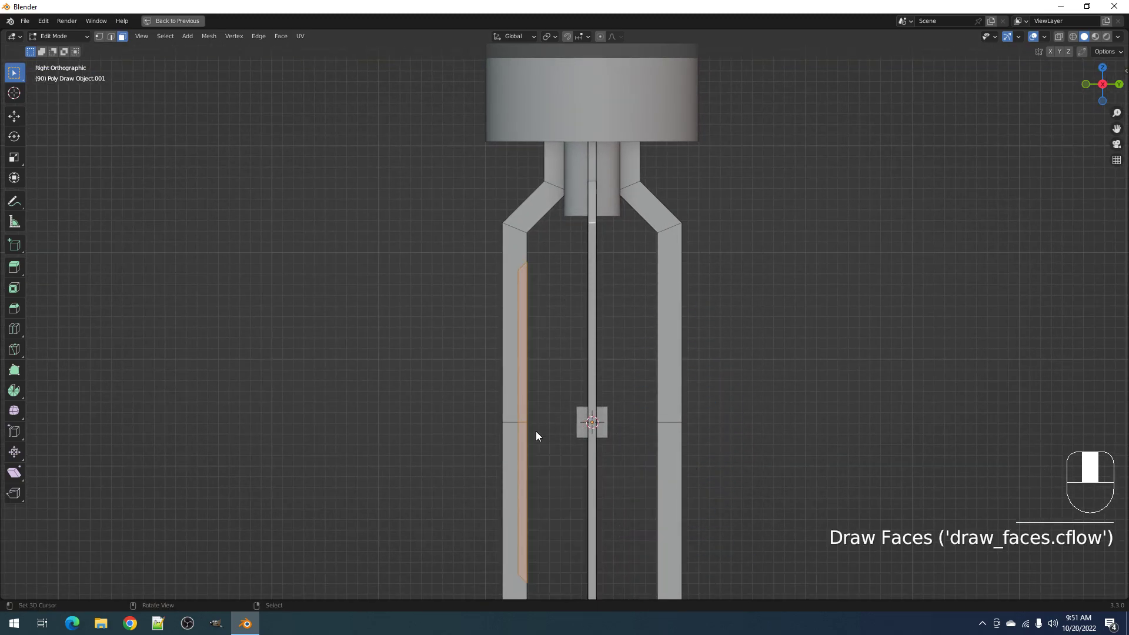
pyautogui.press('x')
pyautogui.press('Tab')
pyautogui.scroll(-5, 549, 288)
# Cut a mirrored 45° step into the outer edge of the original strip's neck and delete the cut faces
pyautogui.press('Tab')
pyautogui.scroll(5, 549, 283)
pyautogui.hotkey('alt', 'a')
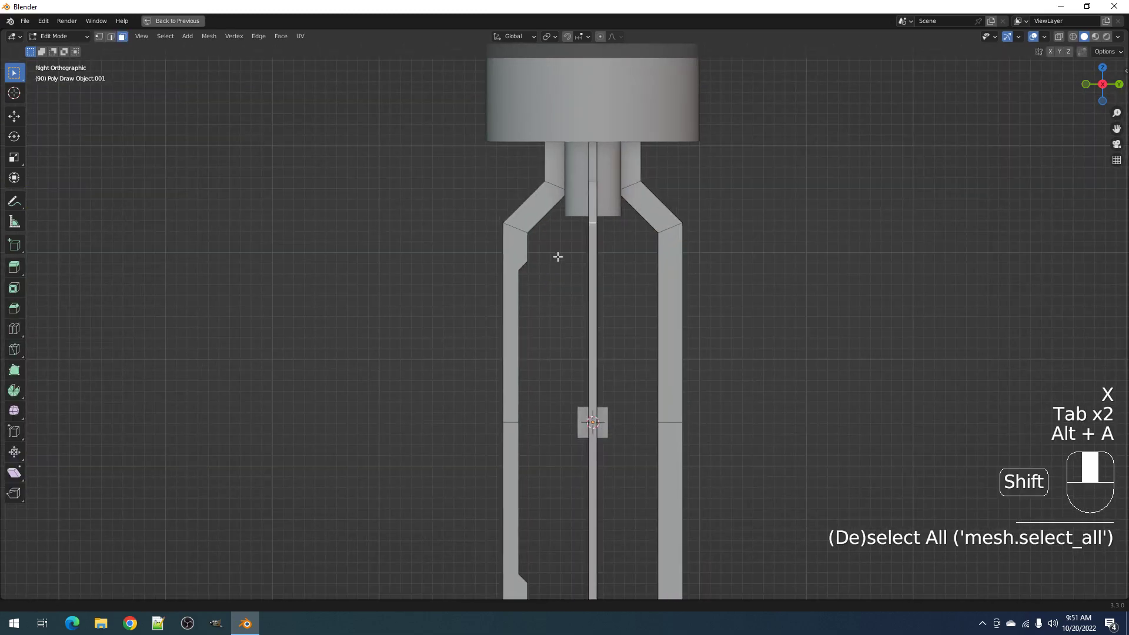
pyautogui.scroll(1, 557, 254)
pyautogui.hotkey('ctrl', 'shift', 'x')
pyautogui.click(553, 330)
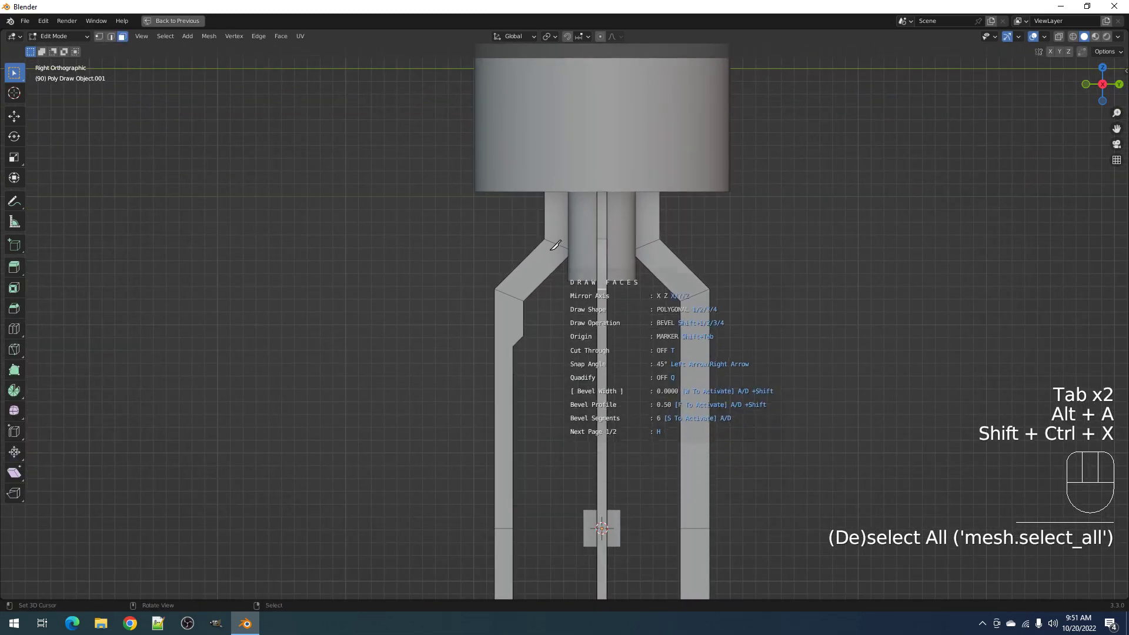
pyautogui.click(549, 175)
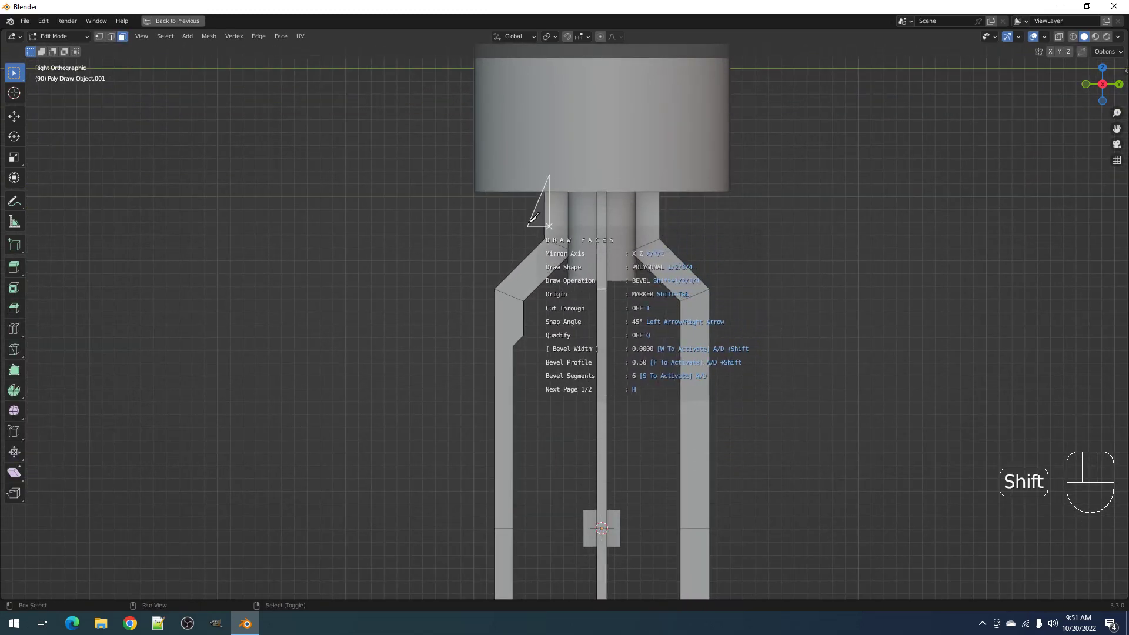
pyautogui.click(554, 134)
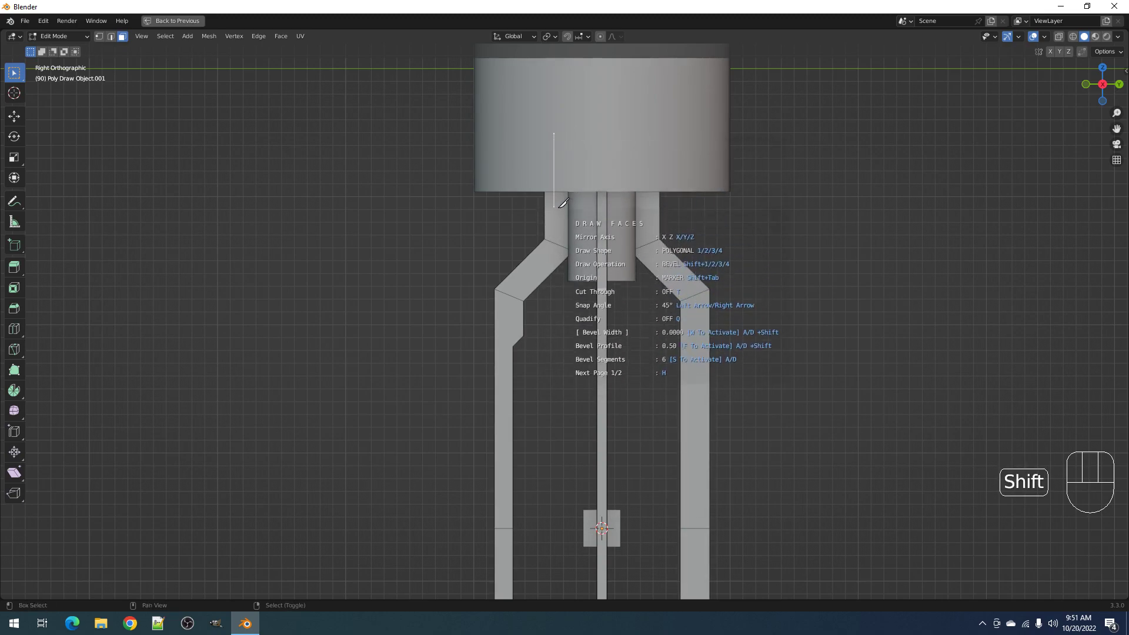
pyautogui.click(553, 214)
pyautogui.click(532, 235)
pyautogui.doubleClick(520, 130)
pyautogui.press('x')
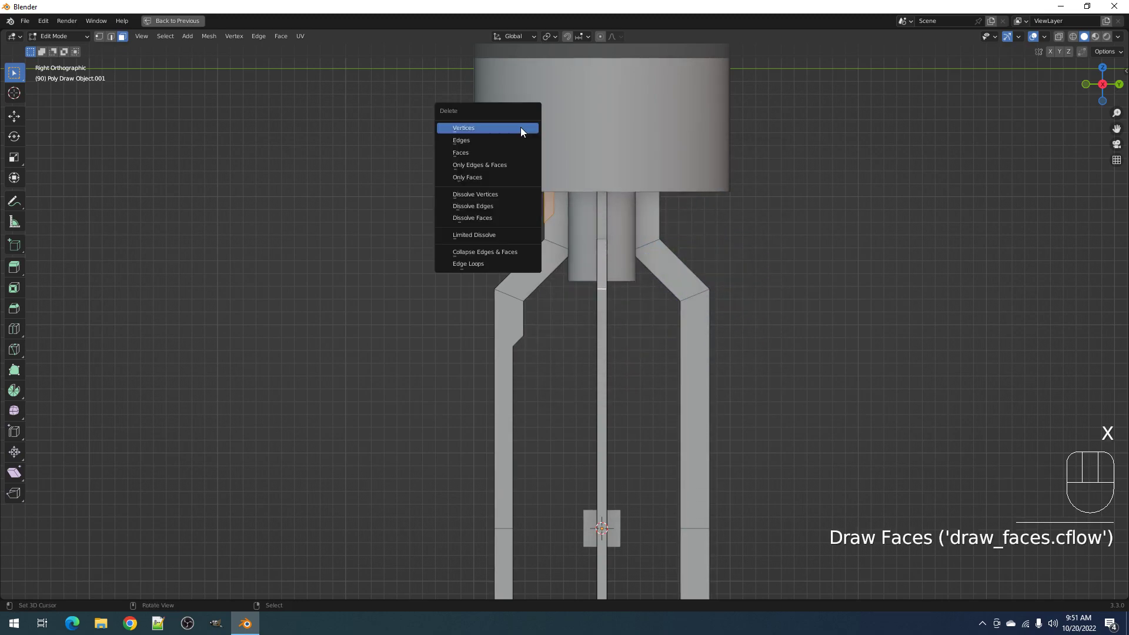
pyautogui.press('Tab')
pyautogui.scroll(-5, 594, 308)
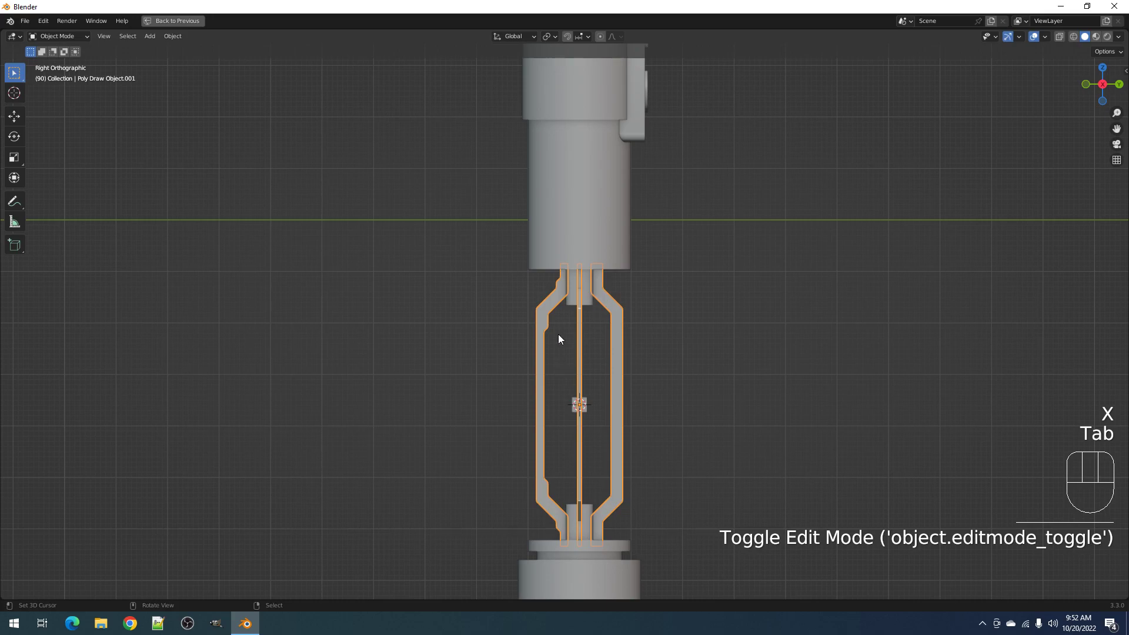
pyautogui.press('Tab')
pyautogui.hotkey('alt', 'a')
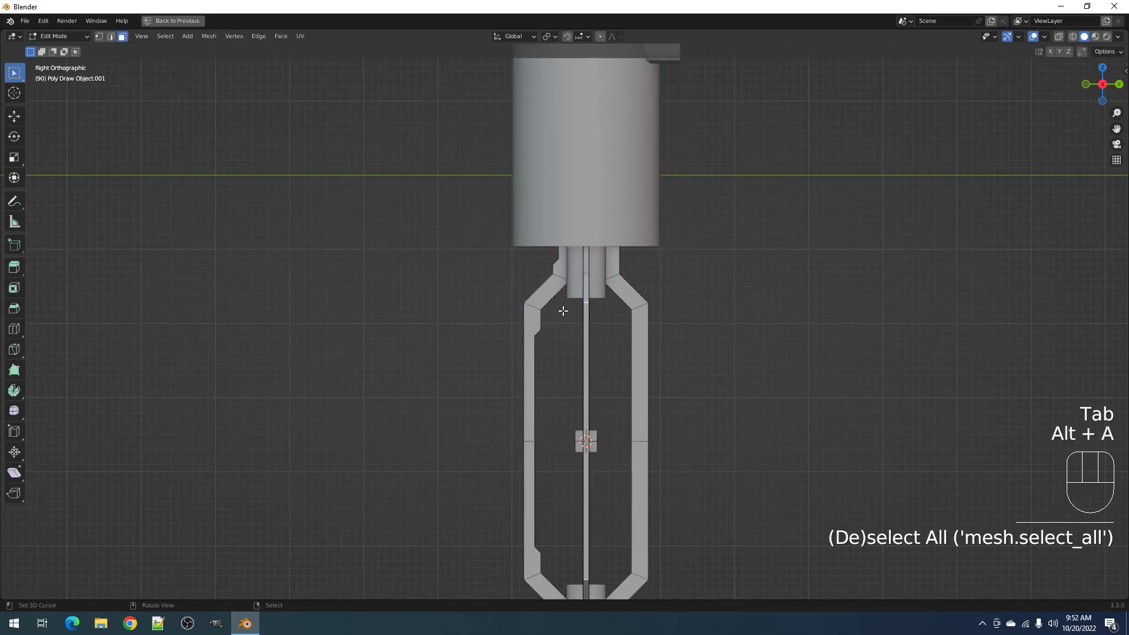
# Try to cut another polygonal piece from the strip's neck beside the upper stub and delete its faces
pyautogui.scroll(6, 564, 312)
pyautogui.hotkey('shift', 'ctrl', 'x')
pyautogui.click(569, 308)
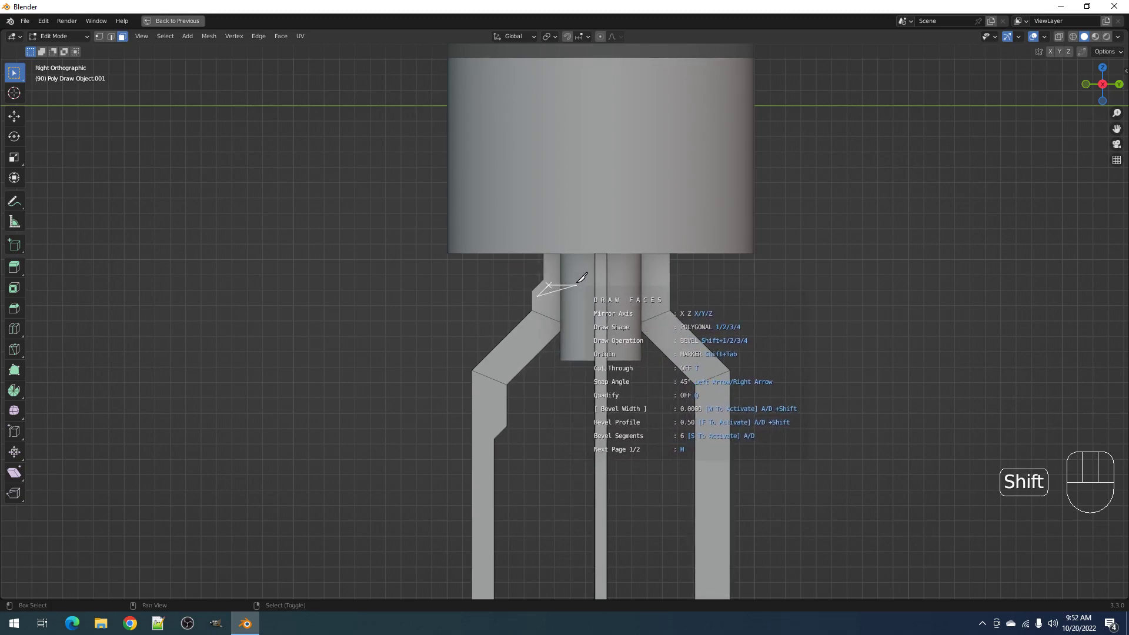
pyautogui.click(540, 316)
pyautogui.press('x')
pyautogui.press('f')
pyautogui.scroll(-7, 589, 309)
pyautogui.scroll(8, 589, 308)
# Cut a tiny notch into the neck's outer edge just below the upper cylinder, delete its faces and return to Object Mode
pyautogui.hotkey('shift', 'ctrl', 'x')
pyautogui.click(589, 308)
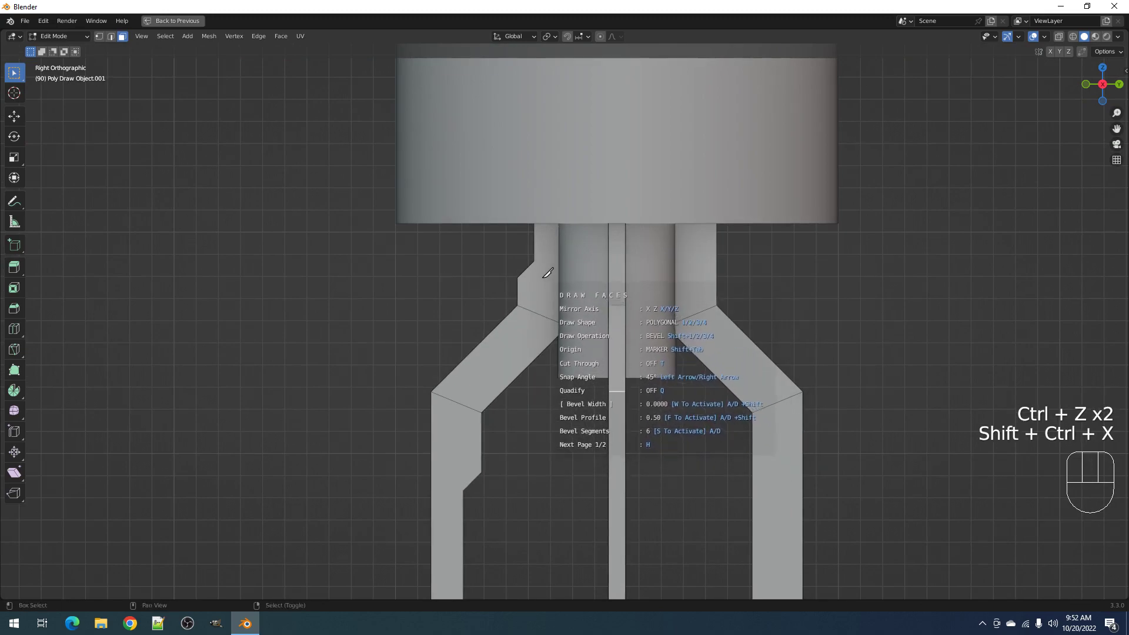
pyautogui.scroll(-6, 569, 325)
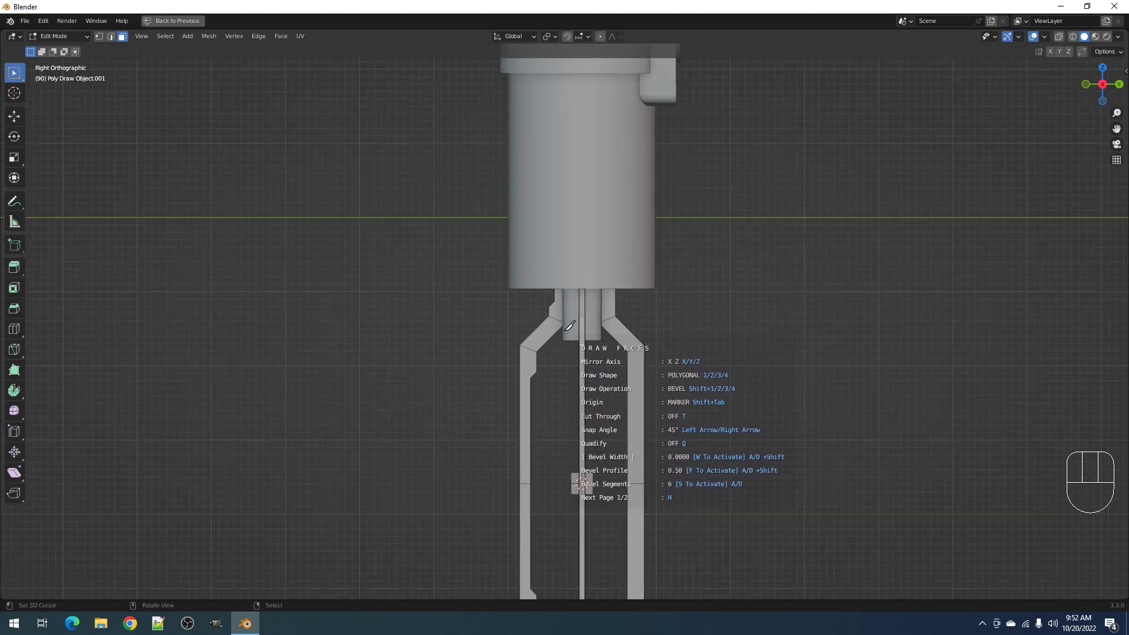
pyautogui.scroll(6, 569, 325)
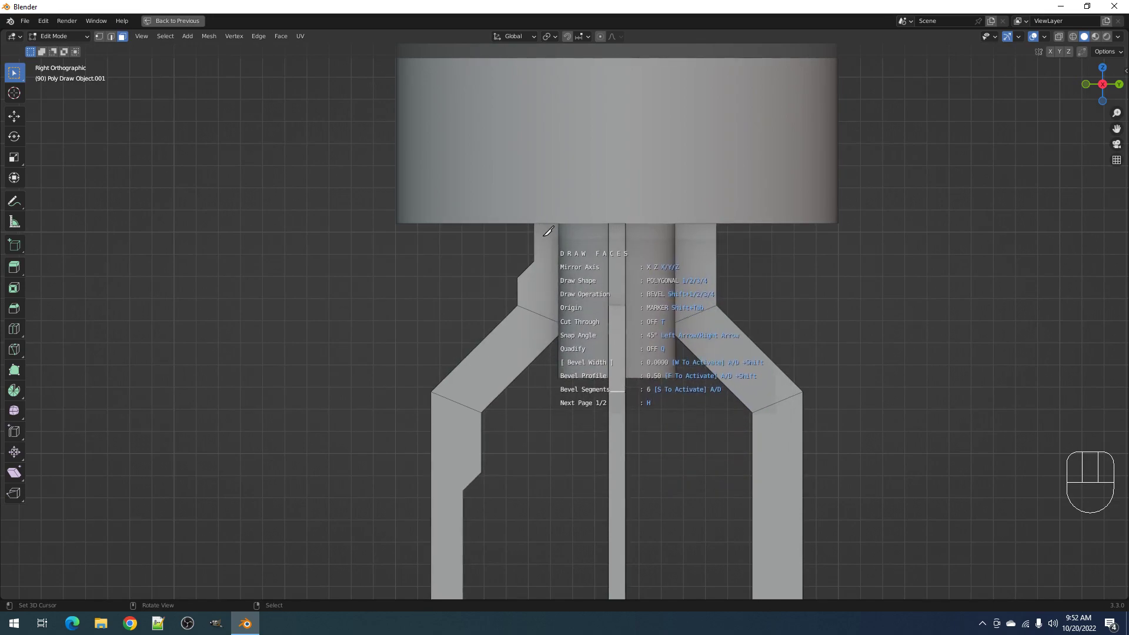
pyautogui.moveTo(543, 232); pyautogui.dragTo(510, 241)
pyautogui.press('x')
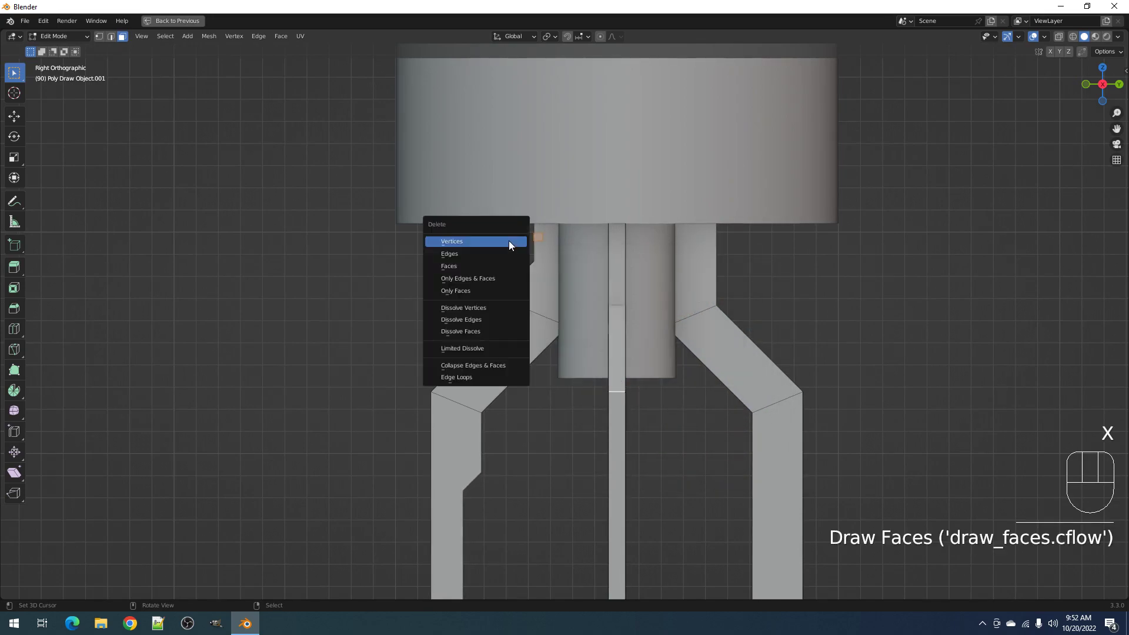
pyautogui.click(509, 267)
pyautogui.scroll(-1, 590, 284)
pyautogui.press('Tab')
pyautogui.scroll(-5, 600, 294)
pyautogui.scroll(4, 629, 310)
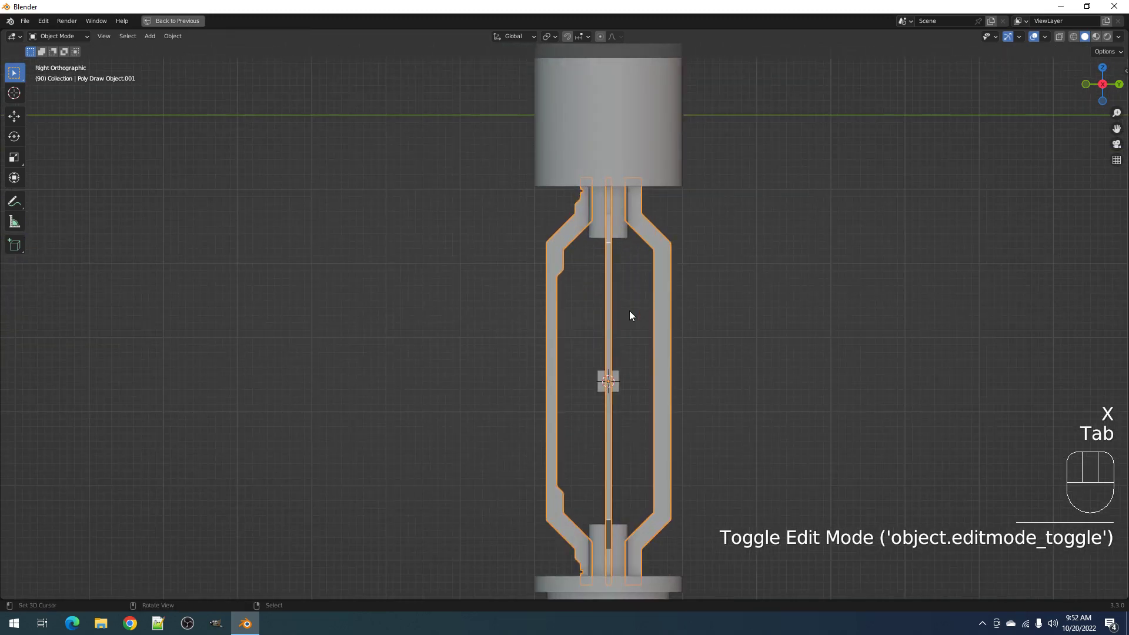
pyautogui.press('Tab')
pyautogui.press('Tab')
pyautogui.scroll(2, 626, 309)
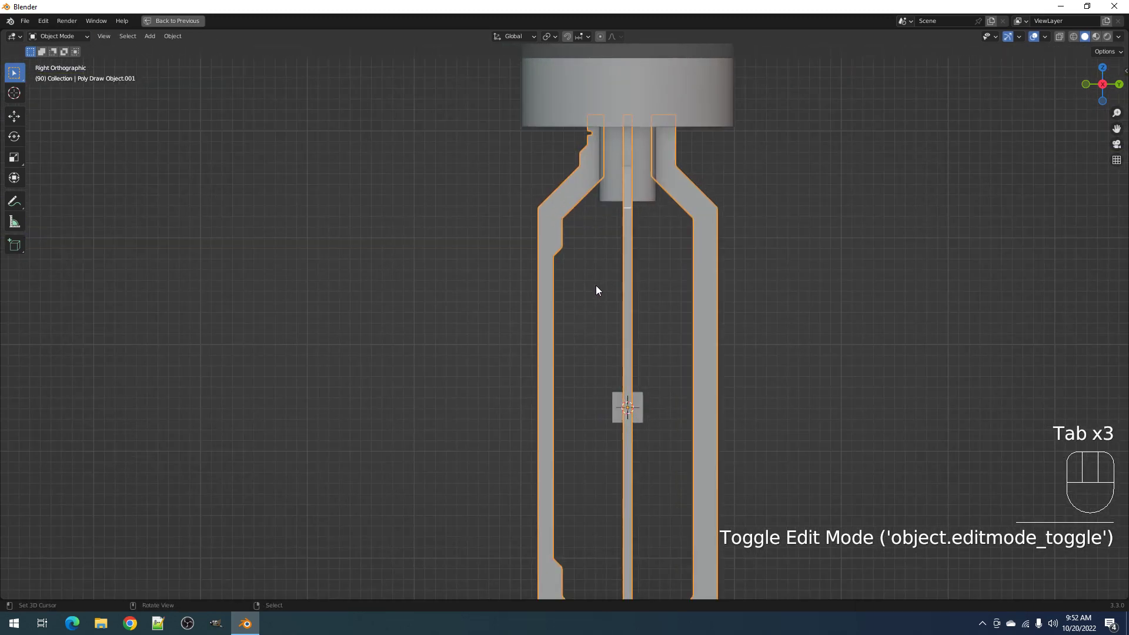
# Cut a tiny mirrored box notch into the original strip's inner edge just below the 45° step and delete the cut faces
pyautogui.press('Tab')
pyautogui.hotkey('alt', 'a')
pyautogui.hotkey('ctrl', 'shift', 'x')
pyautogui.click(573, 265)
pyautogui.click(545, 269)
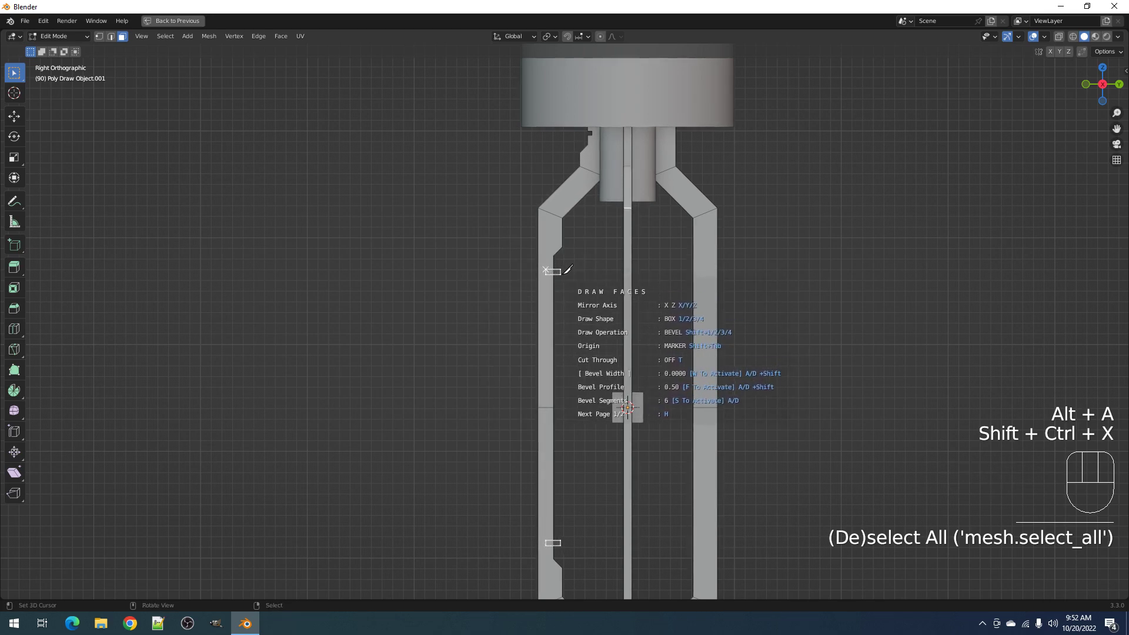
pyautogui.click(562, 275)
pyautogui.press('x')
pyautogui.press('f')
pyautogui.press('Tab')
# Select the whole original strip and repeat it with Fast Circle Array, count 4, about the object's origin on the Z axis
pyautogui.scroll(-1, 587, 261)
pyautogui.moveTo(589, 265); pyautogui.dragTo(612, 266, button='middle')
pyautogui.press('Tab')
pyautogui.hotkey('alt', 'a')
pyautogui.press('l')
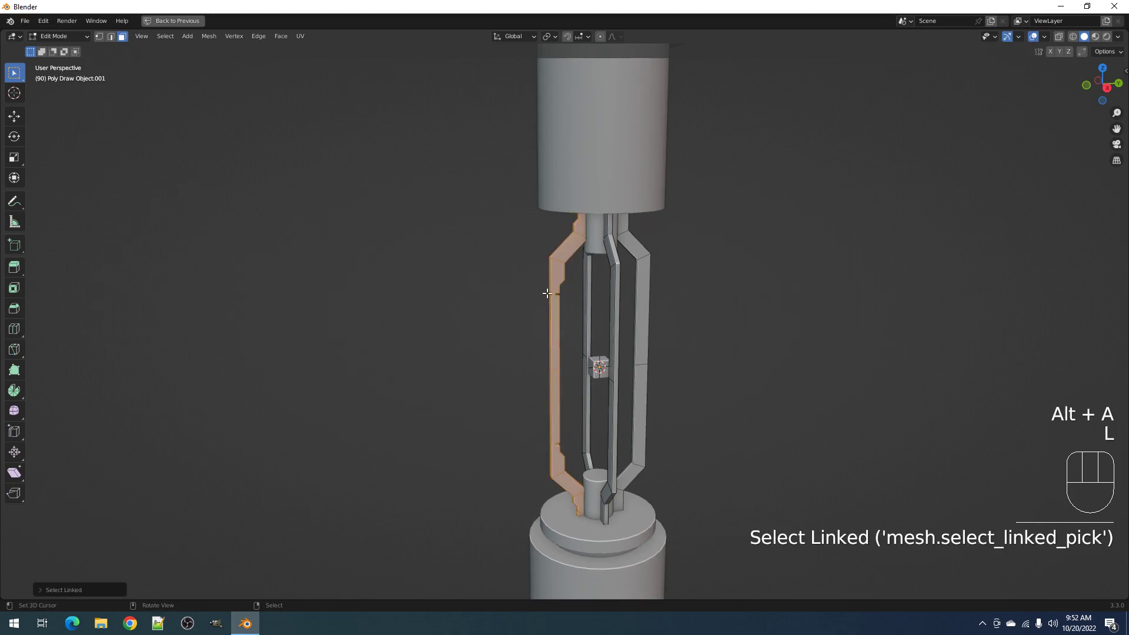
pyautogui.press('Tab')
pyautogui.hotkey('ctrl', 'shift', 'x')
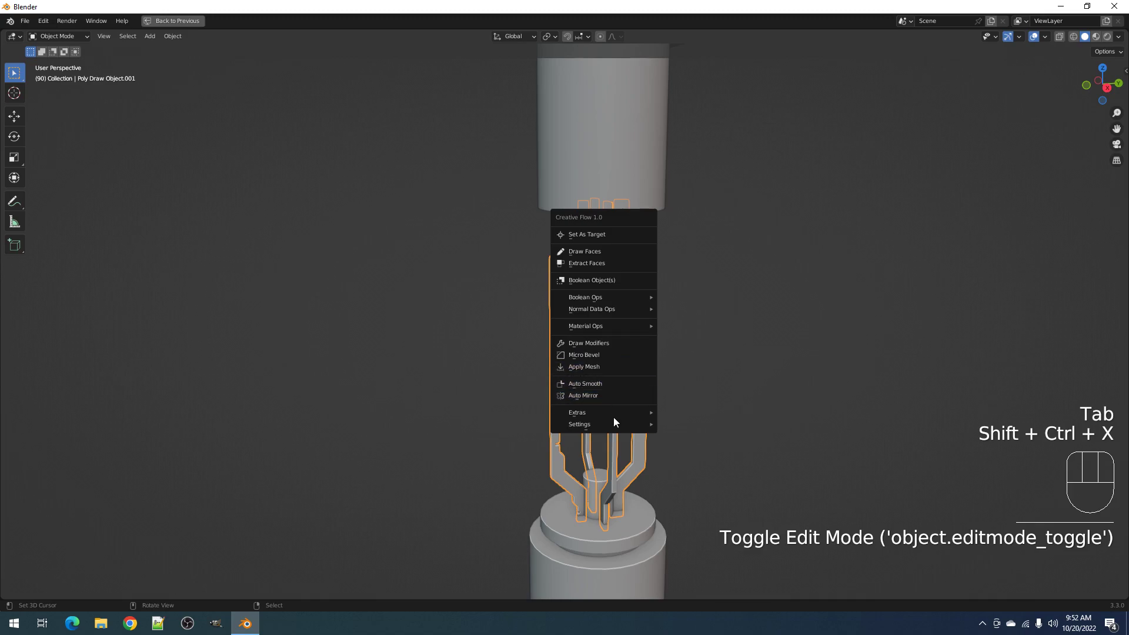
pyautogui.moveTo(613, 415)
pyautogui.click(678, 415)
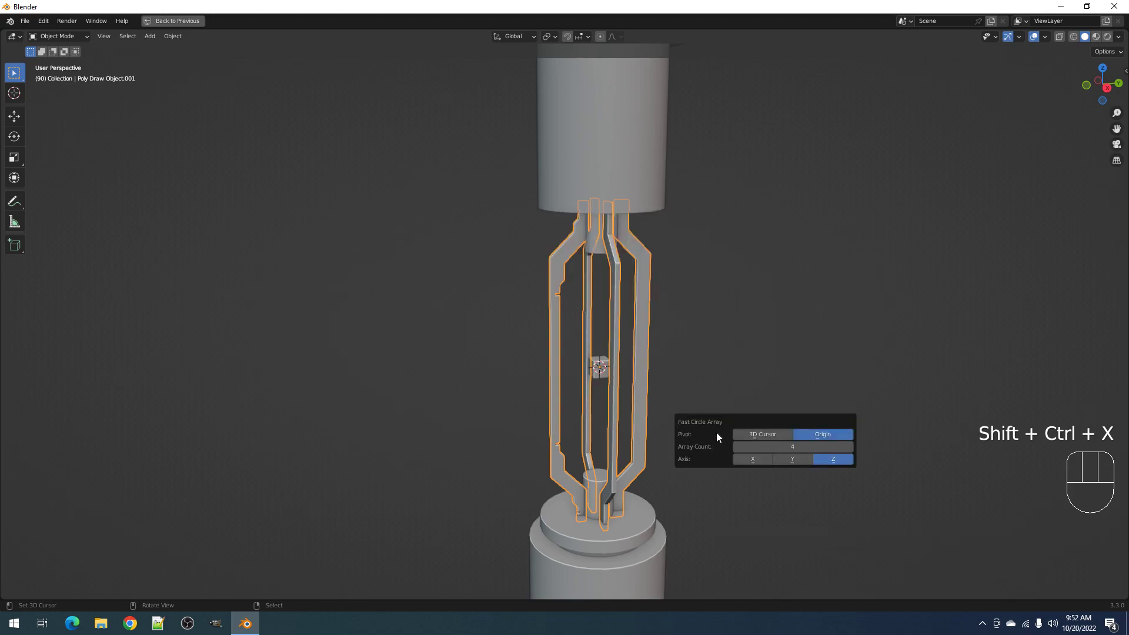
pyautogui.click(835, 434)
pyautogui.hotkey('alt', 'a')
# Try a narrow bevel on the edge across the original strip's upper bend and delete the resulting thin face
pyautogui.keyDown('alt'); pyautogui.moveTo(666, 400); pyautogui.dragTo(660, 342, button='middle'); pyautogui.keyUp('alt')
pyautogui.scroll(-4, 662, 343)
pyautogui.scroll(4, 664, 342)
pyautogui.keyDown('shift'); pyautogui.moveTo(616, 272); pyautogui.dragTo(594, 341, button='middle'); pyautogui.keyUp('shift')
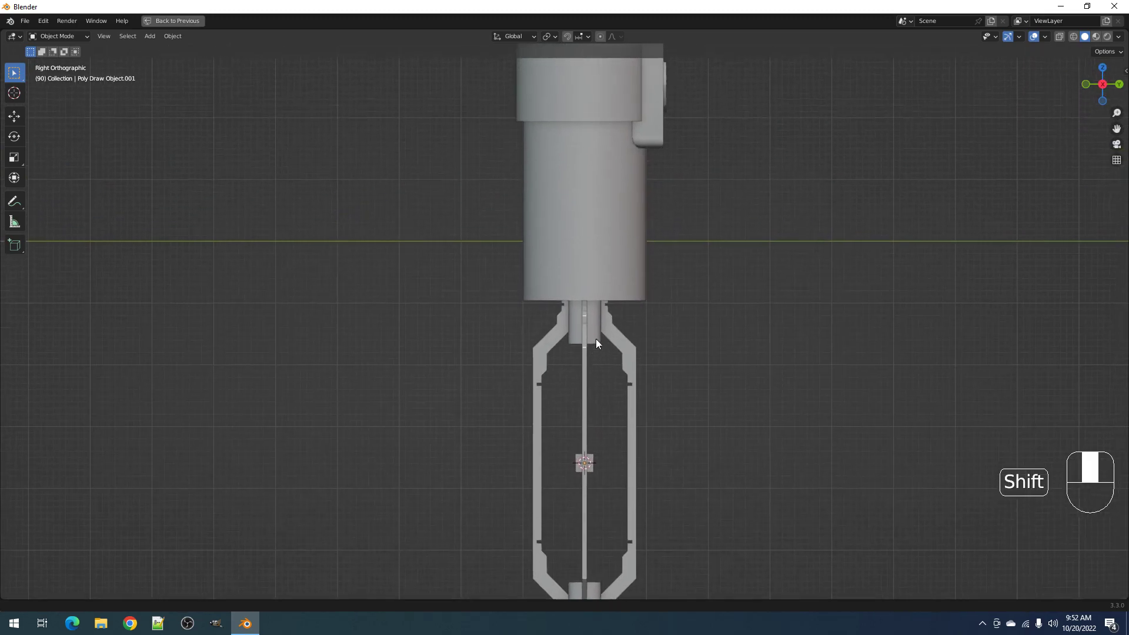
pyautogui.scroll(3, 576, 329)
pyautogui.press('Tab')
pyautogui.scroll(3, 567, 331)
pyautogui.press('2')
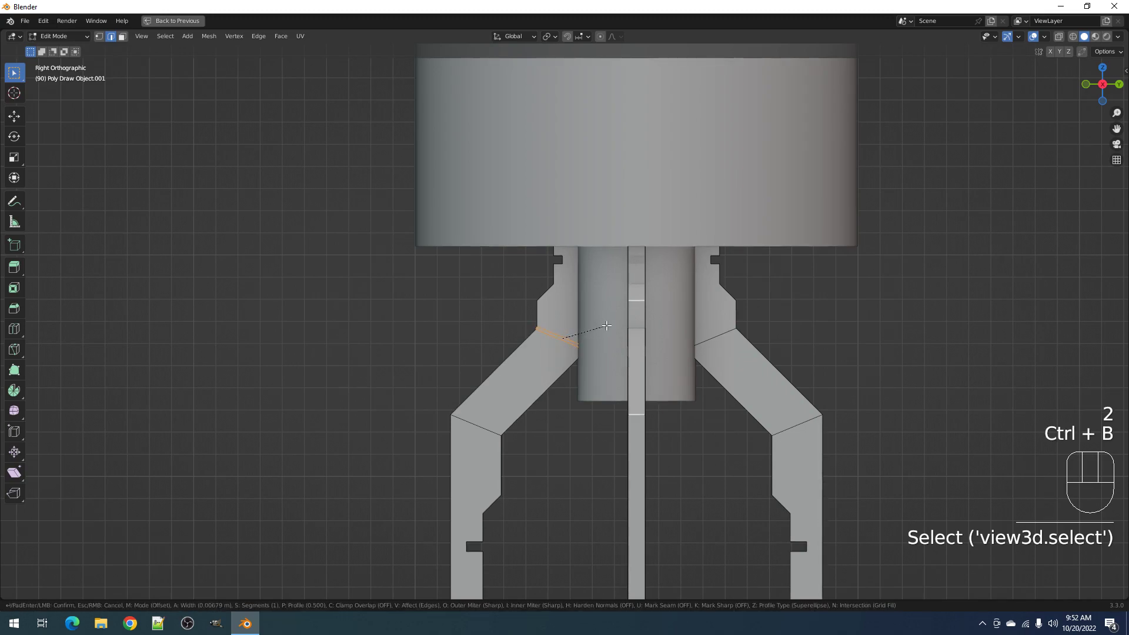
pyautogui.click(608, 324)
pyautogui.press('x')
pyautogui.click(608, 322)
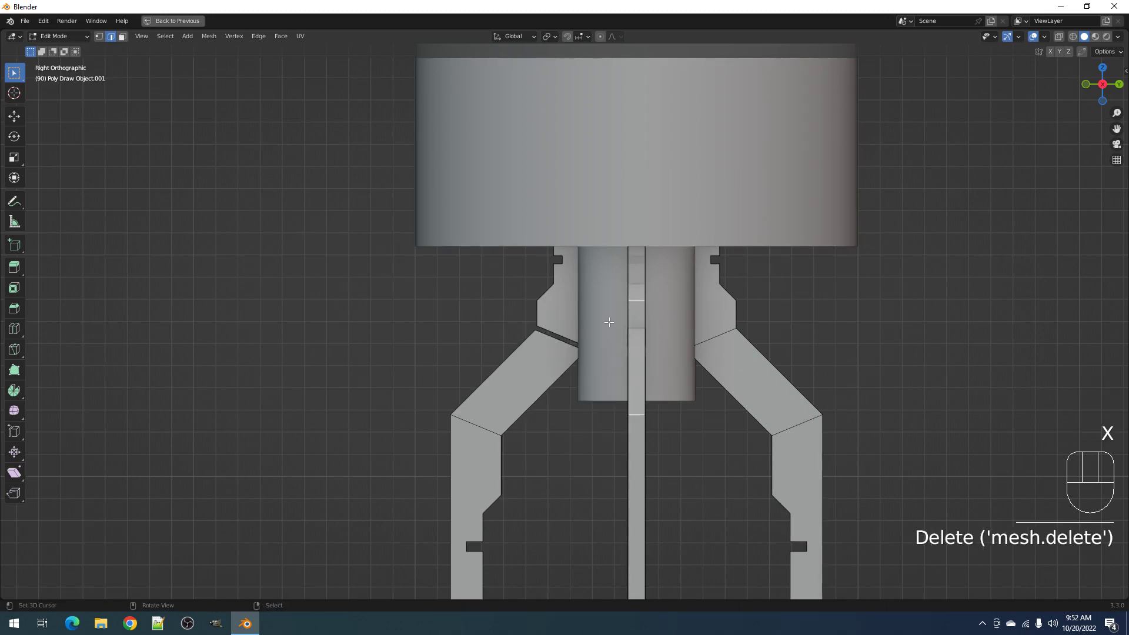
pyautogui.press('Tab')
pyautogui.scroll(-4, 611, 308)
pyautogui.scroll(-3, 611, 308)
pyautogui.hotkey('alt', 'a')
pyautogui.scroll(-3, 612, 296)
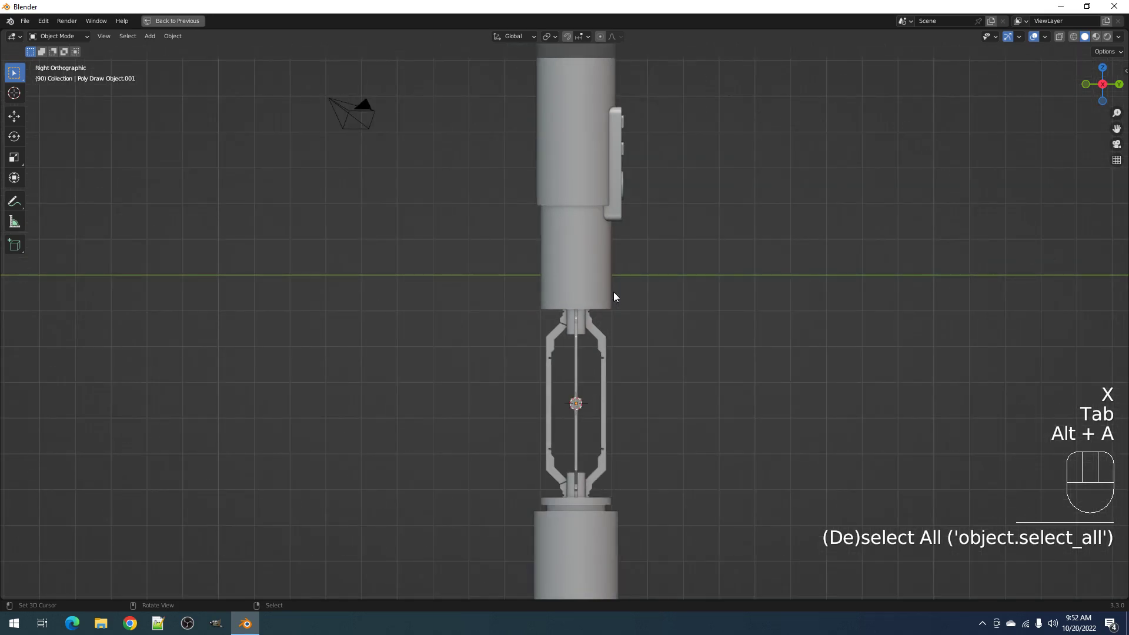
pyautogui.keyDown('alt'); pyautogui.middleClick(575, 334); pyautogui.keyUp('alt')
pyautogui.scroll(8, 576, 329)
# Undo the bevel and face deletion at the original strip's upper bend and return to Object Mode
pyautogui.press('Tab')
pyautogui.hotkey('ctrl', 'z')
pyautogui.hotkey('ctrl', 'z')
pyautogui.hotkey('ctrl', 'z')
pyautogui.hotkey('ctrl', 'z')
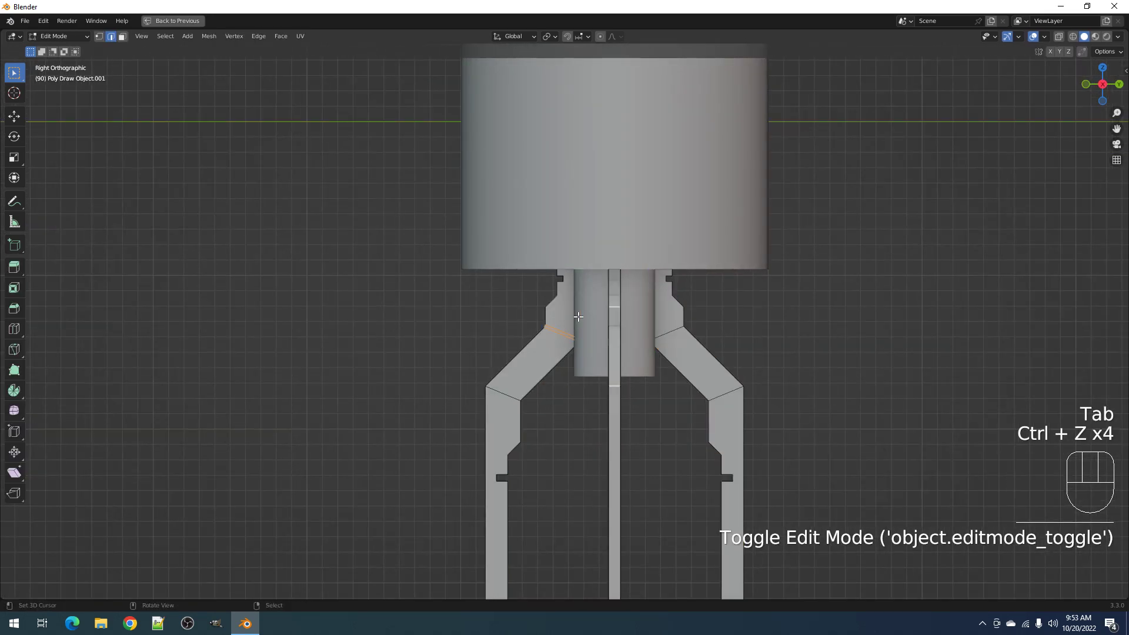
pyautogui.hotkey('alt', 'a')
pyautogui.press('Tab')
pyautogui.scroll(-6, 579, 316)
pyautogui.hotkey('alt', 'a')
pyautogui.scroll(4, 580, 317)
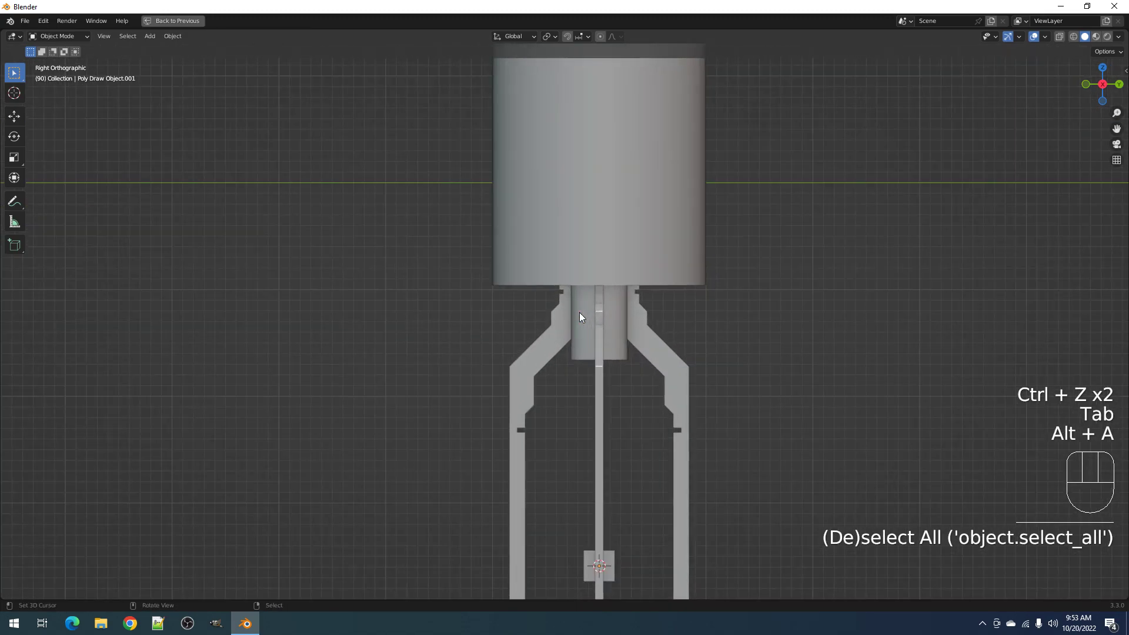
pyautogui.scroll(-10, 580, 314)
pyautogui.scroll(10, 580, 313)
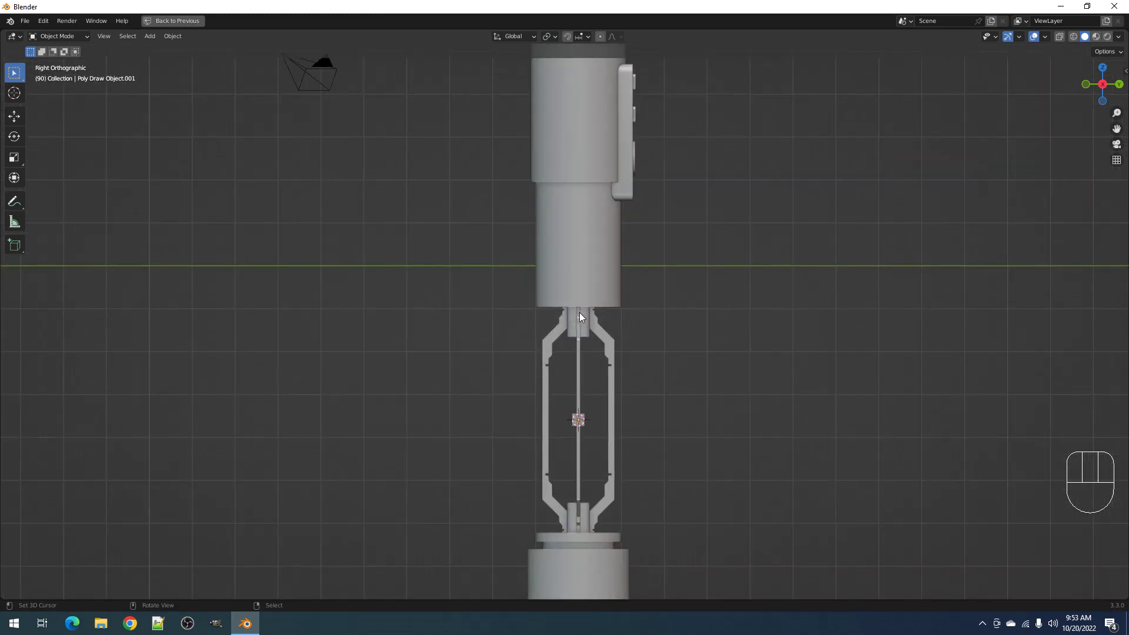
# Try to shave a thin polygonal sliver with 45° snapping off the outer edge of the original strip's upper bend
pyautogui.scroll(4, 580, 312)
pyautogui.press('Tab')
pyautogui.hotkey('alt', 'a')
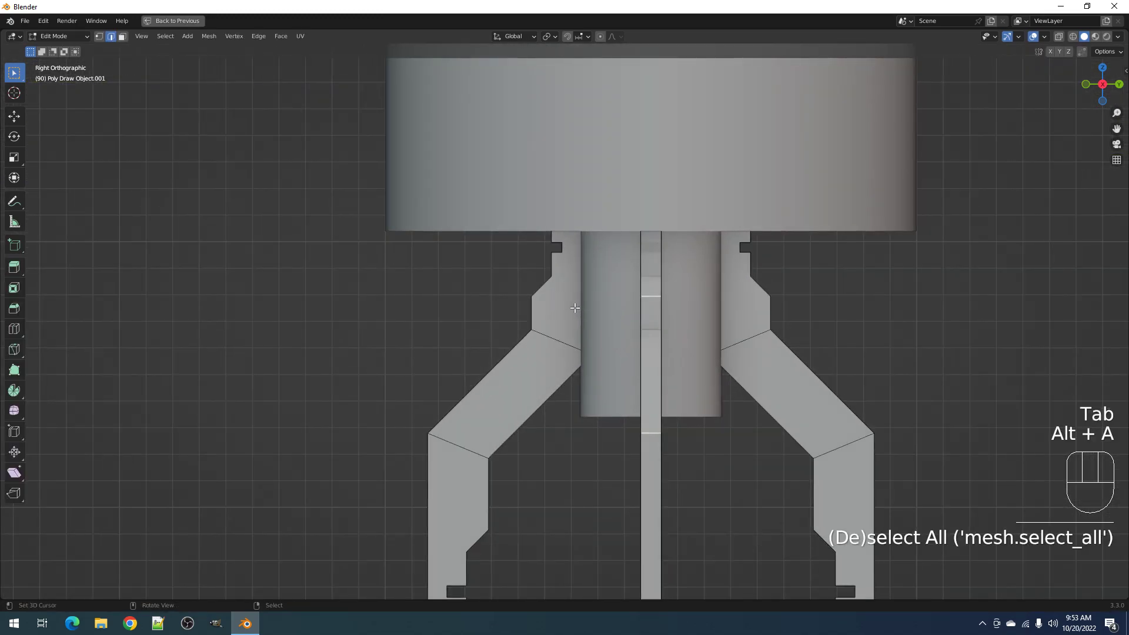
pyautogui.hotkey('ctrl', 'shift', 'x')
pyautogui.moveTo(573, 306)
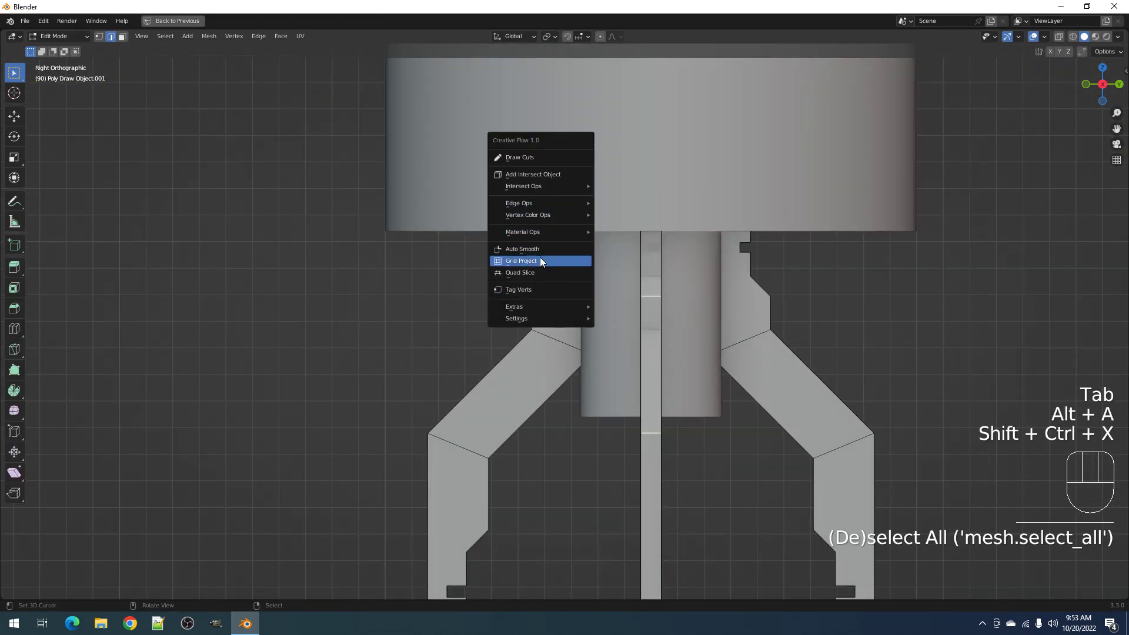
pyautogui.click(541, 174)
pyautogui.press('shift')
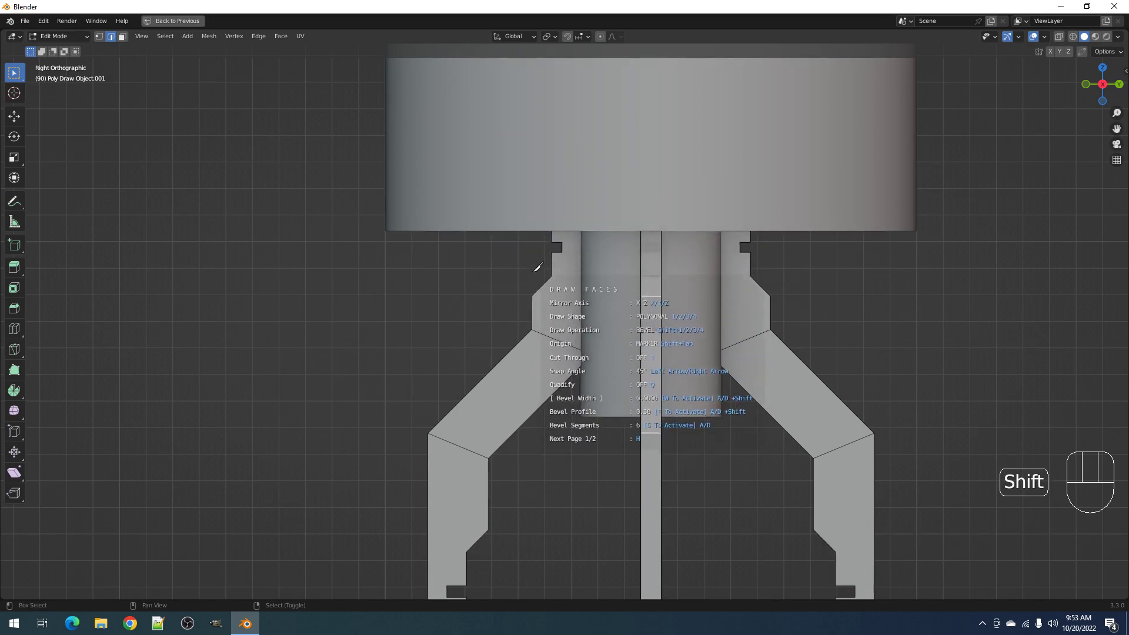
pyautogui.click(535, 269)
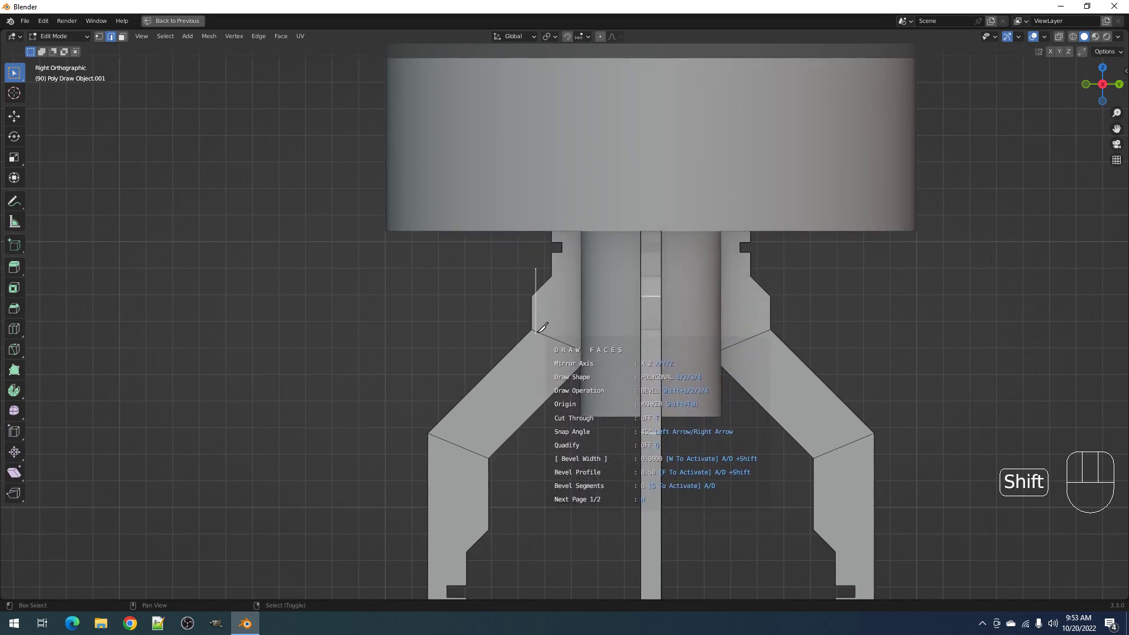
pyautogui.click(536, 331)
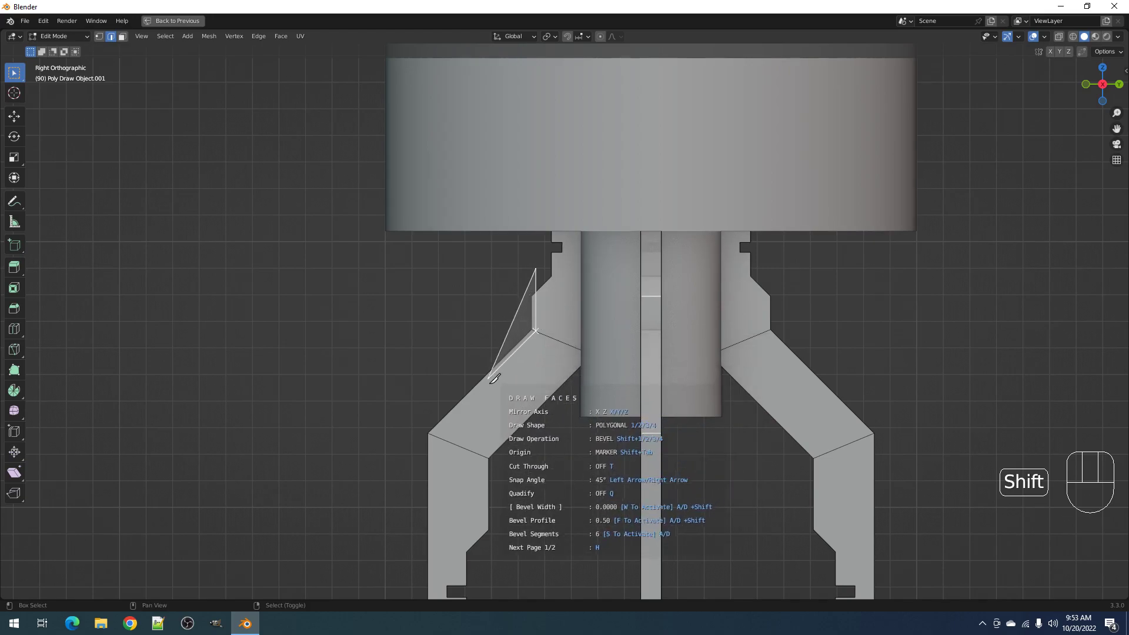
pyautogui.click(470, 397)
pyautogui.doubleClick(403, 399)
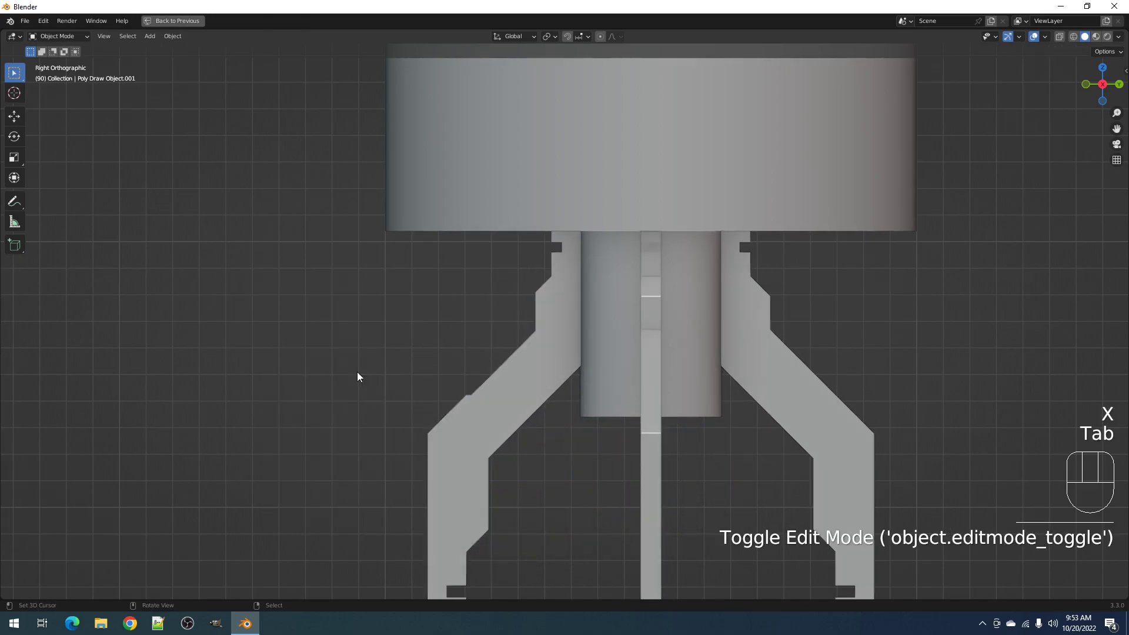
pyautogui.press('Tab')
pyautogui.scroll(-10, 640, 302)
pyautogui.scroll(6, 639, 302)
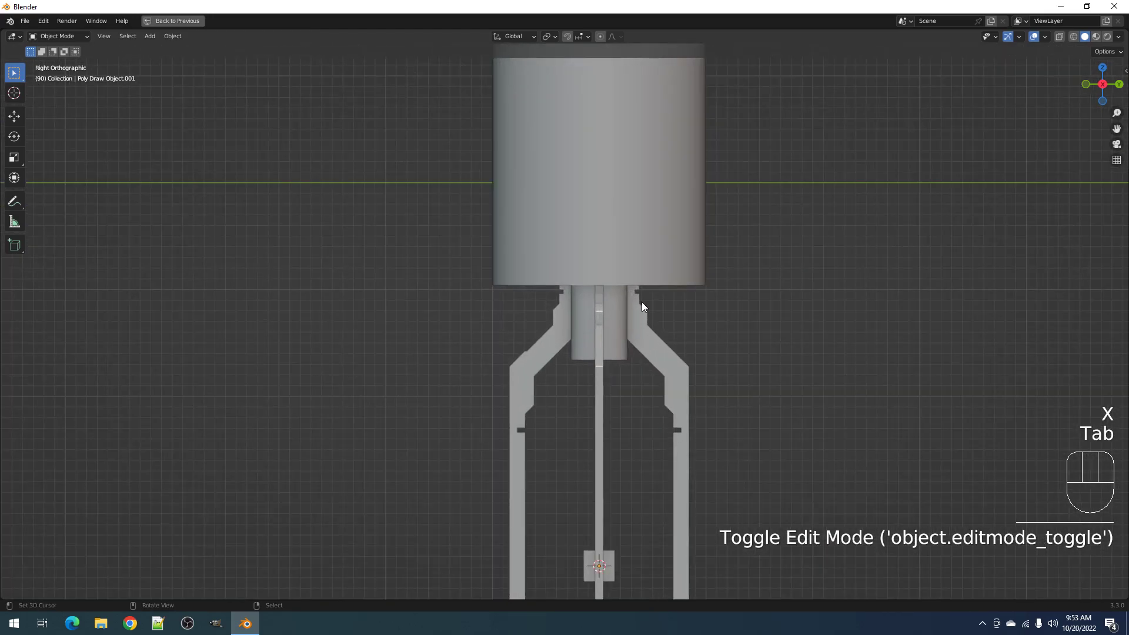
pyautogui.hotkey('ctrl', 'z')
pyautogui.hotkey('ctrl', 'z')
pyautogui.hotkey('ctrl', 'z')
# Cut a deeper 45° polygonal piece from the outer edge of the original strip's neck and slope and delete its faces
pyautogui.scroll(4, 641, 302)
pyautogui.hotkey('ctrl', 'shift', 'x')
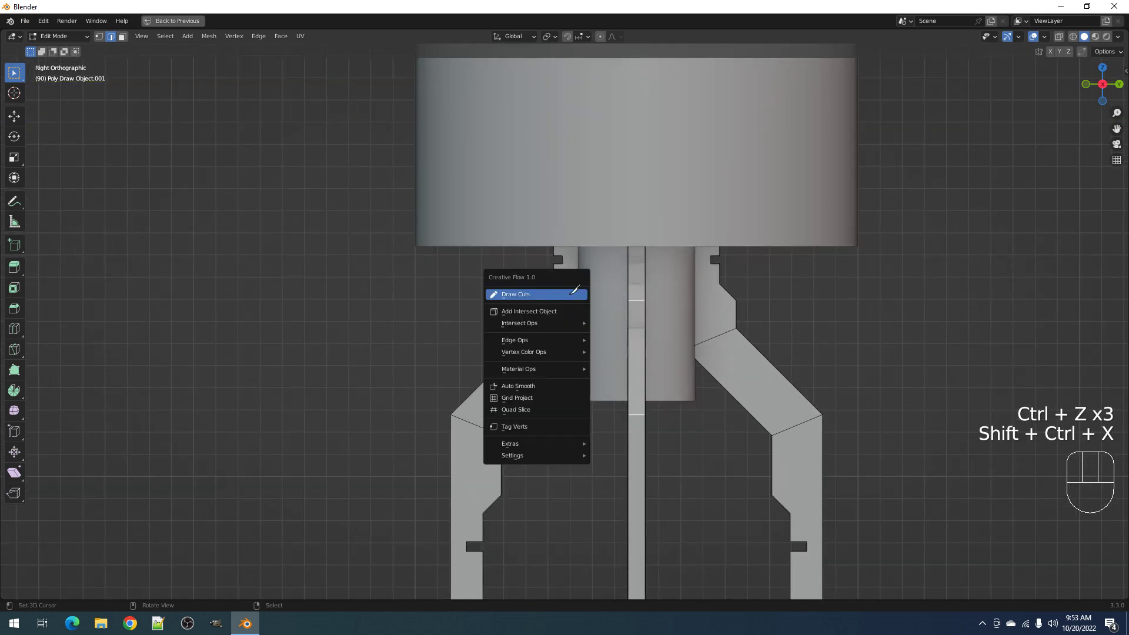
pyautogui.click(569, 295)
pyautogui.click(545, 264)
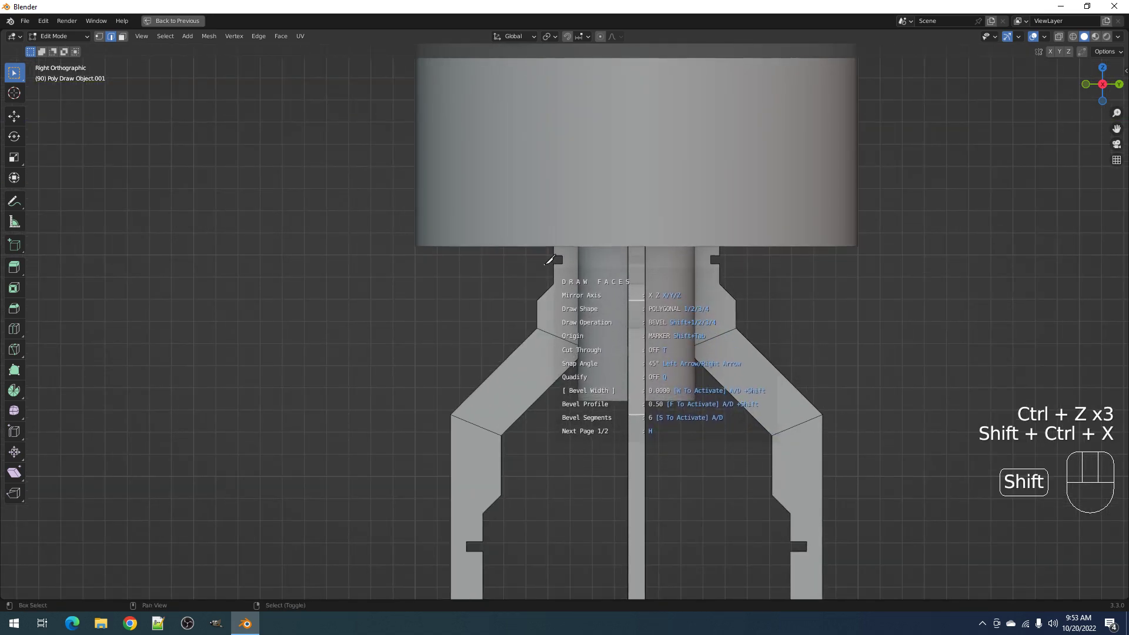
pyautogui.keyDown('shift'); pyautogui.click(544, 332); pyautogui.keyUp('shift')
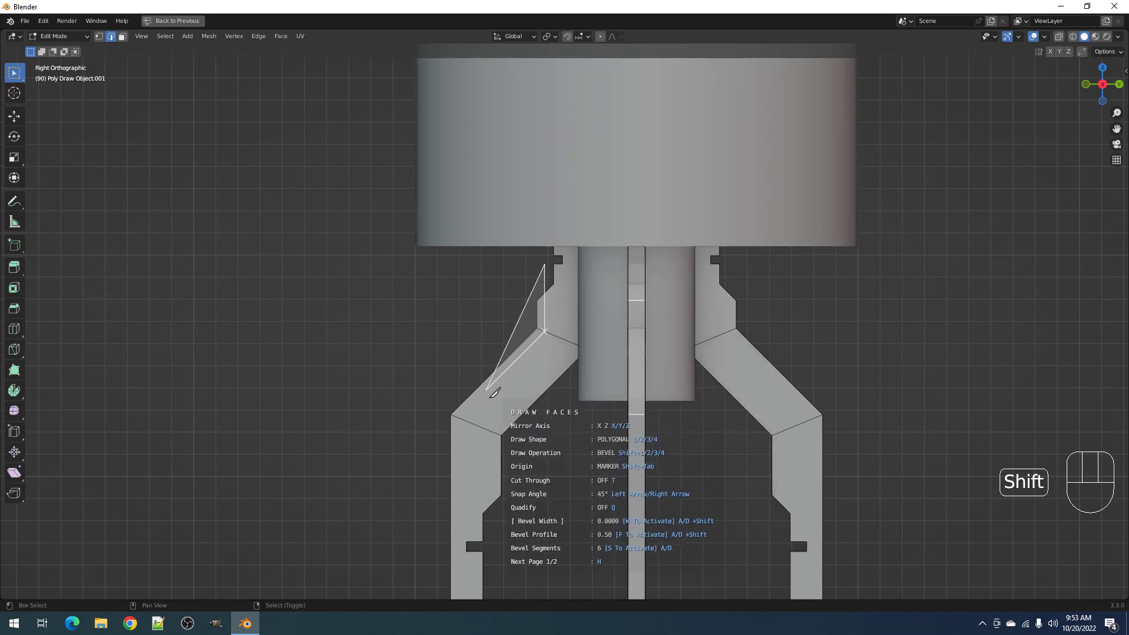
pyautogui.keyDown('shift'); pyautogui.click(473, 403); pyautogui.keyUp('shift')
pyautogui.keyDown('shift'); pyautogui.doubleClick(388, 402); pyautogui.keyUp('shift')
pyautogui.press('x')
pyautogui.click(388, 402)
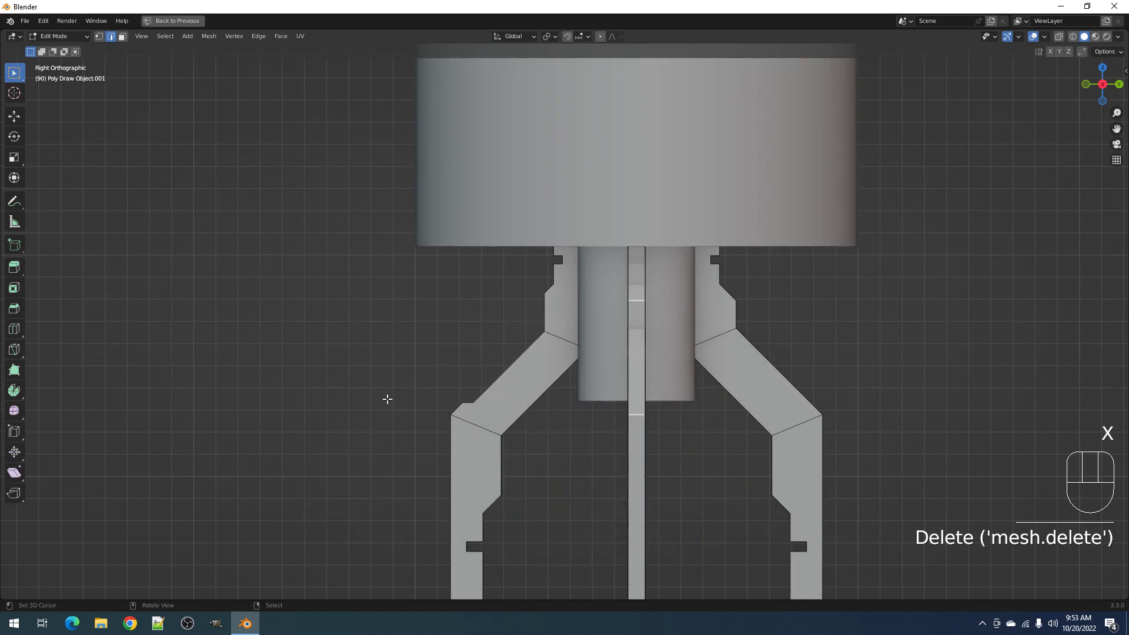
pyautogui.press('Tab')
pyautogui.scroll(-6, 627, 340)
pyautogui.scroll(1, 623, 333)
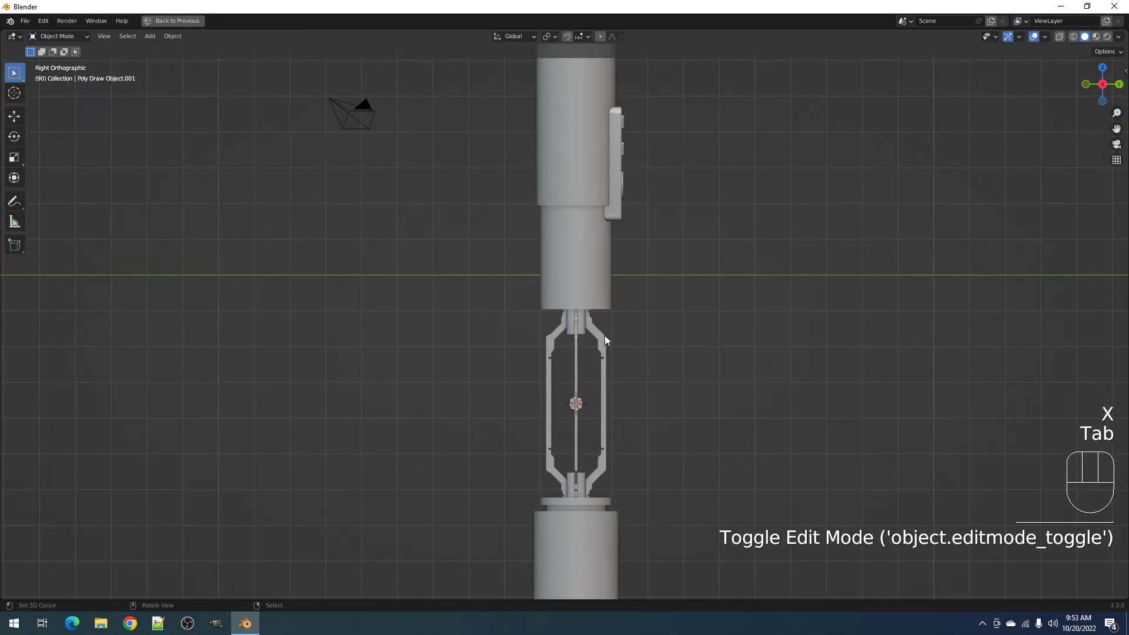
pyautogui.scroll(3, 569, 340)
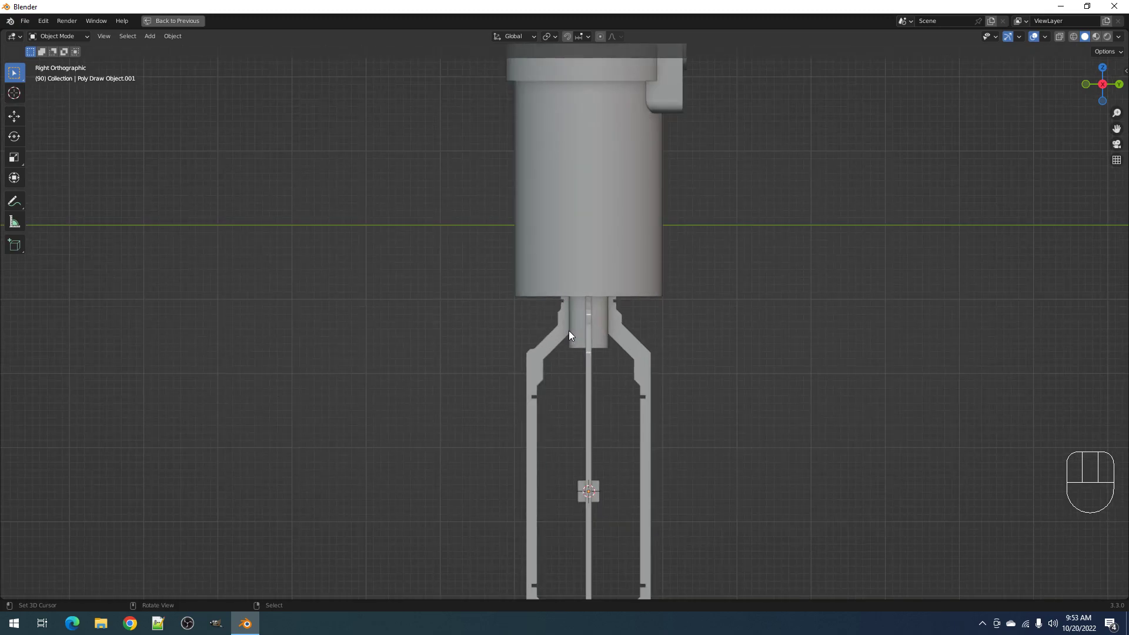
# Select the whole original strip and apply Fast Circle Array again to copy the new outer cut to the other strips
pyautogui.press('Tab')
pyautogui.hotkey('alt', 'a')
pyautogui.press('l')
pyautogui.press('Tab')
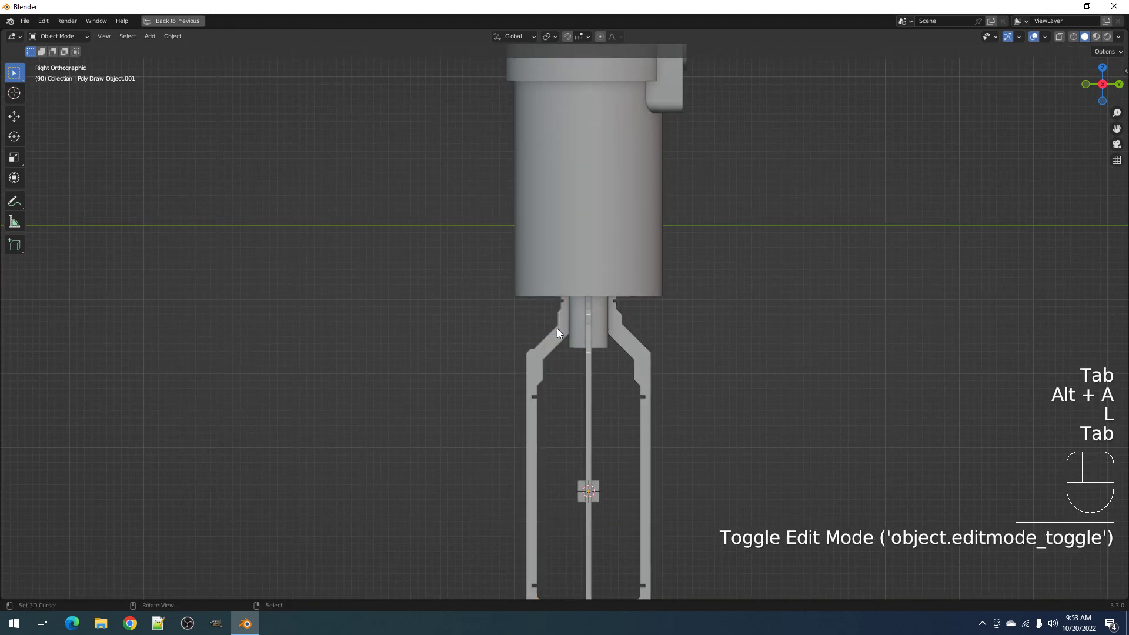
pyautogui.hotkey('ctrl', 'shift', 'x')
pyautogui.moveTo(535, 499)
pyautogui.click(609, 499)
pyautogui.hotkey('alt', 'a')
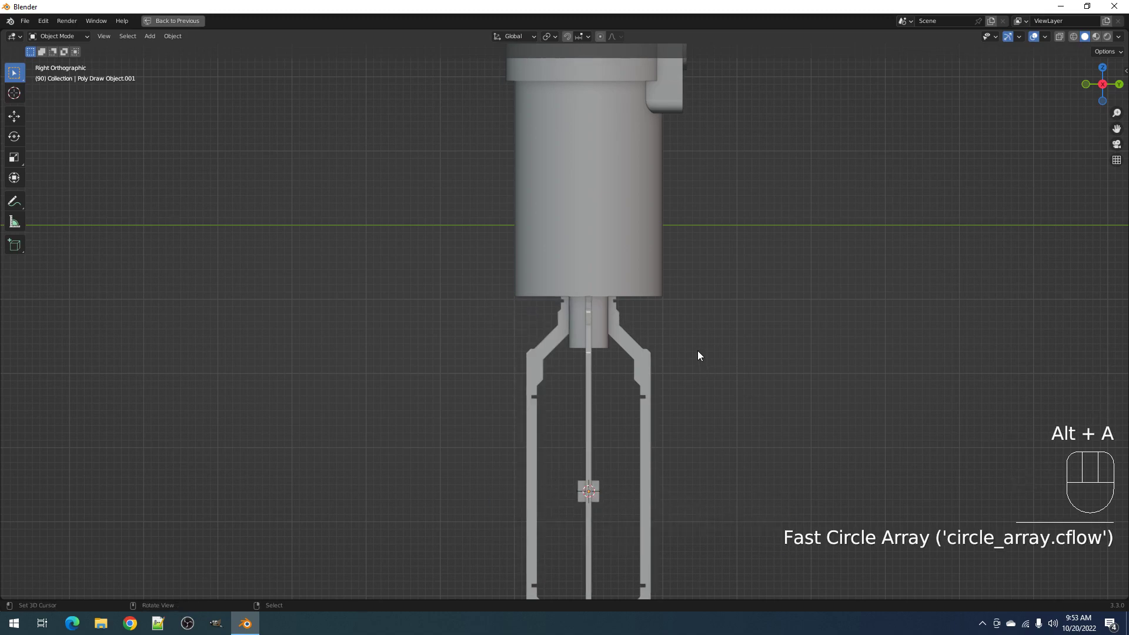
pyautogui.press('Tab')
pyautogui.press('Tab')
pyautogui.hotkey('alt', 'a')
# Draw a long box face on the strip's sloped section with Draw Faces, bevel width 0.0200 and 1 bevel segment
pyautogui.moveTo(611, 361); pyautogui.dragTo(587, 329, button='middle')
pyautogui.click(599, 371)
pyautogui.scroll(4, 589, 330)
pyautogui.hotkey('ctrl', 'shift', 'x')
pyautogui.keyDown('shift'); pyautogui.moveTo(588, 407); pyautogui.dragTo(596, 365, button='middle'); pyautogui.keyUp('shift')
pyautogui.scroll(2, 596, 364)
pyautogui.press('Tab')
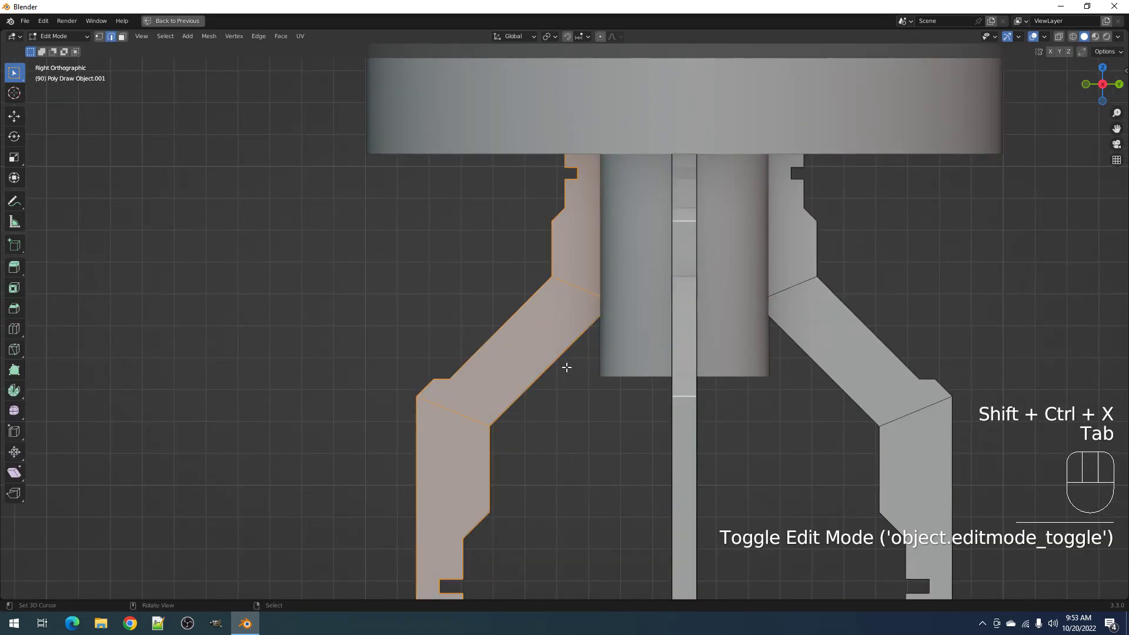
pyautogui.press('Tab')
pyautogui.hotkey('ctrl', 'shift', 'x')
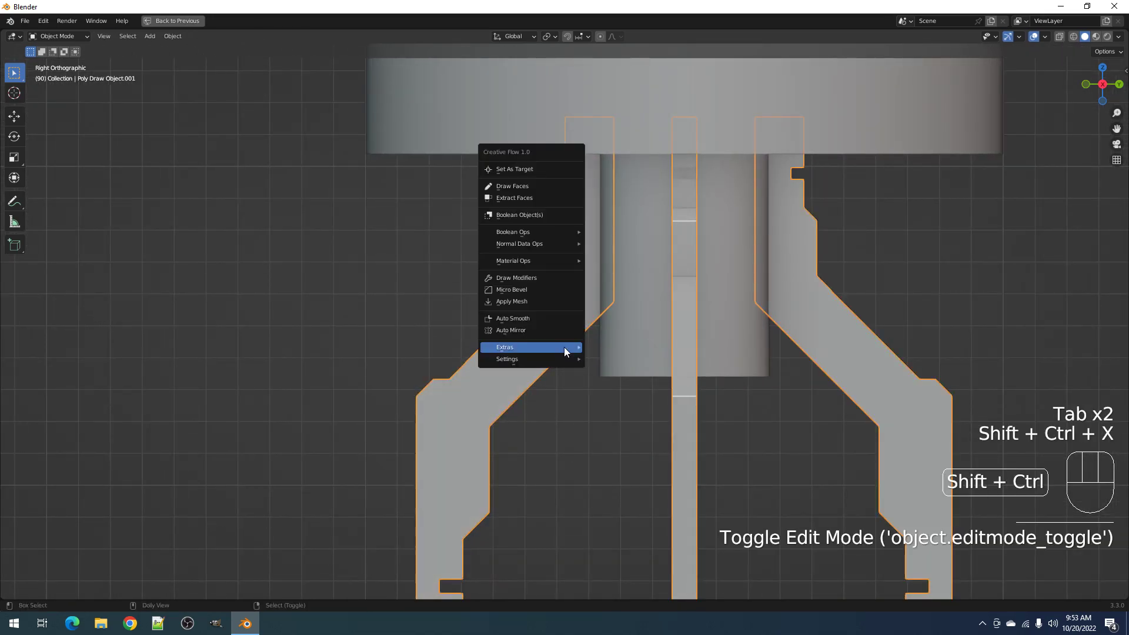
pyautogui.click(540, 185)
pyautogui.moveTo(523, 329); pyautogui.dragTo(562, 308, button='middle')
pyautogui.click(550, 257)
pyautogui.press('2')
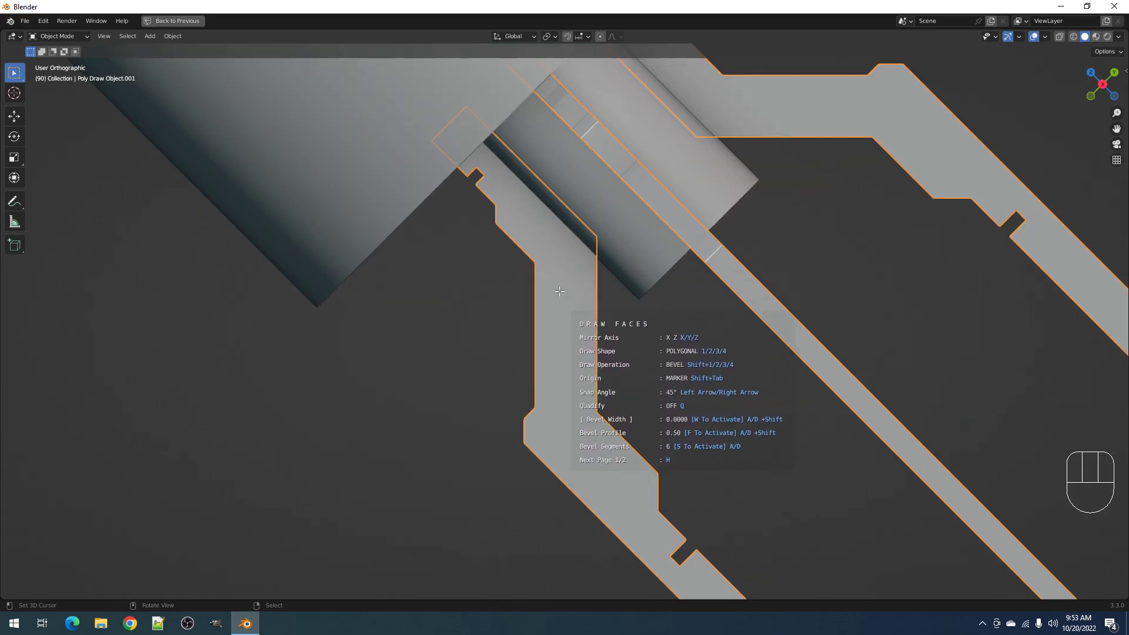
pyautogui.click(549, 262)
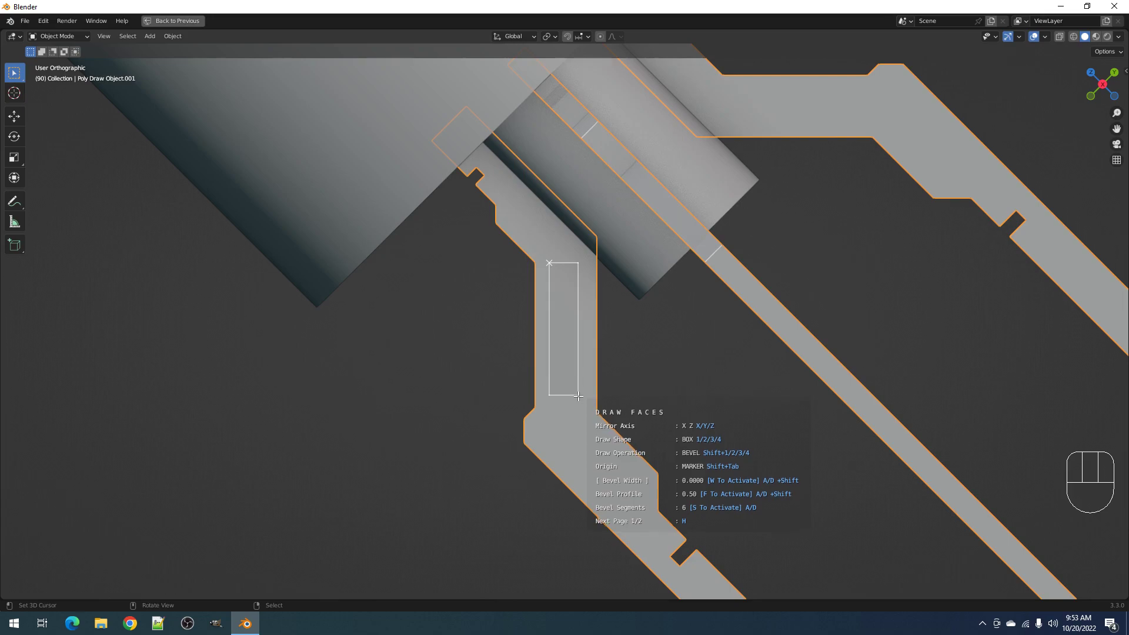
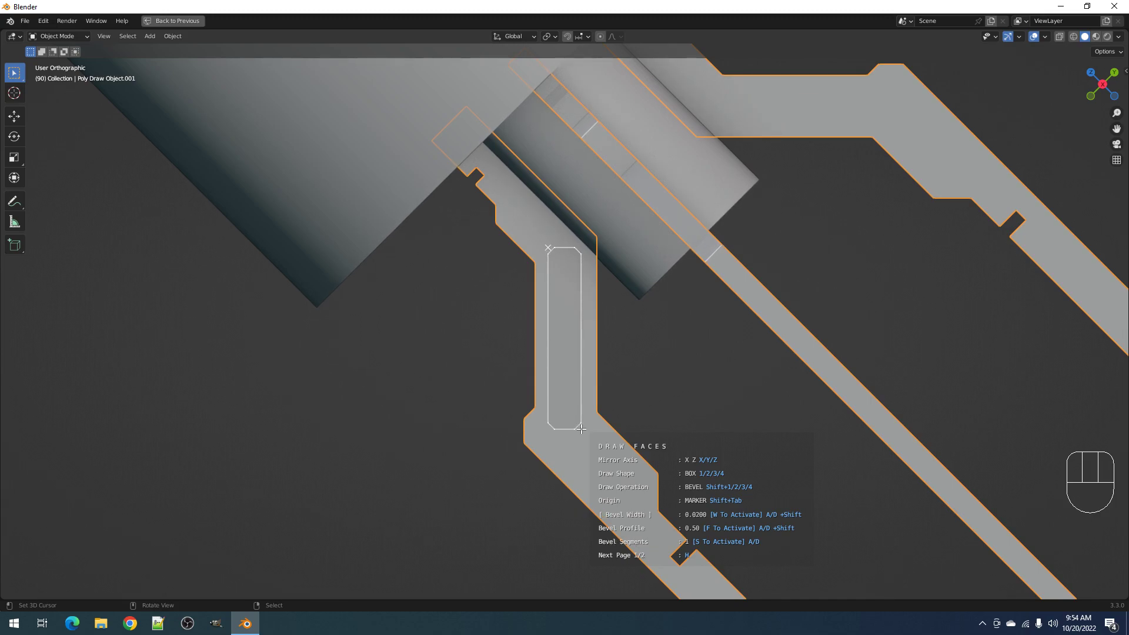
pyautogui.click(580, 428)
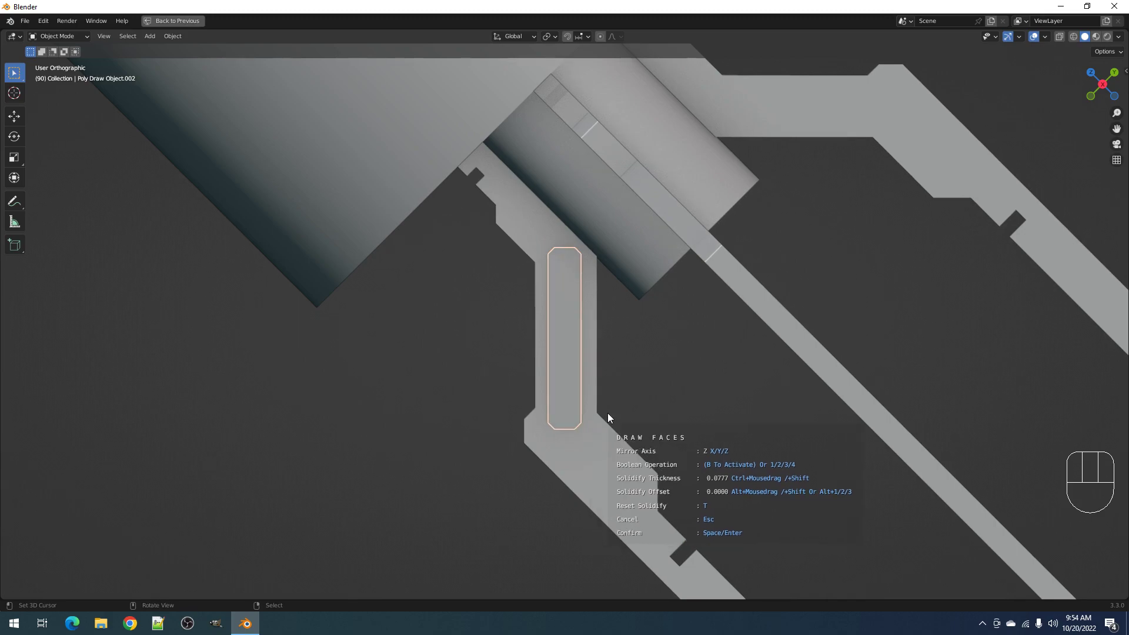
# Try thickening the drawn beveled box on the strip's slope and delete the resulting object
pyautogui.moveTo(598, 352)
pyautogui.mouseDown(button='middle')
pyautogui.moveTo(650, 274)
pyautogui.moveTo(751, 297)
pyautogui.moveTo(776, 291)
pyautogui.moveTo(644, 361)
pyautogui.moveTo(624, 292)
pyautogui.moveTo(643, 298)
pyautogui.moveTo(581, 318)
pyautogui.moveTo(586, 302)
pyautogui.moveTo(555, 369)
pyautogui.mouseUp(button='middle')
pyautogui.press('ctrl')
pyautogui.click(797, 288)
pyautogui.press('KP_1')
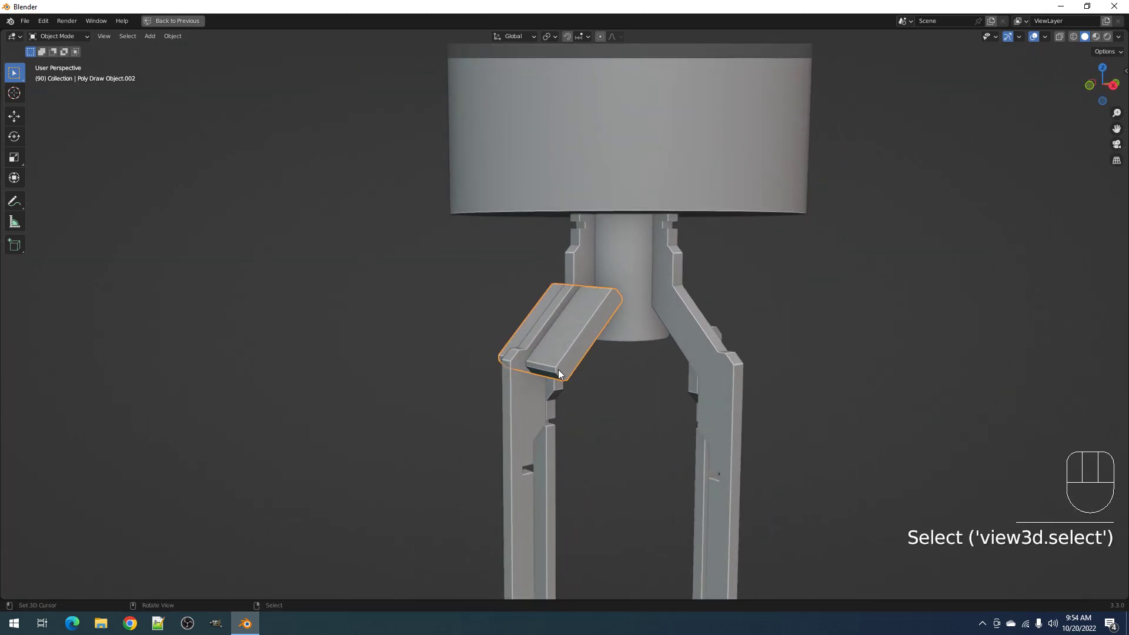
pyautogui.press('x')
# Draw a long box face with 0.0200 bevel width and 1 segment on the original strip's slope and delete it to form a slot
pyautogui.click(572, 341)
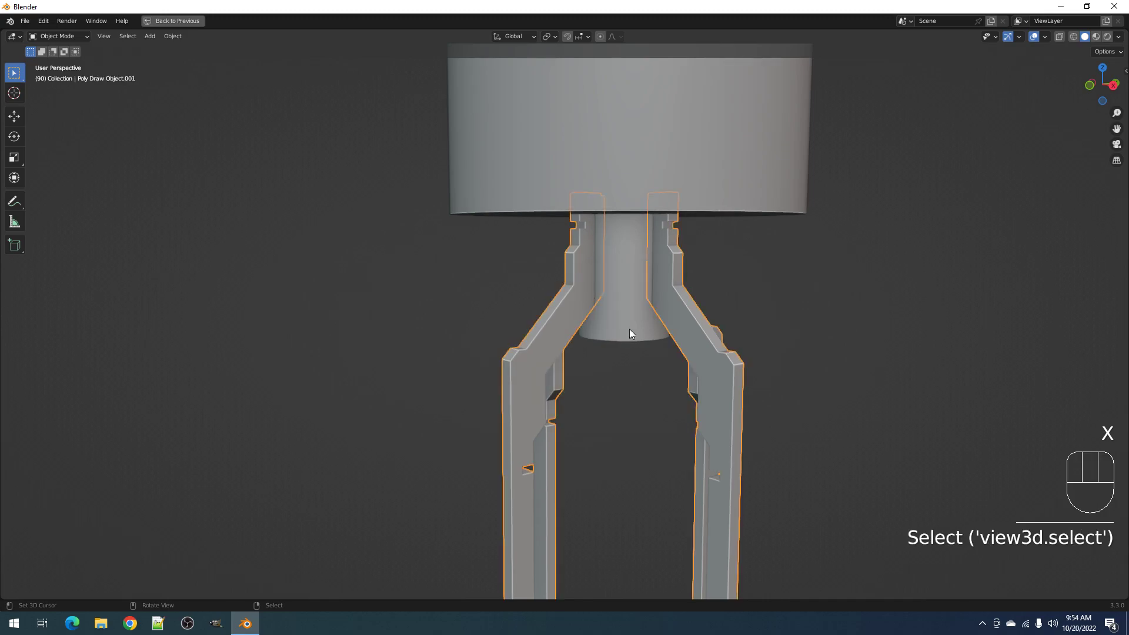
pyautogui.press('Tab')
pyautogui.hotkey('shift', 'ctrl', 'x')
pyautogui.click(605, 318)
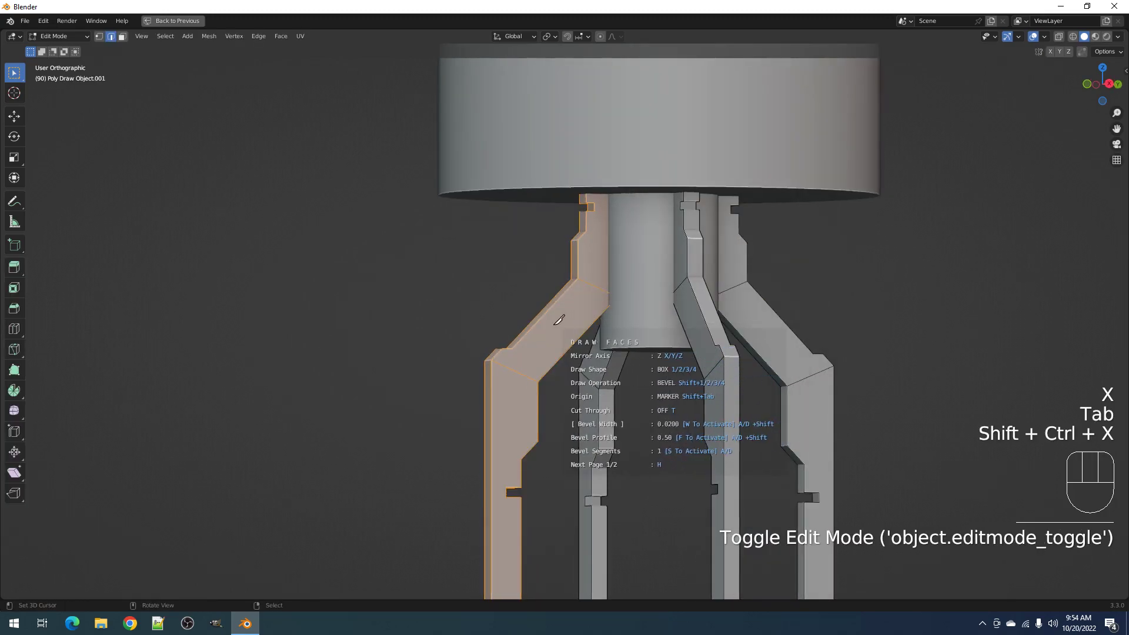
pyautogui.click(558, 320)
pyautogui.scroll(2, 589, 312)
pyautogui.moveTo(569, 254); pyautogui.dragTo(594, 411)
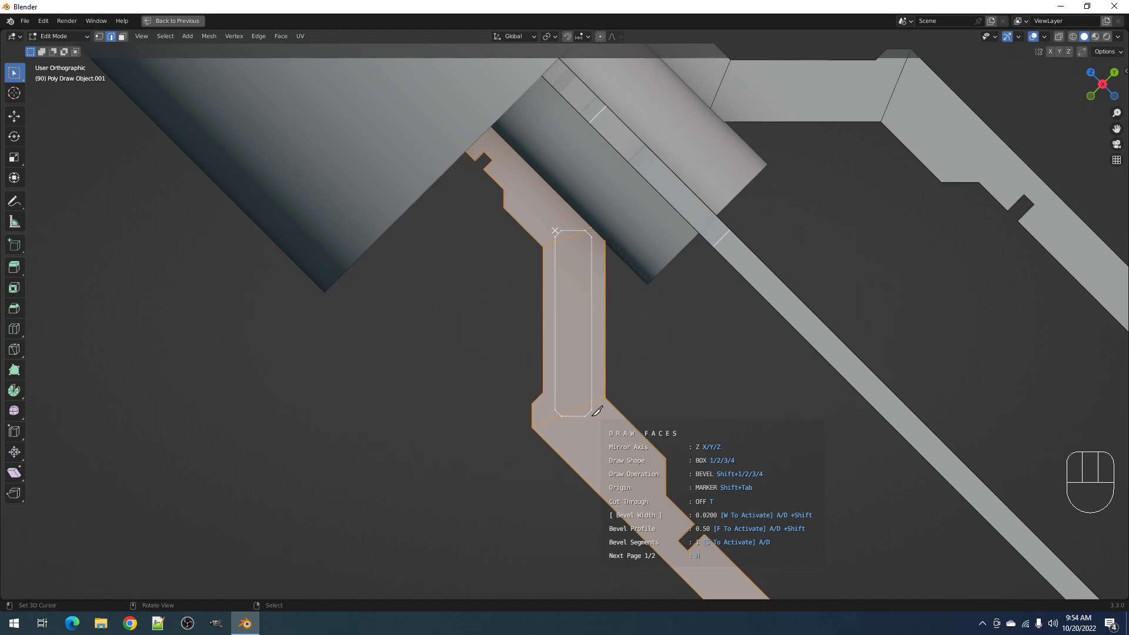
pyautogui.moveTo(594, 410); pyautogui.dragTo(591, 415)
pyautogui.press('x')
pyautogui.press('Tab')
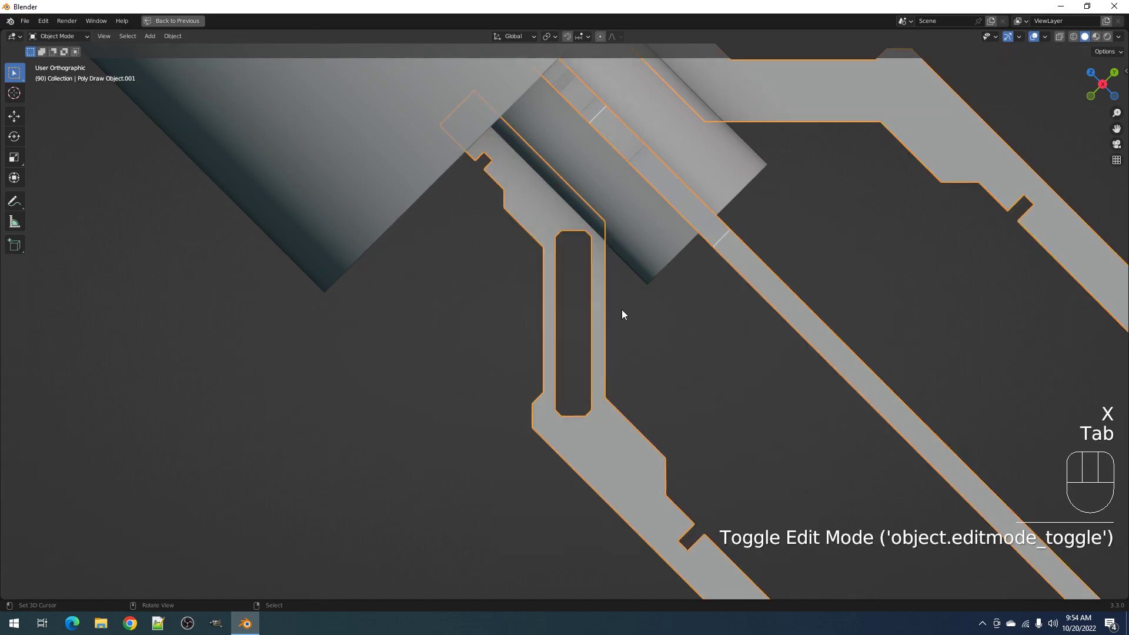
# Select the whole original strip and reapply Fast Circle Array with count 4 around the Z axis to copy the slot to the other strips
pyautogui.press('KP_1')
pyautogui.press('Tab')
pyautogui.moveTo(622, 309); pyautogui.dragTo(626, 348, button='middle')
pyautogui.press('Tab')
pyautogui.scroll(-4, 554, 347)
pyautogui.hotkey('alt', 'a')
pyautogui.keyDown('shift'); pyautogui.moveTo(698, 354); pyautogui.dragTo(649, 298, button='middle'); pyautogui.keyUp('shift')
pyautogui.scroll(3, 649, 298)
pyautogui.press('Tab')
pyautogui.hotkey('alt', 'a')
pyautogui.press('l')
pyautogui.press('Tab')
pyautogui.hotkey('shift', 'ctrl', 'x')
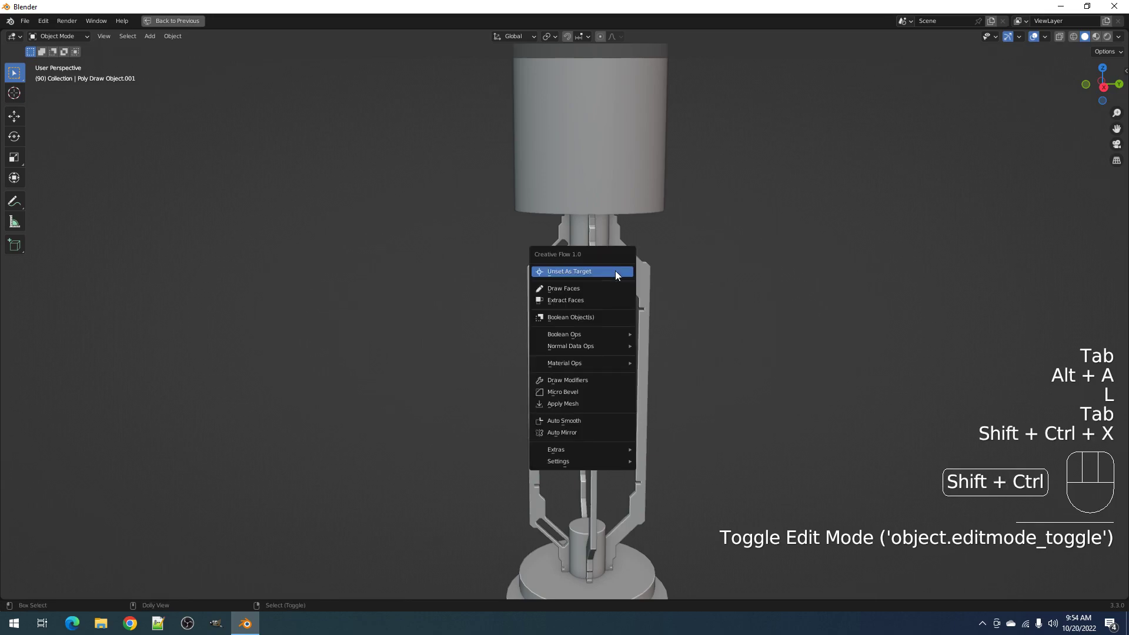
pyautogui.moveTo(616, 449)
pyautogui.click(676, 448)
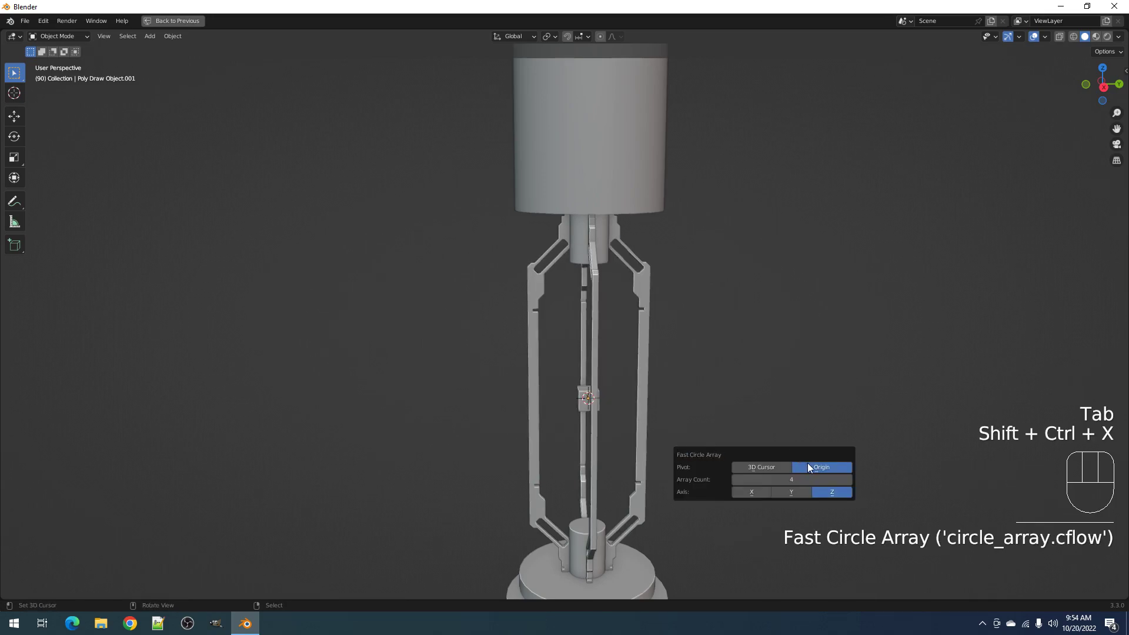
# Cut an edge loop around the upper cylinder's neck, bevel it into a band and push it outward about 0.15 m as a flange
pyautogui.hotkey('alt', 'a')
pyautogui.moveTo(737, 306); pyautogui.dragTo(632, 321, button='middle')
pyautogui.scroll(4, 628, 338)
pyautogui.scroll(1, 597, 270)
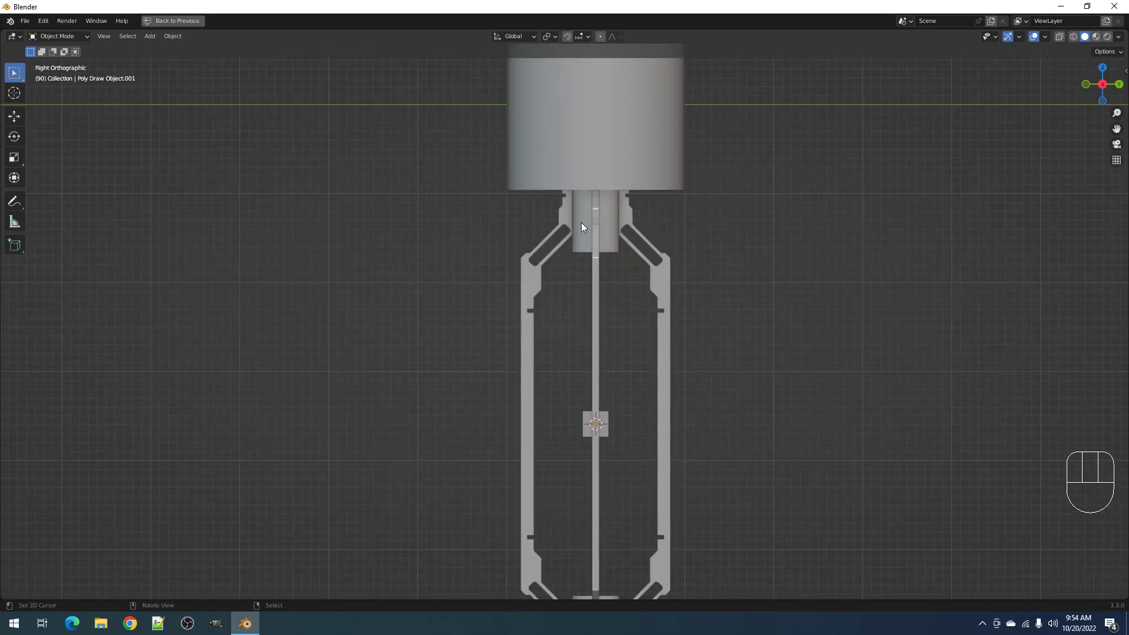
pyautogui.click(582, 223)
pyautogui.press('Tab')
pyautogui.hotkey('alt', 'a')
pyautogui.keyDown('shift'); pyautogui.moveTo(598, 220); pyautogui.dragTo(583, 278, button='middle'); pyautogui.keyUp('shift')
pyautogui.scroll(3, 583, 278)
pyautogui.hotkey('ctrl', 'r')
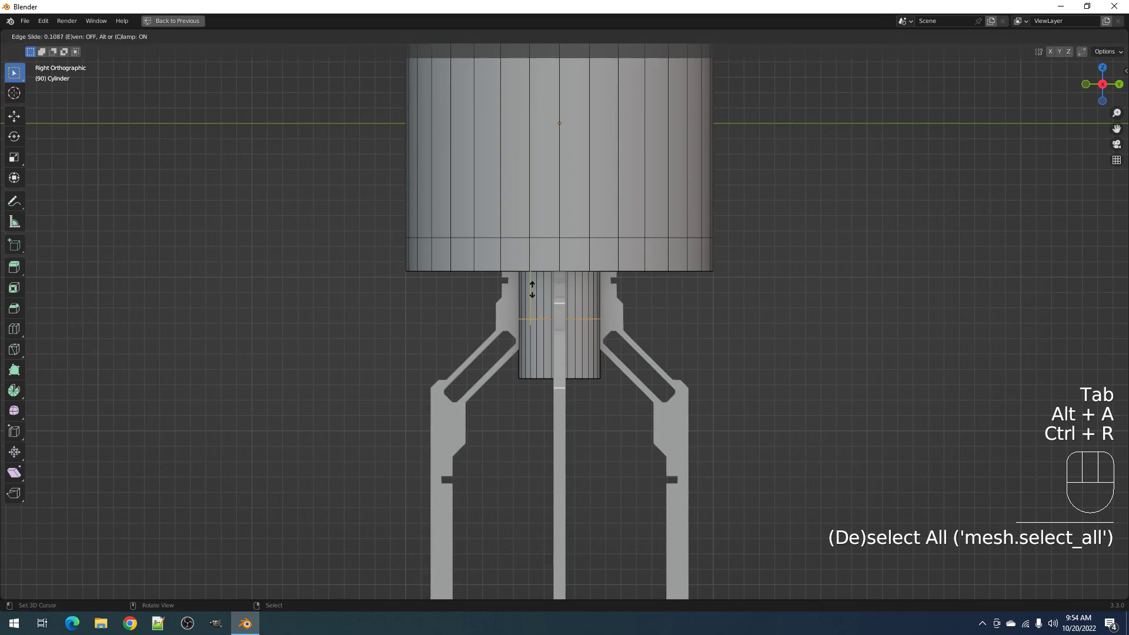
pyautogui.click(532, 281)
pyautogui.hotkey('ctrl', 'b')
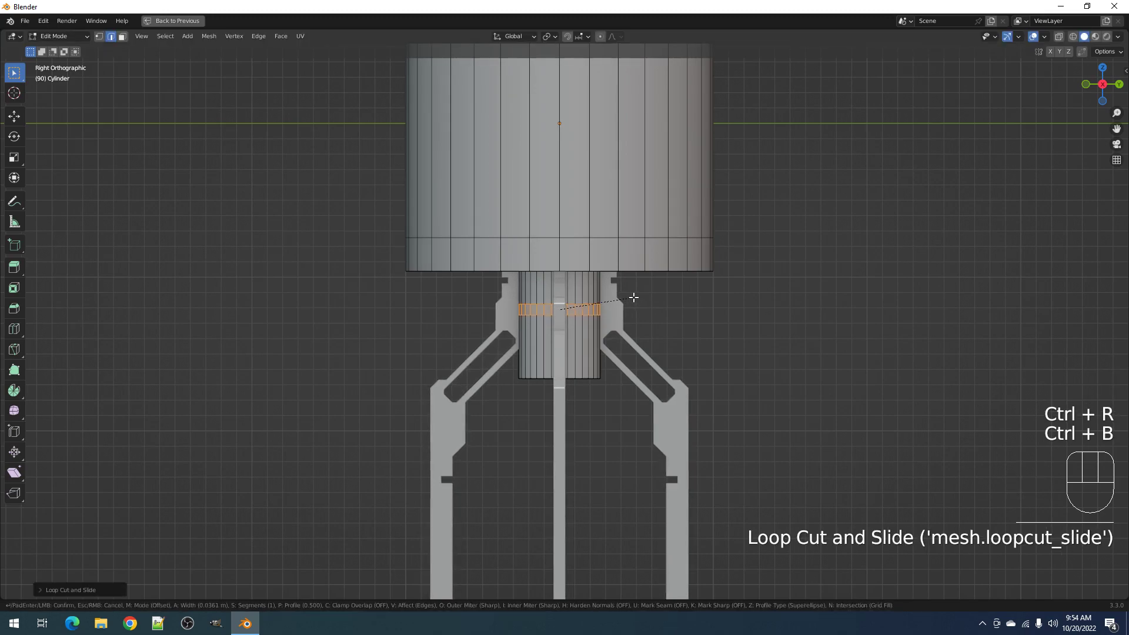
pyautogui.click(633, 298)
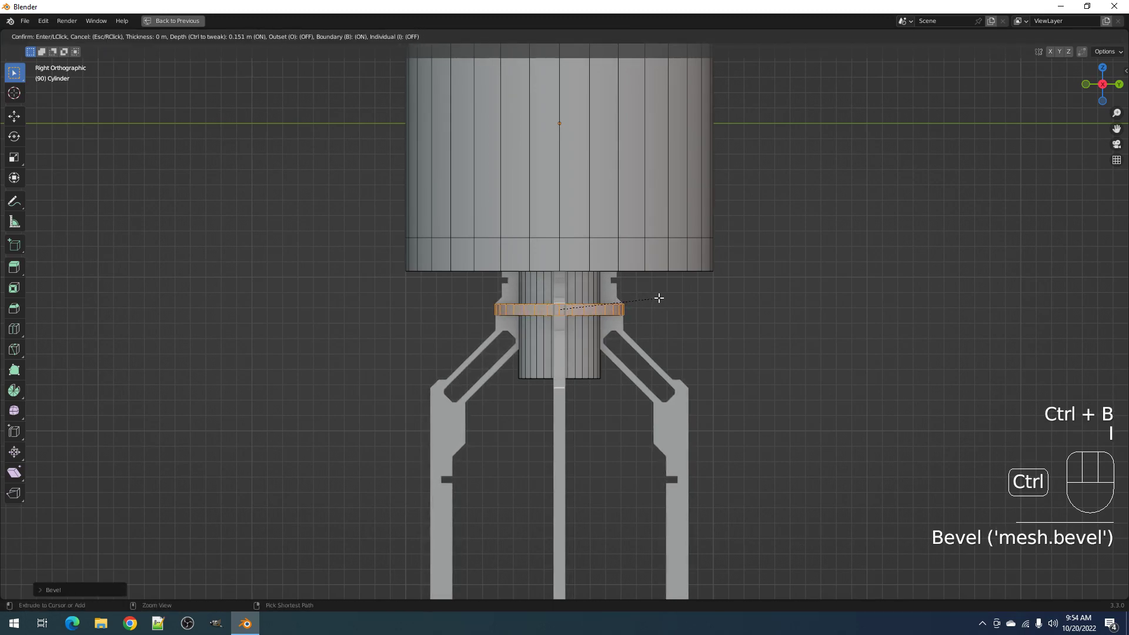
pyautogui.click(664, 295)
pyautogui.press('Tab')
# Select the face loop on the flange's underside and fatten it slightly to thicken the flange
pyautogui.moveTo(667, 291); pyautogui.dragTo(530, 300, button='middle')
pyautogui.hotkey('alt', 'a')
pyautogui.press('Tab')
pyautogui.press('3')
pyautogui.hotkey('alt', 'a')
pyautogui.keyDown('alt'); pyautogui.keyDown('shift'); pyautogui.click(529, 300); pyautogui.keyUp('shift'); pyautogui.keyUp('alt')
pyautogui.hotkey('alt', 's')
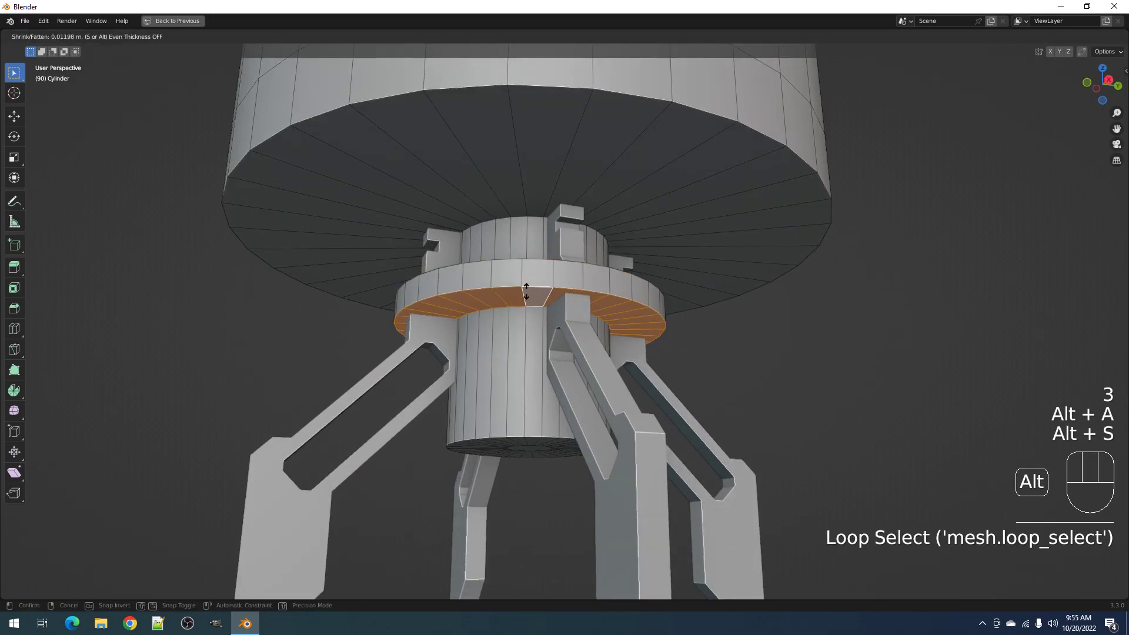
pyautogui.click(526, 285)
pyautogui.press('Tab')
# Cut an edge loop into the upper cylinder's underside, bevel it into a narrow ring and extrude the ring about 0.06 m
pyautogui.scroll(-5, 695, 288)
pyautogui.moveTo(695, 288); pyautogui.dragTo(667, 305, button='middle')
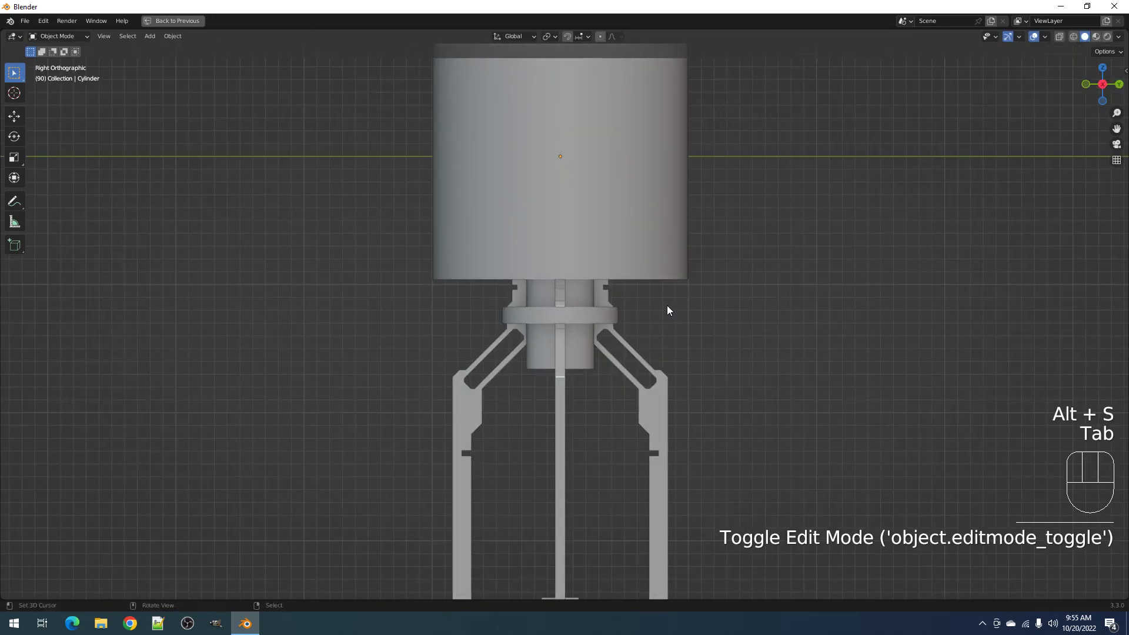
pyautogui.scroll(-9, 664, 312)
pyautogui.scroll(6, 627, 374)
pyautogui.moveTo(635, 361); pyautogui.dragTo(609, 319, button='middle')
pyautogui.scroll(-4, 658, 344)
pyautogui.scroll(-4, 649, 337)
pyautogui.scroll(6, 649, 337)
pyautogui.press('Tab')
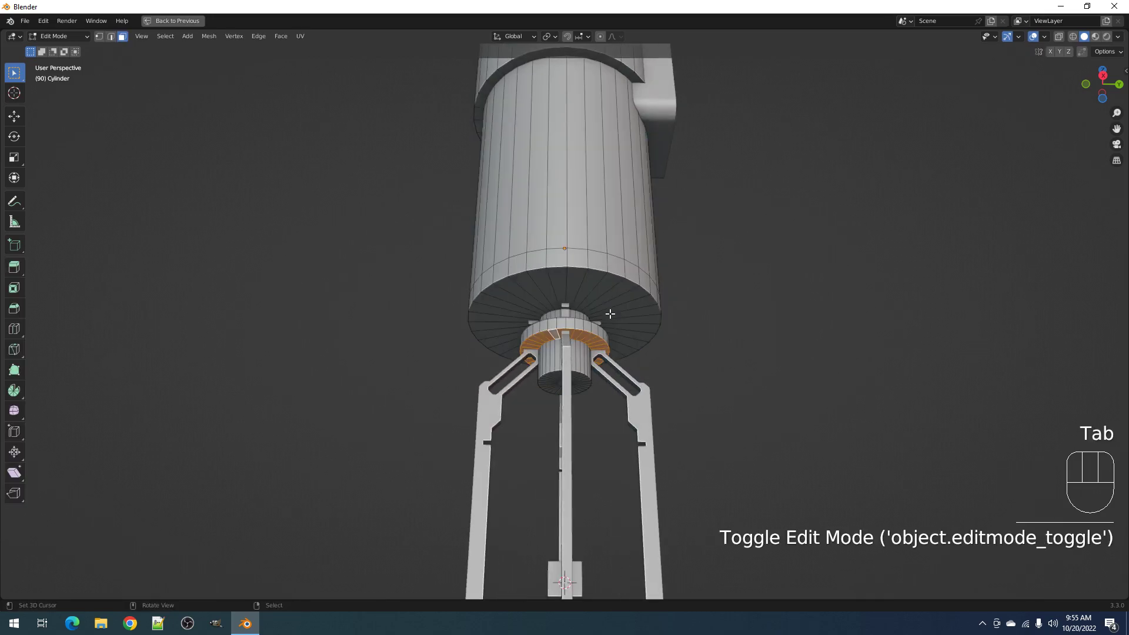
pyautogui.scroll(4, 606, 309)
pyautogui.hotkey('alt', 'a')
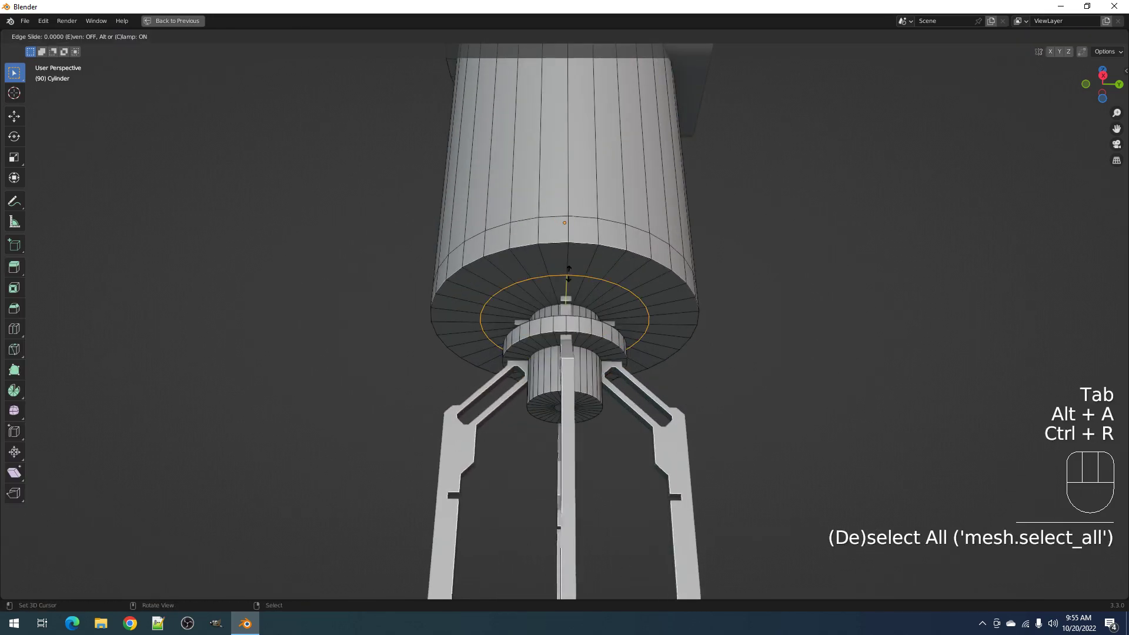
pyautogui.click(573, 264)
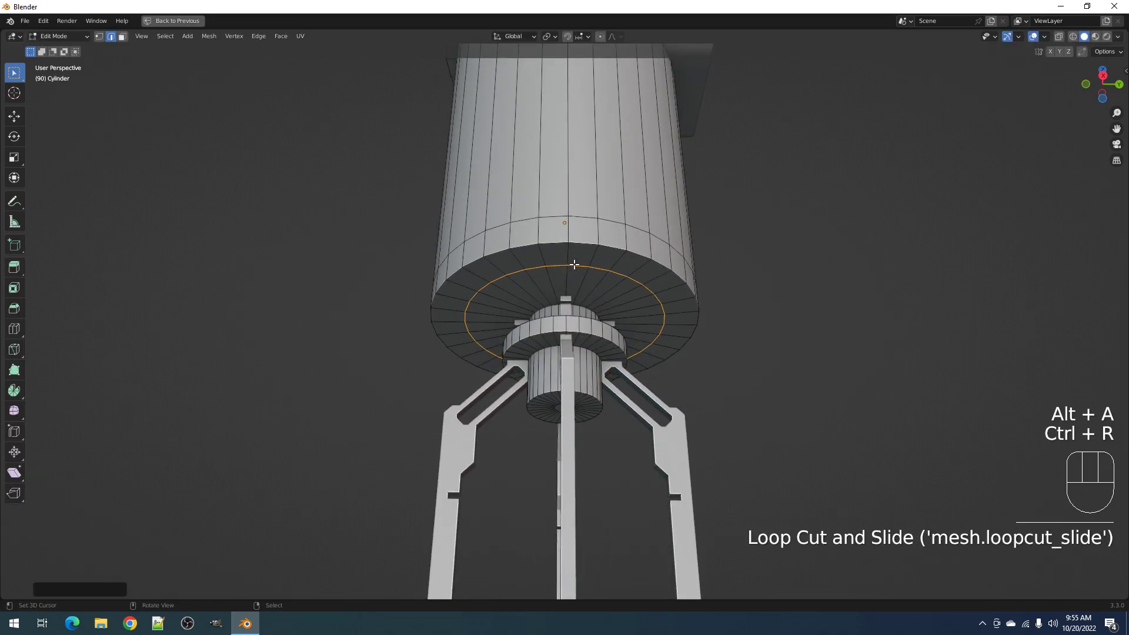
pyautogui.click(666, 283)
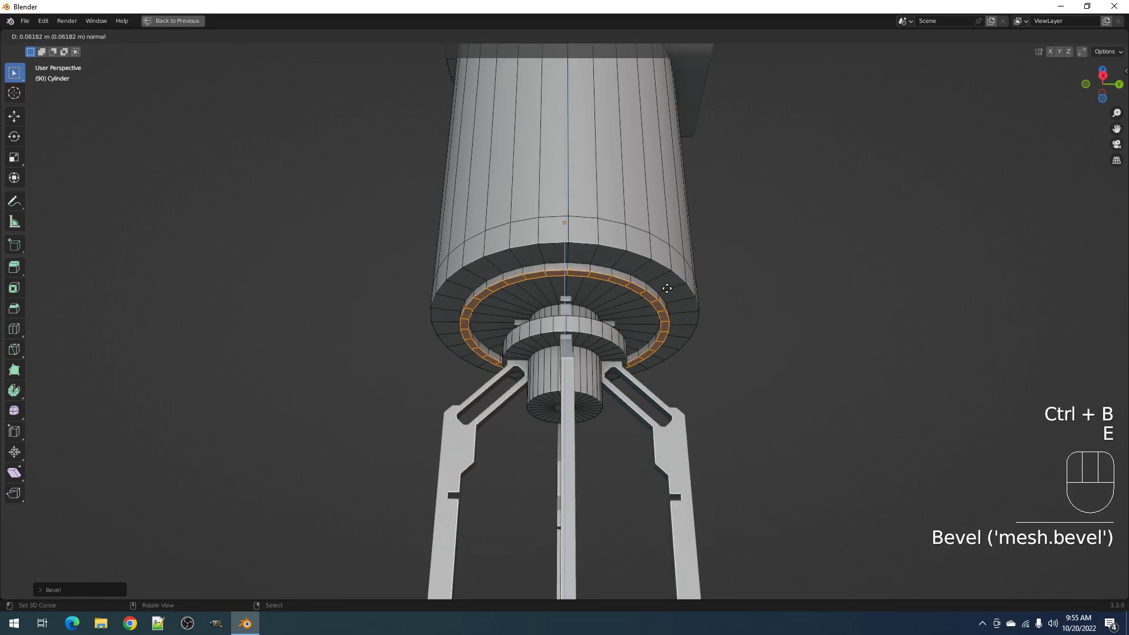
pyautogui.click(666, 288)
pyautogui.press('Tab')
pyautogui.scroll(-5, 668, 291)
pyautogui.moveTo(667, 290); pyautogui.dragTo(630, 405, button='middle')
pyautogui.scroll(-4, 654, 332)
pyautogui.hotkey('alt', 'a')
pyautogui.scroll(3, 635, 356)
pyautogui.moveTo(610, 354); pyautogui.dragTo(580, 330, button='middle')
pyautogui.scroll(4, 554, 361)
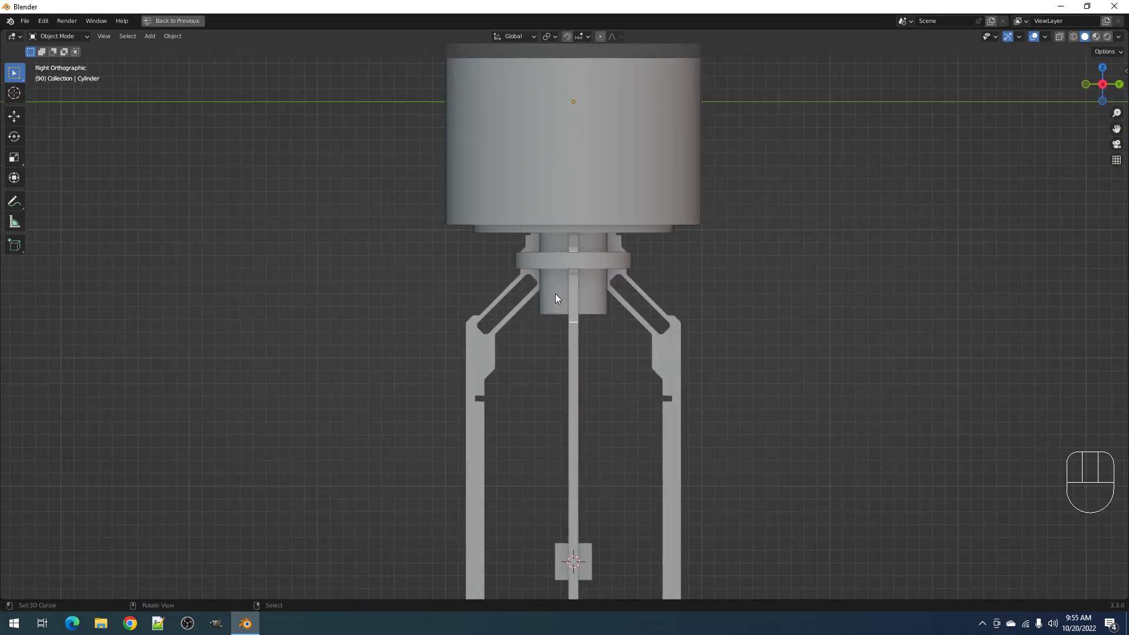
pyautogui.click(555, 294)
pyautogui.scroll(3, 556, 291)
pyautogui.hotkey('shift', 'ctrl', 'x')
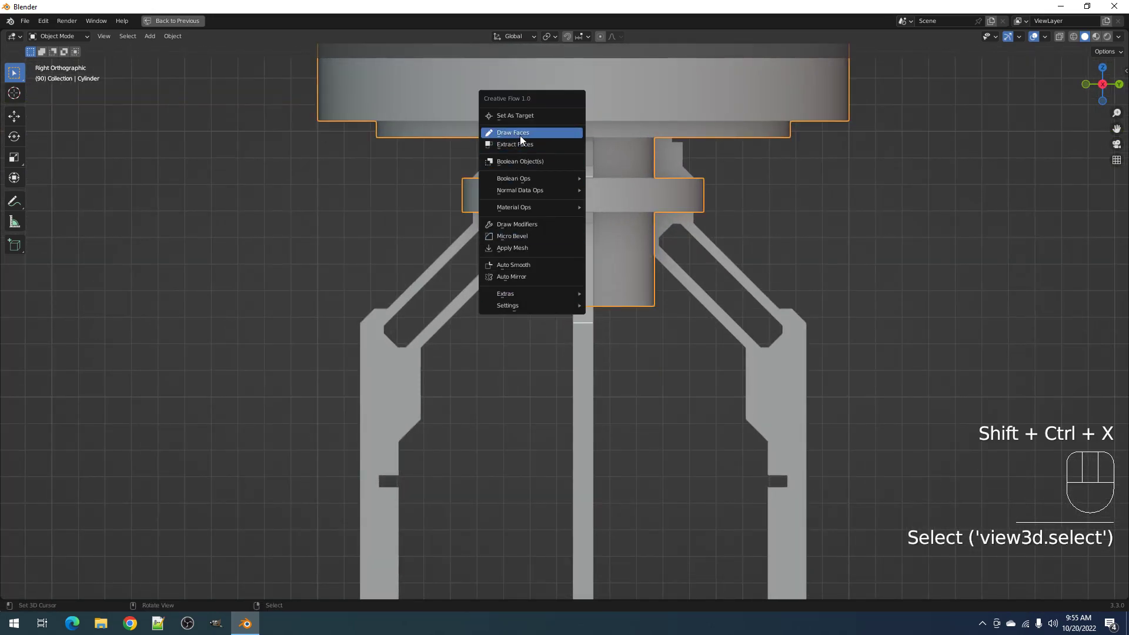
pyautogui.scroll(-8, 588, 456)
# With the cube selected, draw a polygonal 45° prong outline along the neck's side and below its end with Draw Faces, bevel width 0
pyautogui.click(572, 433)
pyautogui.click(574, 434)
pyautogui.scroll(4, 512, 240)
pyautogui.hotkey('shift', 'ctrl', 'x')
pyautogui.moveTo(510, 241)
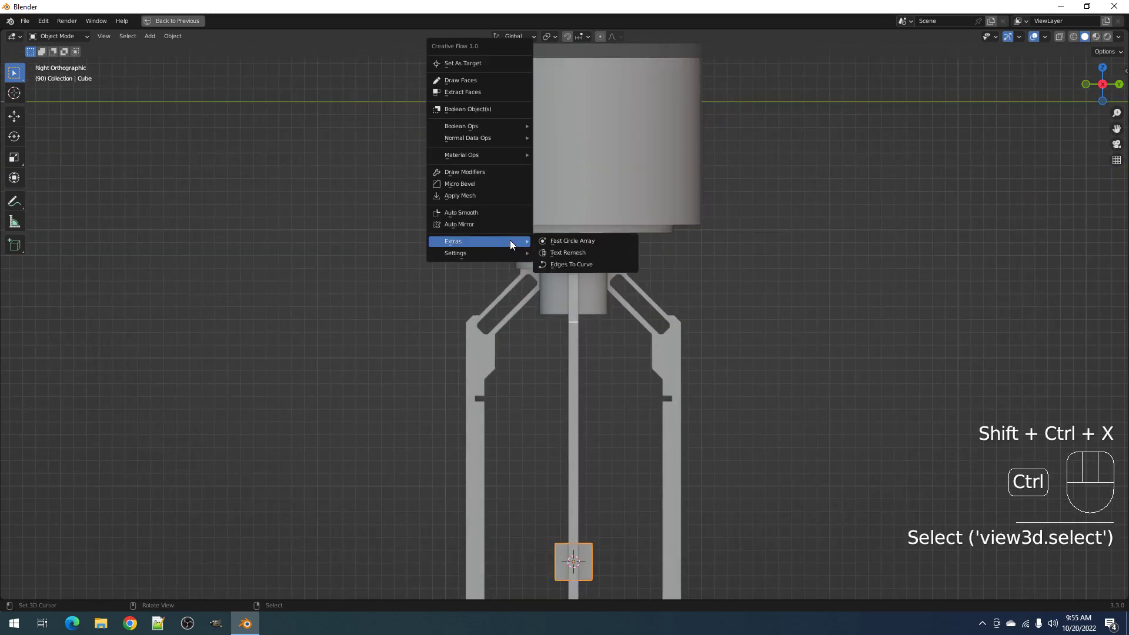
pyautogui.click(489, 80)
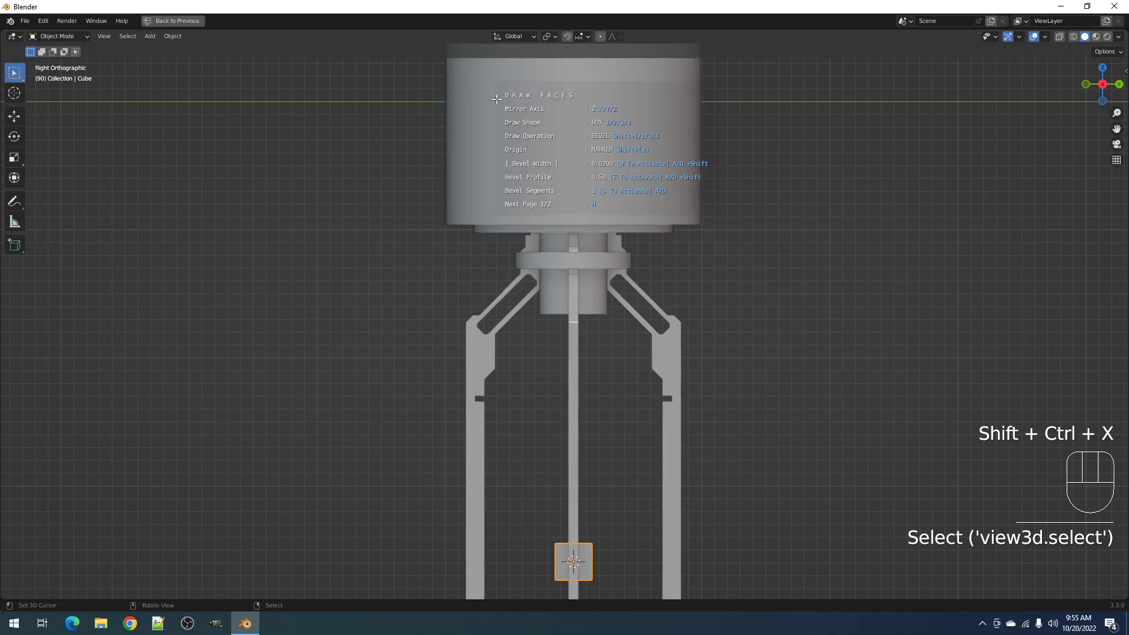
pyautogui.scroll(4, 538, 250)
pyautogui.press('1')
pyautogui.click(507, 206)
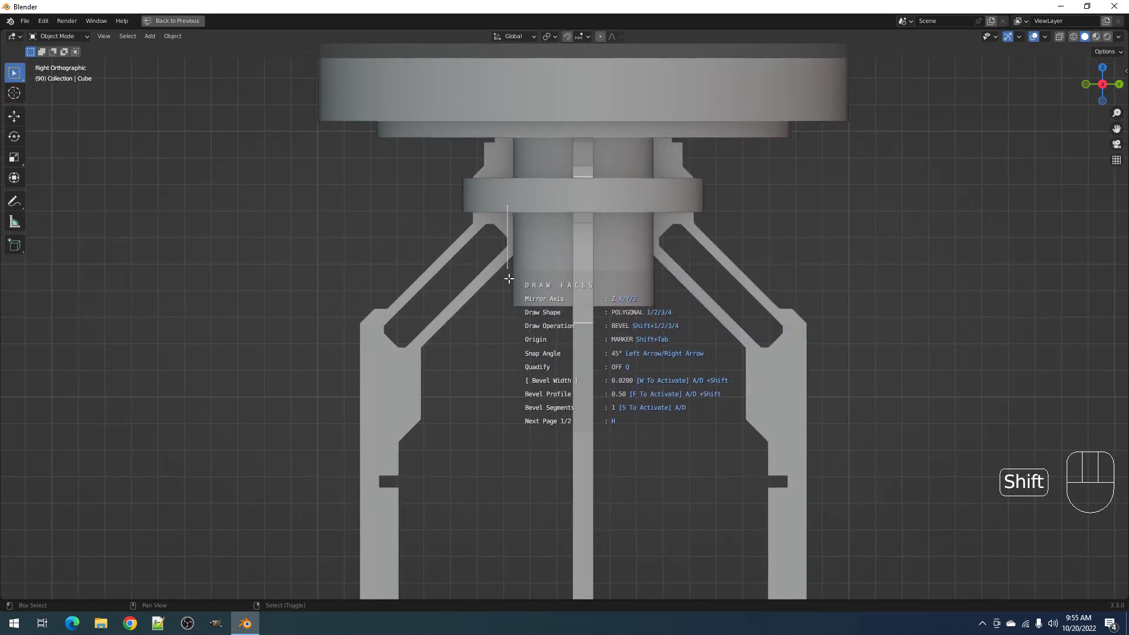
pyautogui.rightClick(509, 300)
pyautogui.click(510, 209)
pyautogui.click(510, 314)
pyautogui.click(533, 337)
pyautogui.click(533, 399)
pyautogui.click(543, 398)
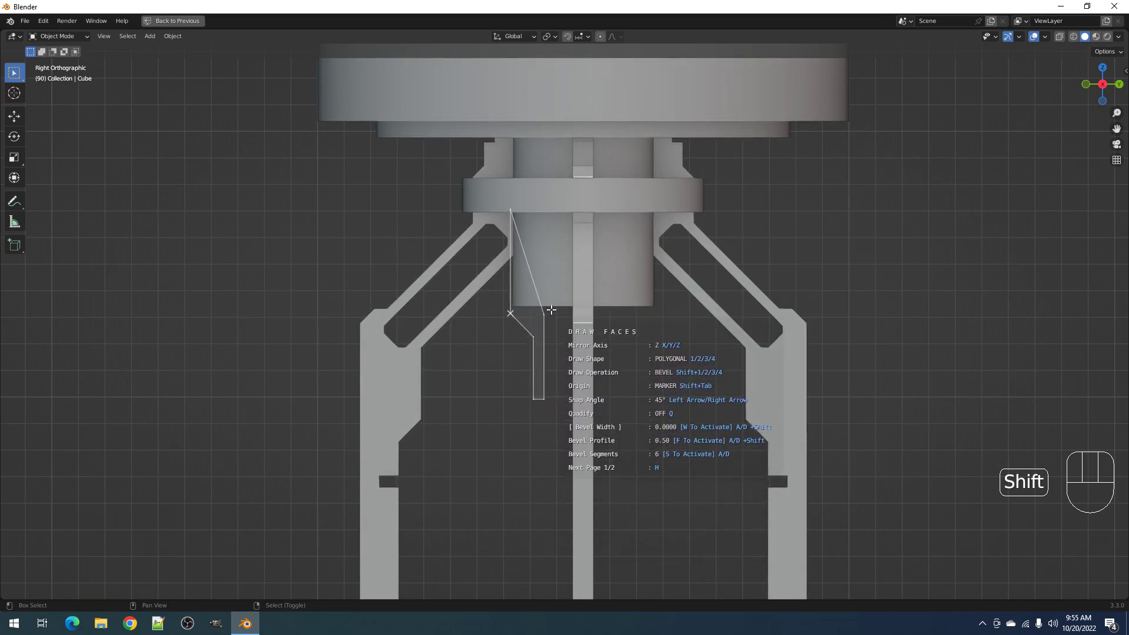
pyautogui.press('space')
# Reset the prong's solidify thickness, give it a small new thickness and finish the shape
pyautogui.moveTo(550, 279)
pyautogui.mouseDown(button='middle')
pyautogui.moveTo(556, 265)
pyautogui.moveTo(605, 262)
pyautogui.mouseUp(button='middle')
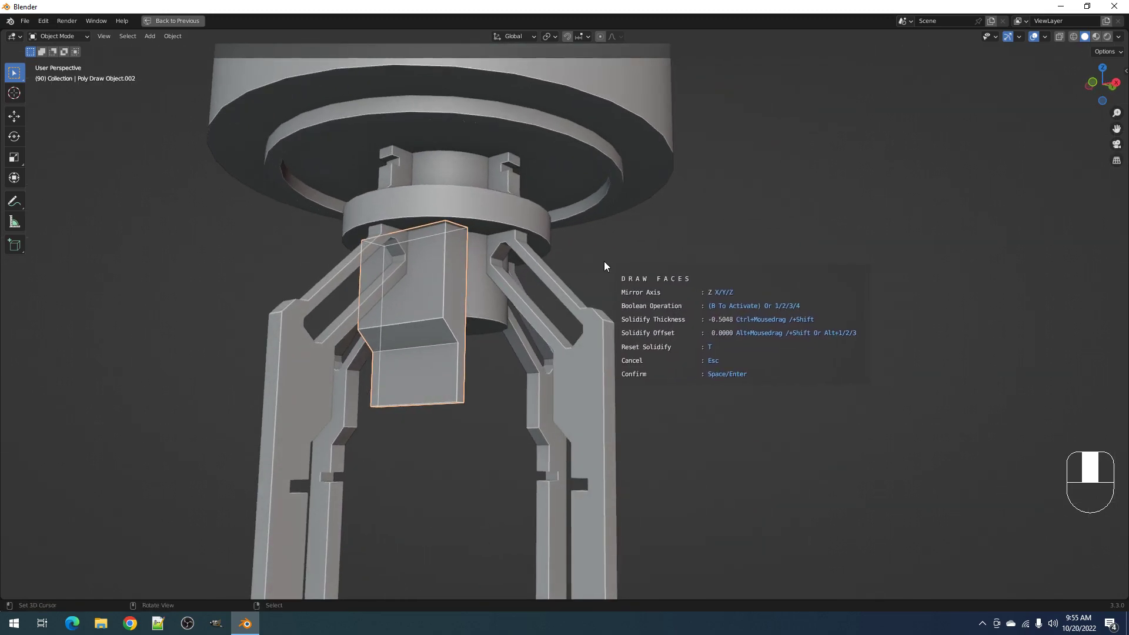
pyautogui.press('t')
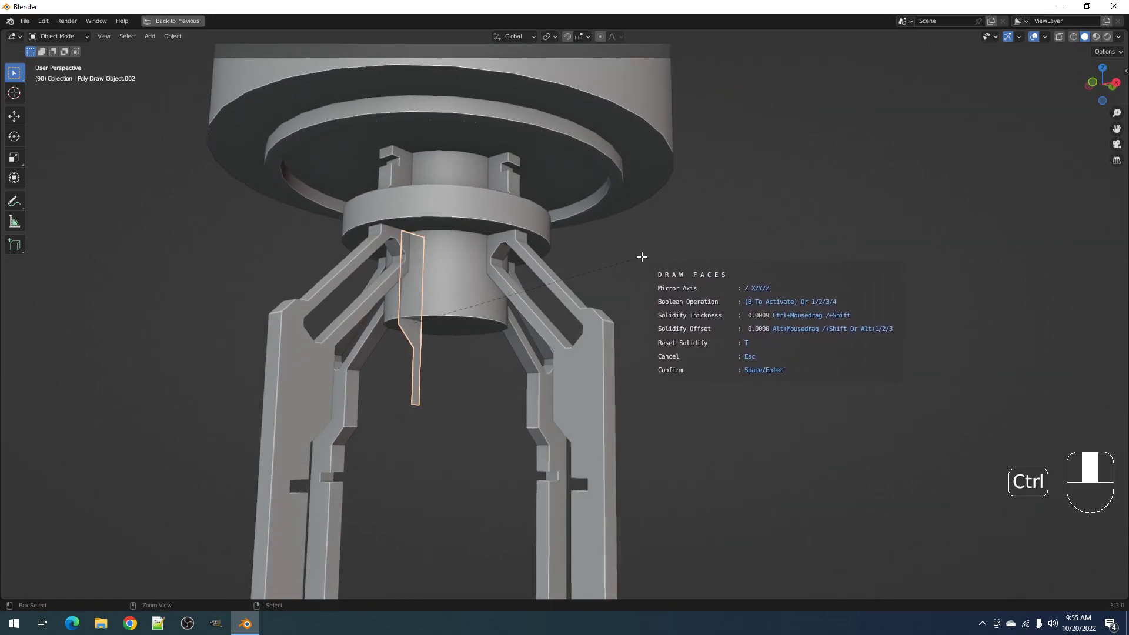
pyautogui.press('space')
pyautogui.moveTo(656, 251)
pyautogui.mouseDown(button='middle')
pyautogui.moveTo(629, 276)
pyautogui.moveTo(581, 277)
pyautogui.moveTo(571, 306)
pyautogui.moveTo(591, 321)
pyautogui.mouseUp(button='middle')
# Select the whole prong mesh and copy it around the neck with Fast Circle Array
pyautogui.press('Tab')
pyautogui.press('a')
pyautogui.press('Tab')
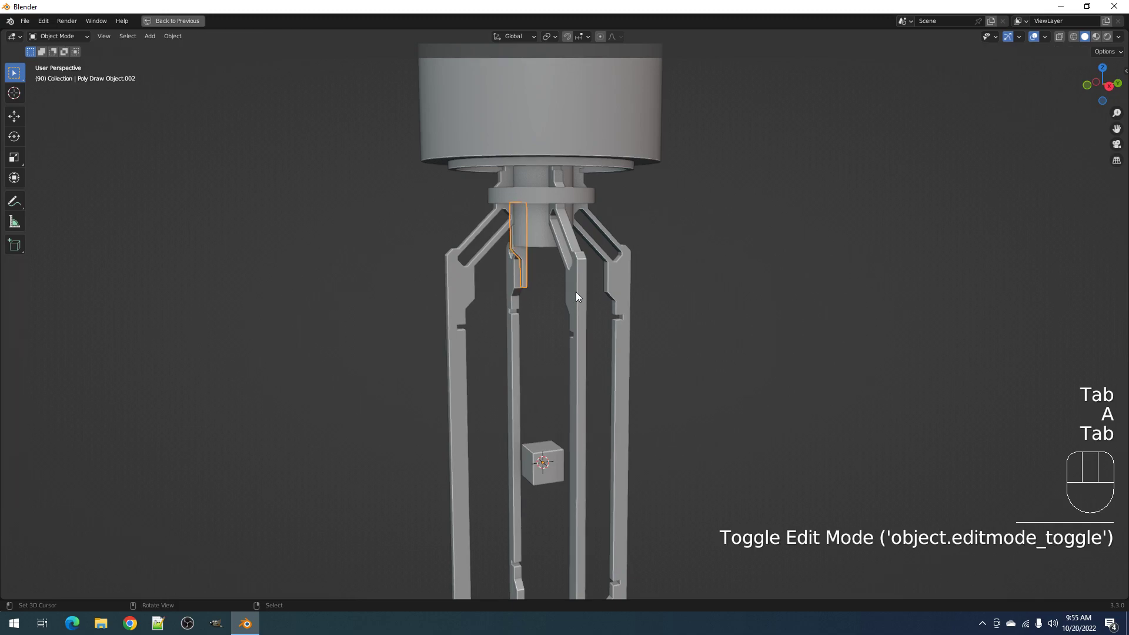
pyautogui.hotkey('shift', 'ctrl', 'x')
pyautogui.moveTo(538, 452)
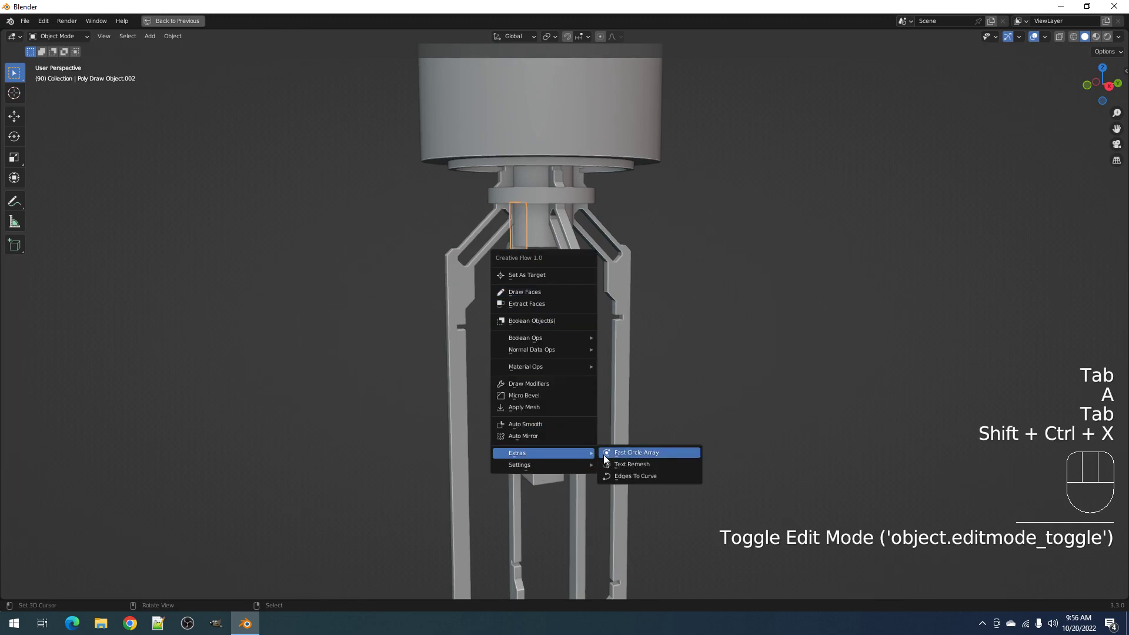
pyautogui.click(687, 454)
pyautogui.click(776, 472)
pyautogui.hotkey('alt', 'a')
pyautogui.keyDown('alt'); pyautogui.moveTo(735, 350); pyautogui.dragTo(511, 202, button='middle'); pyautogui.keyUp('alt')
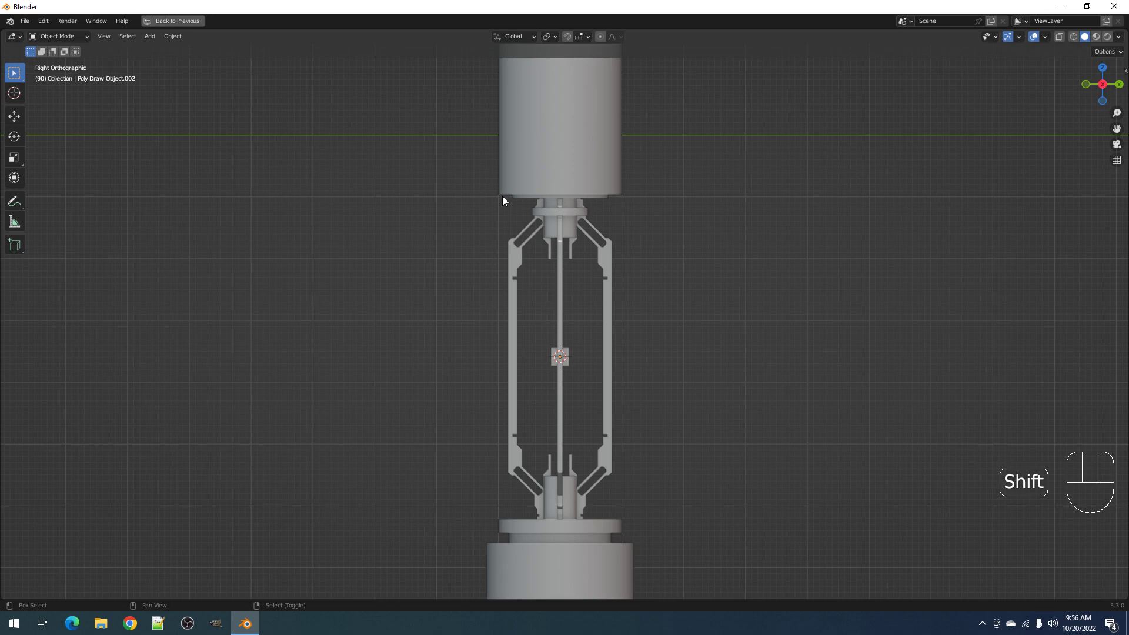
pyautogui.moveTo(509, 274); pyautogui.dragTo(595, 376, button='middle')
pyautogui.click(609, 323)
pyautogui.press('Tab')
pyautogui.scroll(4, 608, 321)
pyautogui.hotkey('alt', 'a')
pyautogui.scroll(-3, 609, 322)
pyautogui.scroll(-3, 568, 265)
pyautogui.press('Tab')
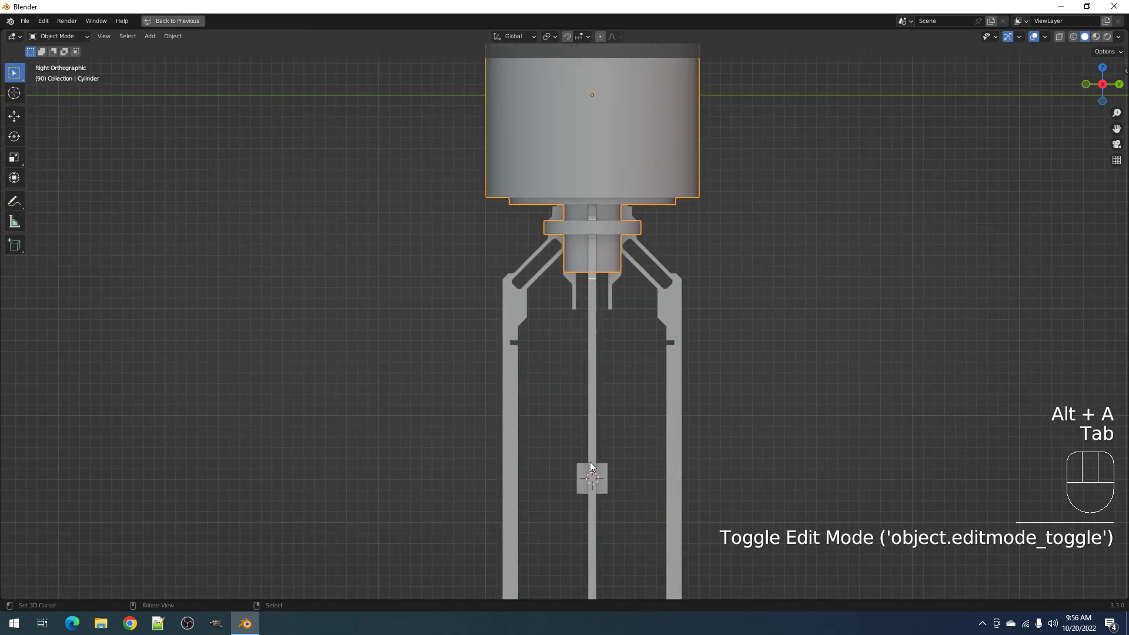
# With the cube selected, draw a tapered polygonal fin beneath the upper cylinder's underside ring with Draw Faces, bevel width 0, and solidify it
pyautogui.click(582, 464)
pyautogui.keyDown('shift'); pyautogui.moveTo(562, 249); pyautogui.dragTo(566, 241, button='middle'); pyautogui.keyUp('shift')
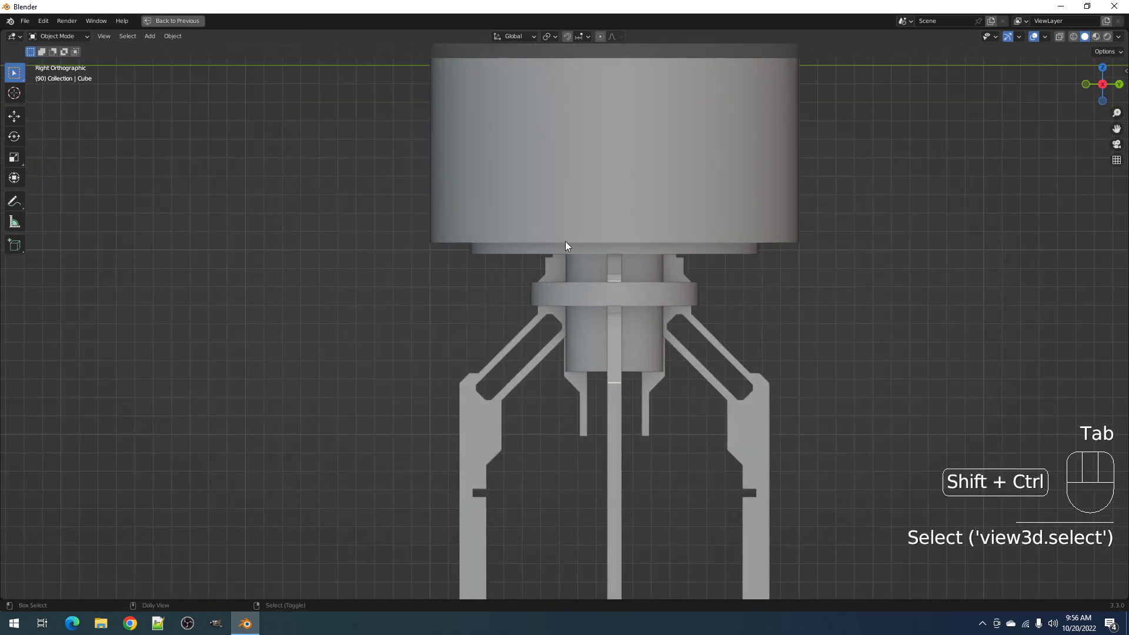
pyautogui.hotkey('shift', 'ctrl', 'x')
pyautogui.click(534, 82)
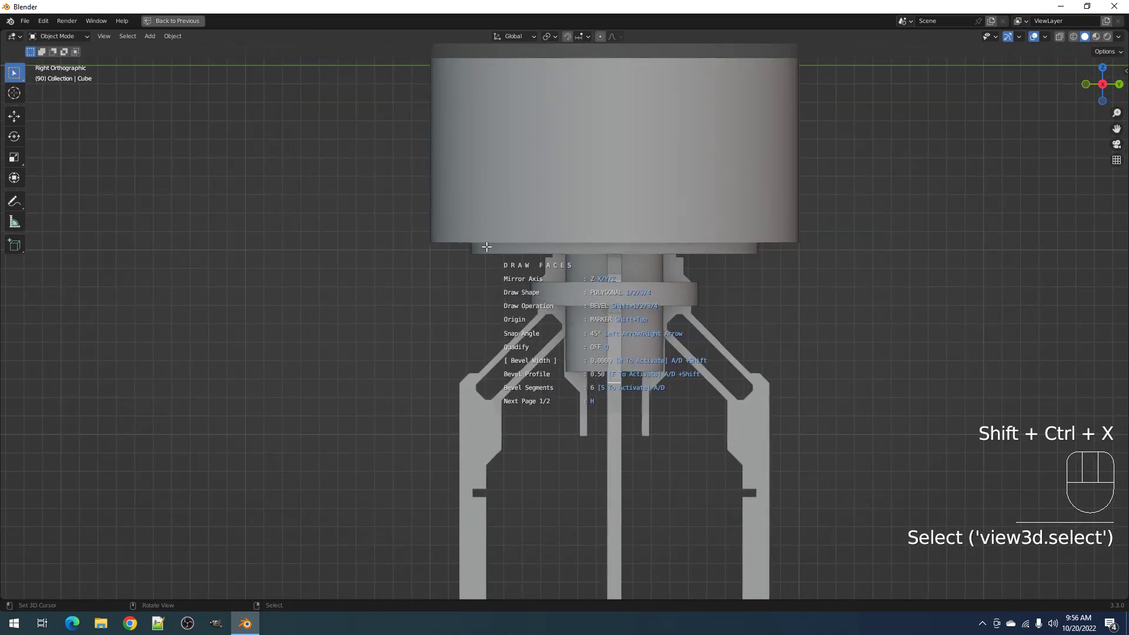
pyautogui.press('shift')
pyautogui.keyDown('shift'); pyautogui.click(482, 243); pyautogui.keyUp('shift')
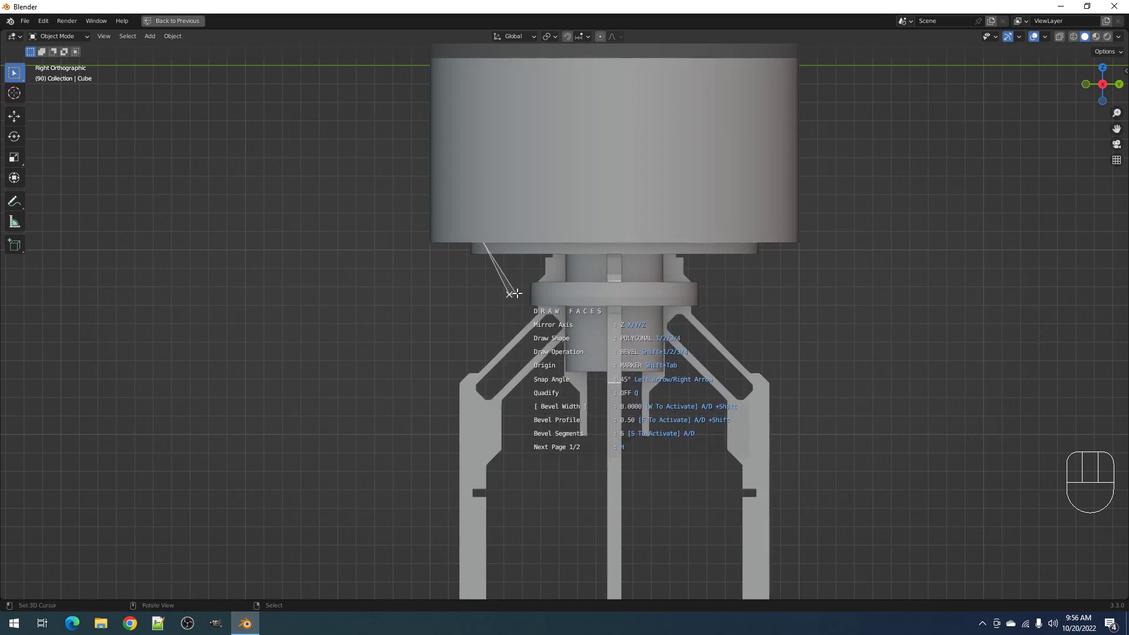
pyautogui.keyDown('shift'); pyautogui.click(520, 294); pyautogui.keyUp('shift')
pyautogui.keyDown('shift'); pyautogui.click(521, 248); pyautogui.keyUp('shift')
pyautogui.press('space')
pyautogui.moveTo(533, 270)
pyautogui.mouseDown(button='middle')
pyautogui.moveTo(559, 243)
pyautogui.moveTo(641, 217)
pyautogui.moveTo(609, 238)
pyautogui.moveTo(557, 335)
pyautogui.moveTo(572, 271)
pyautogui.mouseUp(button='middle')
pyautogui.press('space')
pyautogui.scroll(-3, 659, 213)
pyautogui.scroll(-4, 557, 340)
# Select the whole fin mesh and apply Fast Circle Array around the Z axis at the origin with an array count of 9
pyautogui.press('Tab')
pyautogui.press('a')
pyautogui.scroll(4, 565, 194)
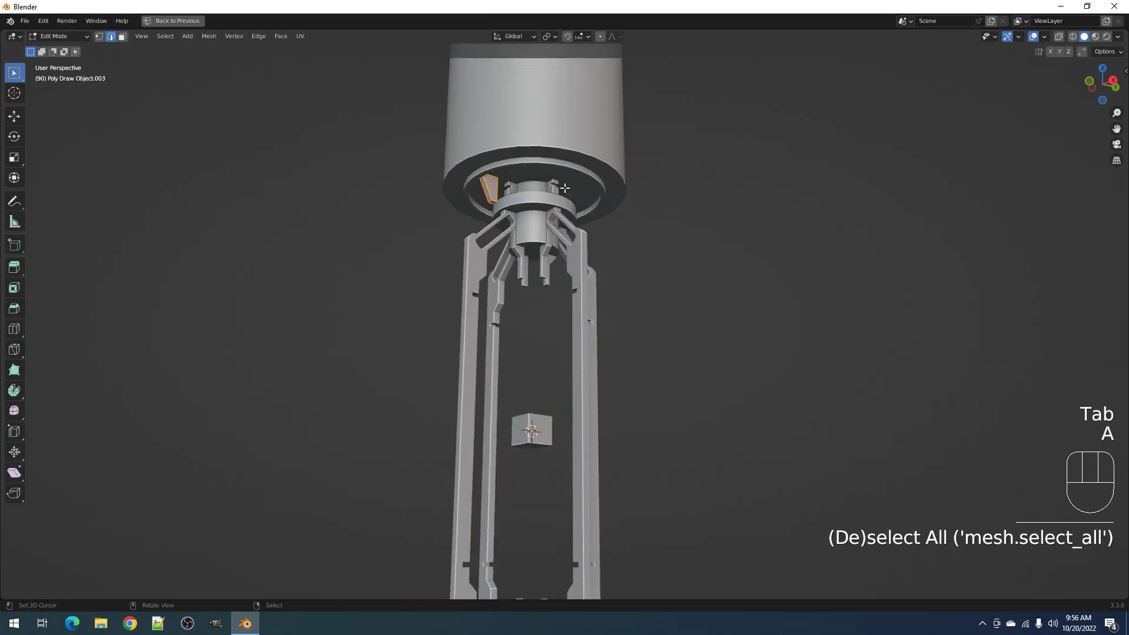
pyautogui.press('Tab')
pyautogui.hotkey('ctrl', 'shift', 'x')
pyautogui.moveTo(524, 349)
pyautogui.click(617, 350)
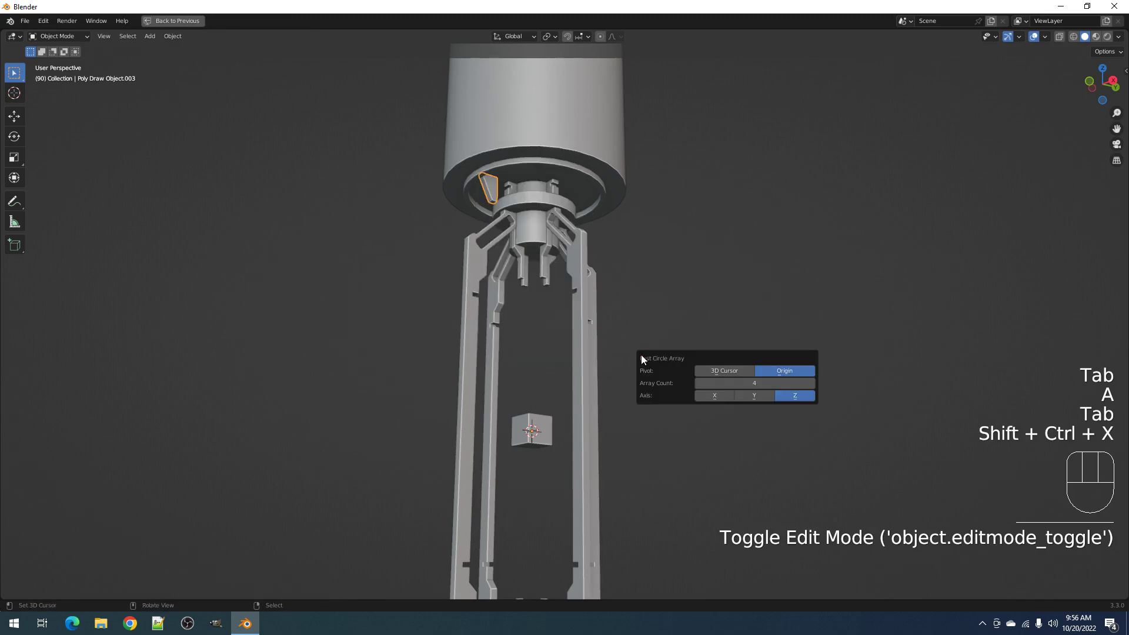
pyautogui.keyDown('ctrl'); pyautogui.scroll(1, 774, 383); pyautogui.keyUp('ctrl')
pyautogui.keyDown('ctrl'); pyautogui.scroll(4, 774, 383); pyautogui.keyUp('ctrl')
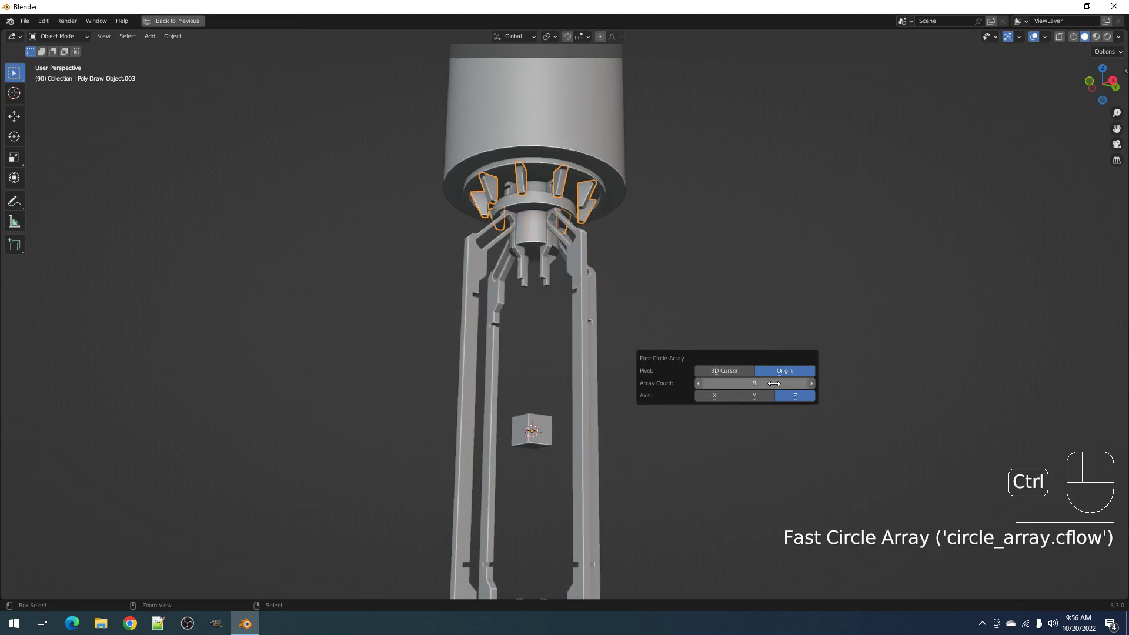
# Hide the viewport overlays and inspect the fins and prongs on the assembled model
pyautogui.scroll(-3, 683, 298)
pyautogui.hotkey('shift', 'alt', 'z')
pyautogui.moveTo(680, 298); pyautogui.dragTo(659, 255, button='middle')
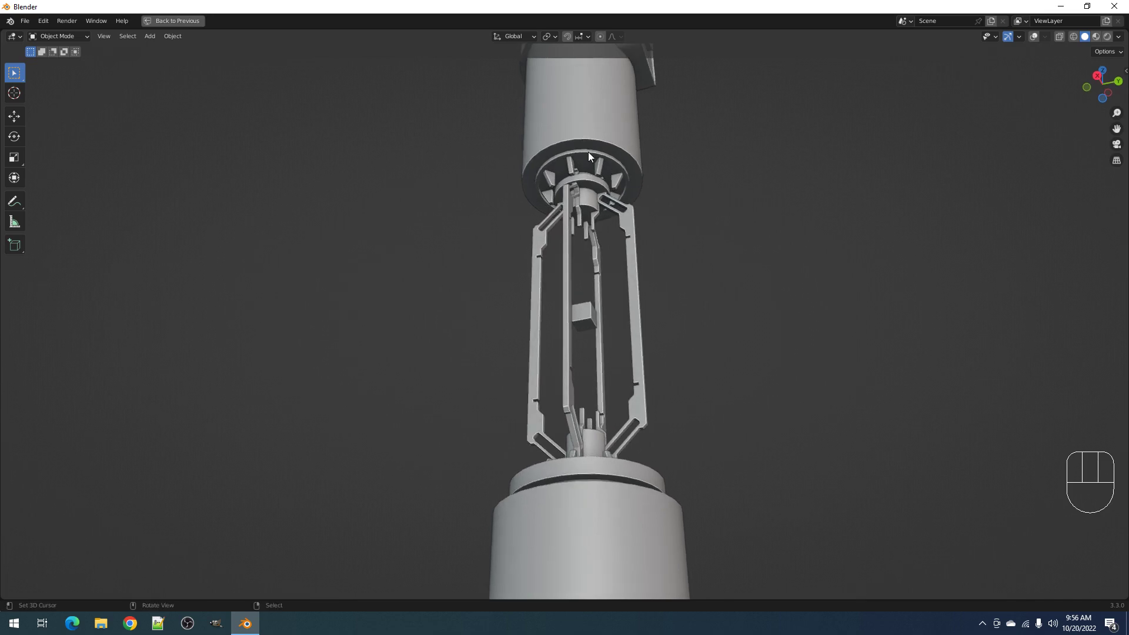
# Show the viewport overlays again and delete the raised ring's vertices on the upper cylinder's underside
pyautogui.keyDown('shift'); pyautogui.moveTo(731, 225); pyautogui.dragTo(641, 274, button='middle'); pyautogui.keyUp('shift')
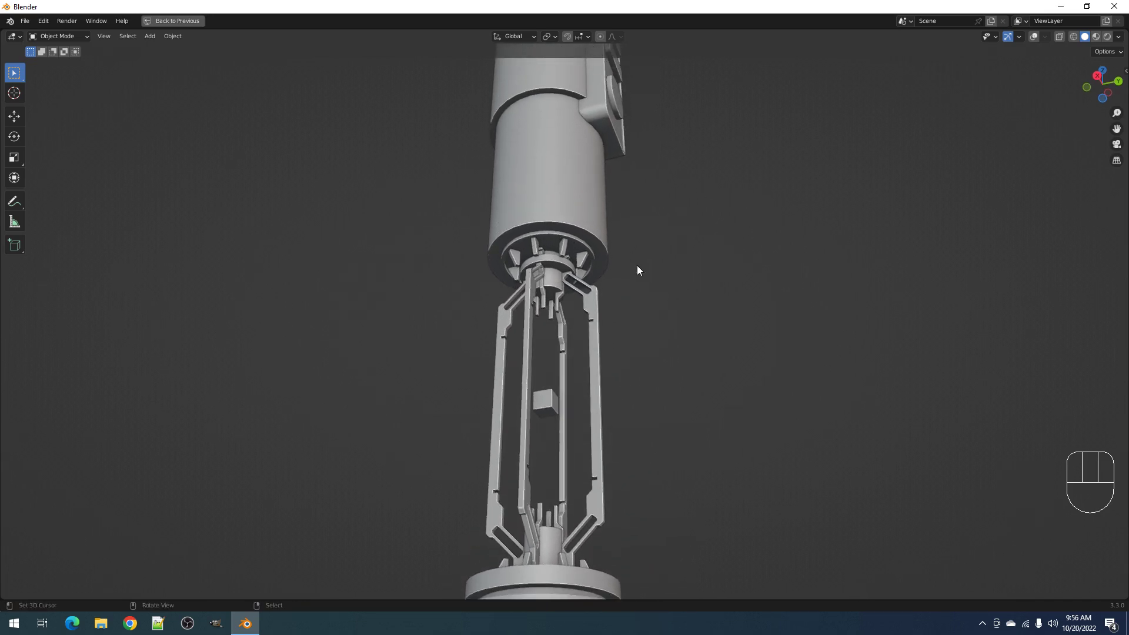
pyautogui.press('Tab')
pyautogui.scroll(2, 593, 246)
pyautogui.press('Tab')
pyautogui.press('Tab')
pyautogui.hotkey('shift', 'alt', 'z')
pyautogui.hotkey('alt', 'a')
pyautogui.scroll(2, 615, 251)
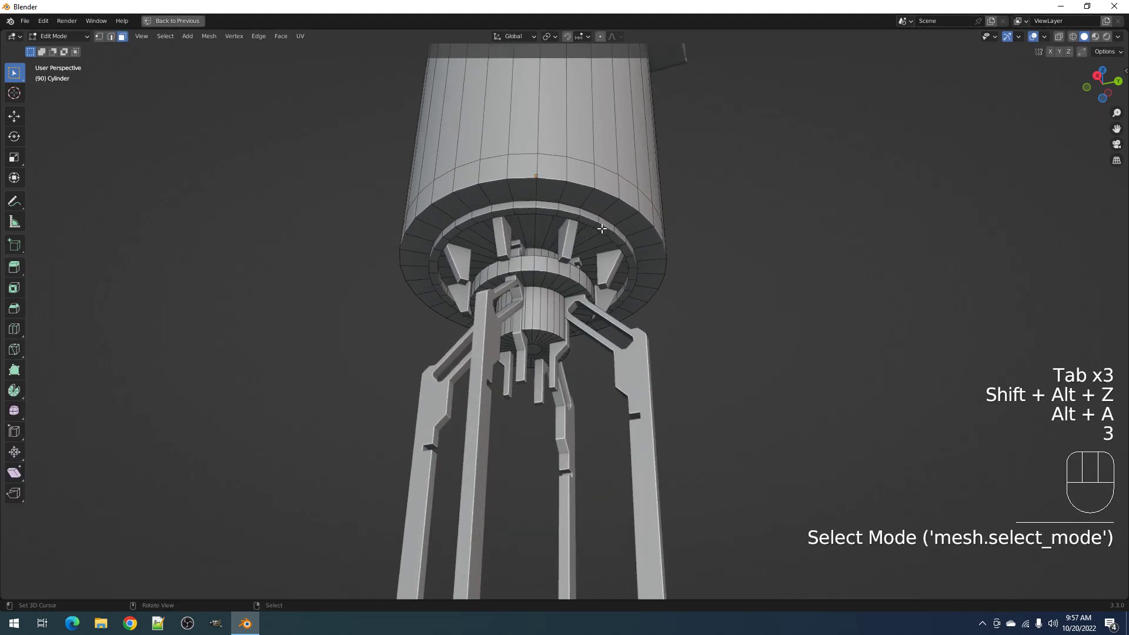
pyautogui.keyDown('alt'); pyautogui.keyDown('shift'); pyautogui.rightClick(598, 227); pyautogui.keyUp('shift'); pyautogui.keyUp('alt')
pyautogui.press('ctrl+KP_Add')
pyautogui.press('x')
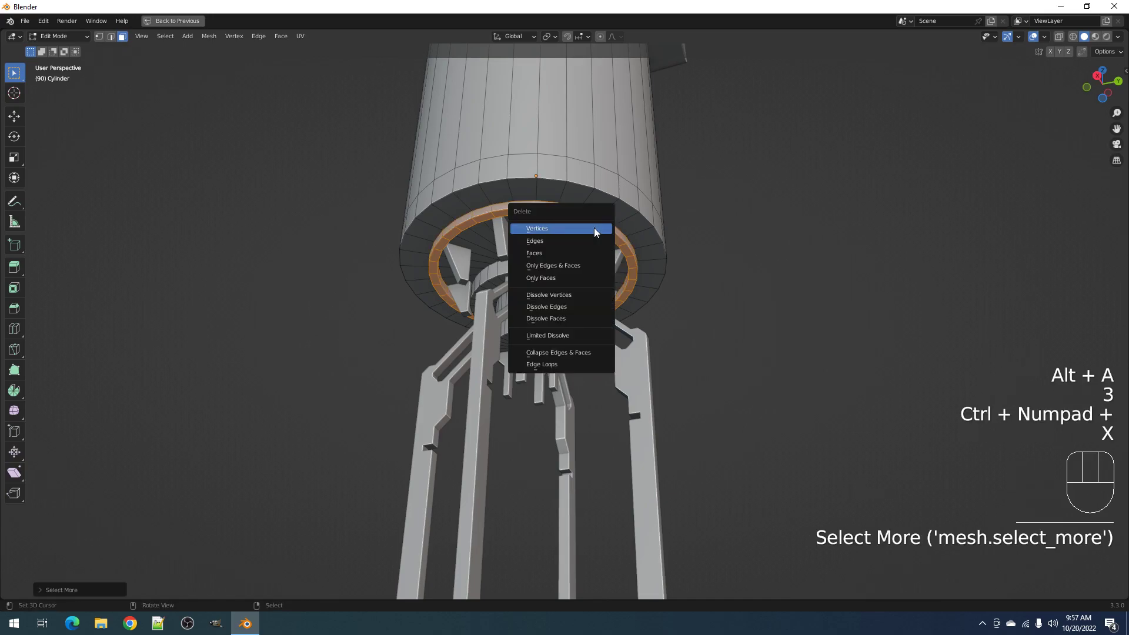
pyautogui.click(594, 228)
# Bridge the two open edge loops left on the upper cylinder's underside with a flat band of faces
pyautogui.press('2')
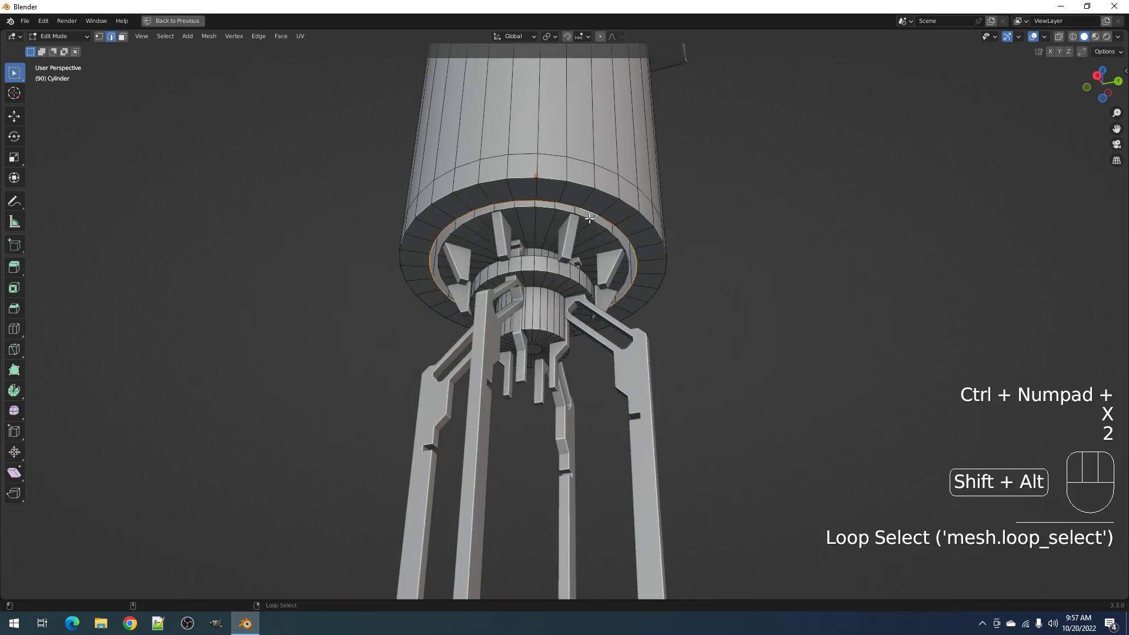
pyautogui.press('f')
pyautogui.hotkey('ctrl', 'z')
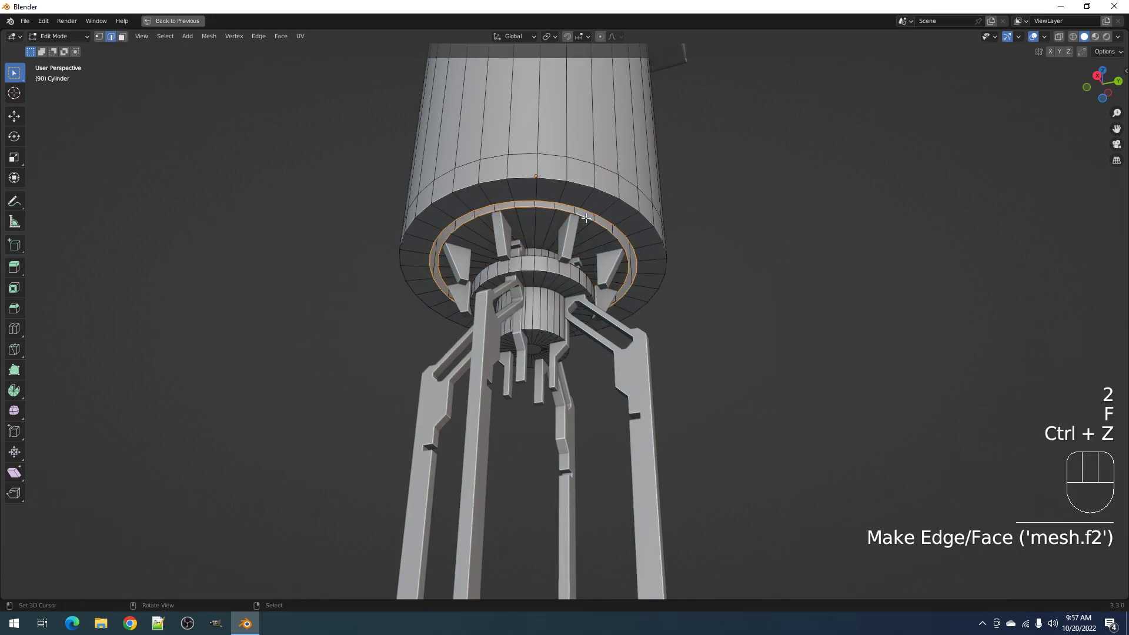
pyautogui.hotkey('ctrl', 'e')
pyautogui.press('2')
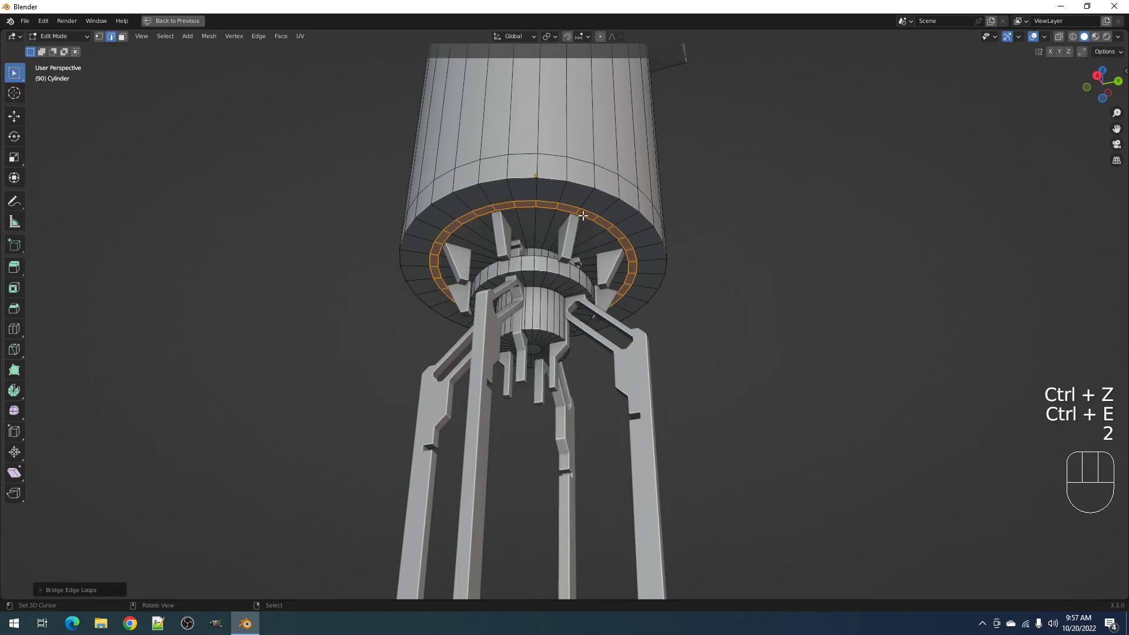
# Collapse the bridged band into a single edge loop and dissolve that loop to leave a plain underside
pyautogui.hotkey('alt', 'a')
pyautogui.keyDown('ctrl'); pyautogui.keyDown('alt'); pyautogui.click(576, 210); pyautogui.keyUp('alt'); pyautogui.keyUp('ctrl')
pyautogui.press('x')
pyautogui.click(575, 212)
pyautogui.keyDown('alt'); pyautogui.keyDown('shift'); pyautogui.click(578, 207); pyautogui.keyUp('shift'); pyautogui.keyUp('alt')
pyautogui.hotkey('ctrl', 'x')
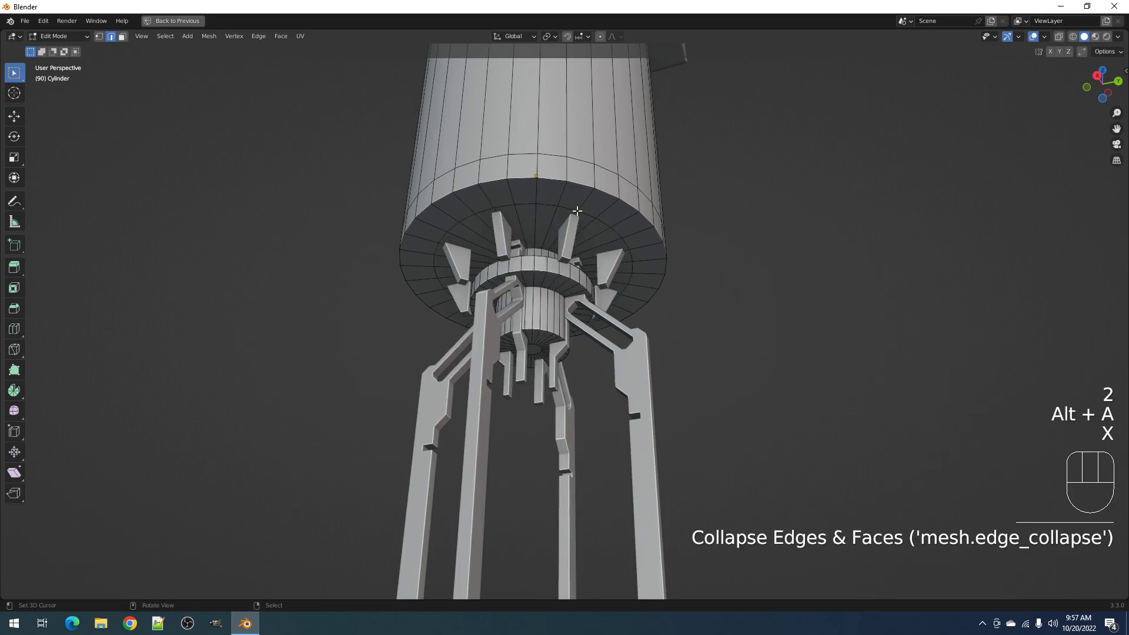
pyautogui.scroll(-5, 576, 204)
pyautogui.scroll(1, 610, 330)
pyautogui.press('Tab')
pyautogui.keyDown('shift'); pyautogui.moveTo(610, 331); pyautogui.dragTo(608, 367, button='middle'); pyautogui.keyUp('shift')
pyautogui.scroll(3, 609, 366)
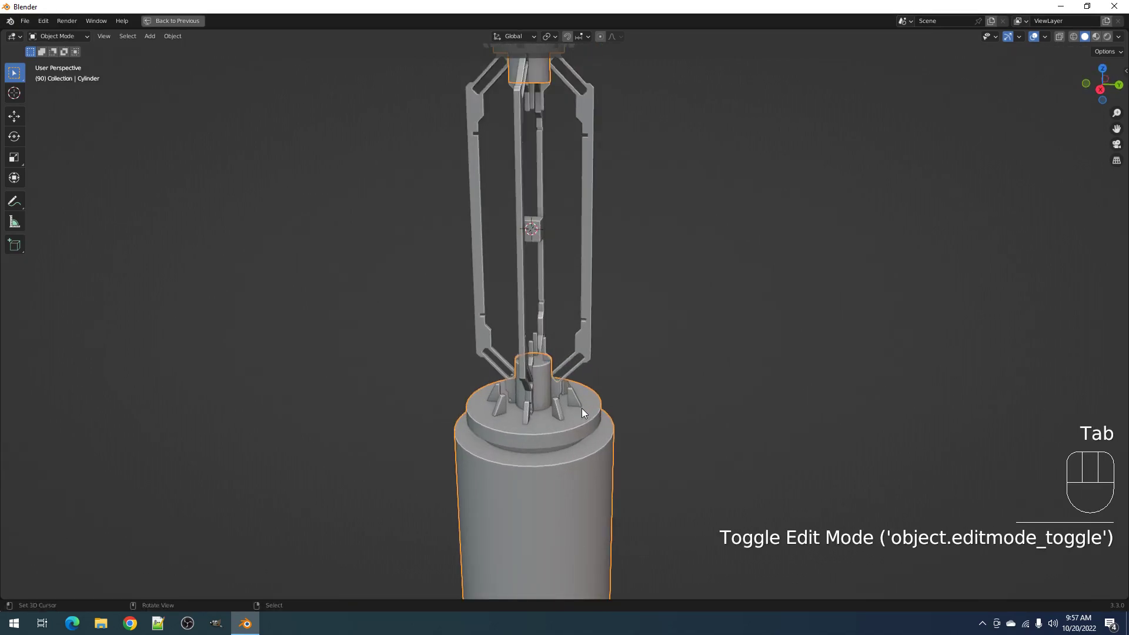
# Extract the annular underside of the upper cylinder and the annular top of the lower one with Random Flow's Extract Faces
pyautogui.moveTo(510, 434); pyautogui.dragTo(565, 147, button='middle')
pyautogui.moveTo(650, 174); pyautogui.dragTo(633, 217, button='middle')
pyautogui.press('Tab')
pyautogui.press('Tab')
pyautogui.hotkey('ctrl', 'shift', 'x')
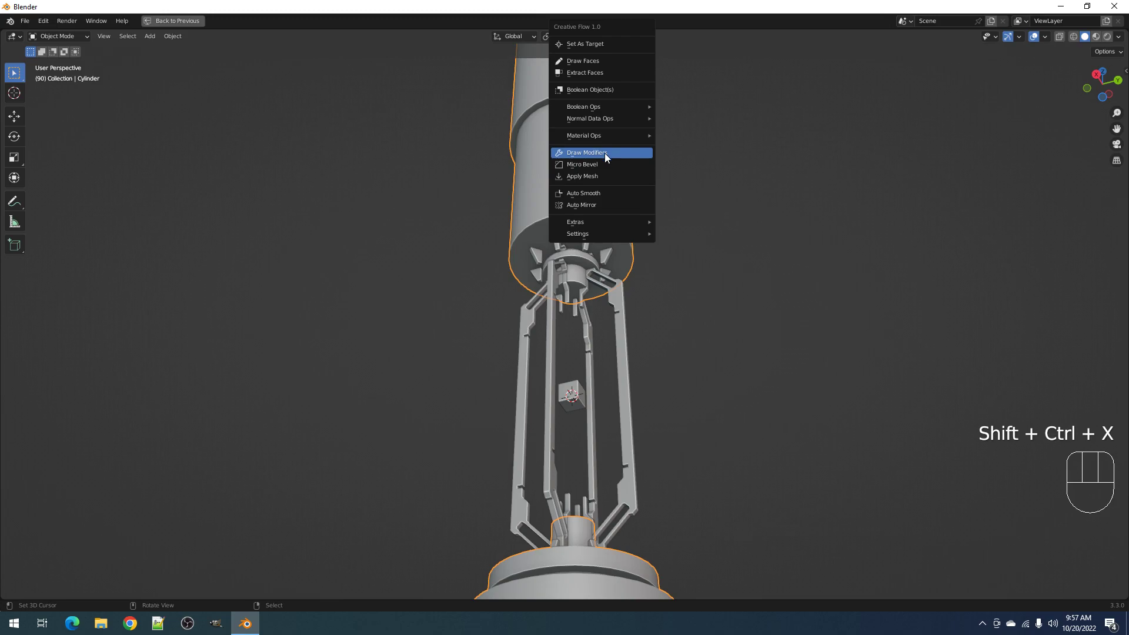
pyautogui.hotkey('shift', 'q')
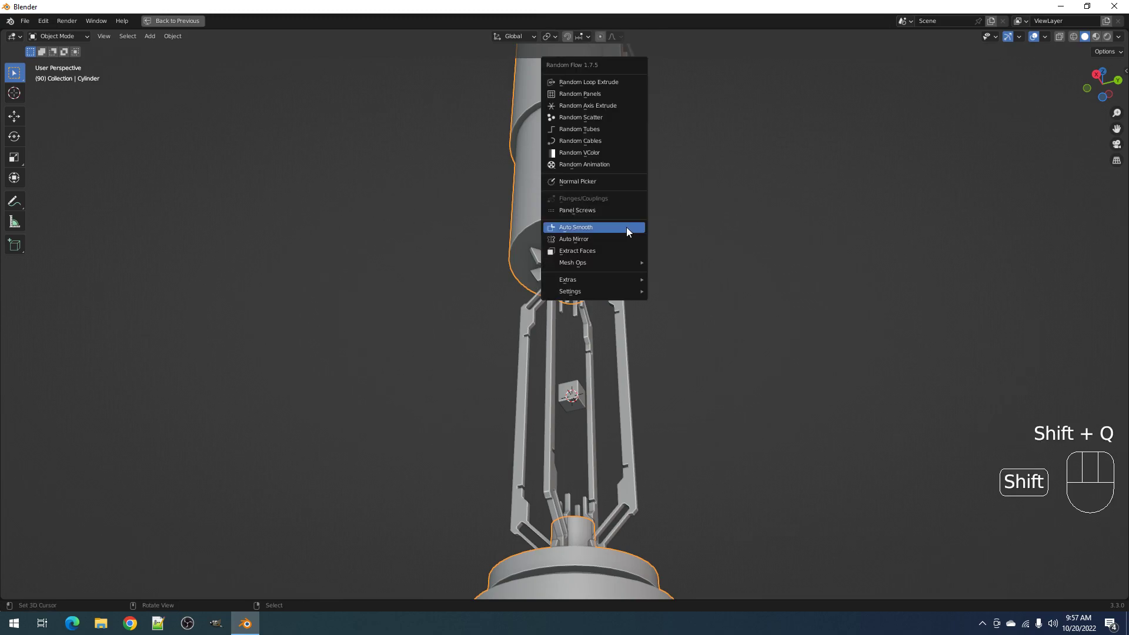
pyautogui.click(606, 250)
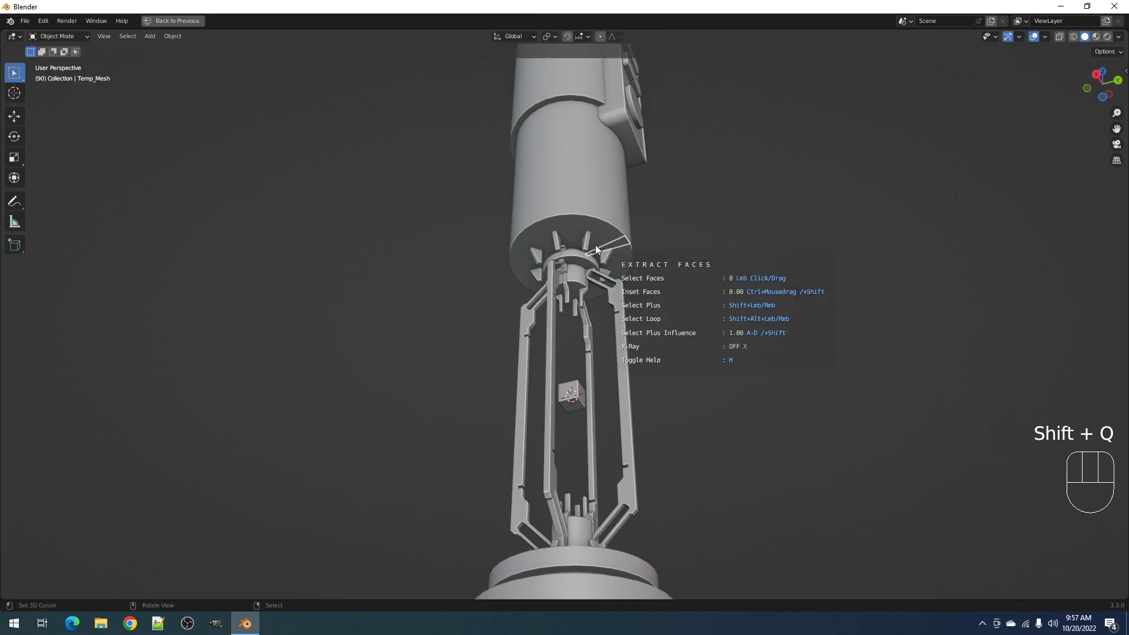
pyautogui.moveTo(591, 297); pyautogui.dragTo(661, 553, button='middle')
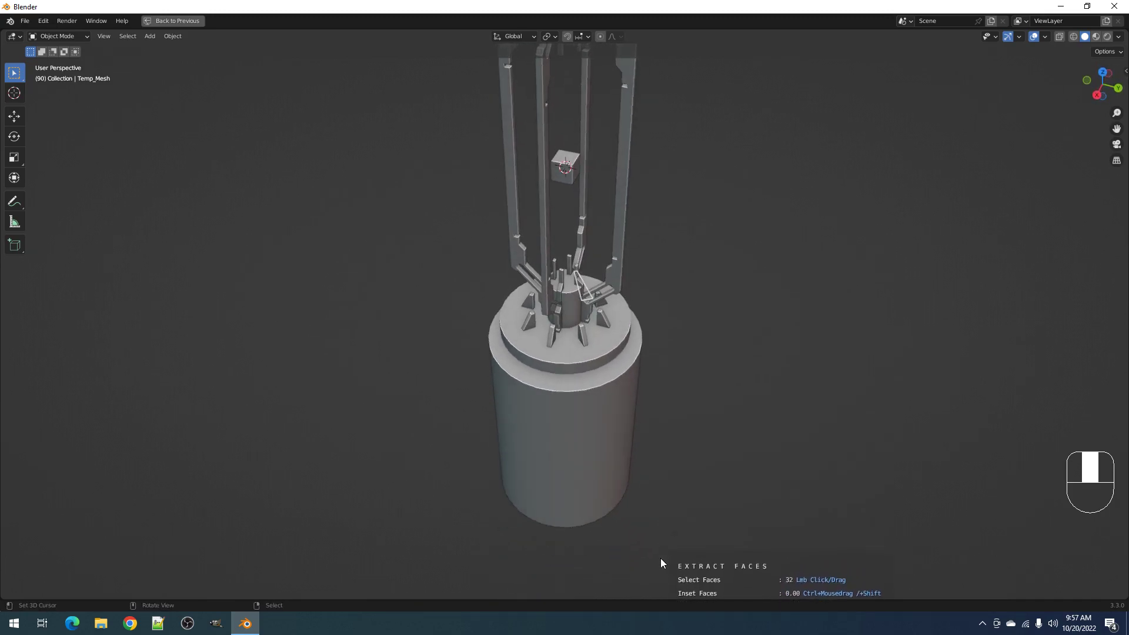
pyautogui.keyDown('shift'); pyautogui.click(568, 336); pyautogui.keyUp('shift')
pyautogui.press('space')
# Examine the extracted annular faces at both cylinder ends in Edit Mode and Object Mode
pyautogui.moveTo(722, 287); pyautogui.dragTo(721, 174, button='middle')
pyautogui.press('Tab')
pyautogui.press('Tab')
pyautogui.press('Tab')
pyautogui.press('Tab')
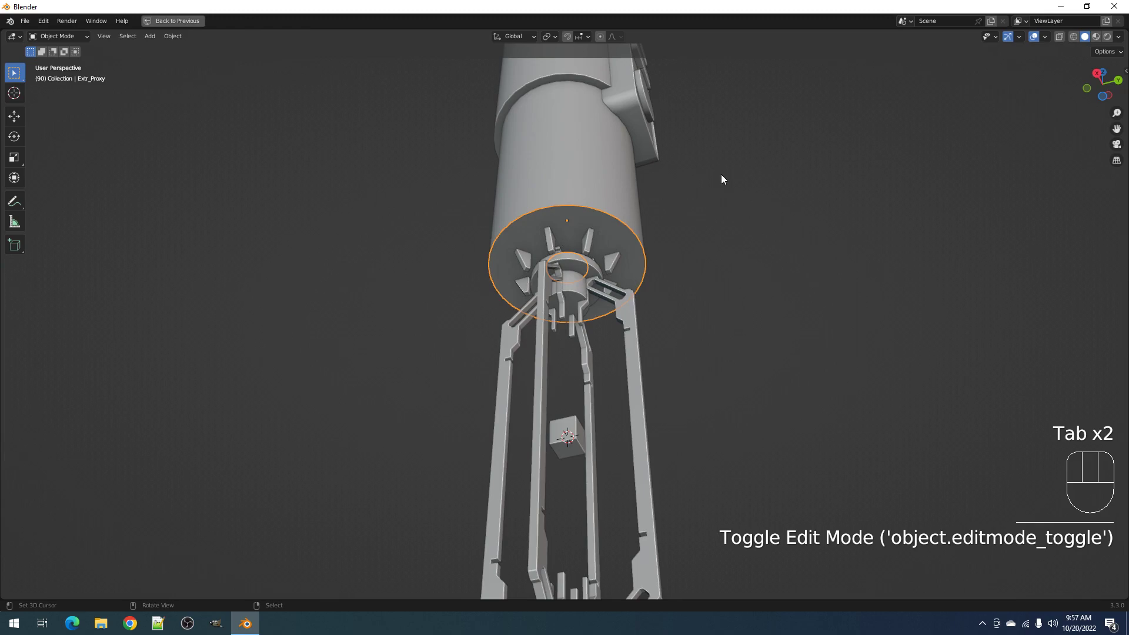
pyautogui.press('Tab')
pyautogui.press('Tab')
pyautogui.moveTo(722, 179); pyautogui.dragTo(715, 250, button='middle')
pyautogui.press('a')
pyautogui.press('Tab')
pyautogui.press('Tab')
# Recenter the origin of the extracted faces object midway between the two cylinder halves
pyautogui.click(615, 448)
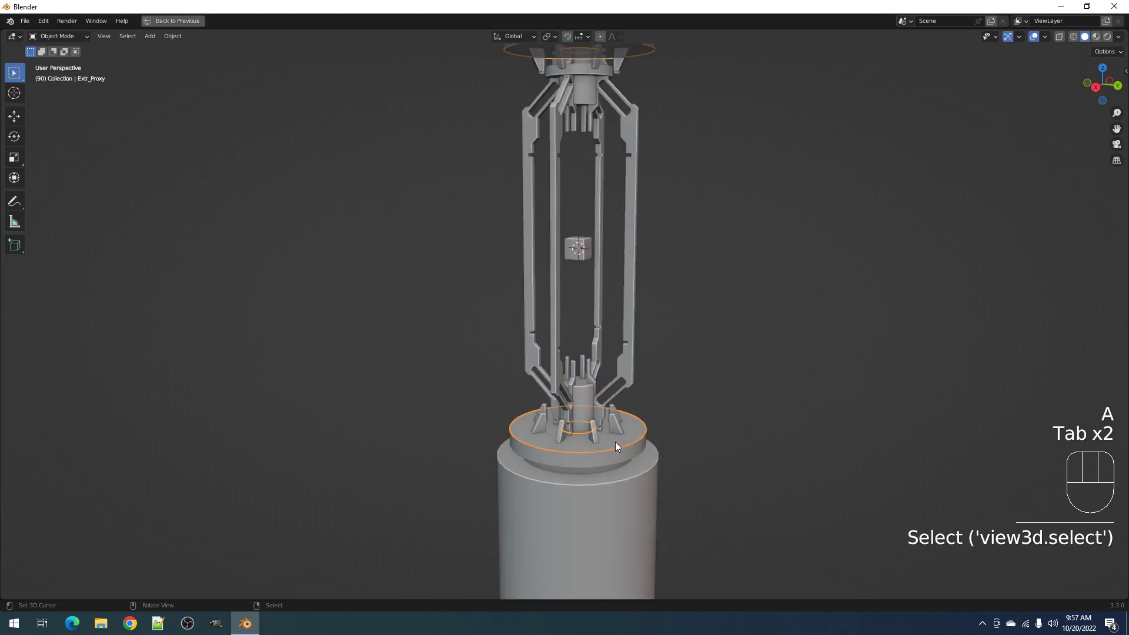
pyautogui.press('w')
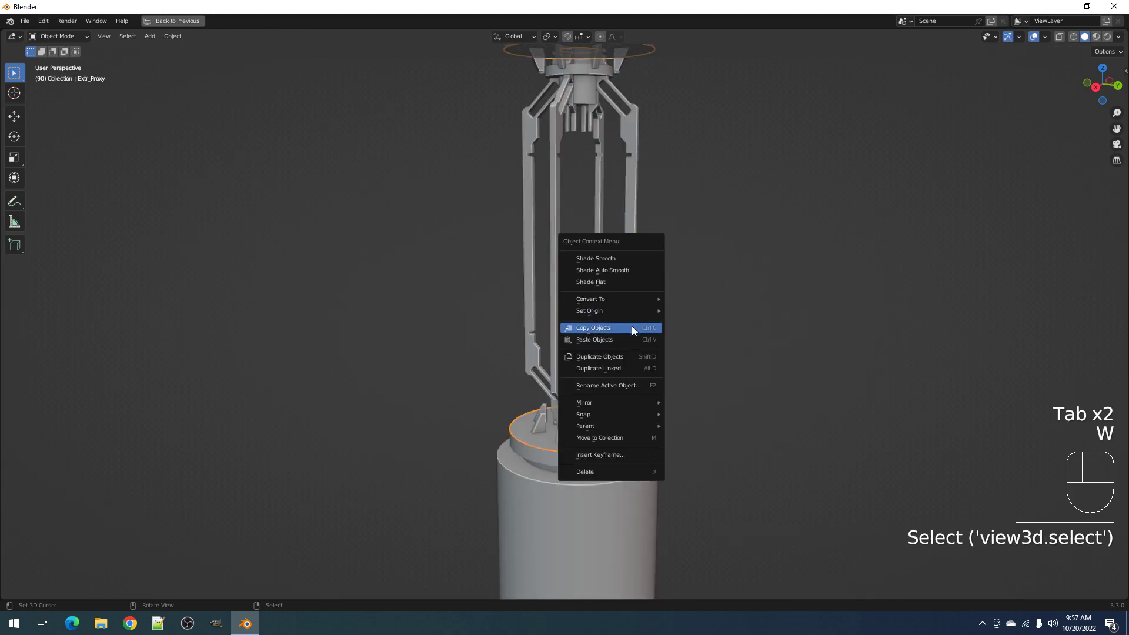
pyautogui.moveTo(630, 312)
pyautogui.click(687, 324)
# Mirror the extracted faces vertically about the object's origin with Auto Mirror
pyautogui.keyDown('alt'); pyautogui.moveTo(687, 323); pyautogui.dragTo(666, 282, button='middle'); pyautogui.keyUp('alt')
pyautogui.press('Tab')
pyautogui.press('a')
pyautogui.press('Tab')
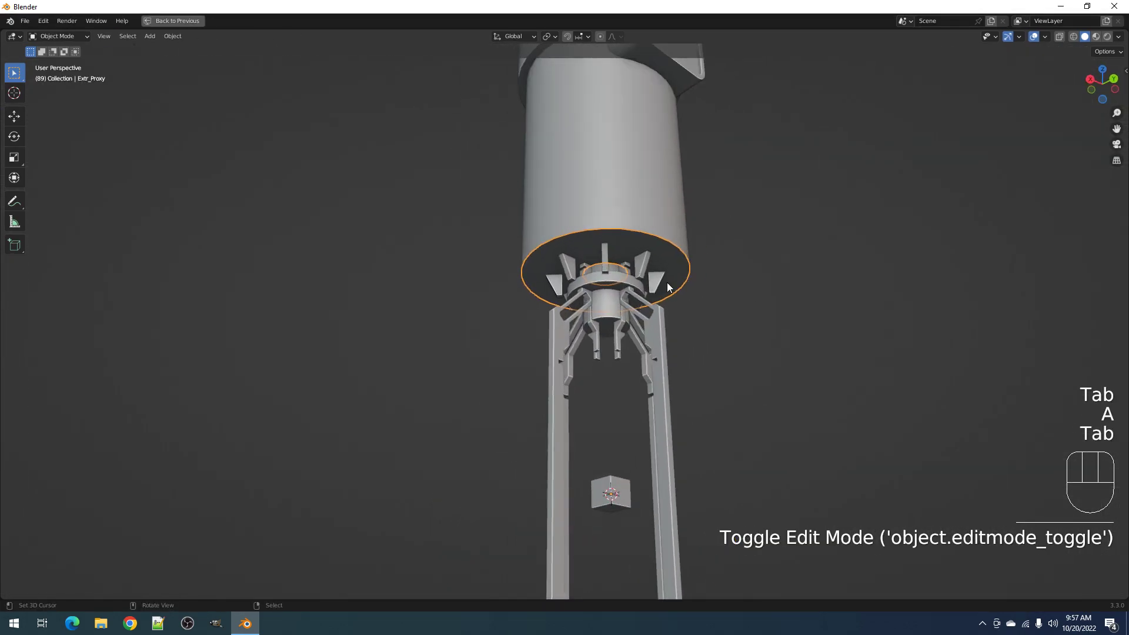
pyautogui.hotkey('shift', 'q')
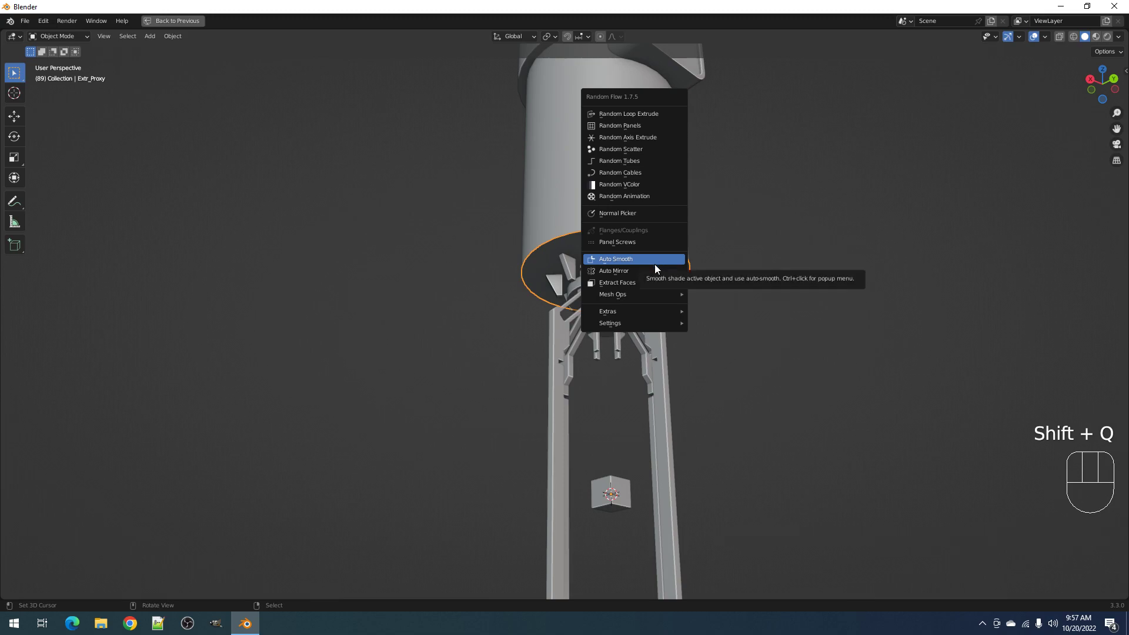
pyautogui.click(654, 269)
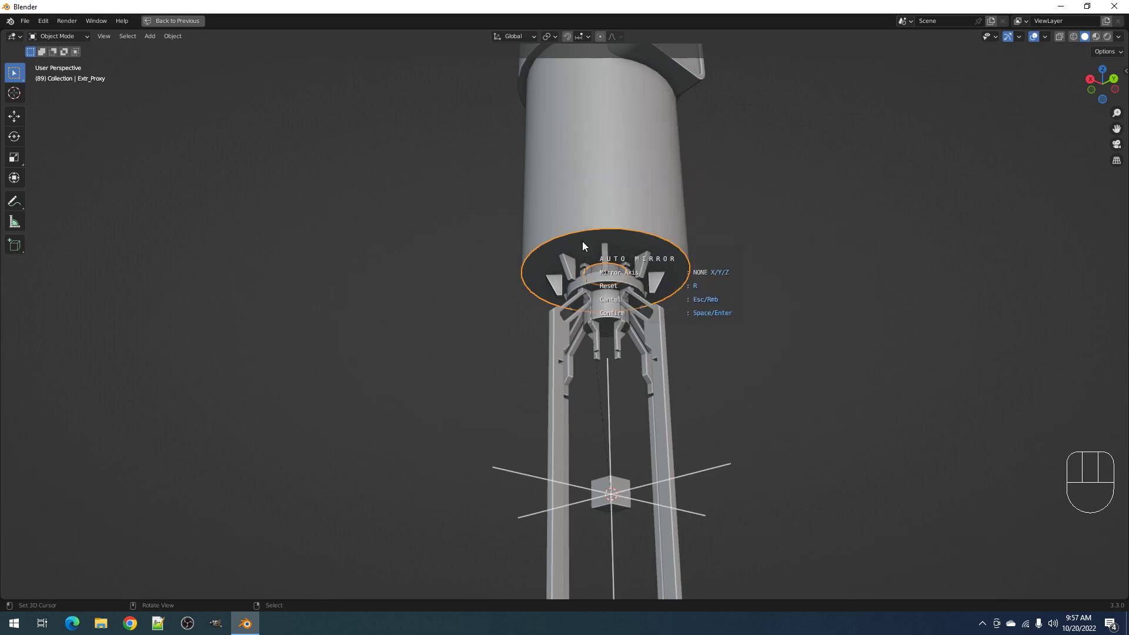
pyautogui.click(583, 243)
# Add a circular loop cut near the outer edge of the extracted upper face and bevel it into a narrow band
pyautogui.press('Tab')
pyautogui.hotkey('alt', 'a')
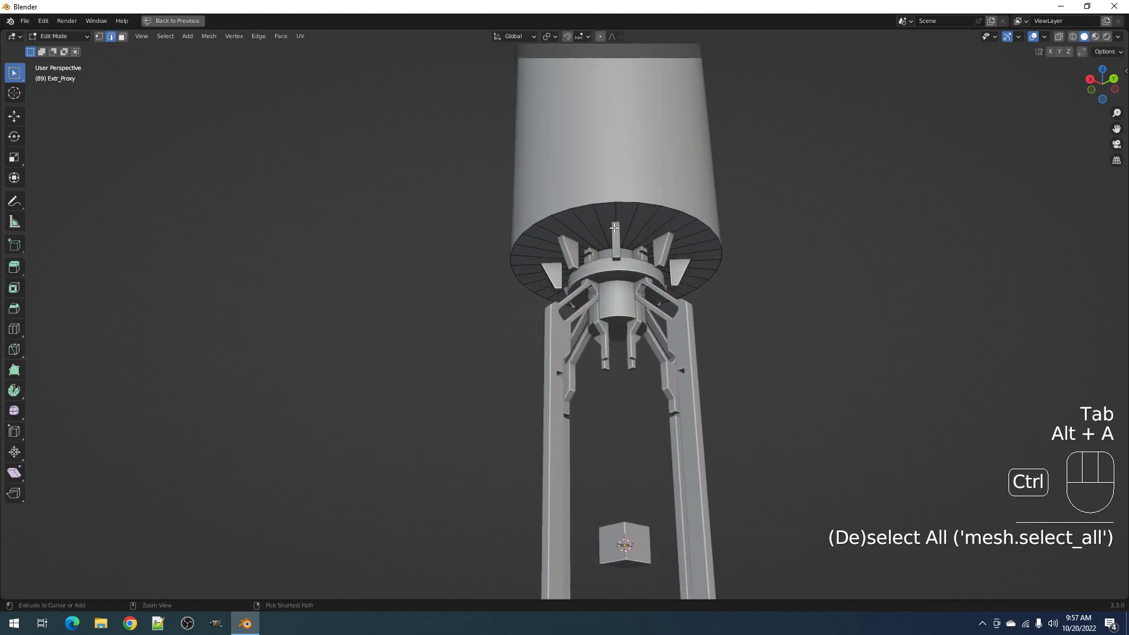
pyautogui.hotkey('ctrl', 'r')
pyautogui.click(615, 228)
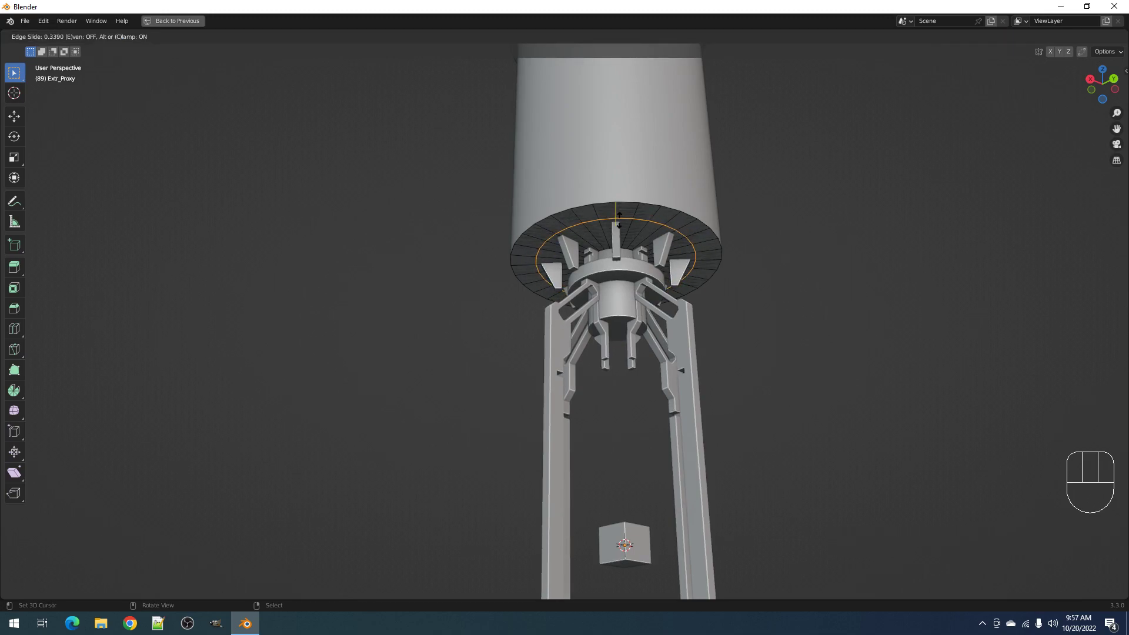
pyautogui.click(619, 221)
pyautogui.hotkey('ctrl', 'b')
pyautogui.click(729, 242)
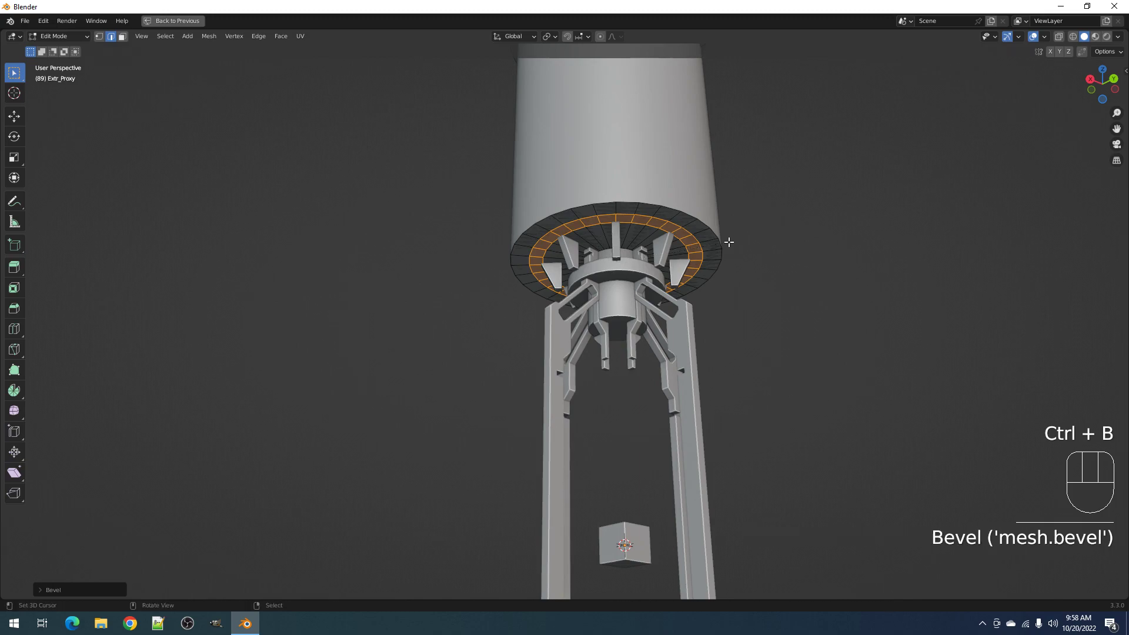
# Extrude the narrow band downward into a raised ring and leave Edit Mode
pyautogui.press('e')
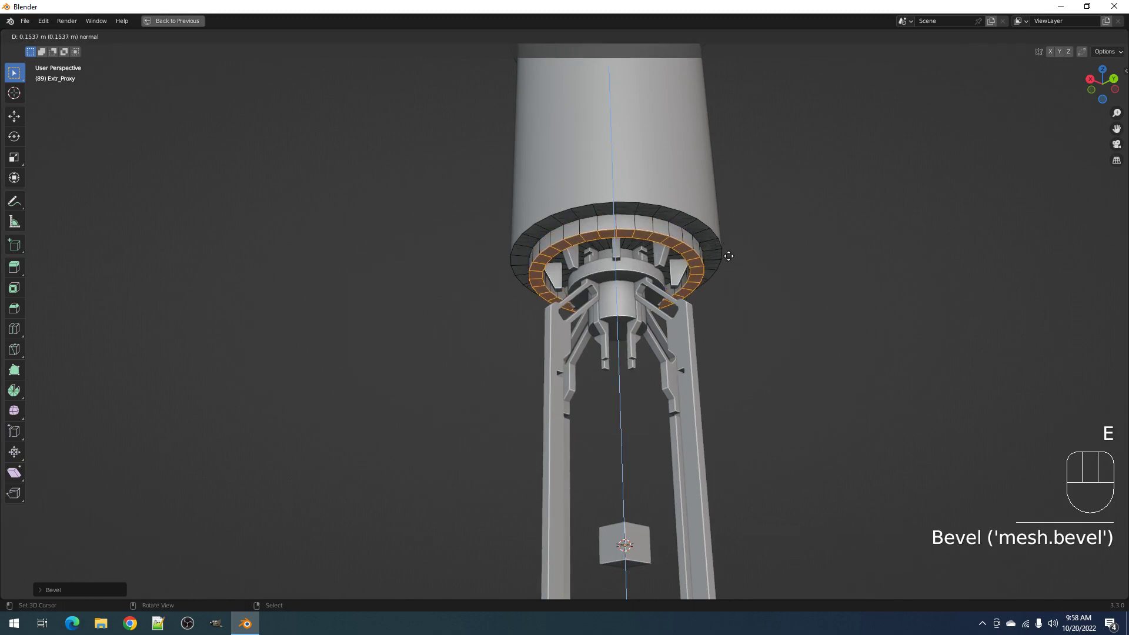
pyautogui.click(729, 247)
pyautogui.press('Tab')
pyautogui.scroll(-5, 658, 240)
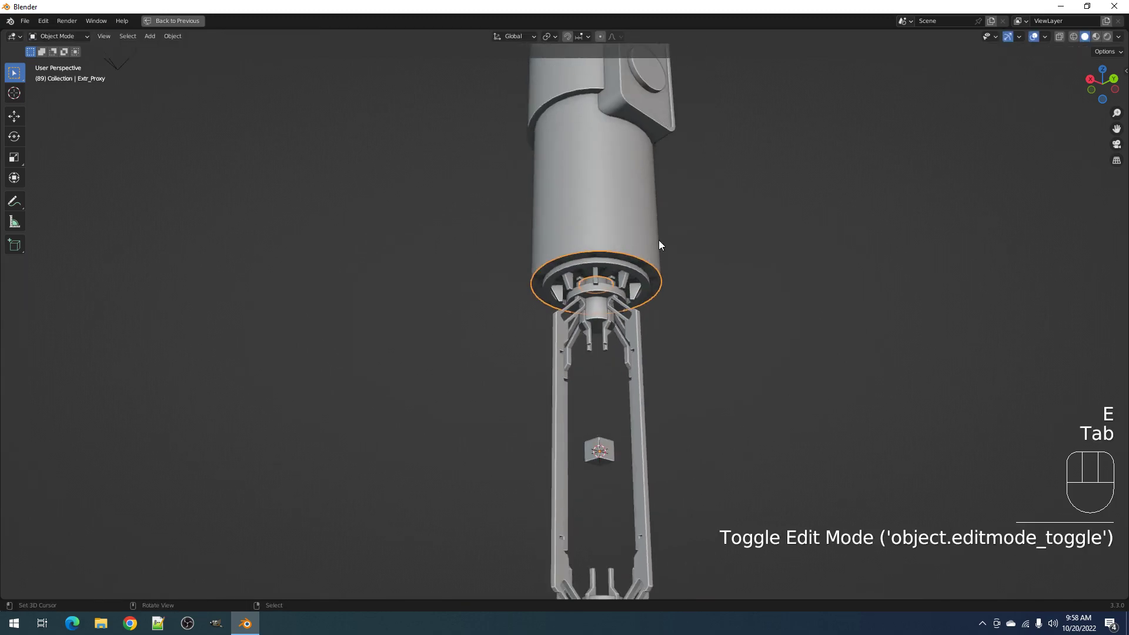
# Isolate the main cylinder to examine its underside mesh, and bring the hidden objects back
pyautogui.moveTo(660, 305); pyautogui.dragTo(685, 292, button='middle')
pyautogui.rightClick(654, 252)
pyautogui.hotkey('shift', 'h')
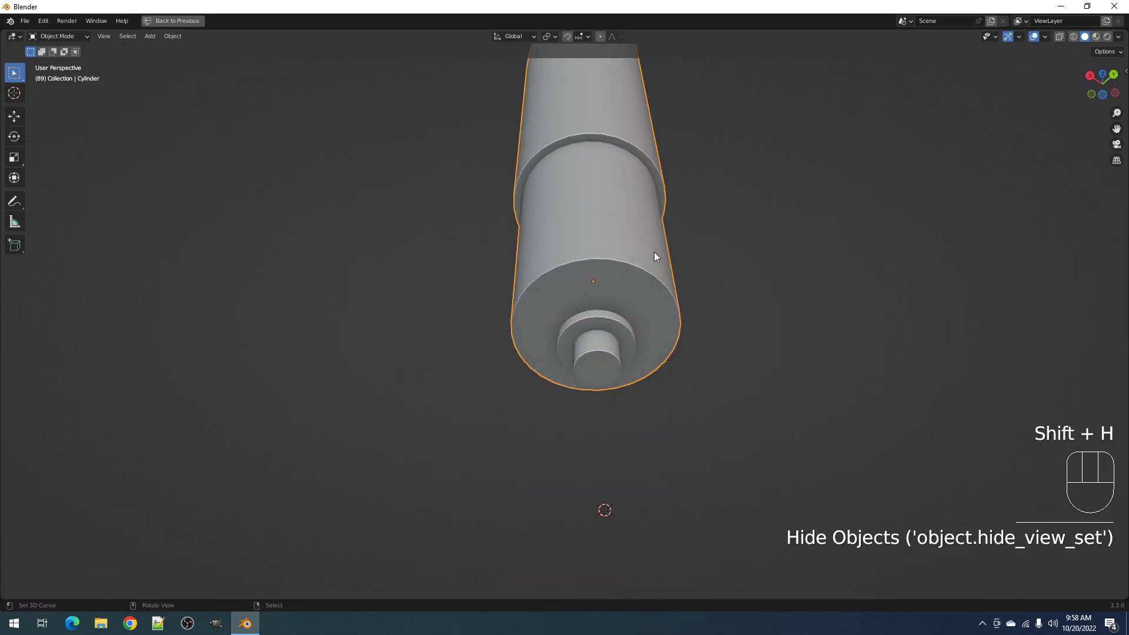
pyautogui.press('Tab')
pyautogui.hotkey('alt', 'a')
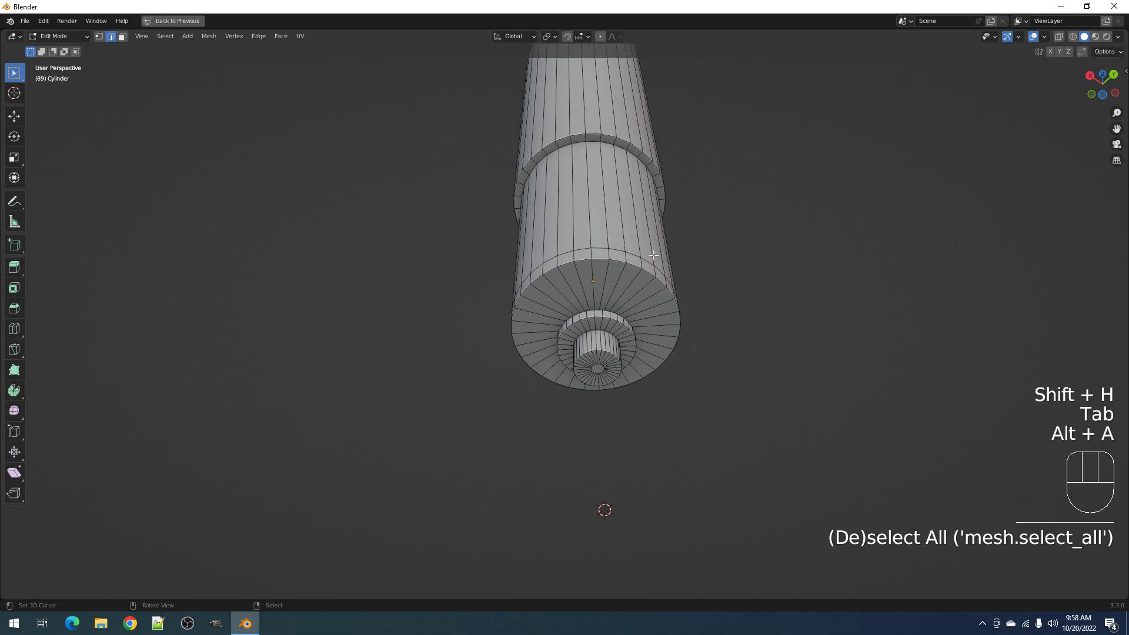
pyautogui.press('Tab')
pyautogui.hotkey('alt', 'h')
pyautogui.hotkey('alt', 'a')
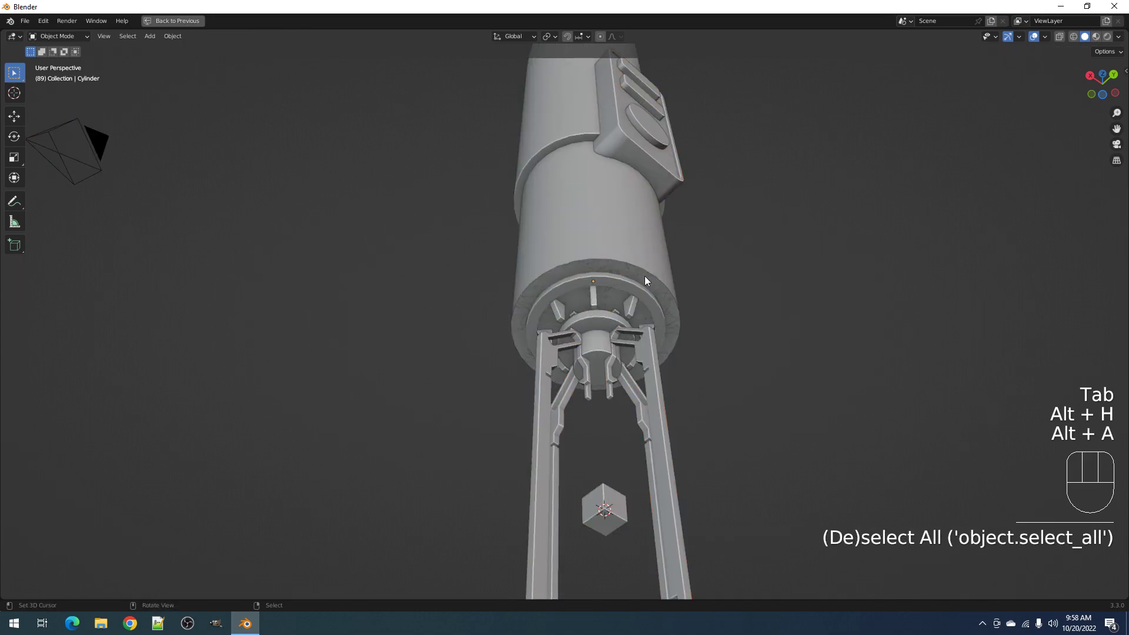
# Pull the extracted ring piece aside temporarily to examine the cylinder face beneath it, cancelling the move
pyautogui.rightClick(649, 286)
pyautogui.press('f')
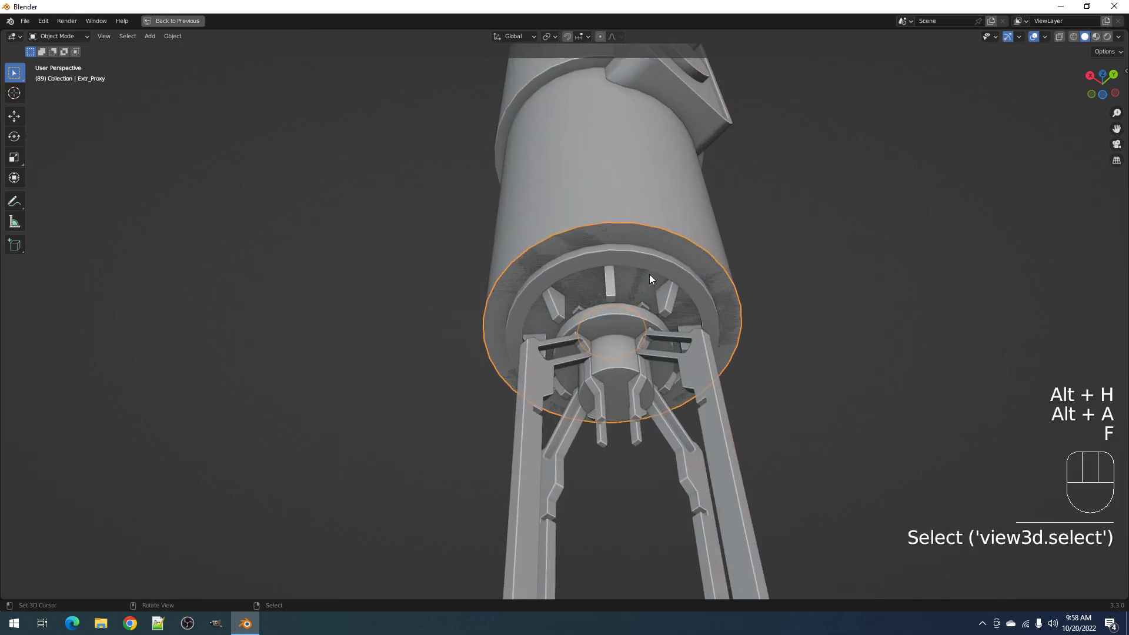
pyautogui.press('g')
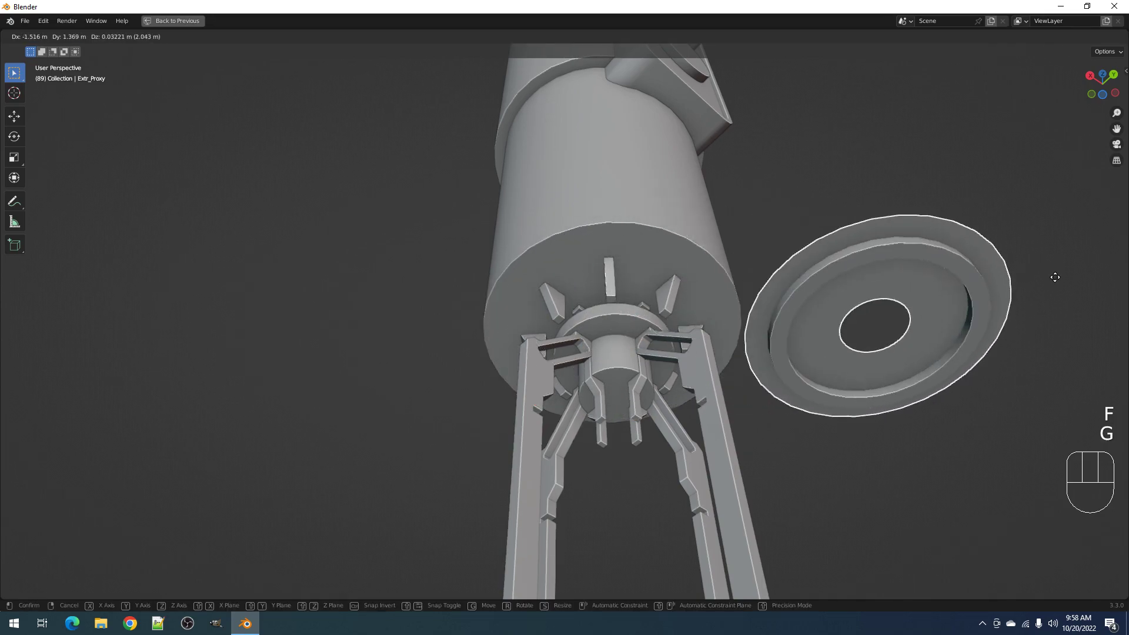
pyautogui.rightClick(811, 296)
pyautogui.moveTo(807, 282); pyautogui.dragTo(782, 326, button='middle')
pyautogui.scroll(-1, 770, 248)
pyautogui.keyDown('shift'); pyautogui.moveTo(763, 253); pyautogui.dragTo(701, 284, button='middle'); pyautogui.keyUp('shift')
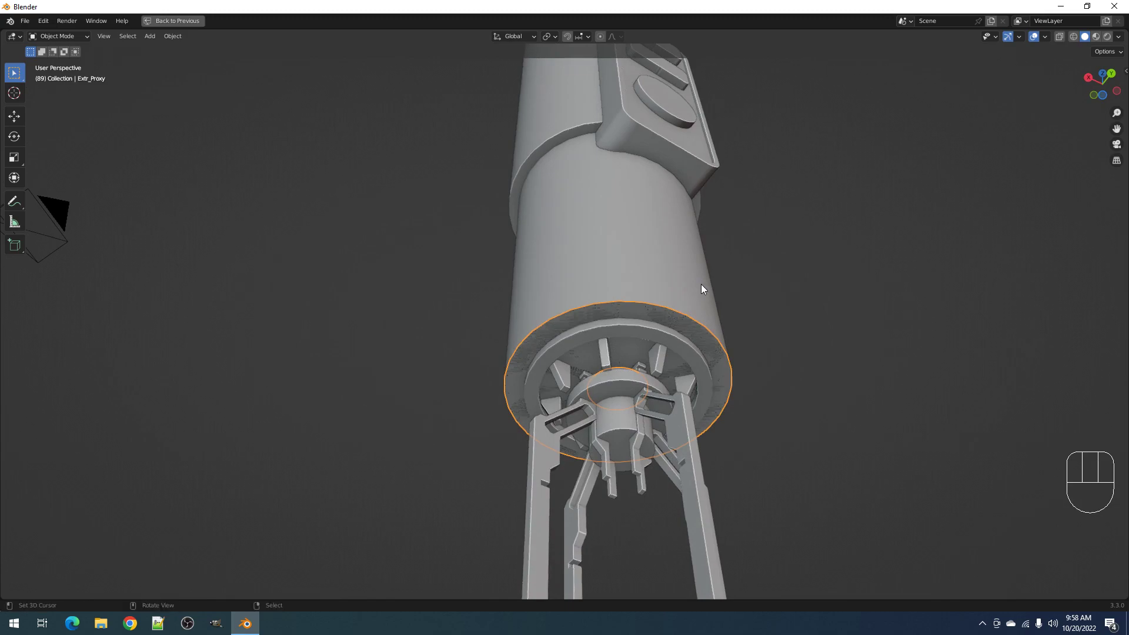
# Isolate the main cylinder, delete the annular end faces covered by the extracted piece on both halves, and unhide everything
pyautogui.rightClick(699, 283)
pyautogui.hotkey('shift', 'h')
pyautogui.press('Tab')
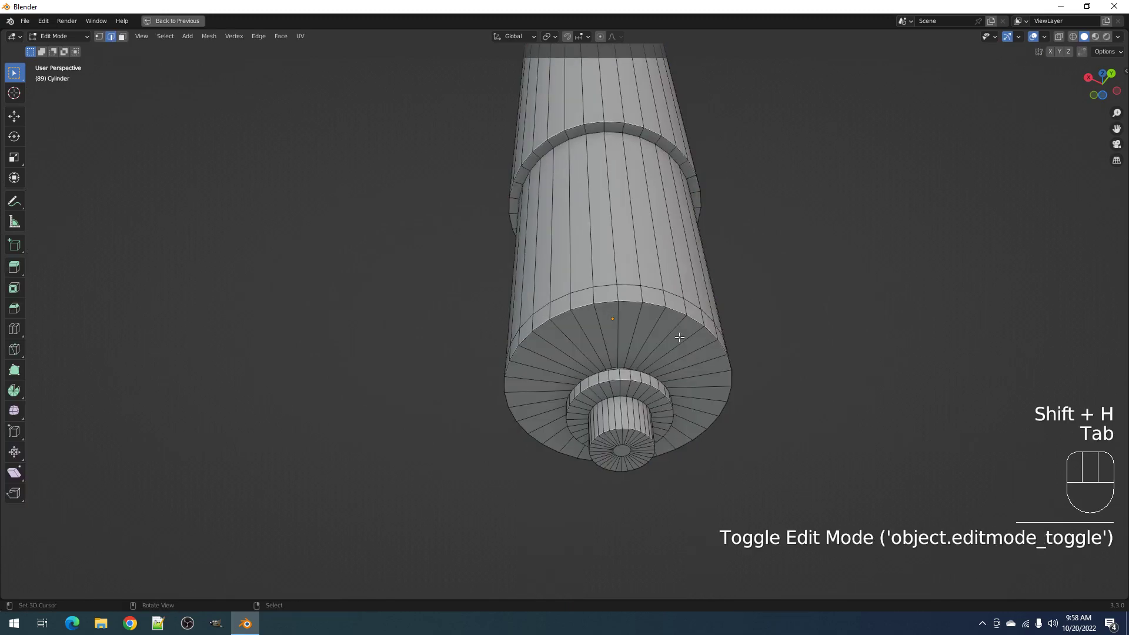
pyautogui.press('3')
pyautogui.keyDown('alt'); pyautogui.keyDown('shift'); pyautogui.rightClick(679, 345); pyautogui.keyUp('shift'); pyautogui.keyUp('alt')
pyautogui.moveTo(680, 345); pyautogui.dragTo(628, 333, button='middle')
pyautogui.keyDown('alt'); pyautogui.keyDown('shift'); pyautogui.rightClick(611, 409); pyautogui.keyUp('shift'); pyautogui.keyUp('alt')
pyautogui.press('x')
pyautogui.click(609, 408)
pyautogui.press('Tab')
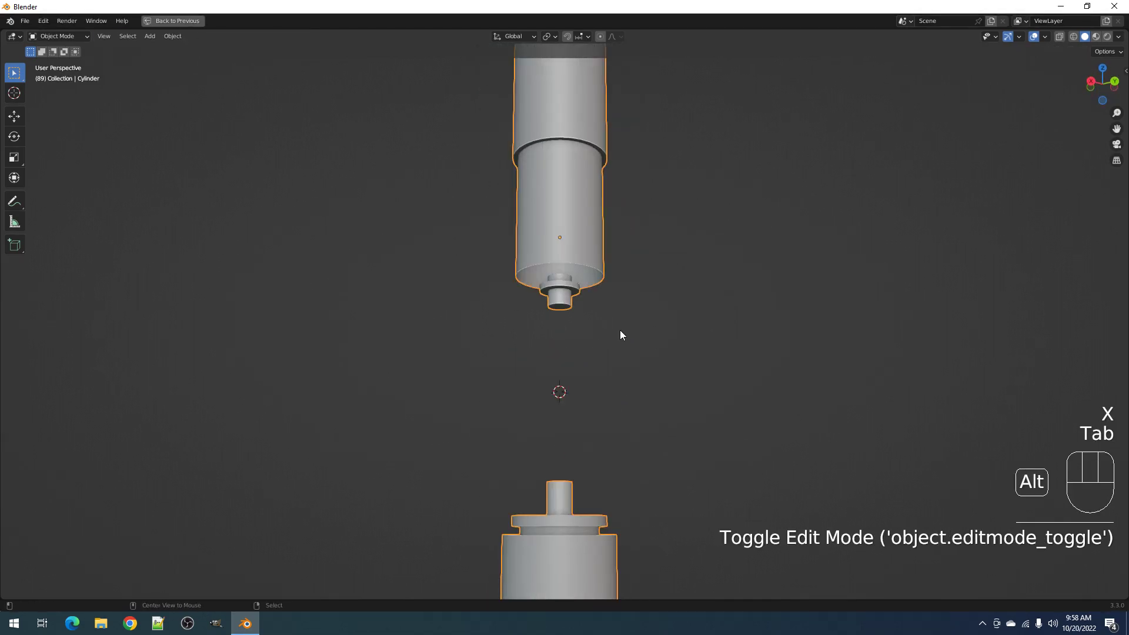
pyautogui.hotkey('alt', 'h')
pyautogui.hotkey('alt', 'a')
# Try to join the extracted ring piece to the main cylinder and merge all vertices by distance
pyautogui.scroll(3, 619, 330)
pyautogui.moveTo(625, 338); pyautogui.dragTo(643, 275, button='middle')
pyautogui.click(632, 354)
pyautogui.keyDown('shift'); pyautogui.rightClick(640, 286); pyautogui.keyUp('shift')
pyautogui.hotkey('ctrl', 'j')
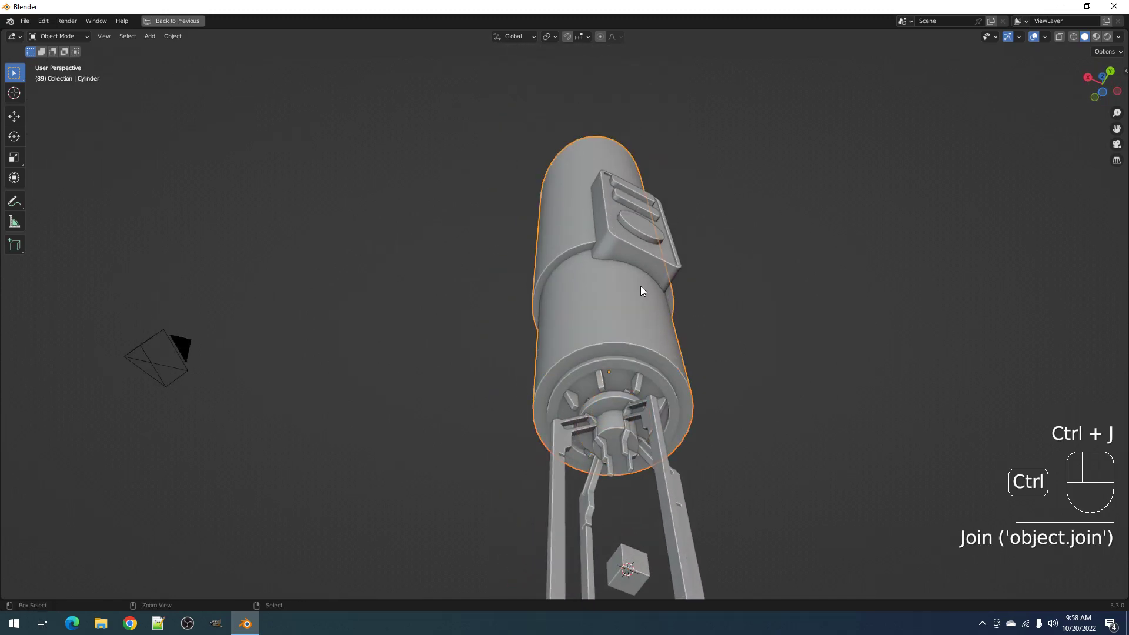
pyautogui.press('Tab')
pyautogui.press('a')
pyautogui.press('m')
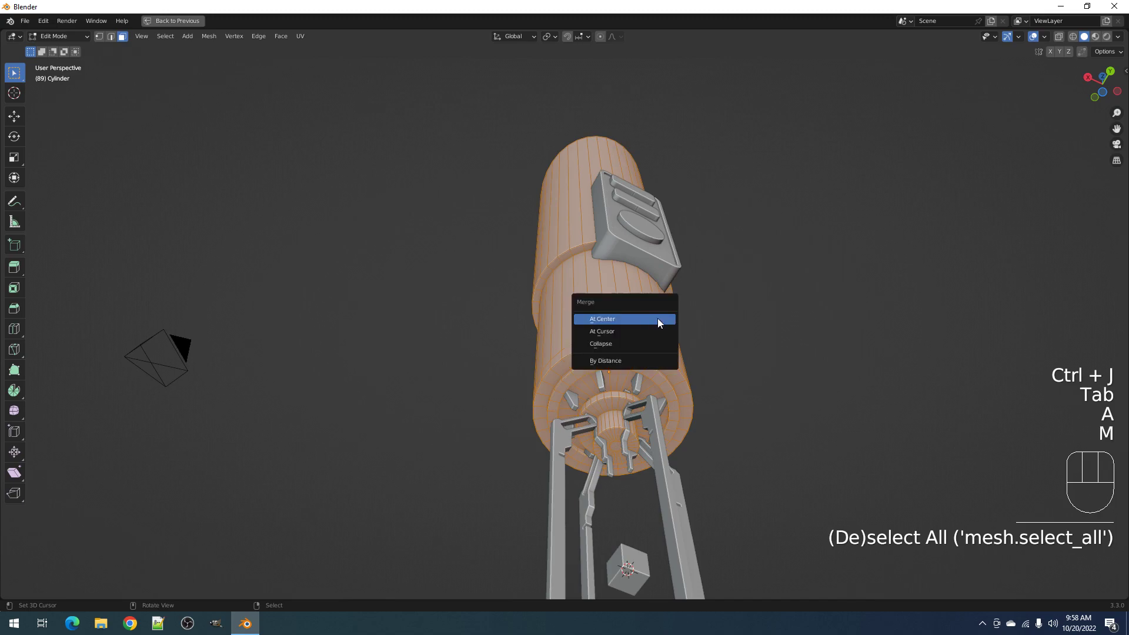
pyautogui.click(647, 360)
pyautogui.moveTo(647, 360); pyautogui.dragTo(609, 278, button='middle')
pyautogui.press('Tab')
pyautogui.press('Tab')
# Undo the merge by distance and the joining of the ring piece to the cylinder
pyautogui.hotkey('ctrl', 'z')
pyautogui.hotkey('ctrl', 'z')
pyautogui.hotkey('ctrl', 'z')
pyautogui.hotkey('ctrl', 'z')
pyautogui.hotkey('ctrl', 'z')
pyautogui.hotkey('ctrl', 'z')
# Apply the mesh of the extracted ring piece with Creative Flow's Apply Mesh
pyautogui.hotkey('alt', 'a')
pyautogui.click(595, 252)
pyautogui.hotkey('ctrl', 'shift', 'x')
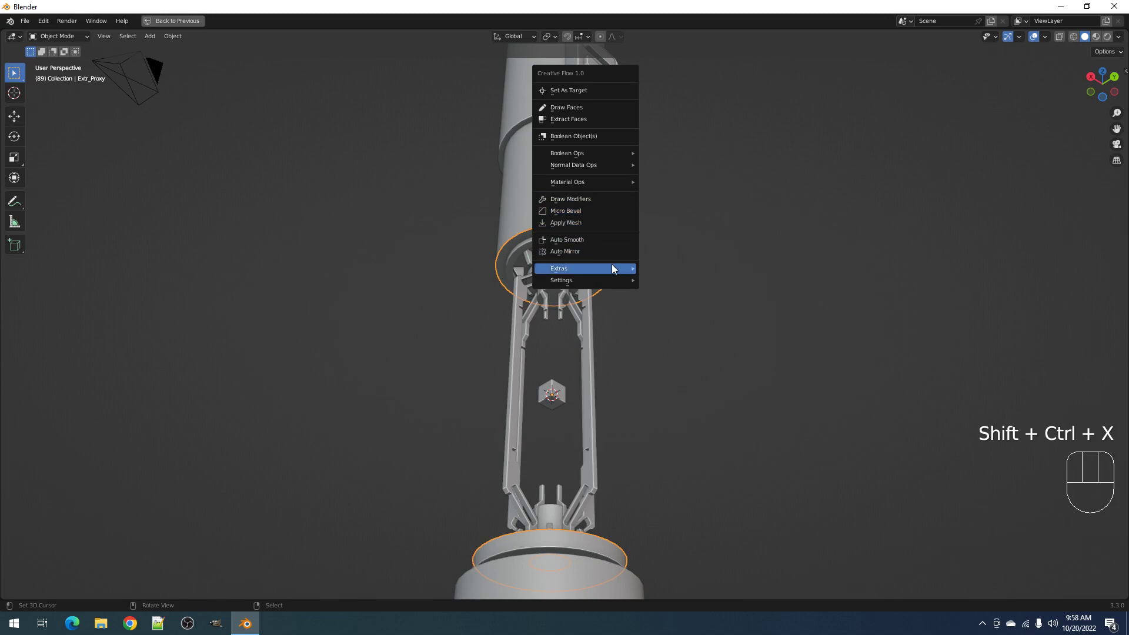
pyautogui.moveTo(612, 266)
pyautogui.click(664, 270)
pyautogui.hotkey('ctrl', 'shift', 'x')
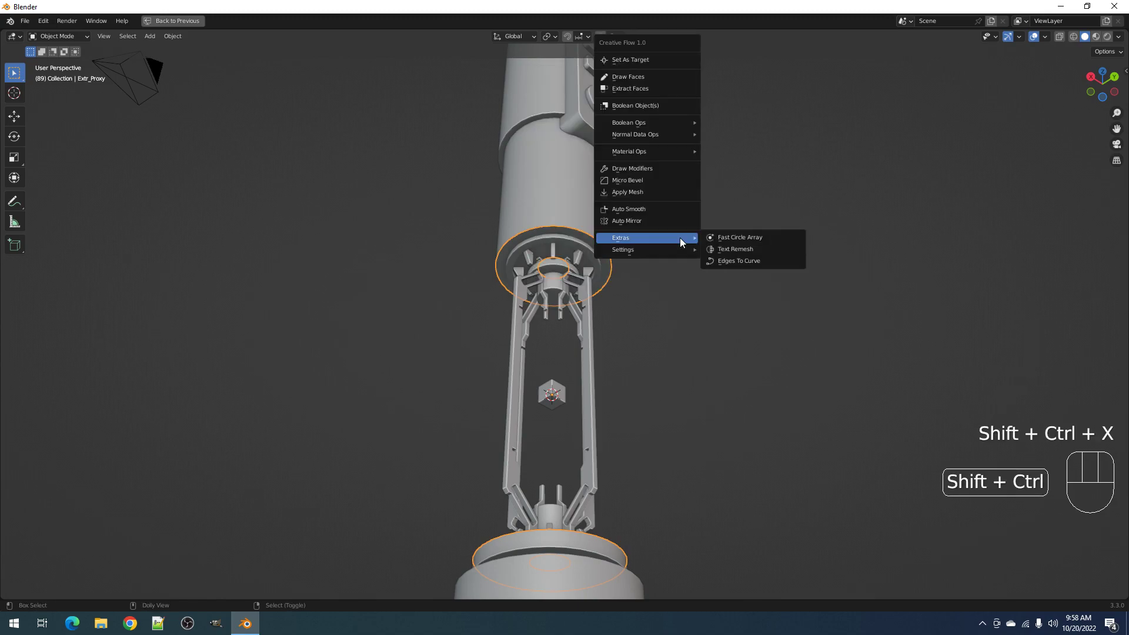
pyautogui.click(646, 191)
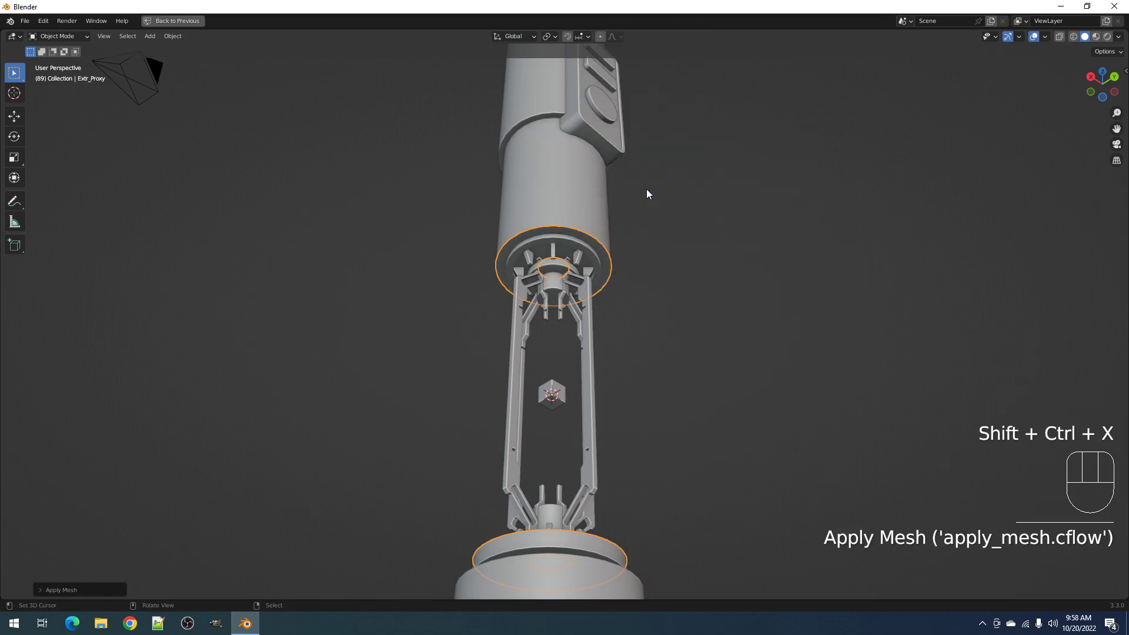
# Join the applied ring piece to the main cylinder
pyautogui.press('Tab')
pyautogui.moveTo(647, 189); pyautogui.dragTo(626, 258, button='middle')
pyautogui.hotkey('alt', 'a')
pyautogui.press('Tab')
pyautogui.click(619, 177)
pyautogui.hotkey('ctrl', 'j')
# Merge all vertices of the joined cylinder mesh by distance and deselect everything
pyautogui.press('Tab')
pyautogui.scroll(5, 627, 256)
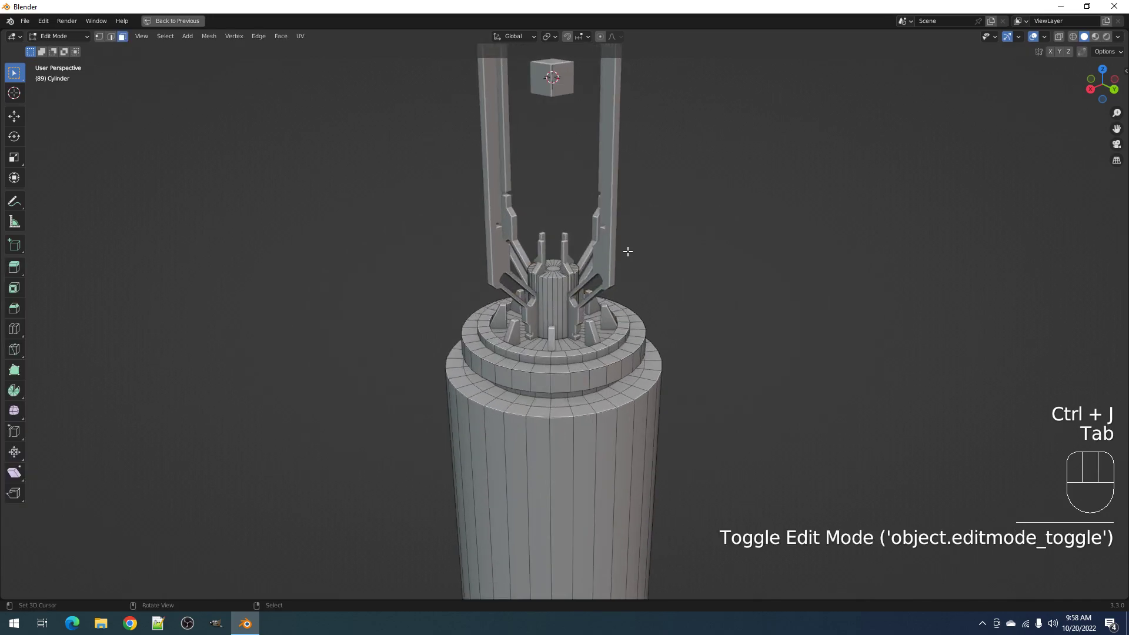
pyautogui.press('a')
pyautogui.press('m')
pyautogui.click(628, 248)
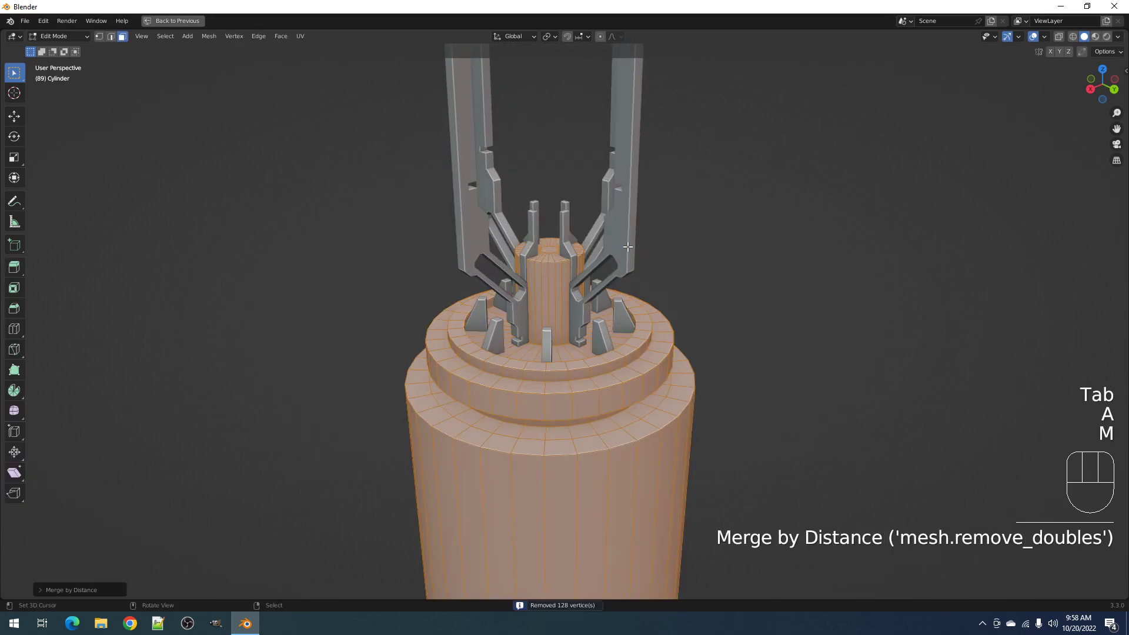
pyautogui.press('Tab')
pyautogui.press('Tab')
pyautogui.press('Tab')
pyautogui.hotkey('alt', 'a')
# Examine the merged rings, hubs and struts at both ends of the gap between the cylinder halves
pyautogui.moveTo(628, 214); pyautogui.dragTo(565, 221, button='middle')
pyautogui.keyDown('alt'); pyautogui.middleClick(564, 224); pyautogui.keyUp('alt')
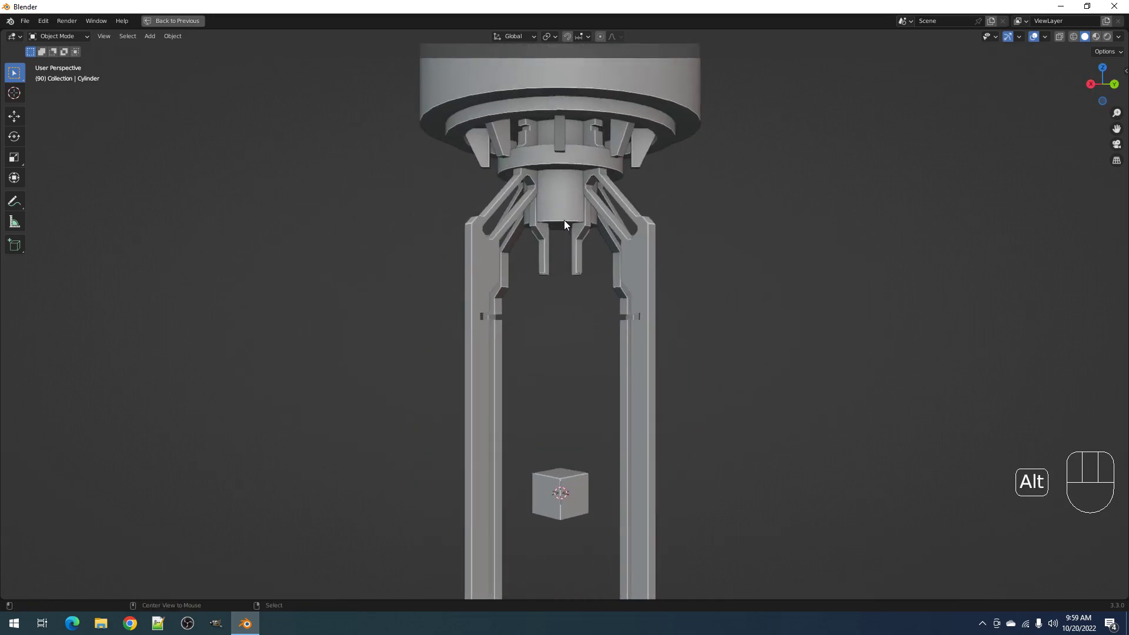
pyautogui.scroll(3, 565, 224)
pyautogui.scroll(2, 567, 224)
pyautogui.scroll(-5, 566, 220)
pyautogui.keyDown('shift'); pyautogui.moveTo(621, 327); pyautogui.dragTo(617, 106, button='middle'); pyautogui.keyUp('shift')
pyautogui.scroll(-4, 616, 235)
pyautogui.moveTo(617, 293); pyautogui.dragTo(625, 244, button='middle')
pyautogui.scroll(4, 620, 295)
pyautogui.scroll(5, 626, 152)
pyautogui.scroll(-4, 626, 146)
pyautogui.keyDown('shift'); pyautogui.moveTo(626, 147); pyautogui.dragTo(630, 361, button='middle'); pyautogui.keyUp('shift')
pyautogui.moveTo(581, 235); pyautogui.dragTo(574, 350, button='middle')
pyautogui.scroll(3, 573, 350)
# Add two loop cuts around the lower section's central hub, one near its middle and one near its base
pyautogui.rightClick(571, 356)
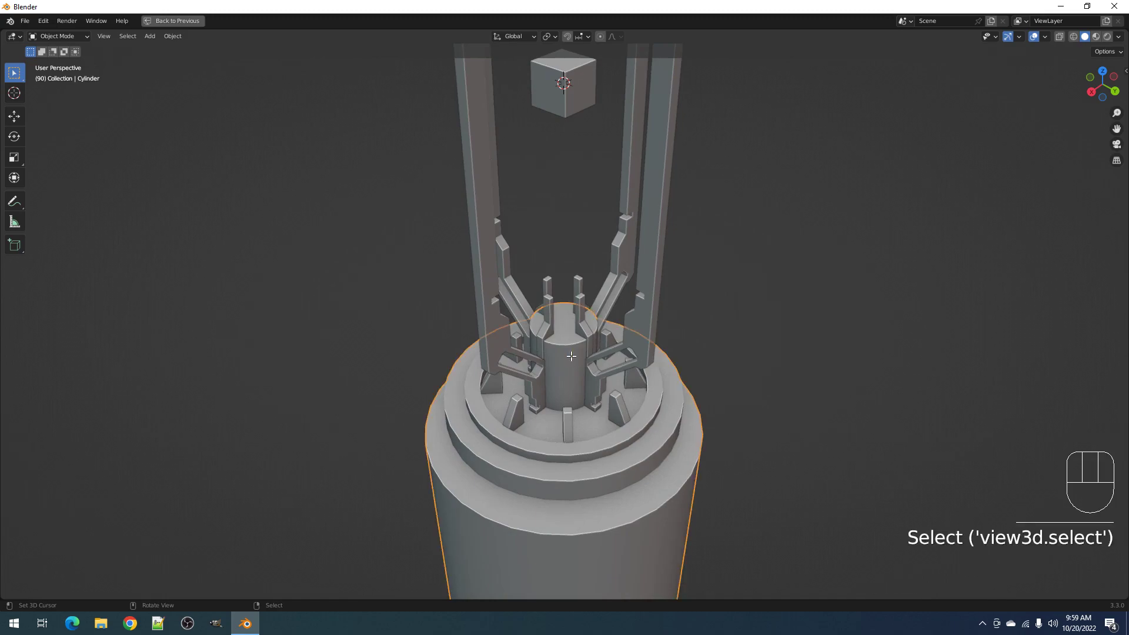
pyautogui.press('Tab')
pyautogui.scroll(3, 570, 356)
pyautogui.hotkey('alt', 'a')
pyautogui.hotkey('ctrl', 'r')
pyautogui.click(550, 318)
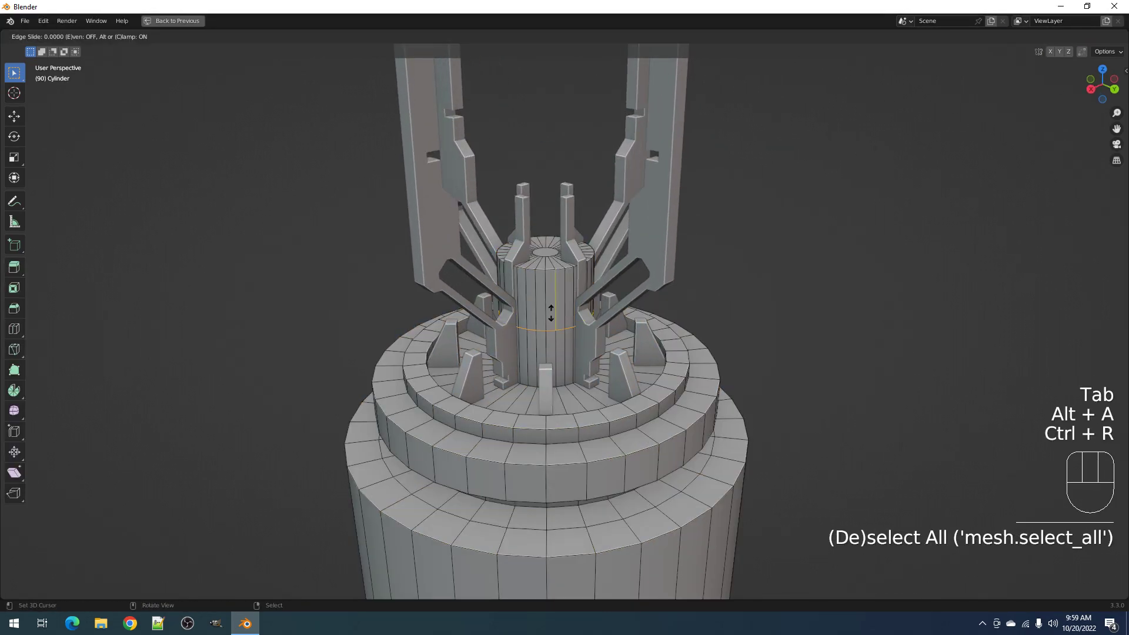
pyautogui.click(551, 302)
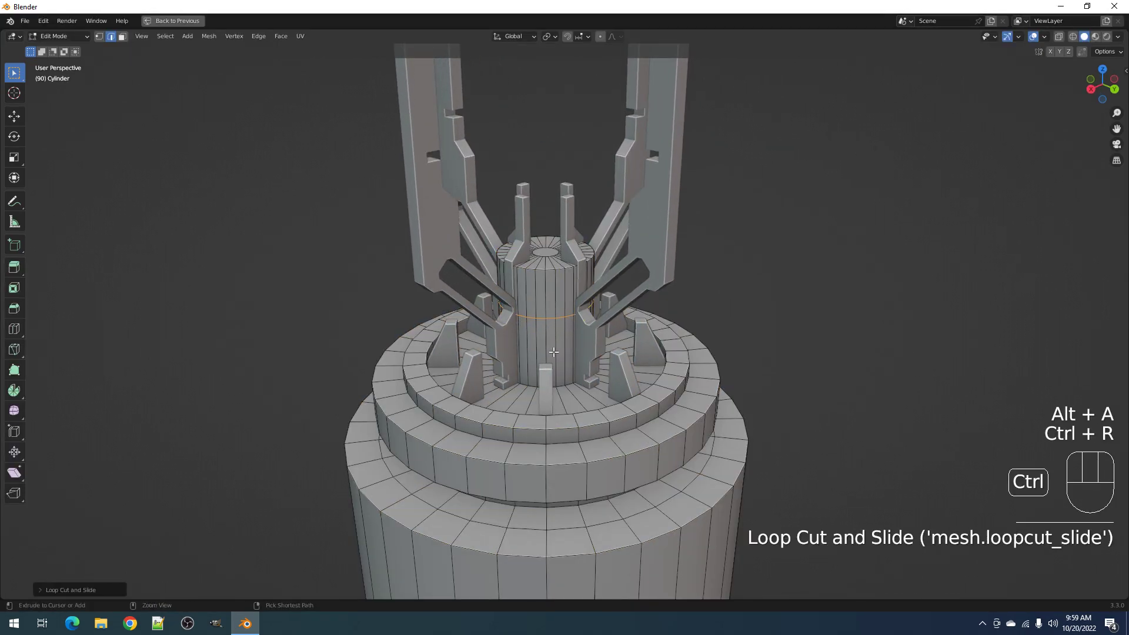
pyautogui.hotkey('ctrl', 'r')
pyautogui.click(553, 352)
pyautogui.click(555, 364)
# Push the face band between the hub's two new loops outward with a zero-thickness inset about 0.088 m deep
pyautogui.press('3')
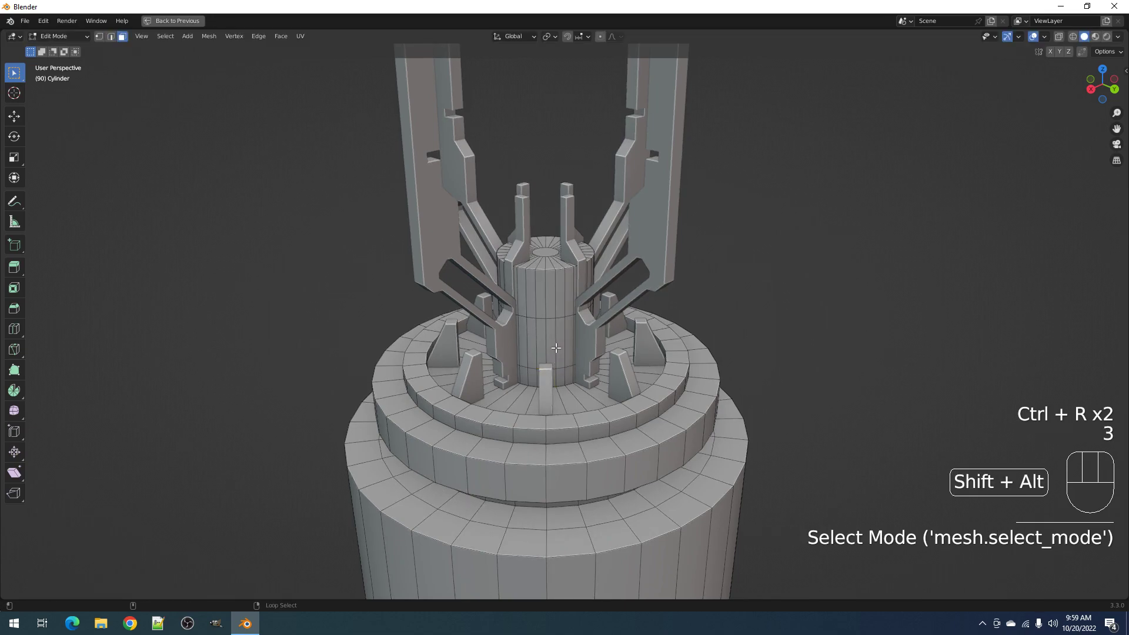
pyautogui.keyDown('alt'); pyautogui.keyDown('shift'); pyautogui.click(568, 349); pyautogui.keyUp('shift'); pyautogui.keyUp('alt')
pyautogui.press('i')
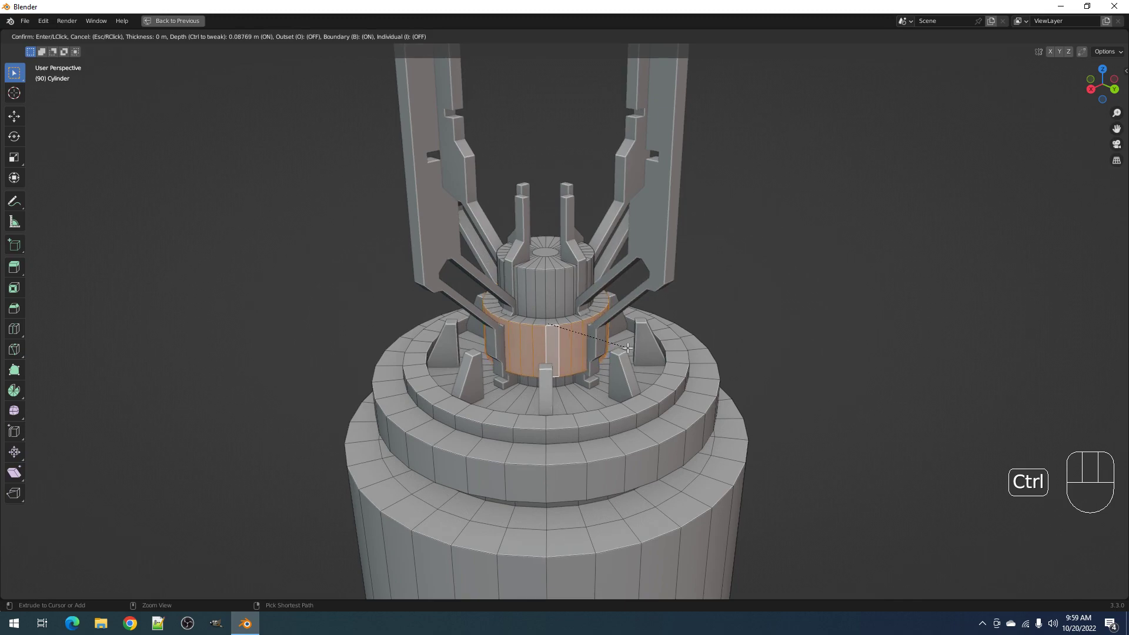
pyautogui.click(627, 348)
pyautogui.press('Tab')
pyautogui.scroll(-8, 626, 314)
pyautogui.moveTo(626, 313)
pyautogui.mouseDown(button='middle')
pyautogui.moveTo(644, 330)
pyautogui.moveTo(636, 298)
pyautogui.mouseUp(button='middle')
pyautogui.hotkey('alt', 'a')
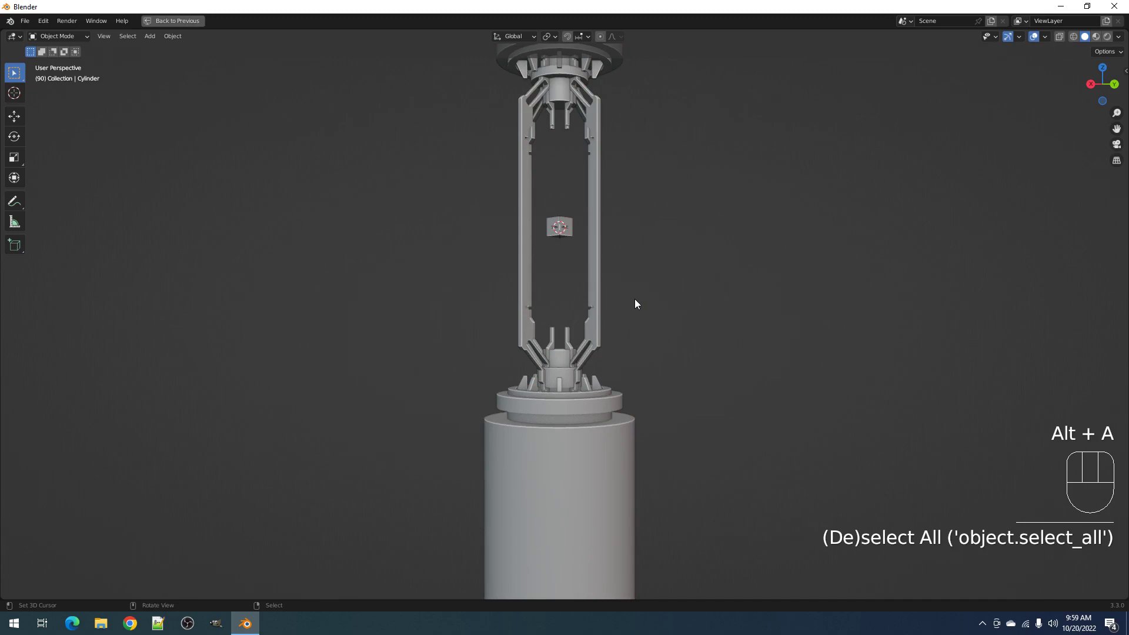
# Add two closely spaced edge loops around the upper body section, near its lower end
pyautogui.scroll(-3, 641, 301)
pyautogui.moveTo(650, 298); pyautogui.dragTo(594, 303, button='middle')
pyautogui.scroll(-2, 626, 272)
pyautogui.keyDown('shift'); pyautogui.moveTo(648, 255); pyautogui.dragTo(665, 378, button='middle'); pyautogui.keyUp('shift')
pyautogui.scroll(2, 662, 302)
pyautogui.moveTo(660, 299); pyautogui.dragTo(624, 316, button='middle')
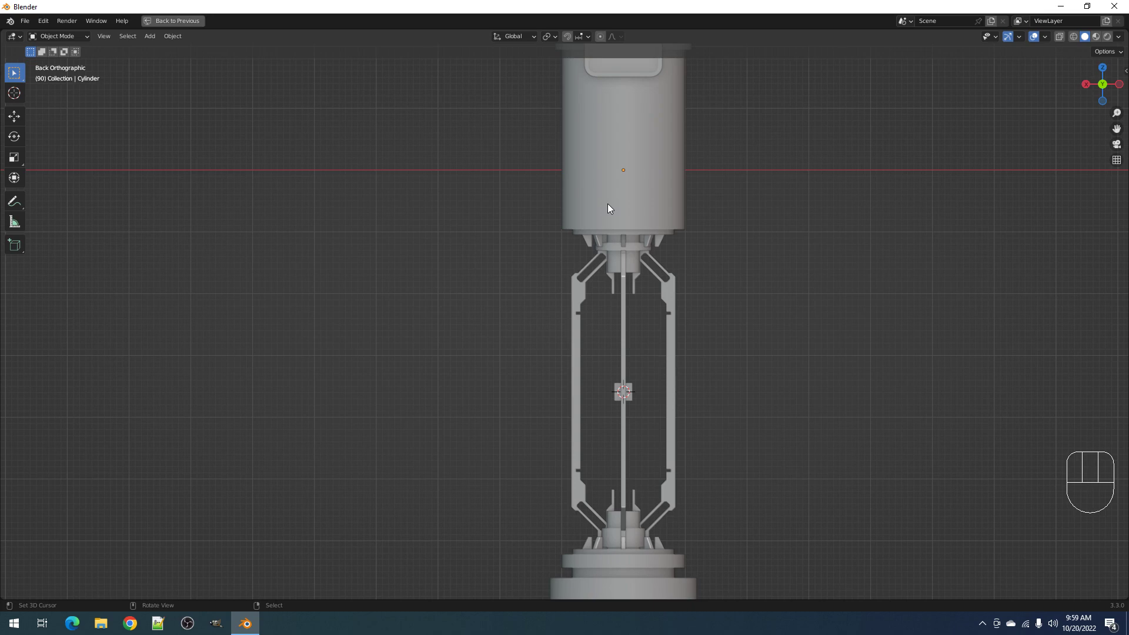
pyautogui.scroll(-5, 607, 205)
pyautogui.moveTo(607, 206); pyautogui.dragTo(600, 279, button='middle')
pyautogui.scroll(2, 616, 269)
pyautogui.click(599, 281)
pyautogui.scroll(2, 599, 280)
pyautogui.press('Tab')
pyautogui.hotkey('alt', 'a')
pyautogui.hotkey('ctrl', 'r')
pyautogui.click(623, 247)
pyautogui.click(624, 281)
# Sink the face band between the upper body's new loops inward into a groove with a depth inset
pyautogui.press('3')
pyautogui.keyDown('alt'); pyautogui.keyDown('shift'); pyautogui.click(617, 272); pyautogui.keyUp('shift'); pyautogui.keyUp('alt')
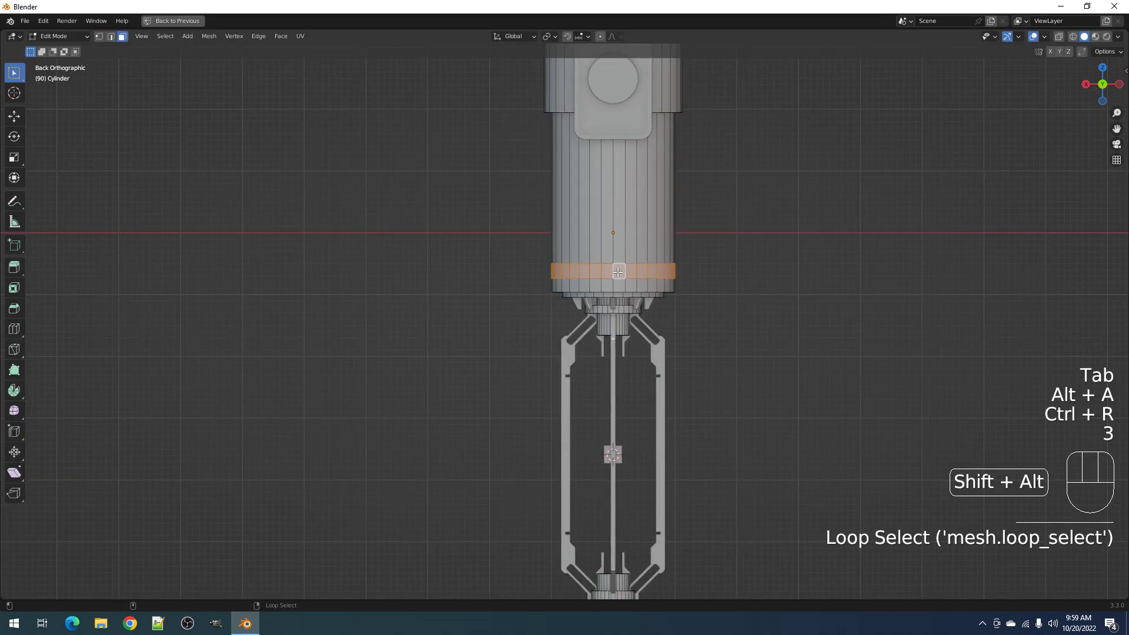
pyautogui.press('i')
pyautogui.click(708, 272)
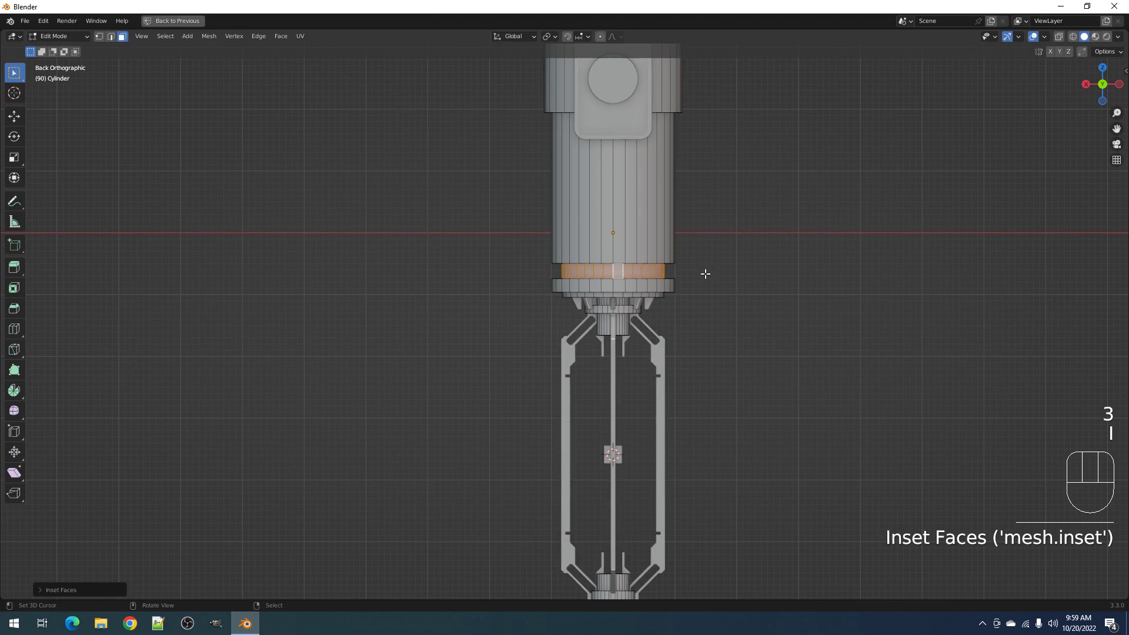
pyautogui.press('Tab')
pyautogui.scroll(-4, 618, 317)
pyautogui.hotkey('alt', 'a')
# Stretch the small center cube's mesh about 10.9 times along Z into a tall post between the struts
pyautogui.scroll(4, 612, 302)
pyautogui.moveTo(600, 265); pyautogui.dragTo(630, 280, button='middle')
pyautogui.rightClick(512, 326)
pyautogui.press('Tab')
pyautogui.press('a')
pyautogui.scroll(-3, 543, 324)
pyautogui.press('s')
pyautogui.press('z')
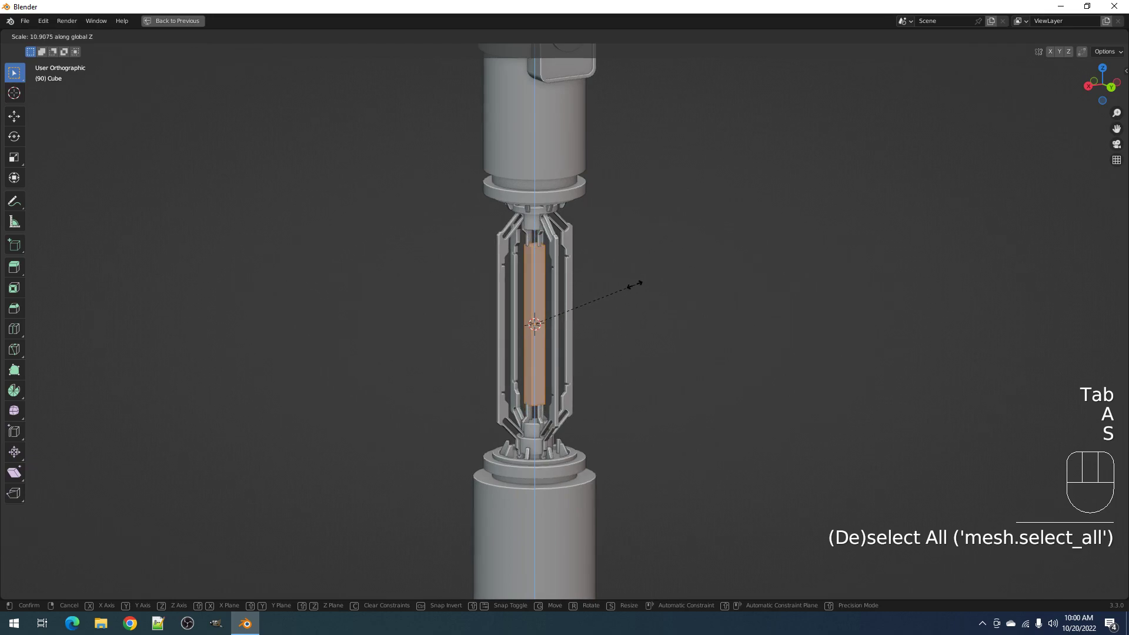
pyautogui.click(632, 284)
pyautogui.press('Tab')
# Bevel the post's top and bottom faces about 0.81 m wide with one segment to form pointed tips
pyautogui.keyDown('alt'); pyautogui.moveTo(650, 294); pyautogui.dragTo(617, 291, button='middle'); pyautogui.keyUp('alt')
pyautogui.scroll(2, 630, 281)
pyautogui.press('Tab')
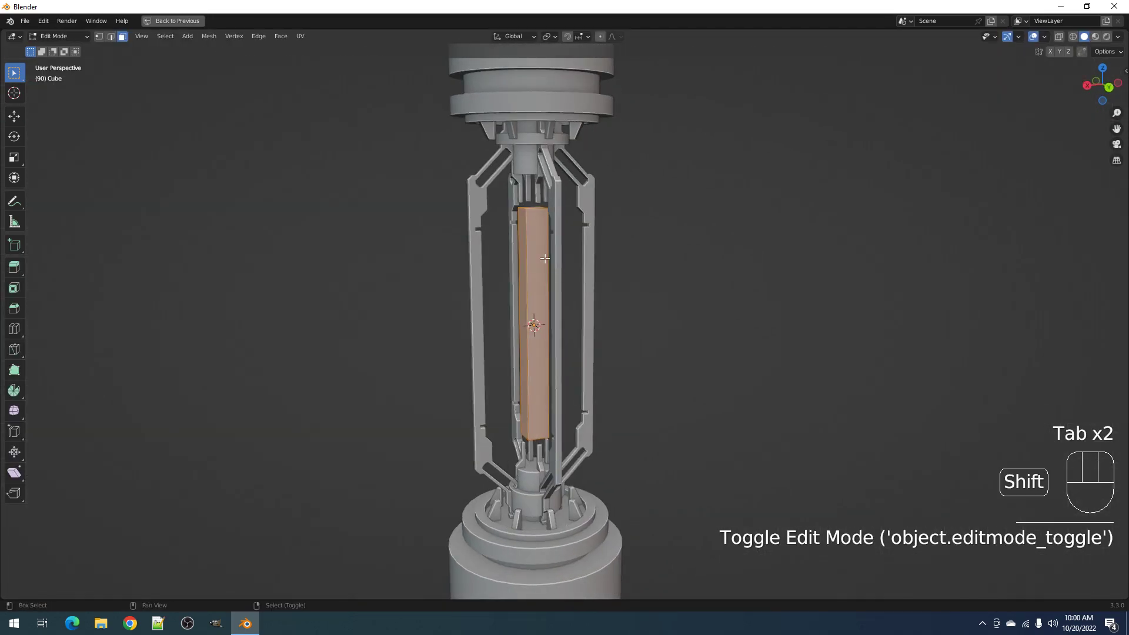
pyautogui.keyDown('shift'); pyautogui.moveTo(549, 254); pyautogui.dragTo(561, 316, button='middle'); pyautogui.keyUp('shift')
pyautogui.scroll(3, 543, 274)
pyautogui.press('1')
pyautogui.press('3')
pyautogui.rightClick(534, 227)
pyautogui.scroll(-3, 537, 236)
pyautogui.keyDown('shift'); pyautogui.moveTo(544, 424); pyautogui.dragTo(538, 253, button='middle'); pyautogui.keyUp('shift')
pyautogui.scroll(2, 538, 265)
pyautogui.moveTo(543, 374); pyautogui.dragTo(548, 342, button='middle')
pyautogui.moveTo(545, 401); pyautogui.dragTo(552, 357, button='middle')
pyautogui.keyDown('shift'); pyautogui.moveTo(550, 361); pyautogui.dragTo(548, 385, button='middle'); pyautogui.keyUp('shift')
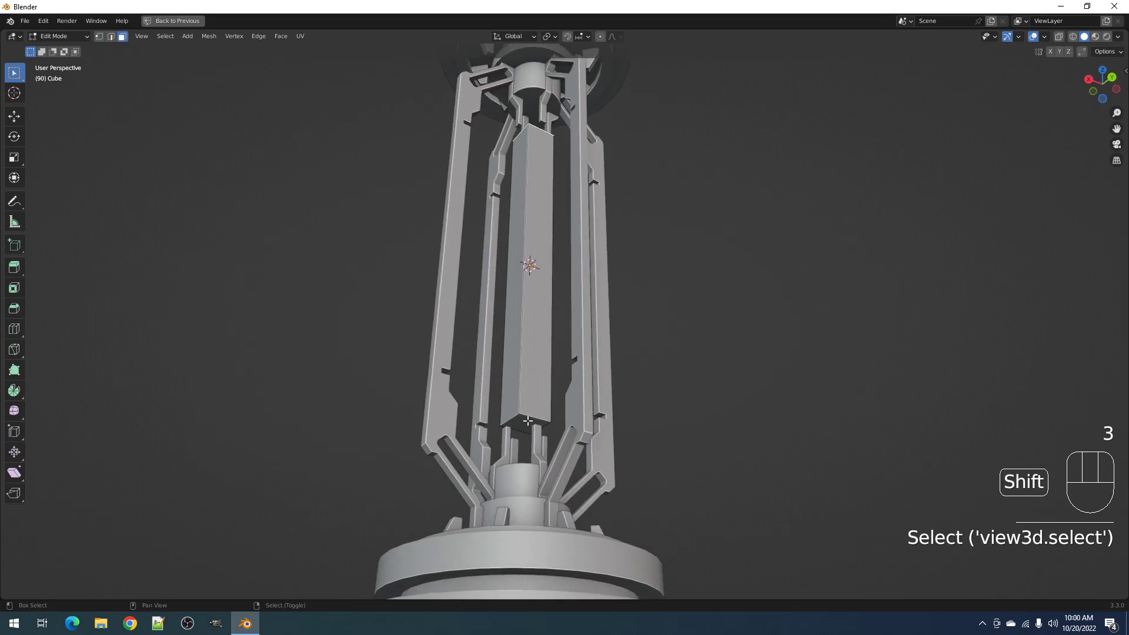
pyautogui.hotkey('ctrl', 'b')
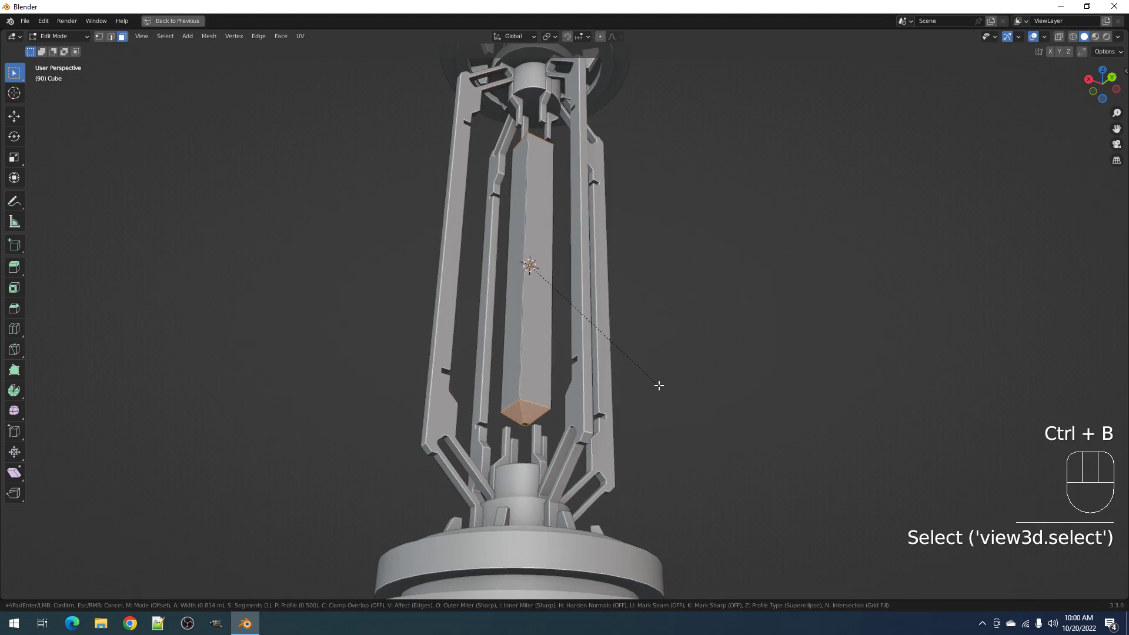
pyautogui.click(657, 383)
pyautogui.press('Tab')
# Subdivide the entire post mesh
pyautogui.scroll(-4, 654, 376)
pyautogui.moveTo(649, 329); pyautogui.dragTo(550, 386, button='middle')
pyautogui.keyDown('shift'); pyautogui.moveTo(662, 270); pyautogui.dragTo(714, 351, button='middle'); pyautogui.keyUp('shift')
pyautogui.scroll(3, 599, 363)
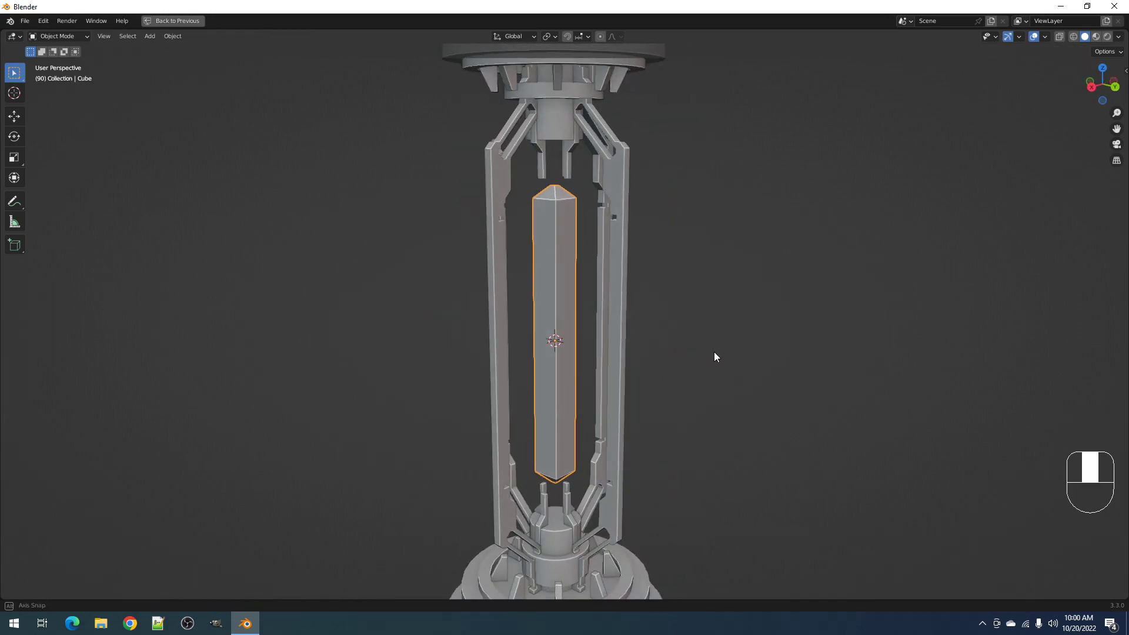
pyautogui.press('Tab')
pyautogui.press('a')
pyautogui.press('w')
pyautogui.click(592, 271)
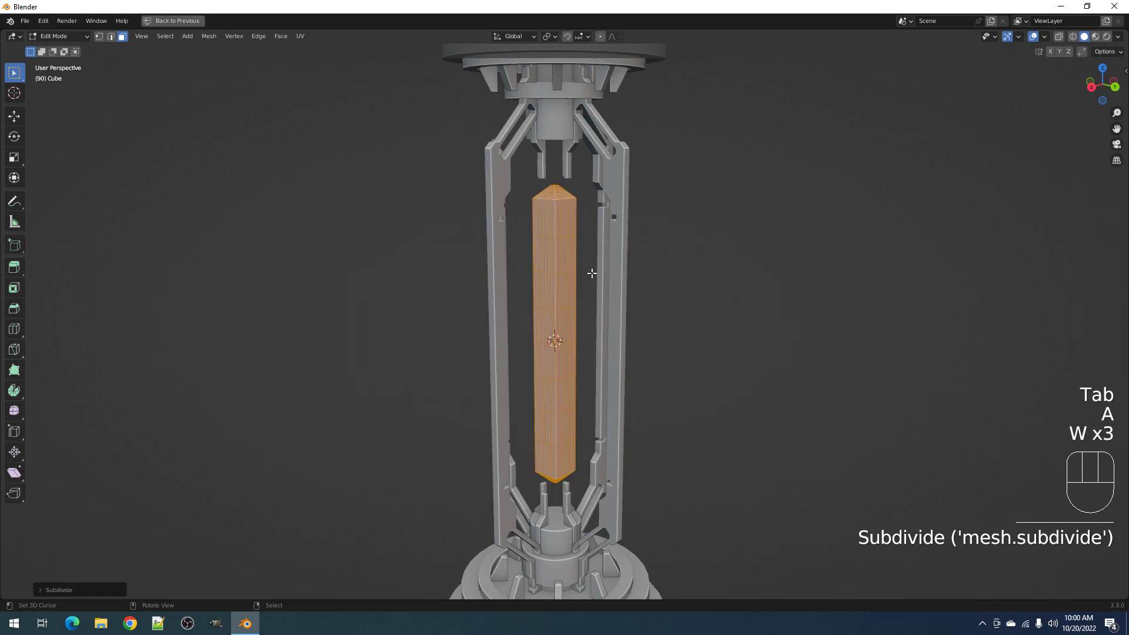
# Undo the extra subdivisions and try six evenly spaced loop cuts around the post's upper half
pyautogui.hotkey('ctrl', 'r')
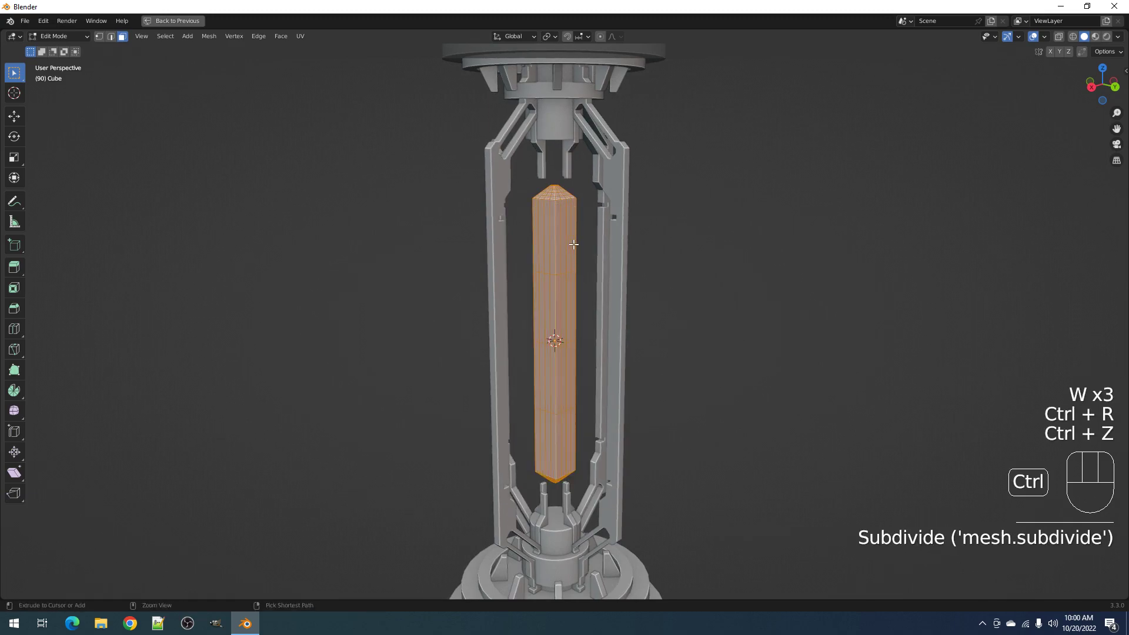
pyautogui.hotkey('ctrl', 'r')
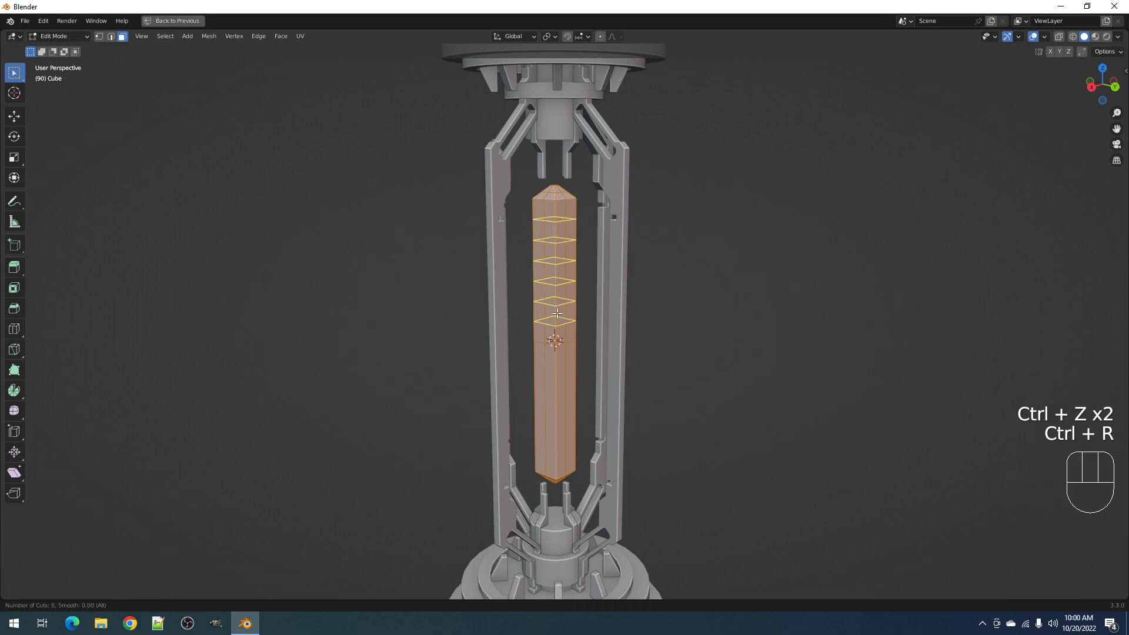
pyautogui.click(558, 313)
pyautogui.hotkey('ctrl', 'z')
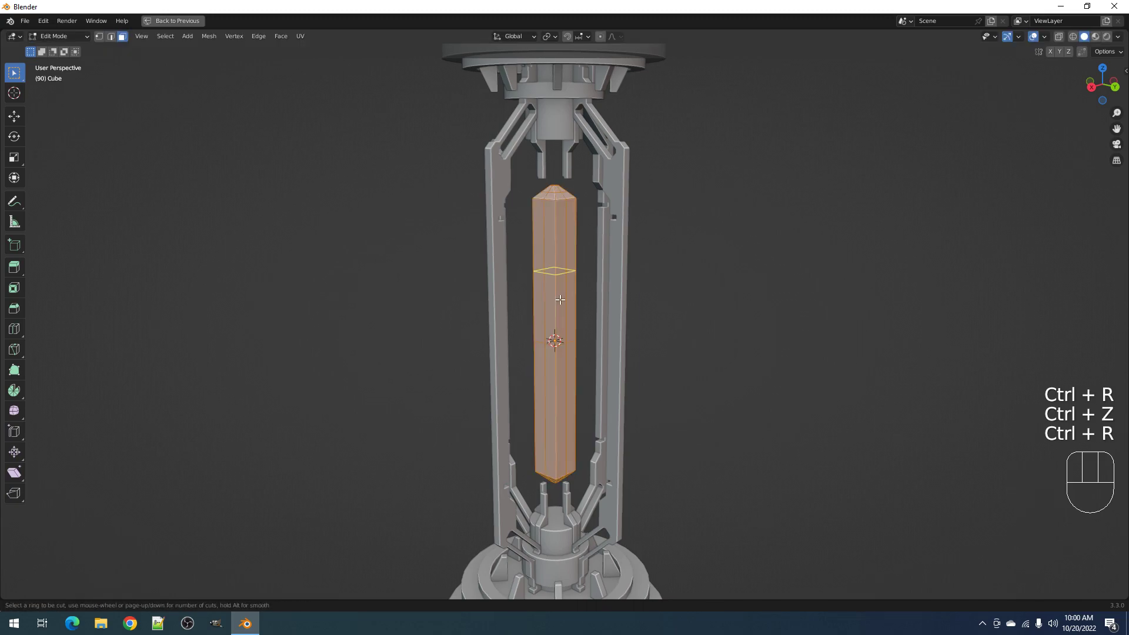
# Add eight evenly spaced edge loops around each half of the post and subdivide the whole mesh twice
pyautogui.scroll(7, 560, 299)
pyautogui.click(560, 300)
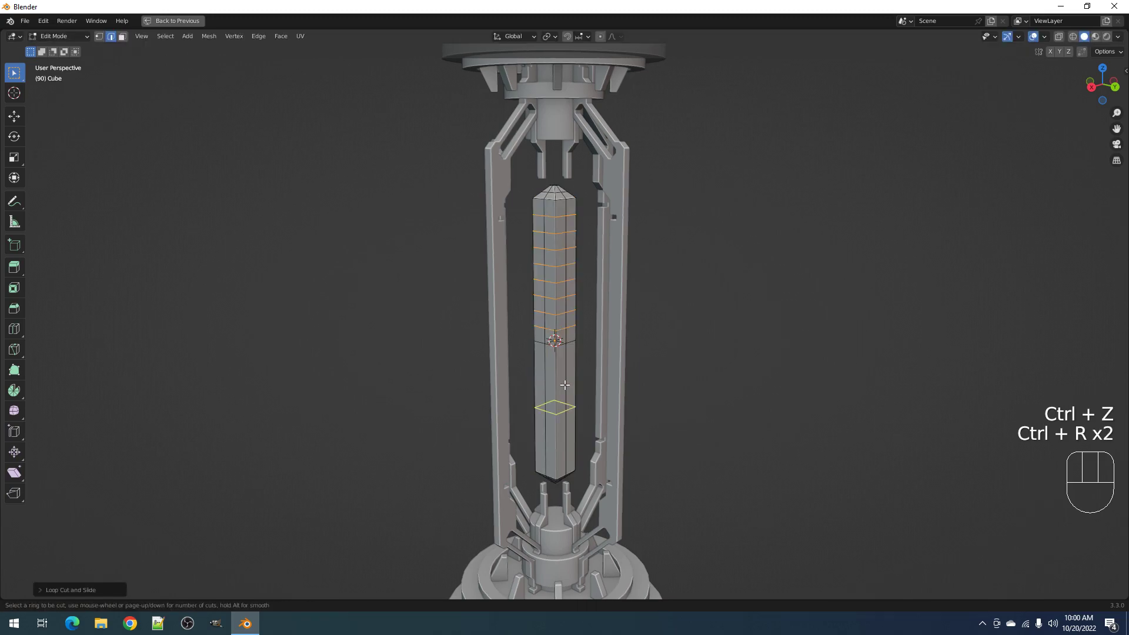
pyautogui.press('a')
pyautogui.press('w')
pyautogui.click(613, 361)
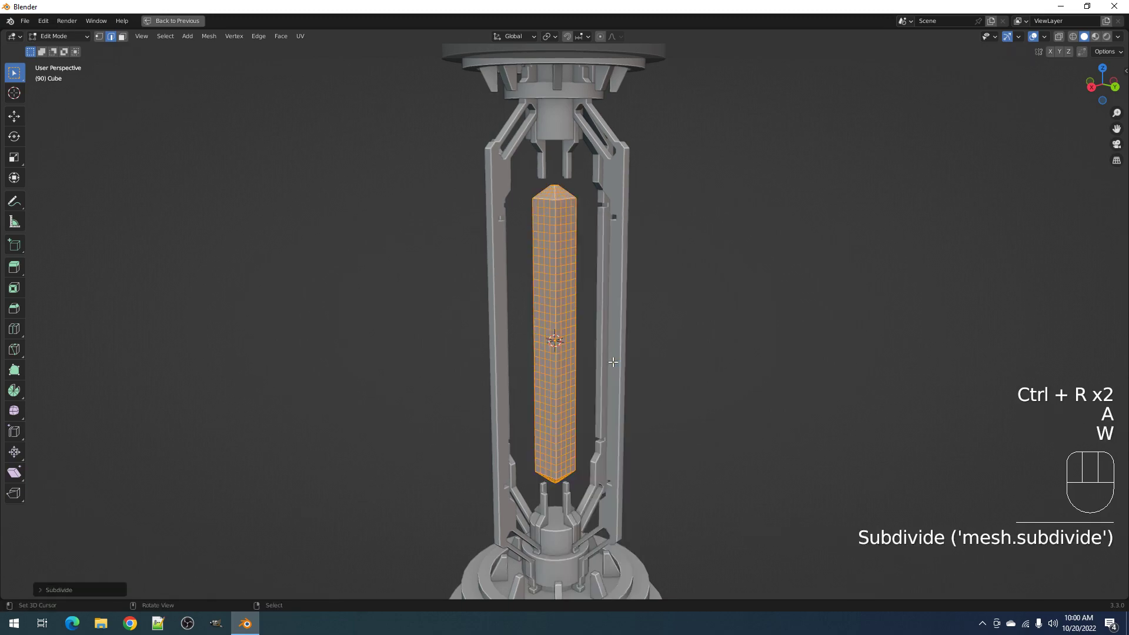
pyautogui.press('Tab')
# Restore the full layout from the maximized viewport and show the post's modifier properties
pyautogui.keyDown('shift'); pyautogui.moveTo(611, 305); pyautogui.dragTo(618, 348, button='middle'); pyautogui.keyUp('shift')
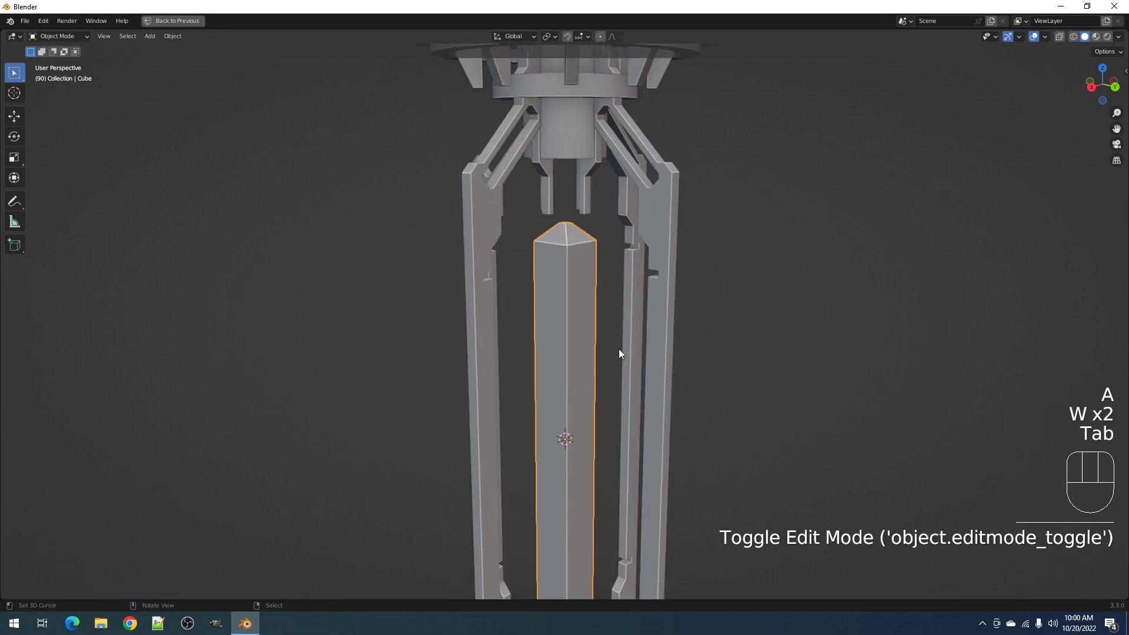
pyautogui.hotkey('ctrl', 'space')
pyautogui.keyDown('shift'); pyautogui.moveTo(573, 313); pyautogui.dragTo(605, 244, button='middle'); pyautogui.keyUp('shift')
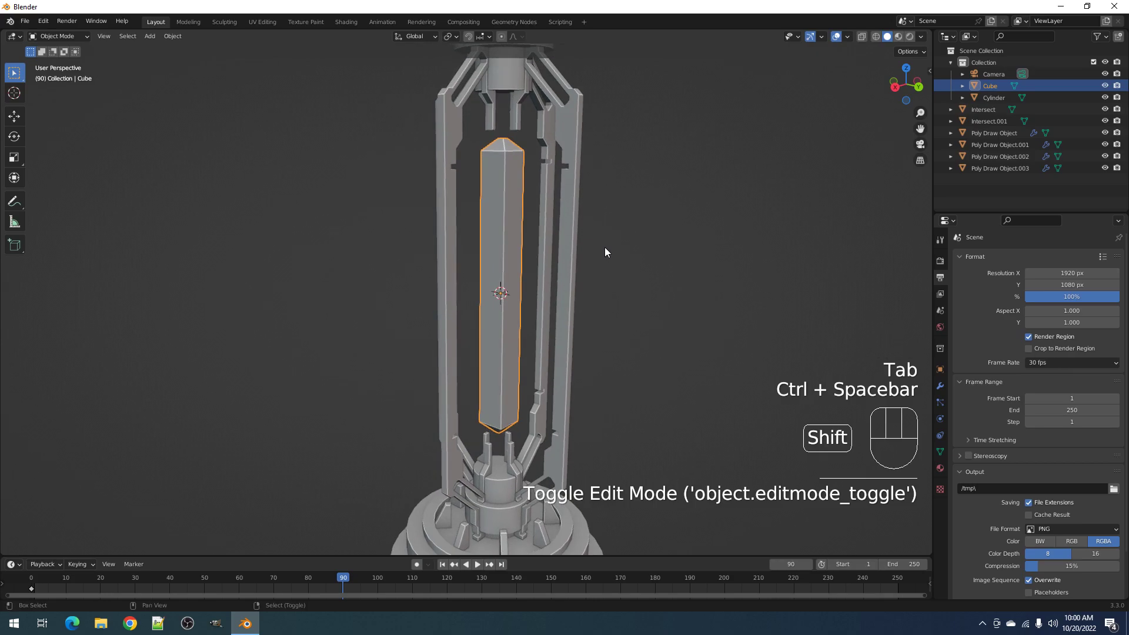
pyautogui.moveTo(608, 300)
pyautogui.mouseDown(button='middle')
pyautogui.moveTo(595, 264)
pyautogui.moveTo(591, 297)
pyautogui.mouseUp(button='middle')
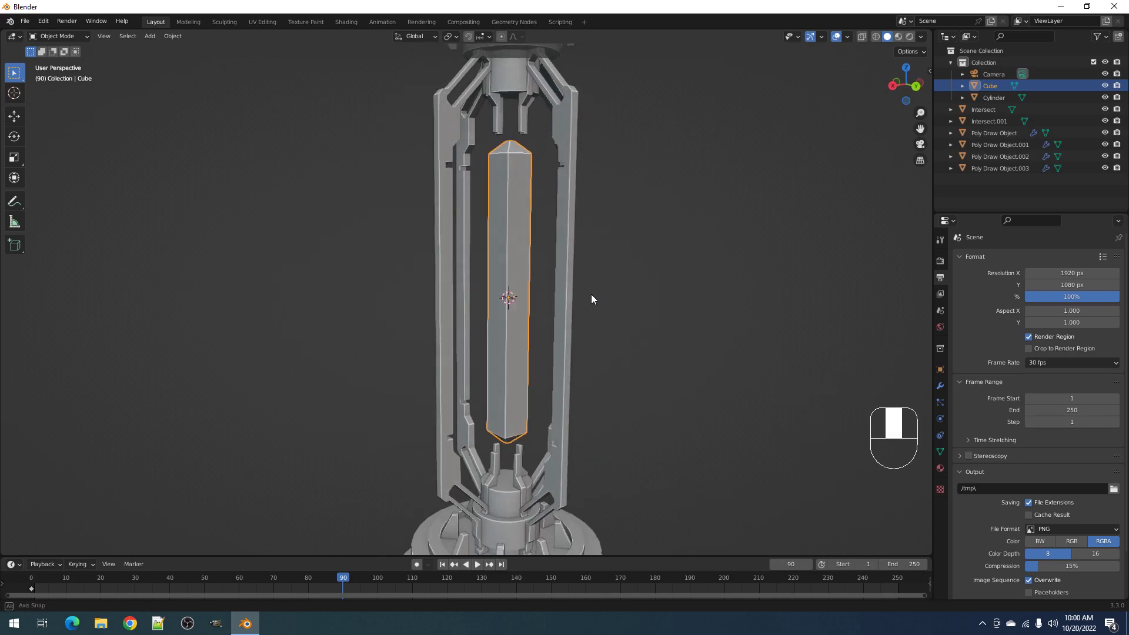
pyautogui.click(940, 387)
# Try a Decimate modifier on the post and remove it
pyautogui.click(997, 258)
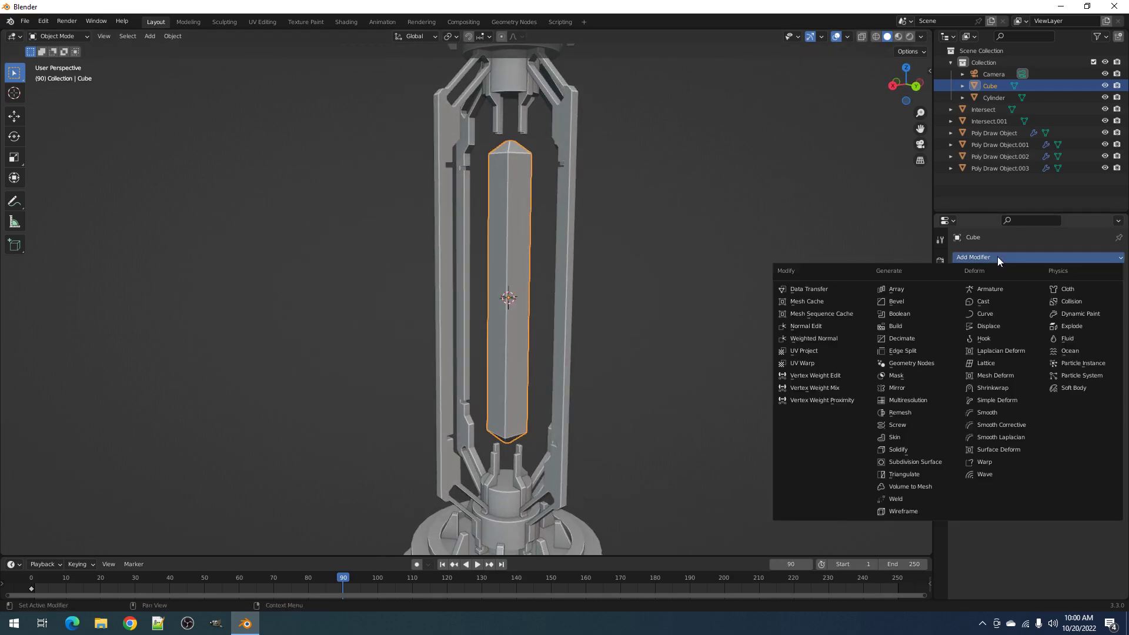
pyautogui.click(911, 341)
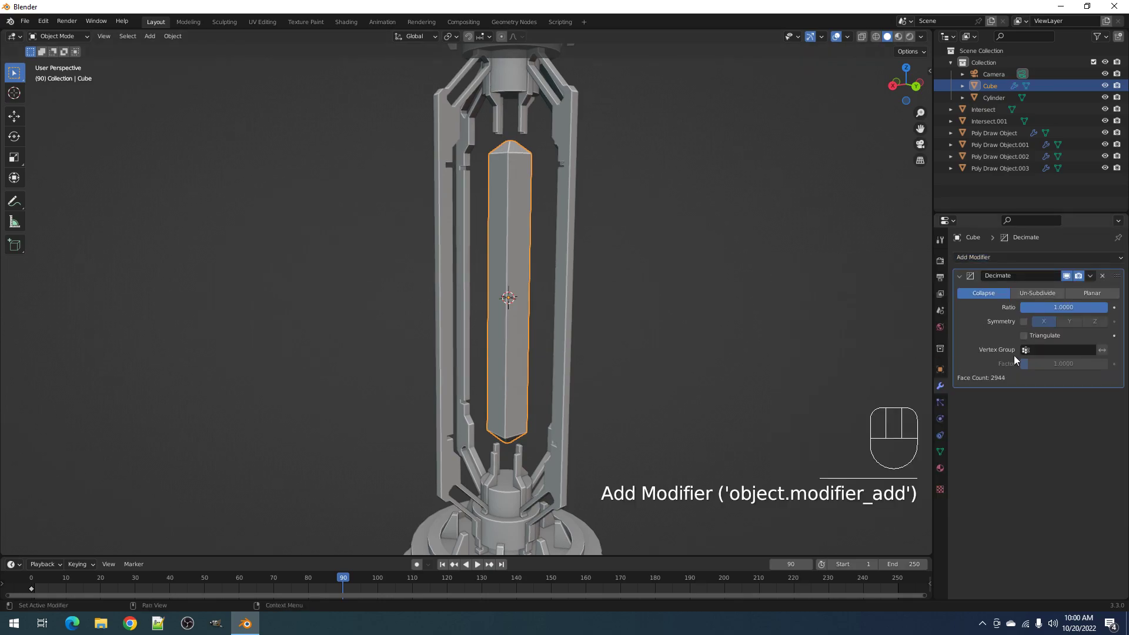
pyautogui.moveTo(1072, 307); pyautogui.dragTo(1023, 307)
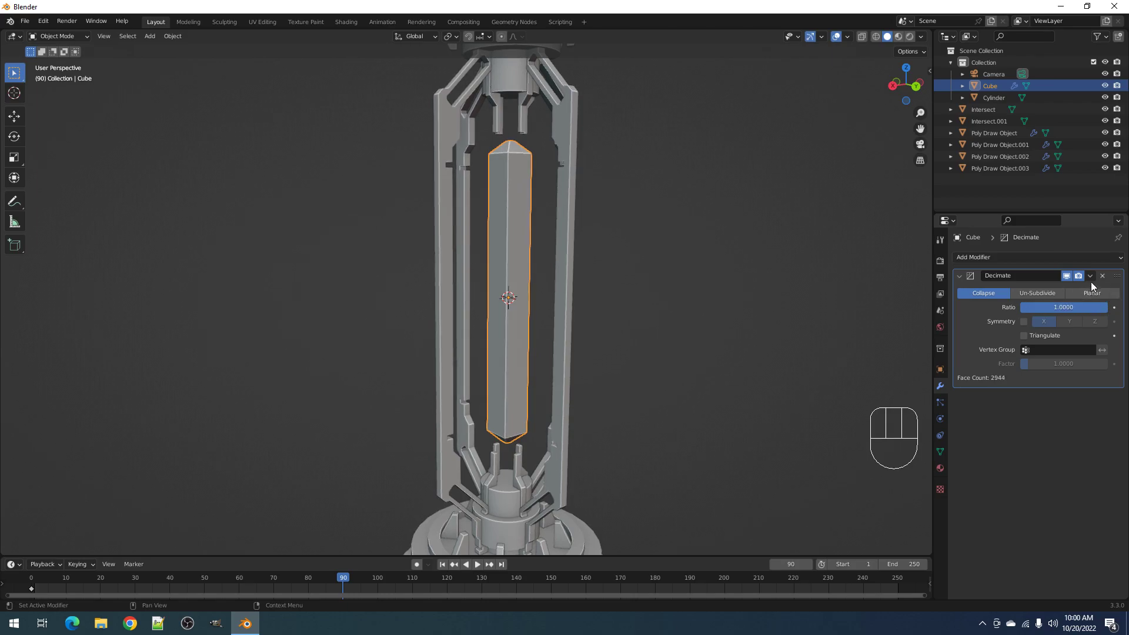
pyautogui.click(1101, 276)
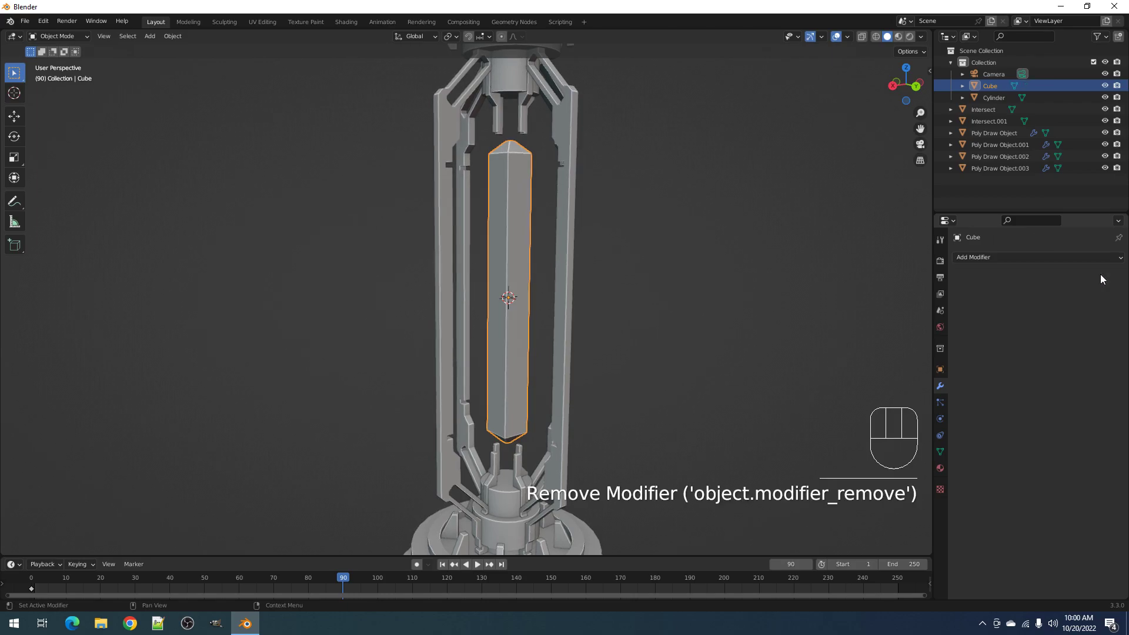
# Add a Displace modifier to the post
pyautogui.click(1076, 256)
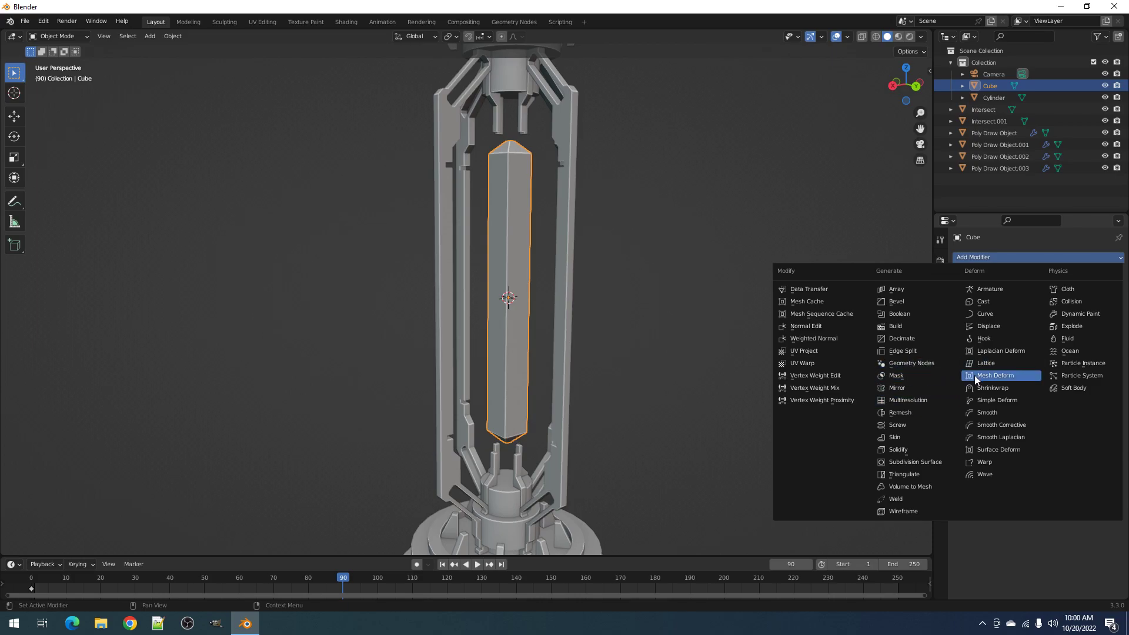
pyautogui.click(995, 332)
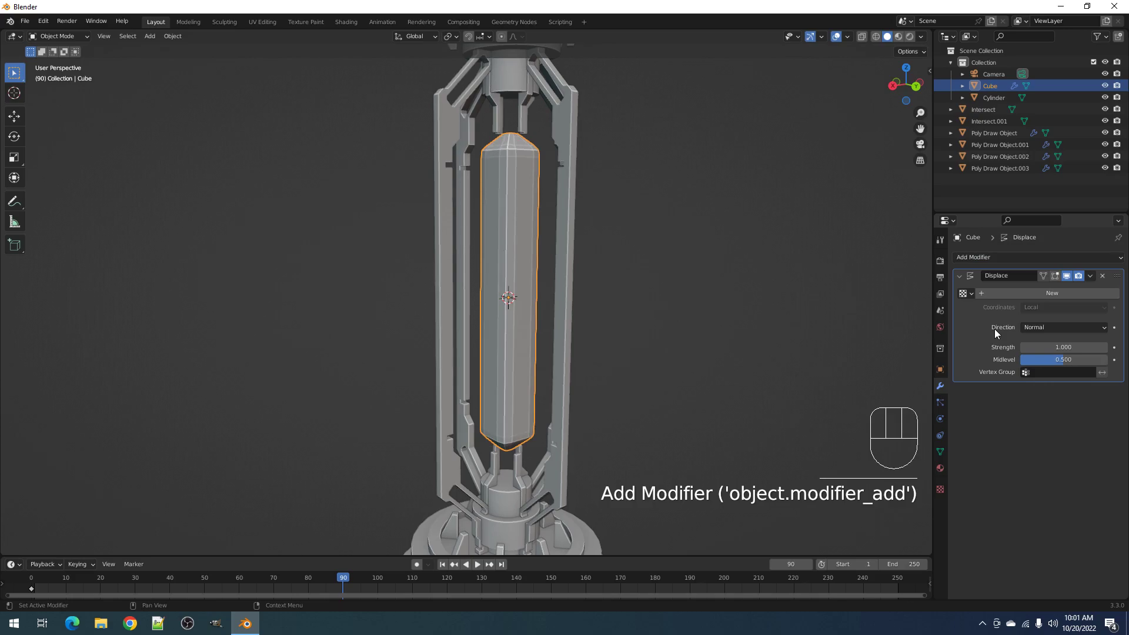
# Set the post's Displace strength to 0.1 and create a new texture for the modifier
pyautogui.keyDown('shift'); pyautogui.moveTo(589, 300); pyautogui.dragTo(586, 352, button='middle'); pyautogui.keyUp('shift')
pyautogui.doubleClick(1053, 345)
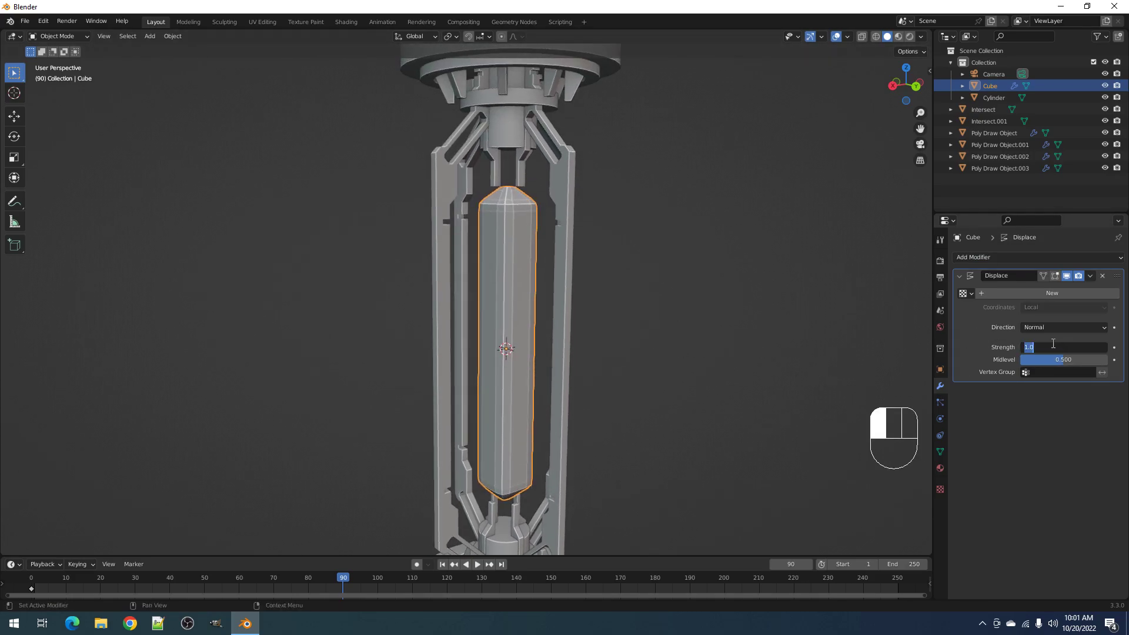
pyautogui.write('.1')
pyautogui.press('Return')
pyautogui.click(1017, 297)
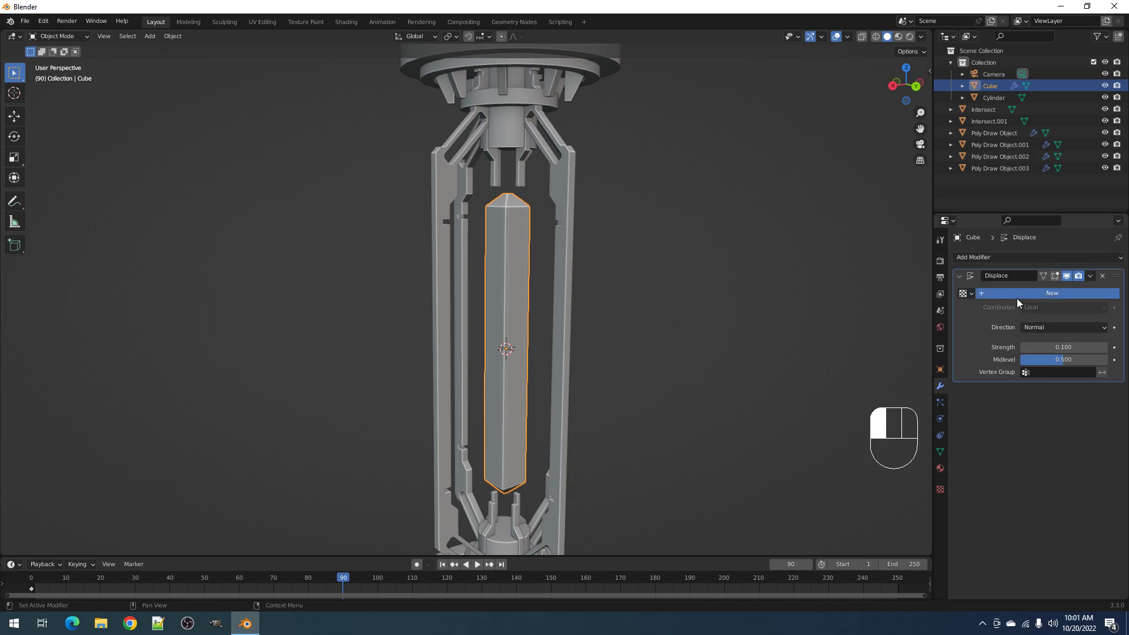
# Subdivide the post's mesh once more and set its Displace strength to -0.3
pyautogui.moveTo(1058, 347)
pyautogui.mouseDown()
pyautogui.moveTo(1002, 347)
pyautogui.moveTo(1055, 347)
pyautogui.mouseUp()
pyautogui.press('Tab')
pyautogui.press('w')
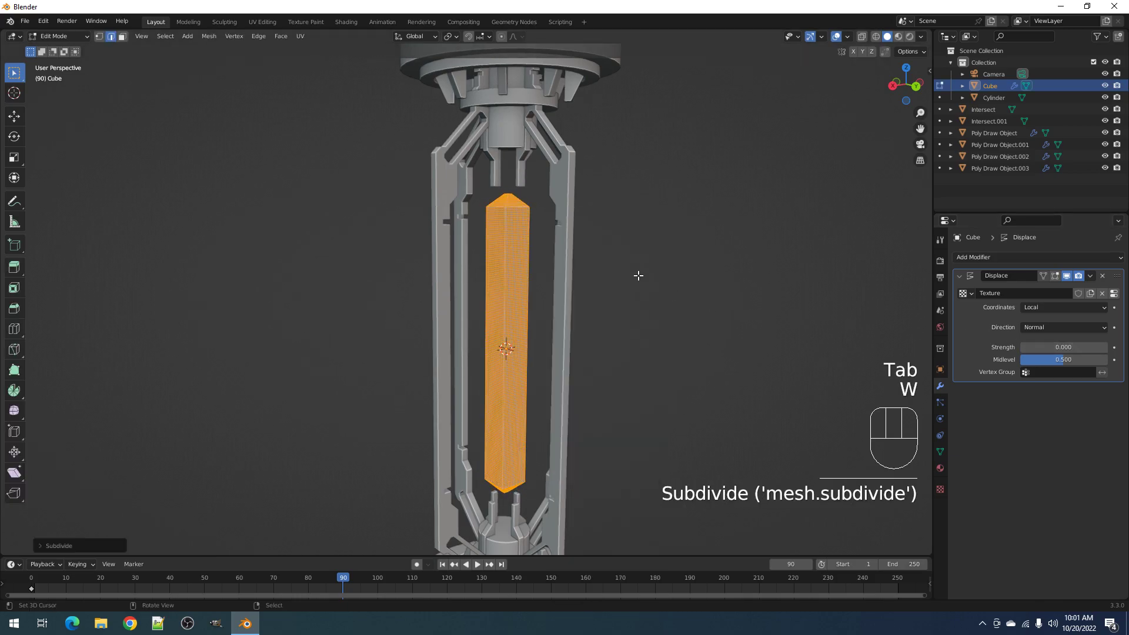
pyautogui.press('Tab')
pyautogui.moveTo(1038, 347)
pyautogui.mouseDown()
pyautogui.moveTo(1003, 347)
pyautogui.moveTo(1023, 346)
pyautogui.mouseUp()
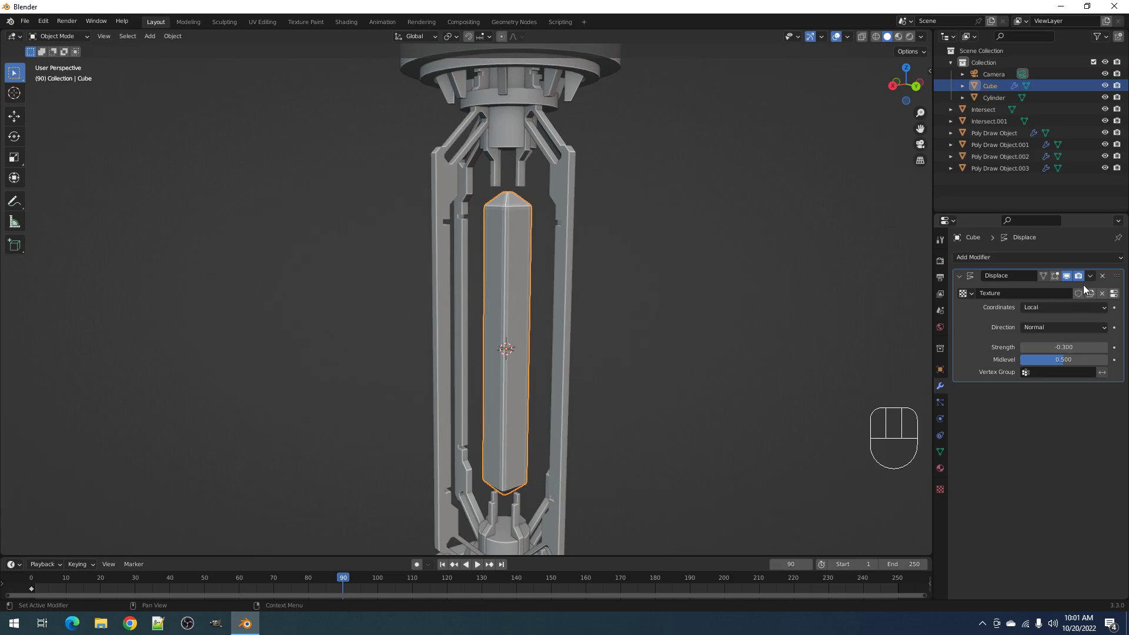
# Make the displacement texture Clouds with a size of 2.00 and a nabla of 0.04
pyautogui.click(1113, 293)
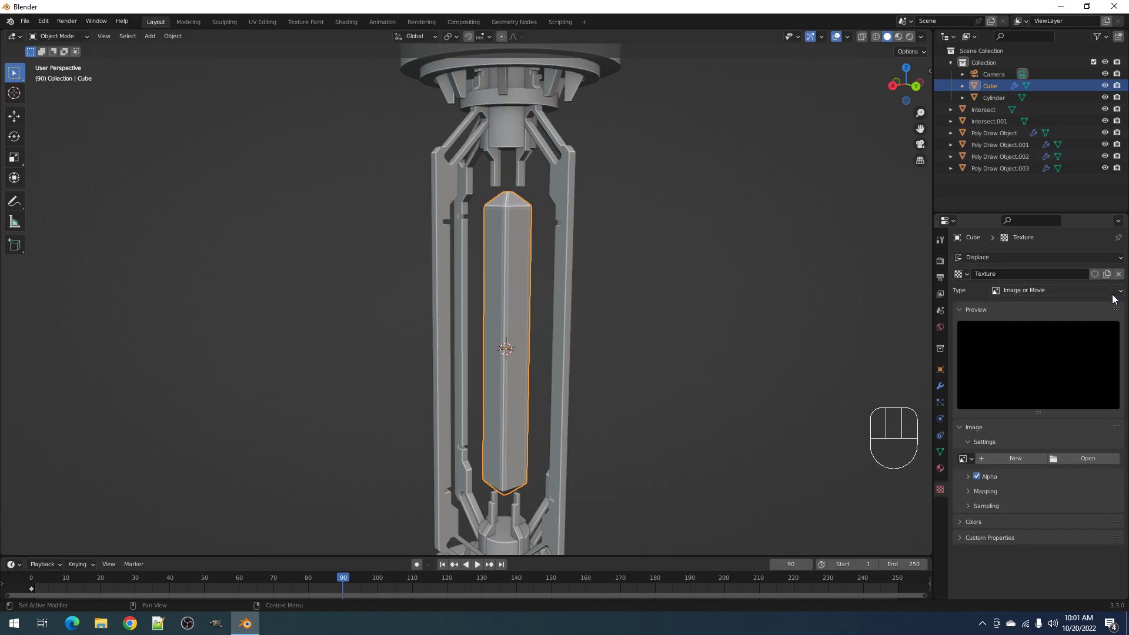
pyautogui.click(1042, 289)
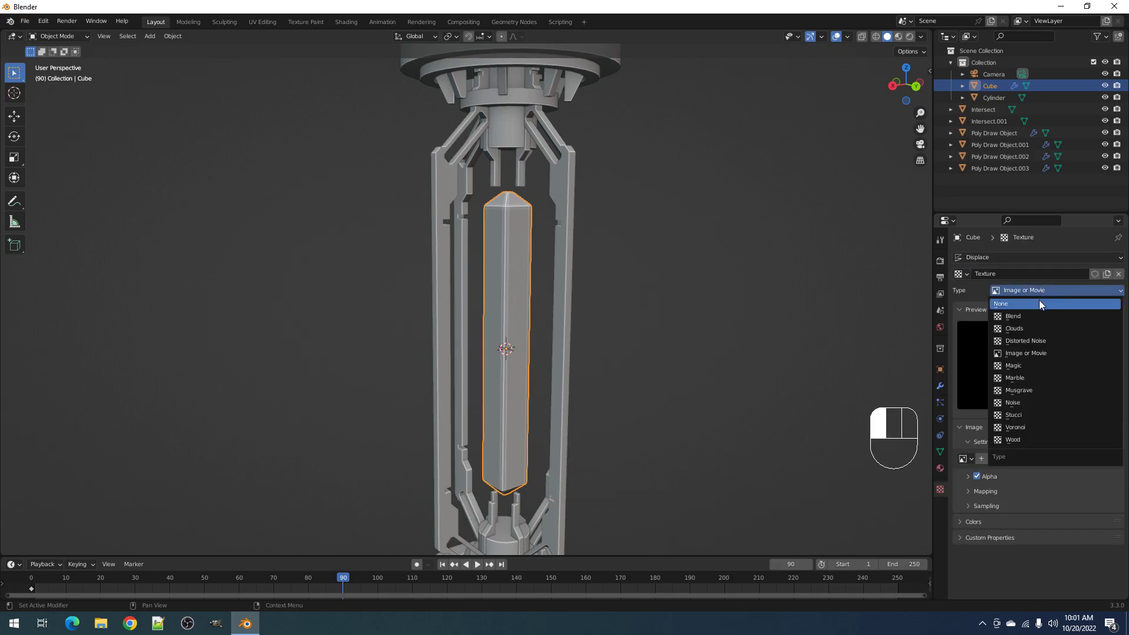
pyautogui.click(1035, 326)
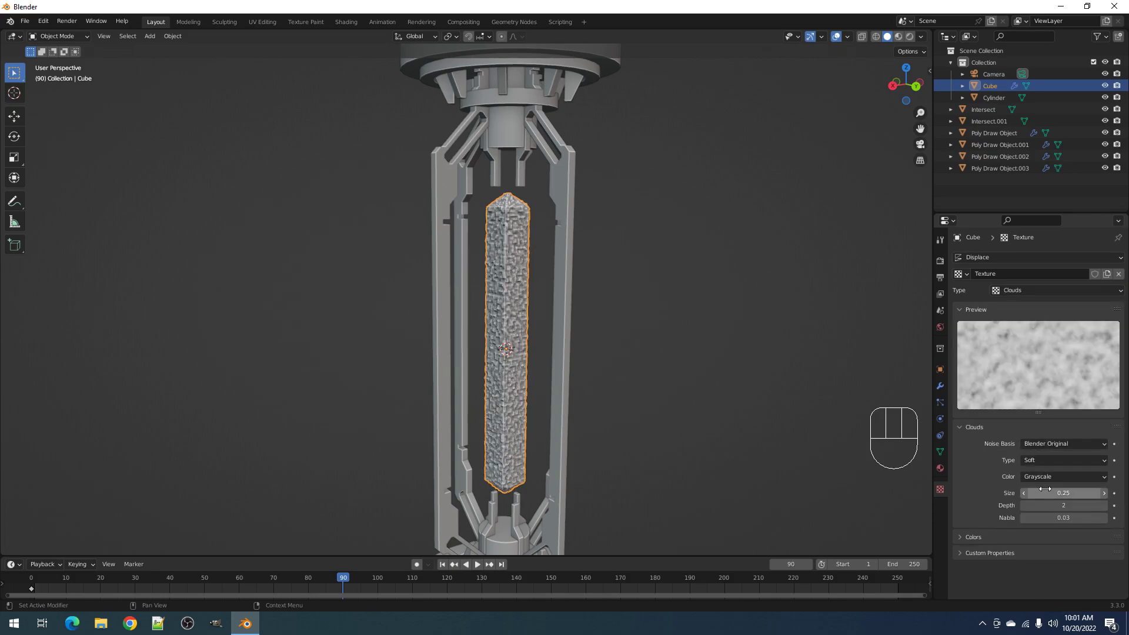
pyautogui.moveTo(1046, 491); pyautogui.dragTo(1123, 492)
pyautogui.keyDown('ctrl'); pyautogui.scroll(1, 1047, 506); pyautogui.keyUp('ctrl')
pyautogui.keyDown('ctrl'); pyautogui.scroll(1, 1047, 514); pyautogui.keyUp('ctrl')
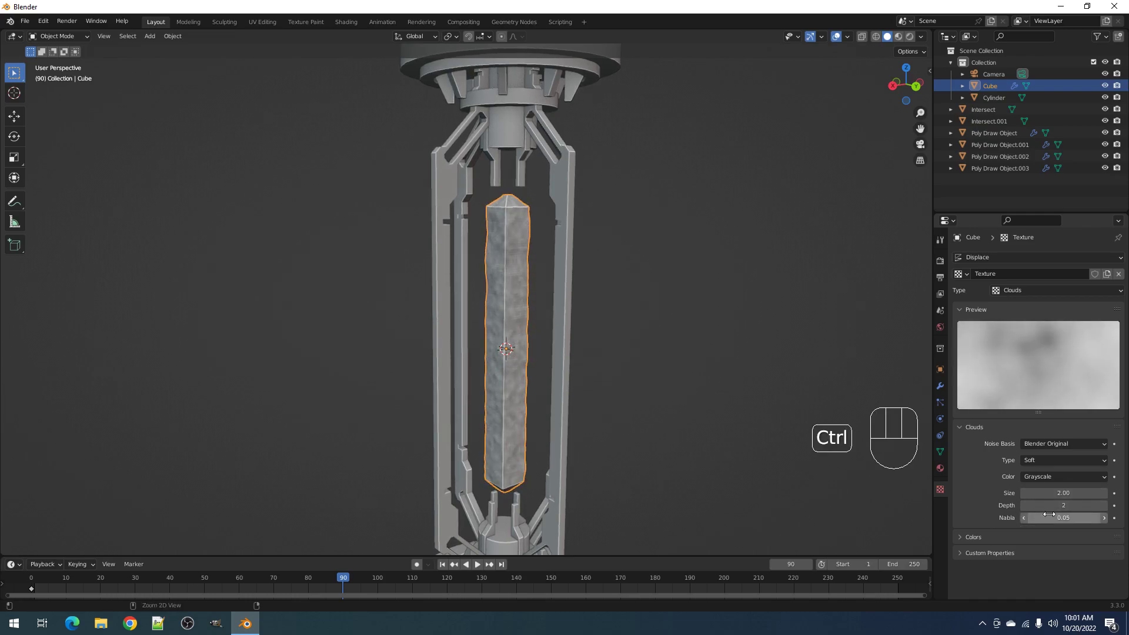
pyautogui.keyDown('ctrl'); pyautogui.scroll(-1, 1049, 514); pyautogui.keyUp('ctrl')
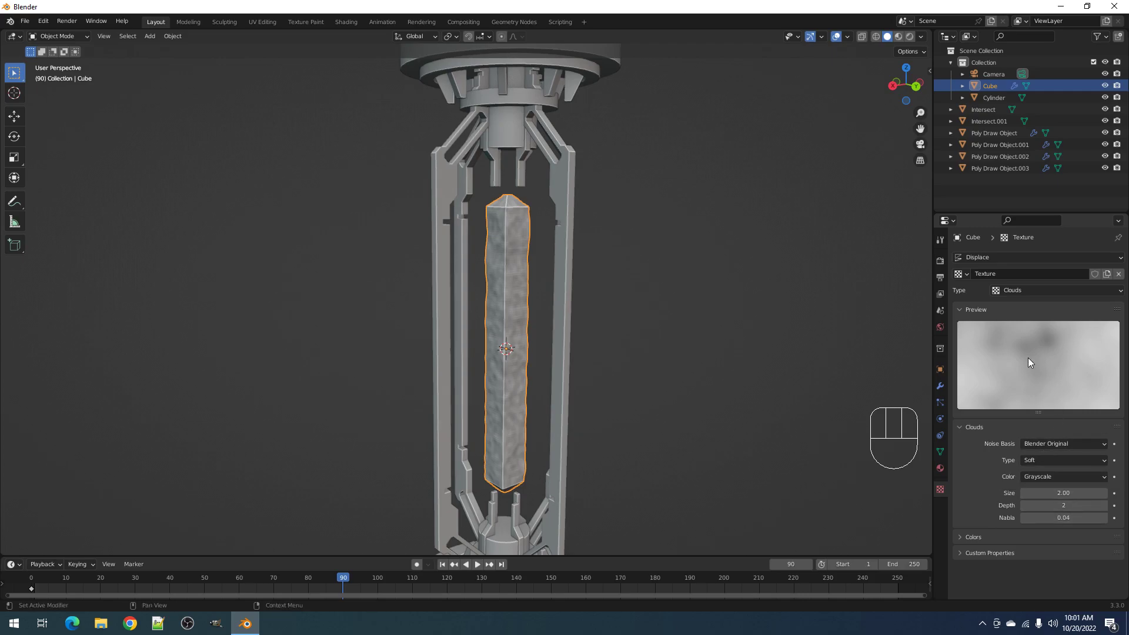
# Set the post's Displace strength to -0.9 and the Clouds texture size to 4.55
pyautogui.click(940, 386)
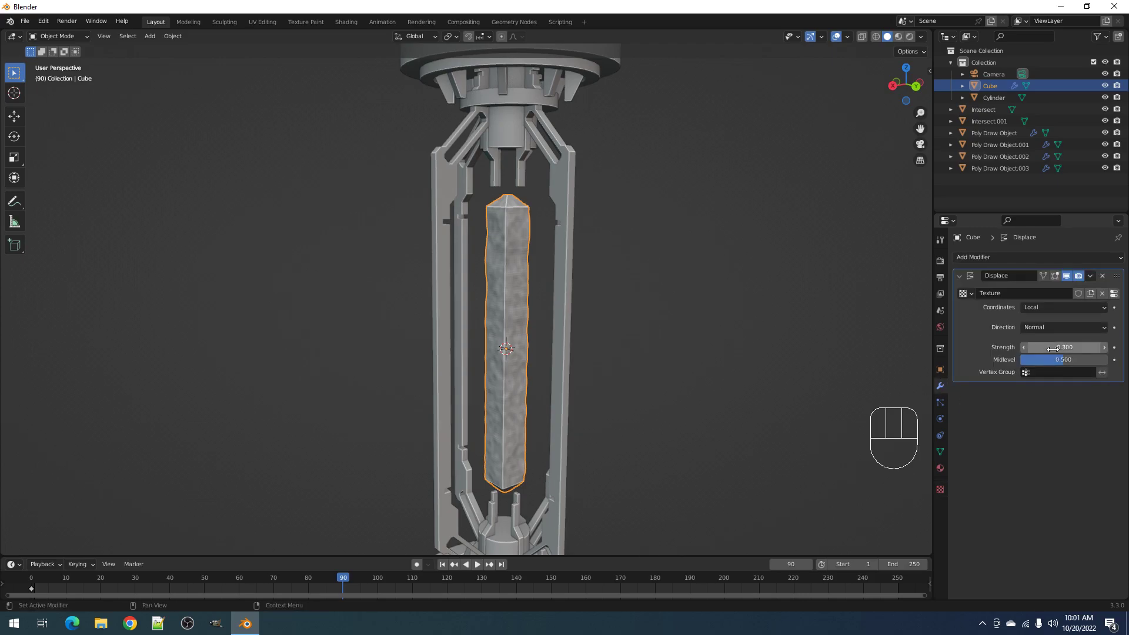
pyautogui.moveTo(1054, 347)
pyautogui.mouseDown()
pyautogui.moveTo(1105, 347)
pyautogui.moveTo(1047, 347)
pyautogui.moveTo(1061, 347)
pyautogui.mouseUp()
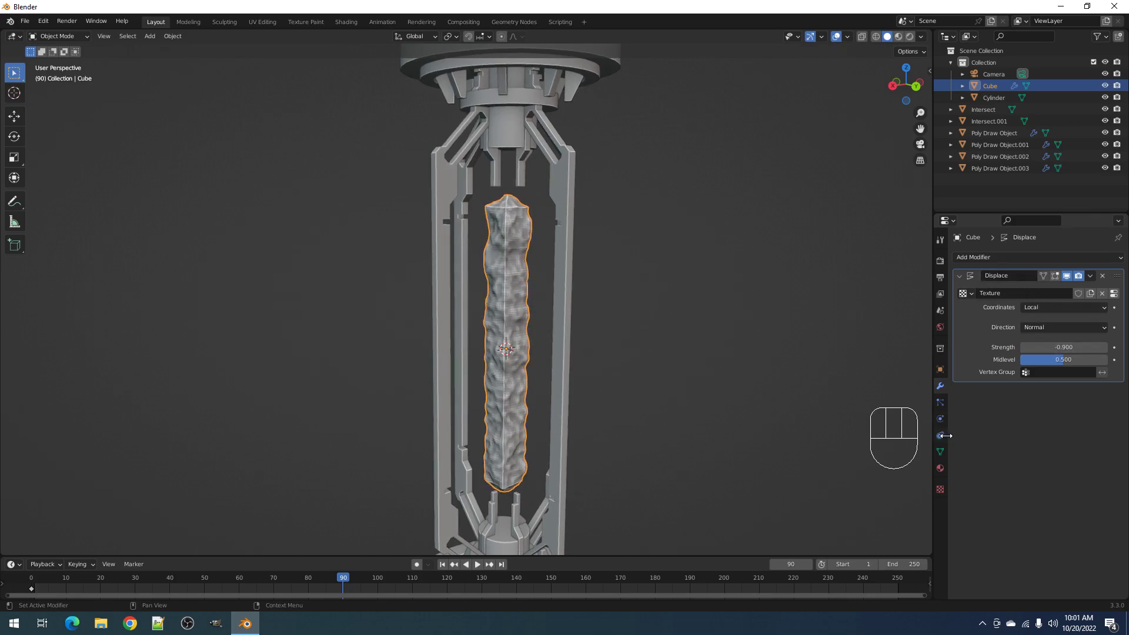
pyautogui.click(1114, 294)
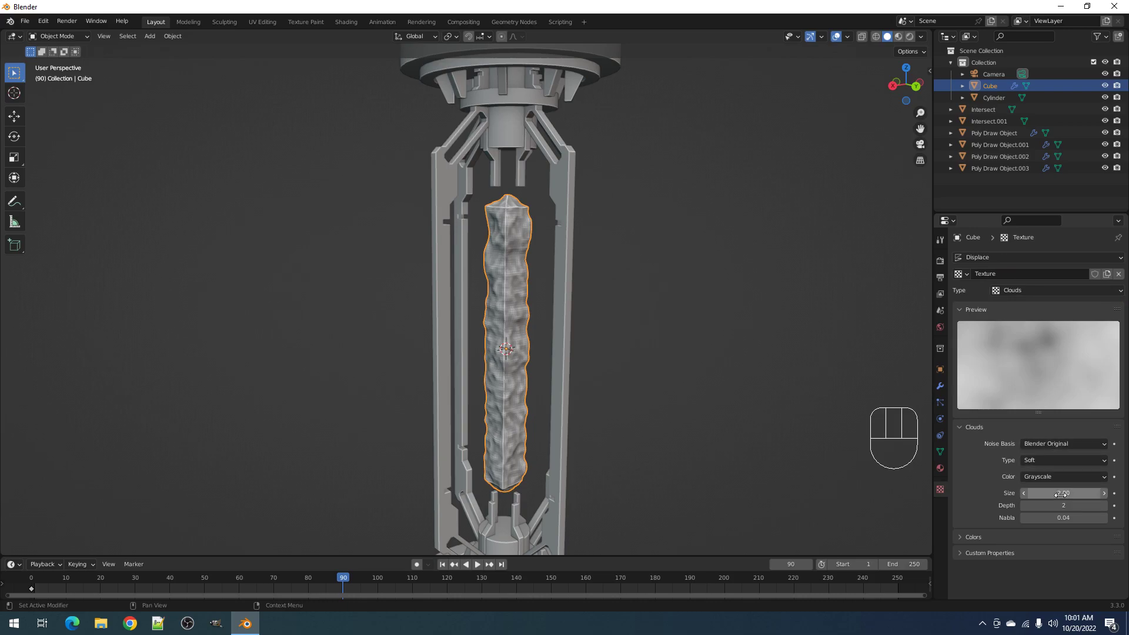
pyautogui.write('4')
pyautogui.press('Return')
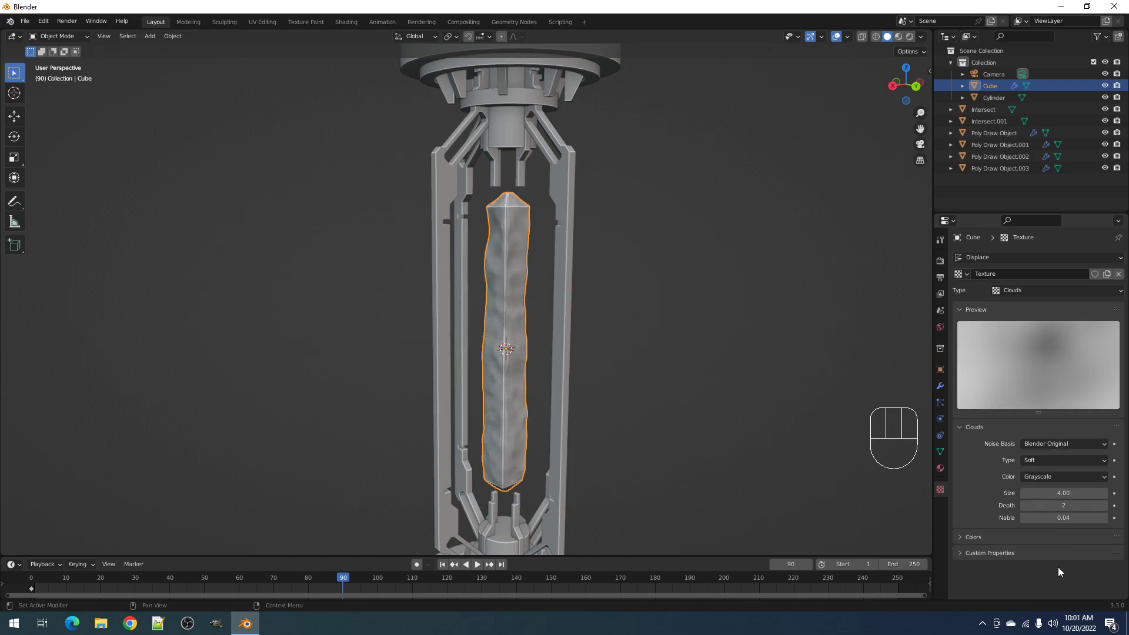
pyautogui.moveTo(1056, 492); pyautogui.dragTo(1067, 492)
# Try the Color option and the Hard noise type on the Clouds texture, and return to Grayscale and Soft
pyautogui.keyDown('ctrl'); pyautogui.scroll(-2, 1047, 473); pyautogui.keyUp('ctrl')
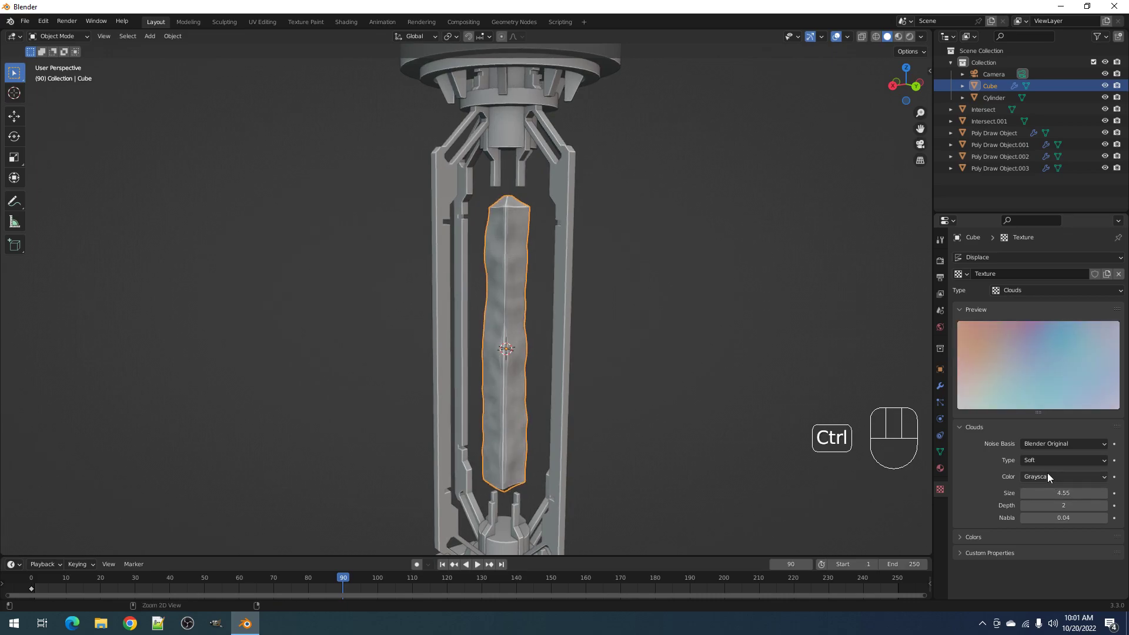
pyautogui.keyDown('ctrl'); pyautogui.scroll(-1, 1047, 463); pyautogui.keyUp('ctrl')
pyautogui.keyDown('ctrl'); pyautogui.scroll(1, 1046, 464); pyautogui.keyUp('ctrl')
pyautogui.keyDown('ctrl'); pyautogui.scroll(-1, 1046, 463); pyautogui.keyUp('ctrl')
pyautogui.keyDown('ctrl'); pyautogui.scroll(1, 1046, 464); pyautogui.keyUp('ctrl')
pyautogui.keyDown('ctrl'); pyautogui.scroll(-1, 1046, 463); pyautogui.keyUp('ctrl')
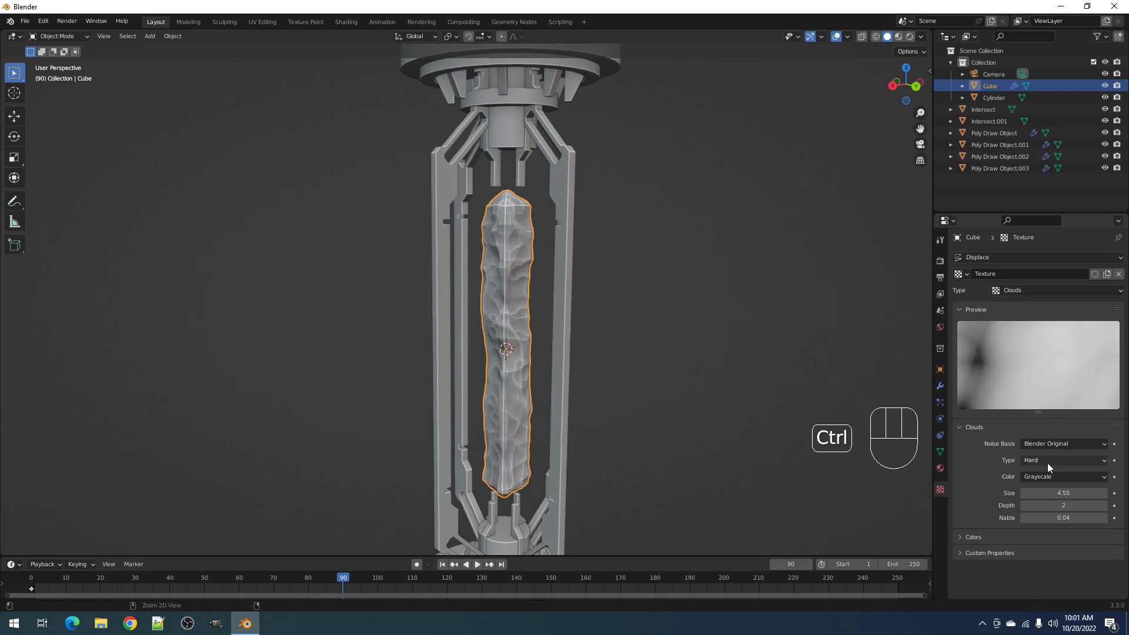
pyautogui.keyDown('ctrl'); pyautogui.scroll(1, 1046, 463); pyautogui.keyUp('ctrl')
# Cycle through the Clouds texture's noise bases and choose Voronoi Crackle
pyautogui.keyDown('ctrl'); pyautogui.scroll(-8, 1053, 442); pyautogui.keyUp('ctrl')
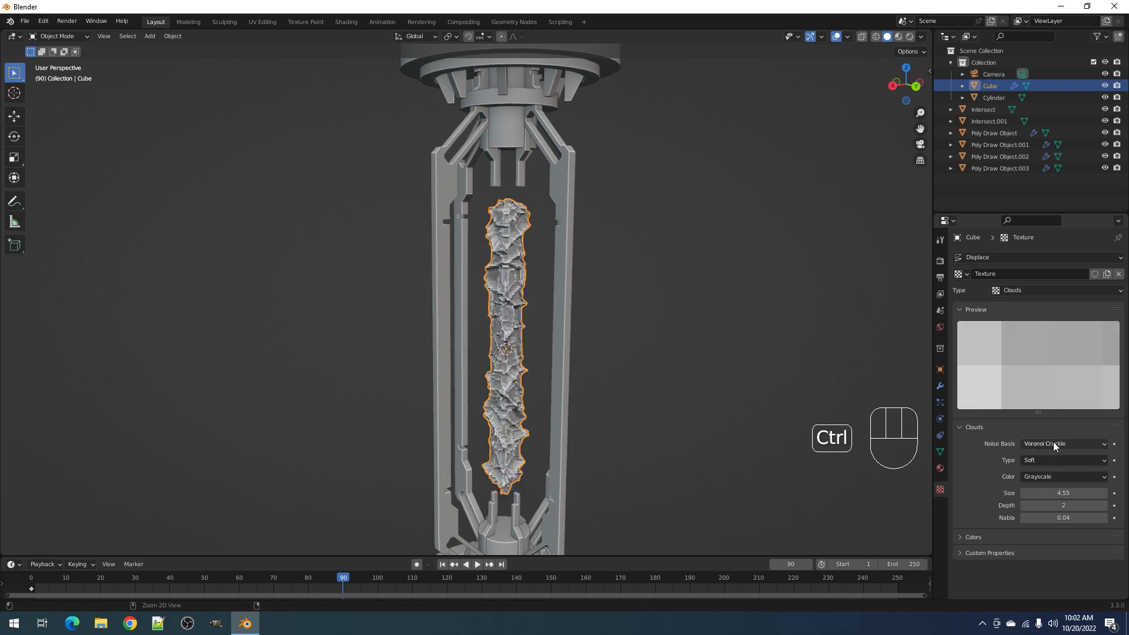
pyautogui.keyDown('ctrl'); pyautogui.scroll(-1, 1053, 442); pyautogui.keyUp('ctrl')
pyautogui.keyDown('ctrl'); pyautogui.scroll(1, 1053, 442); pyautogui.keyUp('ctrl')
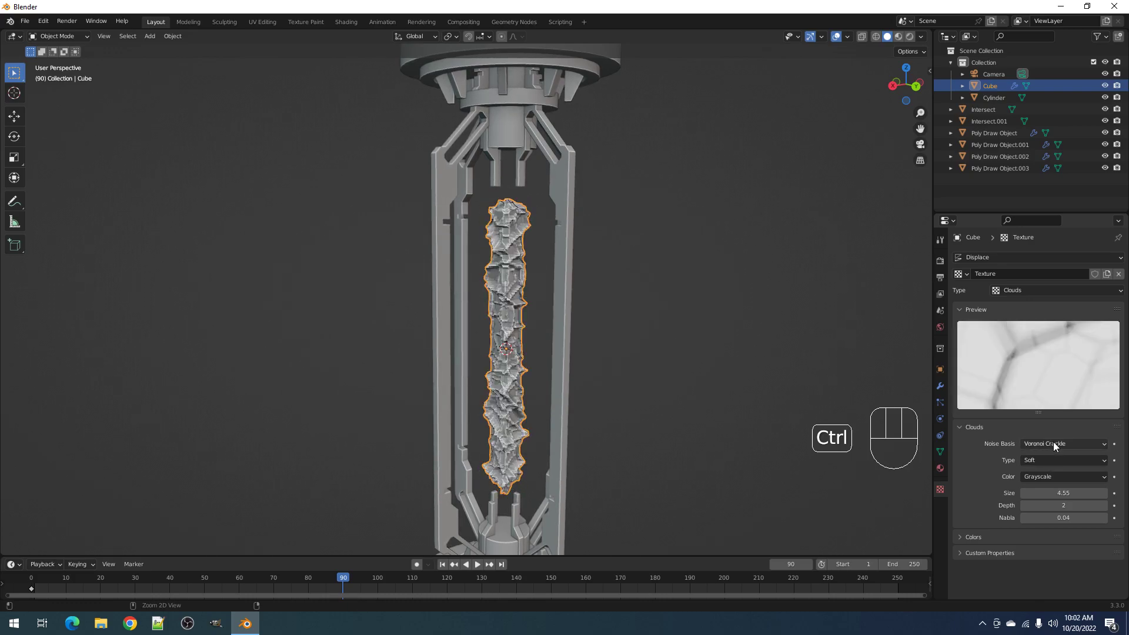
# Set the Clouds texture size of the crystal's displacement to 8 and hide the viewport overlays
pyautogui.moveTo(1062, 493); pyautogui.dragTo(1075, 493)
pyautogui.click(1059, 493)
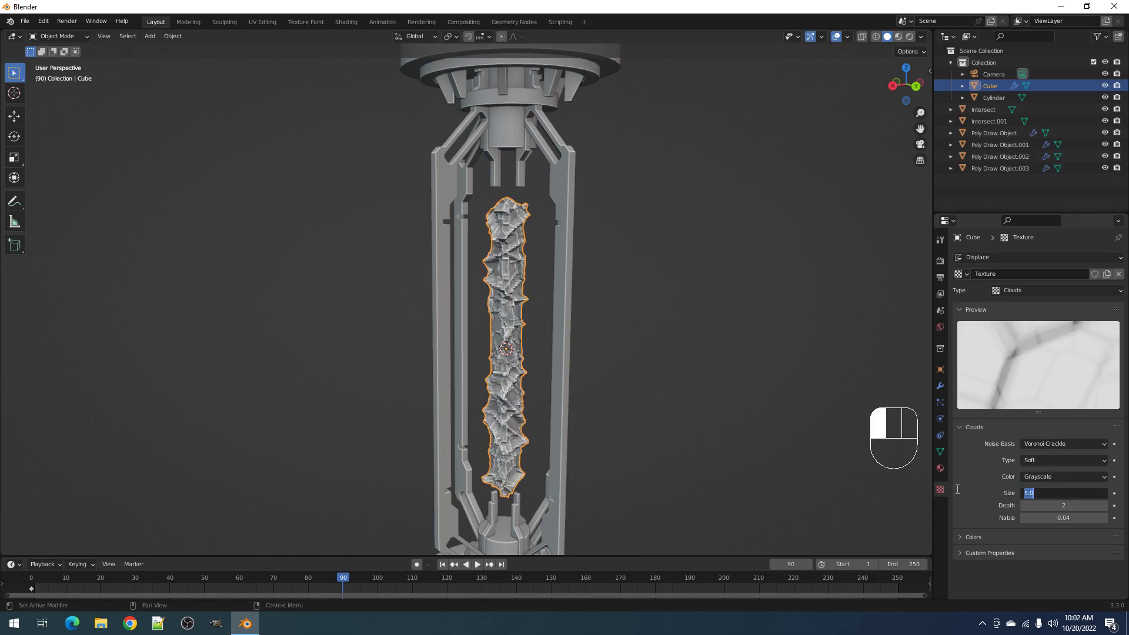
pyautogui.press('Return')
pyautogui.moveTo(755, 373); pyautogui.dragTo(722, 358, button='middle')
pyautogui.scroll(-2, 706, 351)
pyautogui.hotkey('shift', 'alt', 'z')
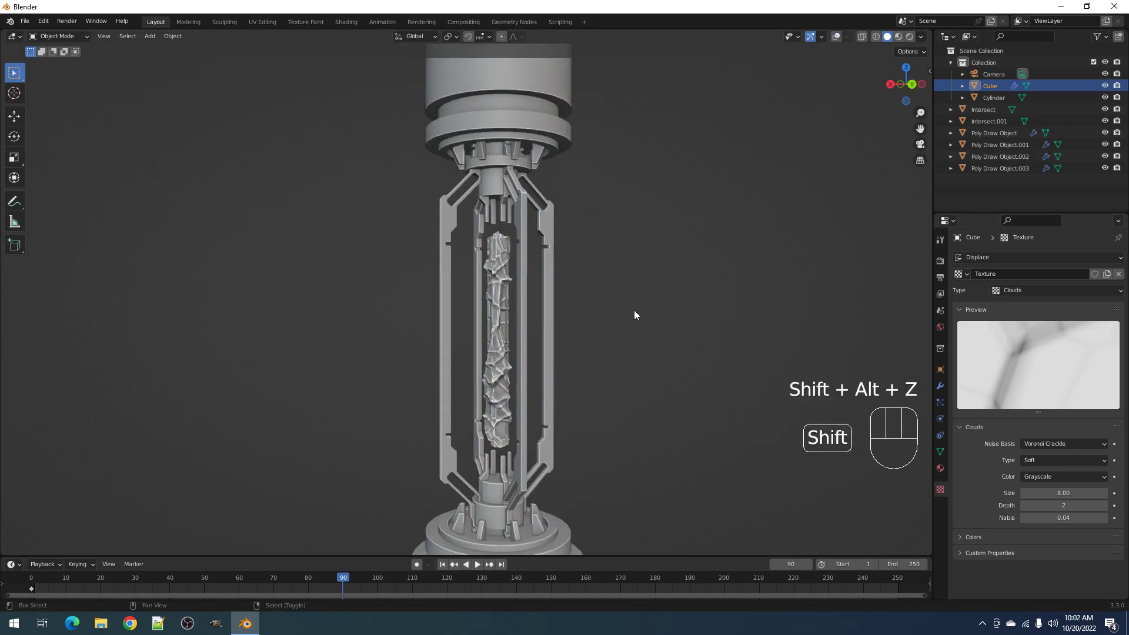
# Set the strength of the crystal's Displace modifier to 0.4
pyautogui.scroll(3, 666, 346)
pyautogui.click(941, 387)
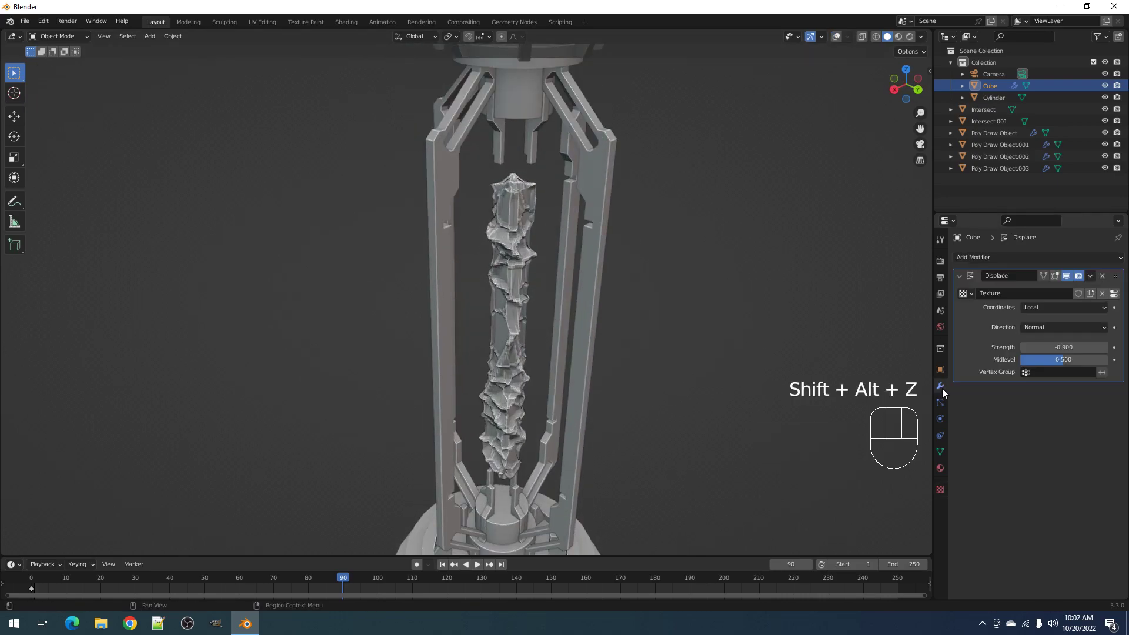
pyautogui.moveTo(1064, 347); pyautogui.dragTo(1091, 347)
# Add a Decimate modifier to the crystal in Collapse mode and lower its ratio to 0.0199
pyautogui.click(1035, 257)
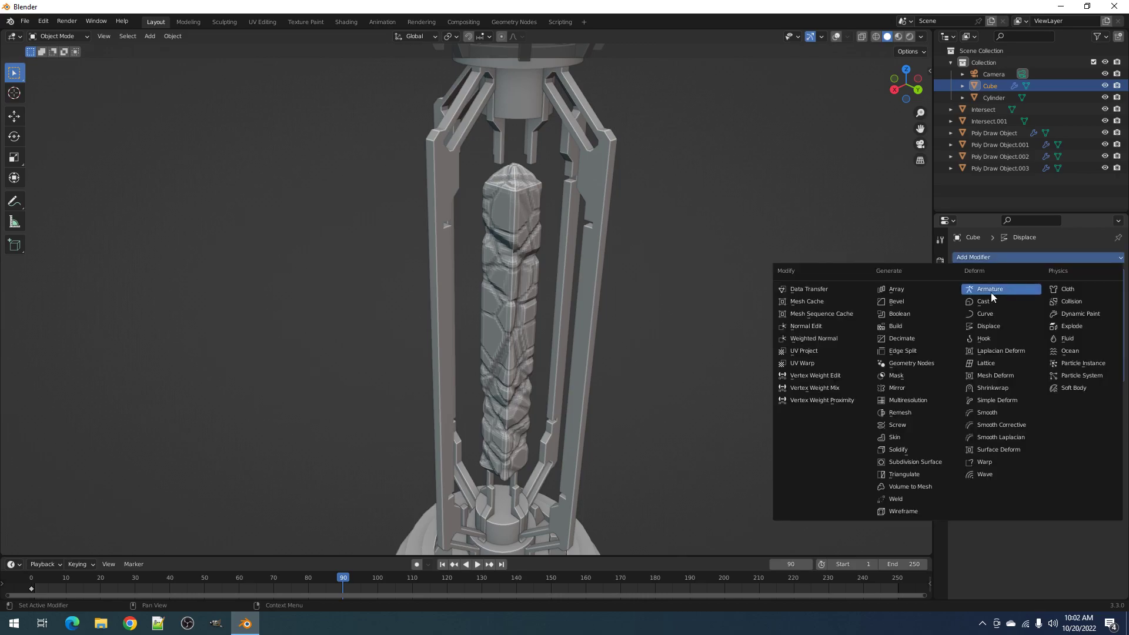
pyautogui.click(909, 338)
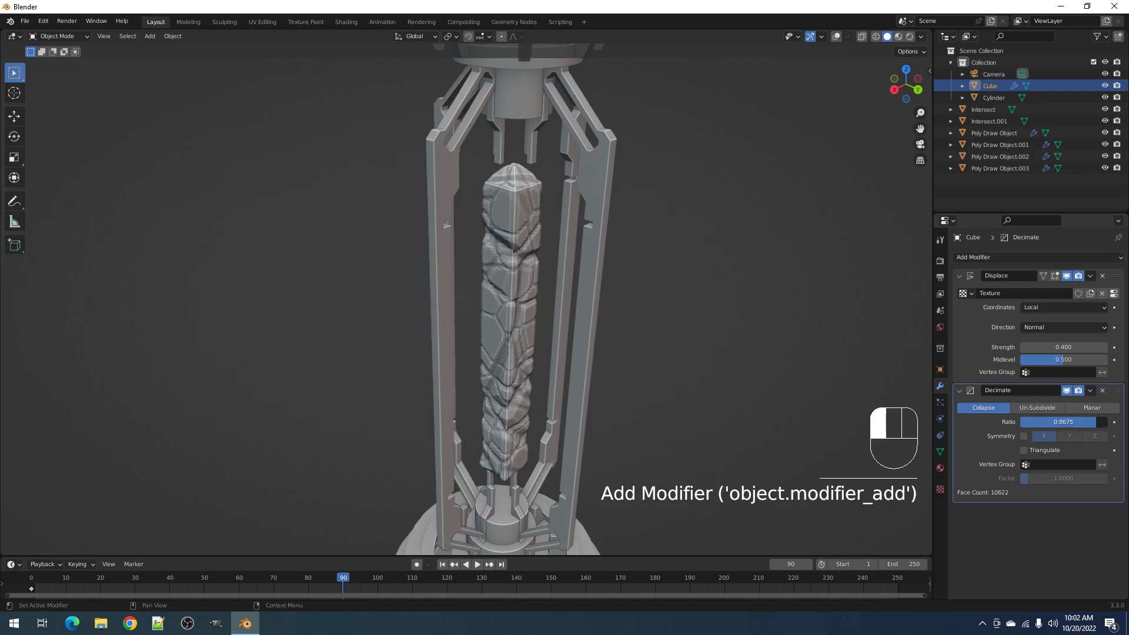
pyautogui.moveTo(1055, 422); pyautogui.dragTo(1020, 421)
pyautogui.moveTo(612, 379); pyautogui.dragTo(590, 352, button='middle')
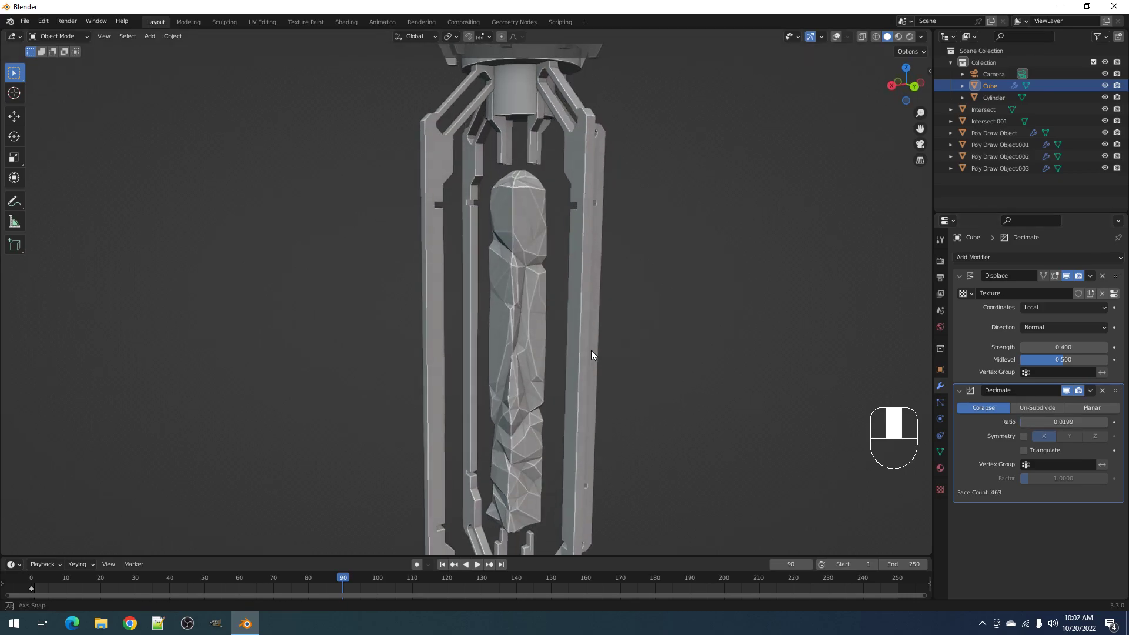
pyautogui.scroll(-6, 591, 347)
pyautogui.hotkey('shift', 'alt', 'z')
pyautogui.hotkey('shift', 'alt', 'z')
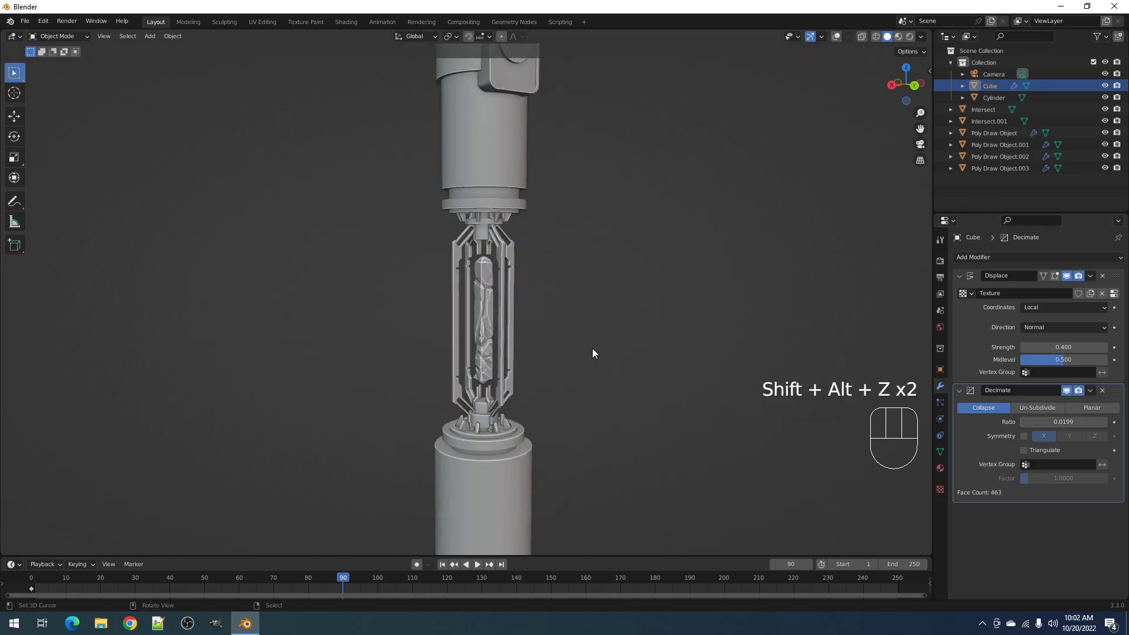
pyautogui.scroll(3, 591, 346)
pyautogui.scroll(4, 598, 386)
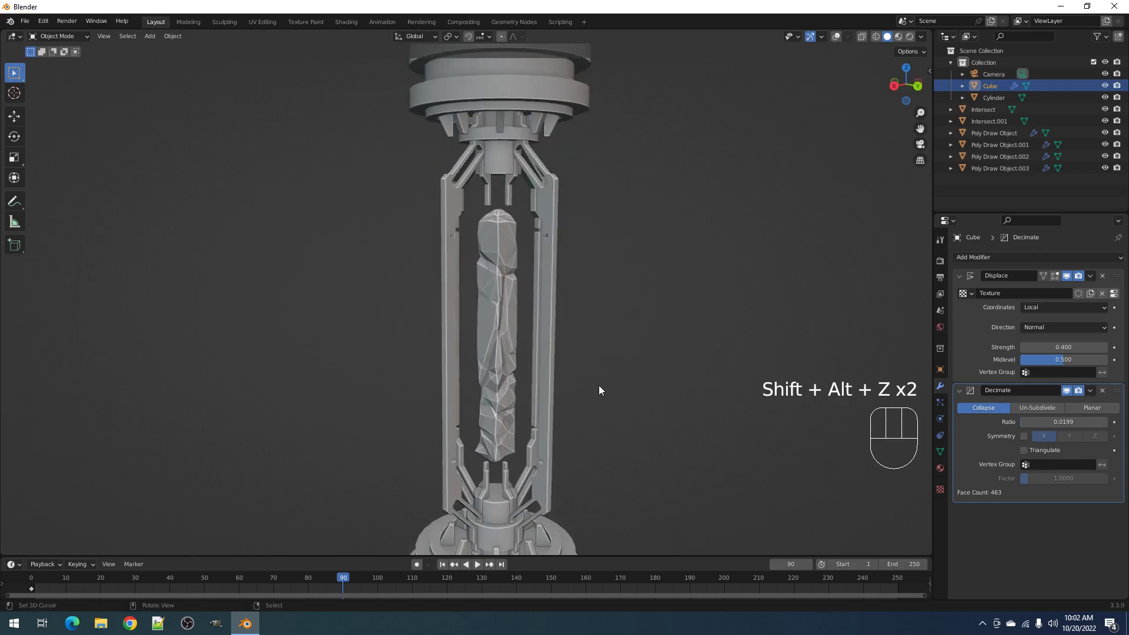
# Try fine adjustments to the Displace modifier's strength on the crystal
pyautogui.scroll(2, 599, 385)
pyautogui.moveTo(1064, 345)
pyautogui.keyDown('shift'); pyautogui.mouseDown()
pyautogui.moveTo(1117, 346)
pyautogui.moveTo(1058, 346)
pyautogui.moveTo(1084, 346)
pyautogui.mouseUp(); pyautogui.keyUp('shift')
pyautogui.scroll(-4, 587, 301)
pyautogui.moveTo(676, 348); pyautogui.dragTo(557, 309, button='middle')
# Try to scale the crystal's whole mesh along the Z axis
pyautogui.press('Tab')
pyautogui.hotkey('shift', 'alt', 'z')
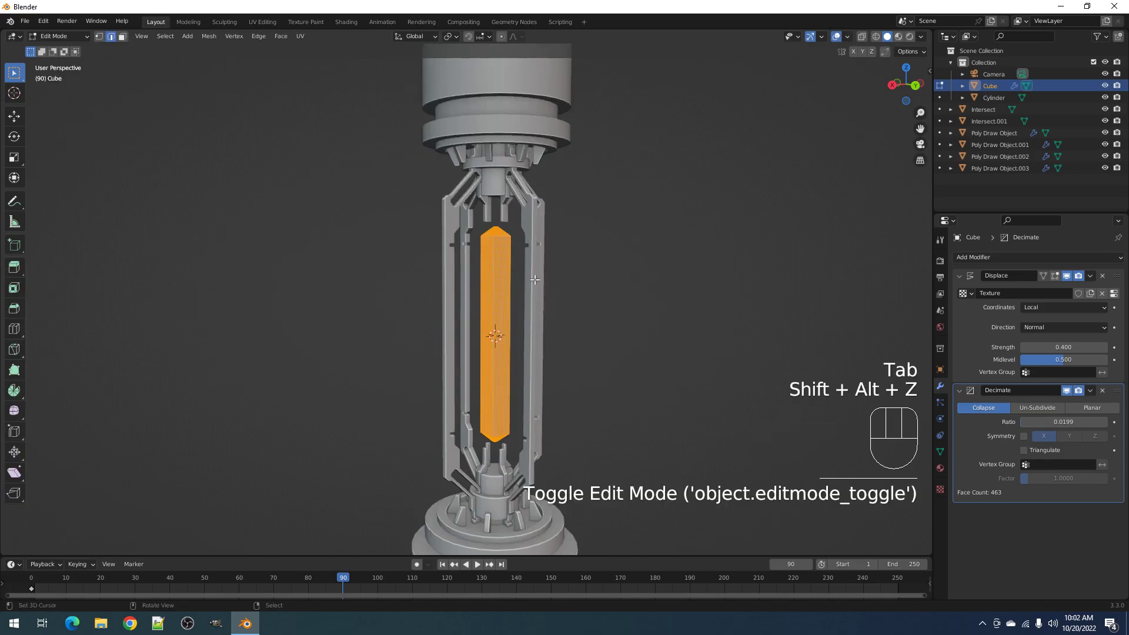
pyautogui.press('s')
pyautogui.press('z')
pyautogui.click(606, 294)
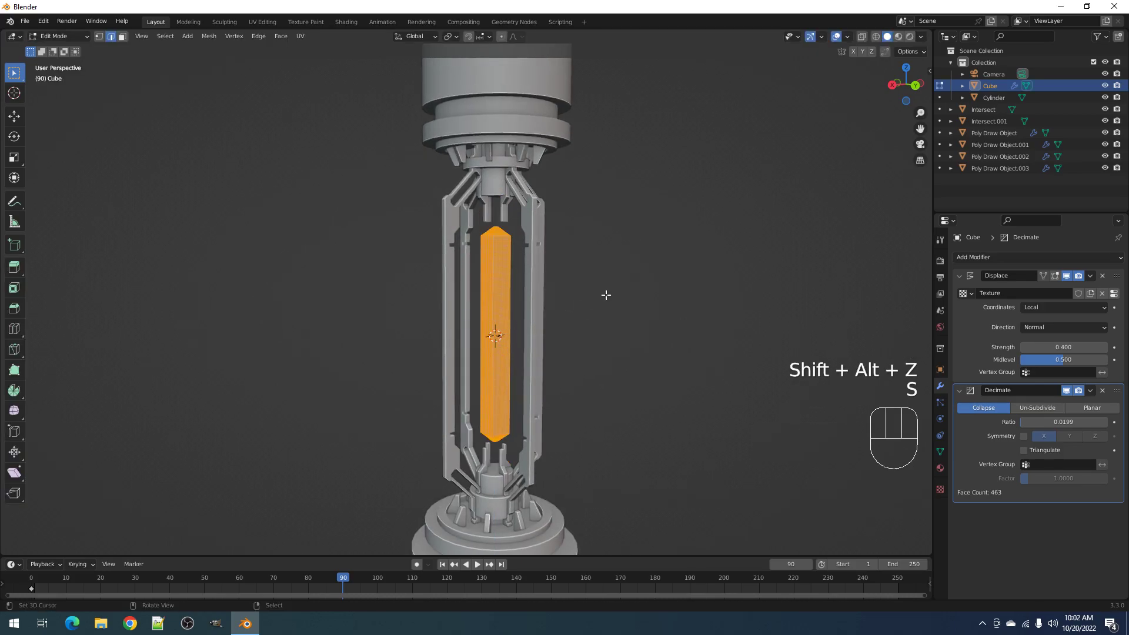
pyautogui.press('Tab')
pyautogui.hotkey('shift', 'alt', 'z')
pyautogui.scroll(-3, 606, 295)
pyautogui.moveTo(644, 330); pyautogui.dragTo(651, 335, button='middle')
pyautogui.scroll(3, 651, 335)
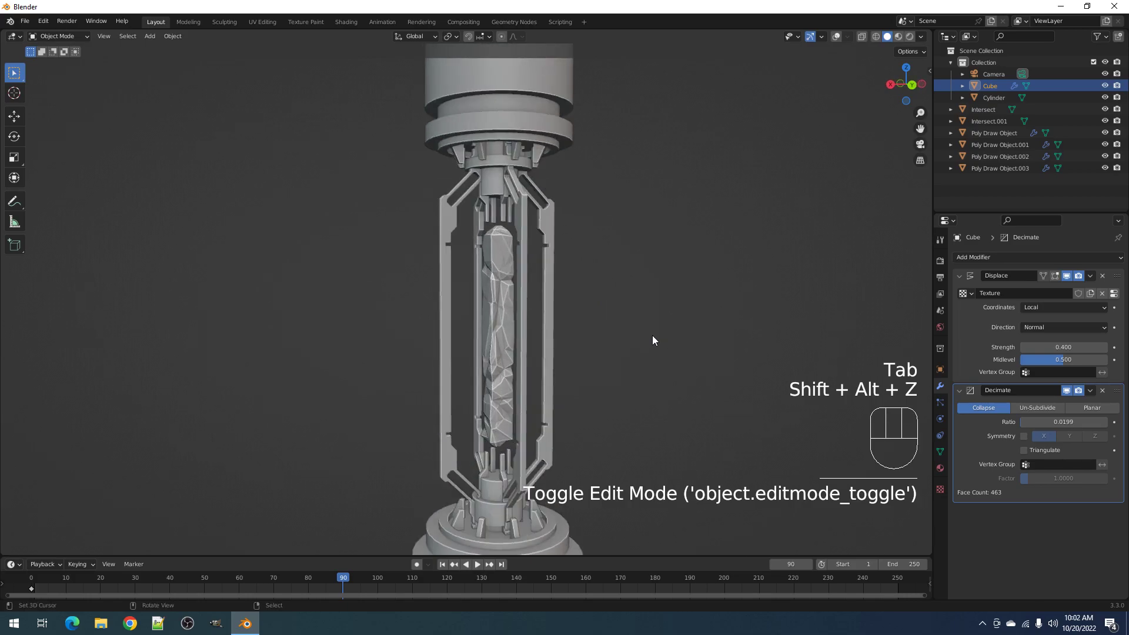
# Switch the Decimate modifier to Planar and try angle limits of 15° and 30°
pyautogui.click(1086, 408)
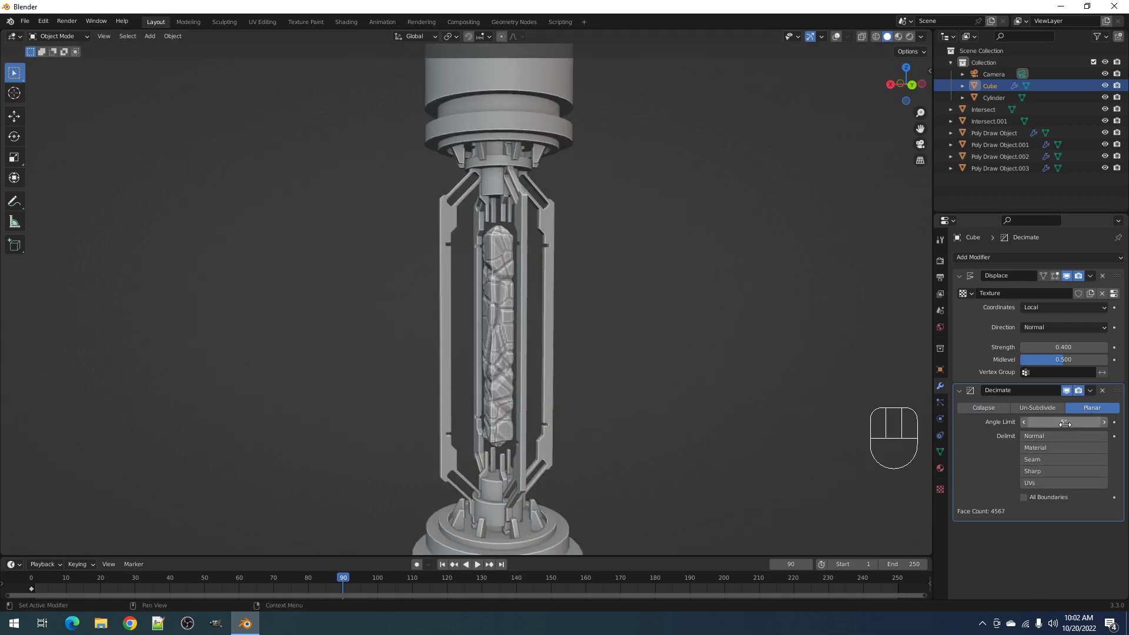
pyautogui.click(1065, 422)
pyautogui.write('15')
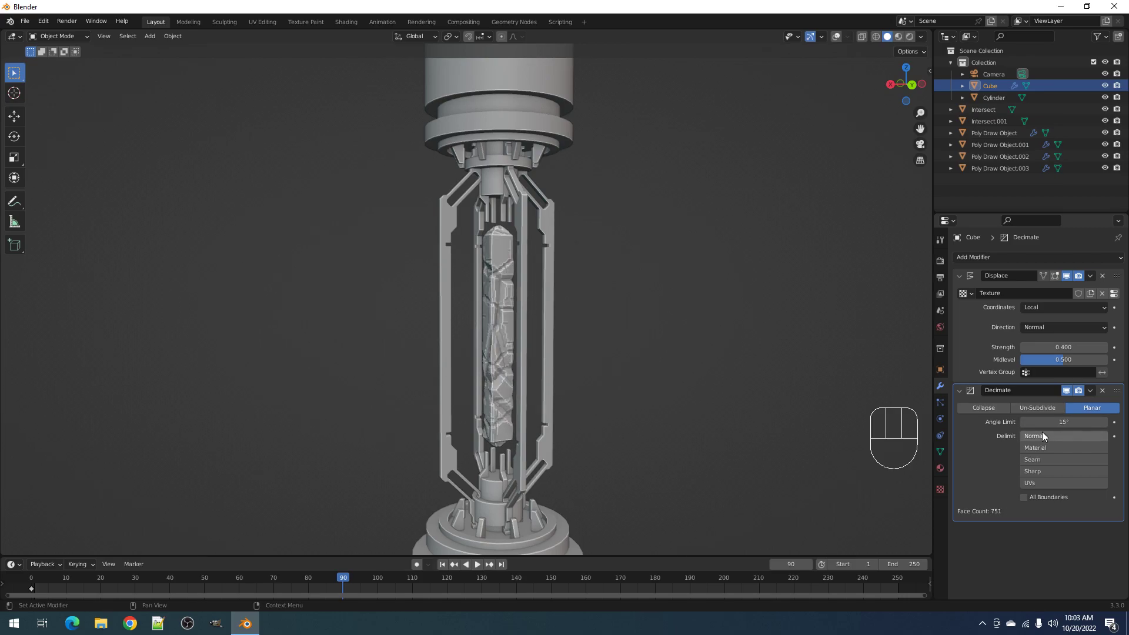
pyautogui.press('Return')
pyautogui.click(1046, 423)
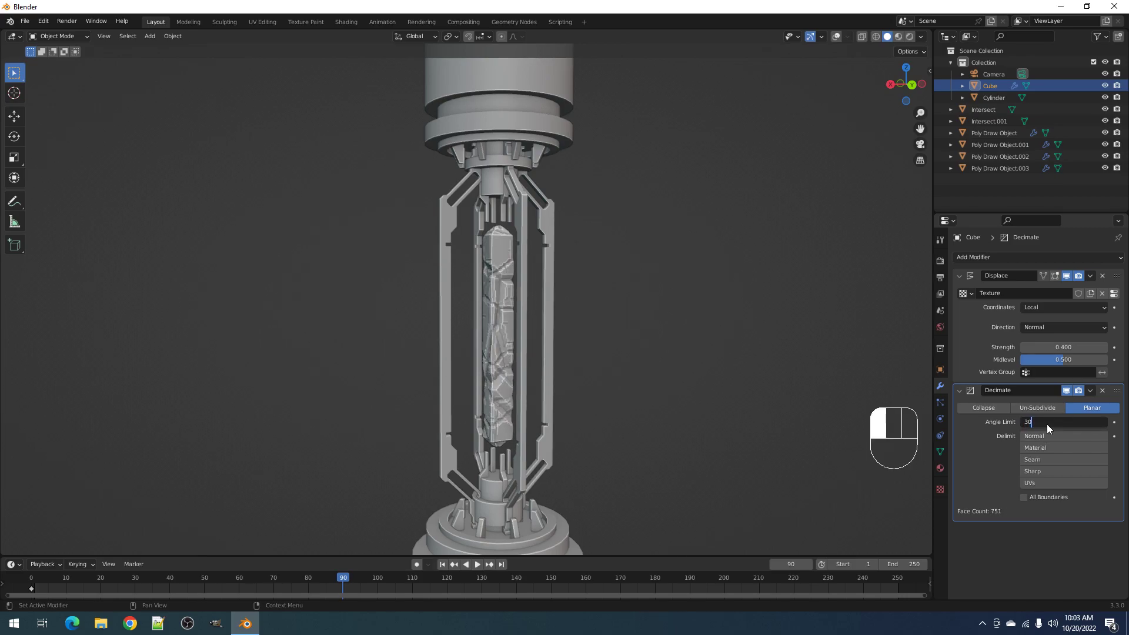
pyautogui.write('30')
pyautogui.press('Return')
pyautogui.moveTo(726, 345); pyautogui.dragTo(700, 333, button='middle')
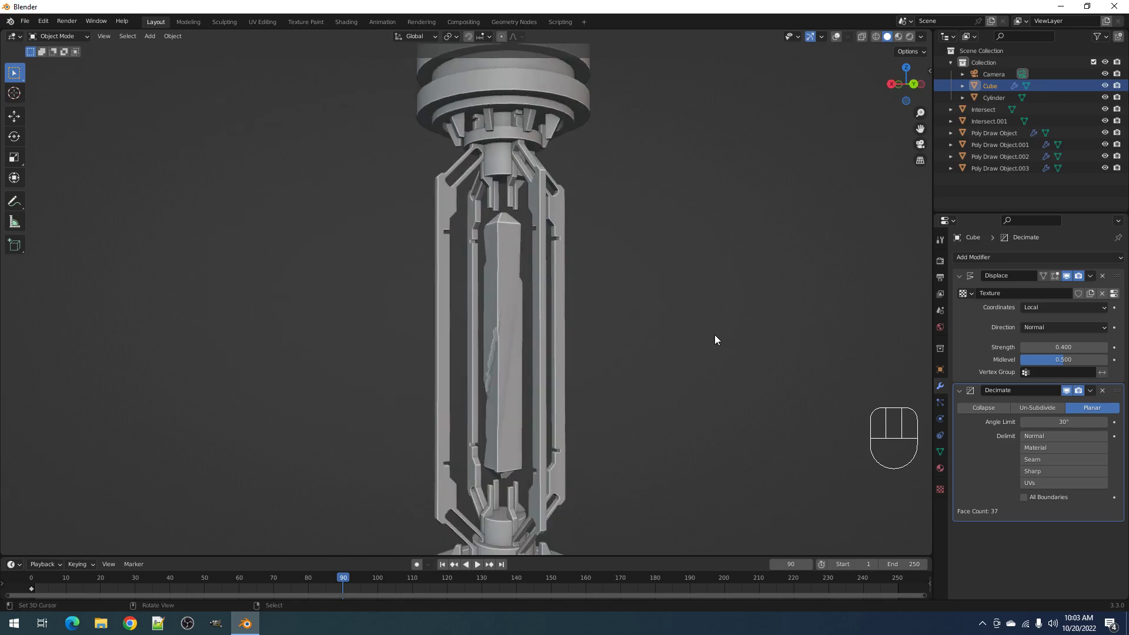
# Return the planar angle limit to 15° and switch the Decimate modifier back to Collapse
pyautogui.click(1049, 422)
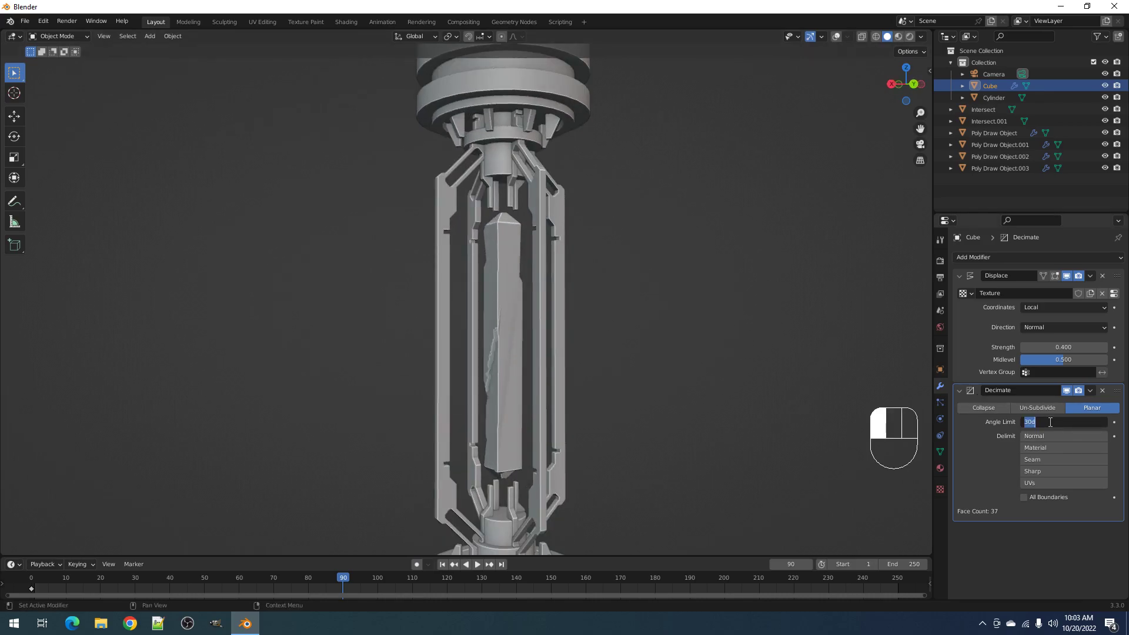
pyautogui.write('15')
pyautogui.press('Return')
pyautogui.click(1008, 404)
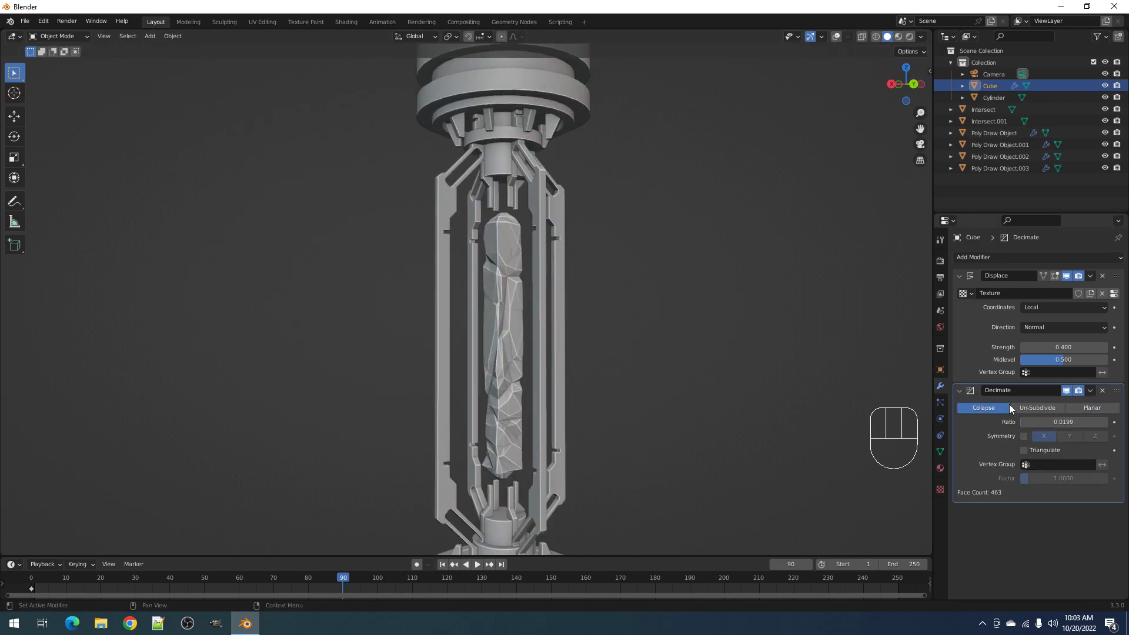
# Maximize the 3D viewport and examine the faceted crystal, its cage and the lower handle
pyautogui.moveTo(624, 292); pyautogui.dragTo(506, 351, button='middle')
pyautogui.scroll(2, 623, 298)
pyautogui.scroll(-4, 623, 299)
pyautogui.scroll(-4, 551, 335)
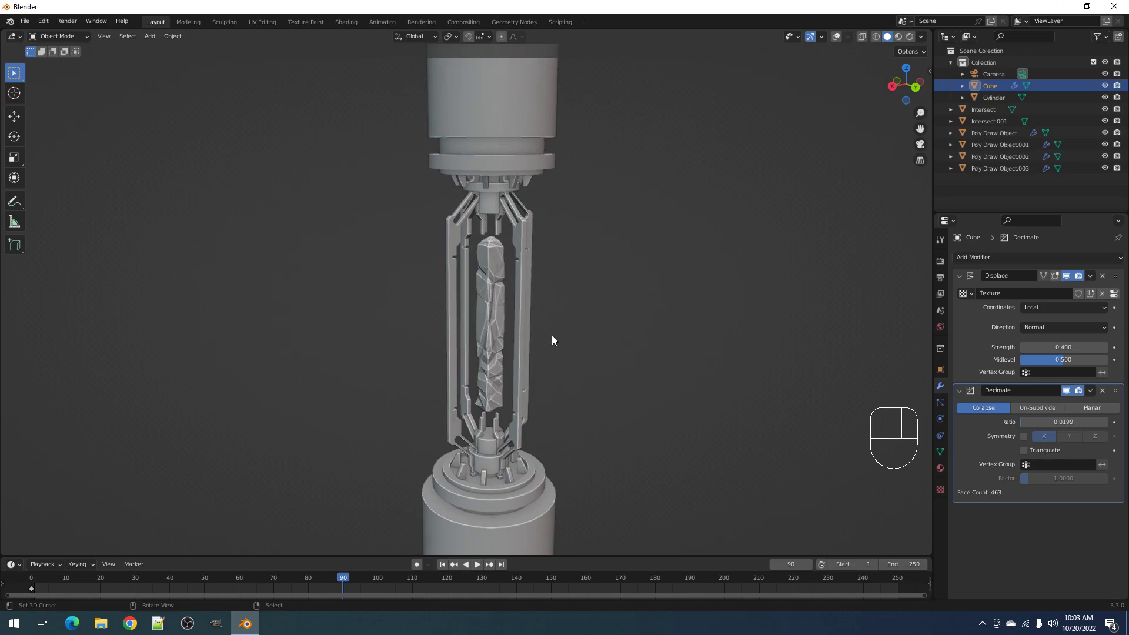
pyautogui.moveTo(549, 308); pyautogui.dragTo(591, 322, button='middle')
pyautogui.scroll(5, 597, 322)
pyautogui.hotkey('ctrl', 'space')
pyautogui.scroll(-2, 622, 325)
pyautogui.scroll(4, 606, 347)
pyautogui.keyDown('shift'); pyautogui.moveTo(572, 452); pyautogui.dragTo(579, 223, button='middle'); pyautogui.keyUp('shift')
pyautogui.scroll(-3, 643, 355)
pyautogui.moveTo(644, 355); pyautogui.dragTo(612, 360, button='middle')
pyautogui.keyDown('shift'); pyautogui.moveTo(624, 371); pyautogui.dragTo(593, 362, button='middle'); pyautogui.keyUp('shift')
pyautogui.scroll(6, 588, 264)
pyautogui.scroll(2, 609, 372)
pyautogui.scroll(1, 609, 378)
pyautogui.scroll(-5, 604, 401)
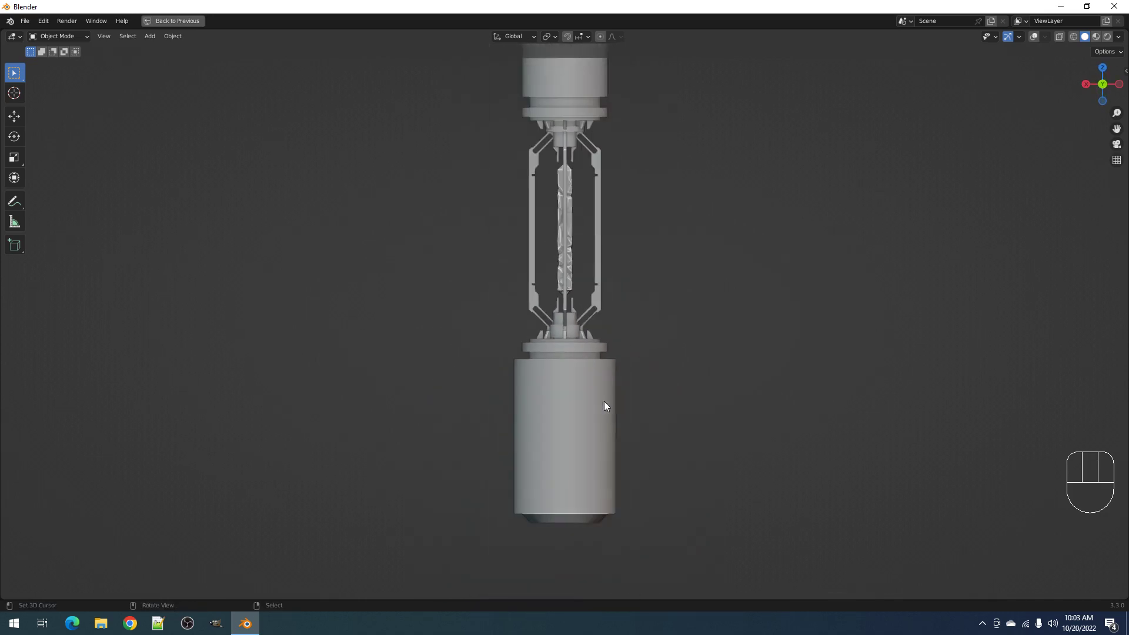
pyautogui.scroll(-2, 609, 448)
# Examine the model's proportions and the cage details from the lower handle upward
pyautogui.moveTo(605, 440); pyautogui.dragTo(630, 389, button='middle')
pyautogui.scroll(4, 617, 353)
pyautogui.keyDown('alt'); pyautogui.moveTo(610, 313); pyautogui.dragTo(589, 341, button='middle'); pyautogui.keyUp('alt')
pyautogui.scroll(4, 609, 370)
pyautogui.scroll(-5, 594, 353)
pyautogui.keyDown('shift'); pyautogui.moveTo(619, 448); pyautogui.dragTo(588, 273, button='middle'); pyautogui.keyUp('shift')
pyautogui.scroll(4, 587, 274)
pyautogui.moveTo(631, 231); pyautogui.dragTo(633, 264, button='middle')
pyautogui.scroll(-2, 695, 347)
# Try to draw a circular cut on the cage arm's upper plate in back view, with overlays shown, and undo it
pyautogui.keyDown('shift'); pyautogui.moveTo(709, 266); pyautogui.dragTo(582, 228, button='middle'); pyautogui.keyUp('shift')
pyautogui.scroll(2, 601, 364)
pyautogui.scroll(-2, 601, 364)
pyautogui.press('Tab')
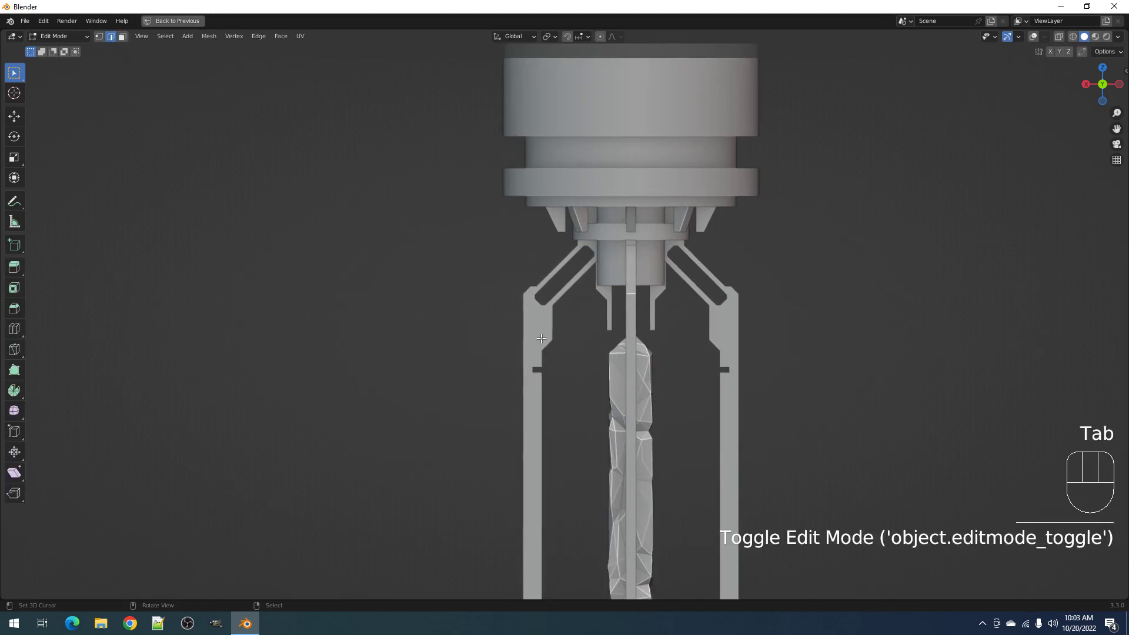
pyautogui.hotkey('shift', 'alt', 'z')
pyautogui.keyDown('shift'); pyautogui.moveTo(577, 338); pyautogui.dragTo(587, 315, button='middle'); pyautogui.keyUp('shift')
pyautogui.scroll(4, 587, 315)
pyautogui.hotkey('shift', 'ctrl', 'x')
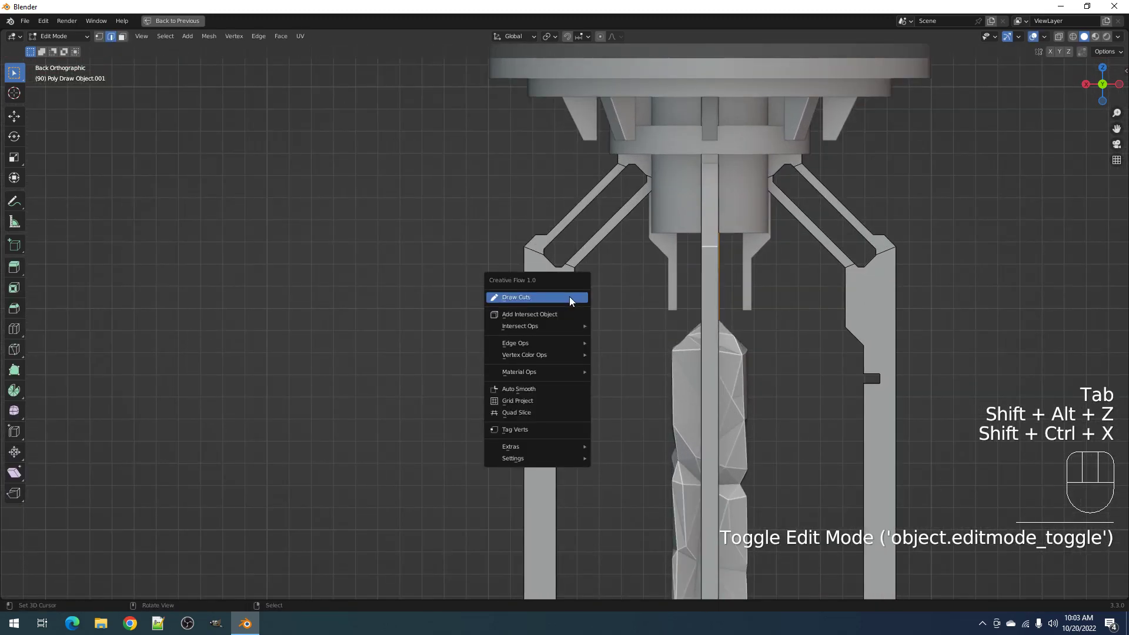
pyautogui.click(570, 298)
pyautogui.click(564, 301)
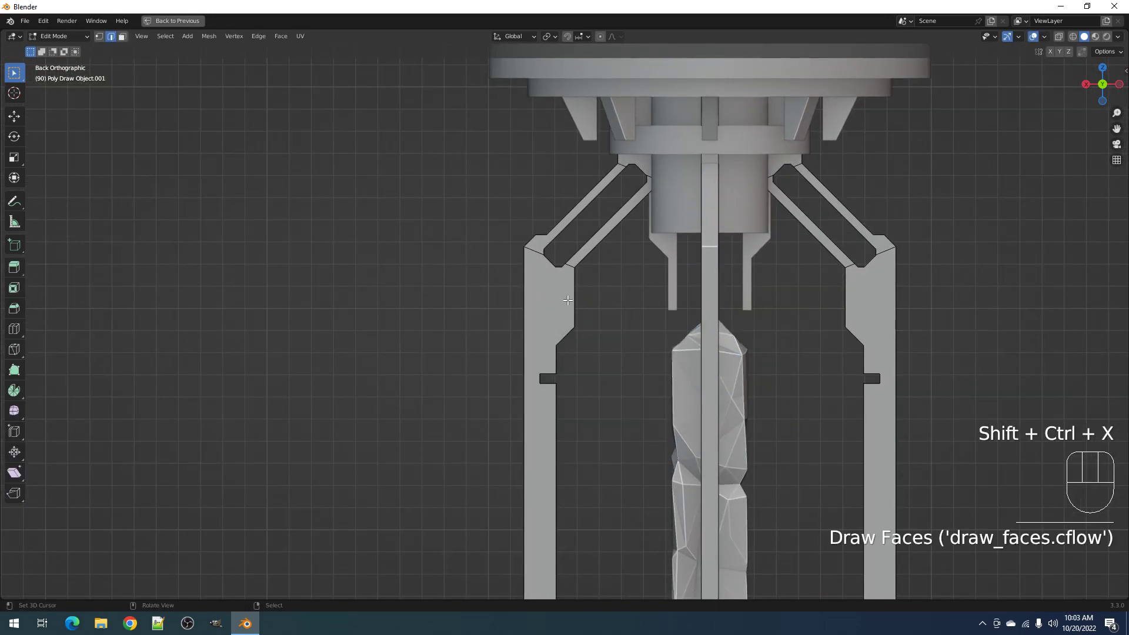
pyautogui.press('Tab')
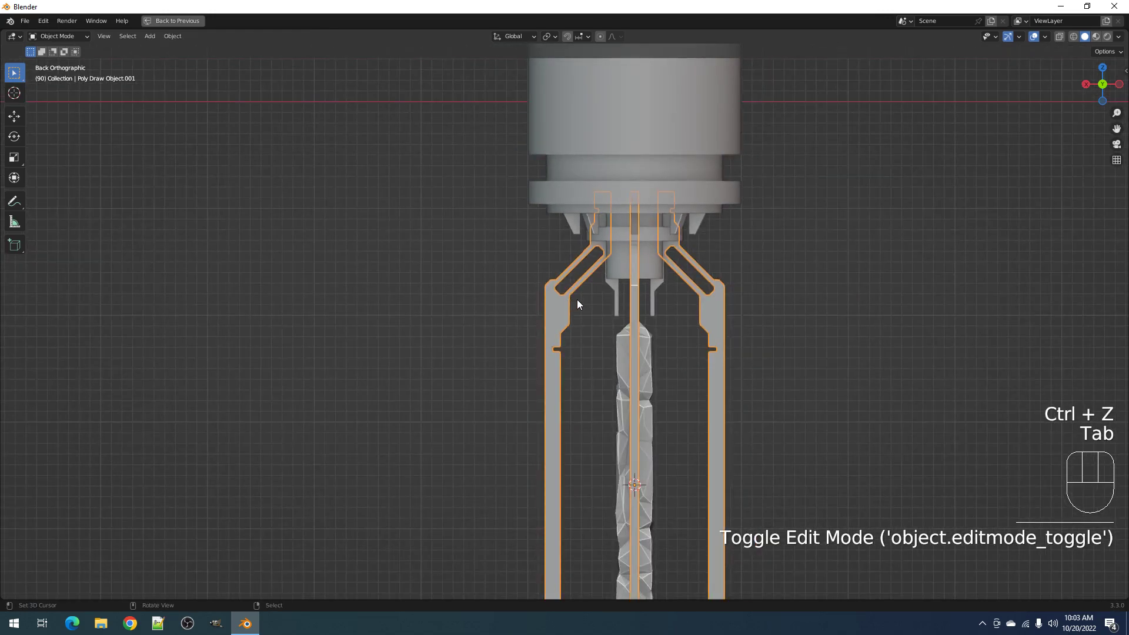
# Clear the mesh selection and draw a 32-segment circle onto the upper plate of the cage arm with Draw Cuts
pyautogui.press('Tab')
pyautogui.press('a')
pyautogui.moveTo(576, 298)
pyautogui.mouseDown(button='middle')
pyautogui.moveTo(637, 301)
pyautogui.moveTo(585, 299)
pyautogui.mouseUp(button='middle')
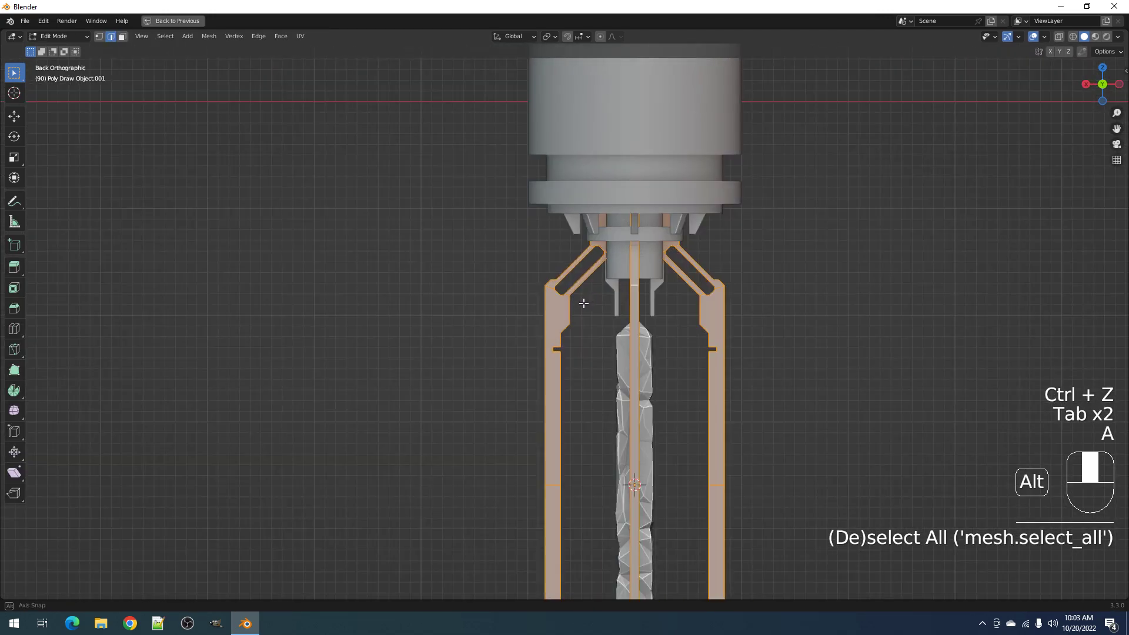
pyautogui.hotkey('alt', 'a')
pyautogui.scroll(3, 581, 301)
pyautogui.hotkey('ctrl', 'shift', 'x')
pyautogui.click(580, 301)
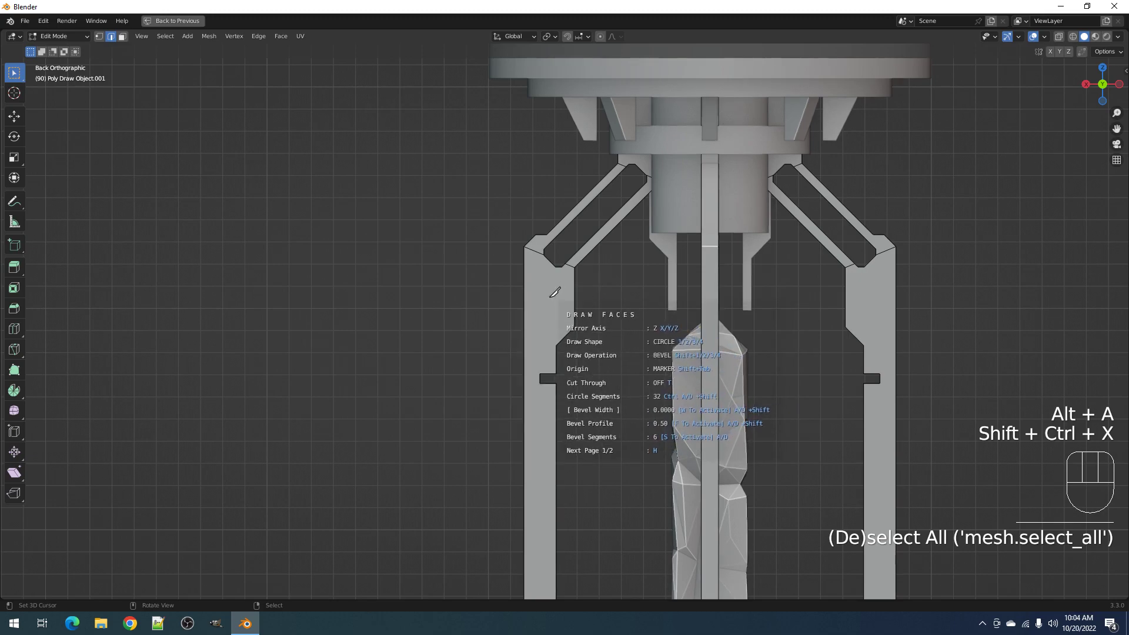
pyautogui.click(562, 302)
pyautogui.press('x')
pyautogui.click(560, 303)
pyautogui.press('Tab')
pyautogui.press('Tab')
pyautogui.moveTo(600, 308)
pyautogui.mouseDown(button='middle')
pyautogui.moveTo(750, 323)
pyautogui.moveTo(620, 320)
pyautogui.mouseUp(button='middle')
pyautogui.click(621, 320)
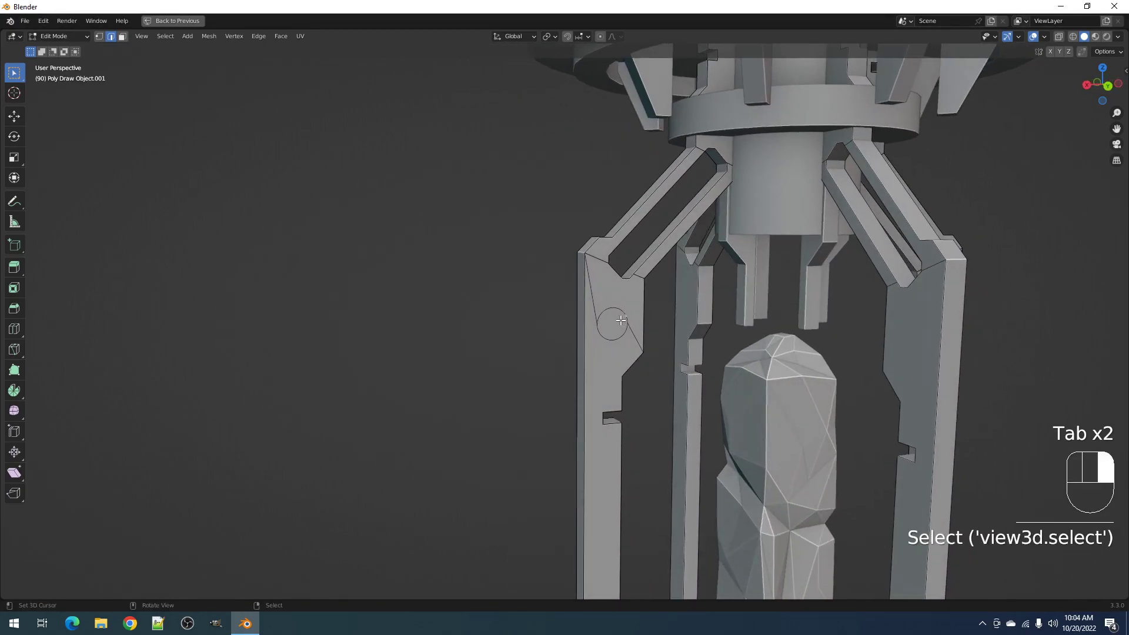
# Try deleting the faces of the drawn circle on the cage arm, and undo the circular cut
pyautogui.press('3')
pyautogui.press('x')
pyautogui.hotkey('ctrl', 'z')
pyautogui.hotkey('ctrl', 'z')
pyautogui.hotkey('ctrl', 'z')
pyautogui.hotkey('ctrl', 'z')
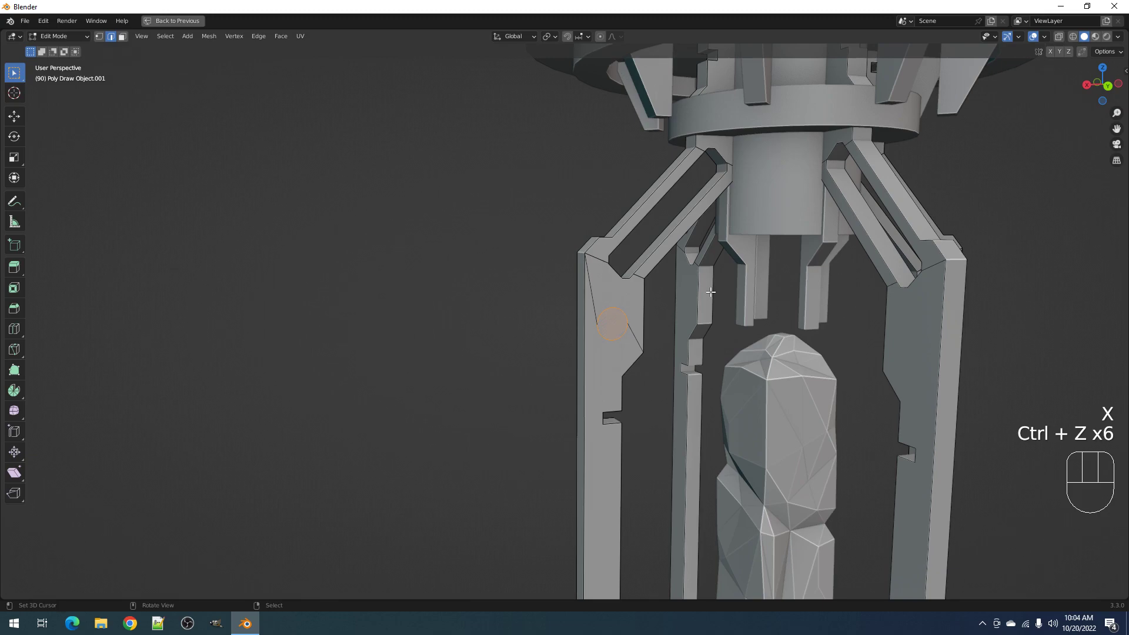
pyautogui.press('x')
pyautogui.click(710, 292)
pyautogui.press('Tab')
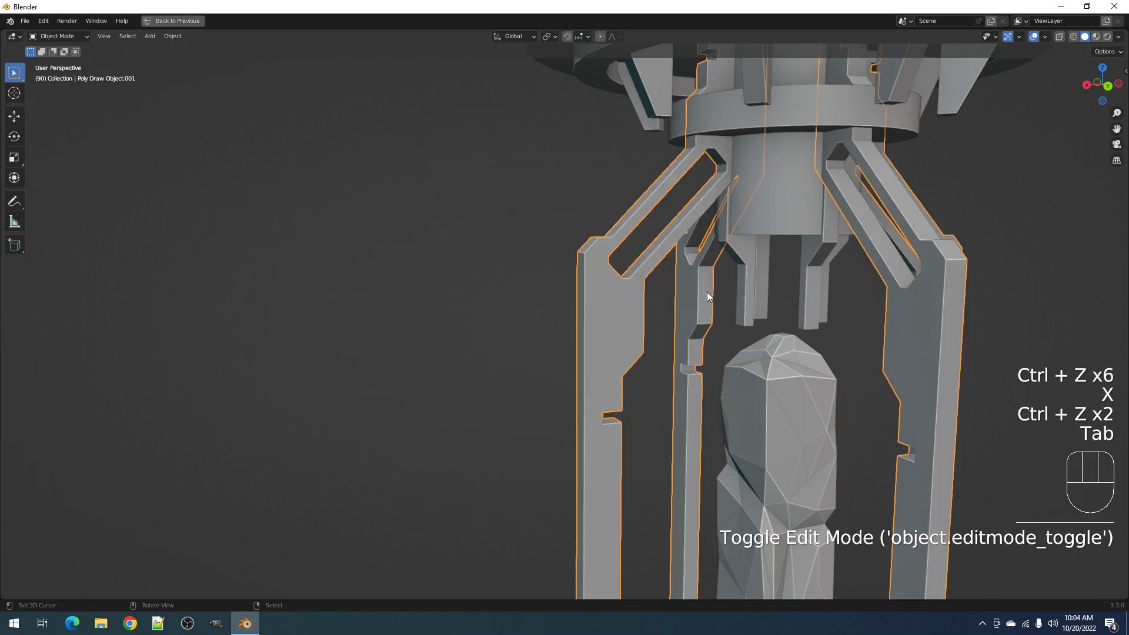
# Merge all vertices of the cage arms' mesh by distance
pyautogui.scroll(-5, 617, 311)
pyautogui.press('Tab')
pyautogui.press('a')
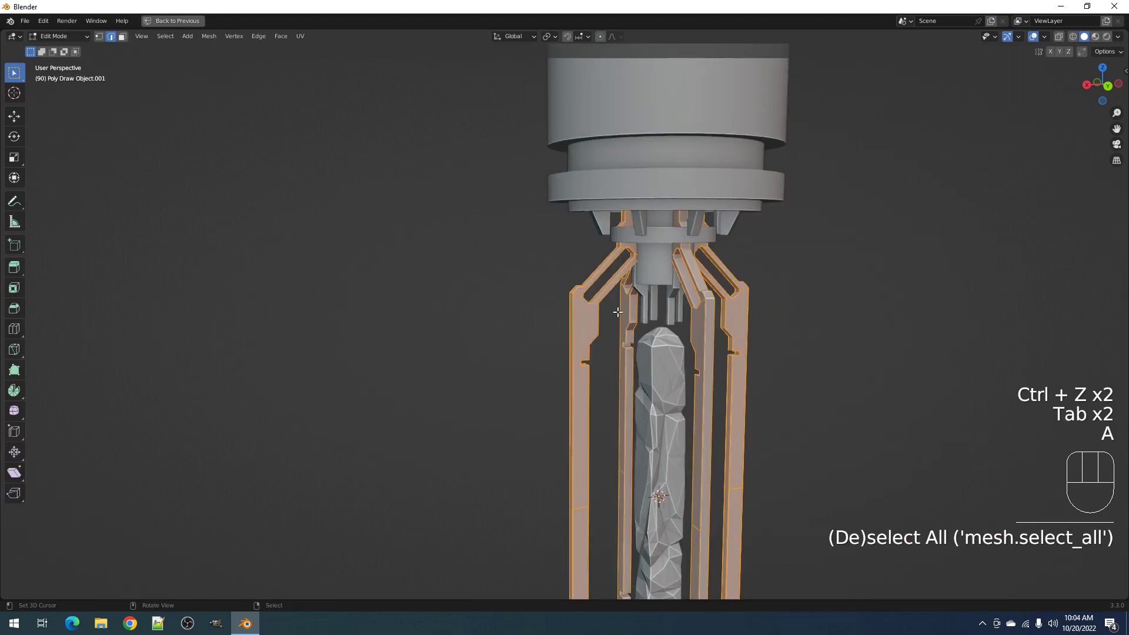
pyautogui.press('m')
pyautogui.click(617, 311)
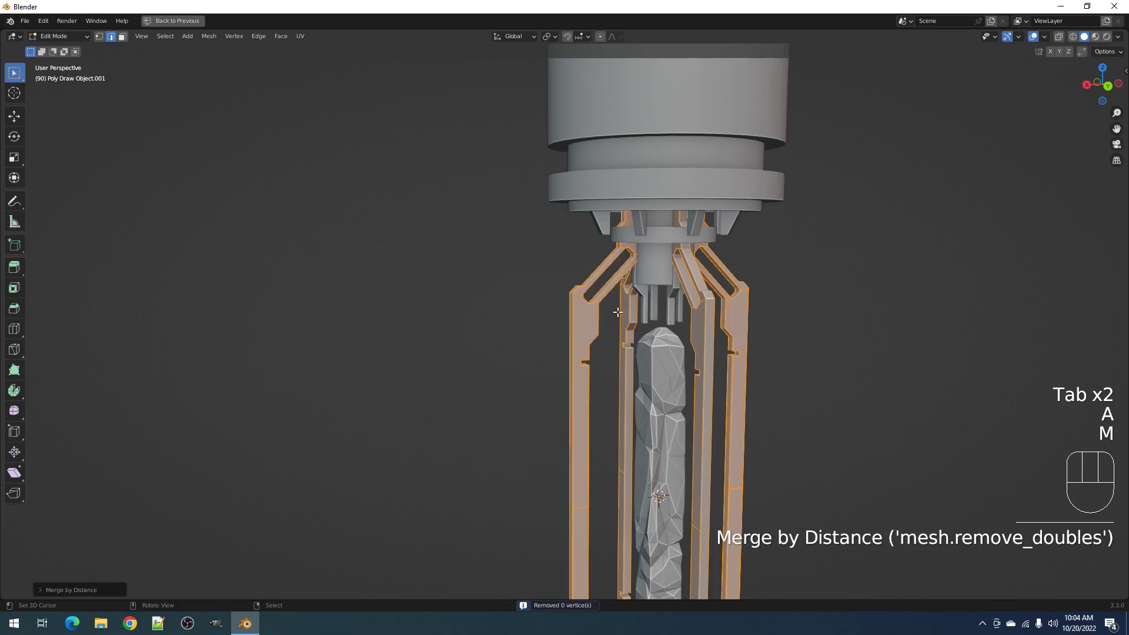
pyautogui.press('Tab')
pyautogui.press('Tab')
pyautogui.press('Tab')
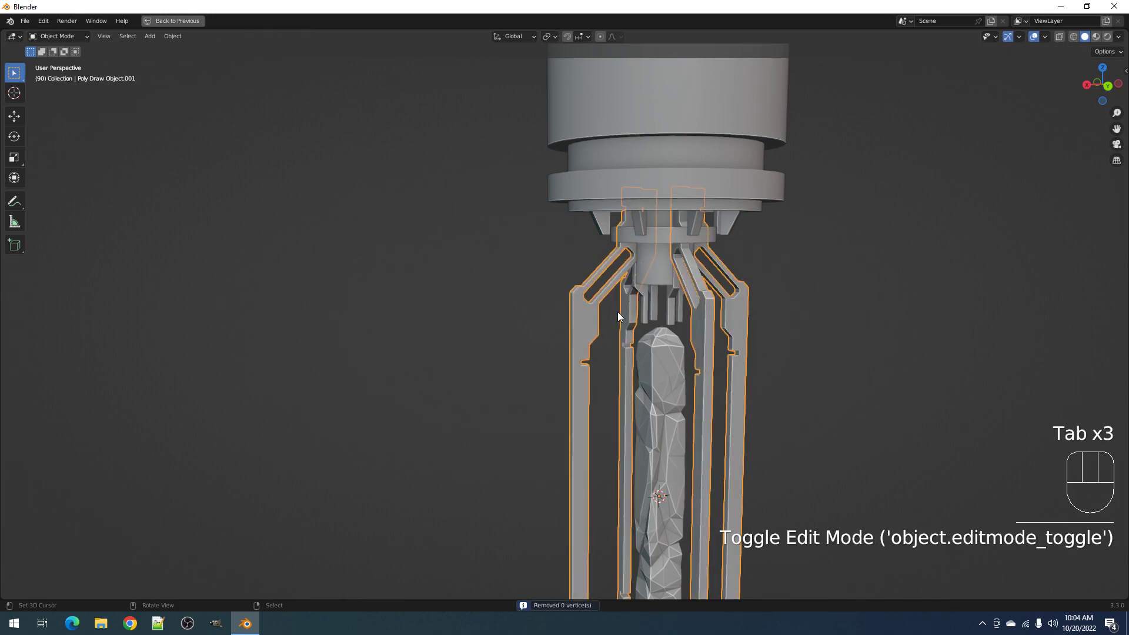
# Draw a 32-segment circular cut on the cage arm's wide upper plate from the back view with Draw Cuts
pyautogui.press('Tab')
pyautogui.press('a')
pyautogui.keyDown('alt'); pyautogui.moveTo(618, 316); pyautogui.dragTo(574, 296, button='middle'); pyautogui.keyUp('alt')
pyautogui.hotkey('alt', 'a')
pyautogui.scroll(5, 574, 295)
pyautogui.scroll(1, 574, 296)
pyautogui.hotkey('shift', 'ctrl', 'x')
pyautogui.click(580, 295)
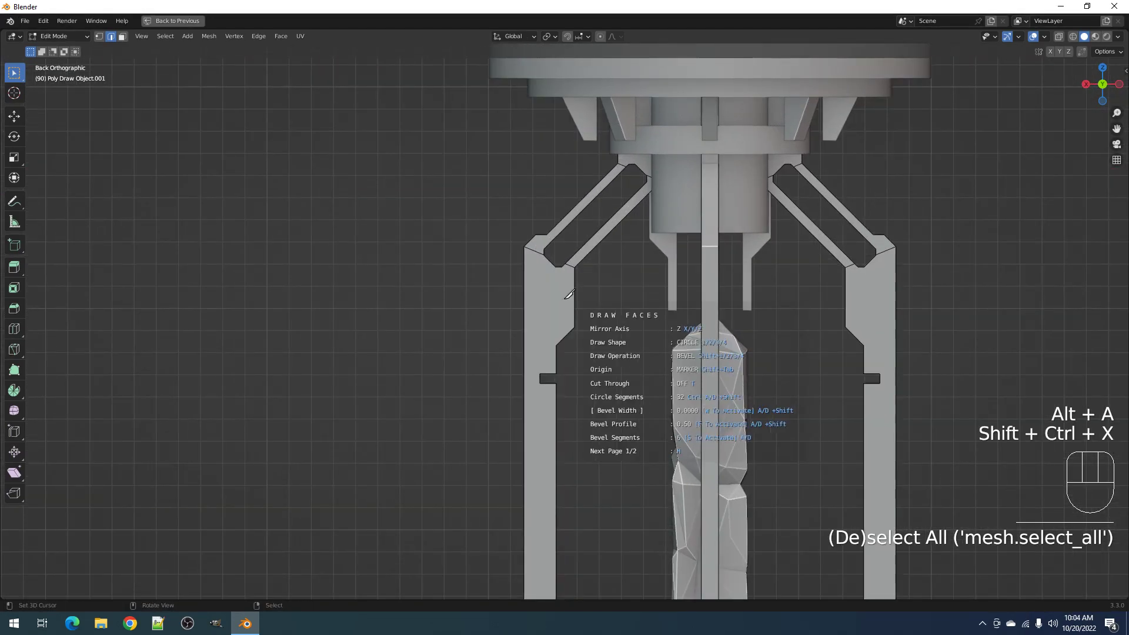
pyautogui.click(560, 301)
pyautogui.press('x')
pyautogui.click(559, 301)
# Delete the face inside the circle to open a round hole in the arm's plate, and return to Object Mode with nothing selected
pyautogui.moveTo(560, 301)
pyautogui.mouseDown(button='middle')
pyautogui.moveTo(611, 320)
pyautogui.moveTo(658, 317)
pyautogui.moveTo(607, 301)
pyautogui.mouseUp(button='middle')
pyautogui.press('3')
pyautogui.rightClick(589, 288)
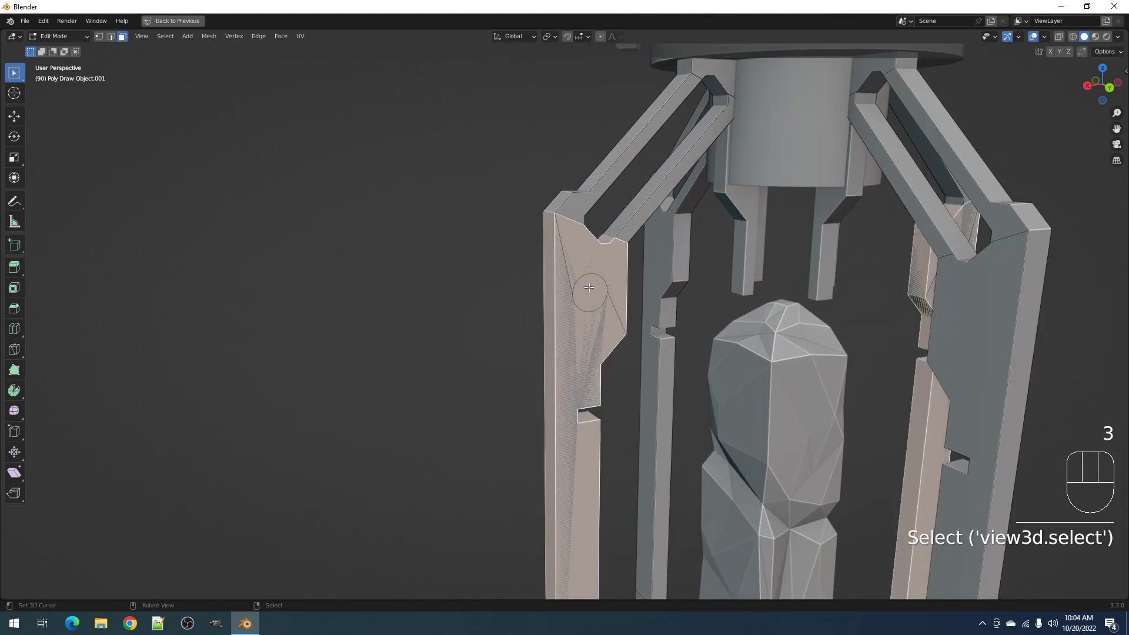
pyautogui.press('x')
pyautogui.click(588, 287)
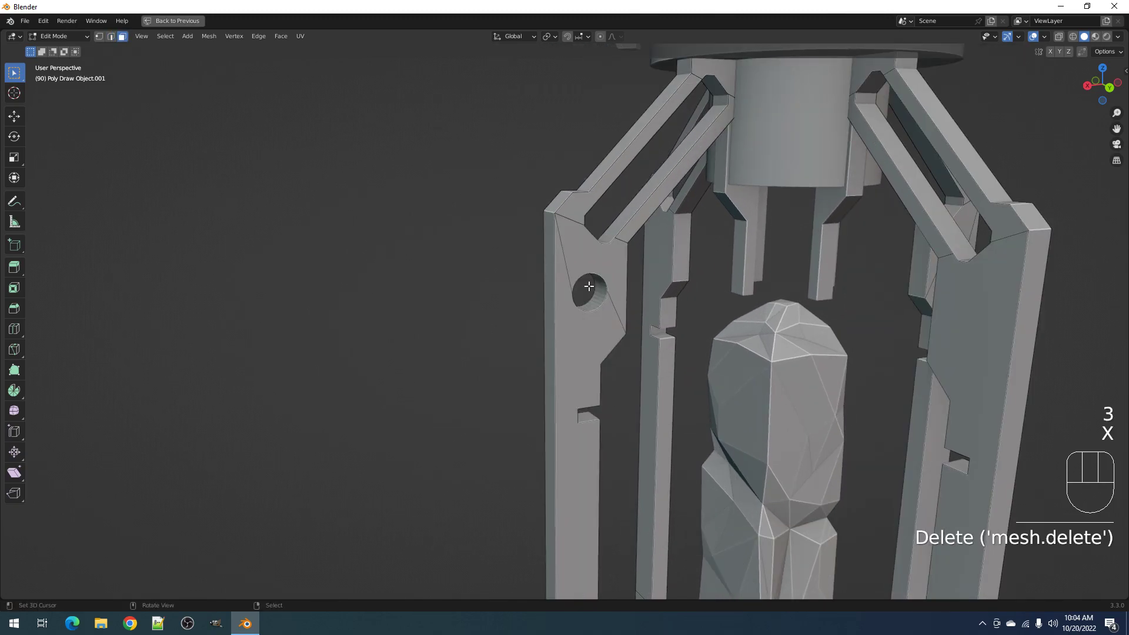
pyautogui.rightClick(589, 287)
pyautogui.scroll(-5, 591, 285)
pyautogui.press('Tab')
pyautogui.scroll(-4, 595, 283)
pyautogui.keyDown('alt'); pyautogui.moveTo(666, 340); pyautogui.dragTo(661, 363, button='middle'); pyautogui.keyUp('alt')
pyautogui.hotkey('alt', 'a')
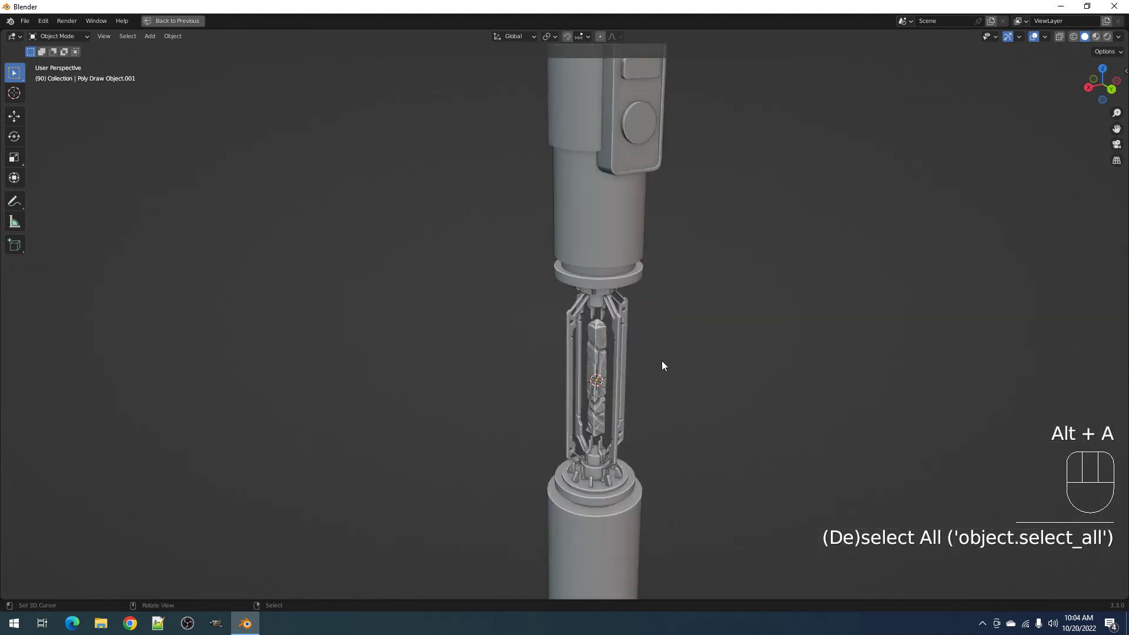
# Reduce the solidify thickness of the cage arms with Draw Modifiers, keeping the mirror on X and Z, and deselect everything
pyautogui.scroll(3, 663, 368)
pyautogui.scroll(3, 644, 395)
pyautogui.moveTo(640, 401); pyautogui.dragTo(623, 370, button='middle')
pyautogui.click(620, 365)
pyautogui.hotkey('shift', 'ctrl', 'x')
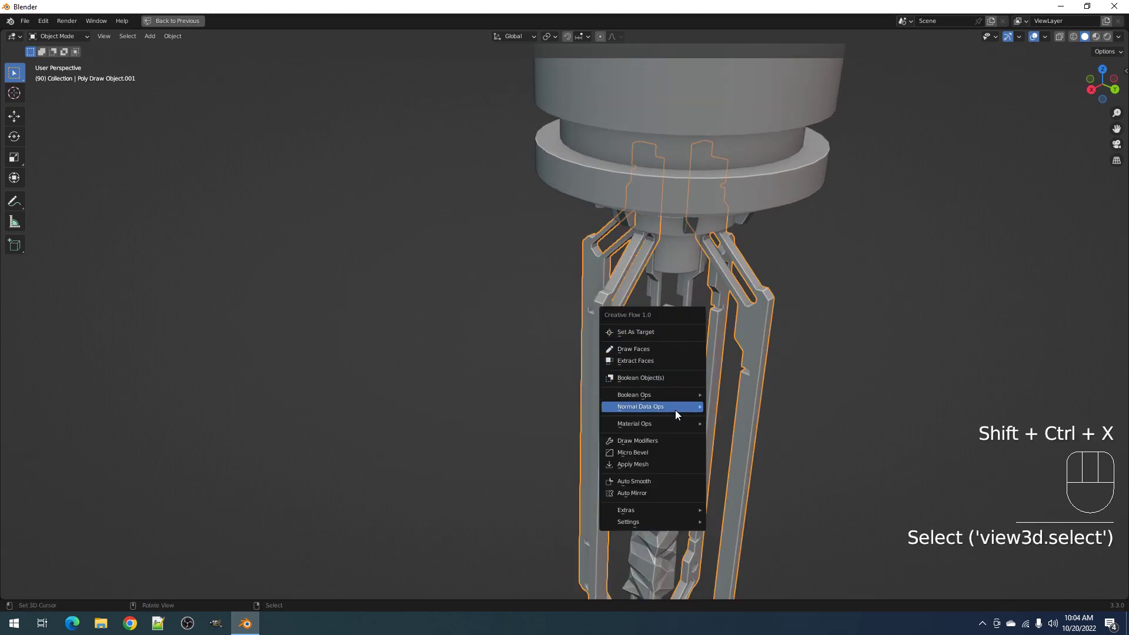
pyautogui.click(671, 440)
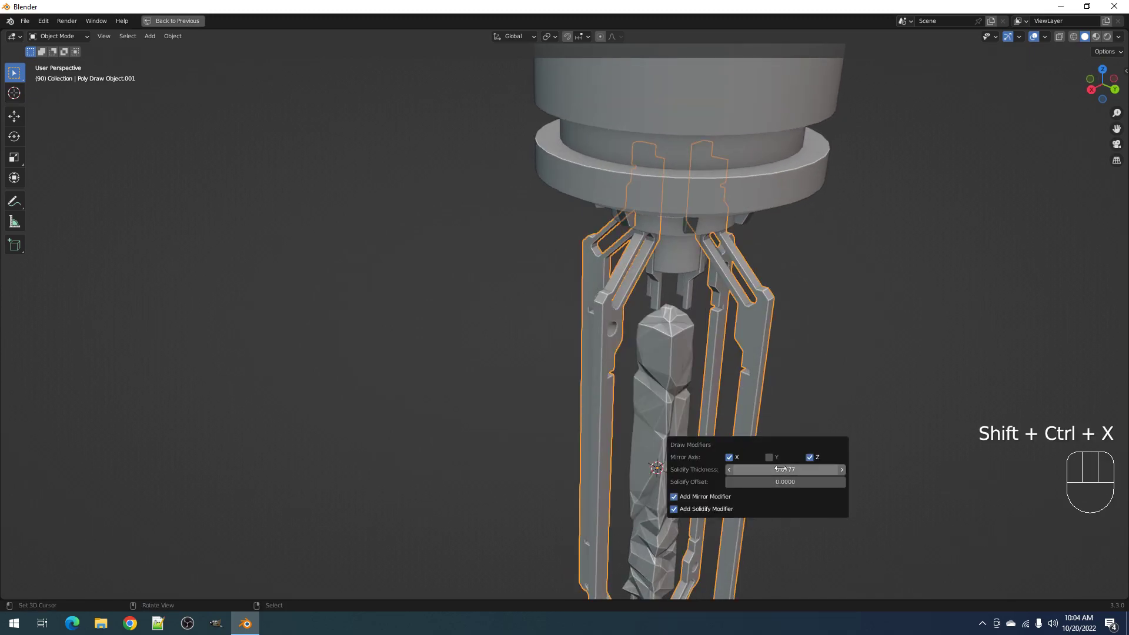
pyautogui.moveTo(780, 469); pyautogui.dragTo(791, 468)
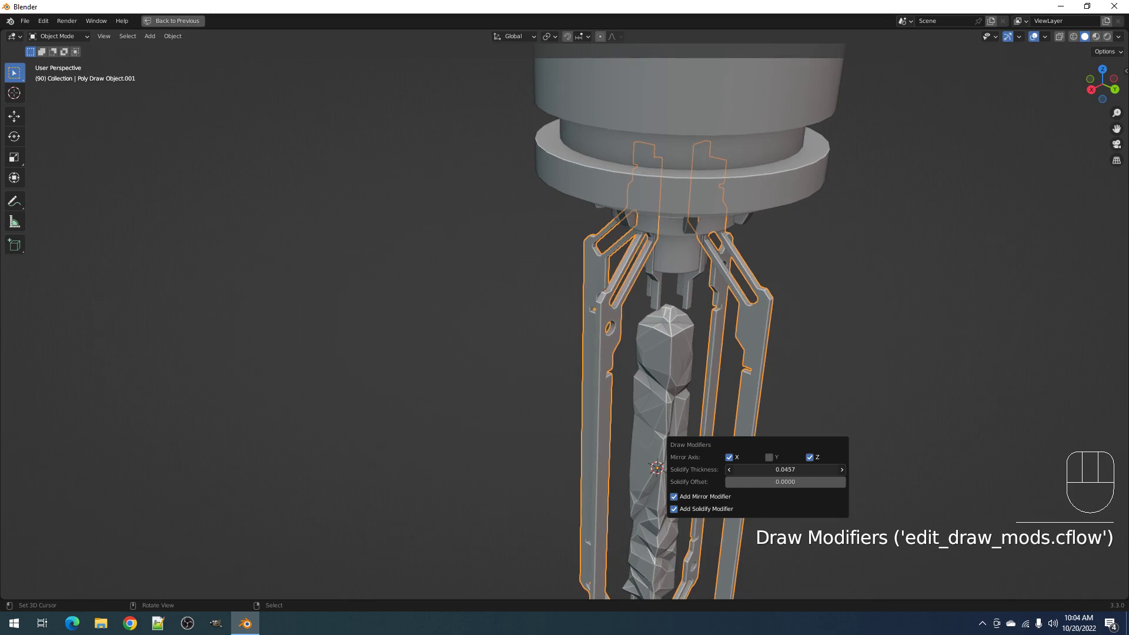
pyautogui.moveTo(791, 469); pyautogui.dragTo(811, 468)
pyautogui.hotkey('alt', 'a')
# Cut a small rectangular notch into the cage arm's outer edge from the back view with Draw Cuts and delete its face
pyautogui.moveTo(418, 373)
pyautogui.mouseDown(button='middle')
pyautogui.moveTo(621, 314)
pyautogui.moveTo(534, 334)
pyautogui.moveTo(554, 353)
pyautogui.moveTo(637, 296)
pyautogui.moveTo(601, 266)
pyautogui.moveTo(579, 316)
pyautogui.moveTo(575, 302)
pyautogui.moveTo(498, 324)
pyautogui.moveTo(554, 305)
pyautogui.mouseUp(button='middle')
pyautogui.press('Tab')
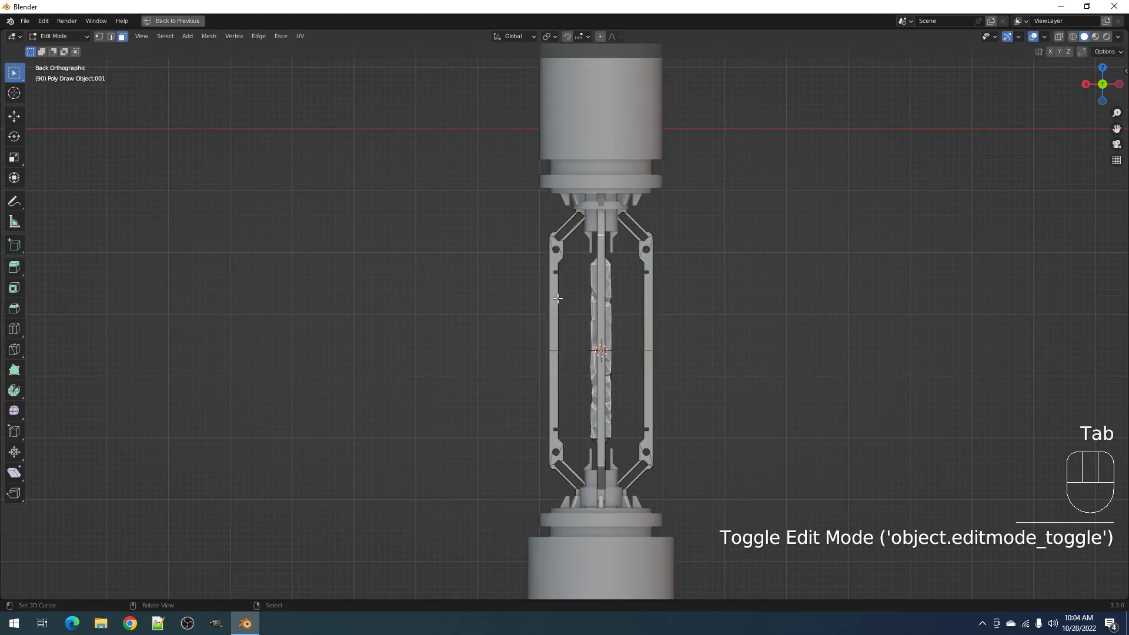
pyautogui.scroll(5, 554, 294)
pyautogui.hotkey('alt', 'a')
pyautogui.hotkey('shift', 'ctrl', 'x')
pyautogui.click(556, 277)
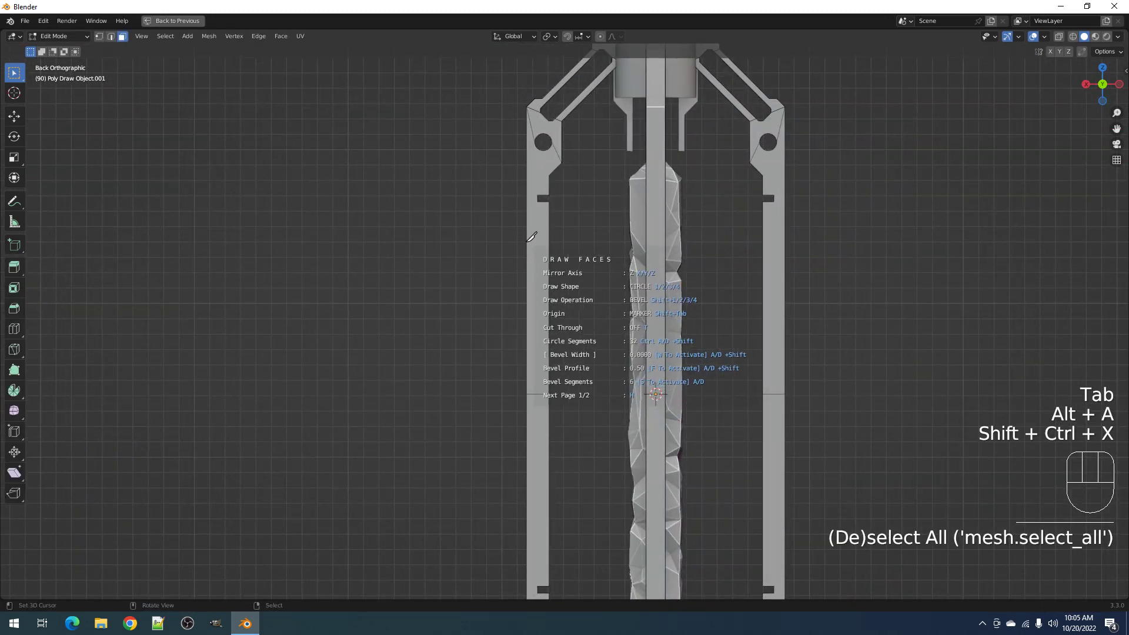
pyautogui.press('1')
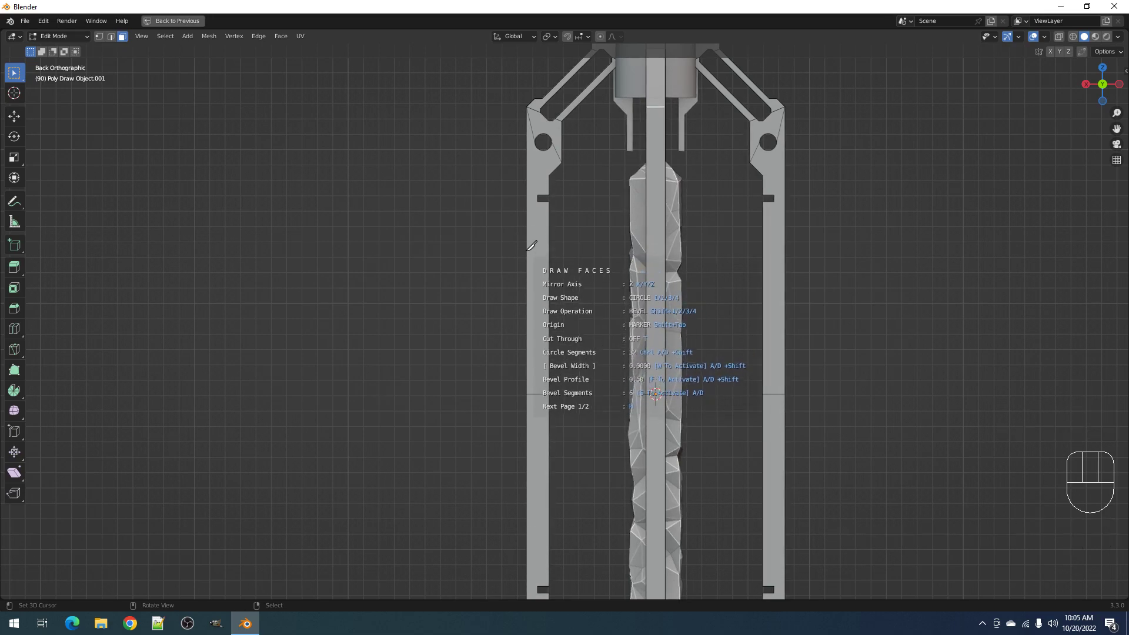
pyautogui.moveTo(530, 240); pyautogui.dragTo(516, 260)
pyautogui.press('x')
pyautogui.click(511, 278)
pyautogui.press('Tab')
pyautogui.scroll(-1, 577, 256)
pyautogui.hotkey('alt', 'a')
# Examine the notched cage arms and their joint with the main cylinder from several angles
pyautogui.scroll(-2, 582, 259)
pyautogui.moveTo(589, 262)
pyautogui.mouseDown(button='middle')
pyautogui.moveTo(608, 283)
pyautogui.moveTo(646, 290)
pyautogui.moveTo(620, 278)
pyautogui.moveTo(630, 302)
pyautogui.moveTo(602, 276)
pyautogui.mouseUp(button='middle')
pyautogui.click(601, 276)
pyautogui.press('Tab')
pyautogui.press('Tab')
pyautogui.hotkey('ctrl', 'shift', 'x')
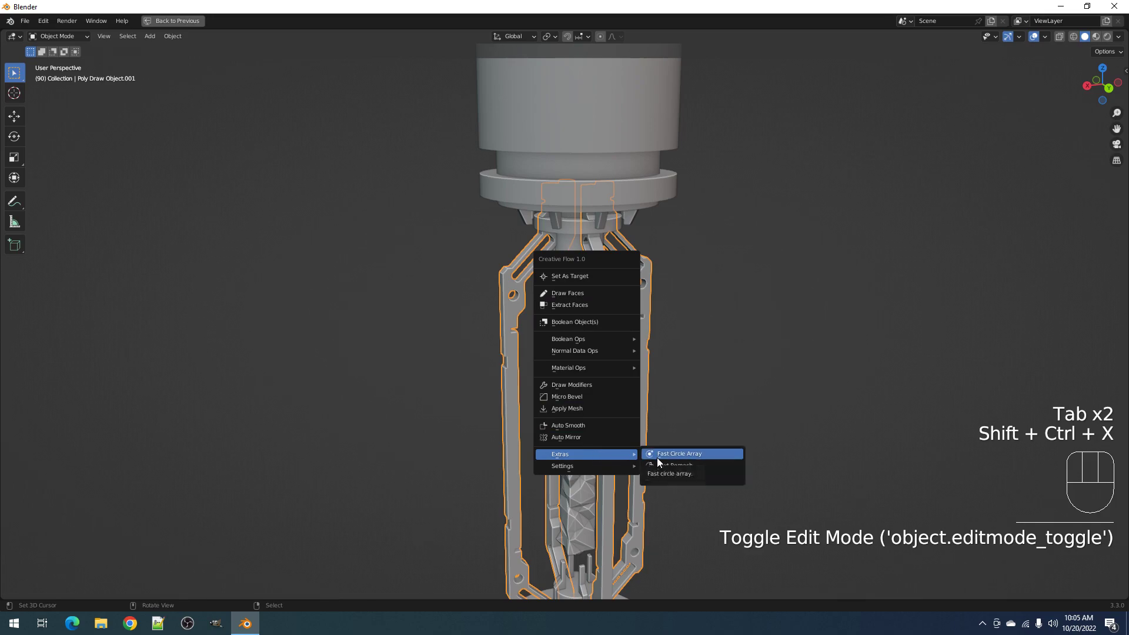
pyautogui.press('Tab')
pyautogui.moveTo(535, 304); pyautogui.dragTo(581, 183, button='middle')
pyautogui.press('Tab')
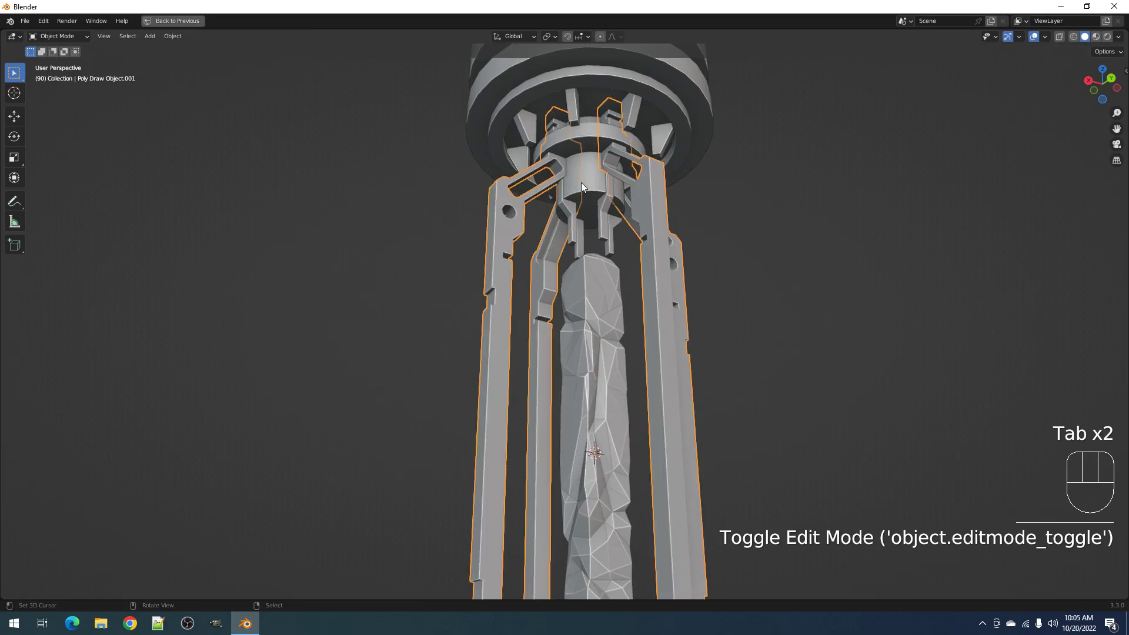
pyautogui.click(595, 175)
pyautogui.press('Tab')
pyautogui.press('Tab')
pyautogui.scroll(-5, 595, 176)
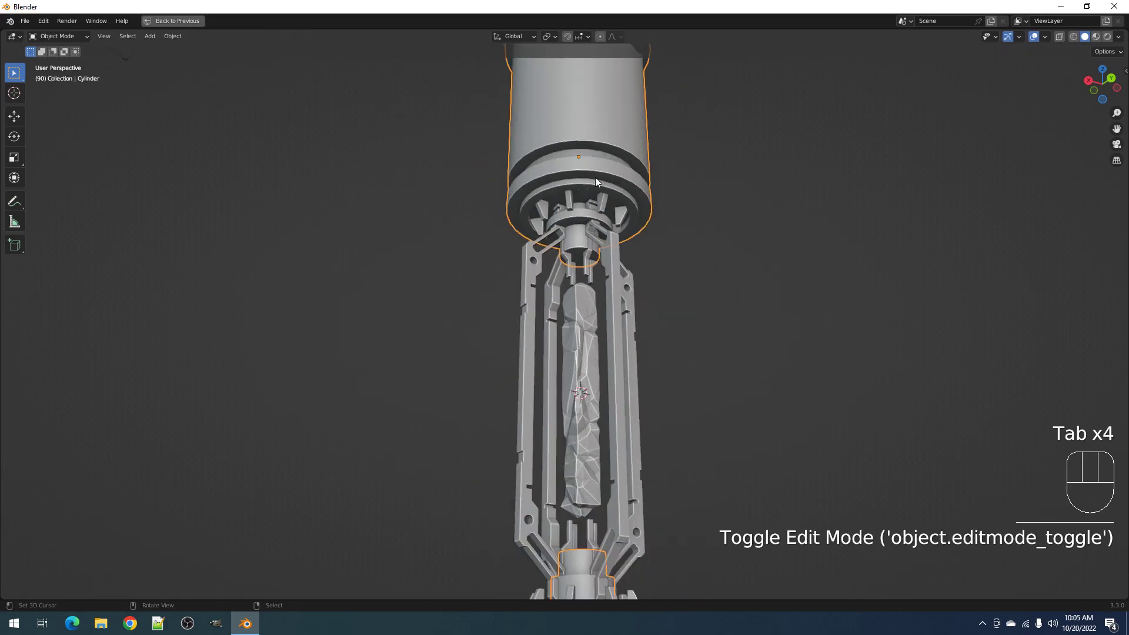
# Deselect everything, return to the back view and save the file
pyautogui.hotkey('alt', 'a')
pyautogui.moveTo(605, 238)
pyautogui.mouseDown(button='middle')
pyautogui.moveTo(618, 278)
pyautogui.moveTo(588, 237)
pyautogui.moveTo(597, 311)
pyautogui.moveTo(601, 245)
pyautogui.mouseUp(button='middle')
pyautogui.scroll(-1, 593, 270)
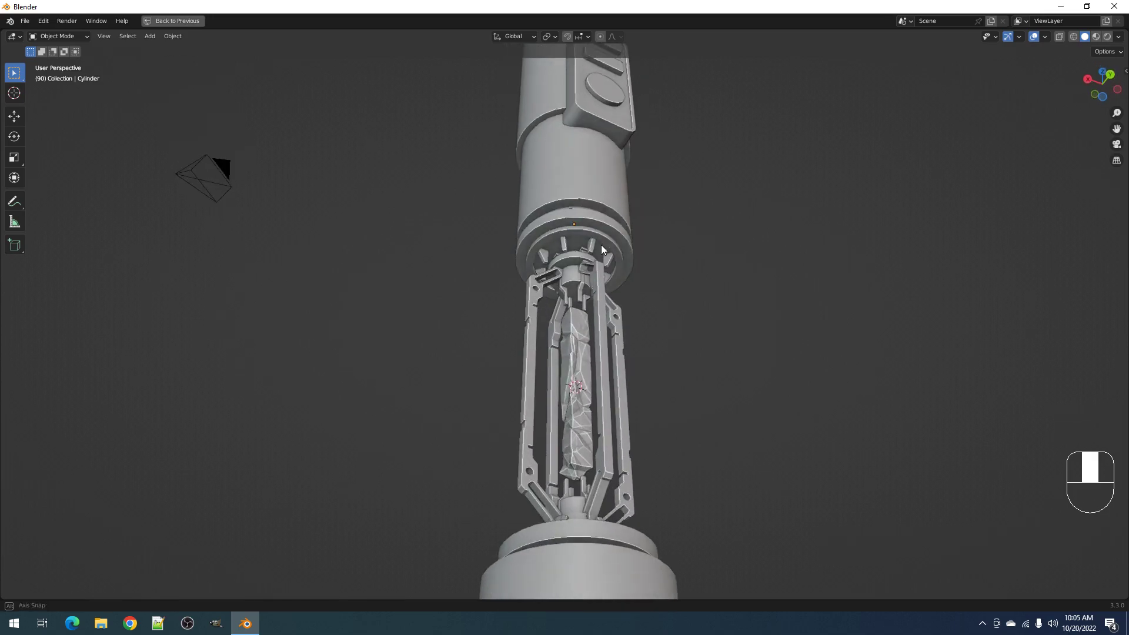
pyautogui.scroll(-1, 600, 245)
pyautogui.scroll(4, 573, 289)
pyautogui.moveTo(573, 289); pyautogui.dragTo(545, 272, button='middle')
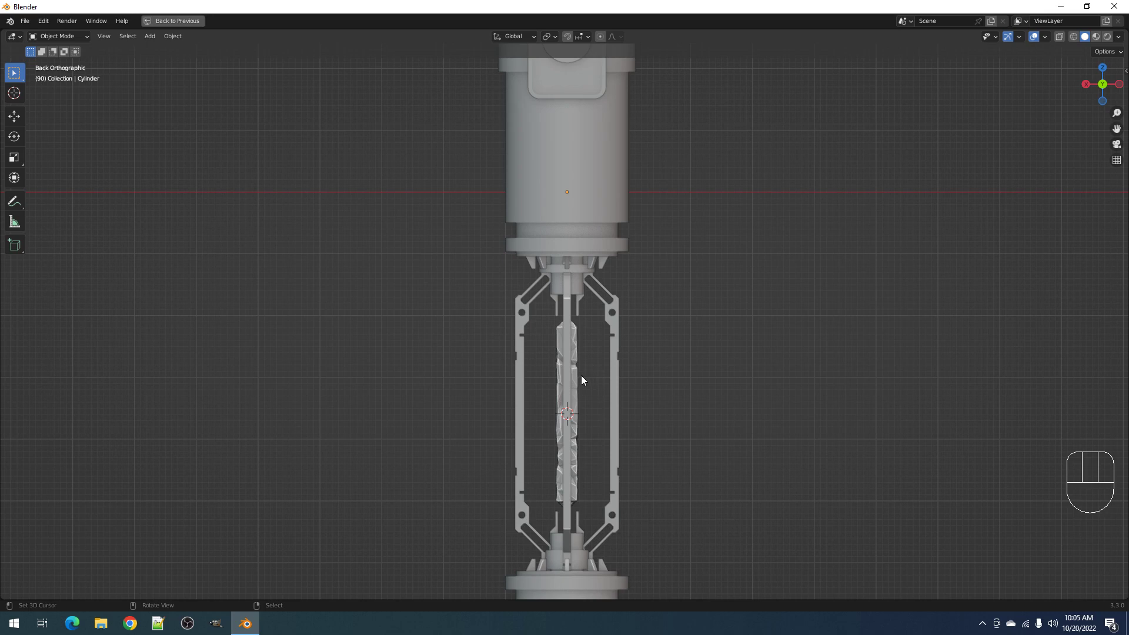
pyautogui.hotkey('ctrl', 's')
pyautogui.press('Escape')
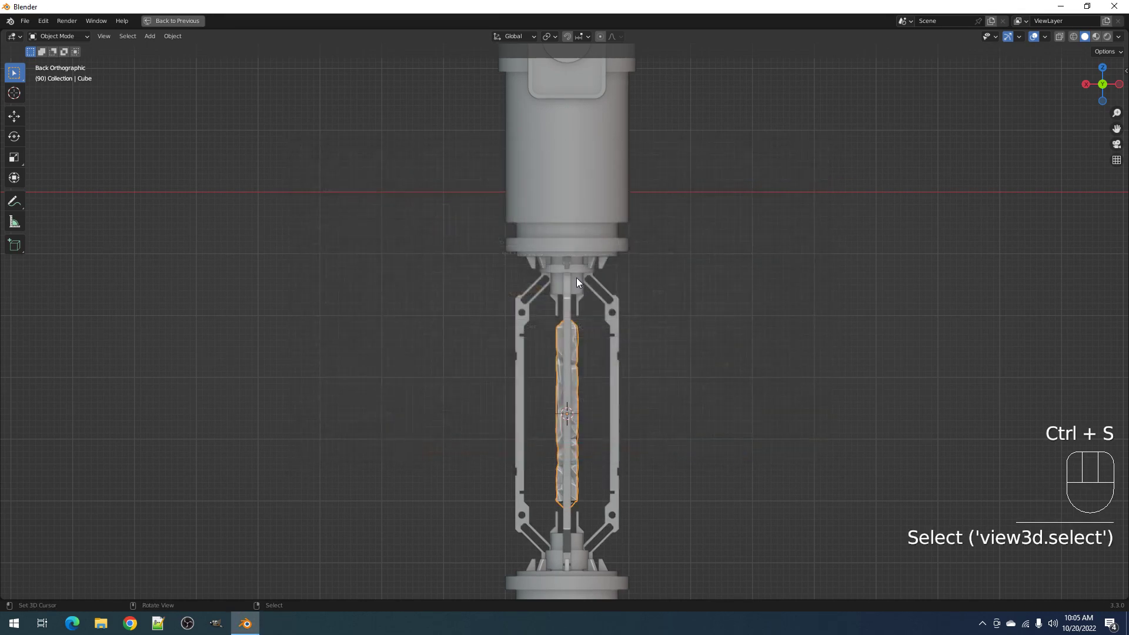
# Draw an angled polygonal bracket inside the cage arm's upper bend with Draw Faces, mirrored on Z with 45° snapping, and confirm it
pyautogui.scroll(4, 576, 277)
pyautogui.hotkey('ctrl', 'shift', 'x')
pyautogui.click(560, 294)
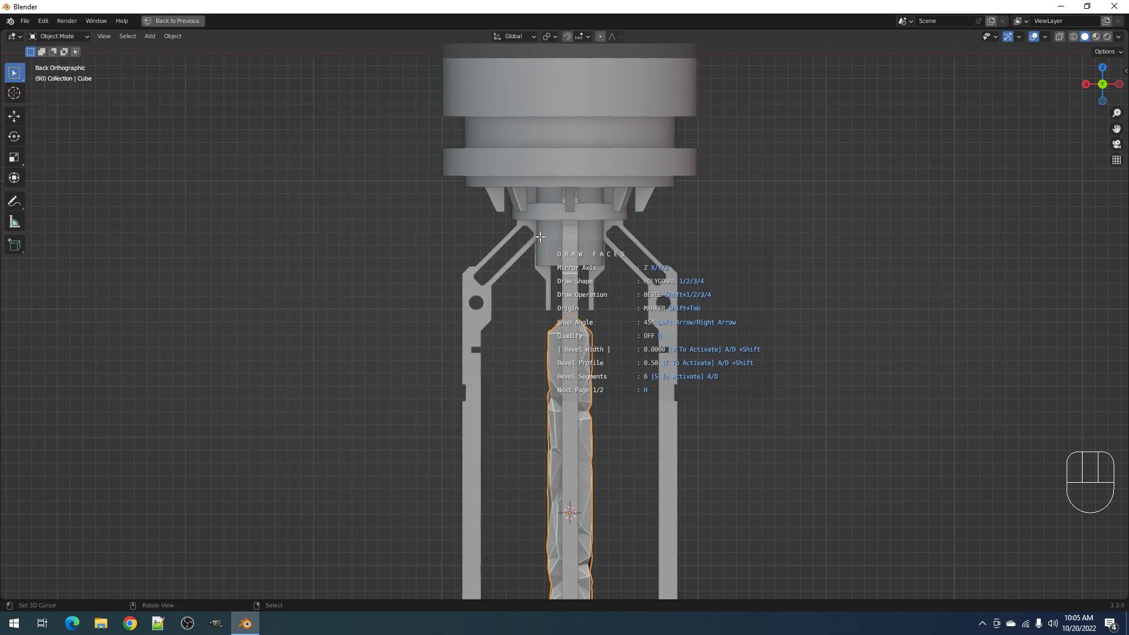
pyautogui.scroll(-1, 540, 237)
pyautogui.keyDown('shift'); pyautogui.moveTo(540, 236); pyautogui.dragTo(601, 163, button='middle'); pyautogui.keyUp('shift')
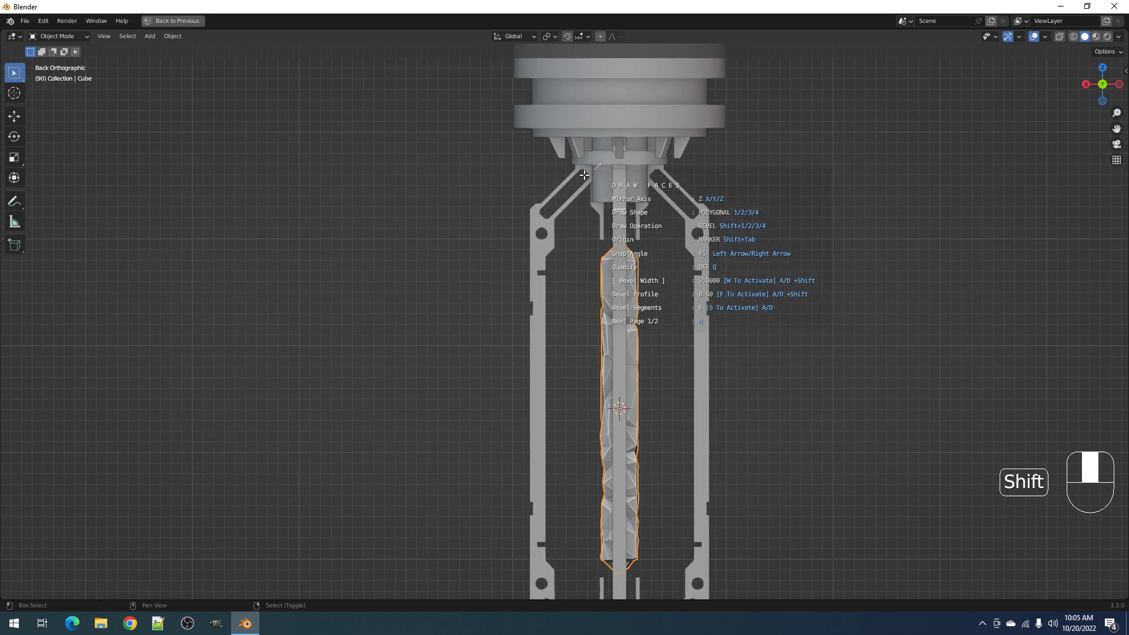
pyautogui.click(597, 158)
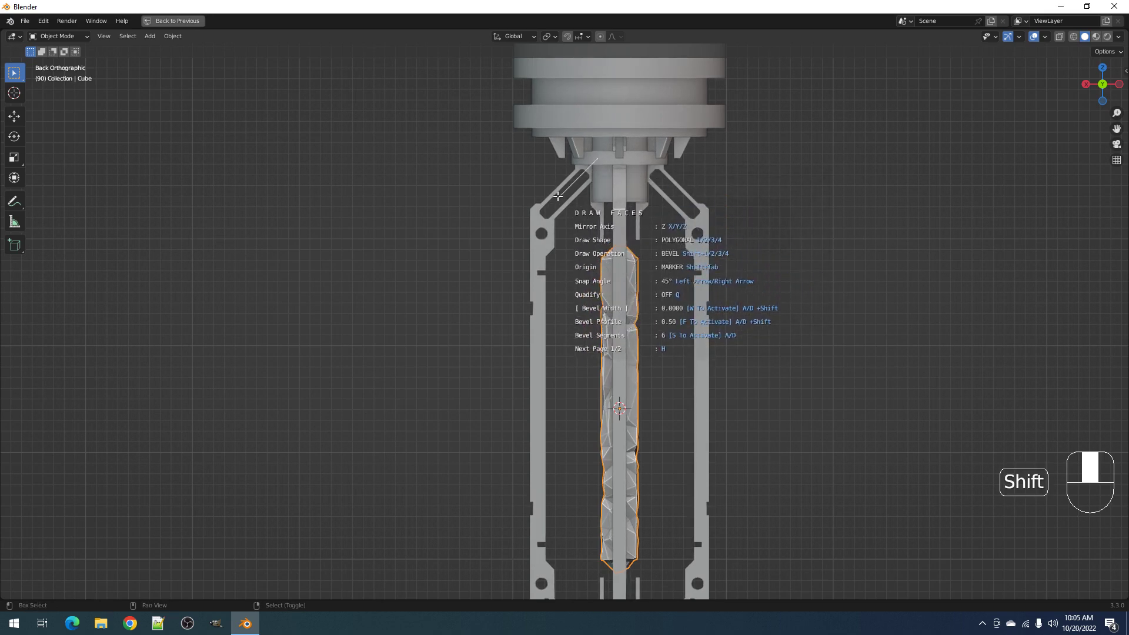
pyautogui.click(549, 206)
pyautogui.click(549, 245)
pyautogui.click(564, 260)
pyautogui.click(564, 274)
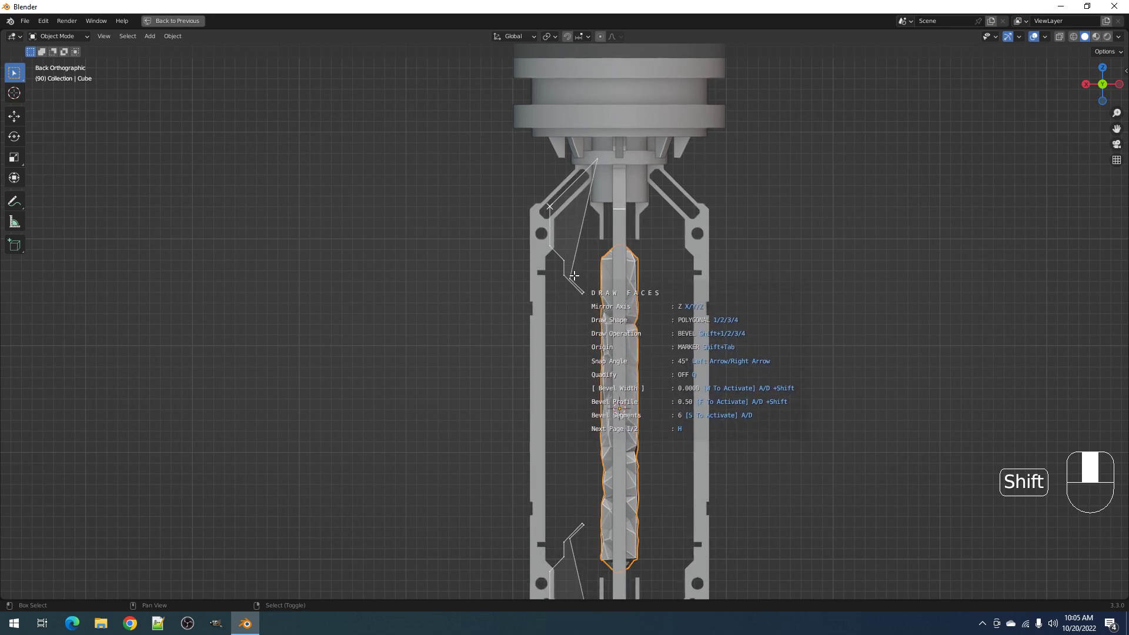
pyautogui.click(585, 289)
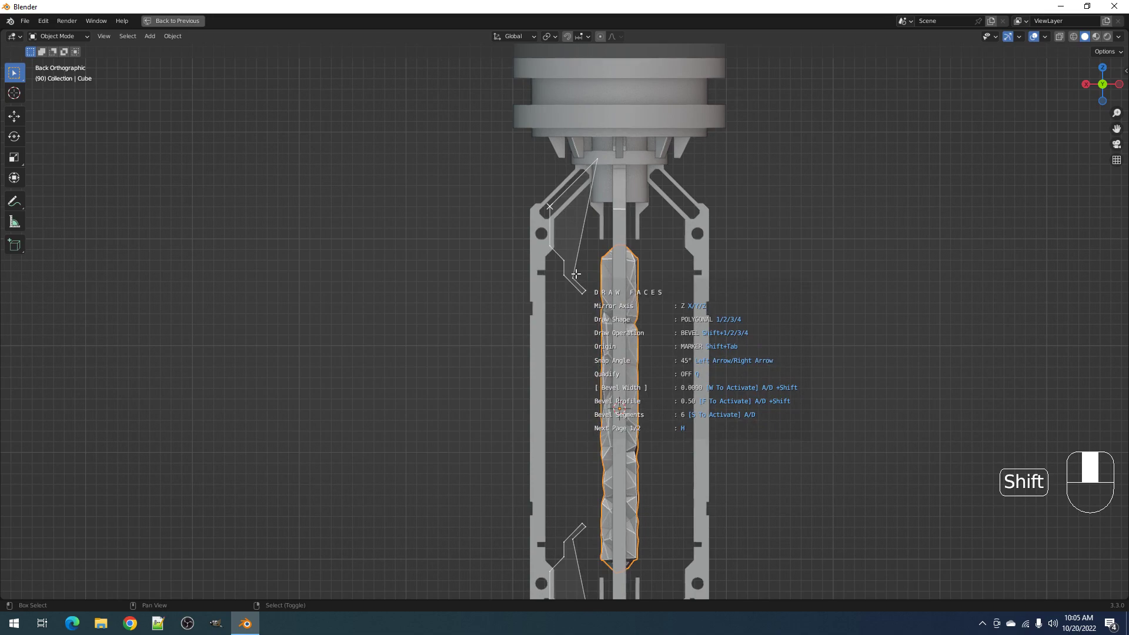
pyautogui.click(576, 215)
pyautogui.press('space')
pyautogui.moveTo(611, 217)
pyautogui.mouseDown(button='middle')
pyautogui.moveTo(662, 252)
pyautogui.moveTo(711, 259)
pyautogui.moveTo(698, 270)
pyautogui.moveTo(667, 242)
pyautogui.mouseUp(button='middle')
pyautogui.hotkey('shift', 'ctrl')
pyautogui.press('space')
pyautogui.hotkey('alt', 'a')
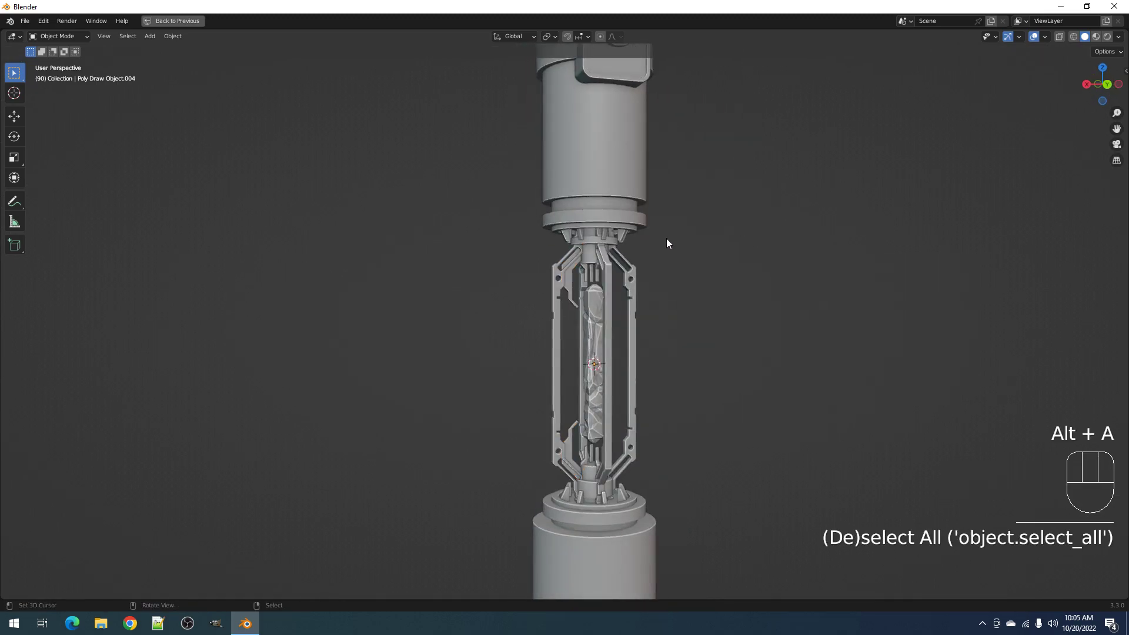
# Array the new brackets in a circle of four around the Z axis with Fast Circle Array, using Origin as pivot
pyautogui.press('Tab')
pyautogui.press('a')
pyautogui.press('Tab')
pyautogui.hotkey('shift', 'ctrl', 'x')
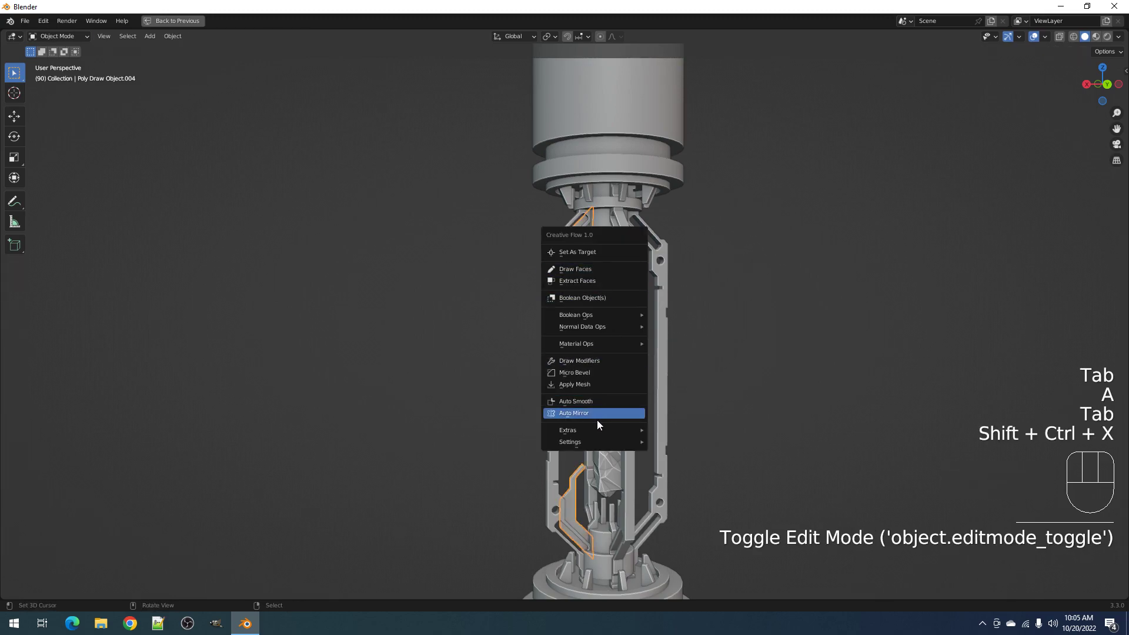
pyautogui.moveTo(598, 429)
pyautogui.click(665, 430)
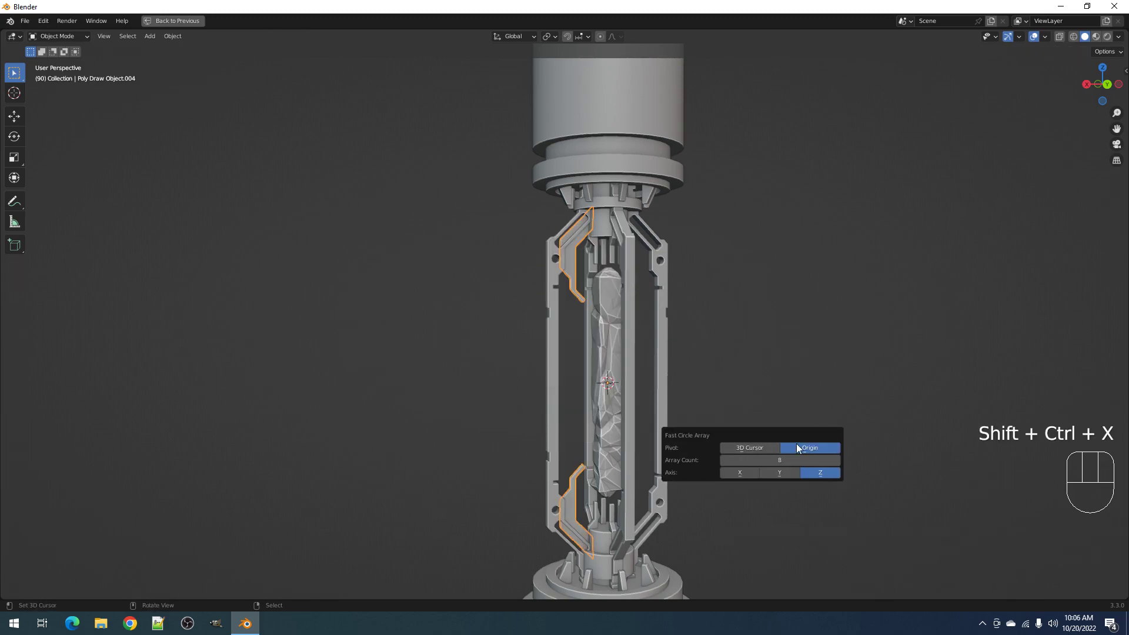
pyautogui.keyDown('ctrl'); pyautogui.scroll(-3, 781, 458); pyautogui.keyUp('ctrl')
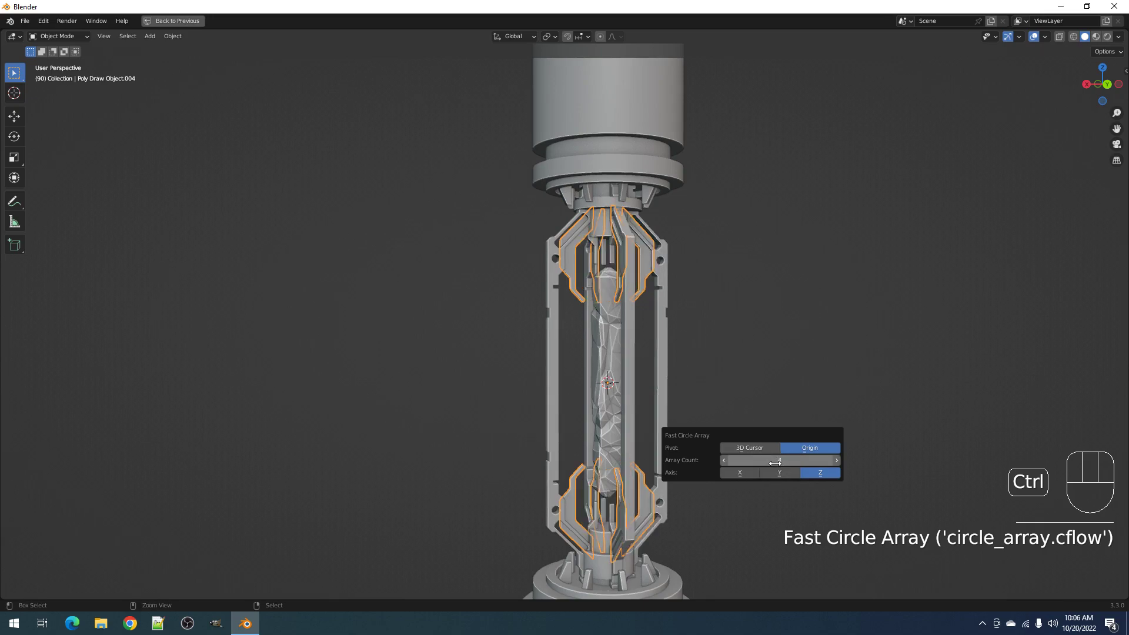
# Connect the inner and outer elbow vertices of the bracket with an edge in vertex mode from the back view
pyautogui.hotkey('shift', 'alt', 'z')
pyautogui.moveTo(683, 372); pyautogui.dragTo(602, 309, button='middle')
pyautogui.scroll(-4, 602, 309)
pyautogui.scroll(5, 601, 301)
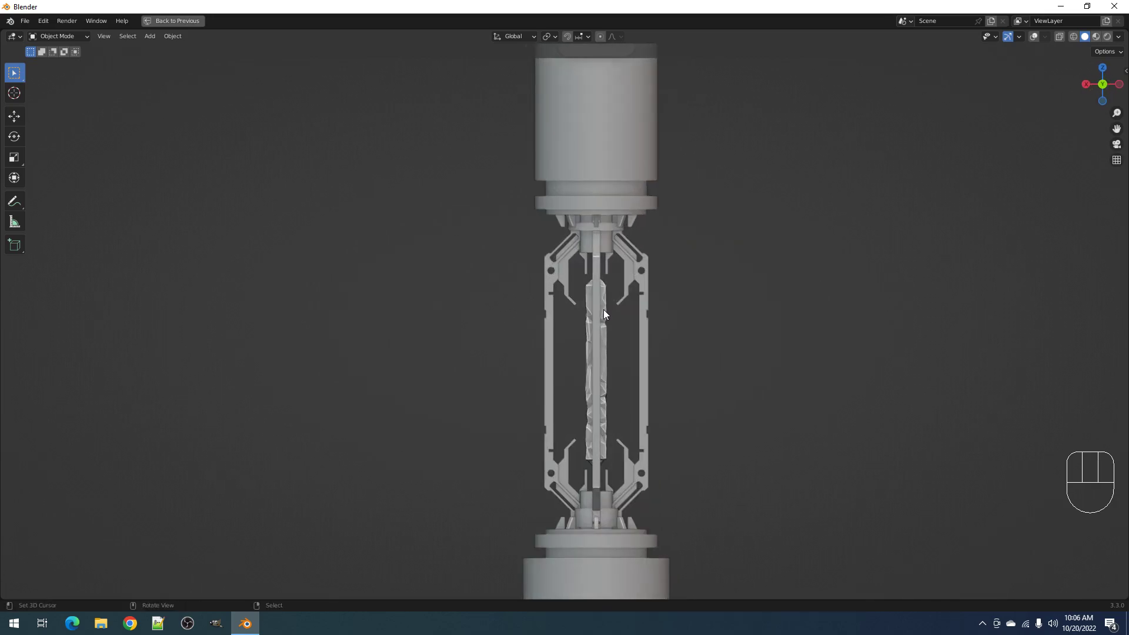
pyautogui.press('Tab')
pyautogui.hotkey('shift', 'alt', 'z')
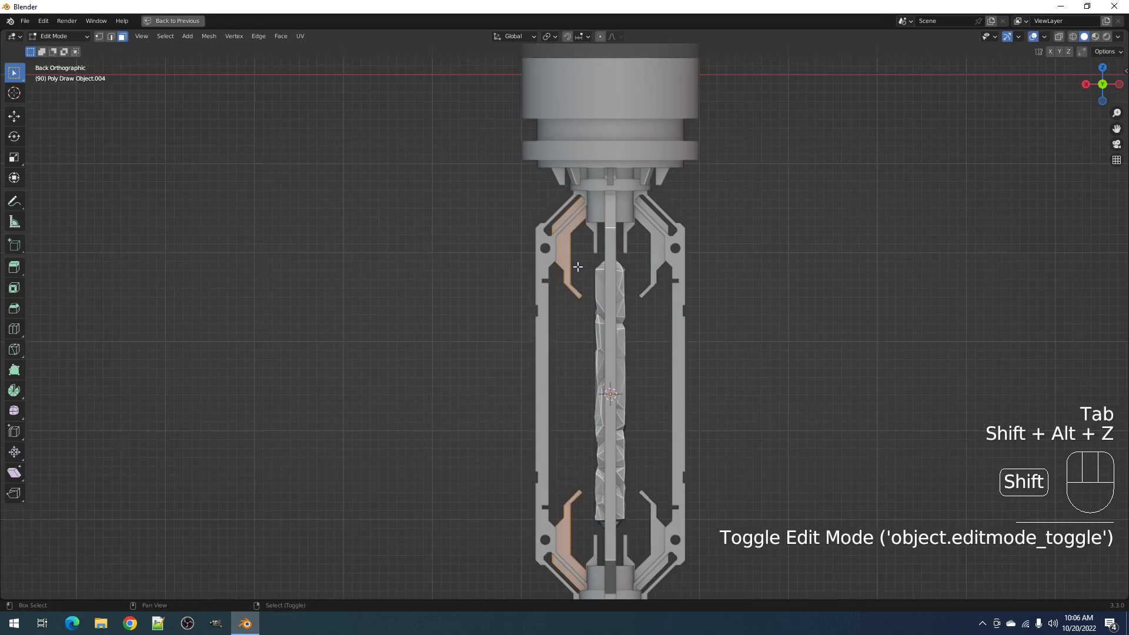
pyautogui.scroll(3, 573, 306)
pyautogui.hotkey('alt', 'a')
pyautogui.press('1')
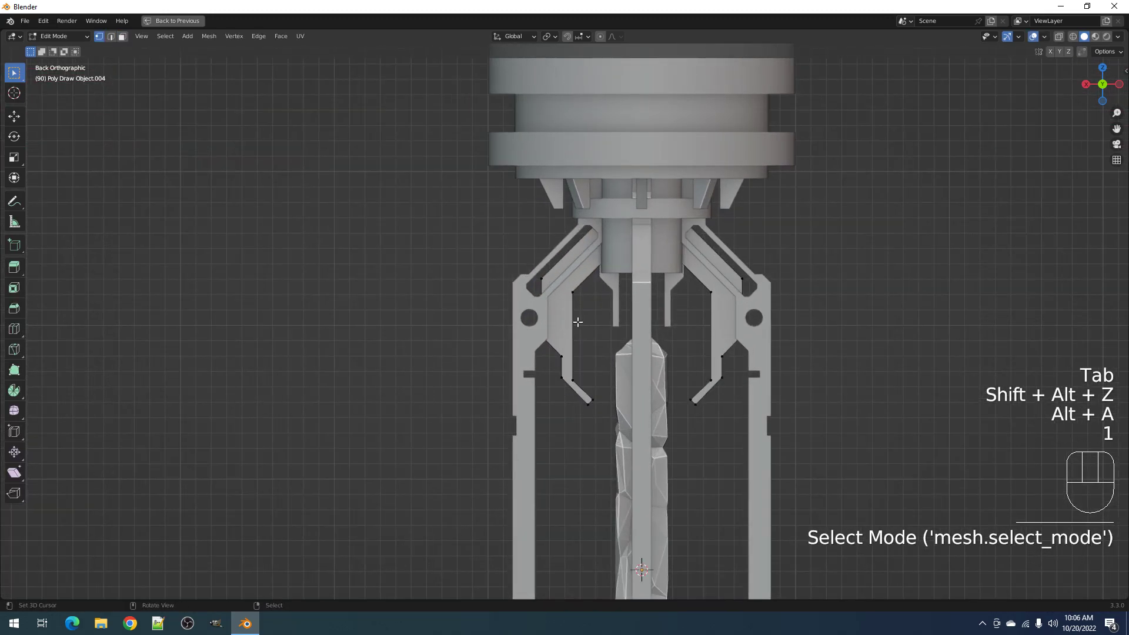
pyautogui.press('Tab')
pyautogui.scroll(1, 577, 323)
pyautogui.scroll(-2, 577, 321)
pyautogui.press('Tab')
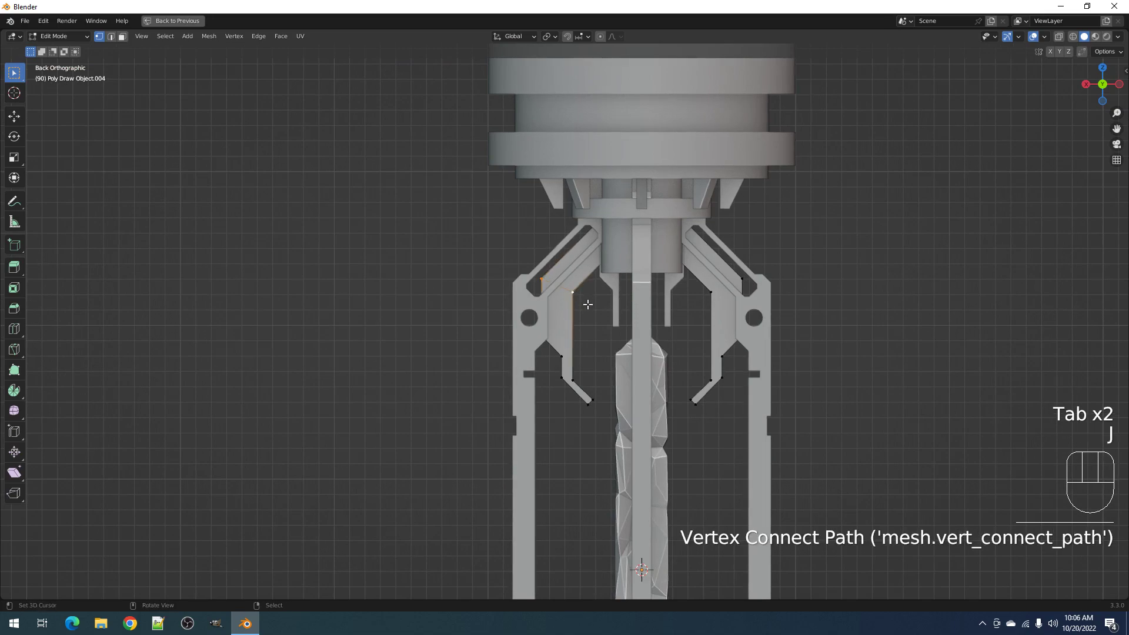
# Try to bevel the edge across the bracket's elbow and delete the resulting face to open a gap
pyautogui.scroll(1, 588, 304)
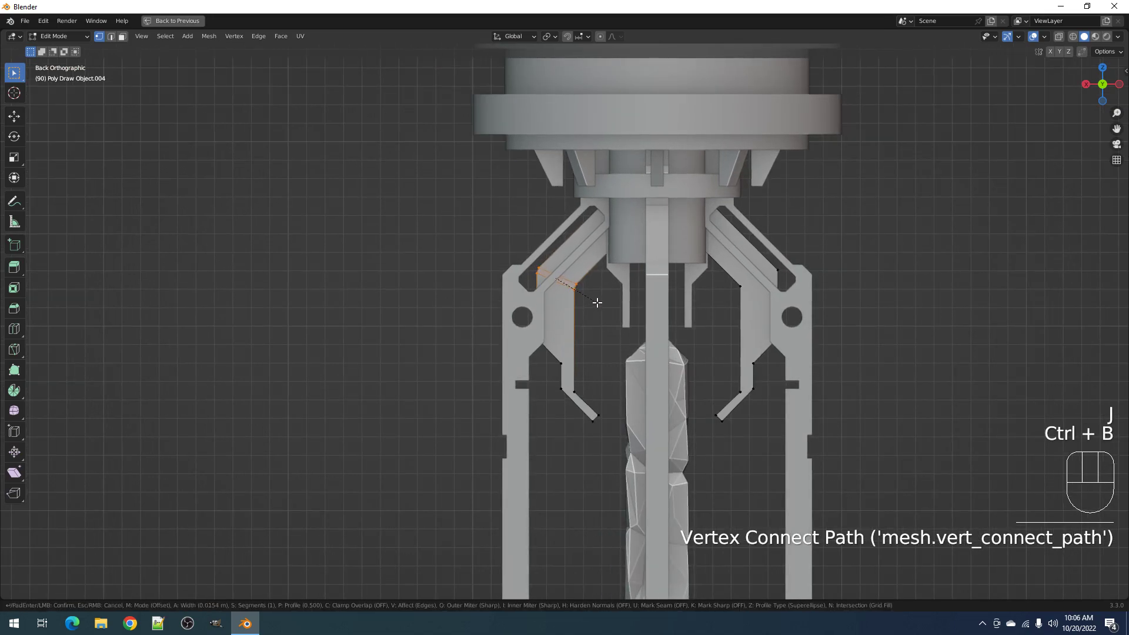
pyautogui.click(596, 302)
pyautogui.press('x')
pyautogui.press('f')
pyautogui.press('Tab')
pyautogui.hotkey('shift', 'alt', 'z')
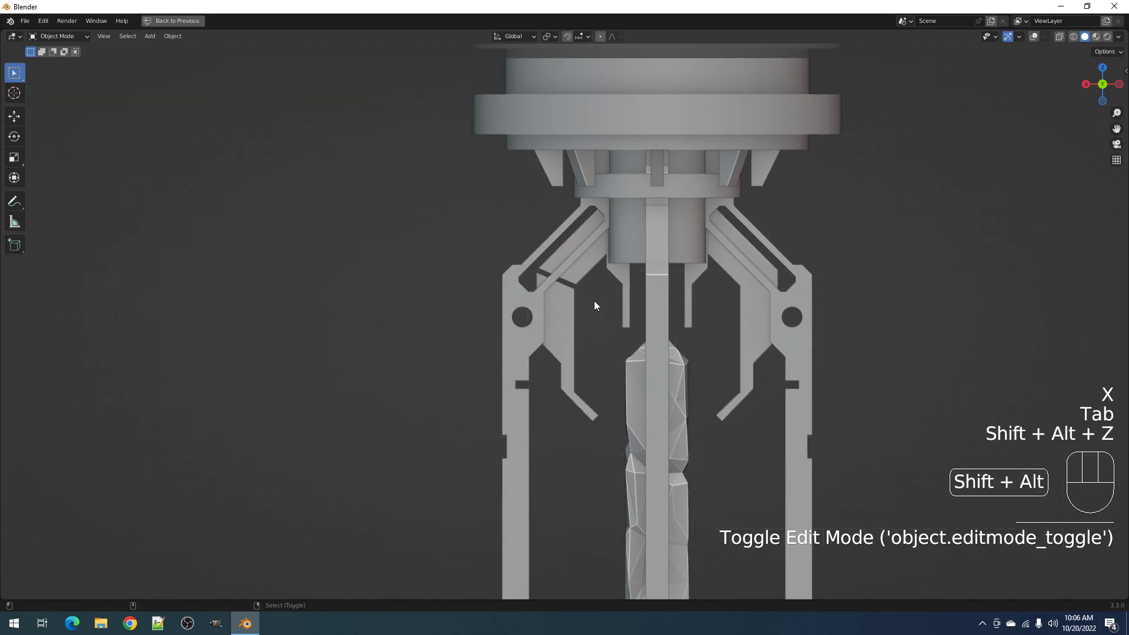
pyautogui.scroll(-5, 594, 300)
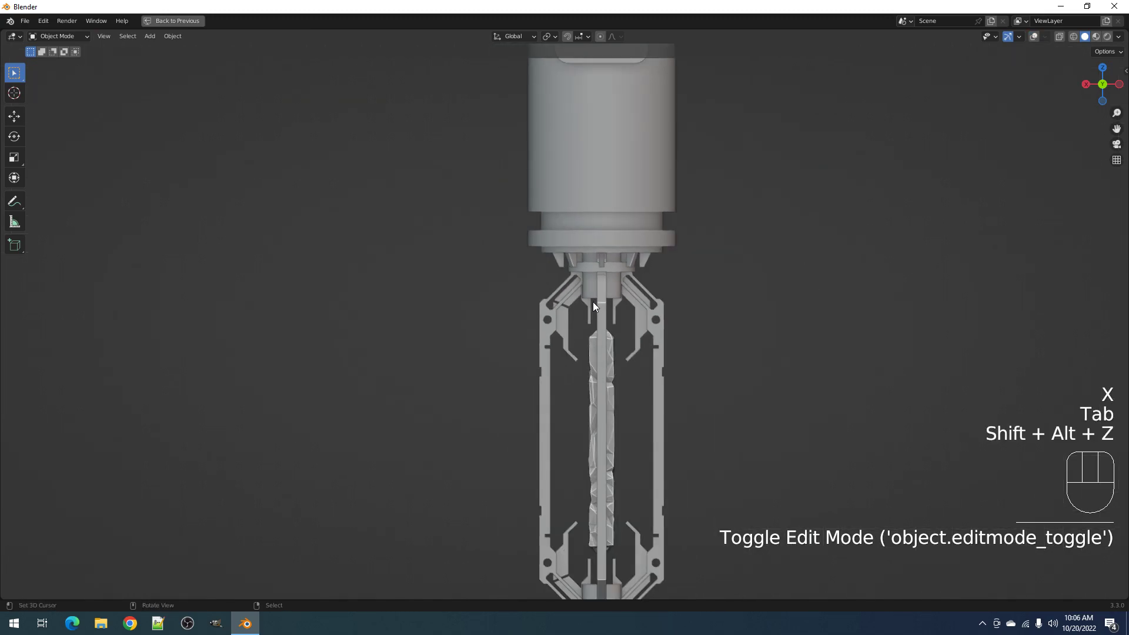
# Undo the bevel and face deletion at the bracket's elbow and show the viewport overlays again
pyautogui.hotkey('ctrl', 'z')
pyautogui.hotkey('ctrl', 'z')
pyautogui.hotkey('ctrl', 'z')
pyautogui.scroll(4, 591, 301)
pyautogui.press('Tab')
pyautogui.hotkey('shift', 'alt', 'z')
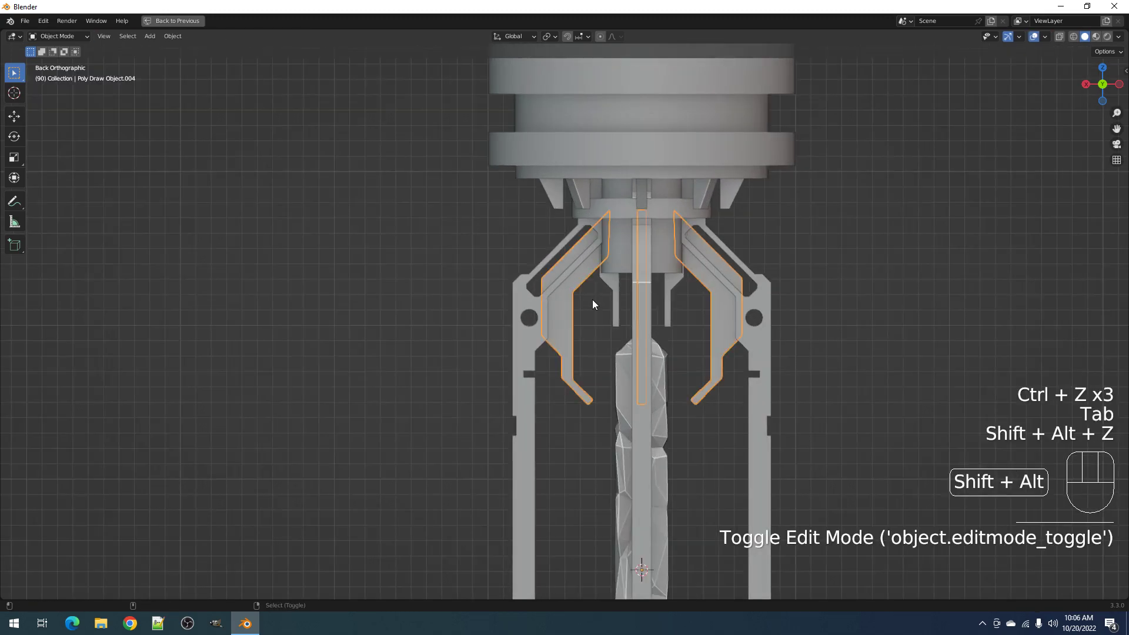
# Knife a horizontal cut across the bracket's lower end and delete the face of its angled tip
pyautogui.press('Tab')
pyautogui.scroll(3, 598, 339)
pyautogui.hotkey('alt', 'a')
pyautogui.click(596, 373)
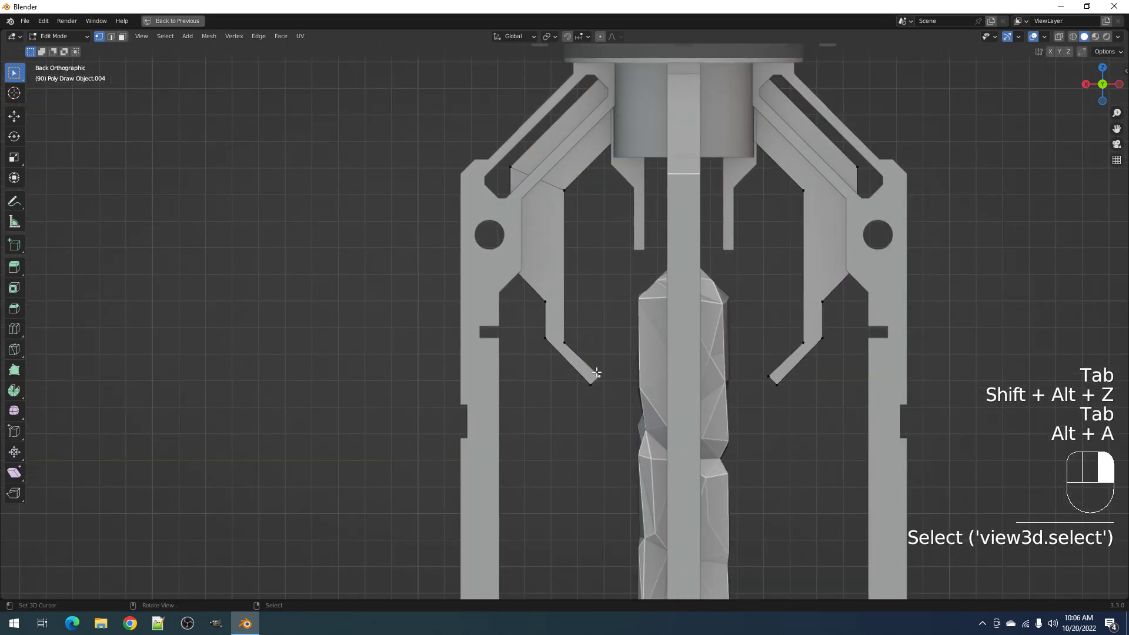
pyautogui.press('Tab')
pyautogui.scroll(-4, 597, 352)
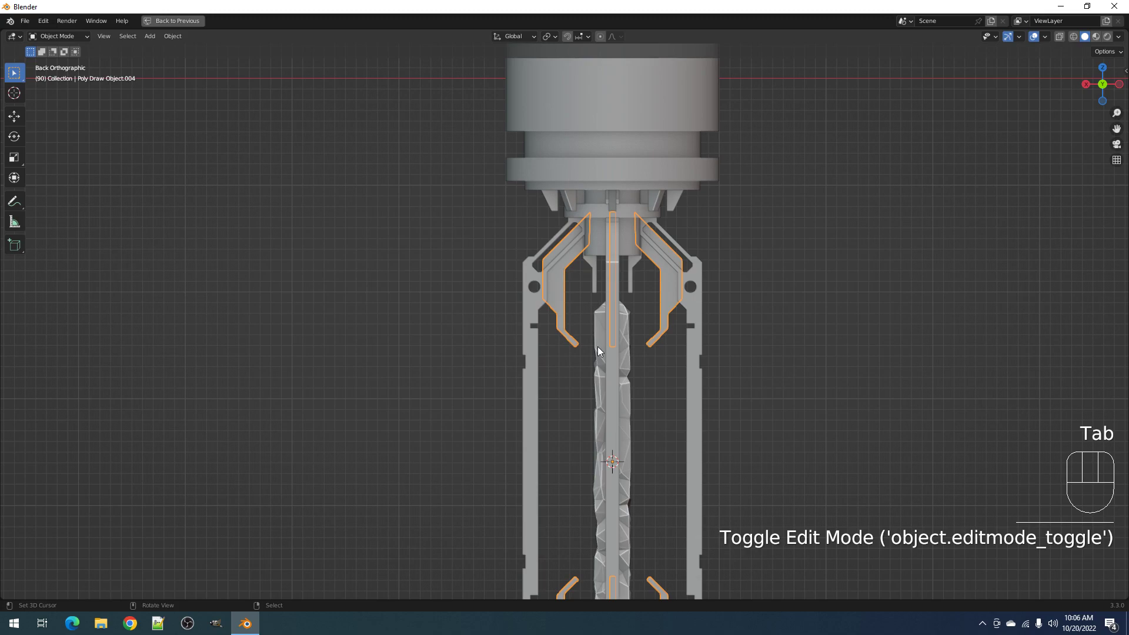
pyautogui.press('Tab')
pyautogui.scroll(5, 597, 348)
pyautogui.hotkey('alt', 'a')
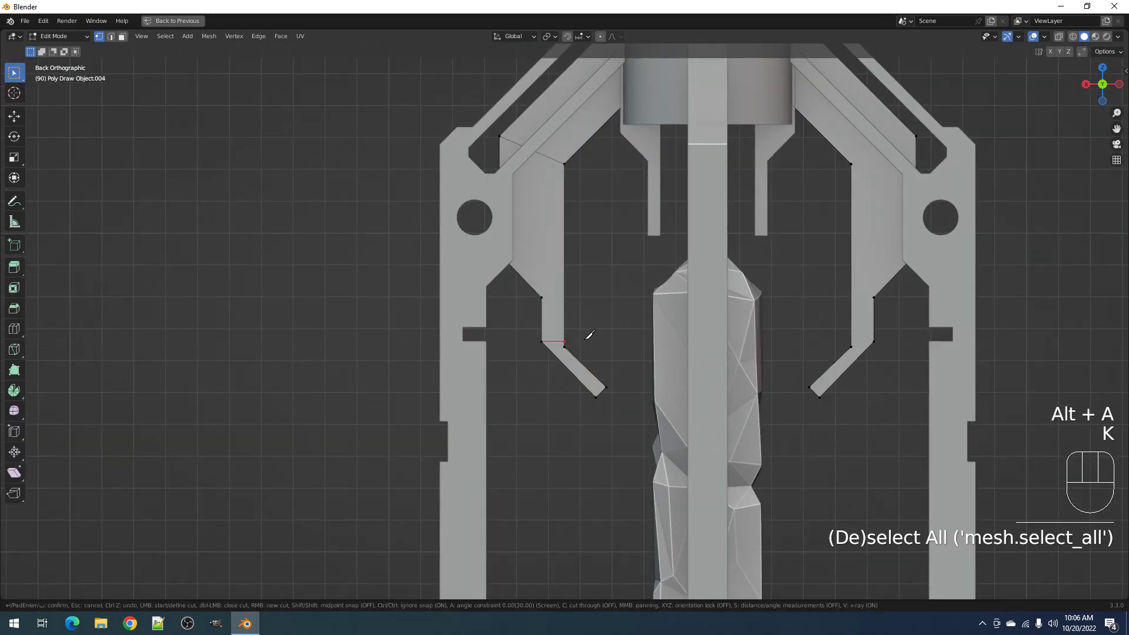
pyautogui.press('Return')
pyautogui.press('x')
pyautogui.press('Tab')
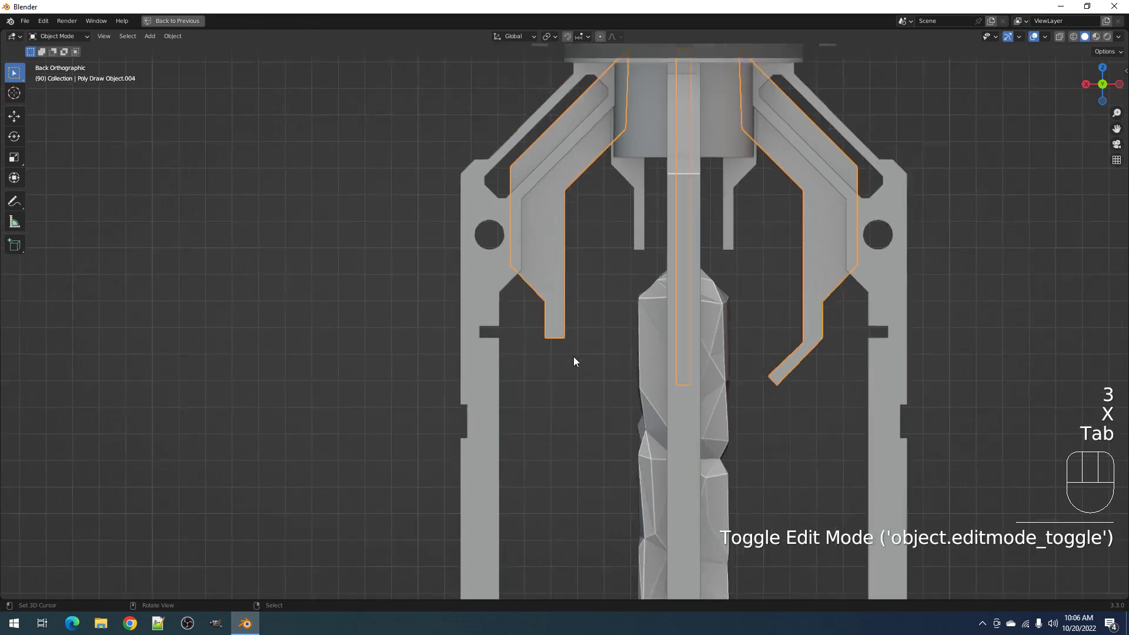
pyautogui.scroll(-5, 573, 356)
# Cut a shallow notch with chamfered corners into the bracket's inner vertical edge below the elbow using Draw Cuts, and delete the cut piece
pyautogui.scroll(5, 573, 354)
pyautogui.press('Tab')
pyautogui.hotkey('alt', 'a')
pyautogui.keyDown('shift'); pyautogui.moveTo(596, 235); pyautogui.dragTo(594, 291, button='middle'); pyautogui.keyUp('shift')
pyautogui.hotkey('ctrl', 'shift', 'x')
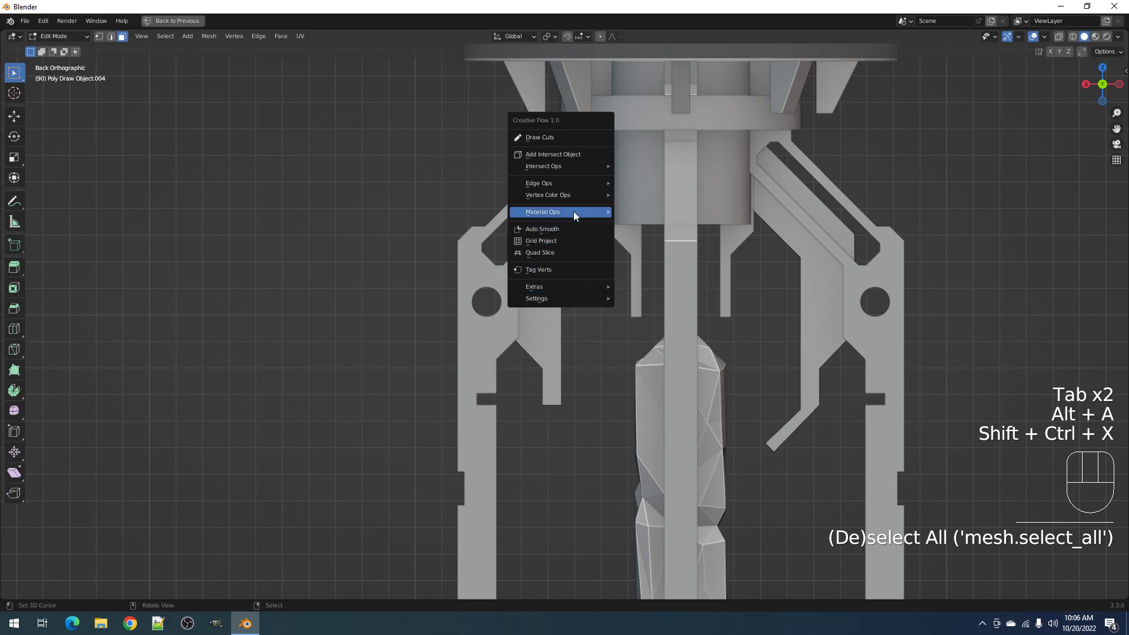
pyautogui.click(563, 138)
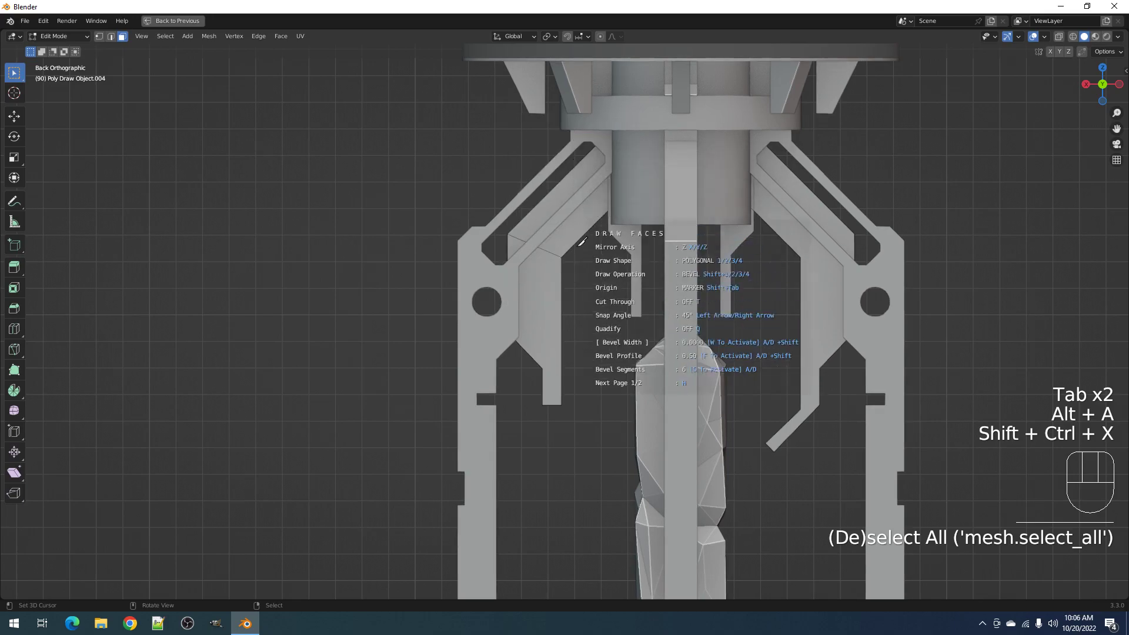
pyautogui.keyDown('shift'); pyautogui.click(554, 288); pyautogui.keyUp('shift')
pyautogui.keyDown('shift'); pyautogui.click(555, 315); pyautogui.keyUp('shift')
pyautogui.keyDown('shift'); pyautogui.doubleClick(575, 347); pyautogui.keyUp('shift')
pyautogui.press('x')
pyautogui.click(576, 347)
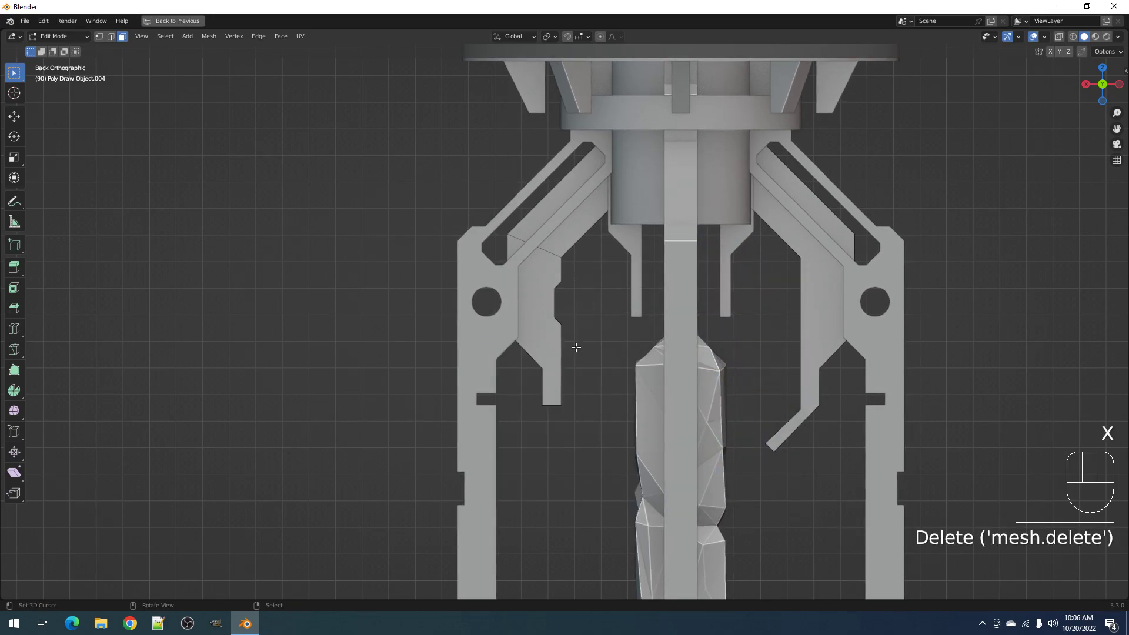
# Rebuild the circular arrangement from the notched bracket by applying Fast Circle Array to its whole mesh, then deselect everything
pyautogui.scroll(-6, 580, 335)
pyautogui.moveTo(580, 335); pyautogui.dragTo(574, 334, button='middle')
pyautogui.scroll(4, 570, 333)
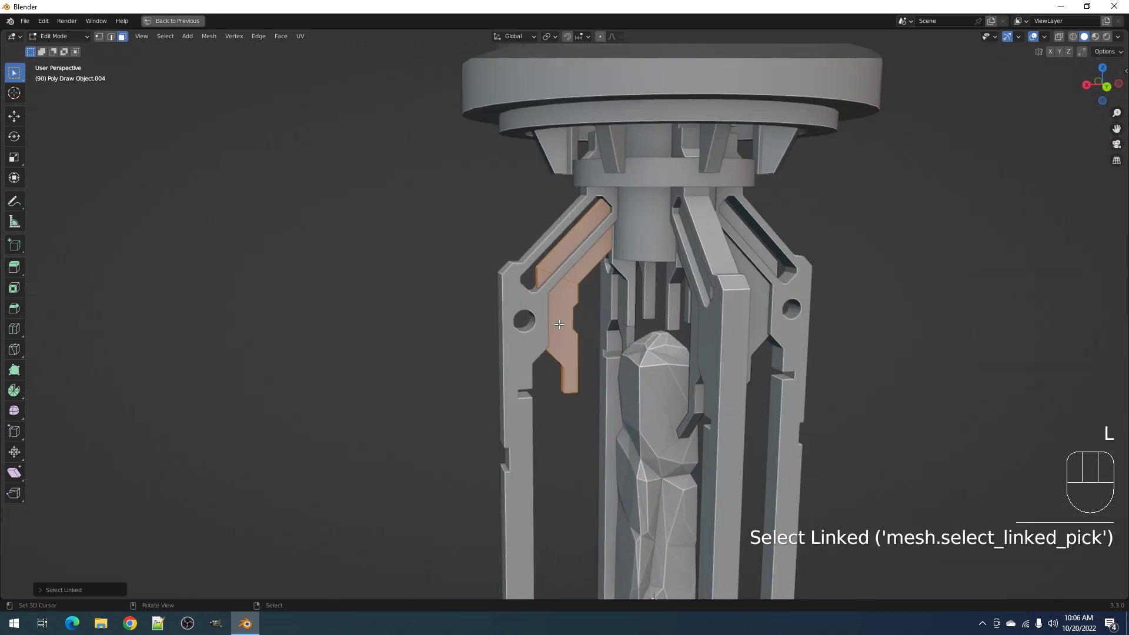
pyautogui.press('Tab')
pyautogui.hotkey('ctrl', 'shift', 'x')
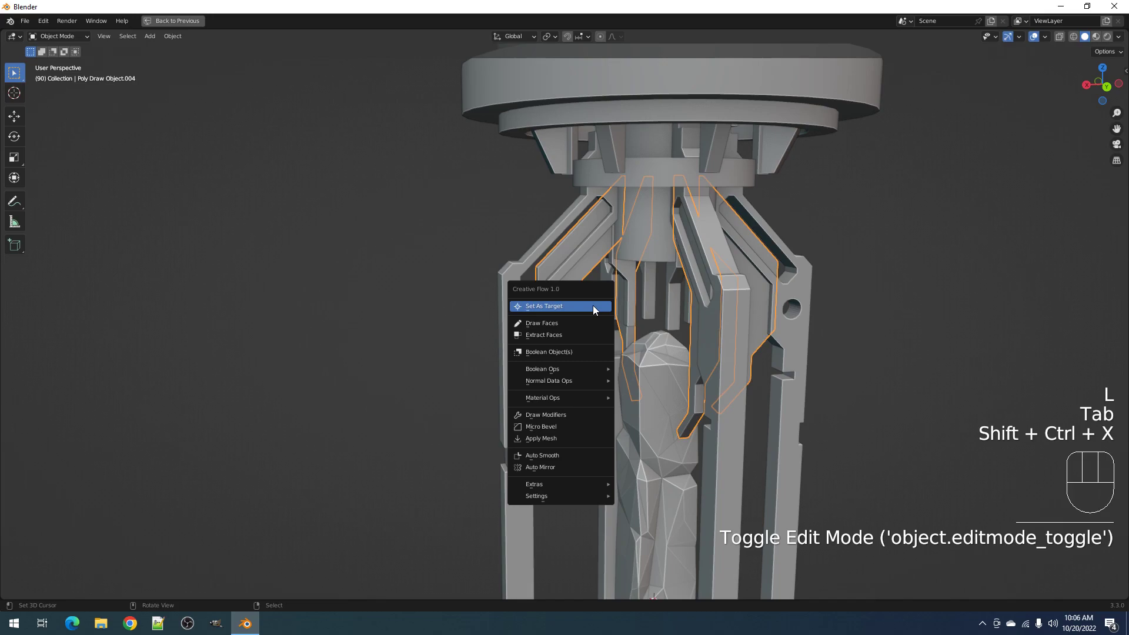
pyautogui.moveTo(556, 486)
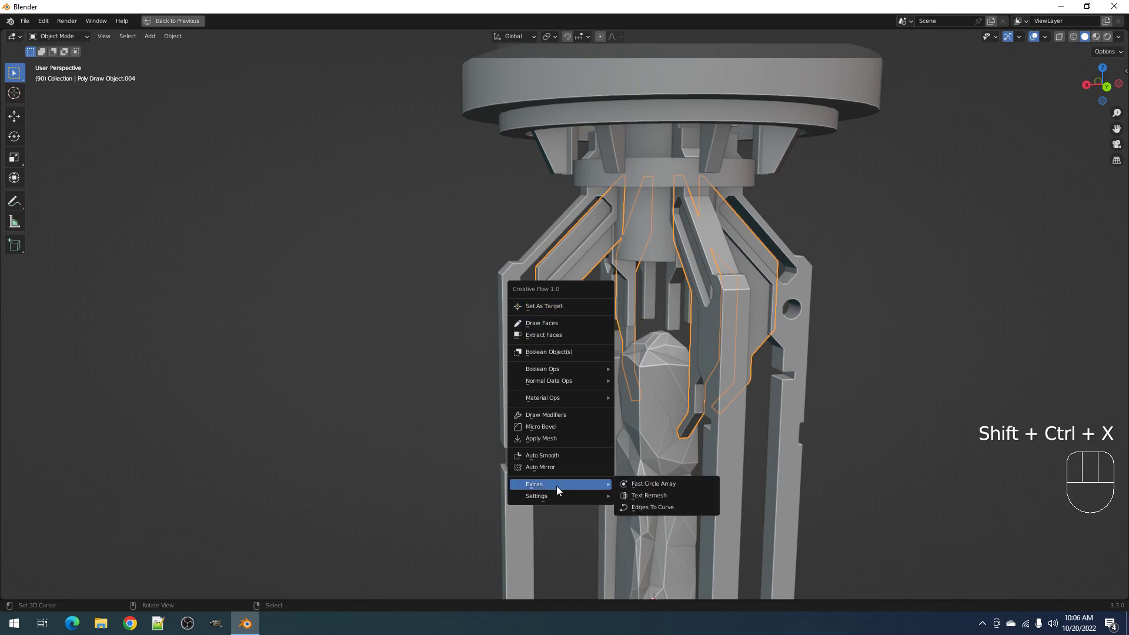
pyautogui.click(633, 483)
pyautogui.hotkey('alt', 'a')
pyautogui.scroll(-5, 535, 324)
pyautogui.moveTo(665, 308); pyautogui.dragTo(604, 316, button='middle')
pyautogui.scroll(-3, 600, 362)
pyautogui.scroll(5, 600, 317)
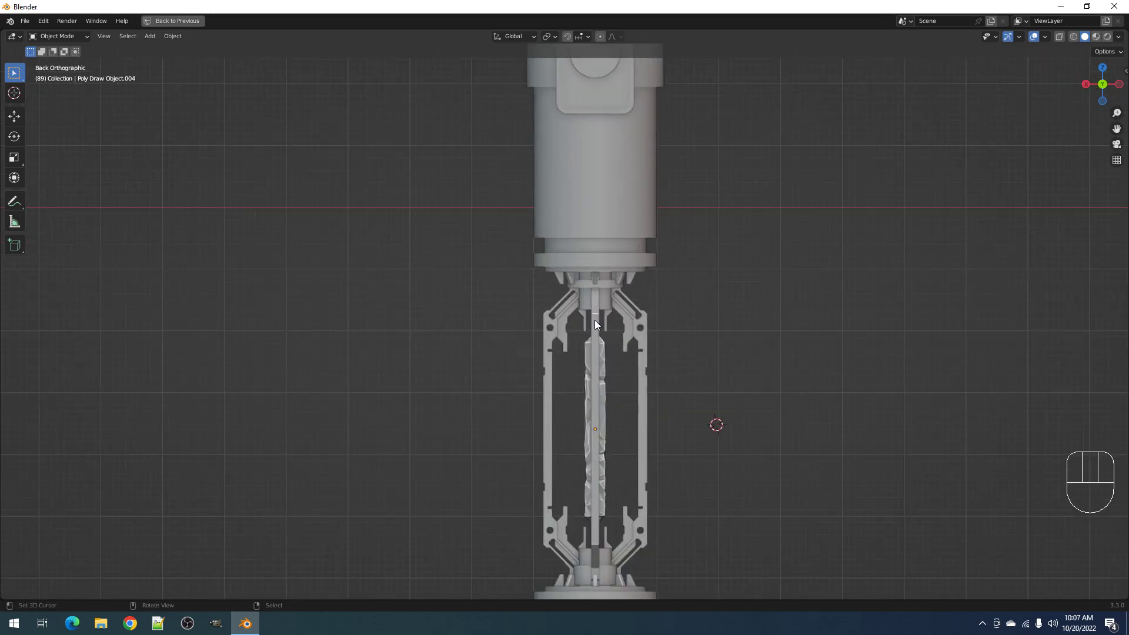
pyautogui.rightClick(580, 237)
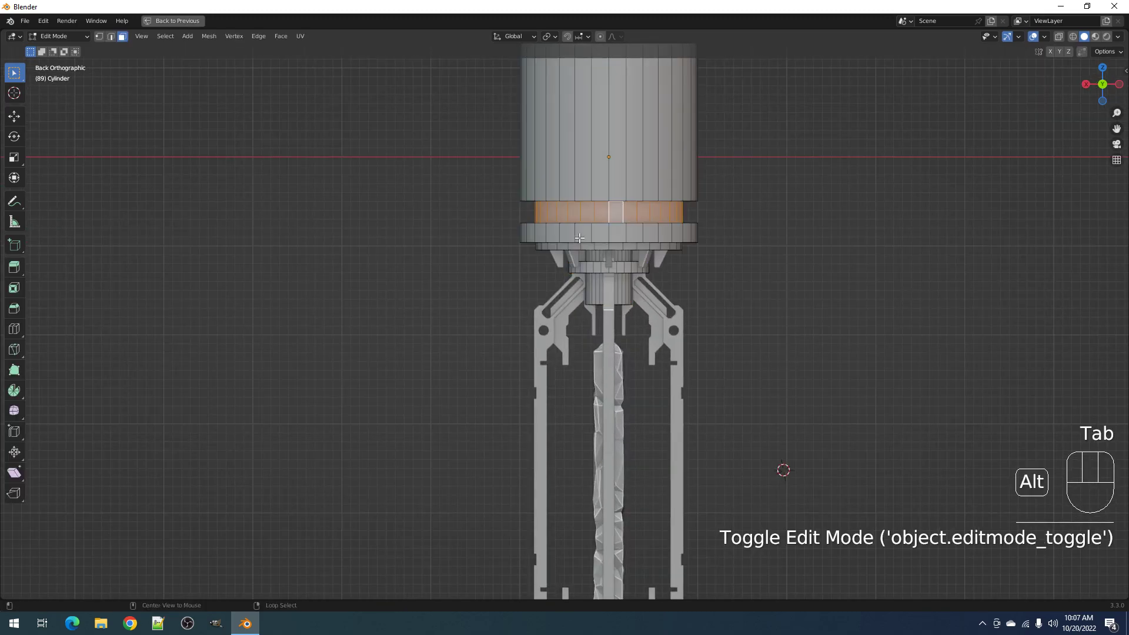
pyautogui.hotkey('alt', 'a')
pyautogui.moveTo(577, 282); pyautogui.dragTo(629, 273, button='middle')
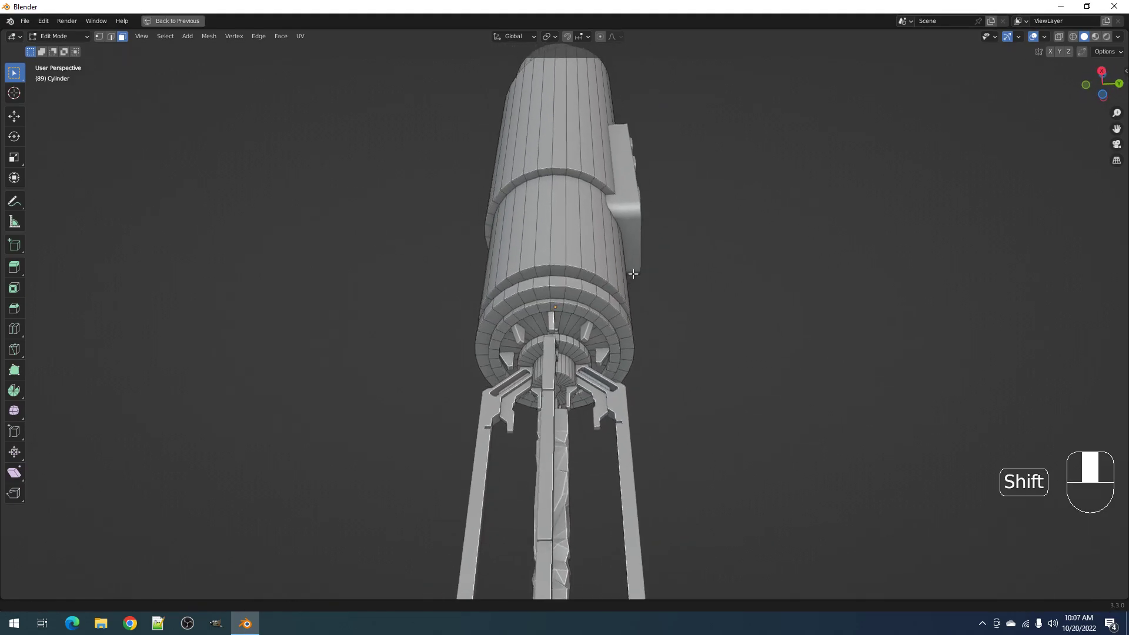
pyautogui.scroll(3, 682, 259)
pyautogui.press('2')
pyautogui.click(733, 250)
pyautogui.moveTo(733, 250); pyautogui.dragTo(653, 249, button='middle')
pyautogui.press('Tab')
pyautogui.hotkey('shift', 'ctrl', 'x')
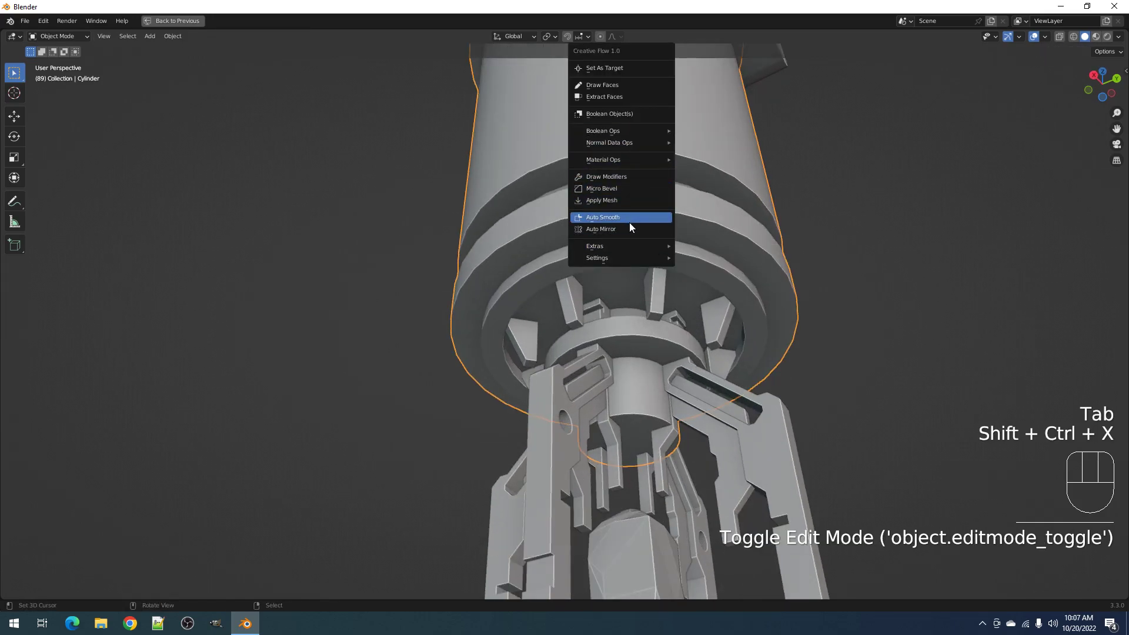
pyautogui.click(611, 96)
pyautogui.rightClick(578, 224)
pyautogui.hotkey('shift', 'ctrl', 'x')
pyautogui.click(597, 210)
pyautogui.keyDown('shift'); pyautogui.click(565, 231); pyautogui.keyUp('shift')
pyautogui.rightClick(576, 233)
pyautogui.moveTo(593, 220); pyautogui.dragTo(673, 246, button='middle')
pyautogui.click(647, 209)
pyautogui.scroll(-3, 657, 209)
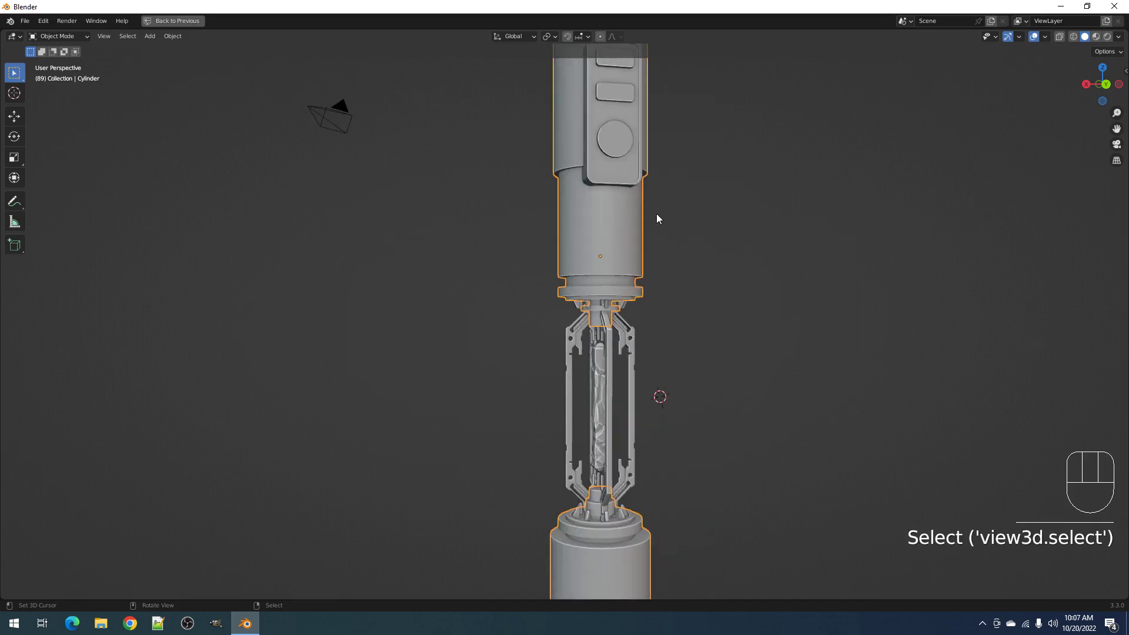
# Extract the loop of 32 faces on the upper cylinder's lower flange, inset it to a narrower band, and solidify it about -0.18 thick
pyautogui.hotkey('shift', 'ctrl', 'x')
pyautogui.click(653, 228)
pyautogui.moveTo(559, 299)
pyautogui.mouseDown(button='middle')
pyautogui.moveTo(593, 266)
pyautogui.moveTo(548, 295)
pyautogui.moveTo(561, 365)
pyautogui.moveTo(529, 303)
pyautogui.moveTo(558, 171)
pyautogui.moveTo(550, 257)
pyautogui.moveTo(588, 203)
pyautogui.moveTo(572, 296)
pyautogui.moveTo(570, 279)
pyautogui.moveTo(587, 301)
pyautogui.moveTo(591, 224)
pyautogui.moveTo(587, 274)
pyautogui.moveTo(563, 296)
pyautogui.moveTo(586, 285)
pyautogui.moveTo(569, 274)
pyautogui.moveTo(562, 290)
pyautogui.mouseUp(button='middle')
pyautogui.keyDown('alt'); pyautogui.keyDown('shift'); pyautogui.click(562, 288); pyautogui.keyUp('shift'); pyautogui.keyUp('alt')
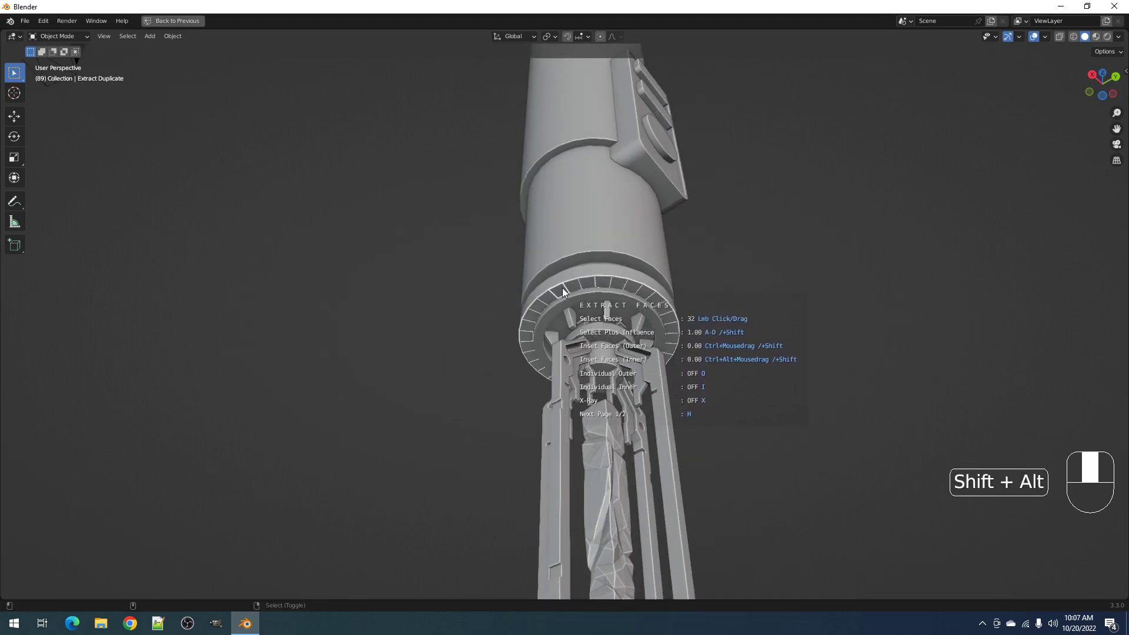
pyautogui.scroll(2, 647, 264)
pyautogui.hotkey('ctrl', 'shift')
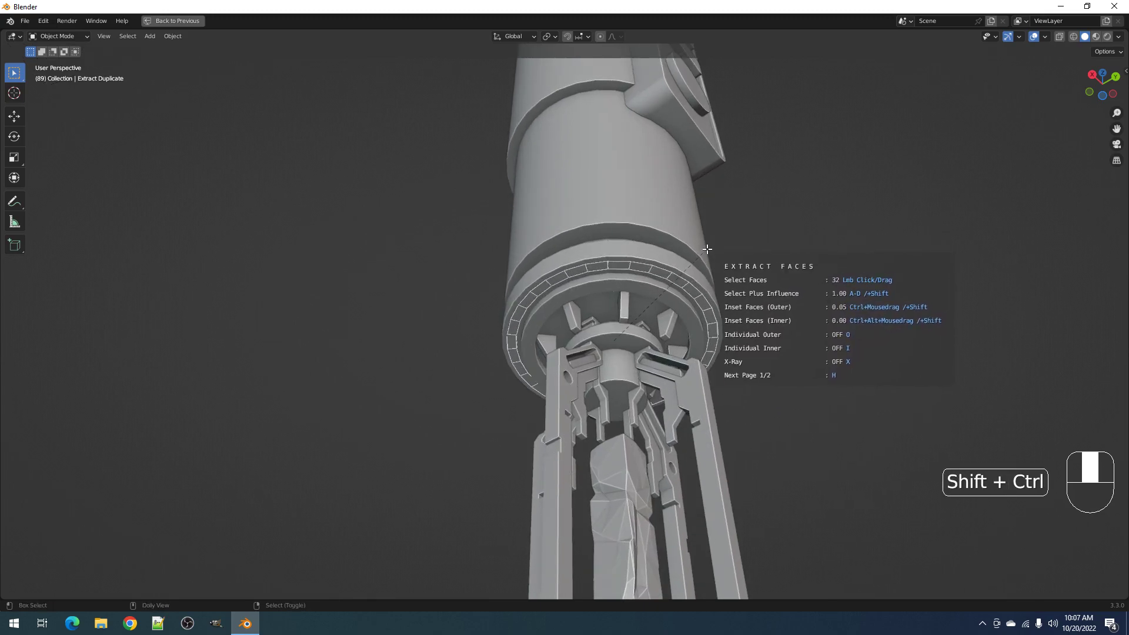
pyautogui.press('space')
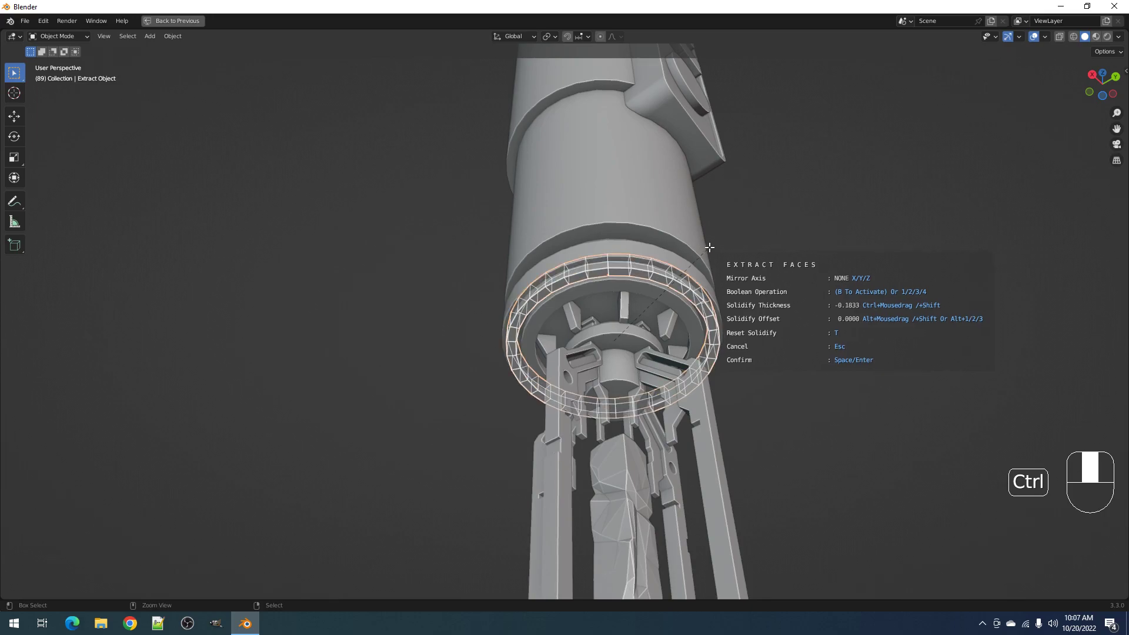
pyautogui.press('space')
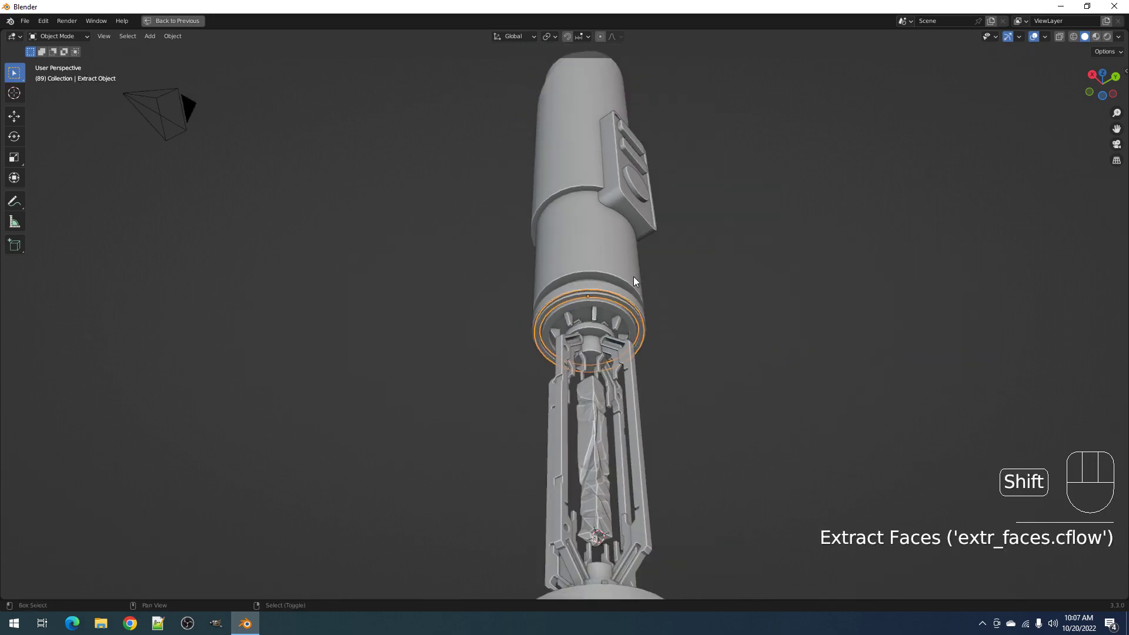
# Keep only two adjacent faces of the extracted ring and delete all the others to leave a short plate
pyautogui.press('Tab')
pyautogui.moveTo(604, 285); pyautogui.dragTo(501, 285, button='middle')
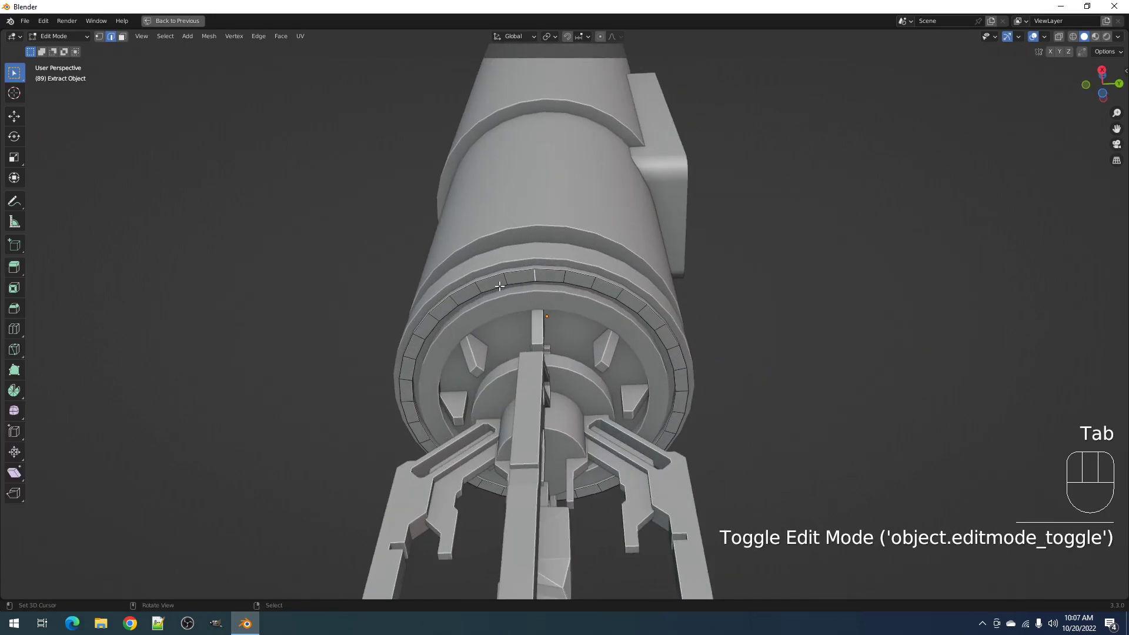
pyautogui.press('3')
pyautogui.click(499, 285)
pyautogui.keyDown('shift'); pyautogui.click(538, 277); pyautogui.keyUp('shift')
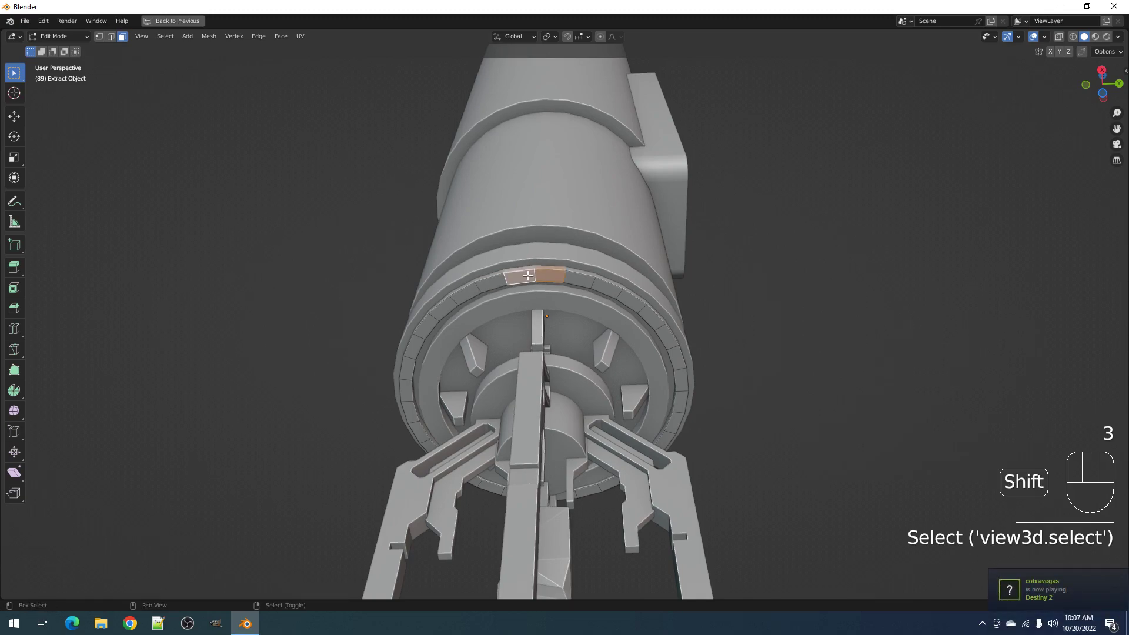
pyautogui.hotkey('ctrl', 'o')
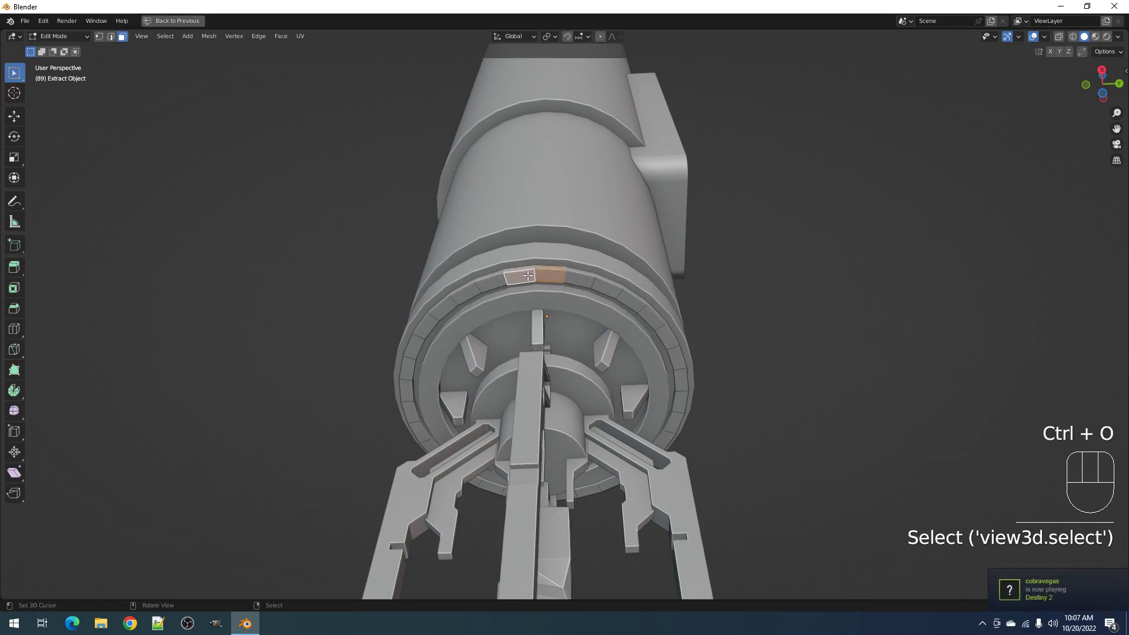
pyautogui.hotkey('ctrl', 'i')
pyautogui.press('x')
pyautogui.click(527, 275)
pyautogui.press('Tab')
# Add a loop cut through each of the plate's two segments and relax its long edges into a smoother curve
pyautogui.moveTo(527, 275); pyautogui.dragTo(643, 229, button='middle')
pyautogui.scroll(5, 643, 229)
pyautogui.press('Tab')
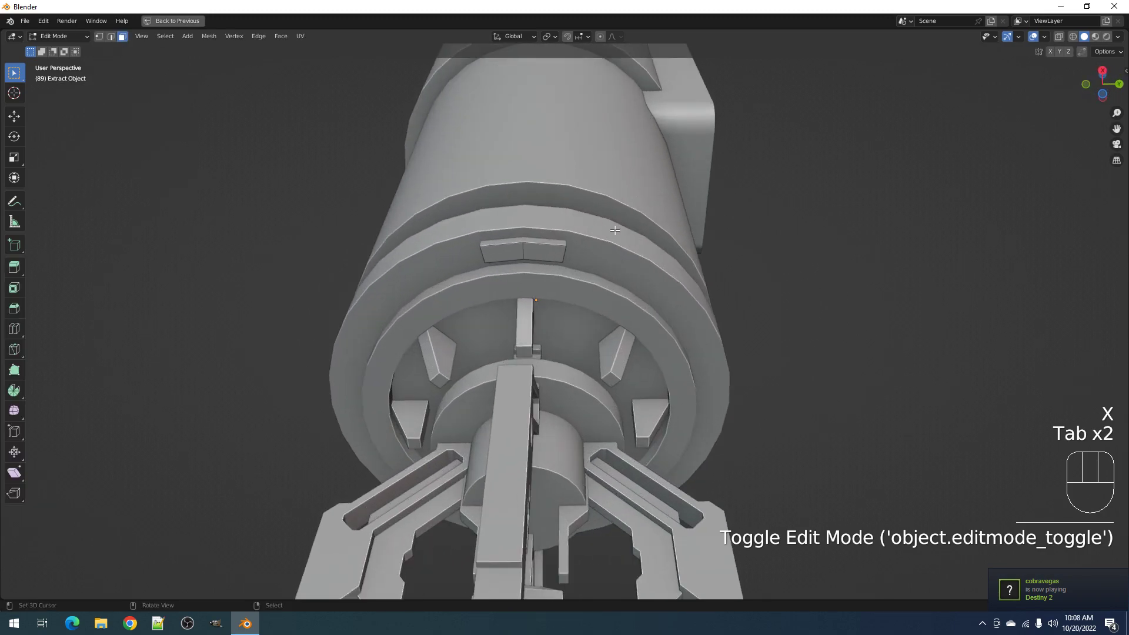
pyautogui.hotkey('ctrl', 'r')
pyautogui.click(530, 248)
pyautogui.rightClick(493, 245)
pyautogui.keyDown('ctrl'); pyautogui.rightClick(554, 245); pyautogui.keyUp('ctrl')
pyautogui.keyDown('shift'); pyautogui.rightClick(554, 261); pyautogui.keyUp('shift')
pyautogui.keyDown('ctrl'); pyautogui.rightClick(495, 263); pyautogui.keyUp('ctrl')
pyautogui.press('q')
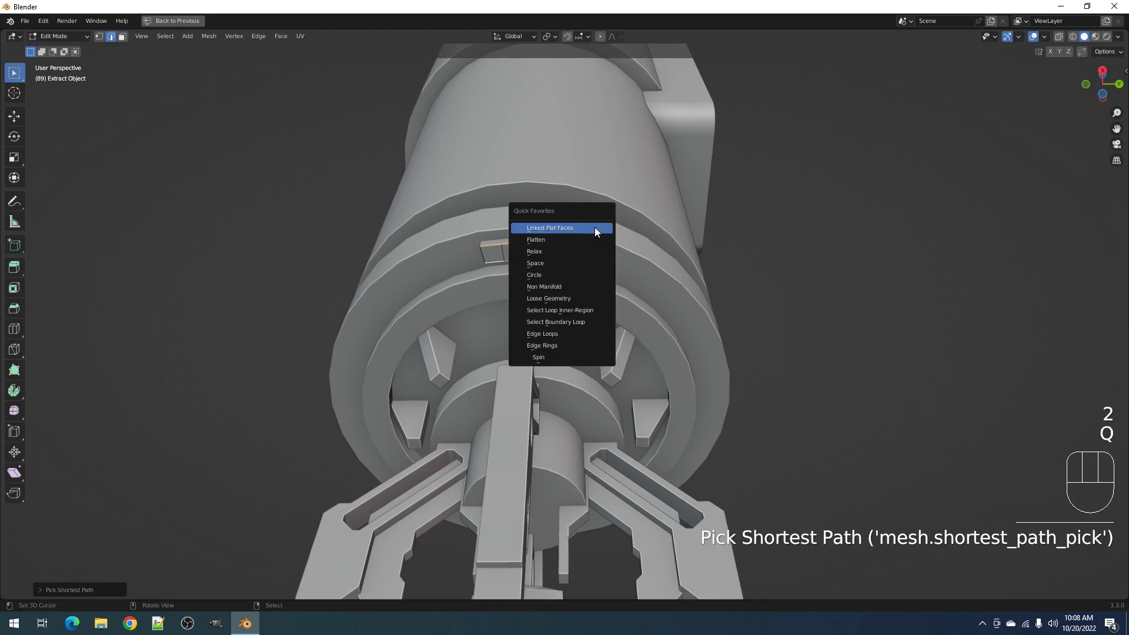
pyautogui.click(592, 245)
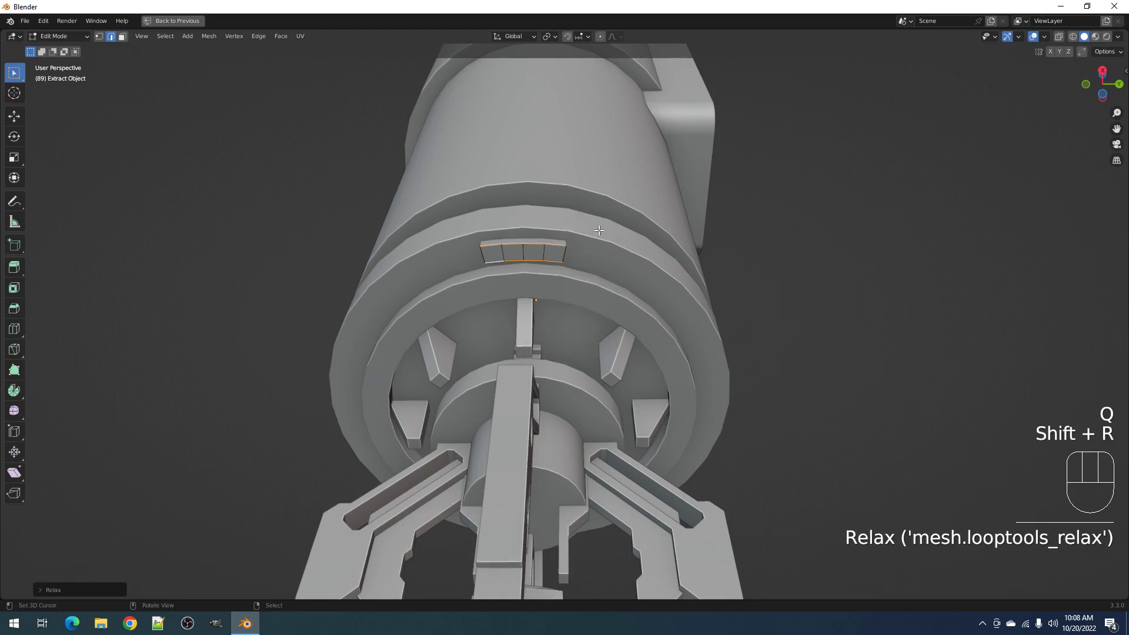
pyautogui.scroll(-3, 598, 230)
pyautogui.press('Tab')
pyautogui.moveTo(718, 246); pyautogui.dragTo(633, 266, button='middle')
pyautogui.press('Tab')
pyautogui.press('a')
pyautogui.press('Tab')
pyautogui.hotkey('shift', 'ctrl', 'x')
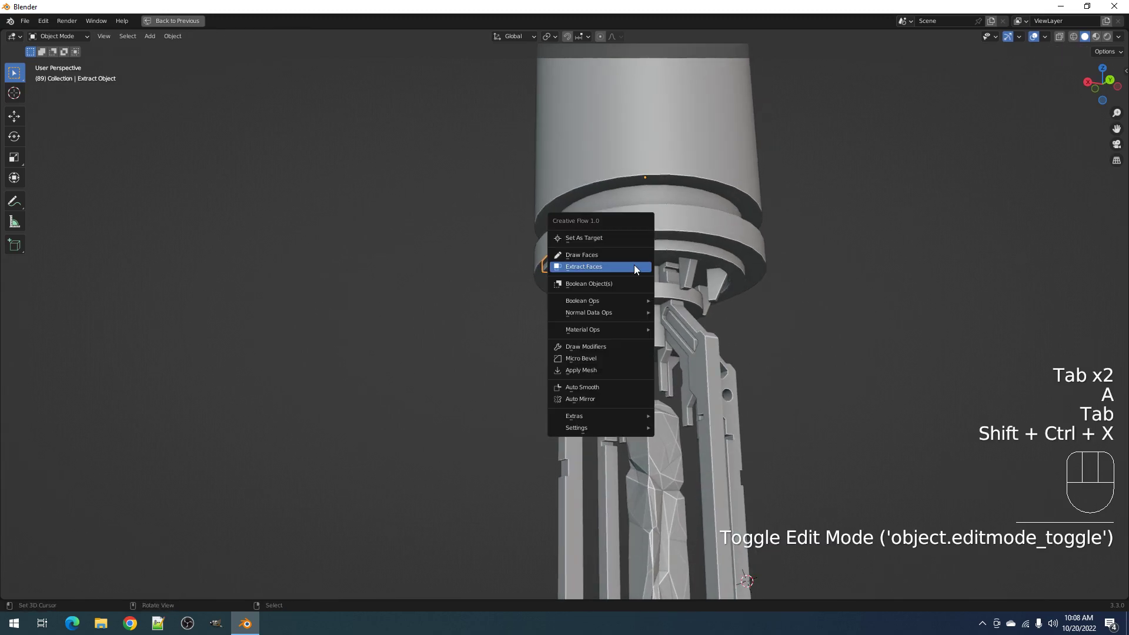
# Select the crystal and snap the 3D cursor to the world origin
pyautogui.scroll(-6, 641, 329)
pyautogui.moveTo(644, 351)
pyautogui.mouseDown(button='middle')
pyautogui.moveTo(649, 396)
pyautogui.moveTo(652, 365)
pyautogui.mouseUp(button='middle')
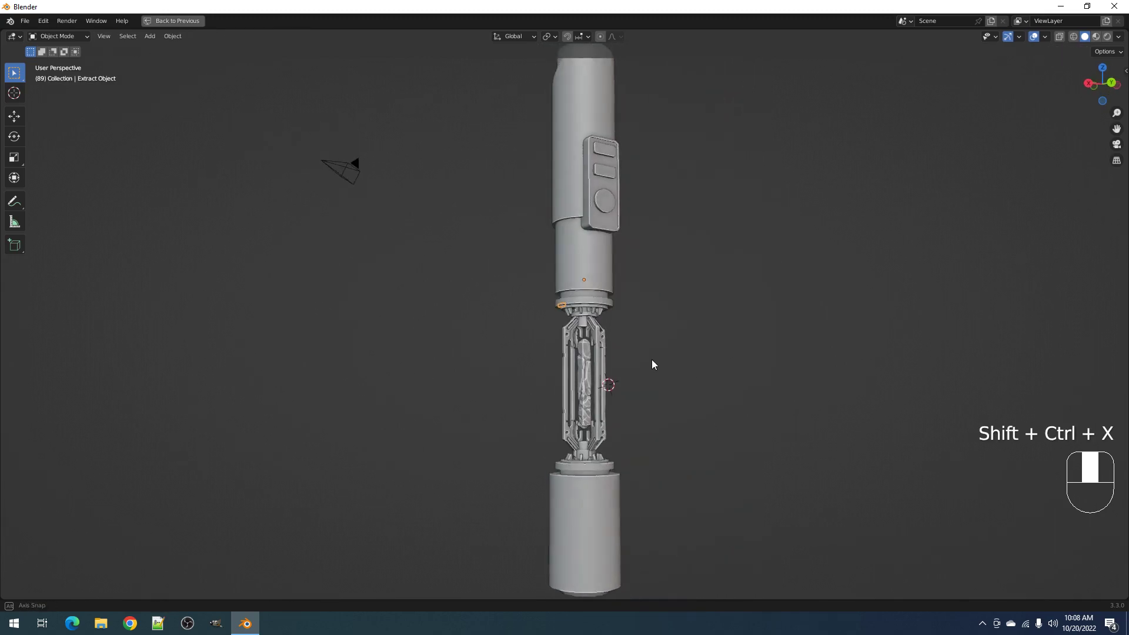
pyautogui.scroll(2, 651, 365)
pyautogui.rightClick(593, 384)
pyautogui.press('w')
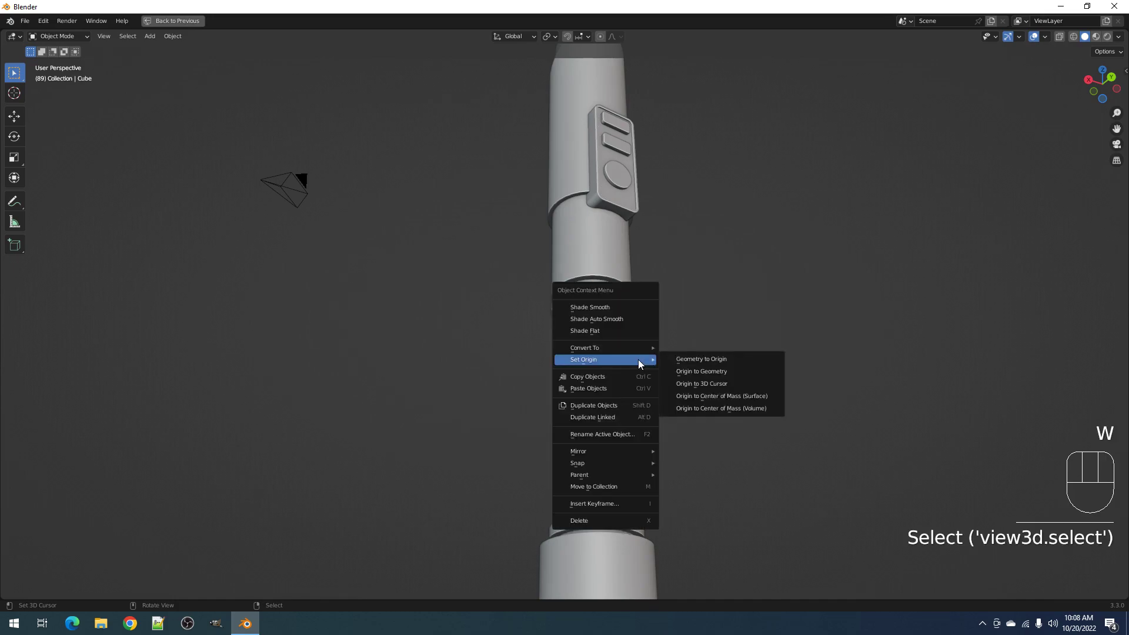
pyautogui.hotkey('shift', 's')
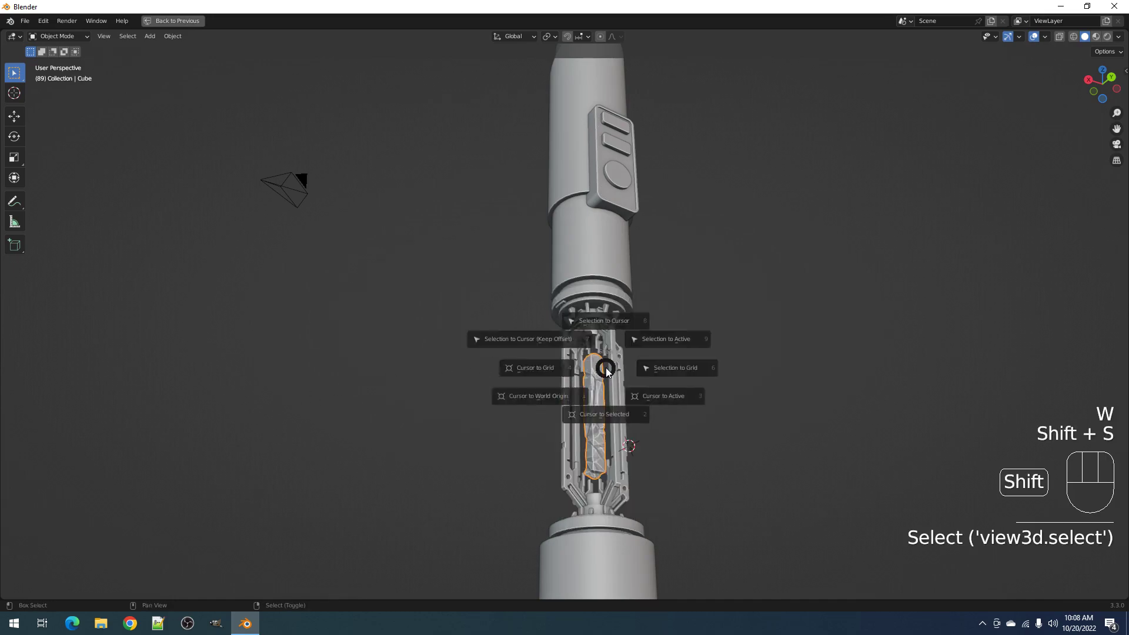
pyautogui.click(545, 404)
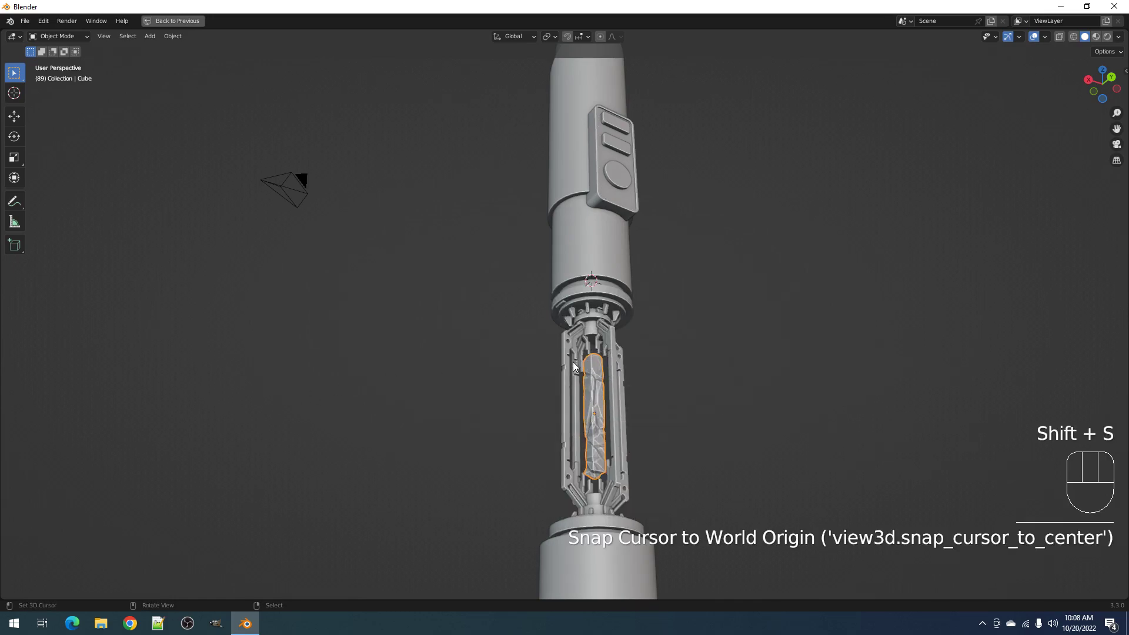
# Snap the 3D cursor to the selected crystal
pyautogui.scroll(2, 569, 353)
pyautogui.click(619, 455)
pyautogui.hotkey('shift', 's')
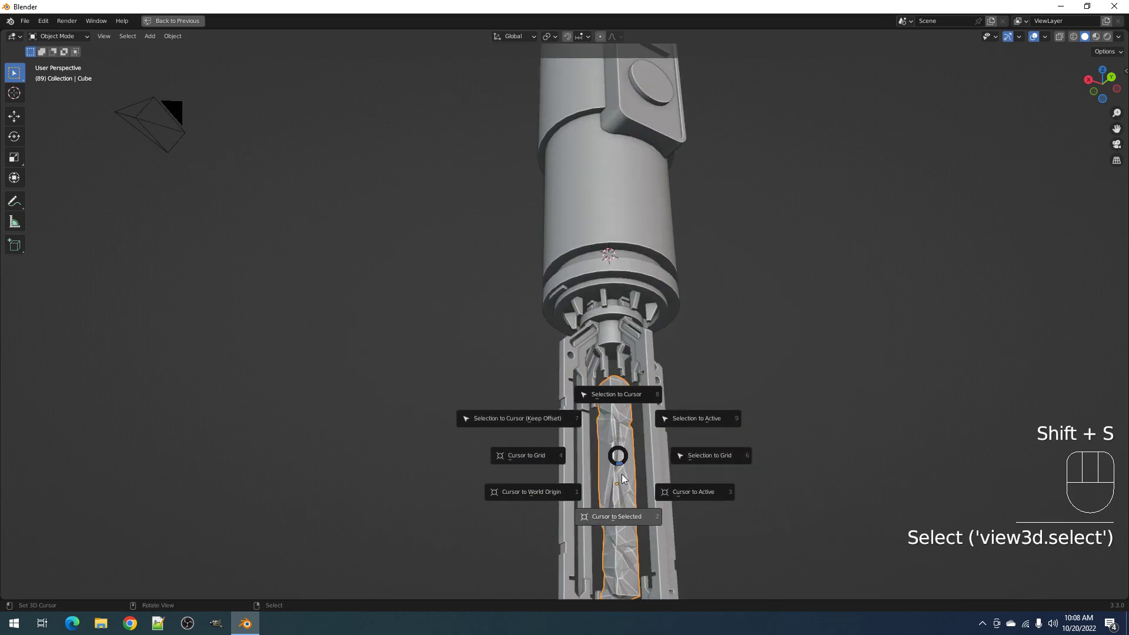
pyautogui.click(613, 474)
# Set the origin of the small curved flange plate to the 3D cursor
pyautogui.click(558, 296)
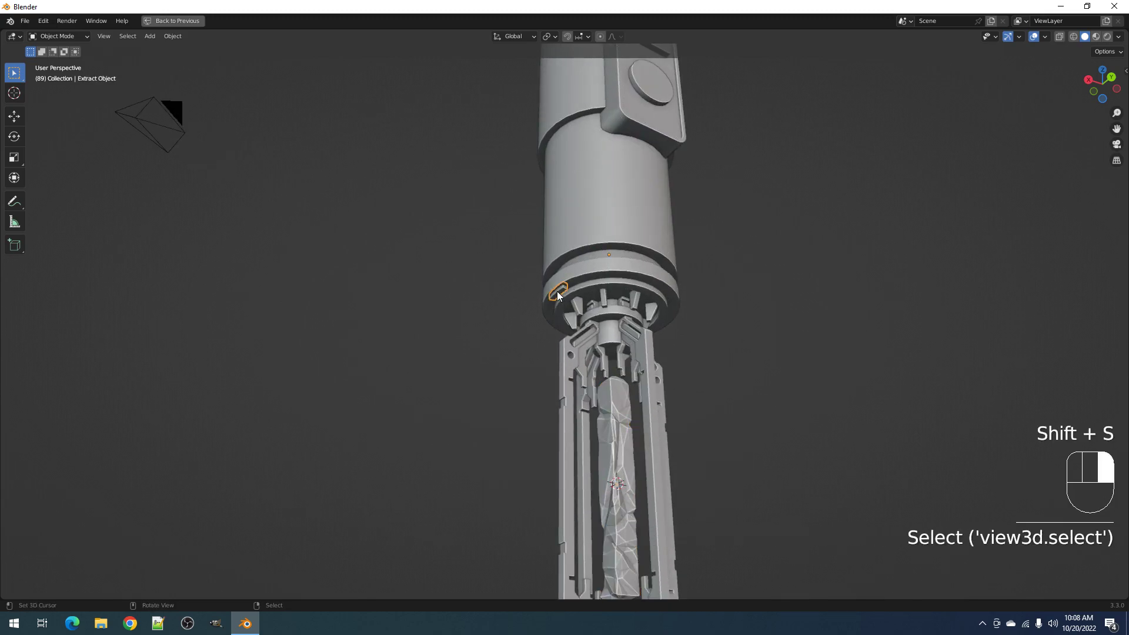
pyautogui.press('w')
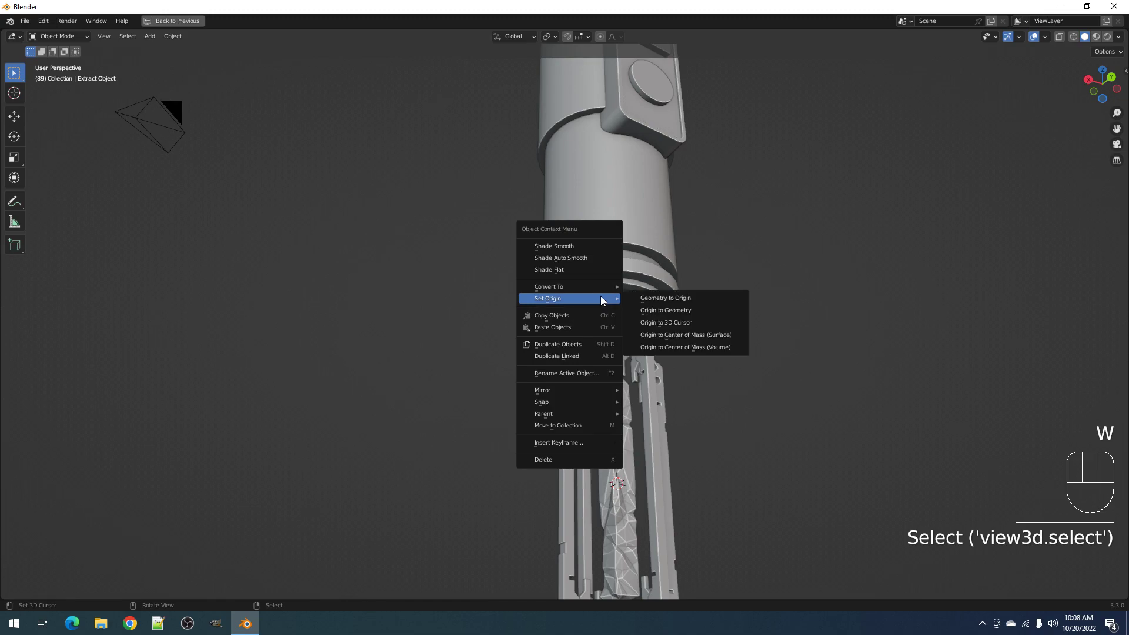
pyautogui.click(666, 322)
pyautogui.scroll(-2, 654, 323)
pyautogui.moveTo(652, 323)
pyautogui.mouseDown(button='middle')
pyautogui.moveTo(650, 273)
pyautogui.moveTo(647, 312)
pyautogui.mouseUp(button='middle')
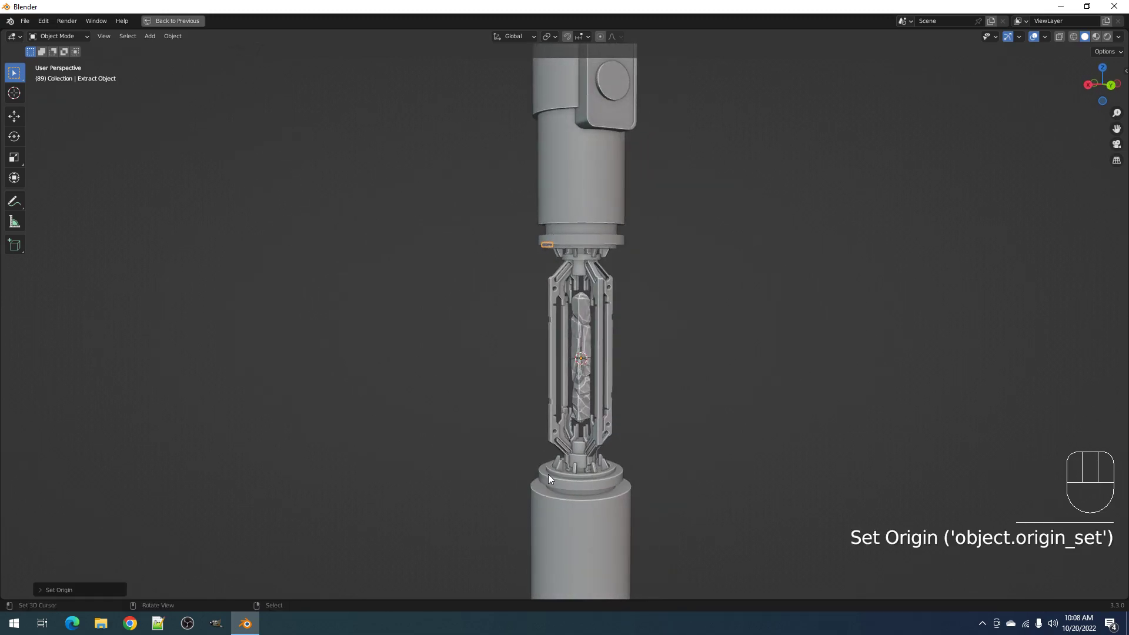
# Run Draw Modifiers on the small curved flange plate
pyautogui.hotkey('ctrl', 'shift', 'x')
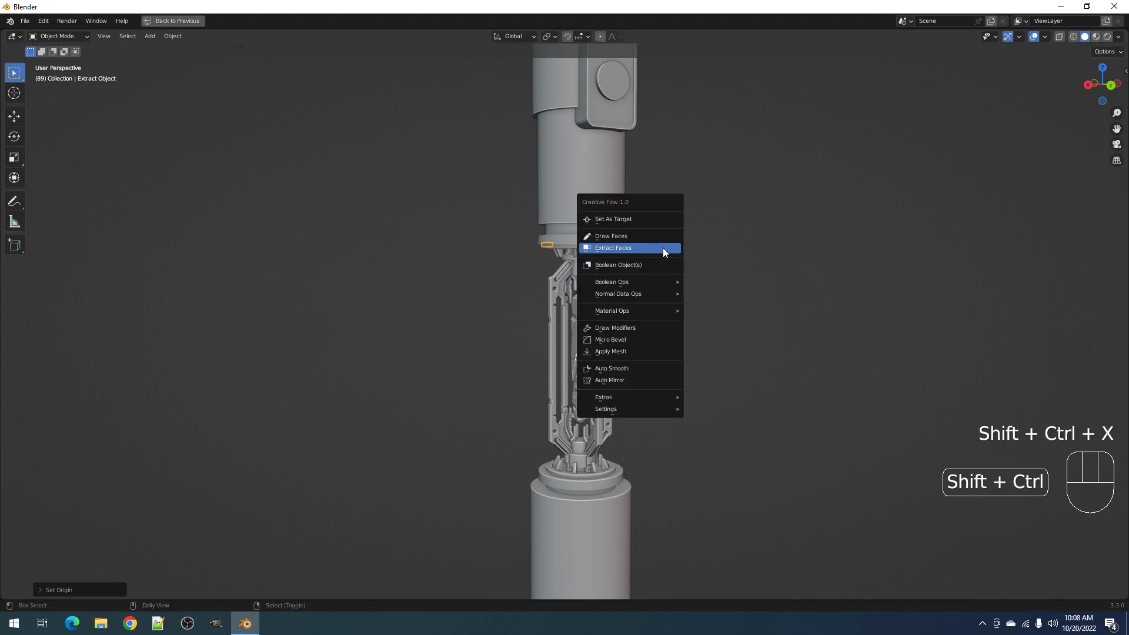
pyautogui.click(645, 326)
pyautogui.moveTo(332, 395); pyautogui.dragTo(342, 347, button='middle')
pyautogui.scroll(3, 342, 347)
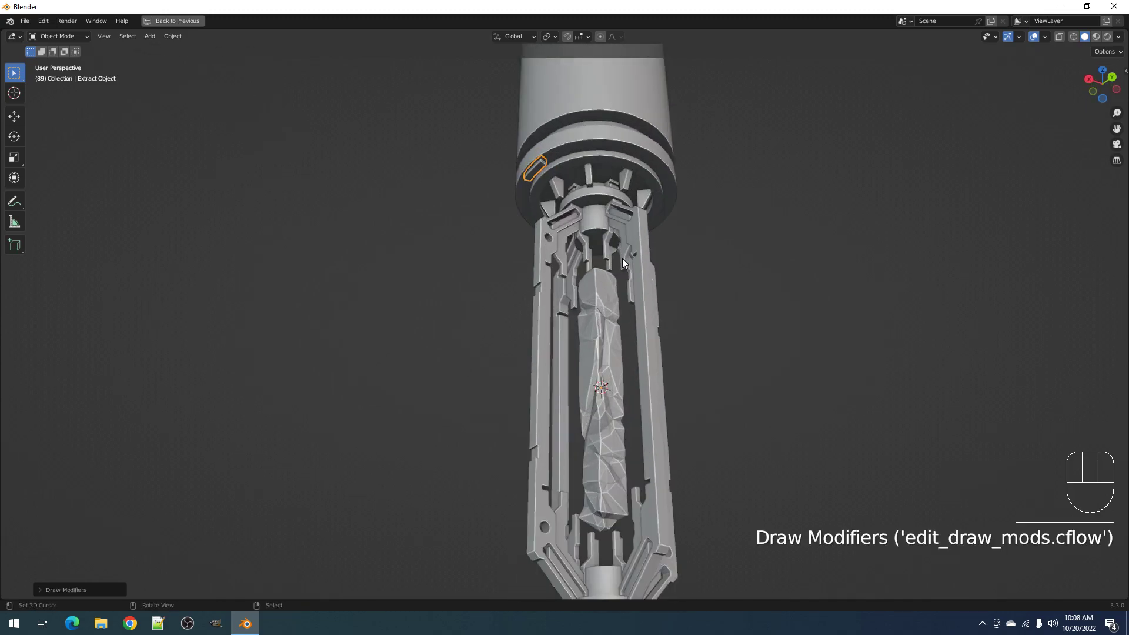
# Select the plate's whole mesh and apply Fast Circle Array with a count of 4 around Z, using the origin as pivot
pyautogui.press('Tab')
pyautogui.press('a')
pyautogui.keyDown('shift'); pyautogui.moveTo(633, 177); pyautogui.dragTo(625, 252, button='middle'); pyautogui.keyUp('shift')
pyautogui.press('Tab')
pyautogui.hotkey('ctrl', 'shift', 'x')
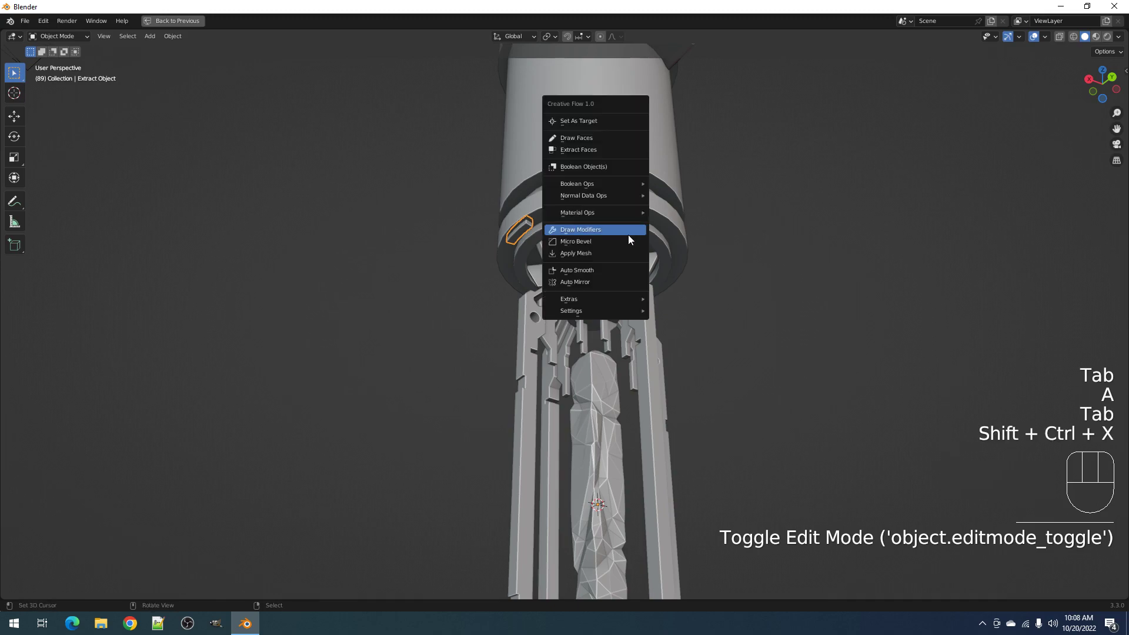
pyautogui.moveTo(623, 298)
pyautogui.click(678, 303)
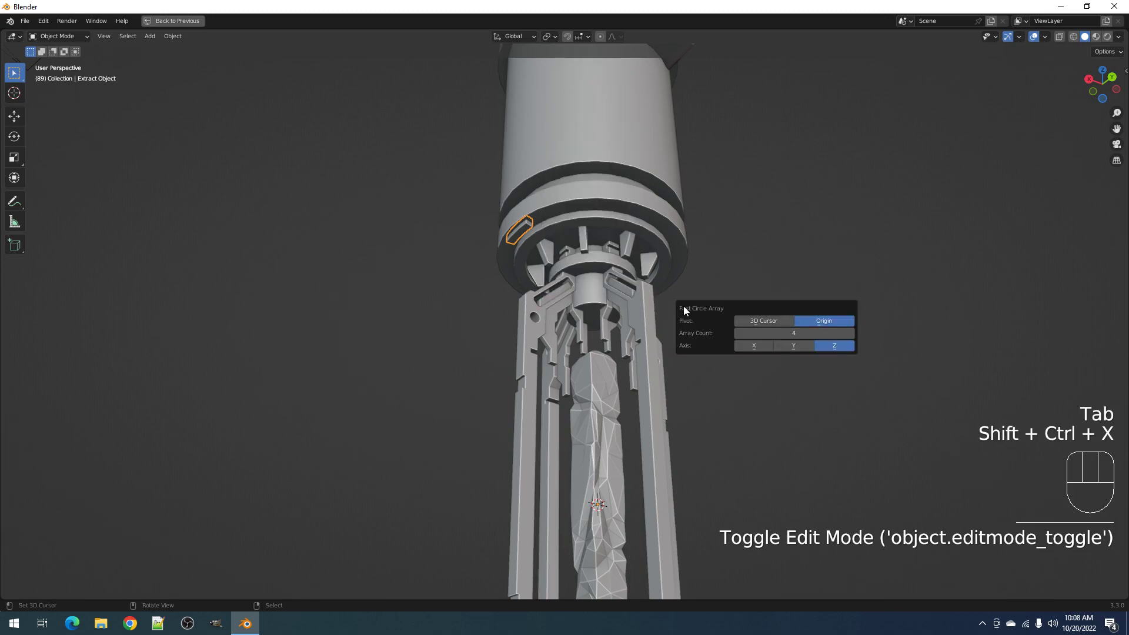
pyautogui.click(803, 320)
pyautogui.scroll(-4, 724, 290)
pyautogui.moveTo(724, 290); pyautogui.dragTo(657, 295, button='middle')
pyautogui.hotkey('alt', 'a')
pyautogui.scroll(4, 675, 294)
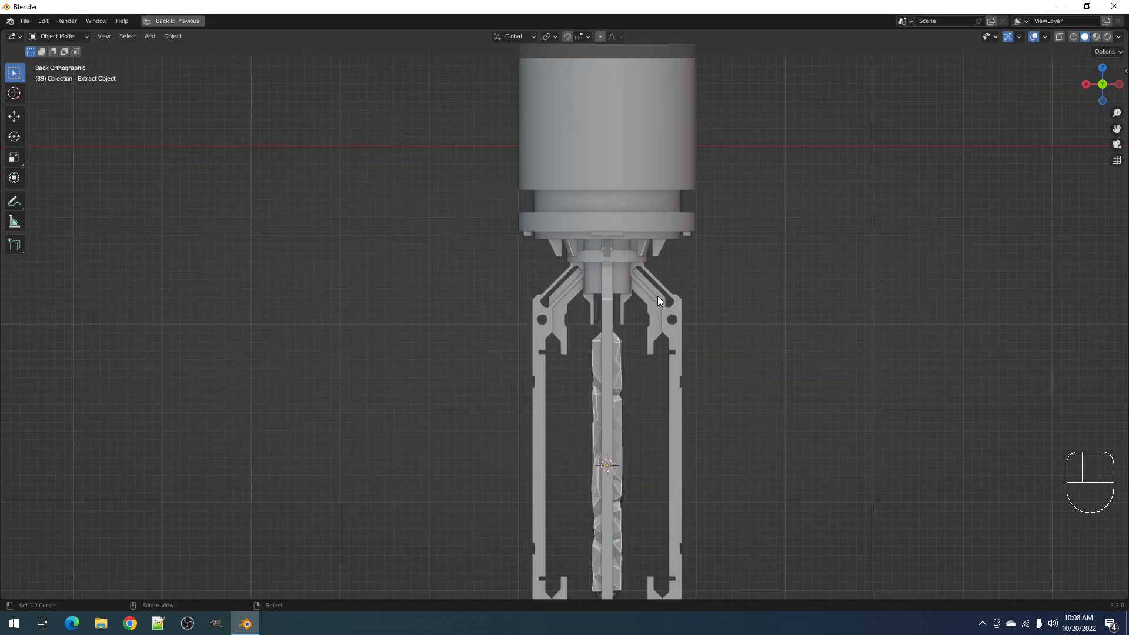
# Place the 3D cursor in the empty space beside the device
pyautogui.scroll(-5, 606, 329)
pyautogui.moveTo(605, 330); pyautogui.dragTo(634, 306, button='middle')
pyautogui.keyDown('shift'); pyautogui.rightClick(756, 259); pyautogui.keyUp('shift')
pyautogui.keyDown('shift'); pyautogui.moveTo(651, 251); pyautogui.dragTo(647, 279, button='middle'); pyautogui.keyUp('shift')
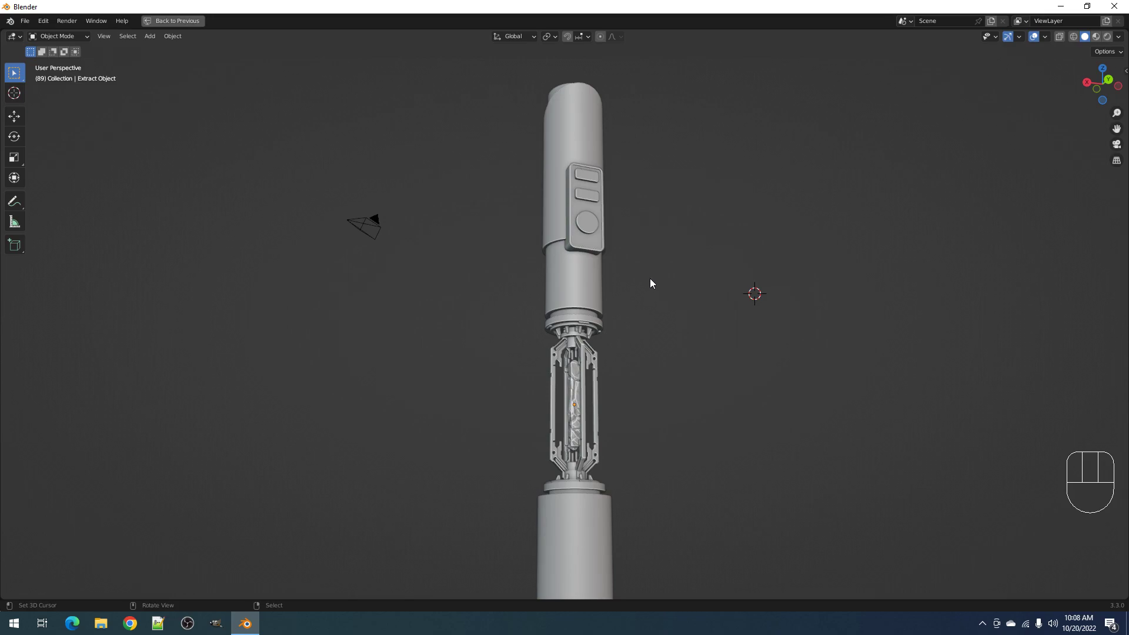
# Select the button panel and use Draw Faces to draw a thin box near its lower edge, mirrored on X and Z
pyautogui.moveTo(650, 278); pyautogui.dragTo(614, 308, button='middle')
pyautogui.scroll(2, 631, 271)
pyautogui.rightClick(613, 308)
pyautogui.press('Tab')
pyautogui.scroll(6, 613, 308)
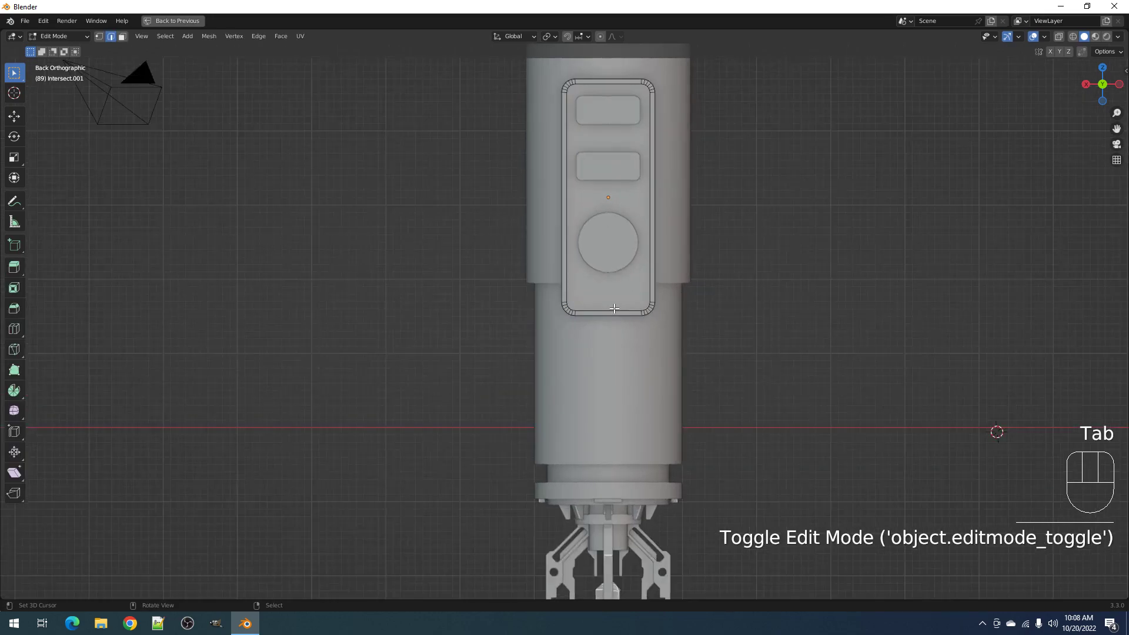
pyautogui.press('Tab')
pyautogui.hotkey('shift', 'ctrl', 'x')
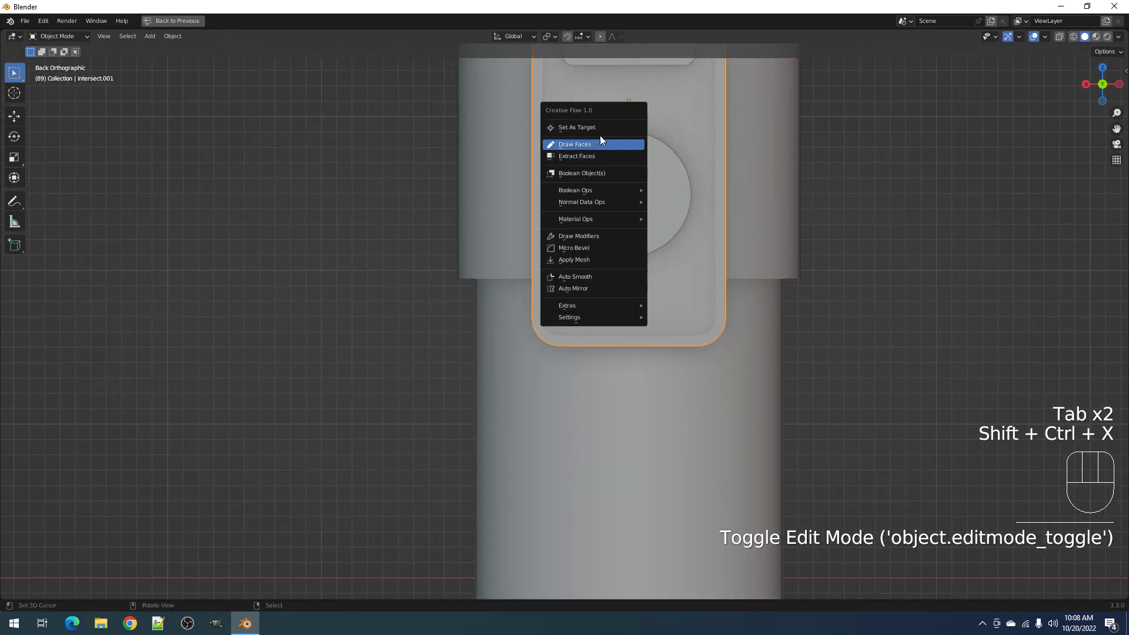
pyautogui.click(599, 144)
pyautogui.click(601, 318)
pyautogui.press('2')
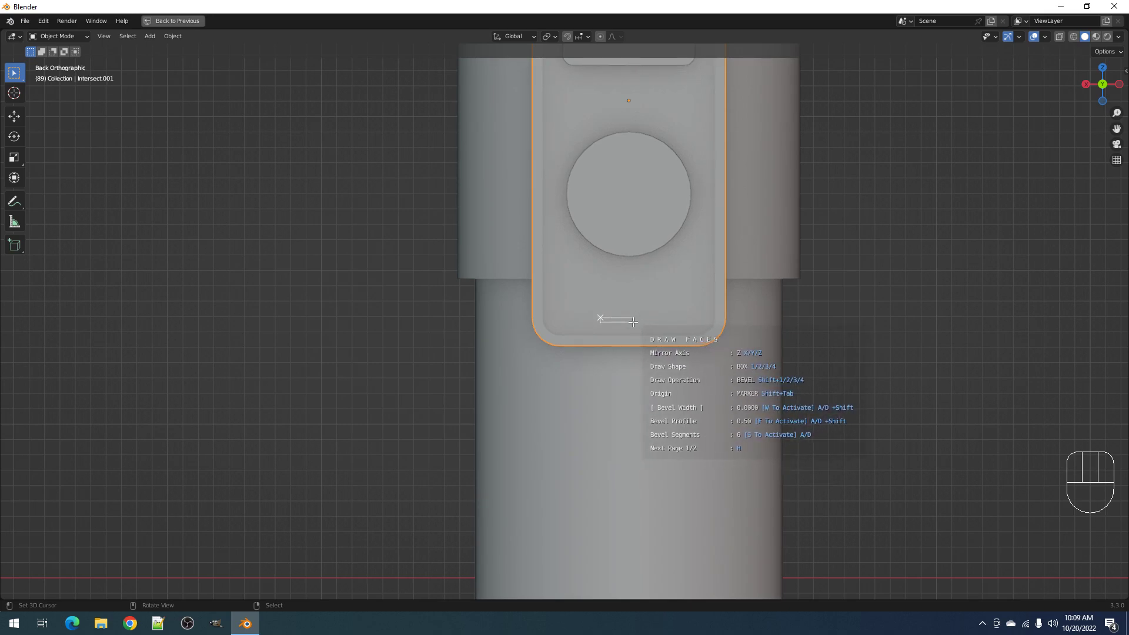
pyautogui.press('space')
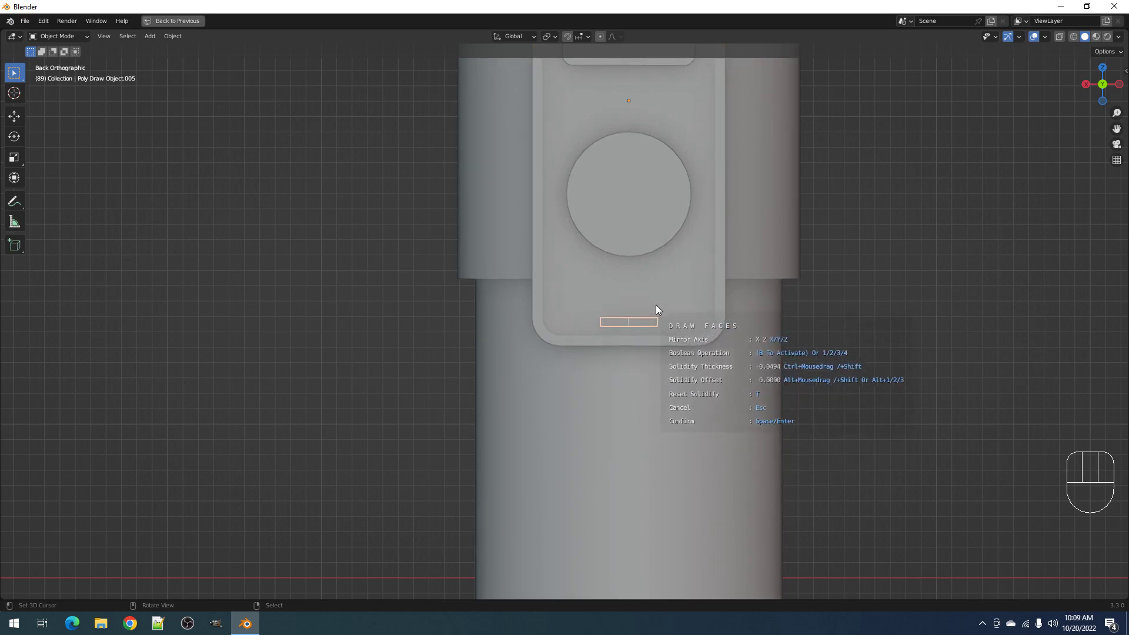
# Apply the drawn box as a boolean cut to recess a slot into the button panel
pyautogui.moveTo(657, 311); pyautogui.dragTo(771, 351, button='middle')
pyautogui.press('b')
pyautogui.press('ctrl')
pyautogui.press('space')
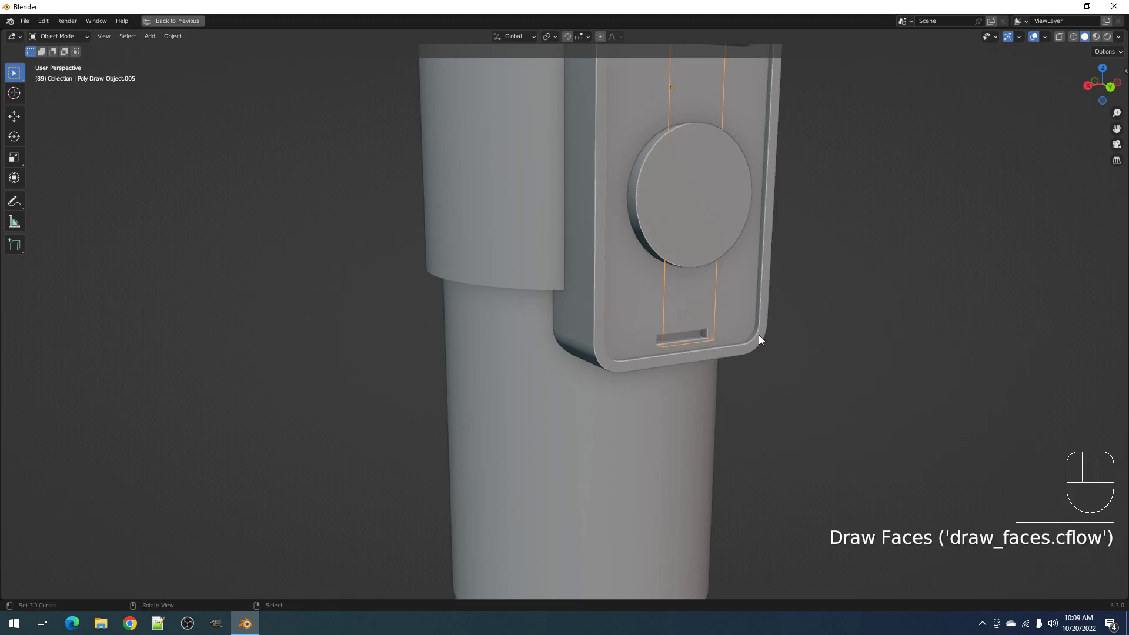
# Use Draw Modifiers on the slot cutter to remove the mirrored slot at the panel's upper end
pyautogui.scroll(-6, 757, 333)
pyautogui.keyDown('shift'); pyautogui.moveTo(728, 309); pyautogui.dragTo(722, 332, button='middle'); pyautogui.keyUp('shift')
pyautogui.scroll(2, 717, 333)
pyautogui.hotkey('shift', 'ctrl', 'x')
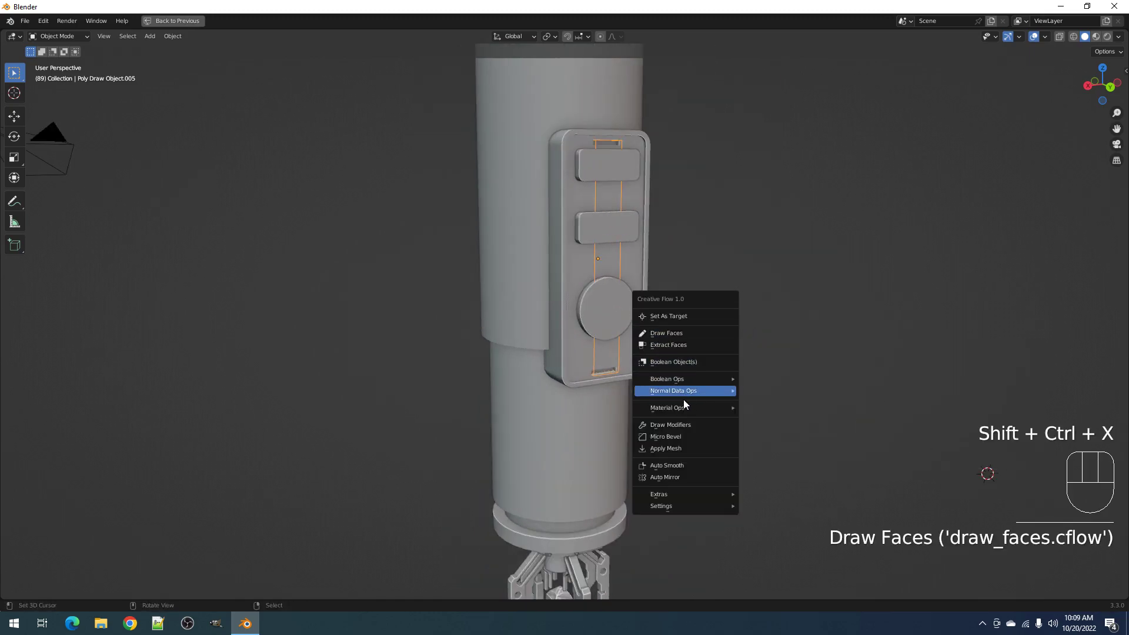
pyautogui.click(685, 425)
pyautogui.hotkey('shift', 'alt', 'z')
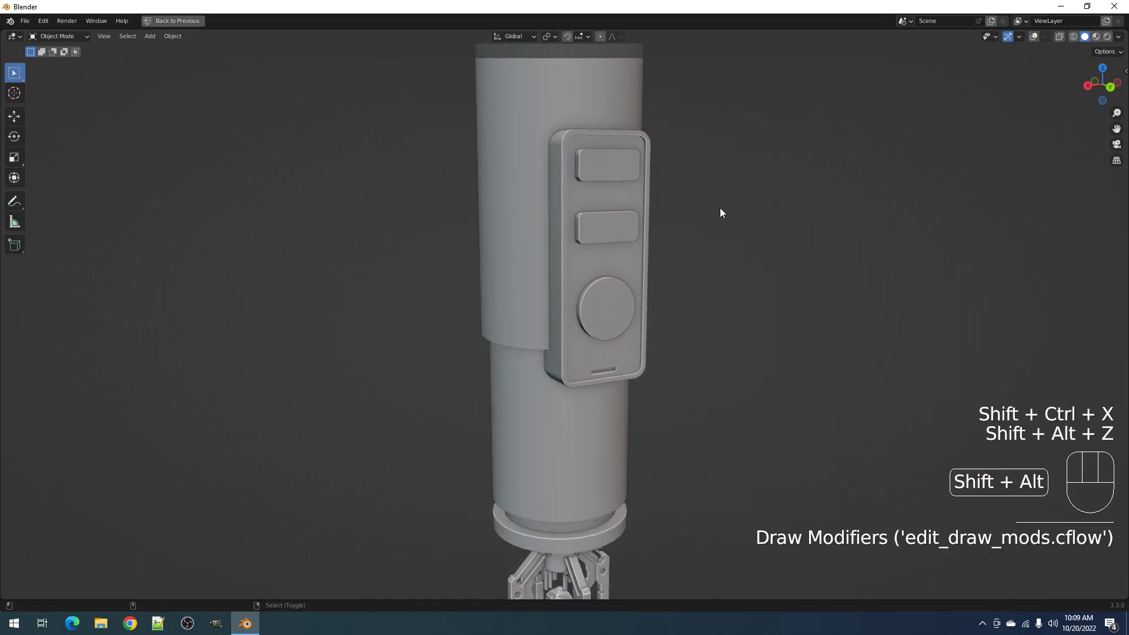
# Scale the whole slot cutter mesh down slightly and reposition it near the button panel's lower edge
pyautogui.scroll(-4, 682, 276)
pyautogui.keyDown('shift'); pyautogui.moveTo(636, 362); pyautogui.dragTo(641, 279, button='middle'); pyautogui.keyUp('shift')
pyautogui.moveTo(700, 276); pyautogui.dragTo(656, 276, button='middle')
pyautogui.press('Tab')
pyautogui.hotkey('shift', 'alt', 'z')
pyautogui.scroll(7, 656, 275)
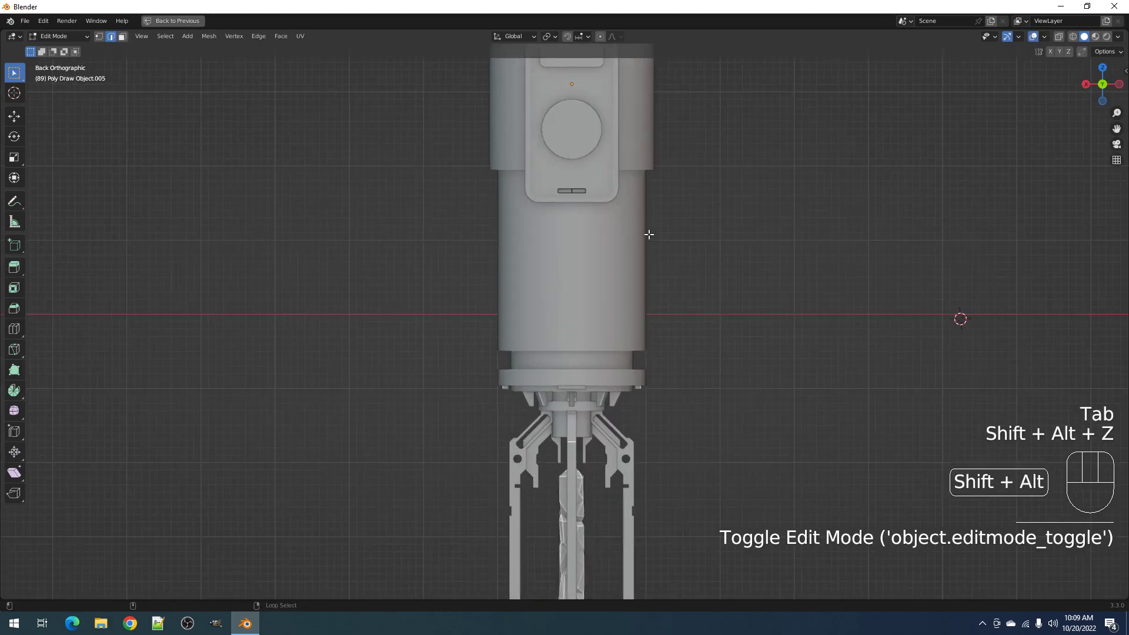
pyautogui.press('a')
pyautogui.press('s')
pyautogui.click(657, 339)
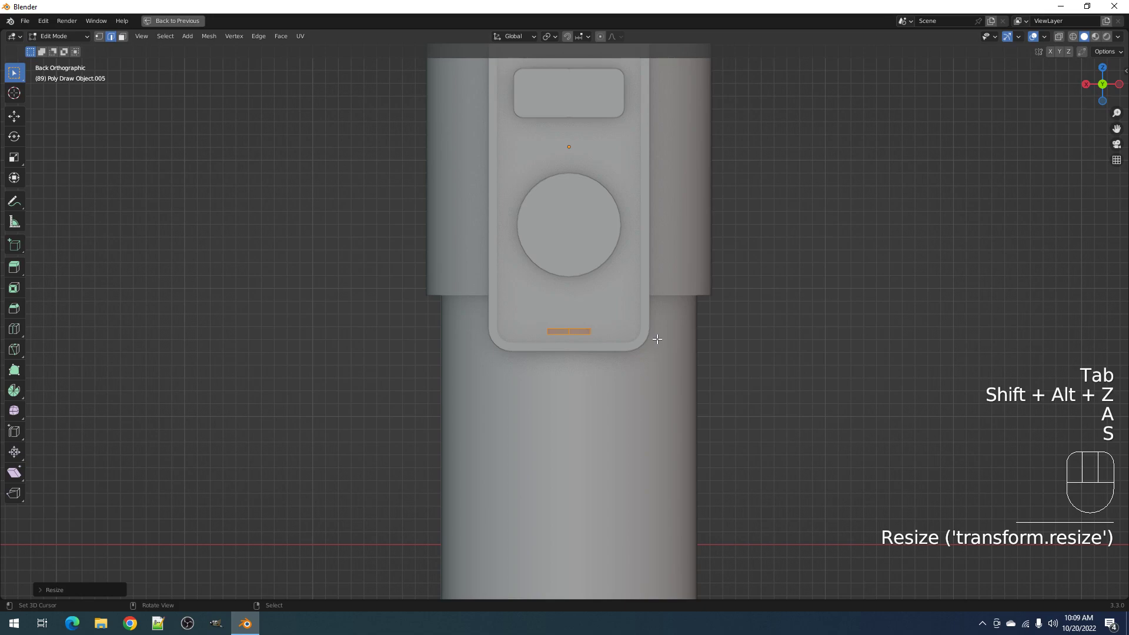
pyautogui.press('g')
pyautogui.middleClick(656, 331)
pyautogui.click(657, 336)
pyautogui.press('Tab')
pyautogui.hotkey('shift', 'alt', 'z')
# Open the main cylinder's mesh in Edit Mode with everything deselected and face selection active
pyautogui.scroll(-8, 623, 349)
pyautogui.moveTo(609, 357); pyautogui.dragTo(595, 312, button='middle')
pyautogui.scroll(4, 596, 352)
pyautogui.press('Tab')
pyautogui.hotkey('shift', 'alt', 'z')
pyautogui.keyDown('shift'); pyautogui.moveTo(570, 355); pyautogui.dragTo(600, 370, button='middle'); pyautogui.keyUp('shift')
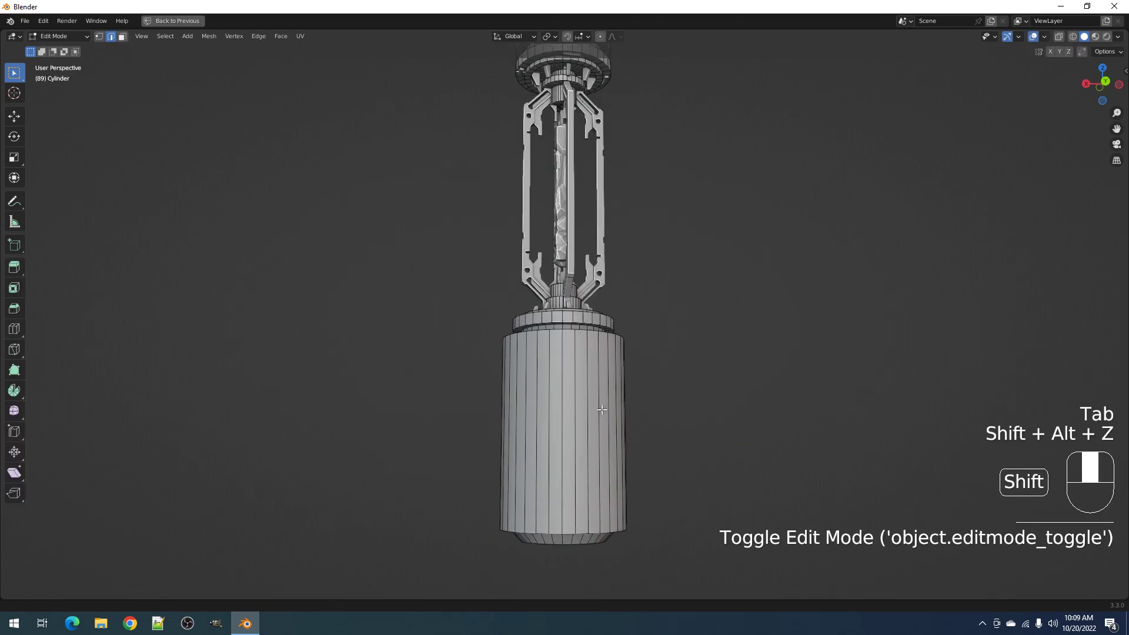
pyautogui.hotkey('alt', 'a')
pyautogui.scroll(-4, 627, 259)
pyautogui.moveTo(627, 259)
pyautogui.keyDown('shift'); pyautogui.mouseDown(button='middle')
pyautogui.moveTo(632, 398)
pyautogui.moveTo(638, 194)
pyautogui.moveTo(592, 229)
pyautogui.moveTo(637, 298)
pyautogui.moveTo(653, 290)
pyautogui.moveTo(640, 219)
pyautogui.moveTo(642, 328)
pyautogui.moveTo(631, 269)
pyautogui.mouseUp(button='middle'); pyautogui.keyUp('shift')
pyautogui.press('a')
pyautogui.scroll(2, 630, 269)
pyautogui.keyDown('shift'); pyautogui.moveTo(619, 371); pyautogui.dragTo(657, 309, button='middle'); pyautogui.keyUp('shift')
pyautogui.hotkey('alt', 'a')
pyautogui.scroll(4, 655, 308)
pyautogui.press('3')
pyautogui.scroll(1, 616, 328)
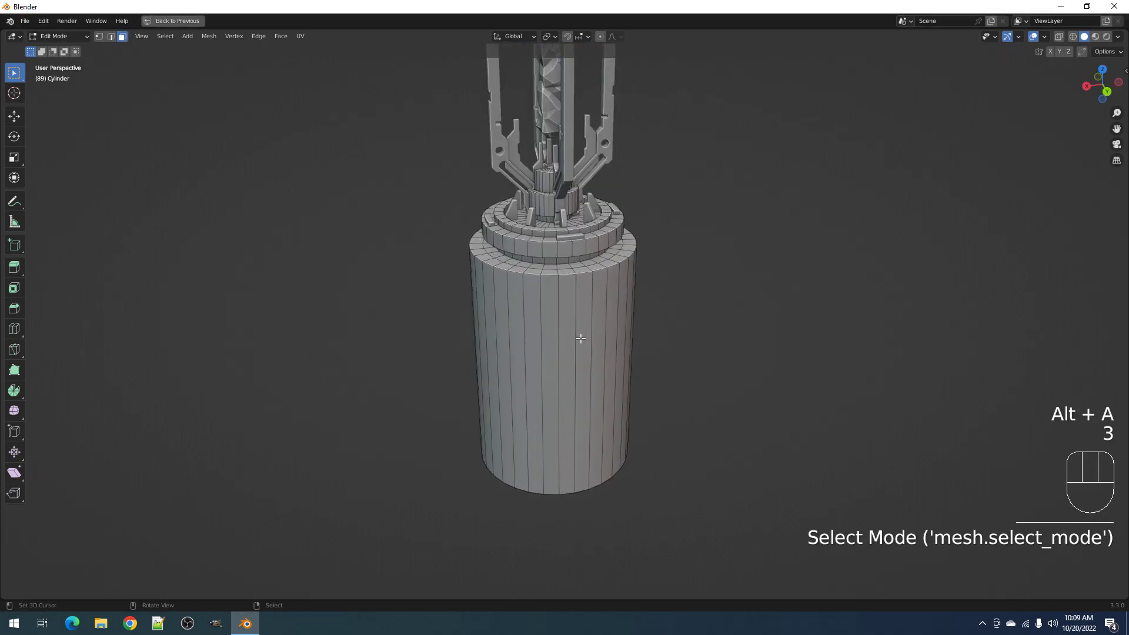
# Try selecting the lower cylinder's side wall and end rims as face loops
pyautogui.keyDown('alt'); pyautogui.keyDown('shift'); pyautogui.click(575, 287); pyautogui.keyUp('shift'); pyautogui.keyUp('alt')
pyautogui.keyDown('alt'); pyautogui.keyDown('shift'); pyautogui.click(570, 269); pyautogui.keyUp('shift'); pyautogui.keyUp('alt')
pyautogui.moveTo(569, 266); pyautogui.dragTo(582, 311, button='middle')
pyautogui.keyDown('alt'); pyautogui.keyDown('shift'); pyautogui.click(583, 311); pyautogui.keyUp('shift'); pyautogui.keyUp('alt')
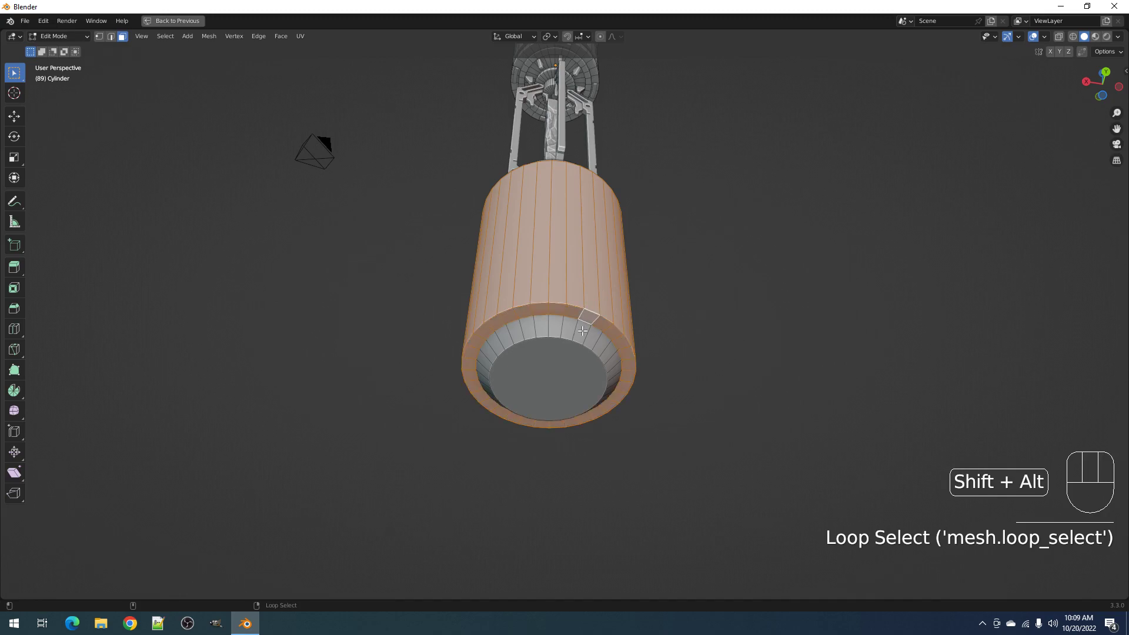
# Inset the lower cylinder's flat end face and add one centred loop cut around the new ring
pyautogui.press('3')
pyautogui.click(562, 367)
pyautogui.press('i')
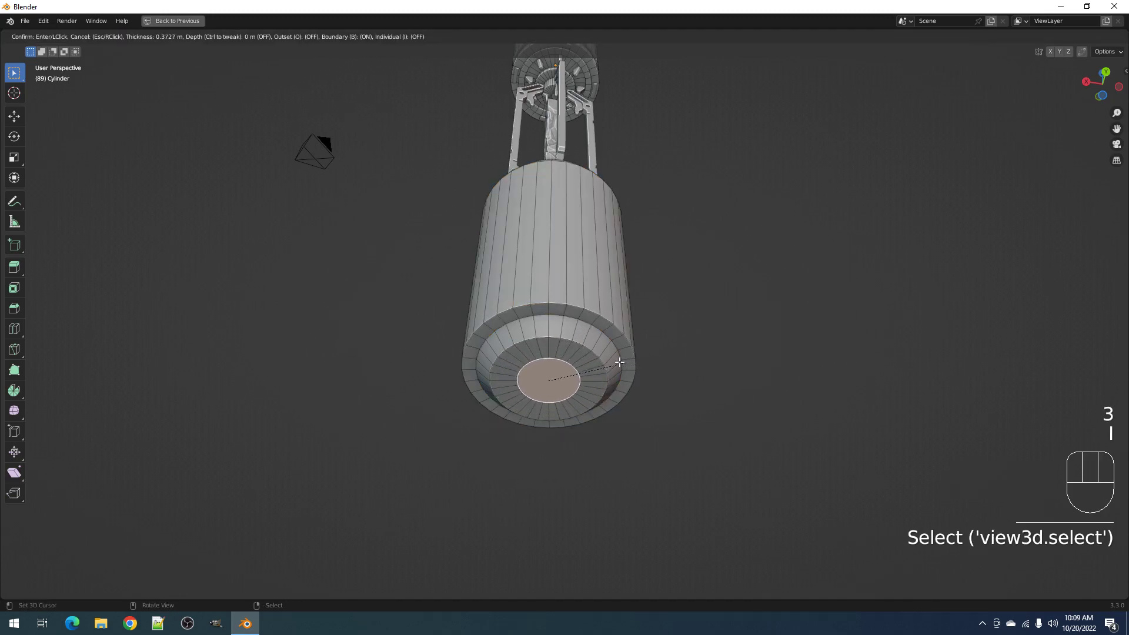
pyautogui.click(612, 362)
pyautogui.hotkey('ctrl', 'r')
pyautogui.click(577, 360)
pyautogui.rightClick(578, 358)
# Add four evenly spaced loop cuts around the lower cylinder's side wall
pyautogui.moveTo(590, 267); pyautogui.dragTo(581, 312, button='middle')
pyautogui.scroll(3, 580, 312)
pyautogui.click(580, 312)
pyautogui.rightClick(579, 312)
# Try loop-selecting the side wall's uppermost face band and the adjoining rim, and undo the stray loop selection
pyautogui.moveTo(580, 312); pyautogui.dragTo(577, 258, button='middle')
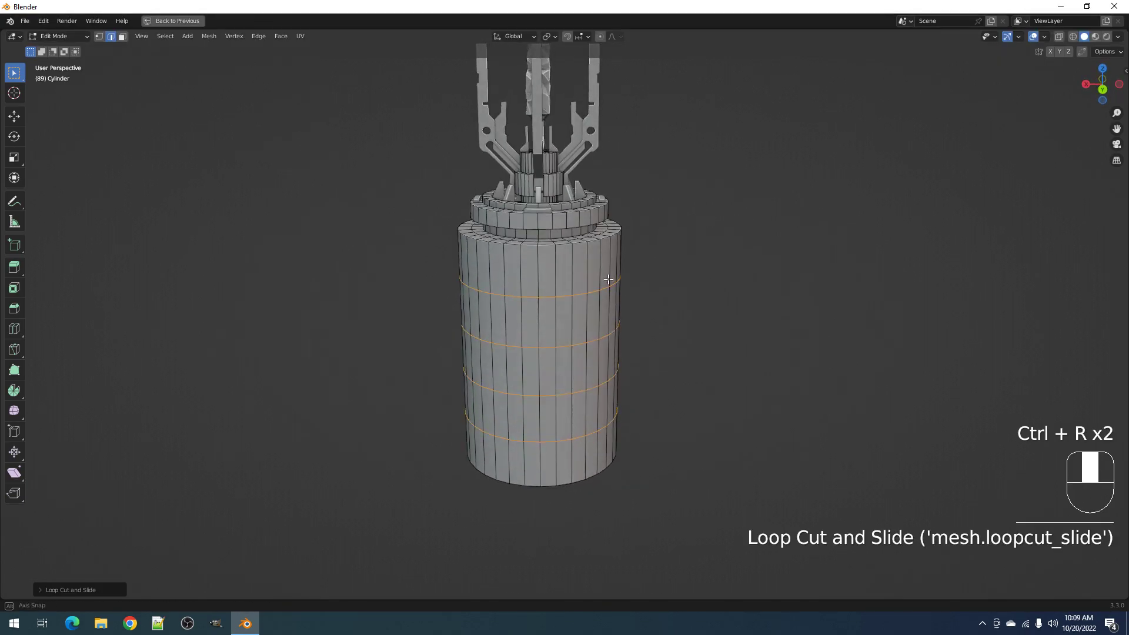
pyautogui.press('3')
pyautogui.keyDown('alt'); pyautogui.keyDown('shift'); pyautogui.click(576, 253); pyautogui.keyUp('shift'); pyautogui.keyUp('alt')
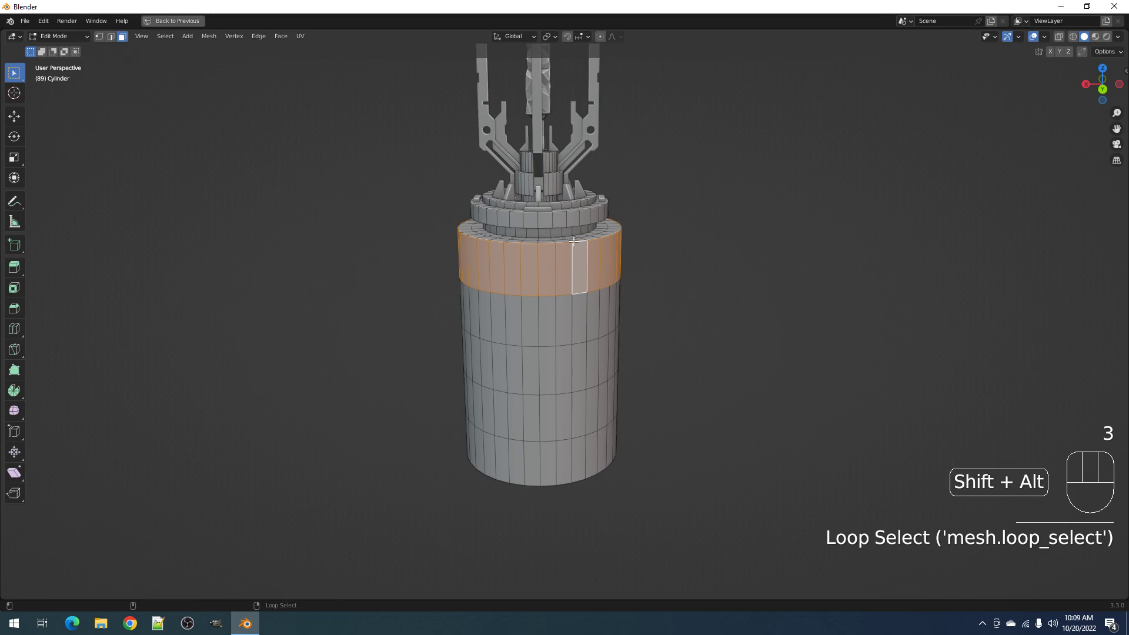
pyautogui.keyDown('alt'); pyautogui.keyDown('shift'); pyautogui.click(565, 237); pyautogui.keyUp('shift'); pyautogui.keyUp('alt')
pyautogui.moveTo(564, 237); pyautogui.dragTo(571, 261, button='middle')
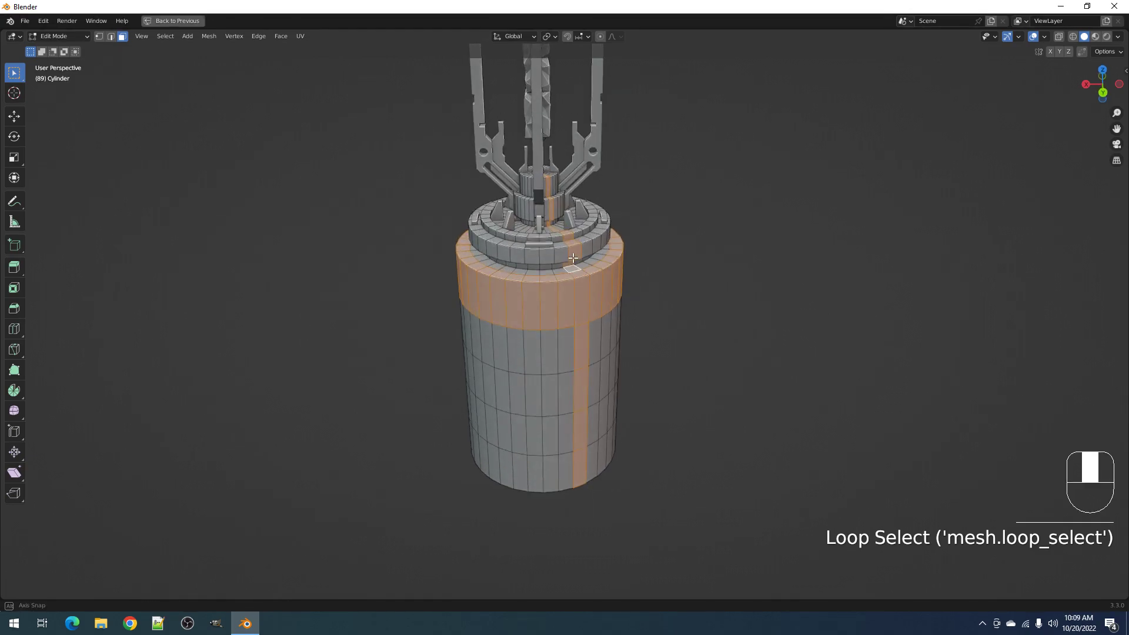
pyautogui.hotkey('ctrl', 'z')
pyautogui.moveTo(587, 347); pyautogui.dragTo(577, 272, button='middle')
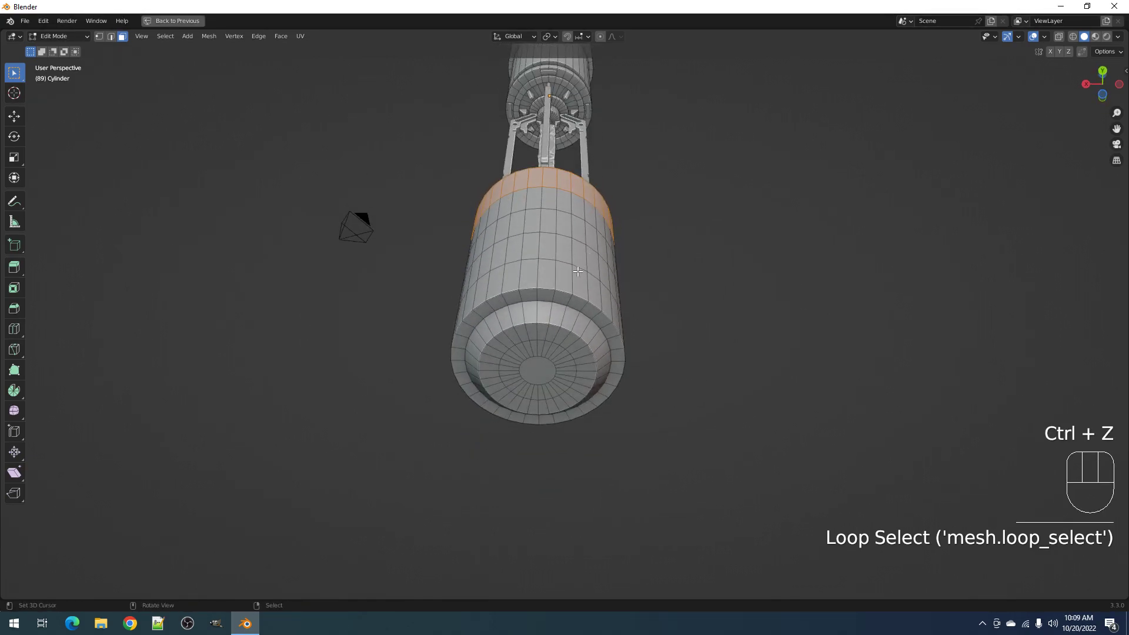
# Select the lower cylinder's central end face, grow the selection over the end and side walls, and return to Object Mode
pyautogui.click(540, 370)
pyautogui.press('ctrl+KP_Add')
pyautogui.press('ctrl+KP_Add')
pyautogui.press('ctrl+KP_Add')
pyautogui.press('ctrl+KP_Add')
pyautogui.press('ctrl+KP_Add')
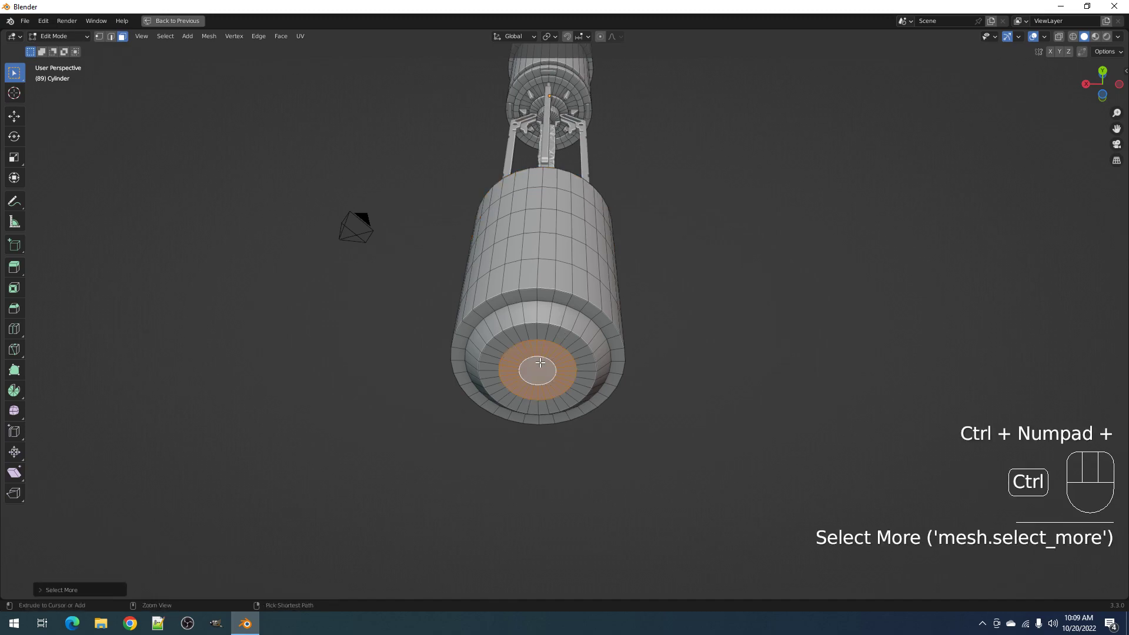
pyautogui.moveTo(539, 362); pyautogui.dragTo(707, 330, button='middle')
pyautogui.press('Tab')
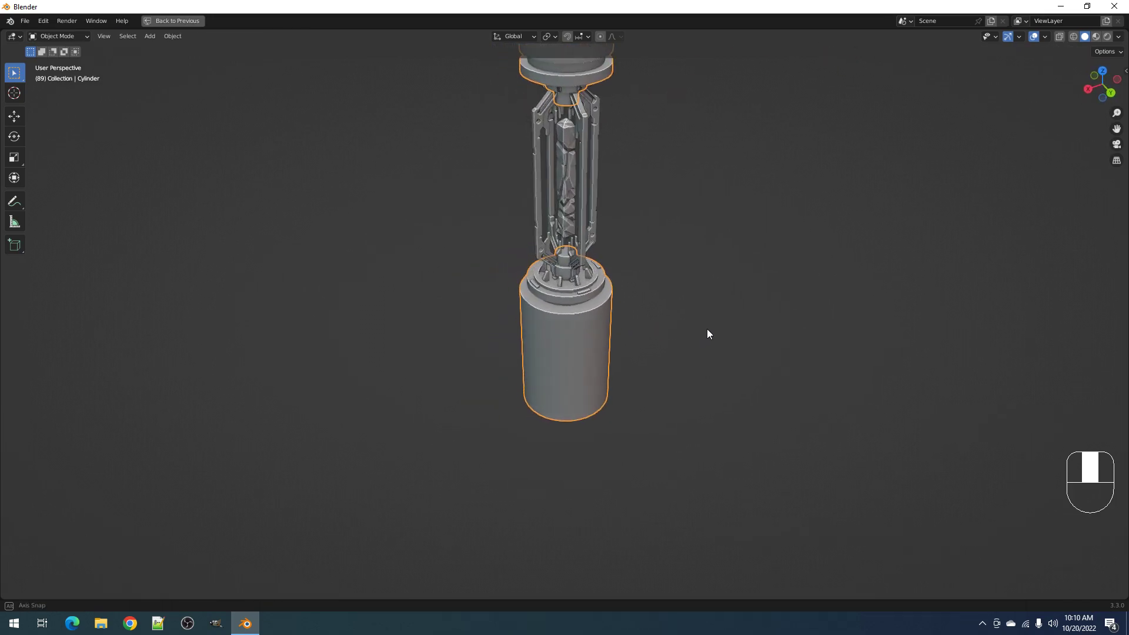
pyautogui.scroll(-8, 653, 315)
pyautogui.press('g')
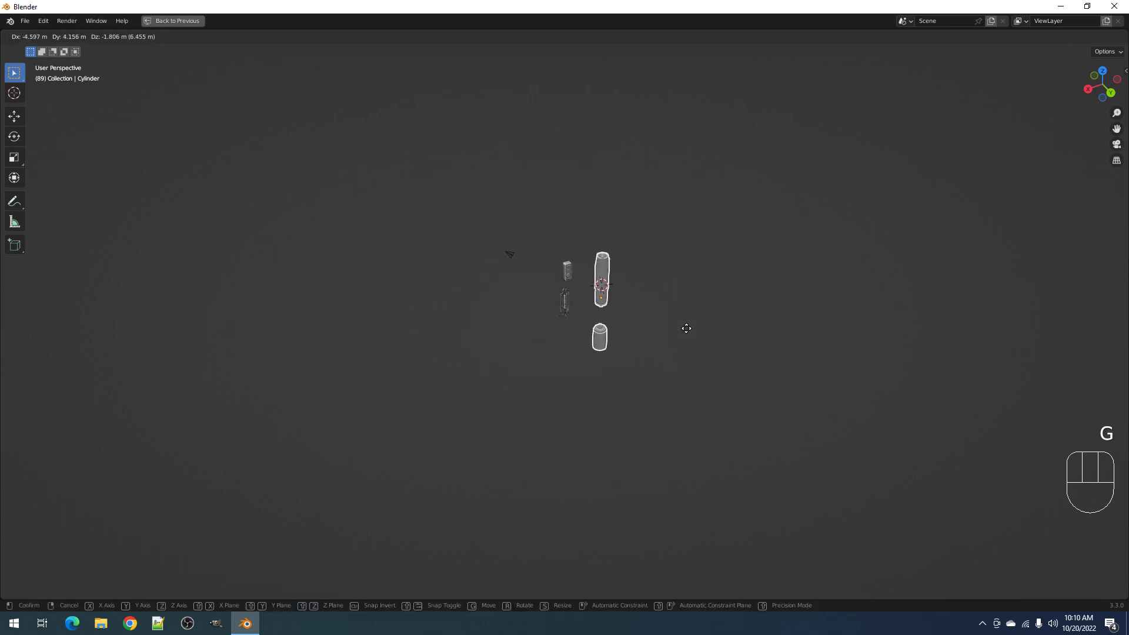
pyautogui.rightClick(687, 328)
pyautogui.scroll(6, 629, 277)
pyautogui.keyDown('shift'); pyautogui.moveTo(622, 254); pyautogui.dragTo(628, 330, button='middle'); pyautogui.keyUp('shift')
pyautogui.press('g')
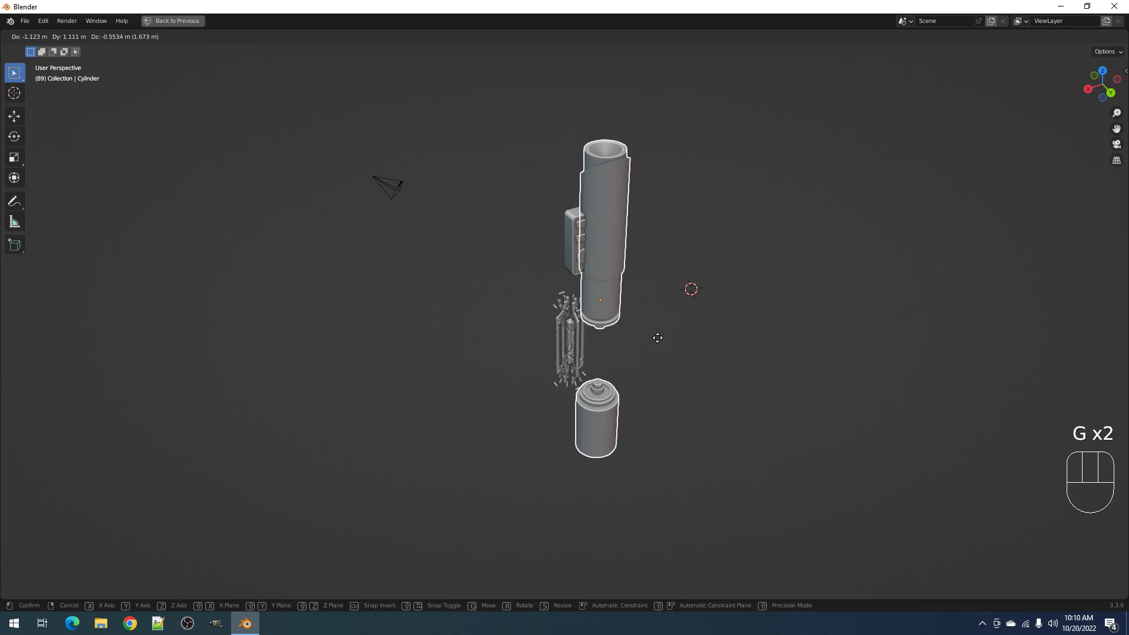
pyautogui.rightClick(650, 335)
# Apply Auto Mirror to the main cylinder on the X axis
pyautogui.moveTo(648, 334); pyautogui.dragTo(675, 321, button='middle')
pyautogui.keyDown('shift'); pyautogui.moveTo(698, 266); pyautogui.dragTo(675, 334, button='middle'); pyautogui.keyUp('shift')
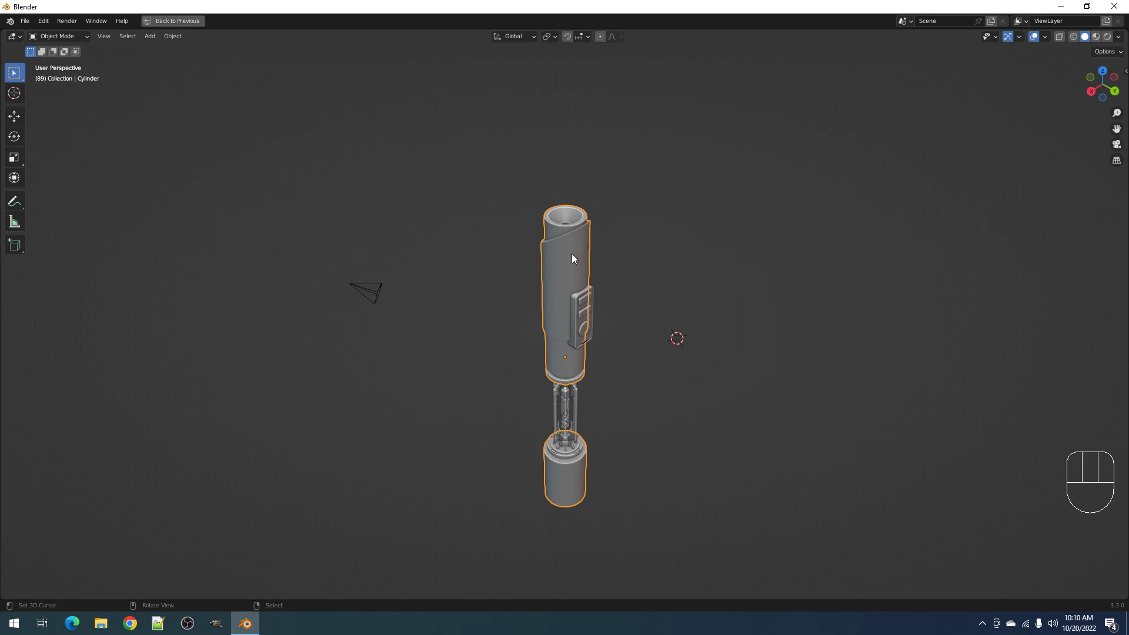
pyautogui.keyDown('shift'); pyautogui.moveTo(616, 308); pyautogui.dragTo(630, 286, button='middle'); pyautogui.keyUp('shift')
pyautogui.scroll(2, 630, 289)
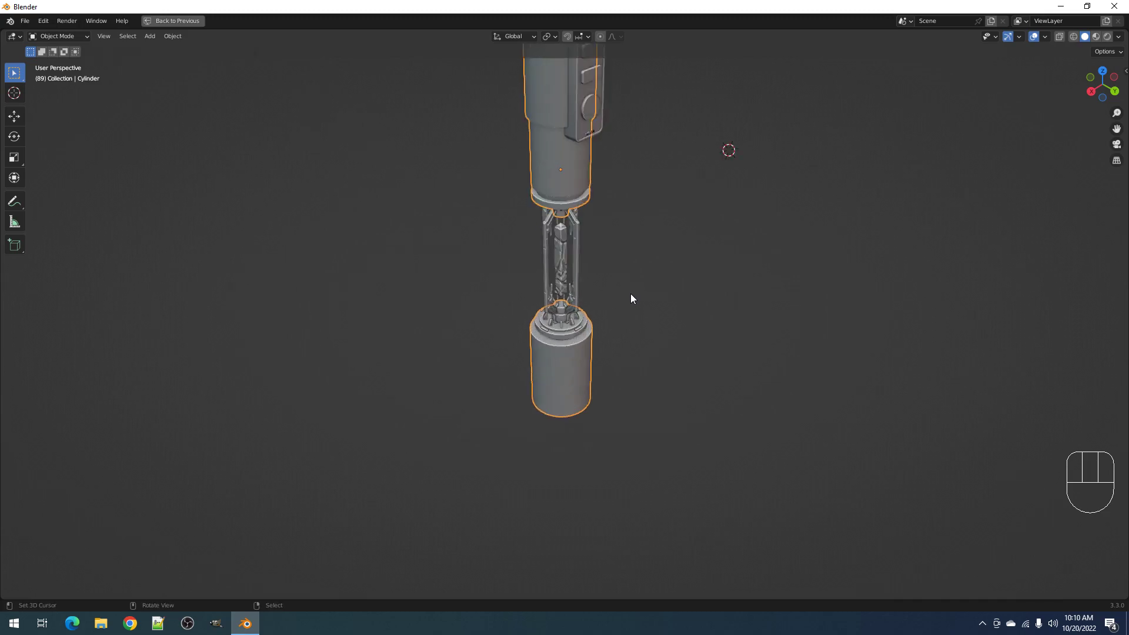
pyautogui.scroll(1, 630, 291)
pyautogui.hotkey('shift', 'ctrl', 'x')
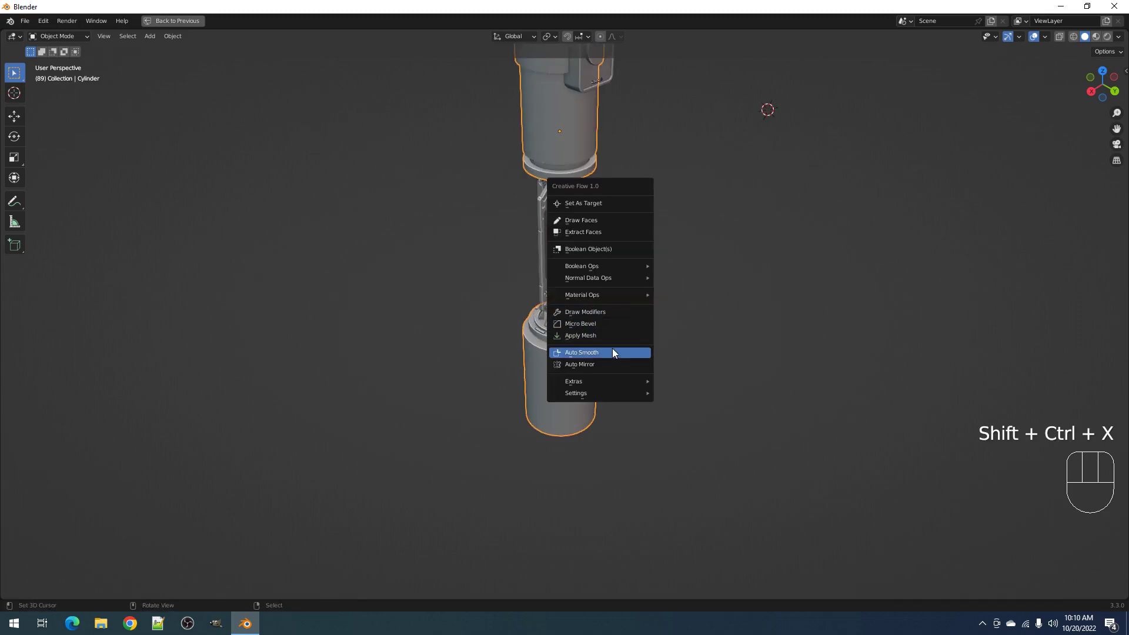
pyautogui.click(609, 364)
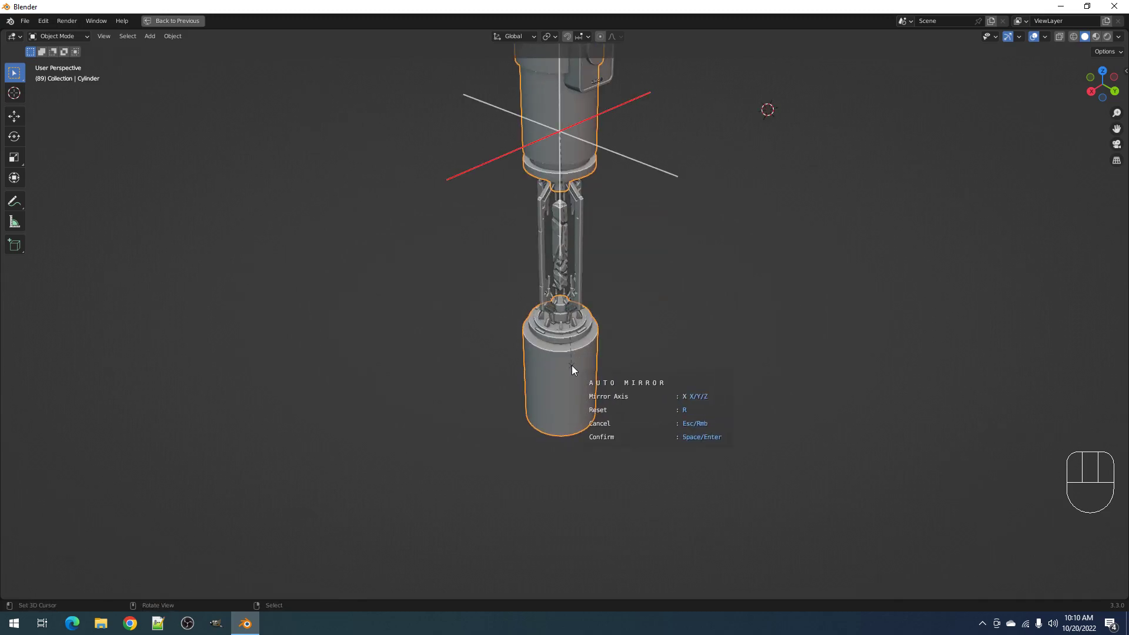
# Check the cylinder's face selection in Edit Mode and run Random Panels on it with 1 subdivision cut
pyautogui.press('Tab')
pyautogui.scroll(-3, 630, 266)
pyautogui.moveTo(630, 266); pyautogui.dragTo(612, 305, button='middle')
pyautogui.press('Tab')
pyautogui.scroll(3, 627, 372)
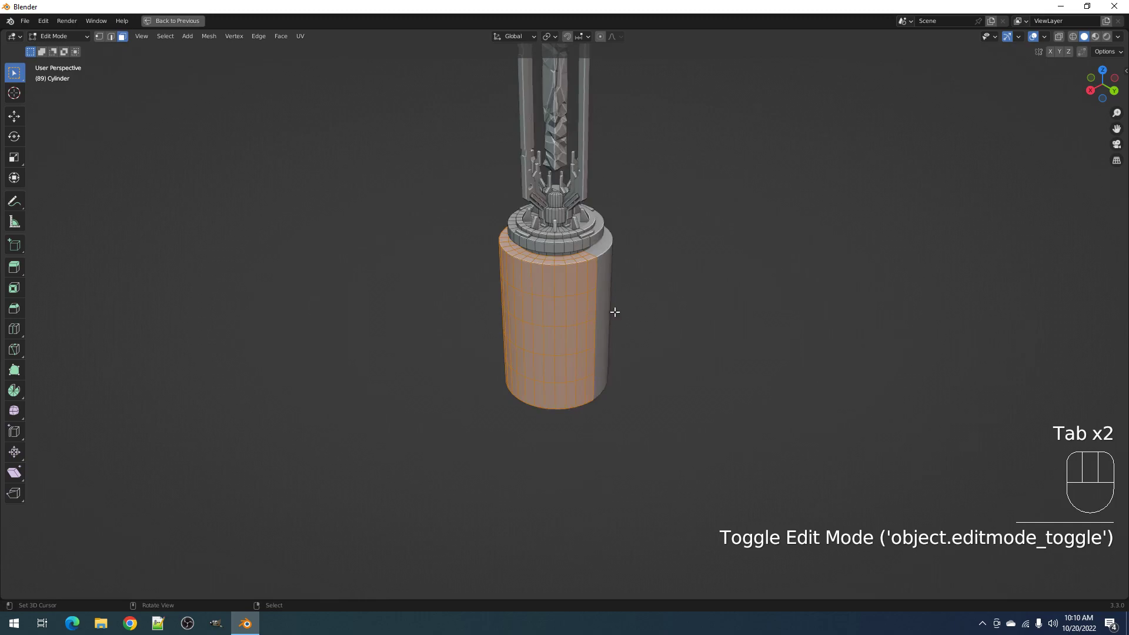
pyautogui.moveTo(615, 312); pyautogui.dragTo(632, 280, button='middle')
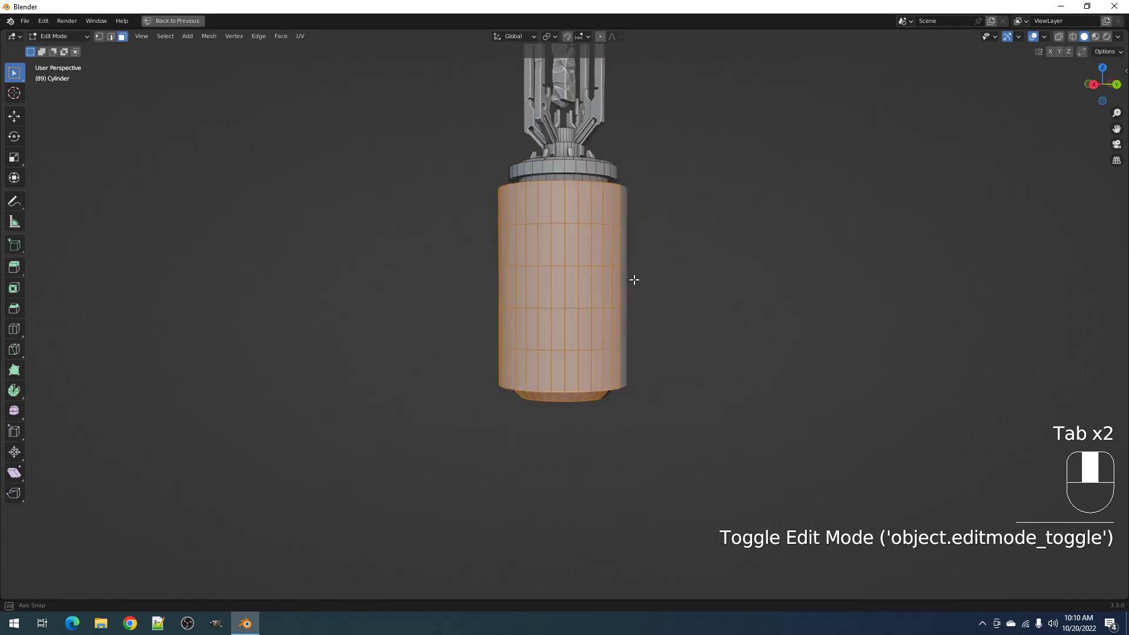
pyautogui.press('Tab')
pyautogui.hotkey('shift', 'q')
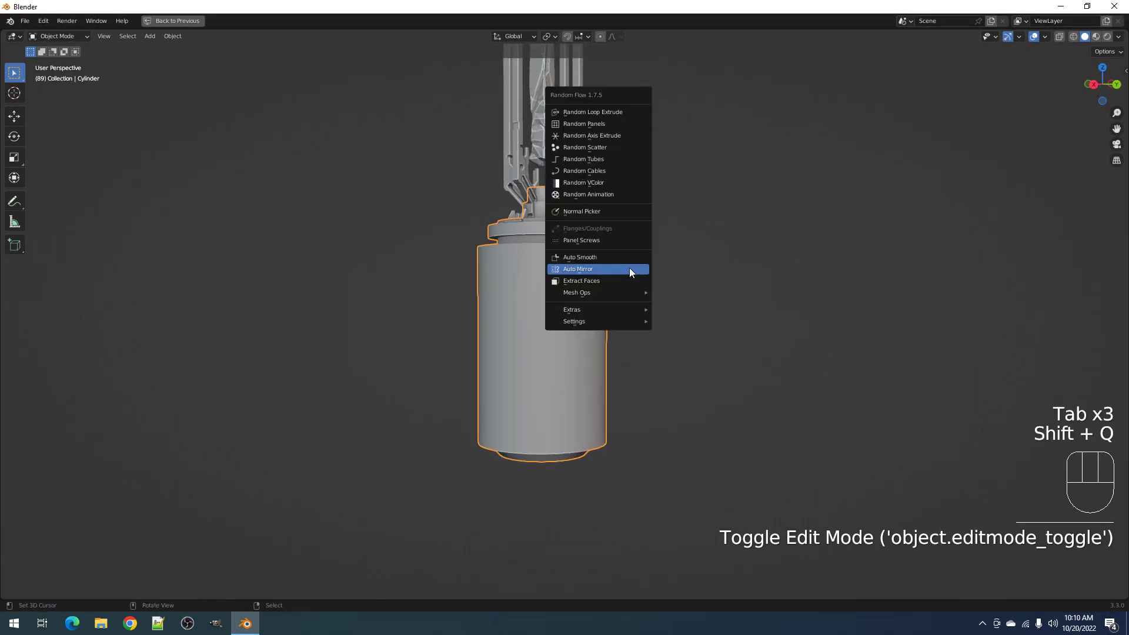
pyautogui.click(627, 124)
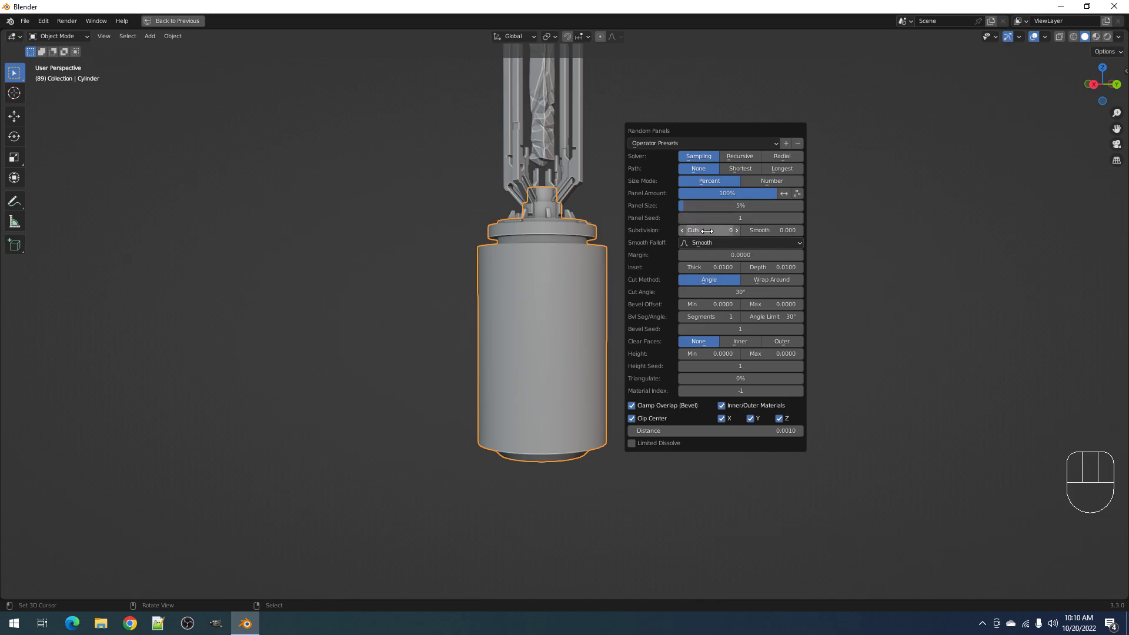
pyautogui.keyDown('ctrl'); pyautogui.scroll(1, 705, 229); pyautogui.keyUp('ctrl')
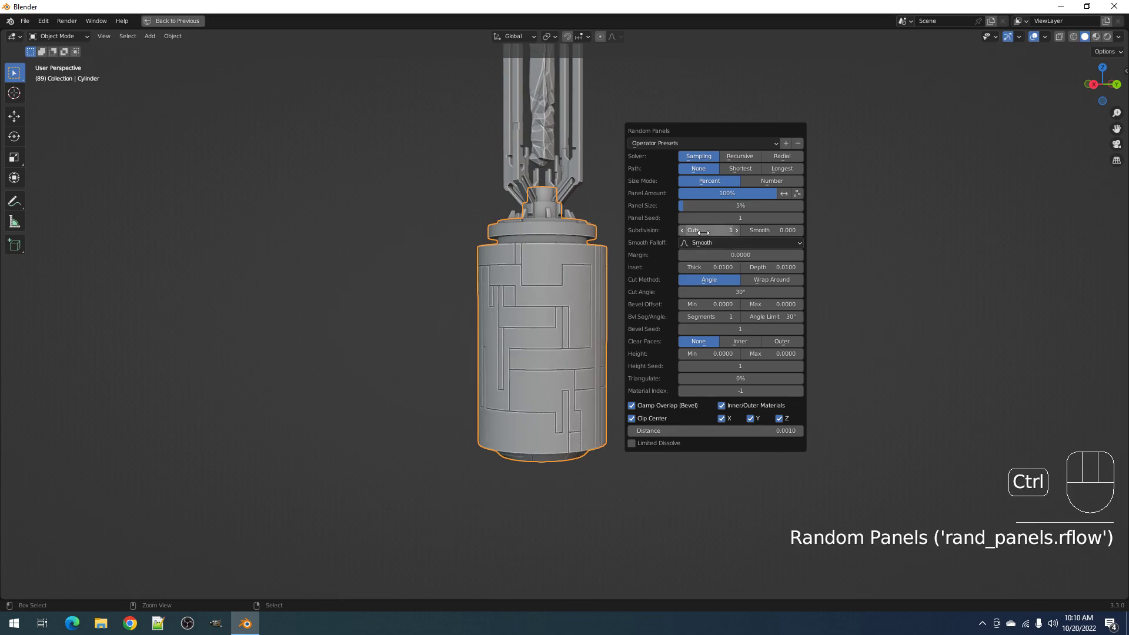
# Set the Random Panels inset depth to 0.0050 and thickness to 0.0080, and inspect the panelled cylinder
pyautogui.moveTo(623, 379); pyautogui.dragTo(545, 295, button='middle')
pyautogui.press('F9')
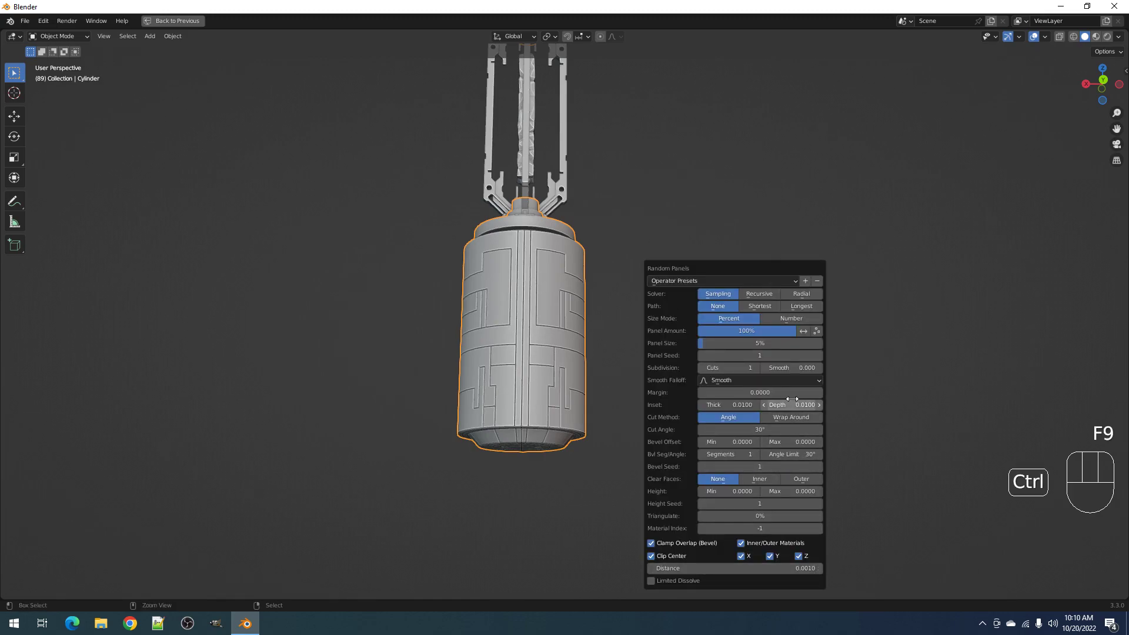
pyautogui.keyDown('ctrl'); pyautogui.scroll(-2, 792, 399); pyautogui.keyUp('ctrl')
pyautogui.keyDown('ctrl'); pyautogui.scroll(-1, 790, 400); pyautogui.keyUp('ctrl')
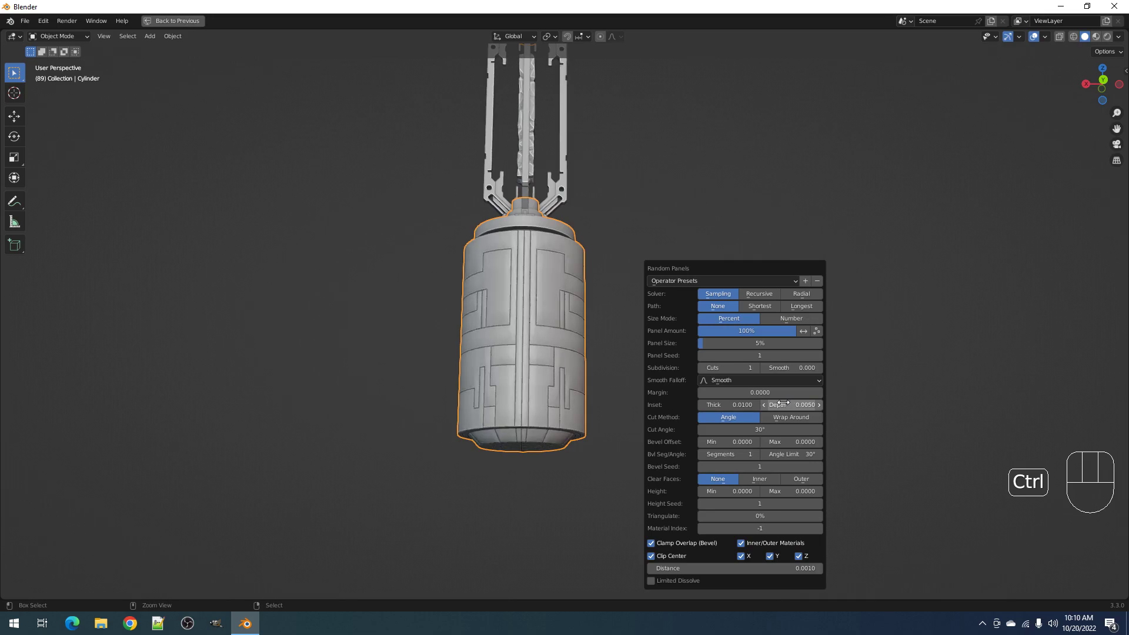
pyautogui.keyDown('ctrl'); pyautogui.scroll(-1, 730, 405); pyautogui.keyUp('ctrl')
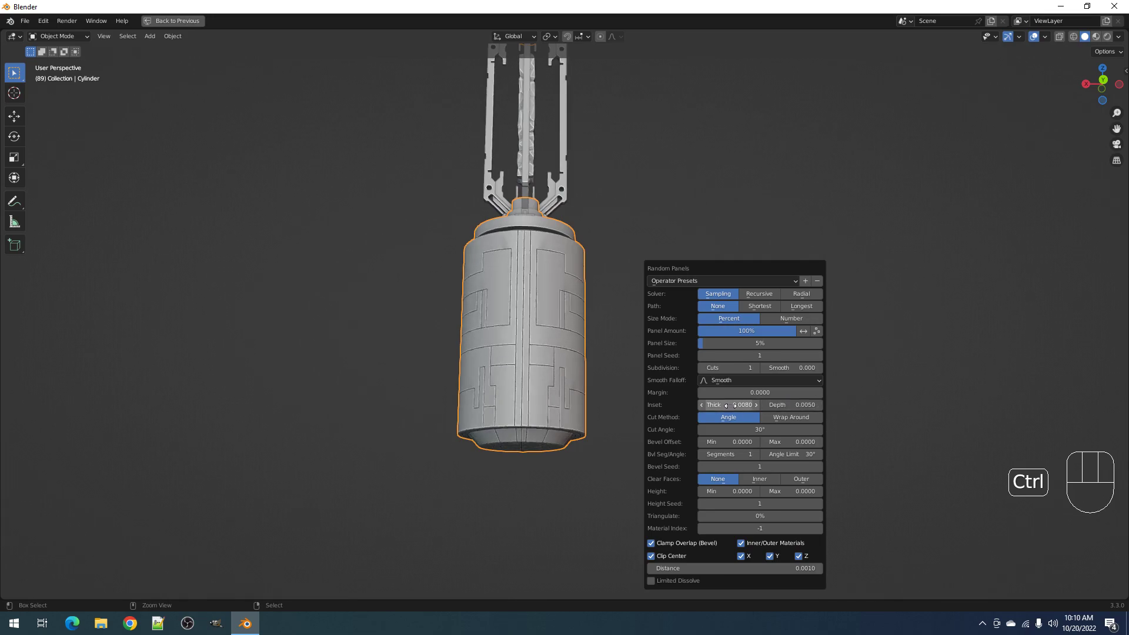
pyautogui.moveTo(552, 362); pyautogui.dragTo(672, 389, button='middle')
pyautogui.scroll(-5, 669, 383)
pyautogui.scroll(5, 673, 390)
pyautogui.scroll(-3, 673, 389)
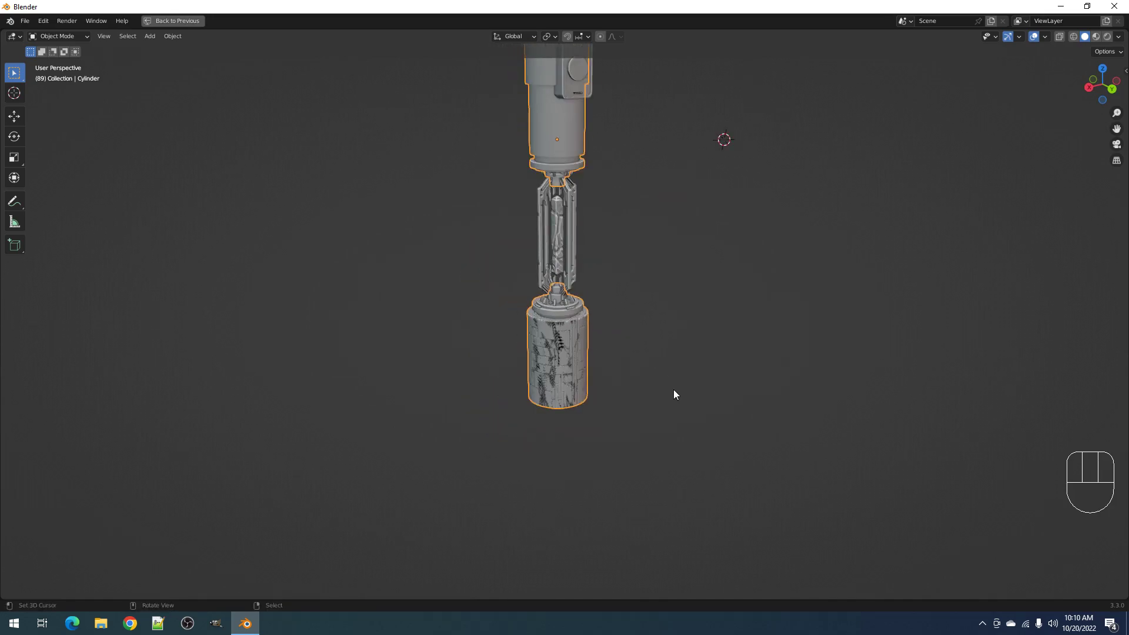
# Set the lower cylinder's Random Panels inset thickness to 0.0110, inset depth to 0.0100 and distance to 0.0120
pyautogui.scroll(5, 672, 390)
pyautogui.press('F9')
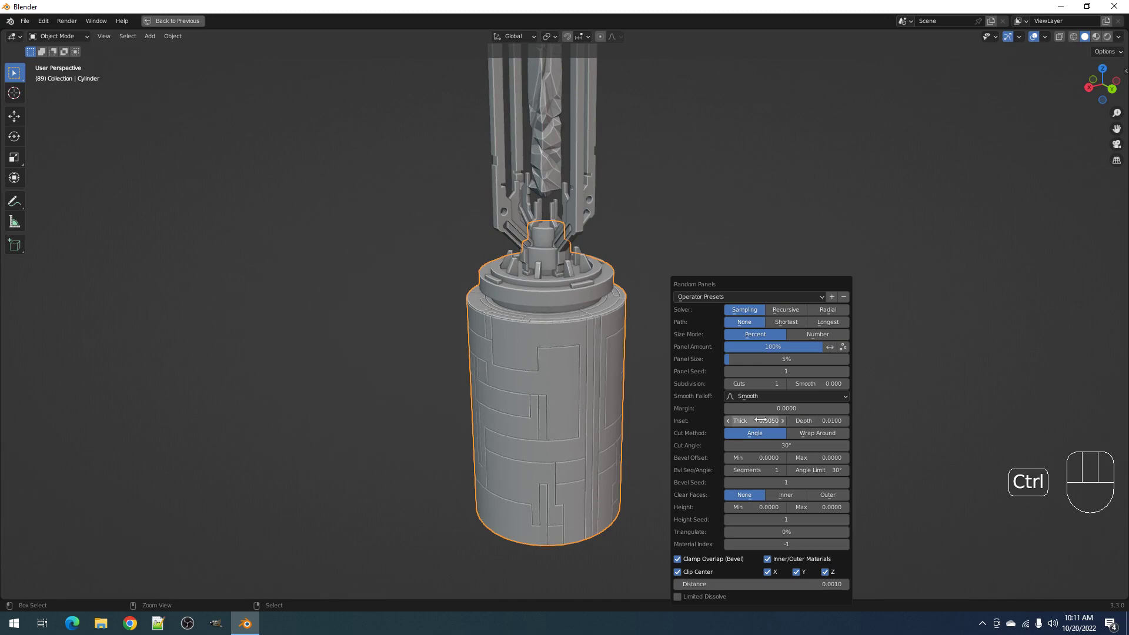
pyautogui.moveTo(658, 400); pyautogui.dragTo(586, 387, button='middle')
pyautogui.press('F9')
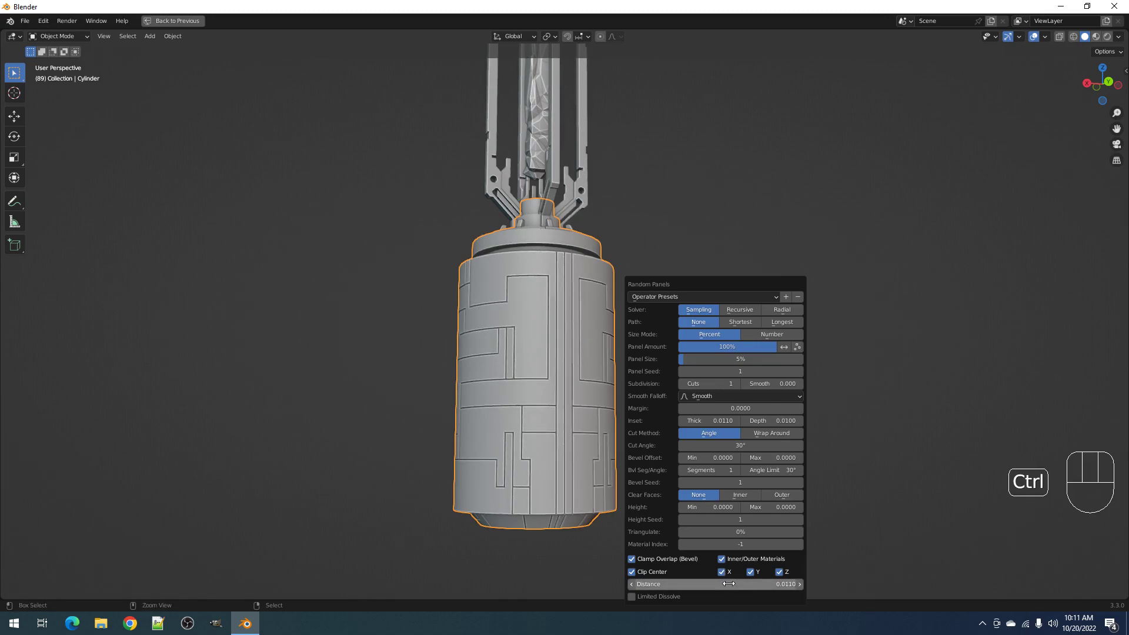
pyautogui.scroll(-4, 602, 348)
pyautogui.moveTo(602, 347); pyautogui.dragTo(617, 361, button='middle')
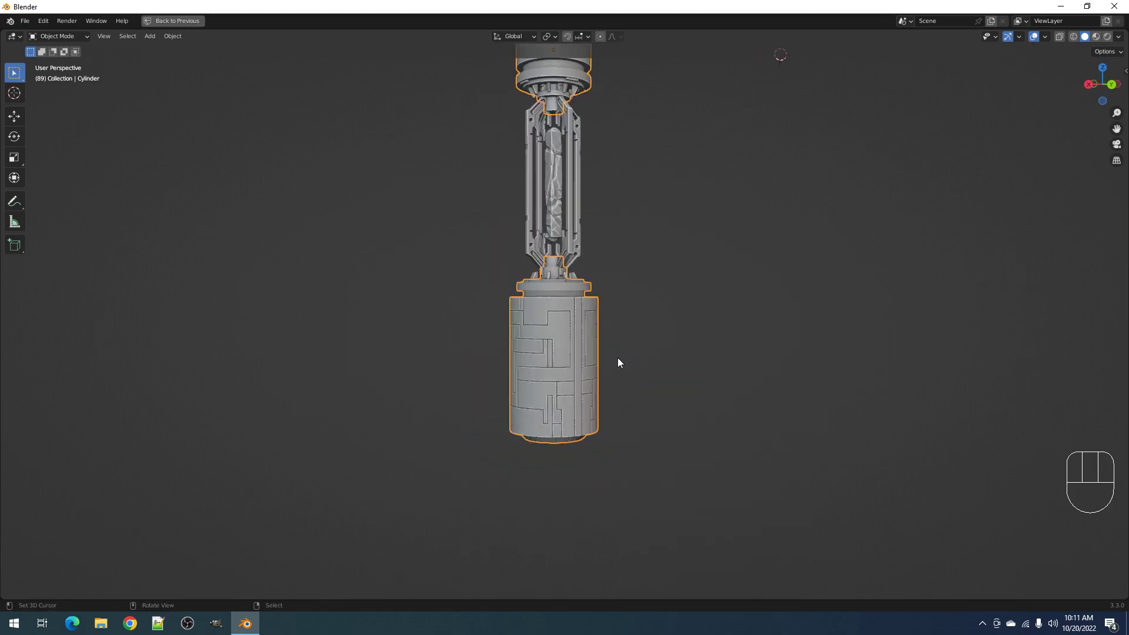
# Set the Random Panels panel size to 31% and inspect the lower cylinder from another side
pyautogui.scroll(4, 623, 352)
pyautogui.press('F9')
pyautogui.moveTo(686, 357); pyautogui.dragTo(717, 357)
pyautogui.scroll(-2, 503, 366)
pyautogui.moveTo(504, 366); pyautogui.dragTo(675, 390, button='middle')
pyautogui.scroll(5, 675, 390)
pyautogui.press('F9')
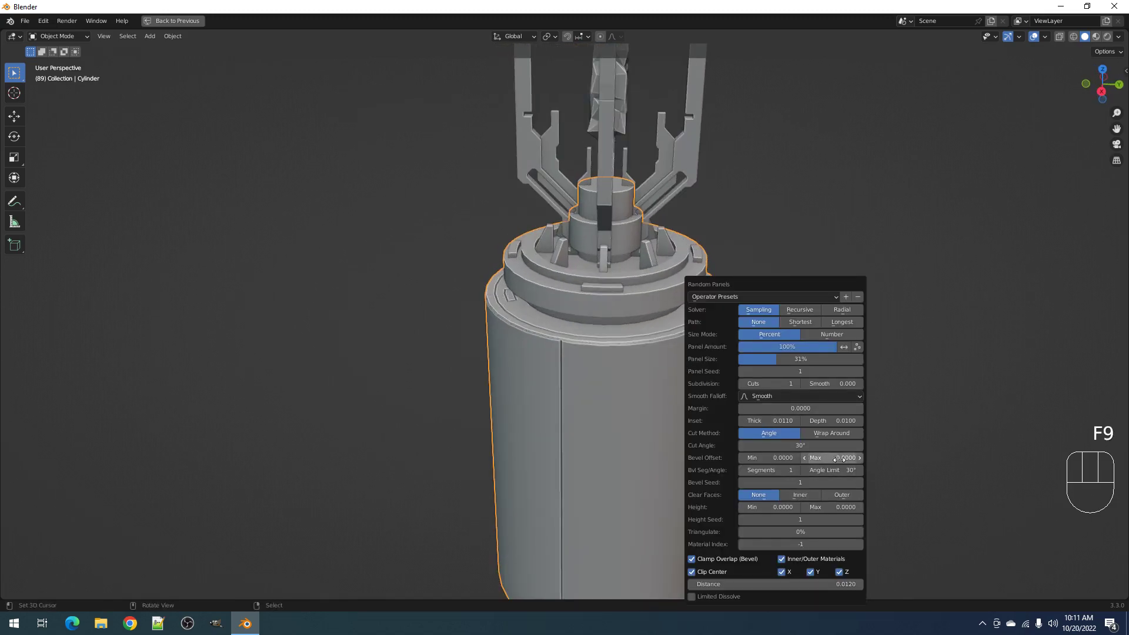
# Switch the Random Panels cut method to Wrap Around and reduce the panel size to 28%
pyautogui.click(837, 432)
pyautogui.moveTo(796, 368); pyautogui.dragTo(772, 359)
pyautogui.scroll(-4, 604, 375)
pyautogui.moveTo(604, 375); pyautogui.dragTo(536, 411, button='middle')
pyautogui.scroll(1, 672, 391)
pyautogui.press('F9')
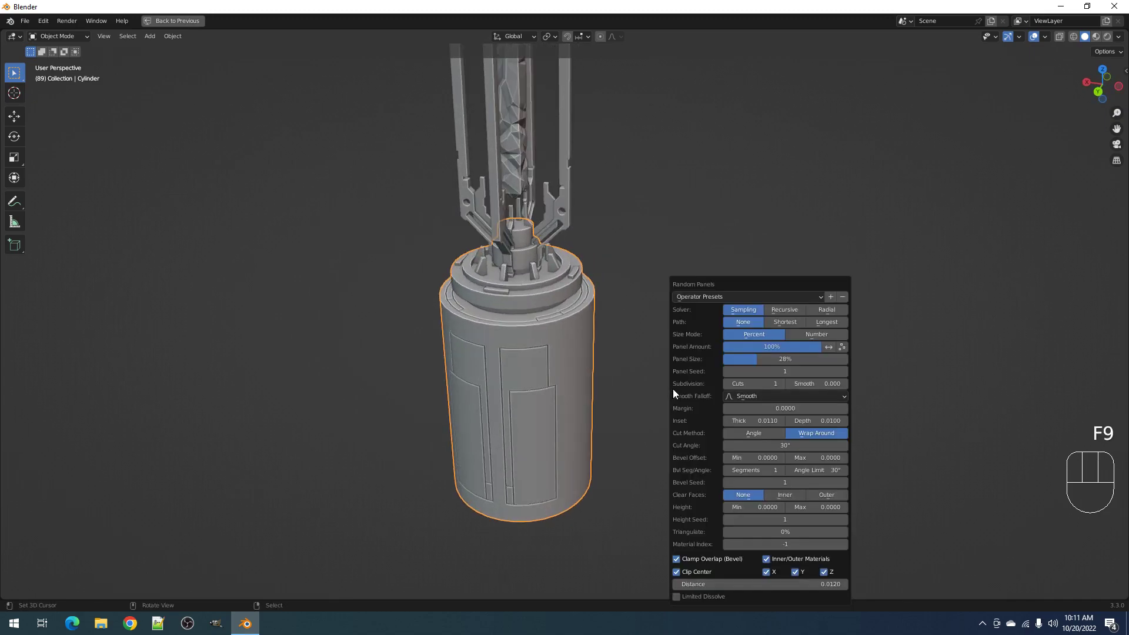
# Switch the Random Panels solver to Radial and set the panel size to 16%
pyautogui.click(834, 312)
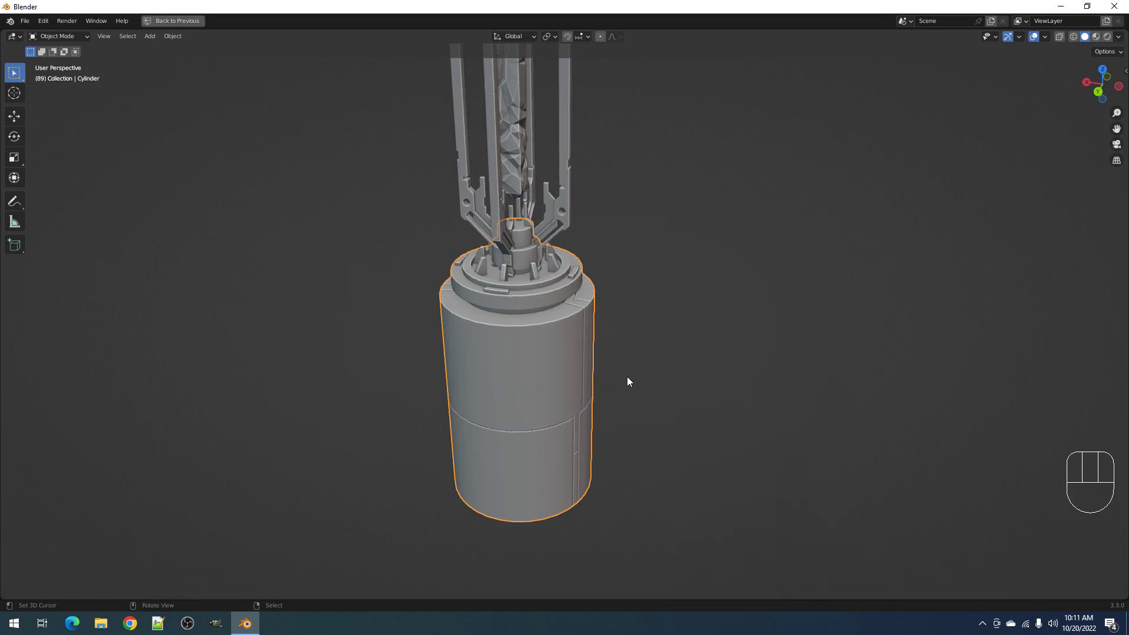
pyautogui.moveTo(542, 336); pyautogui.dragTo(723, 381, button='middle')
pyautogui.press('F9')
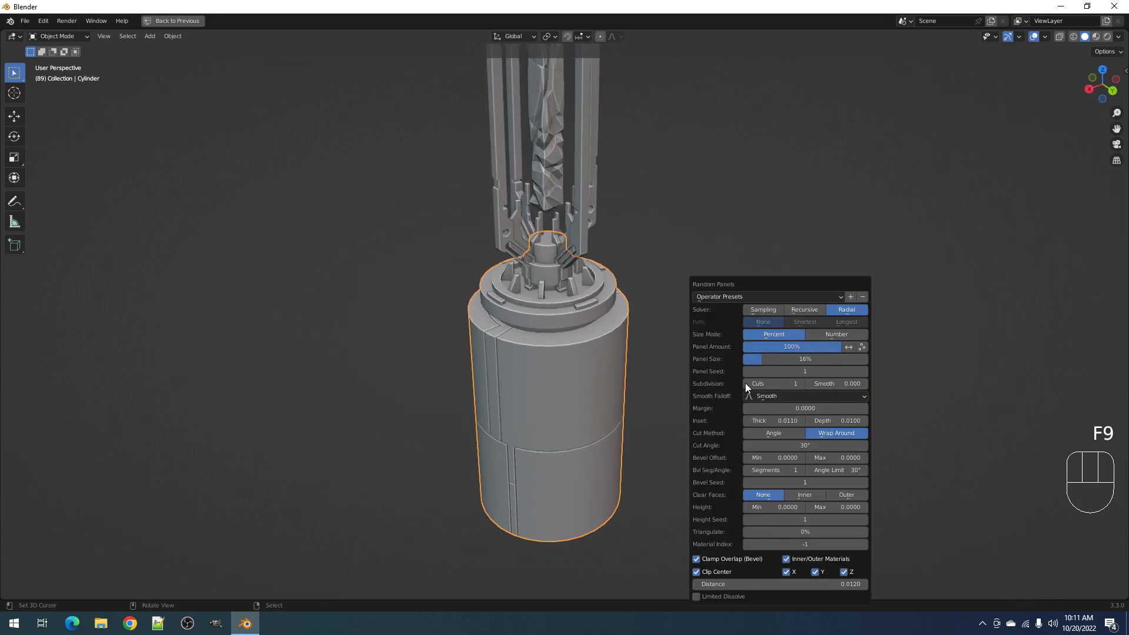
# Try several panel seeds for the radial panels and check the lower cylinder's walls and end cap
pyautogui.keyDown('ctrl'); pyautogui.scroll(2, 788, 369); pyautogui.keyUp('ctrl')
pyautogui.keyDown('ctrl'); pyautogui.scroll(3, 788, 370); pyautogui.keyUp('ctrl')
pyautogui.keyDown('ctrl'); pyautogui.scroll(-1, 788, 369); pyautogui.keyUp('ctrl')
pyautogui.keyDown('ctrl'); pyautogui.scroll(-1, 788, 369); pyautogui.keyUp('ctrl')
pyautogui.keyDown('ctrl'); pyautogui.scroll(-1, 788, 369); pyautogui.keyUp('ctrl')
pyautogui.moveTo(787, 370); pyautogui.dragTo(487, 421, button='middle')
pyautogui.press('F9')
pyautogui.keyDown('ctrl'); pyautogui.scroll(1, 834, 370); pyautogui.keyUp('ctrl')
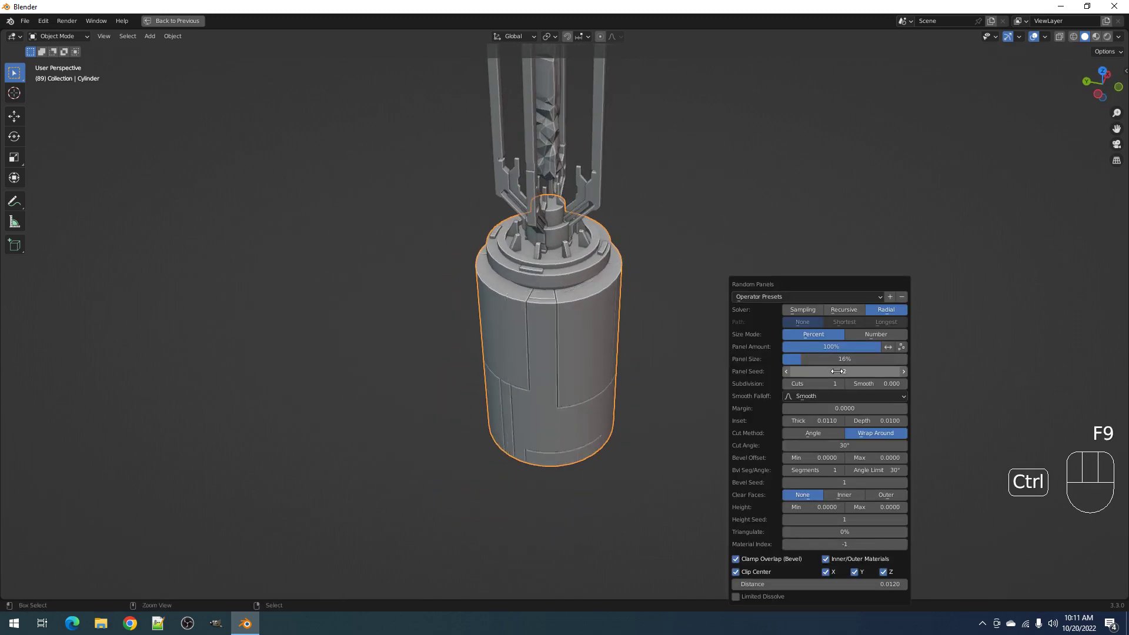
pyautogui.keyDown('ctrl'); pyautogui.scroll(1, 836, 371); pyautogui.keyUp('ctrl')
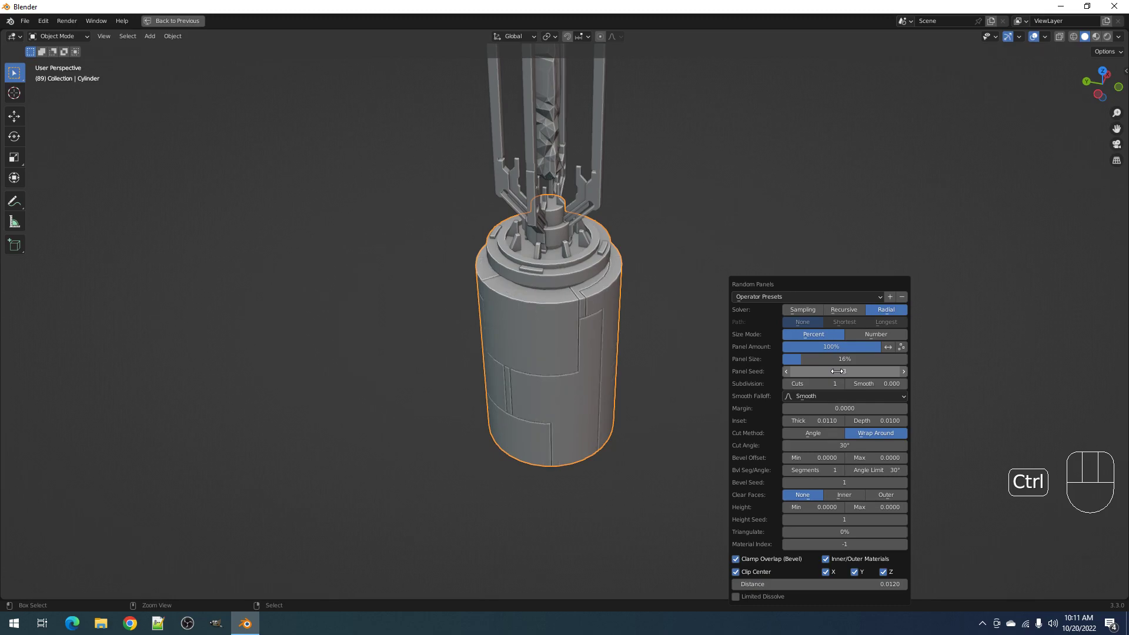
pyautogui.moveTo(565, 405); pyautogui.dragTo(627, 357, button='middle')
pyautogui.scroll(-1, 626, 353)
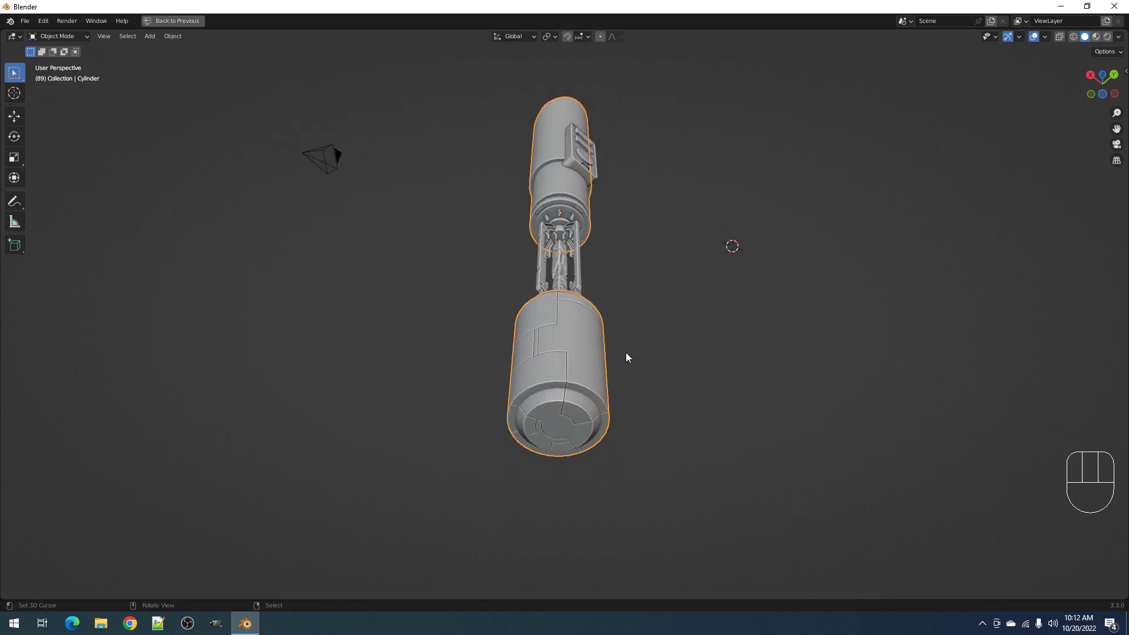
# Try scaling up the half-disc face at the centre of the panelled end cap by about 1.3, and return to Object Mode
pyautogui.keyDown('shift'); pyautogui.moveTo(598, 444); pyautogui.dragTo(605, 375, button='middle'); pyautogui.keyUp('shift')
pyautogui.scroll(2, 605, 375)
pyautogui.press('Tab')
pyautogui.scroll(5, 606, 377)
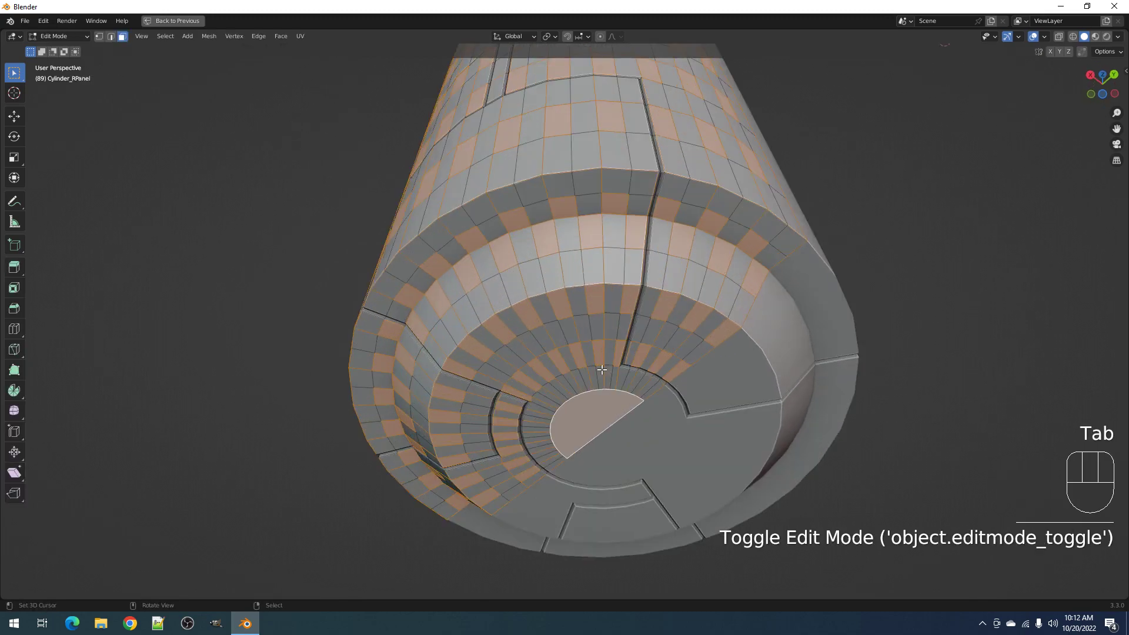
pyautogui.hotkey('alt', 'a')
pyautogui.press('3')
pyautogui.click(633, 398)
pyautogui.press('s')
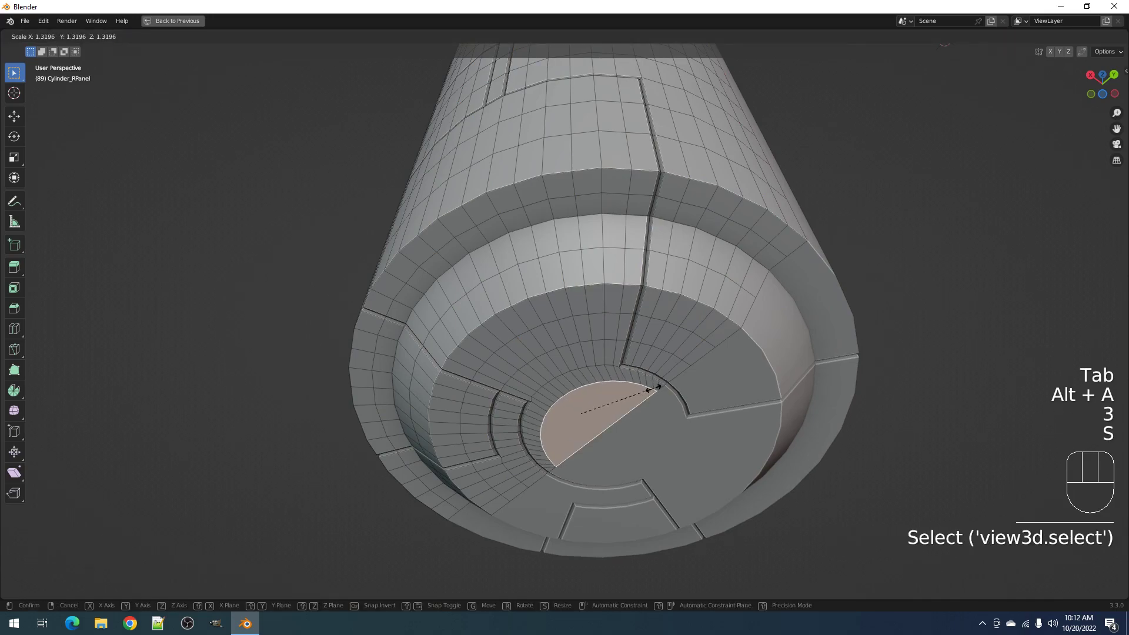
pyautogui.click(654, 388)
pyautogui.press('Tab')
pyautogui.scroll(-5, 651, 379)
pyautogui.hotkey('alt', 'a')
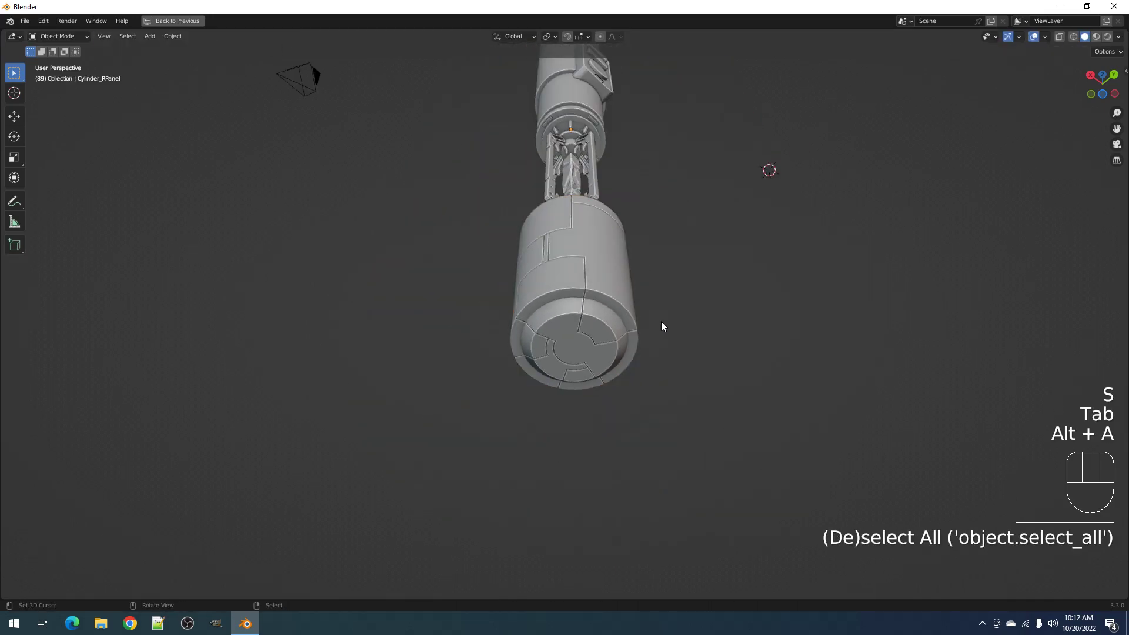
# Undo the end-cap face scaling and the Random Panels operation on the lower cylinder
pyautogui.moveTo(661, 321)
pyautogui.mouseDown(button='middle')
pyautogui.moveTo(663, 369)
pyautogui.moveTo(662, 316)
pyautogui.mouseUp(button='middle')
pyautogui.scroll(1, 664, 329)
pyautogui.hotkey('ctrl', 'z')
pyautogui.hotkey('ctrl', 'z')
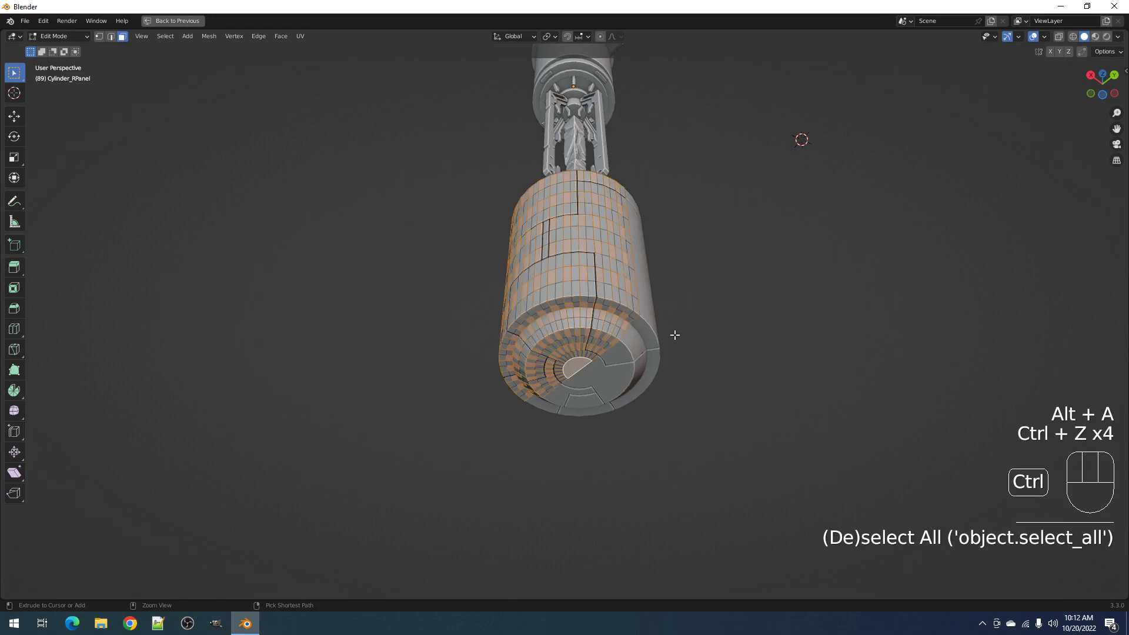
pyautogui.hotkey('ctrl', 'z')
pyautogui.hotkey('ctrl', 'z')
pyautogui.hotkey('ctrl', 'z')
pyautogui.hotkey('ctrl', 'z')
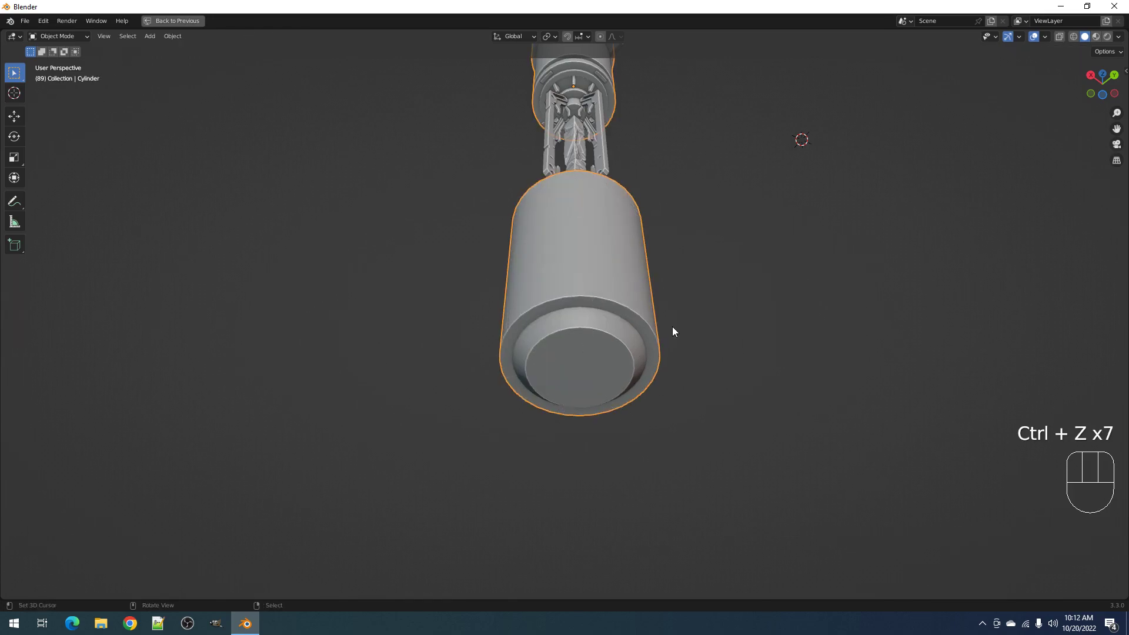
# Run Random Panels on the cylinder again with the Radial solver and set the panel seed to 17
pyautogui.hotkey('shift', 'q')
pyautogui.click(672, 326)
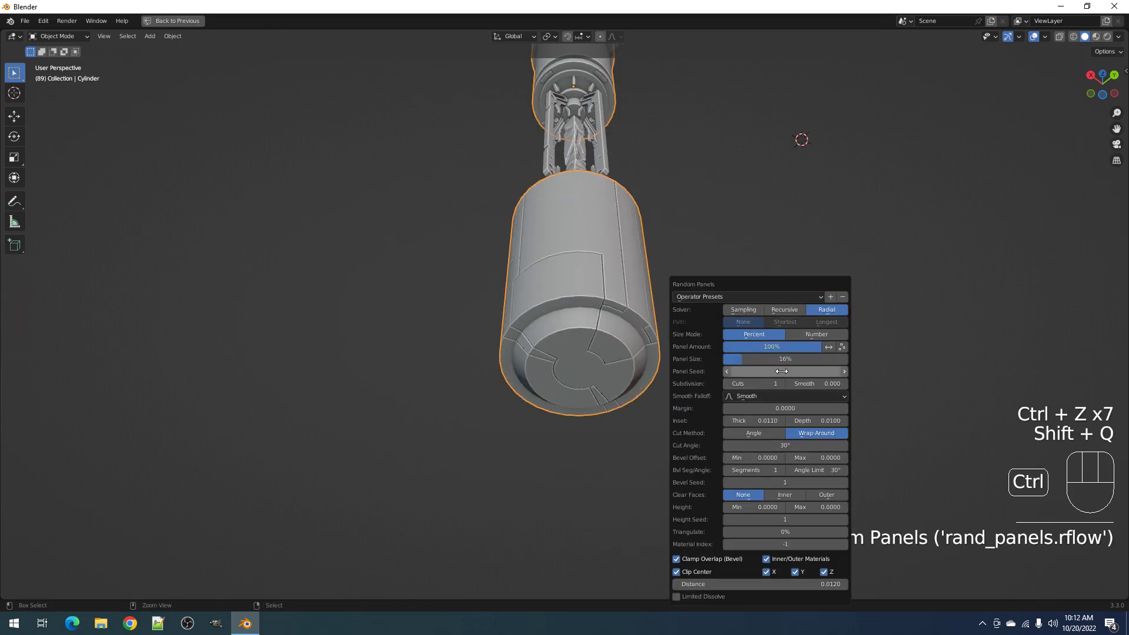
pyautogui.keyDown('ctrl'); pyautogui.scroll(4, 781, 371); pyautogui.keyUp('ctrl')
pyautogui.keyDown('ctrl'); pyautogui.scroll(3, 781, 371); pyautogui.keyUp('ctrl')
pyautogui.keyDown('ctrl'); pyautogui.scroll(1, 782, 371); pyautogui.keyUp('ctrl')
pyautogui.keyDown('ctrl'); pyautogui.scroll(4, 781, 371); pyautogui.keyUp('ctrl')
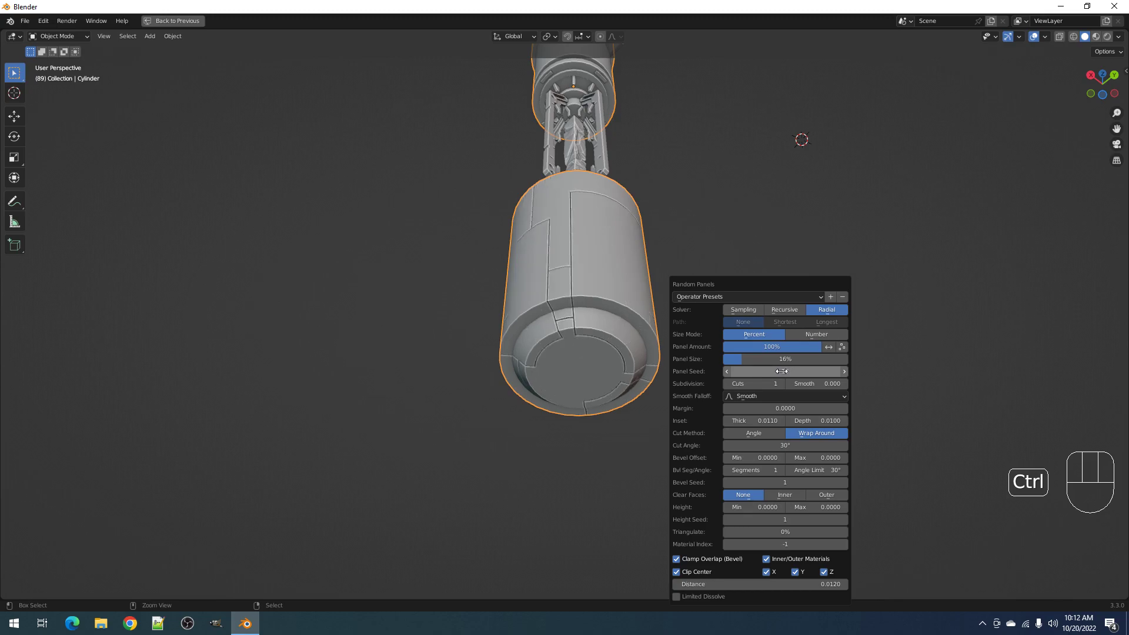
pyautogui.keyDown('ctrl'); pyautogui.scroll(6, 781, 371); pyautogui.keyUp('ctrl')
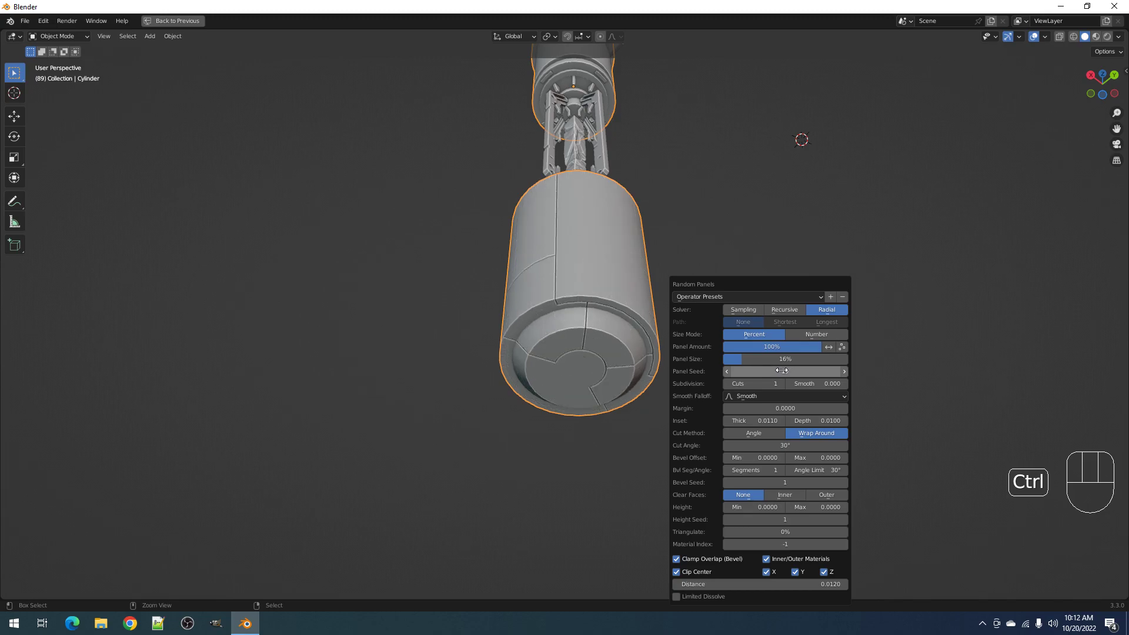
pyautogui.keyDown('ctrl'); pyautogui.scroll(1, 781, 371); pyautogui.keyUp('ctrl')
# Set the panel size to 20% and the panel seed to 27, checking the pattern around the lower cylinder
pyautogui.moveTo(779, 360)
pyautogui.mouseDown()
pyautogui.moveTo(809, 360)
pyautogui.moveTo(764, 360)
pyautogui.mouseUp()
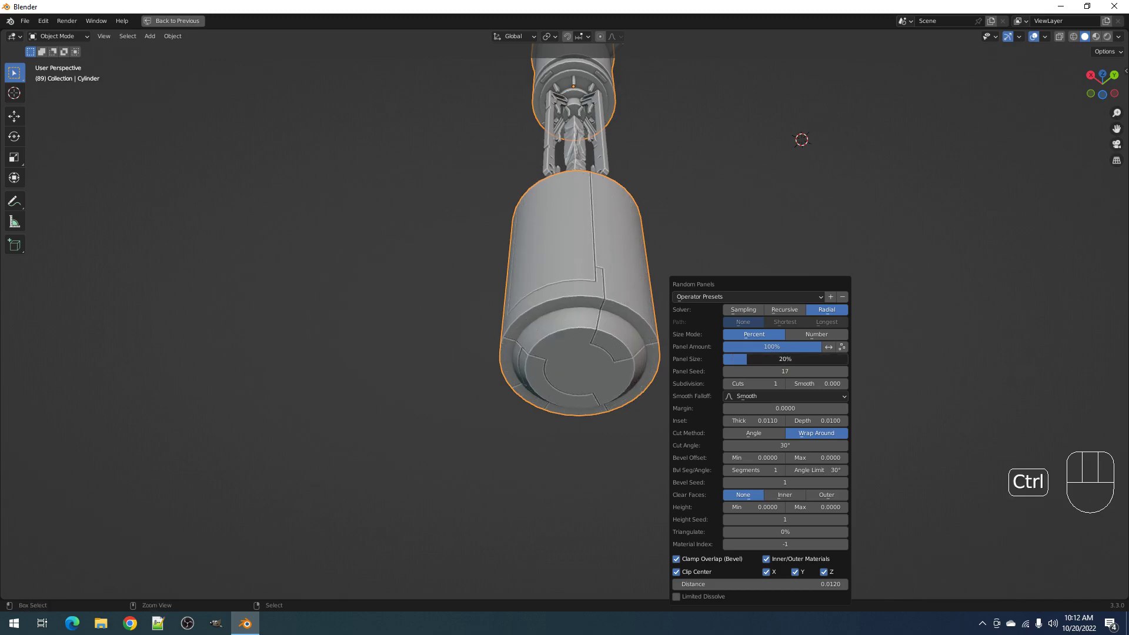
pyautogui.keyDown('ctrl'); pyautogui.scroll(4, 765, 368); pyautogui.keyUp('ctrl')
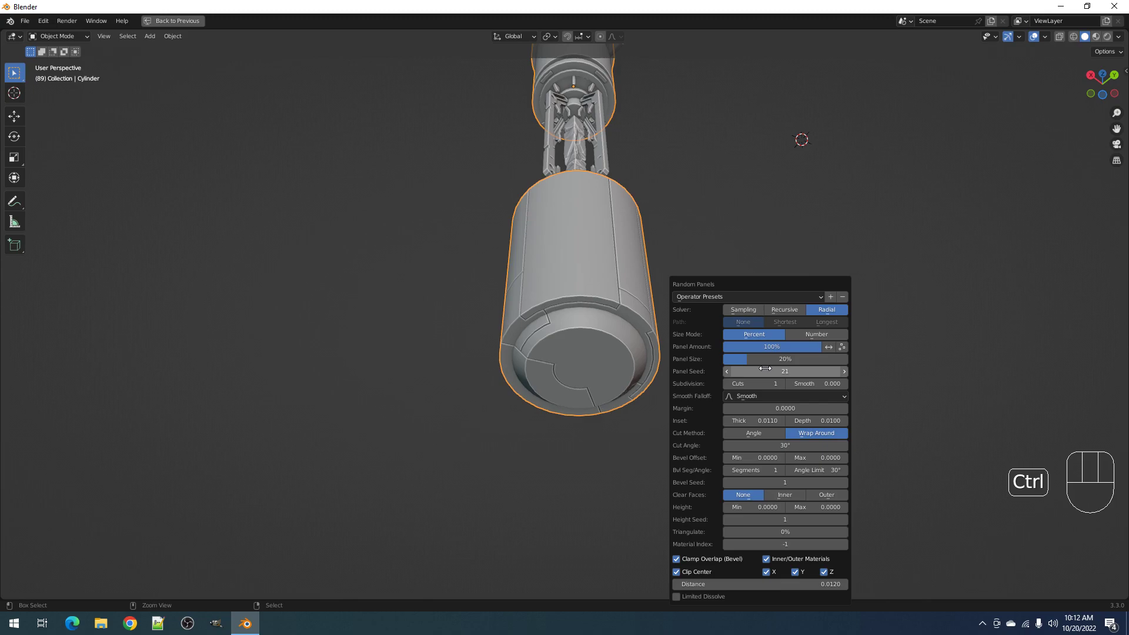
pyautogui.keyDown('ctrl'); pyautogui.scroll(1, 762, 383); pyautogui.keyUp('ctrl')
pyautogui.keyDown('ctrl'); pyautogui.scroll(-1, 763, 384); pyautogui.keyUp('ctrl')
pyautogui.keyDown('ctrl'); pyautogui.scroll(2, 761, 374); pyautogui.keyUp('ctrl')
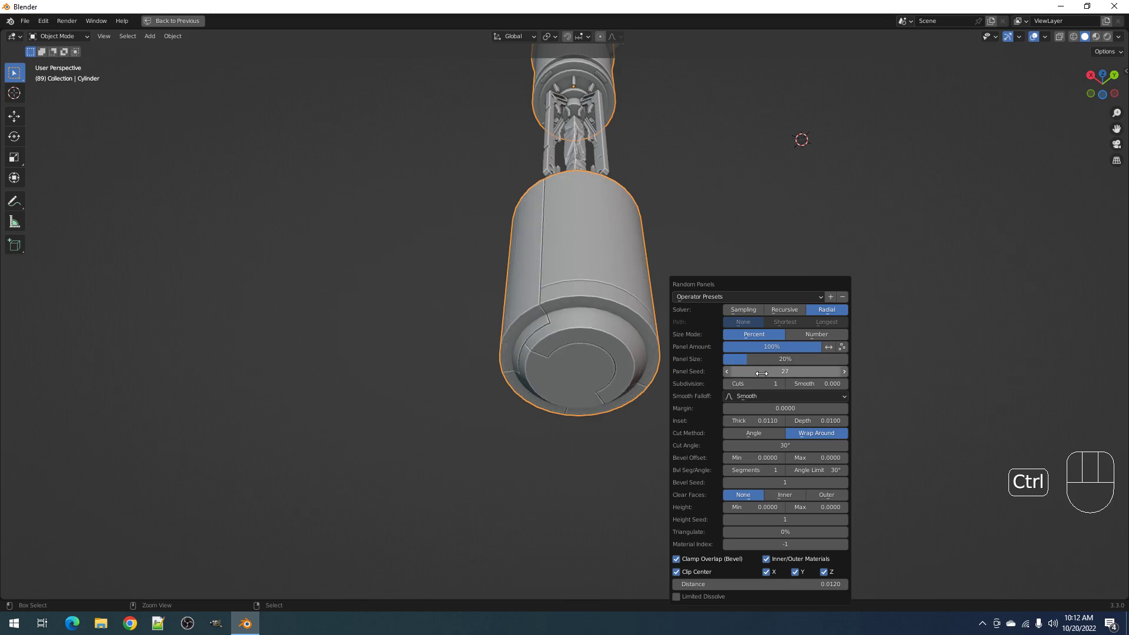
pyautogui.keyDown('ctrl'); pyautogui.scroll(-4, 761, 374); pyautogui.keyUp('ctrl')
pyautogui.moveTo(231, 388); pyautogui.dragTo(693, 331, button='middle')
pyautogui.press('F9')
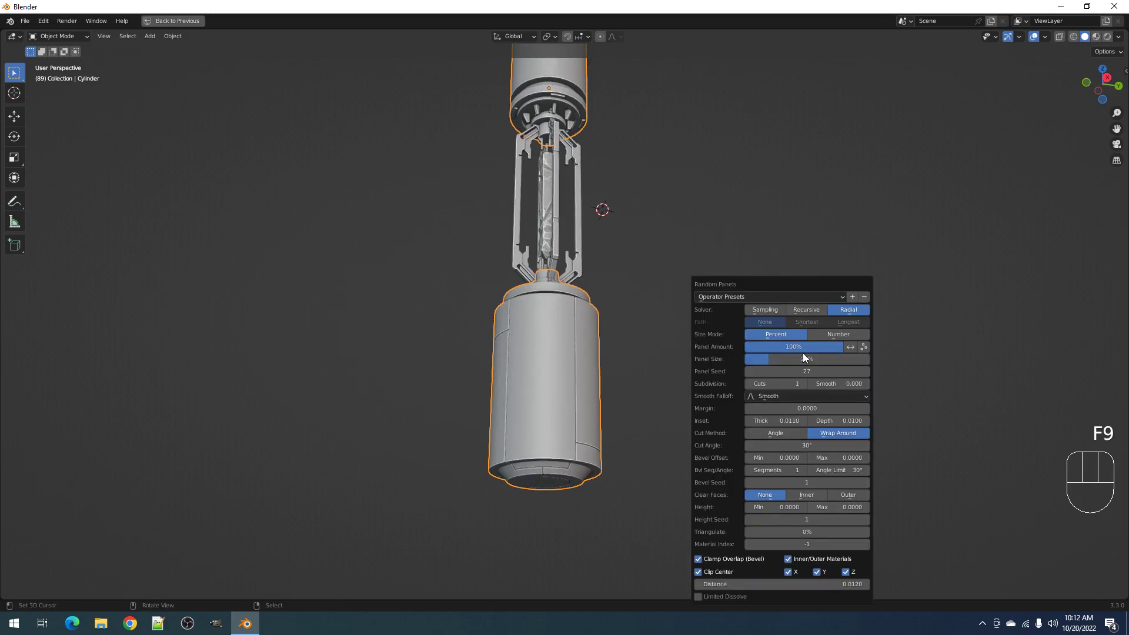
pyautogui.keyDown('ctrl'); pyautogui.scroll(3, 799, 368); pyautogui.keyUp('ctrl')
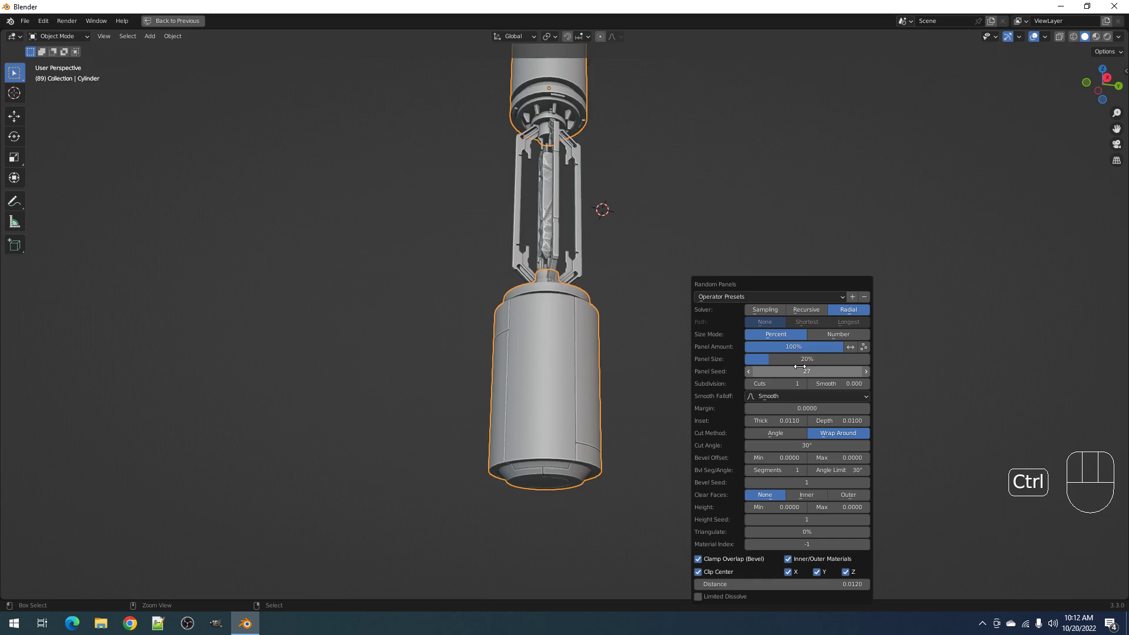
# Set the Random Panels panel size to 15%
pyautogui.moveTo(587, 353); pyautogui.dragTo(607, 421, button='middle')
pyautogui.scroll(-1, 613, 420)
pyautogui.moveTo(606, 420); pyautogui.dragTo(673, 333, button='middle')
pyautogui.press('F9')
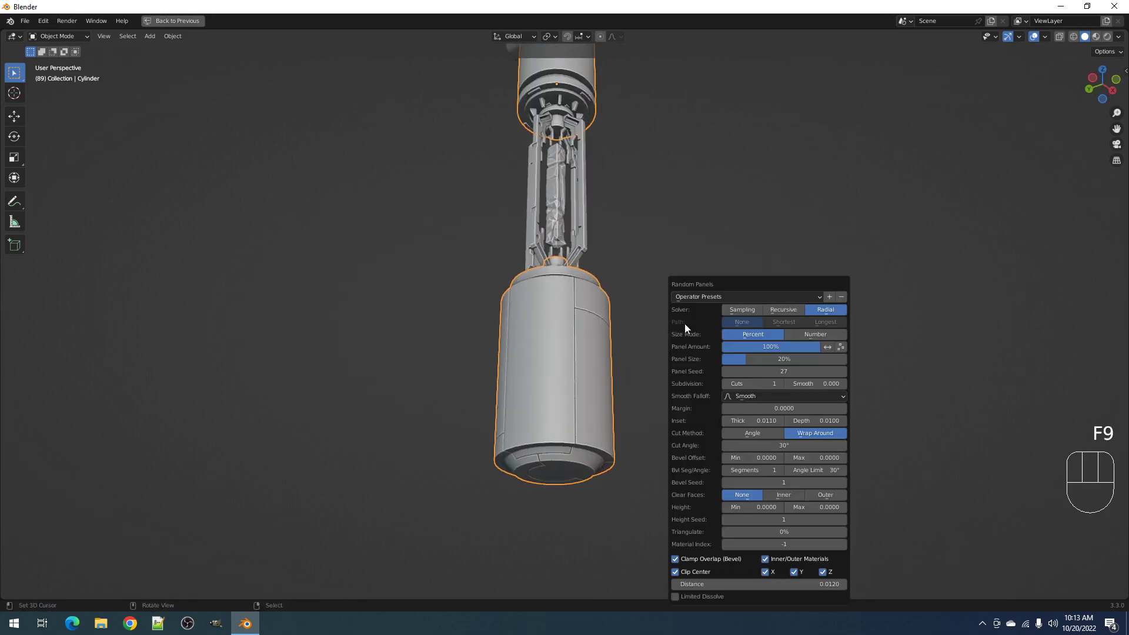
pyautogui.click(763, 359)
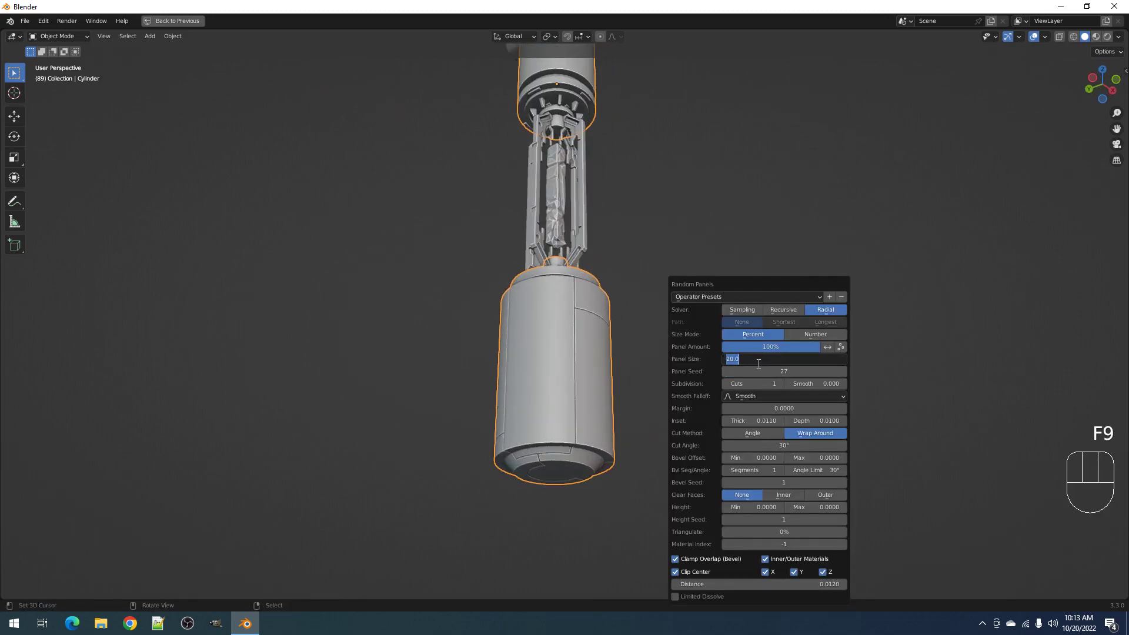
pyautogui.write('15')
pyautogui.press('Return')
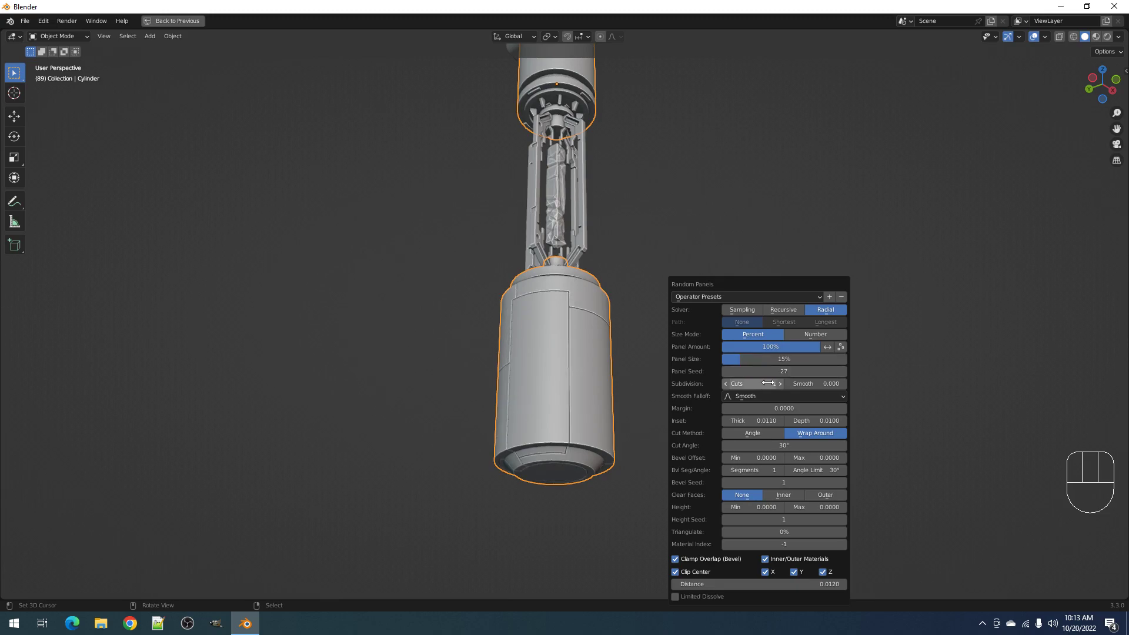
# Set the panel seed to 37, checking the panel pattern from several sides of the lower cylinder
pyautogui.keyDown('ctrl'); pyautogui.scroll(2, 778, 371); pyautogui.keyUp('ctrl')
pyautogui.moveTo(664, 361); pyautogui.dragTo(725, 373, button='middle')
pyautogui.press('F9')
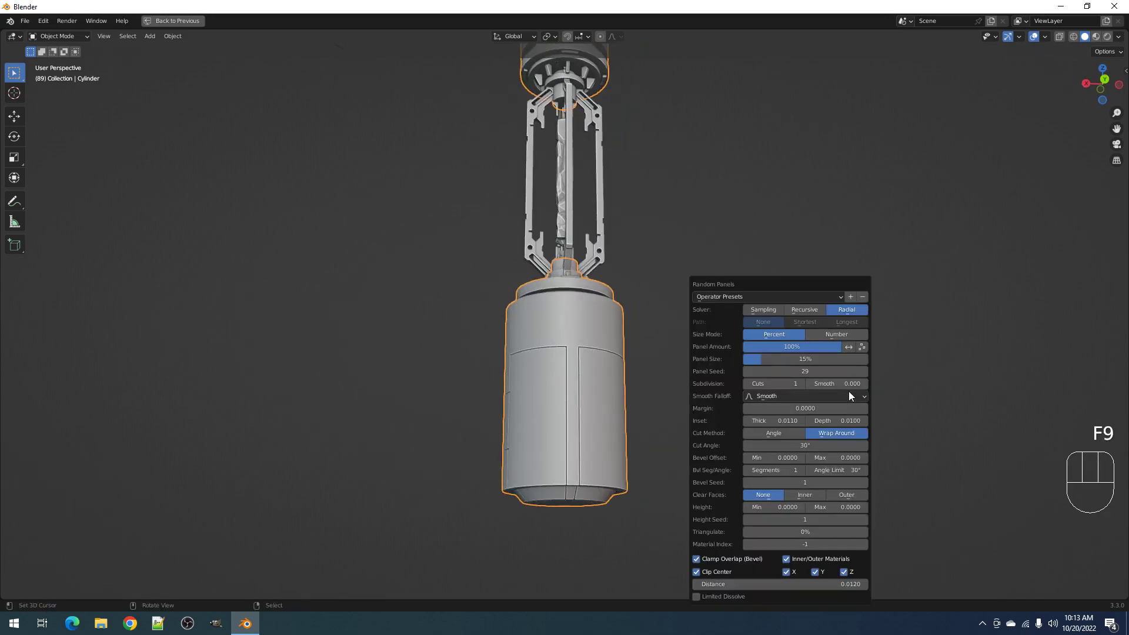
pyautogui.keyDown('ctrl'); pyautogui.scroll(3, 818, 369); pyautogui.keyUp('ctrl')
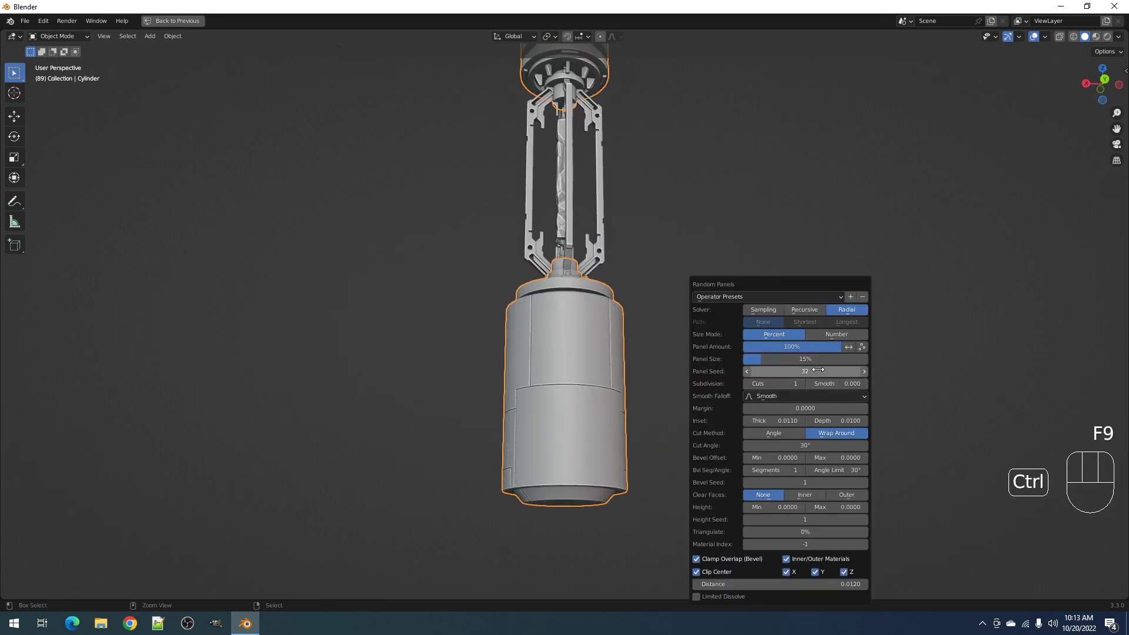
pyautogui.moveTo(676, 388); pyautogui.dragTo(609, 390, button='middle')
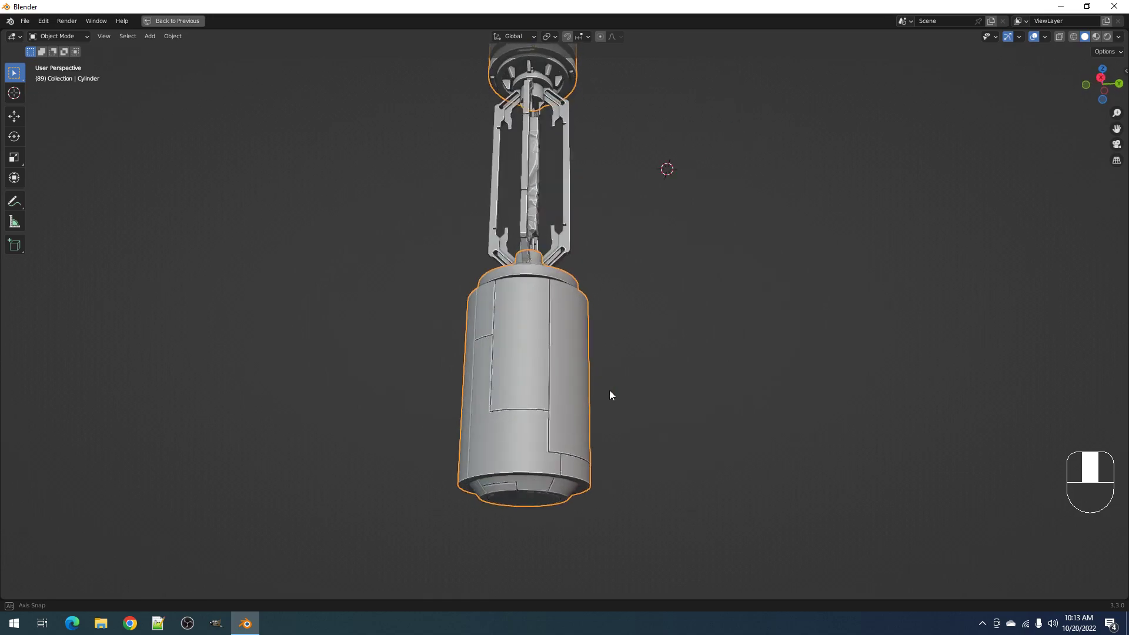
pyautogui.press('F9')
pyautogui.keyDown('ctrl'); pyautogui.scroll(2, 715, 374); pyautogui.keyUp('ctrl')
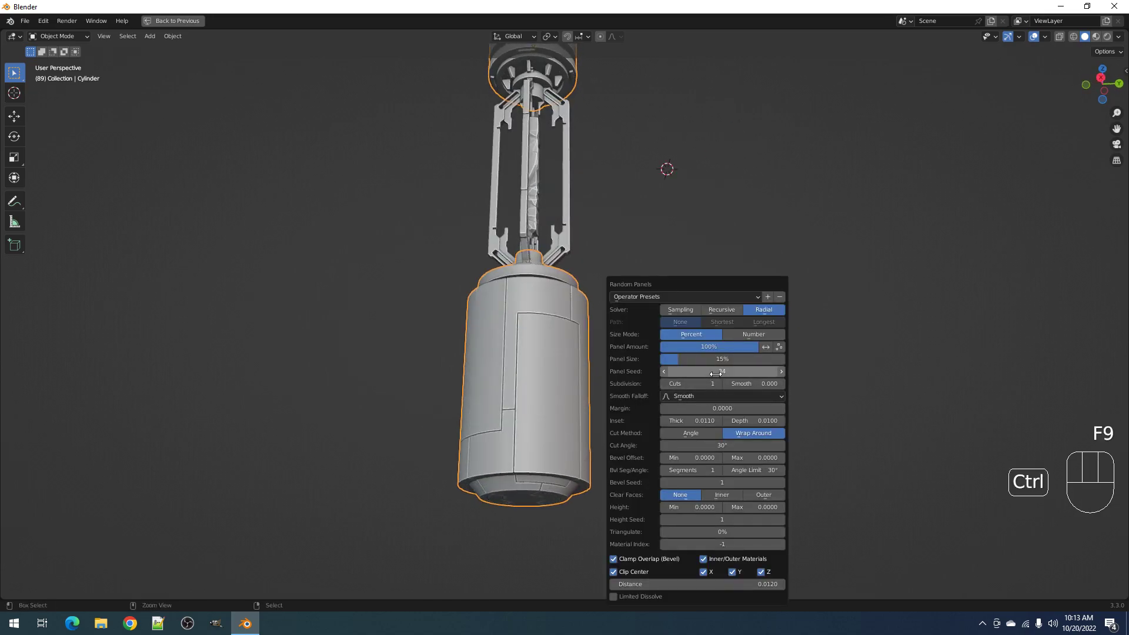
pyautogui.keyDown('ctrl'); pyautogui.scroll(2, 715, 374); pyautogui.keyUp('ctrl')
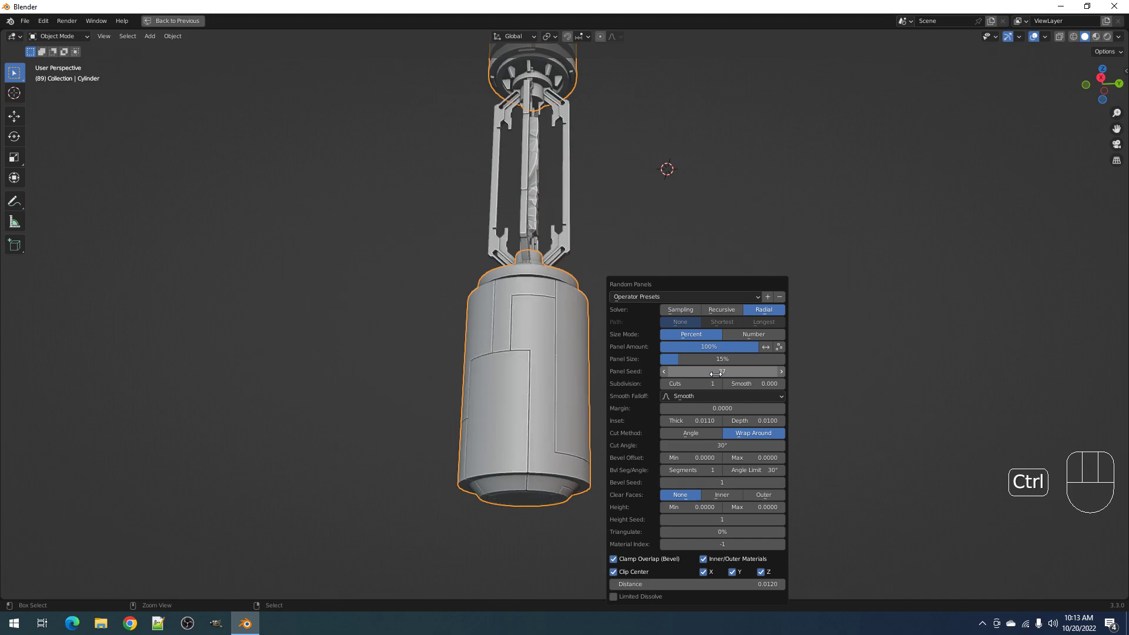
pyautogui.moveTo(637, 389); pyautogui.dragTo(671, 379, button='middle')
pyautogui.scroll(2, 671, 383)
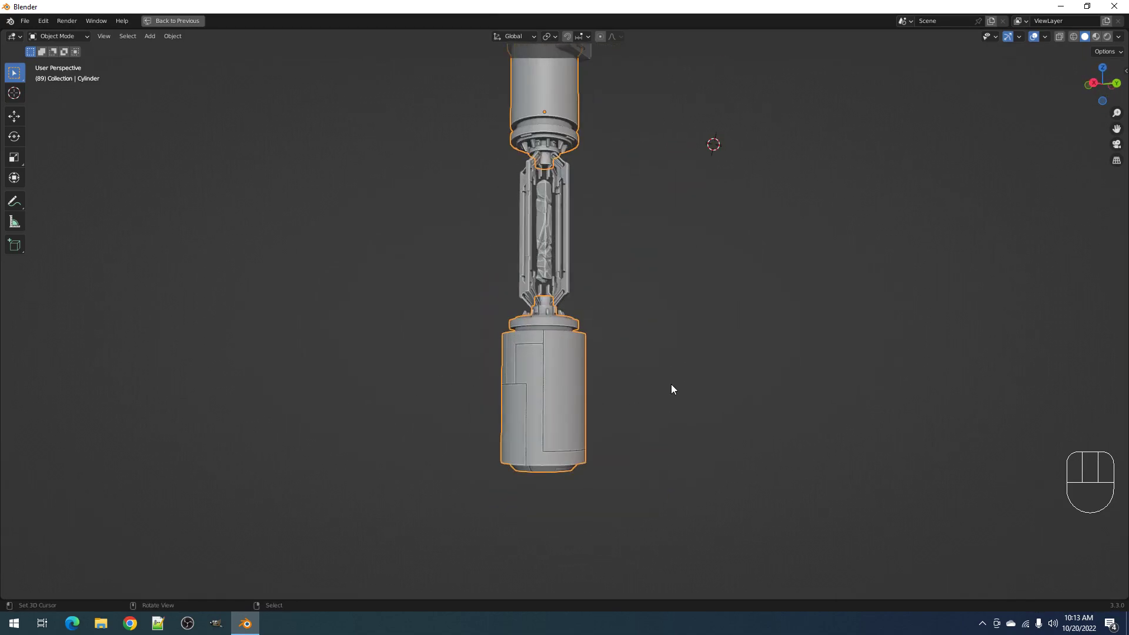
# Set the Random Panels inset depth to 0.0140 on the lower cylinder
pyautogui.scroll(3, 671, 389)
pyautogui.press('F9')
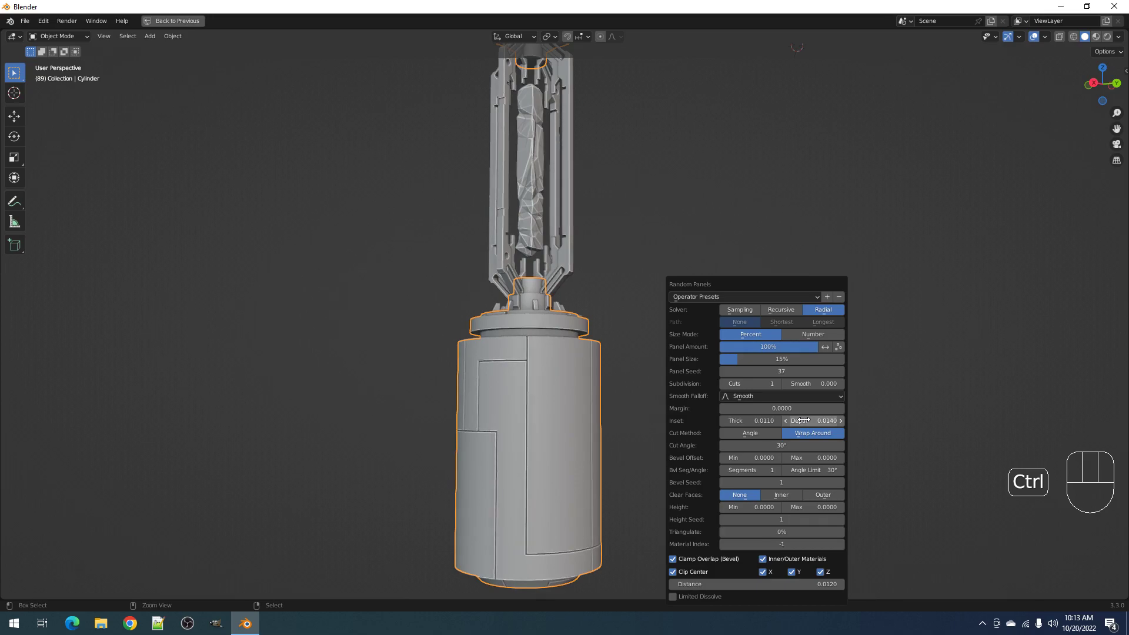
pyautogui.moveTo(599, 382); pyautogui.dragTo(574, 419, button='middle')
pyautogui.scroll(-3, 573, 411)
pyautogui.scroll(4, 639, 403)
pyautogui.press('F9')
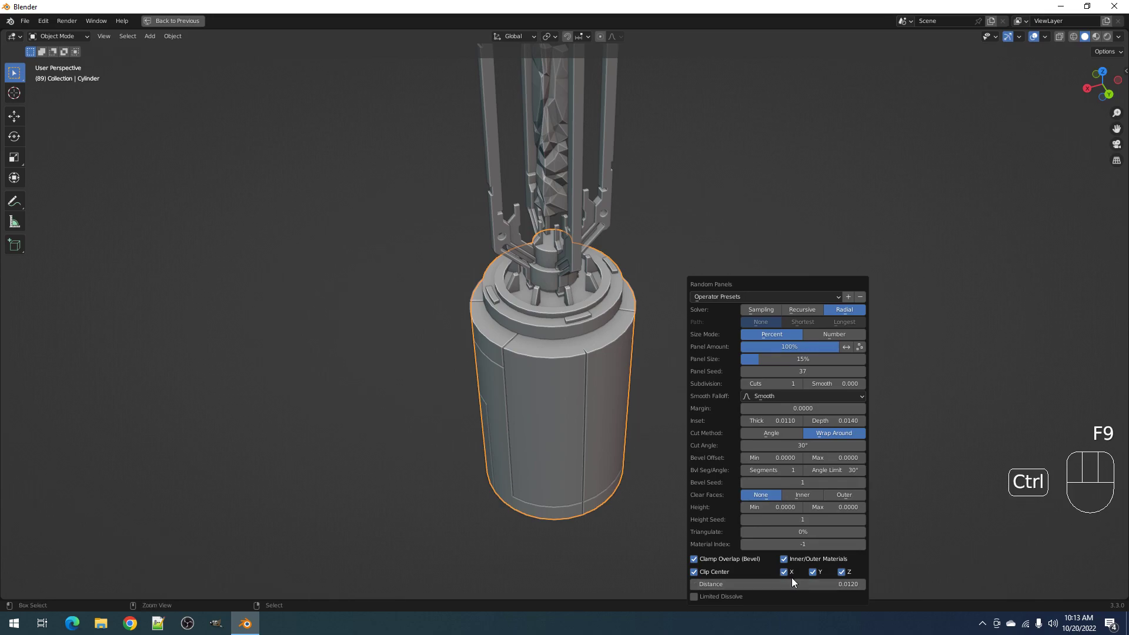
# Inspect the panelled lower cylinder up close and enter Edit Mode on the main cylinder
pyautogui.moveTo(670, 420); pyautogui.dragTo(610, 427, button='middle')
pyautogui.scroll(1, 882, 383)
pyautogui.moveTo(622, 367)
pyautogui.mouseDown(button='middle')
pyautogui.moveTo(612, 379)
pyautogui.moveTo(620, 370)
pyautogui.mouseUp(button='middle')
pyautogui.scroll(4, 612, 380)
pyautogui.scroll(1, 619, 365)
pyautogui.scroll(-6, 614, 270)
pyautogui.keyDown('shift'); pyautogui.moveTo(596, 211); pyautogui.dragTo(598, 269, button='middle'); pyautogui.keyUp('shift')
pyautogui.press('Tab')
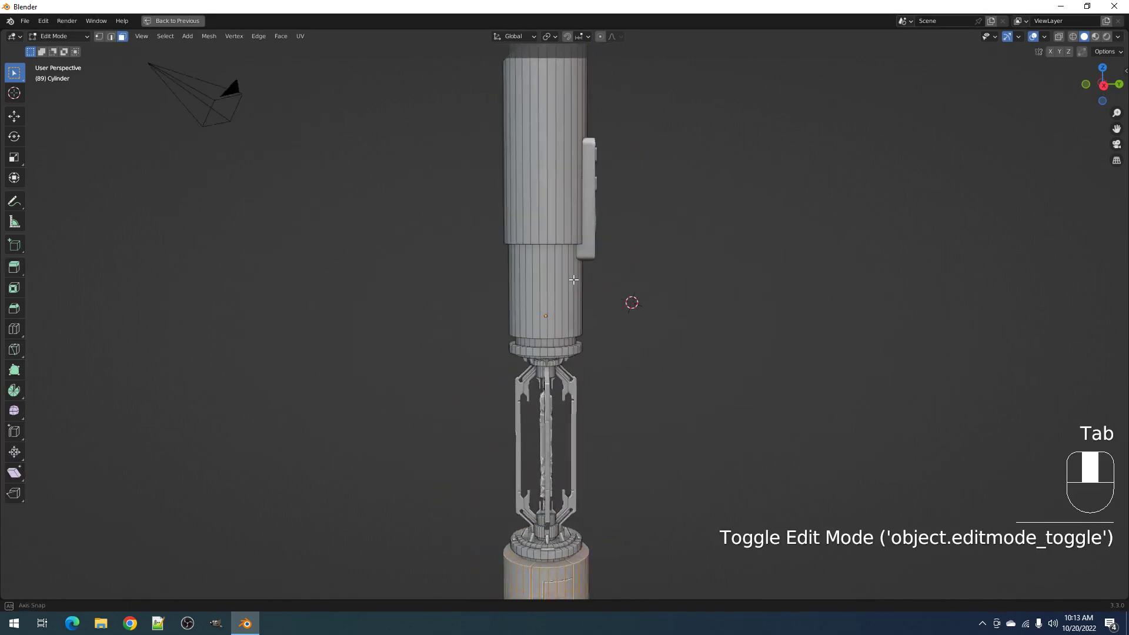
# Add a loop cut around the main cylinder's middle section, slid up close below the wider upper sleeve
pyautogui.hotkey('alt', 'a')
pyautogui.moveTo(571, 321); pyautogui.dragTo(566, 320, button='middle')
pyautogui.hotkey('ctrl', 'r')
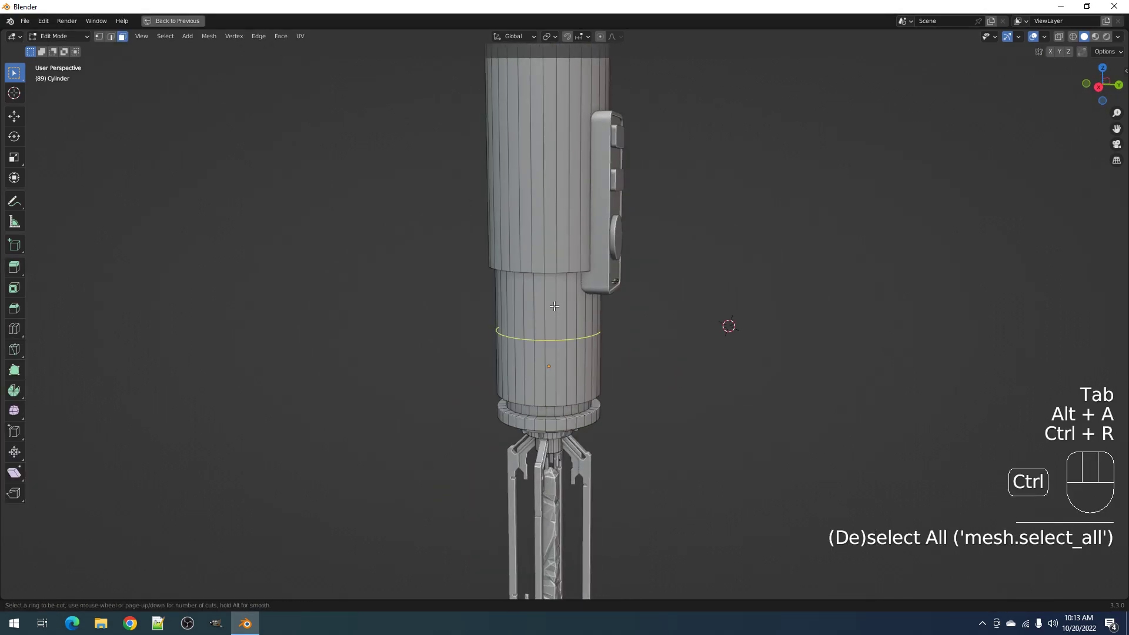
pyautogui.click(556, 320)
pyautogui.click(550, 268)
pyautogui.press('3')
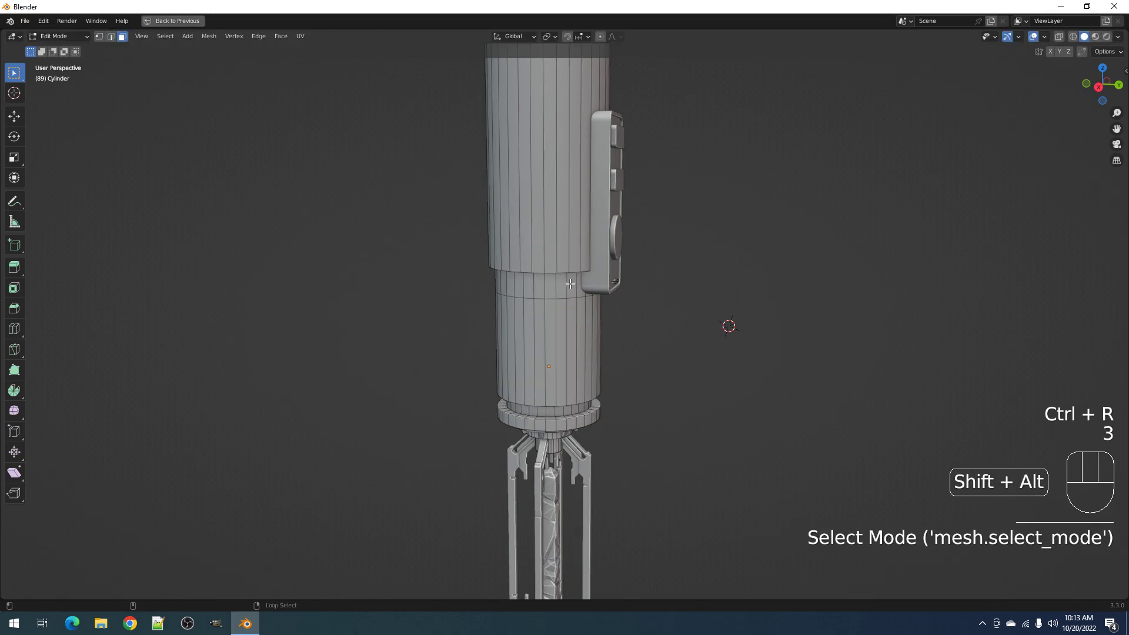
# Sink the narrow face ring below the upper sleeve inward with a zero-thickness inset, about 0.13 m deep
pyautogui.keyDown('alt'); pyautogui.keyDown('shift'); pyautogui.click(575, 287); pyautogui.keyUp('shift'); pyautogui.keyUp('alt')
pyautogui.press('i')
pyautogui.press('ctrl')
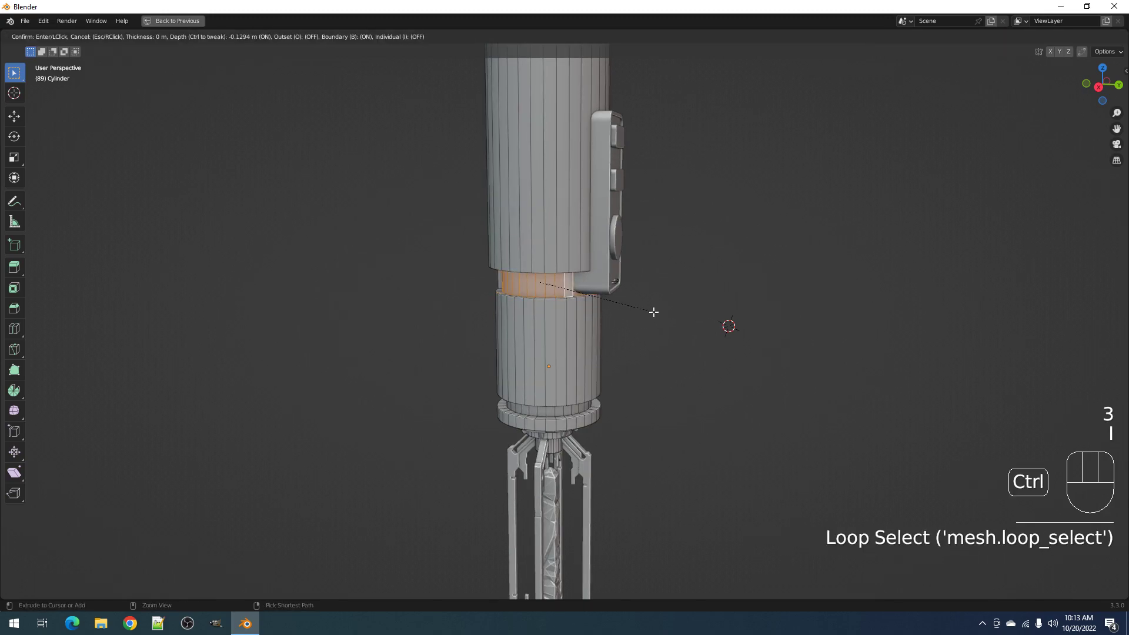
pyautogui.click(654, 311)
pyautogui.moveTo(653, 312); pyautogui.dragTo(532, 307, button='middle')
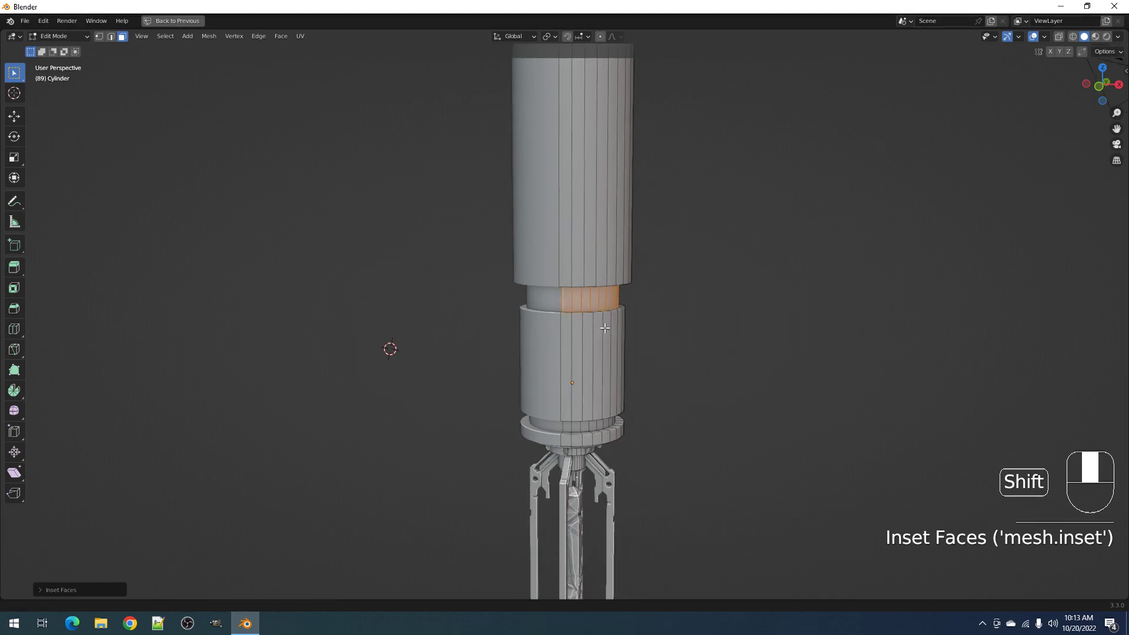
# Move the recessed band's exposed seam edge along X until it meets the mirrored half
pyautogui.scroll(4, 532, 306)
pyautogui.hotkey('alt', 'a')
pyautogui.press('2')
pyautogui.click(531, 307)
pyautogui.press('g')
pyautogui.press('x')
pyautogui.click(569, 308)
# Move the recessed band's other seam edge, behind the button panel, along X to the centre seam and return to Object Mode
pyautogui.moveTo(782, 314); pyautogui.dragTo(582, 308, button='middle')
pyautogui.hotkey('shift', 'z')
pyautogui.click(550, 288)
pyautogui.rightClick(570, 291)
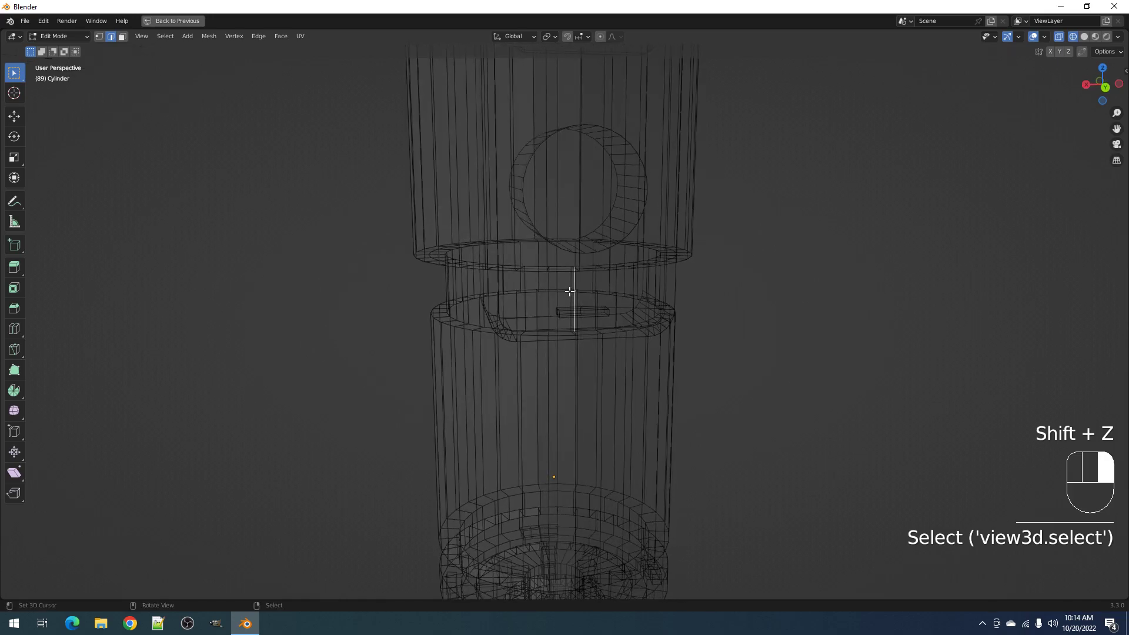
pyautogui.hotkey('shift', 'z')
pyautogui.hotkey('shift', 'z')
pyautogui.press('g')
pyautogui.press('x')
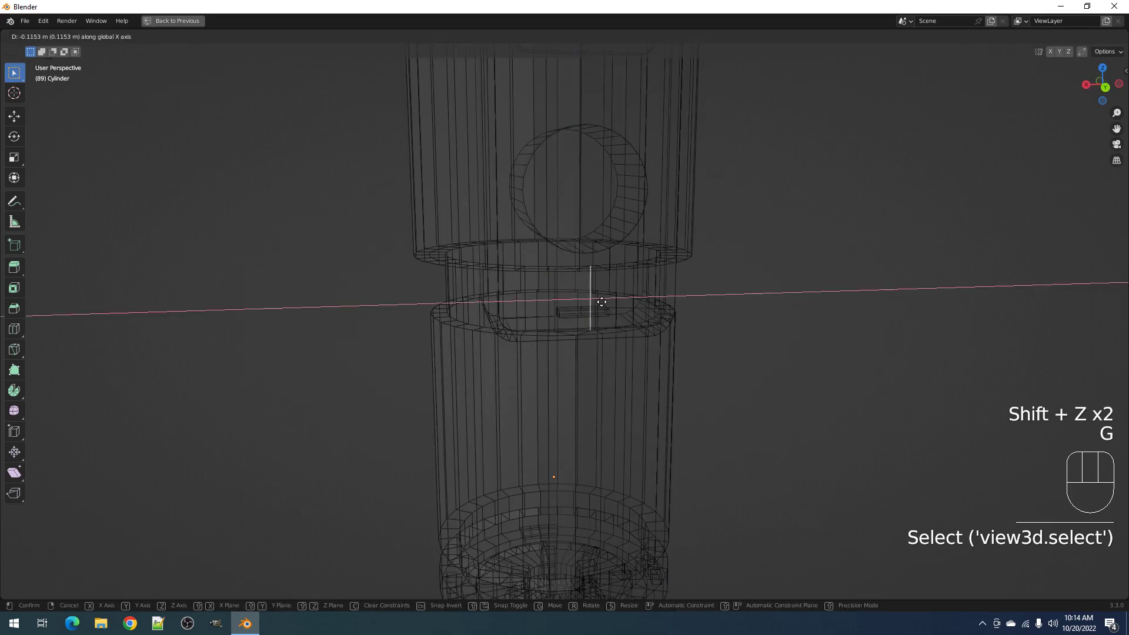
pyautogui.click(549, 304)
pyautogui.hotkey('shift', 'z')
pyautogui.scroll(-4, 547, 305)
pyautogui.press('Tab')
pyautogui.moveTo(545, 307); pyautogui.dragTo(623, 311, button='middle')
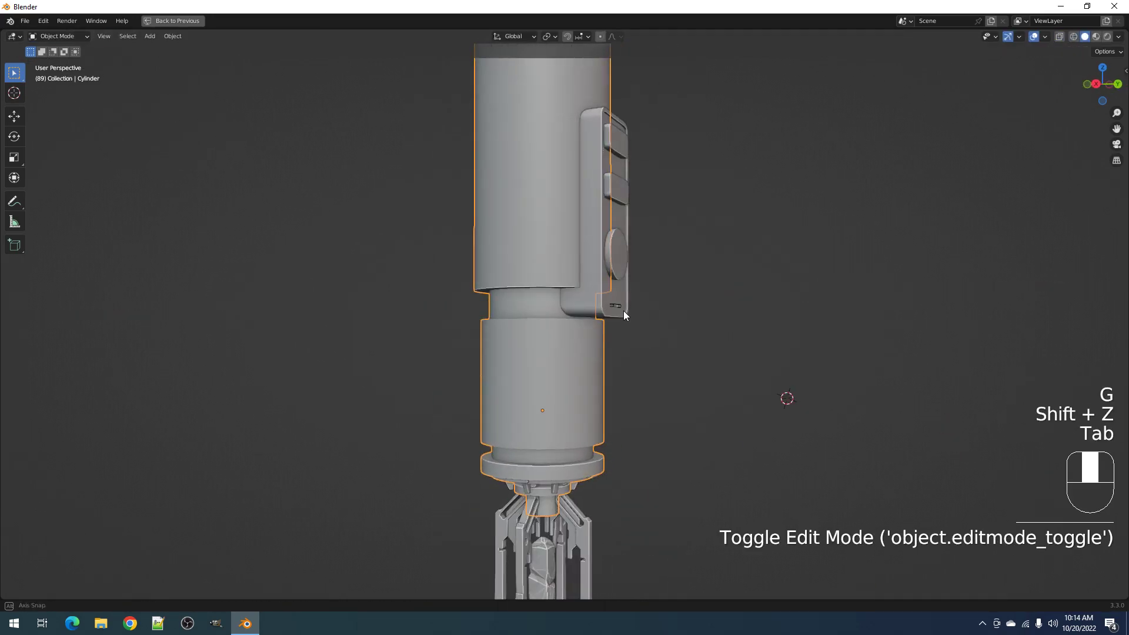
pyautogui.scroll(-3, 623, 317)
pyautogui.hotkey('alt', 'a')
pyautogui.moveTo(615, 368); pyautogui.dragTo(562, 319, button='middle')
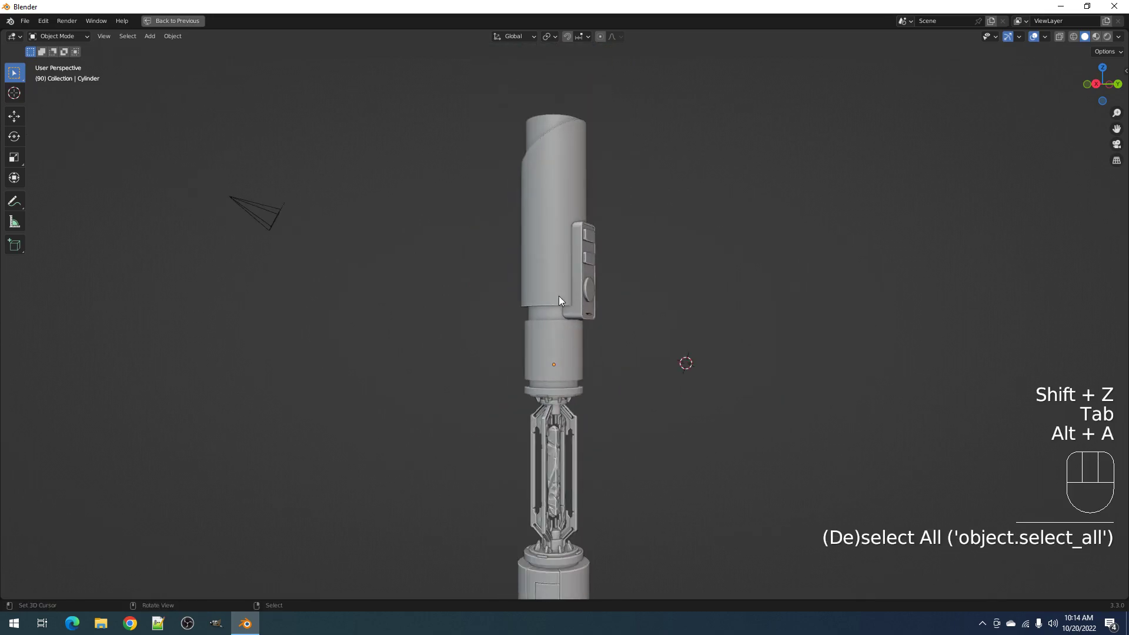
# Divide the upper sleeve with seven evenly spaced loop cuts that follow its slanted rim
pyautogui.press('Tab')
pyautogui.hotkey('alt', 'a')
pyautogui.press('3')
pyautogui.hotkey('ctrl', 'r')
pyautogui.scroll(4, 562, 240)
pyautogui.click(562, 241)
pyautogui.hotkey('alt', 'a')
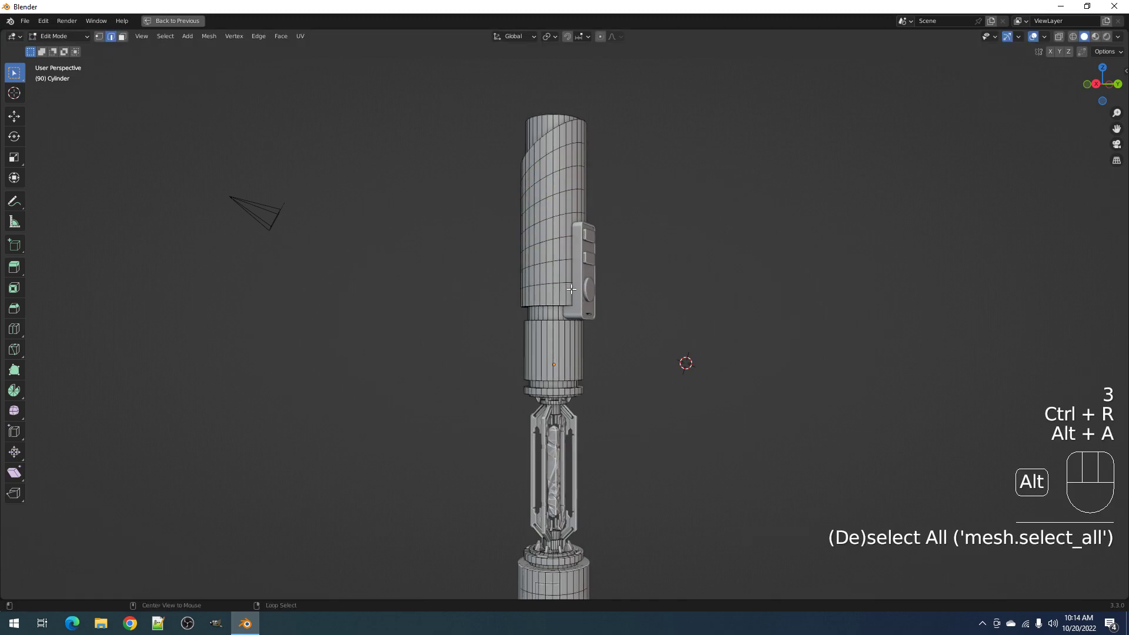
# Divide the middle section below the recessed band with three evenly spaced loop cuts and return to Object Mode
pyautogui.moveTo(561, 241); pyautogui.dragTo(596, 326, button='middle')
pyautogui.hotkey('ctrl', 'r')
pyautogui.click(572, 348)
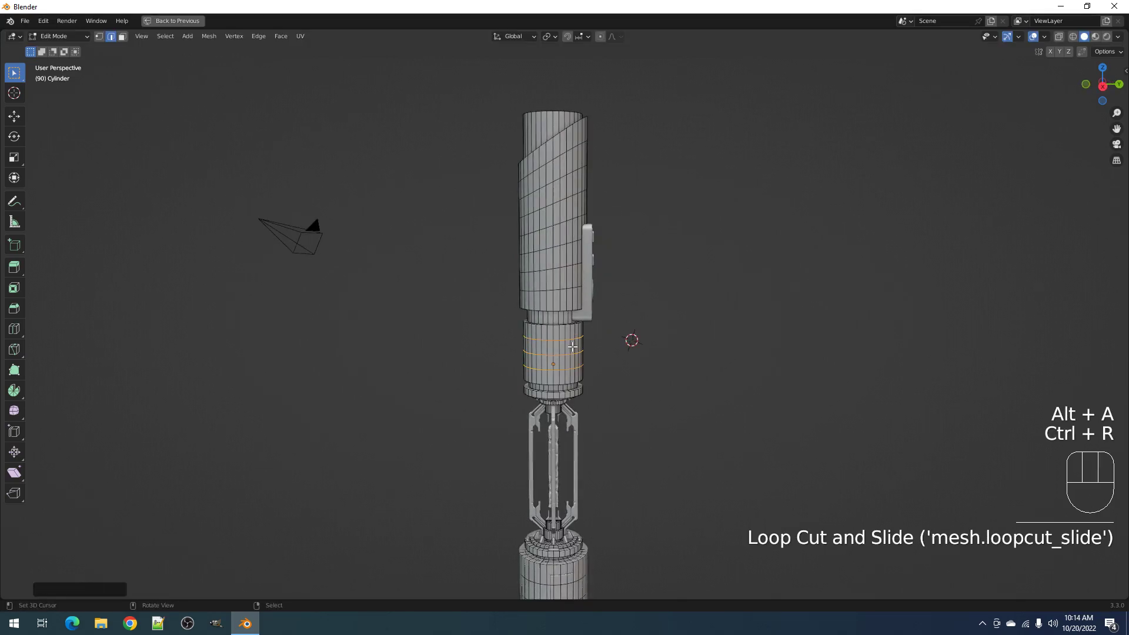
pyautogui.hotkey('alt', 'a')
pyautogui.scroll(-3, 591, 359)
pyautogui.scroll(3, 594, 362)
pyautogui.keyDown('shift'); pyautogui.moveTo(605, 423); pyautogui.dragTo(625, 211, button='middle'); pyautogui.keyUp('shift')
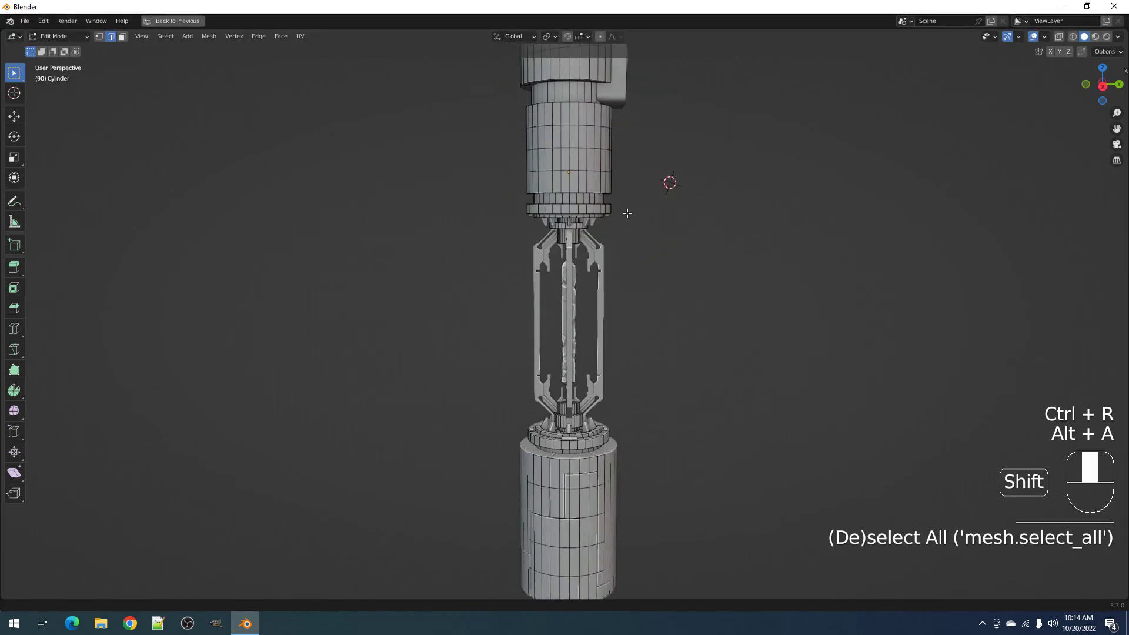
pyautogui.press('Tab')
pyautogui.scroll(-2, 616, 262)
pyautogui.hotkey('alt', 'a')
# Select the middle section's four outer face rings together with its top and bottom rim faces
pyautogui.moveTo(616, 264); pyautogui.dragTo(534, 345, button='middle')
pyautogui.scroll(3, 627, 314)
pyautogui.rightClick(563, 303)
pyautogui.press('Tab')
pyautogui.scroll(2, 594, 203)
pyautogui.press('3')
pyautogui.keyDown('shift'); pyautogui.moveTo(596, 195); pyautogui.dragTo(573, 276, button='middle'); pyautogui.keyUp('shift')
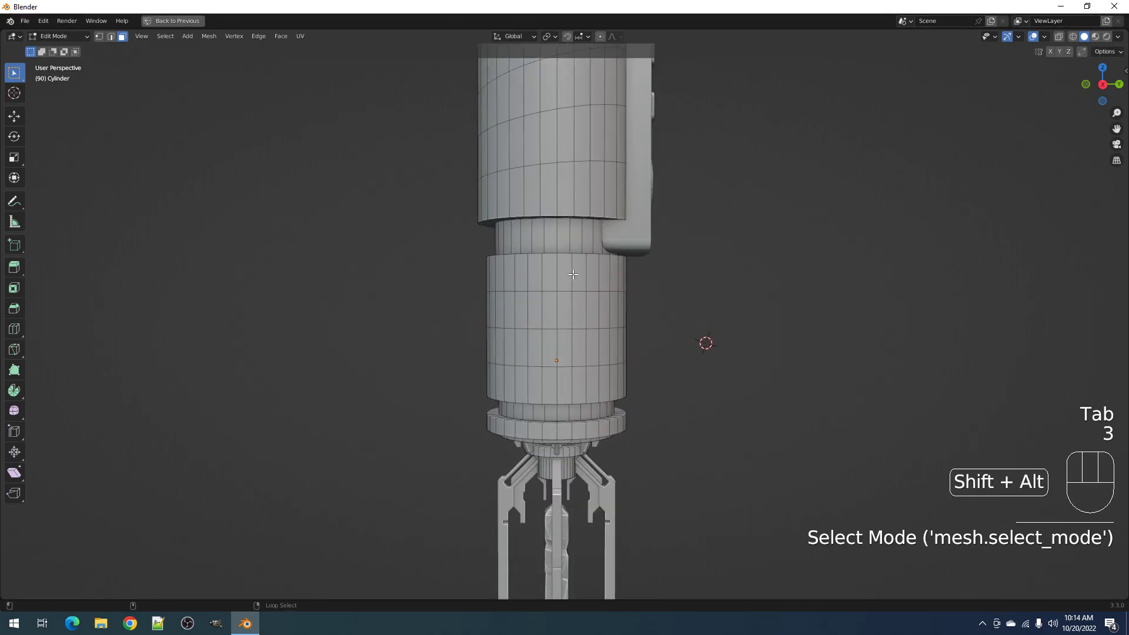
pyautogui.keyDown('alt'); pyautogui.keyDown('shift'); pyautogui.rightClick(573, 277); pyautogui.keyUp('shift'); pyautogui.keyUp('alt')
pyautogui.keyDown('alt'); pyautogui.keyDown('shift'); pyautogui.rightClick(570, 309); pyautogui.keyUp('shift'); pyautogui.keyUp('alt')
pyautogui.keyDown('alt'); pyautogui.keyDown('shift'); pyautogui.rightClick(575, 352); pyautogui.keyUp('shift'); pyautogui.keyUp('alt')
pyautogui.keyDown('alt'); pyautogui.keyDown('shift'); pyautogui.rightClick(571, 388); pyautogui.keyUp('shift'); pyautogui.keyUp('alt')
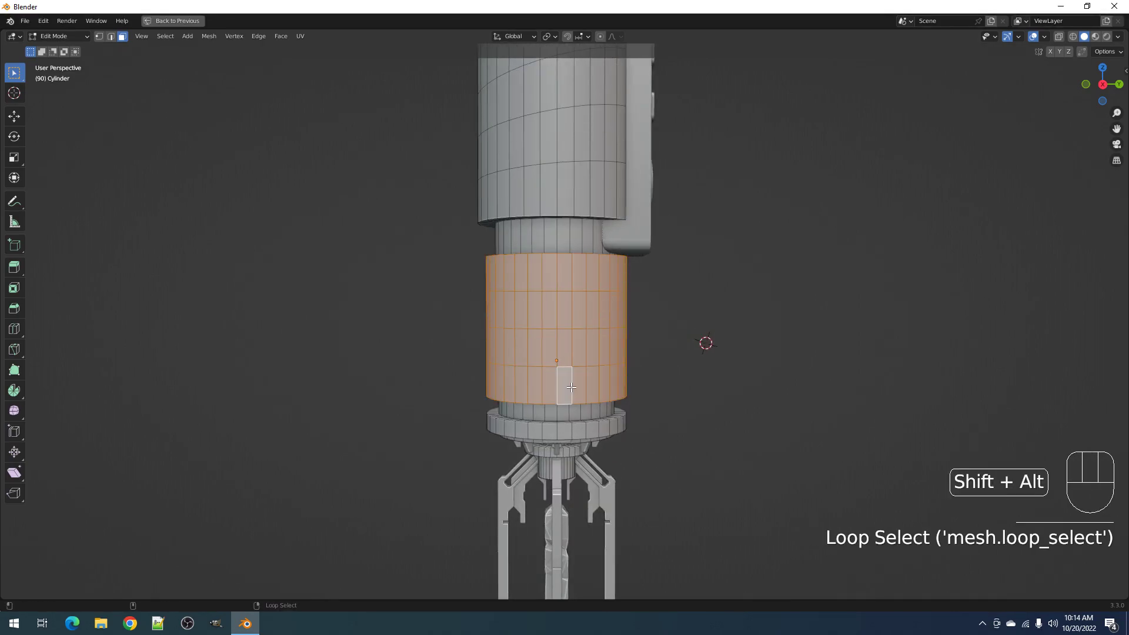
pyautogui.moveTo(606, 365); pyautogui.dragTo(577, 268, button='middle')
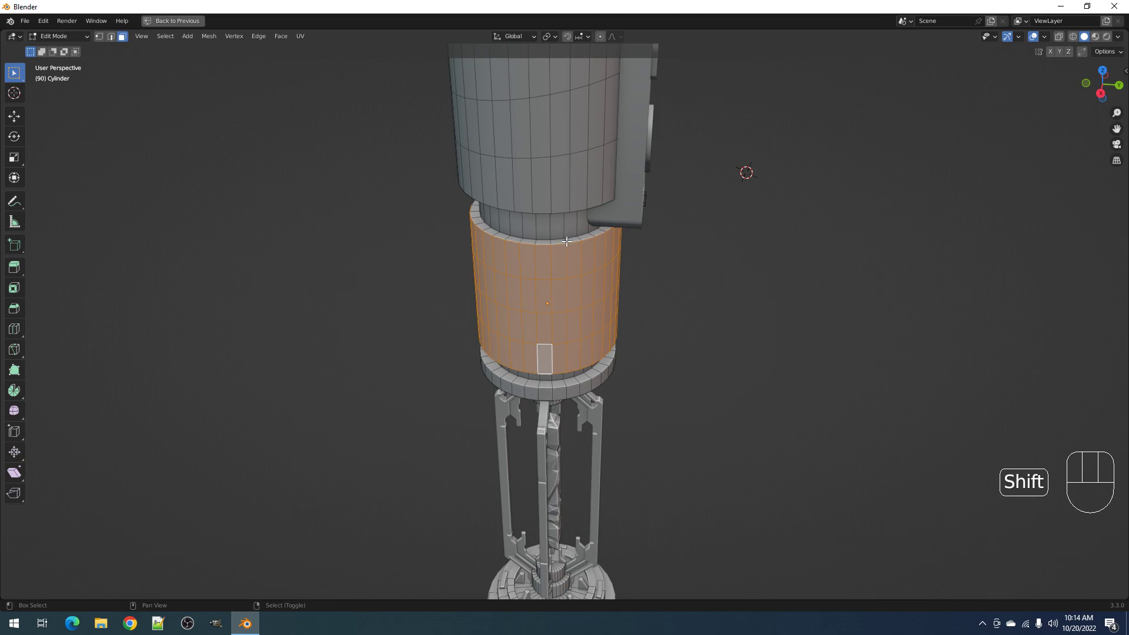
pyautogui.keyDown('alt'); pyautogui.keyDown('shift'); pyautogui.rightClick(566, 241); pyautogui.keyUp('shift'); pyautogui.keyUp('alt')
pyautogui.moveTo(566, 241); pyautogui.dragTo(581, 314, button='middle')
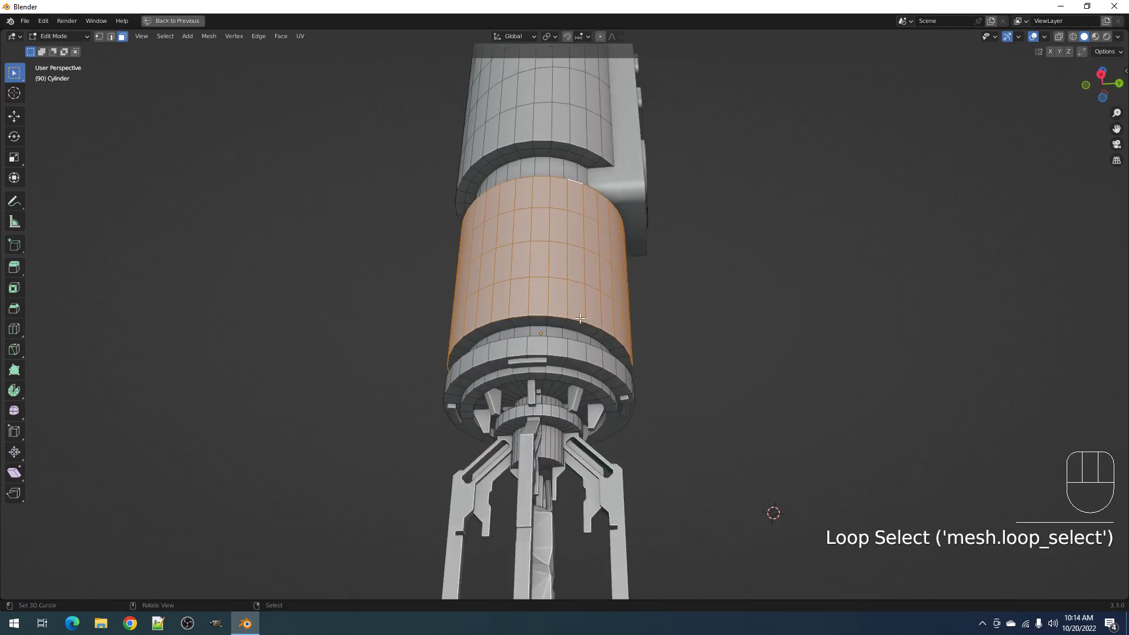
pyautogui.keyDown('alt'); pyautogui.keyDown('shift'); pyautogui.rightClick(566, 323); pyautogui.keyUp('shift'); pyautogui.keyUp('alt')
# Apply Random Panels to the selected middle section with the Radial solver and 15% panel size, trying several seeds
pyautogui.press('Tab')
pyautogui.scroll(-2, 608, 302)
pyautogui.moveTo(699, 200); pyautogui.dragTo(672, 280, button='middle')
pyautogui.hotkey('shift', 'q')
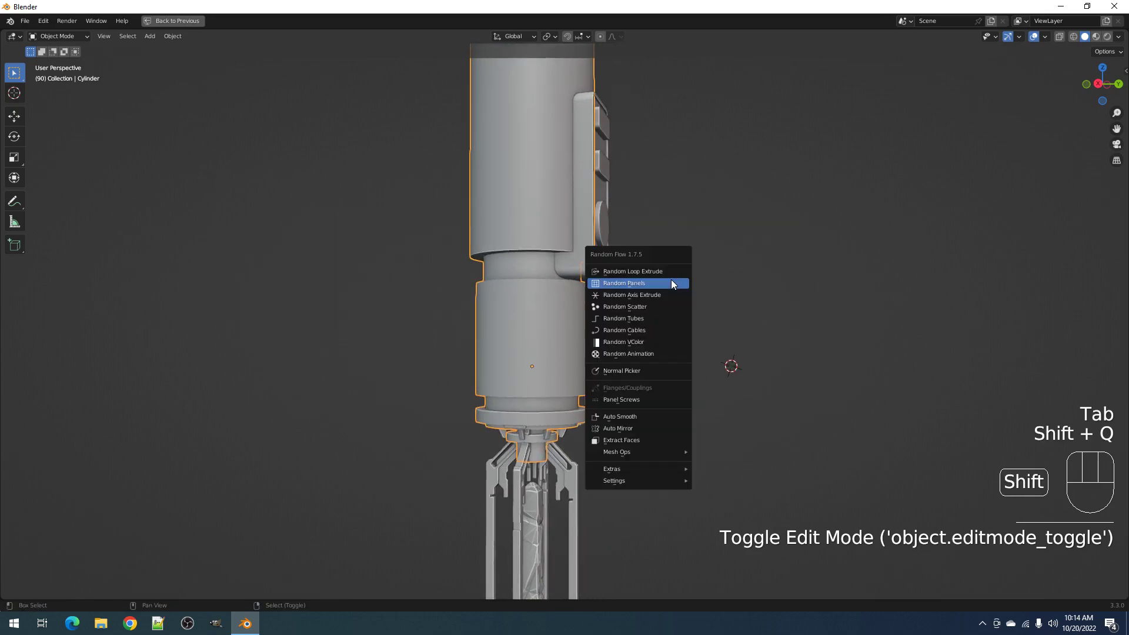
pyautogui.click(668, 284)
pyautogui.keyDown('ctrl'); pyautogui.scroll(1, 771, 374); pyautogui.keyUp('ctrl')
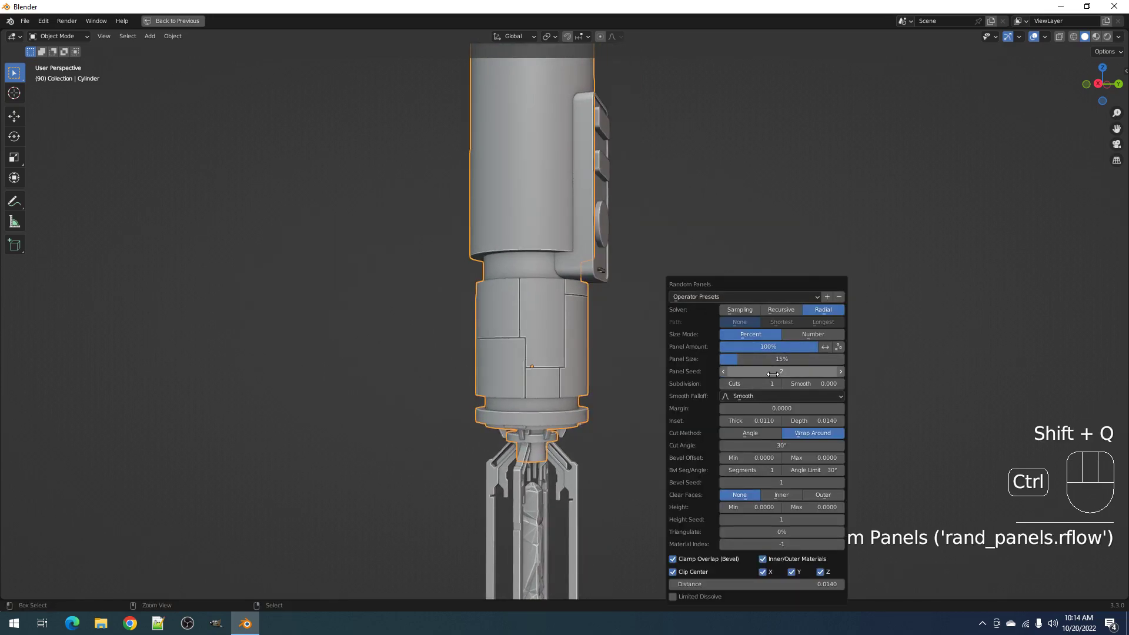
pyautogui.keyDown('ctrl'); pyautogui.scroll(2, 772, 374); pyautogui.keyUp('ctrl')
pyautogui.scroll(-3, 488, 346)
# Check the middle section's panels against the whole device and choose a different panel seed
pyautogui.moveTo(488, 347); pyautogui.dragTo(620, 339, button='middle')
pyautogui.hotkey('shift', 'alt', 'z')
pyautogui.scroll(-3, 619, 340)
pyautogui.scroll(2, 620, 340)
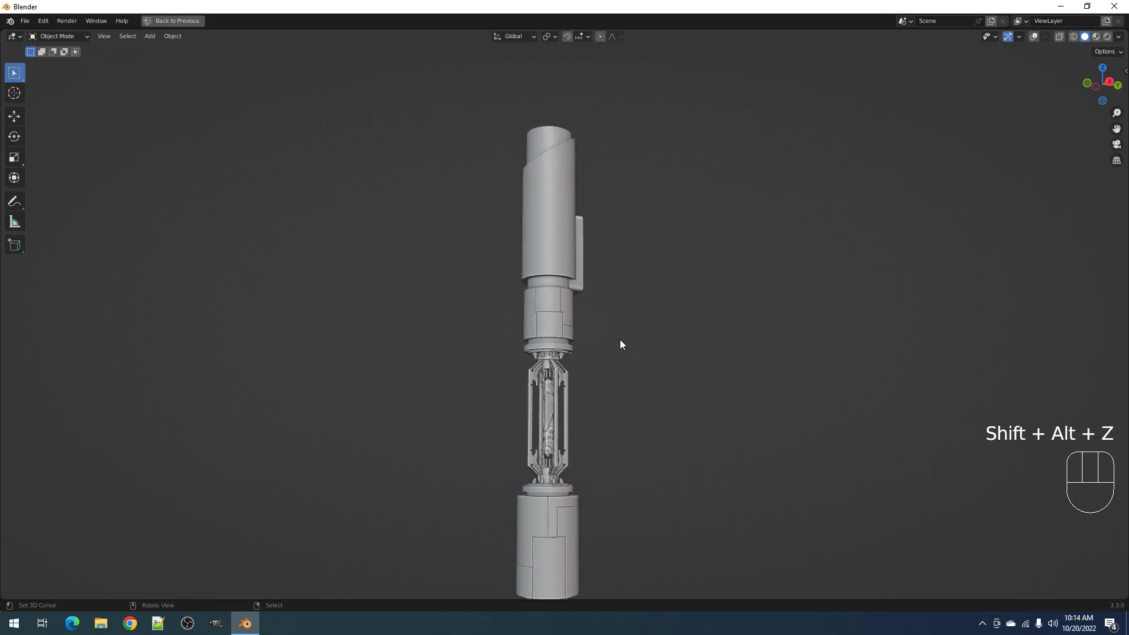
pyautogui.scroll(4, 621, 345)
pyautogui.press('F9')
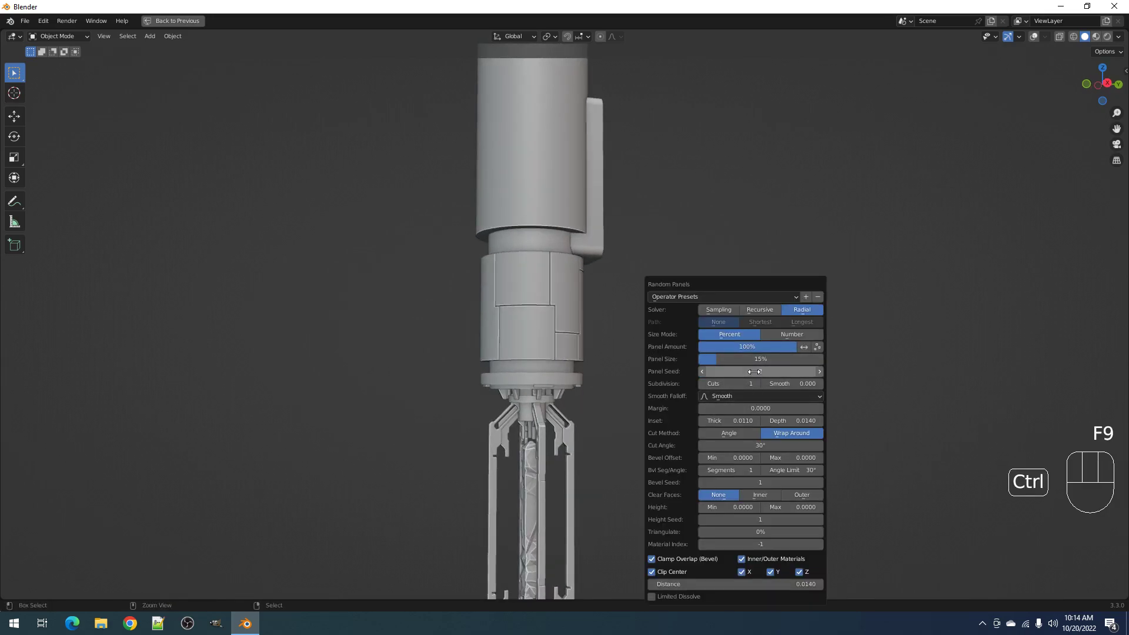
pyautogui.keyDown('ctrl'); pyautogui.scroll(2, 754, 372); pyautogui.keyUp('ctrl')
pyautogui.keyDown('ctrl'); pyautogui.scroll(1, 754, 372); pyautogui.keyUp('ctrl')
pyautogui.keyDown('ctrl'); pyautogui.scroll(1, 743, 383); pyautogui.keyUp('ctrl')
pyautogui.keyDown('ctrl'); pyautogui.scroll(-1, 746, 374); pyautogui.keyUp('ctrl')
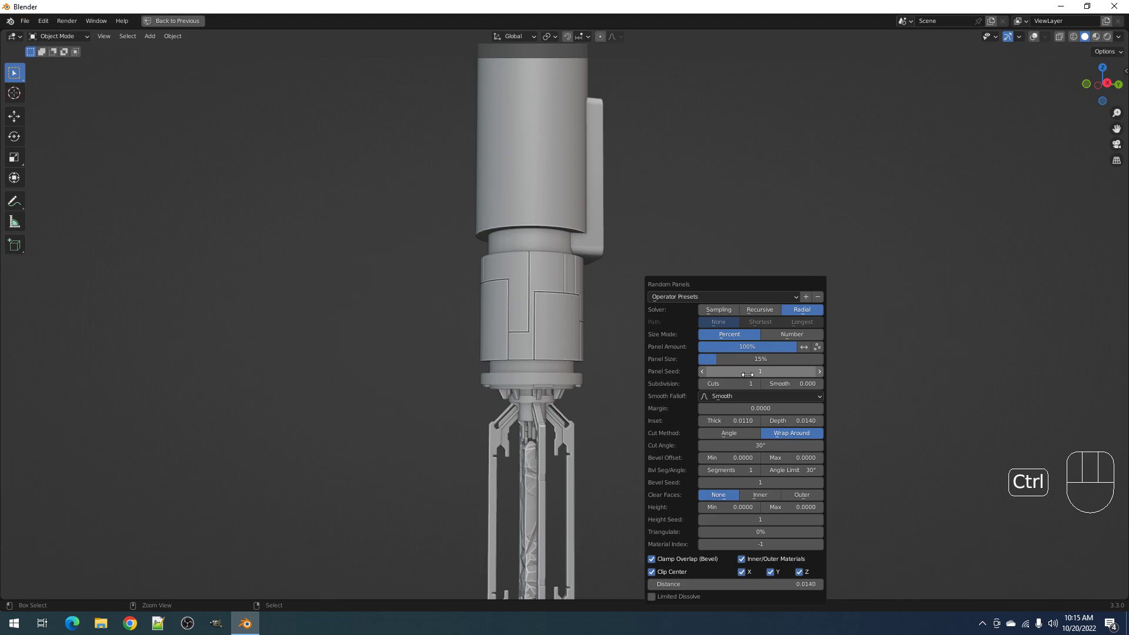
# Examine the panelled middle section and the overall device from several sides and distances
pyautogui.scroll(-2, 530, 343)
pyautogui.moveTo(530, 343); pyautogui.dragTo(625, 380, button='middle')
pyautogui.scroll(-4, 591, 314)
pyautogui.scroll(3, 591, 314)
pyautogui.scroll(3, 649, 270)
pyautogui.scroll(-3, 639, 326)
pyautogui.moveTo(624, 379); pyautogui.dragTo(587, 456, button='middle')
pyautogui.scroll(2, 587, 456)
# Select the upper sleeve's eight outer face rings together with its slanted top rim faces
pyautogui.click(568, 277)
pyautogui.press('Tab')
pyautogui.hotkey('shift', 'alt', 'z')
pyautogui.hotkey('alt', 'a')
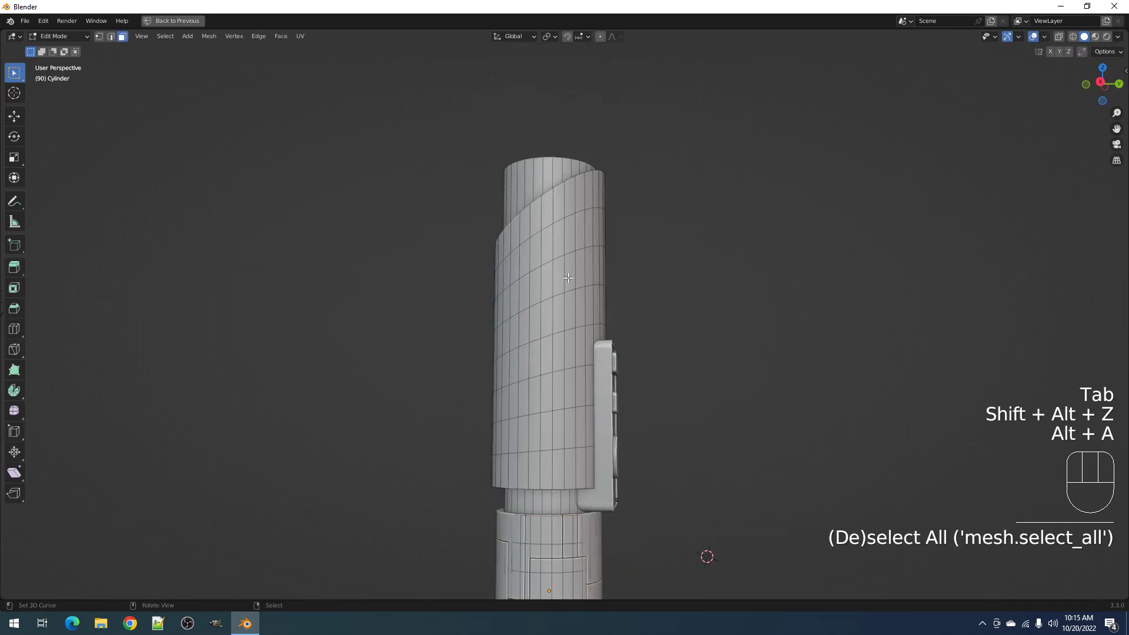
pyautogui.press('3')
pyautogui.keyDown('alt'); pyautogui.keyDown('shift'); pyautogui.rightClick(574, 202); pyautogui.keyUp('shift'); pyautogui.keyUp('alt')
pyautogui.keyDown('alt'); pyautogui.keyDown('shift'); pyautogui.rightClick(572, 237); pyautogui.keyUp('shift'); pyautogui.keyUp('alt')
pyautogui.keyDown('alt'); pyautogui.keyDown('shift'); pyautogui.rightClick(572, 274); pyautogui.keyUp('shift'); pyautogui.keyUp('alt')
pyautogui.keyDown('alt'); pyautogui.keyDown('shift'); pyautogui.rightClick(572, 316); pyautogui.keyUp('shift'); pyautogui.keyUp('alt')
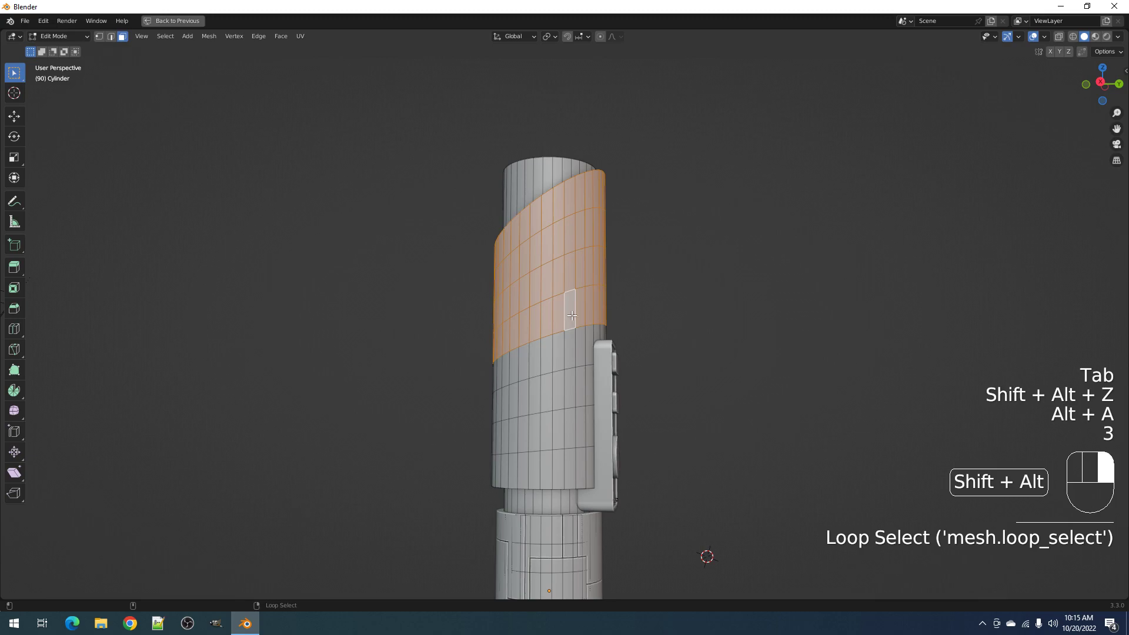
pyautogui.keyDown('alt'); pyautogui.keyDown('shift'); pyautogui.rightClick(572, 351); pyautogui.keyUp('shift'); pyautogui.keyUp('alt')
pyautogui.keyDown('alt'); pyautogui.keyDown('shift'); pyautogui.rightClick(573, 391); pyautogui.keyUp('shift'); pyautogui.keyUp('alt')
pyautogui.keyDown('alt'); pyautogui.keyDown('shift'); pyautogui.rightClick(574, 428); pyautogui.keyUp('shift'); pyautogui.keyUp('alt')
pyautogui.keyDown('alt'); pyautogui.keyDown('shift'); pyautogui.rightClick(575, 462); pyautogui.keyUp('shift'); pyautogui.keyUp('alt')
pyautogui.moveTo(575, 463); pyautogui.dragTo(600, 332, button='middle')
pyautogui.keyDown('alt'); pyautogui.keyDown('shift'); pyautogui.rightClick(550, 239); pyautogui.keyUp('shift'); pyautogui.keyUp('alt')
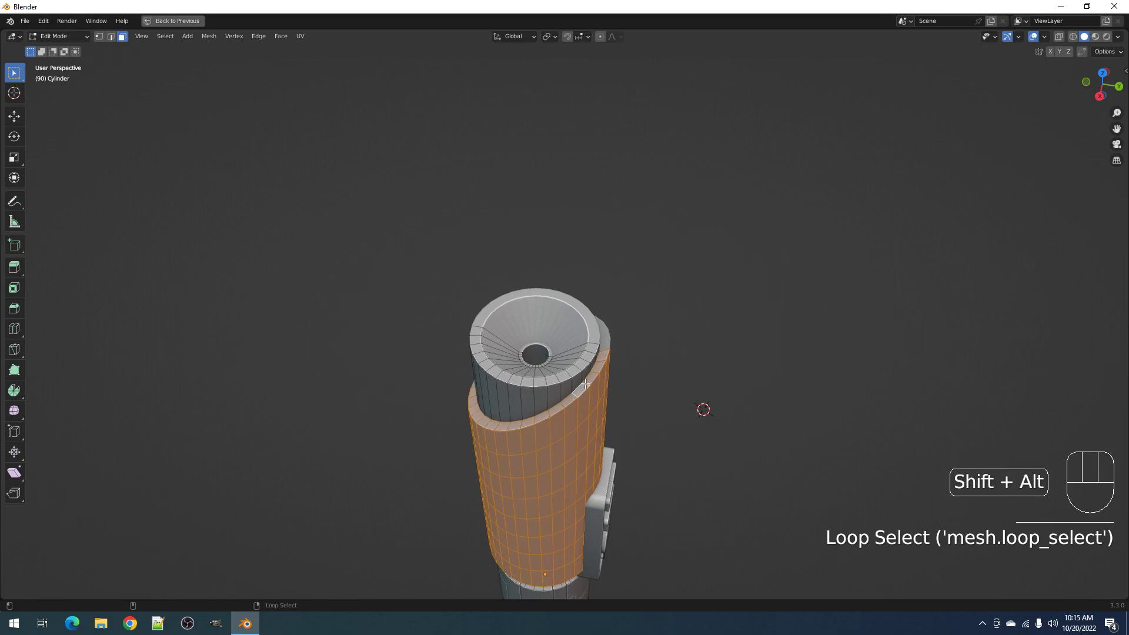
# Apply radial Random Panels to the upper sleeve with 15% panel size and panel seed 4, checking the result
pyautogui.press('Tab')
pyautogui.moveTo(631, 399); pyautogui.dragTo(629, 280, button='middle')
pyautogui.hotkey('shift', 'alt', 'z')
pyautogui.hotkey('shift', 'q')
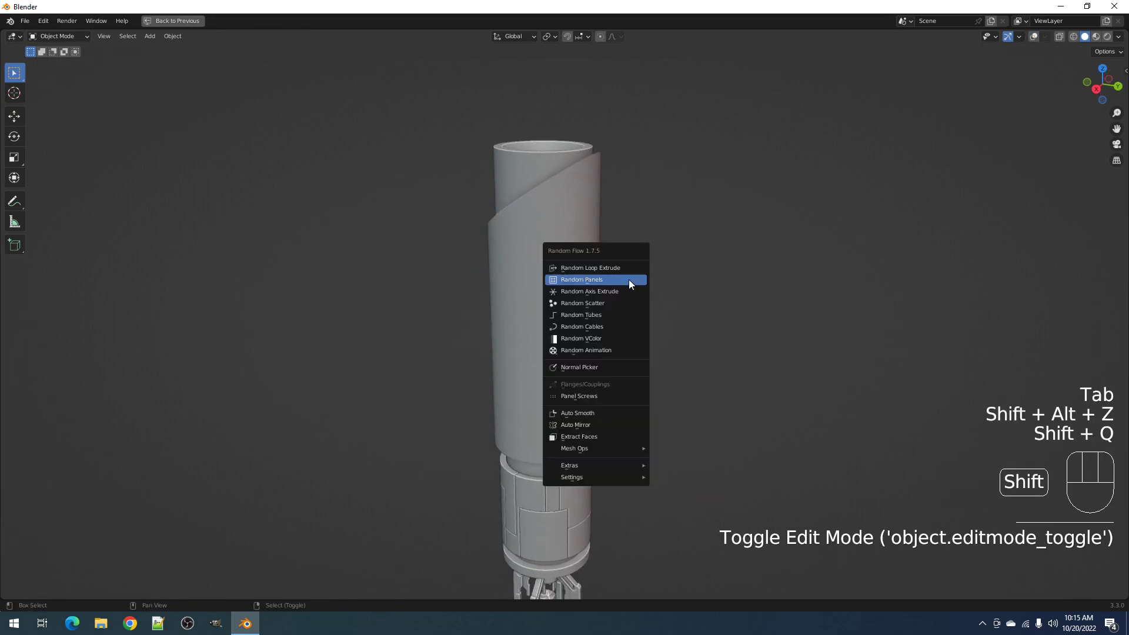
pyautogui.click(629, 280)
pyautogui.keyDown('ctrl'); pyautogui.scroll(2, 731, 372); pyautogui.keyUp('ctrl')
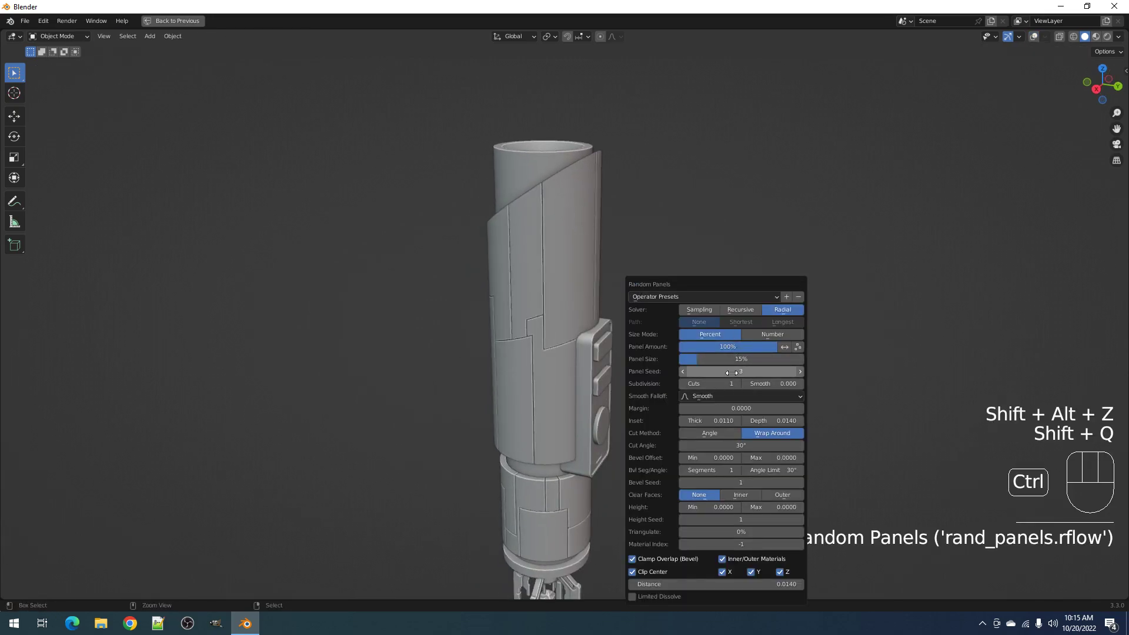
pyautogui.keyDown('ctrl'); pyautogui.scroll(-1, 731, 373); pyautogui.keyUp('ctrl')
pyautogui.moveTo(557, 336); pyautogui.dragTo(590, 341, button='middle')
pyautogui.scroll(-5, 674, 337)
pyautogui.scroll(3, 591, 318)
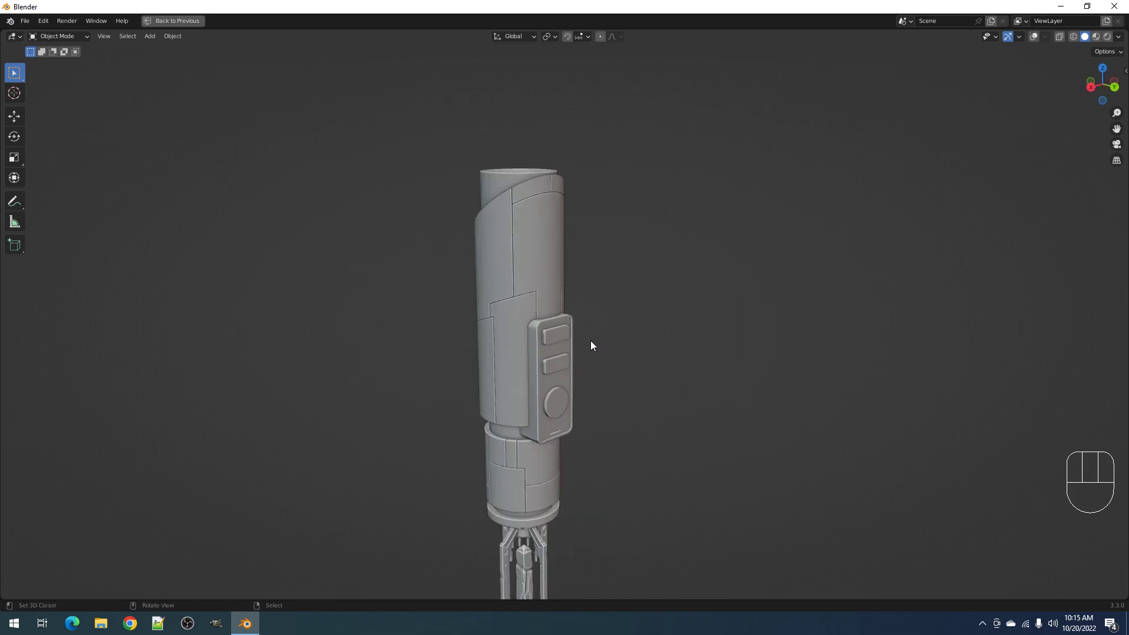
pyautogui.scroll(2, 611, 330)
# Try the Recursive solver on the upper sleeve with the Shortest and Longest paths and a 70% panel size
pyautogui.press('F9')
pyautogui.click(727, 310)
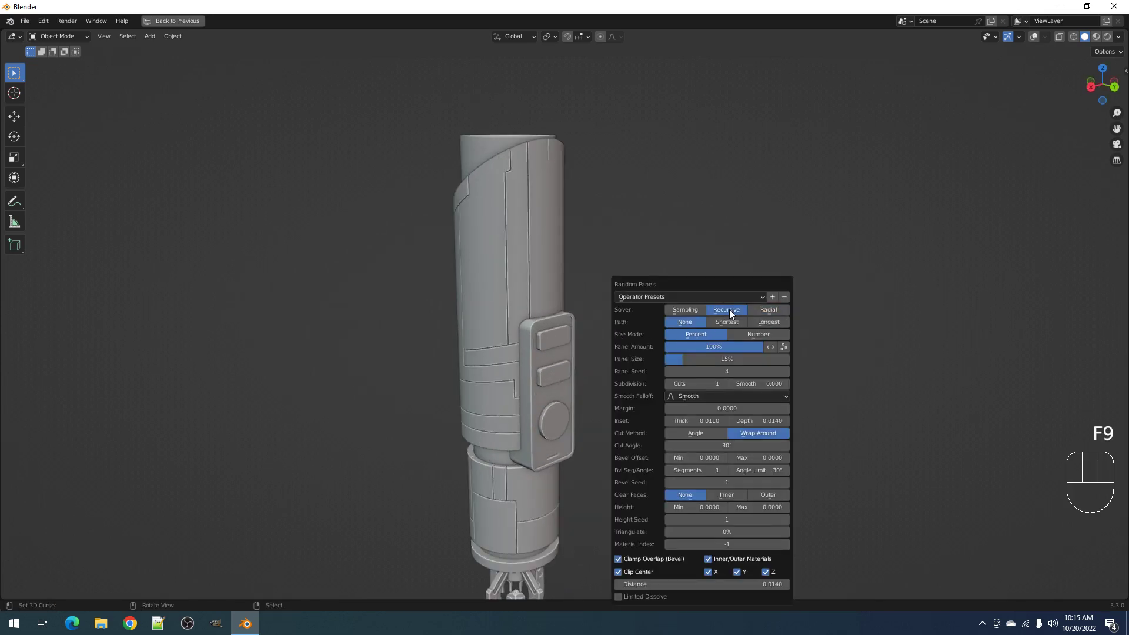
pyautogui.click(733, 322)
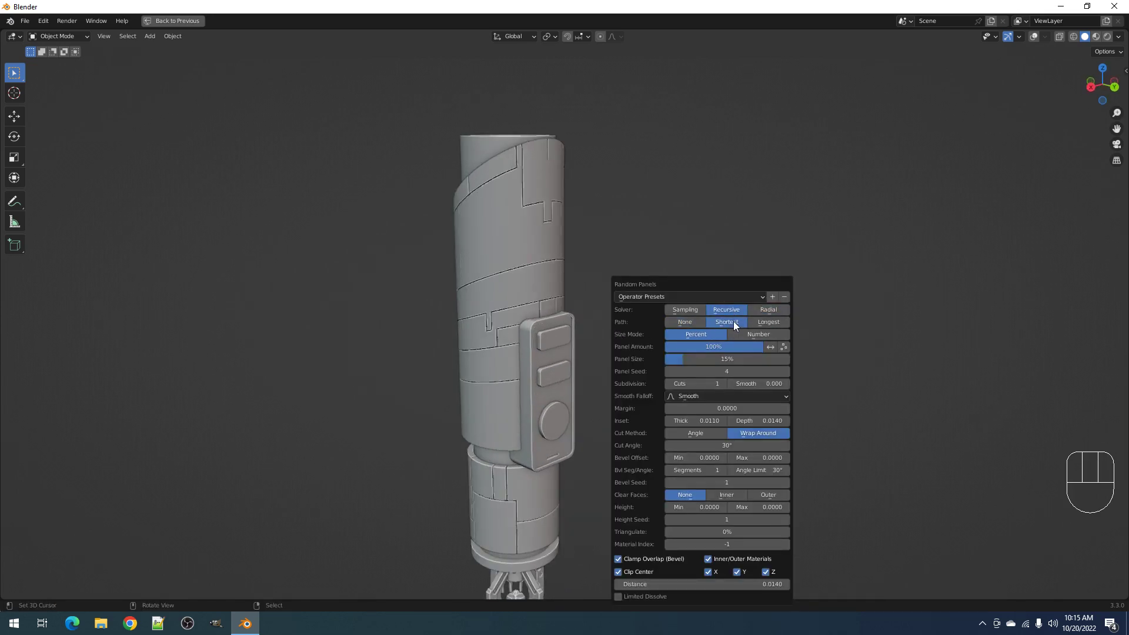
pyautogui.click(773, 322)
pyautogui.moveTo(708, 356); pyautogui.dragTo(752, 359)
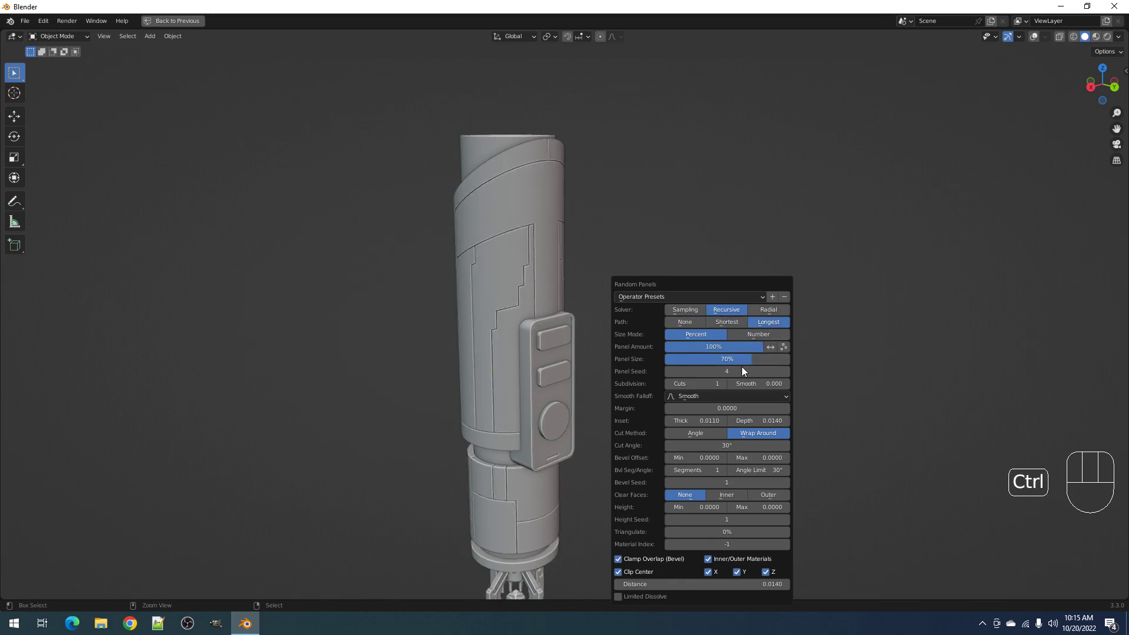
pyautogui.keyDown('ctrl'); pyautogui.scroll(3, 730, 371); pyautogui.keyUp('ctrl')
pyautogui.moveTo(727, 371); pyautogui.dragTo(670, 323, button='middle')
# Switch the upper sleeve's panels back to the Radial solver with 20% panel size and panel seed 7
pyautogui.press('F9')
pyautogui.click(810, 307)
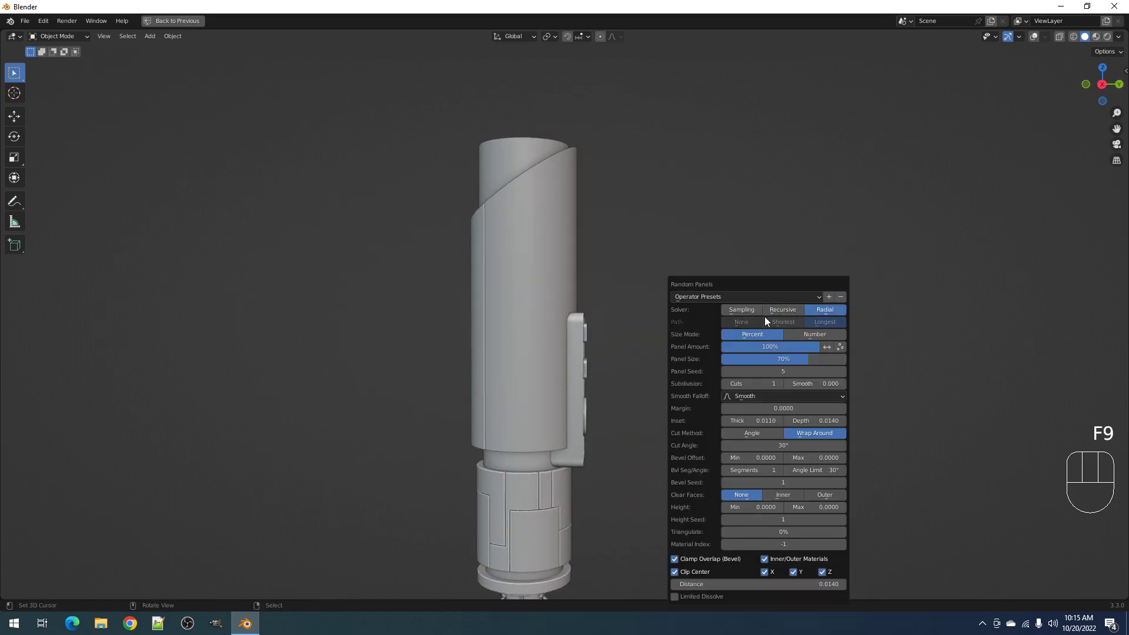
pyautogui.moveTo(783, 363); pyautogui.dragTo(733, 363)
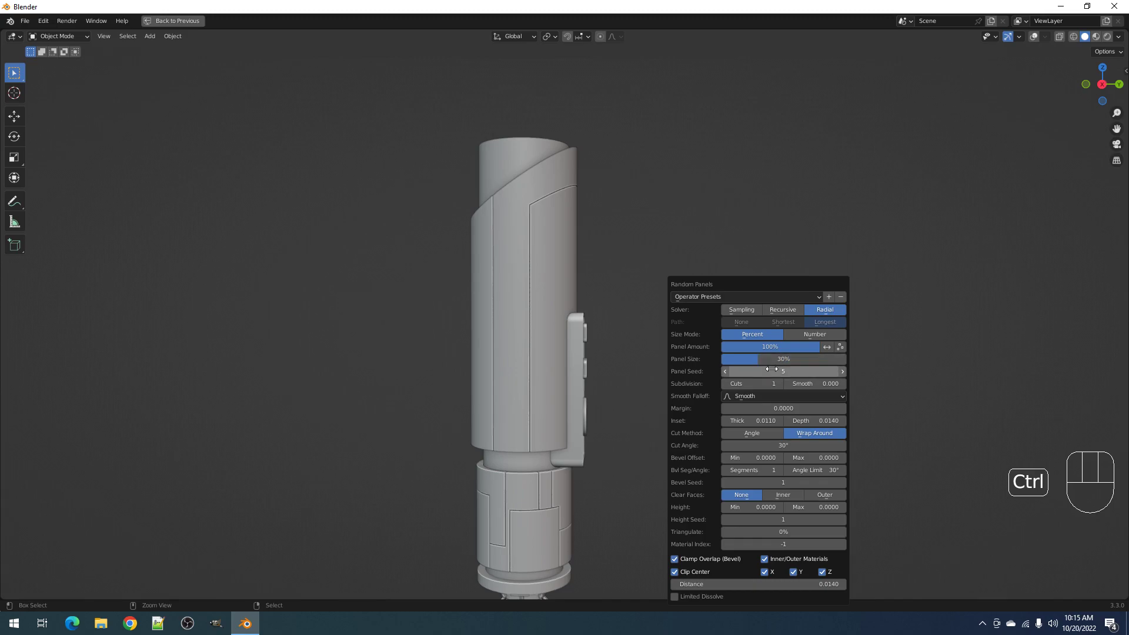
pyautogui.moveTo(767, 368); pyautogui.dragTo(580, 353, button='middle')
pyautogui.press('F9')
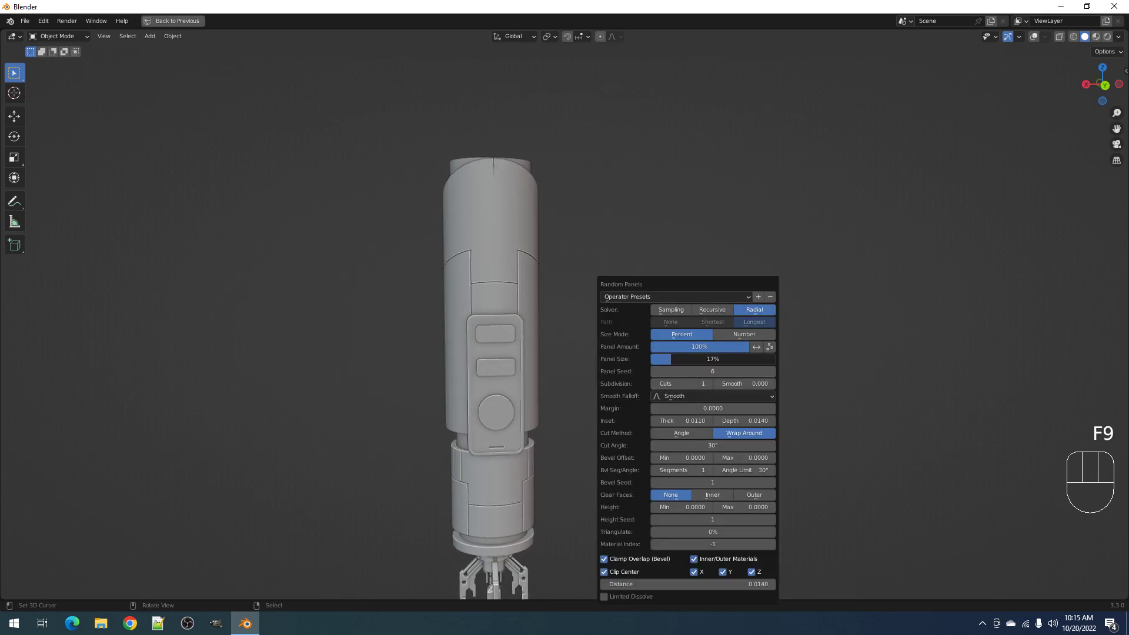
pyautogui.keyDown('ctrl'); pyautogui.scroll(3, 684, 367); pyautogui.keyUp('ctrl')
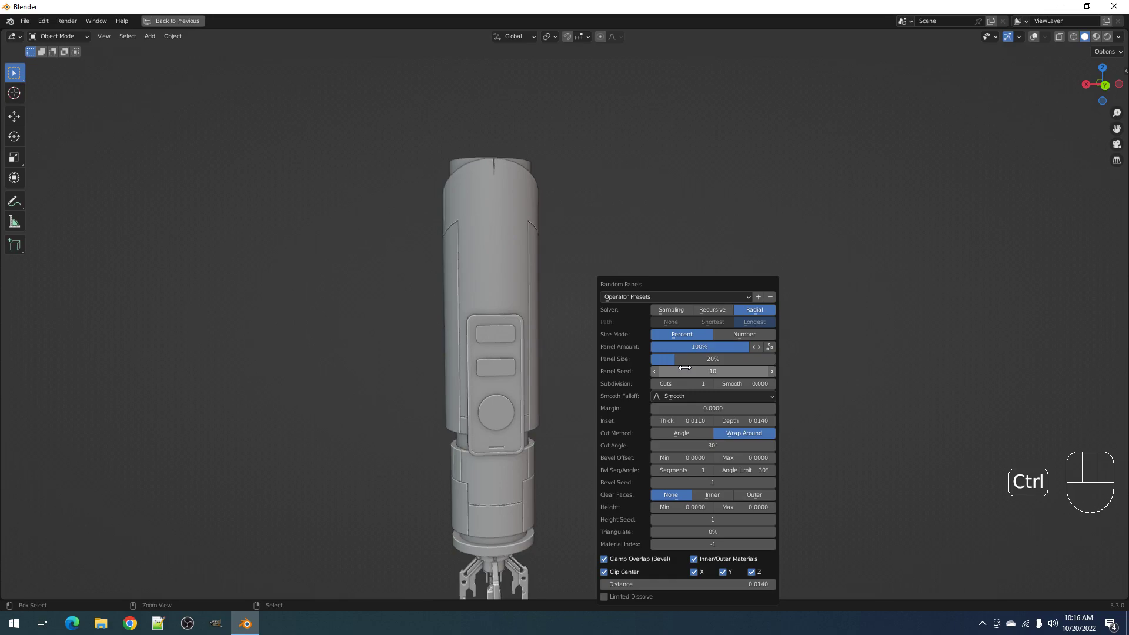
pyautogui.moveTo(684, 367); pyautogui.dragTo(571, 326, button='middle')
pyautogui.press('F9')
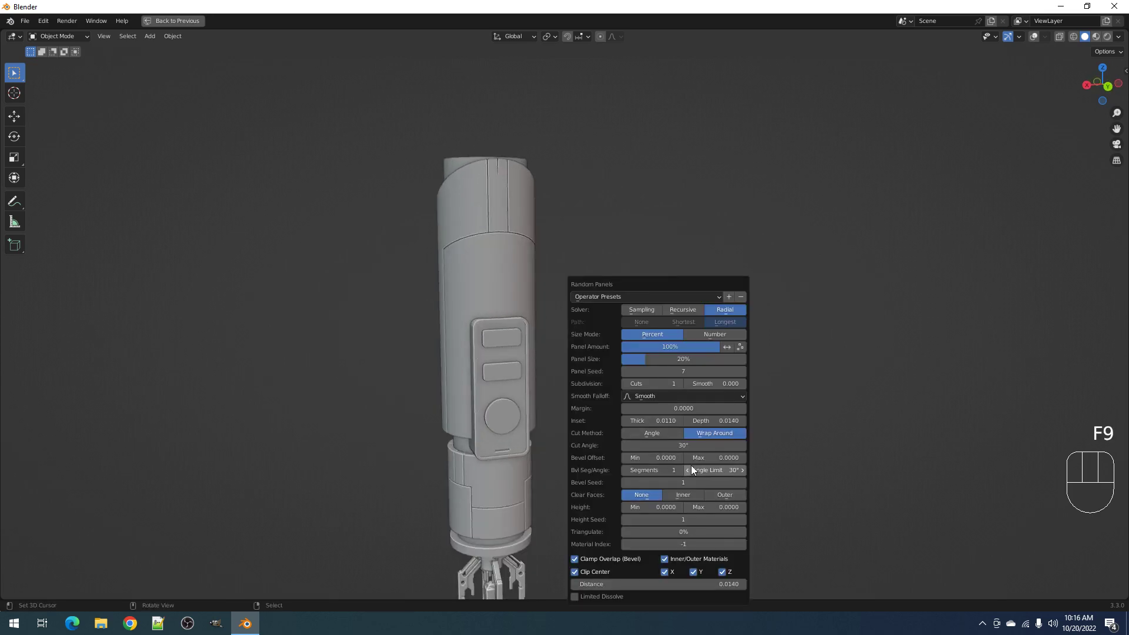
pyautogui.moveTo(530, 497); pyautogui.dragTo(580, 305, button='middle')
pyautogui.scroll(-3, 579, 306)
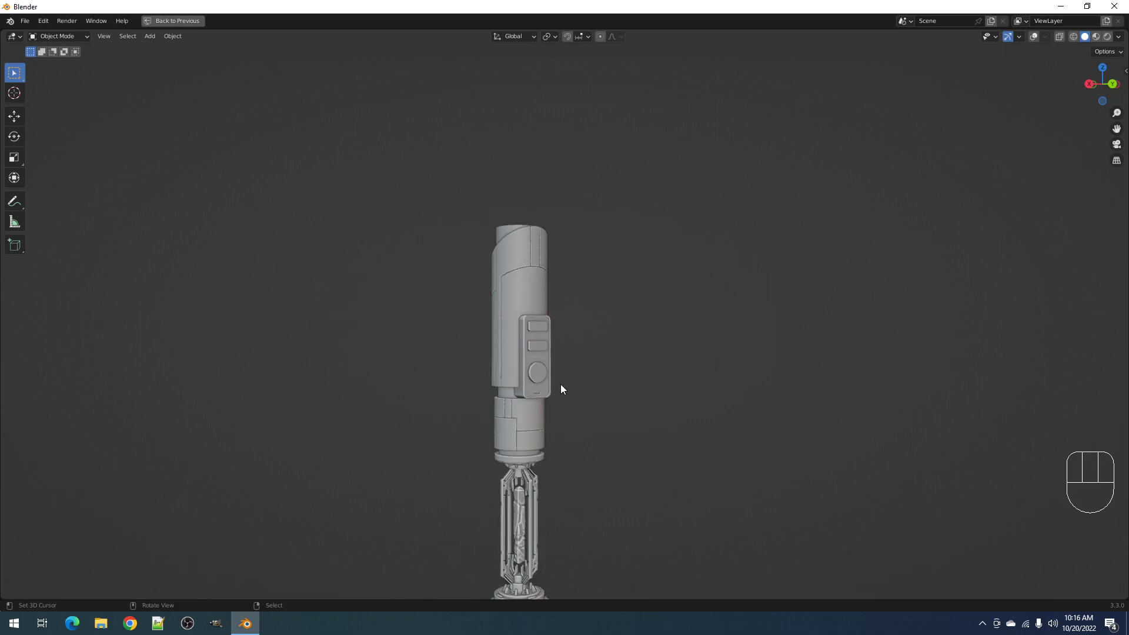
# Open the cylinder body around the crystal cage for mesh editing with the viewport overlays shown
pyautogui.keyDown('shift'); pyautogui.moveTo(556, 400); pyautogui.dragTo(611, 312, button='middle'); pyautogui.keyUp('shift')
pyautogui.moveTo(588, 351); pyautogui.dragTo(610, 350, button='middle')
pyautogui.scroll(2, 613, 360)
pyautogui.scroll(-4, 619, 395)
pyautogui.keyDown('shift'); pyautogui.moveTo(619, 397); pyautogui.dragTo(597, 282, button='middle'); pyautogui.keyUp('shift')
pyautogui.scroll(3, 614, 357)
pyautogui.scroll(1, 613, 358)
pyautogui.press('Tab')
pyautogui.press('Tab')
pyautogui.press('Tab')
pyautogui.hotkey('shift', 'alt', 'z')
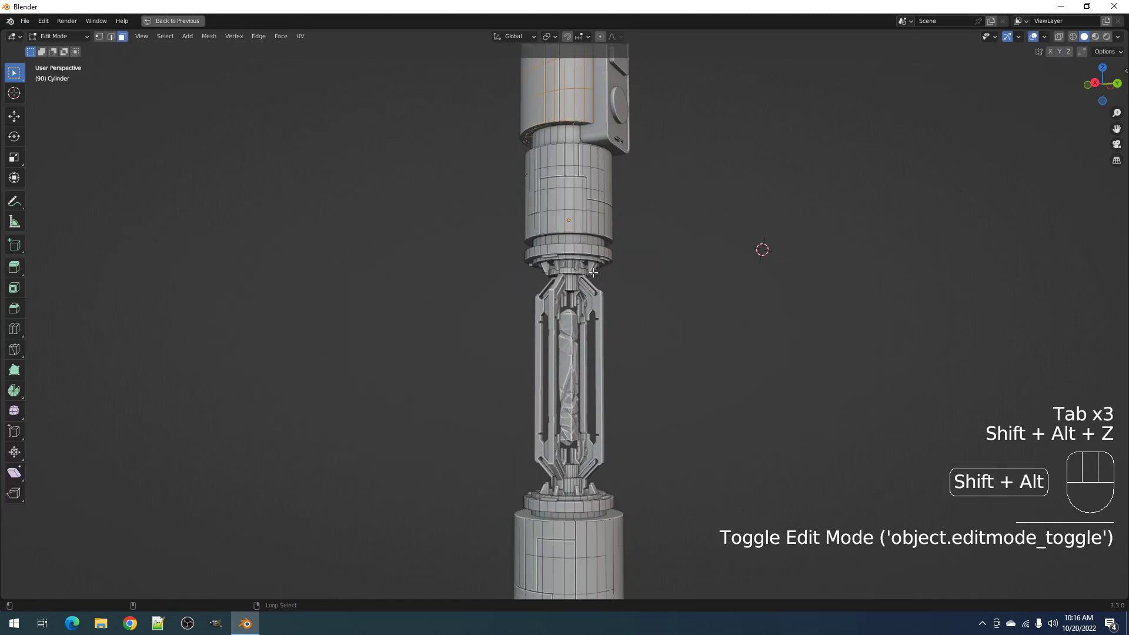
# Select the outer face rings of both collars flanking the crystal cage, grow the selection and return to Object Mode
pyautogui.hotkey('alt', 'a')
pyautogui.scroll(2, 565, 317)
pyautogui.press('3')
pyautogui.keyDown('alt'); pyautogui.rightClick(565, 316); pyautogui.keyUp('alt')
pyautogui.moveTo(564, 318); pyautogui.dragTo(563, 294, button='middle')
pyautogui.keyDown('shift'); pyautogui.moveTo(606, 417); pyautogui.dragTo(606, 258, button='middle'); pyautogui.keyUp('shift')
pyautogui.scroll(1, 599, 271)
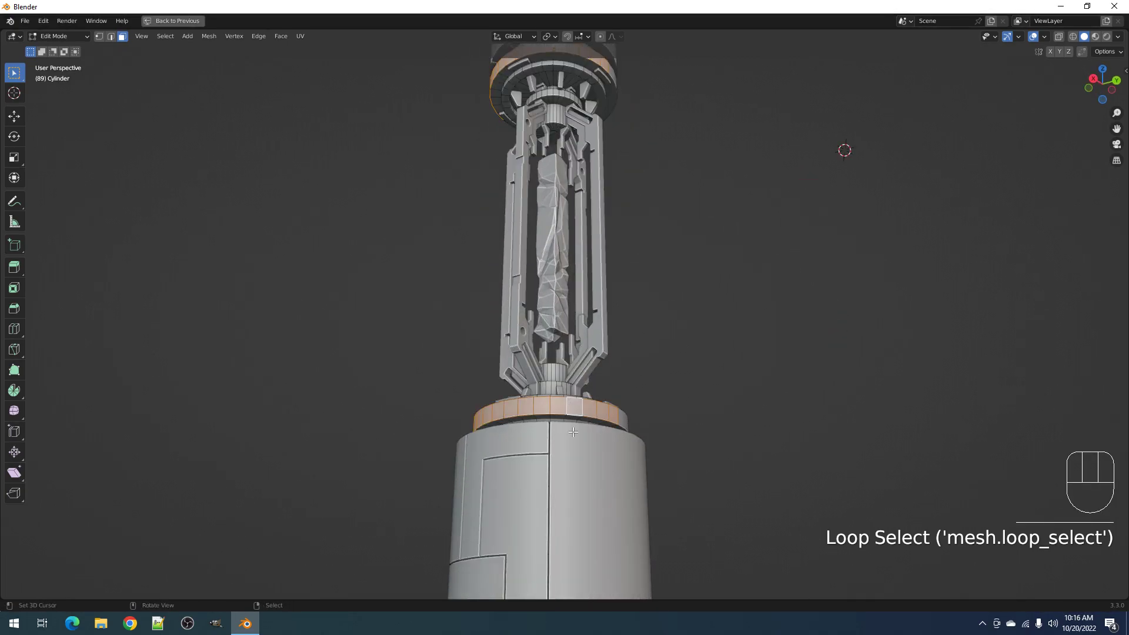
pyautogui.press('ctrl+KP_Add')
pyautogui.scroll(-3, 674, 241)
pyautogui.press('Tab')
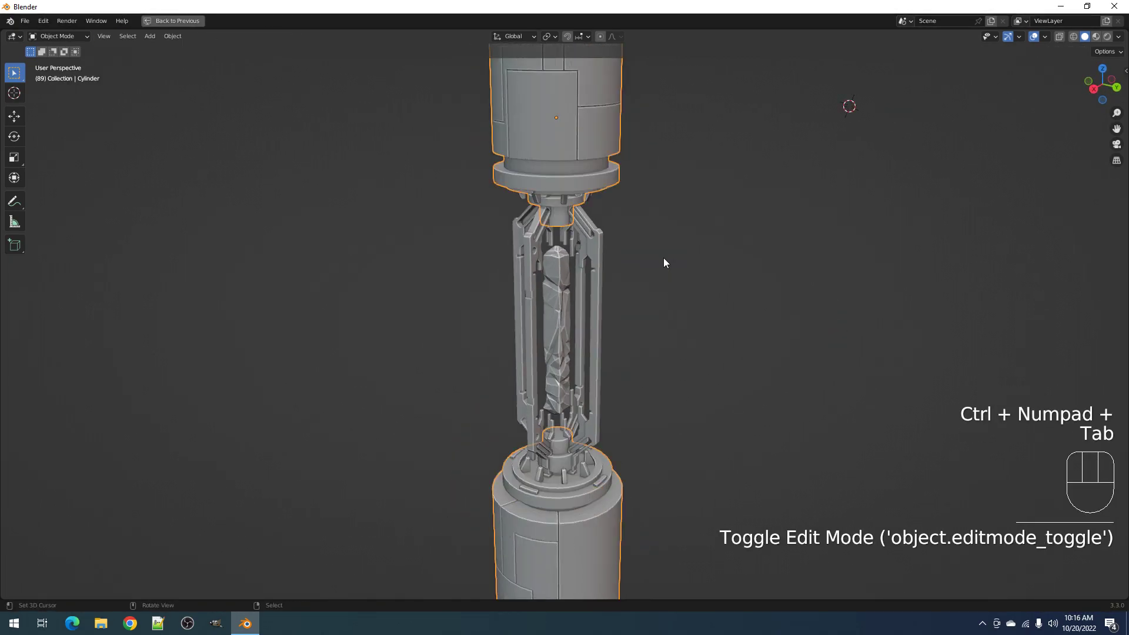
# Apply radial Random Panels to both collars with 20% panel size and panel seed 4, checking the result
pyautogui.hotkey('shift', 'alt', 'z')
pyautogui.hotkey('shift', 'q')
pyautogui.click(663, 253)
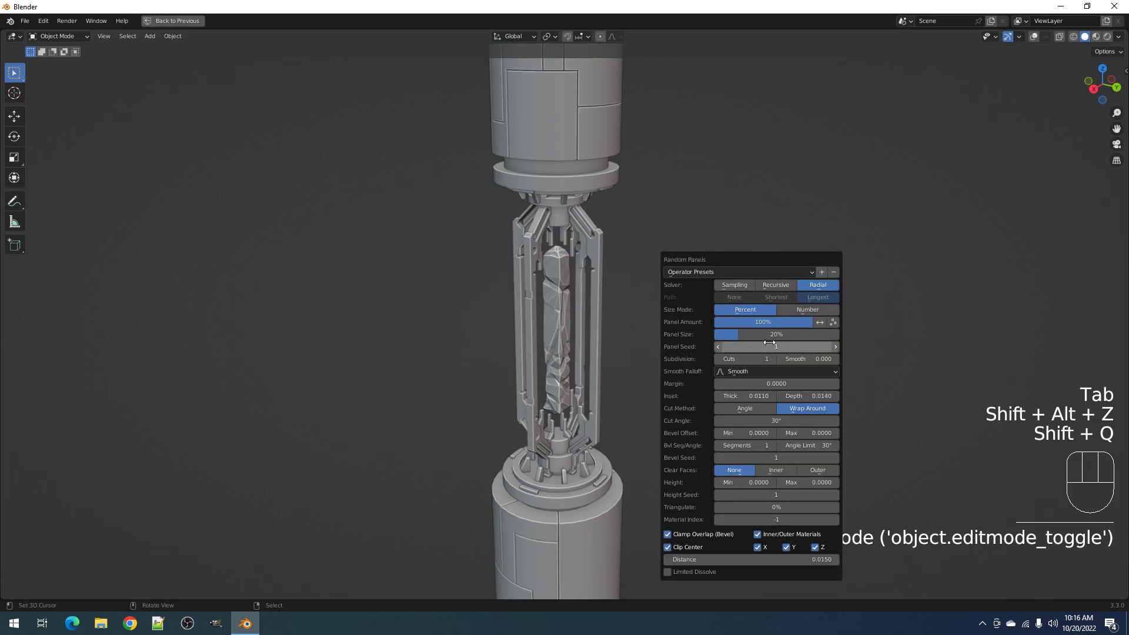
pyautogui.keyDown('ctrl'); pyautogui.scroll(1, 763, 346); pyautogui.keyUp('ctrl')
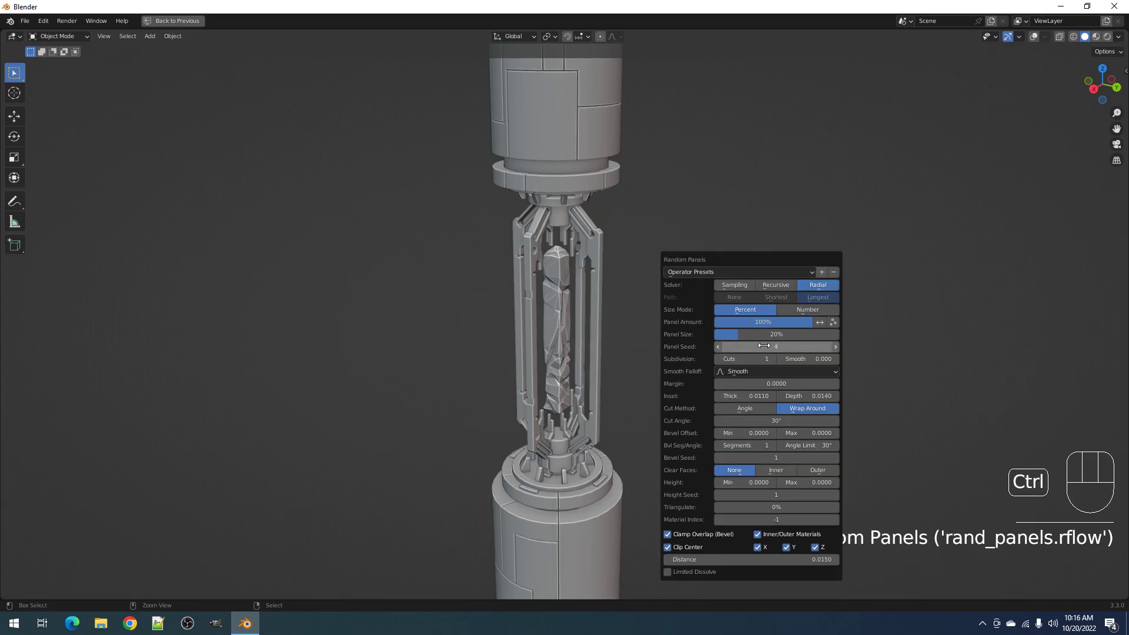
pyautogui.scroll(-2, 605, 339)
pyautogui.moveTo(605, 340); pyautogui.dragTo(611, 464, button='middle')
pyautogui.hotkey('alt', 'a')
pyautogui.scroll(-2, 590, 337)
pyautogui.scroll(2, 590, 329)
pyautogui.moveTo(591, 329); pyautogui.dragTo(584, 385, button='middle')
pyautogui.scroll(2, 584, 385)
# Add a centred loop cut around the recessed band between the middle cylinder and the upper collar
pyautogui.press('Tab')
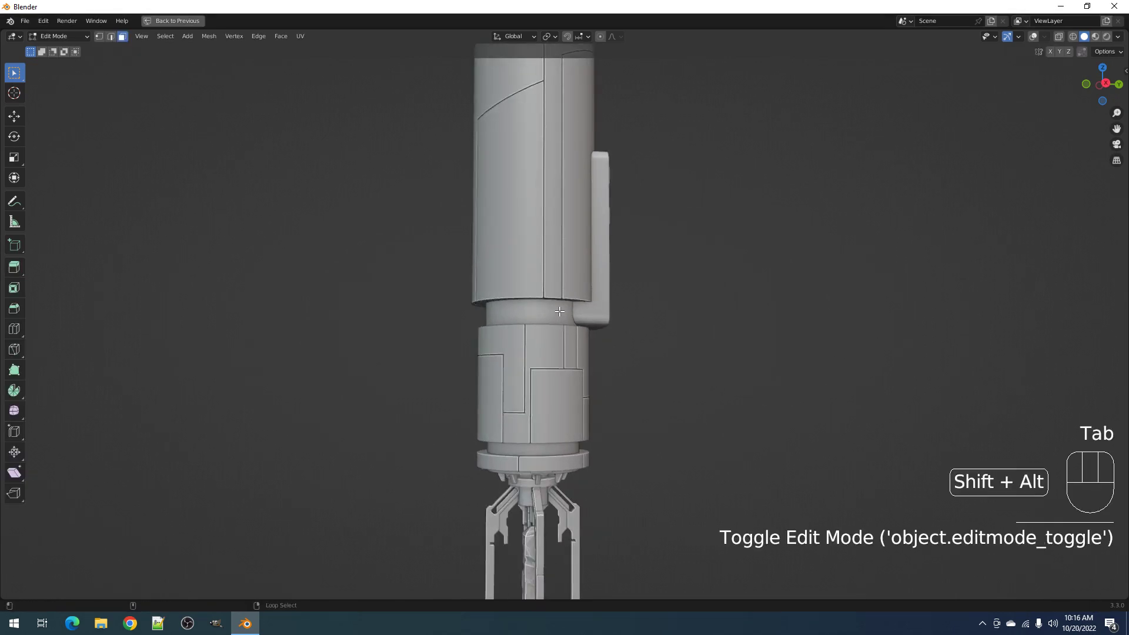
pyautogui.hotkey('shift', 'alt', 'z')
pyautogui.hotkey('alt', 'a')
pyautogui.keyDown('shift'); pyautogui.moveTo(561, 447); pyautogui.dragTo(564, 311, button='middle'); pyautogui.keyUp('shift')
pyautogui.press('3')
pyautogui.keyDown('alt'); pyautogui.keyDown('shift'); pyautogui.click(566, 312); pyautogui.keyUp('shift'); pyautogui.keyUp('alt')
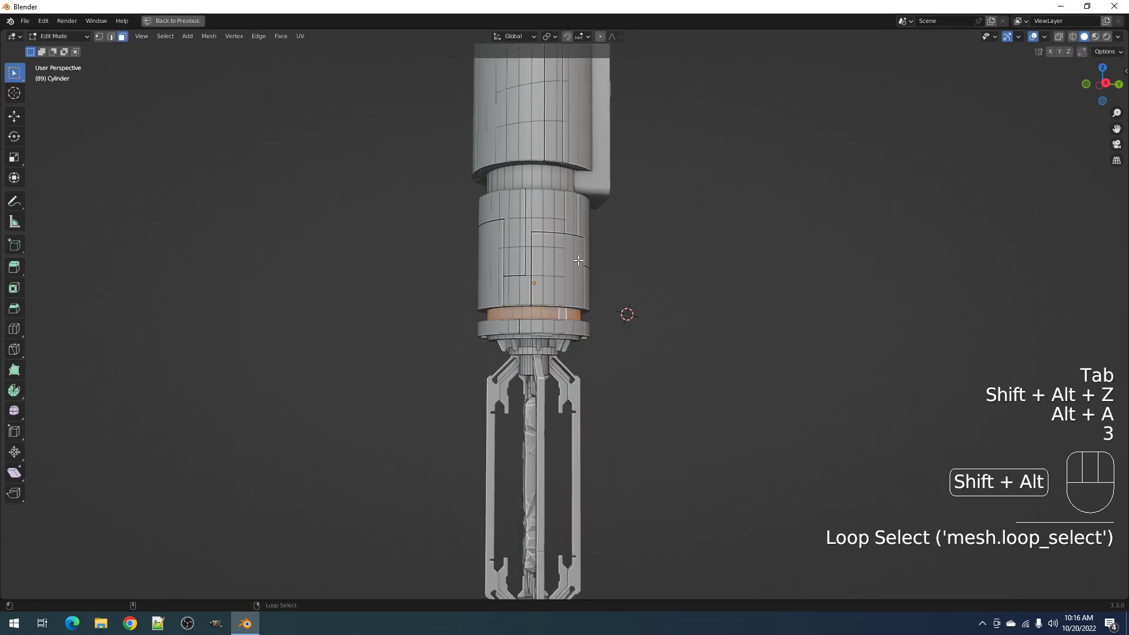
pyautogui.keyDown('shift'); pyautogui.scroll(3, 573, 270); pyautogui.keyUp('shift')
pyautogui.click(540, 367)
pyautogui.rightClick(540, 367)
# Select both face rings of the recessed band above the upper collar and return to Object Mode with overlays hidden
pyautogui.press('3')
pyautogui.scroll(3, 529, 388)
pyautogui.keyDown('shift'); pyautogui.moveTo(515, 409); pyautogui.dragTo(533, 351, button='middle'); pyautogui.keyUp('shift')
pyautogui.scroll(3, 533, 351)
pyautogui.keyDown('alt'); pyautogui.keyDown('shift'); pyautogui.click(532, 351); pyautogui.keyUp('shift'); pyautogui.keyUp('alt')
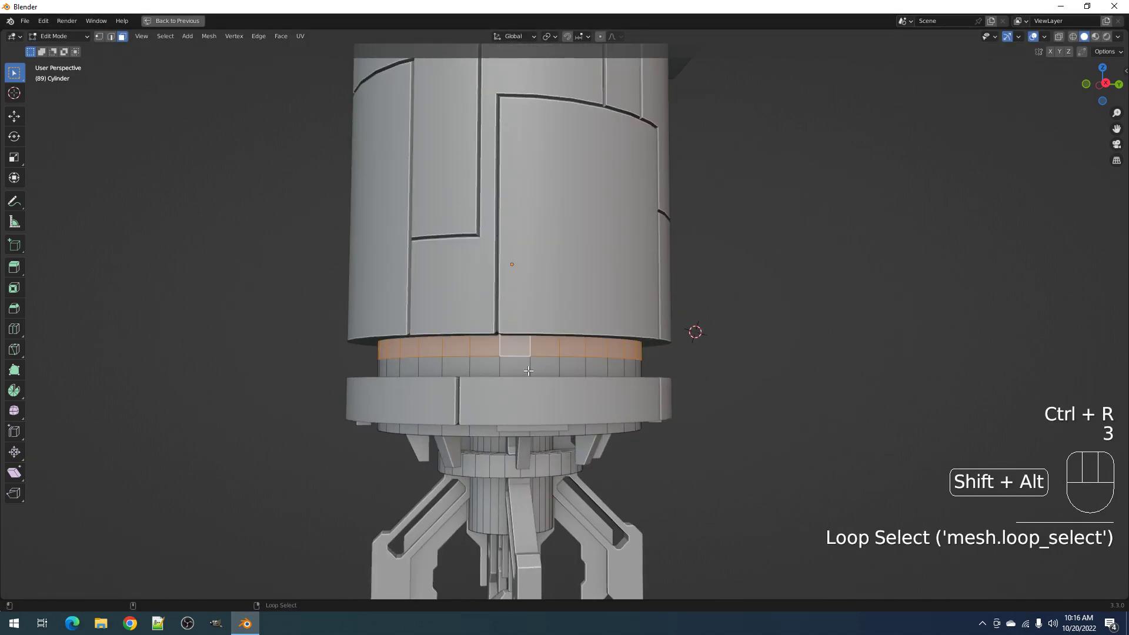
pyautogui.scroll(-5, 650, 327)
pyautogui.press('Tab')
pyautogui.hotkey('shift', 'alt', 'z')
pyautogui.scroll(-4, 654, 309)
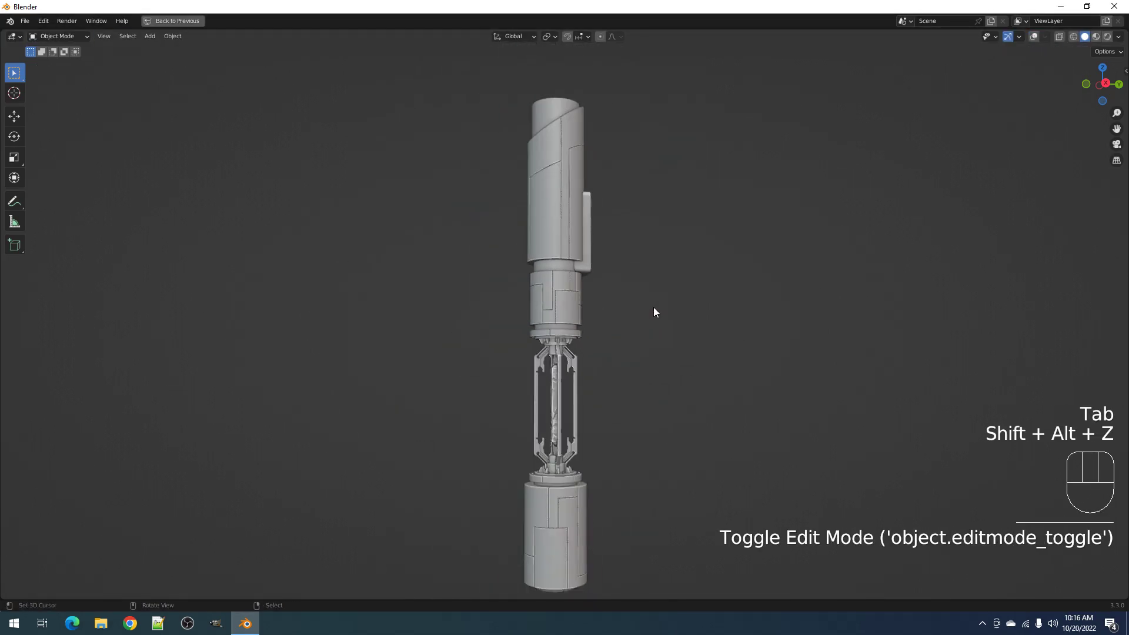
# Run Random Loop Extrude on the recessed band with loop 1 enabled and inspect the result
pyautogui.scroll(6, 652, 309)
pyautogui.hotkey('shift', 'q')
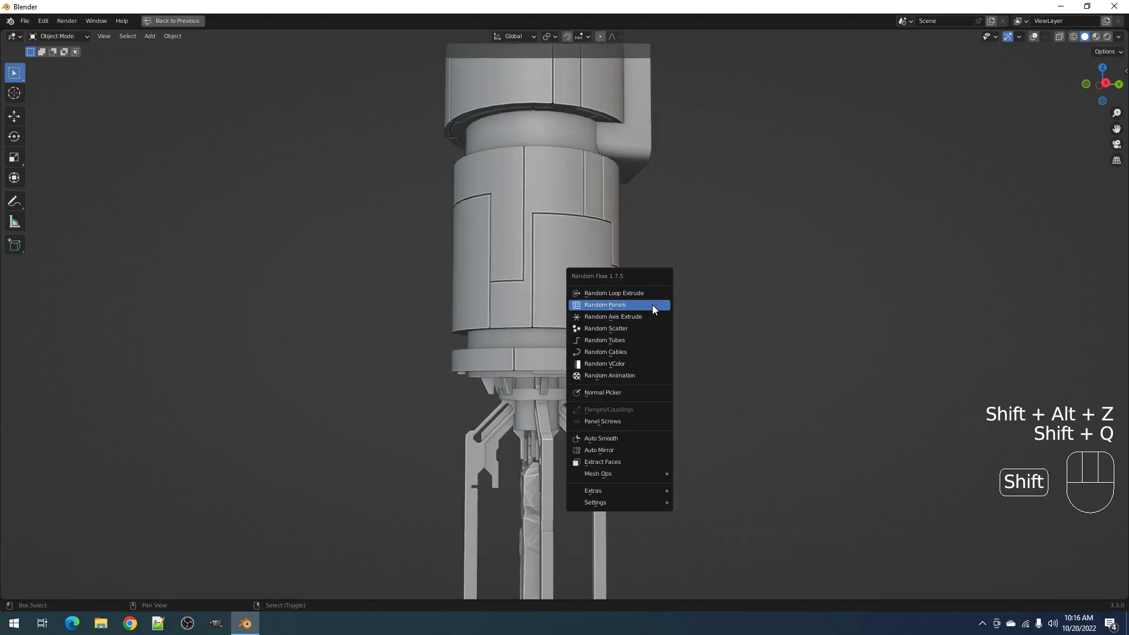
pyautogui.scroll(-3, 572, 390)
pyautogui.moveTo(573, 390); pyautogui.dragTo(519, 395, button='middle')
pyautogui.scroll(3, 555, 357)
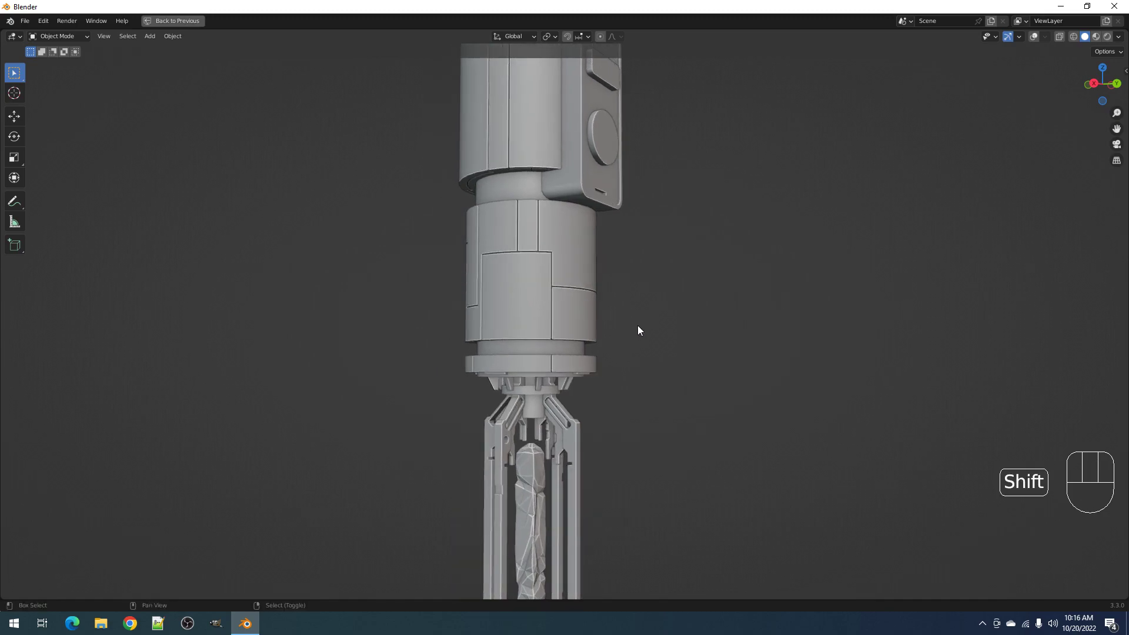
pyautogui.hotkey('shift', 'q')
pyautogui.click(634, 313)
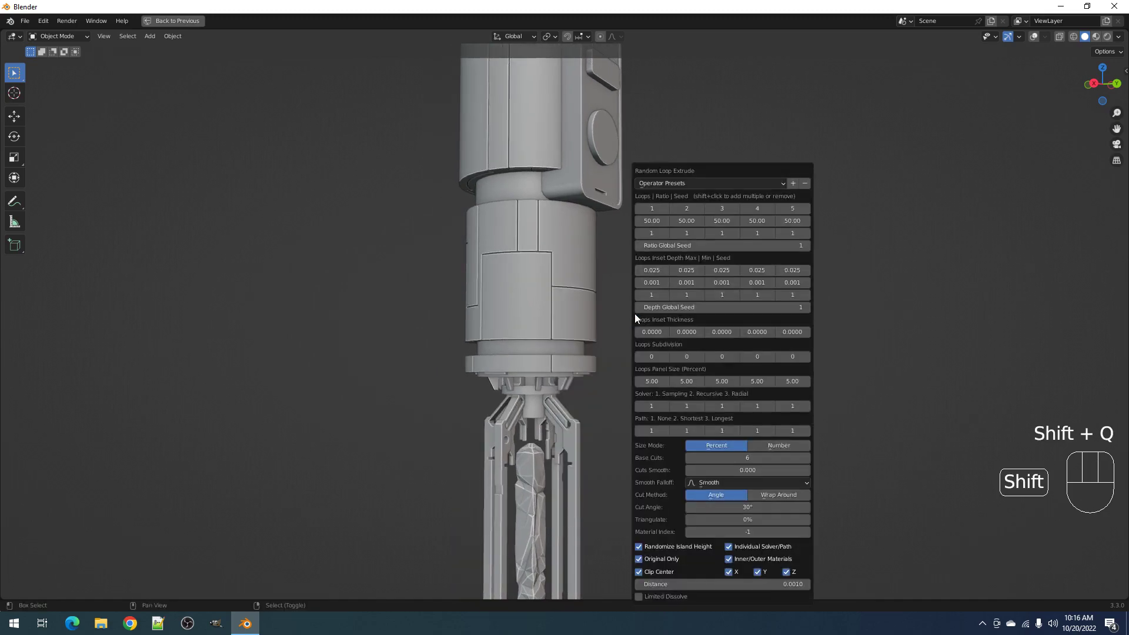
pyautogui.click(652, 210)
pyautogui.scroll(6, 590, 332)
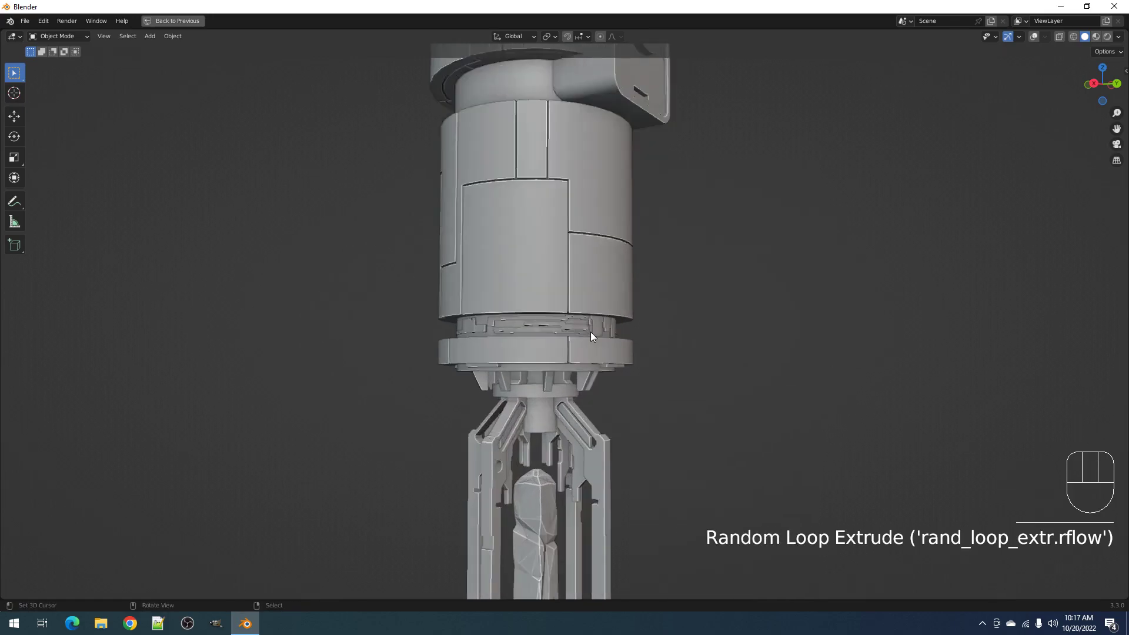
pyautogui.scroll(-2, 635, 338)
# Set the maximum inset depth of loops 1 to 3 to 0.150 and enable loops 2 and 3 as well
pyautogui.press('F9')
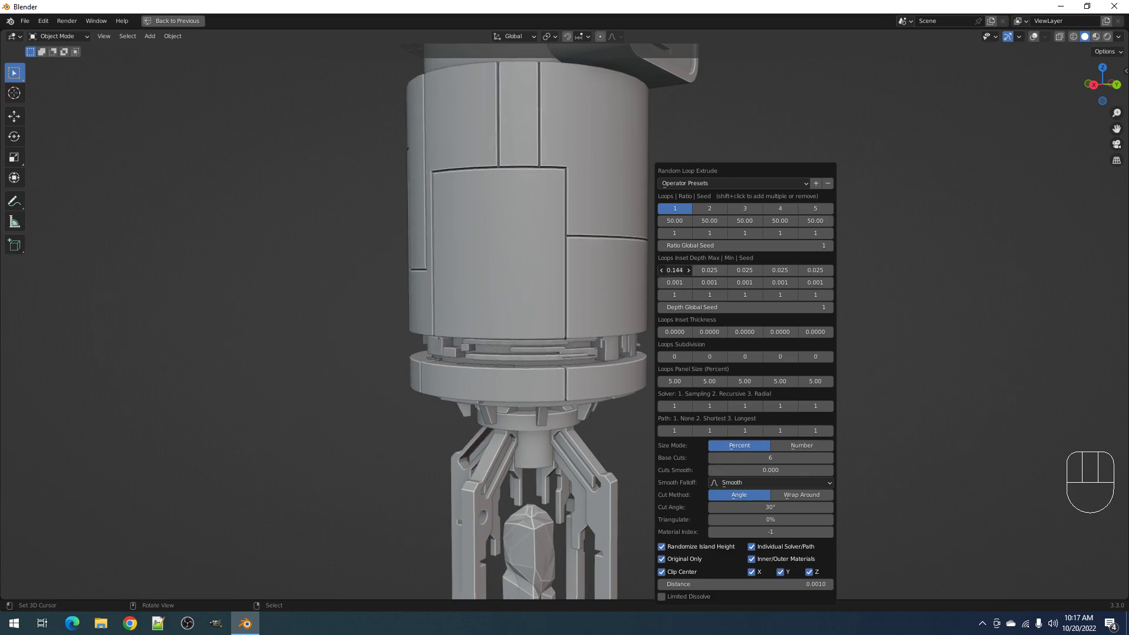
pyautogui.press('Return')
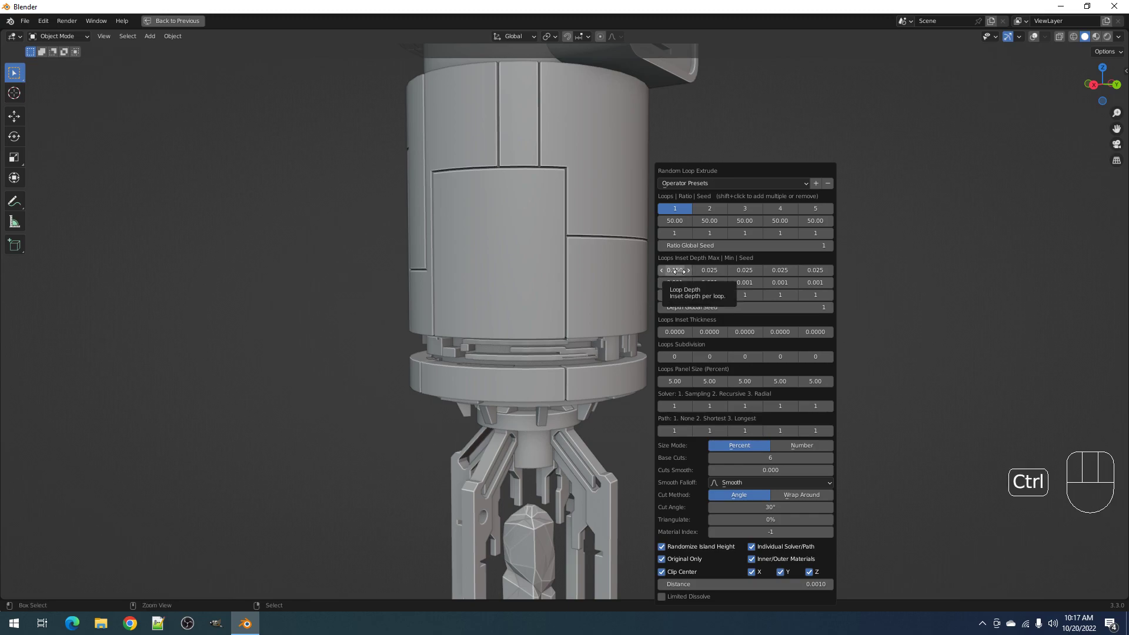
pyautogui.hotkey('ctrl', 'v')
pyautogui.hotkey('ctrl', 'v')
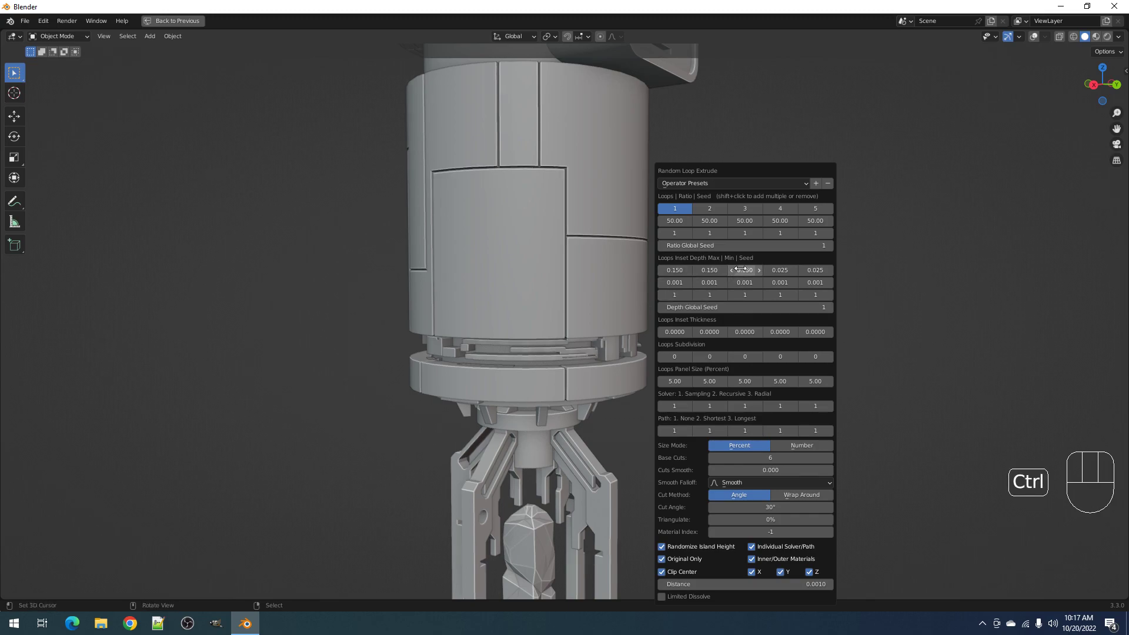
pyautogui.keyDown('shift'); pyautogui.click(709, 209); pyautogui.keyUp('shift')
pyautogui.keyDown('shift'); pyautogui.click(738, 208); pyautogui.keyUp('shift')
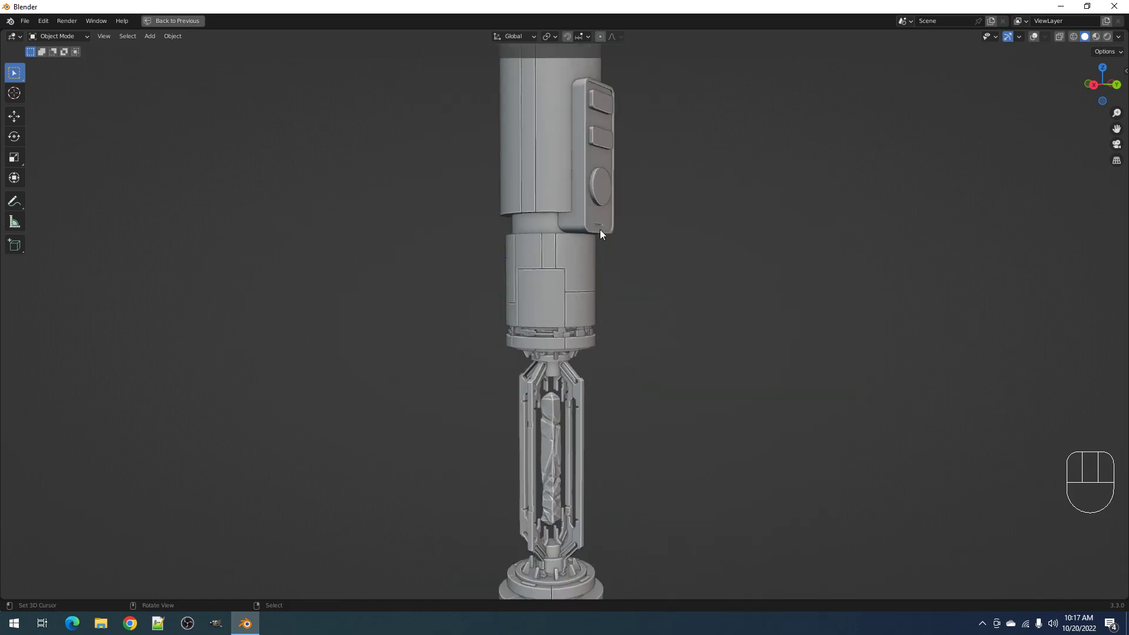
# Try different base cut counts for the band's Random Loop Extrude and settle on 5
pyautogui.scroll(5, 600, 232)
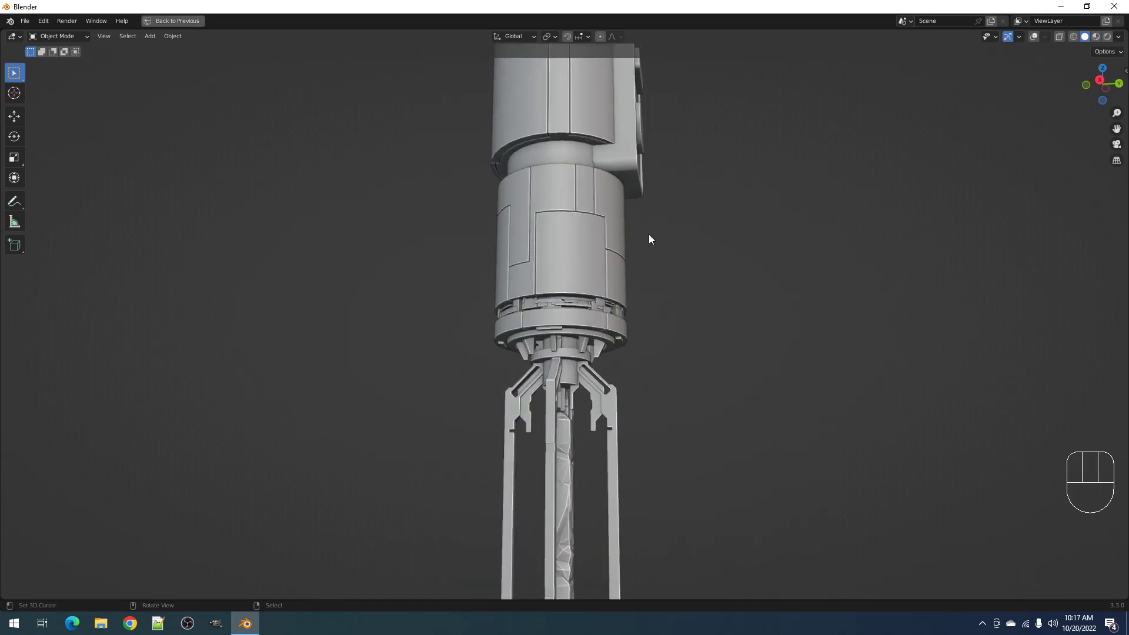
pyautogui.press('F9')
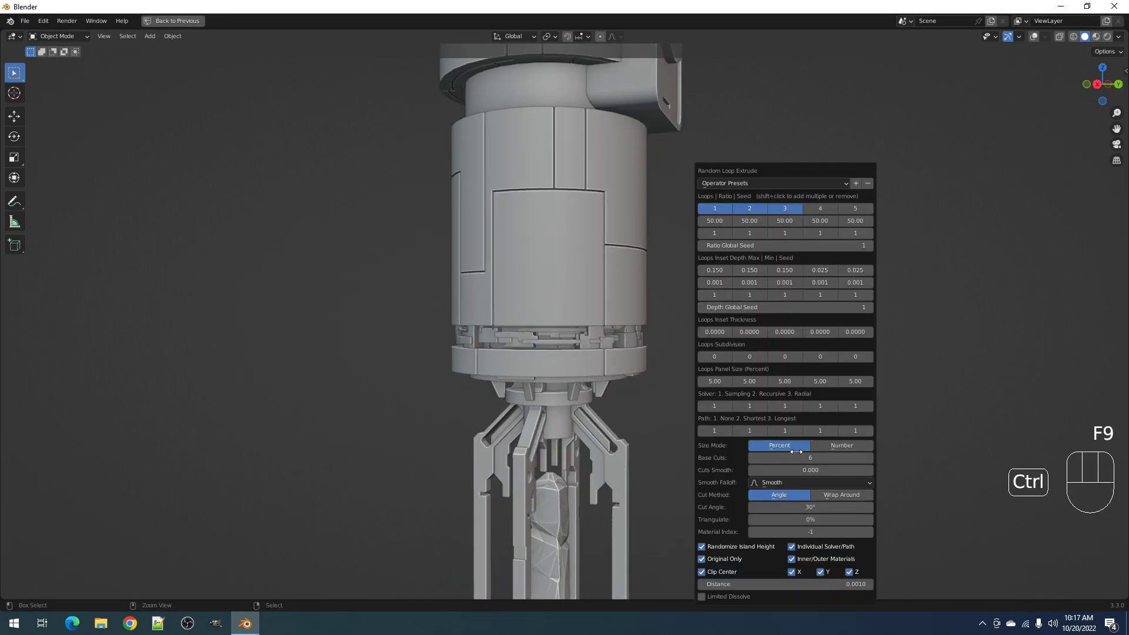
pyautogui.keyDown('ctrl'); pyautogui.scroll(1, 798, 458); pyautogui.keyUp('ctrl')
pyautogui.keyDown('ctrl'); pyautogui.scroll(2, 798, 458); pyautogui.keyUp('ctrl')
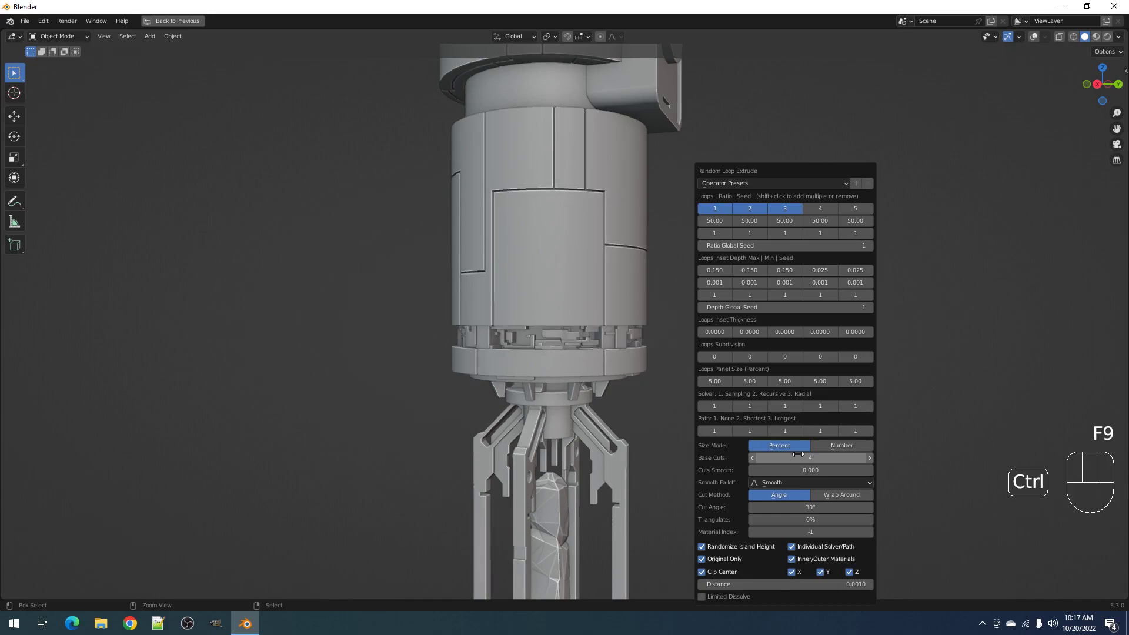
pyautogui.keyDown('ctrl'); pyautogui.scroll(1, 798, 457); pyautogui.keyUp('ctrl')
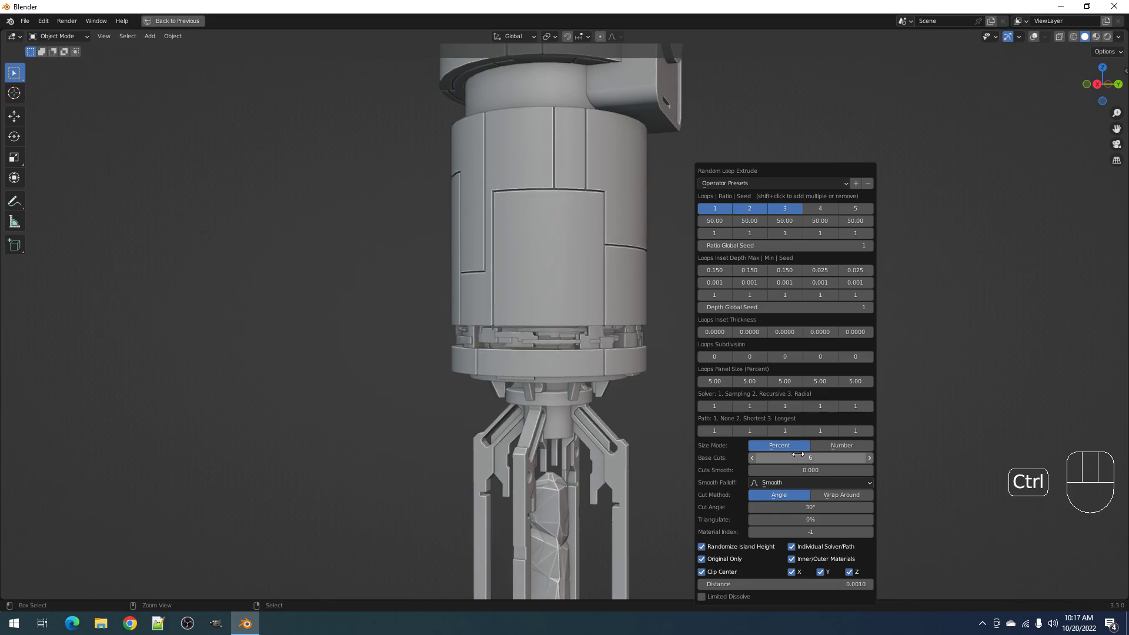
pyautogui.keyDown('ctrl'); pyautogui.scroll(-1, 797, 454); pyautogui.keyUp('ctrl')
# Enable Limited Dissolve with a 10° max angle and set the Clip Center distance to 0.0030 for the band's extrusions
pyautogui.click(746, 596)
pyautogui.click(780, 593)
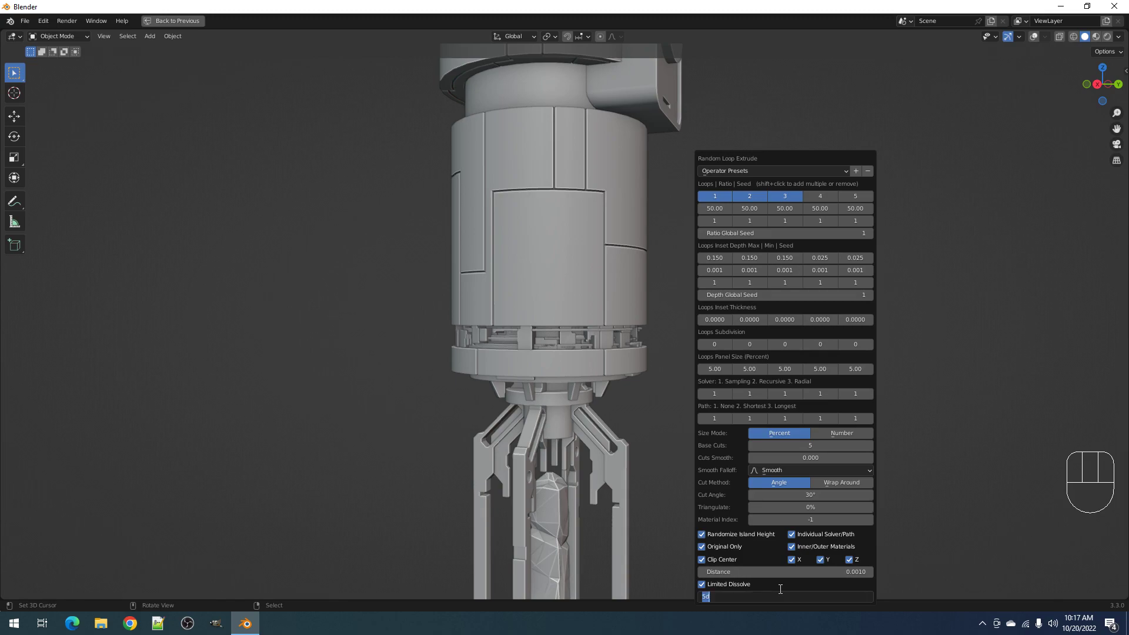
pyautogui.write('10')
pyautogui.press('Return')
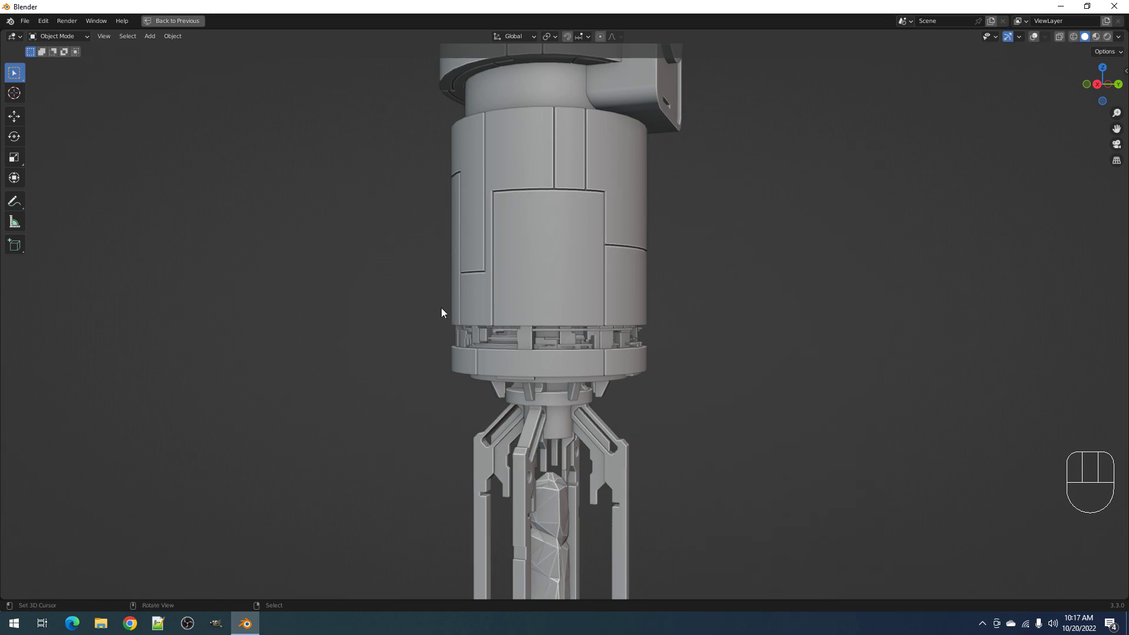
pyautogui.scroll(-4, 555, 331)
pyautogui.scroll(4, 592, 333)
pyautogui.moveTo(601, 336); pyautogui.dragTo(549, 336, button='middle')
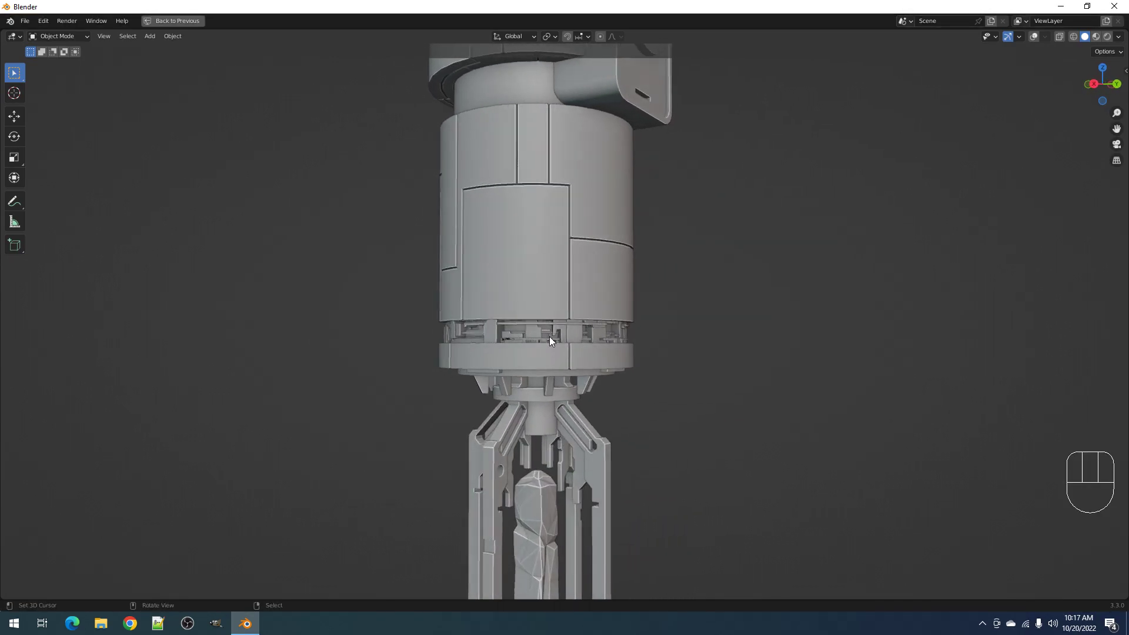
# Set the band's ratio global seed to 2 and inspect the extruded details from several sides
pyautogui.press('F9')
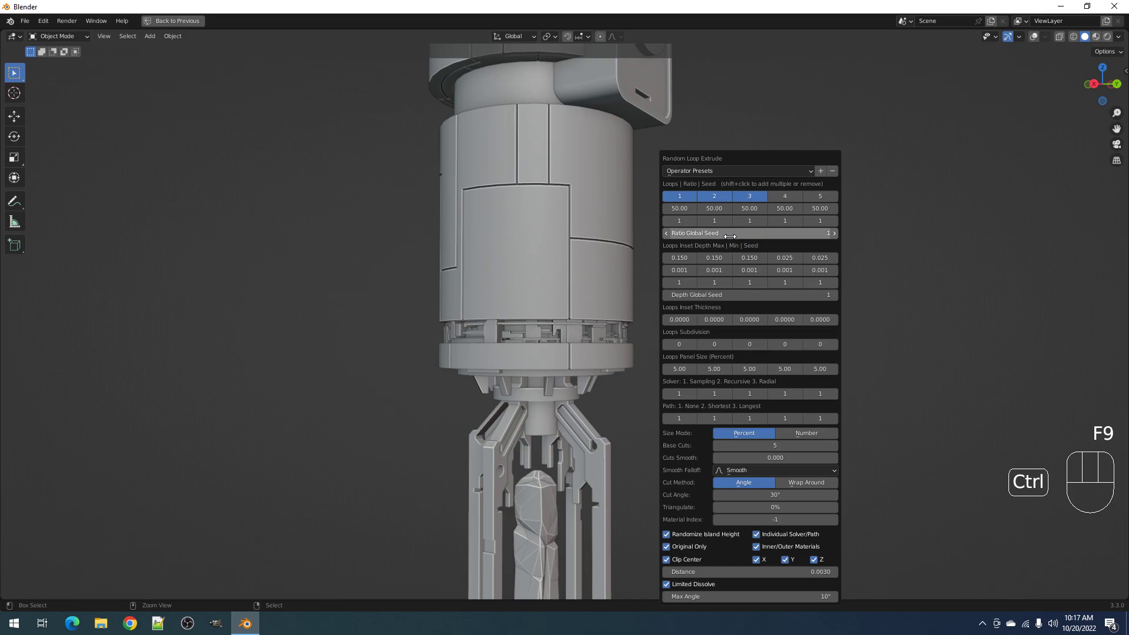
pyautogui.keyDown('ctrl'); pyautogui.scroll(1, 730, 235); pyautogui.keyUp('ctrl')
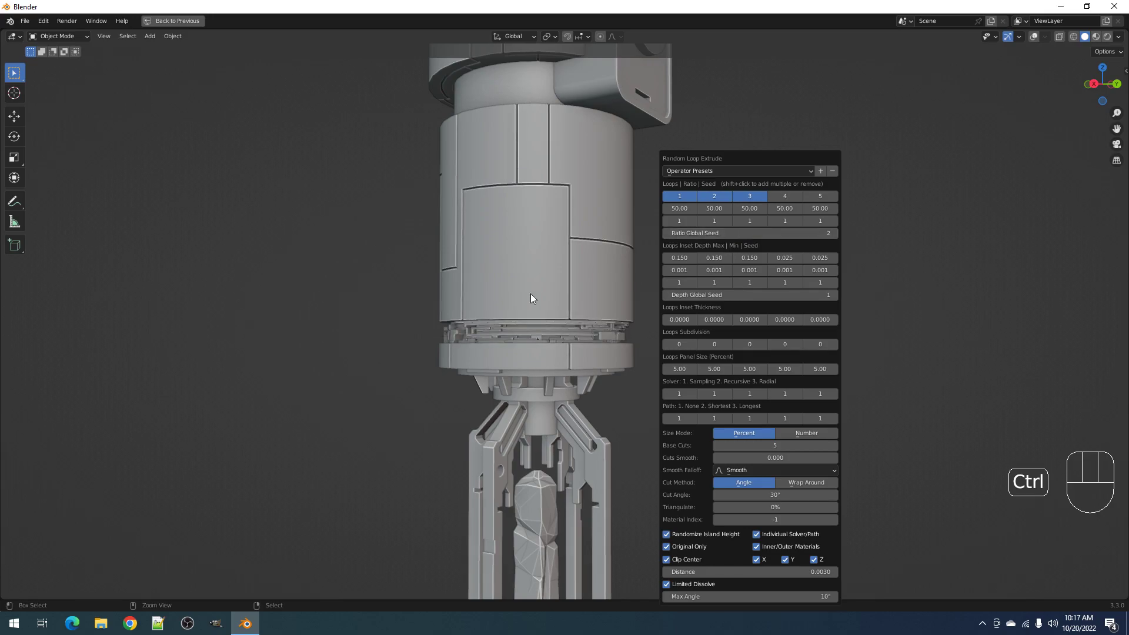
pyautogui.moveTo(530, 294); pyautogui.dragTo(595, 312, button='middle')
pyautogui.scroll(-4, 596, 312)
pyautogui.moveTo(705, 318); pyautogui.dragTo(523, 323, button='middle')
pyautogui.scroll(4, 612, 318)
pyautogui.scroll(1, 523, 323)
# Raise the Clip Center distance of the band's Random Loop Extrude to 0.0120 and check the centre seam
pyautogui.press('F9')
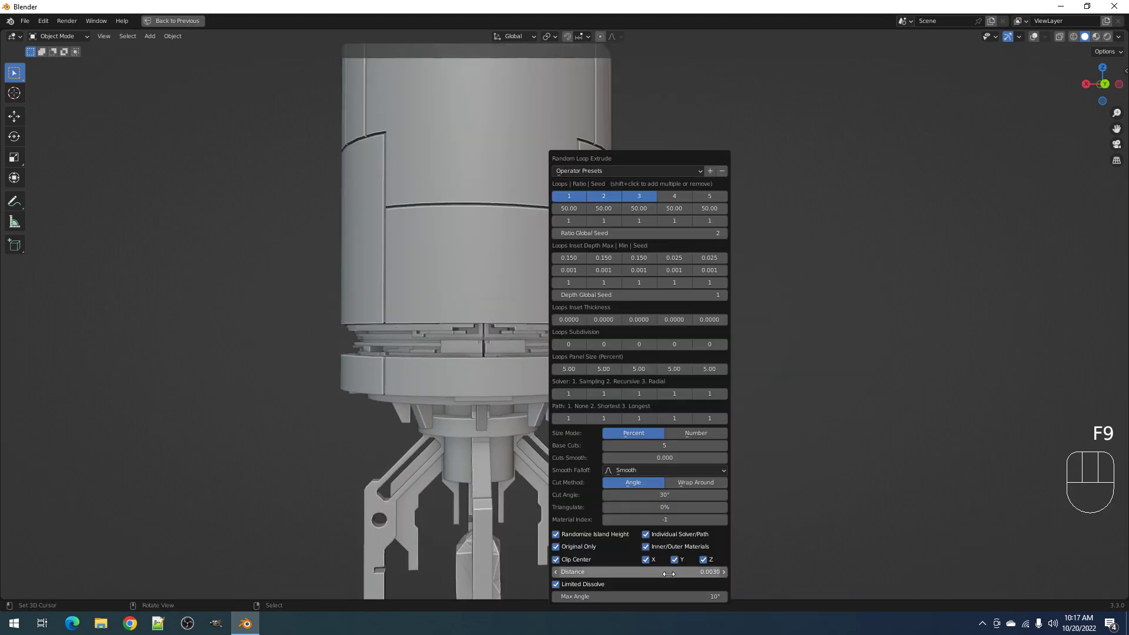
pyautogui.keyDown('ctrl'); pyautogui.scroll(1, 661, 572); pyautogui.keyUp('ctrl')
pyautogui.keyDown('ctrl'); pyautogui.scroll(1, 662, 571); pyautogui.keyUp('ctrl')
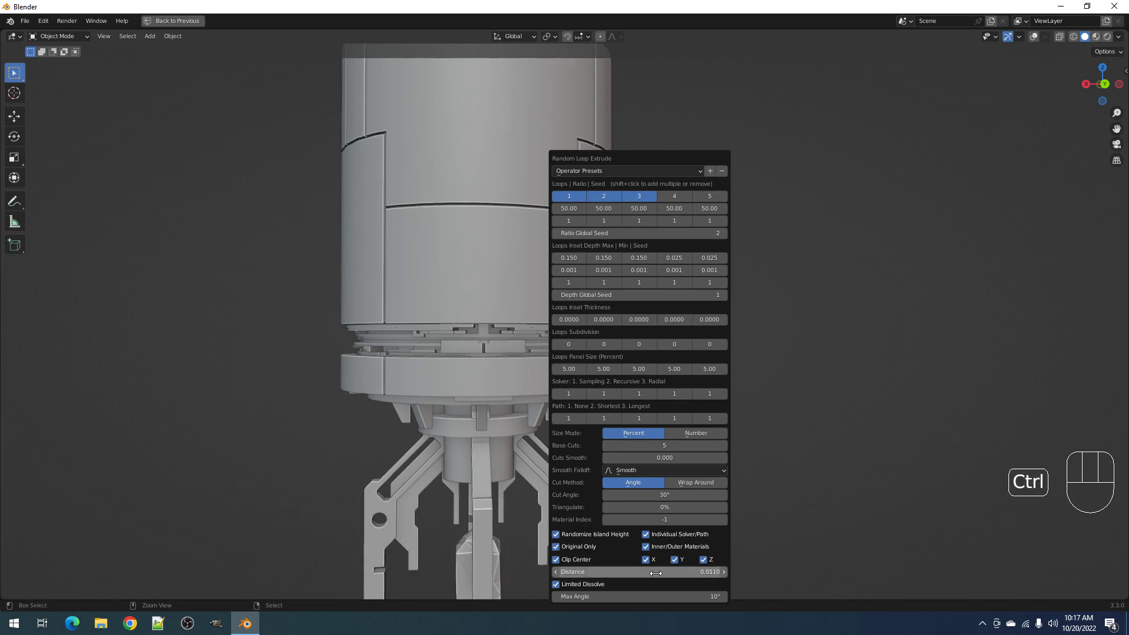
pyautogui.moveTo(577, 357); pyautogui.dragTo(629, 359, button='middle')
pyautogui.scroll(-3, 676, 355)
pyautogui.scroll(2, 630, 359)
# Turn off Randomize Island Height for the band and try depth global seeds up to 23
pyautogui.press('F9')
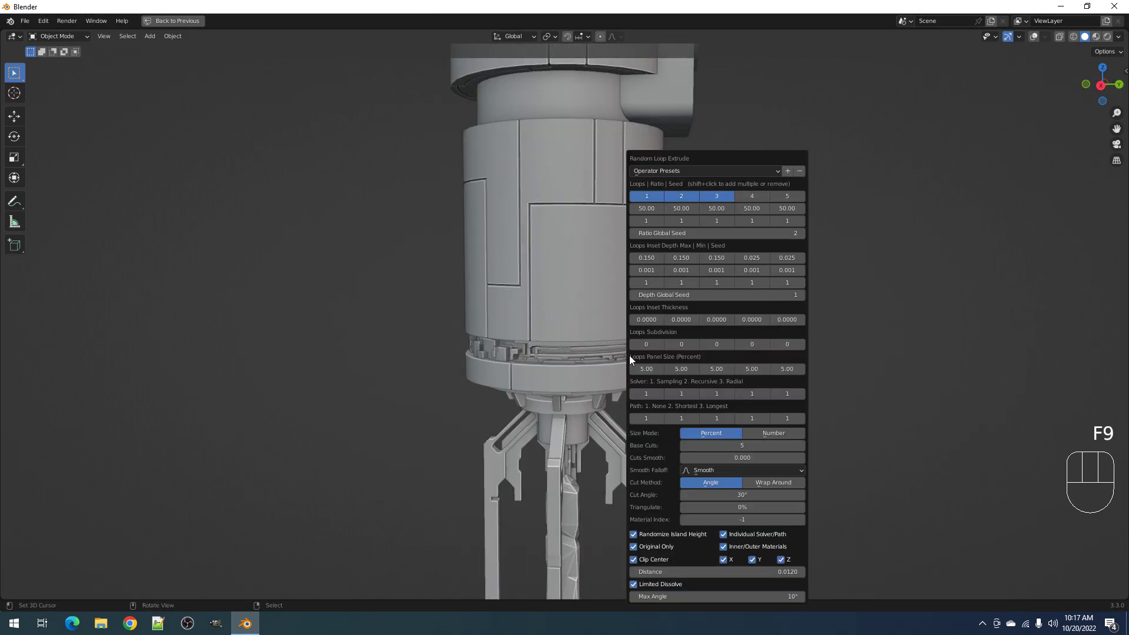
pyautogui.click(650, 533)
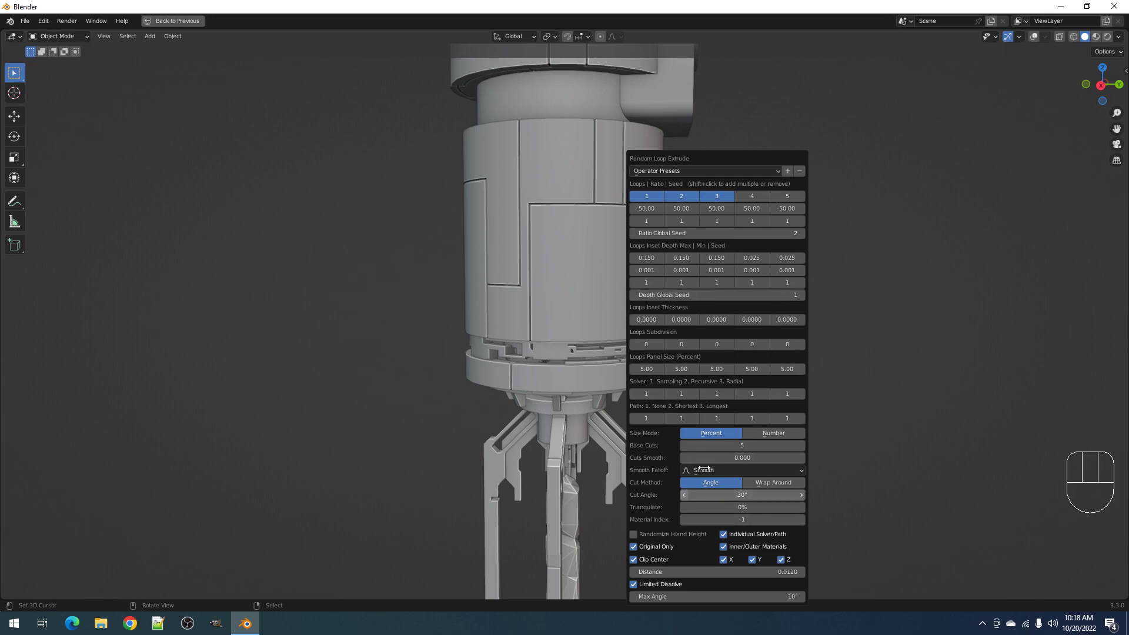
pyautogui.keyDown('ctrl'); pyautogui.scroll(2, 717, 295); pyautogui.keyUp('ctrl')
pyautogui.keyDown('ctrl'); pyautogui.scroll(7, 717, 295); pyautogui.keyUp('ctrl')
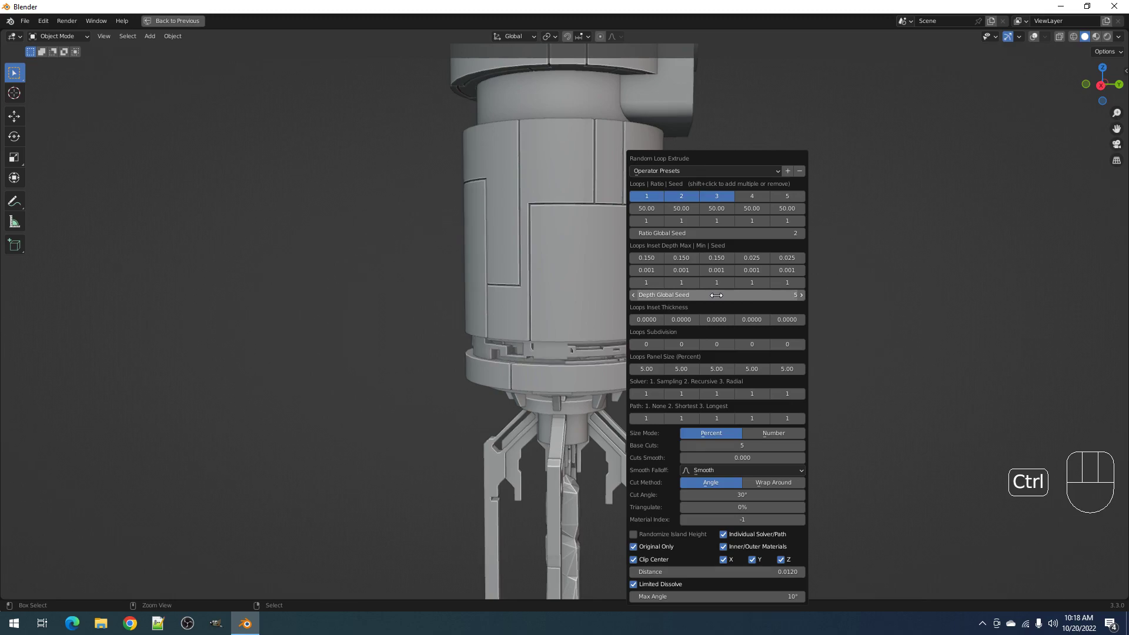
pyautogui.keyDown('ctrl'); pyautogui.scroll(4, 716, 295); pyautogui.keyUp('ctrl')
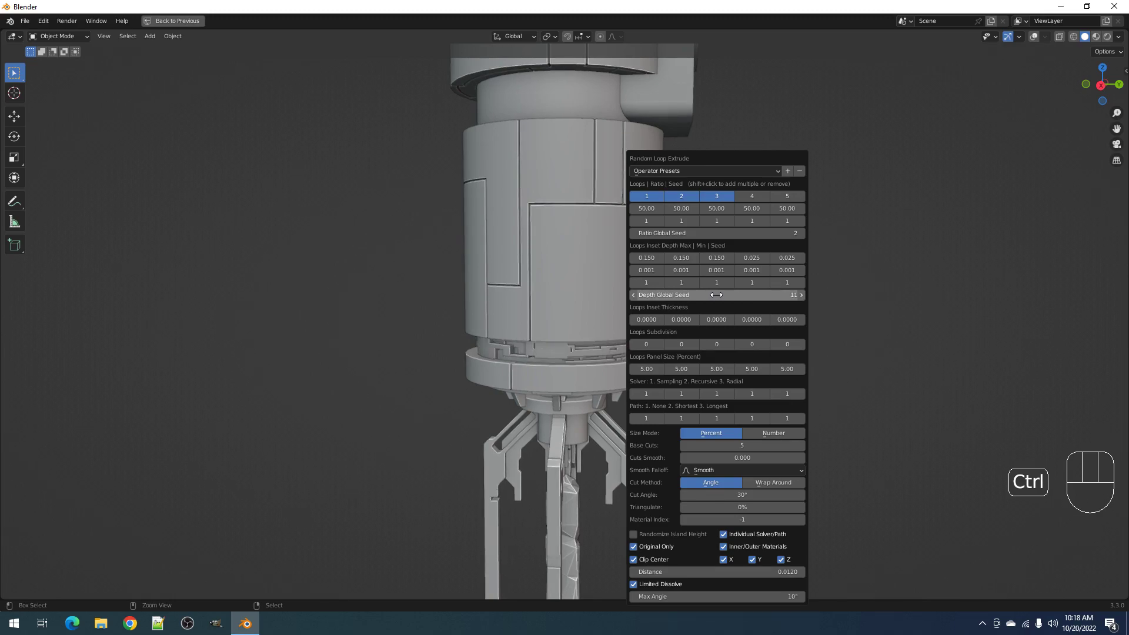
pyautogui.keyDown('ctrl'); pyautogui.scroll(1, 717, 295); pyautogui.keyUp('ctrl')
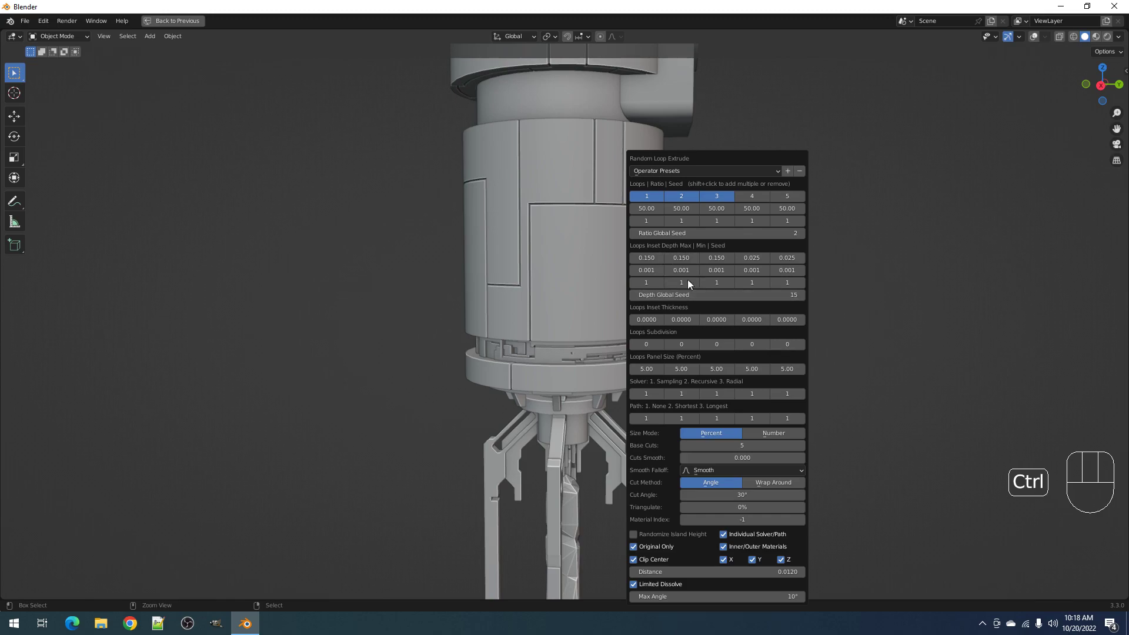
pyautogui.keyDown('ctrl'); pyautogui.scroll(5, 691, 295); pyautogui.keyUp('ctrl')
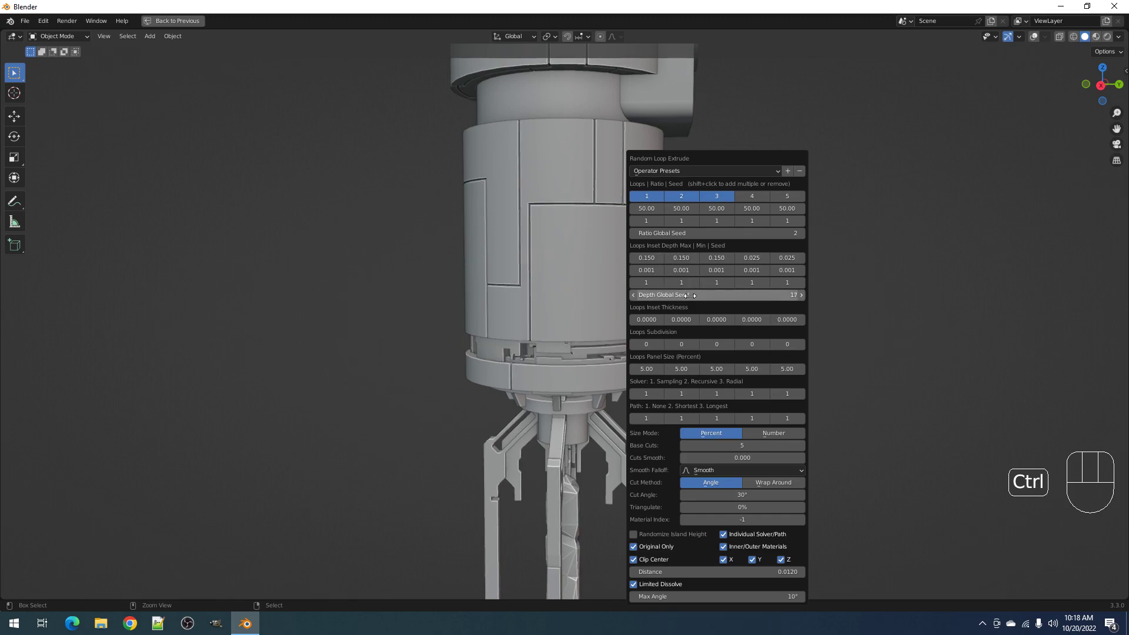
pyautogui.keyDown('ctrl'); pyautogui.scroll(3, 690, 296); pyautogui.keyUp('ctrl')
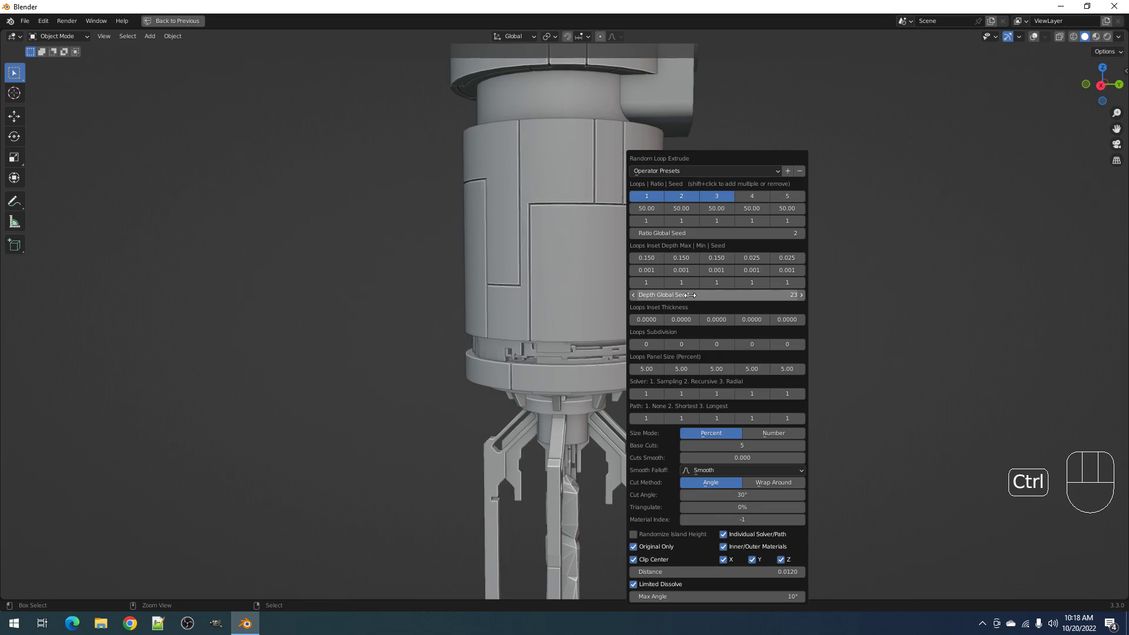
# Limit the band's Random Loop Extrude to loop 1 and try depth global seeds up to 57
pyautogui.keyDown('shift'); pyautogui.click(684, 199); pyautogui.keyUp('shift')
pyautogui.keyDown('shift'); pyautogui.click(710, 197); pyautogui.keyUp('shift')
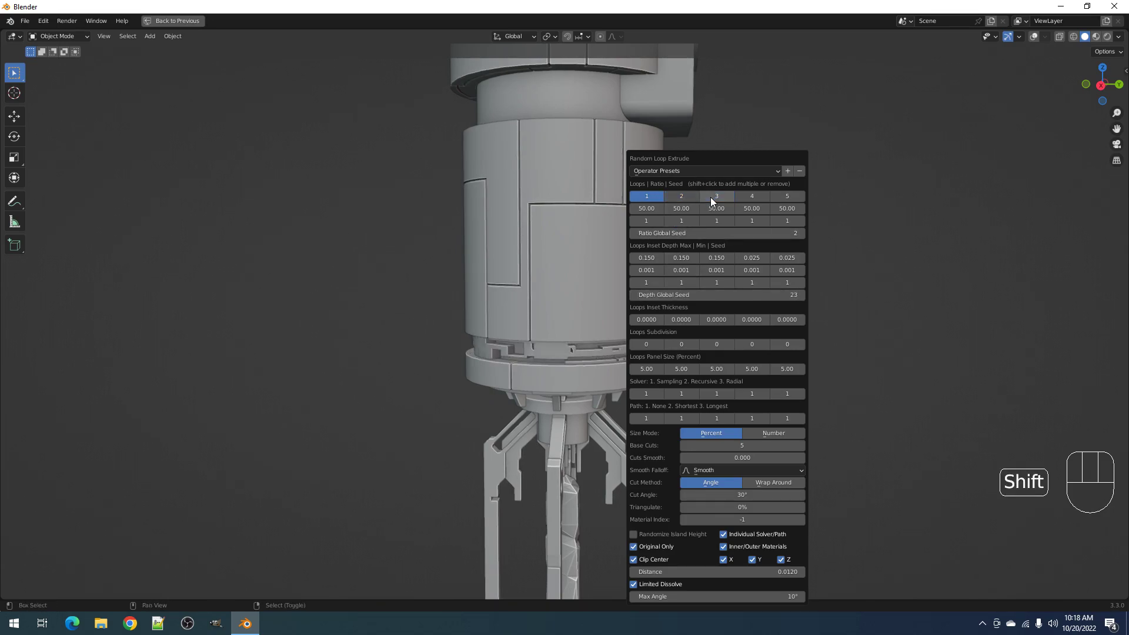
pyautogui.scroll(2, 683, 342)
pyautogui.press('F9')
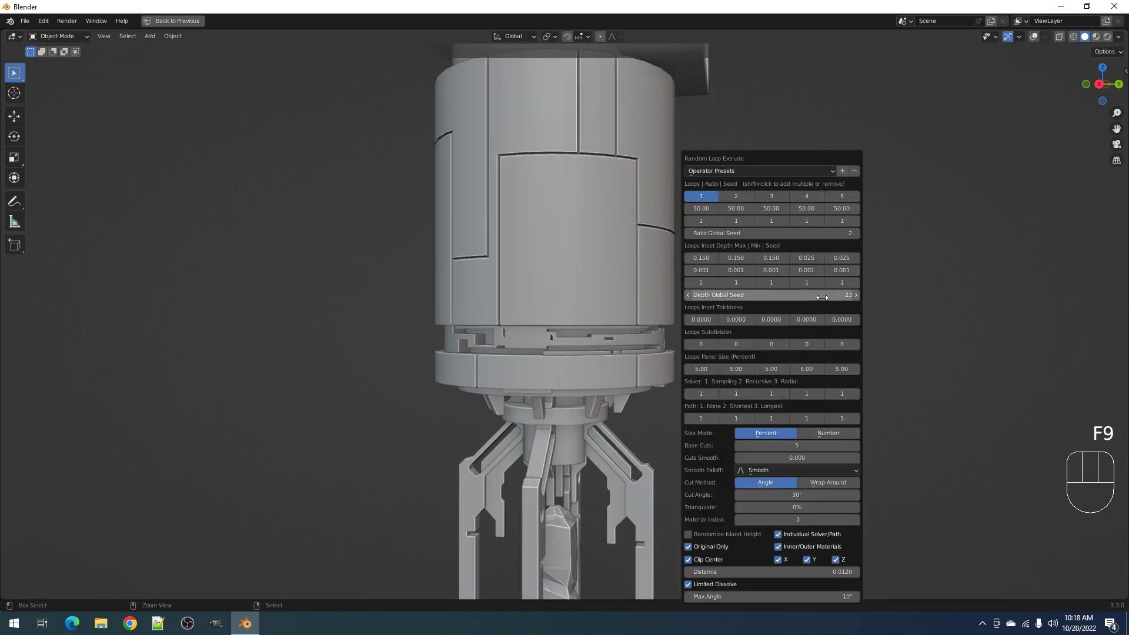
pyautogui.keyDown('ctrl'); pyautogui.scroll(8, 821, 296); pyautogui.keyUp('ctrl')
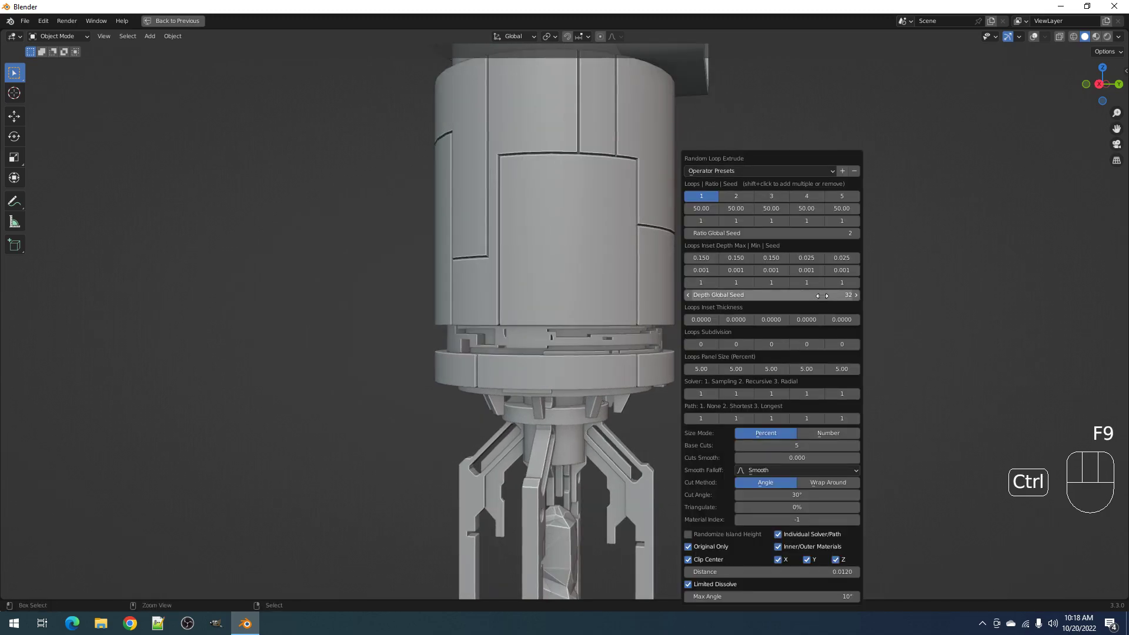
pyautogui.keyDown('ctrl'); pyautogui.scroll(5, 821, 296); pyautogui.keyUp('ctrl')
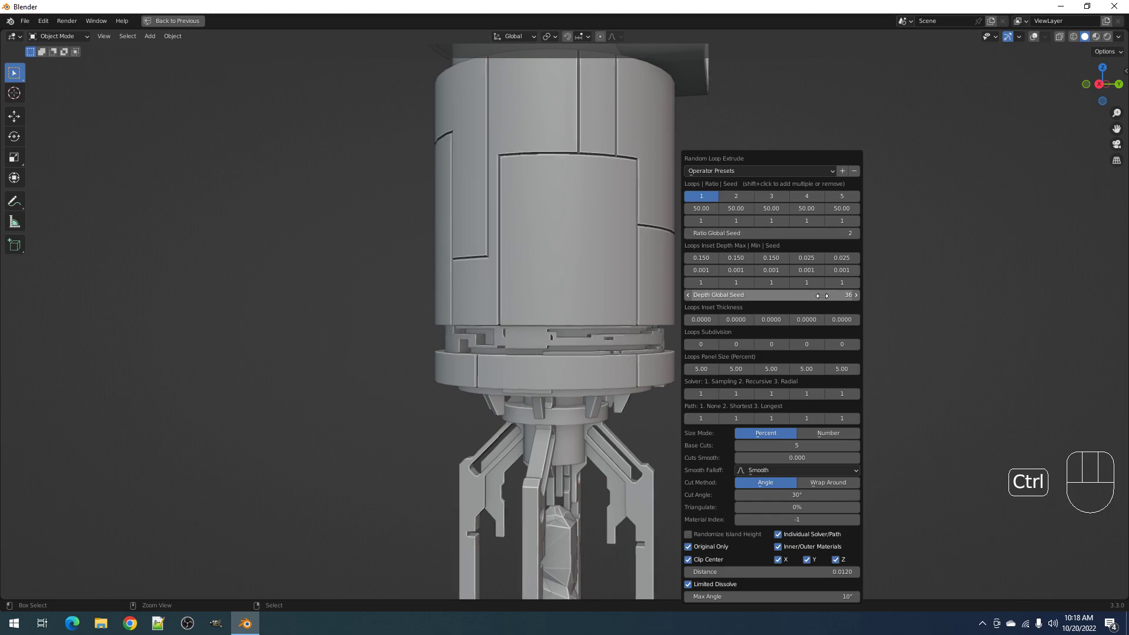
pyautogui.keyDown('ctrl'); pyautogui.scroll(8, 822, 296); pyautogui.keyUp('ctrl')
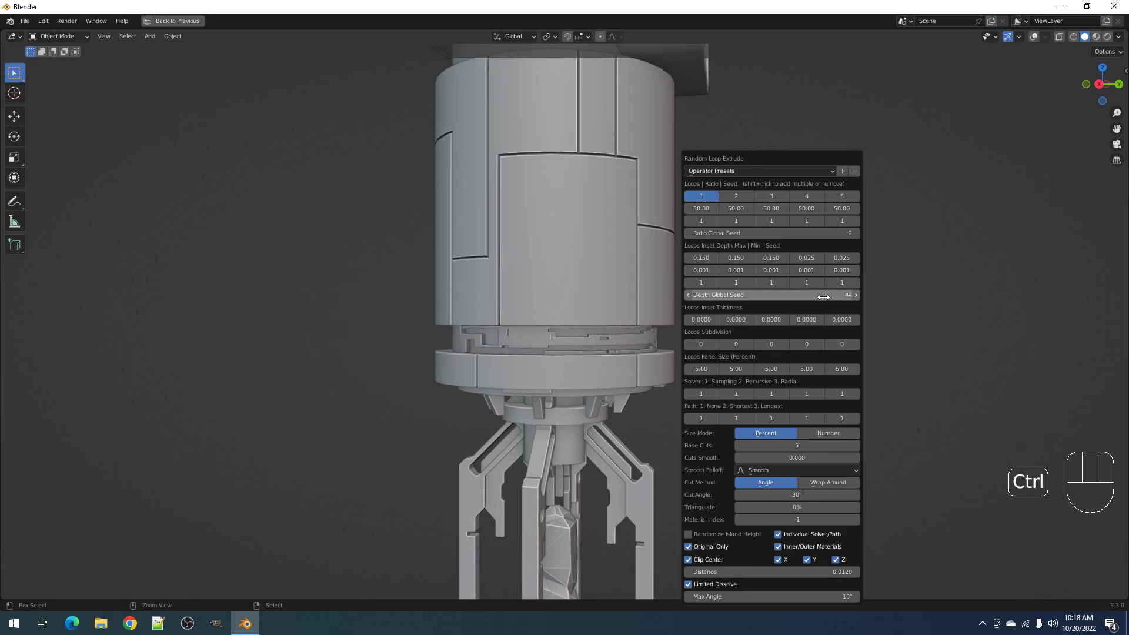
pyautogui.keyDown('ctrl'); pyautogui.scroll(1, 823, 297); pyautogui.keyUp('ctrl')
pyautogui.keyDown('ctrl'); pyautogui.scroll(5, 823, 297); pyautogui.keyUp('ctrl')
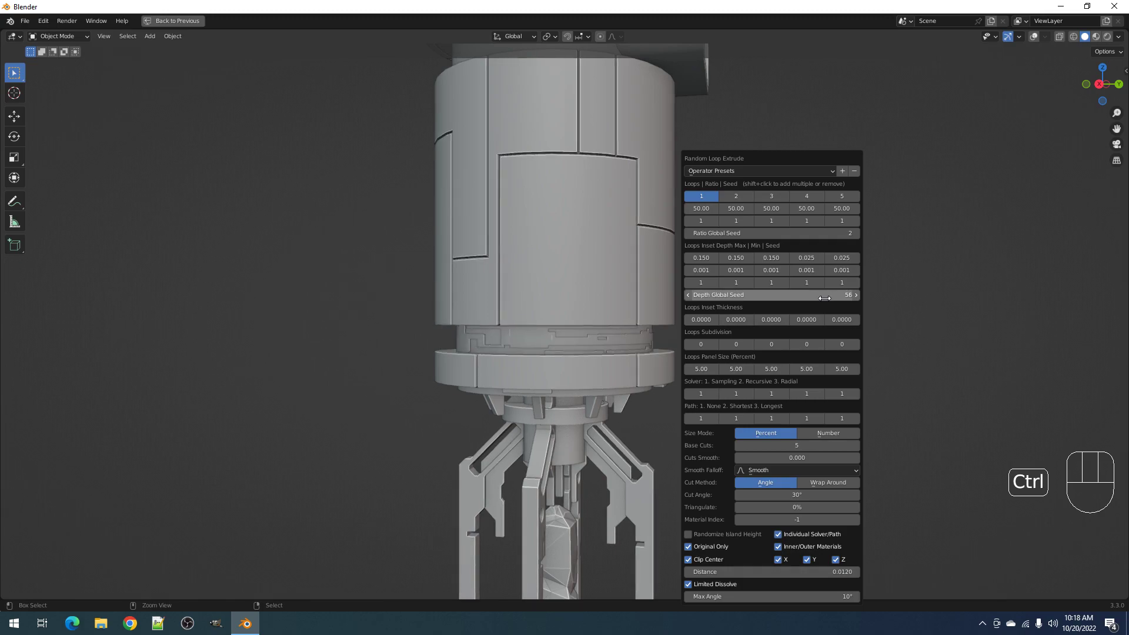
pyautogui.keyDown('ctrl'); pyautogui.scroll(1, 824, 298); pyautogui.keyUp('ctrl')
# Turn on Randomize Island Height for the band and reset the depth global seed to 1
pyautogui.click(721, 535)
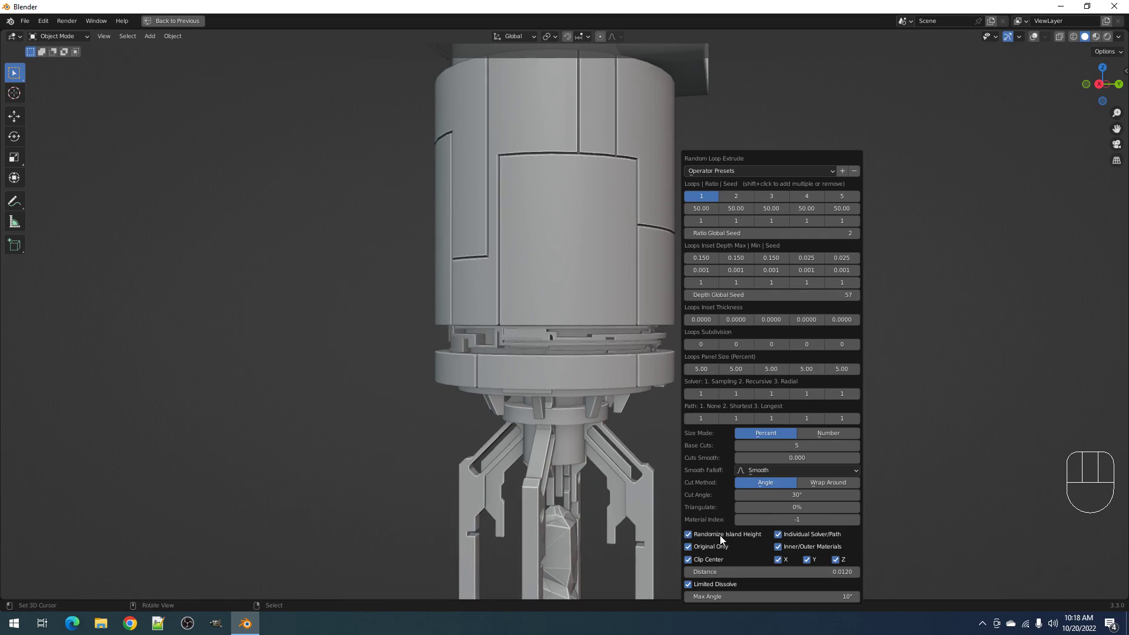
pyautogui.keyDown('ctrl'); pyautogui.scroll(1, 789, 295); pyautogui.keyUp('ctrl')
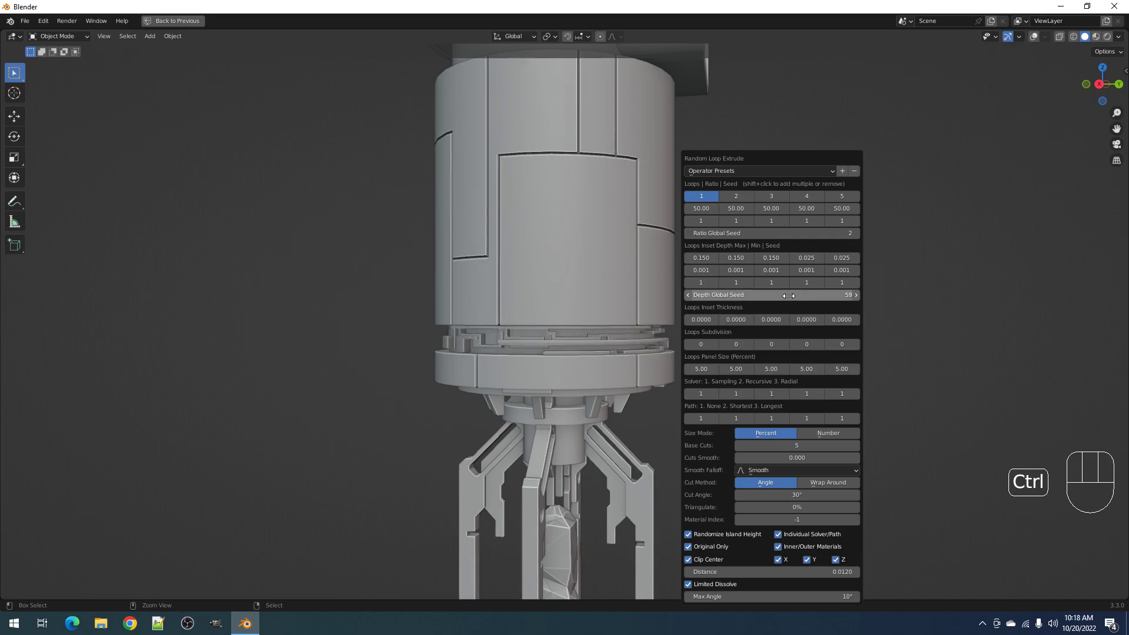
pyautogui.click(788, 296)
pyautogui.write('1')
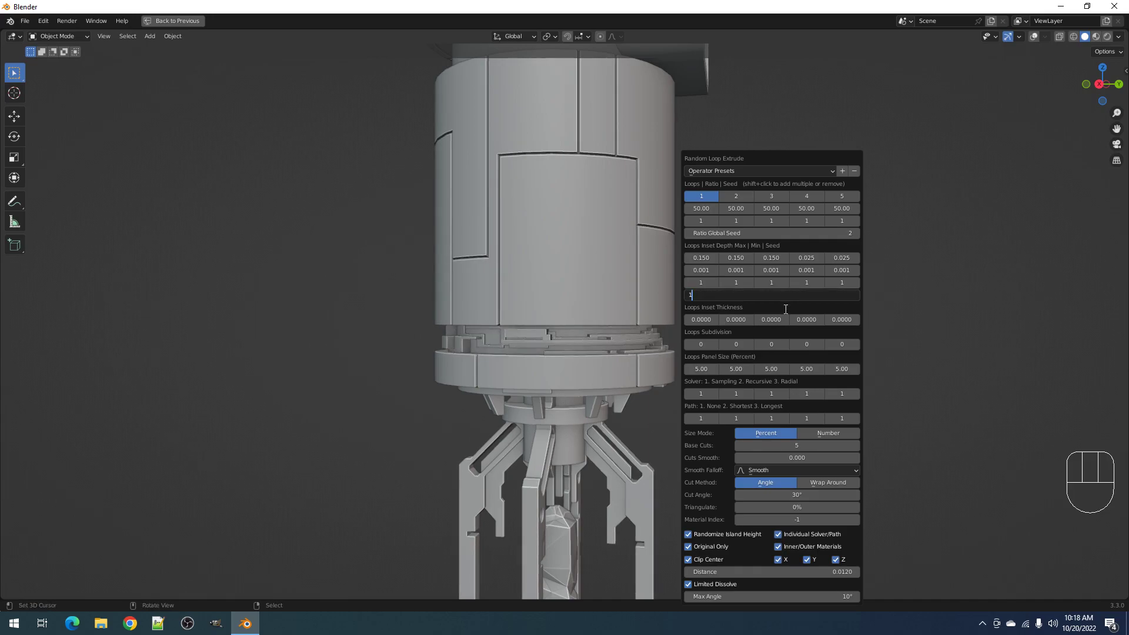
pyautogui.press('Return')
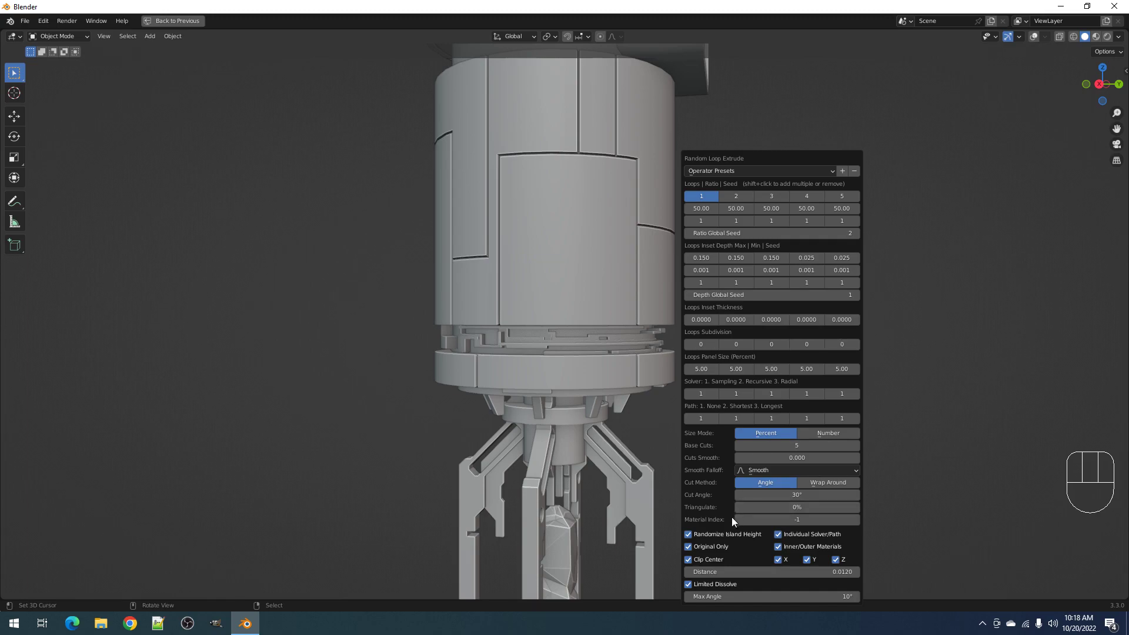
# Turn off Randomize Island Height, reactivate loops 2 and 3, and set the band's depth global seed to 7
pyautogui.click(725, 533)
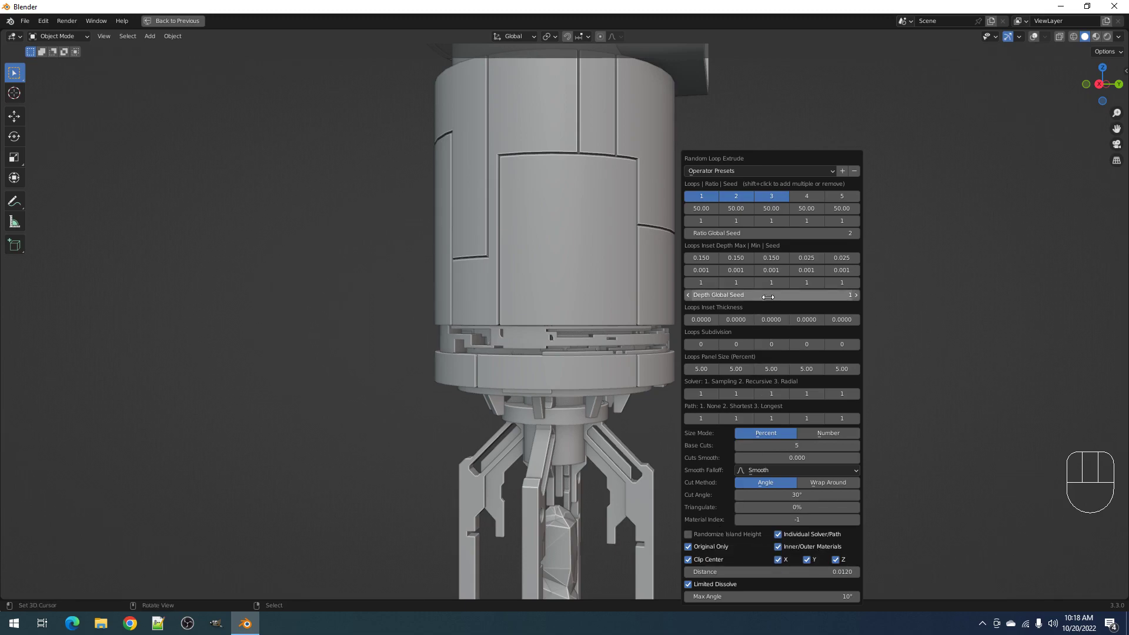
pyautogui.keyDown('ctrl'); pyautogui.scroll(1, 766, 294); pyautogui.keyUp('ctrl')
pyautogui.keyDown('ctrl'); pyautogui.scroll(5, 767, 294); pyautogui.keyUp('ctrl')
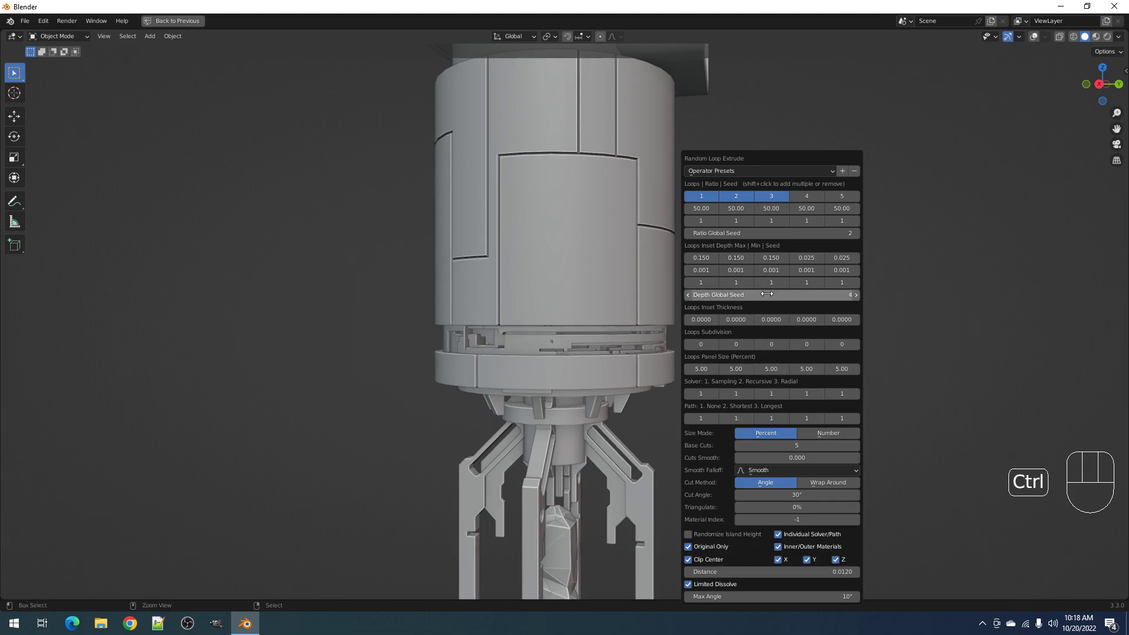
pyautogui.keyDown('ctrl'); pyautogui.scroll(1, 766, 294); pyautogui.keyUp('ctrl')
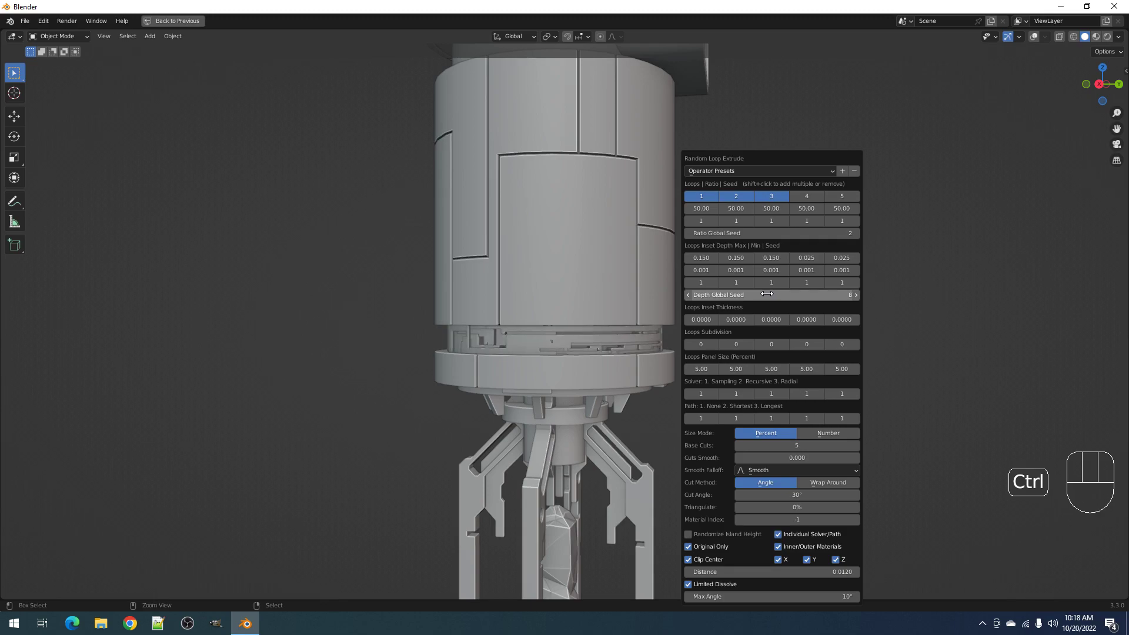
pyautogui.keyDown('ctrl'); pyautogui.scroll(-1, 767, 294); pyautogui.keyUp('ctrl')
# Compare the band with Randomize Island Height on and off, leave it off, and inspect the extrusions around the cylinder
pyautogui.click(693, 534)
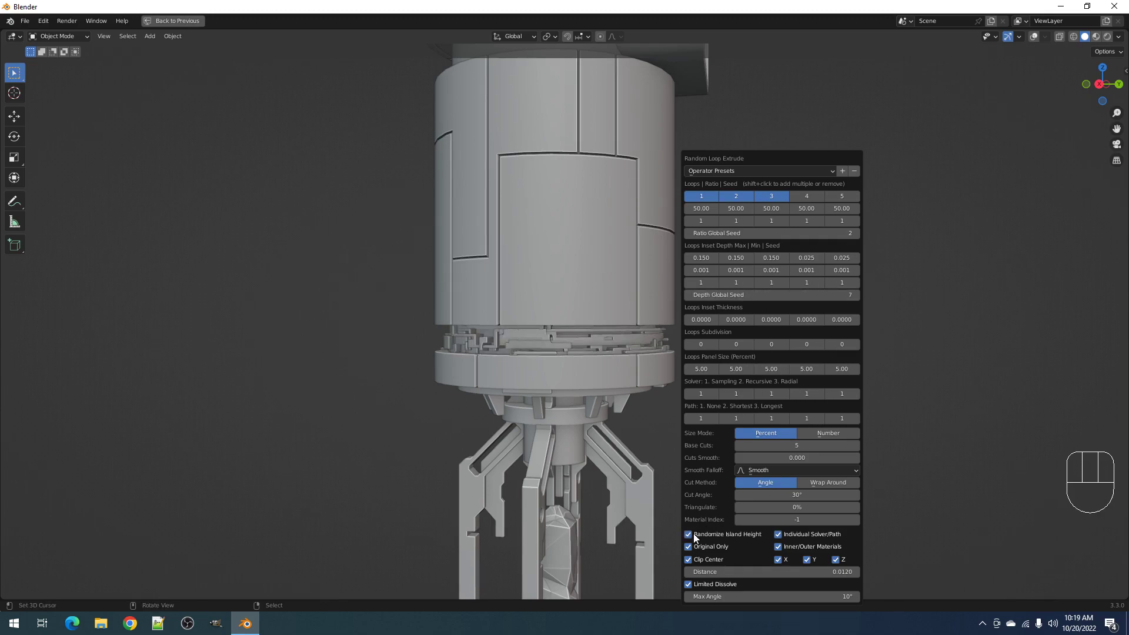
pyautogui.click(693, 533)
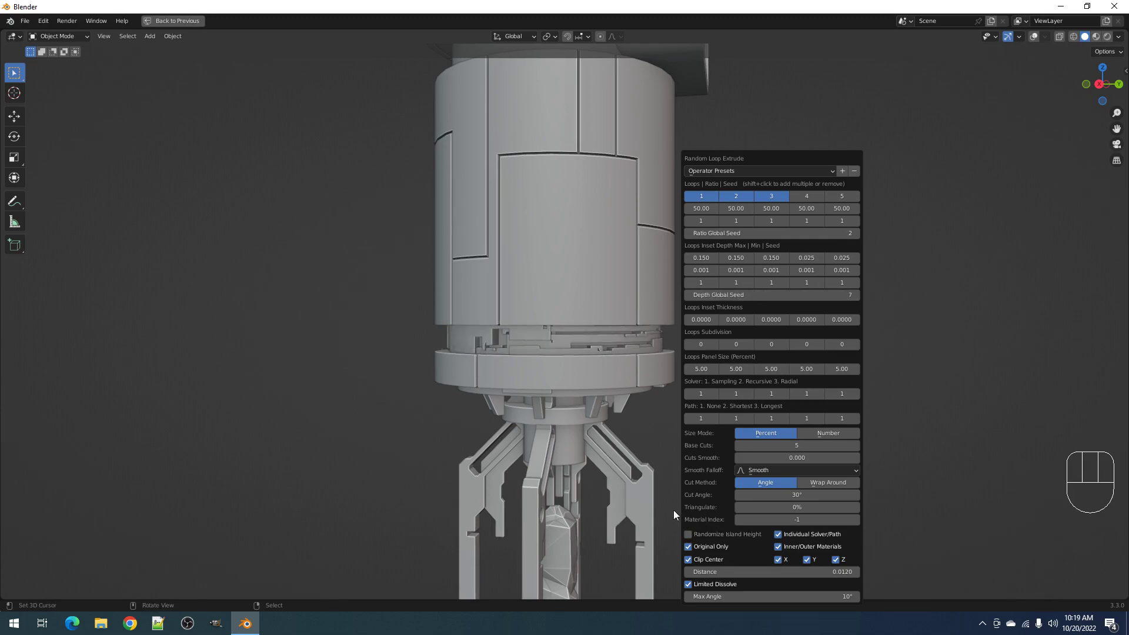
pyautogui.scroll(-4, 567, 244)
pyautogui.scroll(5, 644, 284)
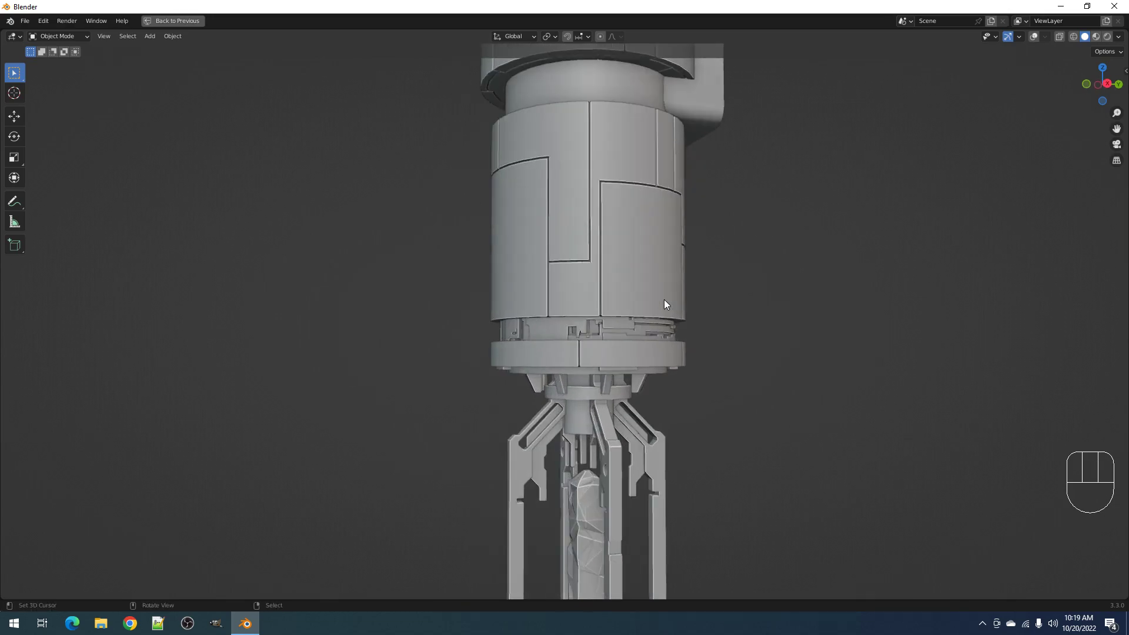
pyautogui.press('F9')
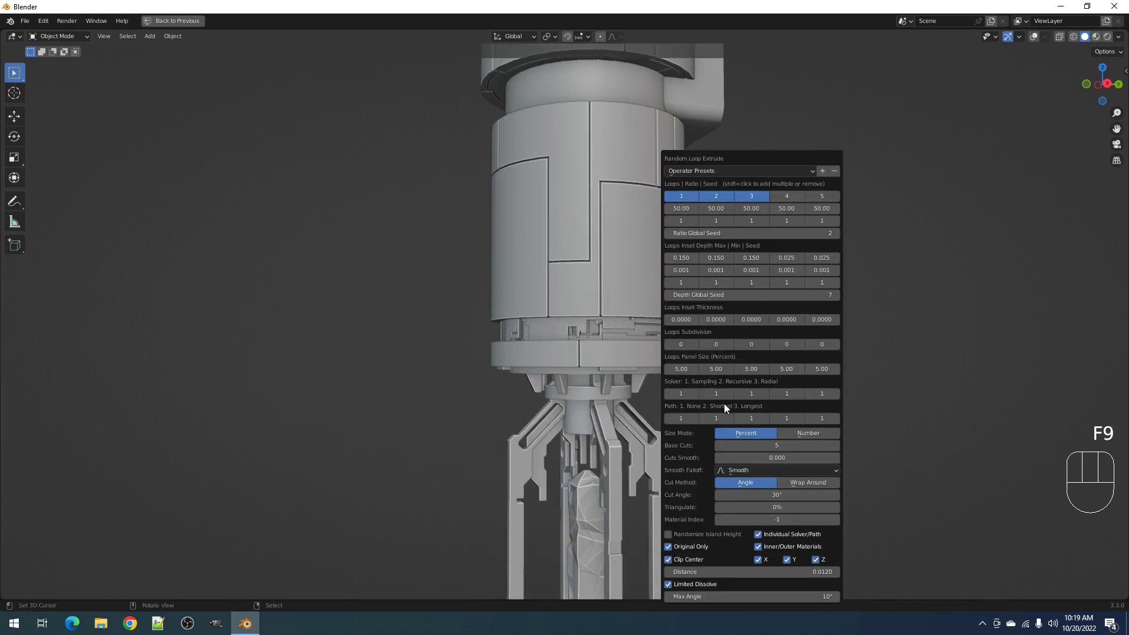
pyautogui.scroll(4, 643, 352)
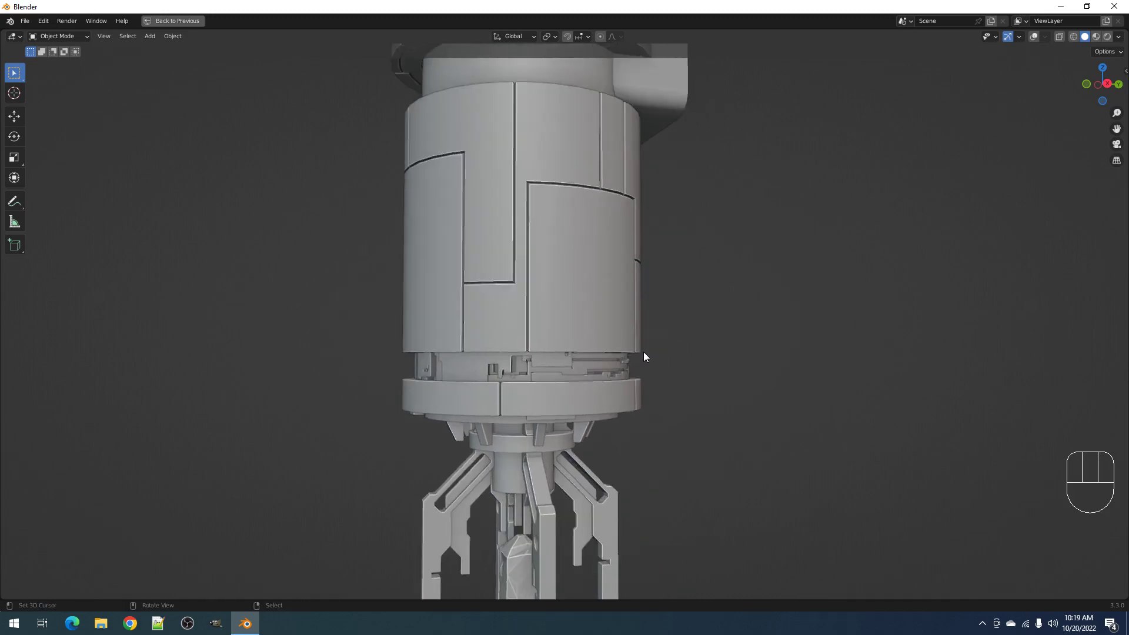
# Set the inset thickness of loops 1, 2 and 3 to 0.0010 for the band's extrusions
pyautogui.press('F9')
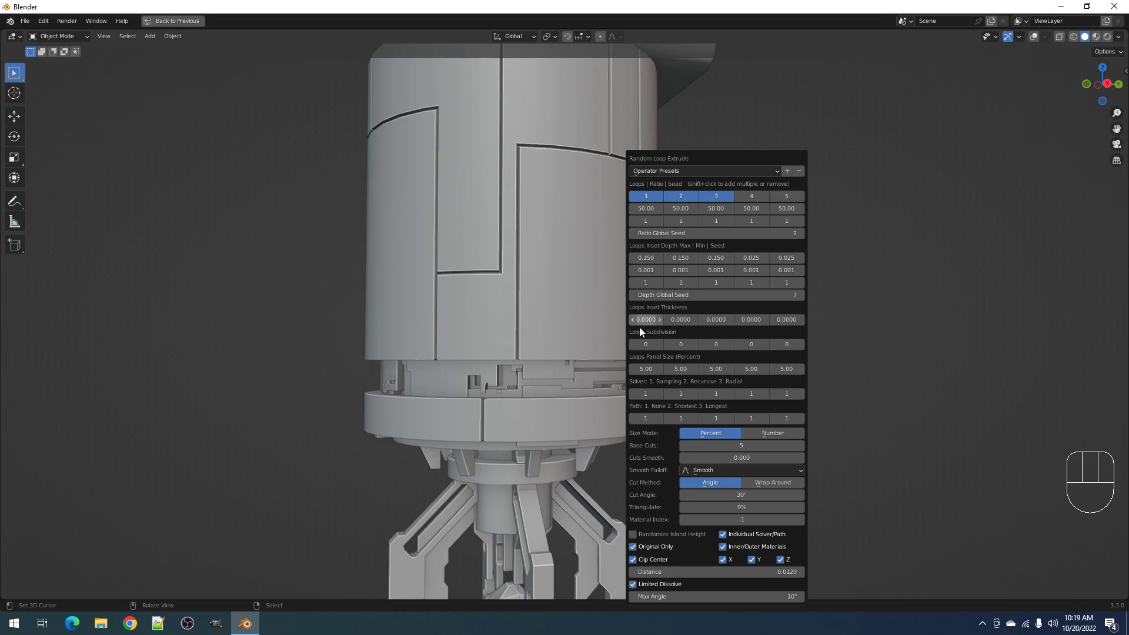
pyautogui.keyDown('ctrl'); pyautogui.scroll(1, 650, 320); pyautogui.keyUp('ctrl')
pyautogui.keyDown('ctrl'); pyautogui.scroll(1, 682, 319); pyautogui.keyUp('ctrl')
pyautogui.keyDown('shift'); pyautogui.moveTo(465, 375); pyautogui.dragTo(549, 340, button='middle'); pyautogui.keyUp('shift')
pyautogui.scroll(4, 529, 341)
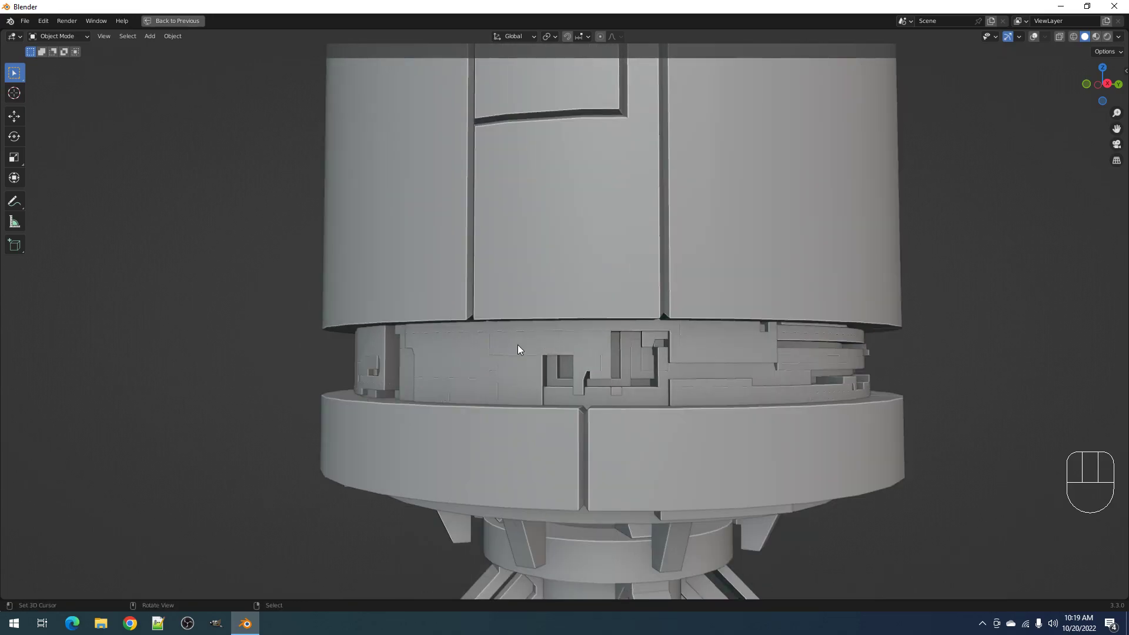
pyautogui.press('F9')
pyautogui.keyDown('ctrl'); pyautogui.scroll(1, 723, 319); pyautogui.keyUp('ctrl')
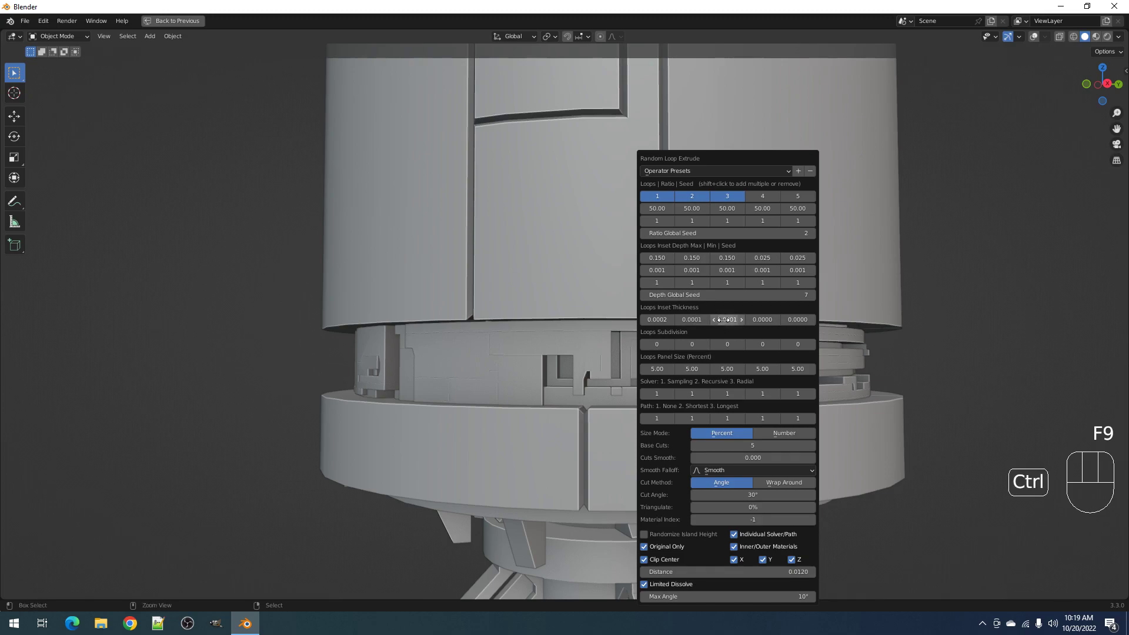
pyautogui.keyDown('ctrl'); pyautogui.scroll(5, 723, 320); pyautogui.keyUp('ctrl')
pyautogui.keyDown('ctrl'); pyautogui.scroll(5, 692, 320); pyautogui.keyUp('ctrl')
pyautogui.keyDown('ctrl'); pyautogui.scroll(2, 692, 320); pyautogui.keyUp('ctrl')
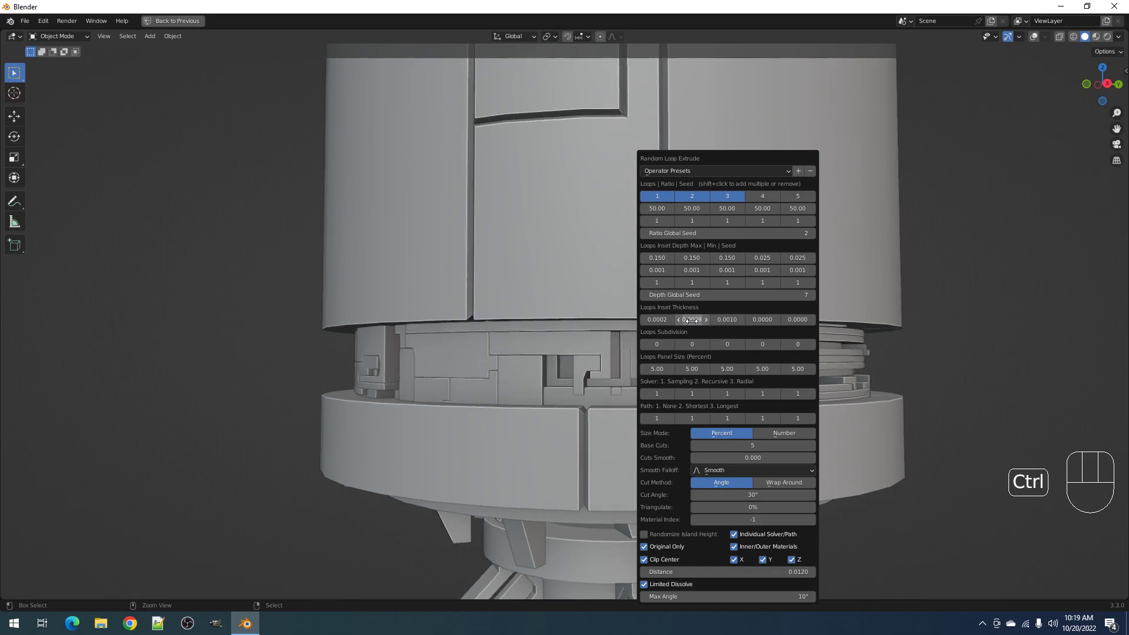
pyautogui.keyDown('ctrl'); pyautogui.scroll(1, 656, 320); pyautogui.keyUp('ctrl')
# Inspect the inset detail on the band and set its depth global seed to 8
pyautogui.scroll(-7, 567, 361)
pyautogui.scroll(3, 630, 359)
pyautogui.moveTo(632, 359); pyautogui.dragTo(601, 357, button='middle')
pyautogui.scroll(3, 602, 358)
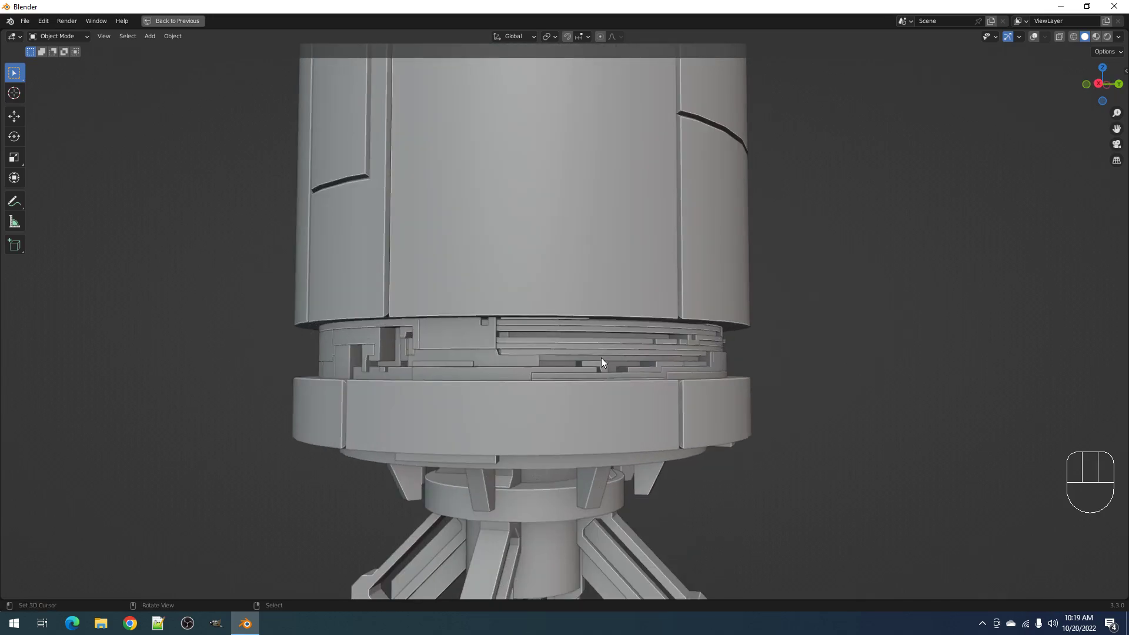
pyautogui.press('F9')
pyautogui.keyDown('ctrl'); pyautogui.scroll(2, 686, 293); pyautogui.keyUp('ctrl')
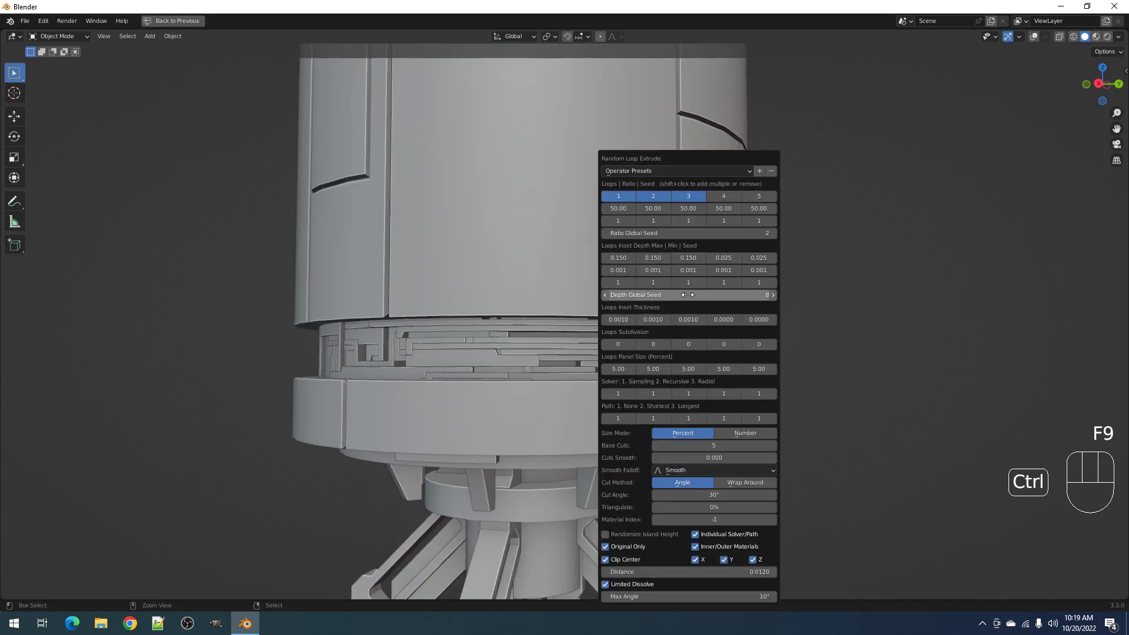
pyautogui.keyDown('ctrl'); pyautogui.scroll(2, 686, 293); pyautogui.keyUp('ctrl')
pyautogui.scroll(-5, 463, 330)
pyautogui.scroll(3, 606, 326)
# Set the panel size of loops 1, 2 and 3 to 10 percent and check the band's detail
pyautogui.press('F9')
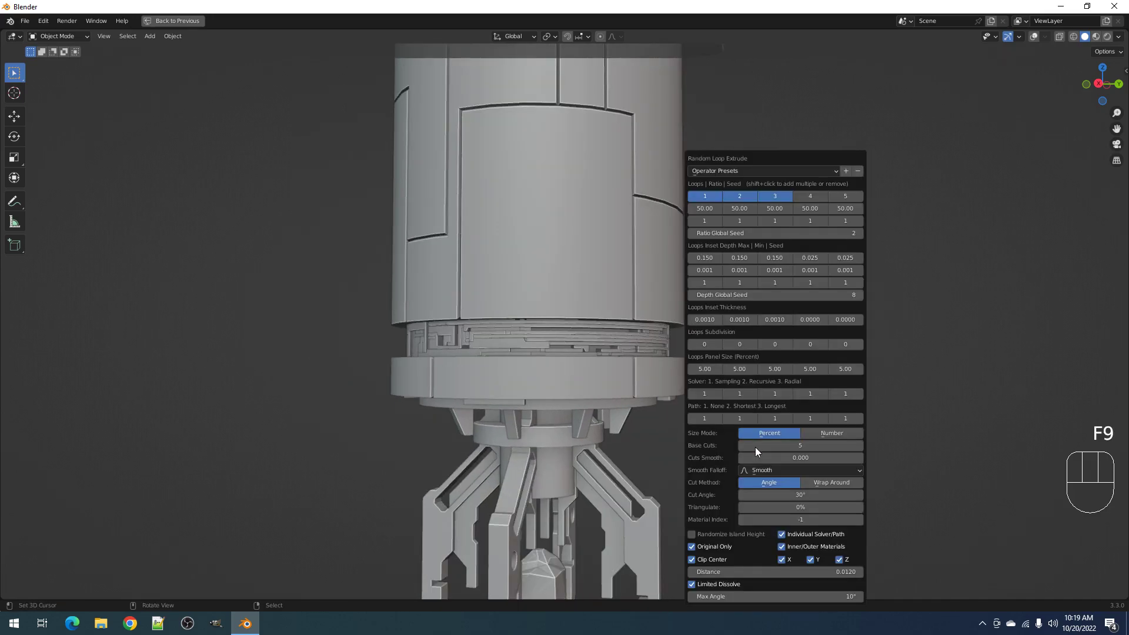
pyautogui.click(704, 370)
pyautogui.write('10')
pyautogui.press('Tab')
pyautogui.write('10')
pyautogui.press('Tab')
pyautogui.write('10')
pyautogui.press('Return')
pyautogui.scroll(-3, 540, 305)
pyautogui.moveTo(591, 313); pyautogui.dragTo(639, 330, button='middle')
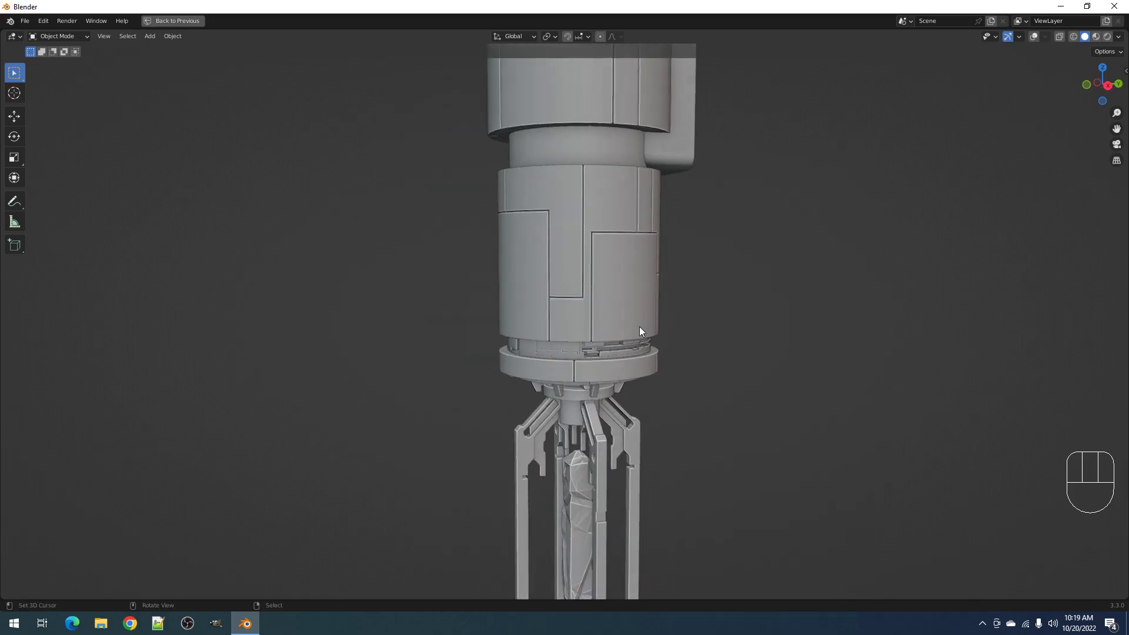
pyautogui.scroll(3, 639, 327)
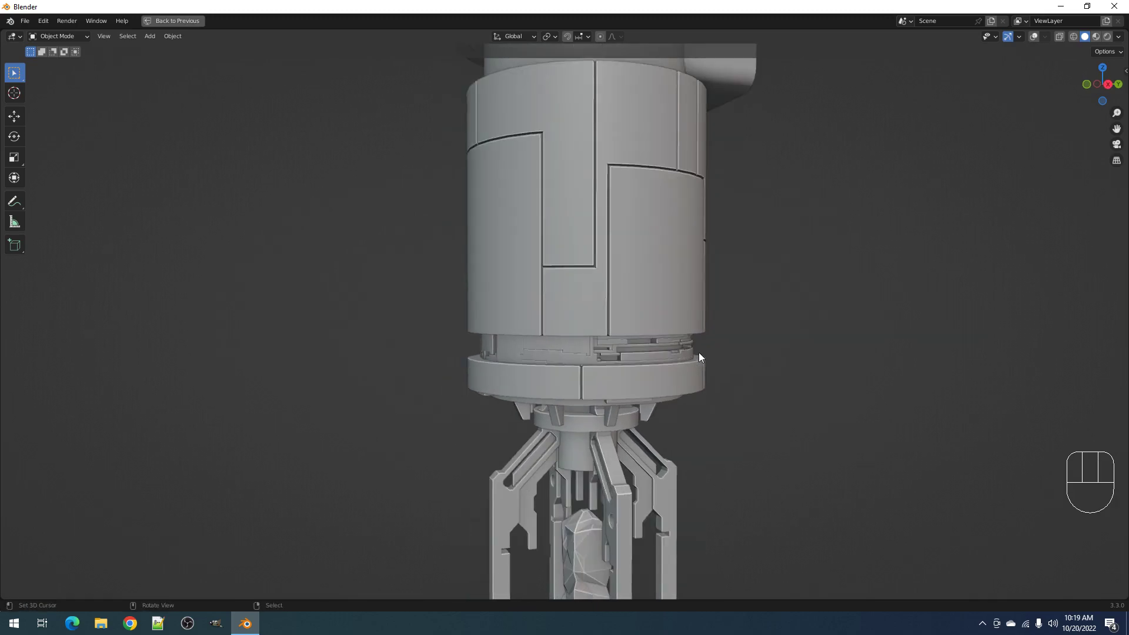
# Set the subdivision of loops 1, 2 and 3 to 1 and check another side of the band
pyautogui.press('F9')
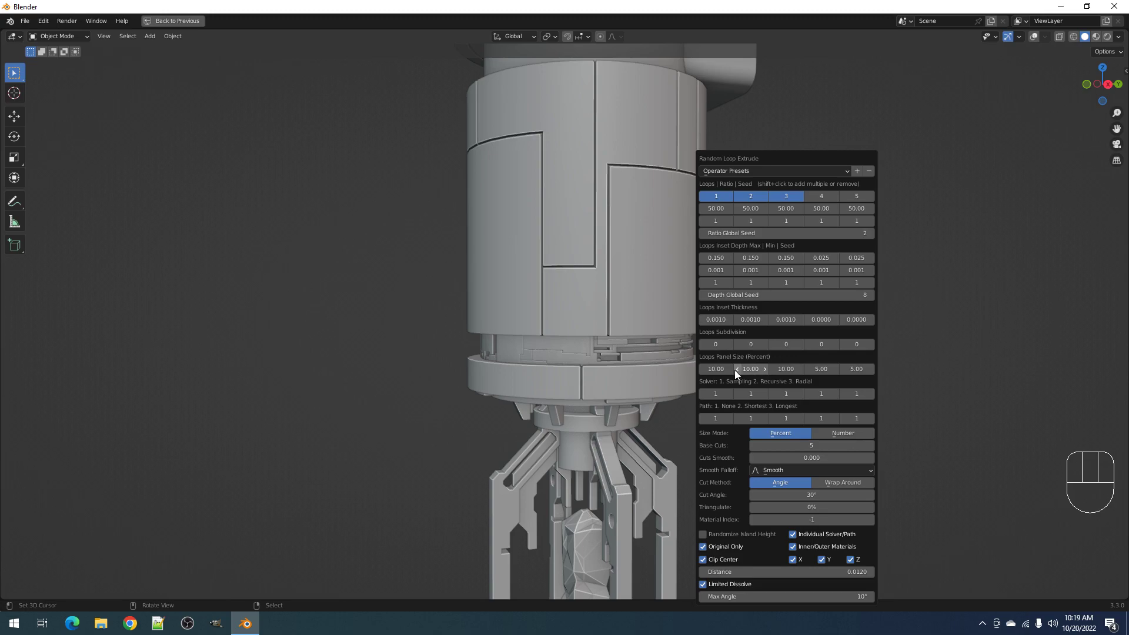
pyautogui.keyDown('ctrl'); pyautogui.scroll(1, 717, 347); pyautogui.keyUp('ctrl')
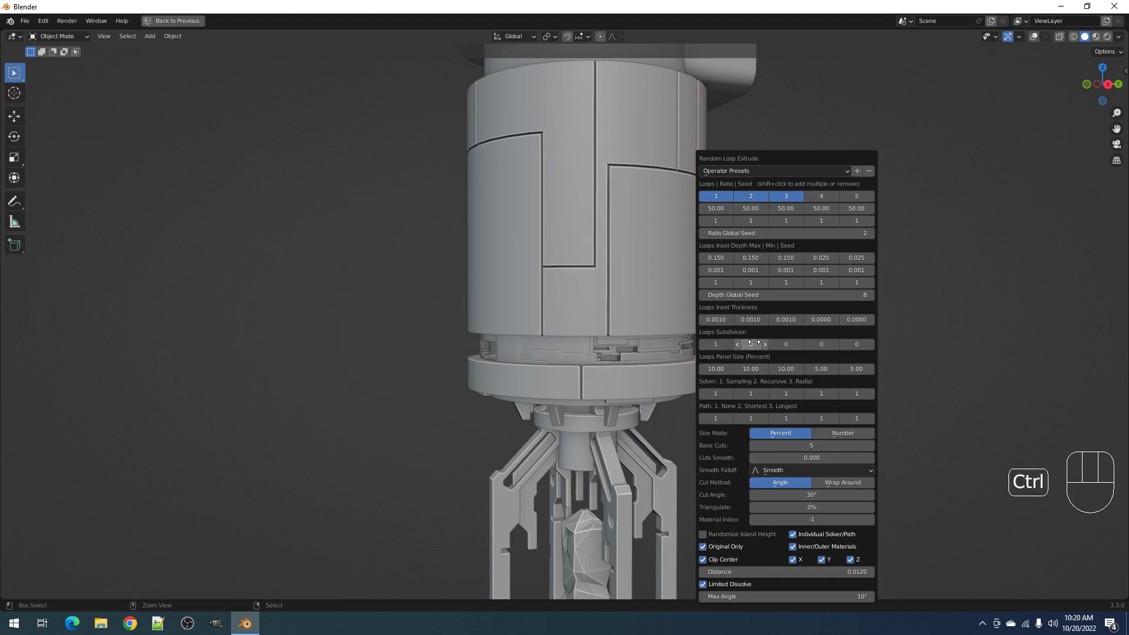
pyautogui.keyDown('ctrl'); pyautogui.scroll(1, 754, 342); pyautogui.keyUp('ctrl')
pyautogui.keyDown('ctrl'); pyautogui.scroll(1, 786, 344); pyautogui.keyUp('ctrl')
pyautogui.scroll(-2, 625, 351)
pyautogui.moveTo(623, 352); pyautogui.dragTo(656, 361, button='middle')
pyautogui.scroll(2, 655, 360)
# Try ratio global seeds up to 5 for the band and check the resulting extrusions from another side
pyautogui.press('F9')
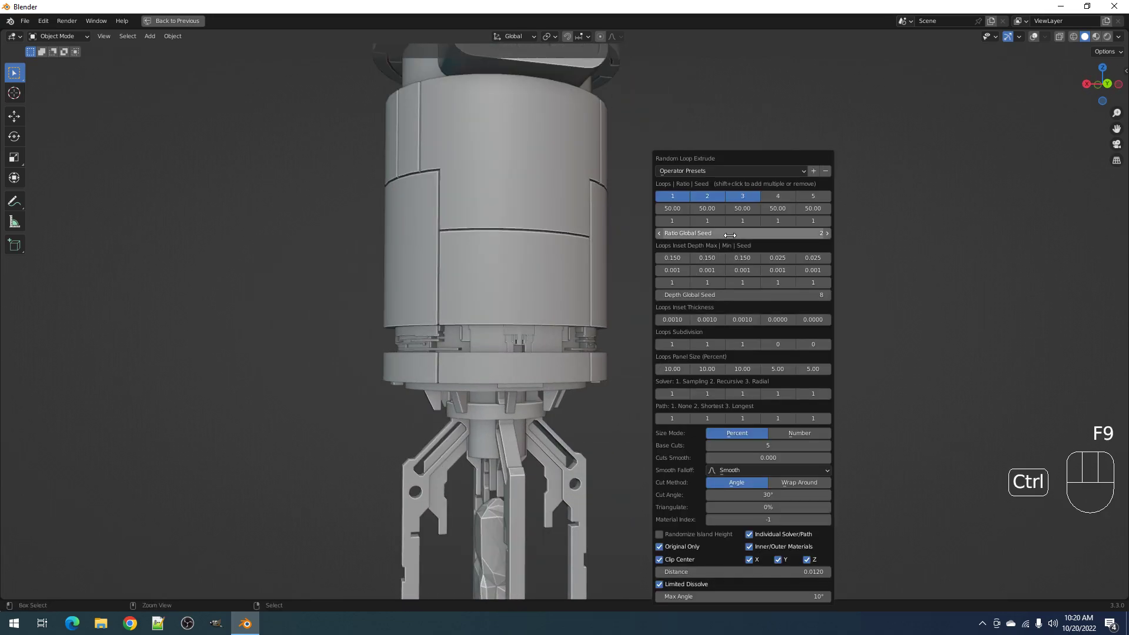
pyautogui.keyDown('ctrl'); pyautogui.scroll(1, 730, 233); pyautogui.keyUp('ctrl')
pyautogui.keyDown('ctrl'); pyautogui.scroll(3, 730, 234); pyautogui.keyUp('ctrl')
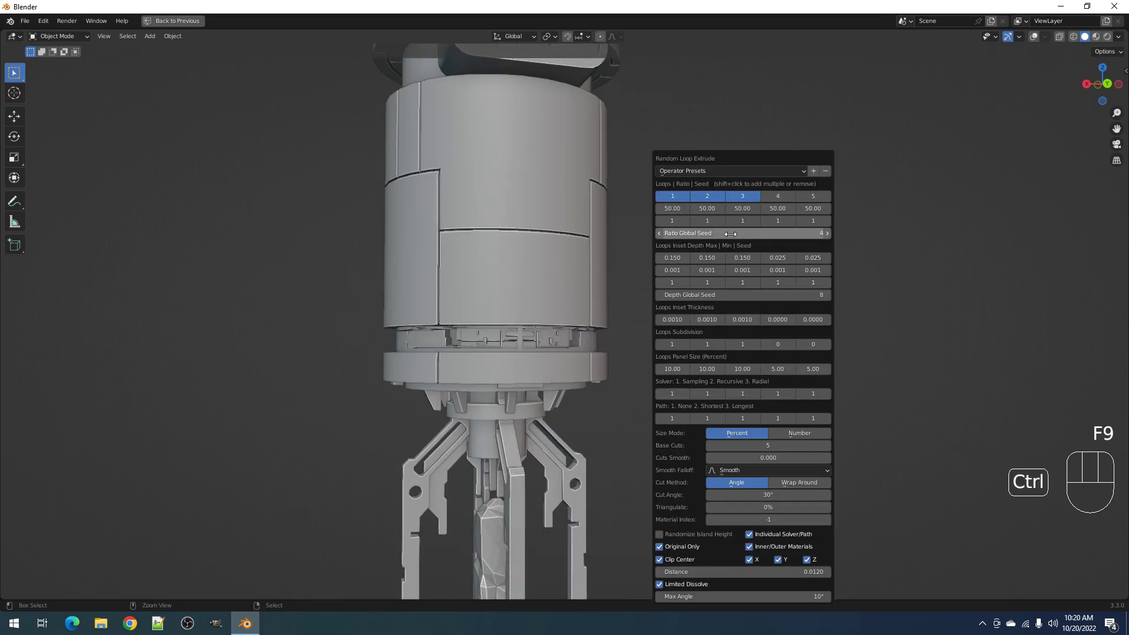
pyautogui.keyDown('ctrl'); pyautogui.scroll(1, 730, 234); pyautogui.keyUp('ctrl')
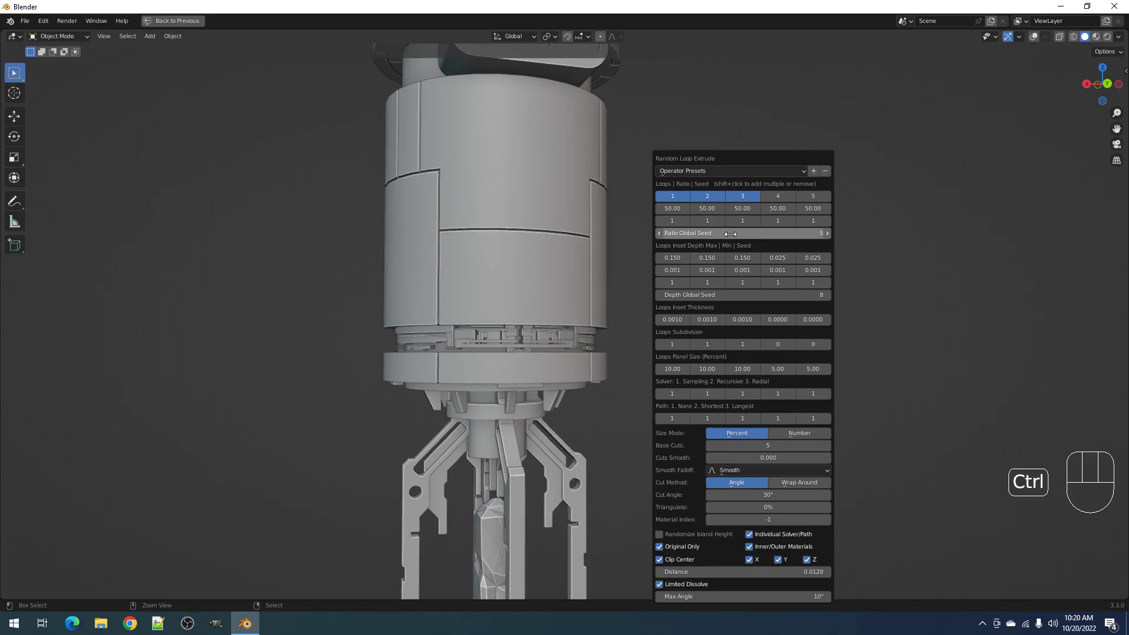
pyautogui.scroll(-4, 478, 329)
pyautogui.moveTo(636, 386); pyautogui.dragTo(611, 398, button='middle')
pyautogui.scroll(3, 705, 394)
pyautogui.scroll(1, 611, 398)
# Raise the band's ratio global seed to 6 and beyond, and inspect the extruded detail from several sides
pyautogui.press('F9')
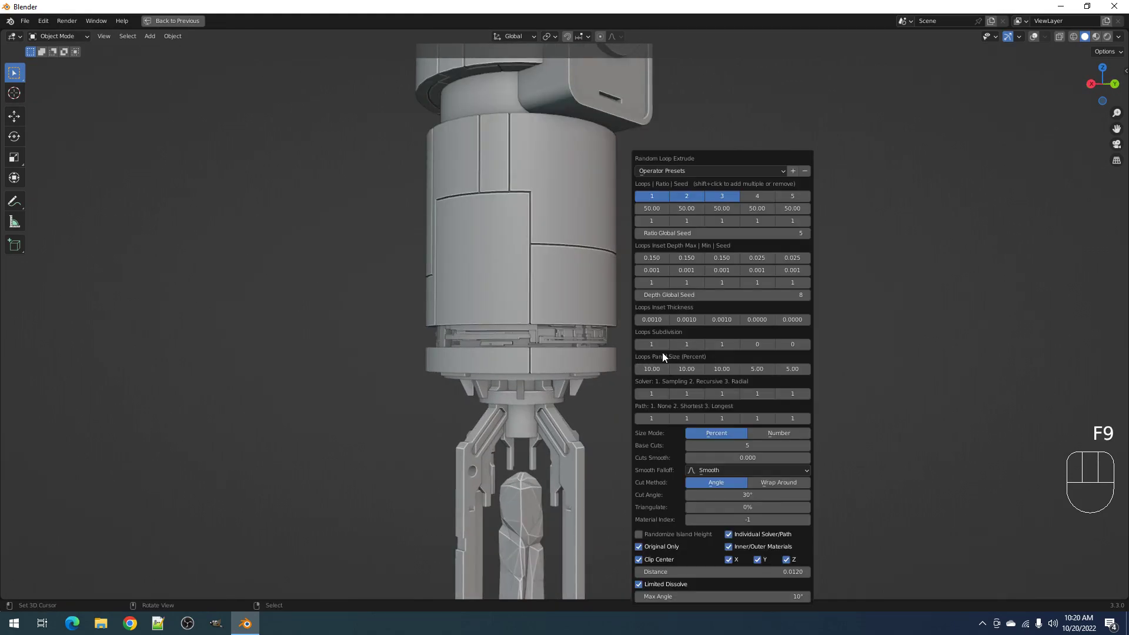
pyautogui.keyDown('ctrl'); pyautogui.scroll(1, 724, 229); pyautogui.keyUp('ctrl')
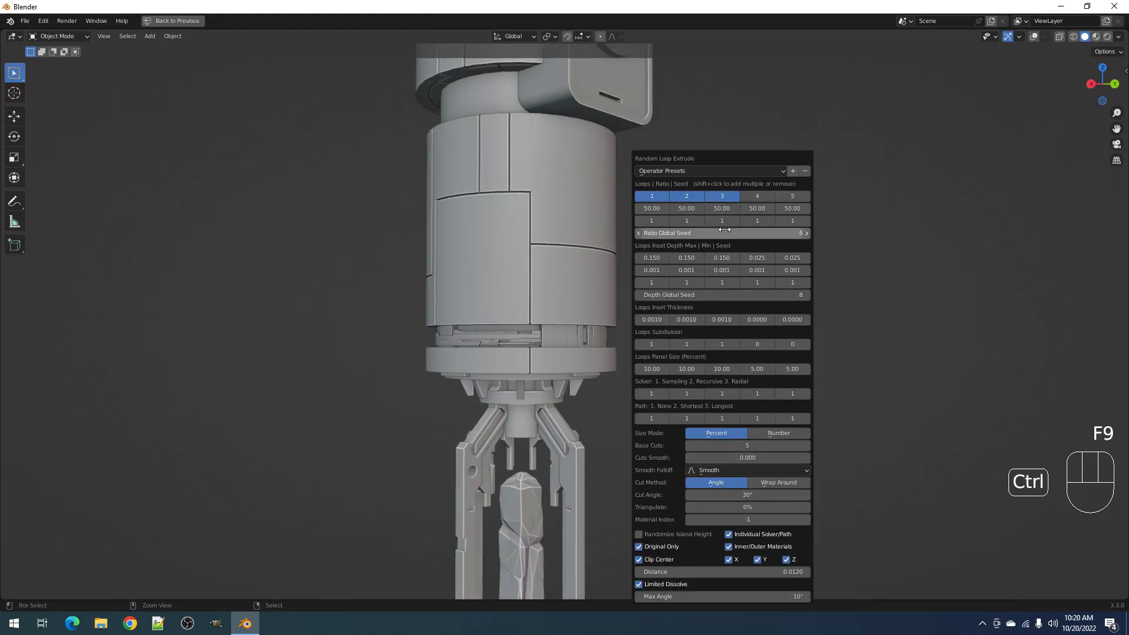
pyautogui.keyDown('ctrl'); pyautogui.scroll(1, 724, 229); pyautogui.keyUp('ctrl')
pyautogui.moveTo(742, 302); pyautogui.dragTo(524, 297, button='middle')
pyautogui.scroll(2, 686, 302)
pyautogui.scroll(-3, 642, 300)
pyautogui.moveTo(642, 300); pyautogui.dragTo(654, 332, button='middle')
pyautogui.scroll(2, 602, 301)
pyautogui.scroll(2, 674, 344)
pyautogui.scroll(2, 654, 331)
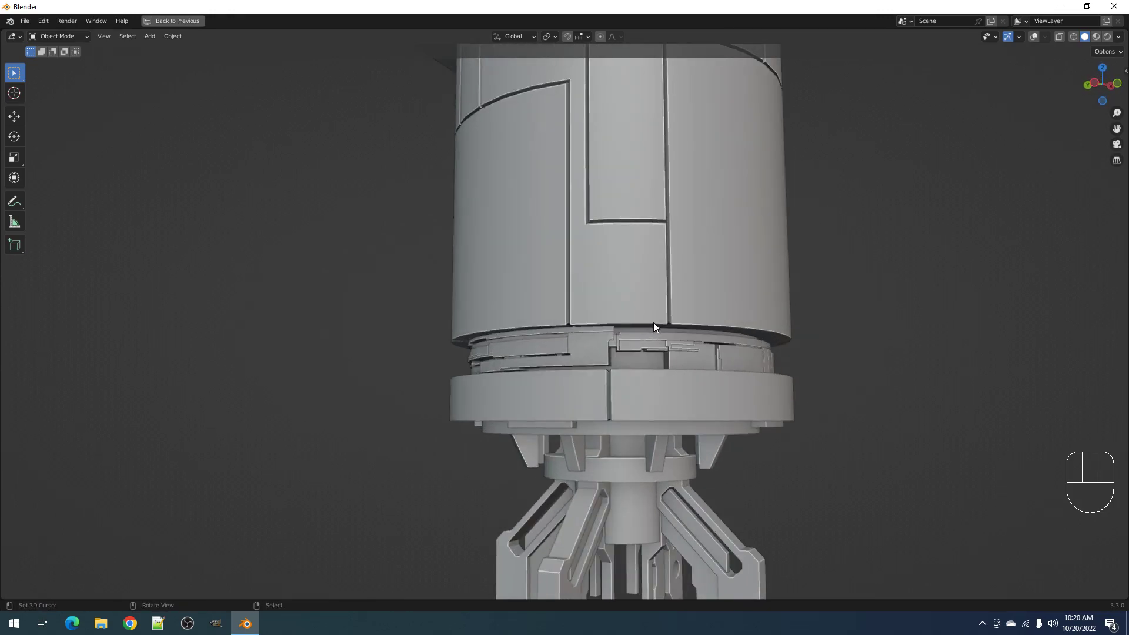
# Inspect the recessed band's extruded detail from several sides and at different distances
pyautogui.scroll(-2, 653, 323)
pyautogui.moveTo(571, 348); pyautogui.dragTo(693, 358, button='middle')
pyautogui.moveTo(543, 353); pyautogui.dragTo(497, 335, button='middle')
pyautogui.scroll(-4, 532, 343)
pyautogui.scroll(3, 550, 328)
pyautogui.moveTo(609, 355); pyautogui.dragTo(764, 340, button='middle')
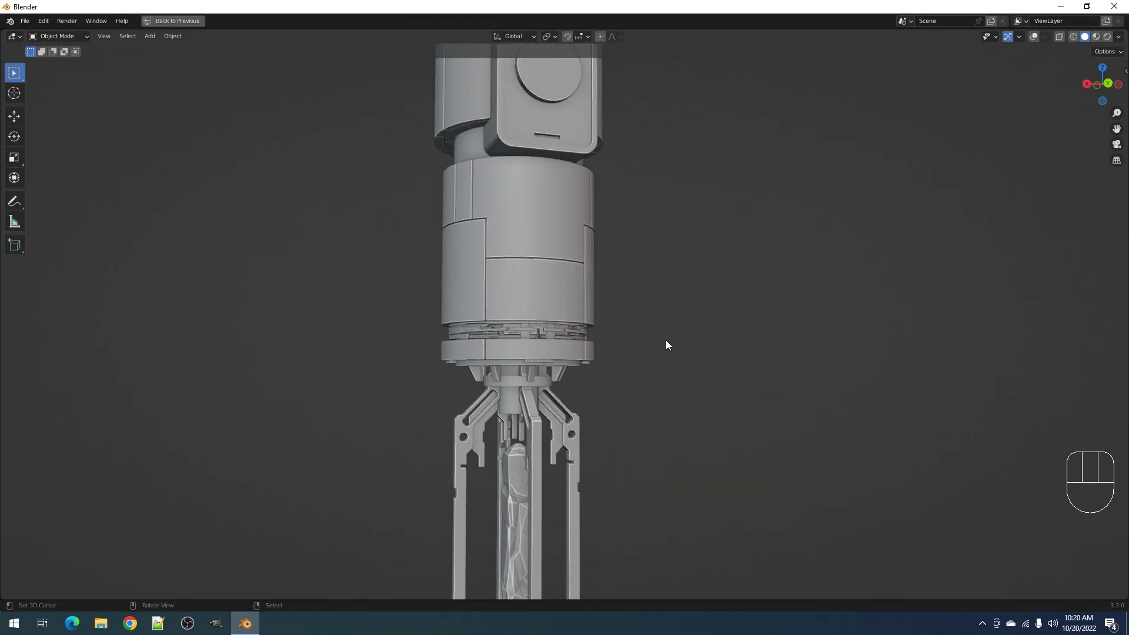
pyautogui.scroll(-4, 645, 343)
pyautogui.scroll(4, 638, 276)
pyautogui.scroll(1, 638, 273)
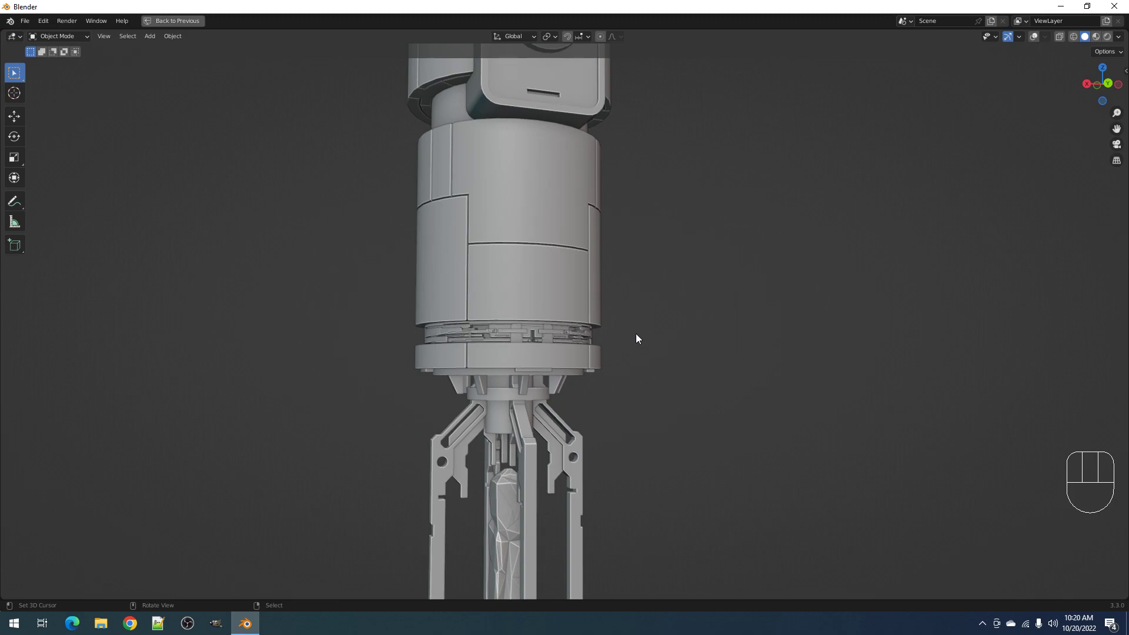
pyautogui.scroll(-5, 633, 330)
pyautogui.moveTo(618, 351); pyautogui.dragTo(637, 379, button='middle')
pyautogui.scroll(5, 631, 390)
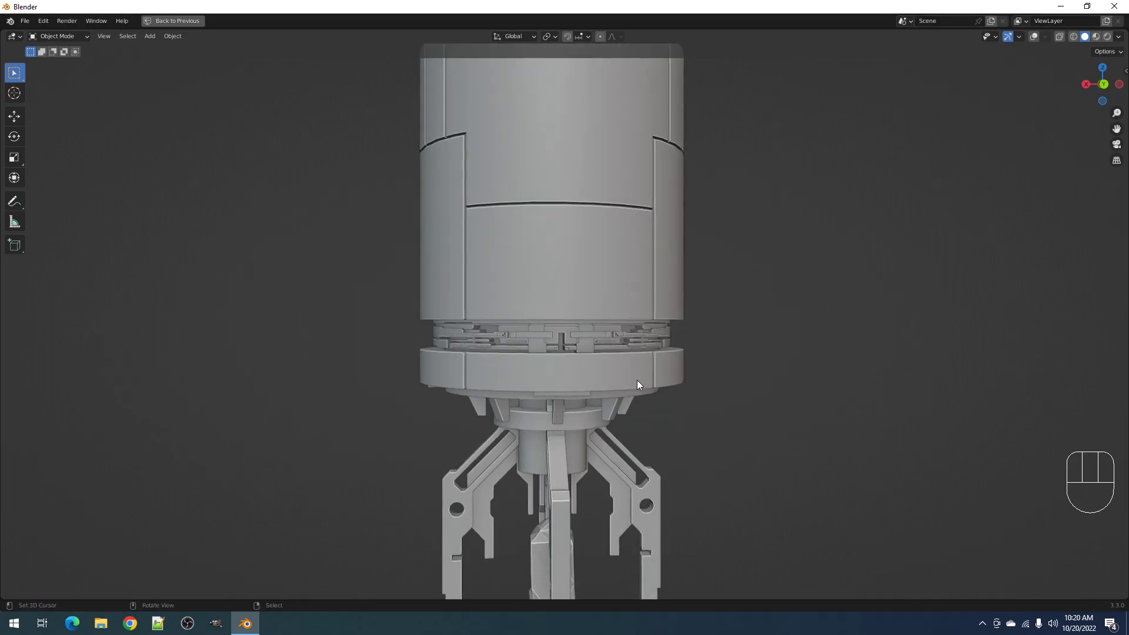
# Set the maximum inset depth of loops 1, 2 and 3 to 0.180 for the recessed band
pyautogui.press('F9')
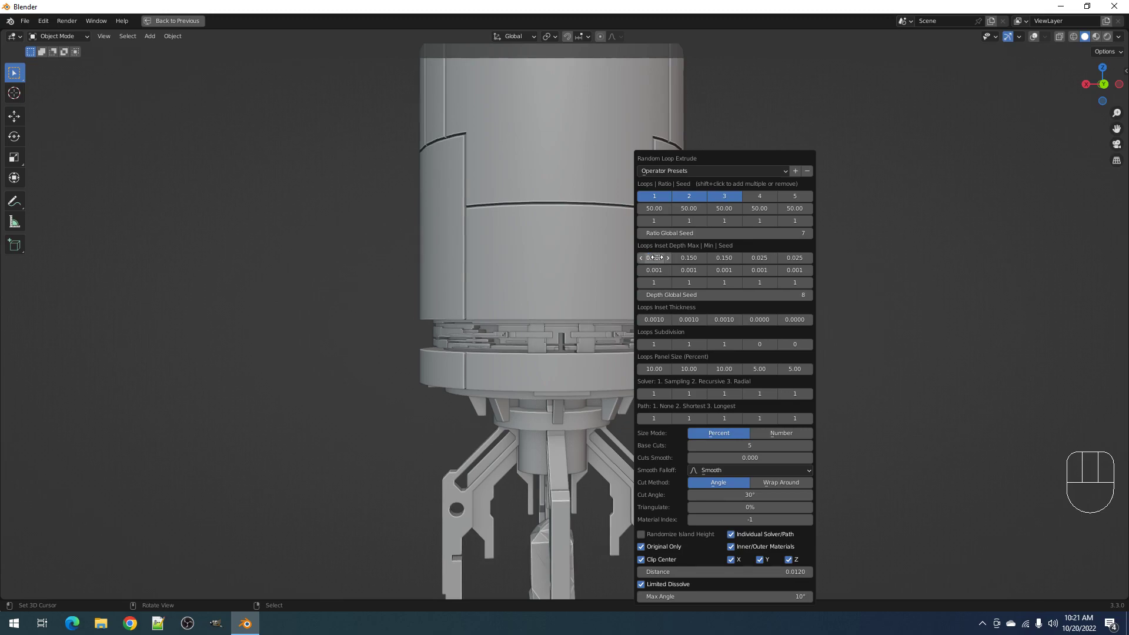
pyautogui.keyDown('ctrl'); pyautogui.scroll(3, 668, 257); pyautogui.keyUp('ctrl')
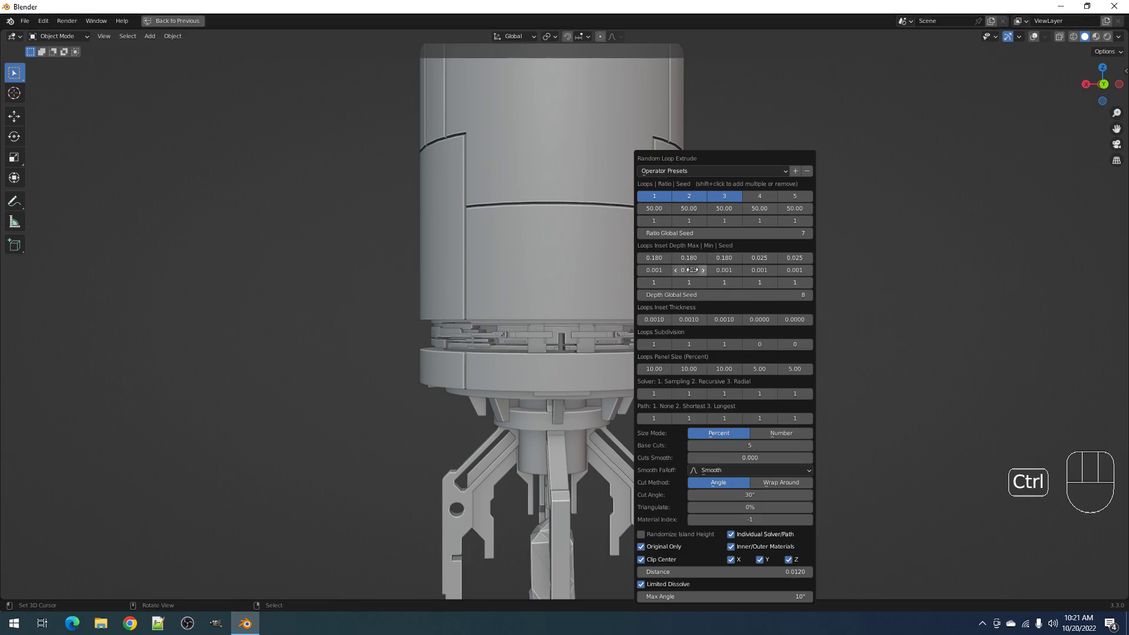
pyautogui.scroll(-5, 506, 337)
pyautogui.moveTo(576, 326); pyautogui.dragTo(589, 305, button='middle')
pyautogui.scroll(1, 577, 355)
# Select the ring of flat faces between the fins, recessed in the underside of the collar above the arms
pyautogui.rightClick(576, 360)
pyautogui.press('Tab')
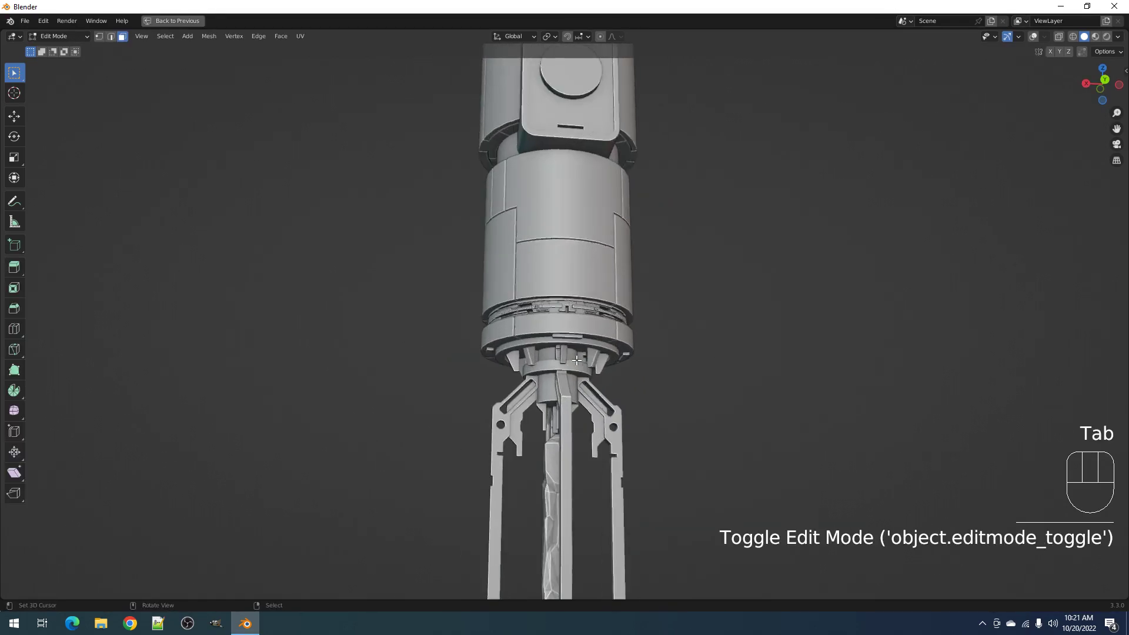
pyautogui.hotkey('shift', 'alt', 'z')
pyautogui.scroll(2, 570, 353)
pyautogui.hotkey('alt', 'a')
pyautogui.press('3')
pyautogui.scroll(2, 564, 343)
pyautogui.keyDown('alt'); pyautogui.keyDown('shift'); pyautogui.click(564, 342); pyautogui.keyUp('shift'); pyautogui.keyUp('alt')
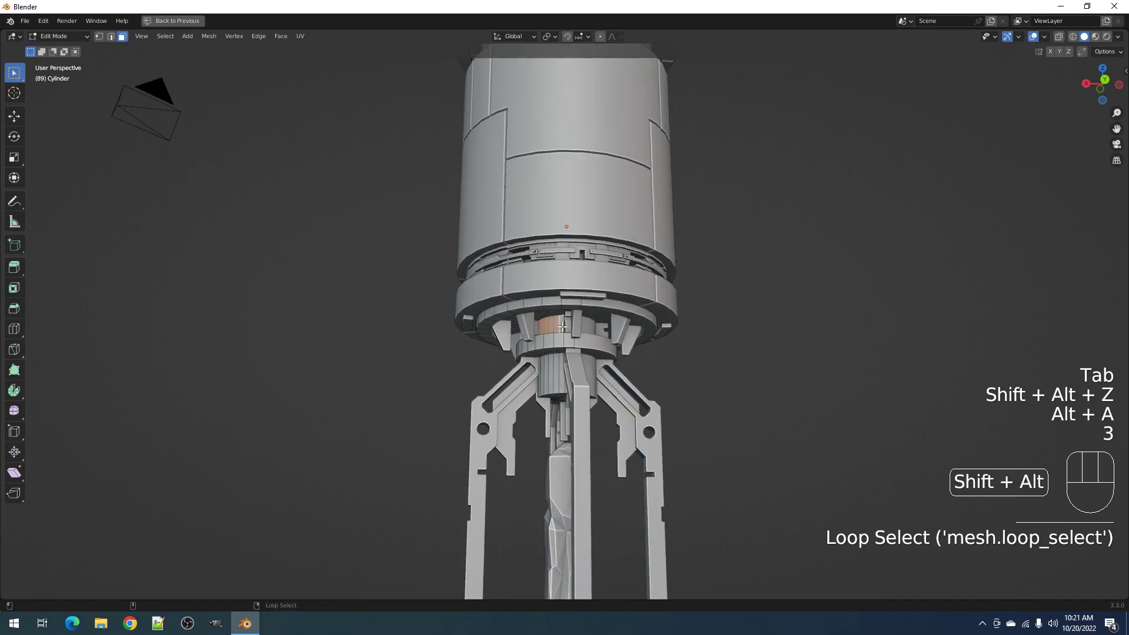
pyautogui.moveTo(565, 343); pyautogui.dragTo(565, 304, button='middle')
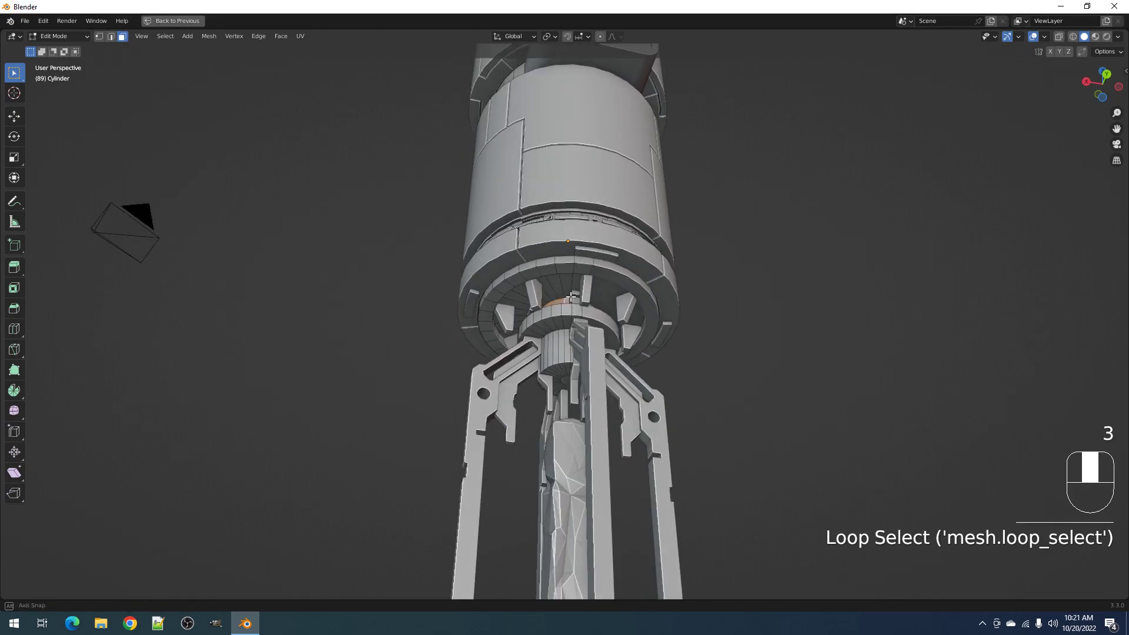
pyautogui.keyDown('alt'); pyautogui.keyDown('shift'); pyautogui.rightClick(566, 305); pyautogui.keyUp('shift'); pyautogui.keyUp('alt')
pyautogui.keyDown('alt'); pyautogui.middleClick(567, 304); pyautogui.keyUp('alt')
pyautogui.hotkey('alt', 'a')
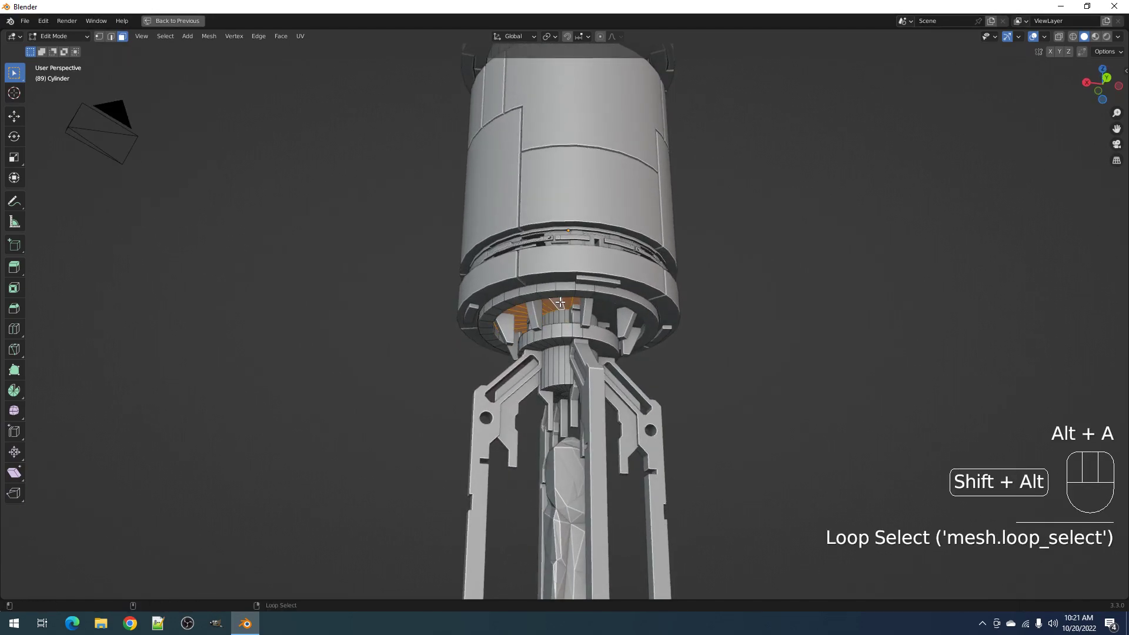
pyautogui.moveTo(567, 305); pyautogui.dragTo(587, 306, button='middle')
# Run Random Loop Extrude on the selected underside ring with loops 1, 2 and 3 enabled
pyautogui.press('Tab')
pyautogui.hotkey('shift', 'q')
pyautogui.click(717, 323)
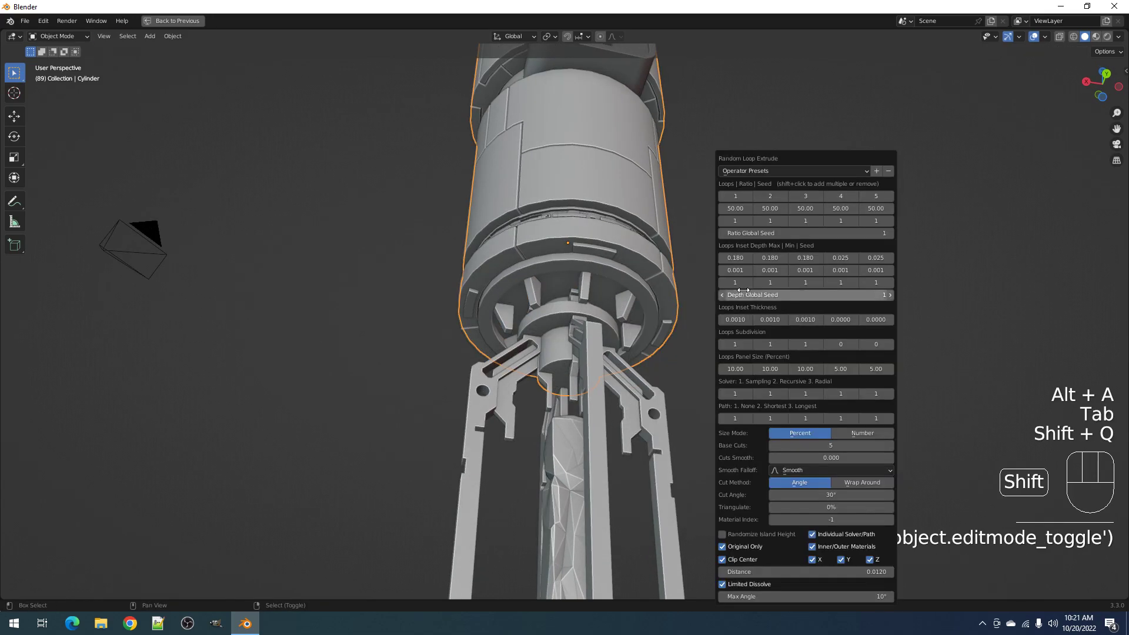
pyautogui.click(740, 195)
pyautogui.keyDown('shift'); pyautogui.click(765, 197); pyautogui.keyUp('shift')
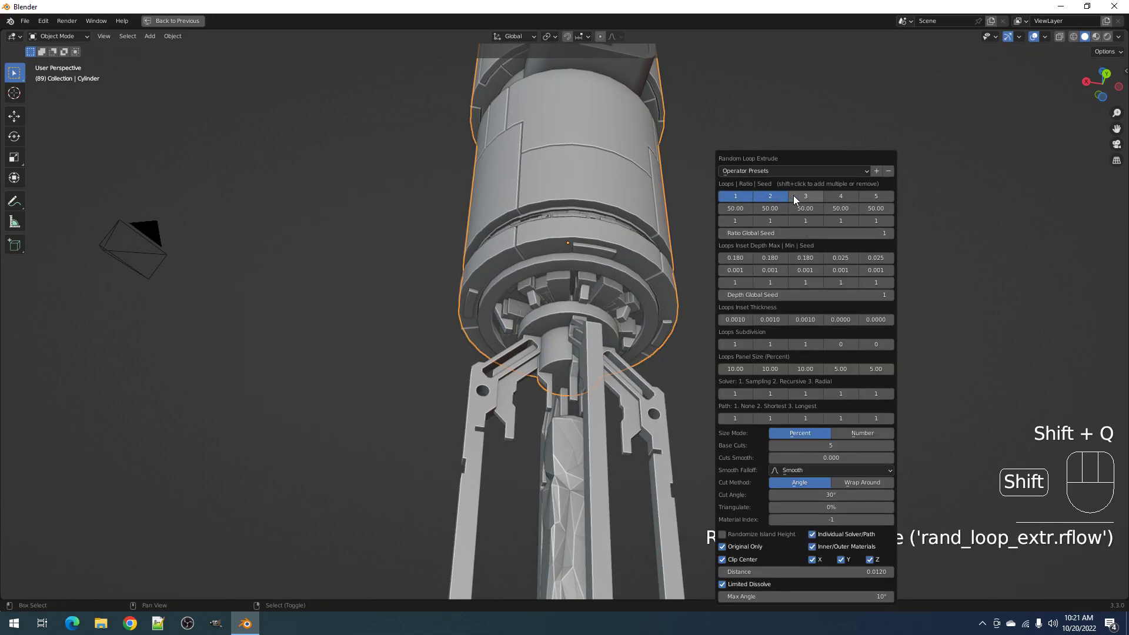
pyautogui.keyDown('shift'); pyautogui.click(794, 197); pyautogui.keyUp('shift')
pyautogui.scroll(-4, 579, 281)
pyautogui.moveTo(579, 281)
pyautogui.mouseDown(button='middle')
pyautogui.moveTo(579, 320)
pyautogui.moveTo(579, 283)
pyautogui.mouseUp(button='middle')
pyautogui.scroll(4, 579, 286)
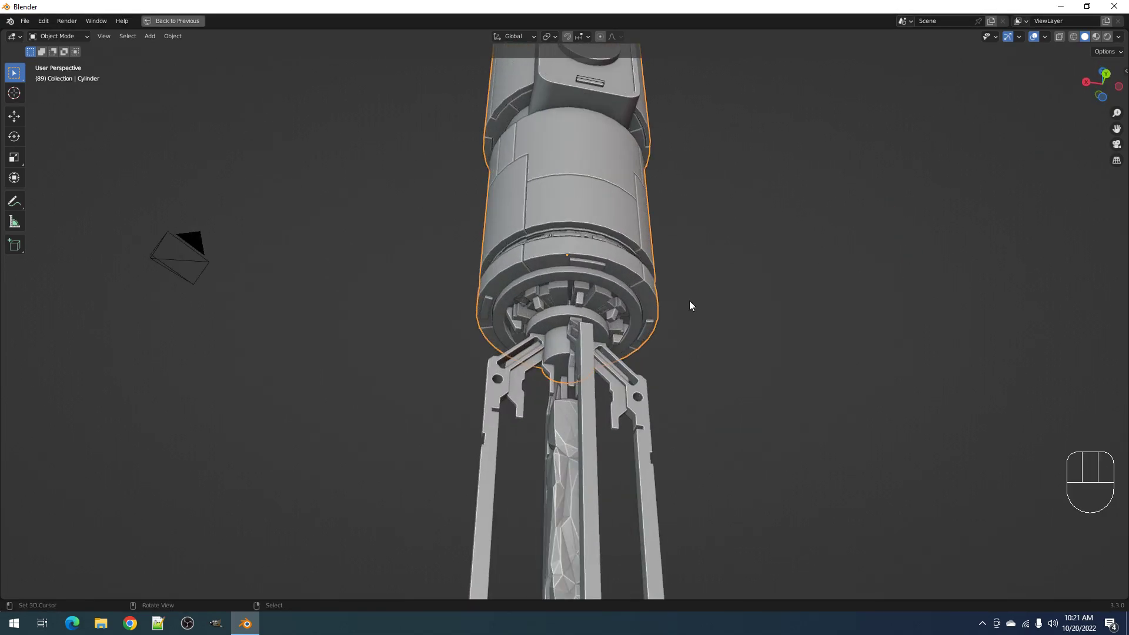
# Enable Randomize Island Height for the underside ring's extrusion and set its ratio global seed to 3
pyautogui.press('F9')
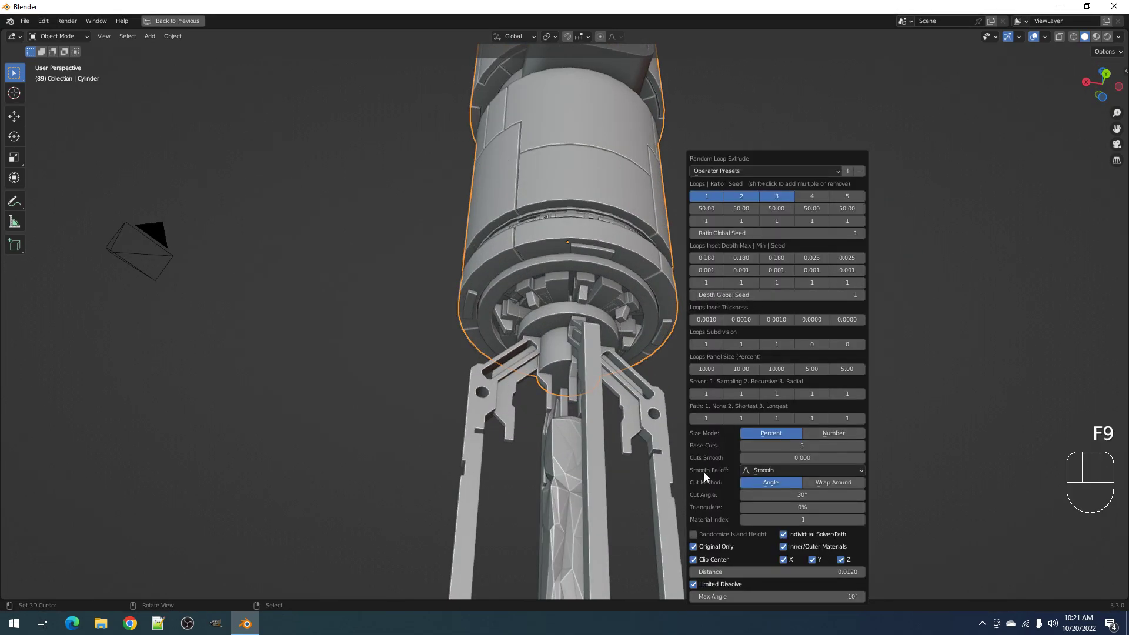
pyautogui.click(699, 534)
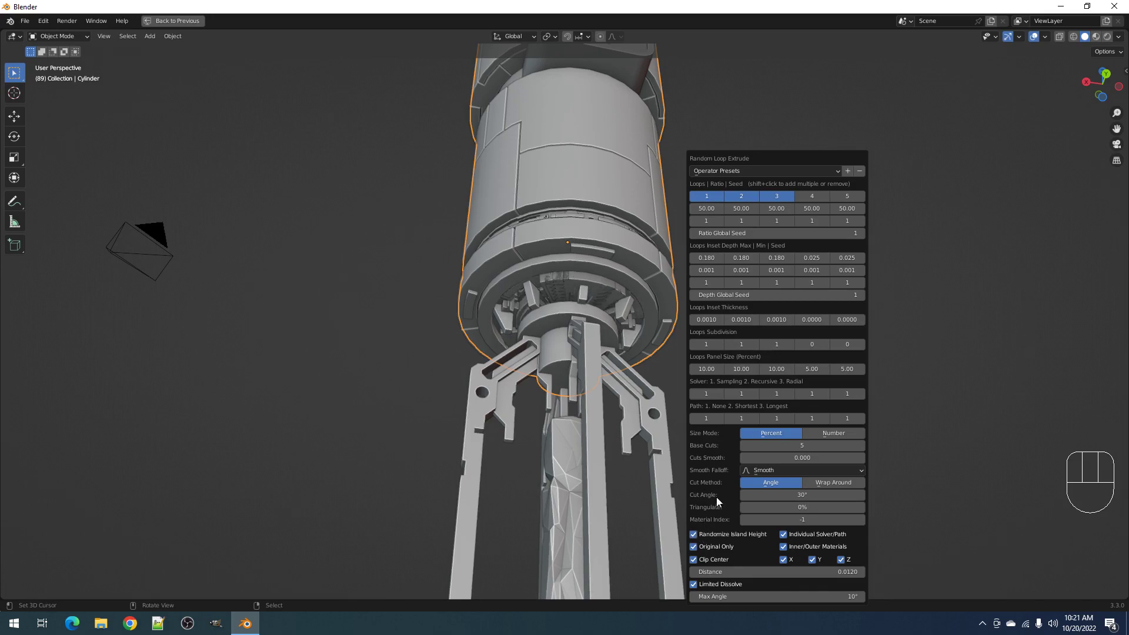
pyautogui.keyDown('ctrl'); pyautogui.scroll(1, 756, 233); pyautogui.keyUp('ctrl')
pyautogui.keyDown('ctrl'); pyautogui.scroll(2, 756, 233); pyautogui.keyUp('ctrl')
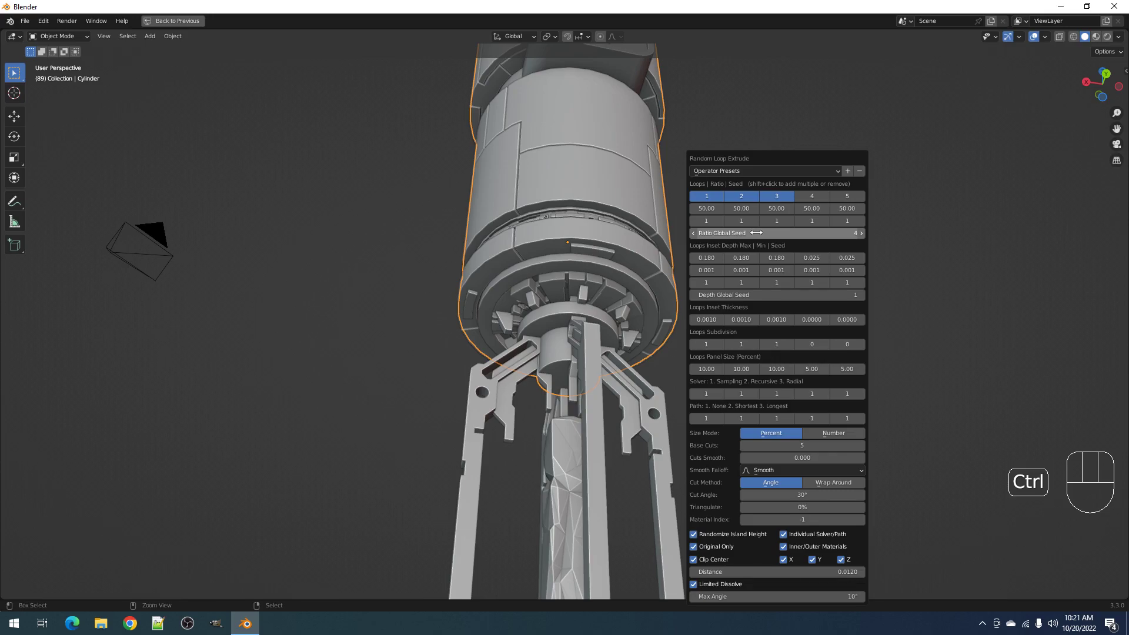
pyautogui.keyDown('ctrl'); pyautogui.scroll(-1, 756, 233); pyautogui.keyUp('ctrl')
# Set the path of loop 2 to 2 (Shortest) and the base cuts to 6 for the underside ring
pyautogui.keyDown('ctrl'); pyautogui.scroll(2, 740, 418); pyautogui.keyUp('ctrl')
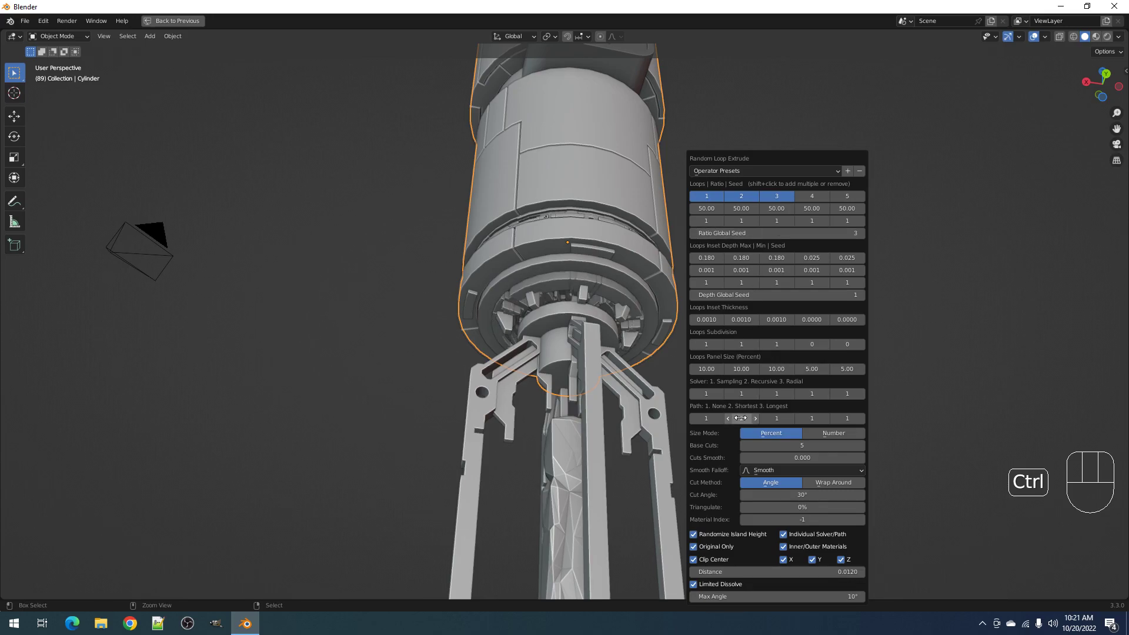
pyautogui.scroll(-3, 615, 291)
pyautogui.moveTo(615, 291)
pyautogui.mouseDown(button='middle')
pyautogui.moveTo(634, 323)
pyautogui.moveTo(630, 299)
pyautogui.mouseUp(button='middle')
pyautogui.hotkey('shift', 'alt', 'z')
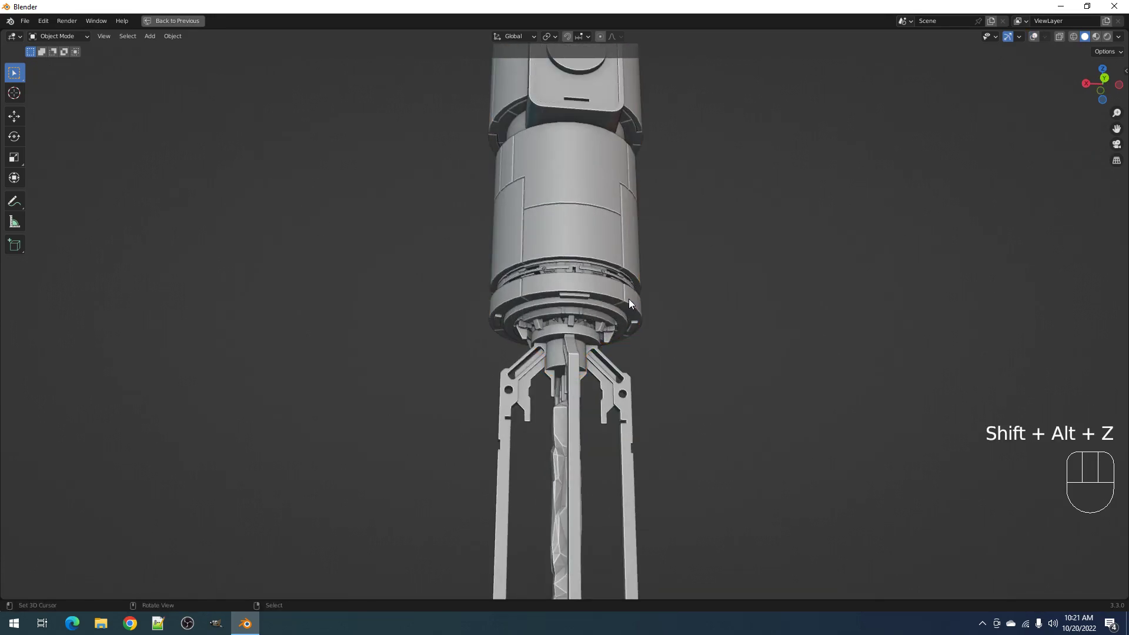
pyautogui.scroll(-2, 627, 302)
pyautogui.scroll(4, 629, 306)
pyautogui.moveTo(629, 308); pyautogui.dragTo(648, 283, button='middle')
pyautogui.press('F9')
pyautogui.keyDown('ctrl'); pyautogui.scroll(1, 743, 444); pyautogui.keyUp('ctrl')
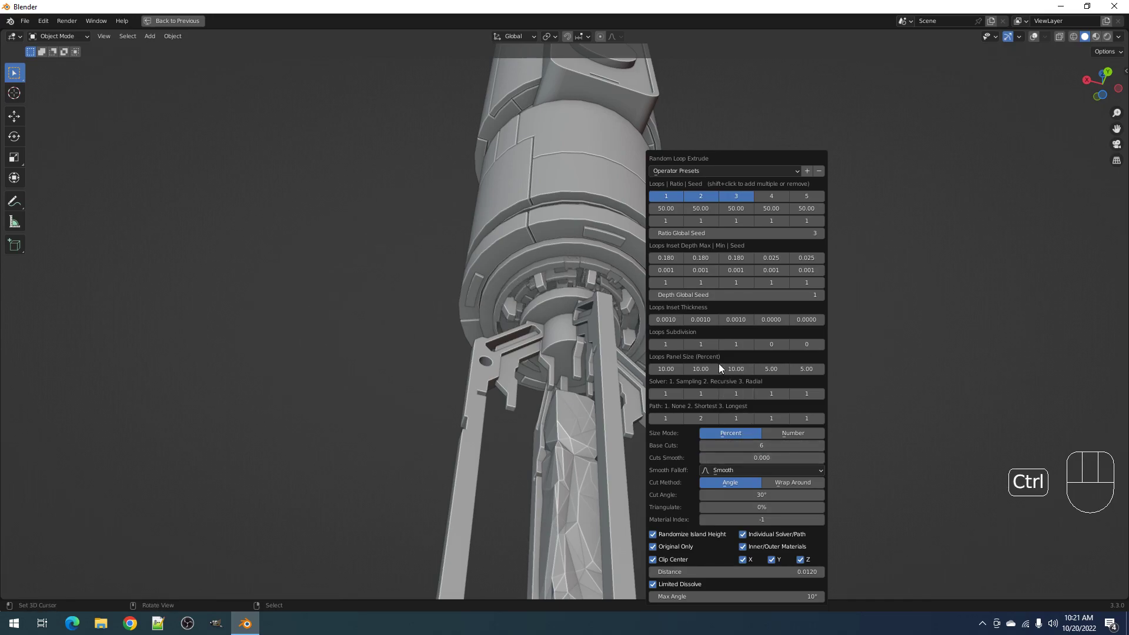
# Set the panel size of loops 1, 2 and 3 to 5 percent for the underside ring
pyautogui.click(666, 368)
pyautogui.write('5')
pyautogui.press('Tab')
pyautogui.write('5')
pyautogui.press('Tab')
pyautogui.write('5')
pyautogui.press('Return')
# Set the path of loop 2 to 1 (None) and of loop 3 to 2 (Shortest), and check the underside ring's detail
pyautogui.press('ctrl')
pyautogui.keyDown('ctrl'); pyautogui.scroll(1, 700, 419); pyautogui.keyUp('ctrl')
pyautogui.keyDown('ctrl'); pyautogui.scroll(1, 701, 419); pyautogui.keyUp('ctrl')
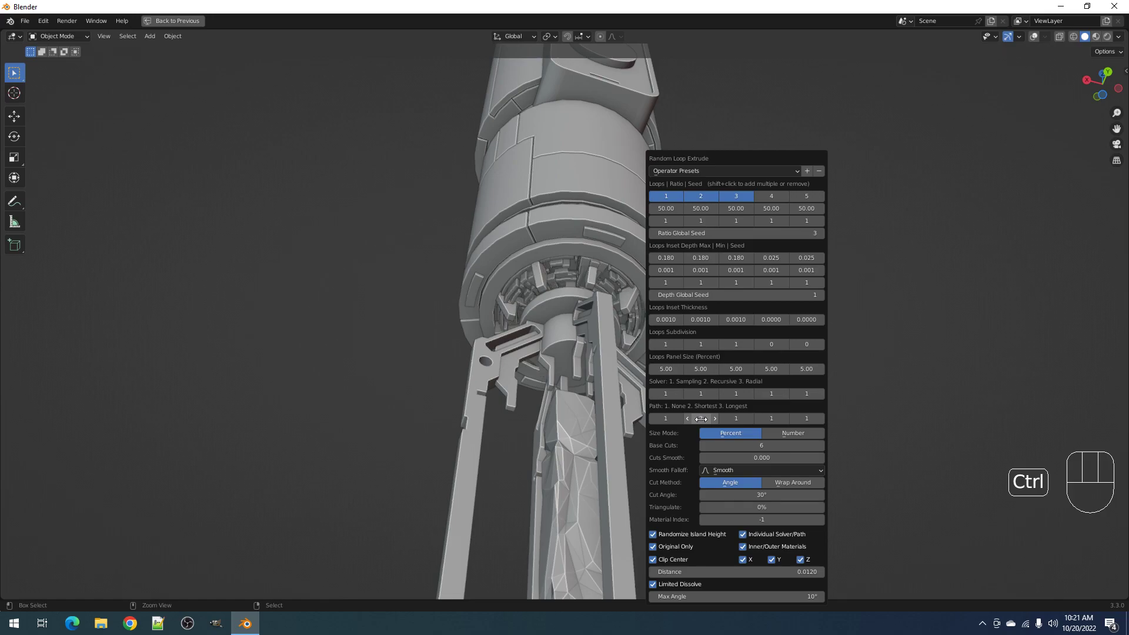
pyautogui.keyDown('ctrl'); pyautogui.scroll(1, 711, 421); pyautogui.keyUp('ctrl')
pyautogui.keyDown('ctrl'); pyautogui.scroll(1, 730, 419); pyautogui.keyUp('ctrl')
pyautogui.scroll(-3, 623, 314)
pyautogui.moveTo(651, 294)
pyautogui.mouseDown(button='middle')
pyautogui.moveTo(670, 309)
pyautogui.moveTo(665, 327)
pyautogui.moveTo(685, 263)
pyautogui.moveTo(602, 264)
pyautogui.moveTo(623, 313)
pyautogui.moveTo(662, 300)
pyautogui.mouseUp(button='middle')
pyautogui.scroll(6, 665, 327)
pyautogui.scroll(-3, 601, 266)
pyautogui.scroll(3, 637, 305)
# Try ratio global seeds 4 to 7 for the underside ring and settle on 6
pyautogui.press('F9')
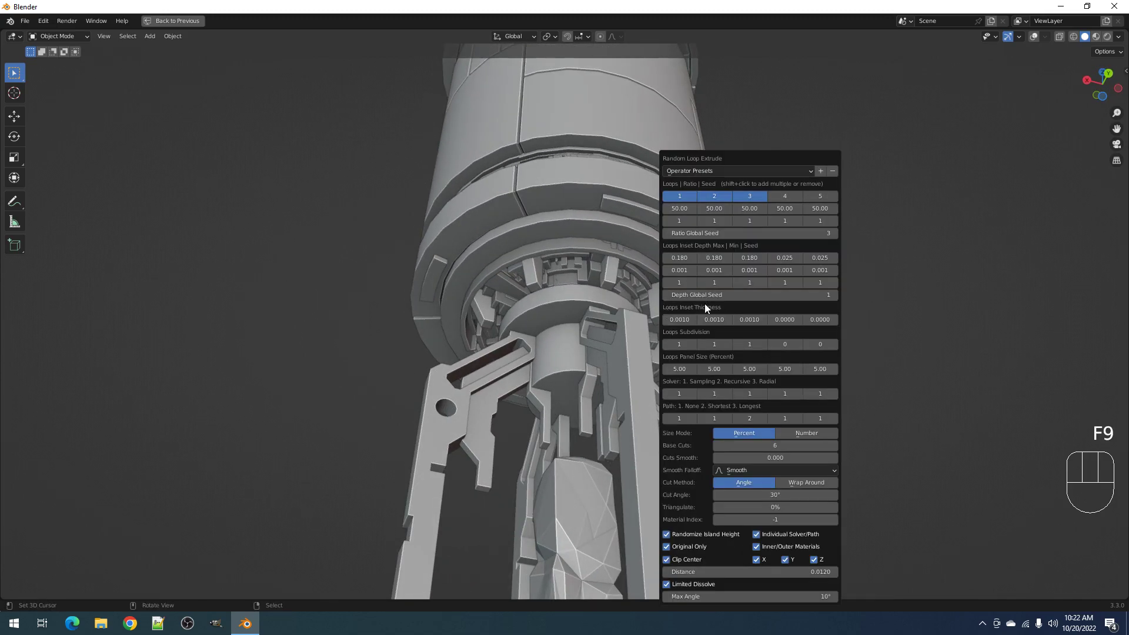
pyautogui.keyDown('ctrl'); pyautogui.scroll(1, 720, 234); pyautogui.keyUp('ctrl')
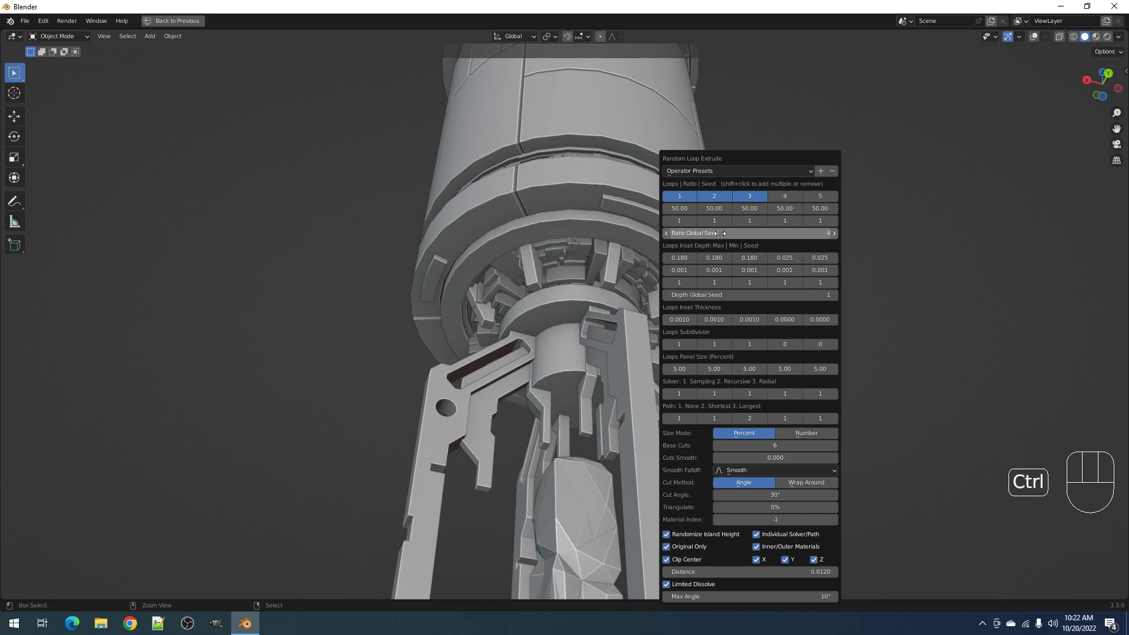
pyautogui.keyDown('ctrl'); pyautogui.scroll(1, 720, 233); pyautogui.keyUp('ctrl')
pyautogui.keyDown('ctrl'); pyautogui.scroll(1, 720, 233); pyautogui.keyUp('ctrl')
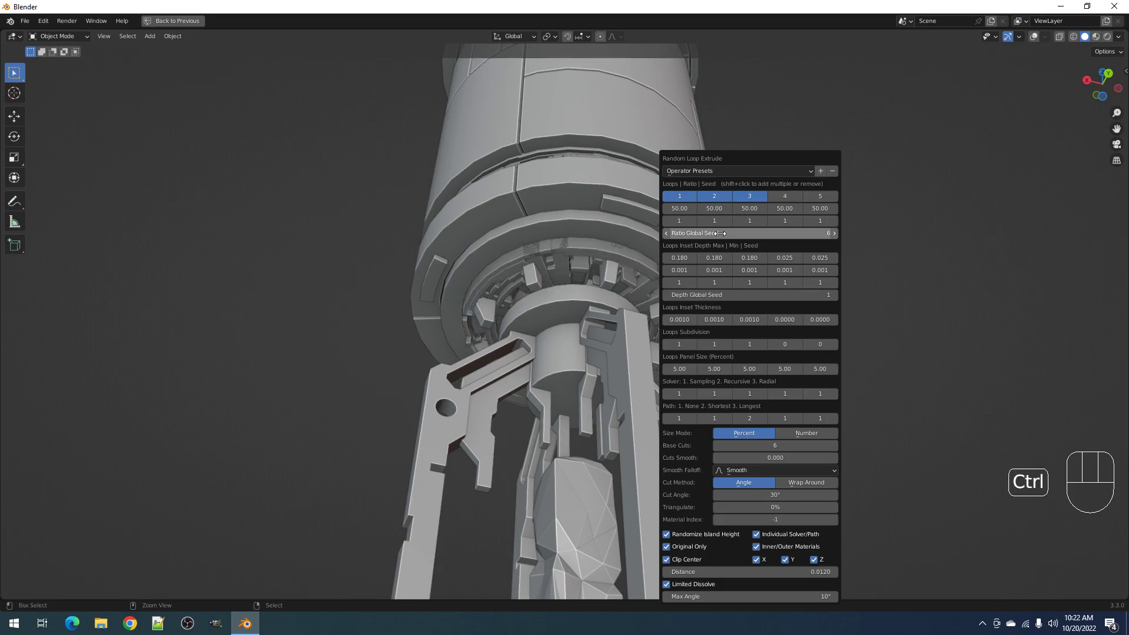
pyautogui.keyDown('ctrl'); pyautogui.scroll(1, 720, 234); pyautogui.keyUp('ctrl')
pyautogui.keyDown('ctrl'); pyautogui.scroll(-1, 720, 234); pyautogui.keyUp('ctrl')
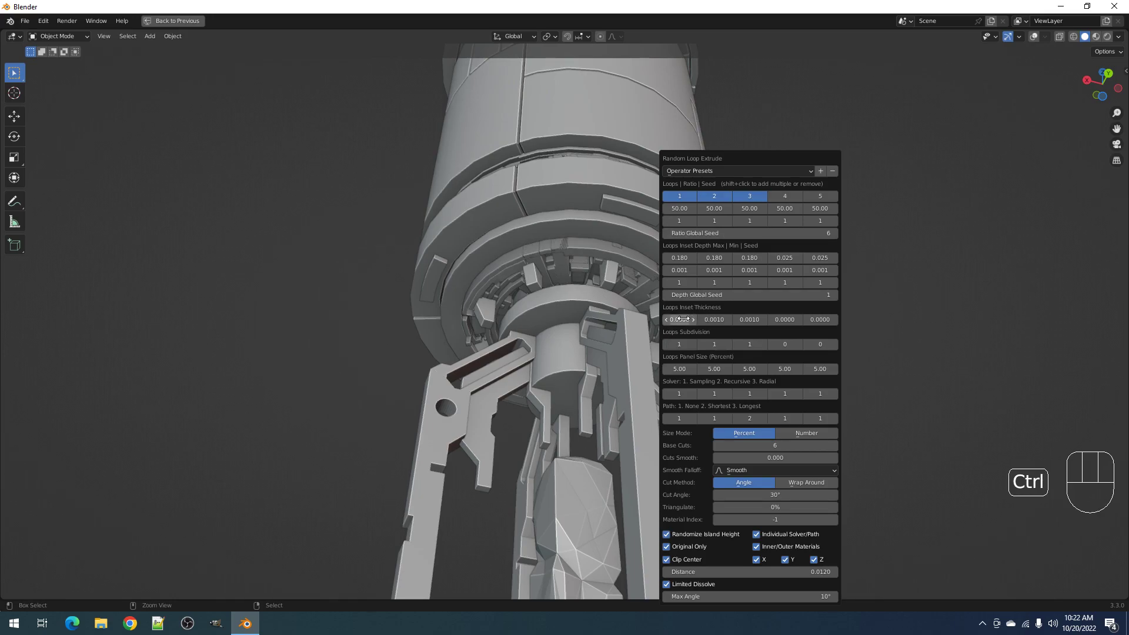
# Set the inset thickness of loop 1 to 0.0005 and check the underside ring from other sides
pyautogui.scroll(-4, 579, 302)
pyautogui.moveTo(577, 302); pyautogui.dragTo(574, 355, button='middle')
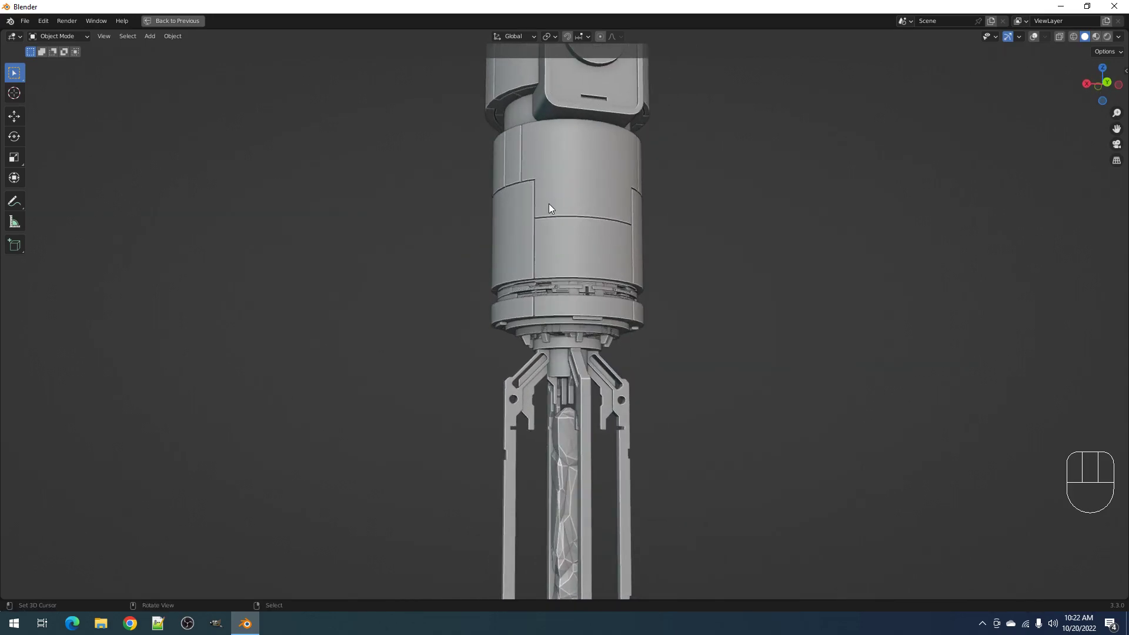
pyautogui.scroll(-3, 559, 280)
pyautogui.scroll(5, 558, 279)
pyautogui.moveTo(558, 280); pyautogui.dragTo(620, 284, button='middle')
pyautogui.moveTo(522, 284); pyautogui.dragTo(696, 232, button='middle')
pyautogui.scroll(3, 682, 274)
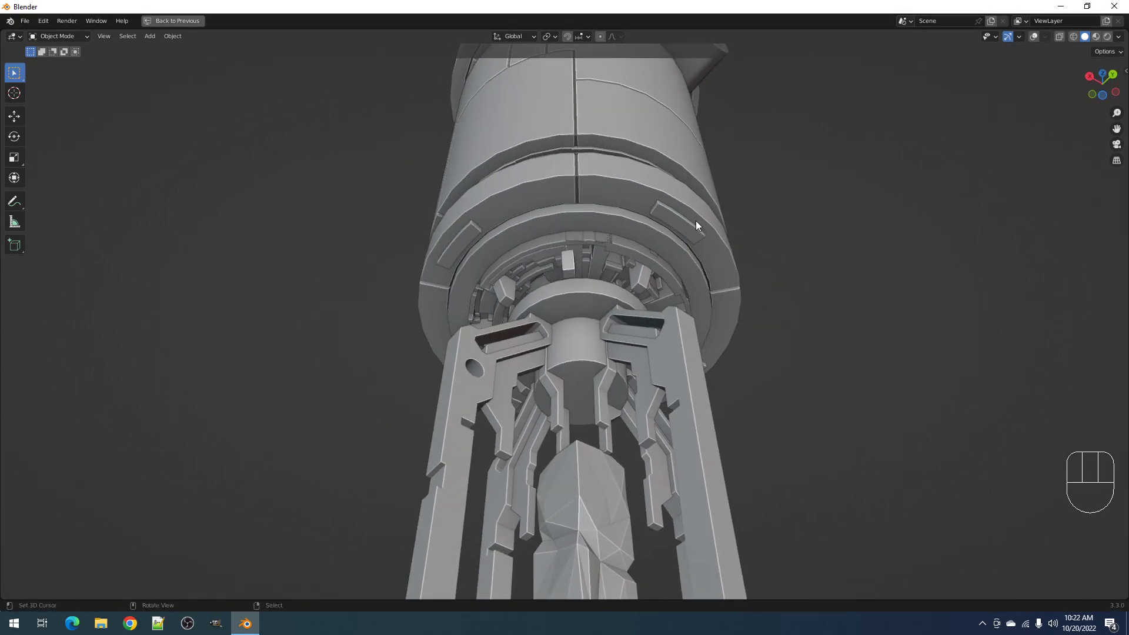
# Compare ratio global seeds 7 and 8 for the underside ring and choose 8
pyautogui.press('F9')
pyautogui.keyDown('ctrl'); pyautogui.scroll(1, 745, 233); pyautogui.keyUp('ctrl')
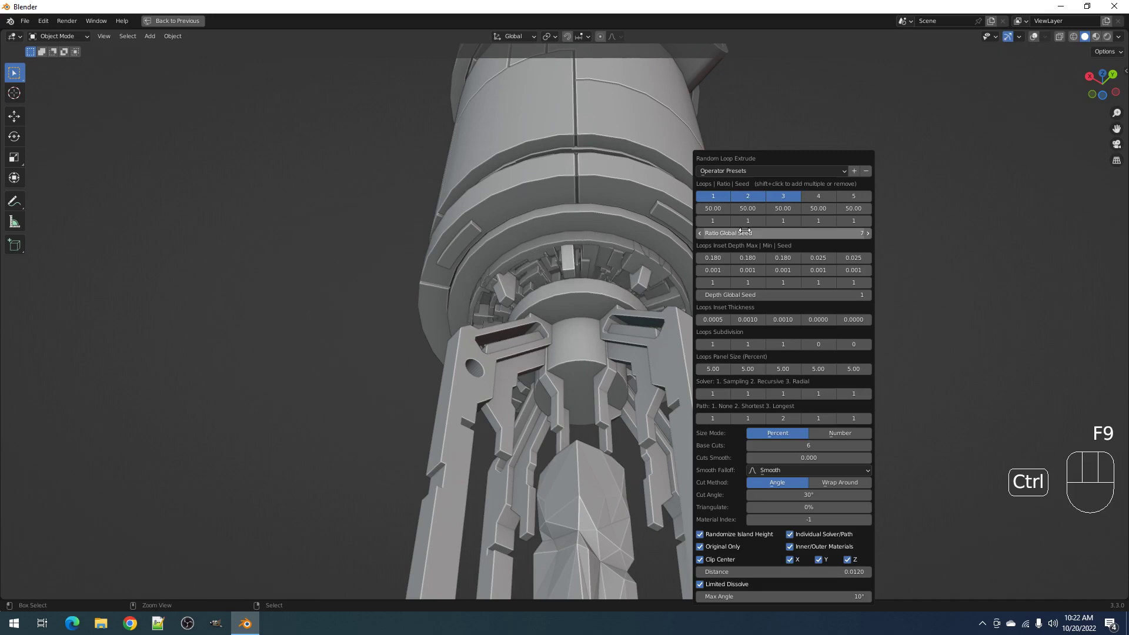
pyautogui.keyDown('ctrl'); pyautogui.scroll(1, 745, 231); pyautogui.keyUp('ctrl')
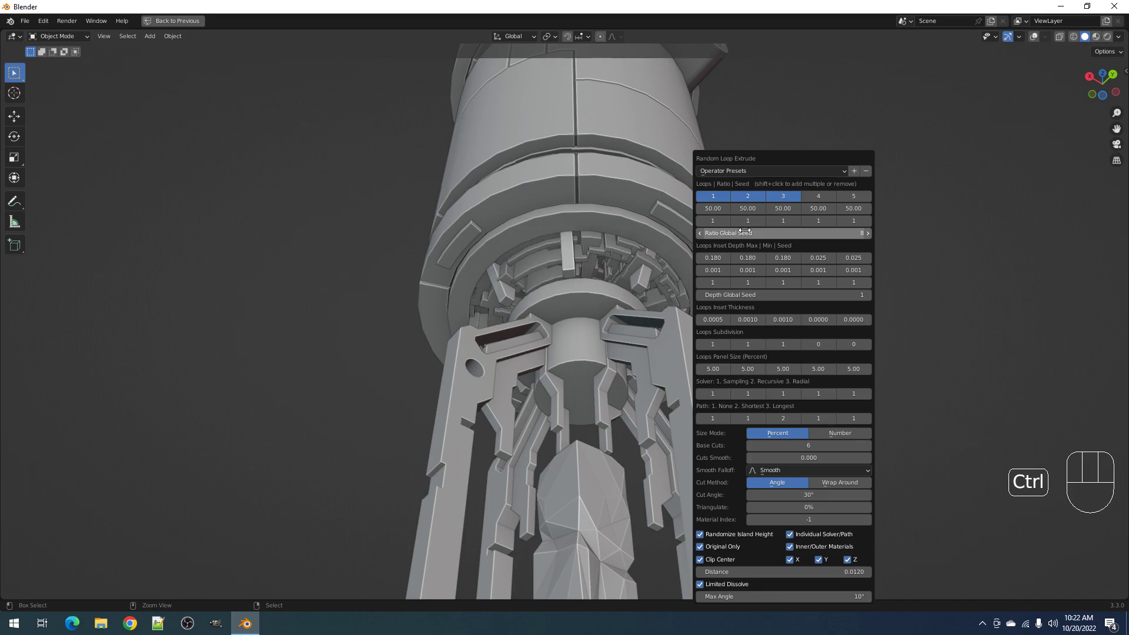
pyautogui.keyDown('ctrl'); pyautogui.scroll(-1, 745, 231); pyautogui.keyUp('ctrl')
pyautogui.keyDown('ctrl'); pyautogui.scroll(1, 744, 231); pyautogui.keyUp('ctrl')
# Select the recessed ring of faces between the fins on the opposite cylinder section, where the arms meet it
pyautogui.scroll(-5, 528, 260)
pyautogui.moveTo(625, 241); pyautogui.dragTo(607, 320, button='middle')
pyautogui.press('Tab')
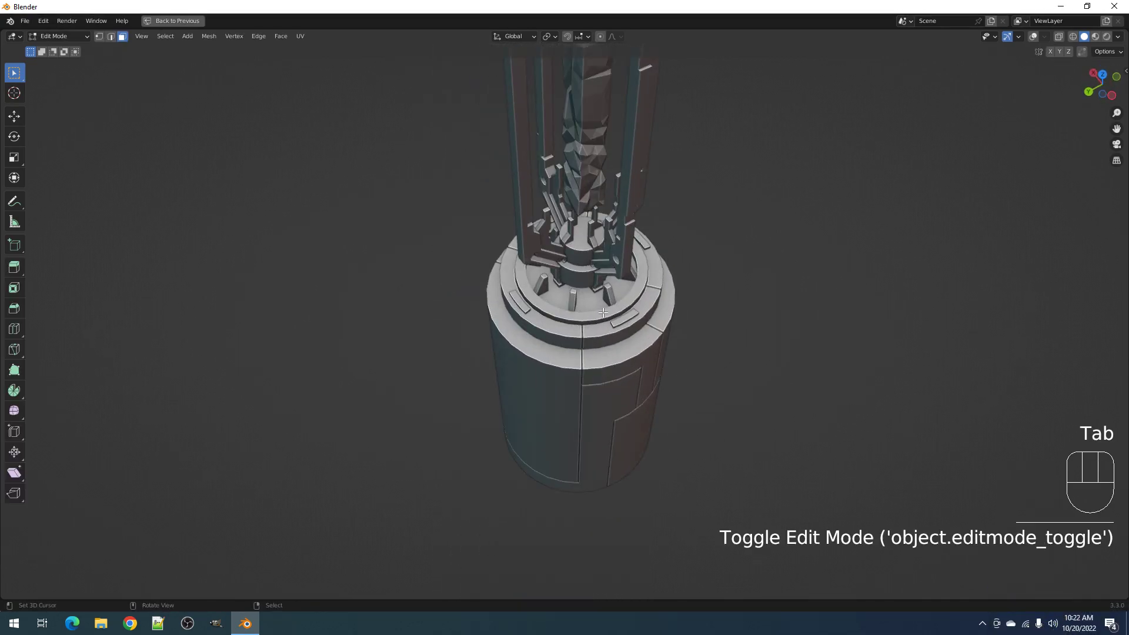
pyautogui.hotkey('shift', 'alt', 'z')
pyautogui.scroll(5, 530, 242)
pyautogui.press('3')
pyautogui.hotkey('alt', 'a')
pyautogui.keyDown('alt'); pyautogui.keyDown('shift'); pyautogui.click(530, 242); pyautogui.keyUp('shift'); pyautogui.keyUp('alt')
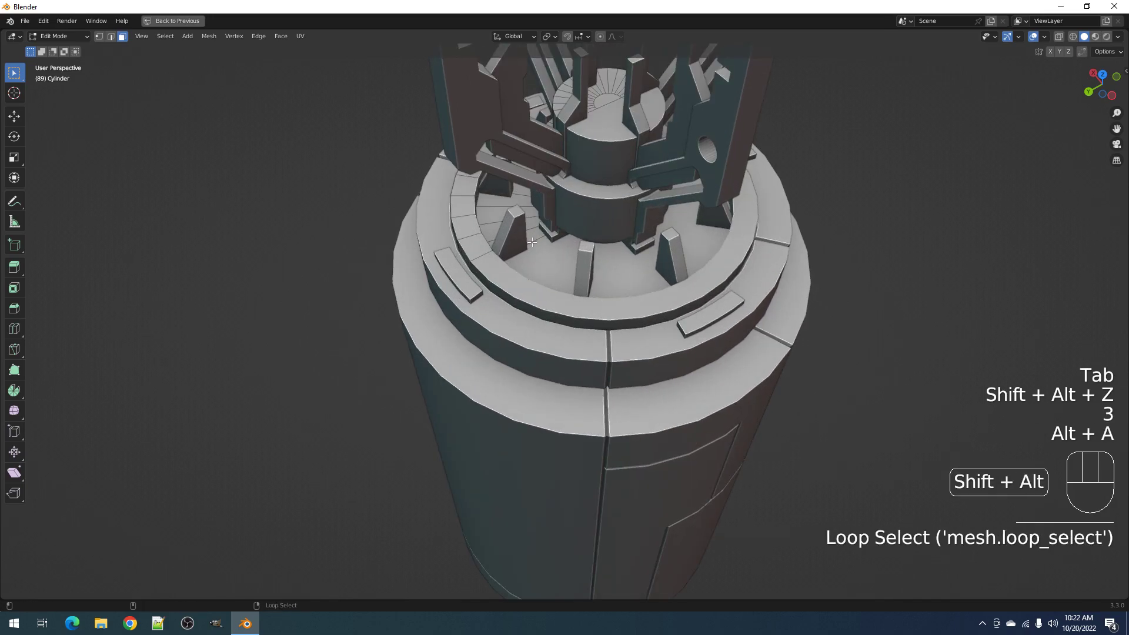
pyautogui.keyDown('alt'); pyautogui.keyDown('shift'); pyautogui.click(517, 221); pyautogui.keyUp('shift'); pyautogui.keyUp('alt')
# Add two loop cuts around the recessed ring and select the resulting face loops
pyautogui.hotkey('ctrl', 'r')
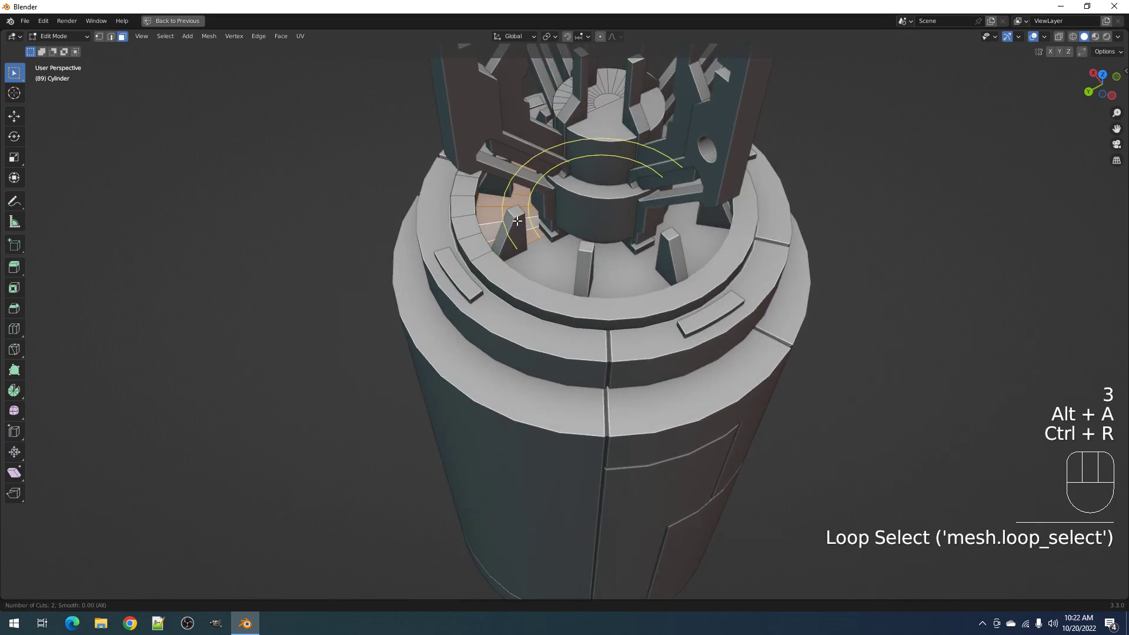
pyautogui.press('3')
pyautogui.keyDown('alt'); pyautogui.keyDown('shift'); pyautogui.click(527, 220); pyautogui.keyUp('shift'); pyautogui.keyUp('alt')
pyautogui.keyDown('alt'); pyautogui.keyDown('shift'); pyautogui.click(499, 219); pyautogui.keyUp('shift'); pyautogui.keyUp('alt')
# Run Random Loop Extrude on the opposite section's recessed ring with loops 1, 2 and 3 enabled
pyautogui.press('Tab')
pyautogui.moveTo(549, 223); pyautogui.dragTo(600, 205, button='middle')
pyautogui.hotkey('alt', 'shift', 'z')
pyautogui.keyDown('shift'); pyautogui.moveTo(612, 209); pyautogui.dragTo(612, 270, button='middle'); pyautogui.keyUp('shift')
pyautogui.hotkey('shift', 'q')
pyautogui.click(612, 269)
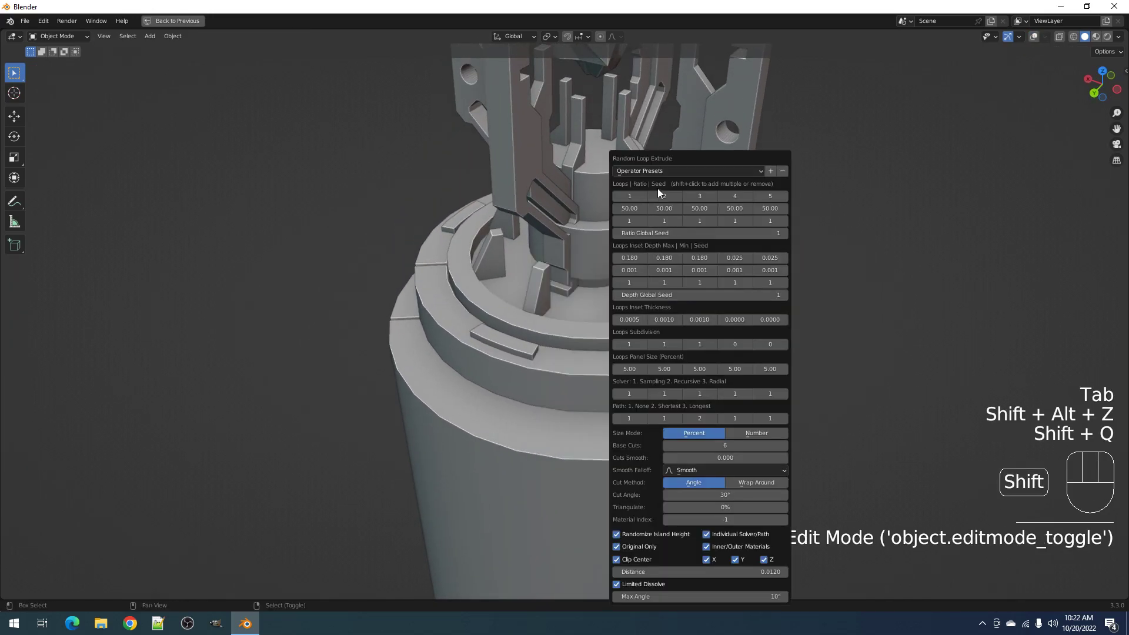
pyautogui.click(639, 195)
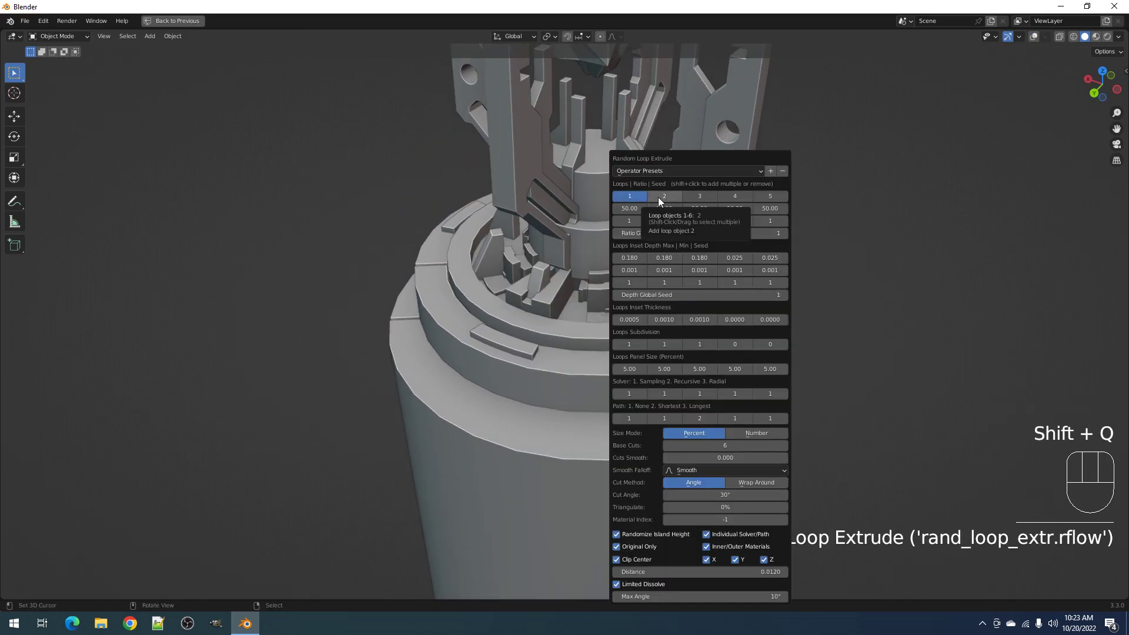
pyautogui.press('shift')
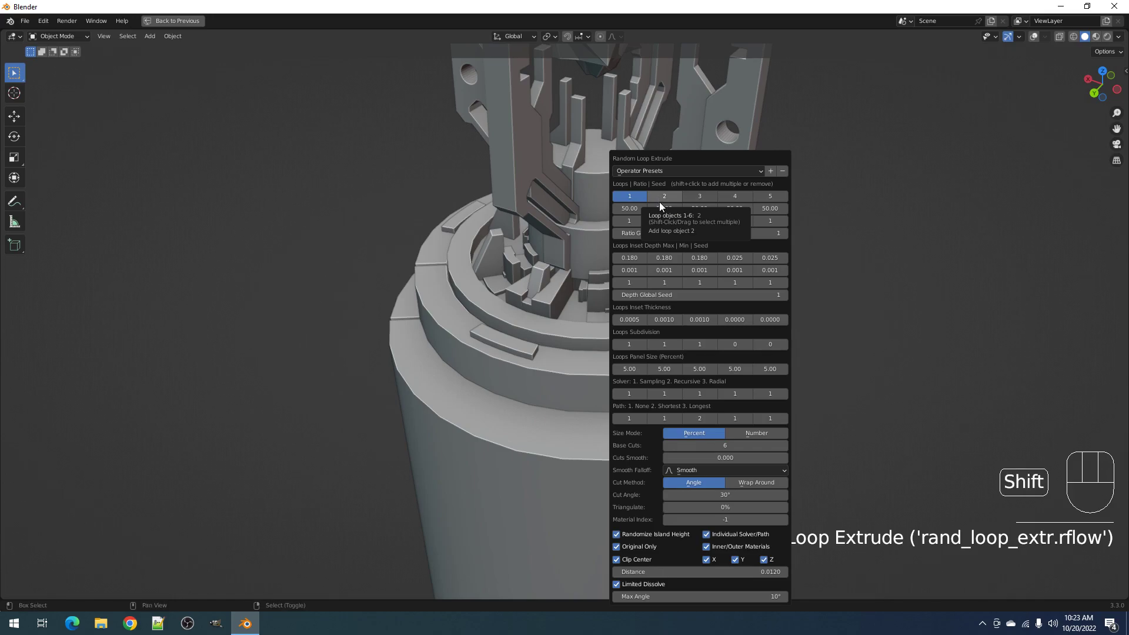
pyautogui.keyDown('shift'); pyautogui.click(658, 199); pyautogui.keyUp('shift')
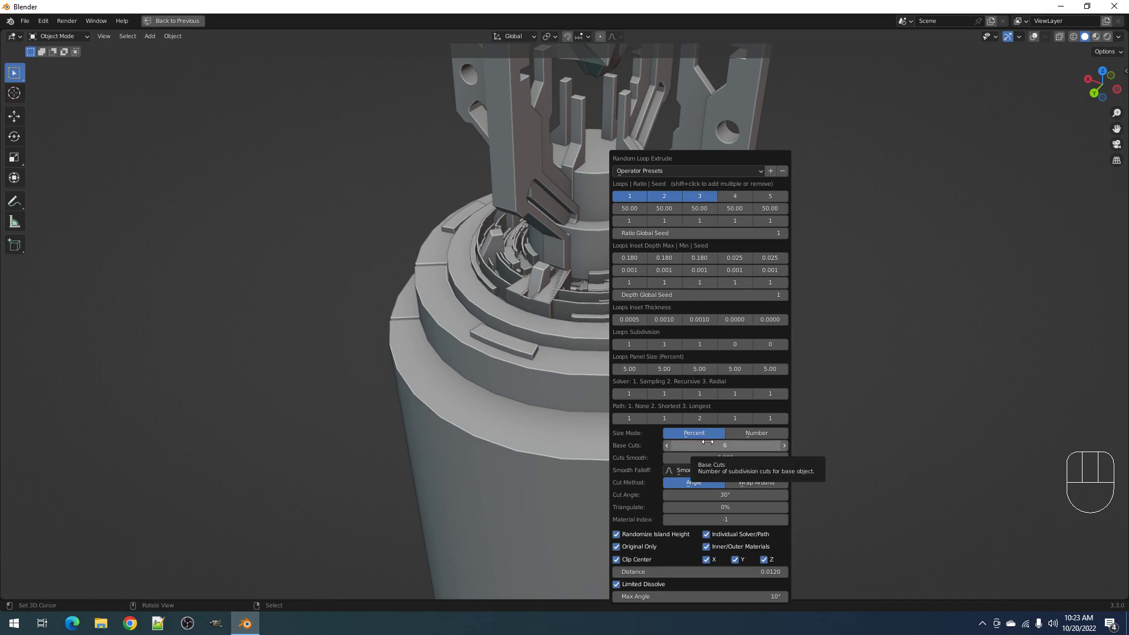
# Set the base cuts of the recessed ring's Random Loop Extrude to 5
pyautogui.moveTo(593, 317); pyautogui.dragTo(704, 298, button='middle')
pyautogui.scroll(6, 704, 298)
pyautogui.press('F9')
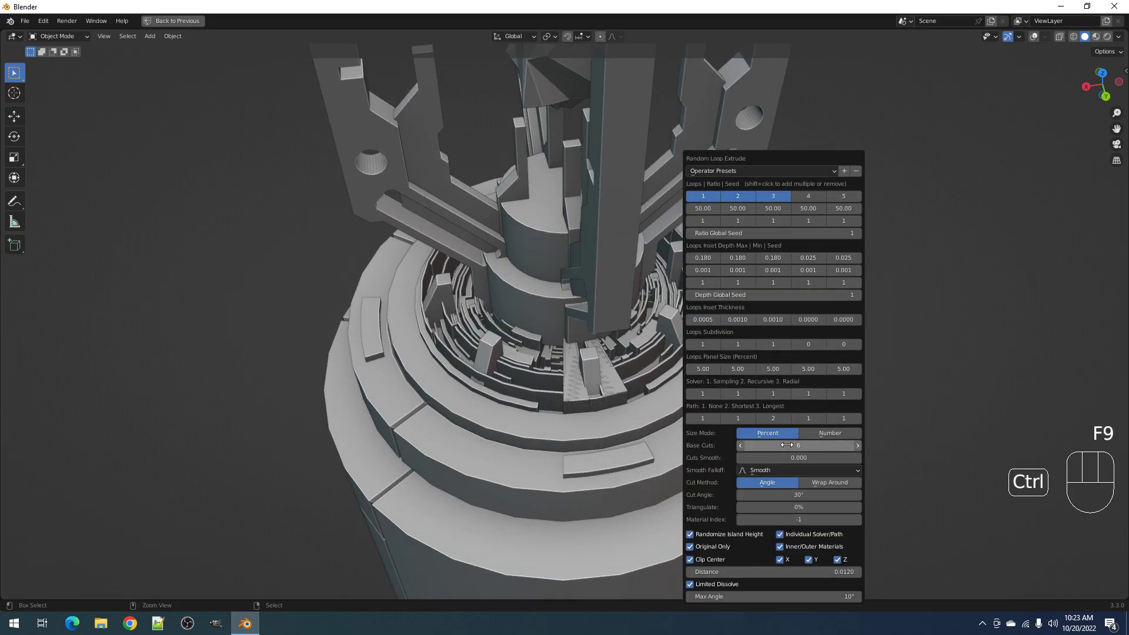
pyautogui.keyDown('ctrl'); pyautogui.scroll(-2, 786, 445); pyautogui.keyUp('ctrl')
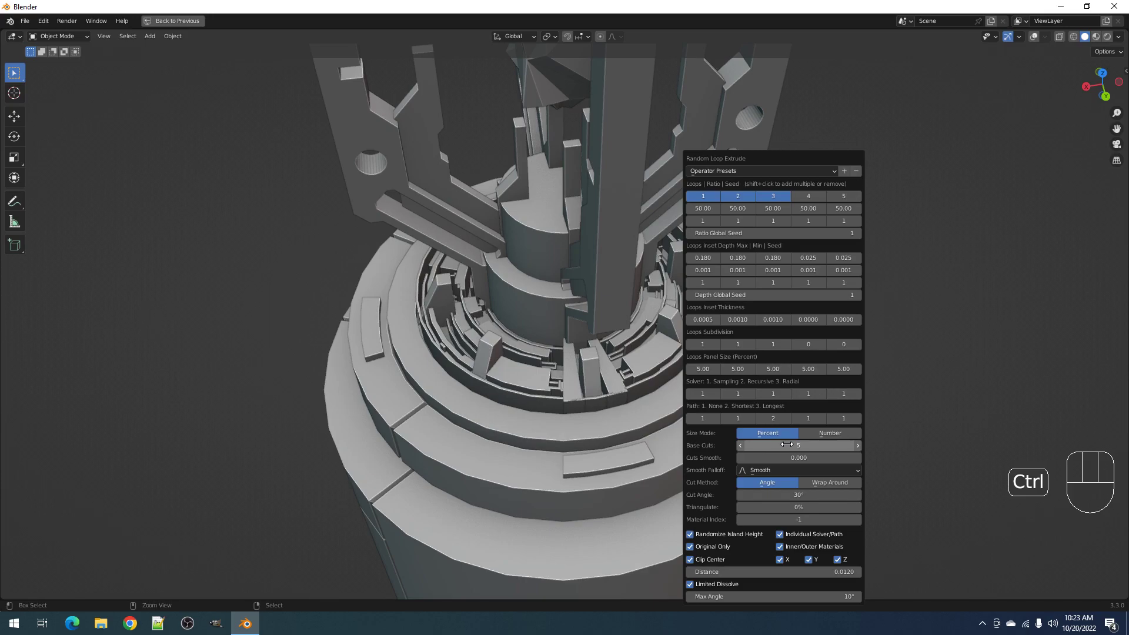
pyautogui.scroll(-3, 623, 347)
pyautogui.moveTo(627, 346); pyautogui.dragTo(570, 329, button='middle')
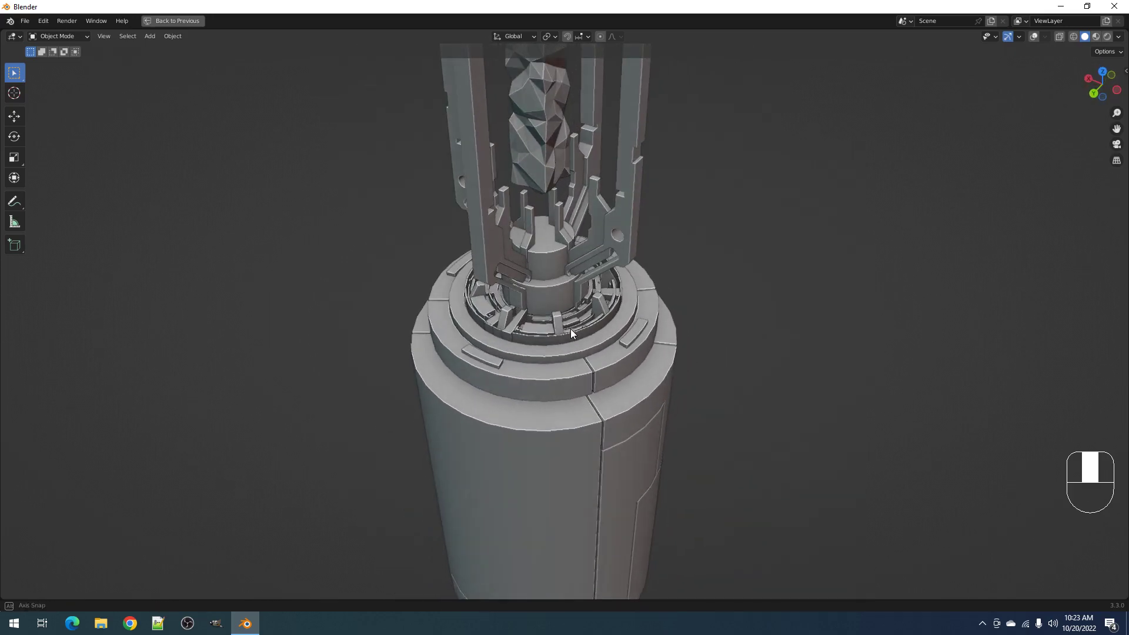
# Set the panel size of loop 3 in the Random Loop Extrude settings to 2 percent
pyautogui.scroll(3, 575, 330)
pyautogui.press('F9')
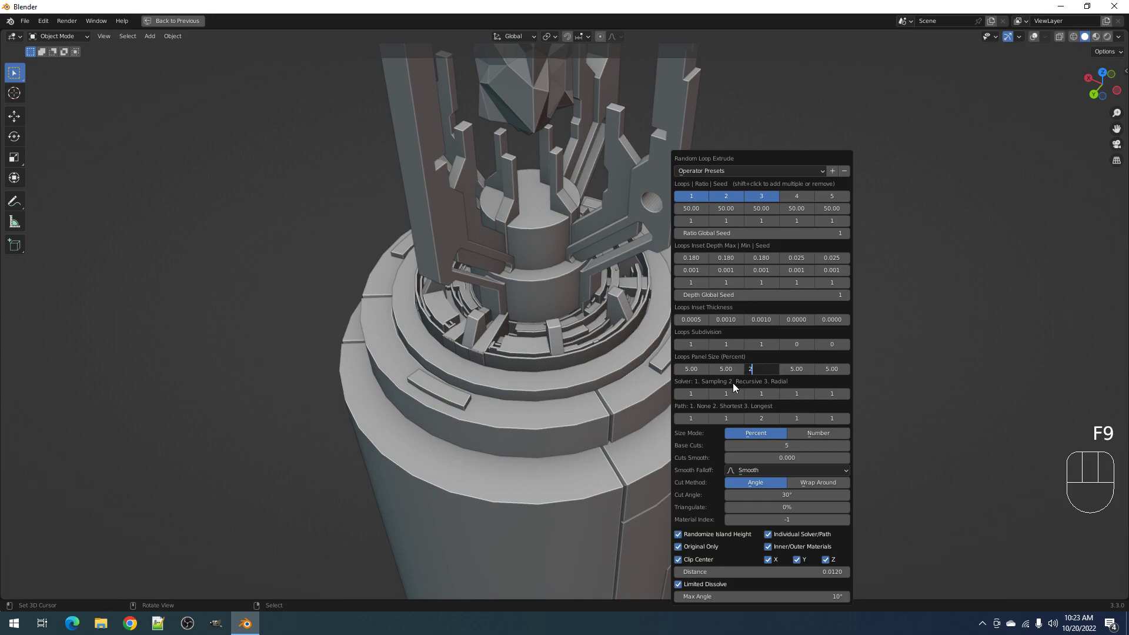
pyautogui.press('Return')
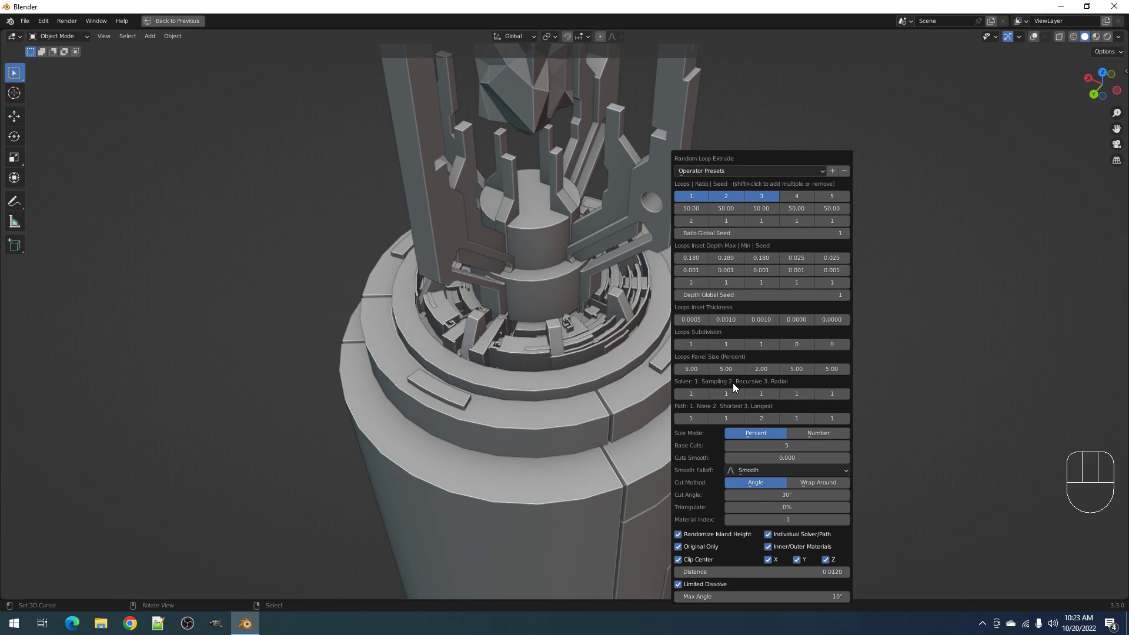
# Undo the ring's random loop extrude and check the selected ring faces in Edit Mode with overlays shown
pyautogui.scroll(-4, 568, 285)
pyautogui.moveTo(567, 284); pyautogui.dragTo(570, 262, button='middle')
pyautogui.scroll(1, 570, 262)
pyautogui.hotkey('ctrl', 'z')
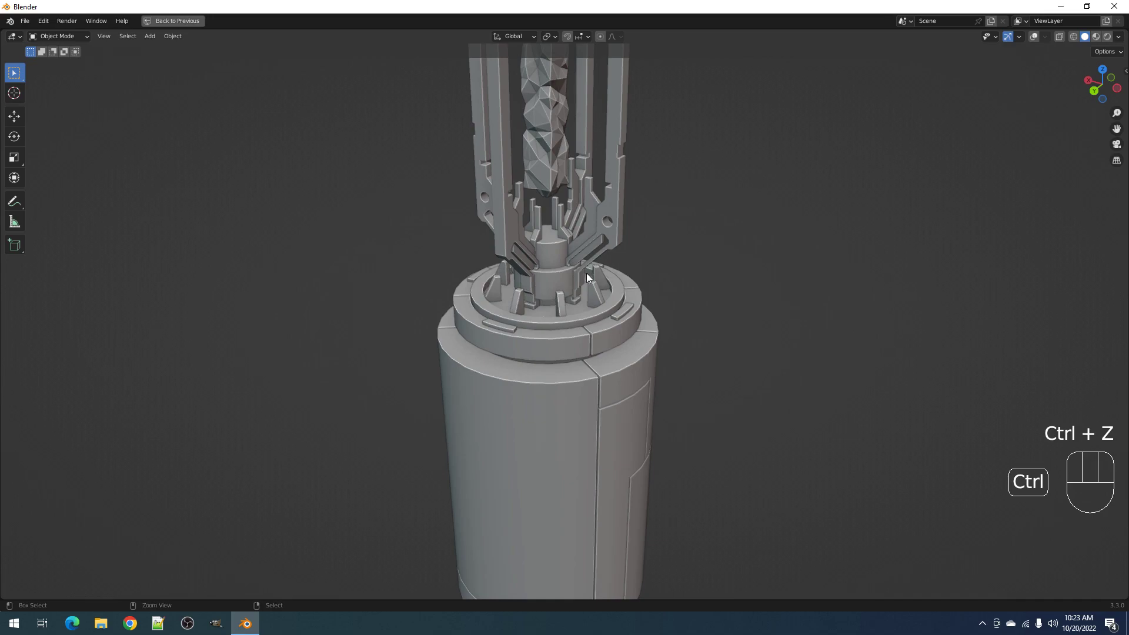
pyautogui.press('Tab')
pyautogui.hotkey('shift', 'alt', 'z')
pyautogui.moveTo(601, 294); pyautogui.dragTo(583, 294, button='middle')
pyautogui.hotkey('shift', 'q')
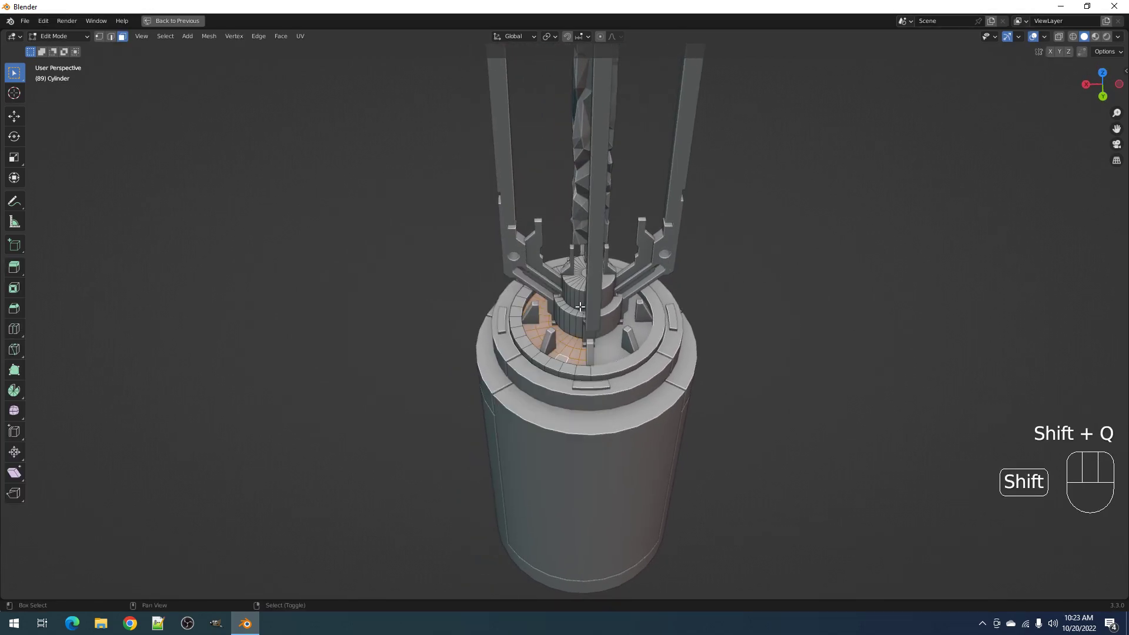
# Run a fresh Random Loop Extrude on the recessed ring with loops 1, 2 and 3 enabled and 2 base cuts
pyautogui.press('Tab')
pyautogui.hotkey('shift', 'q')
pyautogui.press('ctrl')
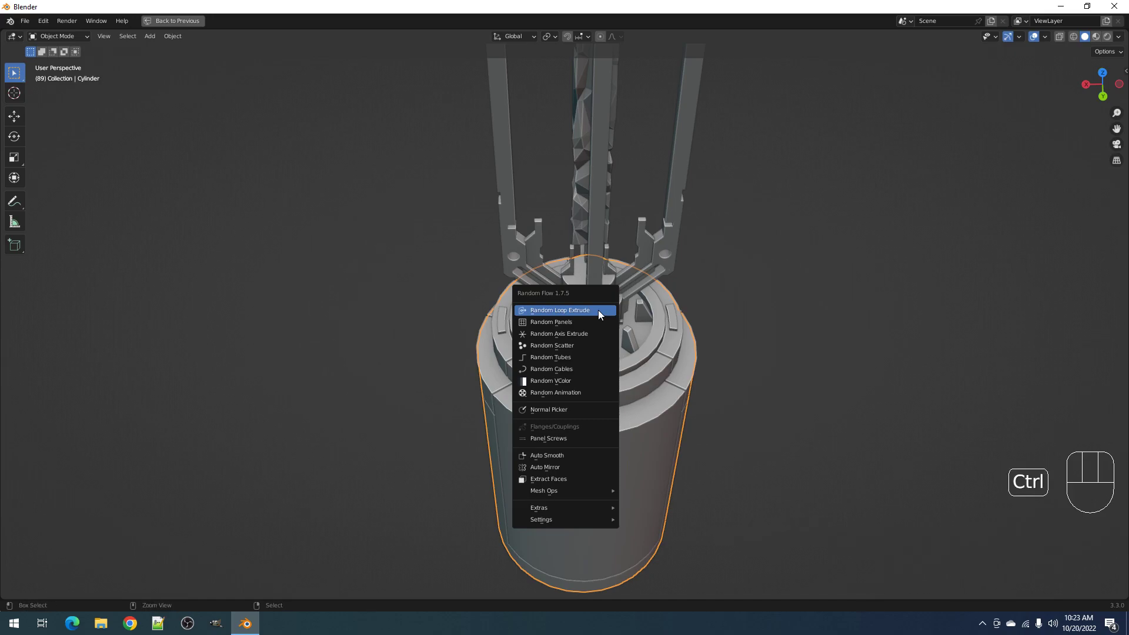
pyautogui.keyDown('ctrl'); pyautogui.click(598, 309); pyautogui.keyUp('ctrl')
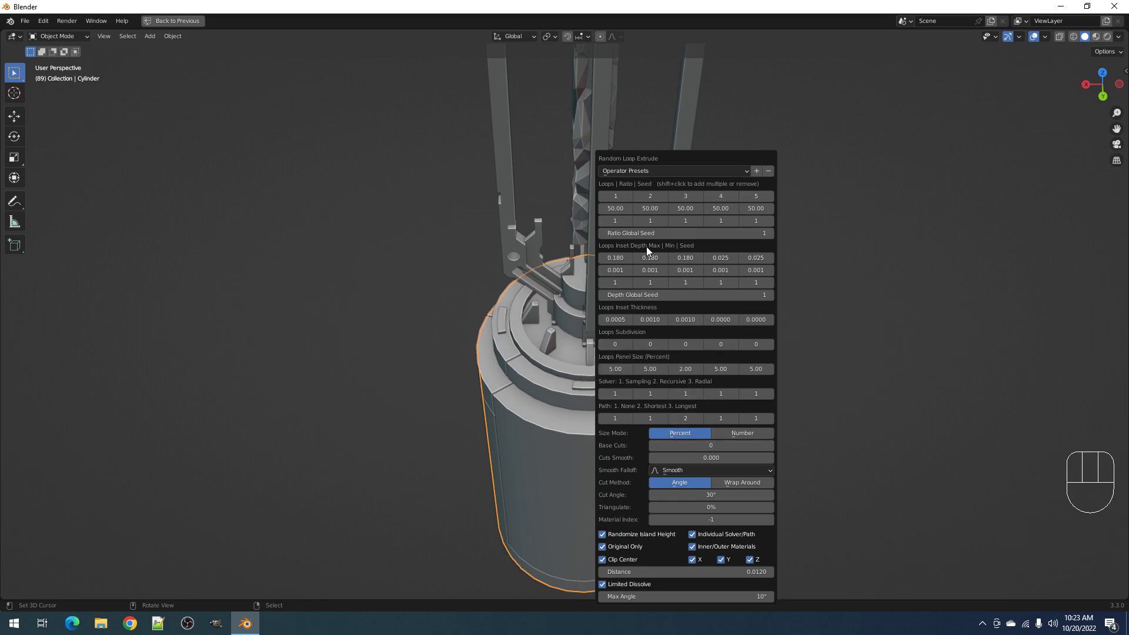
pyautogui.keyDown('shift'); pyautogui.click(622, 197); pyautogui.keyUp('shift')
pyautogui.keyDown('shift'); pyautogui.click(649, 196); pyautogui.keyUp('shift')
pyautogui.keyDown('shift'); pyautogui.click(681, 195); pyautogui.keyUp('shift')
pyautogui.keyDown('ctrl'); pyautogui.scroll(3, 699, 443); pyautogui.keyUp('ctrl')
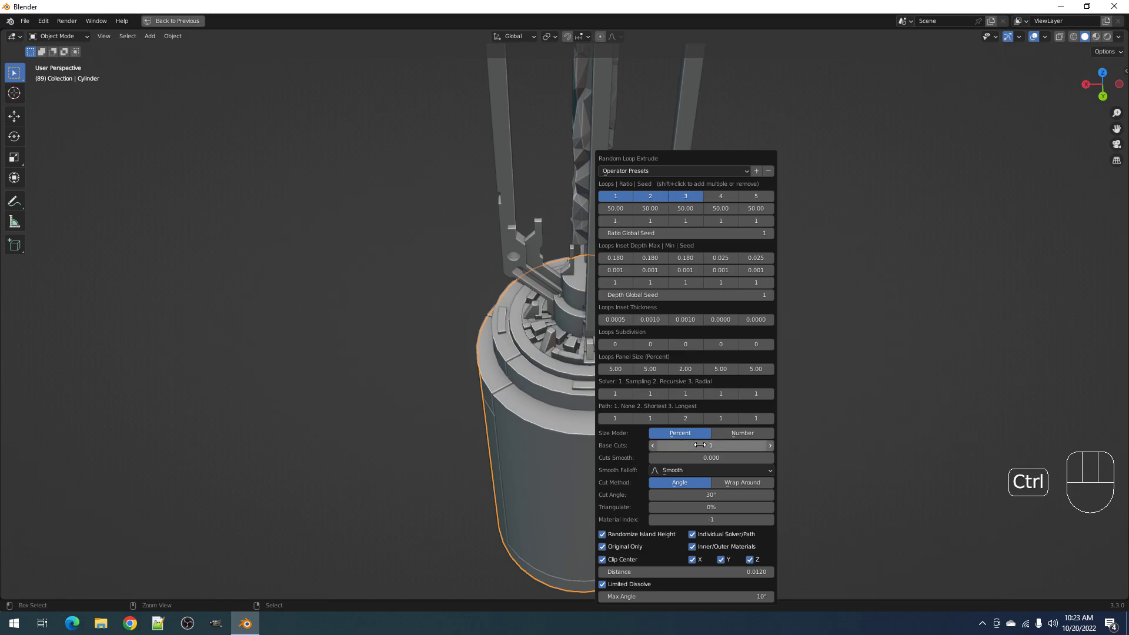
pyautogui.moveTo(699, 442); pyautogui.dragTo(623, 334, button='middle')
pyautogui.scroll(-2, 617, 320)
pyautogui.moveTo(626, 320); pyautogui.dragTo(627, 317, button='middle')
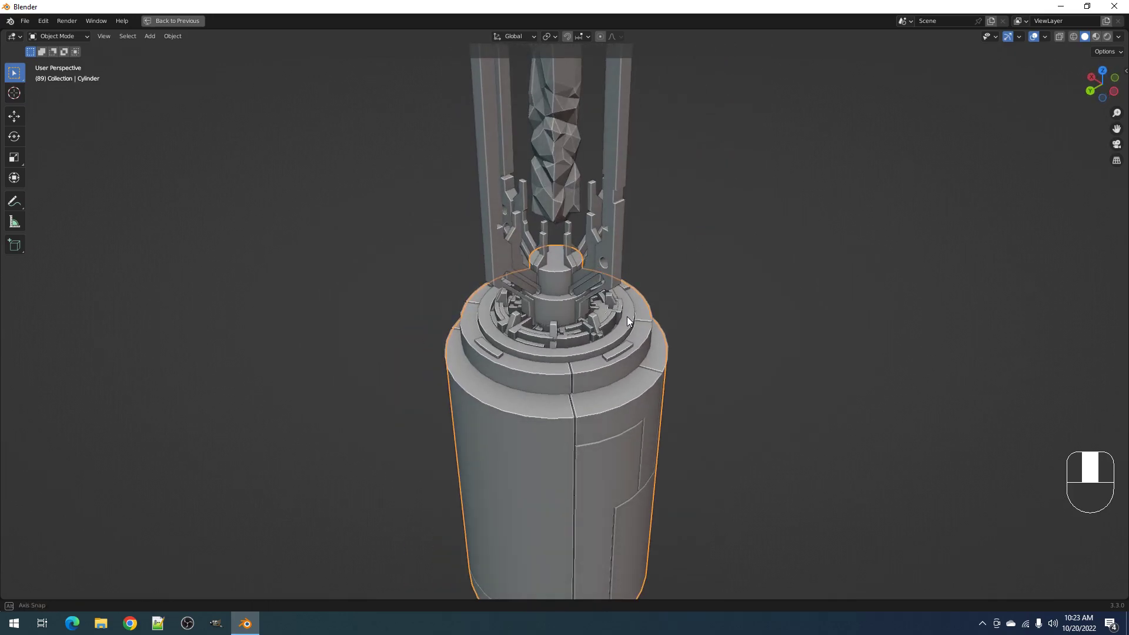
# Set the maximum inset depth of loops 1, 2 and 3 to 0.112
pyautogui.scroll(2, 627, 316)
pyautogui.press('F9')
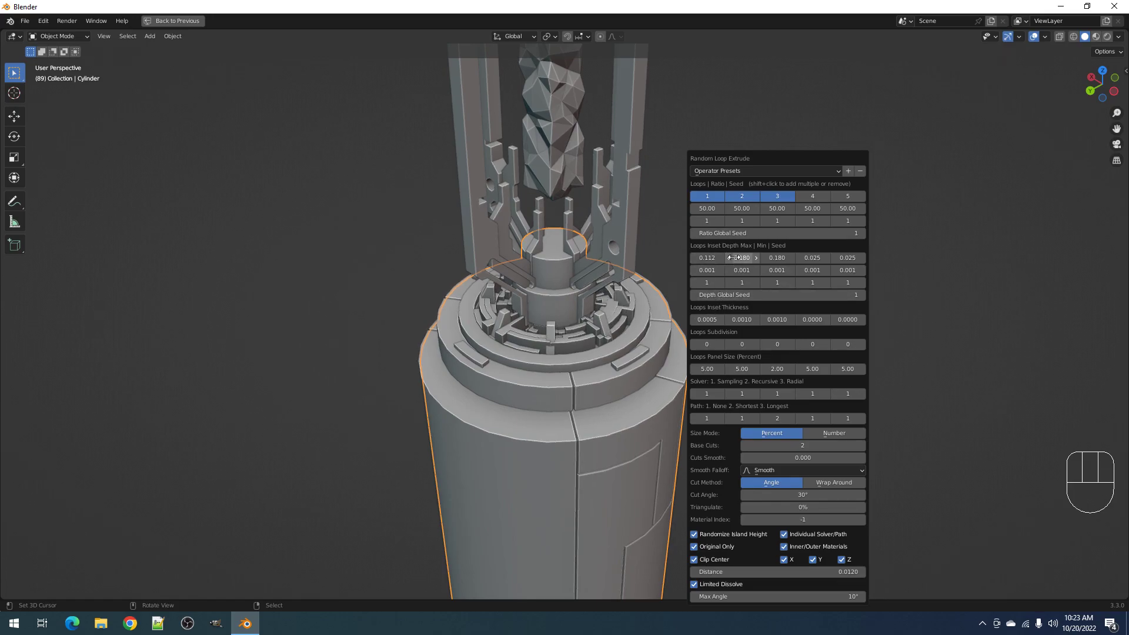
pyautogui.hotkey('ctrl', 'c')
pyautogui.hotkey('ctrl', 'v')
pyautogui.hotkey('ctrl', 'v')
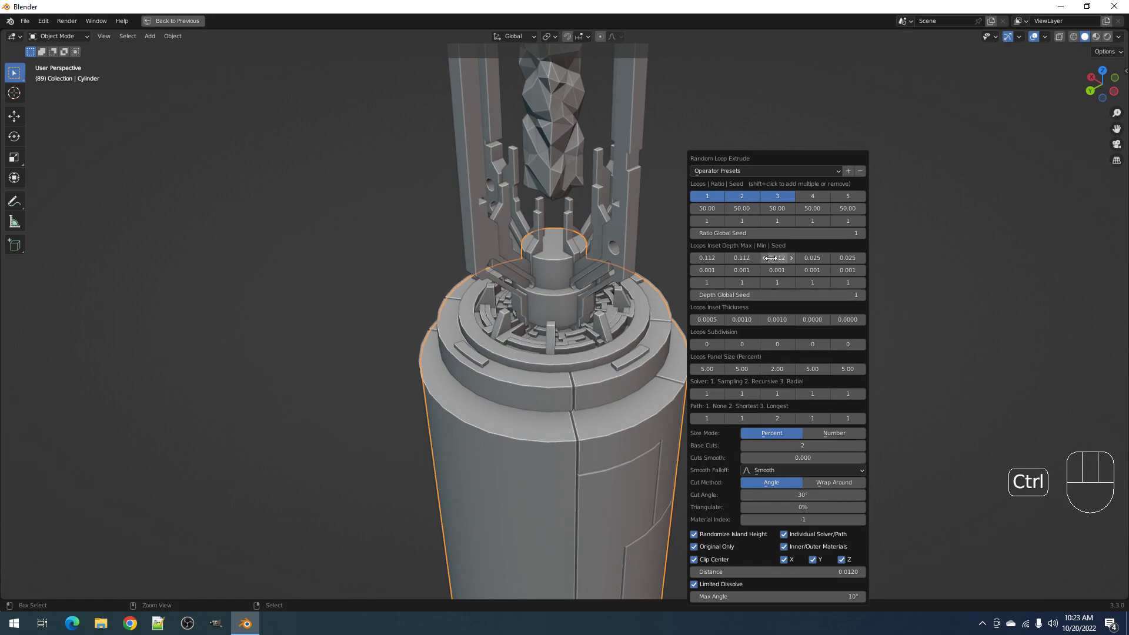
pyautogui.scroll(-3, 625, 320)
pyautogui.moveTo(626, 317); pyautogui.dragTo(623, 331, button='middle')
pyautogui.scroll(3, 624, 333)
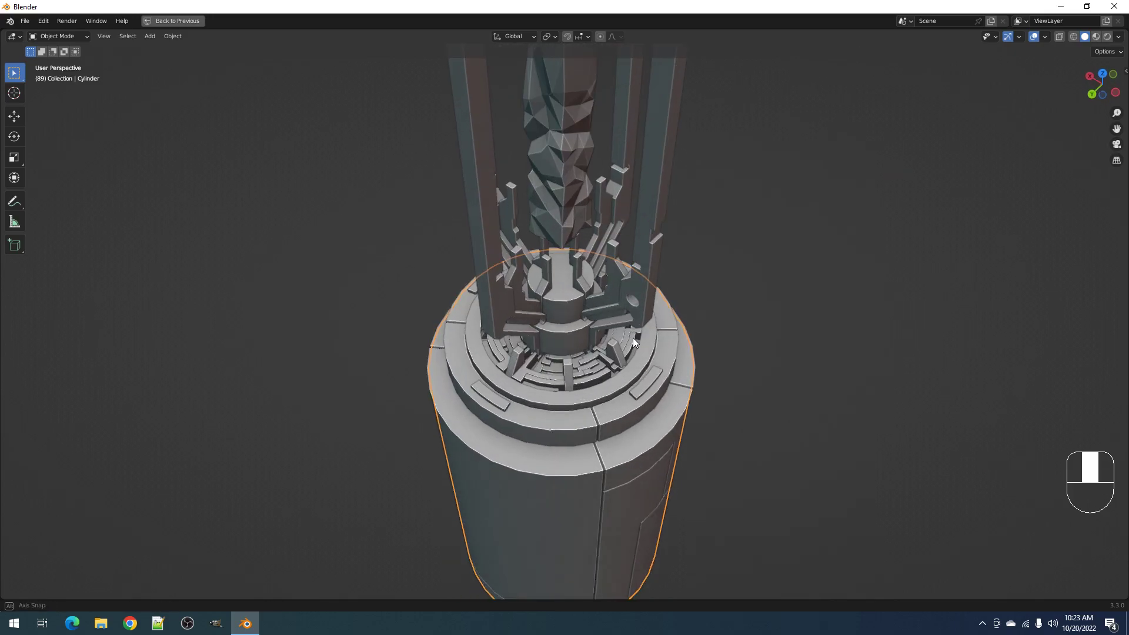
# Increase the base cuts of the ring's loop extrude to 6
pyautogui.press('F9')
pyautogui.keyDown('ctrl'); pyautogui.scroll(3, 763, 445); pyautogui.keyUp('ctrl')
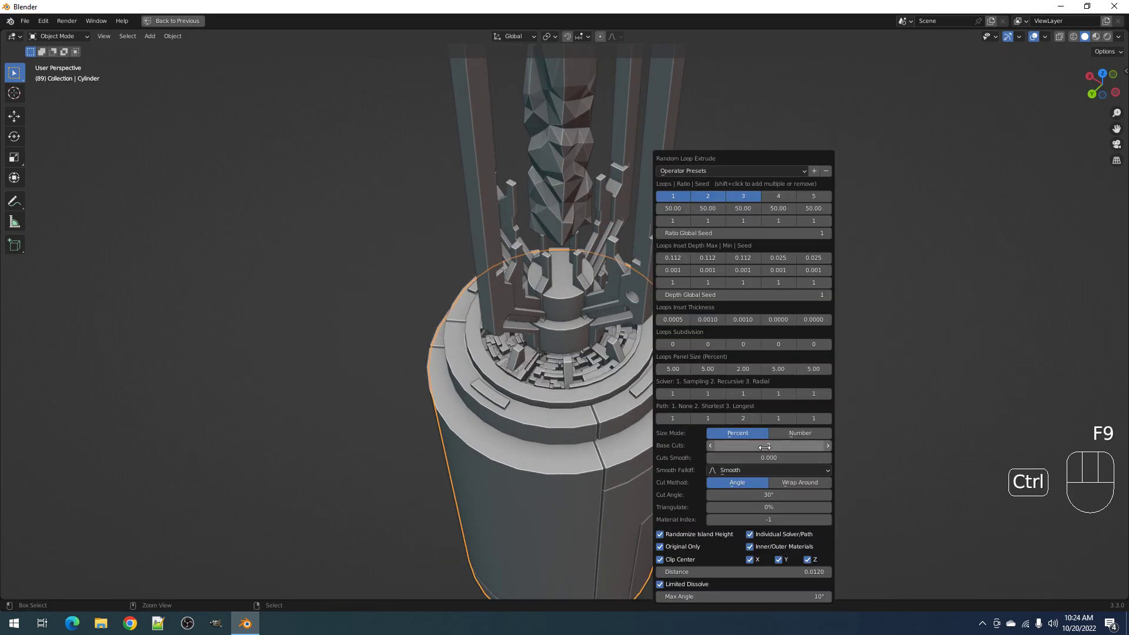
pyautogui.keyDown('ctrl'); pyautogui.scroll(1, 764, 446); pyautogui.keyUp('ctrl')
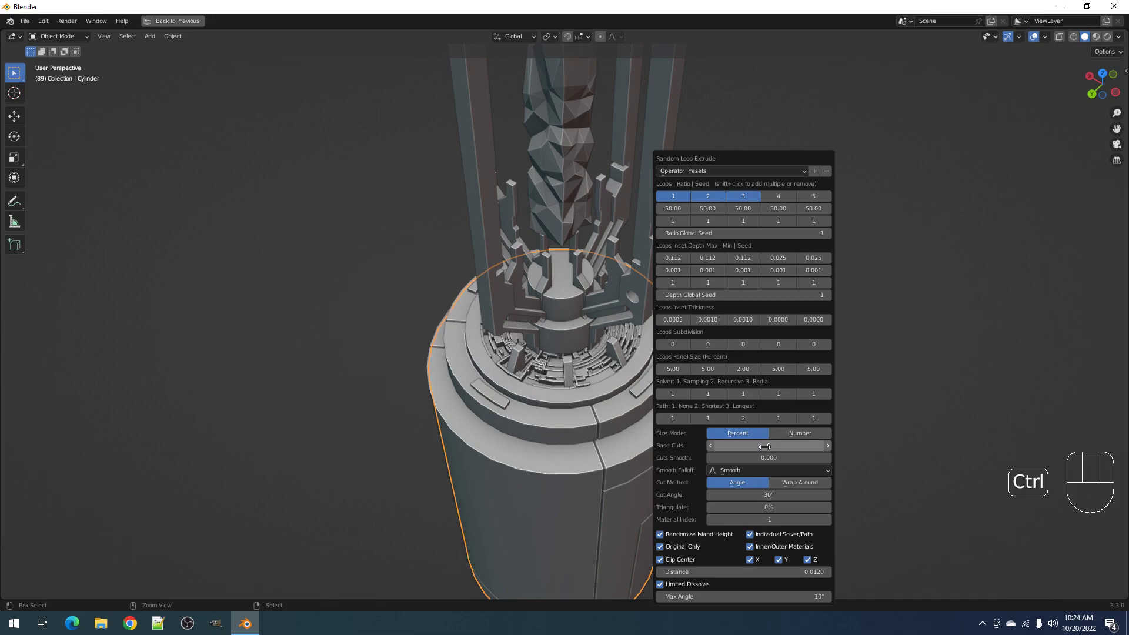
pyautogui.keyDown('ctrl'); pyautogui.scroll(1, 764, 447); pyautogui.keyUp('ctrl')
pyautogui.moveTo(361, 421); pyautogui.dragTo(634, 320, button='middle')
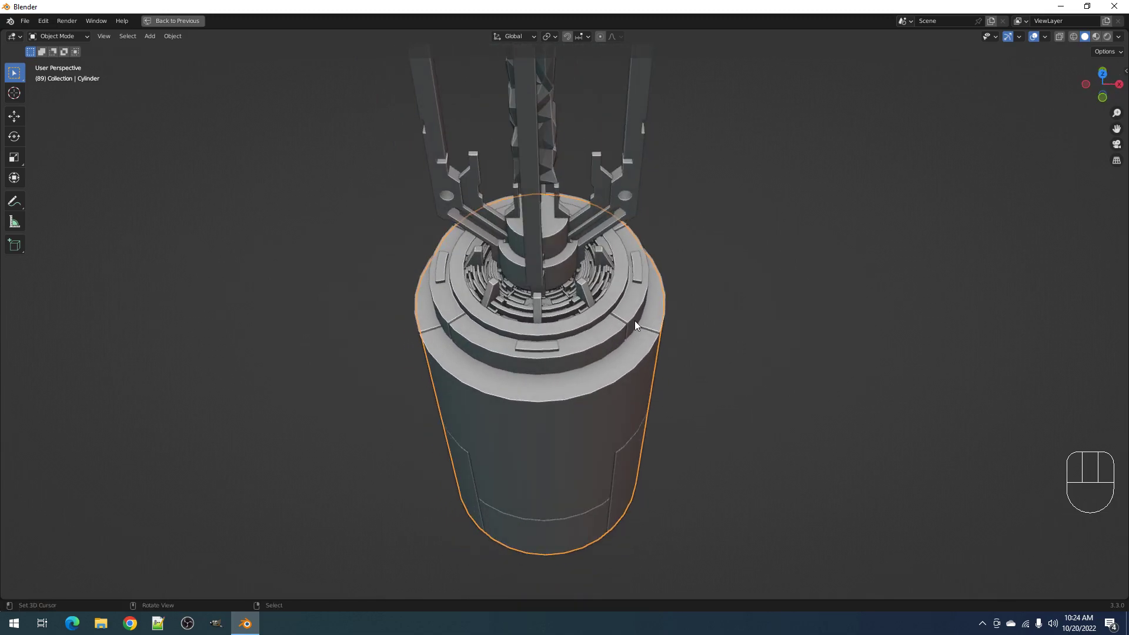
# Try other solvers for loop 3, return it to Sampling, and set loop 2's solver to 3 (Radial)
pyautogui.press('F9')
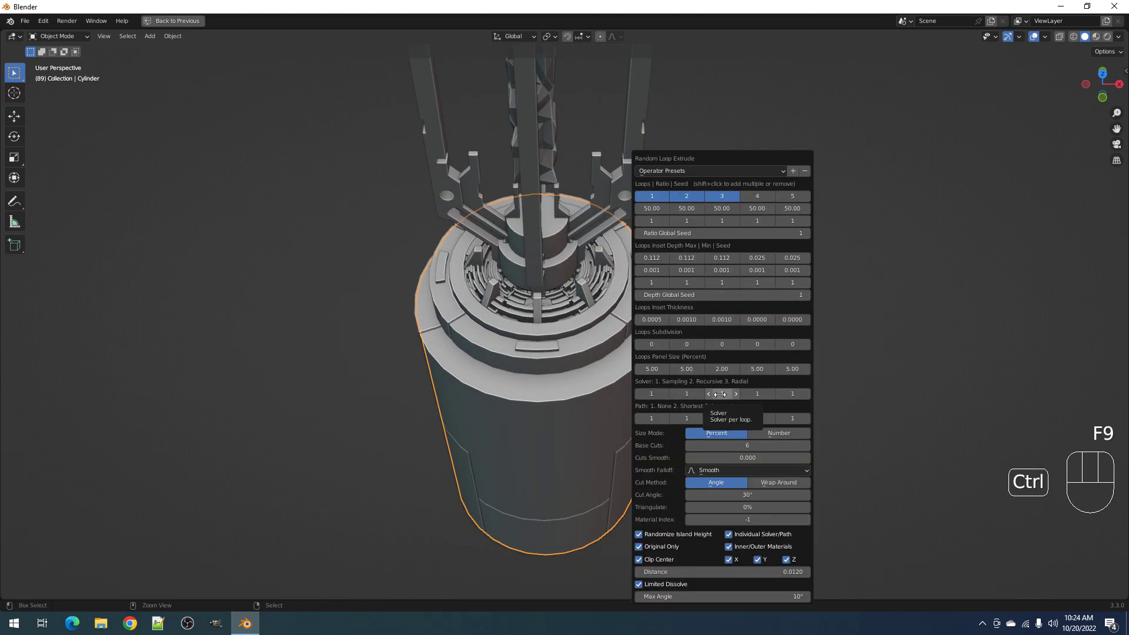
pyautogui.keyDown('ctrl'); pyautogui.scroll(1, 721, 395); pyautogui.keyUp('ctrl')
pyautogui.keyDown('ctrl'); pyautogui.scroll(1, 719, 394); pyautogui.keyUp('ctrl')
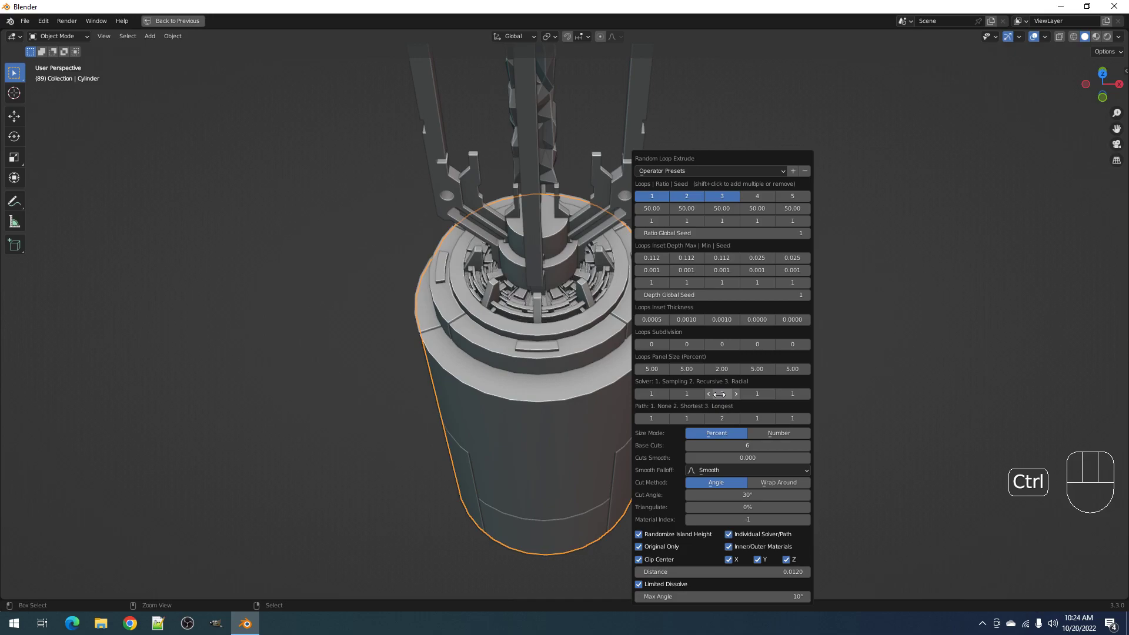
pyautogui.keyDown('ctrl'); pyautogui.scroll(-1, 719, 395); pyautogui.keyUp('ctrl')
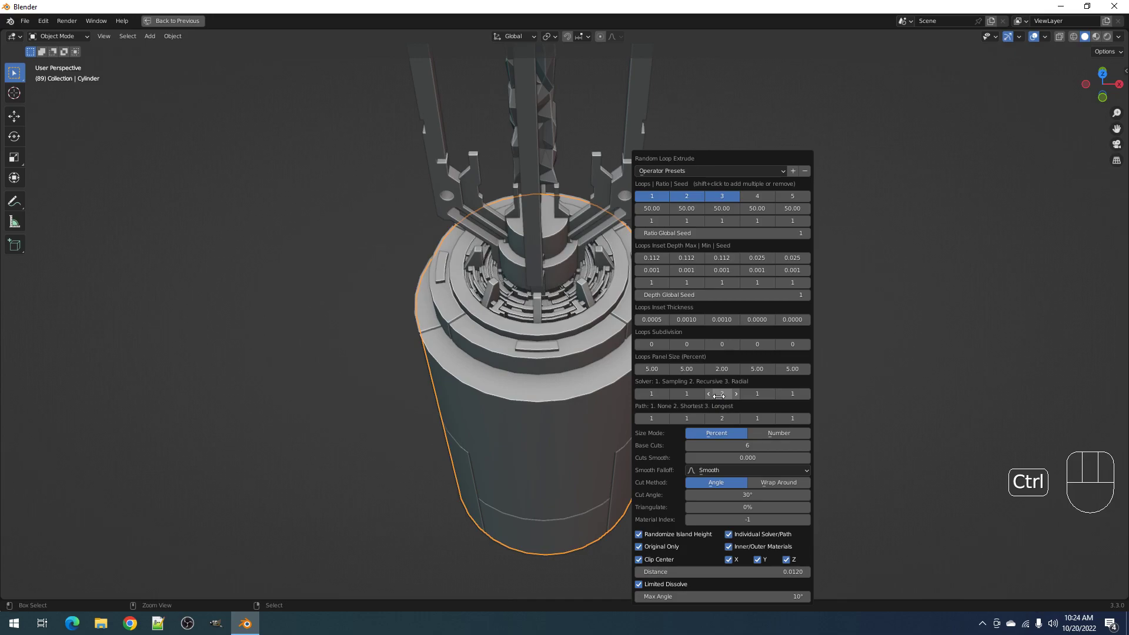
pyautogui.keyDown('ctrl'); pyautogui.scroll(-1, 720, 394); pyautogui.keyUp('ctrl')
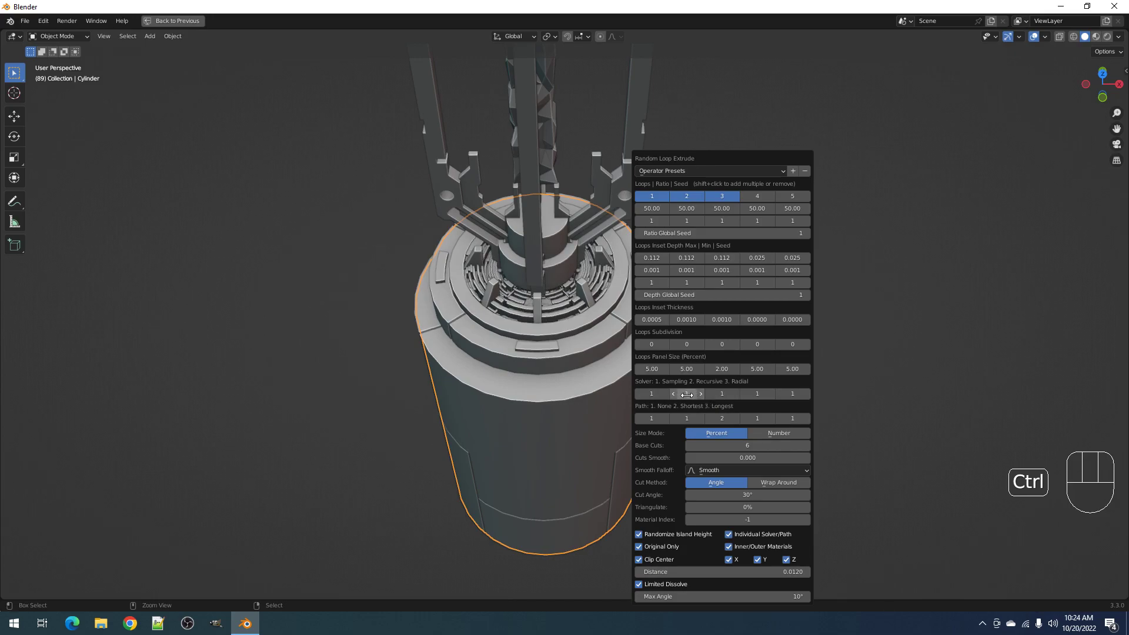
pyautogui.keyDown('ctrl'); pyautogui.scroll(-1, 686, 394); pyautogui.keyUp('ctrl')
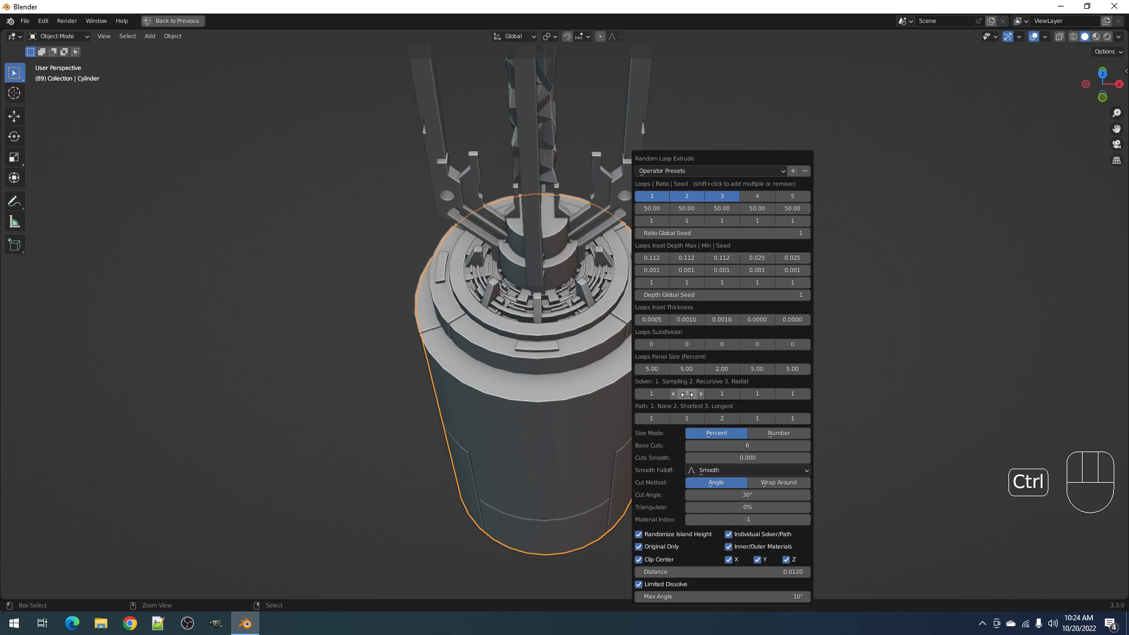
# Lower the ring's base cuts to 5 and disable Randomize Island Height
pyautogui.moveTo(464, 268); pyautogui.dragTo(495, 258, button='middle')
pyautogui.scroll(-4, 529, 250)
pyautogui.moveTo(576, 242); pyautogui.dragTo(689, 262, button='middle')
pyautogui.scroll(2, 651, 276)
pyautogui.scroll(3, 651, 275)
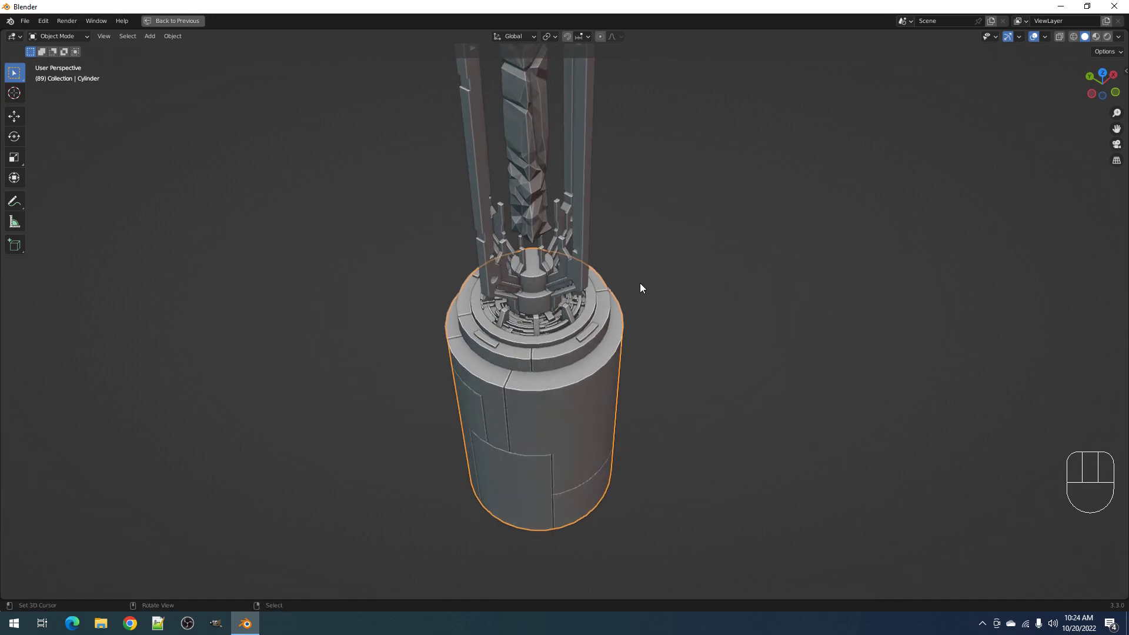
pyautogui.press('F9')
pyautogui.keyDown('ctrl'); pyautogui.scroll(-1, 743, 442); pyautogui.keyUp('ctrl')
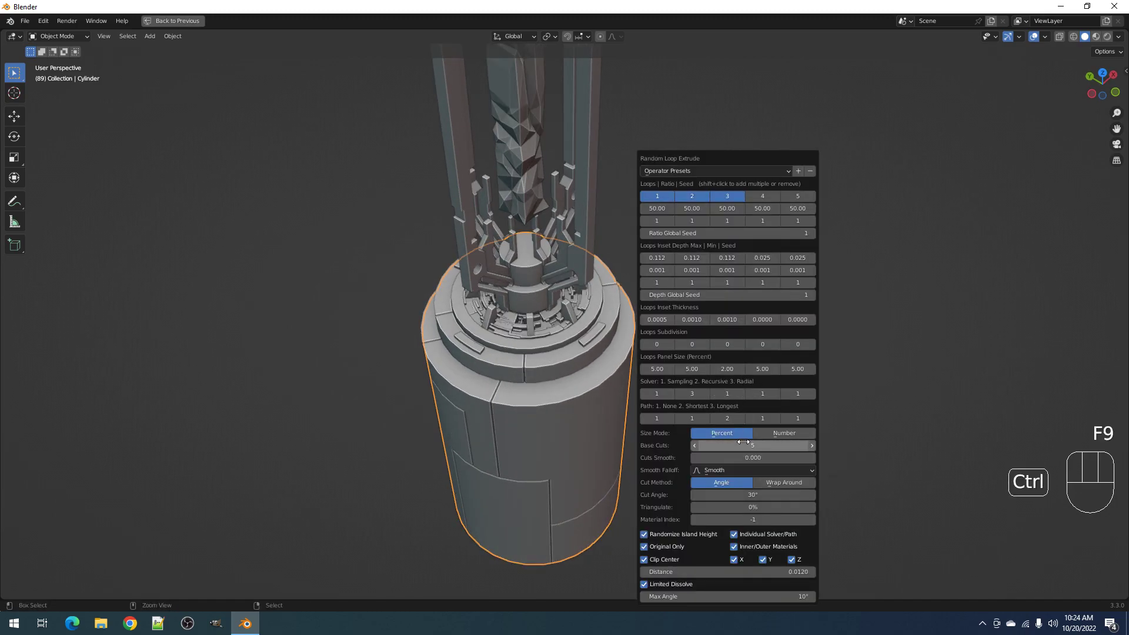
pyautogui.keyDown('ctrl'); pyautogui.scroll(-1, 743, 440); pyautogui.keyUp('ctrl')
pyautogui.keyDown('ctrl'); pyautogui.scroll(1, 743, 440); pyautogui.keyUp('ctrl')
pyautogui.click(666, 530)
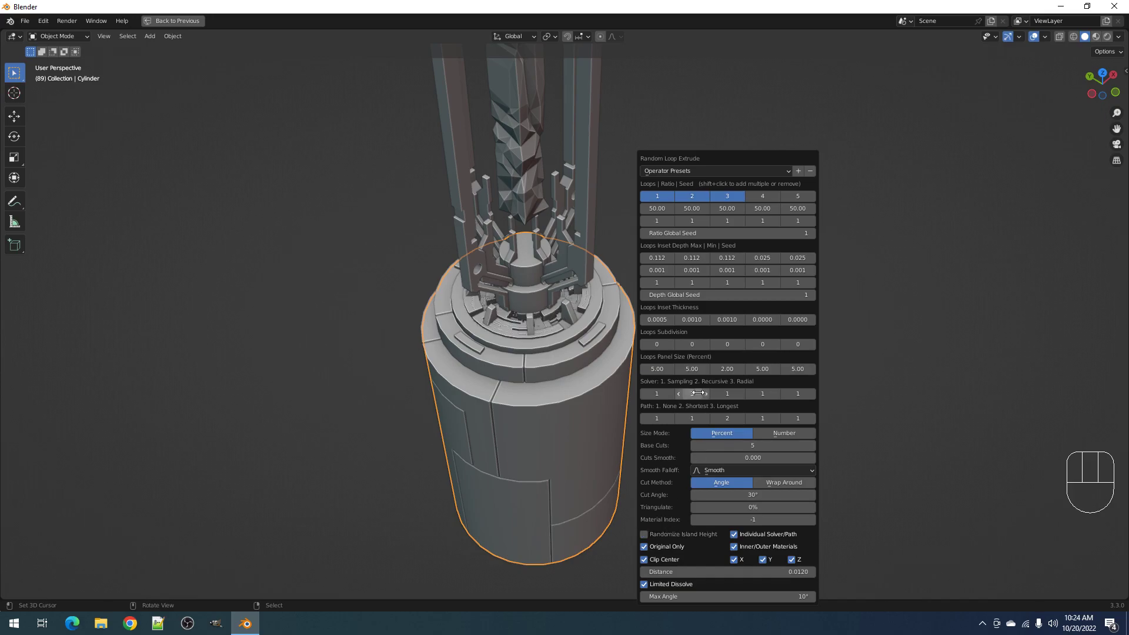
# Cycle through the depth global seeds for the ring detail and choose 9
pyautogui.keyDown('ctrl'); pyautogui.scroll(2, 727, 294); pyautogui.keyUp('ctrl')
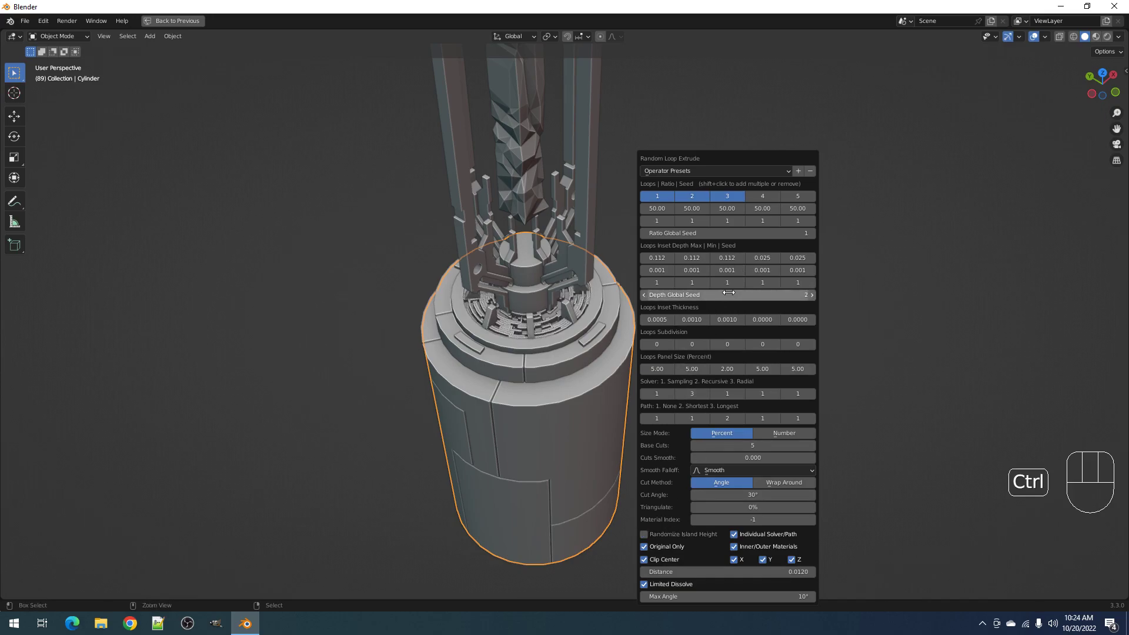
pyautogui.keyDown('ctrl'); pyautogui.scroll(3, 727, 293); pyautogui.keyUp('ctrl')
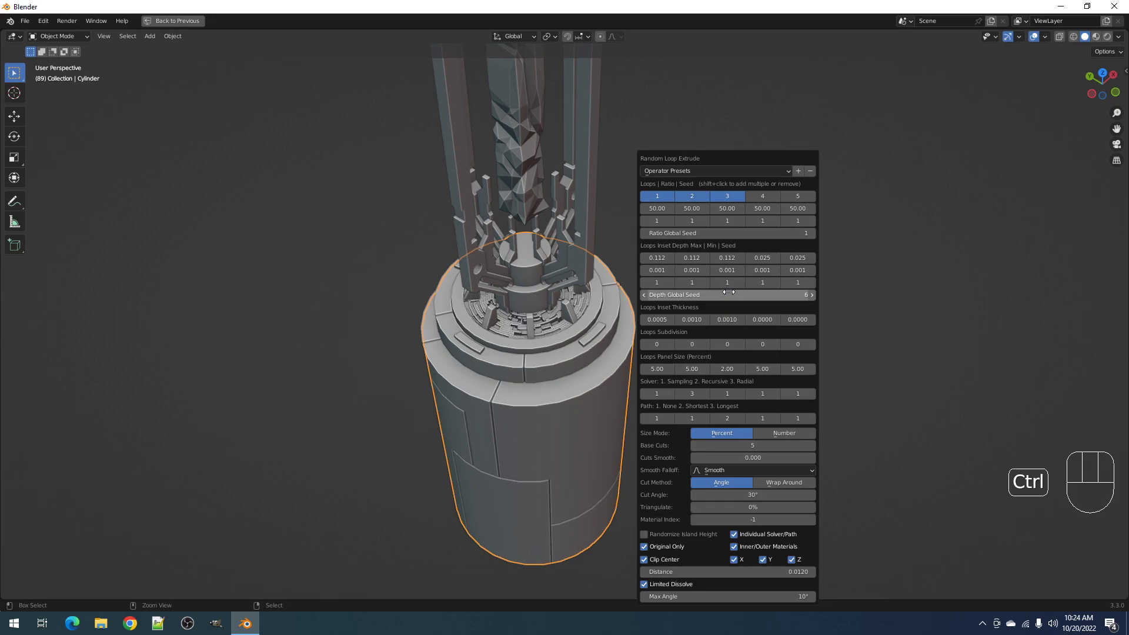
pyautogui.keyDown('ctrl'); pyautogui.scroll(2, 728, 293); pyautogui.keyUp('ctrl')
pyautogui.keyDown('ctrl'); pyautogui.scroll(1, 728, 293); pyautogui.keyUp('ctrl')
pyautogui.scroll(4, 450, 348)
pyautogui.moveTo(581, 319)
pyautogui.mouseDown(button='middle')
pyautogui.moveTo(573, 313)
pyautogui.moveTo(594, 328)
pyautogui.mouseUp(button='middle')
# Set the maximum inset depth of loop 3 to 0.140
pyautogui.press('F9')
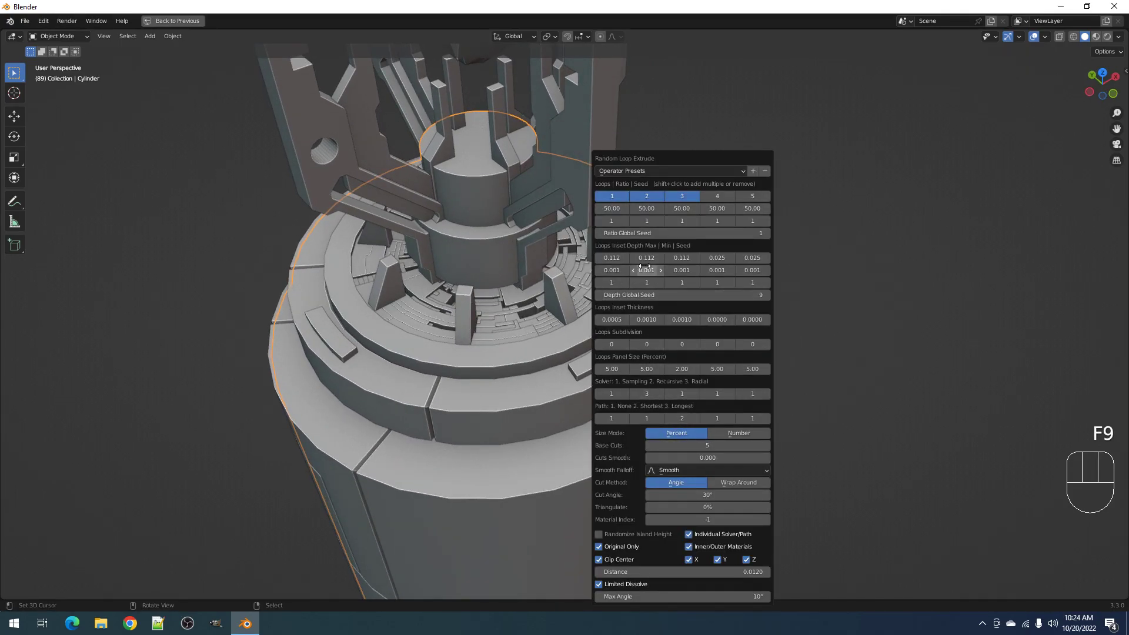
pyautogui.keyDown('ctrl'); pyautogui.scroll(2, 646, 257); pyautogui.keyUp('ctrl')
pyautogui.keyDown('ctrl'); pyautogui.scroll(4, 645, 258); pyautogui.keyUp('ctrl')
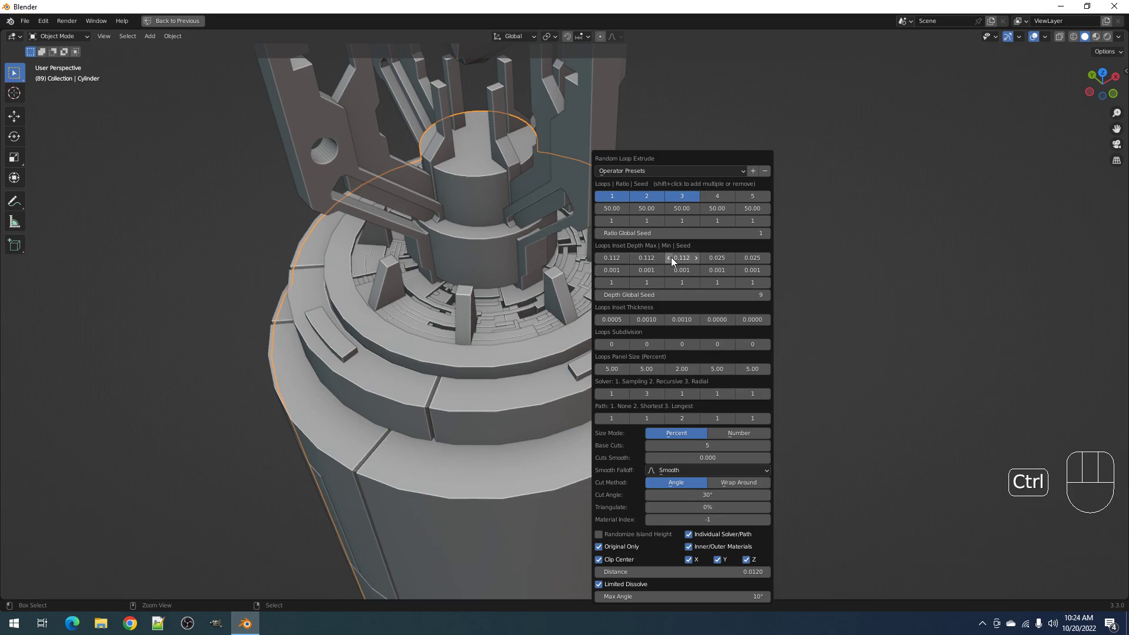
pyautogui.keyDown('ctrl'); pyautogui.scroll(1, 673, 258); pyautogui.keyUp('ctrl')
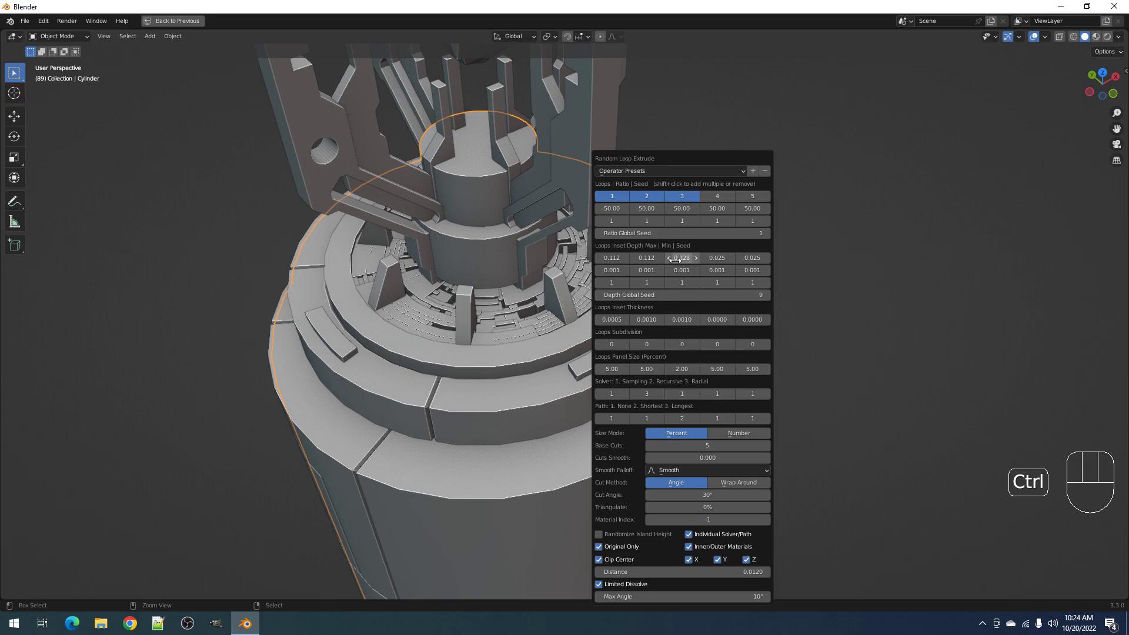
pyautogui.keyDown('ctrl'); pyautogui.scroll(2, 677, 259); pyautogui.keyUp('ctrl')
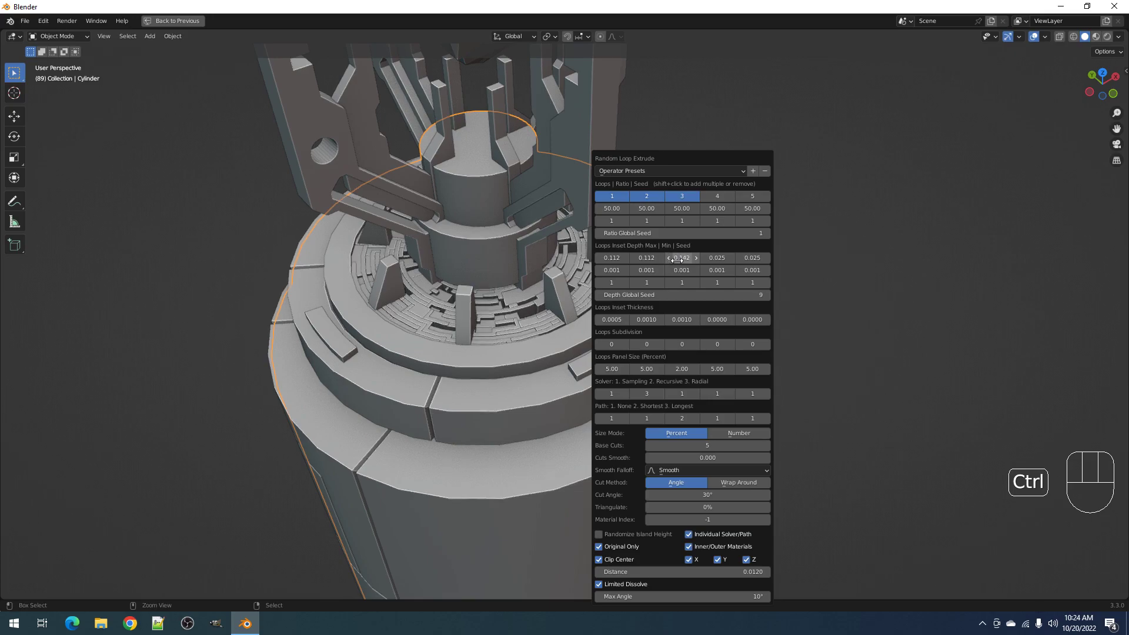
pyautogui.keyDown('ctrl'); pyautogui.scroll(-1, 678, 257); pyautogui.keyUp('ctrl')
# Try another path option for loop 3 and return it to 2 (Shortest)
pyautogui.keyDown('ctrl'); pyautogui.scroll(1, 683, 419); pyautogui.keyUp('ctrl')
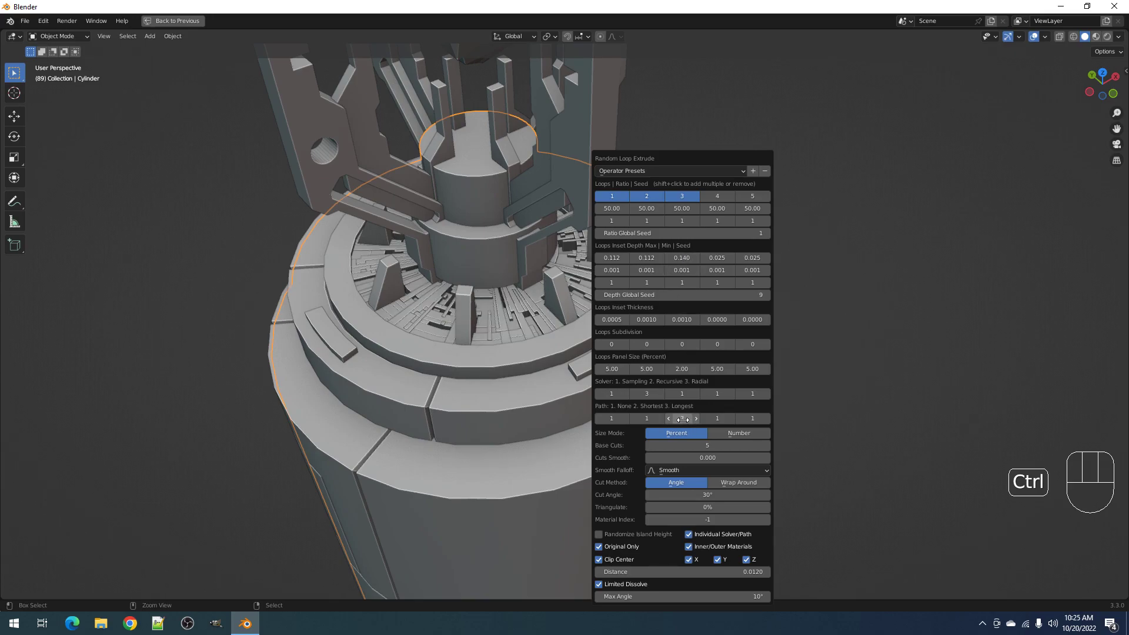
pyautogui.keyDown('ctrl'); pyautogui.scroll(1, 683, 419); pyautogui.keyUp('ctrl')
pyautogui.scroll(-3, 513, 344)
# Set the ratio of loop 3 to 30
pyautogui.scroll(3, 569, 326)
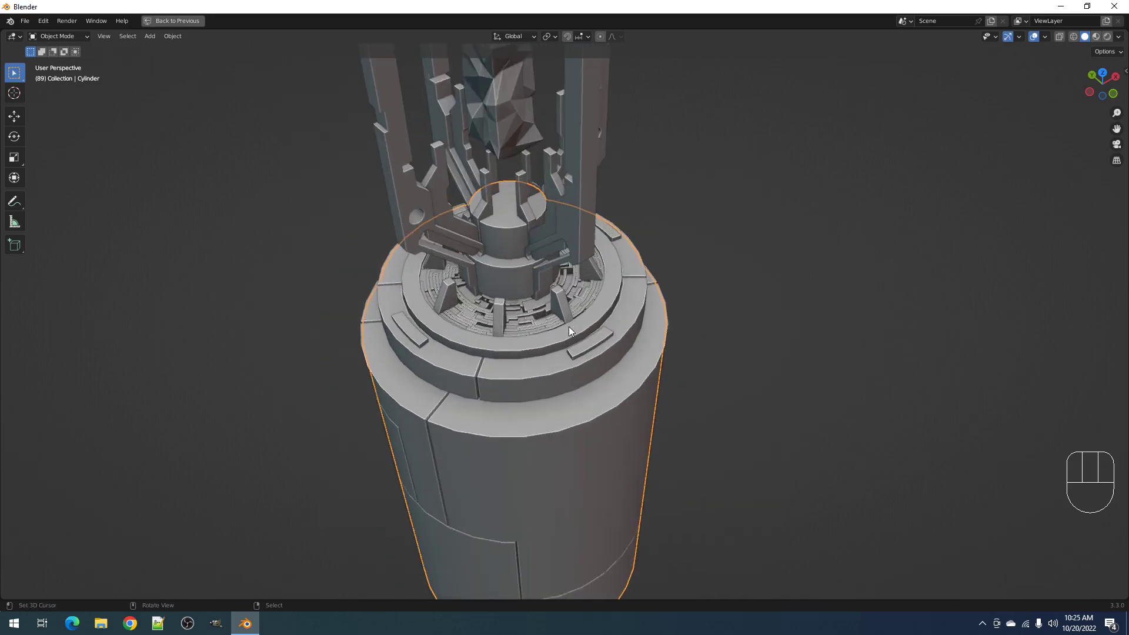
pyautogui.press('F9')
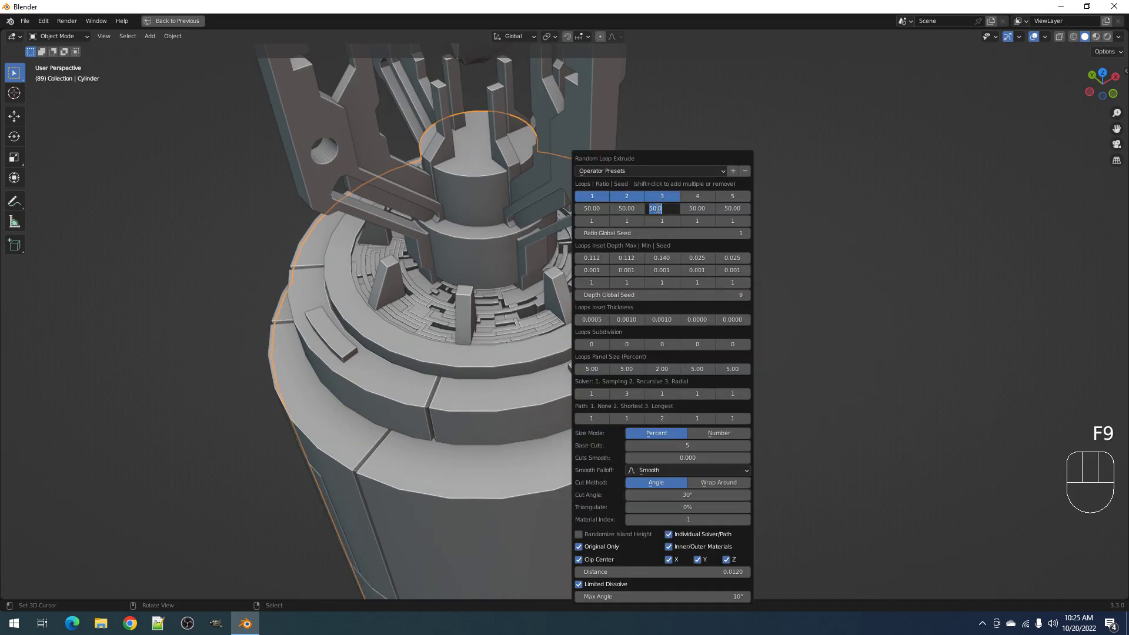
pyautogui.press('Return')
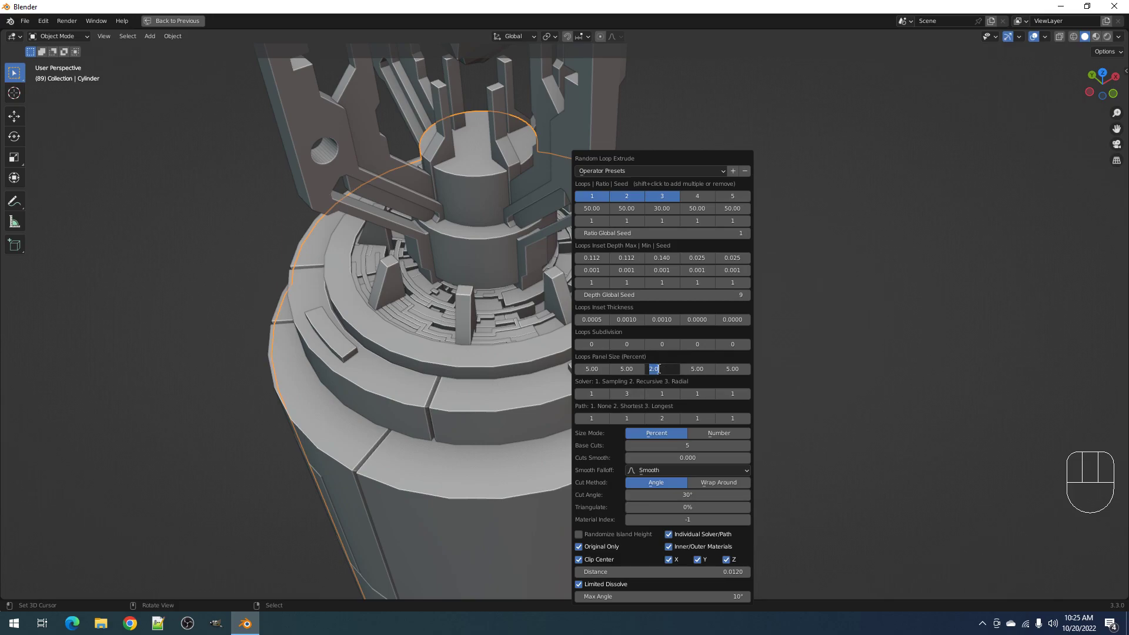
# Clear the face selection in the cylinder's mesh, then return to Object Mode with nothing selected
pyautogui.scroll(-5, 445, 270)
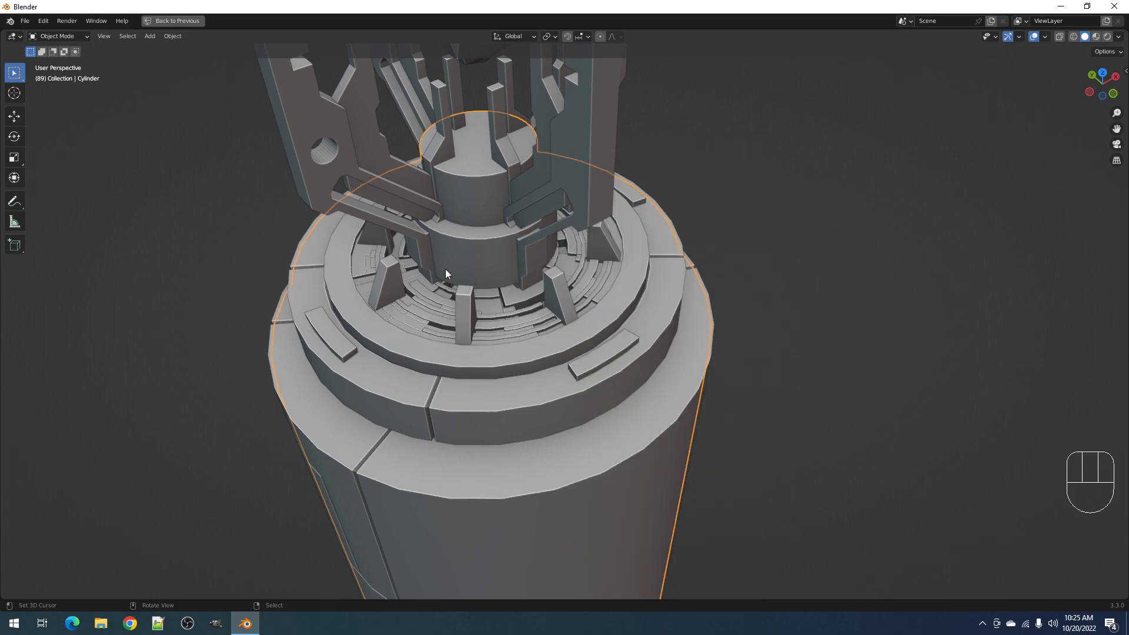
pyautogui.moveTo(577, 335); pyautogui.dragTo(526, 376, button='middle')
pyautogui.scroll(-2, 529, 337)
pyautogui.scroll(3, 523, 403)
pyautogui.click(527, 402)
pyautogui.press('Tab')
pyautogui.hotkey('alt', 'a')
pyautogui.scroll(-3, 529, 373)
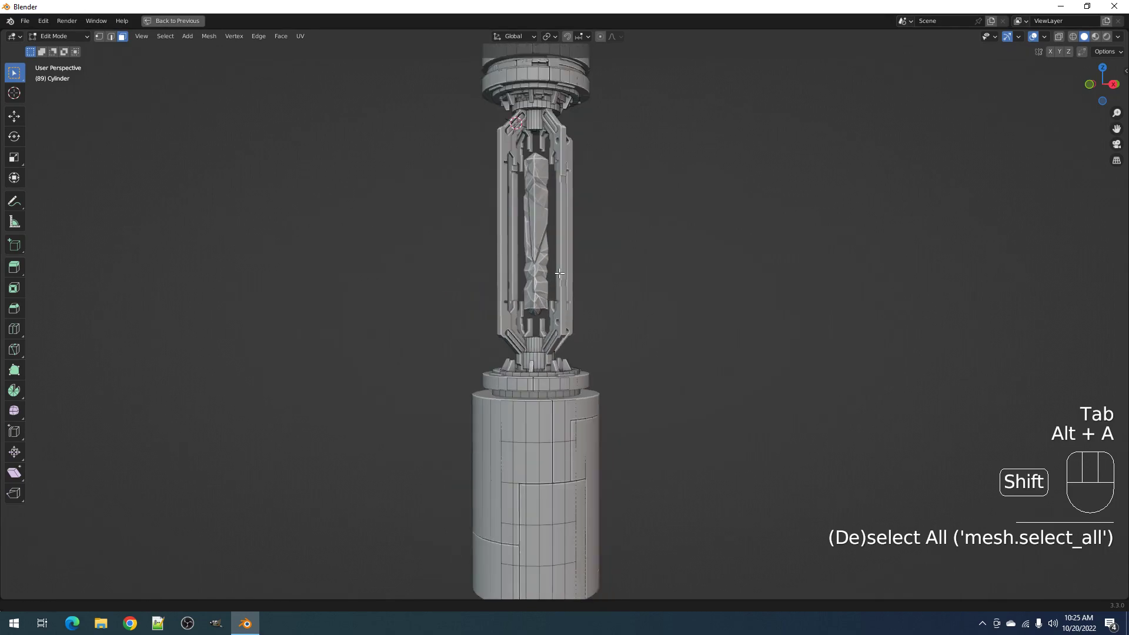
pyautogui.keyDown('shift'); pyautogui.moveTo(559, 272); pyautogui.dragTo(573, 405, button='middle'); pyautogui.keyUp('shift')
pyautogui.scroll(3, 569, 383)
pyautogui.press('Tab')
pyautogui.scroll(-3, 553, 259)
pyautogui.hotkey('alt', 'a')
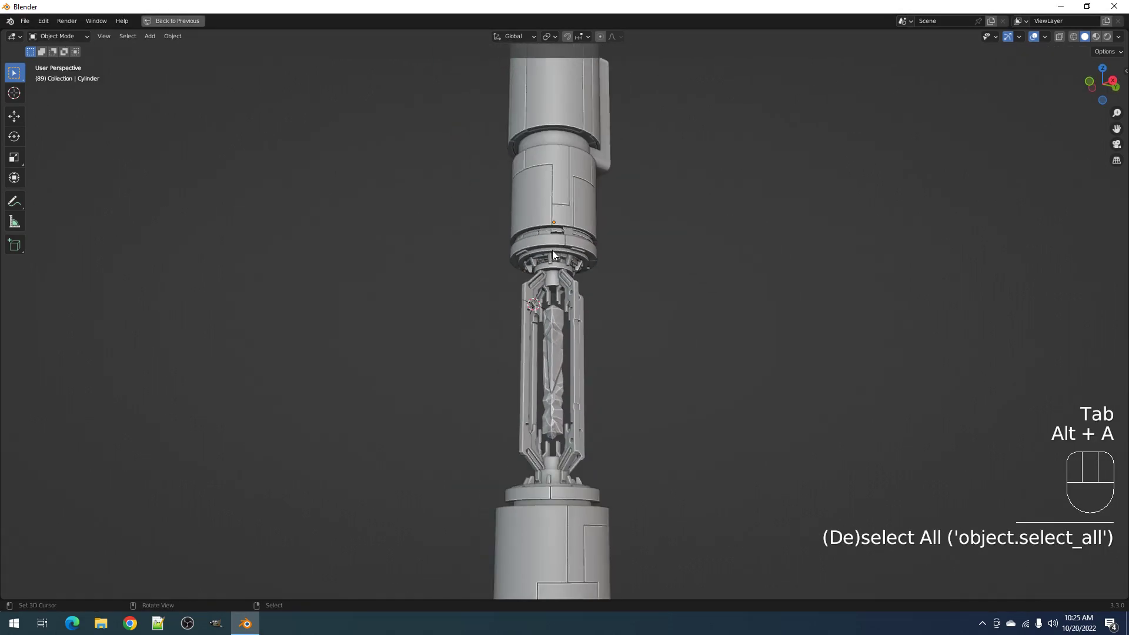
# In Edit Mode, select the face loops around the upper section's narrow neck, its lower rim and the wider collar above it
pyautogui.moveTo(555, 252); pyautogui.dragTo(563, 335, button='middle')
pyautogui.scroll(4, 582, 388)
pyautogui.keyDown('shift'); pyautogui.moveTo(574, 376); pyautogui.dragTo(565, 233, button='middle'); pyautogui.keyUp('shift')
pyautogui.scroll(2, 562, 227)
pyautogui.press('Tab')
pyautogui.keyDown('alt'); pyautogui.keyDown('shift'); pyautogui.rightClick(549, 207); pyautogui.keyUp('shift'); pyautogui.keyUp('alt')
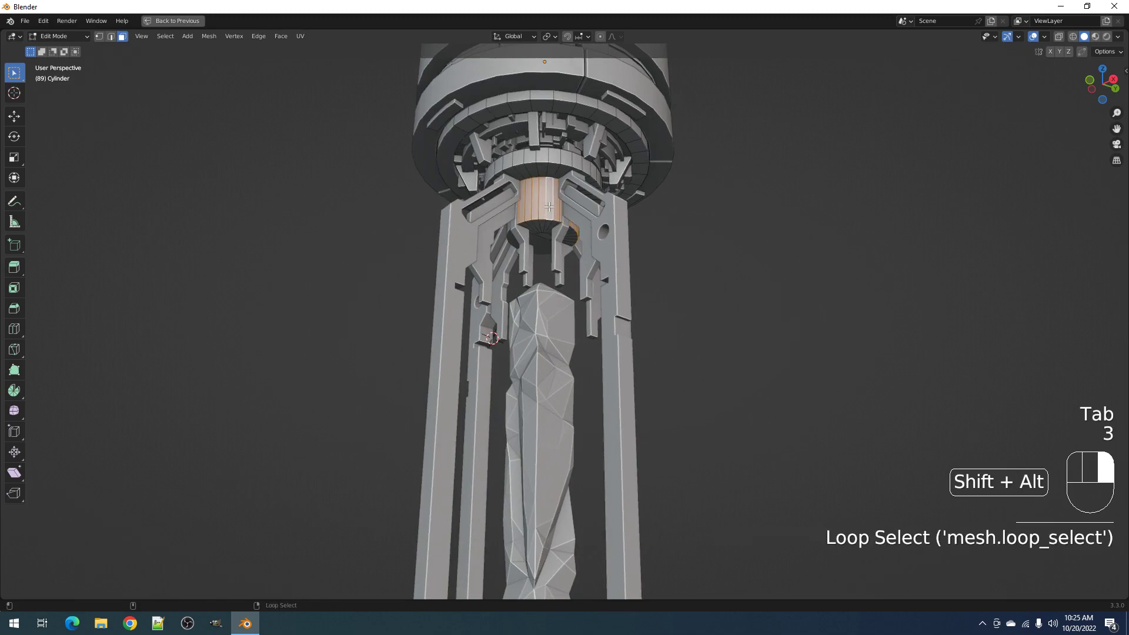
pyautogui.keyDown('alt'); pyautogui.keyDown('shift'); pyautogui.rightClick(548, 226); pyautogui.keyUp('shift'); pyautogui.keyUp('alt')
pyautogui.keyDown('shift'); pyautogui.rightClick(555, 161); pyautogui.keyUp('shift')
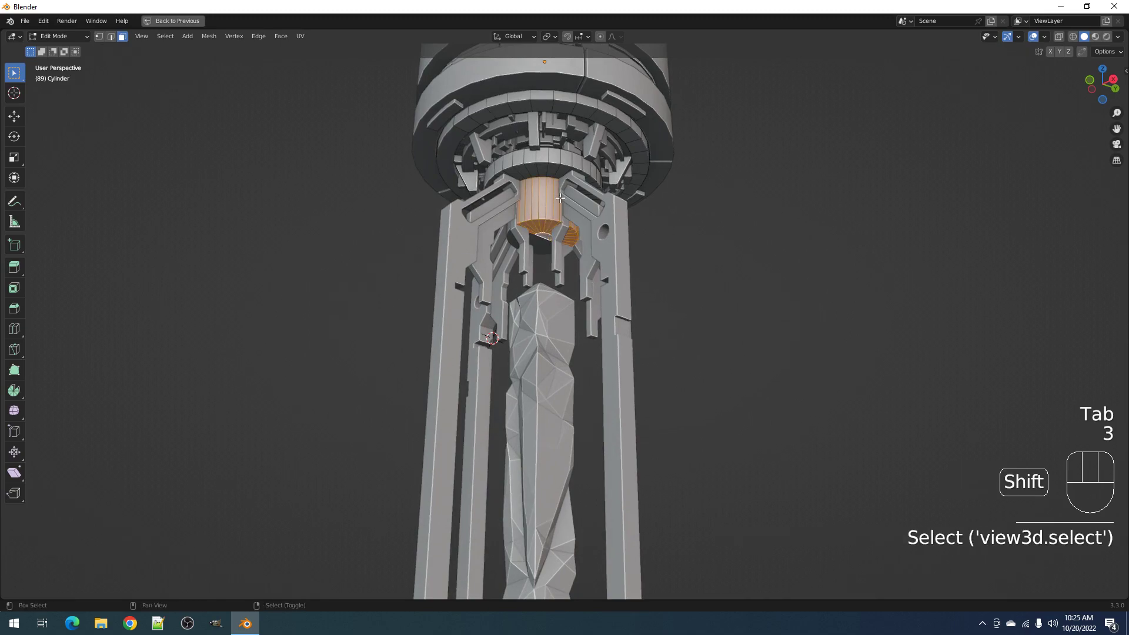
pyautogui.keyDown('alt'); pyautogui.keyDown('shift'); pyautogui.rightClick(546, 170); pyautogui.keyUp('shift'); pyautogui.keyUp('alt')
pyautogui.hotkey('ctrl', 'z')
pyautogui.keyDown('alt'); pyautogui.keyDown('shift'); pyautogui.rightClick(561, 161); pyautogui.keyUp('shift'); pyautogui.keyUp('alt')
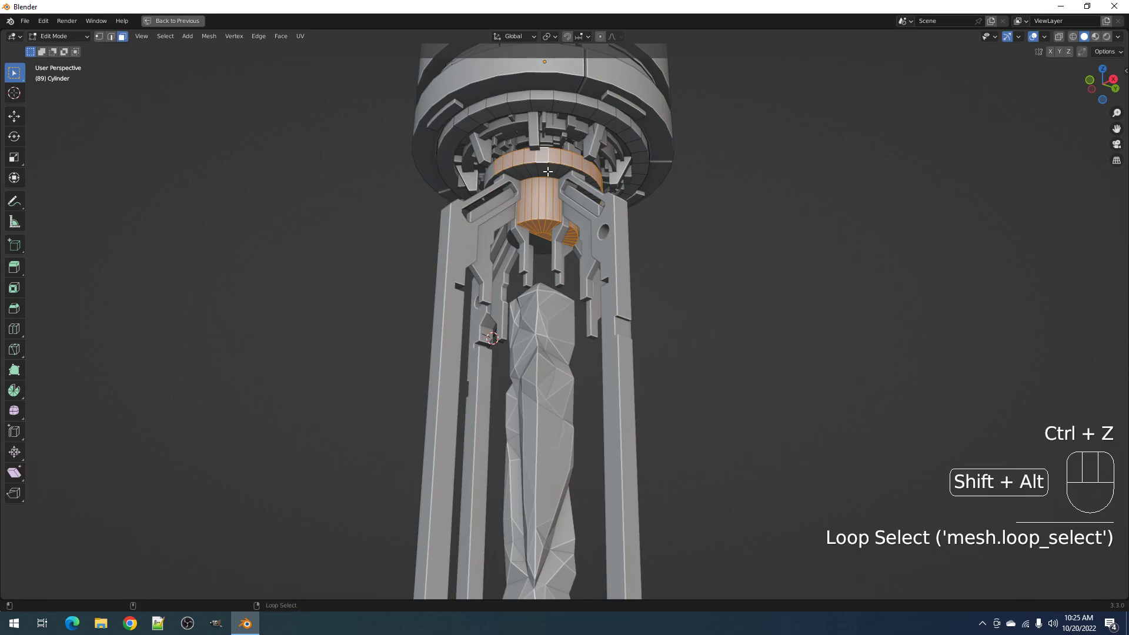
# Select the side, collar and end faces of the stepped connector cylinders above and below the crystal, and finish mesh editing
pyautogui.keyDown('shift'); pyautogui.rightClick(578, 157); pyautogui.keyUp('shift')
pyautogui.moveTo(577, 158); pyautogui.dragTo(539, 237, button='middle')
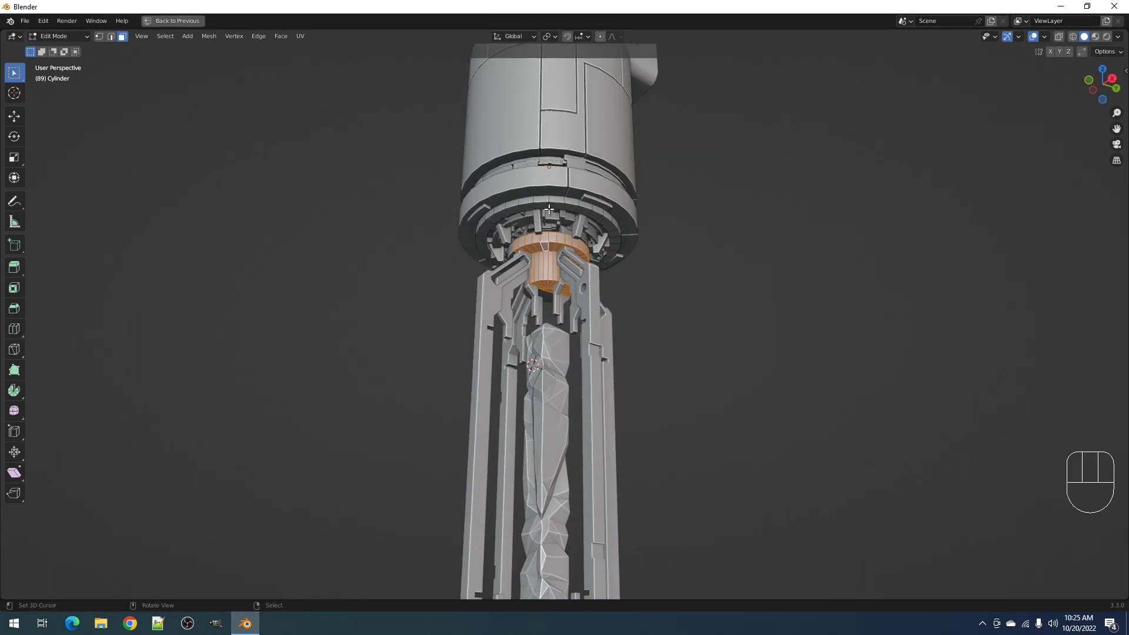
pyautogui.scroll(-4, 539, 217)
pyautogui.scroll(5, 546, 499)
pyautogui.moveTo(607, 243); pyautogui.dragTo(610, 310, button='middle')
pyautogui.keyDown('shift'); pyautogui.moveTo(597, 406); pyautogui.dragTo(614, 331, button='middle'); pyautogui.keyUp('shift')
pyautogui.scroll(4, 615, 331)
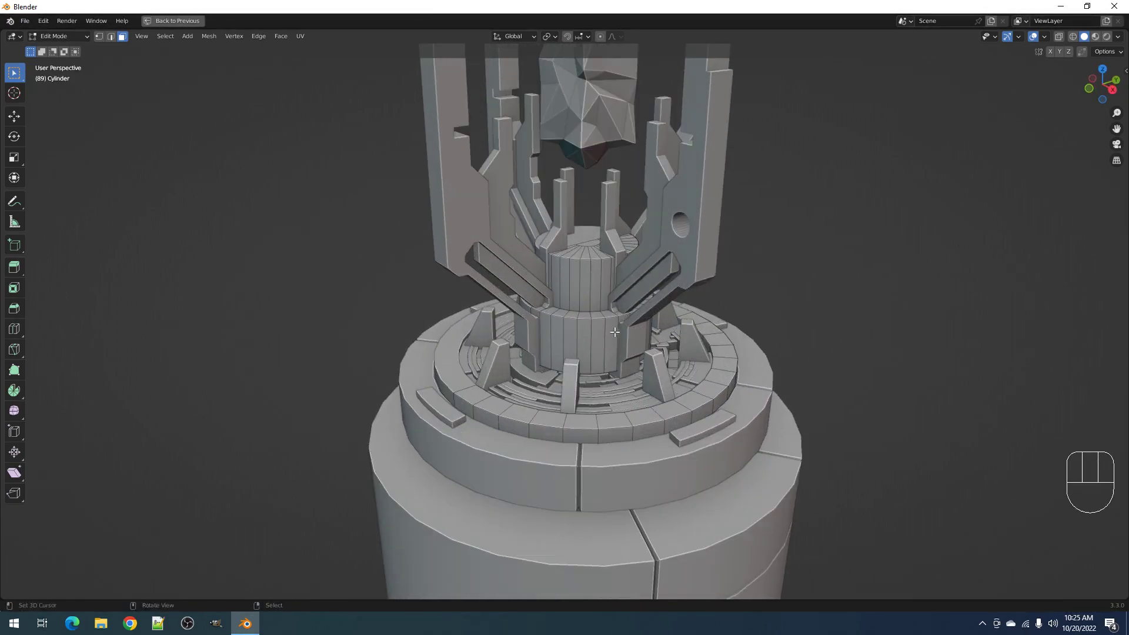
pyautogui.keyDown('alt'); pyautogui.keyDown('shift'); pyautogui.click(601, 334); pyautogui.keyUp('shift'); pyautogui.keyUp('alt')
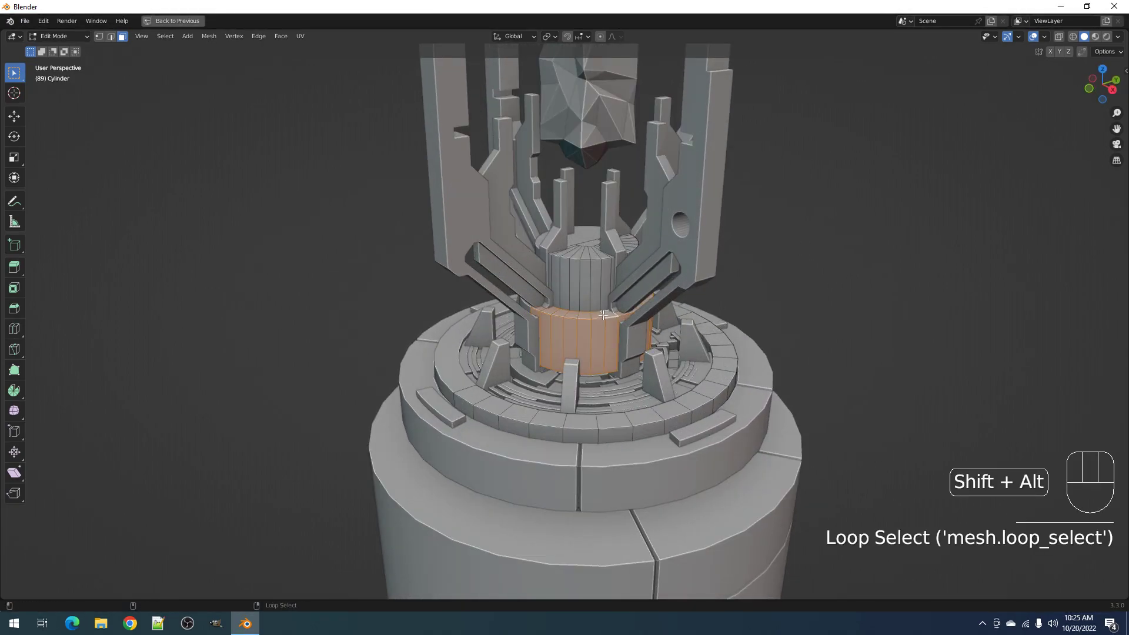
pyautogui.keyDown('alt'); pyautogui.keyDown('shift'); pyautogui.click(597, 288); pyautogui.keyUp('shift'); pyautogui.keyUp('alt')
pyautogui.keyDown('alt'); pyautogui.keyDown('shift'); pyautogui.rightClick(594, 254); pyautogui.keyUp('shift'); pyautogui.keyUp('alt')
pyautogui.keyDown('shift'); pyautogui.rightClick(593, 244); pyautogui.keyUp('shift')
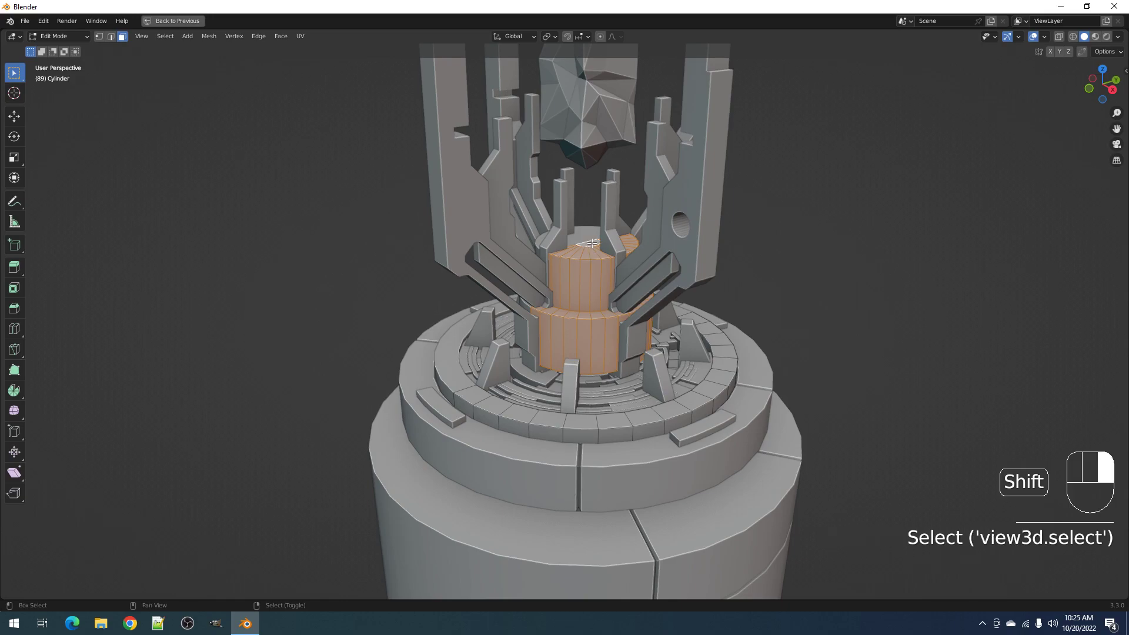
pyautogui.scroll(-5, 596, 245)
pyautogui.press('Tab')
# Save the project as ls01.blend in the Blends folder
pyautogui.scroll(-2, 597, 245)
pyautogui.moveTo(599, 244); pyautogui.dragTo(608, 274, button='middle')
pyautogui.scroll(3, 607, 274)
pyautogui.hotkey('shift', 'q')
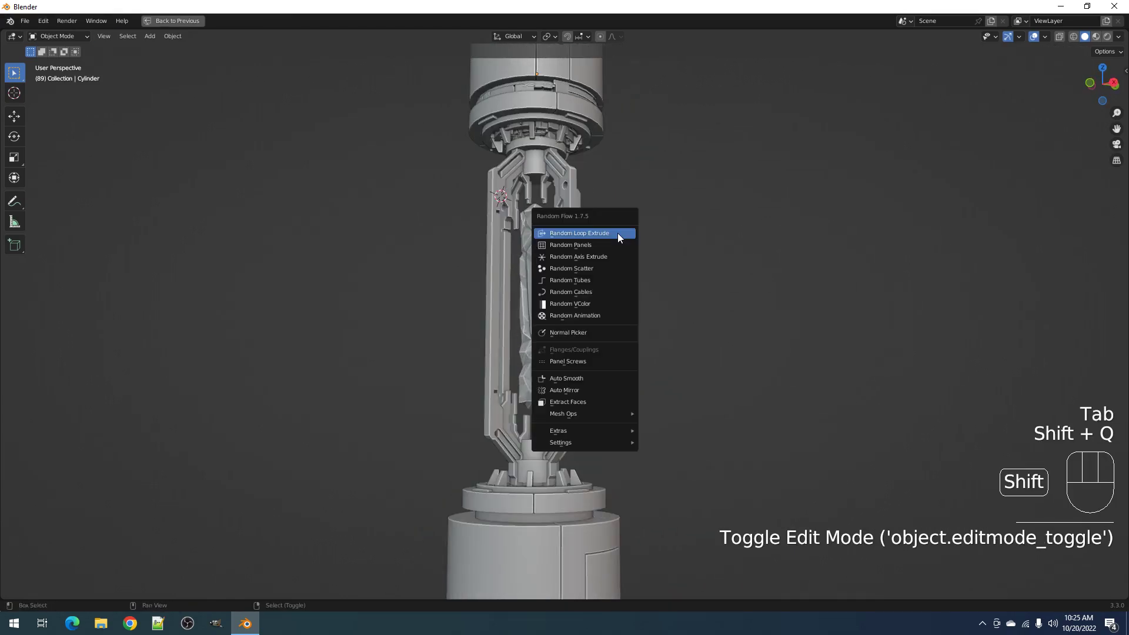
pyautogui.hotkey('ctrl', 's')
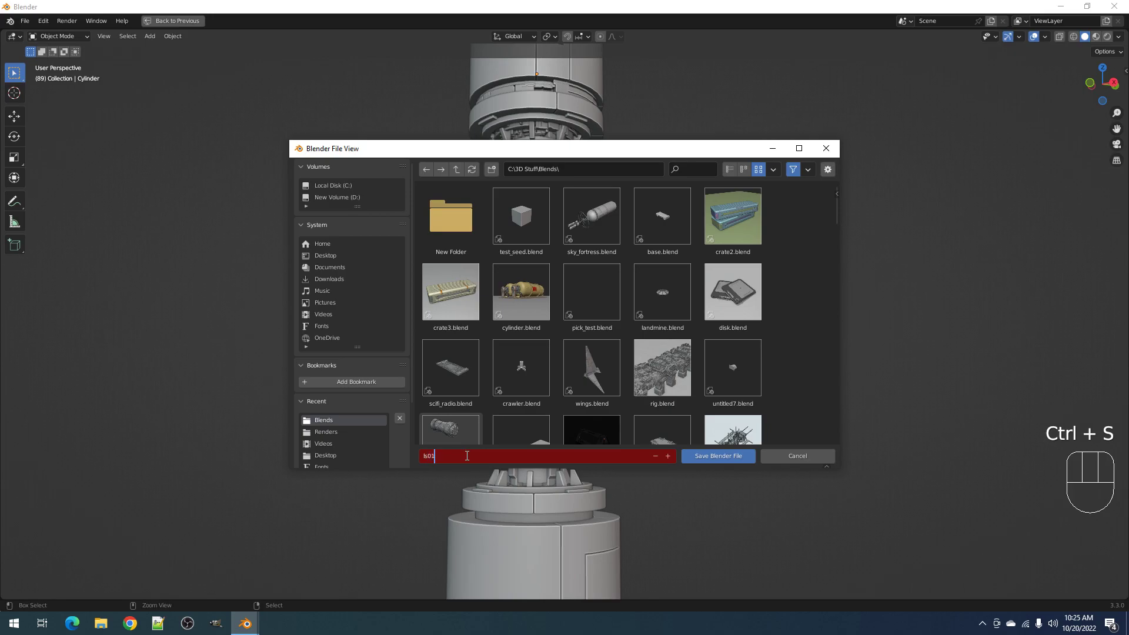
pyautogui.press('Return')
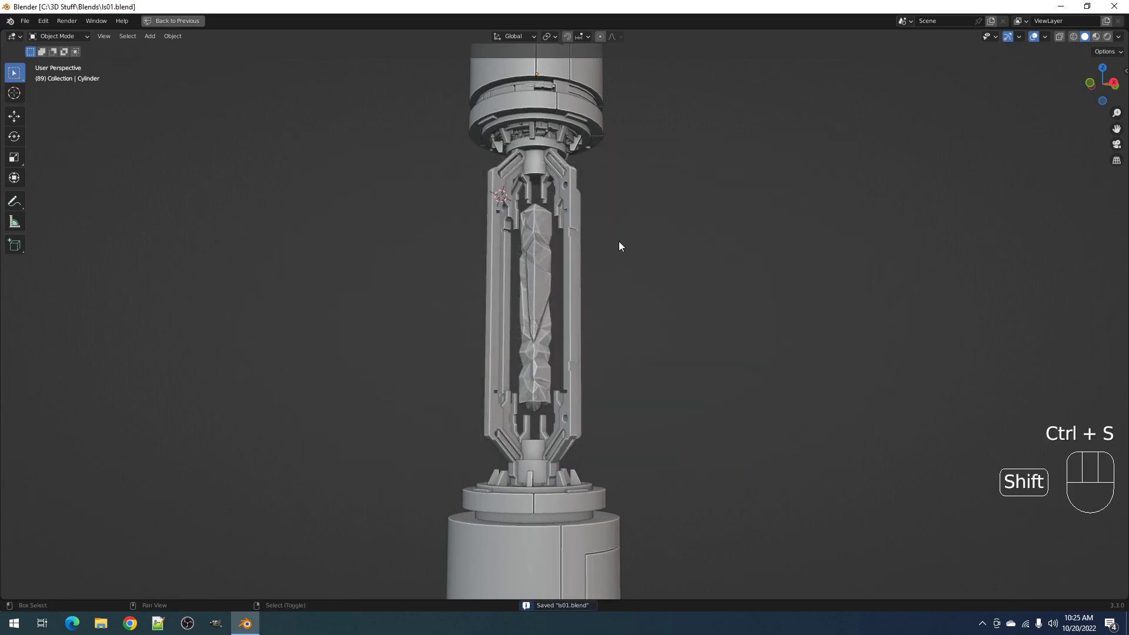
# Try Random Panels on the selected faces of both connector cylinders with panel seed 5 and the Recursive solver
pyautogui.keyDown('ctrl'); pyautogui.moveTo(618, 241); pyautogui.dragTo(613, 251, button='middle'); pyautogui.keyUp('ctrl')
pyautogui.hotkey('ctrl', 'shift', 'x')
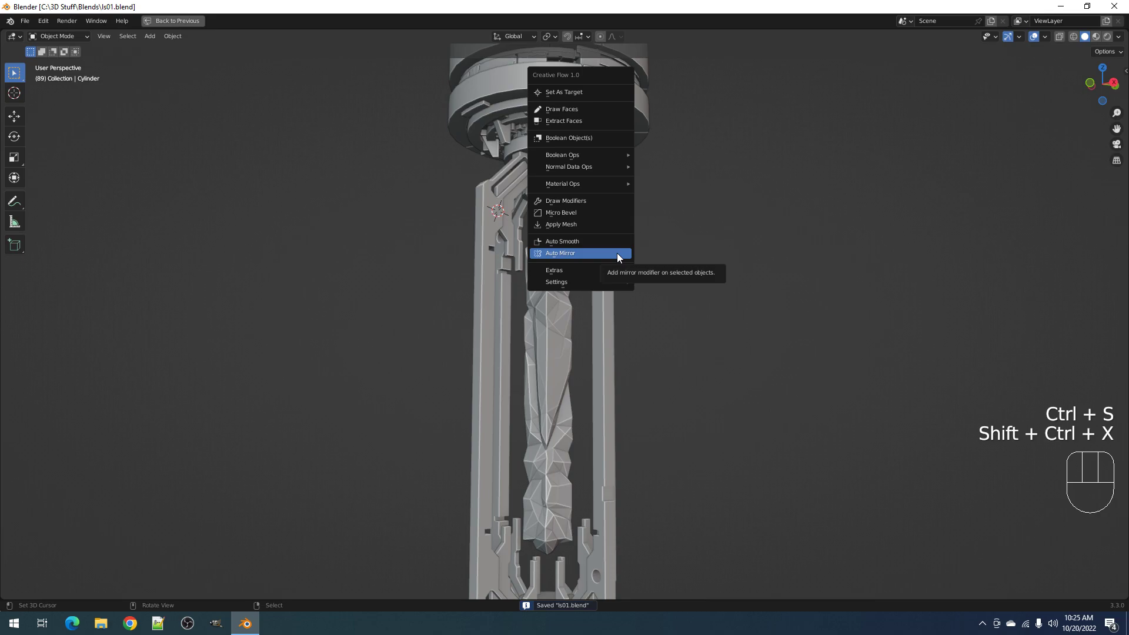
pyautogui.hotkey('shift', 'q')
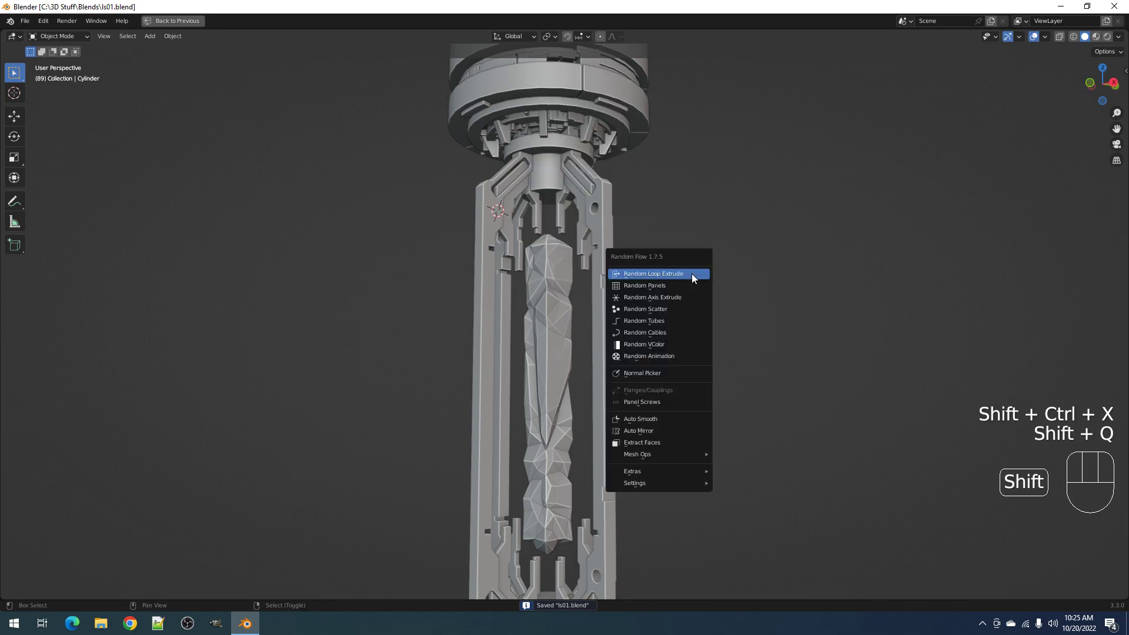
pyautogui.click(690, 284)
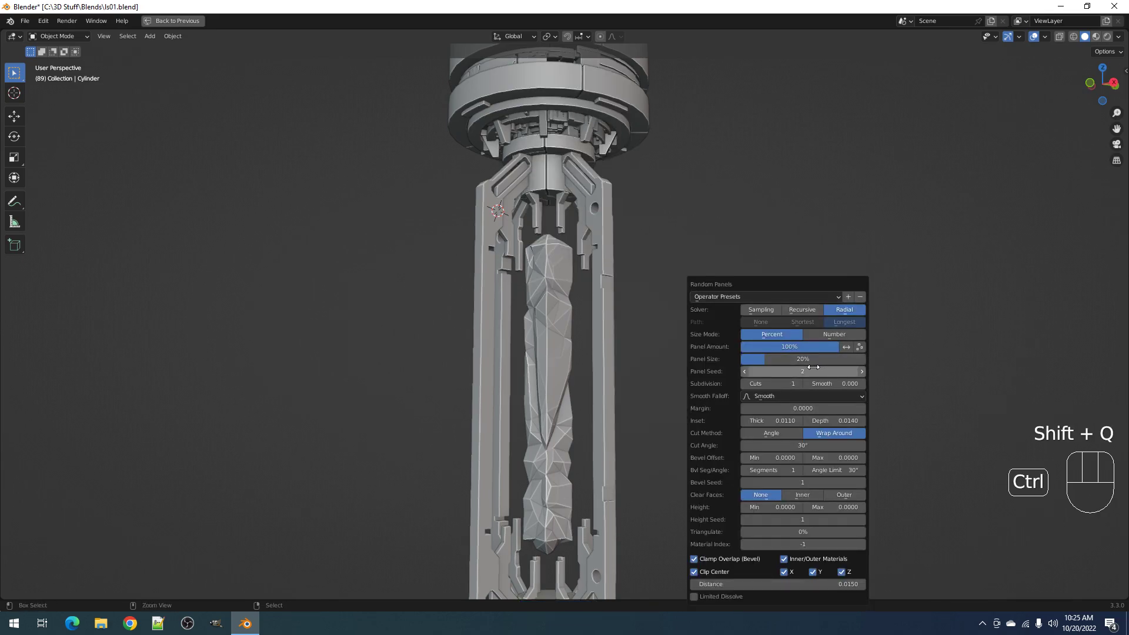
pyautogui.keyDown('ctrl'); pyautogui.scroll(3, 813, 366); pyautogui.keyUp('ctrl')
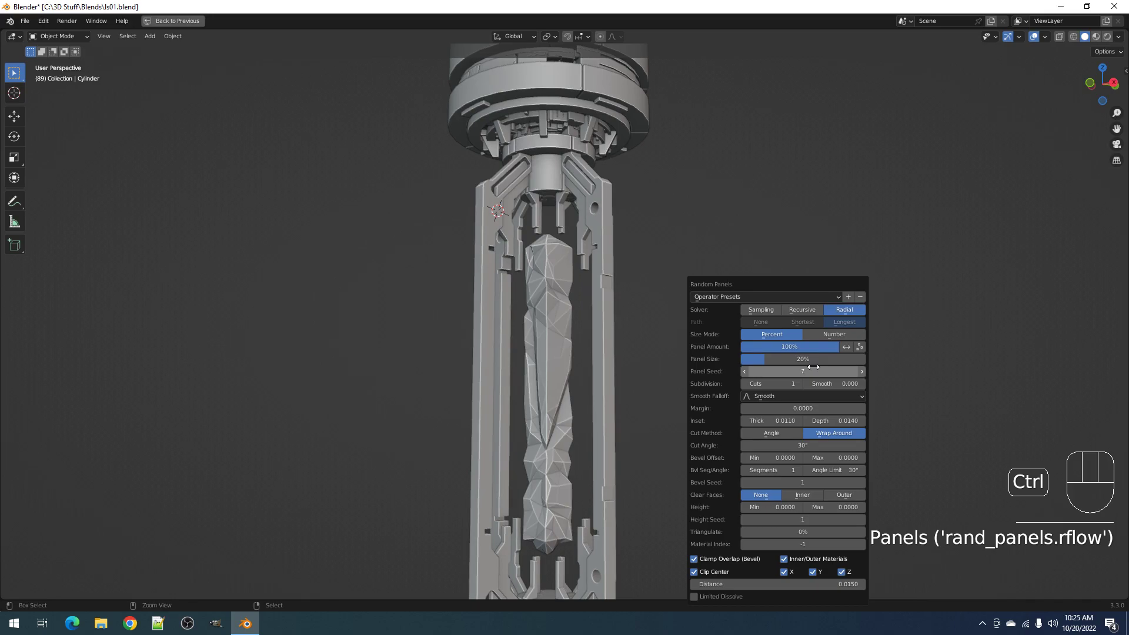
pyautogui.click(803, 309)
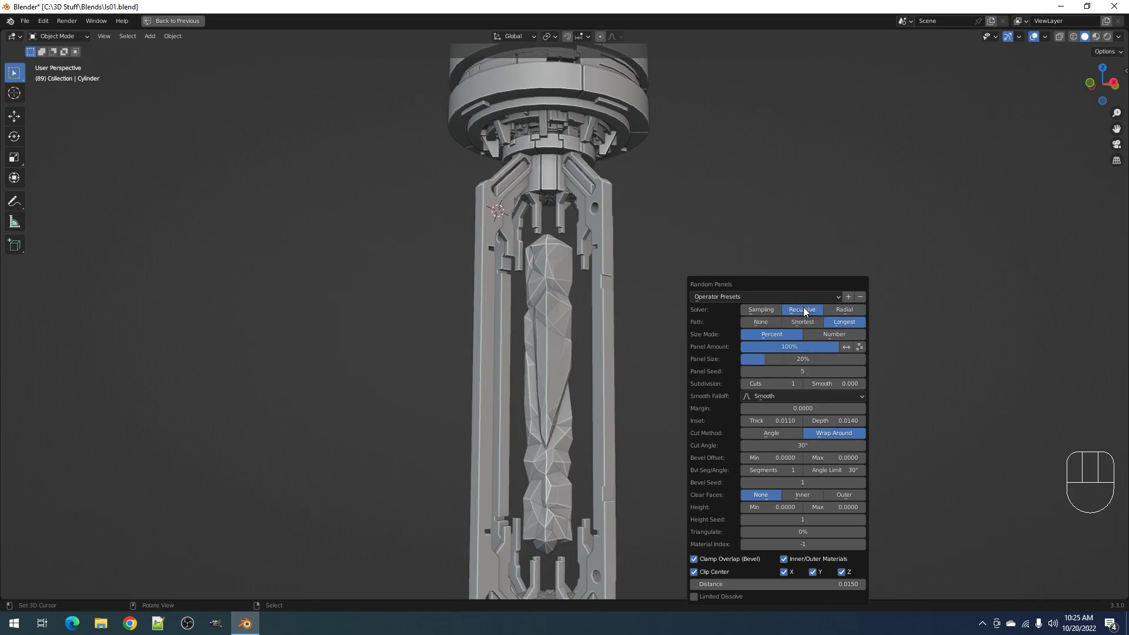
pyautogui.moveTo(795, 380); pyautogui.dragTo(625, 336, button='middle')
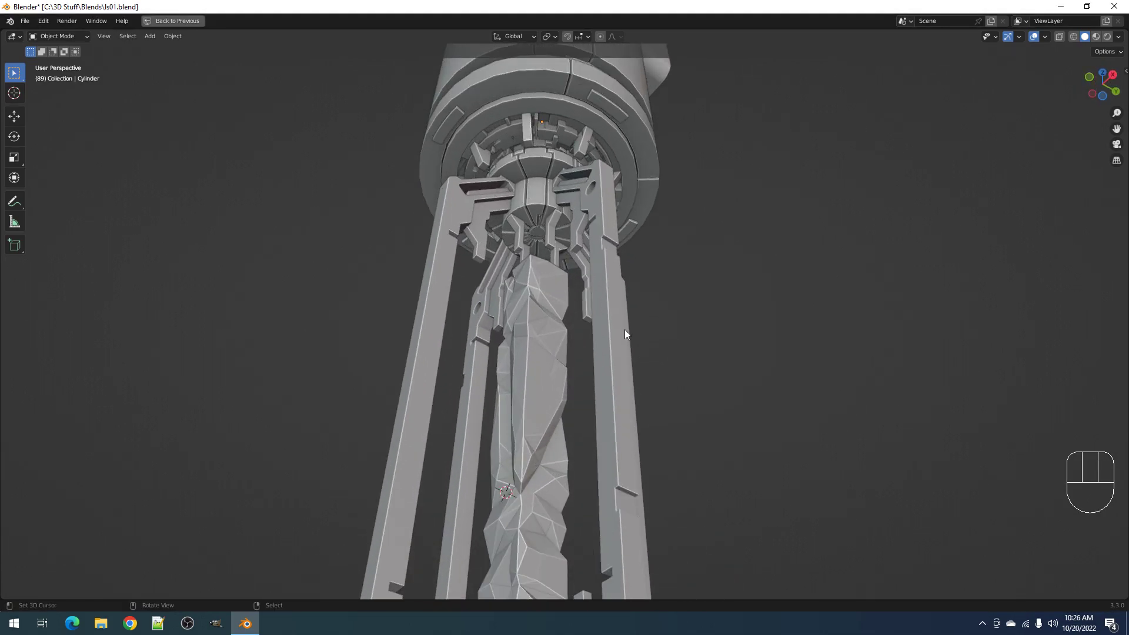
# Try the Radial solver on both connectors' panels with 14% panel size and seed 10, and undo the panels
pyautogui.press('F9')
pyautogui.click(770, 312)
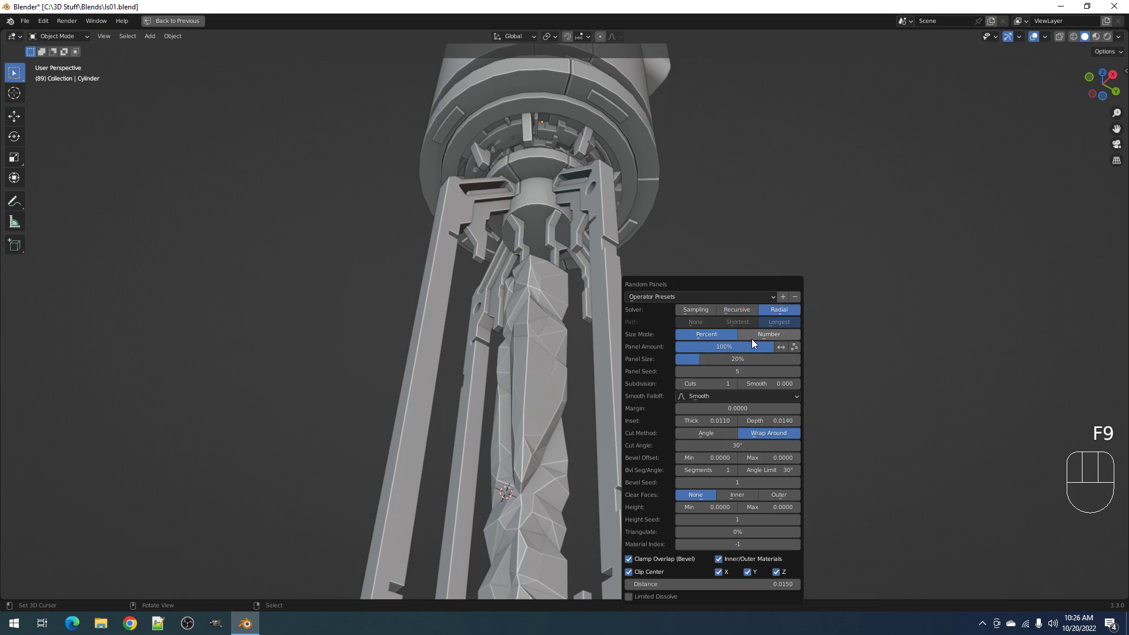
pyautogui.moveTo(722, 366)
pyautogui.mouseDown()
pyautogui.moveTo(738, 366)
pyautogui.moveTo(720, 358)
pyautogui.mouseUp()
pyautogui.keyDown('ctrl'); pyautogui.scroll(4, 708, 369); pyautogui.keyUp('ctrl')
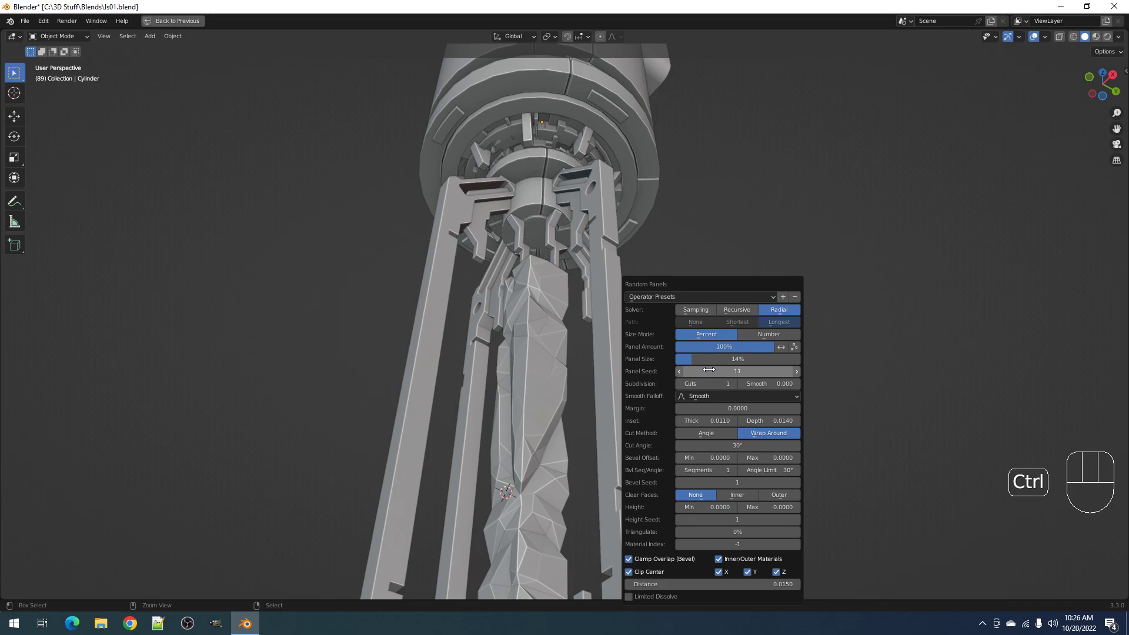
pyautogui.keyDown('ctrl'); pyautogui.scroll(1, 709, 369); pyautogui.keyUp('ctrl')
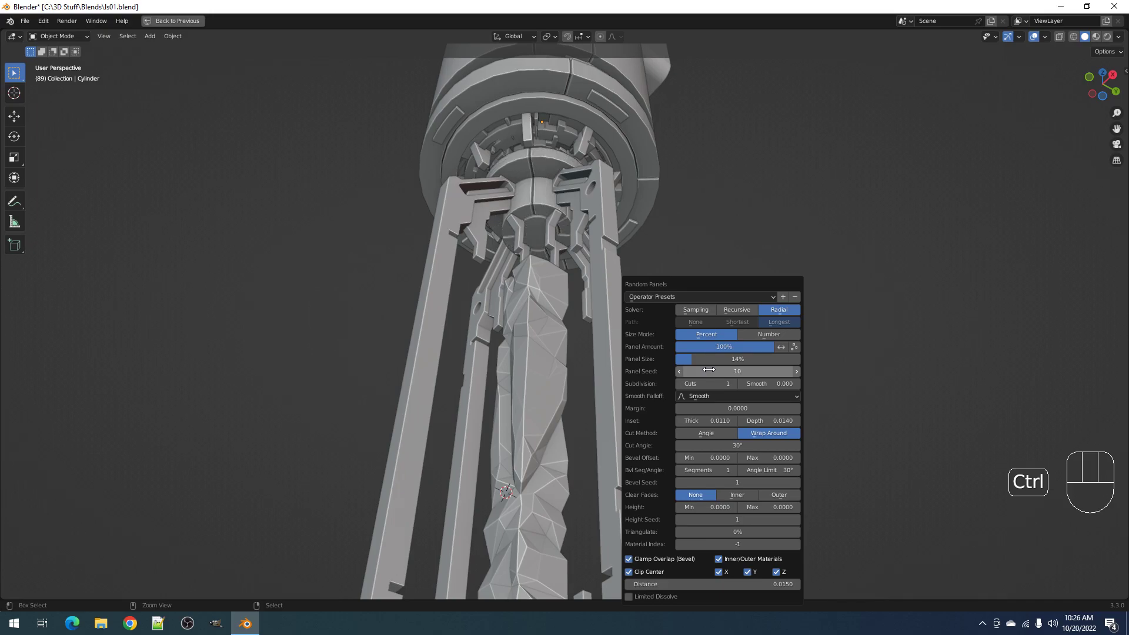
pyautogui.moveTo(589, 293); pyautogui.dragTo(588, 392, button='middle')
pyautogui.keyDown('shift'); pyautogui.moveTo(605, 436); pyautogui.dragTo(633, 405, button='middle'); pyautogui.keyUp('shift')
pyautogui.scroll(-3, 648, 251)
pyautogui.moveTo(631, 394); pyautogui.dragTo(633, 270, button='middle')
pyautogui.keyDown('shift'); pyautogui.moveTo(633, 212); pyautogui.dragTo(631, 301, button='middle'); pyautogui.keyUp('shift')
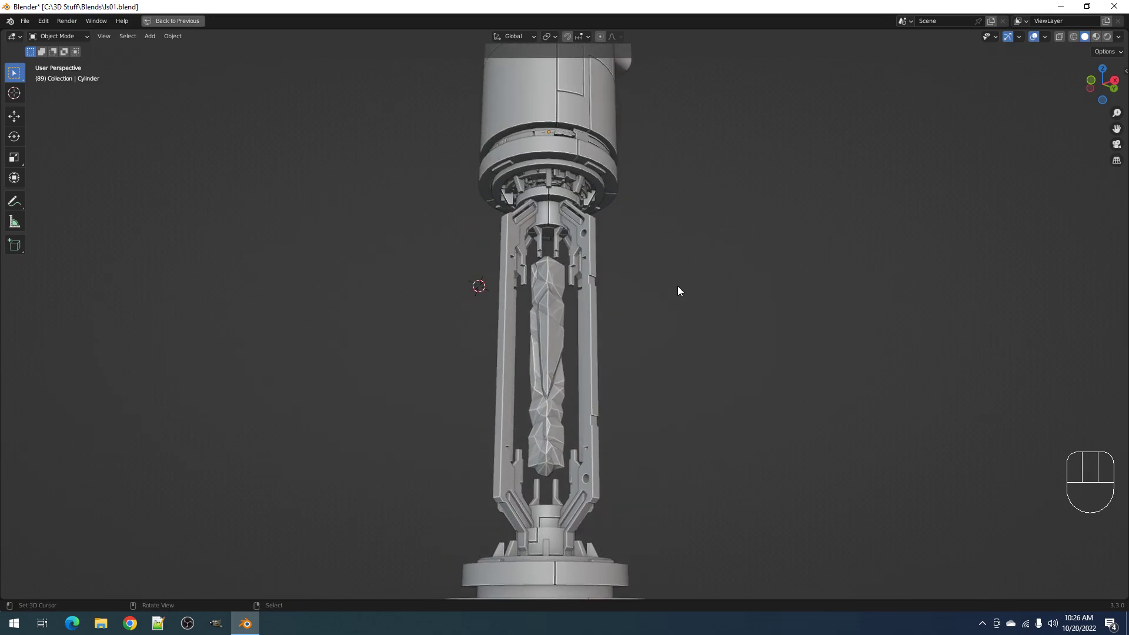
pyautogui.hotkey('ctrl', 'z')
# Clear the mesh selection and select the underside, neck and collar face loops of the upper connector cylinder only
pyautogui.press('Tab')
pyautogui.hotkey('alt', 'a')
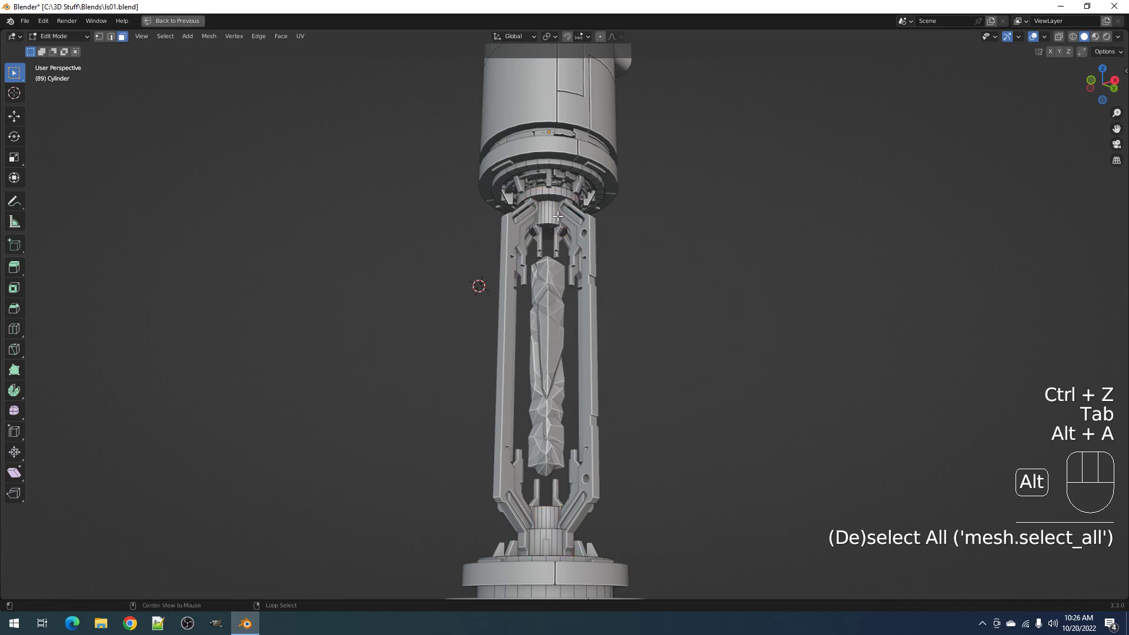
pyautogui.scroll(5, 557, 216)
pyautogui.press('3')
pyautogui.keyDown('alt'); pyautogui.keyDown('shift'); pyautogui.click(543, 120); pyautogui.keyUp('shift'); pyautogui.keyUp('alt')
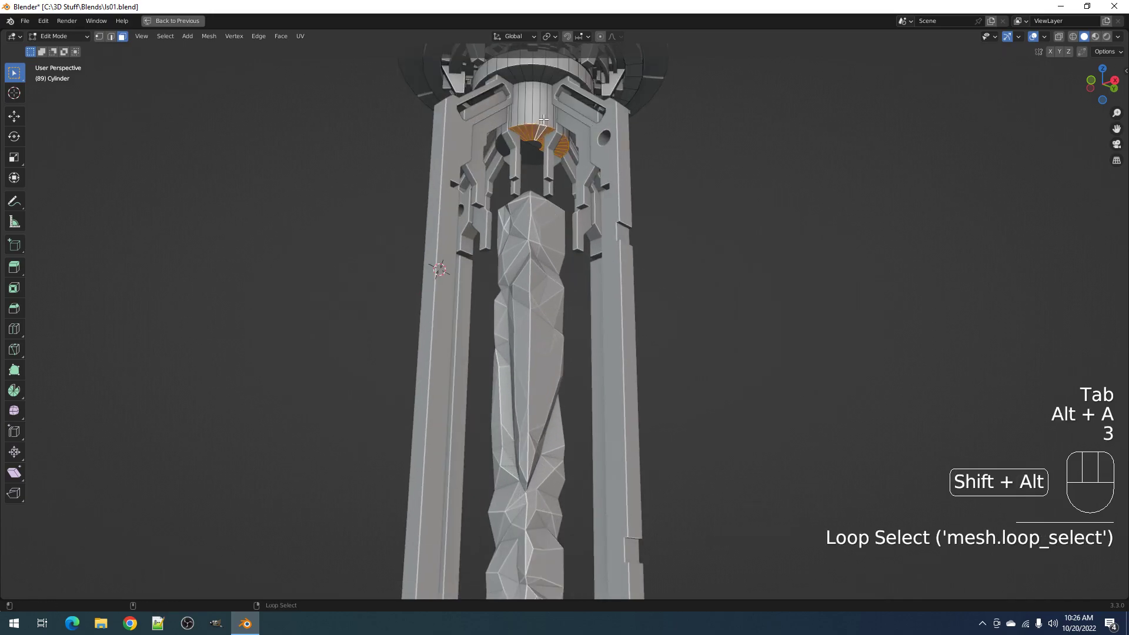
pyautogui.keyDown('alt'); pyautogui.keyDown('shift'); pyautogui.click(544, 96); pyautogui.keyUp('shift'); pyautogui.keyUp('alt')
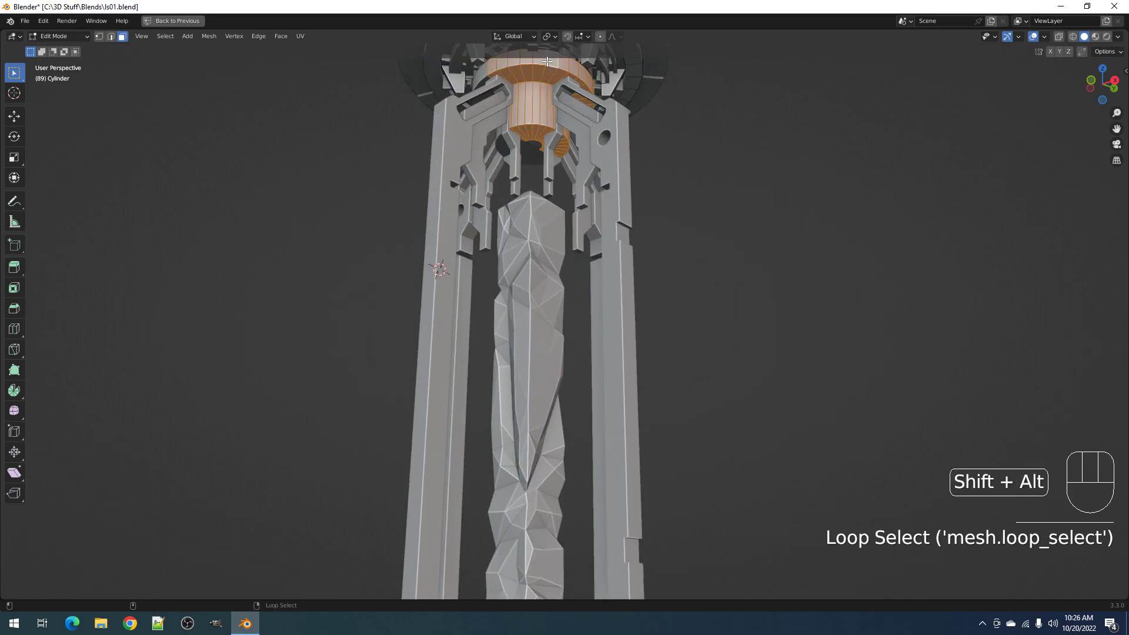
# Apply Random Panels to the upper connector's selected faces with the Radial solver, 14% panel size and panel seed 4
pyautogui.scroll(-2, 640, 189)
pyautogui.press('Tab')
pyautogui.hotkey('shift', 'q')
pyautogui.click(640, 190)
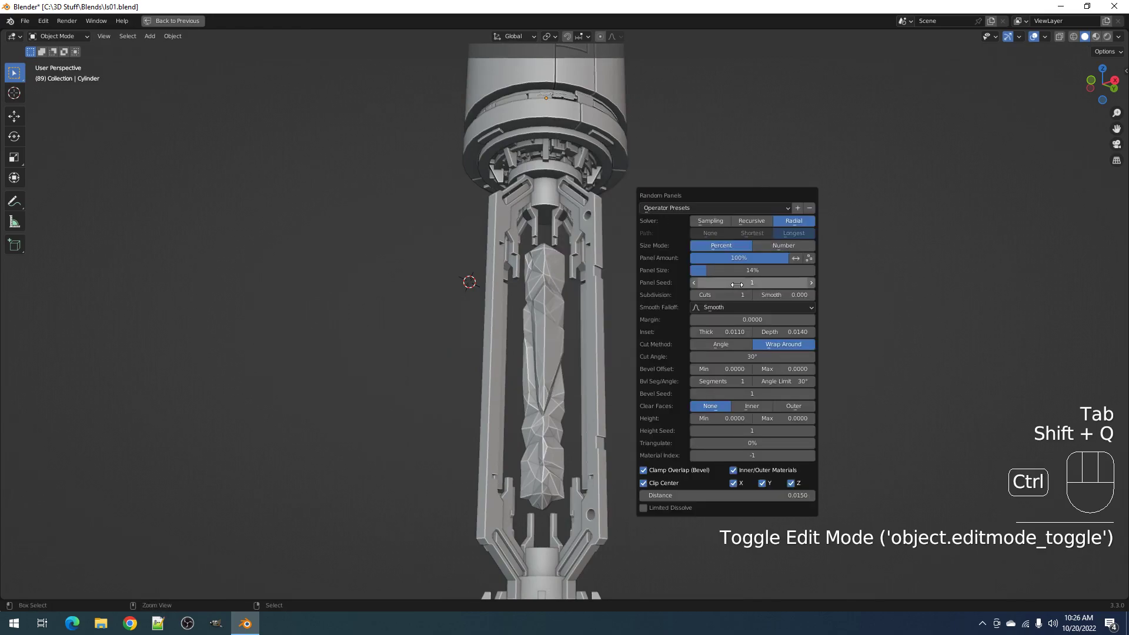
pyautogui.keyDown('ctrl'); pyautogui.scroll(3, 736, 284); pyautogui.keyUp('ctrl')
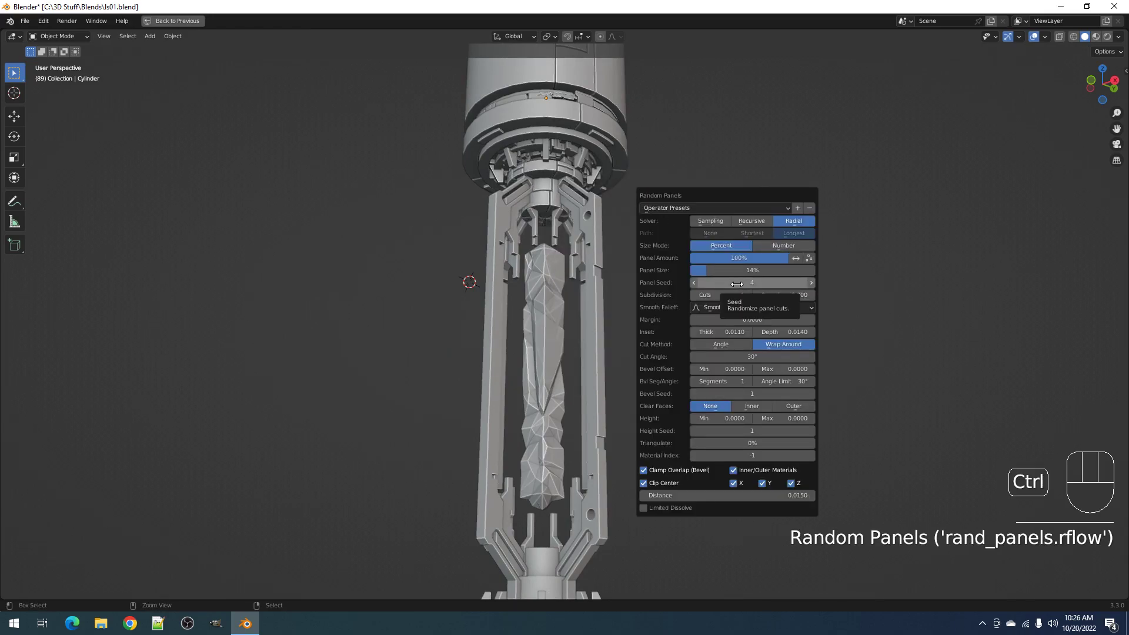
pyautogui.moveTo(621, 275); pyautogui.dragTo(613, 317, button='middle')
pyautogui.scroll(2, 598, 236)
pyautogui.moveTo(638, 242); pyautogui.dragTo(544, 329, button='middle')
pyautogui.scroll(-2, 717, 196)
pyautogui.scroll(2, 552, 315)
pyautogui.keyDown('shift'); pyautogui.moveTo(623, 182); pyautogui.dragTo(657, 280, button='middle'); pyautogui.keyUp('shift')
# Set the upper connector panels' inset thickness to 0.0080 and panel size to 20%, and vary the panel seed
pyautogui.press('F9')
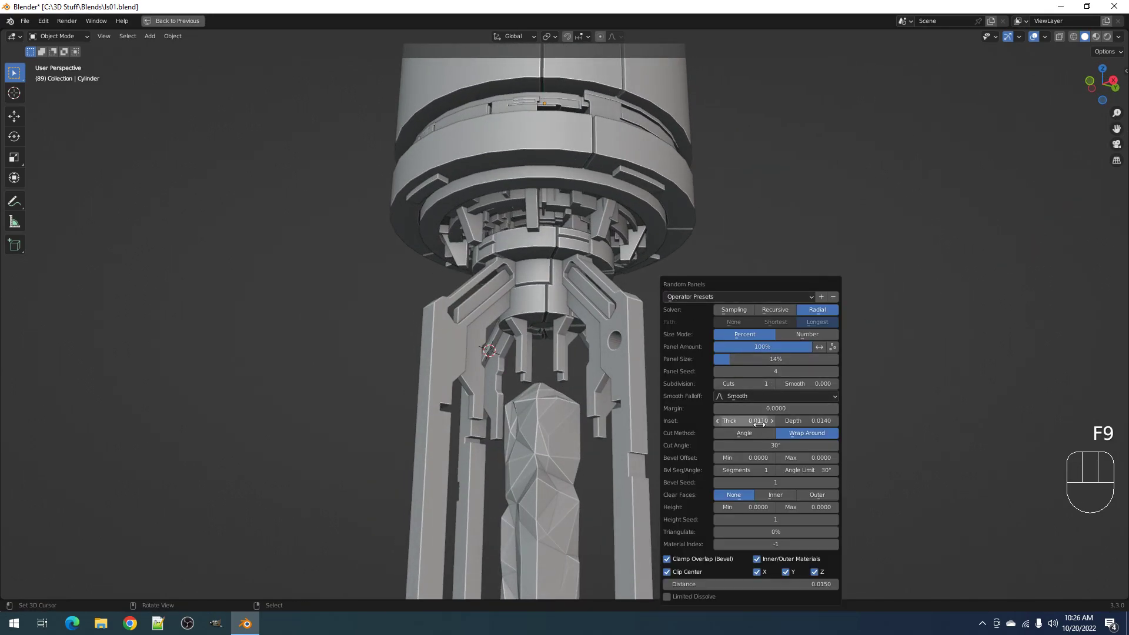
pyautogui.keyDown('ctrl'); pyautogui.scroll(-1, 753, 419); pyautogui.keyUp('ctrl')
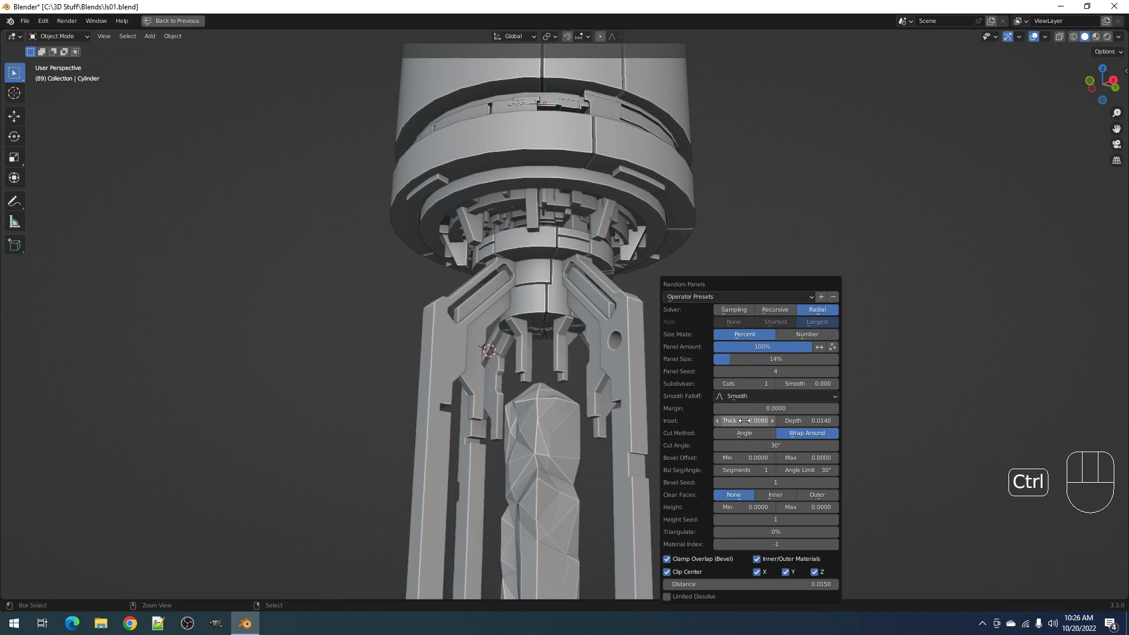
pyautogui.keyDown('ctrl'); pyautogui.scroll(3, 753, 357); pyautogui.keyUp('ctrl')
pyautogui.keyDown('ctrl'); pyautogui.scroll(5, 748, 369); pyautogui.keyUp('ctrl')
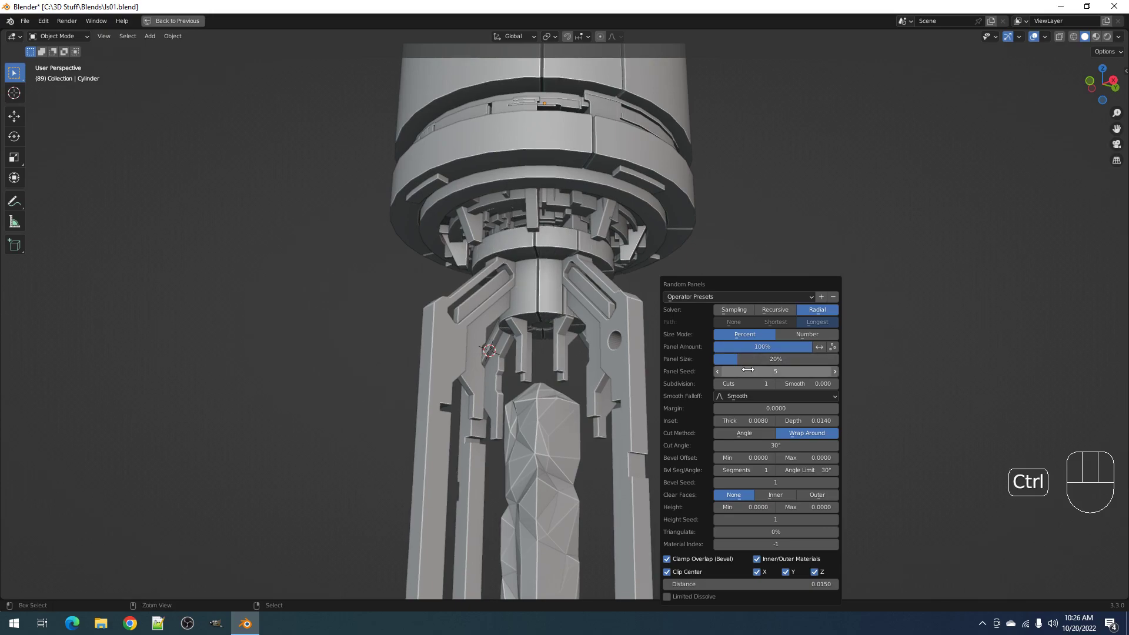
pyautogui.keyDown('ctrl'); pyautogui.scroll(1, 748, 369); pyautogui.keyUp('ctrl')
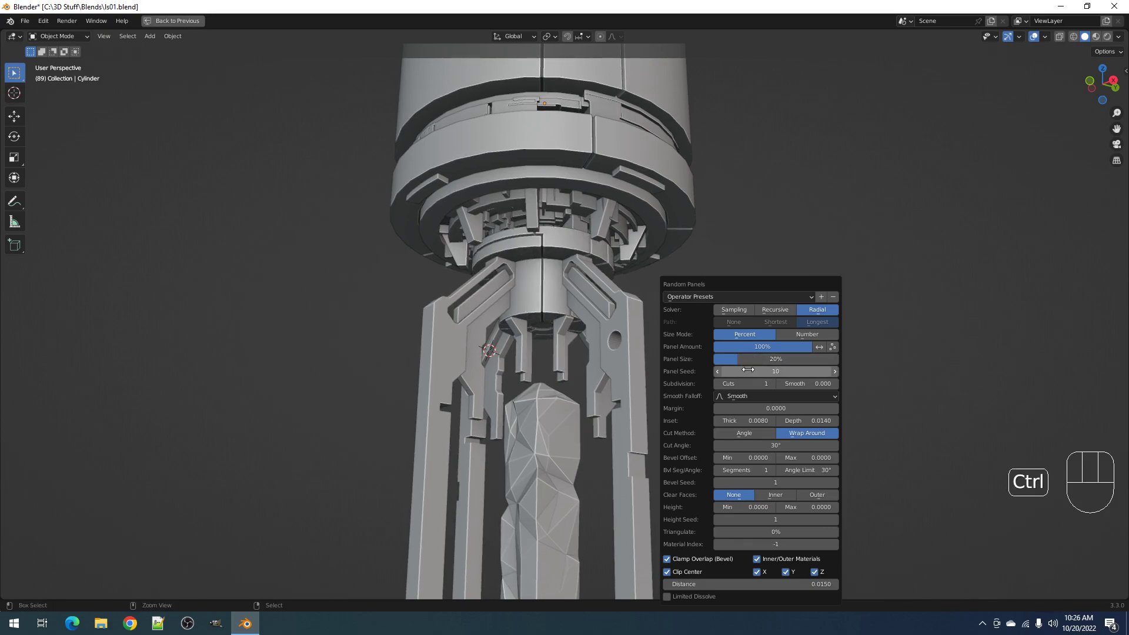
pyautogui.scroll(-5, 647, 329)
pyautogui.moveTo(630, 315); pyautogui.dragTo(535, 352, button='middle')
pyautogui.scroll(3, 633, 365)
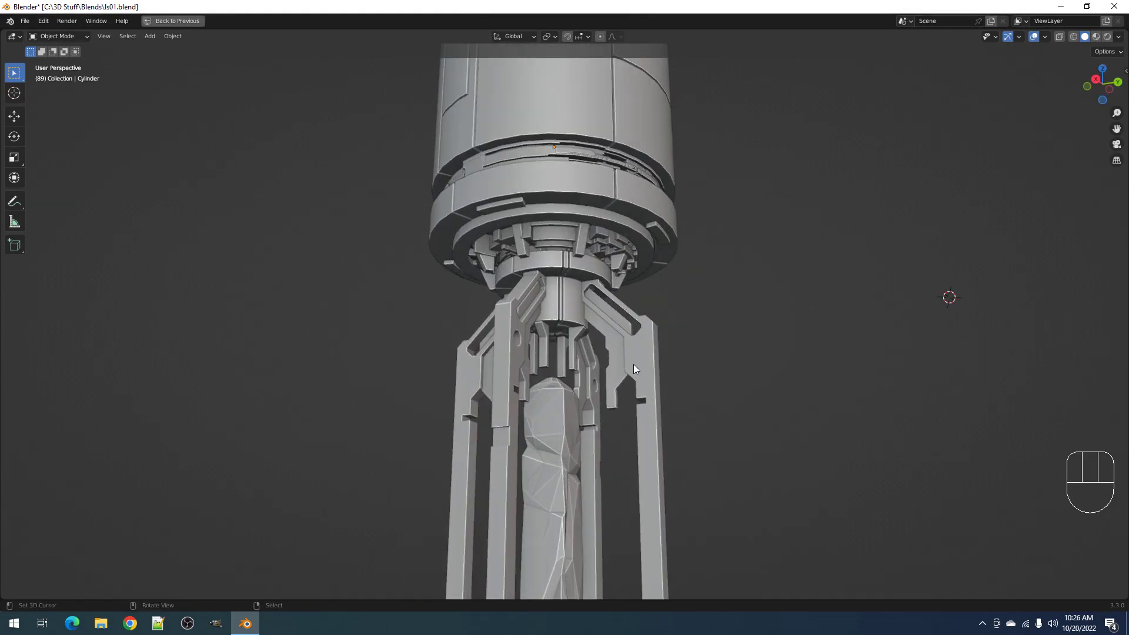
pyautogui.press('F9')
pyautogui.keyDown('ctrl'); pyautogui.scroll(1, 736, 372); pyautogui.keyUp('ctrl')
pyautogui.scroll(-1, 524, 379)
# Select the collar, neck and end face loops of the lower connector cylinder, starting from an empty mesh selection
pyautogui.moveTo(523, 381); pyautogui.dragTo(589, 272, button='middle')
pyautogui.scroll(3, 587, 270)
pyautogui.rightClick(588, 260)
pyautogui.press('Tab')
pyautogui.hotkey('alt', 'a')
pyautogui.press('3')
pyautogui.keyDown('alt'); pyautogui.keyDown('shift'); pyautogui.click(590, 264); pyautogui.keyUp('shift'); pyautogui.keyUp('alt')
pyautogui.keyDown('alt'); pyautogui.keyDown('shift'); pyautogui.click(591, 233); pyautogui.keyUp('shift'); pyautogui.keyUp('alt')
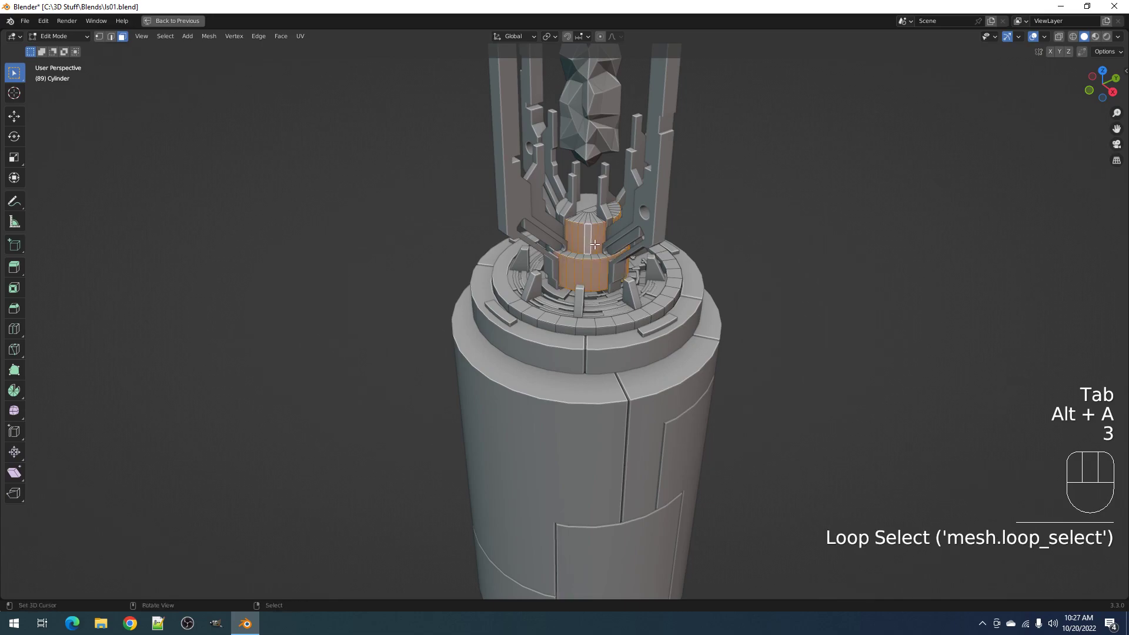
pyautogui.scroll(2, 594, 238)
pyautogui.keyDown('alt'); pyautogui.keyDown('shift'); pyautogui.rightClick(603, 218); pyautogui.keyUp('shift'); pyautogui.keyUp('alt')
pyautogui.keyDown('alt'); pyautogui.keyDown('shift'); pyautogui.rightClick(604, 171); pyautogui.keyUp('shift'); pyautogui.keyUp('alt')
pyautogui.press('Tab')
# Apply Random Panels to the lower connector's selected faces with the Radial solver, 30% panel size and panel seed 8, and deselect everything
pyautogui.scroll(-1, 635, 235)
pyautogui.moveTo(645, 246)
pyautogui.mouseDown(button='middle')
pyautogui.moveTo(650, 226)
pyautogui.moveTo(653, 251)
pyautogui.mouseUp(button='middle')
pyautogui.hotkey('shift', 'q')
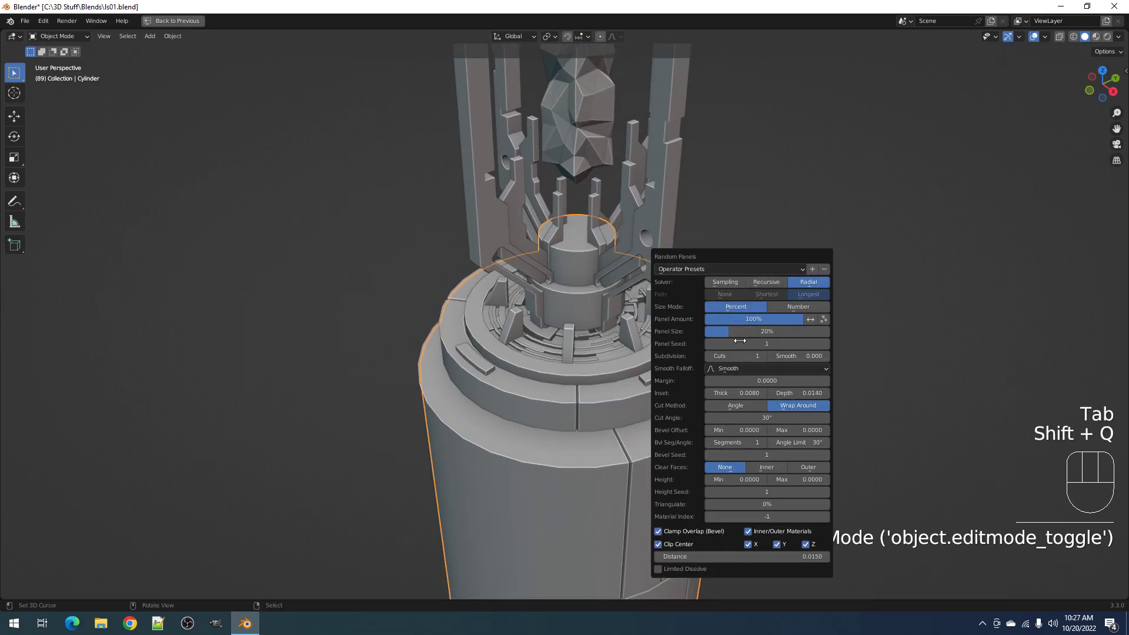
pyautogui.keyDown('ctrl'); pyautogui.scroll(5, 740, 343); pyautogui.keyUp('ctrl')
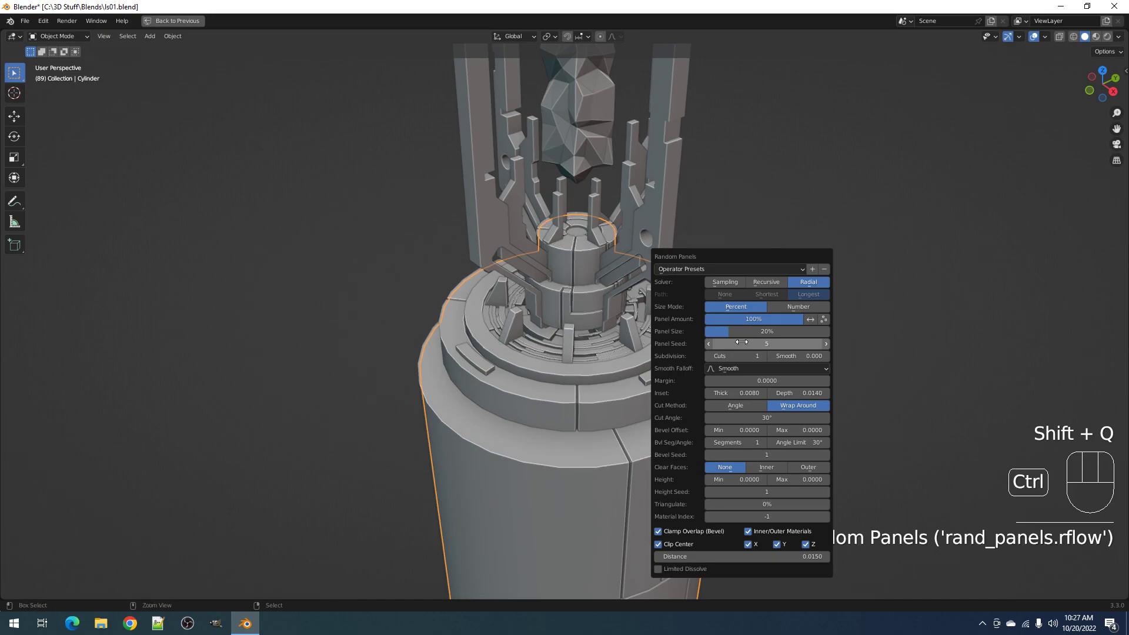
pyautogui.keyDown('ctrl'); pyautogui.scroll(-1, 741, 342); pyautogui.keyUp('ctrl')
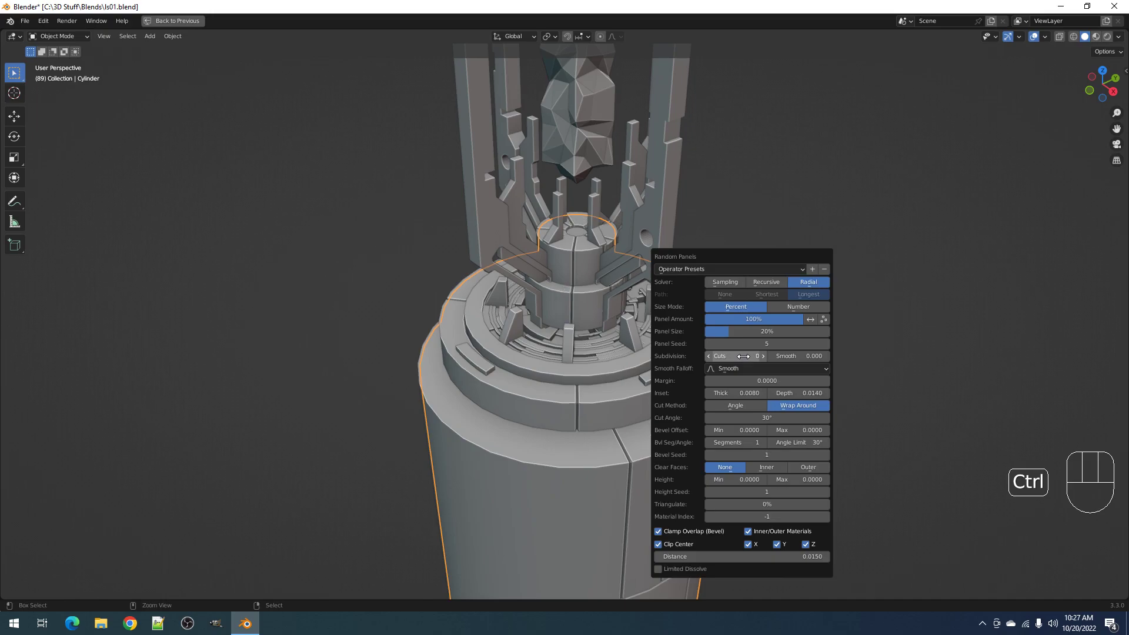
pyautogui.keyDown('ctrl'); pyautogui.scroll(2, 749, 343); pyautogui.keyUp('ctrl')
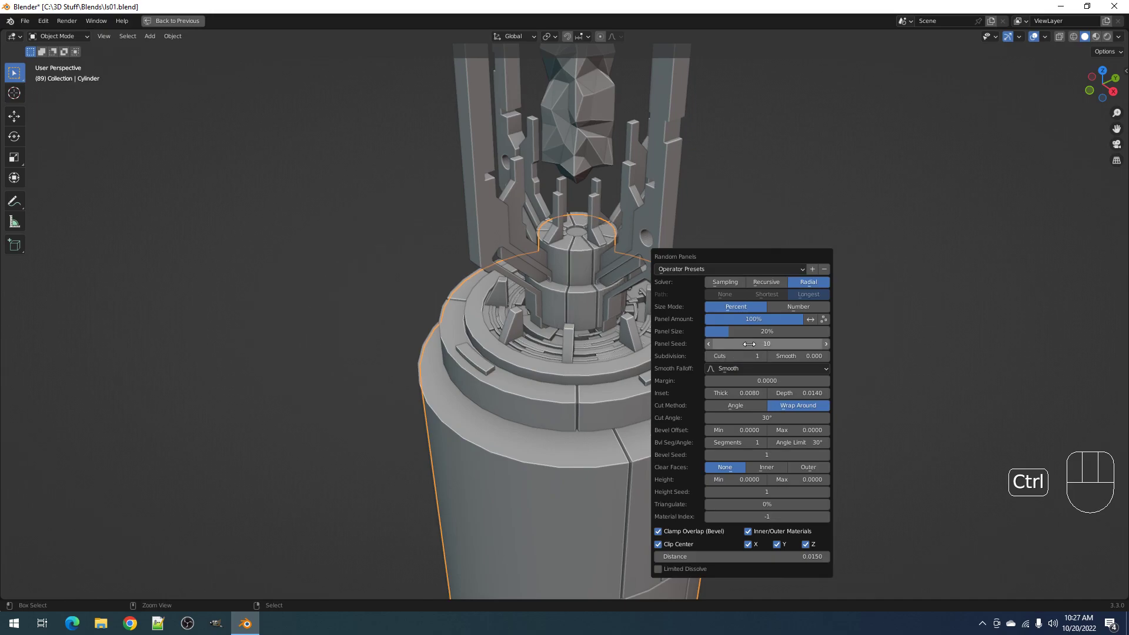
pyautogui.moveTo(752, 336); pyautogui.dragTo(735, 337)
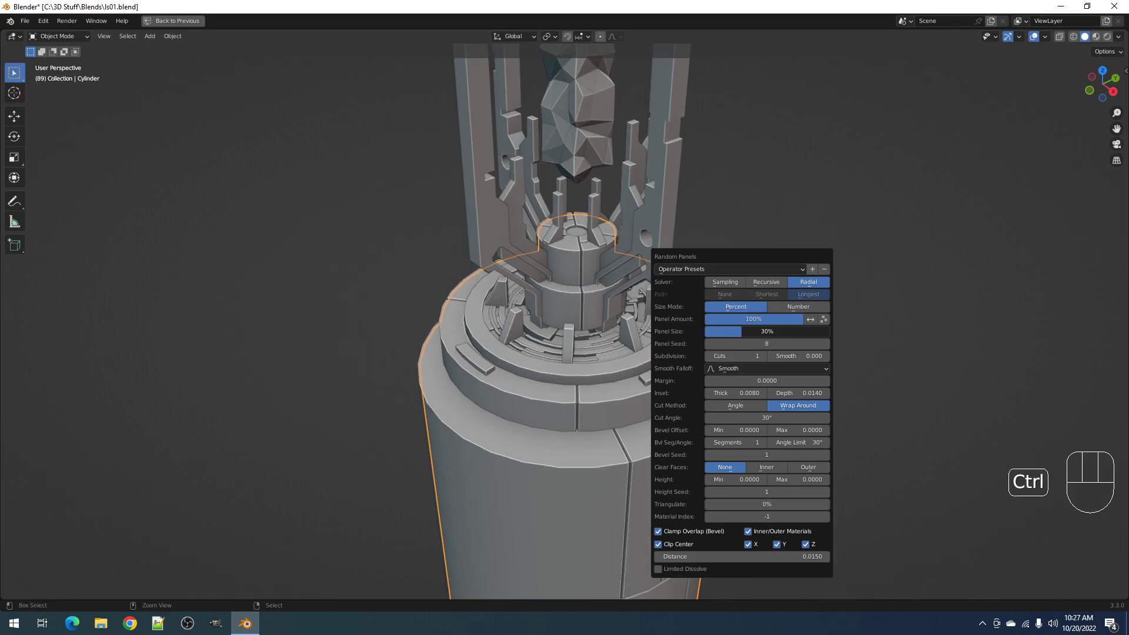
pyautogui.scroll(-5, 714, 333)
pyautogui.hotkey('alt', 'a')
# Cut a small square hole into the inner bracket in right side view with Draw Cuts, starting from an empty mesh selection
pyautogui.moveTo(678, 285)
pyautogui.mouseDown(button='middle')
pyautogui.moveTo(669, 248)
pyautogui.moveTo(638, 300)
pyautogui.moveTo(653, 214)
pyautogui.moveTo(655, 243)
pyautogui.moveTo(597, 277)
pyautogui.moveTo(616, 203)
pyautogui.moveTo(598, 319)
pyautogui.moveTo(533, 304)
pyautogui.mouseUp(button='middle')
pyautogui.scroll(2, 636, 298)
pyautogui.scroll(1, 631, 297)
pyautogui.scroll(4, 598, 320)
pyautogui.rightClick(523, 283)
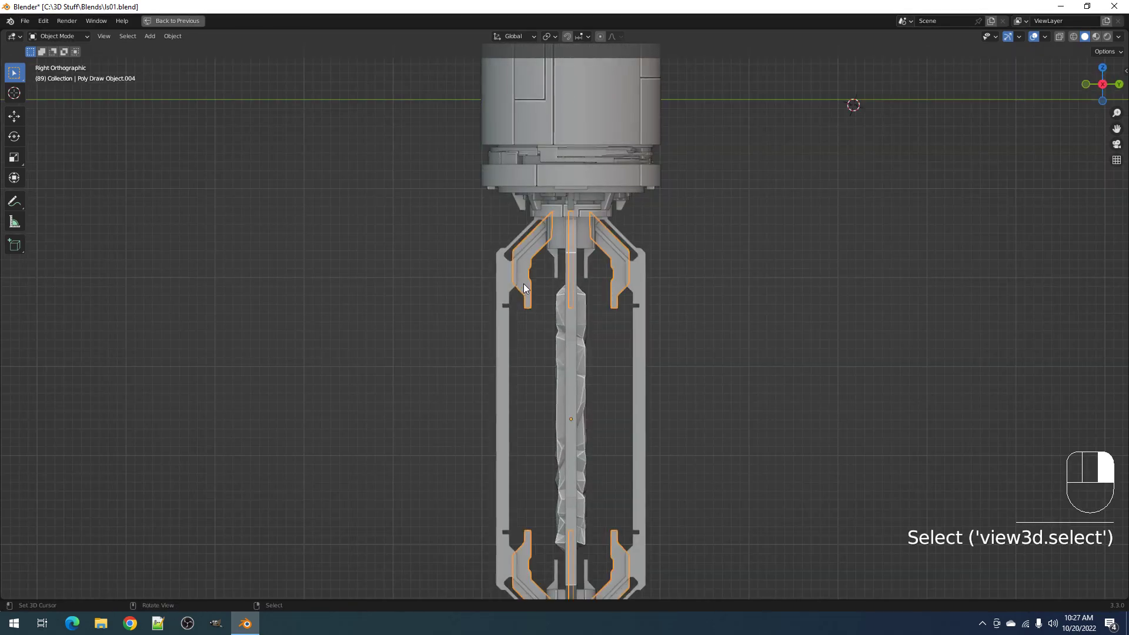
pyautogui.press('Tab')
pyautogui.hotkey('alt', 'a')
pyautogui.scroll(5, 523, 280)
pyautogui.hotkey('ctrl', 'shift', 'x')
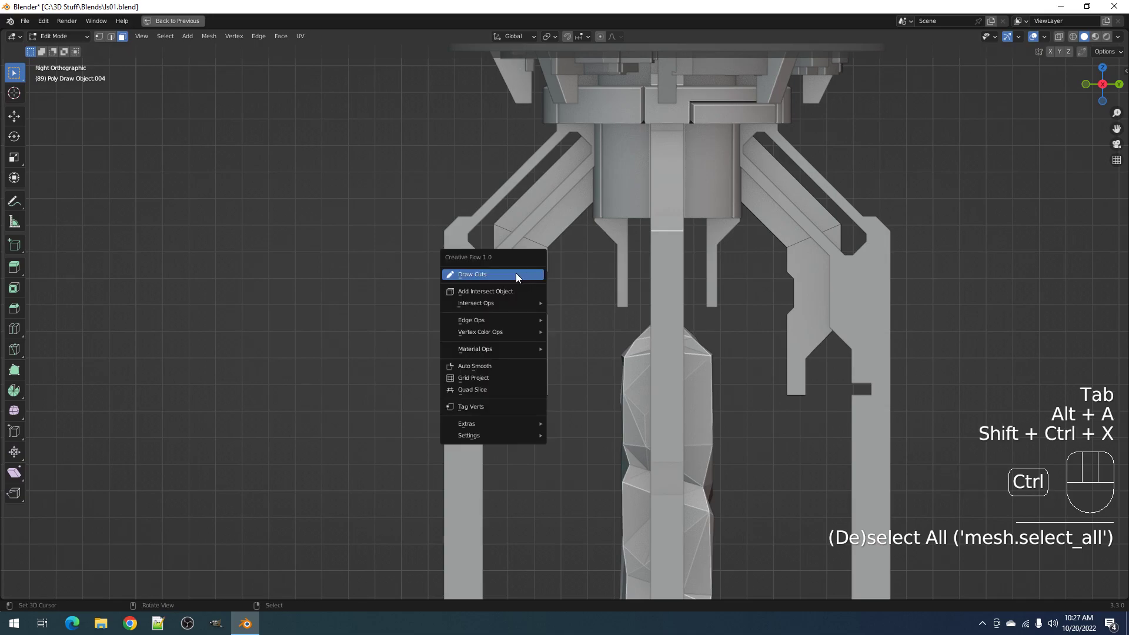
pyautogui.click(517, 275)
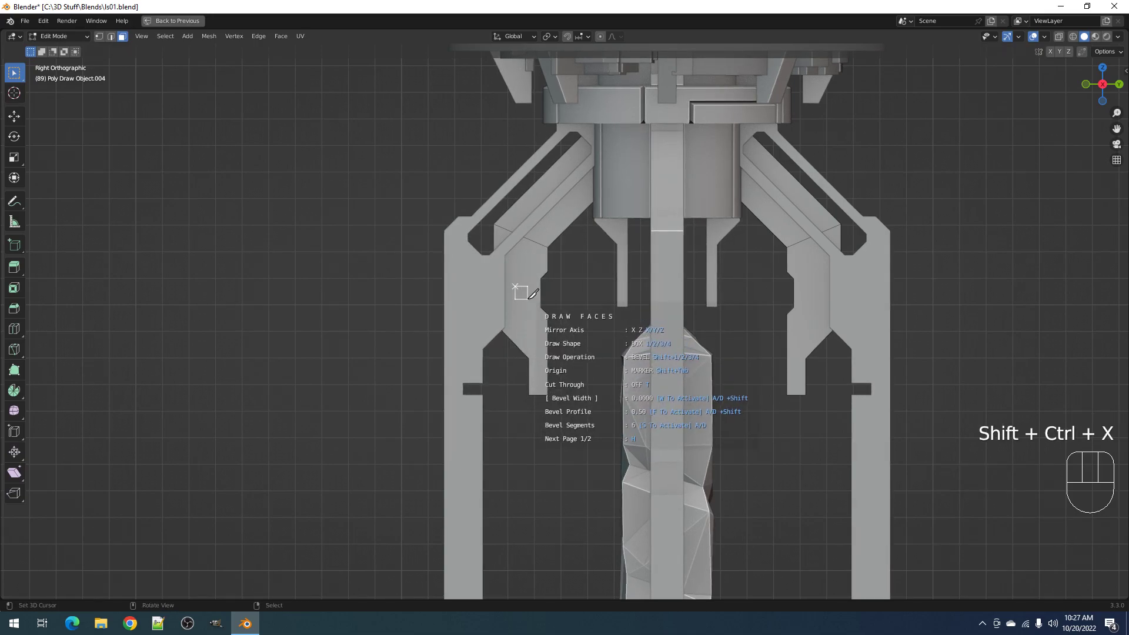
pyautogui.click(528, 298)
pyautogui.press('x')
pyautogui.click(551, 294)
pyautogui.press('Tab')
# Select the bracket's linked geometry and repeat it with Fast Circle Array, count 4, around the Z axis with the origin as pivot
pyautogui.scroll(-6, 552, 293)
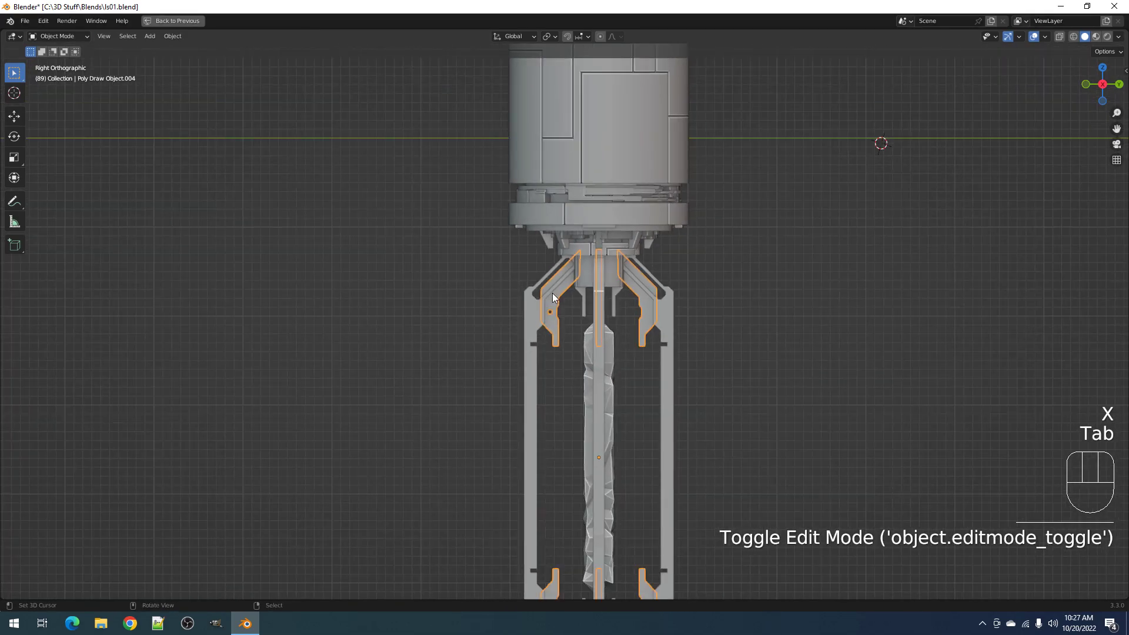
pyautogui.press('Tab')
pyautogui.hotkey('alt', 'a')
pyautogui.press('l')
pyautogui.press('Tab')
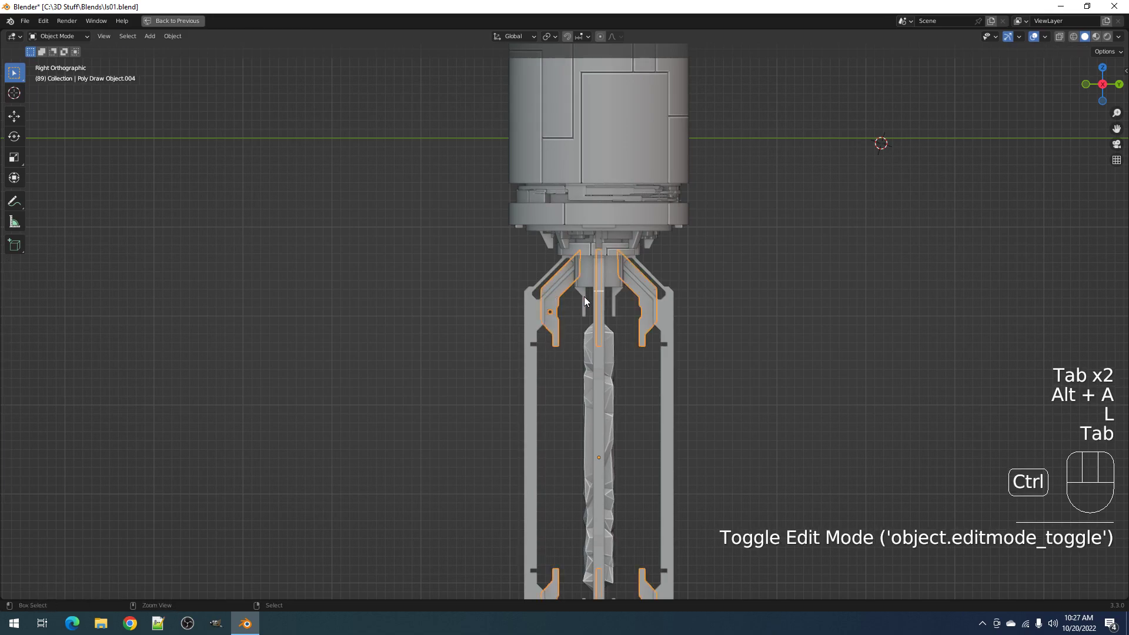
pyautogui.hotkey('ctrl', 'shift', 'x')
pyautogui.moveTo(530, 485)
pyautogui.click(663, 476)
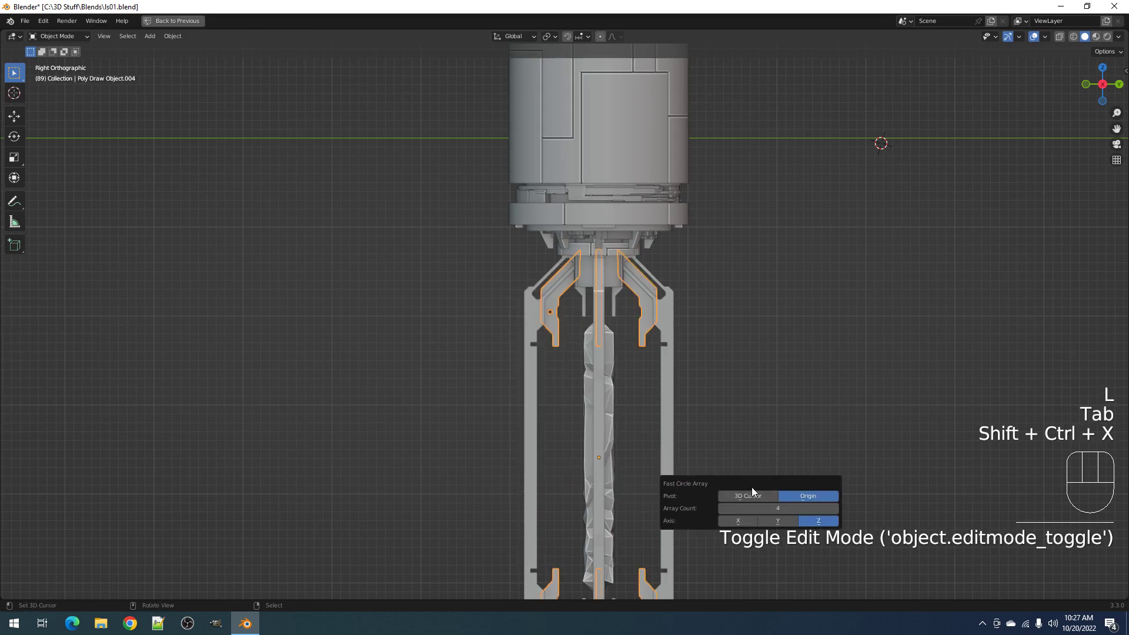
pyautogui.click(789, 496)
pyautogui.hotkey('alt', 'a')
# Select the raised inner ring's face loop on the lower cylinder and grow the selection by one ring of faces
pyautogui.moveTo(750, 330); pyautogui.dragTo(549, 309, button='middle')
pyautogui.scroll(2, 581, 317)
pyautogui.scroll(2, 613, 327)
pyautogui.hotkey('alt', 'a')
pyautogui.press('Tab')
pyautogui.hotkey('alt', 'a')
pyautogui.press('3')
pyautogui.keyDown('alt'); pyautogui.keyDown('shift'); pyautogui.click(549, 310); pyautogui.keyUp('shift'); pyautogui.keyUp('alt')
pyautogui.keyDown('alt'); pyautogui.keyDown('shift'); pyautogui.click(528, 303); pyautogui.keyUp('shift'); pyautogui.keyUp('alt')
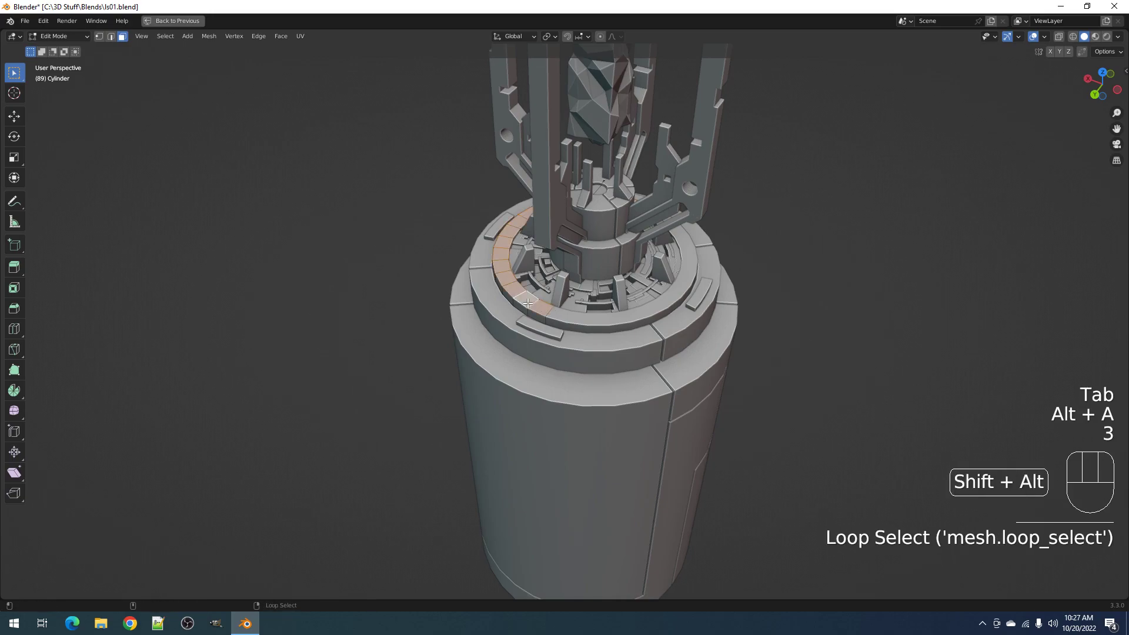
pyautogui.press('ctrl+KP_Add')
# Apply Random Panels to the lower ring's selected faces with the Radial solver, 9% panel size and panel seed 2, and deselect everything
pyautogui.press('Tab')
pyautogui.hotkey('shift', 'q')
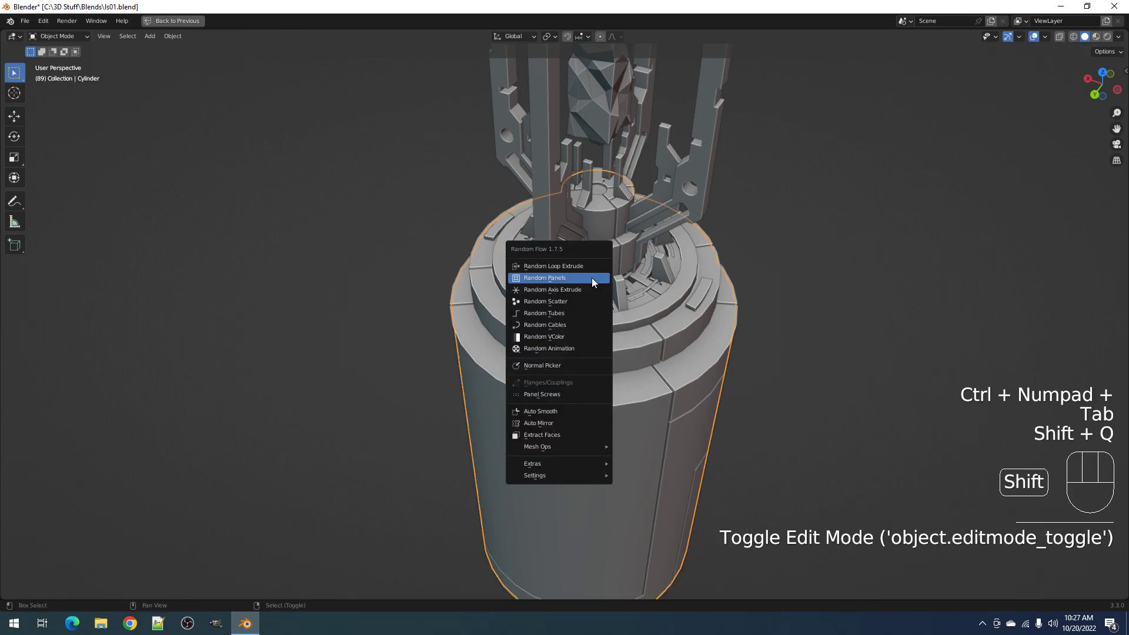
pyautogui.click(601, 285)
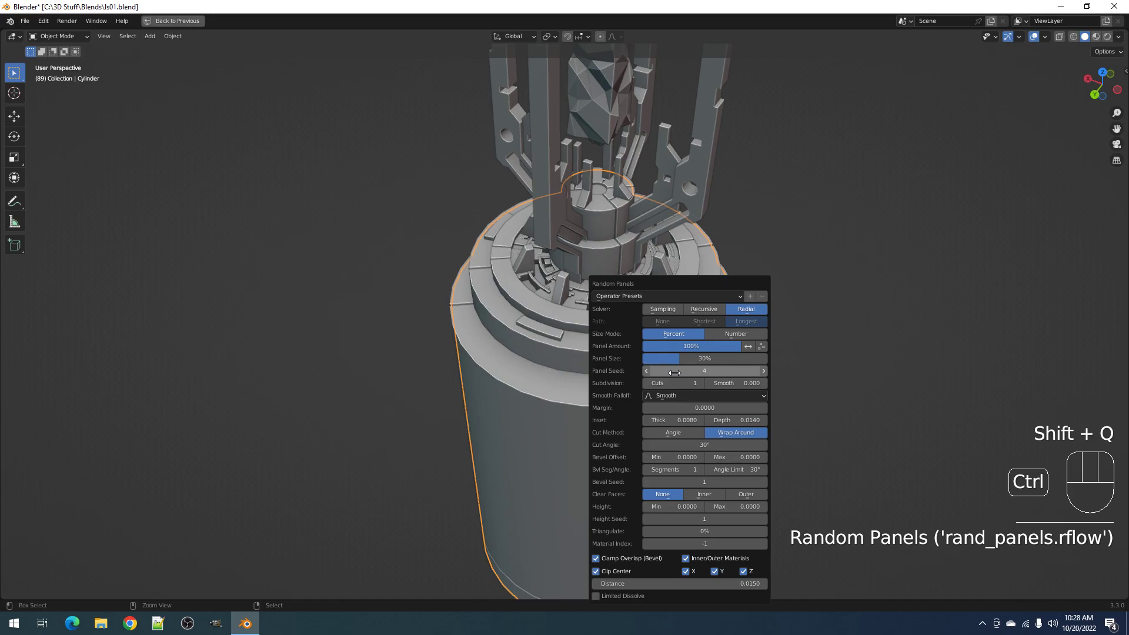
pyautogui.keyDown('ctrl'); pyautogui.scroll(1, 674, 372); pyautogui.keyUp('ctrl')
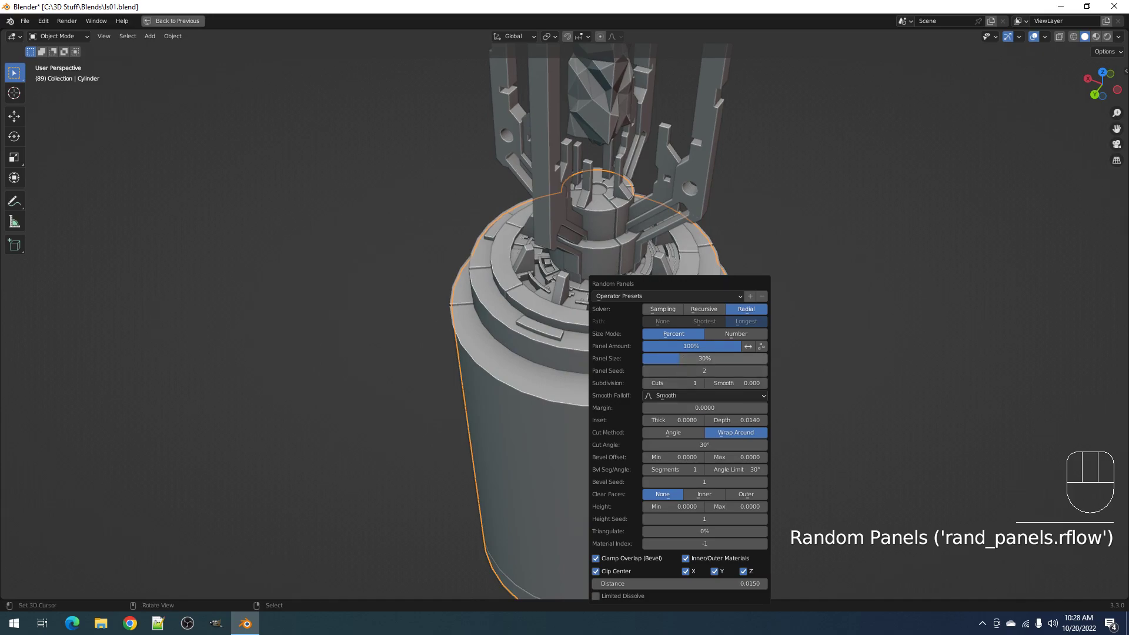
pyautogui.moveTo(682, 359); pyautogui.dragTo(667, 358)
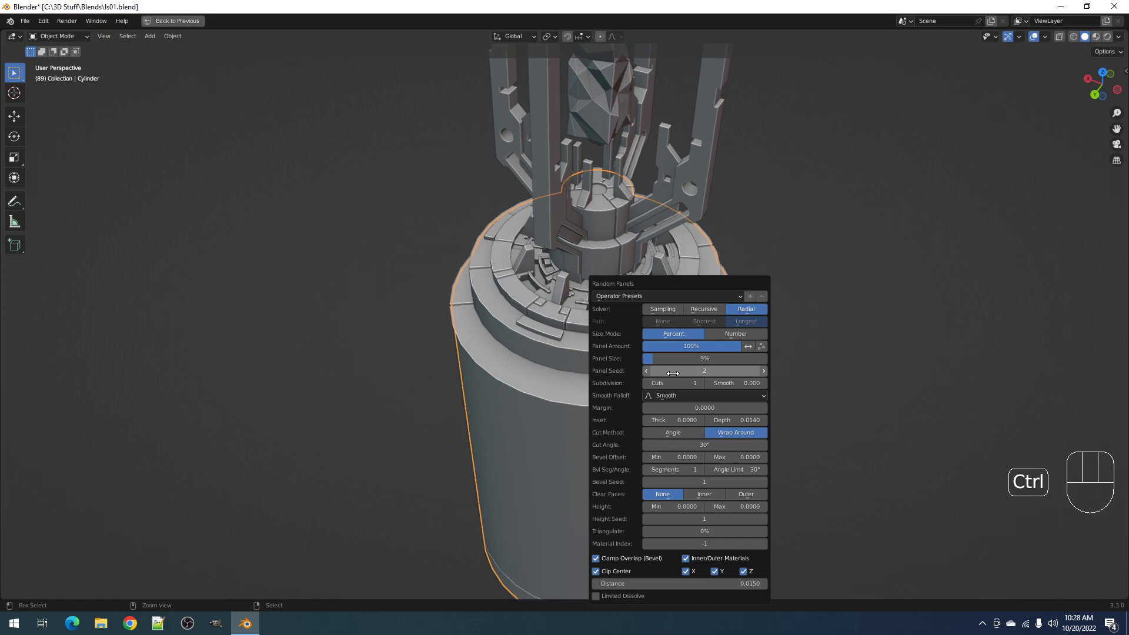
pyautogui.moveTo(672, 373); pyautogui.dragTo(590, 383, button='middle')
pyautogui.hotkey('alt', 'a')
# Select the matching inner ring's face loop on the upper cylinder and grow the selection by one ring of faces
pyautogui.press('Tab')
pyautogui.hotkey('alt', 'a')
pyautogui.keyDown('alt'); pyautogui.keyDown('shift'); pyautogui.click(545, 409); pyautogui.keyUp('shift'); pyautogui.keyUp('alt')
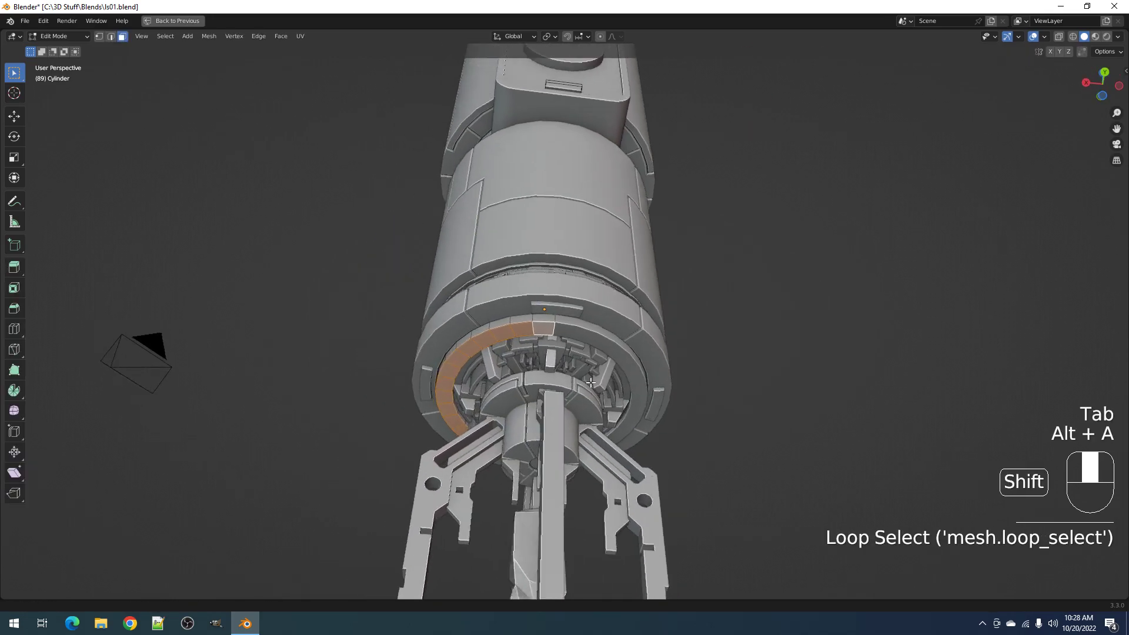
pyautogui.hotkey('ctrl', 'space')
pyautogui.scroll(5, 1023, 138)
pyautogui.moveTo(598, 261); pyautogui.dragTo(641, 312, button='middle')
pyautogui.hotkey('ctrl', 'space')
pyautogui.scroll(2, 640, 312)
pyautogui.press('ctrl+KP_Add')
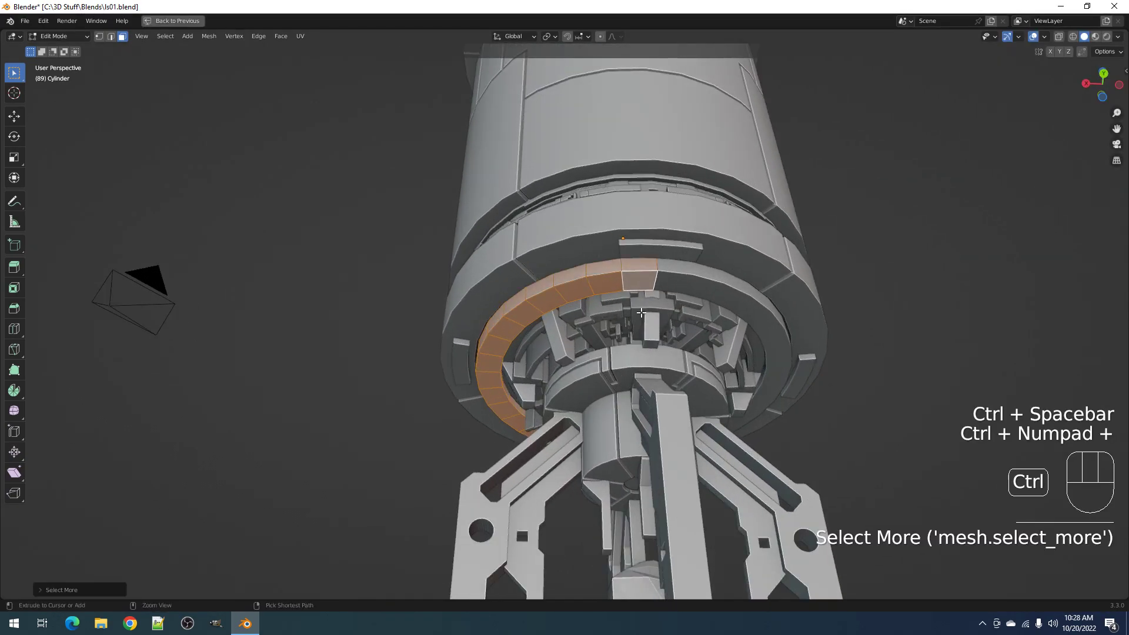
# Apply Random Panels to the upper ring's selected faces with the Radial solver, 9% panel size and panel seed 3, and deselect everything
pyautogui.press('Tab')
pyautogui.hotkey('shift', 'q')
pyautogui.click(660, 261)
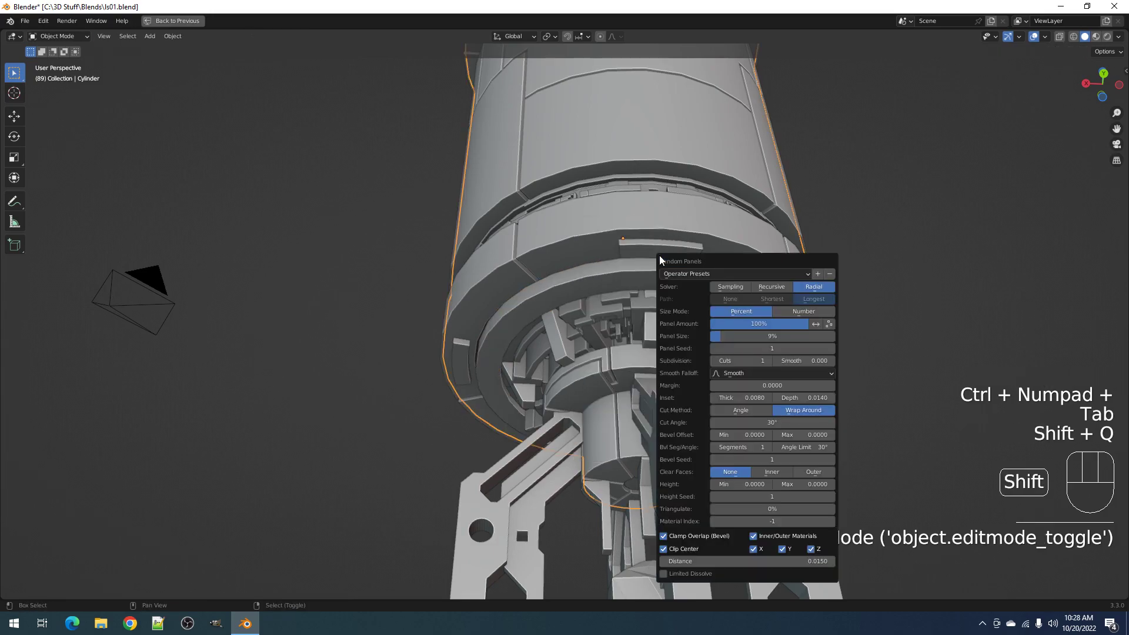
pyautogui.keyDown('ctrl'); pyautogui.scroll(1, 750, 350); pyautogui.keyUp('ctrl')
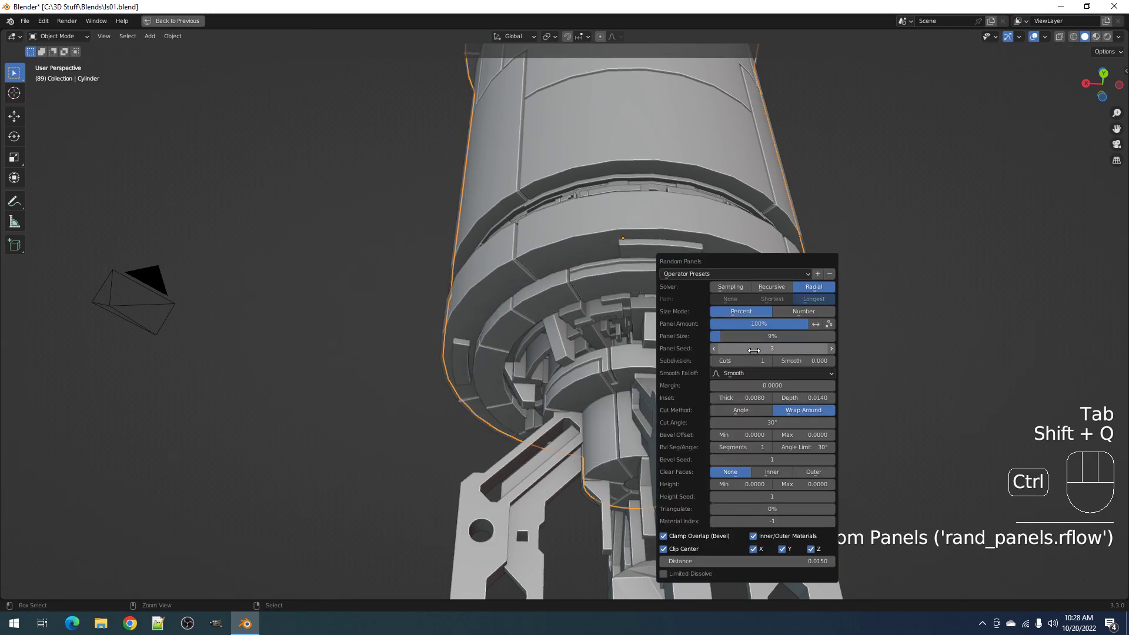
pyautogui.moveTo(753, 351); pyautogui.dragTo(635, 360, button='middle')
pyautogui.hotkey('alt', 'a')
# Inspect the panelled rings, connectors and brackets around the crystal chamber from several angles and distances
pyautogui.scroll(2, 615, 277)
pyautogui.scroll(-2, 616, 326)
pyautogui.keyDown('shift'); pyautogui.moveTo(615, 419); pyautogui.dragTo(612, 361, button='middle'); pyautogui.keyUp('shift')
pyautogui.scroll(4, 611, 361)
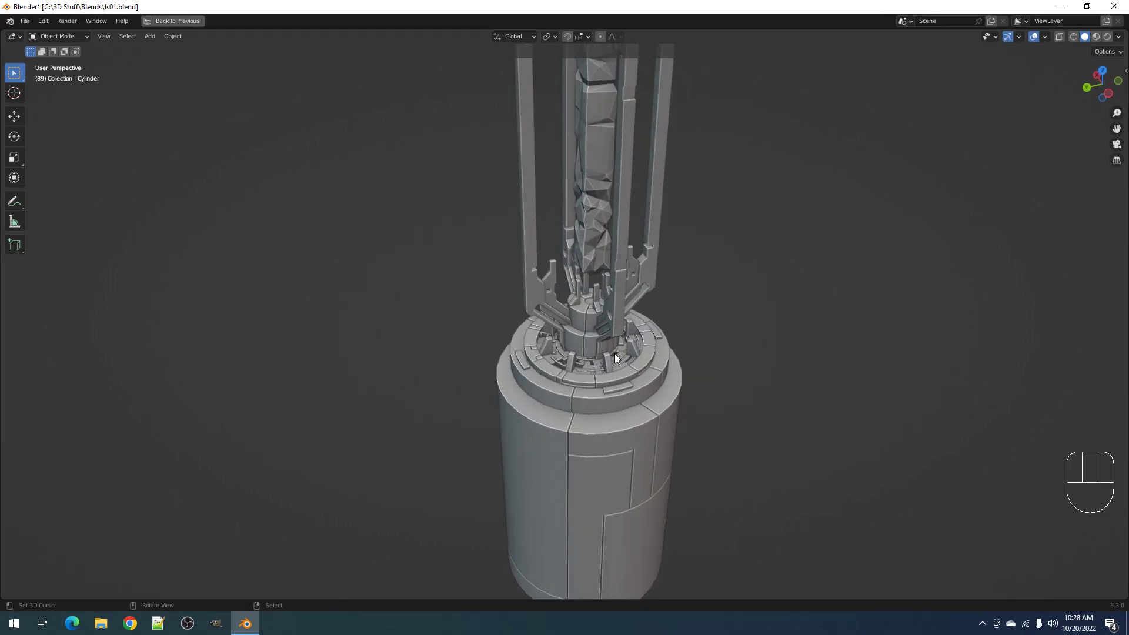
pyautogui.scroll(3, 616, 351)
pyautogui.scroll(-6, 616, 351)
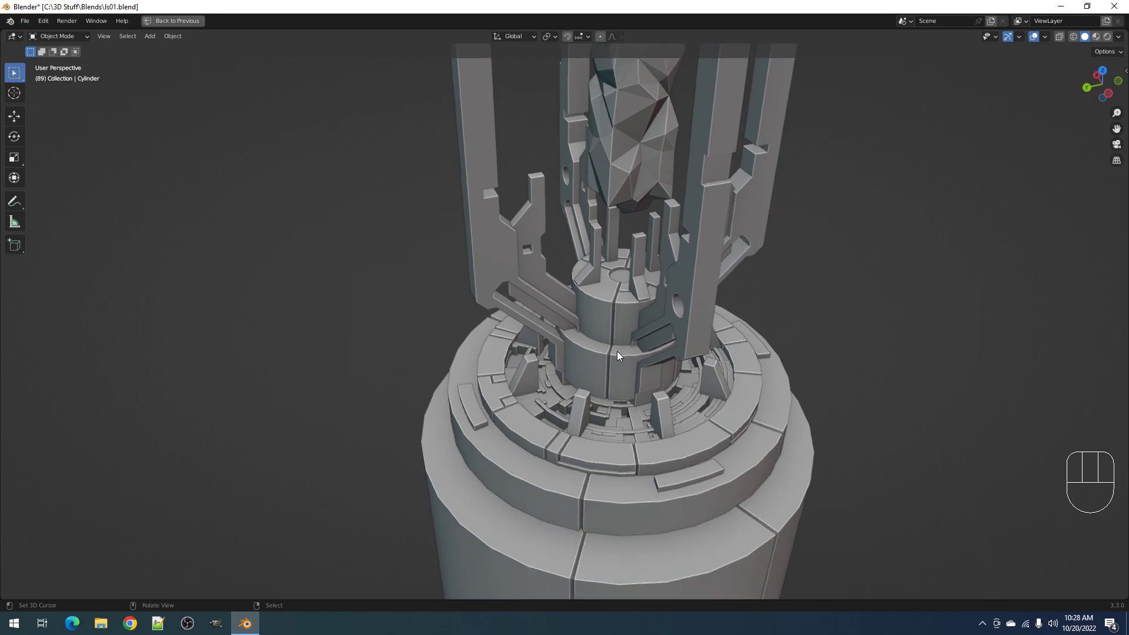
pyautogui.moveTo(629, 368); pyautogui.dragTo(626, 427, button='middle')
pyautogui.scroll(-6, 626, 430)
pyautogui.moveTo(611, 317); pyautogui.dragTo(657, 369, button='middle')
# Add evenly spaced loop cuts around the side of the inner tube that protrudes from the slanted end of the upper cylinder
pyautogui.keyDown('shift'); pyautogui.moveTo(503, 301); pyautogui.dragTo(573, 524, button='middle'); pyautogui.keyUp('shift')
pyautogui.scroll(4, 659, 382)
pyautogui.moveTo(697, 295); pyautogui.dragTo(588, 301, button='middle')
pyautogui.keyDown('shift'); pyautogui.moveTo(857, 322); pyautogui.dragTo(686, 305, button='middle'); pyautogui.keyUp('shift')
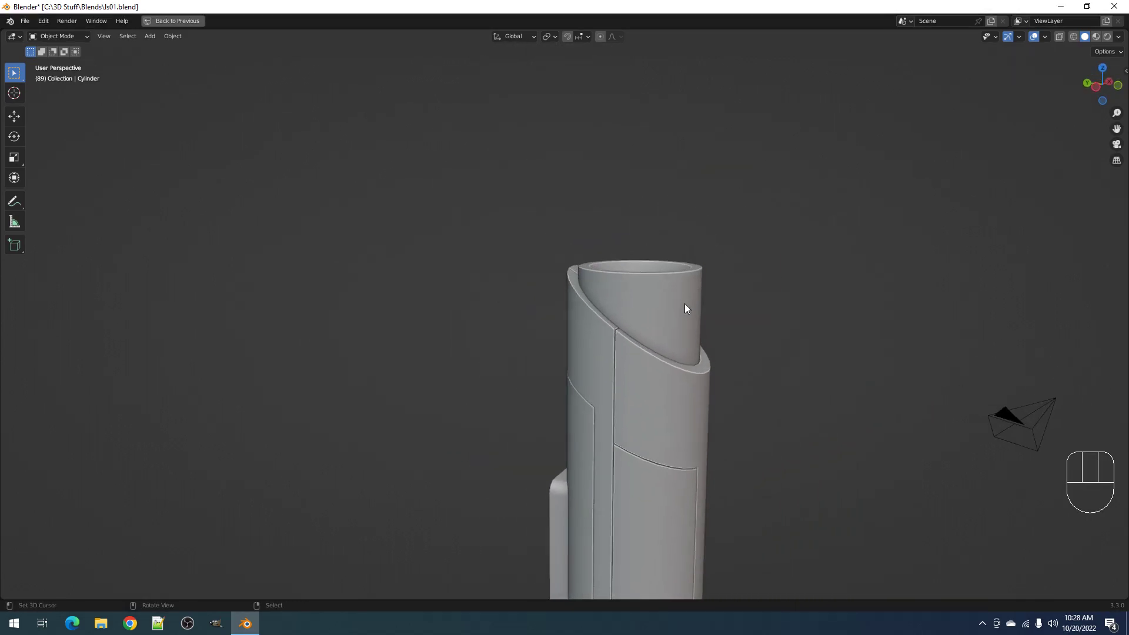
pyautogui.press('Tab')
pyautogui.hotkey('alt', 'a')
pyautogui.moveTo(752, 321); pyautogui.dragTo(590, 413, button='middle')
pyautogui.scroll(2, 575, 370)
pyautogui.press('3')
pyautogui.keyDown('alt'); pyautogui.keyDown('shift'); pyautogui.click(576, 393); pyautogui.keyUp('shift'); pyautogui.keyUp('alt')
pyautogui.hotkey('ctrl', 'r')
pyautogui.scroll(1, 592, 432)
pyautogui.click(593, 432)
pyautogui.rightClick(593, 432)
# Select the inner tube's side face loops together with its end rim and inner funnel faces
pyautogui.press('3')
pyautogui.keyDown('alt'); pyautogui.keyDown('shift'); pyautogui.click(584, 427); pyautogui.keyUp('shift'); pyautogui.keyUp('alt')
pyautogui.keyDown('alt'); pyautogui.keyDown('shift'); pyautogui.click(584, 442); pyautogui.keyUp('shift'); pyautogui.keyUp('alt')
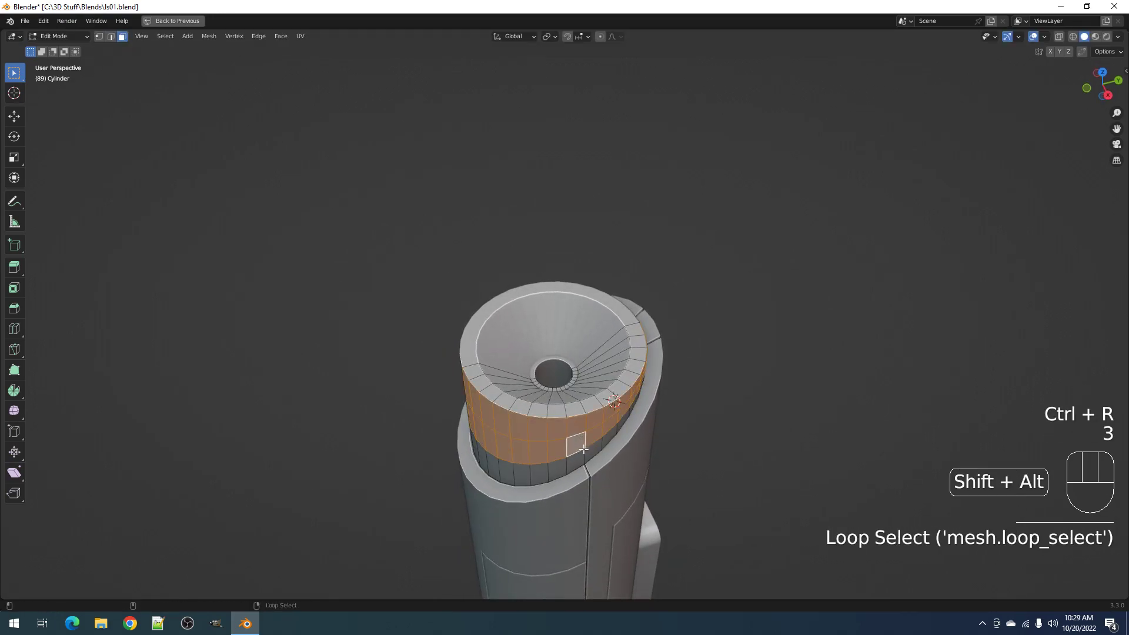
pyautogui.keyDown('alt'); pyautogui.keyDown('shift'); pyautogui.click(584, 455); pyautogui.keyUp('shift'); pyautogui.keyUp('alt')
pyautogui.keyDown('alt'); pyautogui.keyDown('shift'); pyautogui.click(584, 394); pyautogui.keyUp('shift'); pyautogui.keyUp('alt')
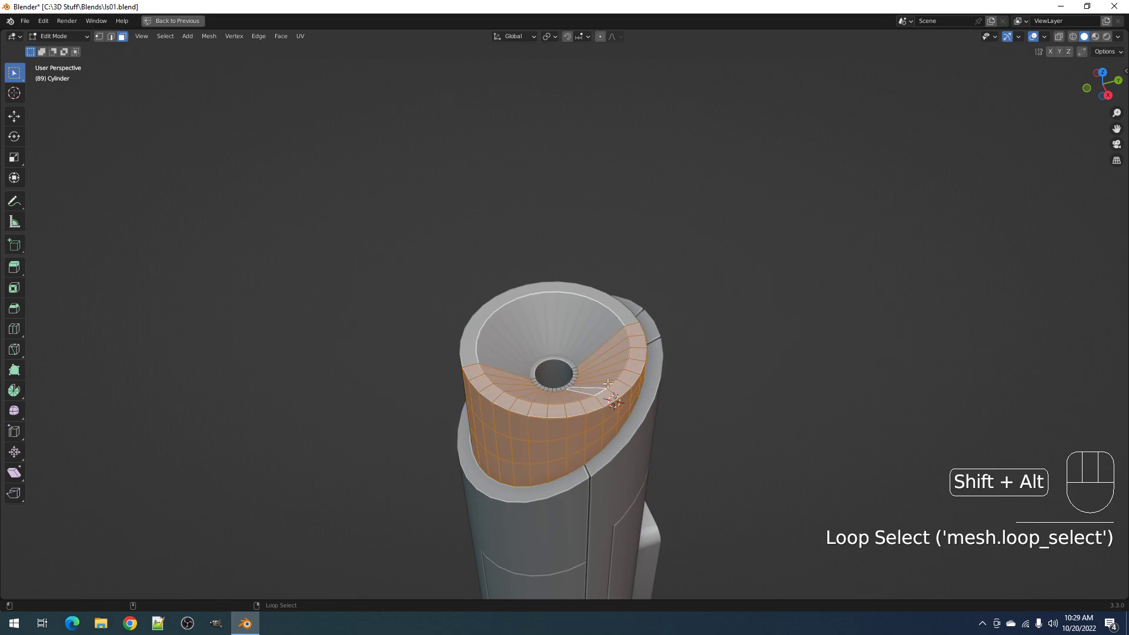
# Try Random Panels on the tube's side, rim and funnel faces with the Radial solver, 9% panel size and panel seed 2
pyautogui.press('Tab')
pyautogui.hotkey('shift', 'q')
pyautogui.click(675, 359)
pyautogui.keyDown('ctrl'); pyautogui.scroll(3, 776, 372); pyautogui.keyUp('ctrl')
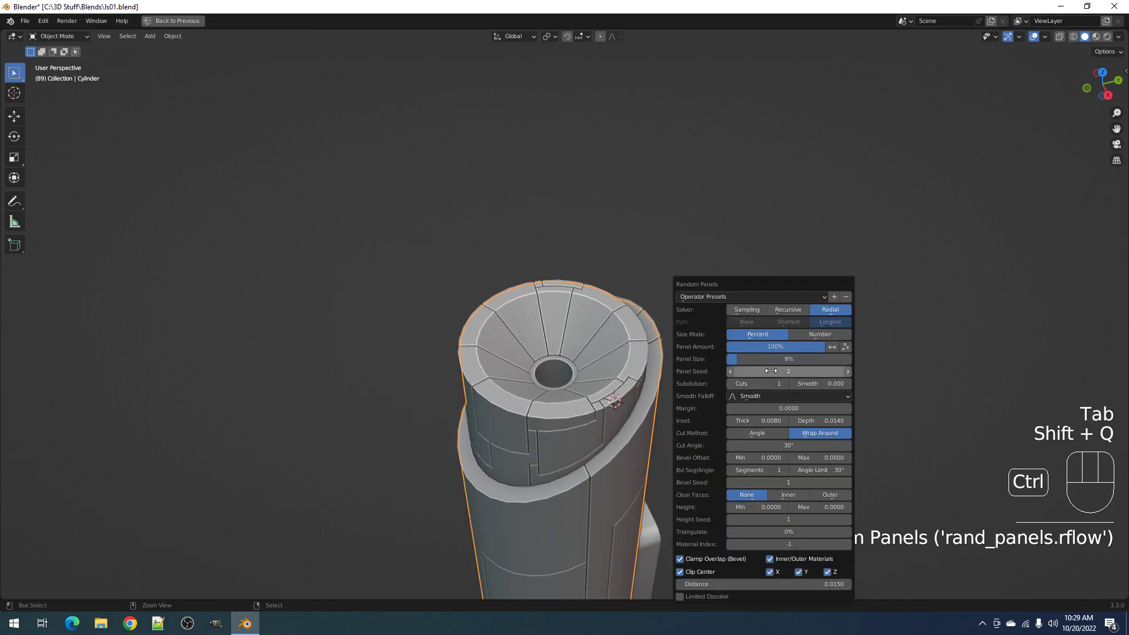
pyautogui.scroll(-2, 623, 401)
pyautogui.moveTo(624, 406); pyautogui.dragTo(680, 385, button='middle')
pyautogui.scroll(2, 680, 385)
pyautogui.press('F9')
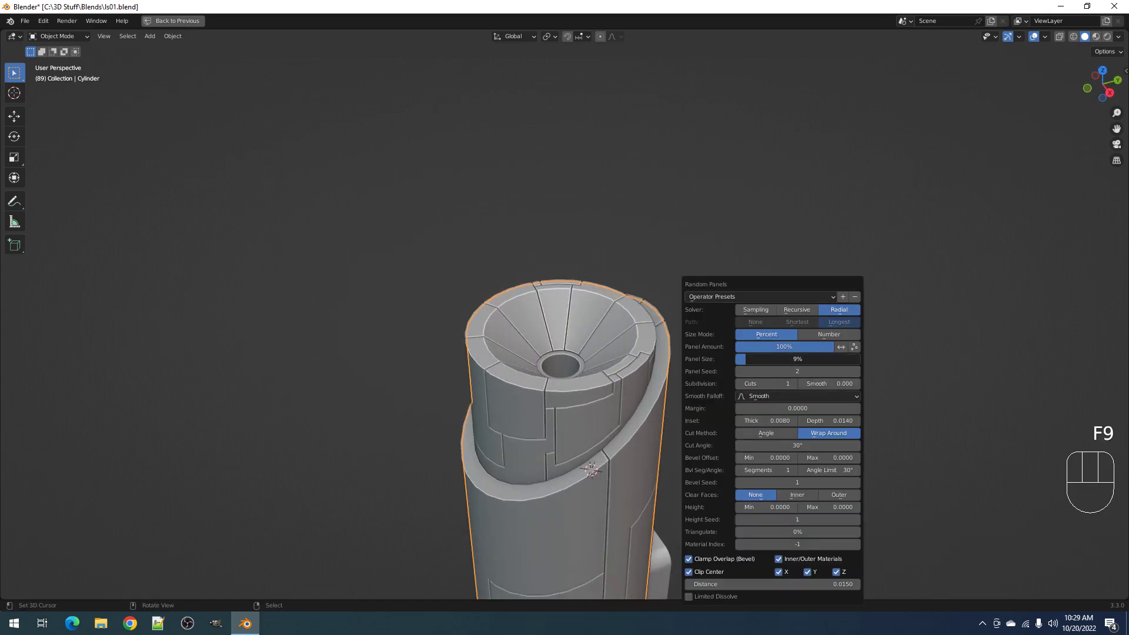
# Try a 30% panel size with panel seeds up to 14 on the tube, and undo the panels
pyautogui.moveTo(746, 360); pyautogui.dragTo(775, 359)
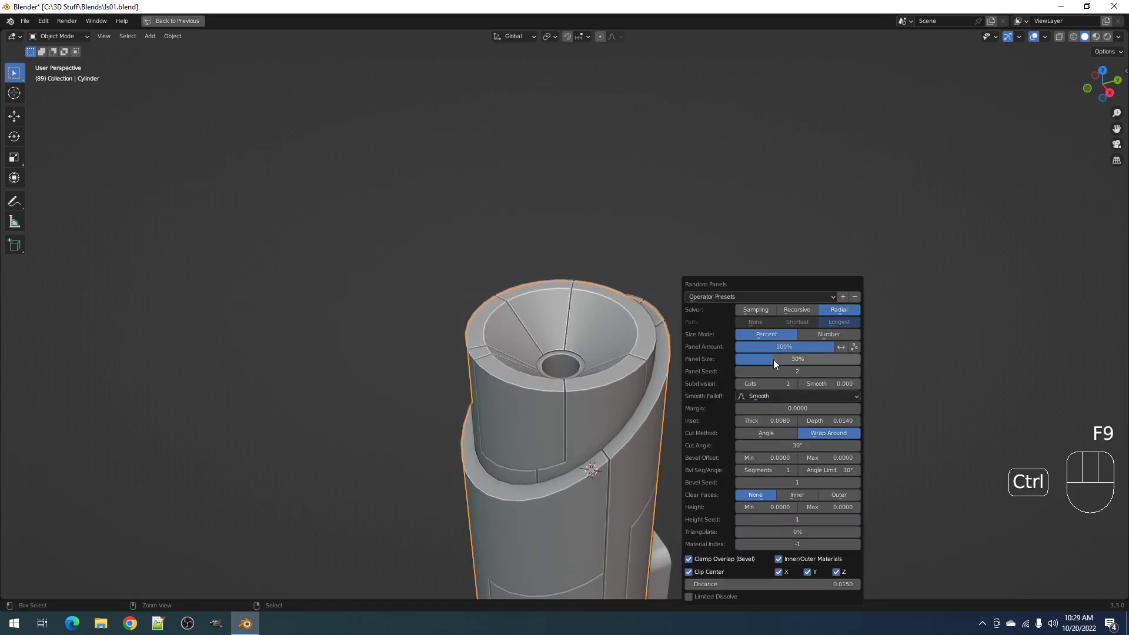
pyautogui.keyDown('ctrl'); pyautogui.scroll(-2, 776, 368); pyautogui.keyUp('ctrl')
pyautogui.keyDown('ctrl'); pyautogui.scroll(-1, 776, 368); pyautogui.keyUp('ctrl')
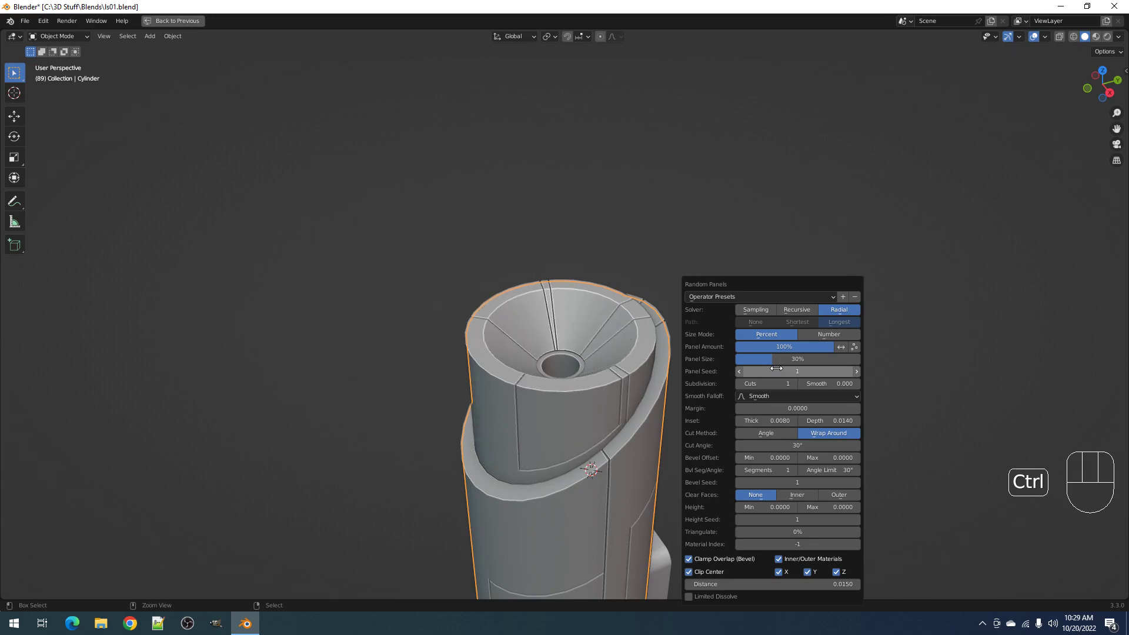
pyautogui.keyDown('ctrl'); pyautogui.scroll(8, 776, 368); pyautogui.keyUp('ctrl')
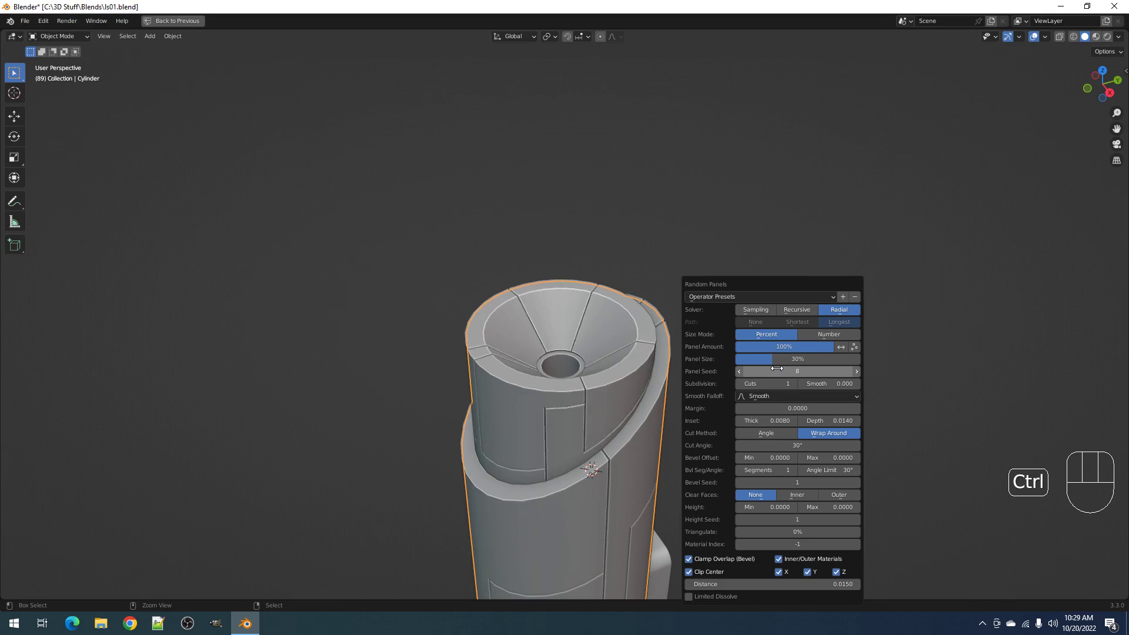
pyautogui.keyDown('ctrl'); pyautogui.scroll(3, 776, 368); pyautogui.keyUp('ctrl')
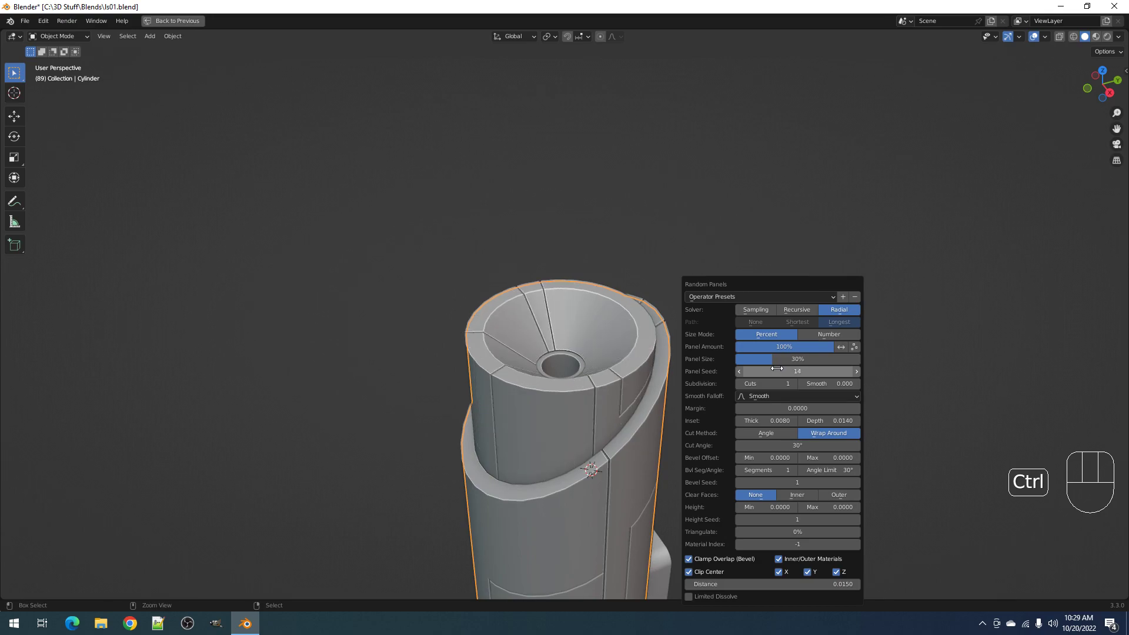
pyautogui.moveTo(525, 417); pyautogui.dragTo(714, 388, button='middle')
pyautogui.hotkey('ctrl', 'z')
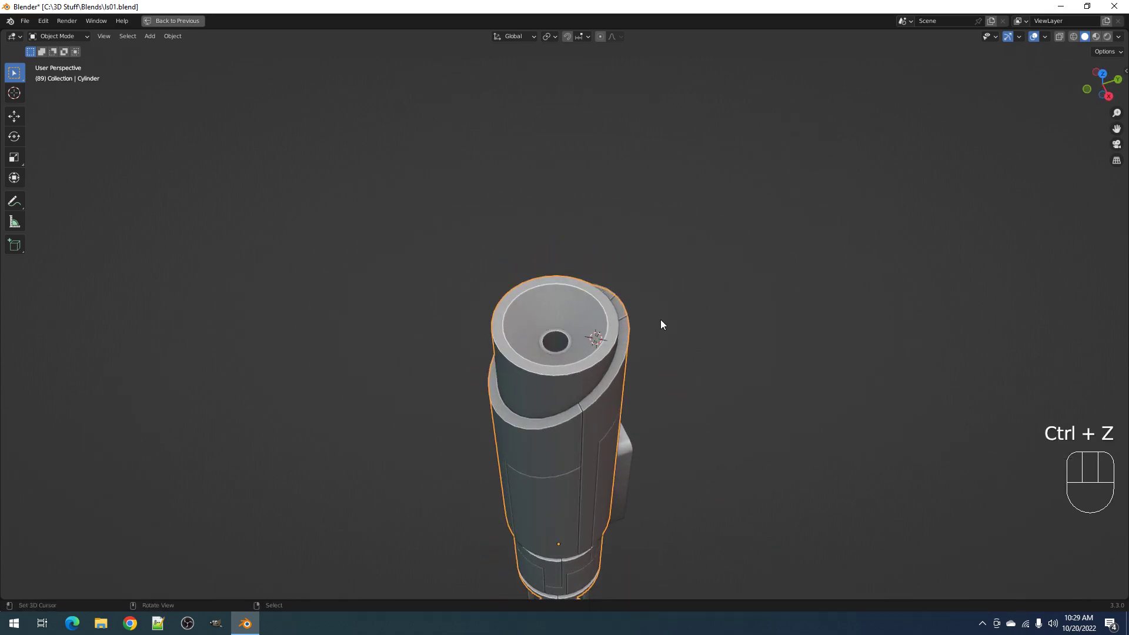
# Reselect only the inner tube's end rim and side face loops, leaving out the funnel faces
pyautogui.press('Tab')
pyautogui.scroll(3, 651, 328)
pyautogui.hotkey('alt', 'a')
pyautogui.keyDown('alt'); pyautogui.rightClick(624, 389); pyautogui.keyUp('alt')
pyautogui.moveTo(624, 390); pyautogui.dragTo(605, 355, button='middle')
pyautogui.keyDown('alt'); pyautogui.keyDown('shift'); pyautogui.rightClick(601, 362); pyautogui.keyUp('shift'); pyautogui.keyUp('alt')
pyautogui.keyDown('alt'); pyautogui.keyDown('shift'); pyautogui.rightClick(588, 390); pyautogui.keyUp('shift'); pyautogui.keyUp('alt')
pyautogui.keyDown('alt'); pyautogui.keyDown('shift'); pyautogui.rightClick(595, 407); pyautogui.keyUp('shift'); pyautogui.keyUp('alt')
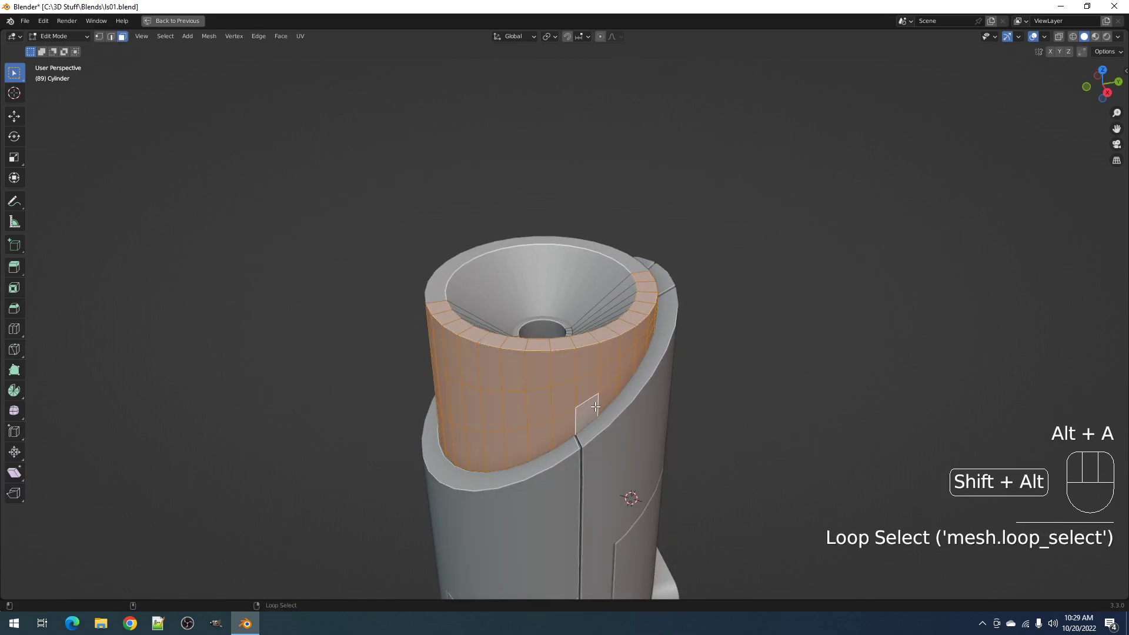
# Apply Random Panels to the tube's rim and side faces with the Radial solver, 30% panel size and panel seed 4, and deselect everything
pyautogui.moveTo(595, 406); pyautogui.dragTo(692, 355, button='middle')
pyautogui.press('Tab')
pyautogui.hotkey('shift', 'q')
pyautogui.click(713, 309)
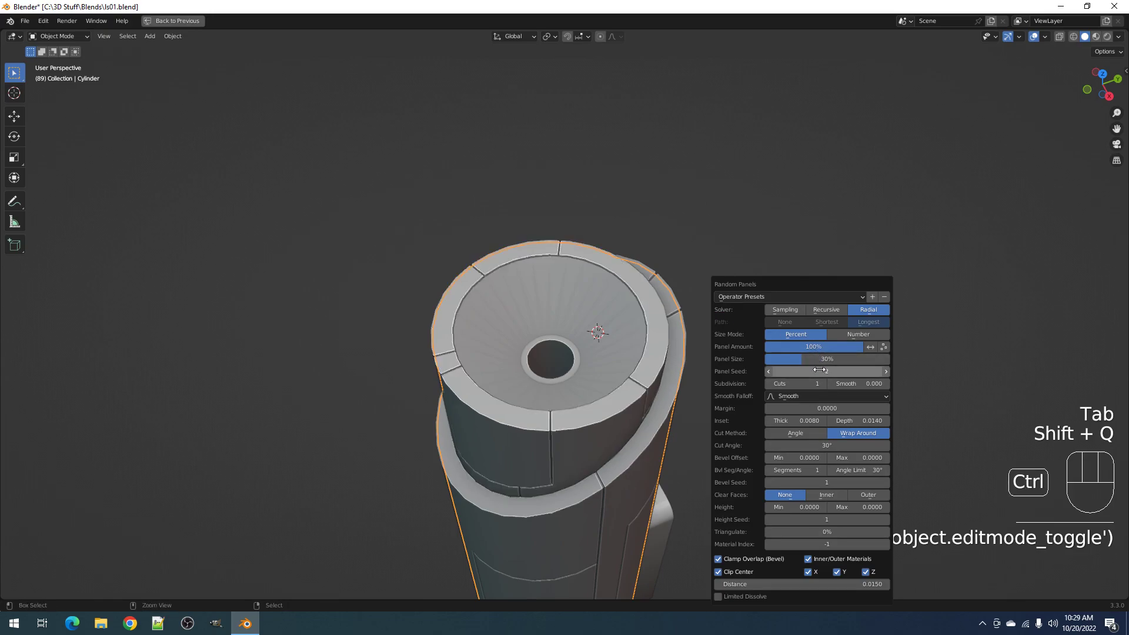
pyautogui.keyDown('ctrl'); pyautogui.scroll(1, 818, 370); pyautogui.keyUp('ctrl')
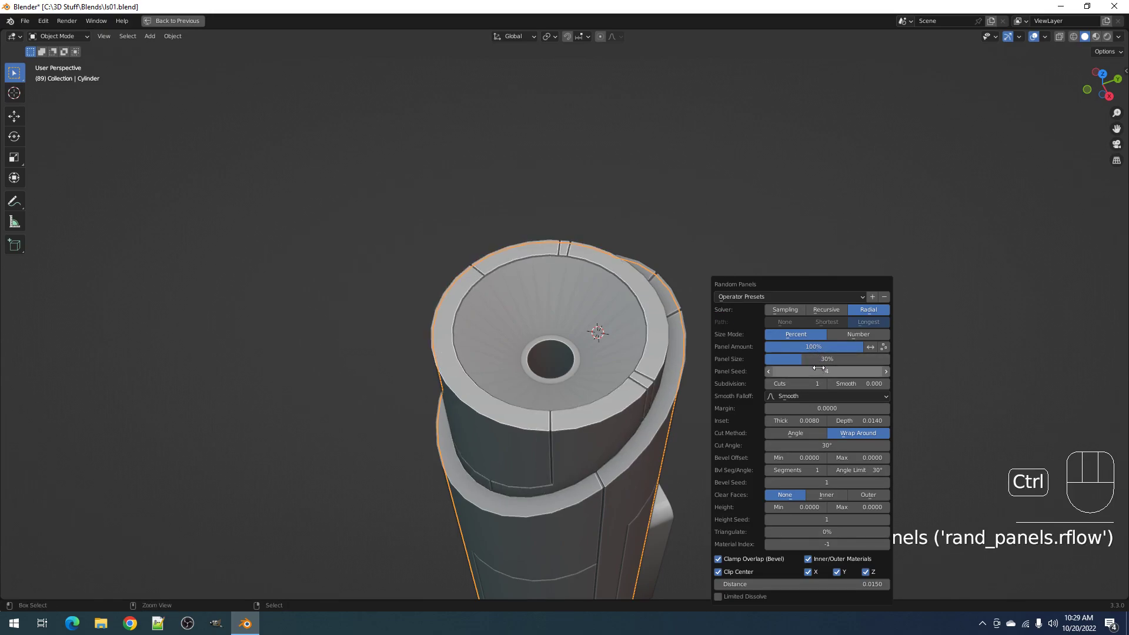
pyautogui.moveTo(489, 396); pyautogui.dragTo(633, 217, button='middle')
pyautogui.hotkey('alt', 'a')
# Add loop cuts around the recessed neck between the two large cylinder bodies and select all of the neck's face loops
pyautogui.scroll(-2, 654, 366)
pyautogui.moveTo(646, 402); pyautogui.dragTo(574, 329, button='middle')
pyautogui.scroll(-2, 588, 341)
pyautogui.moveTo(689, 424); pyautogui.dragTo(577, 382, button='middle')
pyautogui.scroll(3, 578, 382)
pyautogui.press('Tab')
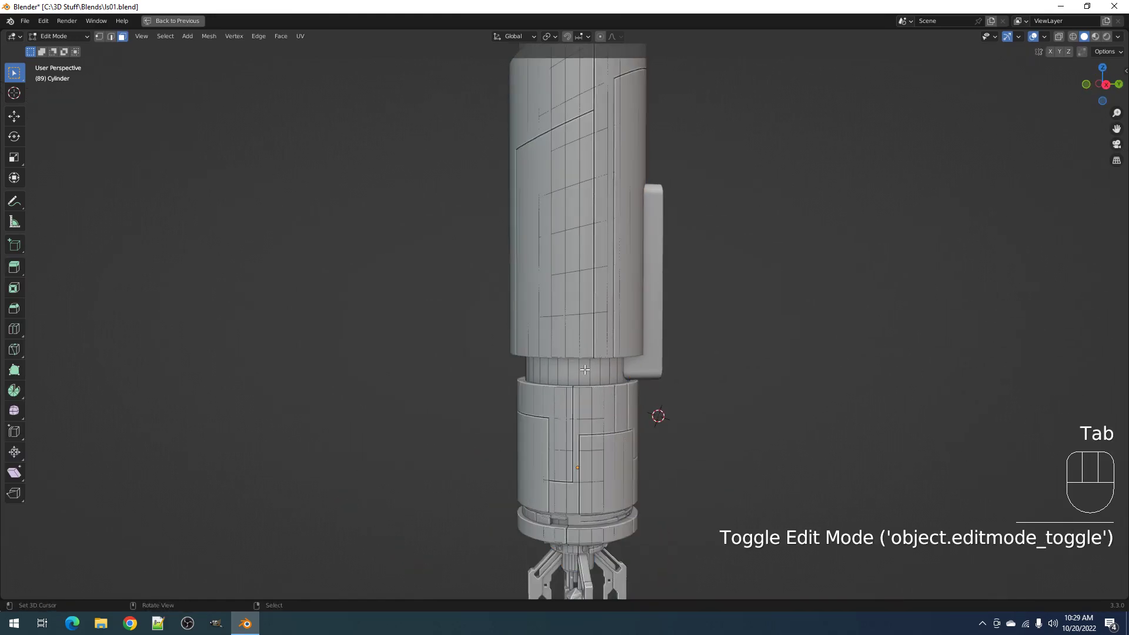
pyautogui.hotkey('alt', 'a')
pyautogui.hotkey('ctrl', 'r')
pyautogui.press('3')
pyautogui.click(600, 372)
pyautogui.keyDown('alt'); pyautogui.keyDown('shift'); pyautogui.click(600, 373); pyautogui.keyUp('shift'); pyautogui.keyUp('alt')
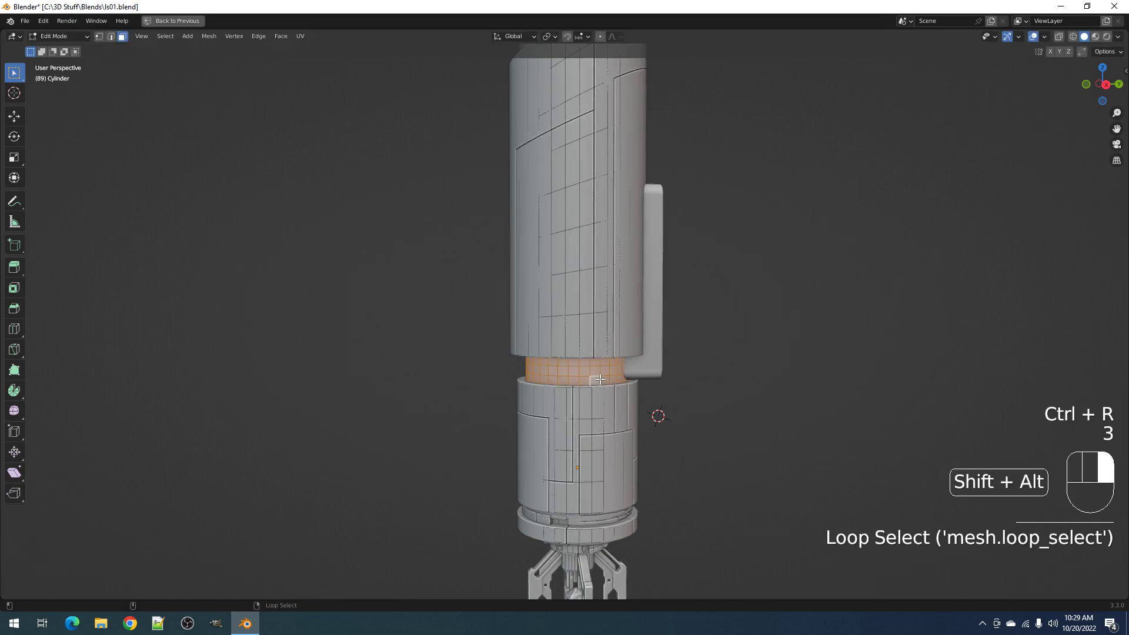
# Apply Random Loop Extrude to the selected neck faces with loops 1 to 3 enabled, subdivision 1 on each, and 3 base cuts
pyautogui.press('Tab')
pyautogui.hotkey('shift', 'q')
pyautogui.keyDown('ctrl'); pyautogui.click(612, 291); pyautogui.keyUp('ctrl')
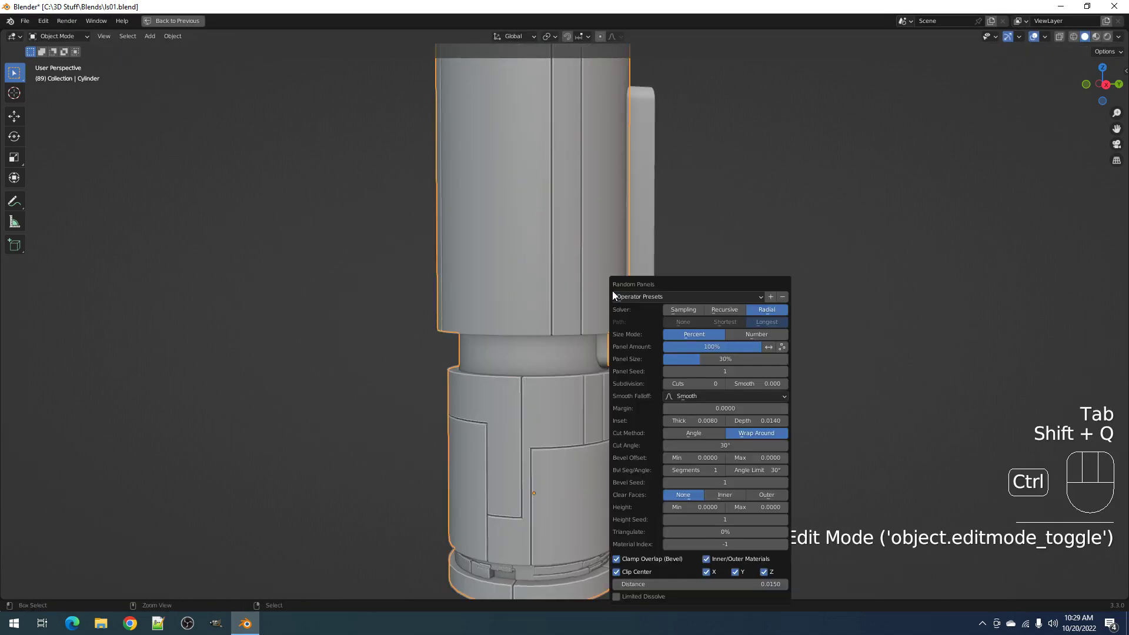
pyautogui.hotkey('shift', 'q')
pyautogui.keyDown('ctrl'); pyautogui.click(624, 296); pyautogui.keyUp('ctrl')
pyautogui.keyDown('ctrl'); pyautogui.scroll(2, 721, 450); pyautogui.keyUp('ctrl')
pyautogui.keyDown('shift'); pyautogui.click(643, 199); pyautogui.keyUp('shift')
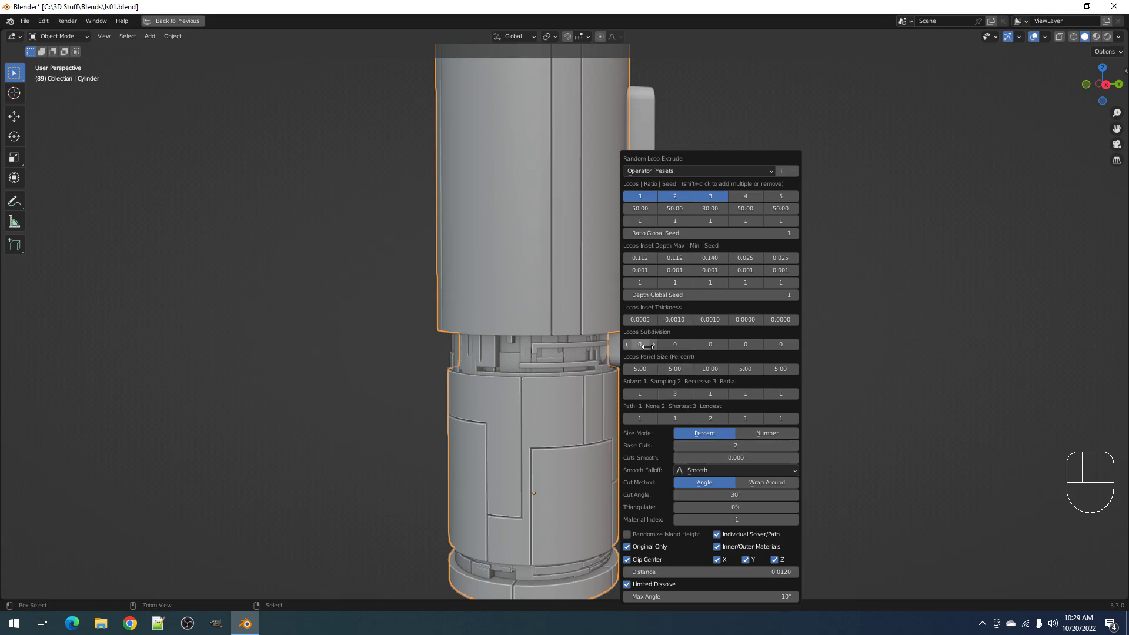
pyautogui.keyDown('ctrl'); pyautogui.scroll(1, 647, 346); pyautogui.keyUp('ctrl')
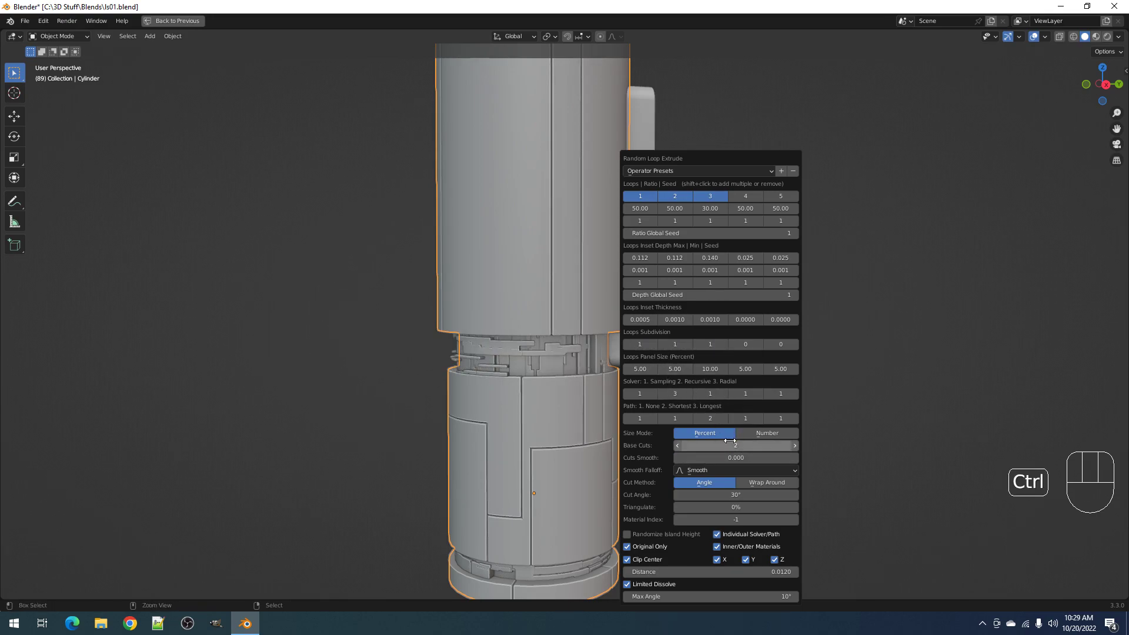
# Set the neck extrusion's Depth Global Seed to 4 and the panel size of the first two loops to 10 percent
pyautogui.scroll(-2, 583, 366)
pyautogui.hotkey('shift', 'alt', 'z')
pyautogui.moveTo(591, 336)
pyautogui.mouseDown(button='middle')
pyautogui.moveTo(532, 351)
pyautogui.moveTo(594, 344)
pyautogui.mouseUp(button='middle')
pyautogui.press('F9')
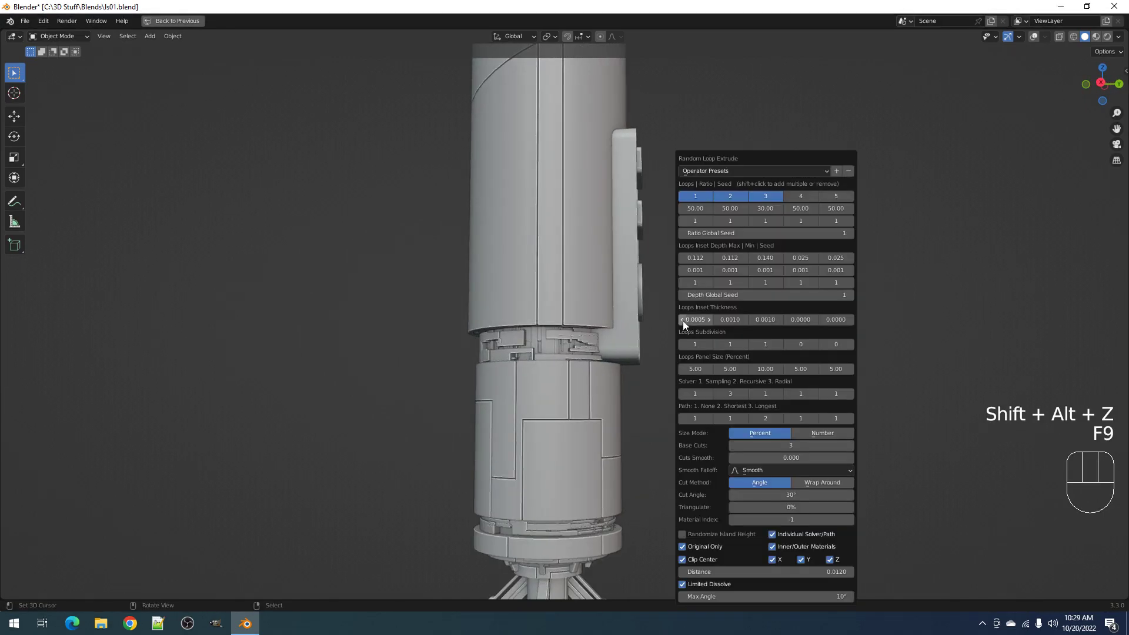
pyautogui.keyDown('ctrl'); pyautogui.scroll(1, 757, 295); pyautogui.keyUp('ctrl')
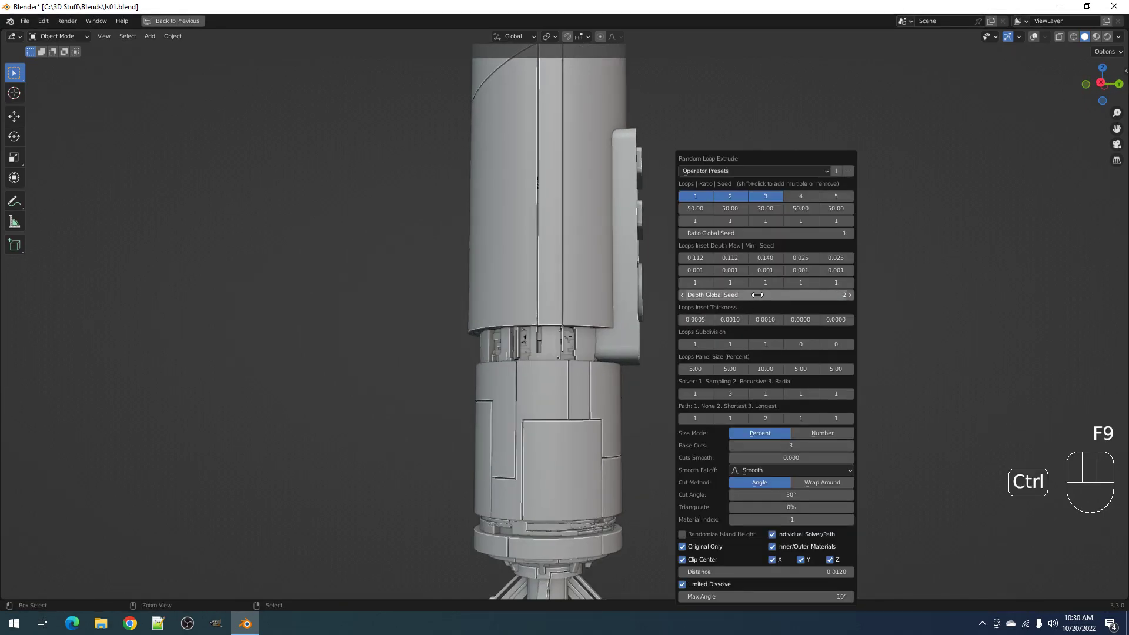
pyautogui.keyDown('ctrl'); pyautogui.scroll(1, 757, 294); pyautogui.keyUp('ctrl')
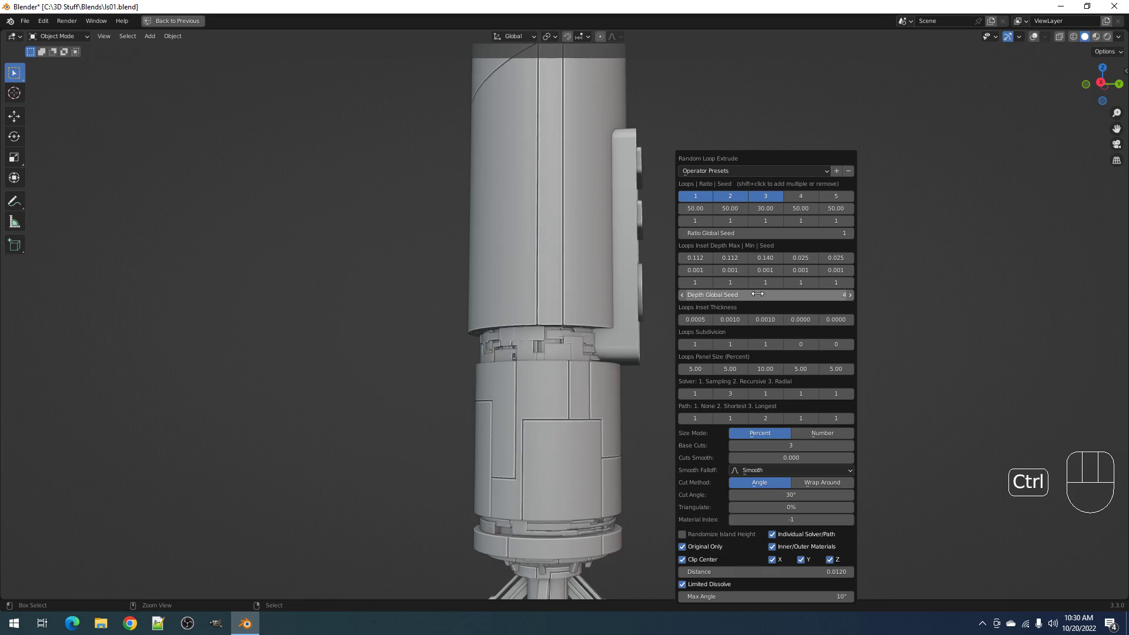
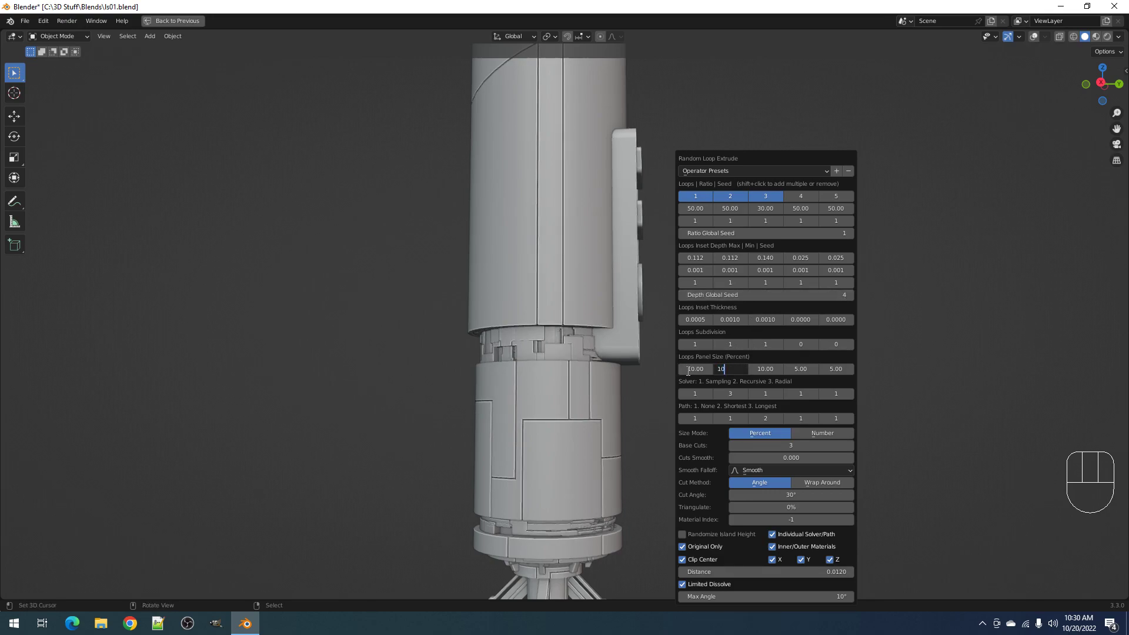
pyautogui.press('Tab')
pyautogui.write('1')
# Set the Ratio Global Seed to 2 and the inset thickness of the first three loops to 0.0020
pyautogui.scroll(-2, 457, 365)
pyautogui.moveTo(459, 366); pyautogui.dragTo(627, 333, button='middle')
pyautogui.scroll(3, 646, 345)
pyautogui.scroll(-5, 658, 344)
pyautogui.scroll(4, 629, 332)
pyautogui.press('F9')
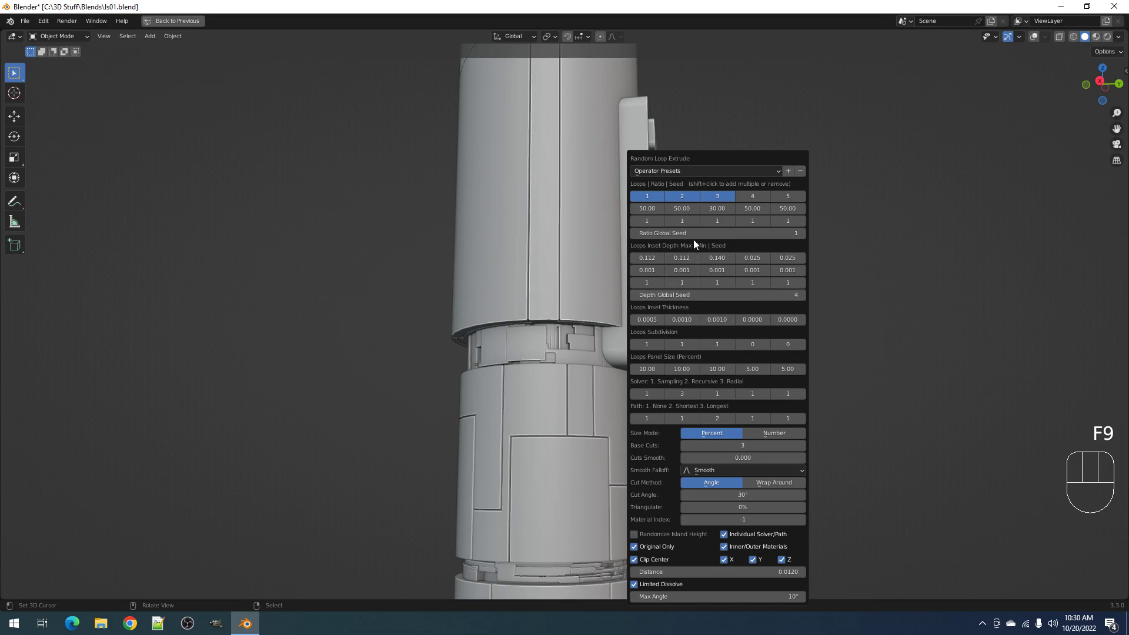
pyautogui.keyDown('ctrl'); pyautogui.scroll(2, 694, 234); pyautogui.keyUp('ctrl')
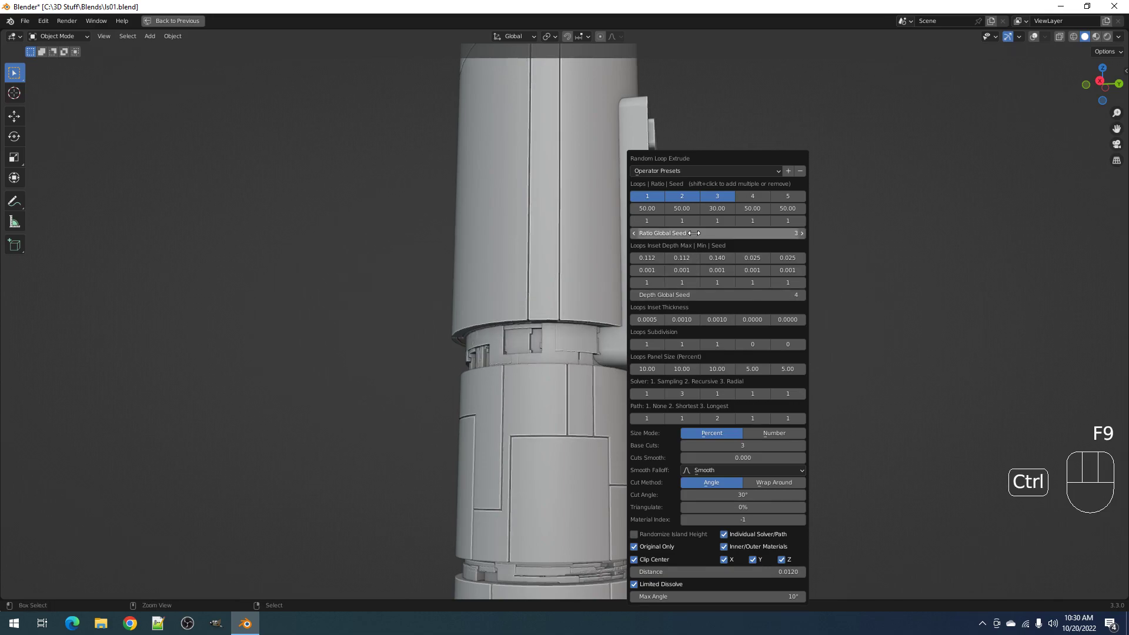
pyautogui.keyDown('ctrl'); pyautogui.scroll(-1, 694, 233); pyautogui.keyUp('ctrl')
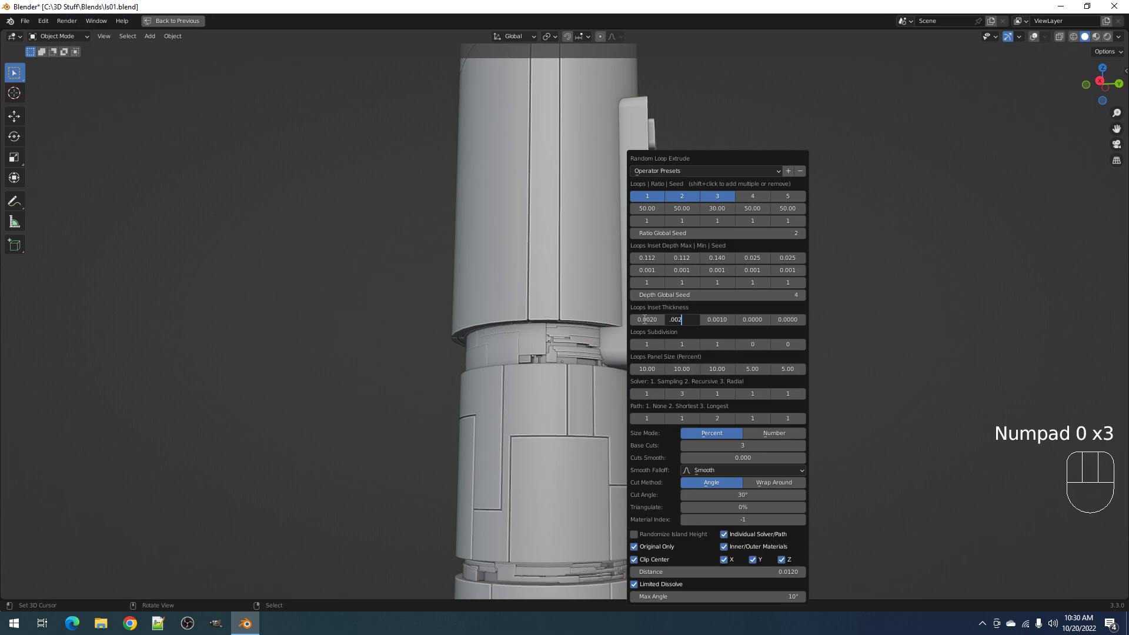
pyautogui.press('Return')
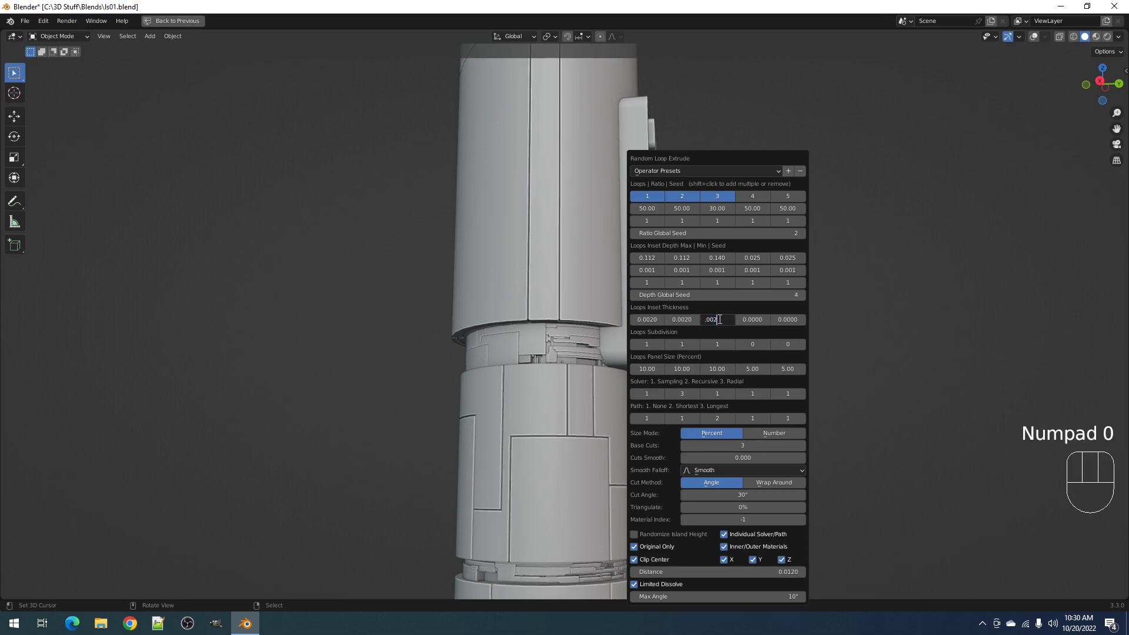
# Try 2 base cuts on the neck extrusion with Depth Global Seed 6 and Ratio Global Seed 4
pyautogui.keyDown('ctrl'); pyautogui.scroll(1, 737, 296); pyautogui.keyUp('ctrl')
pyautogui.keyDown('ctrl'); pyautogui.scroll(-1, 737, 297); pyautogui.keyUp('ctrl')
pyautogui.keyDown('ctrl'); pyautogui.scroll(-1, 750, 446); pyautogui.keyUp('ctrl')
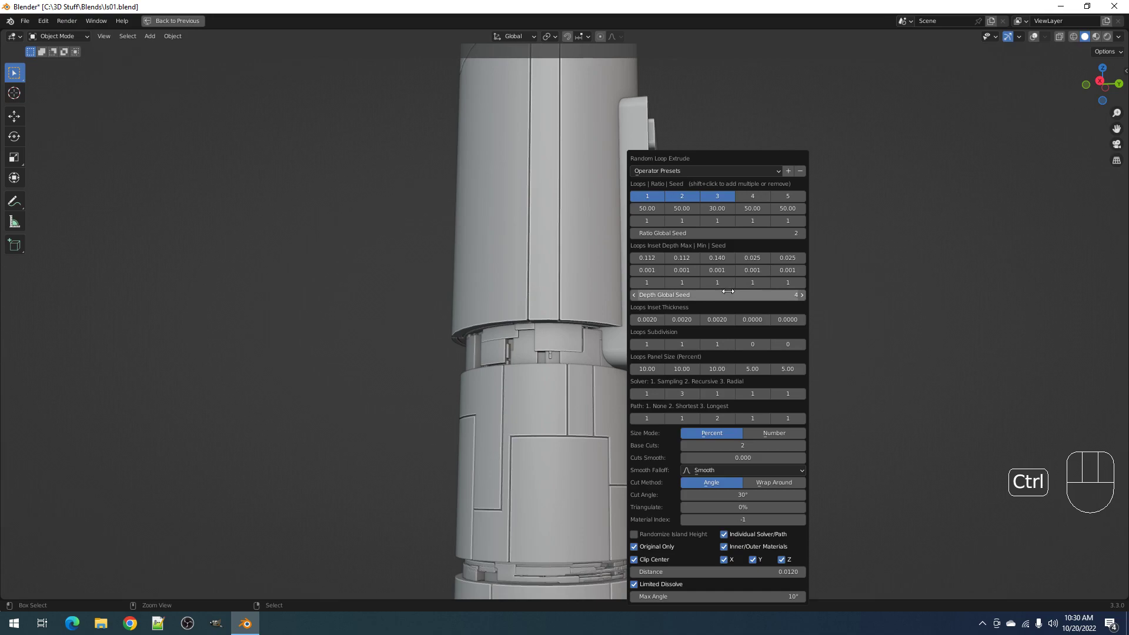
pyautogui.keyDown('ctrl'); pyautogui.scroll(2, 729, 294); pyautogui.keyUp('ctrl')
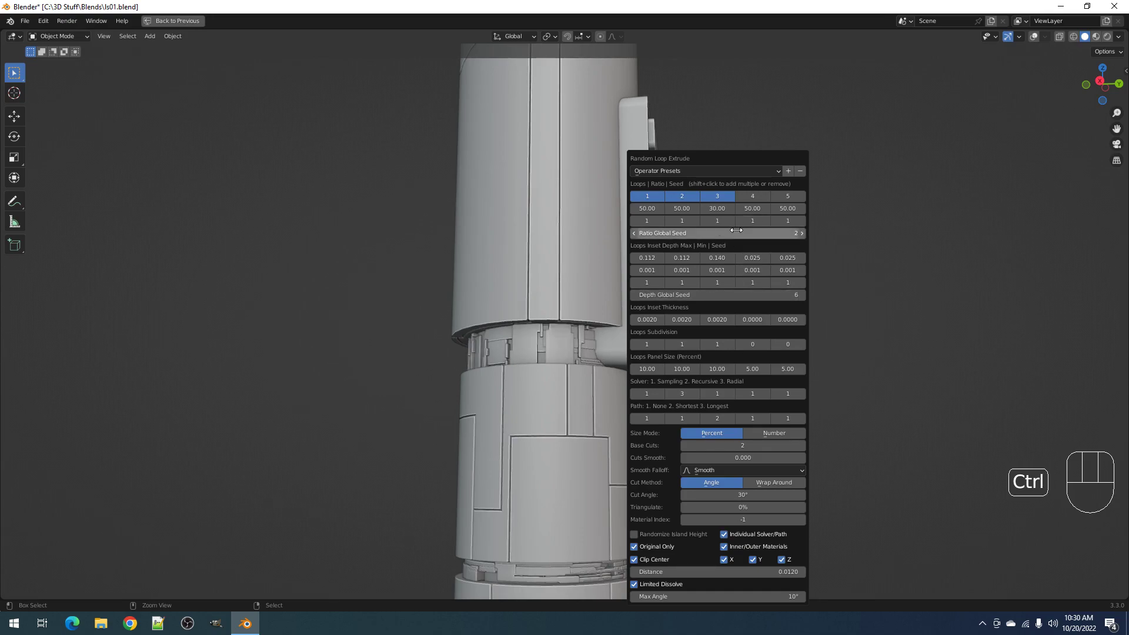
pyautogui.keyDown('ctrl'); pyautogui.scroll(2, 736, 230); pyautogui.keyUp('ctrl')
# Set the neck extrusion's Depth Global Seed to 7 and its Ratio Global Seed to 8
pyautogui.scroll(-3, 462, 298)
pyautogui.moveTo(462, 298); pyautogui.dragTo(606, 336, button='middle')
pyautogui.scroll(-3, 605, 327)
pyautogui.scroll(4, 605, 327)
pyautogui.scroll(2, 606, 337)
pyautogui.press('F9')
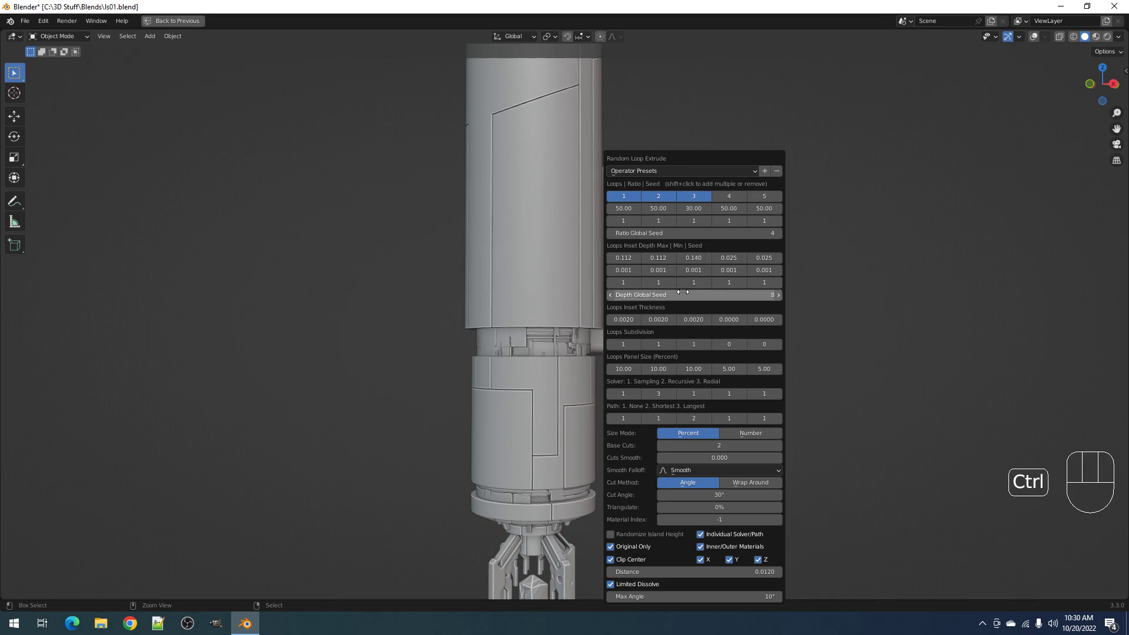
pyautogui.keyDown('ctrl'); pyautogui.scroll(1, 687, 235); pyautogui.keyUp('ctrl')
pyautogui.keyDown('ctrl'); pyautogui.scroll(4, 687, 235); pyautogui.keyUp('ctrl')
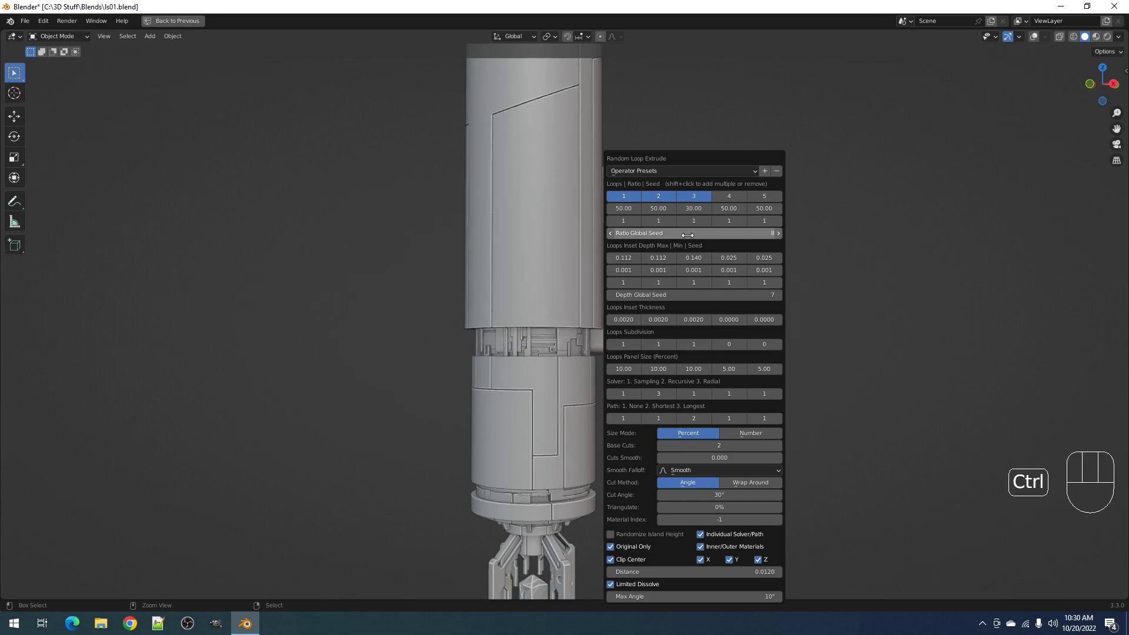
# Try path 2 on the second loop, restore it to 1, and set the neck extrusion's base cuts to 1
pyautogui.keyDown('ctrl'); pyautogui.scroll(-1, 687, 235); pyautogui.keyUp('ctrl')
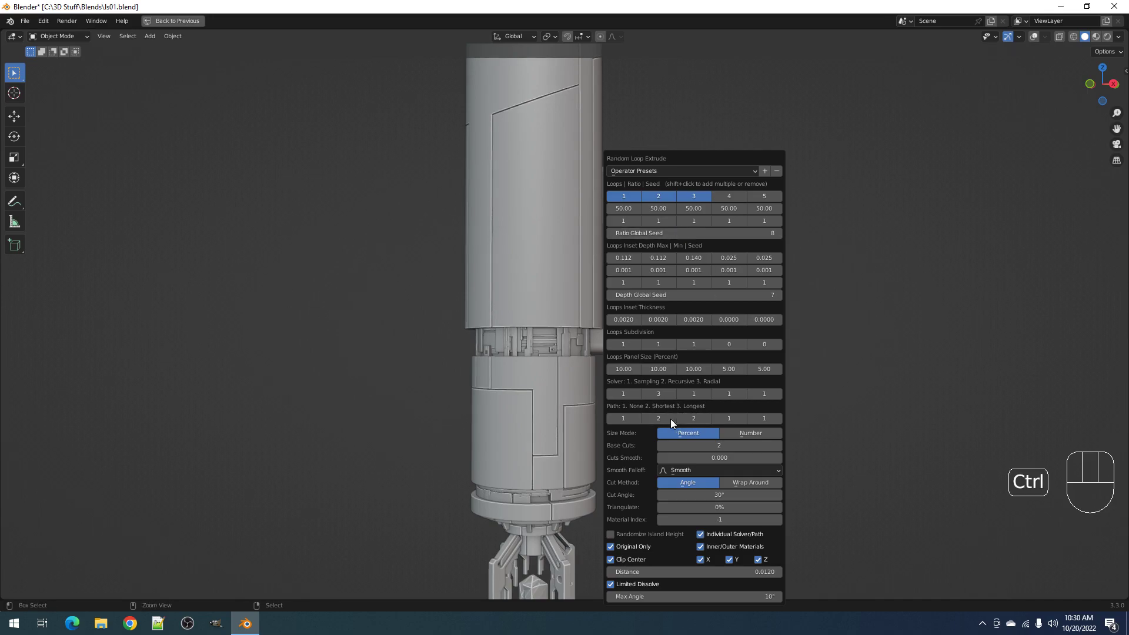
pyautogui.keyDown('ctrl'); pyautogui.scroll(1, 694, 419); pyautogui.keyUp('ctrl')
pyautogui.keyDown('ctrl'); pyautogui.scroll(-1, 695, 419); pyautogui.keyUp('ctrl')
pyautogui.keyDown('ctrl'); pyautogui.scroll(1, 714, 444); pyautogui.keyUp('ctrl')
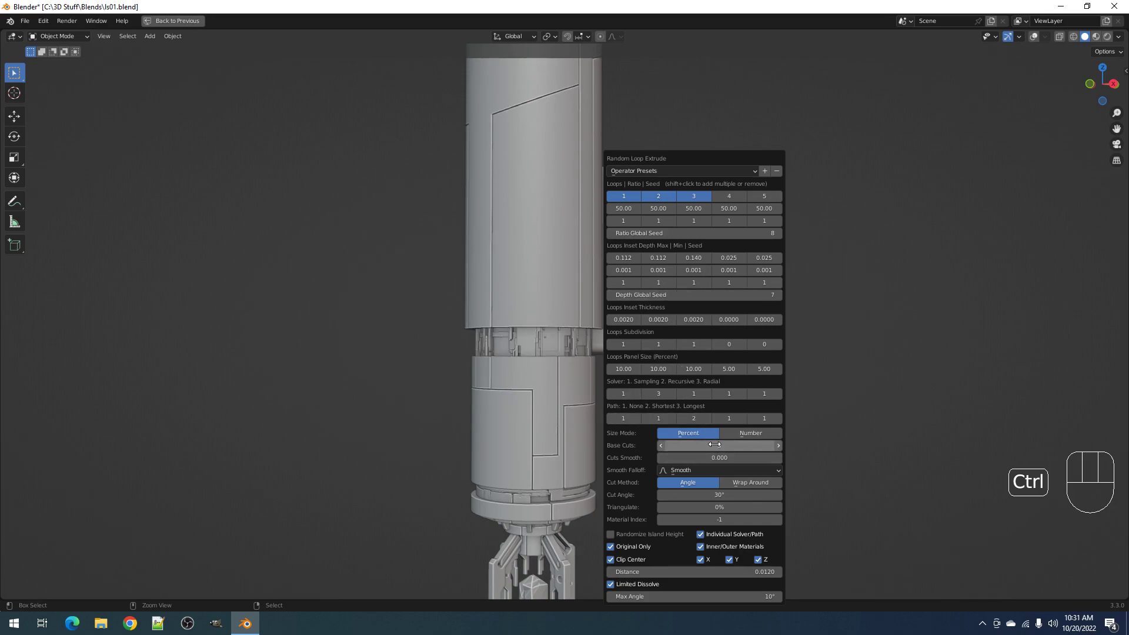
pyautogui.keyDown('ctrl'); pyautogui.scroll(-2, 712, 442); pyautogui.keyUp('ctrl')
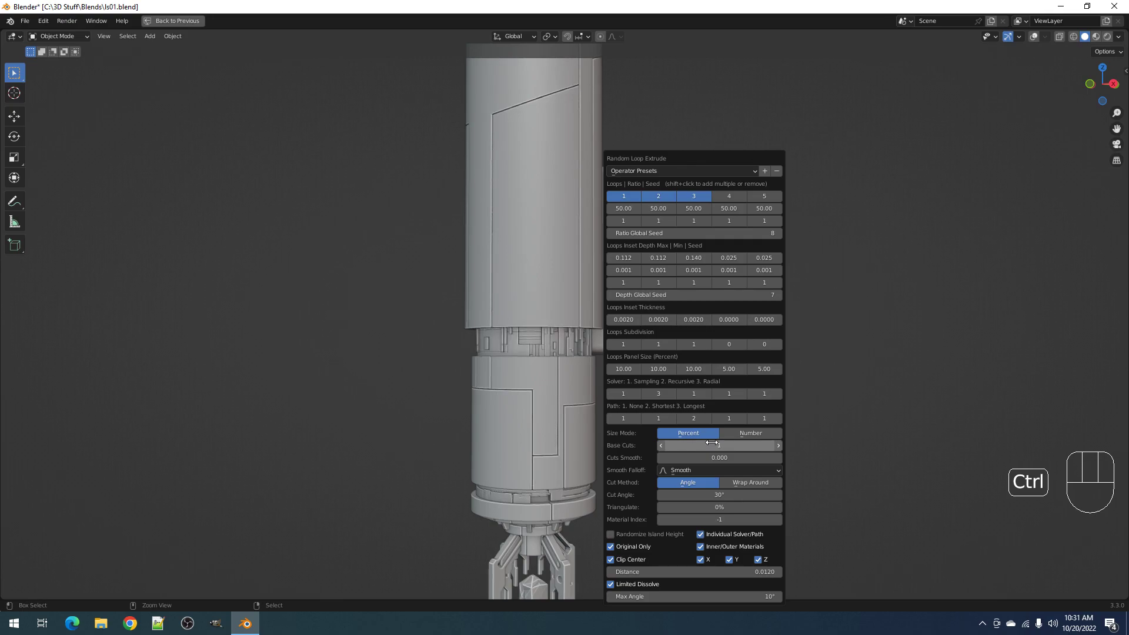
# Set the third loop's path to 1 and the Ratio Global Seed to 10 for the neck extrusion
pyautogui.moveTo(612, 362); pyautogui.dragTo(636, 347, button='middle')
pyautogui.press('F9')
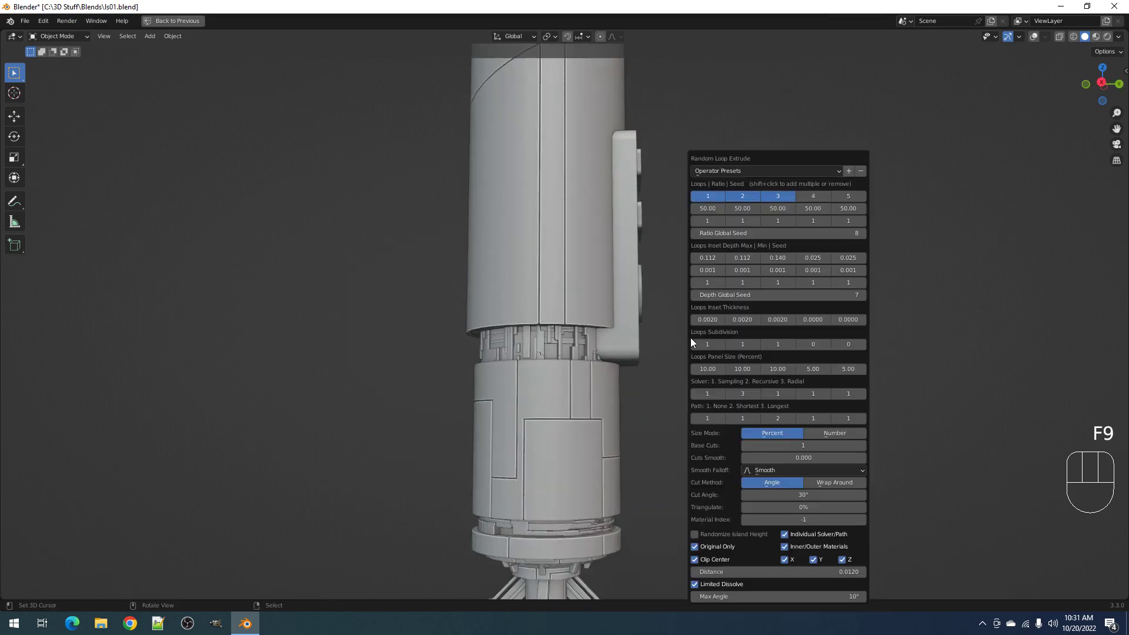
pyautogui.keyDown('ctrl'); pyautogui.scroll(2, 764, 234); pyautogui.keyUp('ctrl')
pyautogui.keyDown('ctrl'); pyautogui.scroll(-1, 767, 234); pyautogui.keyUp('ctrl')
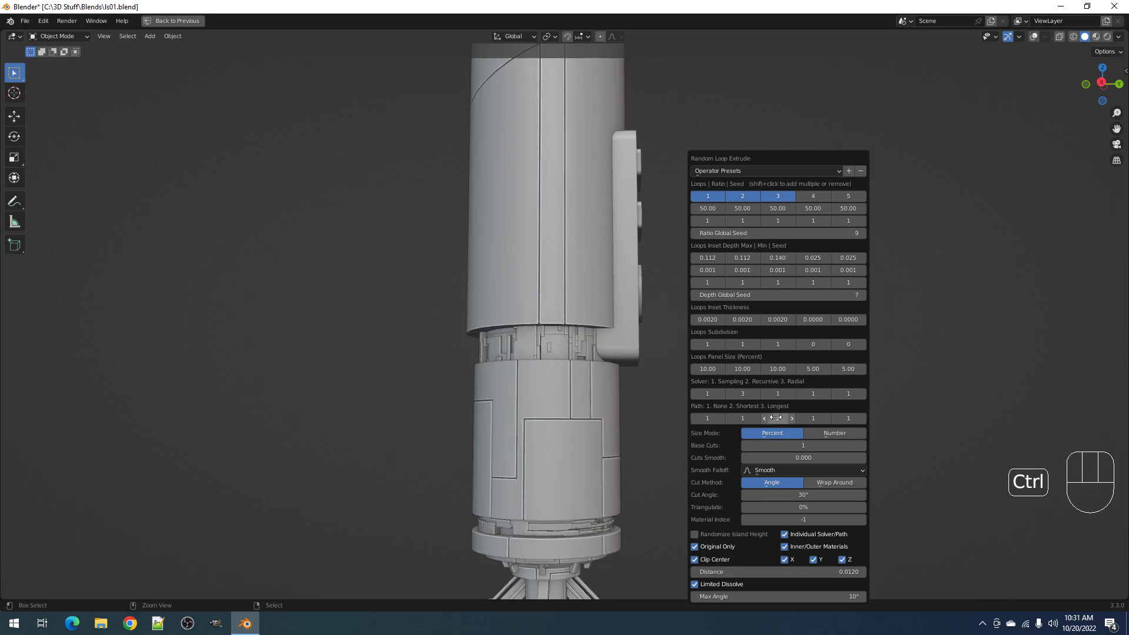
pyautogui.keyDown('ctrl'); pyautogui.scroll(2, 776, 418); pyautogui.keyUp('ctrl')
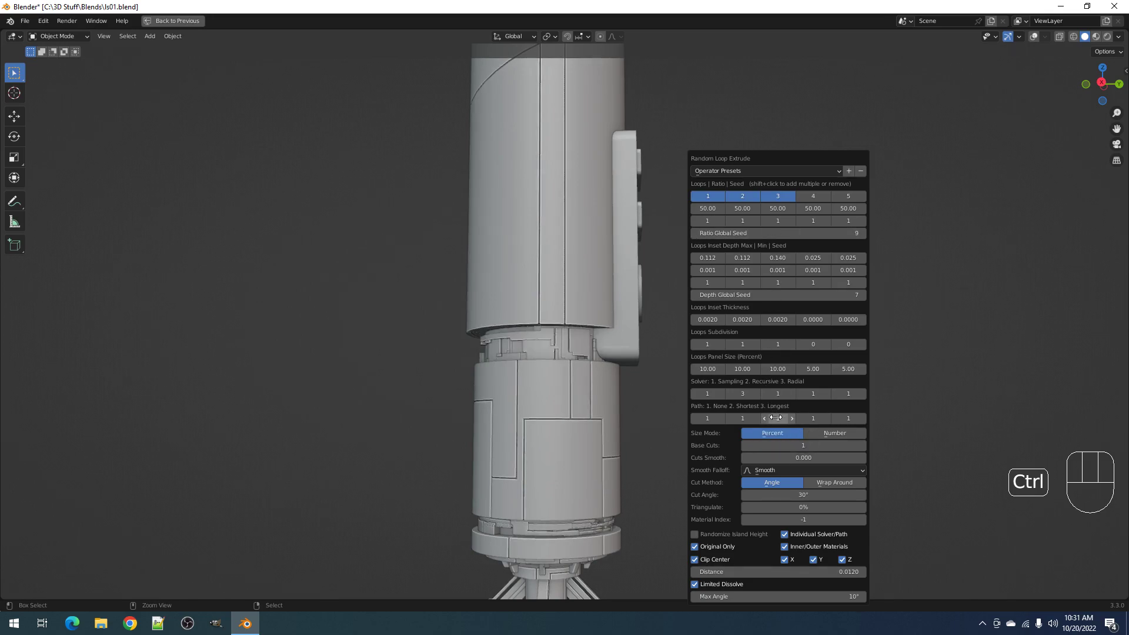
pyautogui.keyDown('ctrl'); pyautogui.scroll(3, 796, 234); pyautogui.keyUp('ctrl')
# Try Ratio Global Seeds up to 14 while checking the neck extrusion from several sides
pyautogui.moveTo(561, 309); pyautogui.dragTo(633, 337, button='middle')
pyautogui.scroll(-2, 647, 341)
pyautogui.scroll(2, 649, 341)
pyautogui.press('F9')
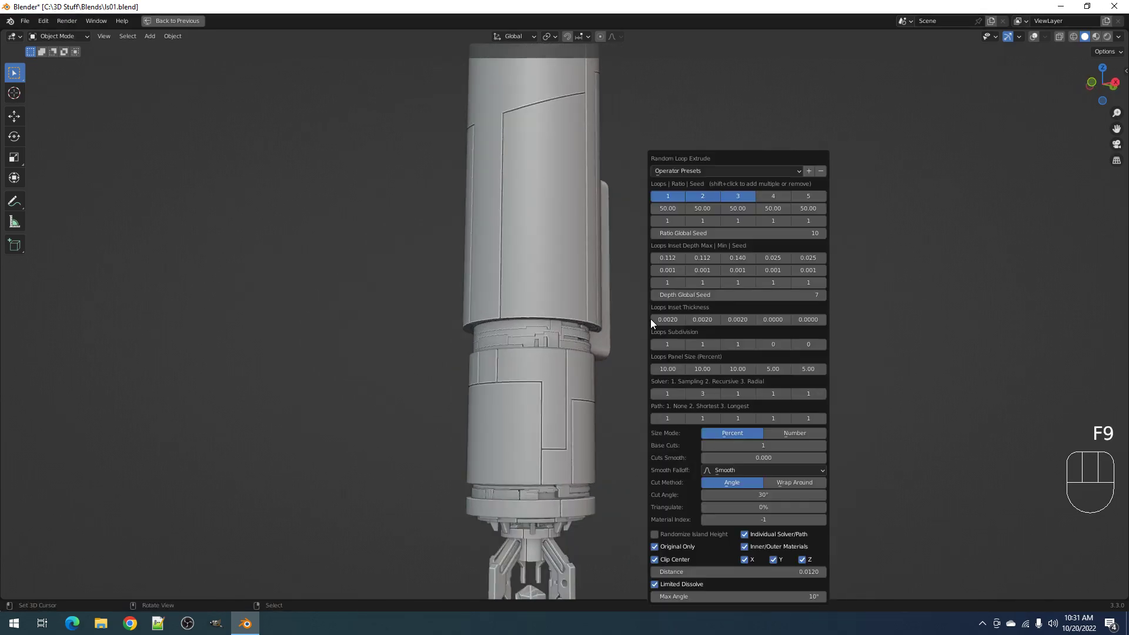
pyautogui.keyDown('ctrl'); pyautogui.scroll(3, 730, 235); pyautogui.keyUp('ctrl')
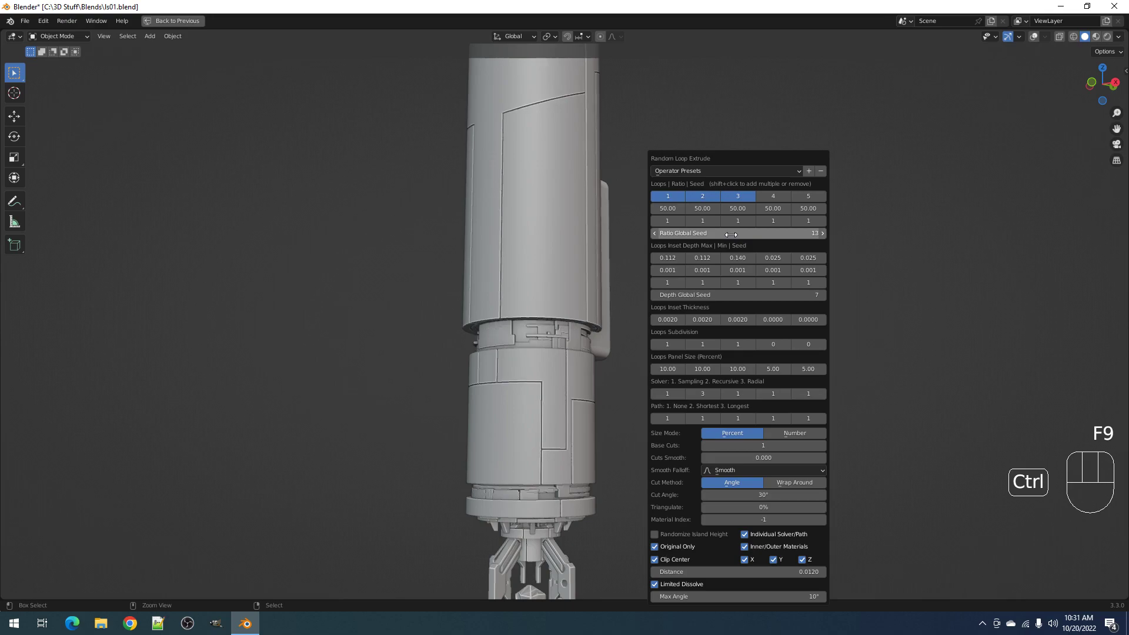
pyautogui.keyDown('ctrl'); pyautogui.scroll(-1, 730, 234); pyautogui.keyUp('ctrl')
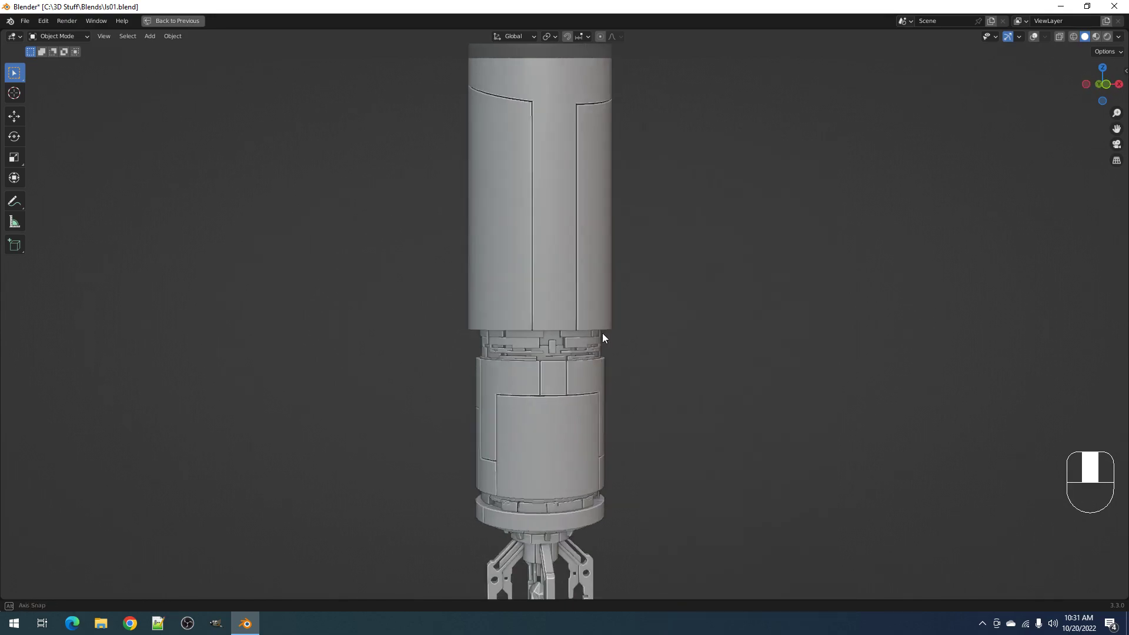
pyautogui.moveTo(602, 333); pyautogui.dragTo(533, 369, button='middle')
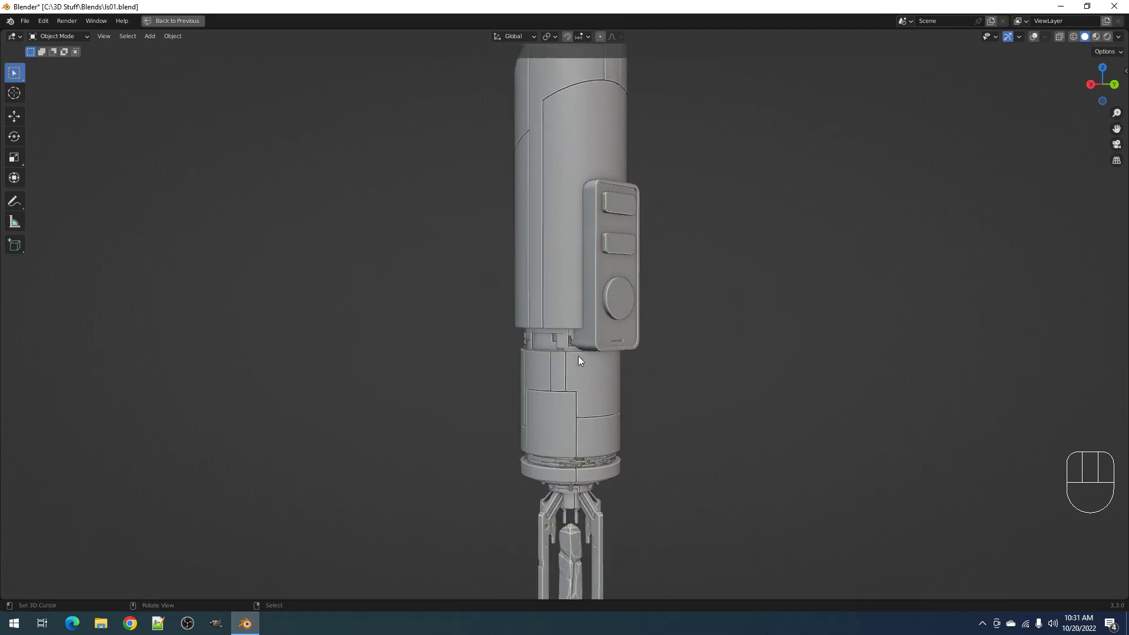
pyautogui.press('F9')
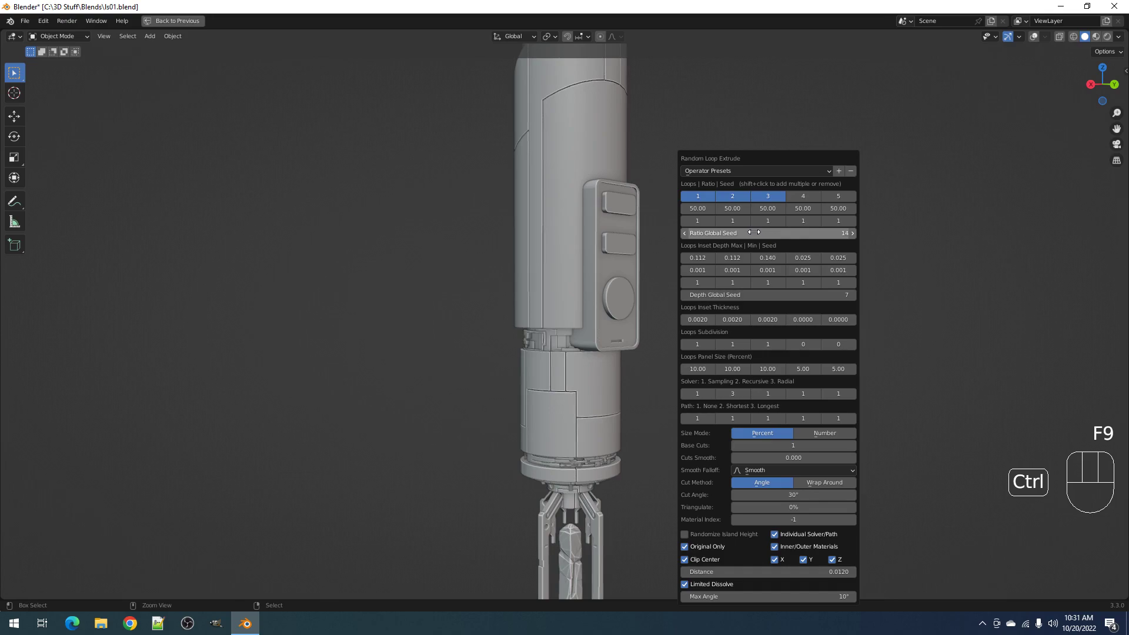
# Step through further ratio seeds for the neck extrusion and settle on Ratio Global Seed 31
pyautogui.moveTo(694, 294); pyautogui.dragTo(630, 361, button='middle')
pyautogui.press('F9')
pyautogui.keyDown('ctrl'); pyautogui.scroll(2, 692, 234); pyautogui.keyUp('ctrl')
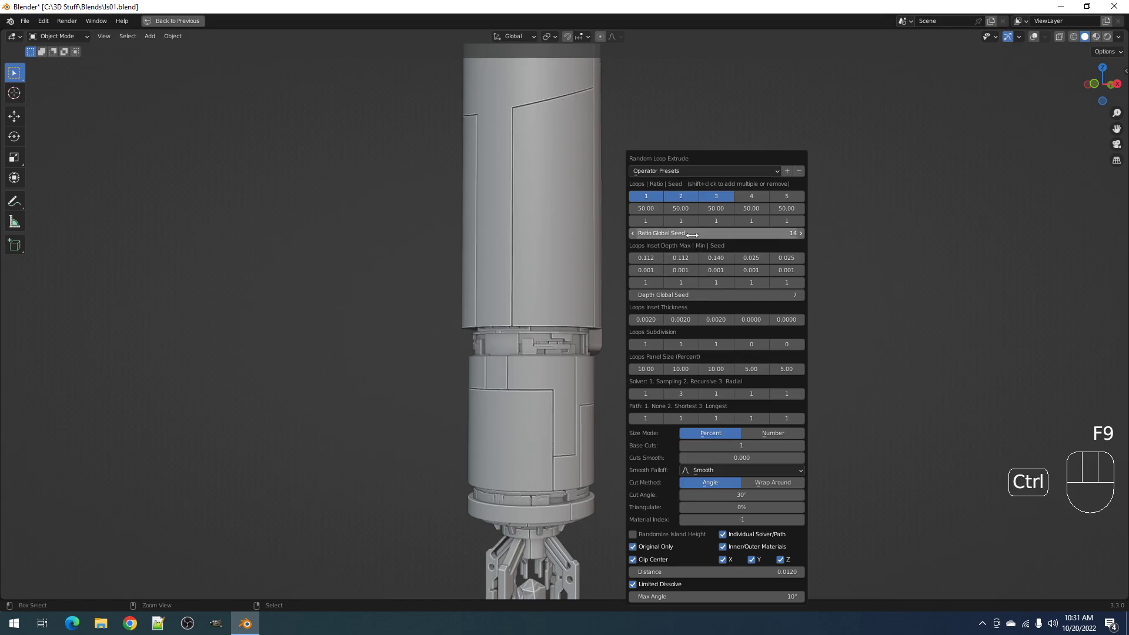
pyautogui.keyDown('ctrl'); pyautogui.scroll(2, 692, 234); pyautogui.keyUp('ctrl')
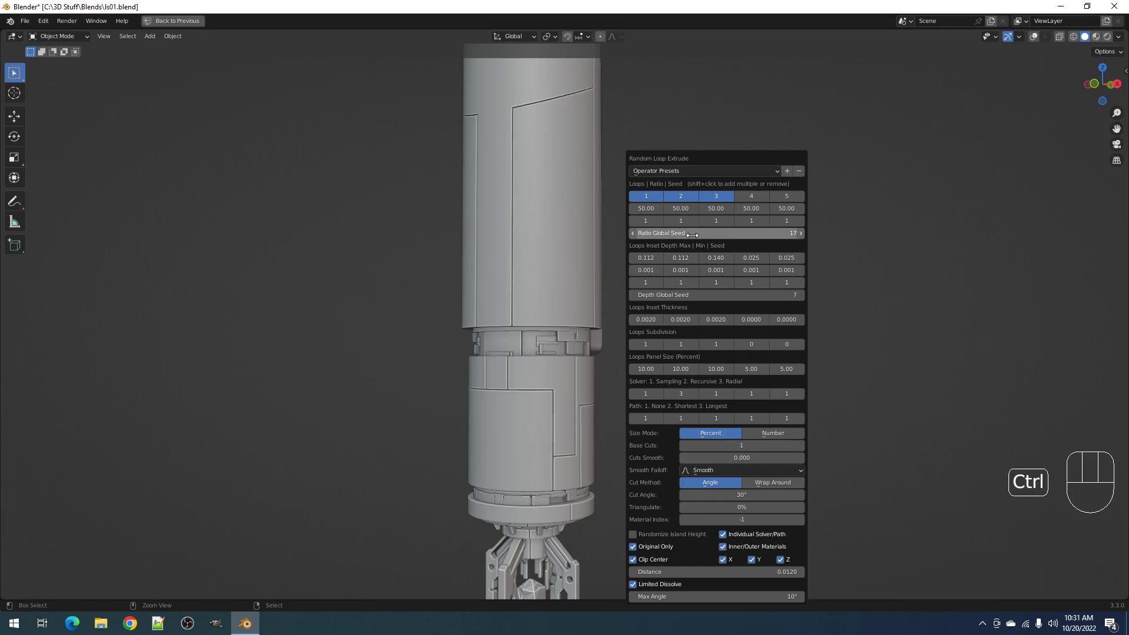
pyautogui.keyDown('ctrl'); pyautogui.scroll(2, 692, 234); pyautogui.keyUp('ctrl')
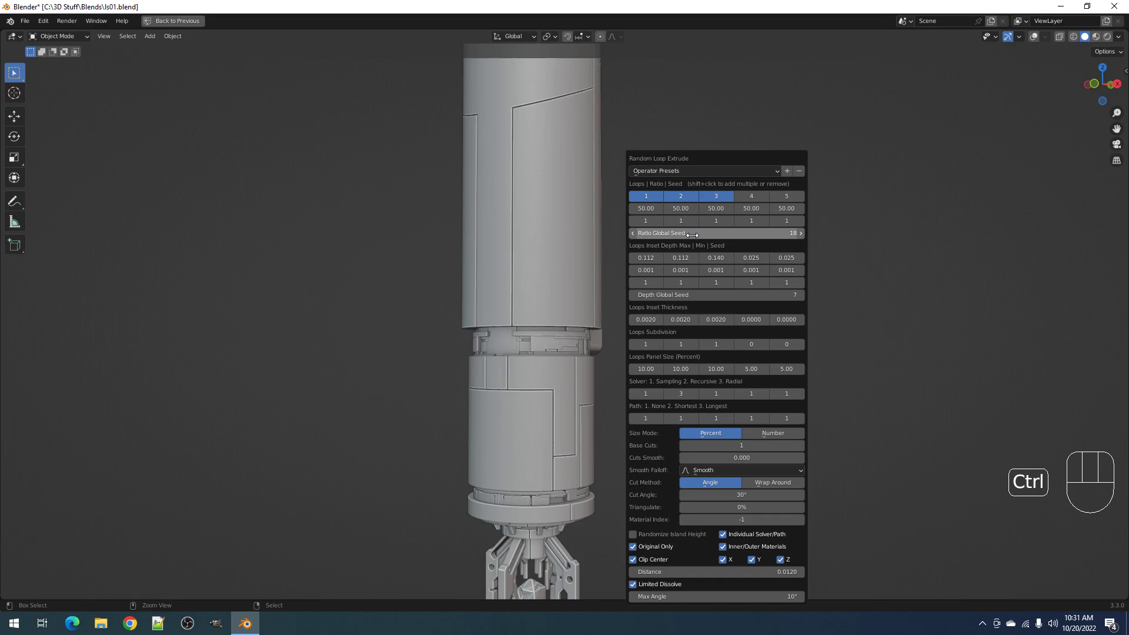
pyautogui.keyDown('ctrl'); pyautogui.scroll(1, 692, 235); pyautogui.keyUp('ctrl')
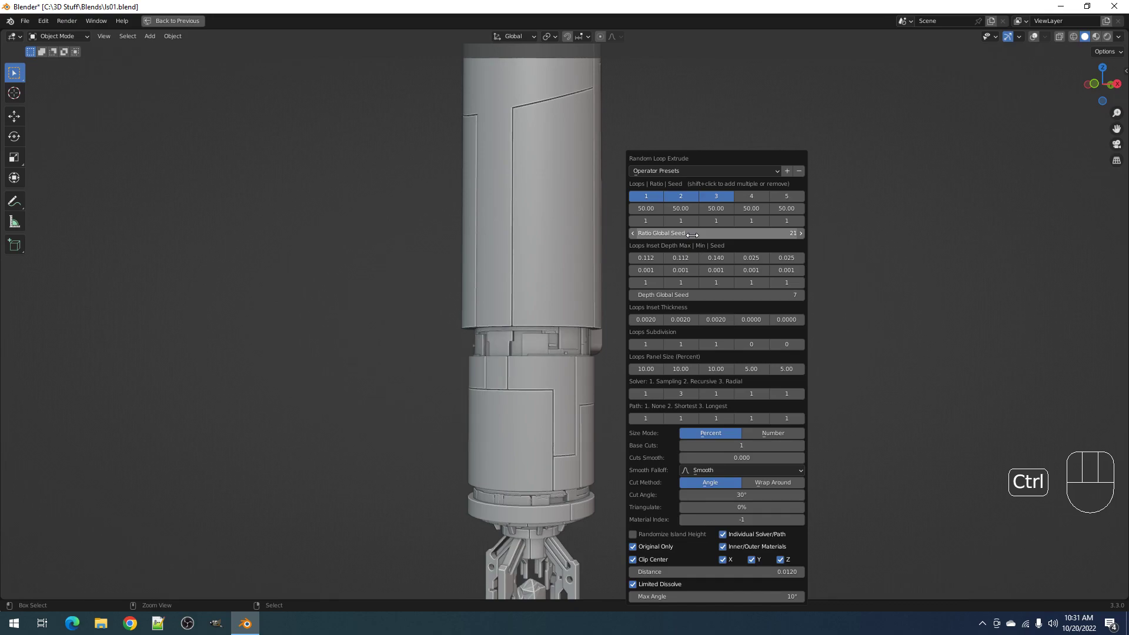
pyautogui.keyDown('ctrl'); pyautogui.scroll(3, 693, 236); pyautogui.keyUp('ctrl')
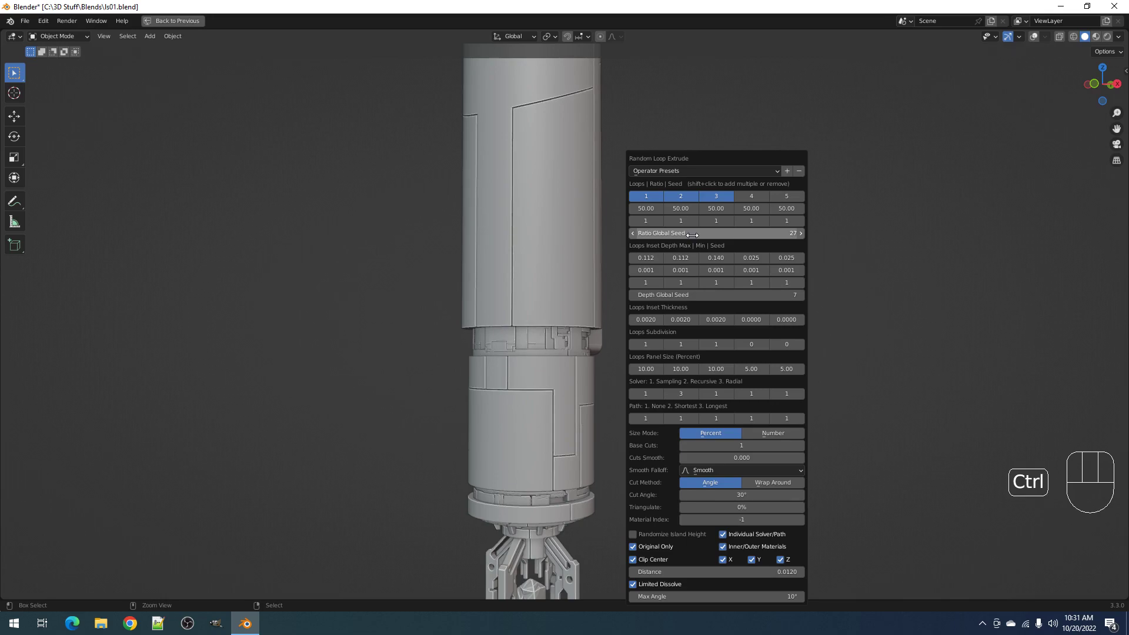
pyautogui.keyDown('ctrl'); pyautogui.scroll(-1, 692, 235); pyautogui.keyUp('ctrl')
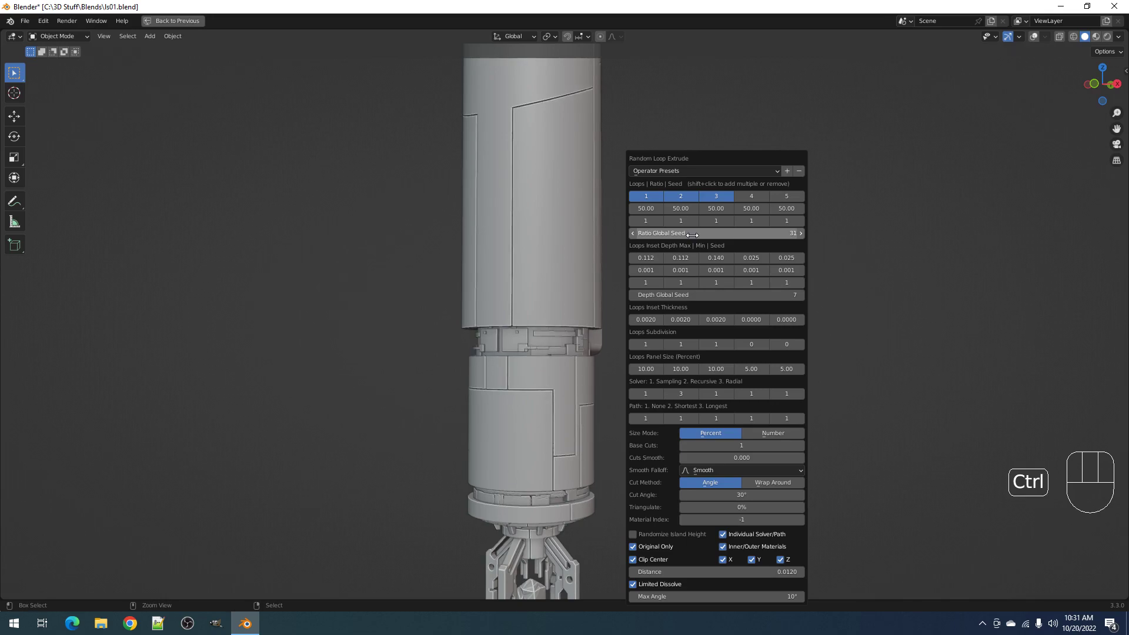
pyautogui.moveTo(713, 345); pyautogui.dragTo(574, 327, button='middle')
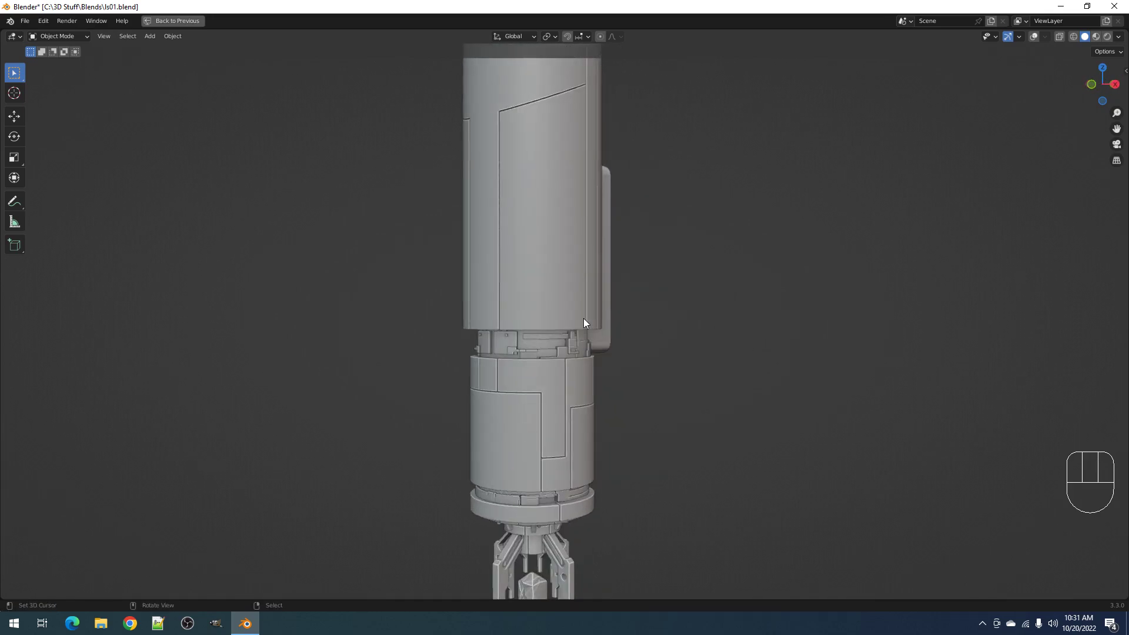
pyautogui.press('F9')
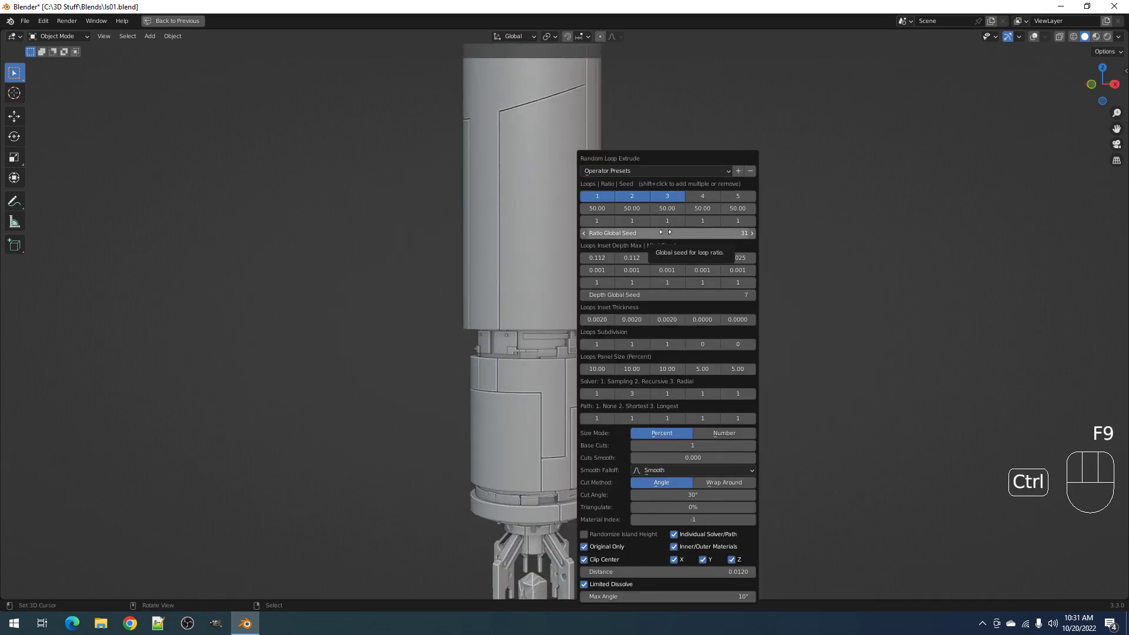
pyautogui.keyDown('ctrl'); pyautogui.scroll(2, 643, 233); pyautogui.keyUp('ctrl')
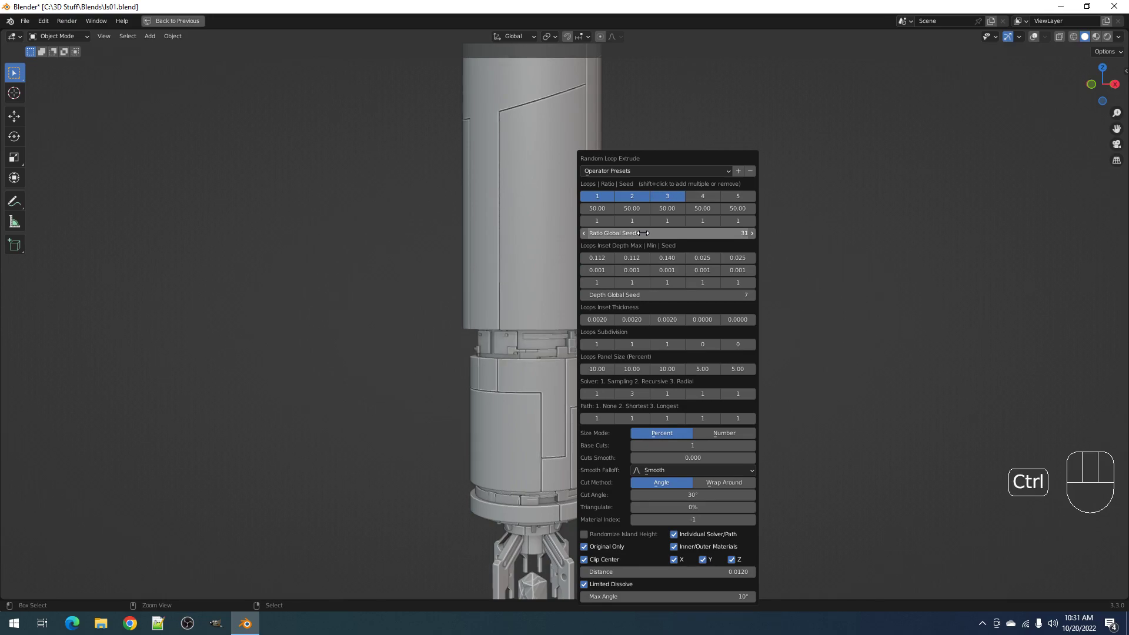
# Set the neck extrusion's Ratio Global Seed to 34 and check the neck from several sides
pyautogui.keyDown('ctrl'); pyautogui.scroll(1, 642, 233); pyautogui.keyUp('ctrl')
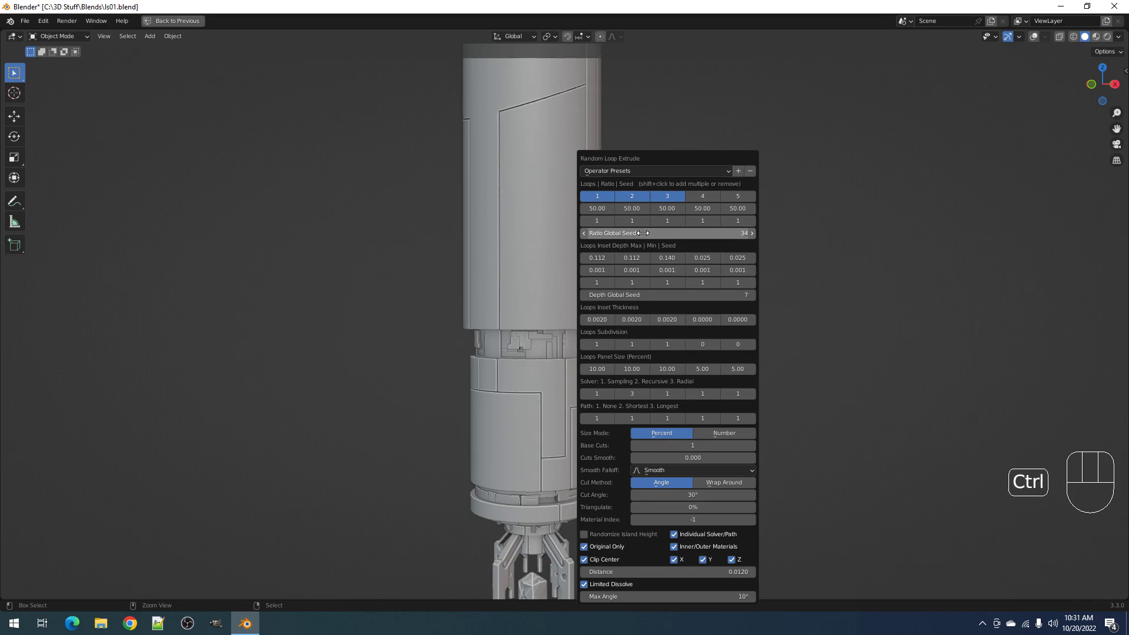
pyautogui.moveTo(285, 345); pyautogui.dragTo(665, 344, button='middle')
pyautogui.scroll(-3, 586, 347)
pyautogui.scroll(2, 596, 337)
pyautogui.moveTo(596, 337); pyautogui.dragTo(295, 355, button='middle')
pyautogui.scroll(2, 462, 340)
pyautogui.scroll(-2, 612, 355)
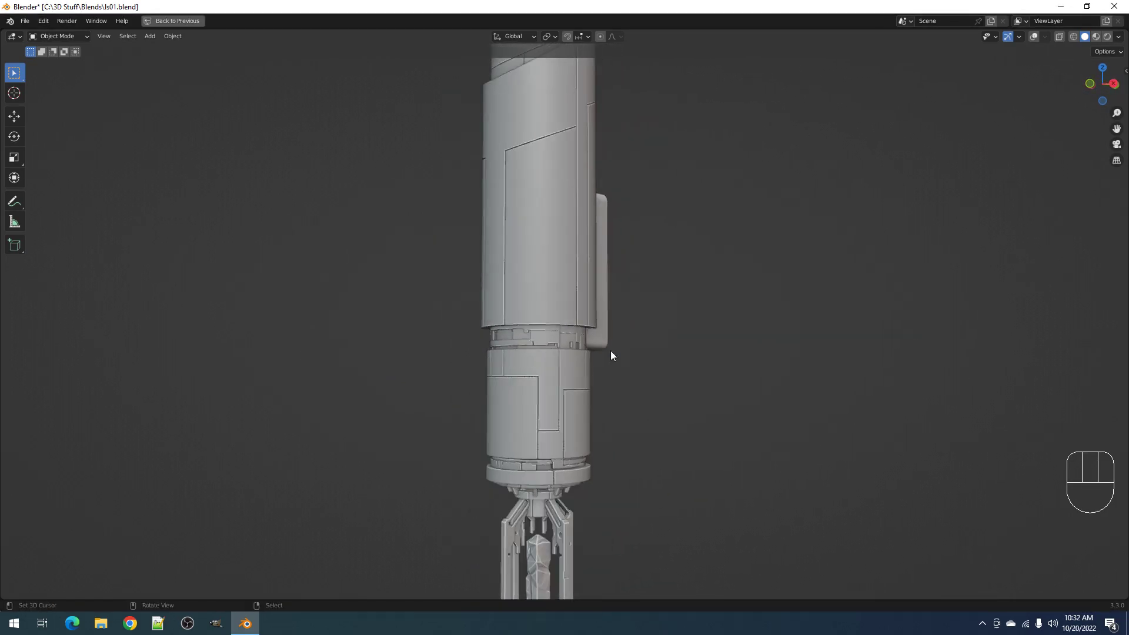
# Select the control box on the tube's side and pick face loops around its side walls
pyautogui.scroll(-4, 605, 353)
pyautogui.moveTo(608, 355); pyautogui.dragTo(578, 341, button='middle')
pyautogui.scroll(3, 561, 358)
pyautogui.scroll(2, 569, 348)
pyautogui.rightClick(569, 348)
pyautogui.press('Tab')
pyautogui.hotkey('shift', 'alt', 'z')
pyautogui.scroll(2, 611, 338)
pyautogui.hotkey('alt', 'a')
pyautogui.press('3')
pyautogui.keyDown('alt'); pyautogui.keyDown('shift'); pyautogui.rightClick(571, 376); pyautogui.keyUp('shift'); pyautogui.keyUp('alt')
pyautogui.moveTo(652, 285); pyautogui.dragTo(554, 323, button='middle')
pyautogui.keyDown('shift'); pyautogui.moveTo(608, 254); pyautogui.dragTo(573, 426, button='middle'); pyautogui.keyUp('shift')
pyautogui.scroll(2, 574, 423)
pyautogui.keyDown('alt'); pyautogui.keyDown('shift'); pyautogui.rightClick(605, 264); pyautogui.keyUp('shift'); pyautogui.keyUp('alt')
# Mirror the control box across its X axis with Auto Mirror
pyautogui.moveTo(618, 304); pyautogui.dragTo(671, 318, button='middle')
pyautogui.scroll(-3, 671, 319)
pyautogui.press('Tab')
pyautogui.hotkey('shift', 'q')
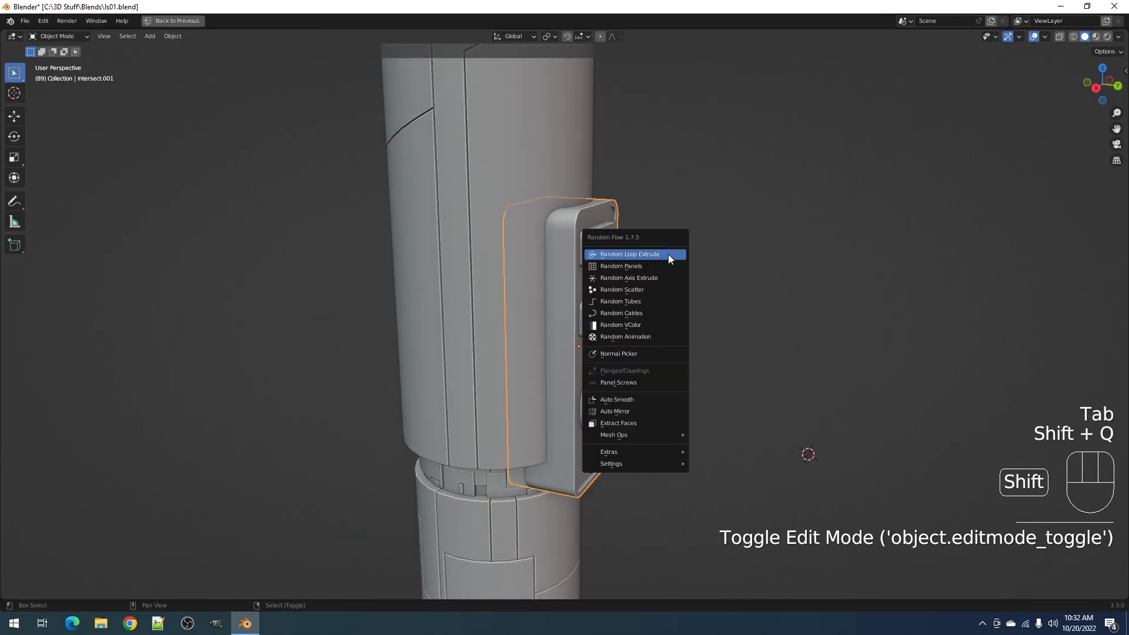
pyautogui.click(665, 262)
pyautogui.press('Tab')
pyautogui.moveTo(665, 255)
pyautogui.mouseDown(button='middle')
pyautogui.moveTo(640, 252)
pyautogui.moveTo(646, 266)
pyautogui.mouseUp(button='middle')
pyautogui.press('Tab')
pyautogui.hotkey('shift', 'q')
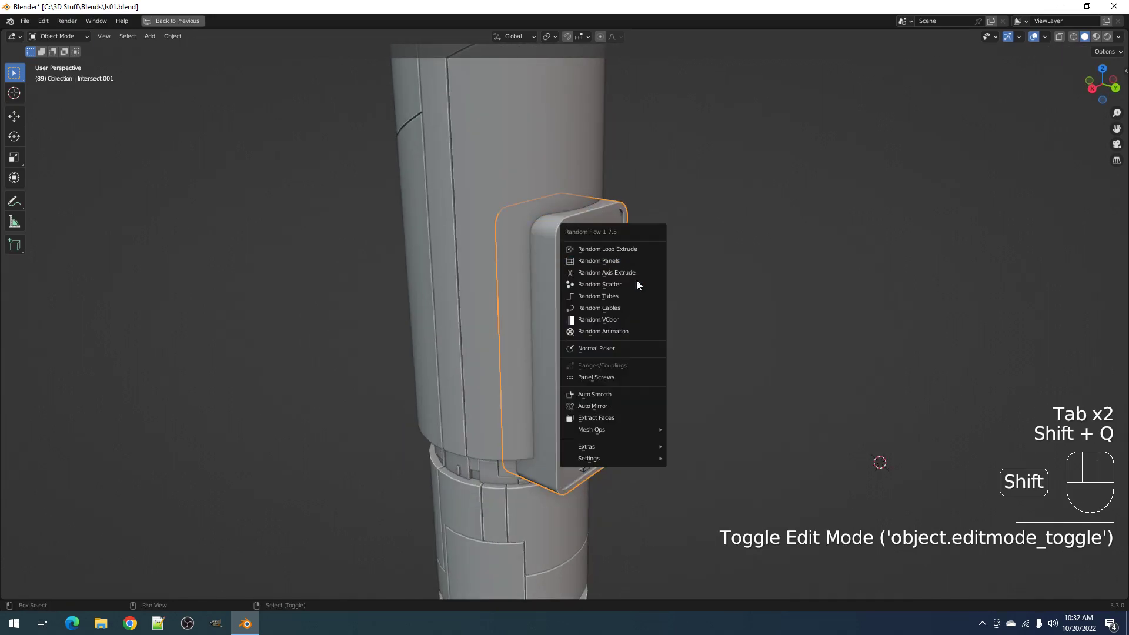
pyautogui.click(619, 401)
pyautogui.click(542, 361)
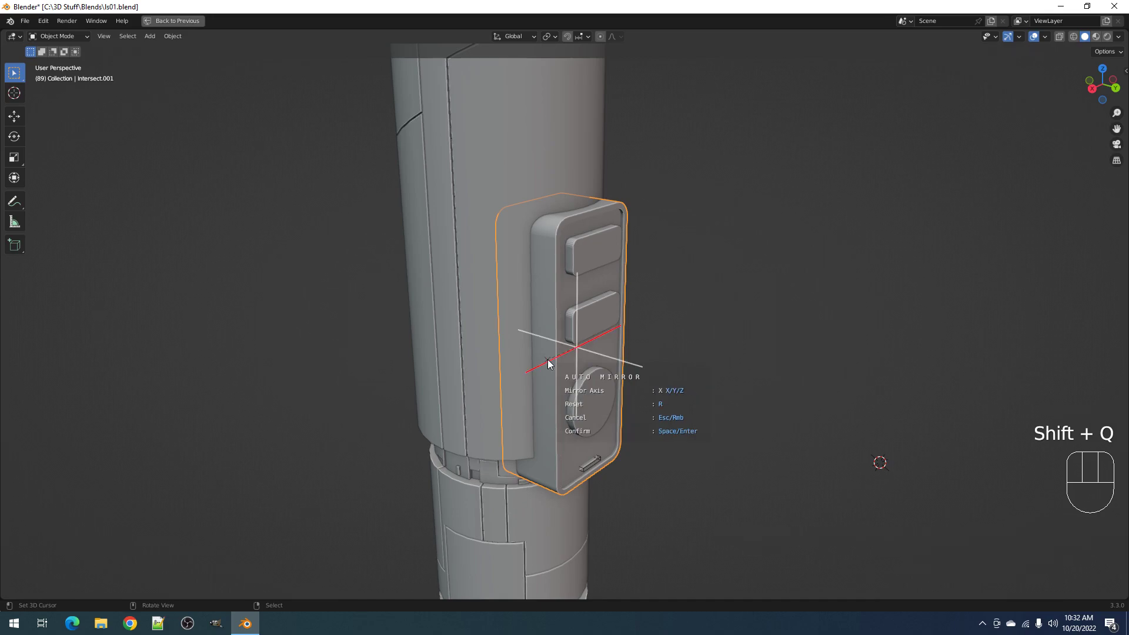
# Clear the face selection and select the face loop around the mirrored control box's side walls
pyautogui.press('Tab')
pyautogui.hotkey('alt', 'a')
pyautogui.keyDown('alt'); pyautogui.keyDown('shift'); pyautogui.click(559, 232); pyautogui.keyUp('shift'); pyautogui.keyUp('alt')
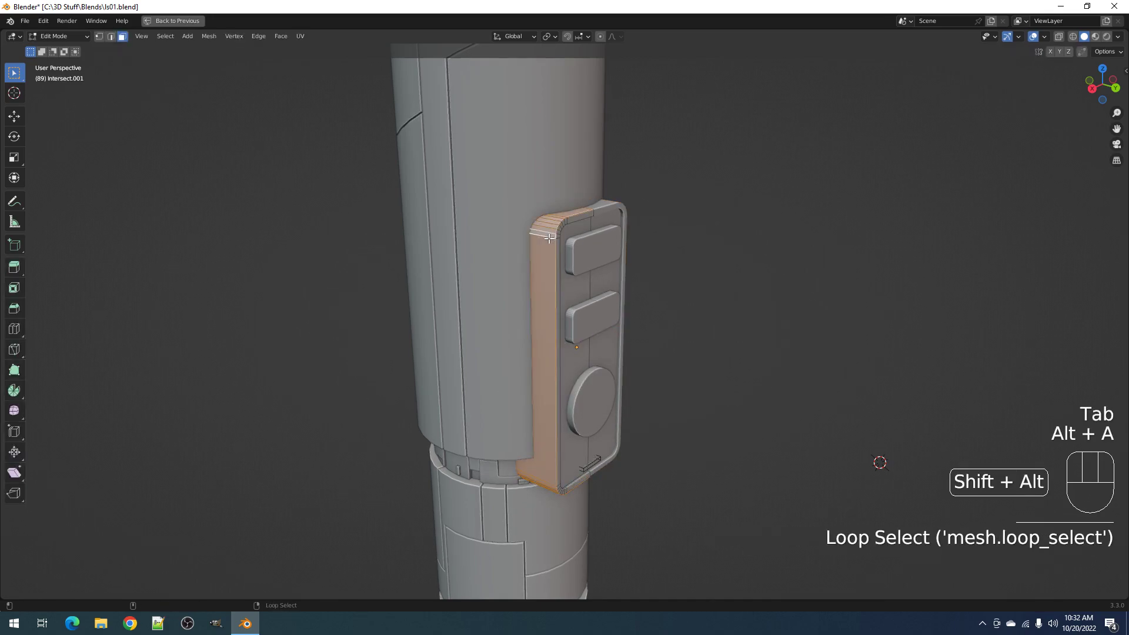
pyautogui.press('Tab')
pyautogui.press('Tab')
pyautogui.keyDown('alt'); pyautogui.keyDown('shift'); pyautogui.click(559, 234); pyautogui.keyUp('shift'); pyautogui.keyUp('alt')
pyautogui.press('Tab')
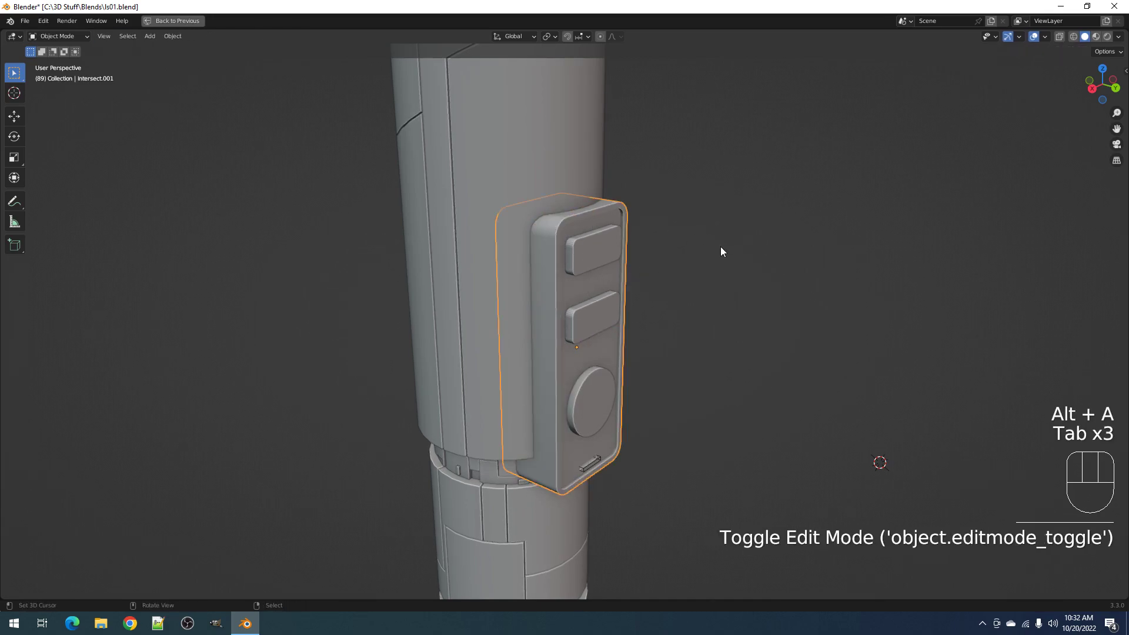
# Try Random Panels on the control box's side walls with the Radial solver, 30% panel size and Panel Seed 11
pyautogui.hotkey('shift', 'q')
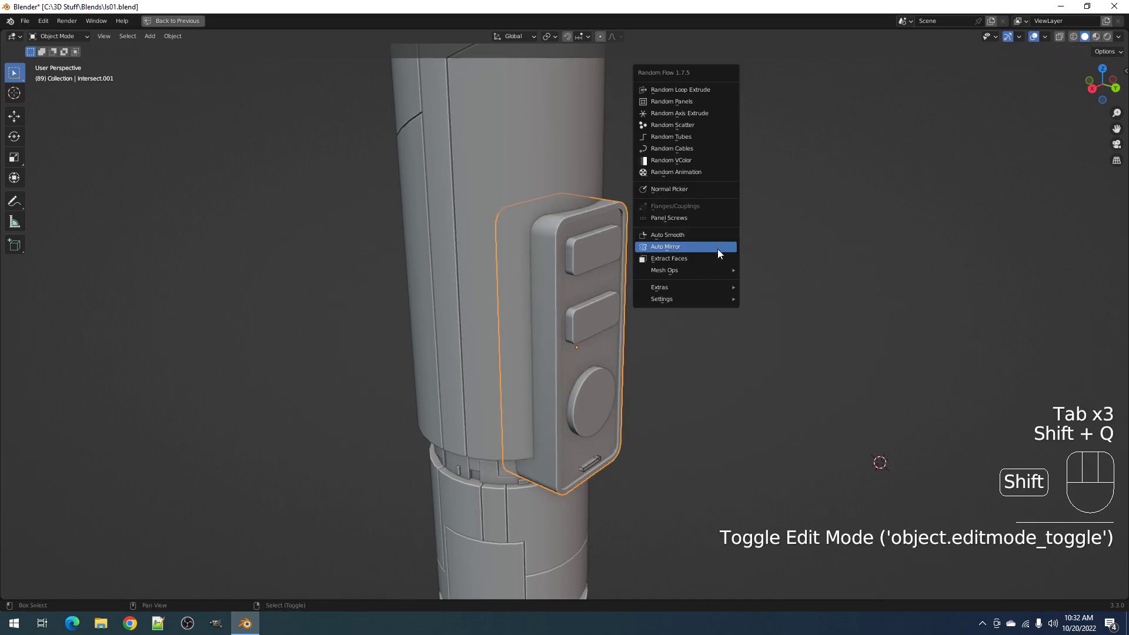
pyautogui.click(693, 102)
pyautogui.keyDown('ctrl'); pyautogui.scroll(1, 787, 194); pyautogui.keyUp('ctrl')
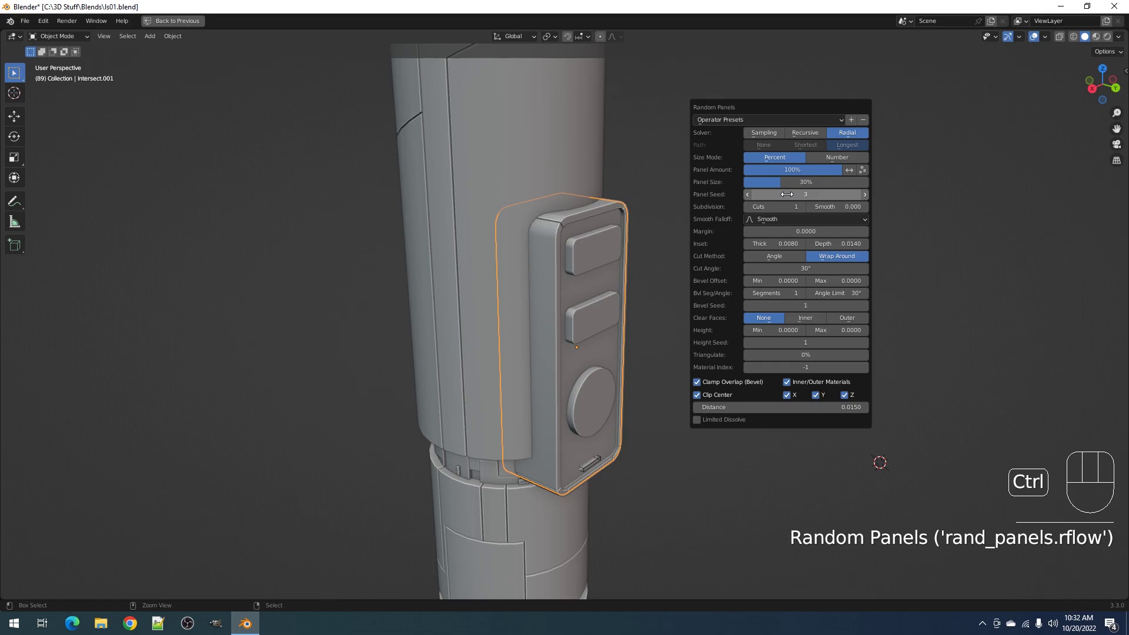
pyautogui.keyDown('ctrl'); pyautogui.scroll(1, 787, 194); pyautogui.keyUp('ctrl')
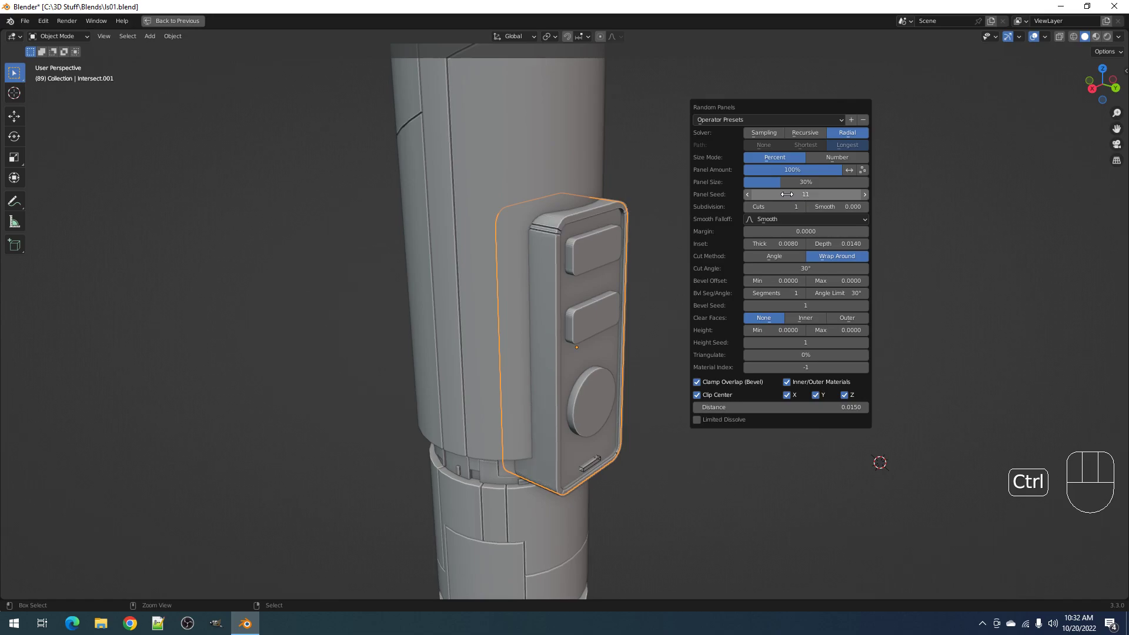
pyautogui.scroll(-2, 696, 302)
pyautogui.hotkey('shift', 'alt', 'z')
pyautogui.moveTo(697, 365); pyautogui.dragTo(605, 408, button='middle')
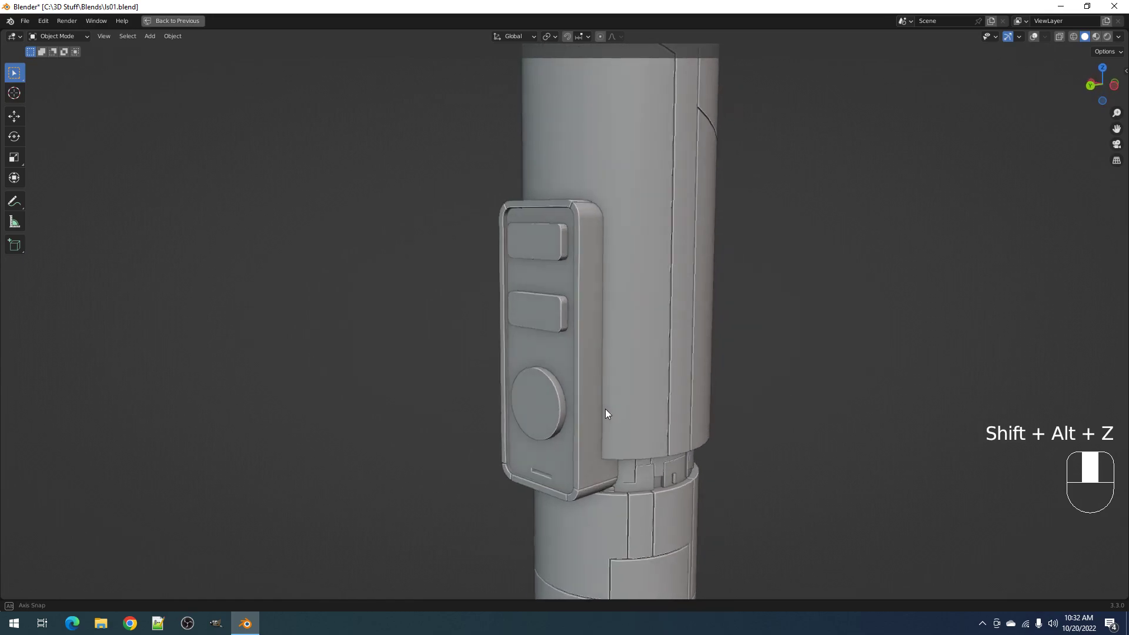
# Step back through the panel seeds and undo the random panels on the control box
pyautogui.press('F9')
pyautogui.keyDown('ctrl'); pyautogui.scroll(-2, 897, 359); pyautogui.keyUp('ctrl')
pyautogui.moveTo(567, 339); pyautogui.dragTo(536, 361, button='middle')
pyautogui.press('Tab')
pyautogui.hotkey('ctrl', 'z')
pyautogui.hotkey('ctrl', 'z')
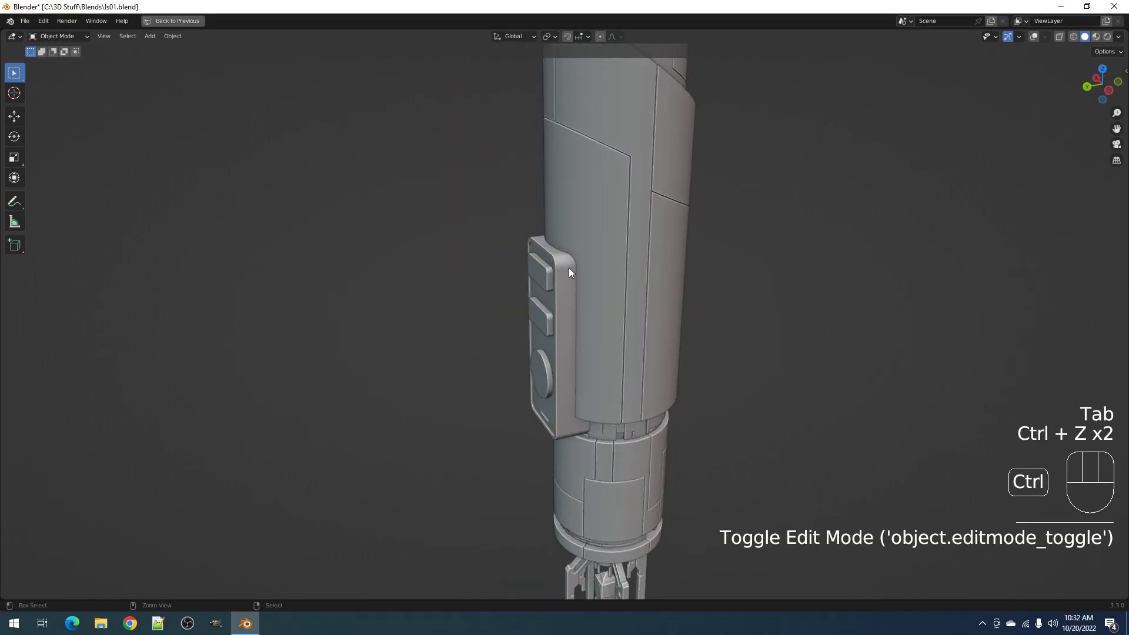
# Add a loop cut running around the control box's side walls
pyautogui.press('Tab')
pyautogui.hotkey('shift', 'alt', 'z')
pyautogui.moveTo(566, 263); pyautogui.dragTo(562, 219, button='middle')
pyautogui.hotkey('ctrl', 'r')
pyautogui.scroll(1, 540, 233)
pyautogui.click(540, 233)
pyautogui.rightClick(539, 233)
# Select the side-wall face loop next to the tube and grow the selection two steps
pyautogui.hotkey('alt', 'a')
pyautogui.press('3')
pyautogui.keyDown('alt'); pyautogui.keyDown('shift'); pyautogui.rightClick(560, 212); pyautogui.keyUp('shift'); pyautogui.keyUp('alt')
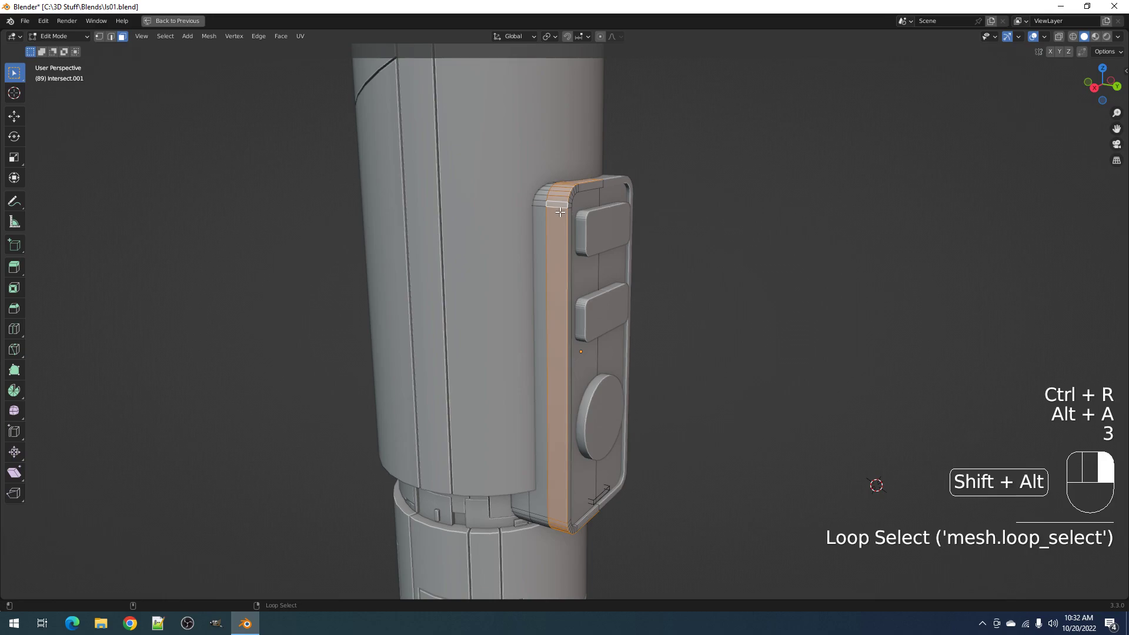
pyautogui.hotkey('alt', 'a')
pyautogui.keyDown('alt'); pyautogui.keyDown('shift'); pyautogui.rightClick(530, 512); pyautogui.keyUp('shift'); pyautogui.keyUp('alt')
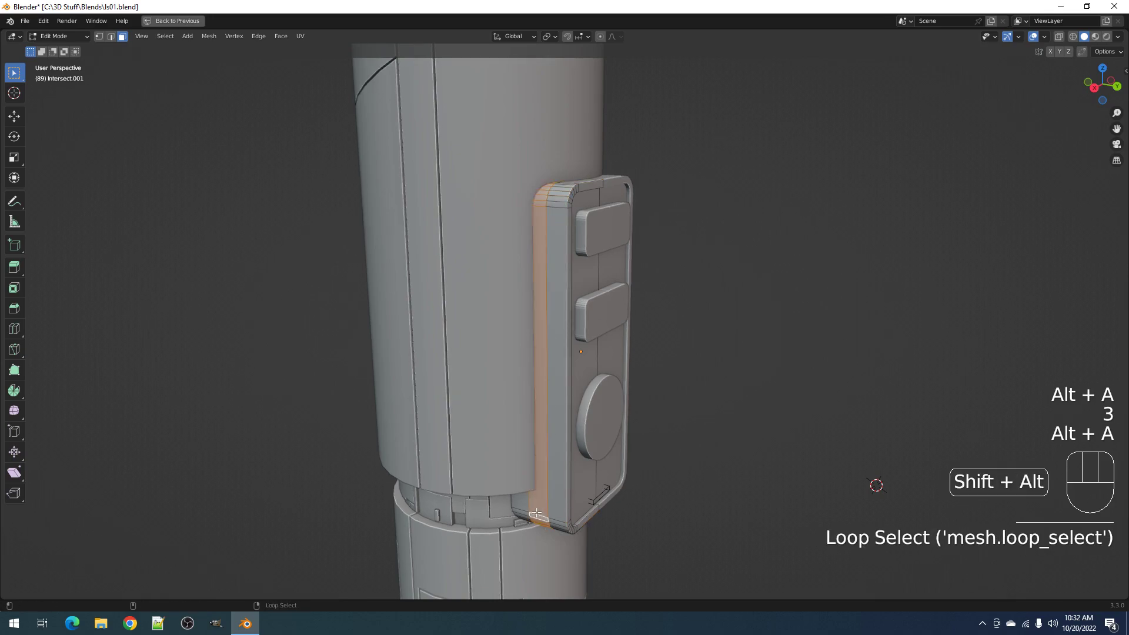
pyautogui.press('ctrl+KP_Add')
pyautogui.press('ctrl+KP_Add')
pyautogui.press('Tab')
# Apply Random Panels to the selected side walls with the Radial solver, Panel Seed 2 and 13% panel size
pyautogui.hotkey('shift', 'q')
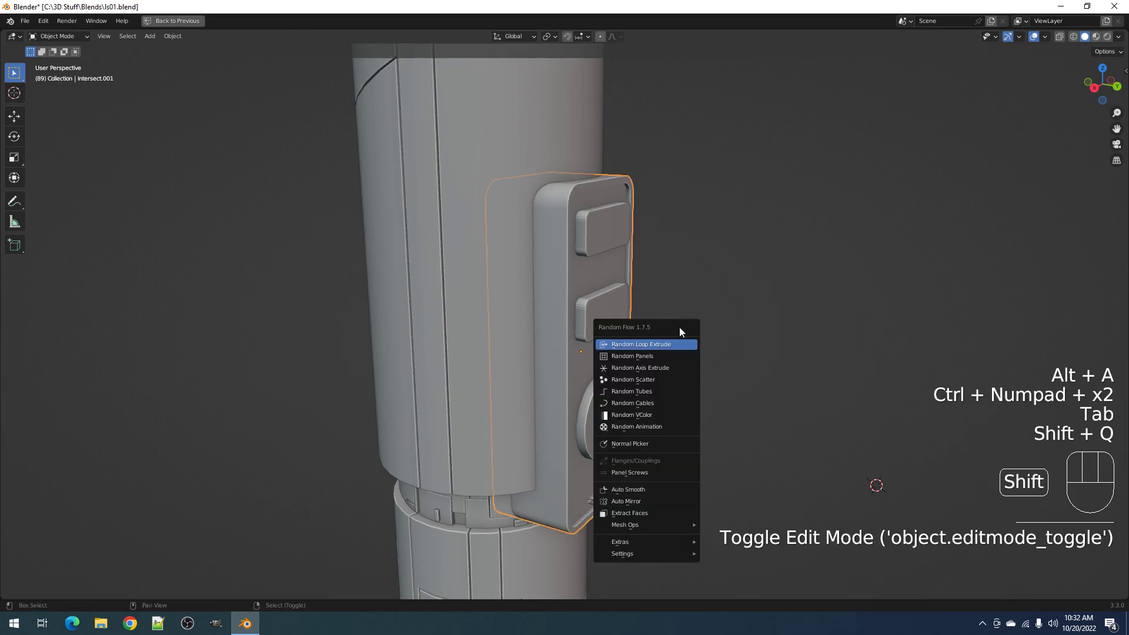
pyautogui.click(670, 355)
pyautogui.keyDown('ctrl'); pyautogui.scroll(1, 768, 371); pyautogui.keyUp('ctrl')
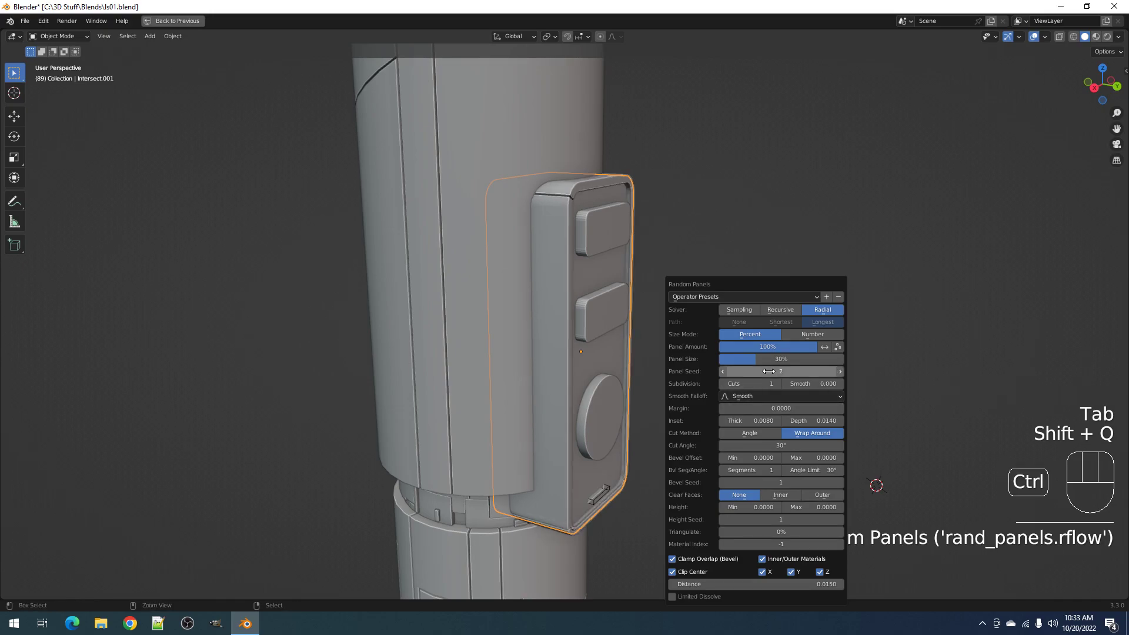
pyautogui.moveTo(769, 360); pyautogui.dragTo(747, 360)
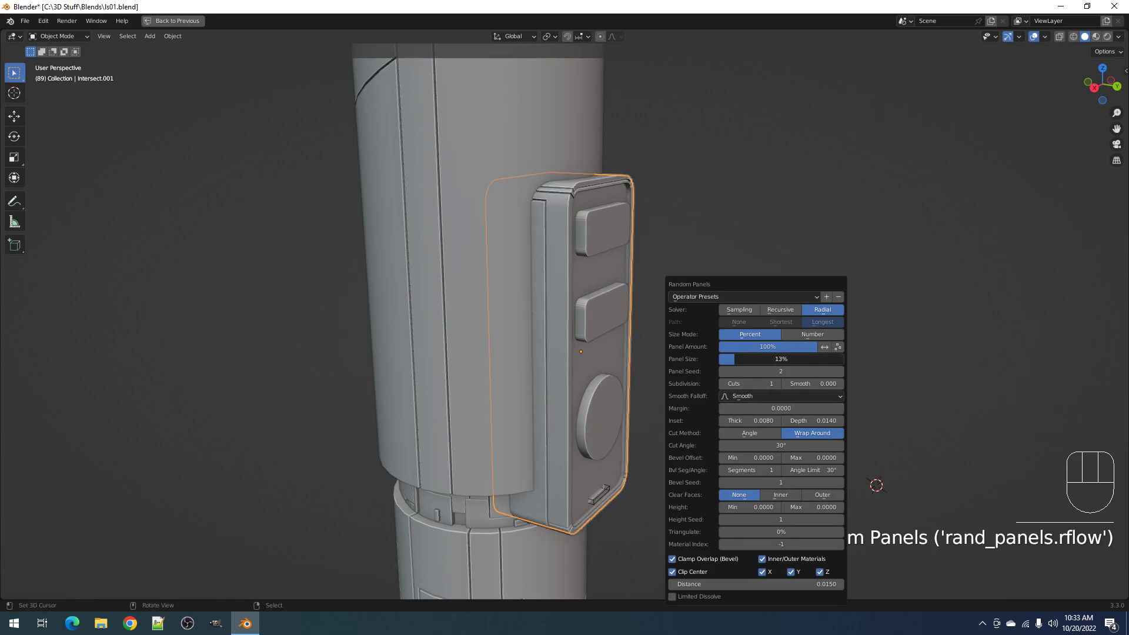
# Switch the control box panels to the Recursive solver with 40% panel size and Panel Seed 7
pyautogui.moveTo(527, 382); pyautogui.dragTo(652, 350, button='middle')
pyautogui.hotkey('shift', 'alt', 'z')
pyautogui.press('F9')
pyautogui.click(769, 308)
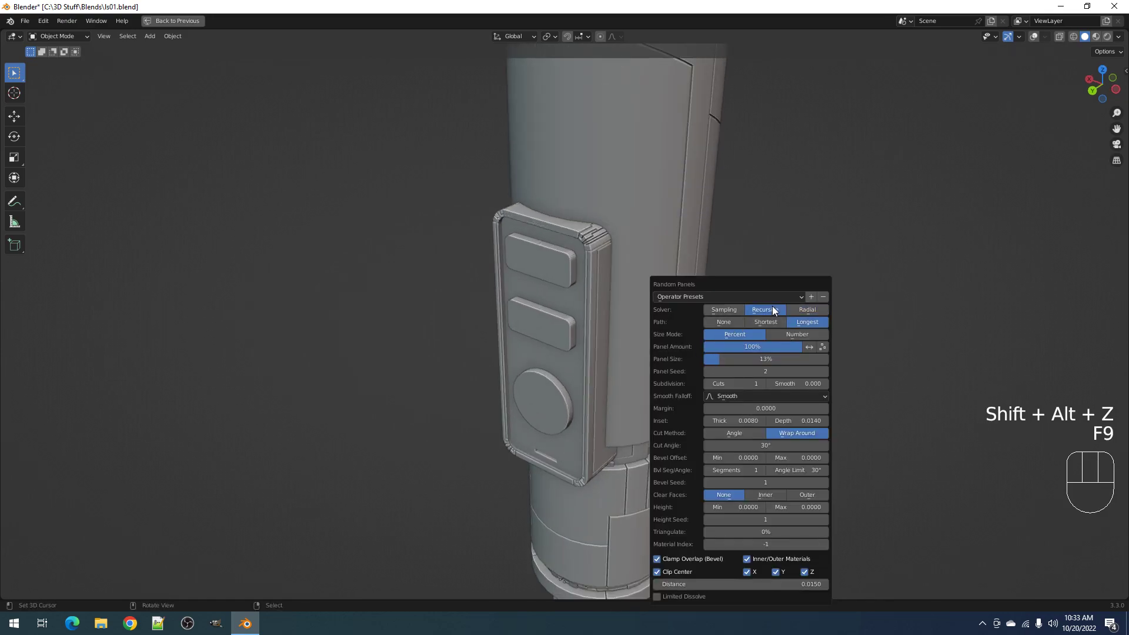
pyautogui.moveTo(752, 358)
pyautogui.mouseDown()
pyautogui.moveTo(773, 359)
pyautogui.moveTo(753, 359)
pyautogui.mouseUp()
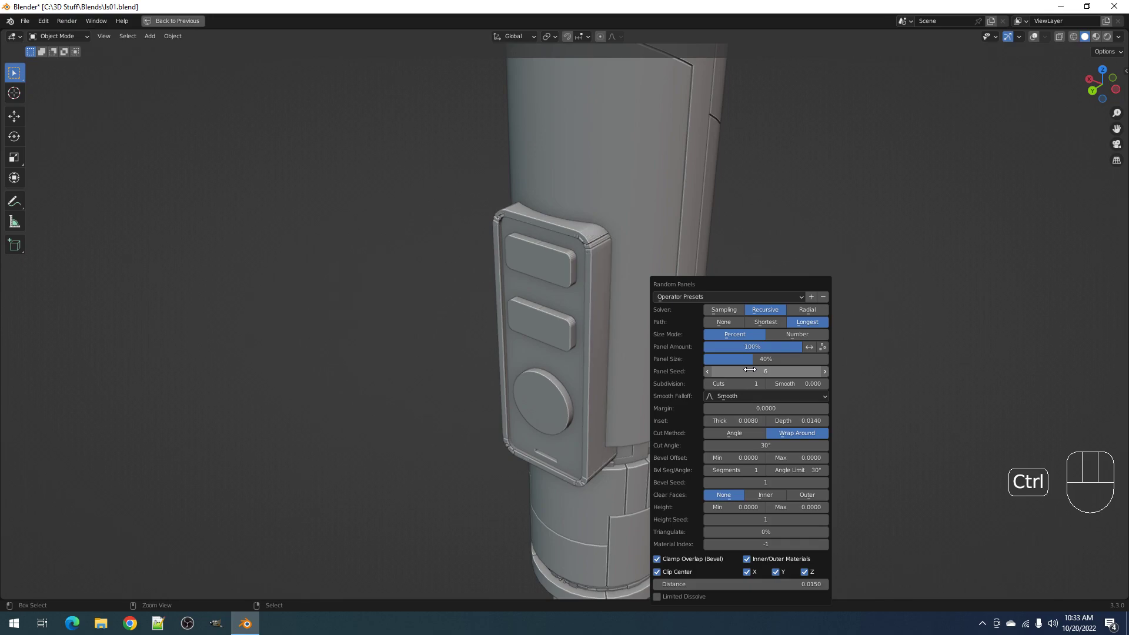
pyautogui.keyDown('ctrl'); pyautogui.scroll(2, 749, 370); pyautogui.keyUp('ctrl')
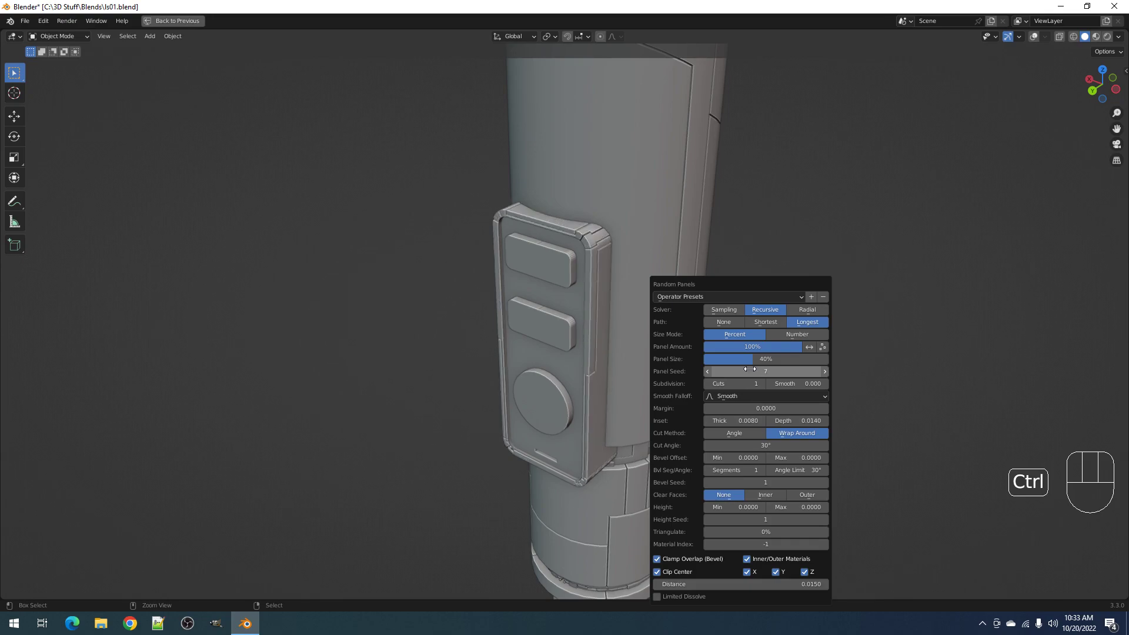
# Return the control box panels to the Radial solver and set the panel size to 15%
pyautogui.moveTo(617, 353); pyautogui.dragTo(674, 346, button='middle')
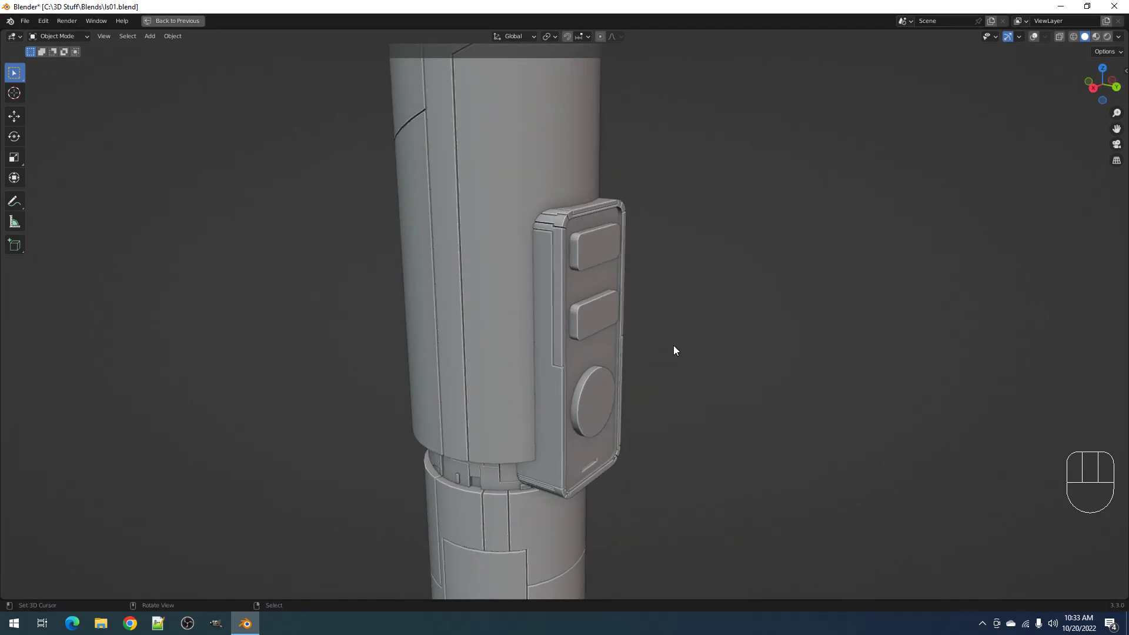
pyautogui.press('F9')
pyautogui.click(817, 310)
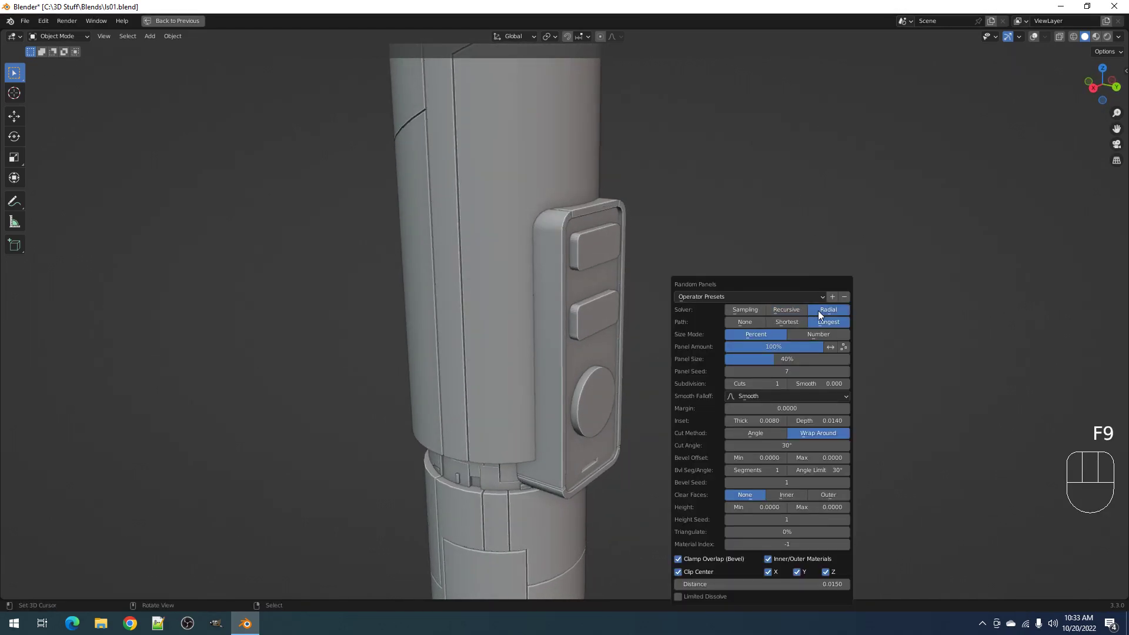
pyautogui.moveTo(471, 421); pyautogui.dragTo(564, 359, button='middle')
pyautogui.press('F9')
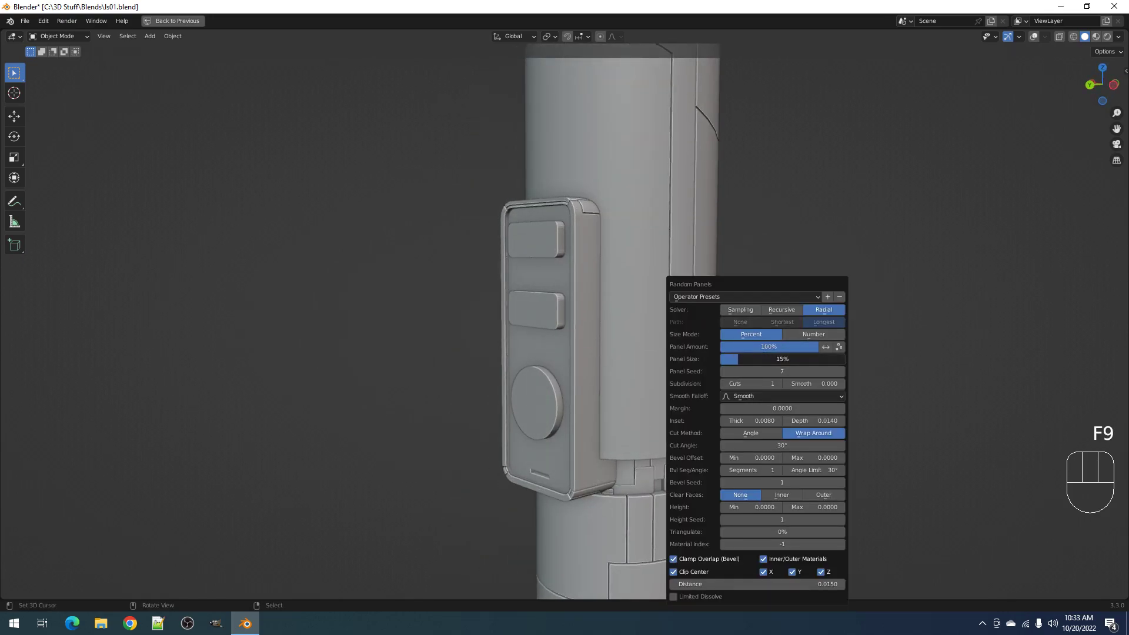
pyautogui.moveTo(535, 302); pyautogui.dragTo(591, 339, button='middle')
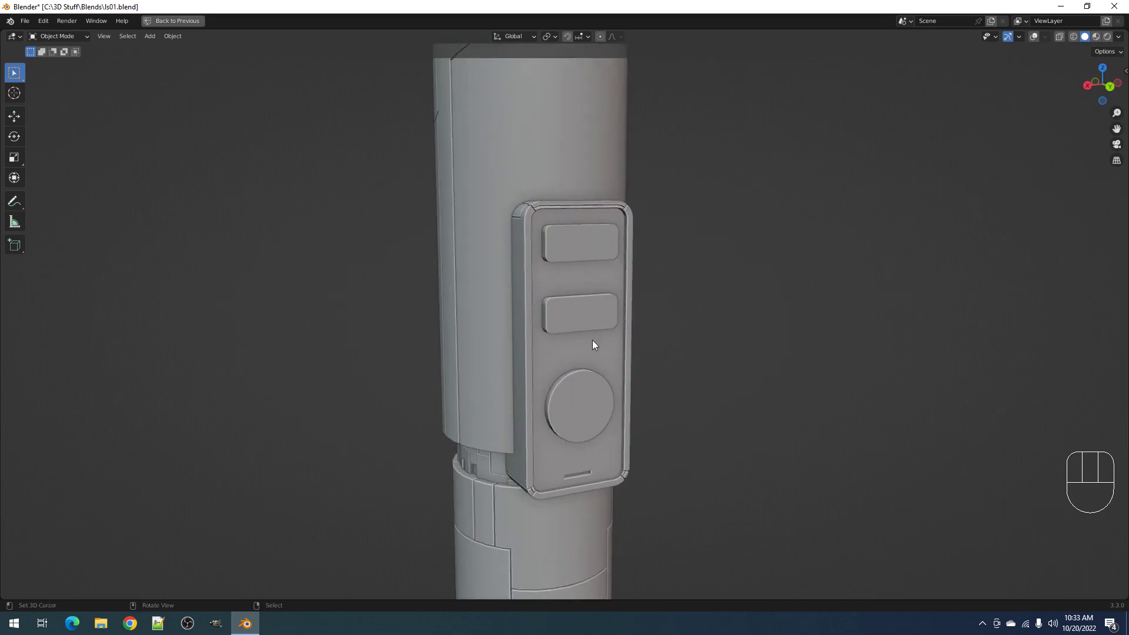
# Run Apply Mesh on the paneled control box and clear the selection
pyautogui.click(591, 344)
pyautogui.press('g')
pyautogui.rightClick(623, 330)
pyautogui.hotkey('shift', 'alt', 'z')
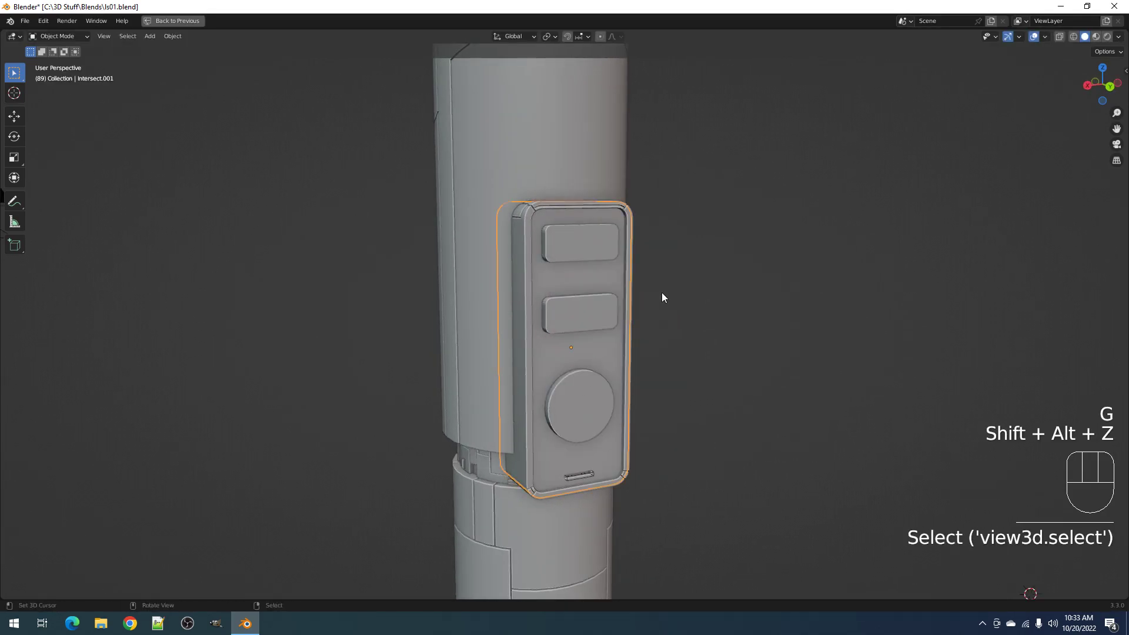
pyautogui.hotkey('shift', 'ctrl', 'x')
pyautogui.hotkey('alt', 'a')
pyautogui.scroll(-4, 636, 388)
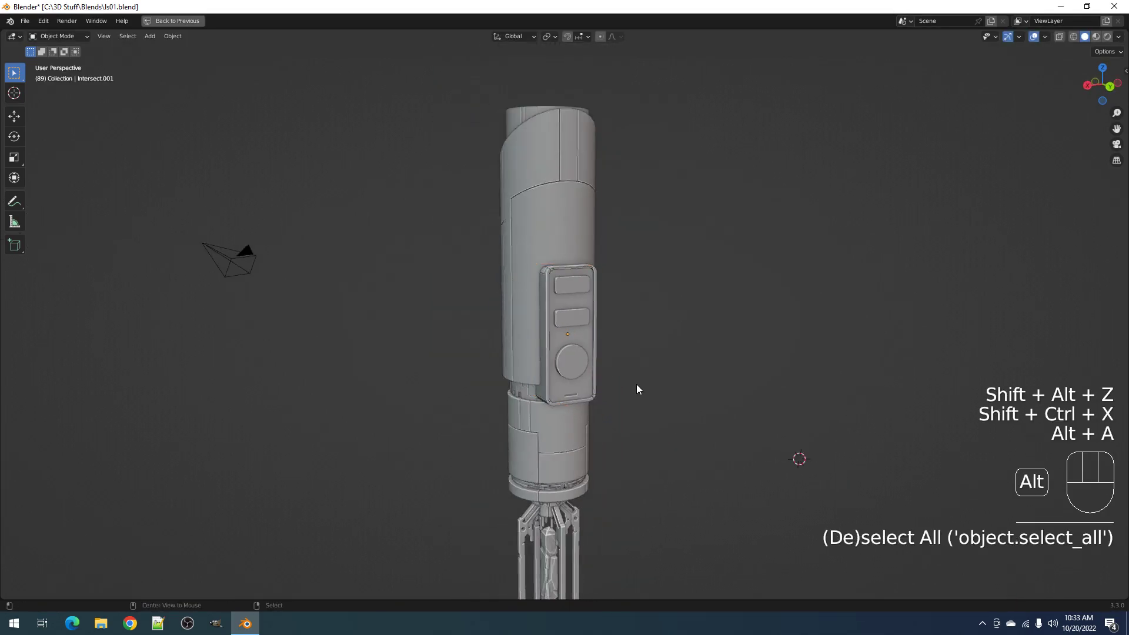
# Select the two rectangular buttons and the round knob on the control box, and try joining them
pyautogui.scroll(-4, 632, 364)
pyautogui.scroll(5, 628, 329)
pyautogui.scroll(5, 627, 395)
pyautogui.click(599, 302)
pyautogui.keyDown('shift'); pyautogui.click(590, 251); pyautogui.keyUp('shift')
pyautogui.keyDown('shift'); pyautogui.click(579, 422); pyautogui.keyUp('shift')
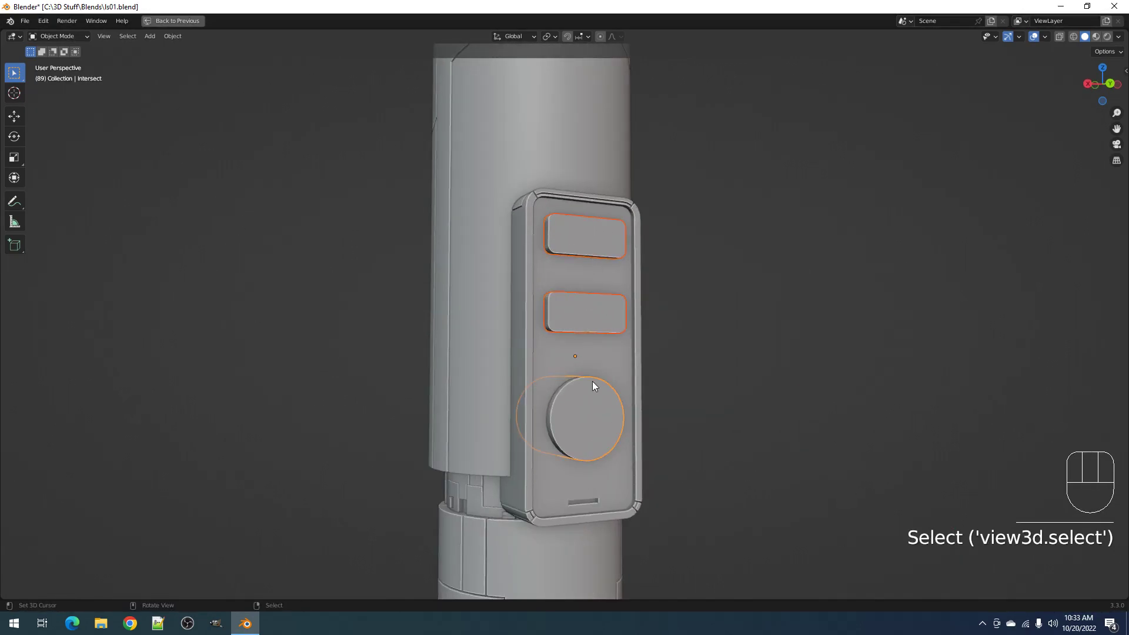
pyautogui.hotkey('ctrl', 'j')
pyautogui.hotkey('ctrl', 'z')
pyautogui.moveTo(593, 371); pyautogui.dragTo(599, 411, button='middle')
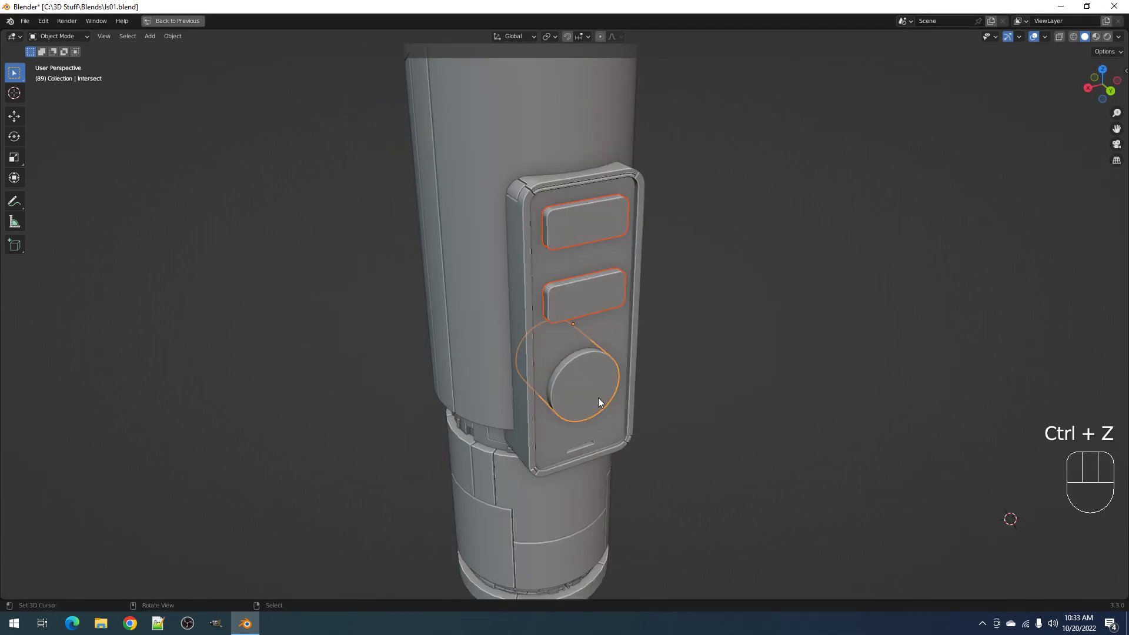
# Dissolve the extra vertices beside the centre seam of both rectangular buttons
pyautogui.press('Tab')
pyautogui.scroll(4, 586, 403)
pyautogui.scroll(3, 586, 404)
pyautogui.press('1')
pyautogui.moveTo(592, 327); pyautogui.dragTo(560, 285, button='middle')
pyautogui.rightClick(544, 234)
pyautogui.hotkey('ctrl', 'x')
pyautogui.hotkey('ctrl', 'x')
pyautogui.keyDown('shift'); pyautogui.scroll(-4, 536, 373); pyautogui.keyUp('shift')
pyautogui.rightClick(540, 406)
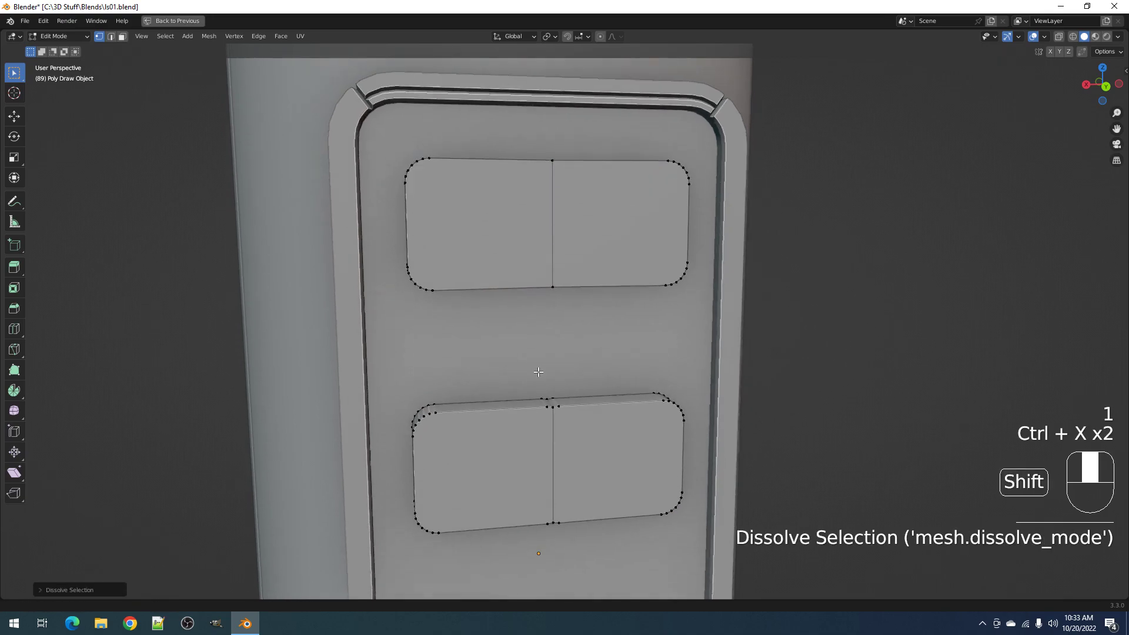
pyautogui.hotkey('ctrl', 'x')
pyautogui.hotkey('ctrl', 'x')
pyautogui.press('Tab')
# Run Apply Mesh on the two rectangular buttons and the round knob, and join them into one object
pyautogui.scroll(-3, 559, 392)
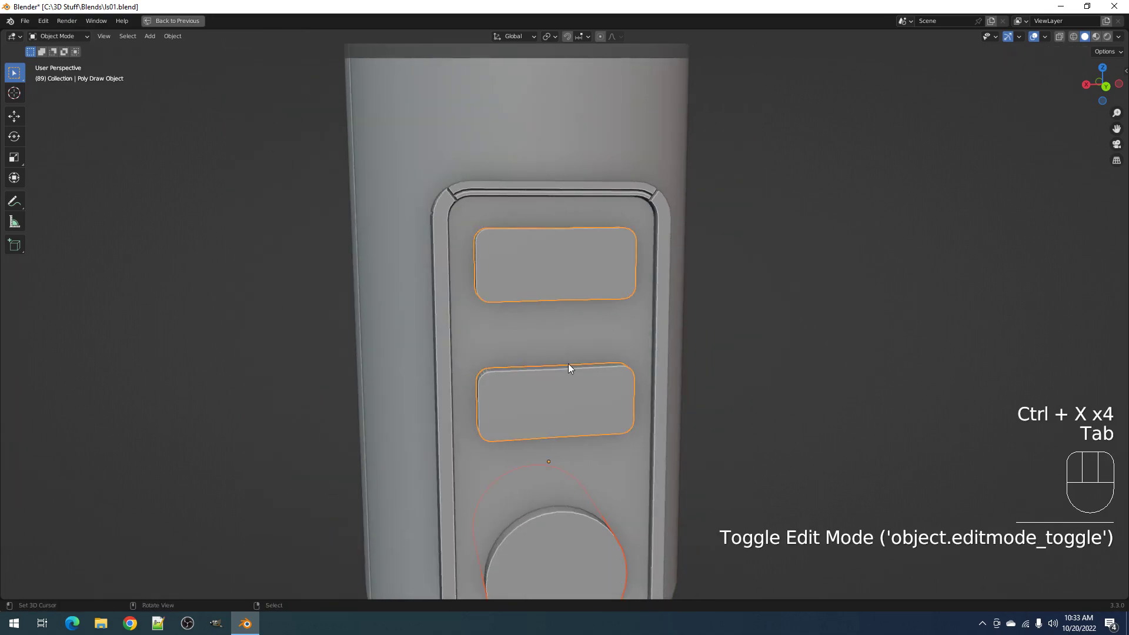
pyautogui.hotkey('ctrl', 'shift', 'x')
pyautogui.scroll(-3, 567, 364)
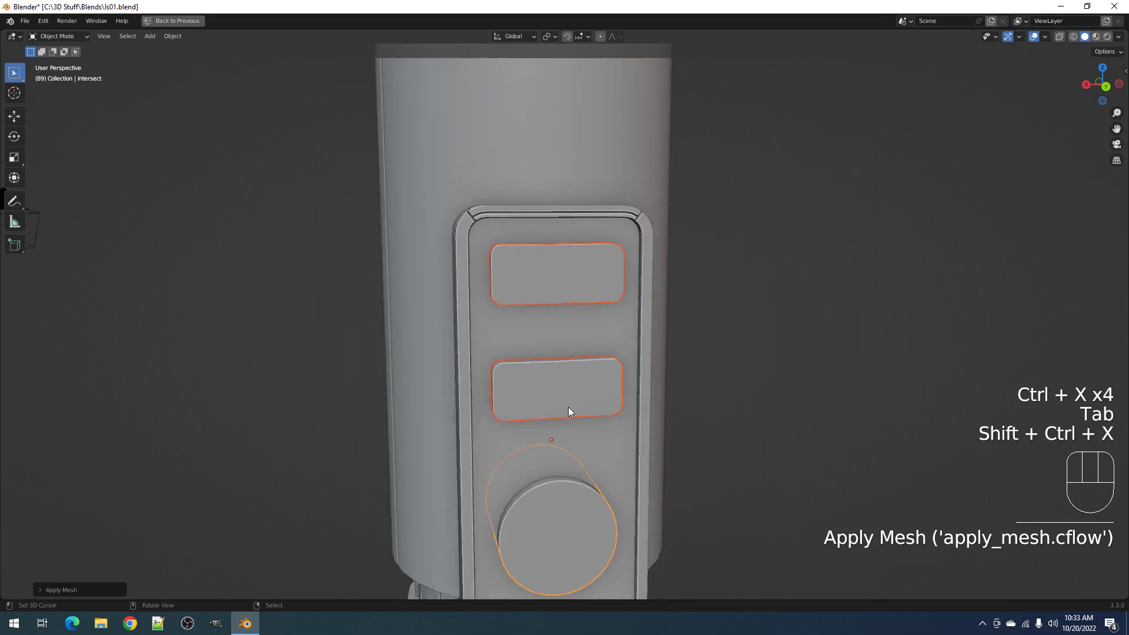
pyautogui.hotkey('alt', 'a')
pyautogui.rightClick(560, 363)
pyautogui.keyDown('shift'); pyautogui.rightClick(560, 458); pyautogui.keyUp('shift')
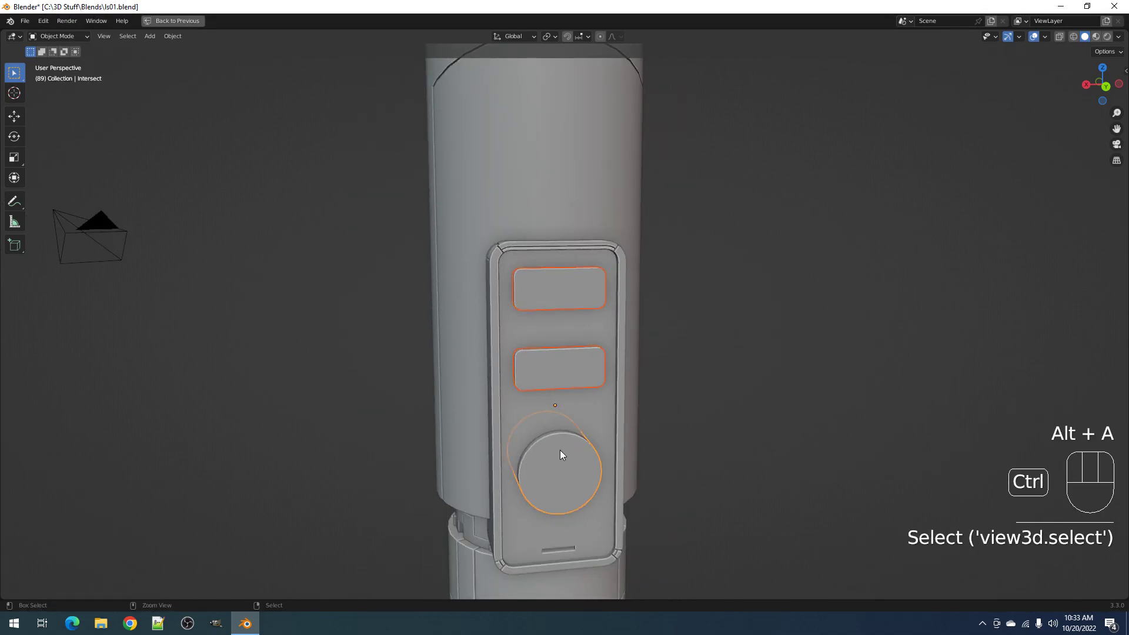
pyautogui.hotkey('ctrl', 'j')
pyautogui.press('Tab')
pyautogui.press('Tab')
# Add a Micro Bevel to the joined buttons and knob using the bevel modifier, with width 0.0340
pyautogui.hotkey('shift', 'ctrl', 'x')
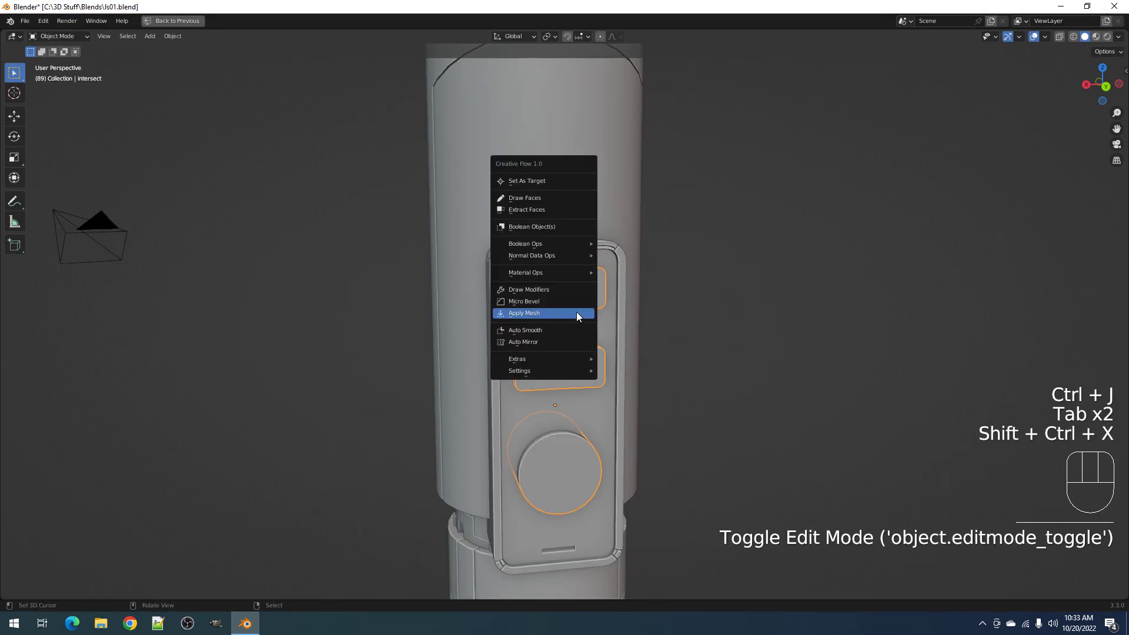
pyautogui.click(577, 312)
pyautogui.click(623, 379)
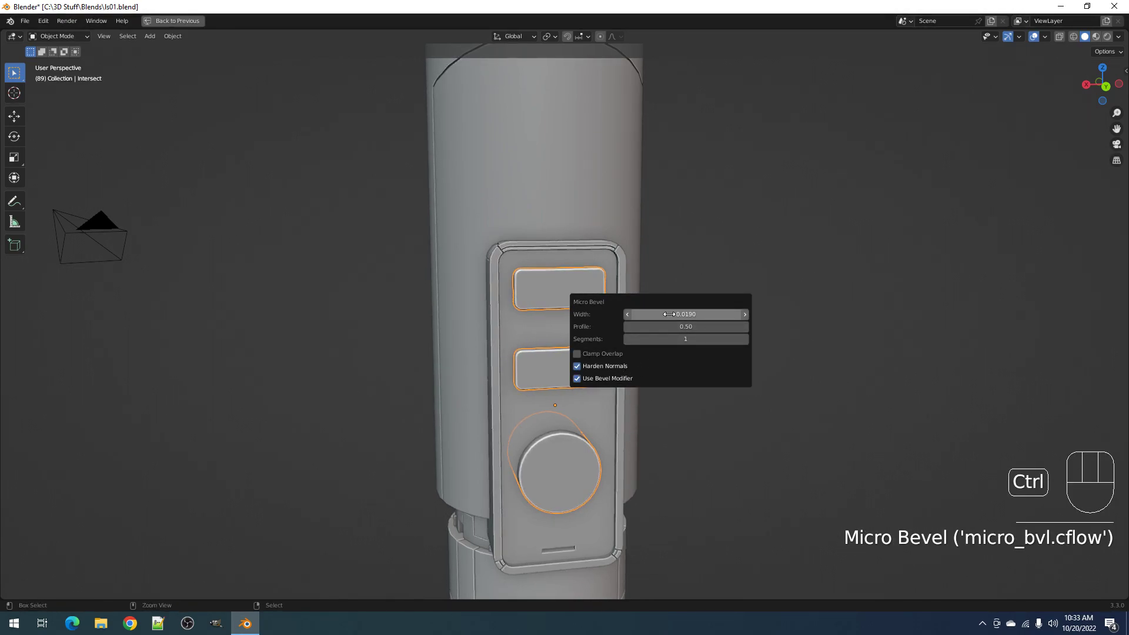
pyautogui.keyDown('ctrl'); pyautogui.scroll(7, 669, 314); pyautogui.keyUp('ctrl')
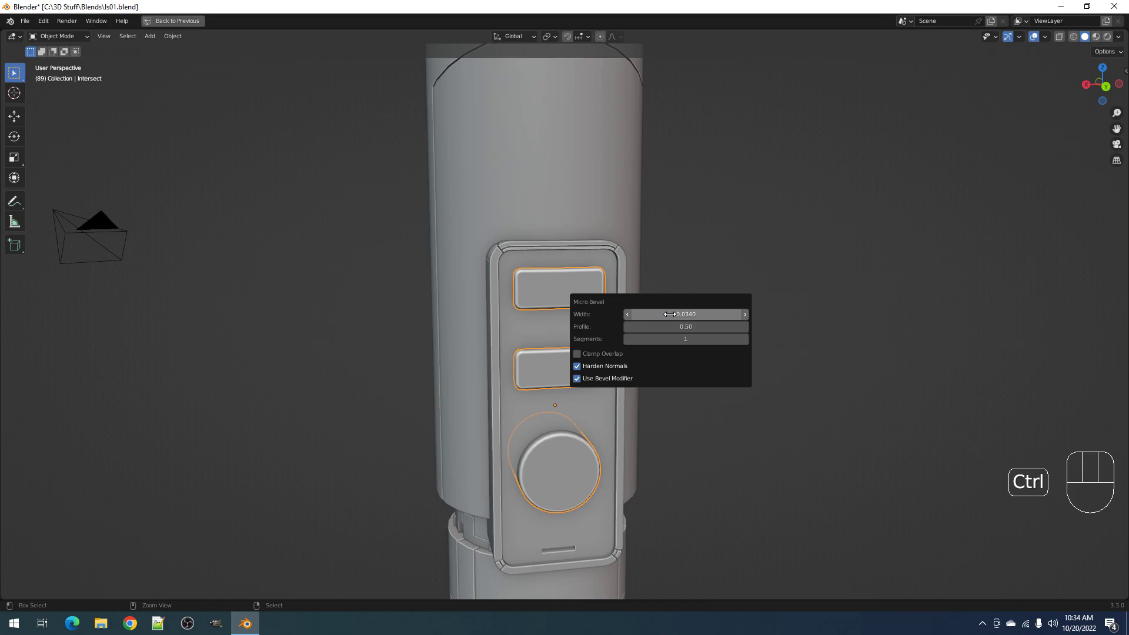
# Apply Auto Smooth to the joined buttons and knob, and clear the selection
pyautogui.moveTo(514, 328); pyautogui.dragTo(579, 330, button='middle')
pyautogui.hotkey('shift', 'ctrl', 'x')
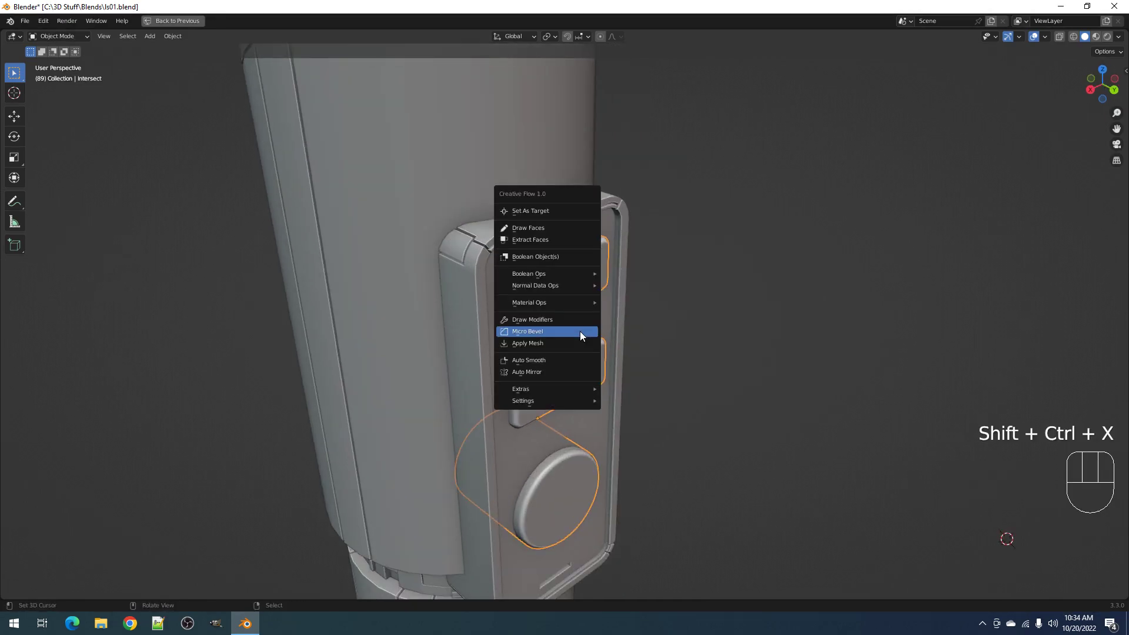
pyautogui.click(567, 360)
pyautogui.moveTo(594, 352); pyautogui.dragTo(617, 403, button='middle')
pyautogui.hotkey('alt', 'a')
# Look over the whole model, from the crystal chamber to the control box, and save the file
pyautogui.scroll(-5, 593, 323)
pyautogui.click(682, 323)
pyautogui.scroll(-3, 683, 322)
pyautogui.scroll(4, 644, 400)
pyautogui.scroll(3, 634, 322)
pyautogui.moveTo(634, 323); pyautogui.dragTo(645, 370, button='middle')
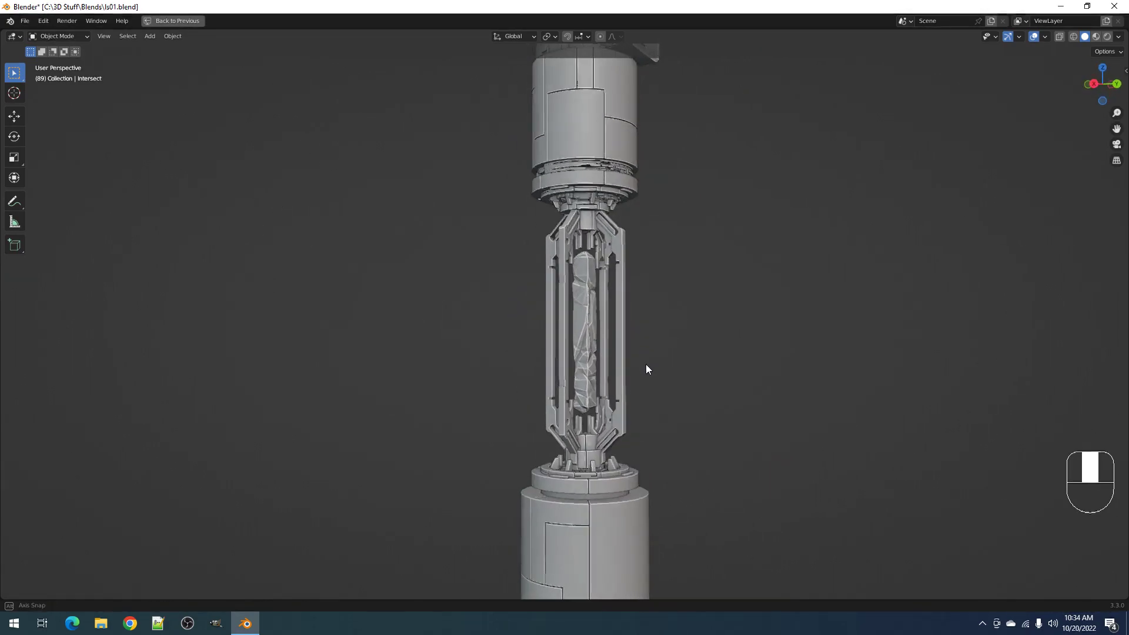
pyautogui.scroll(-2, 664, 300)
pyautogui.moveTo(659, 303); pyautogui.dragTo(698, 234, button='middle')
pyautogui.scroll(2, 756, 257)
pyautogui.scroll(-3, 755, 257)
pyautogui.scroll(2, 746, 252)
pyautogui.keyDown('shift'); pyautogui.rightClick(698, 233); pyautogui.keyUp('shift')
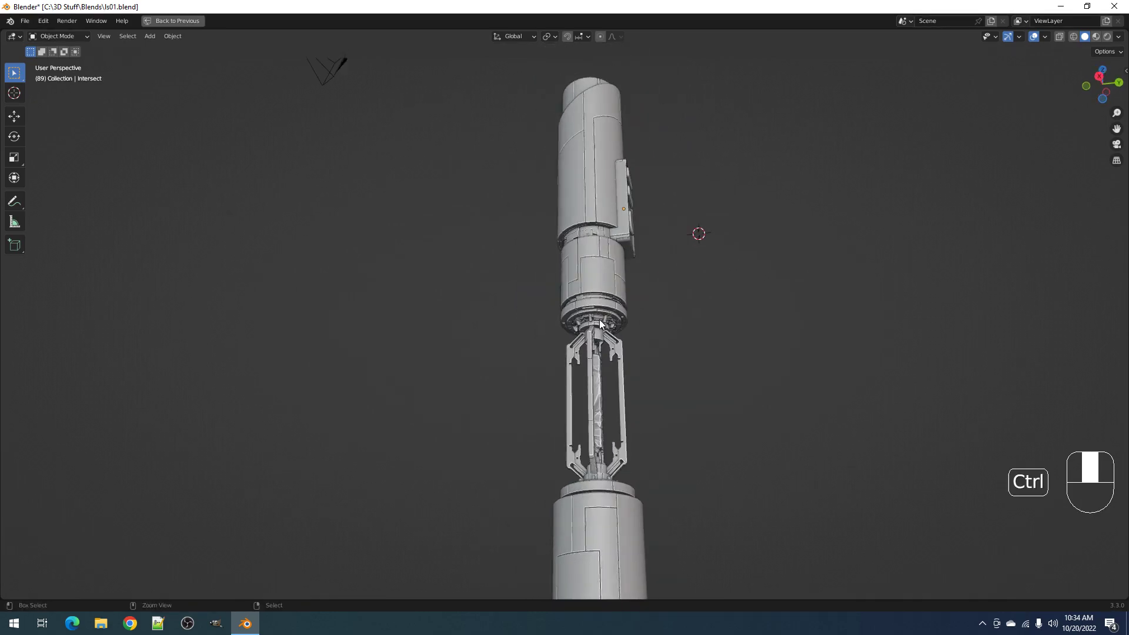
pyautogui.hotkey('ctrl', 's')
pyautogui.moveTo(698, 274); pyautogui.dragTo(559, 308, button='middle')
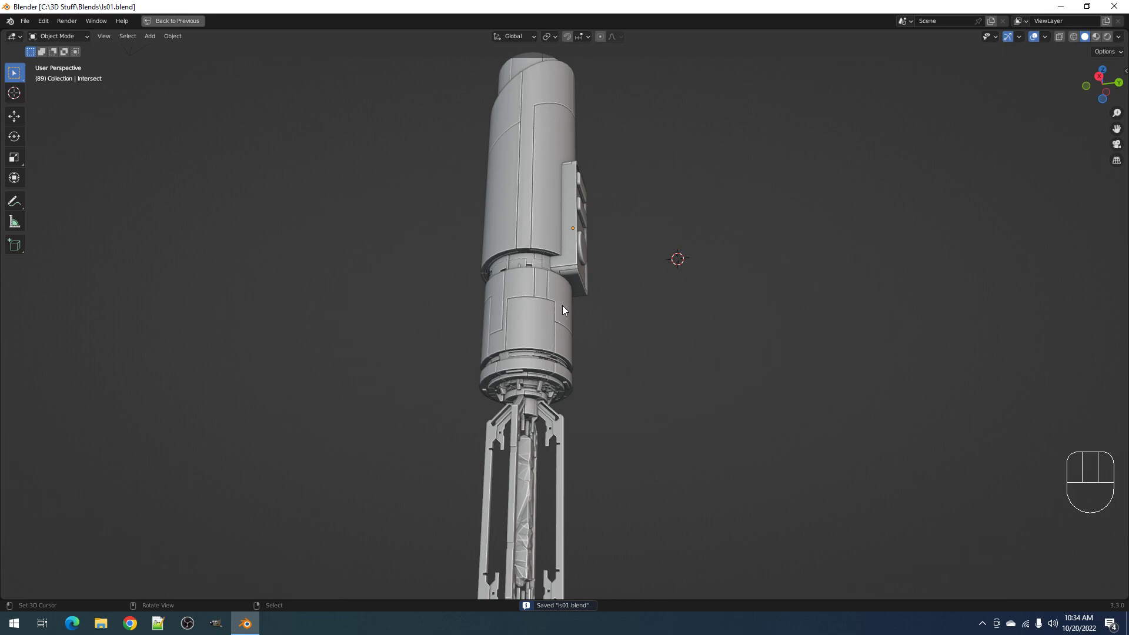
# Select all mesh parts of the model with Select Grouped, starting from the upper panelled cylinder, and hide the viewport overlays
pyautogui.keyDown('alt'); pyautogui.moveTo(534, 222); pyautogui.dragTo(560, 246, button='middle'); pyautogui.keyUp('alt')
pyautogui.click(560, 245)
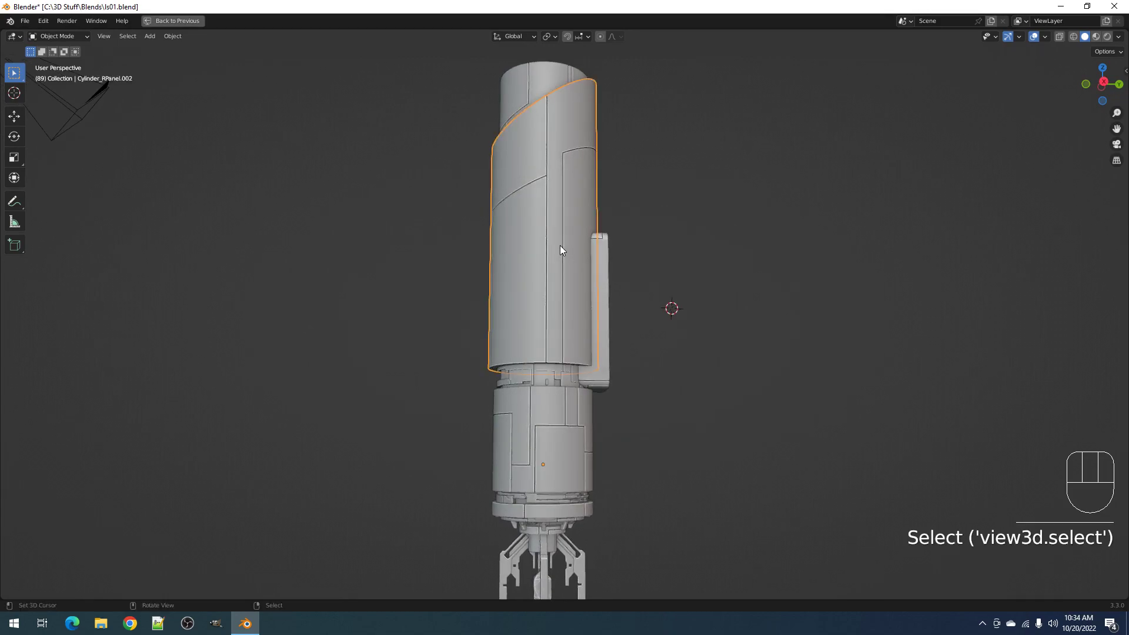
pyautogui.hotkey('shift', 'g')
pyautogui.click(560, 245)
pyautogui.scroll(-2, 625, 231)
pyautogui.hotkey('shift', 'alt', 'z')
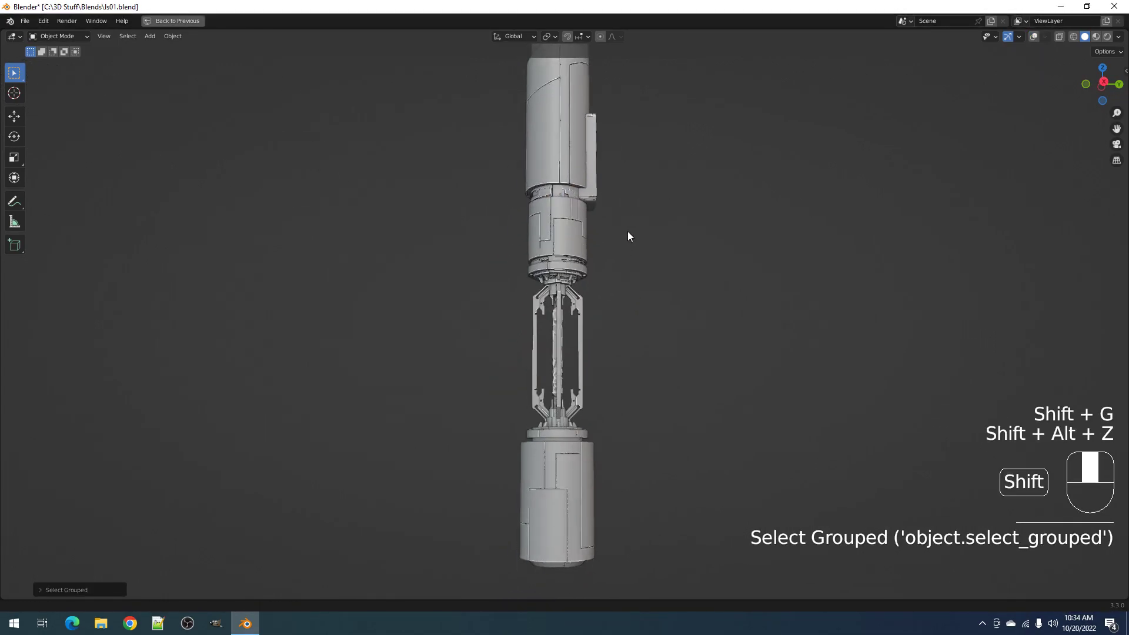
# Run Random VColor on the selected parts with the bw preset, value seed 7 and the limit set to Island
pyautogui.hotkey('shift', 'q')
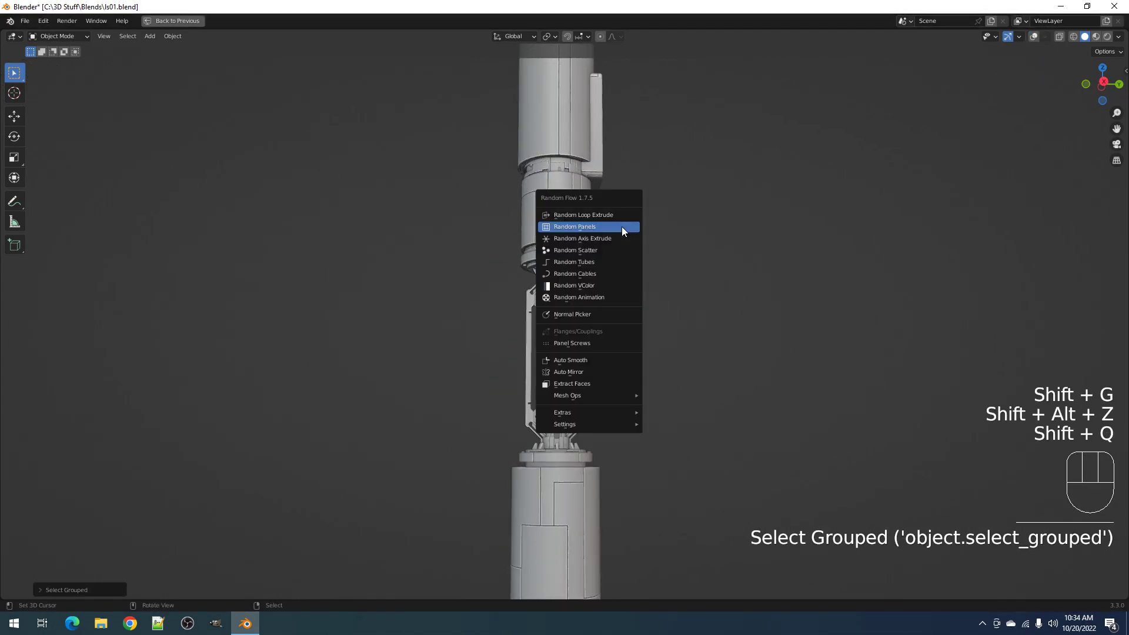
pyautogui.click(588, 285)
pyautogui.click(721, 306)
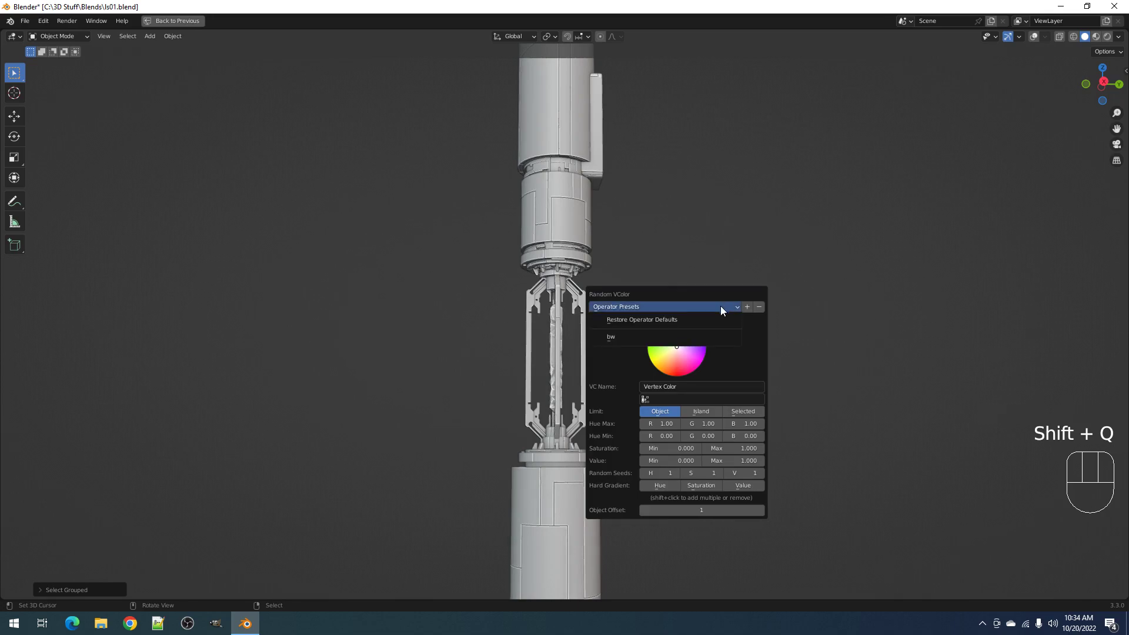
pyautogui.click(707, 333)
pyautogui.keyDown('ctrl'); pyautogui.scroll(3, 740, 470); pyautogui.keyUp('ctrl')
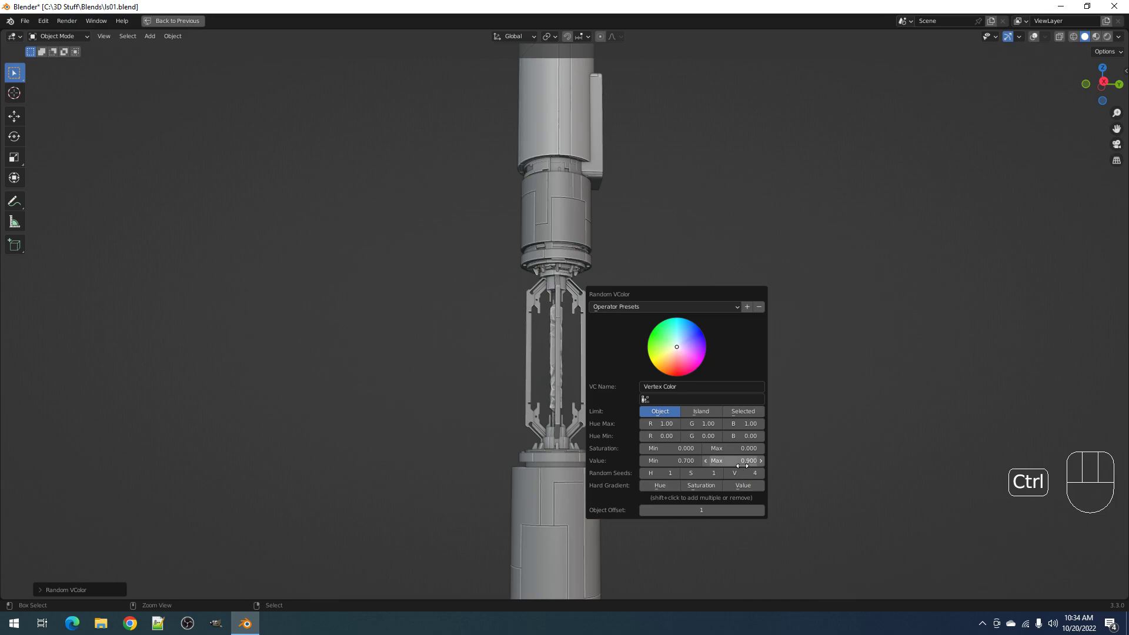
pyautogui.keyDown('ctrl'); pyautogui.scroll(1, 743, 471); pyautogui.keyUp('ctrl')
pyautogui.keyDown('ctrl'); pyautogui.scroll(1, 742, 470); pyautogui.keyUp('ctrl')
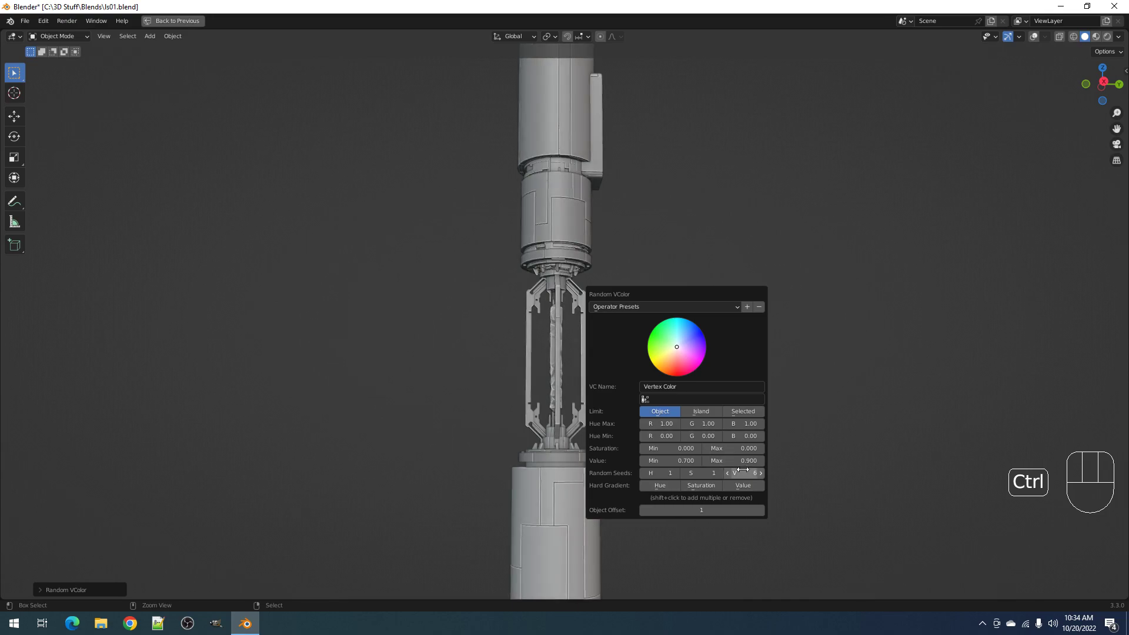
pyautogui.keyDown('ctrl'); pyautogui.scroll(1, 742, 469); pyautogui.keyUp('ctrl')
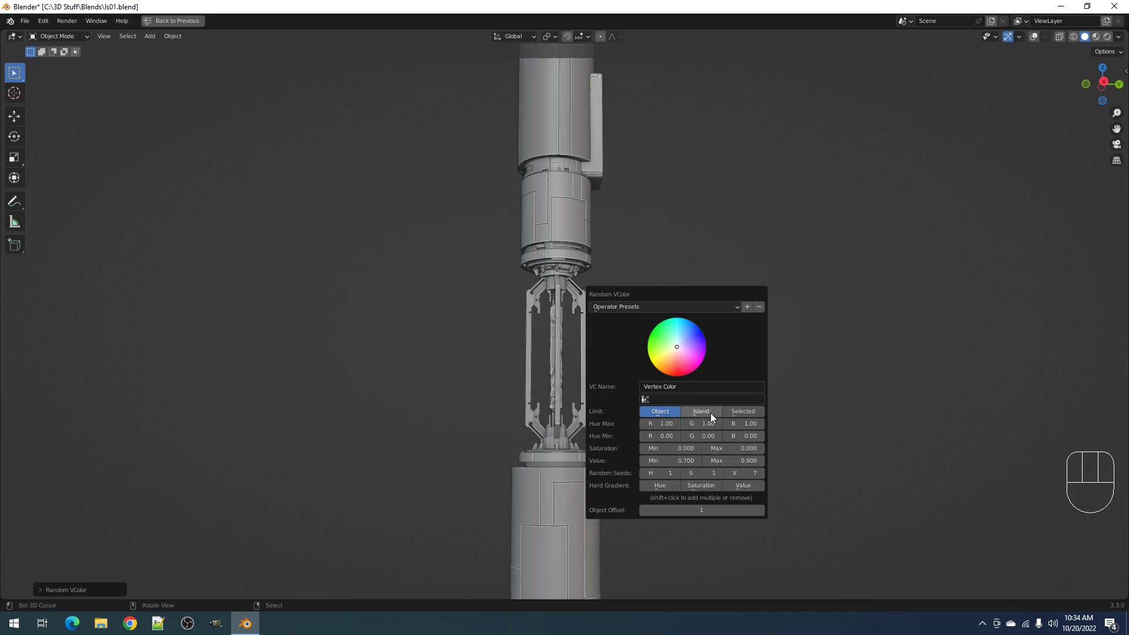
pyautogui.scroll(-2, 559, 406)
pyautogui.scroll(2, 588, 406)
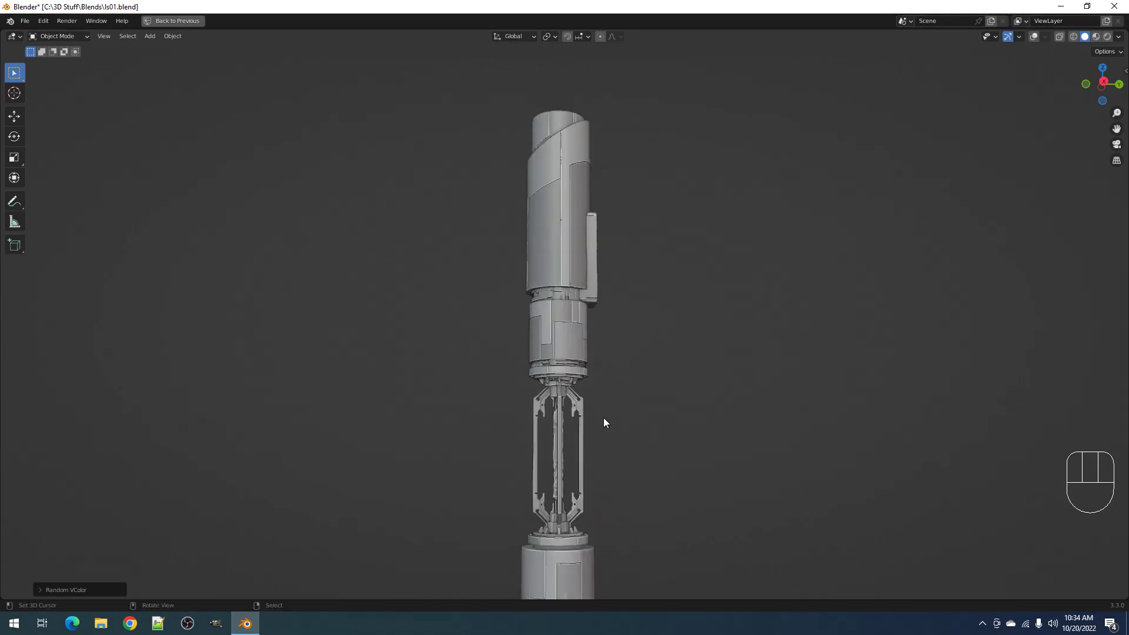
pyautogui.moveTo(605, 421); pyautogui.dragTo(699, 370, button='middle')
pyautogui.scroll(1, 649, 376)
# Set the Random VColor value range to a minimum of 0.700 and a maximum of 0.800
pyautogui.press('F9')
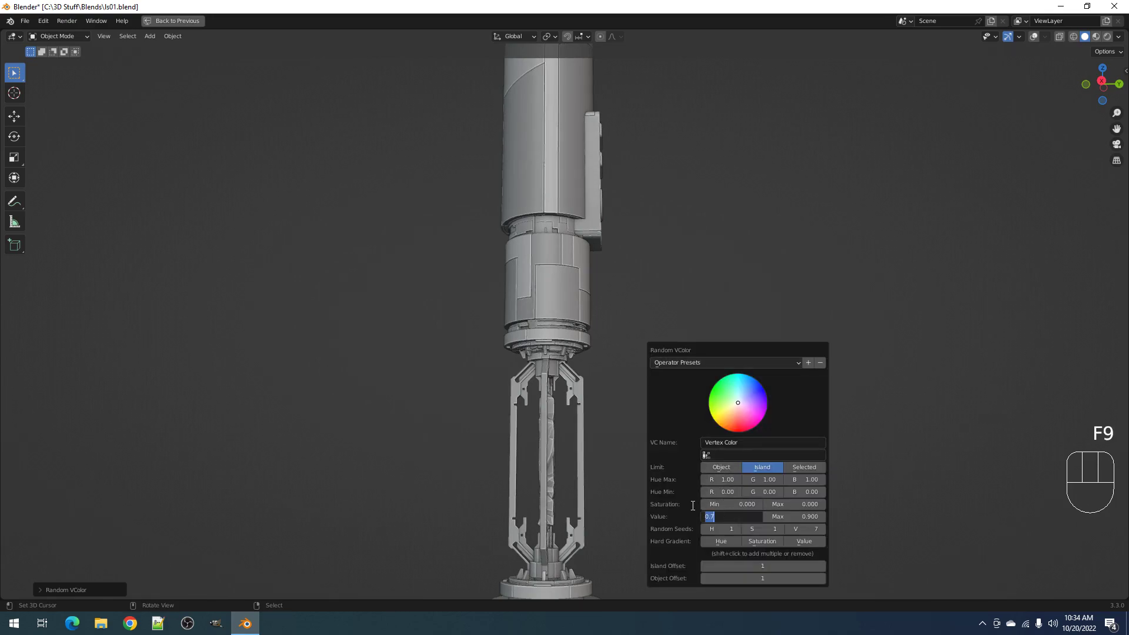
pyautogui.press('Return')
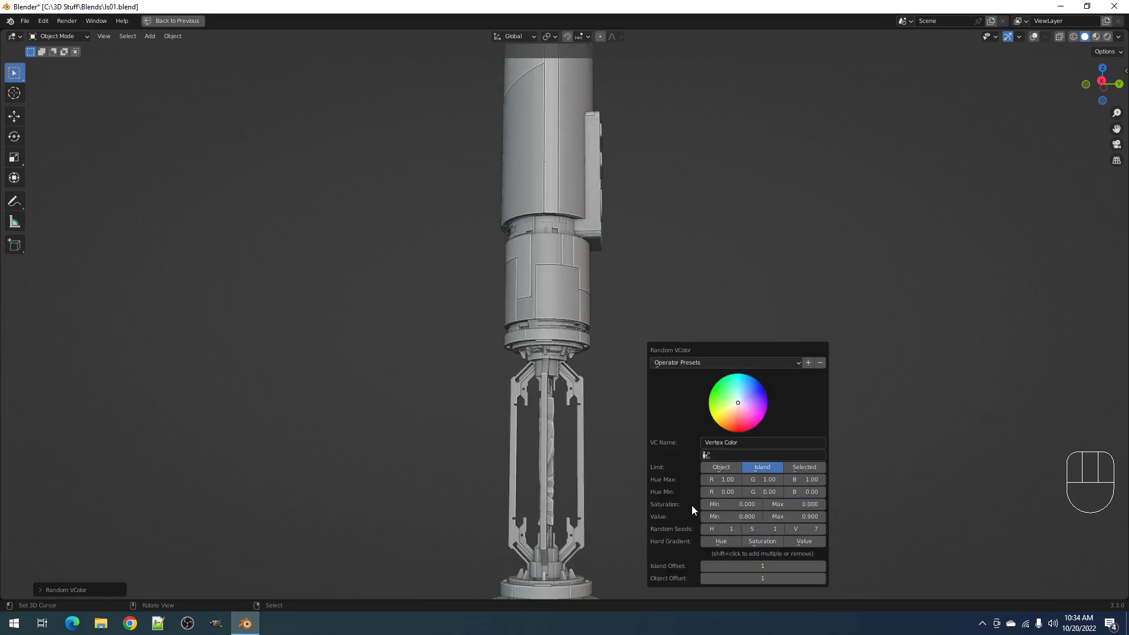
pyautogui.click(784, 518)
pyautogui.write('.8')
pyautogui.press('Return')
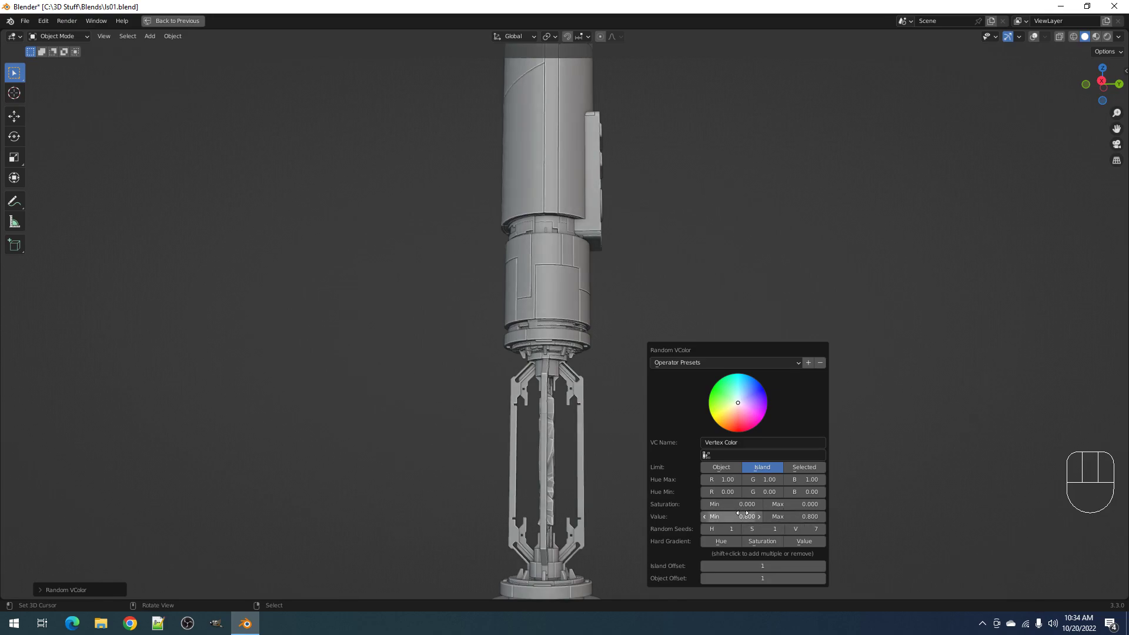
pyautogui.press('Return')
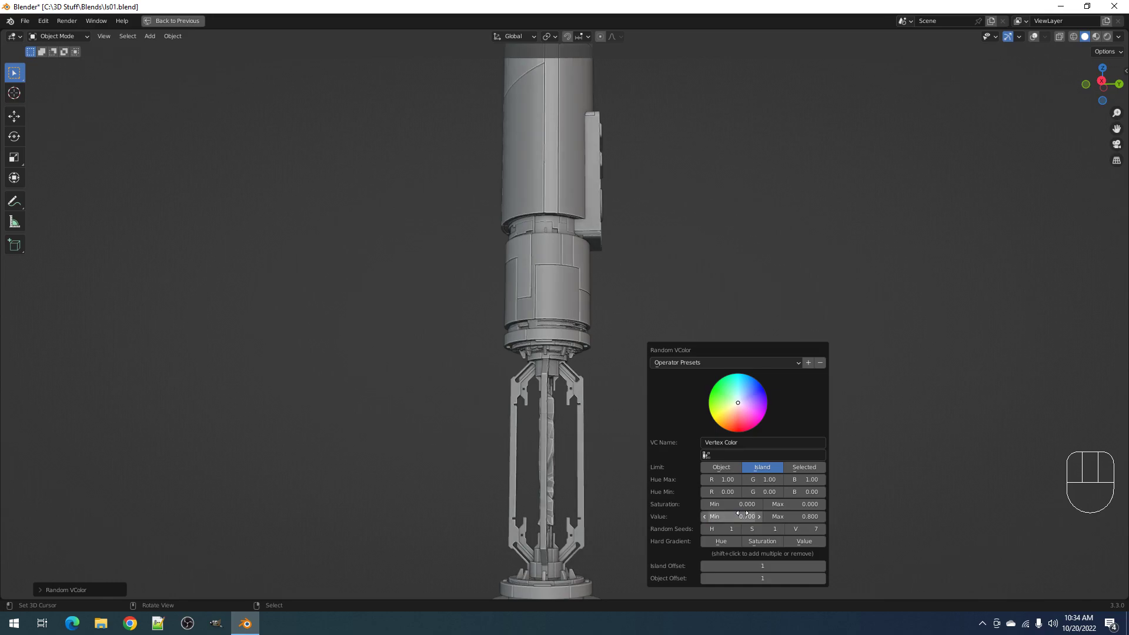
pyautogui.scroll(-3, 404, 432)
pyautogui.moveTo(586, 290); pyautogui.dragTo(534, 286, button='middle')
pyautogui.scroll(4, 573, 290)
# Show the viewport overlays again with nothing selected, and save the file
pyautogui.hotkey('shift', 'alt', 'z')
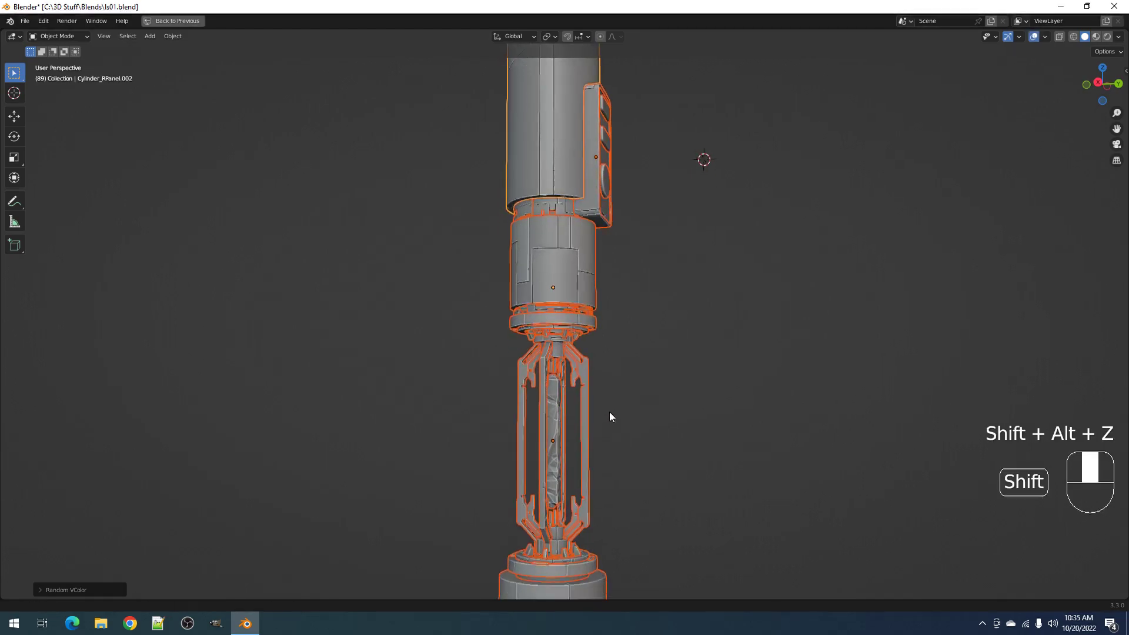
pyautogui.keyDown('shift'); pyautogui.moveTo(608, 421); pyautogui.dragTo(587, 320, button='middle'); pyautogui.keyUp('shift')
pyautogui.hotkey('shift', 'alt', 'z')
pyautogui.rightClick(566, 318)
pyautogui.press('Tab')
pyautogui.hotkey('shift', 'alt', 'z')
pyautogui.press('Tab')
pyautogui.hotkey('alt', 'a')
pyautogui.scroll(5, 640, 315)
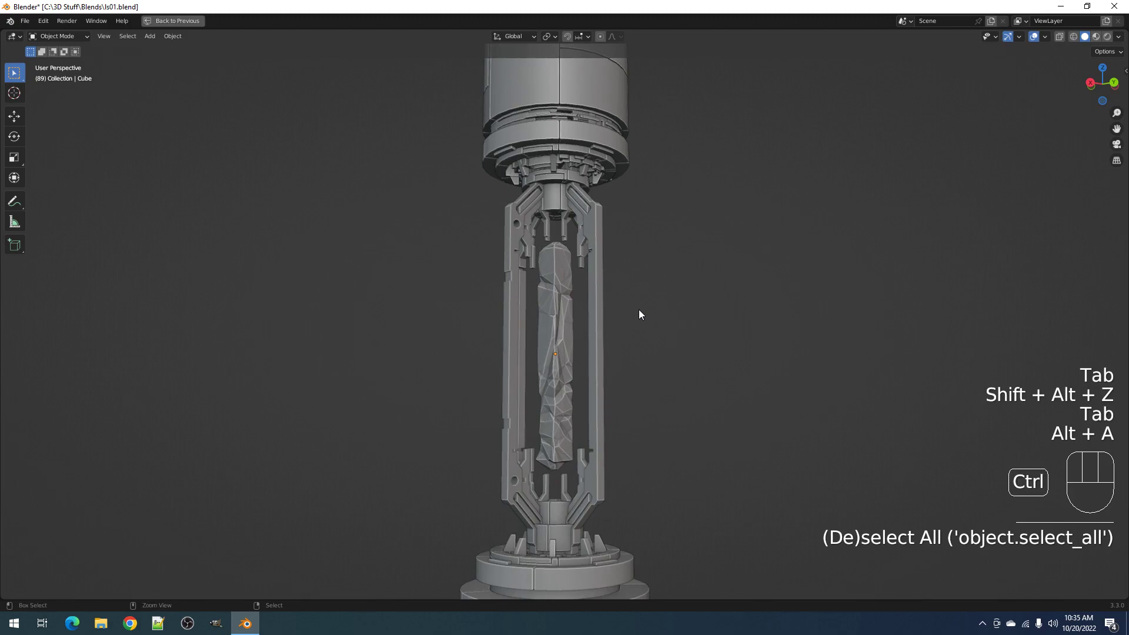
pyautogui.hotkey('ctrl', 's')
# Set the vertex color of the entire crystal in the chamber to light blue, and return to Object Mode
pyautogui.scroll(-5, 638, 315)
pyautogui.moveTo(638, 315); pyautogui.dragTo(553, 355, button='middle')
pyautogui.click(565, 335)
pyautogui.scroll(3, 565, 335)
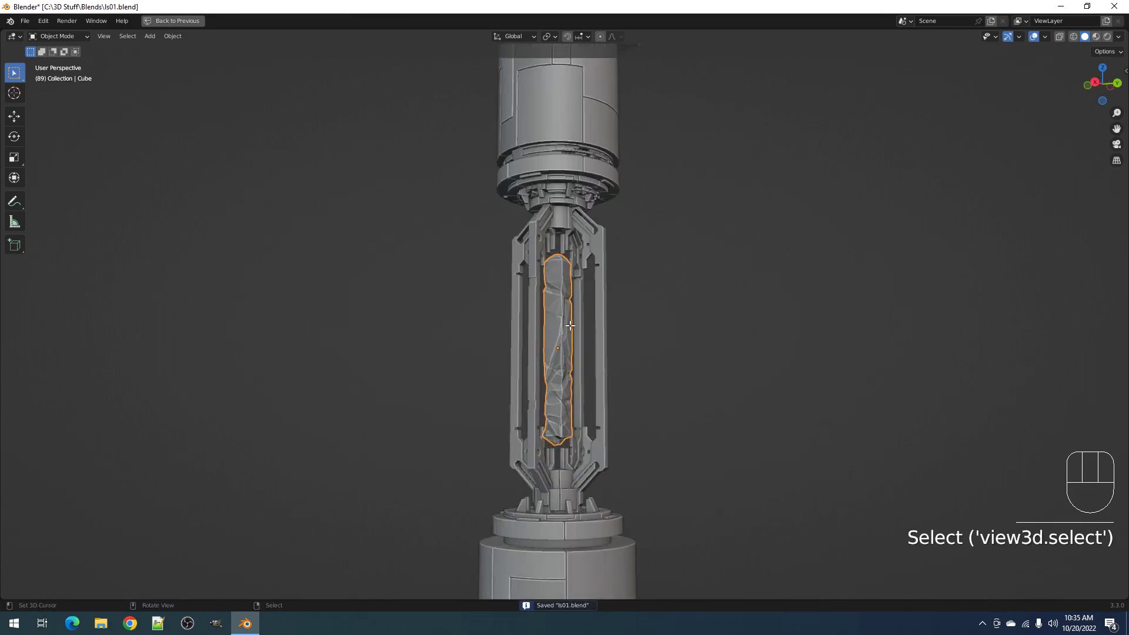
pyautogui.press('Tab')
pyautogui.hotkey('shift', 'ctrl', 'x')
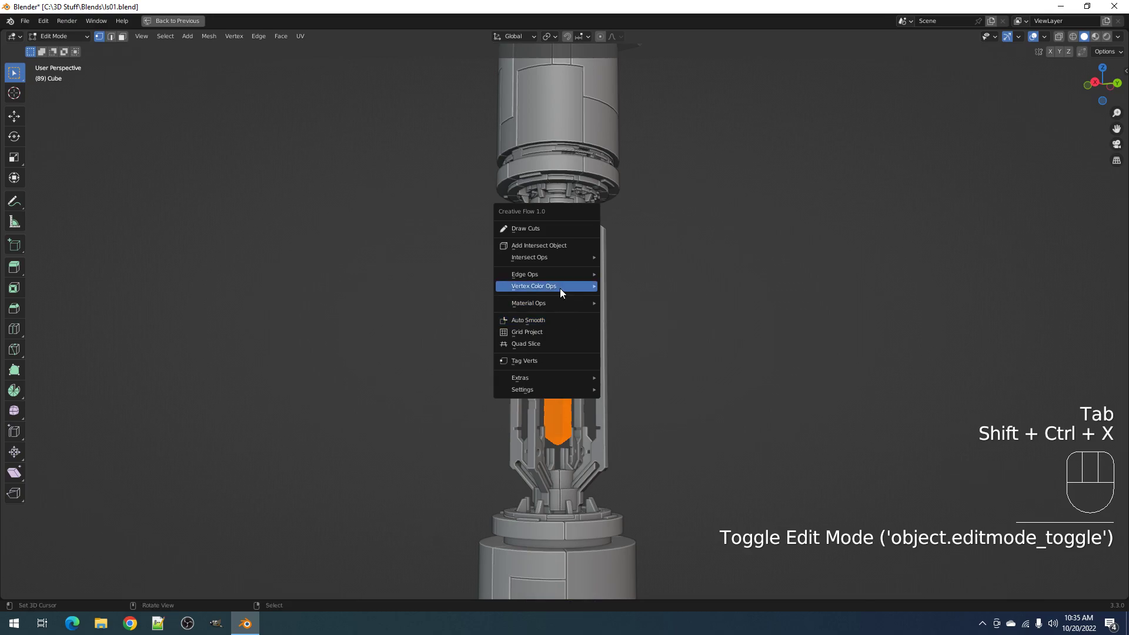
pyautogui.moveTo(560, 288)
pyautogui.click(667, 288)
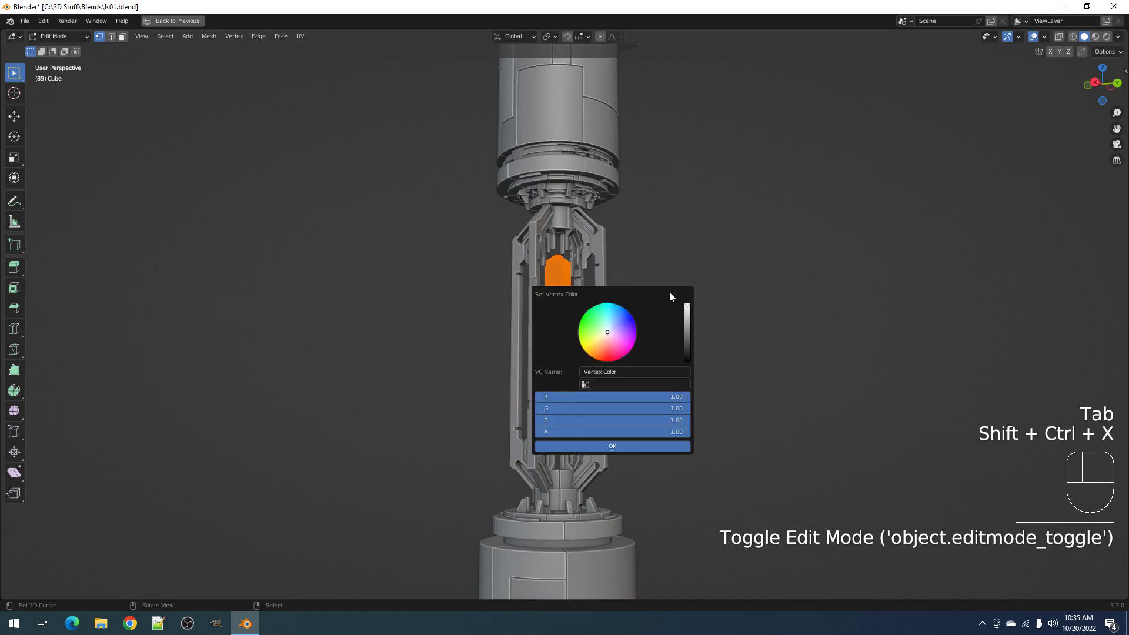
pyautogui.click(616, 316)
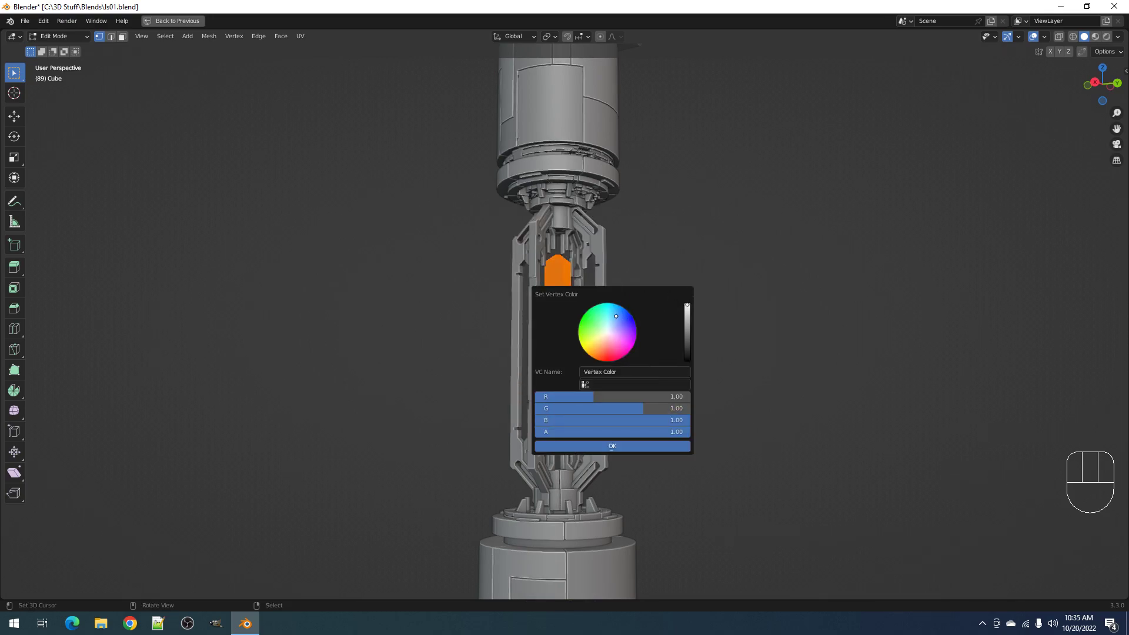
pyautogui.click(594, 442)
pyautogui.press('Tab')
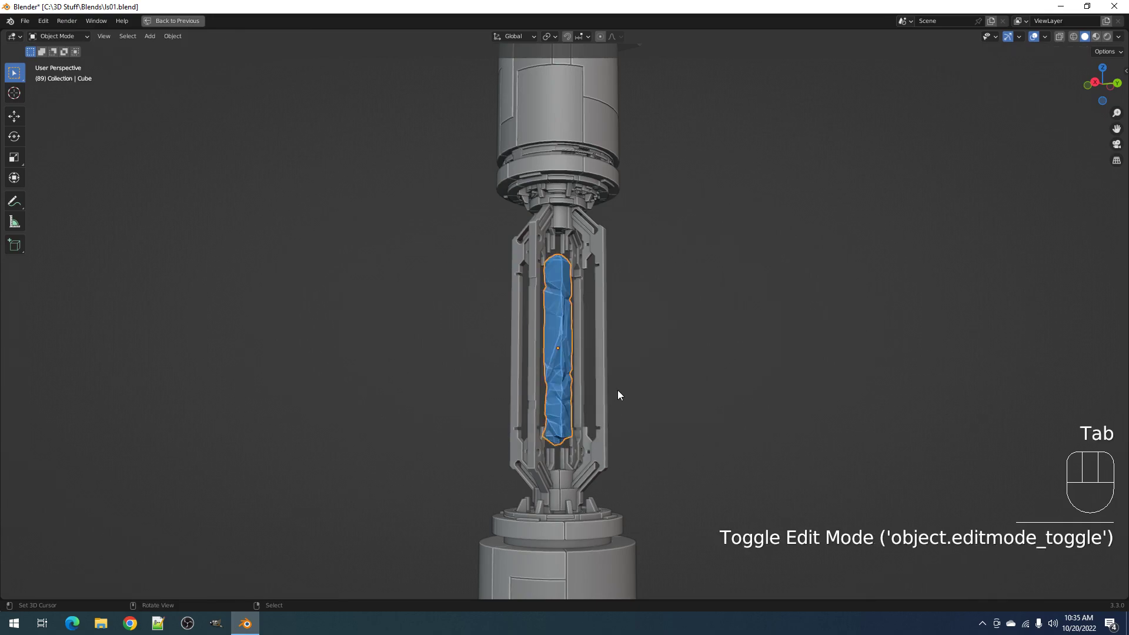
# Deselect the blue crystal and save the file
pyautogui.hotkey('alt', 'a')
pyautogui.scroll(-3, 614, 361)
pyautogui.moveTo(614, 361); pyautogui.dragTo(656, 352, button='middle')
pyautogui.hotkey('ctrl', 's')
pyautogui.scroll(3, 638, 345)
pyautogui.scroll(-2, 605, 334)
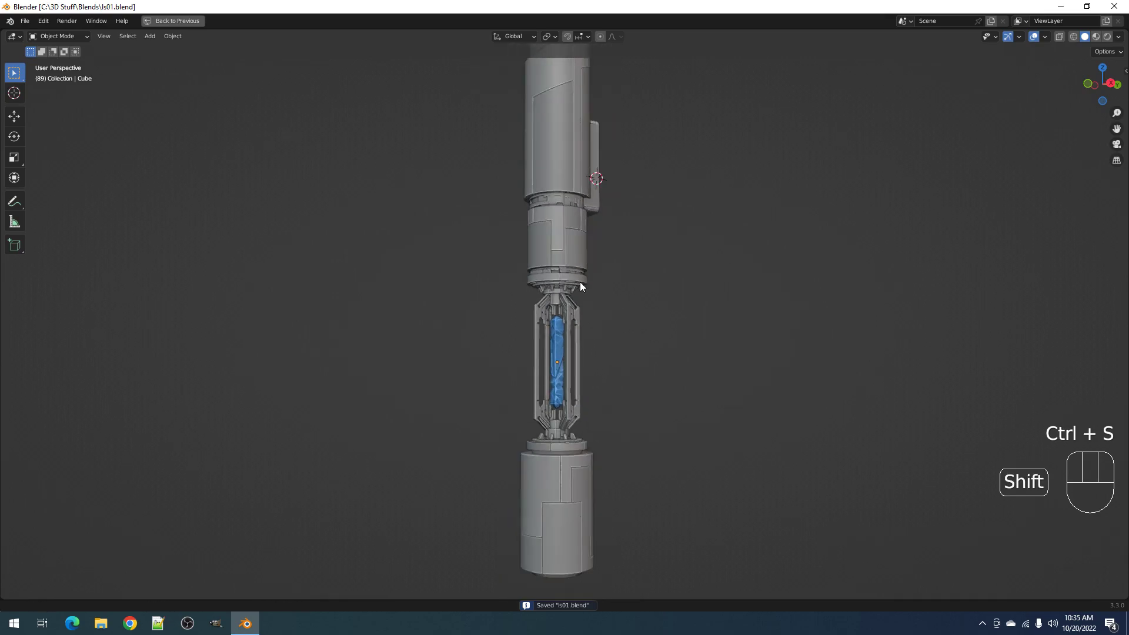
# Append the Grunge material from sky_fortress.blend
pyautogui.keyDown('shift'); pyautogui.moveTo(580, 279); pyautogui.dragTo(593, 345, button='middle'); pyautogui.keyUp('shift')
pyautogui.press('F4')
pyautogui.click(471, 312)
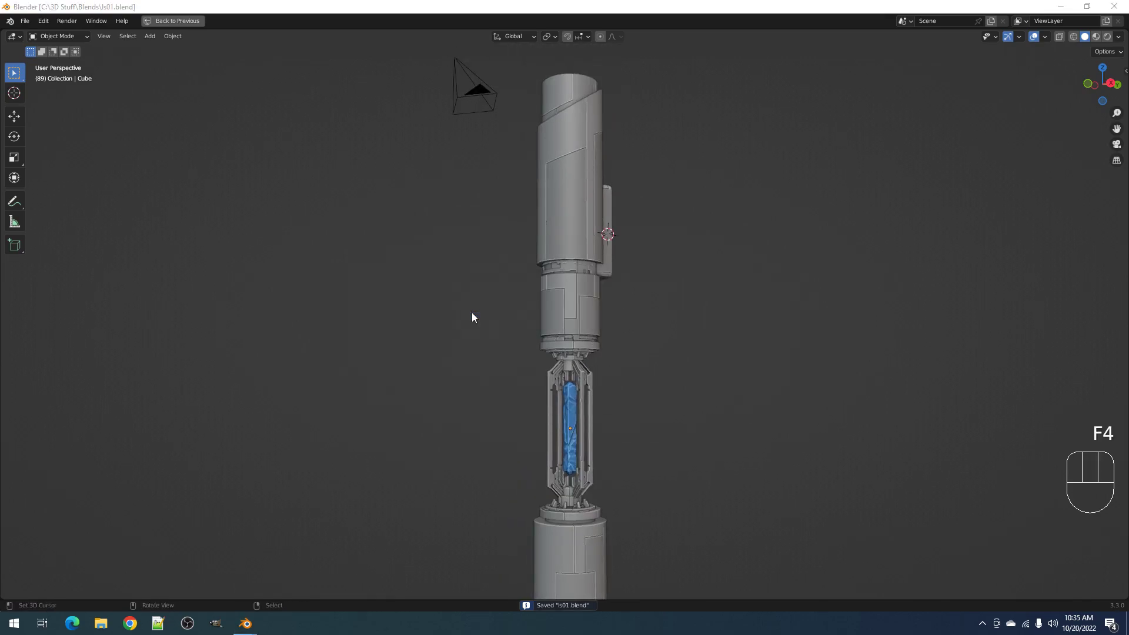
pyautogui.doubleClick(587, 229)
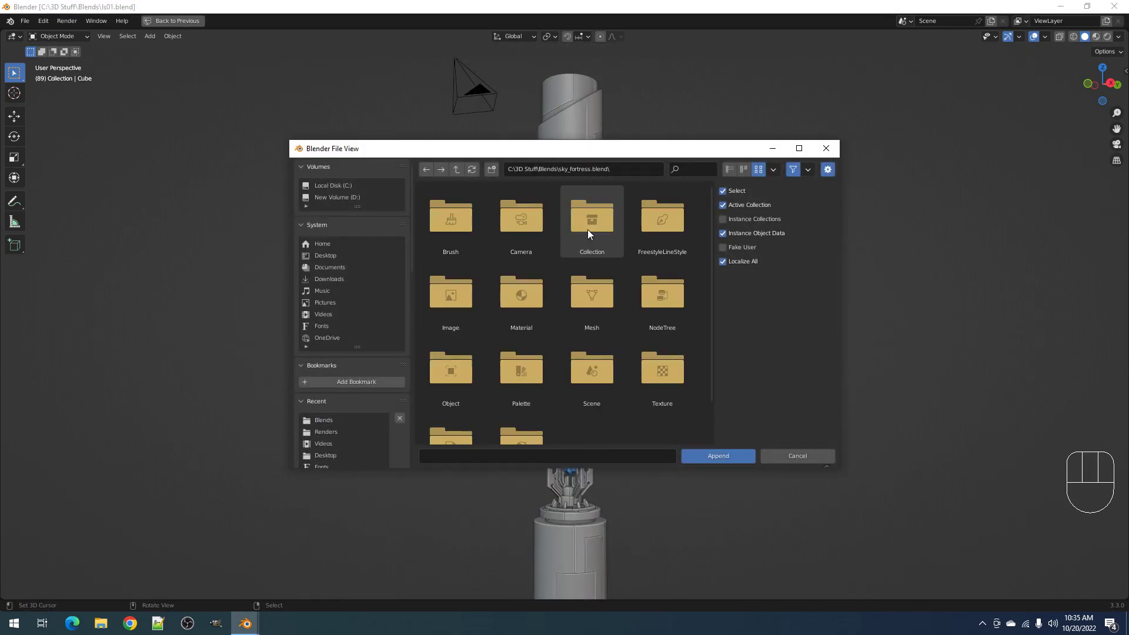
pyautogui.scroll(-2, 591, 265)
pyautogui.click(531, 264)
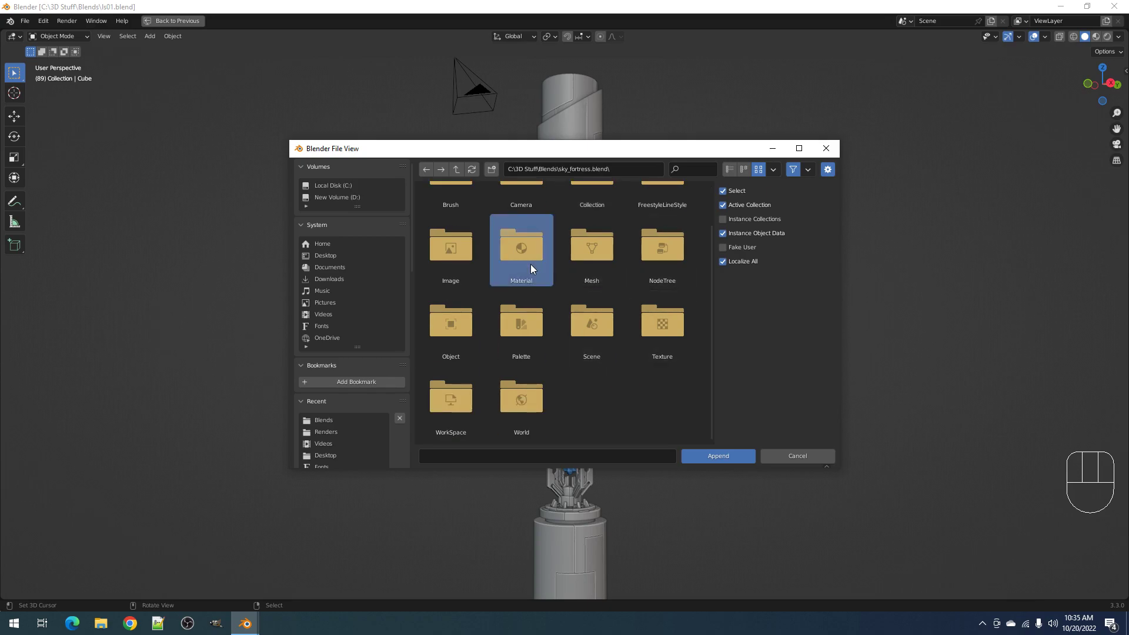
pyautogui.doubleClick(530, 263)
pyautogui.click(522, 238)
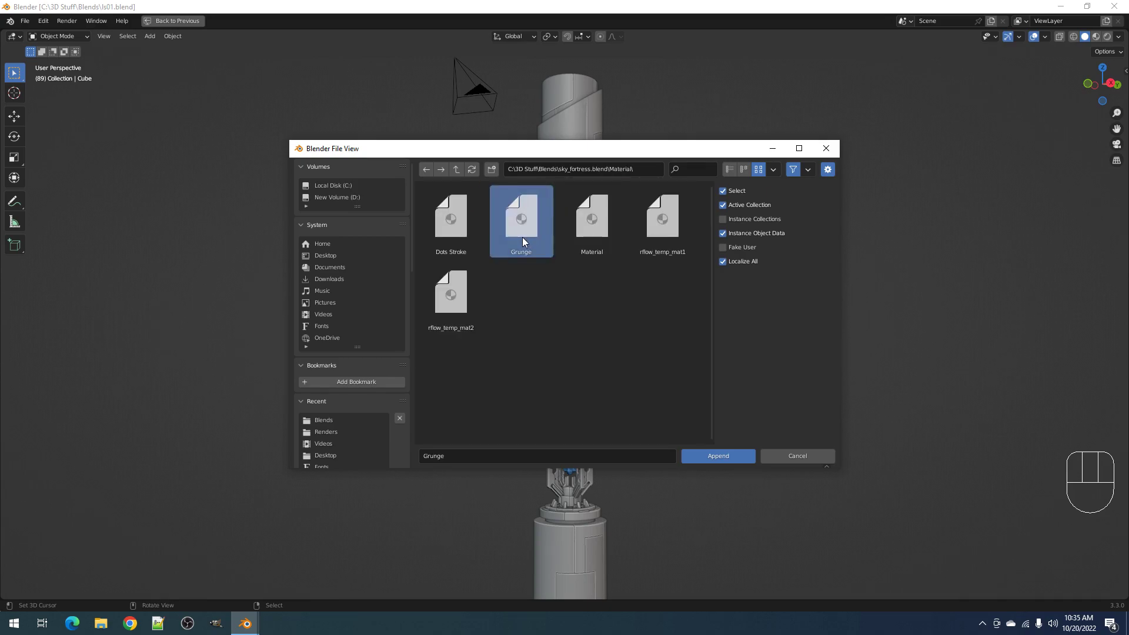
pyautogui.doubleClick(522, 238)
# Hide the blue crystal and select all remaining mesh parts with Select Grouped, with the viewport overlays off
pyautogui.rightClick(591, 282)
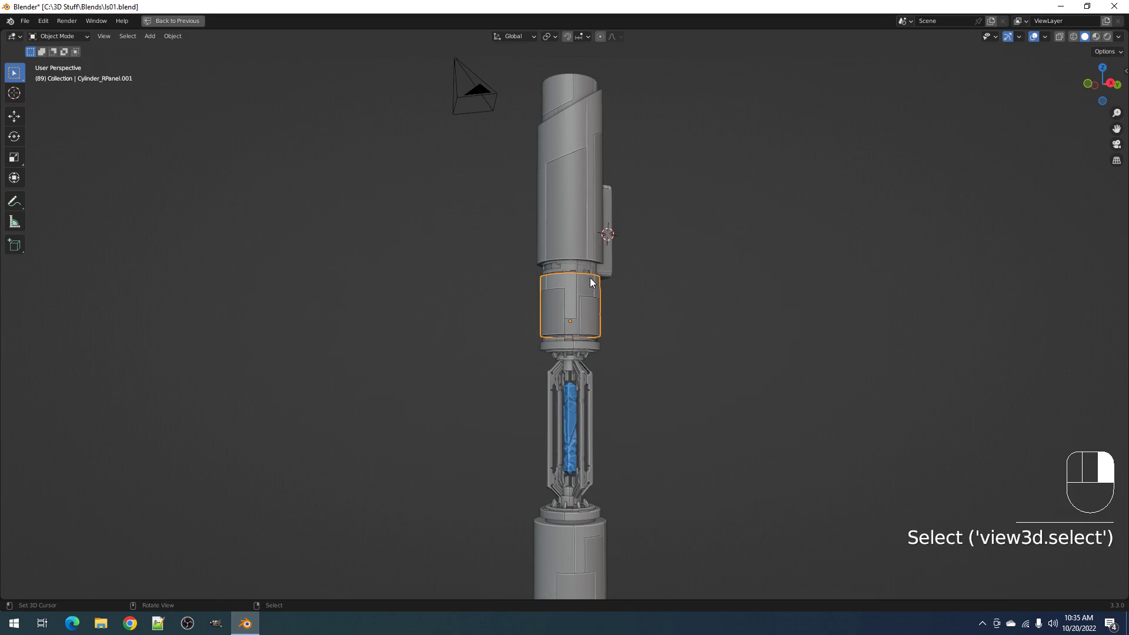
pyautogui.rightClick(573, 391)
pyautogui.press('h')
pyautogui.keyDown('shift'); pyautogui.rightClick(573, 319); pyautogui.keyUp('shift')
pyautogui.hotkey('shift', 'g')
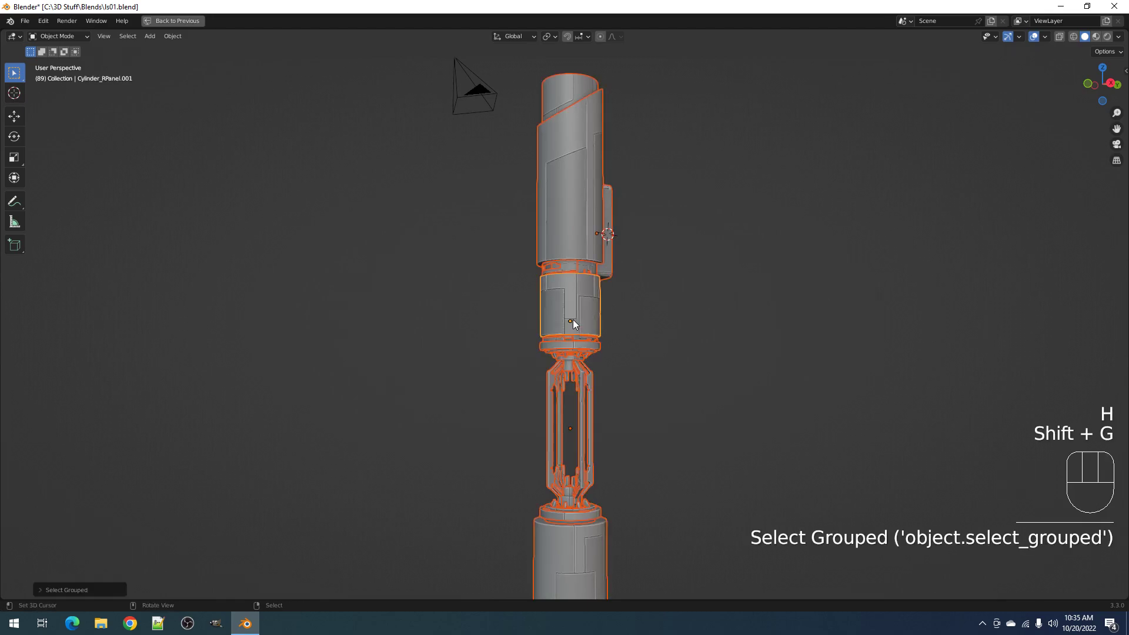
pyautogui.moveTo(573, 319); pyautogui.dragTo(585, 298, button='middle')
pyautogui.hotkey('shift', 'alt', 'z')
# Assign the Grunge material to all selected parts through Assign Material
pyautogui.hotkey('shift', 'q')
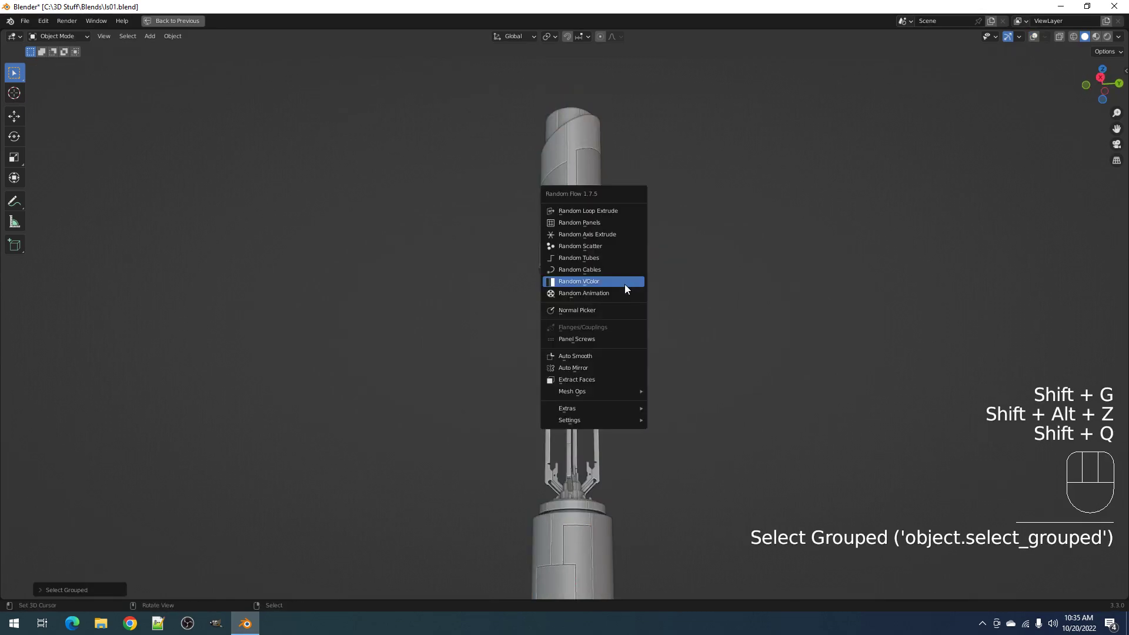
pyautogui.moveTo(591, 391)
pyautogui.hotkey('shift', 'ctrl', 'x')
pyautogui.moveTo(551, 377)
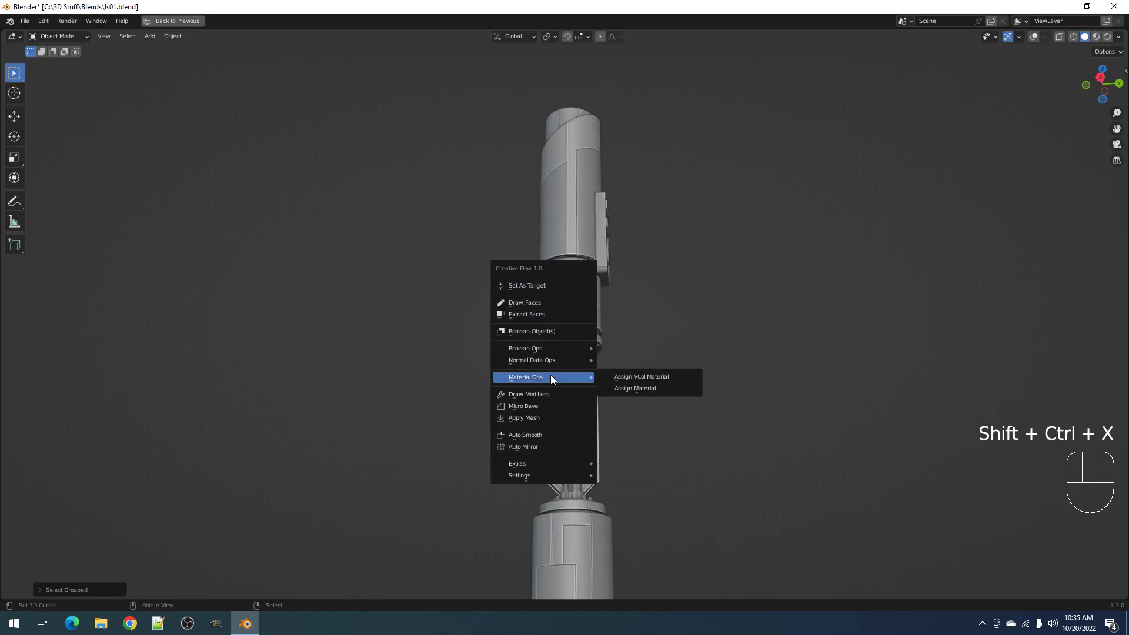
pyautogui.click(641, 387)
pyautogui.click(681, 405)
pyautogui.click(663, 432)
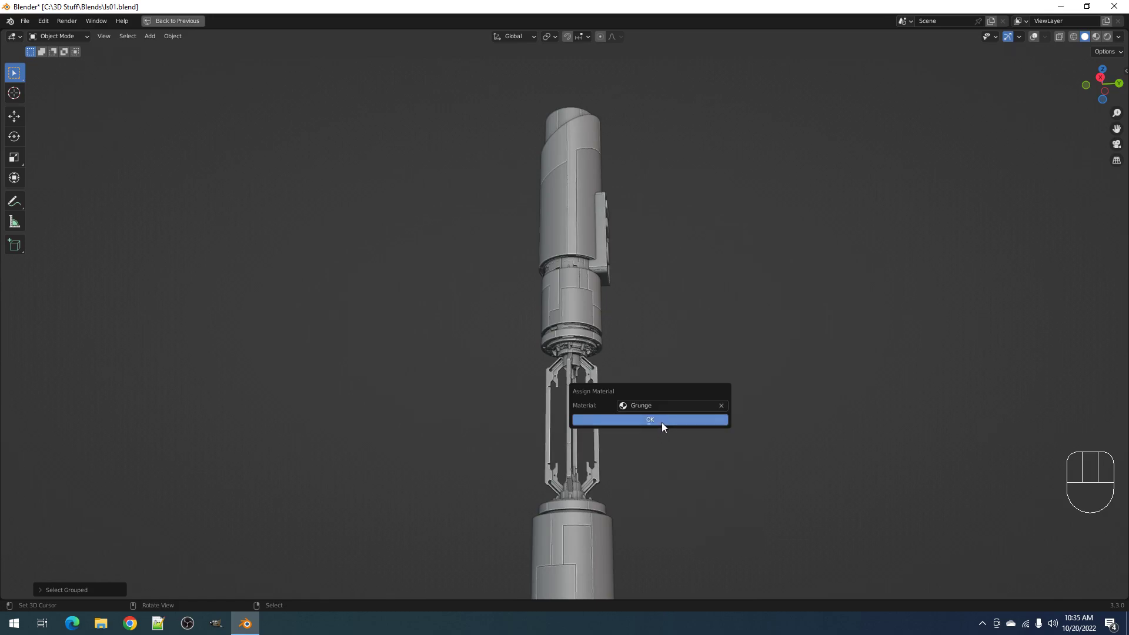
pyautogui.click(661, 421)
pyautogui.scroll(-3, 650, 327)
pyautogui.scroll(1, 643, 324)
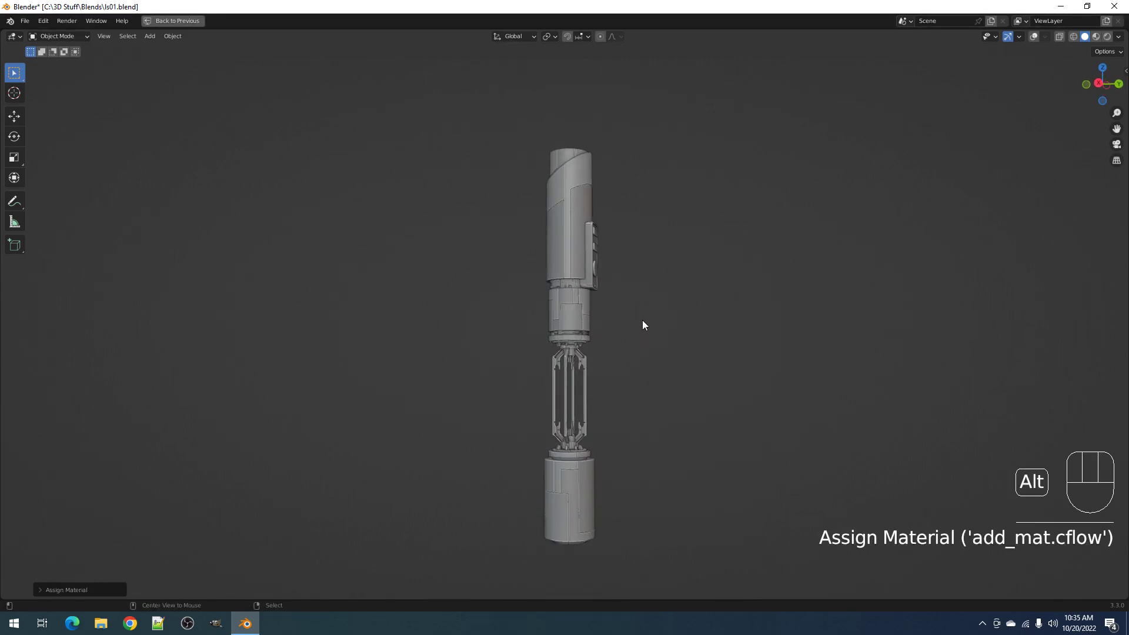
# Set a render region around the whole model and restore the full multi-editor layout from the maximized viewport
pyautogui.hotkey('alt', 'a')
pyautogui.hotkey('ctrl', 'b')
pyautogui.moveTo(476, 128); pyautogui.dragTo(667, 545)
pyautogui.hotkey('ctrl', 'space')
pyautogui.moveTo(622, 357); pyautogui.dragTo(523, 338, button='middle')
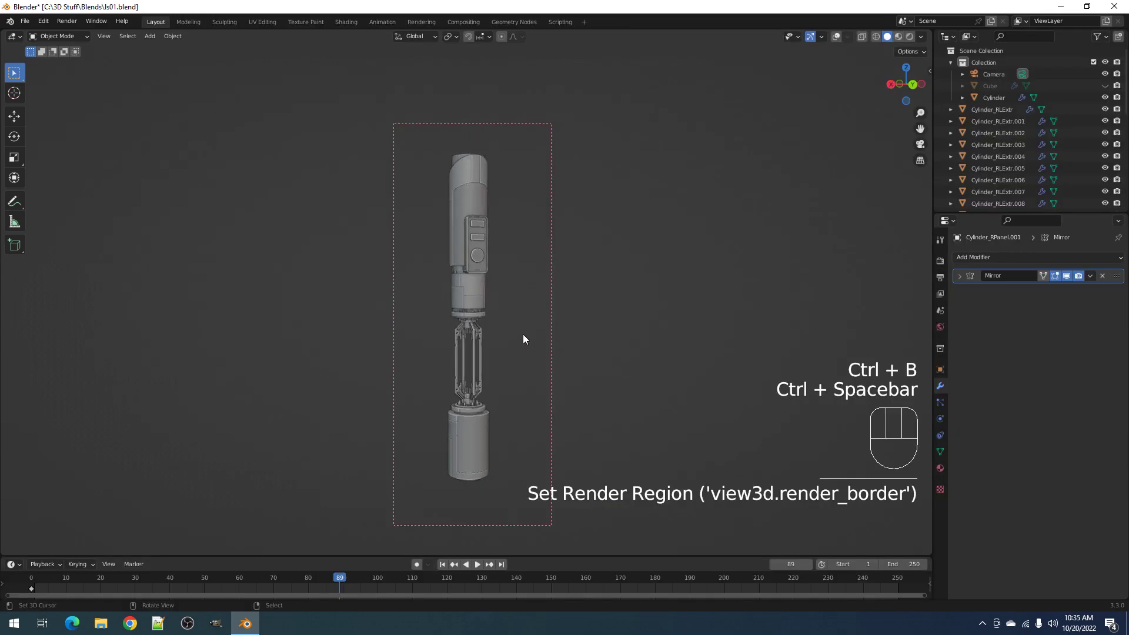
# Enable the Abandoned Greenhouse HDRI as the world background and show the model in rendered shading
pyautogui.scroll(1, 523, 339)
pyautogui.click(939, 327)
pyautogui.click(969, 410)
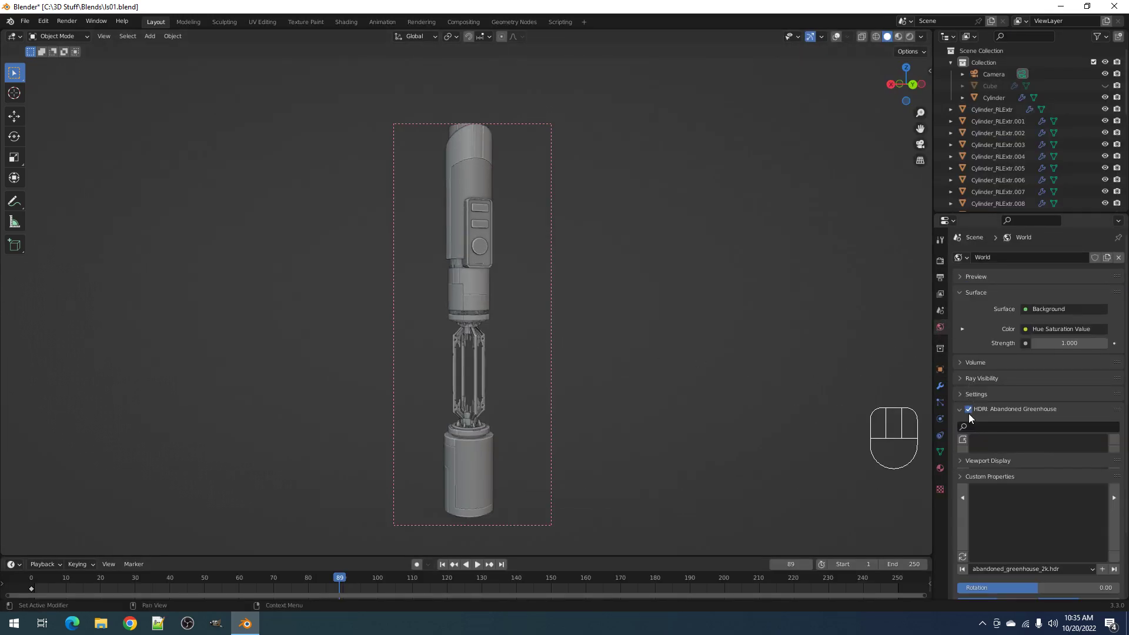
pyautogui.press('z')
pyautogui.click(586, 284)
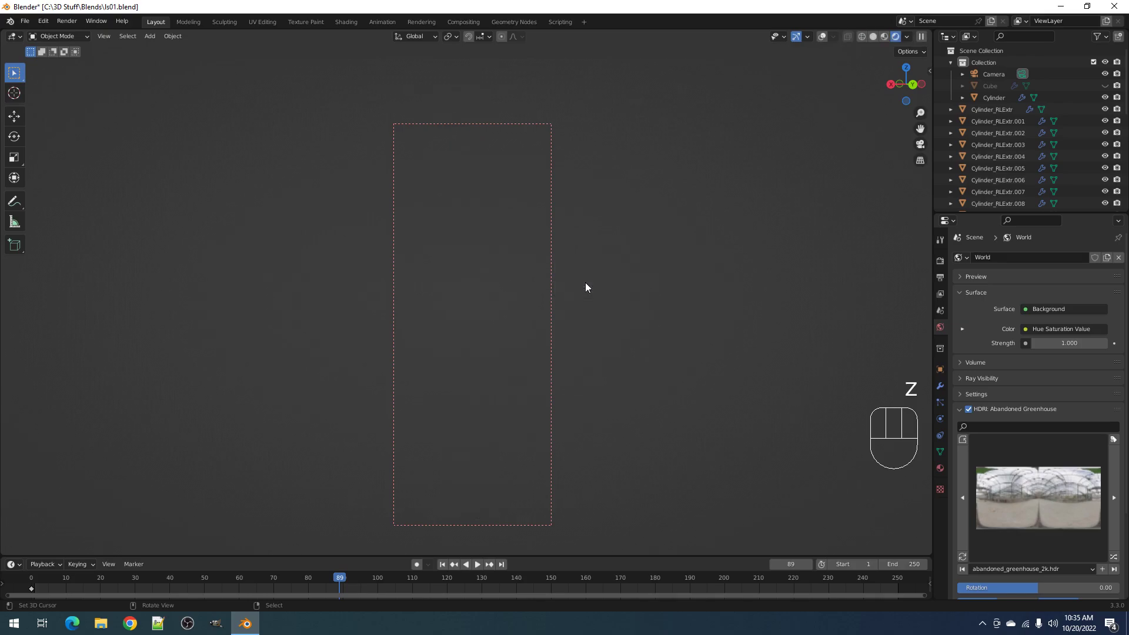
pyautogui.moveTo(502, 330); pyautogui.dragTo(522, 383, button='middle')
pyautogui.keyDown('shift'); pyautogui.moveTo(536, 301); pyautogui.dragTo(528, 349, button='middle'); pyautogui.keyUp('shift')
pyautogui.scroll(4, 538, 363)
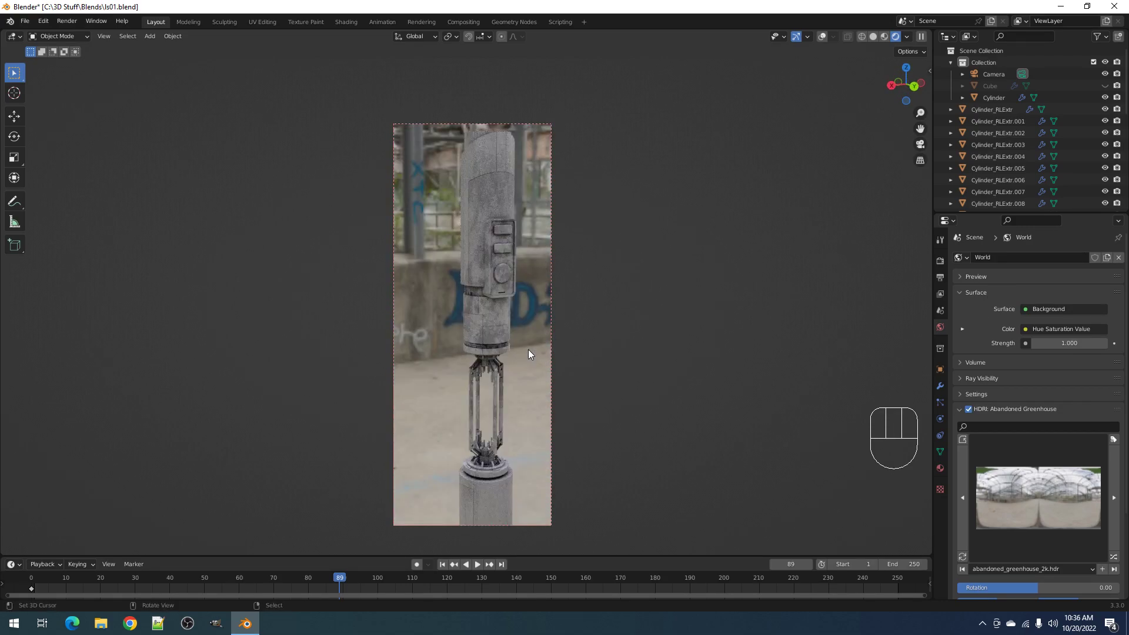
# Change the world HDRI to Quarry 03 and set a wider render region around the whole model
pyautogui.click(1022, 499)
pyautogui.click(800, 329)
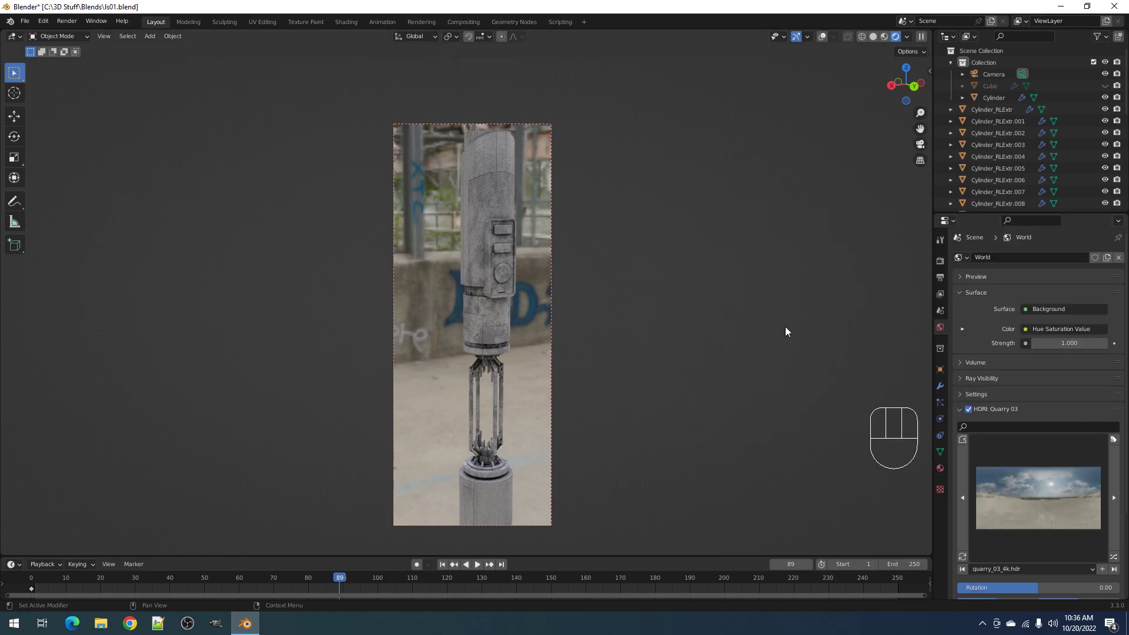
pyautogui.moveTo(553, 362); pyautogui.dragTo(601, 405, button='middle')
pyautogui.hotkey('ctrl', 'b')
pyautogui.moveTo(402, 150); pyautogui.dragTo(608, 558)
pyautogui.moveTo(605, 444)
pyautogui.mouseDown(button='middle')
pyautogui.moveTo(576, 416)
pyautogui.moveTo(584, 459)
pyautogui.moveTo(592, 453)
pyautogui.mouseUp(button='middle')
pyautogui.hotkey('ctrl', 'b')
pyautogui.moveTo(345, 169); pyautogui.dragTo(630, 555)
# Return the viewport to solid shading, then reveal the hidden blue crystal with everything deselected
pyautogui.press('z')
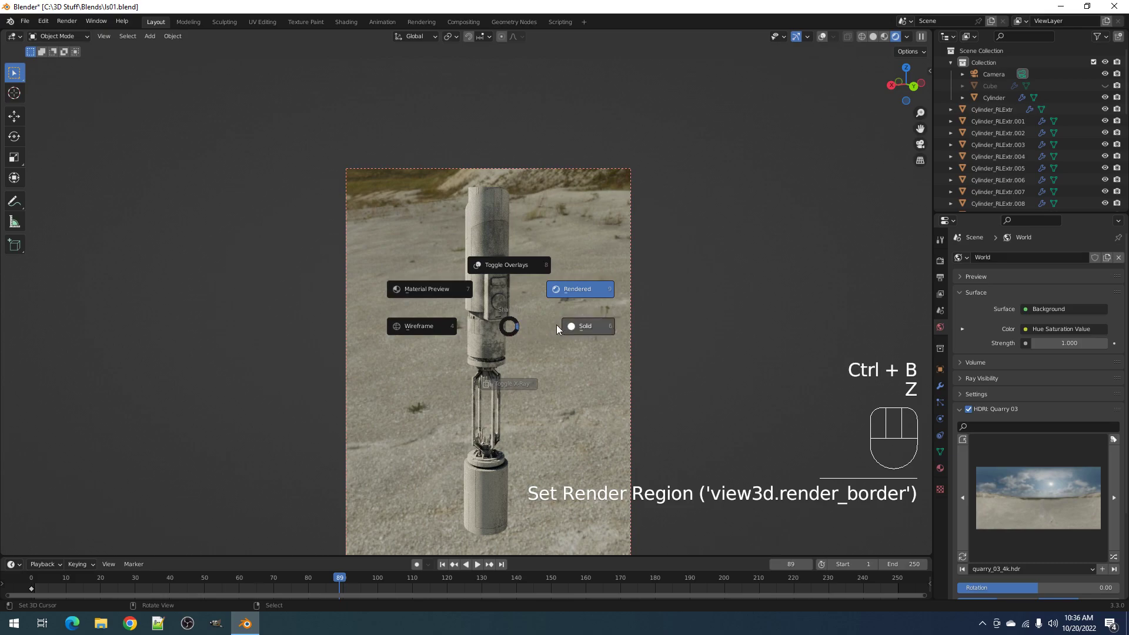
pyautogui.click(568, 317)
pyautogui.scroll(1, 547, 353)
pyautogui.keyDown('shift'); pyautogui.moveTo(537, 341); pyautogui.dragTo(514, 317, button='middle'); pyautogui.keyUp('shift')
pyautogui.hotkey('alt', 'h')
pyautogui.hotkey('alt', 'a')
pyautogui.scroll(1, 510, 314)
# Select all mesh parts with Select Grouped, clear the render region and snap the 3D cursor to the selection
pyautogui.rightClick(468, 273)
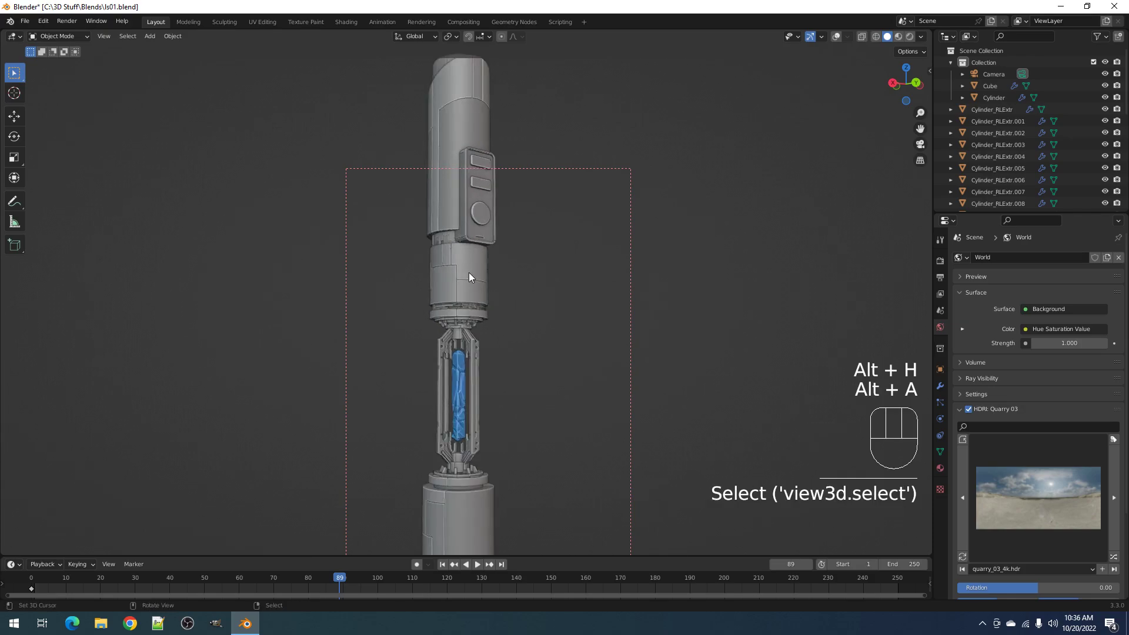
pyautogui.moveTo(467, 273); pyautogui.dragTo(479, 288, button='middle')
pyautogui.hotkey('shift', 'g')
pyautogui.click(479, 287)
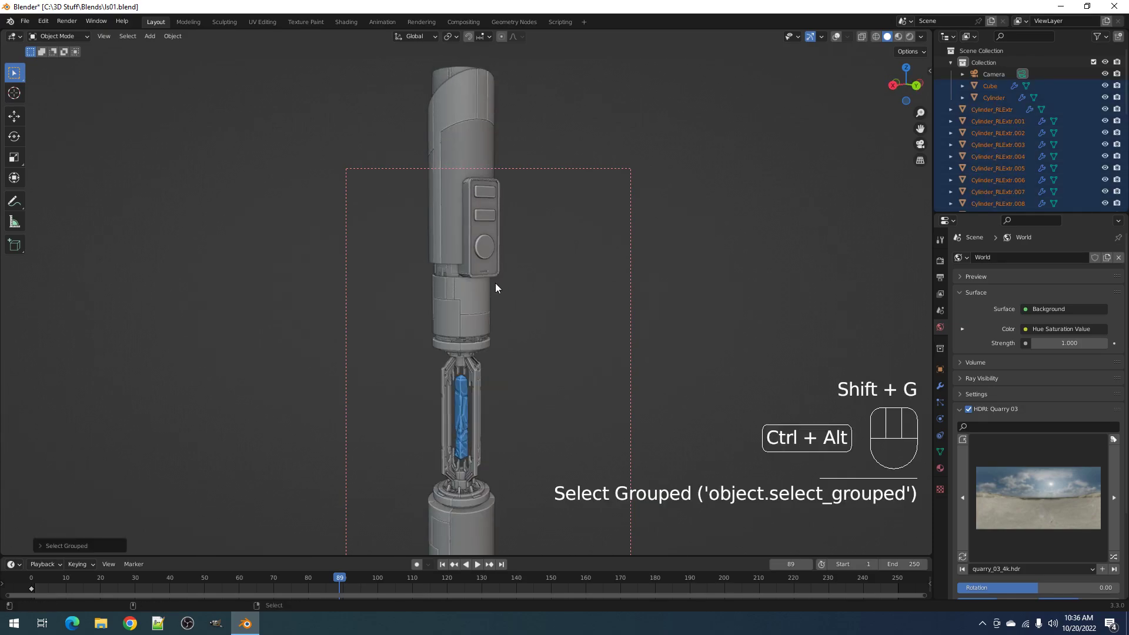
pyautogui.hotkey('ctrl', 'alt', 'b')
pyautogui.keyDown('alt'); pyautogui.moveTo(494, 284); pyautogui.dragTo(531, 290, button='middle'); pyautogui.keyUp('alt')
pyautogui.hotkey('shift', 's')
pyautogui.click(524, 352)
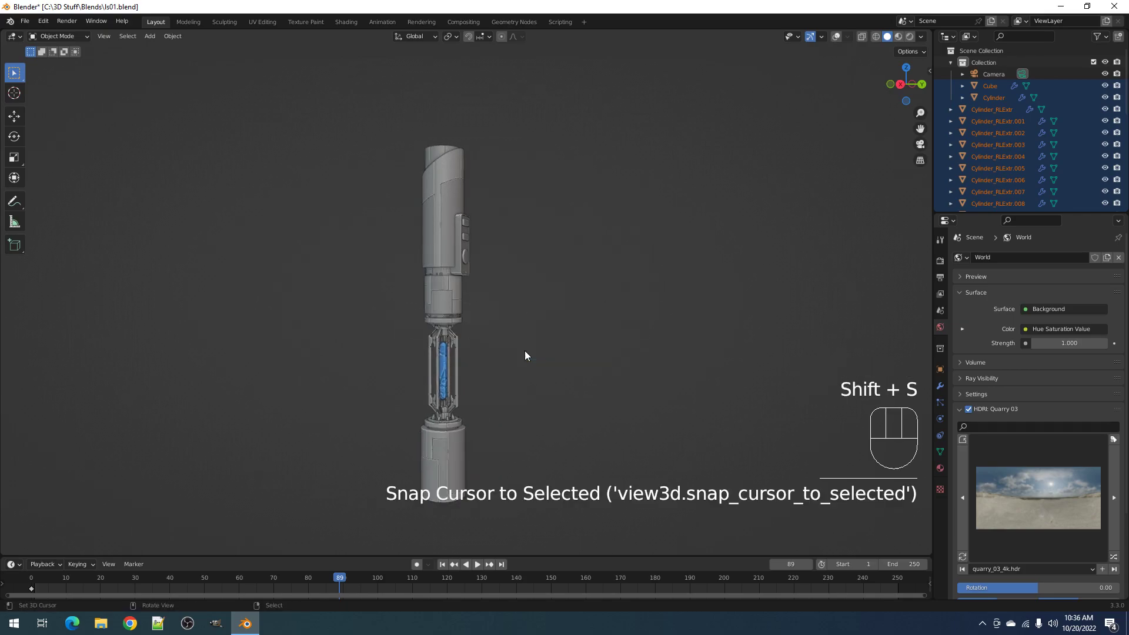
# Turn the viewport overlays back on and snap the 3D cursor to the world origin with nothing selected
pyautogui.hotkey('shift', 'alt', 'z')
pyautogui.hotkey('alt', 'a')
pyautogui.scroll(2, 518, 322)
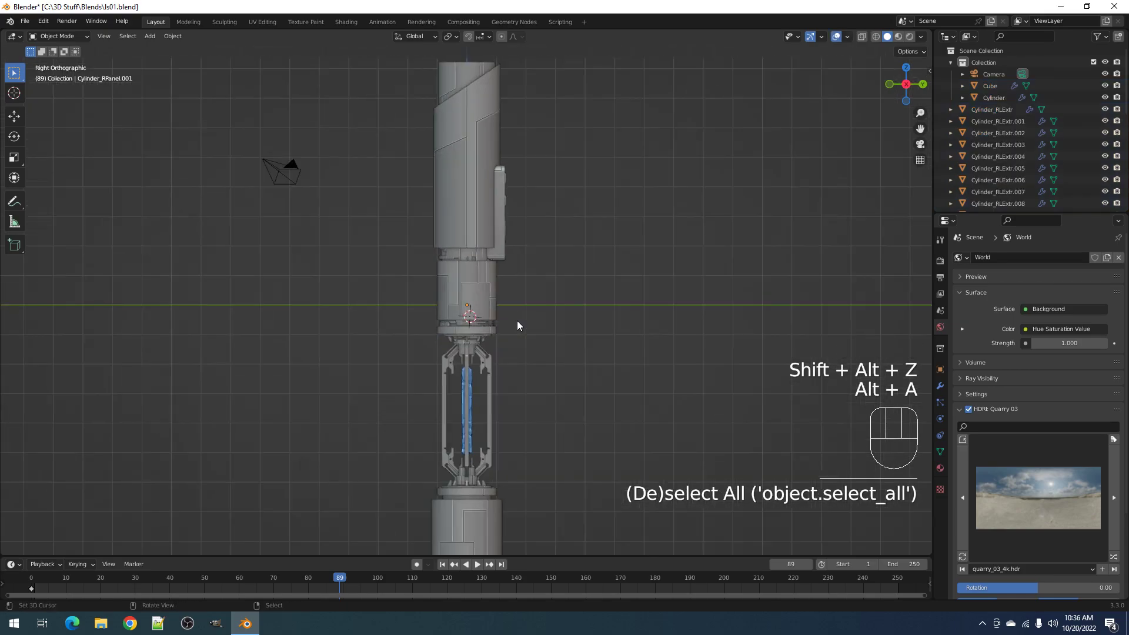
pyautogui.hotkey('shift', 's')
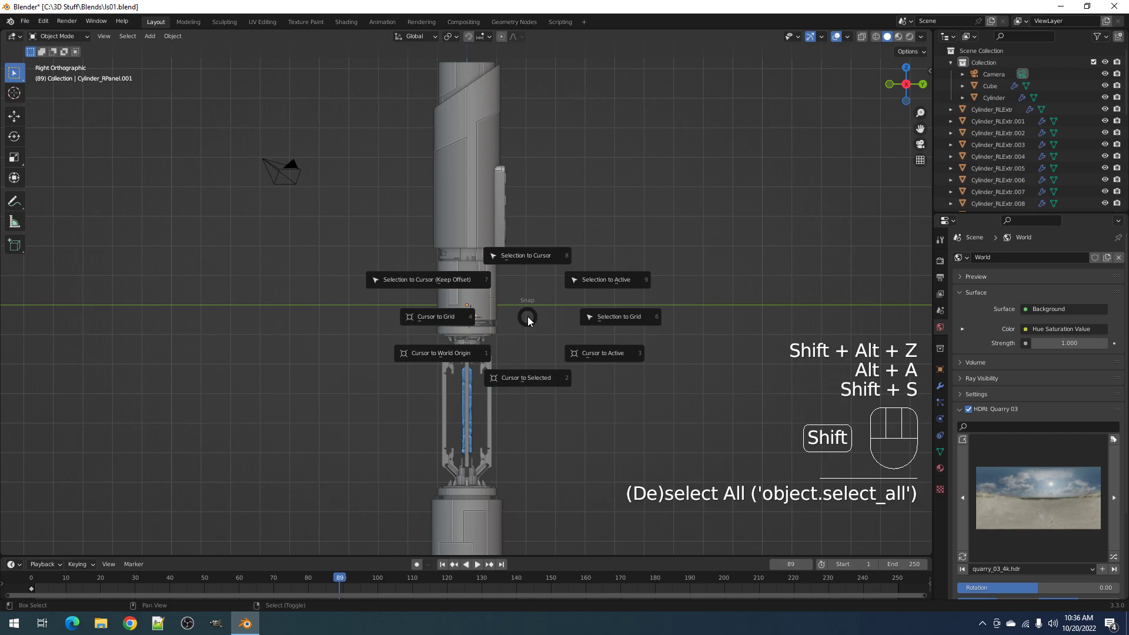
pyautogui.click(461, 354)
# Add a plain-axes empty at the world origin and scale it up until it extends well beyond the model's width
pyautogui.hotkey('shift', 'a')
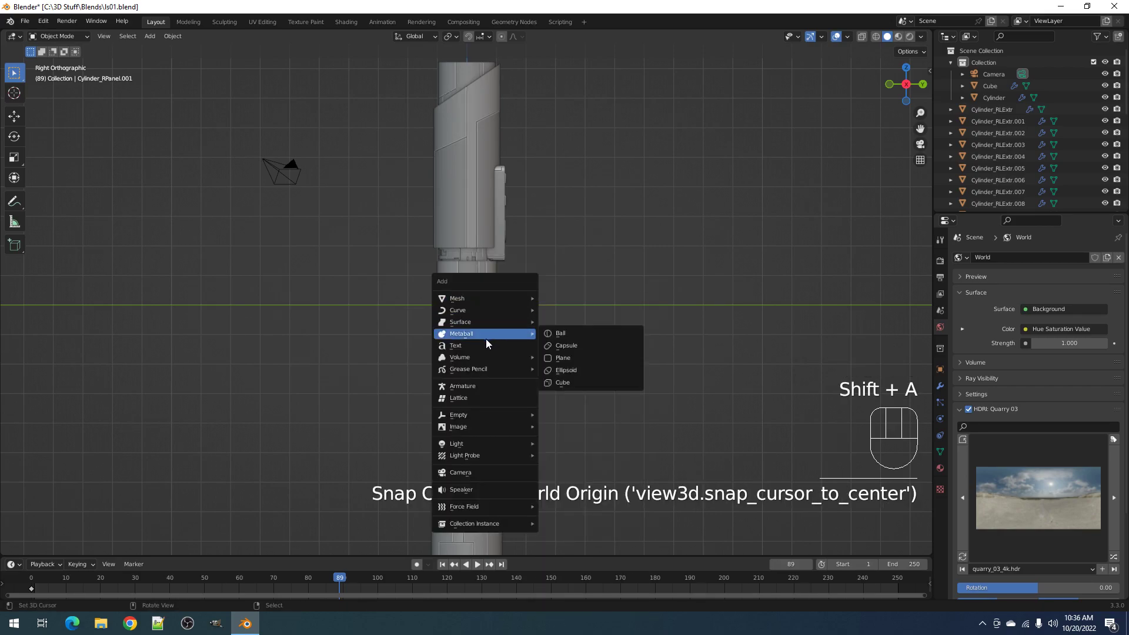
pyautogui.moveTo(481, 360)
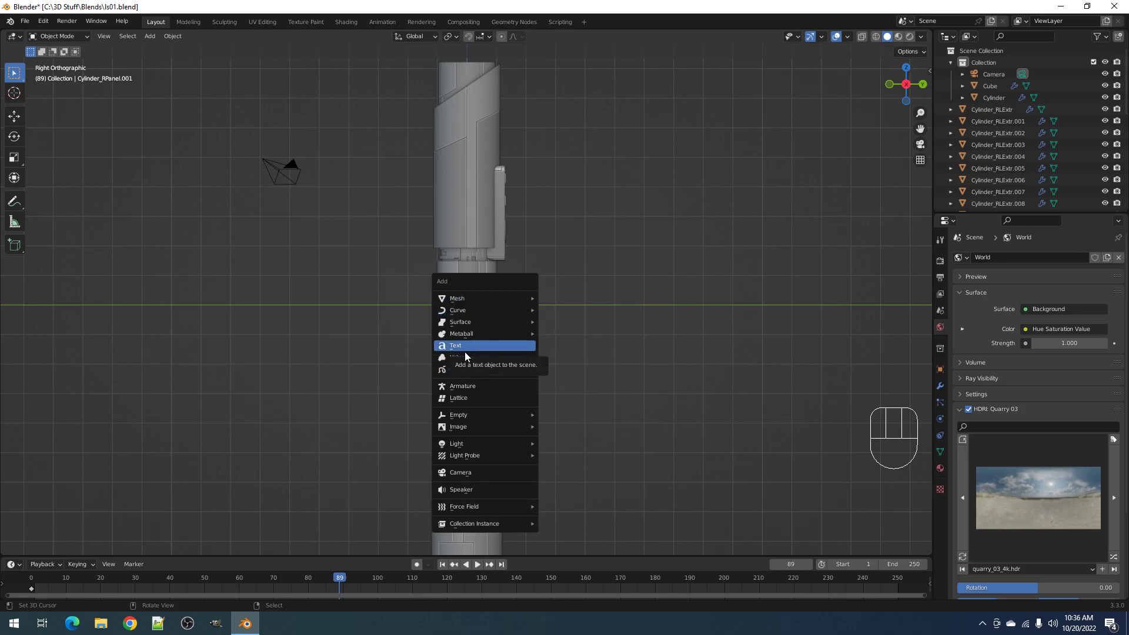
pyautogui.moveTo(470, 415)
pyautogui.click(559, 416)
pyautogui.press('s')
pyautogui.click(653, 360)
pyautogui.press('s')
pyautogui.click(831, 360)
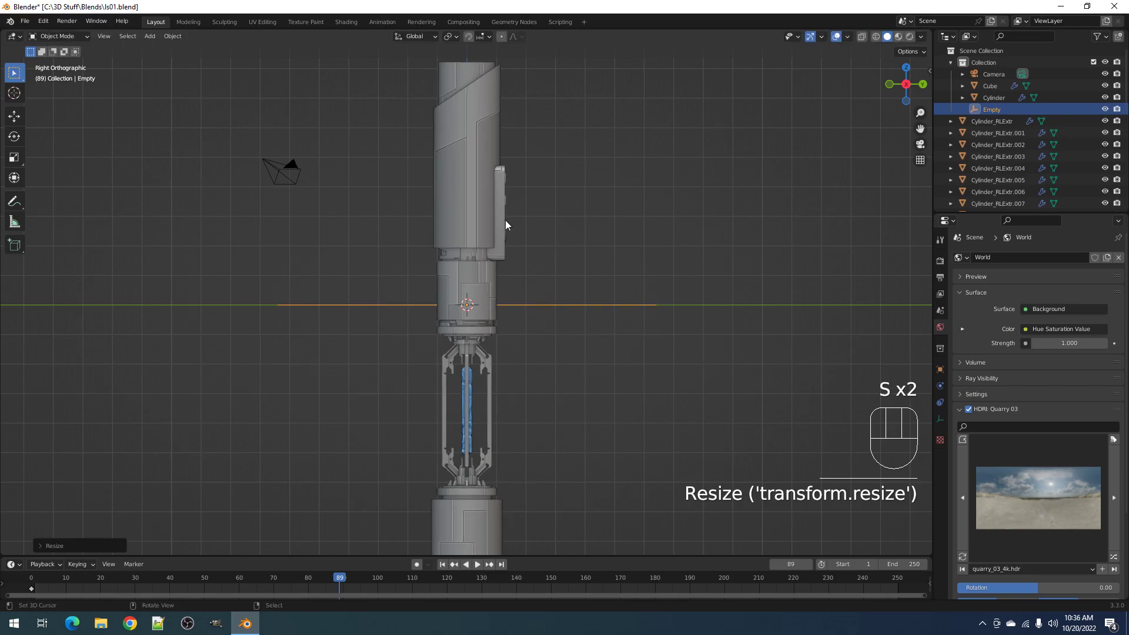
# Select all mesh parts with Select Grouped and parent them to the empty using the Object option
pyautogui.rightClick(489, 215)
pyautogui.hotkey('shift', 'g')
pyautogui.click(488, 217)
pyautogui.keyDown('shift'); pyautogui.click(576, 304); pyautogui.keyUp('shift')
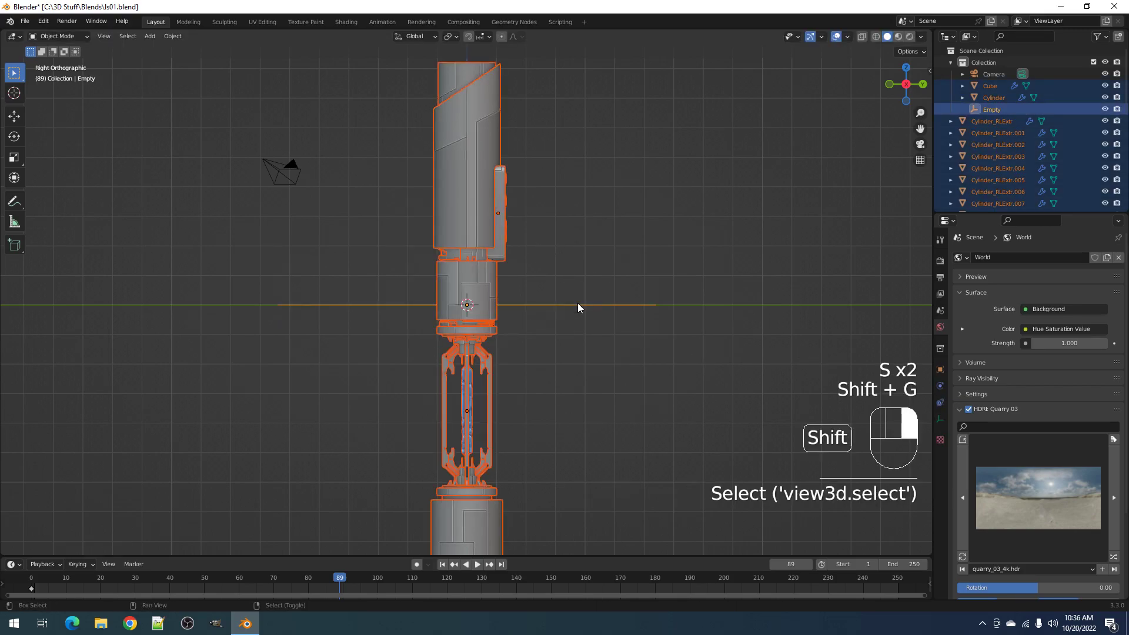
pyautogui.hotkey('ctrl', 'p')
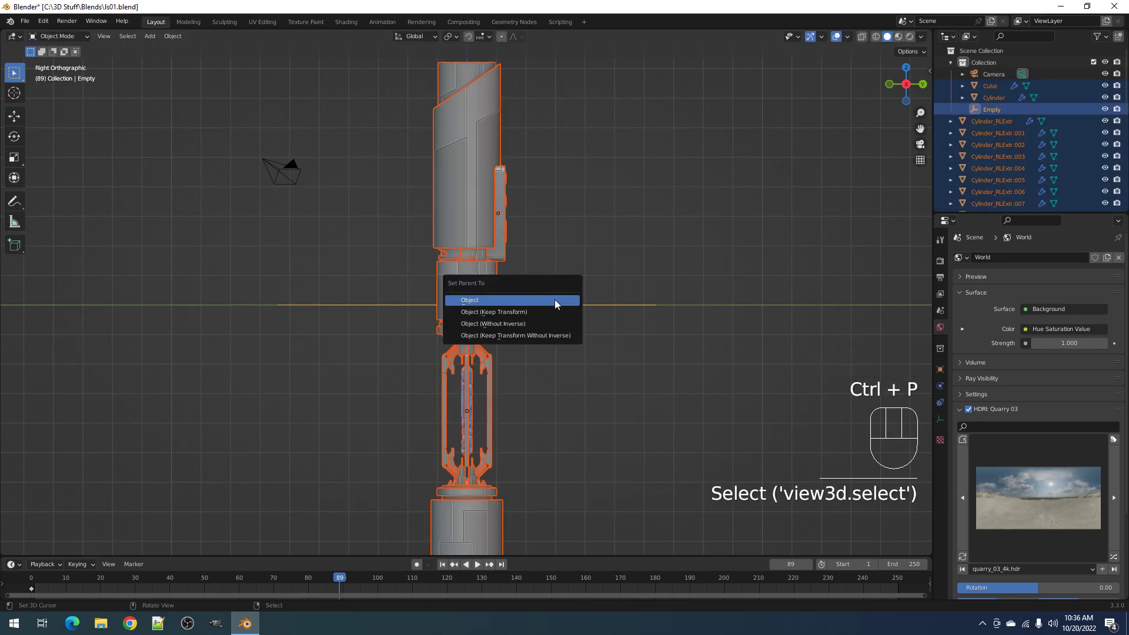
pyautogui.click(555, 300)
pyautogui.hotkey('alt', 'a')
# Add a mesh plane at the world origin and scale it up into a large ground surface
pyautogui.moveTo(555, 302); pyautogui.dragTo(499, 338, button='middle')
pyautogui.hotkey('shift', 'a')
pyautogui.moveTo(483, 219)
pyautogui.click(548, 221)
pyautogui.press('g')
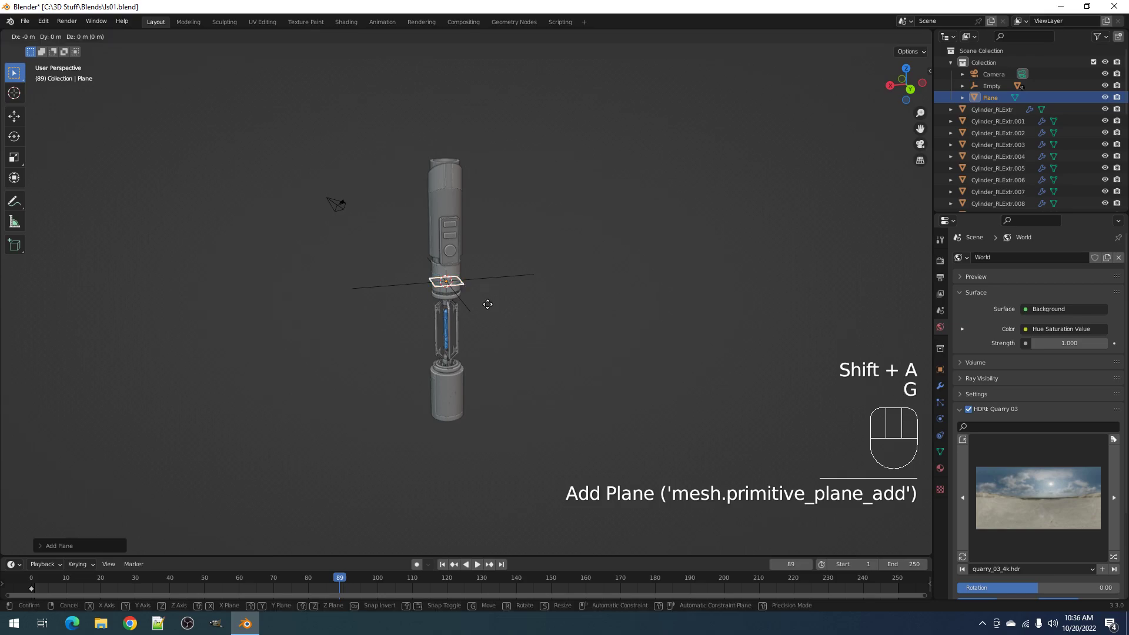
pyautogui.click(735, 352)
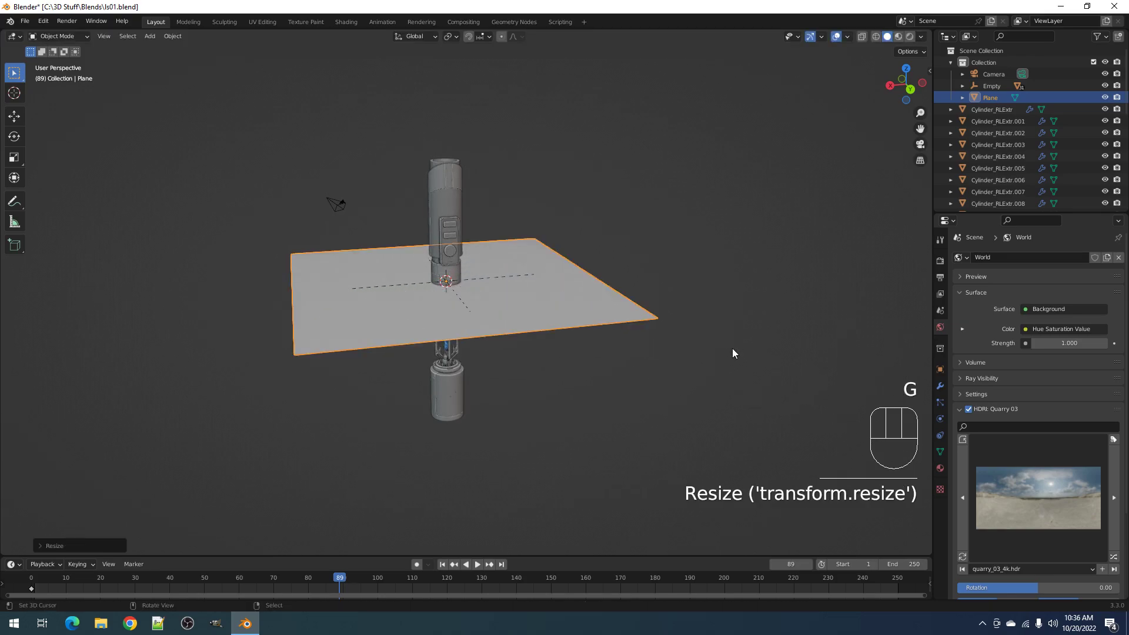
pyautogui.press('s')
pyautogui.click(776, 391)
pyautogui.press('s')
pyautogui.click(702, 344)
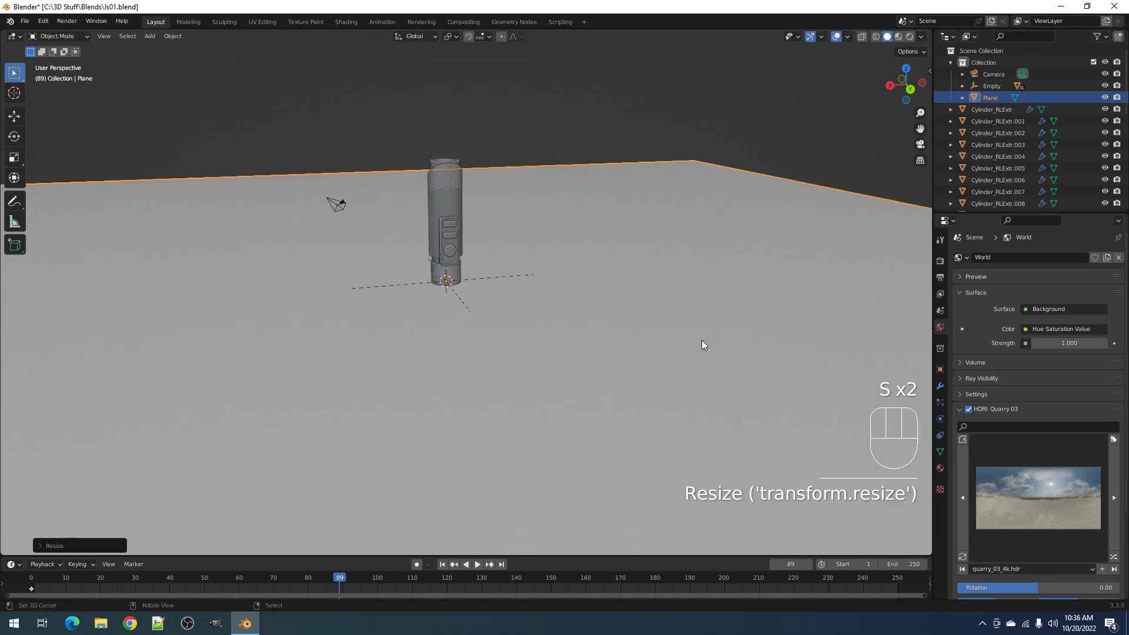
# Select the empty and rotate it in the back view, in wireframe shading, so the model lies horizontally
pyautogui.click(558, 288)
pyautogui.moveTo(465, 296); pyautogui.dragTo(463, 301)
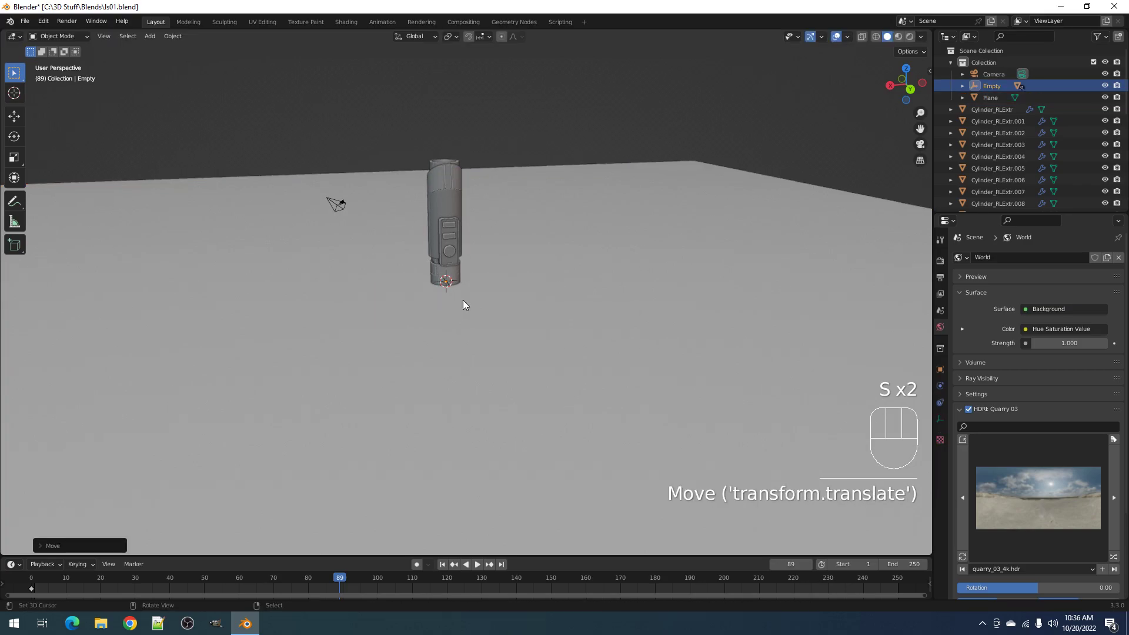
pyautogui.hotkey('ctrl', 'z')
pyautogui.keyDown('alt'); pyautogui.moveTo(468, 299); pyautogui.dragTo(512, 293, button='middle'); pyautogui.keyUp('alt')
pyautogui.hotkey('shift', 'z')
pyautogui.press('r')
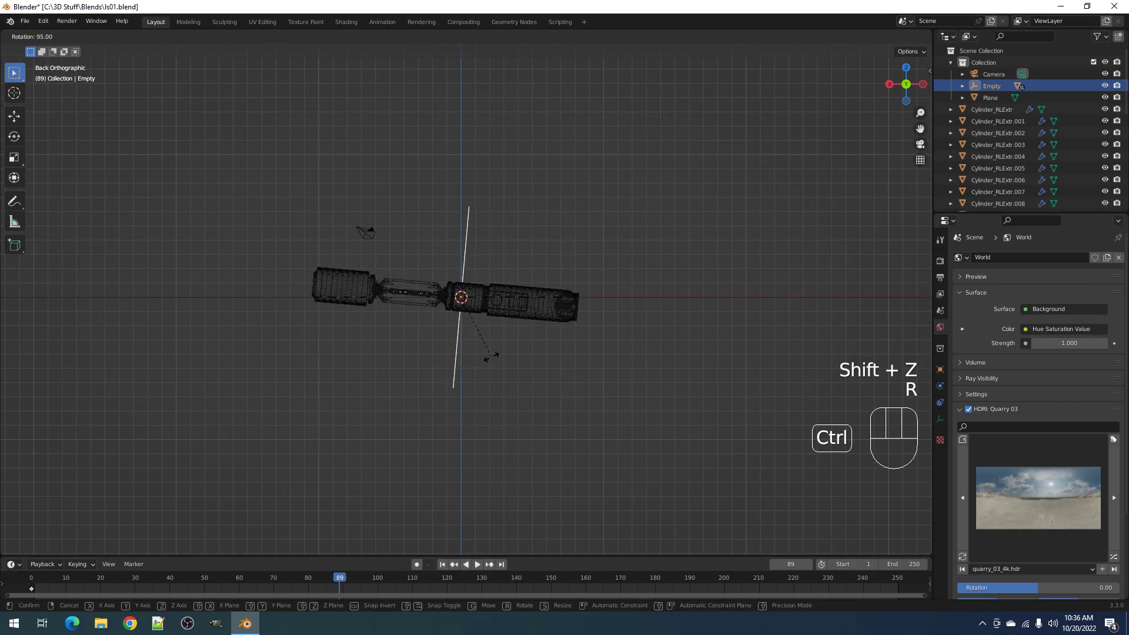
pyautogui.click(493, 352)
# Raise the empty about 1.175 m along Z so the model rests on the ground plane, and return to solid shading
pyautogui.scroll(2, 489, 353)
pyautogui.press('g')
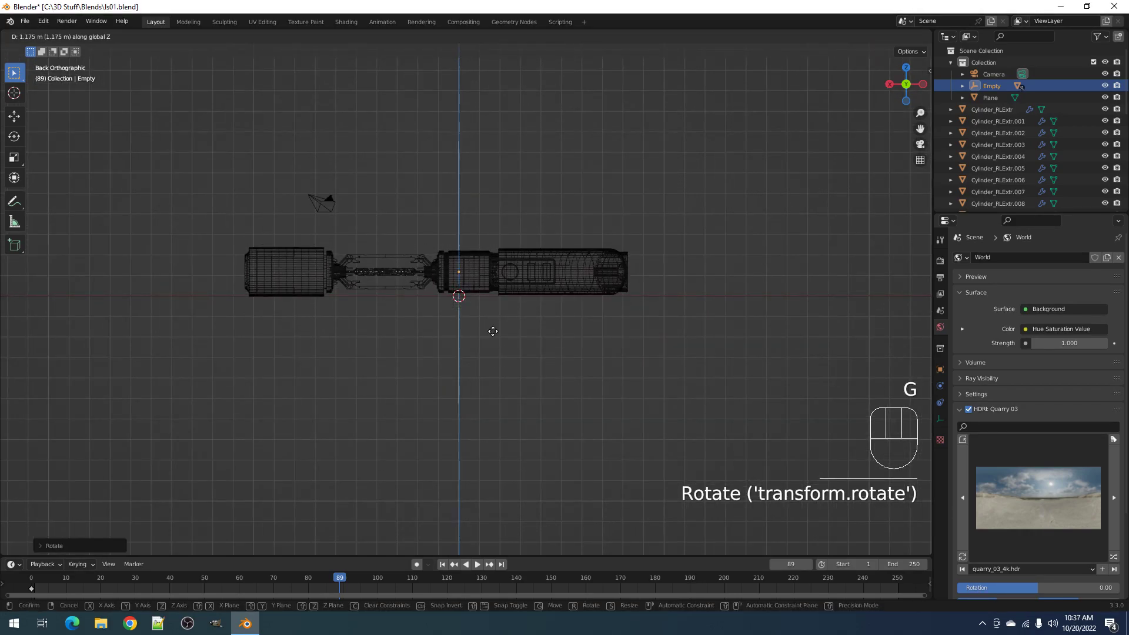
pyautogui.click(493, 331)
pyautogui.moveTo(495, 302); pyautogui.dragTo(539, 353, button='middle')
pyautogui.hotkey('shift', 'z')
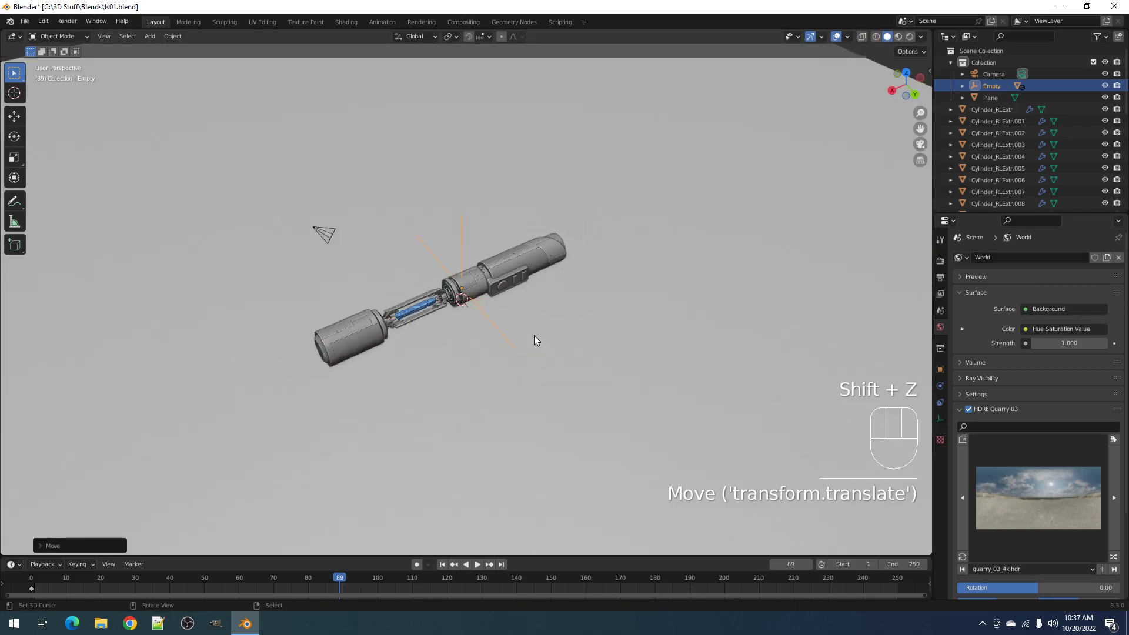
# Select the ground plane, enlarge the timeline area and set a render region around the model
pyautogui.scroll(-2, 533, 335)
pyautogui.rightClick(535, 327)
pyautogui.scroll(3, 535, 329)
pyautogui.moveTo(535, 327)
pyautogui.keyDown('shift'); pyautogui.mouseDown(button='middle')
pyautogui.moveTo(566, 316)
pyautogui.moveTo(545, 311)
pyautogui.mouseUp(button='middle'); pyautogui.keyUp('shift')
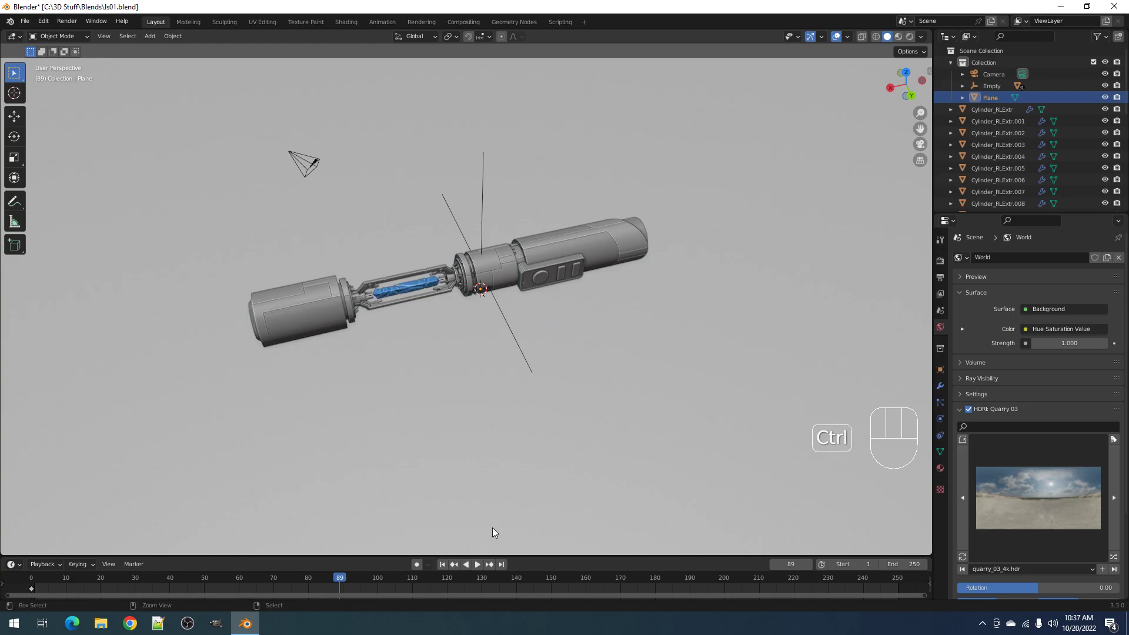
pyautogui.moveTo(517, 554); pyautogui.dragTo(516, 466)
pyautogui.keyDown('shift'); pyautogui.moveTo(510, 376); pyautogui.dragTo(532, 296, button='middle'); pyautogui.keyUp('shift')
pyautogui.hotkey('ctrl', 'b')
pyautogui.moveTo(161, 65); pyautogui.dragTo(743, 266)
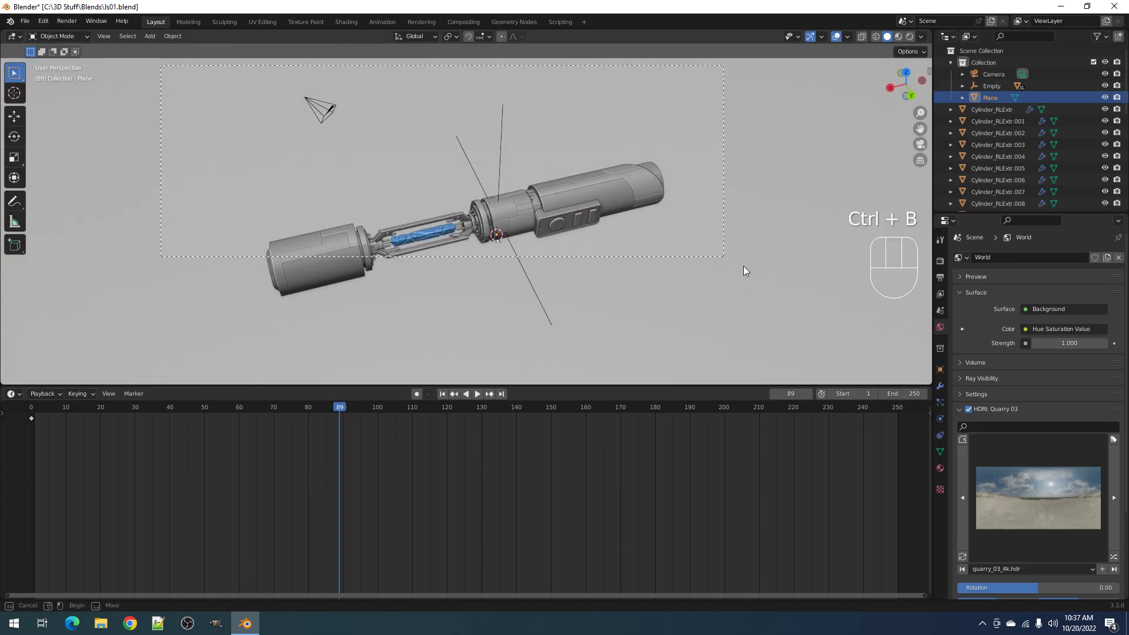
pyautogui.moveTo(779, 332); pyautogui.dragTo(784, 344)
# Change the timeline area to the Shader Editor and create a new material for the ground plane
pyautogui.click(14, 393)
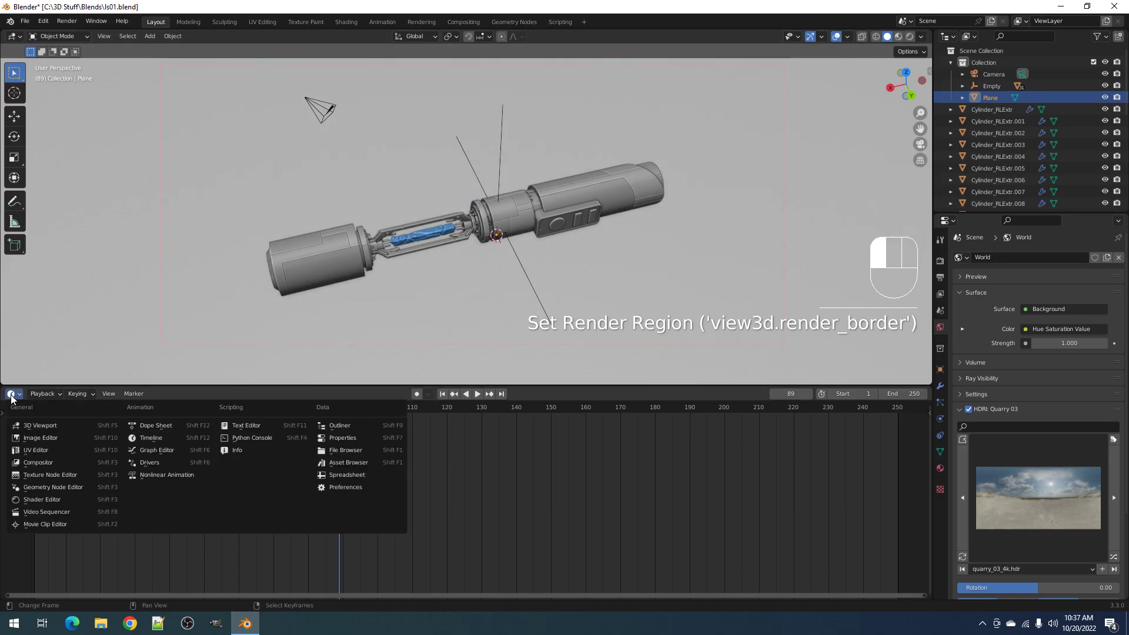
pyautogui.click(36, 454)
pyautogui.click(474, 394)
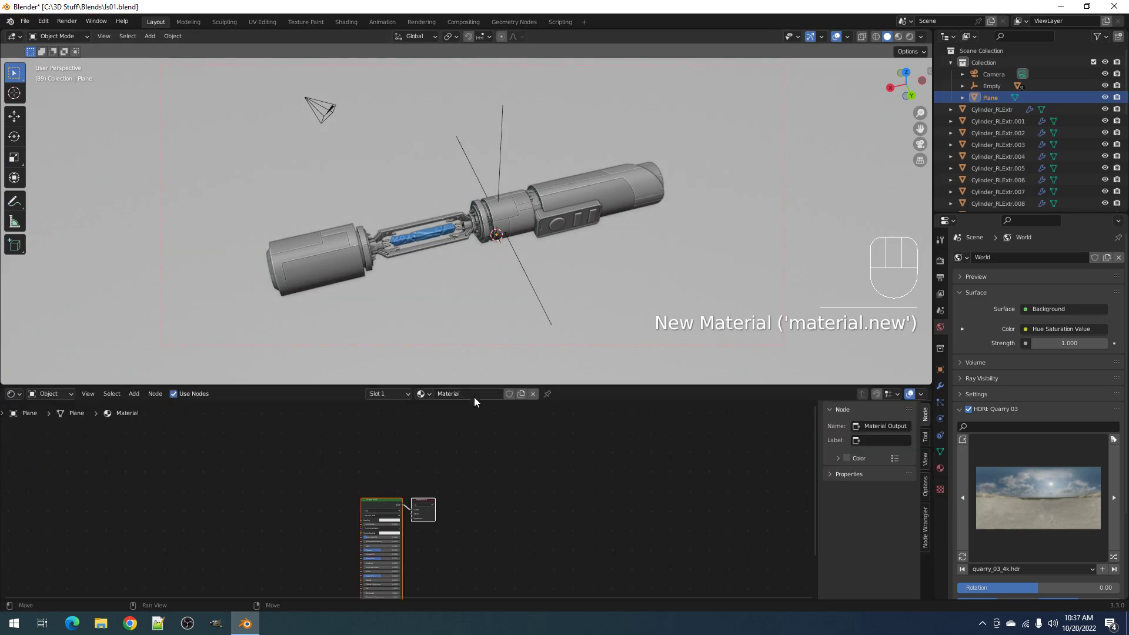
# Try to apply Principled Texture Setup to the Principled BSDF node with only dry_mud_field_001_diff_4k.jpg
pyautogui.moveTo(431, 492); pyautogui.dragTo(463, 445)
pyautogui.click(446, 432)
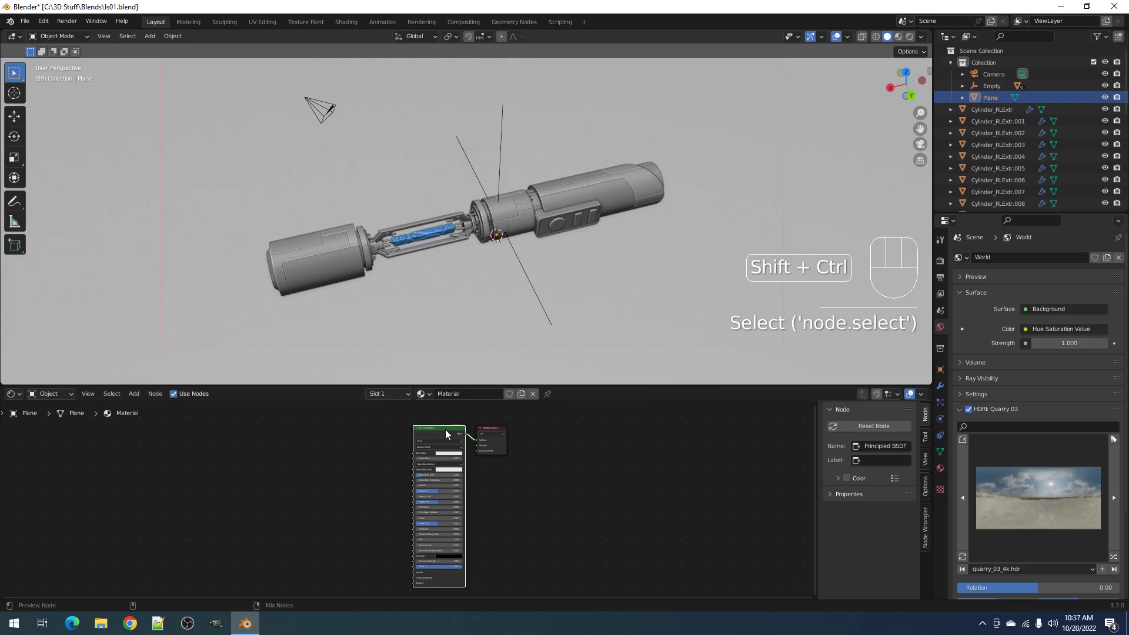
pyautogui.hotkey('ctrl', 'shift', 't')
pyautogui.scroll(-3, 354, 444)
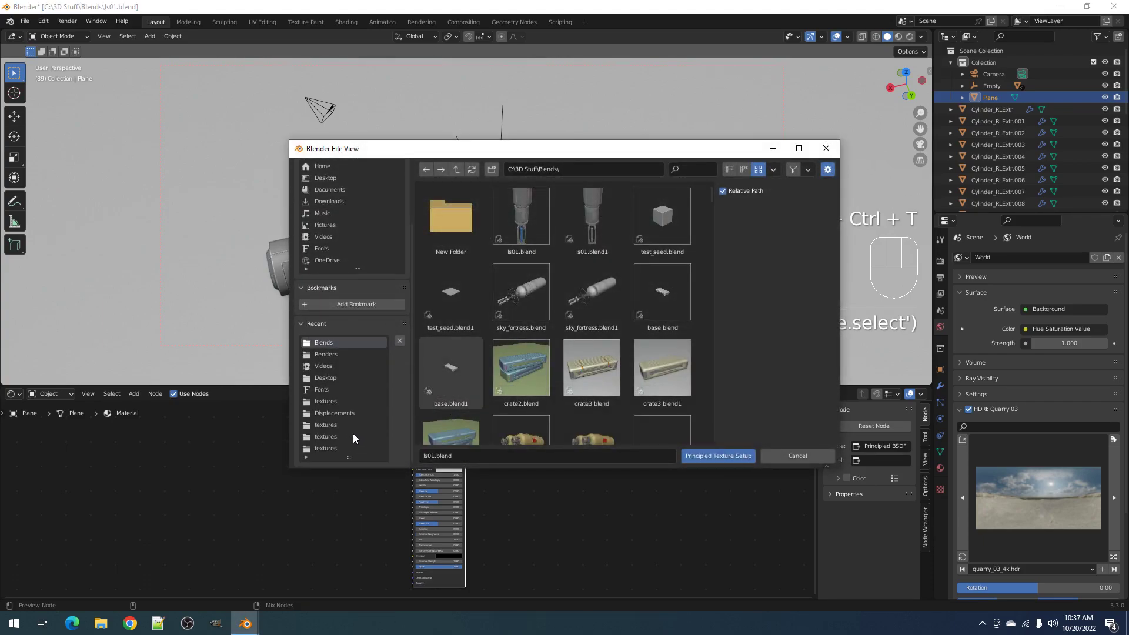
pyautogui.click(350, 425)
pyautogui.doubleClick(493, 234)
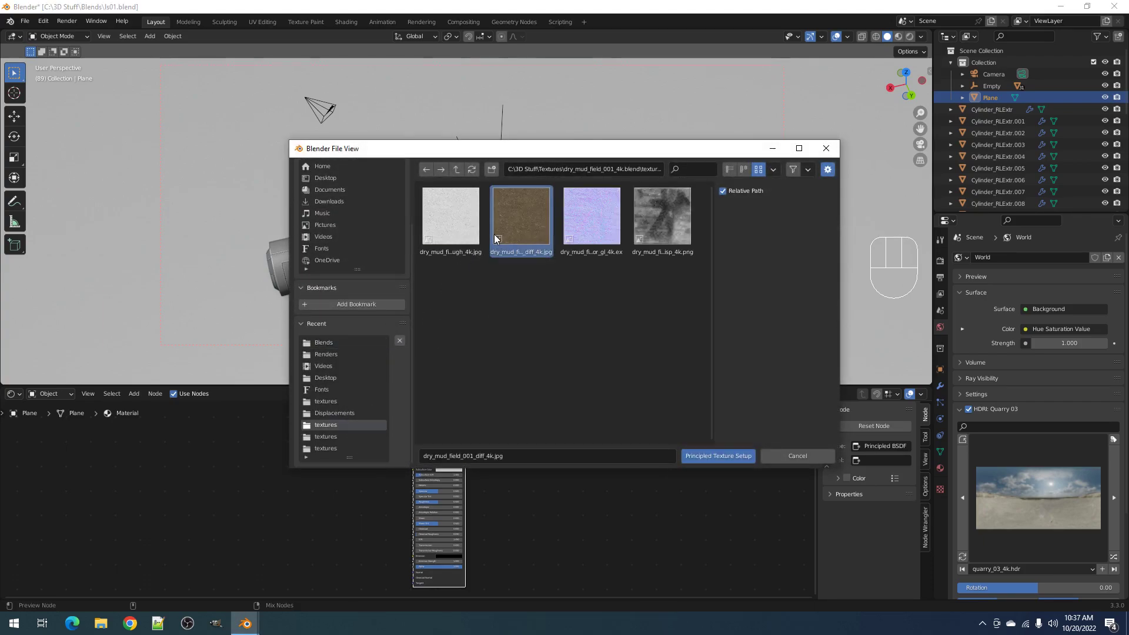
pyautogui.press('z')
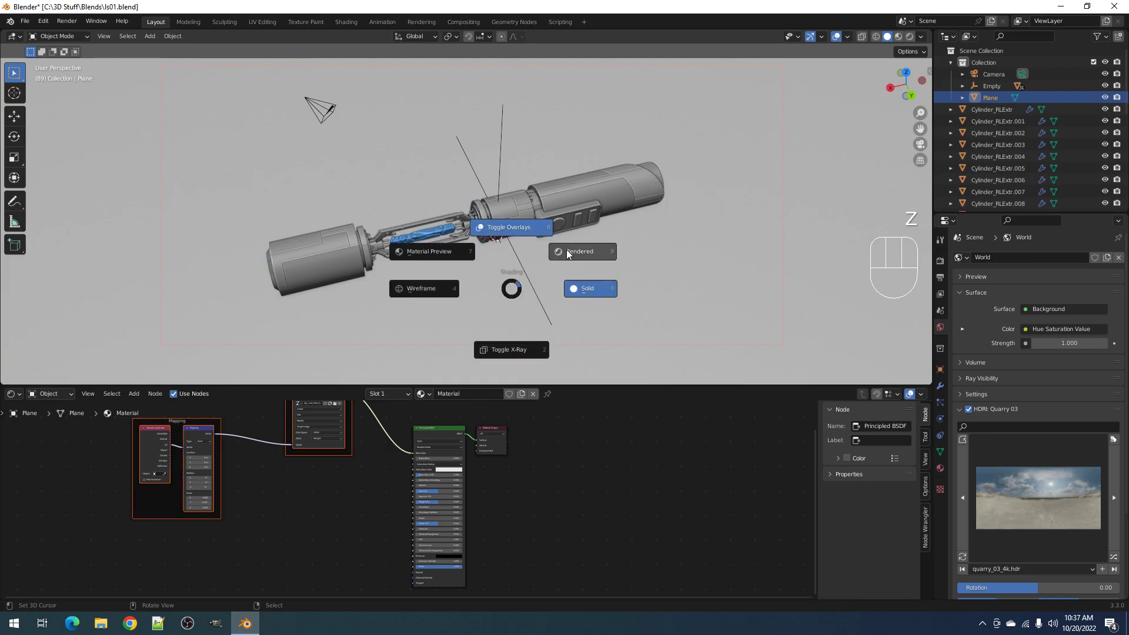
pyautogui.press('ctrl')
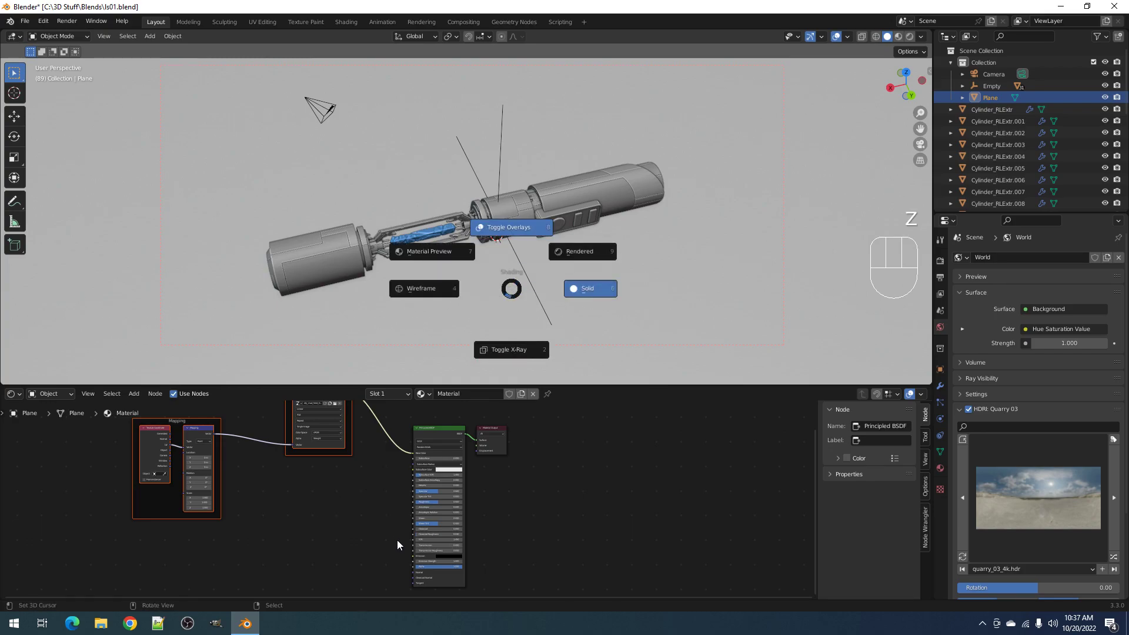
pyautogui.press('Escape')
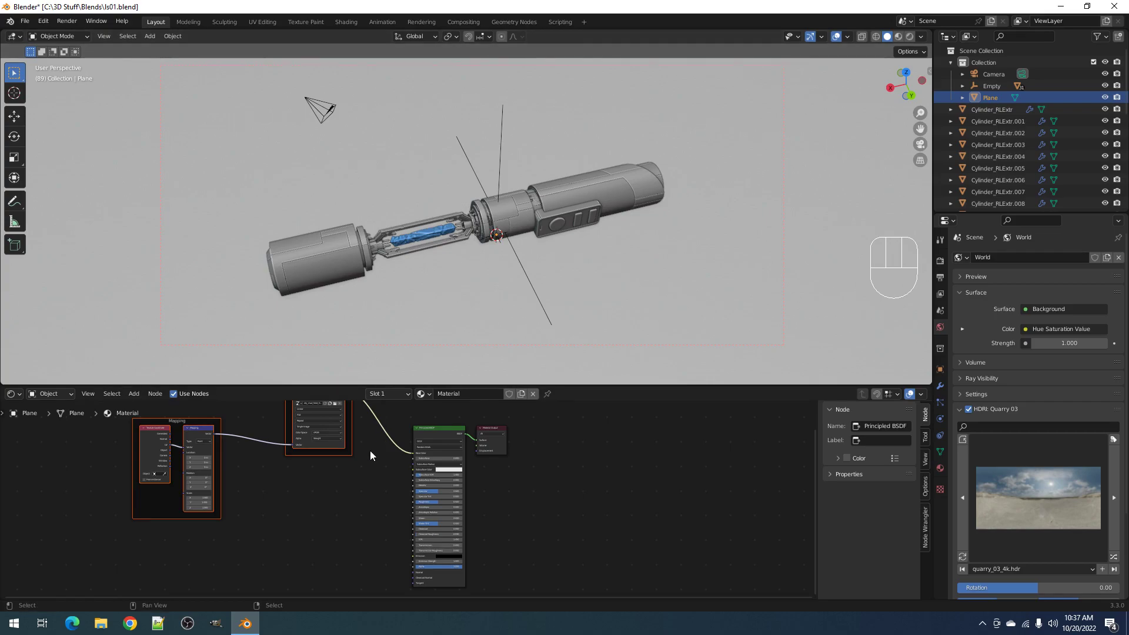
pyautogui.hotkey('ctrl', 'z')
# Apply Principled Texture Setup to the Principled BSDF node with all texture maps in the dry_mud_field_001_4k textures folder
pyautogui.click(420, 429)
pyautogui.hotkey('ctrl', 'shift', 't')
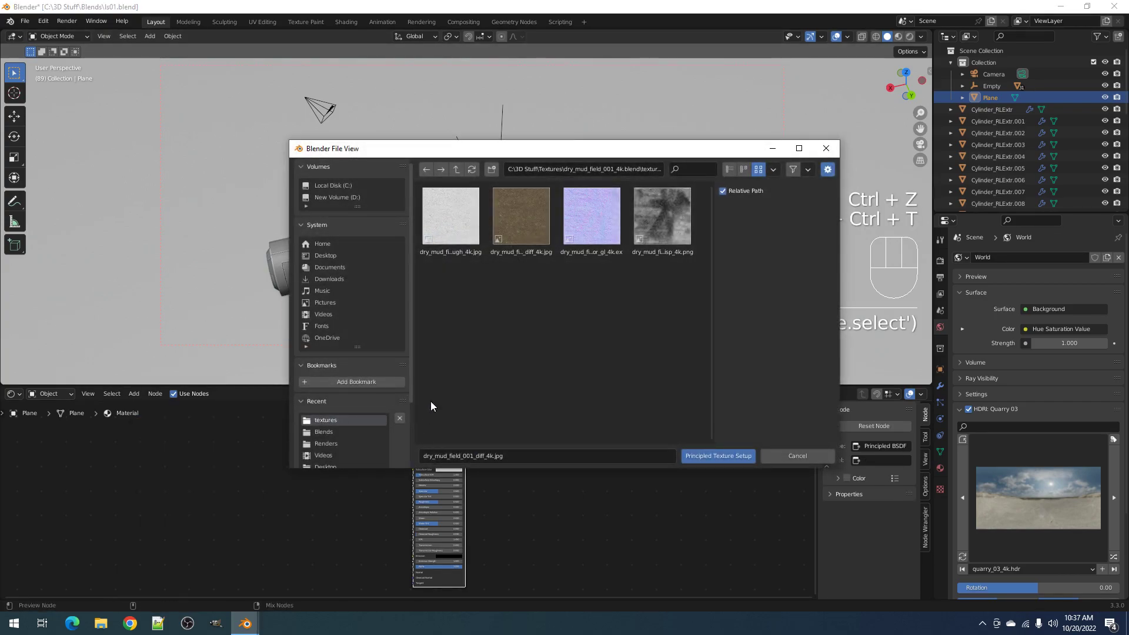
pyautogui.press('a')
pyautogui.click(703, 458)
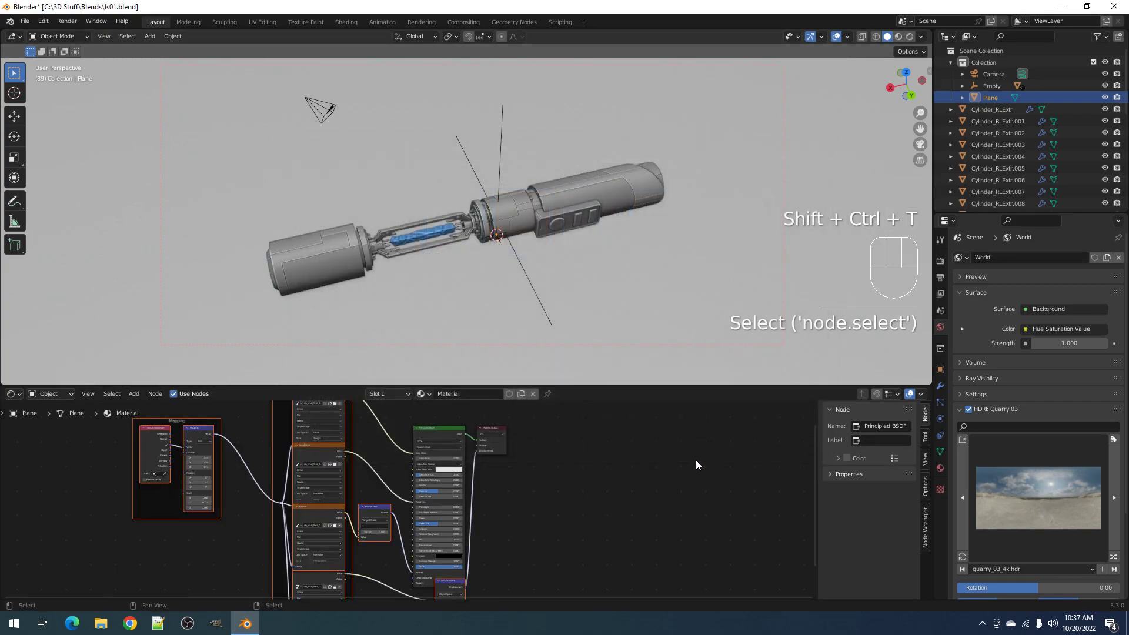
# Deselect everything and preview the textured ground plane around the model in rendered shading
pyautogui.hotkey('alt', 'a')
pyautogui.press('z')
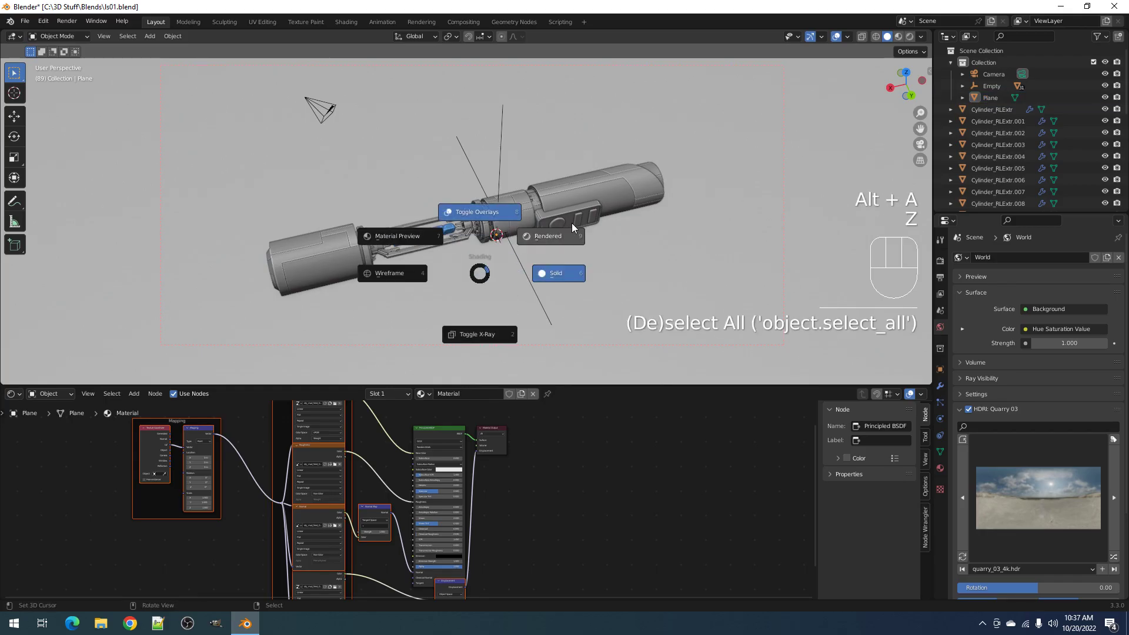
pyautogui.click(570, 235)
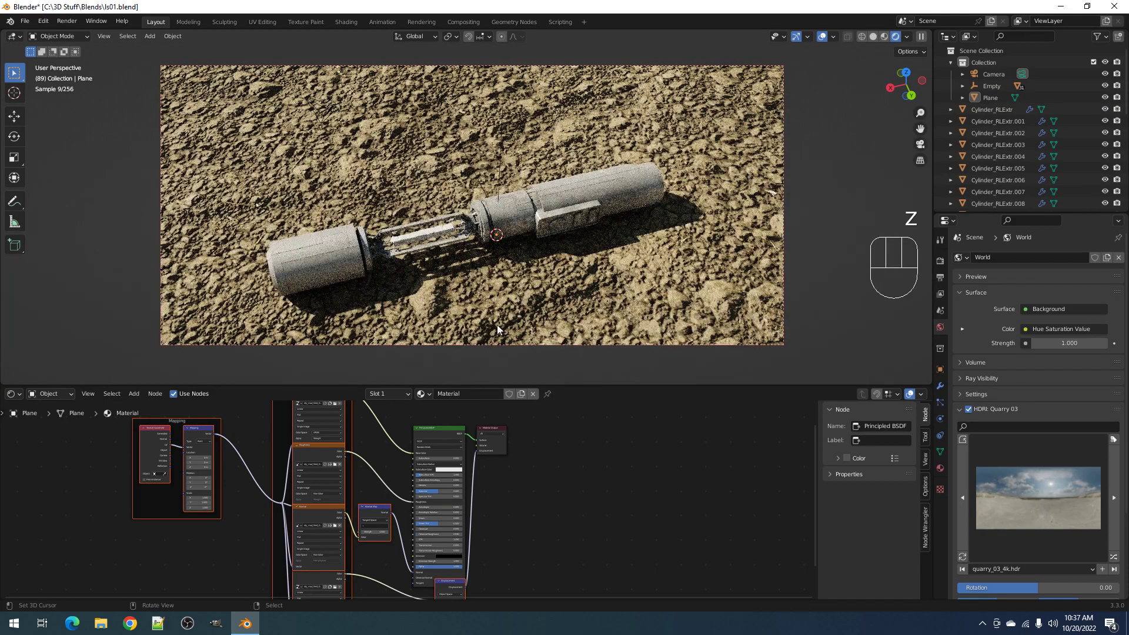
pyautogui.moveTo(530, 298); pyautogui.dragTo(573, 253, button='middle')
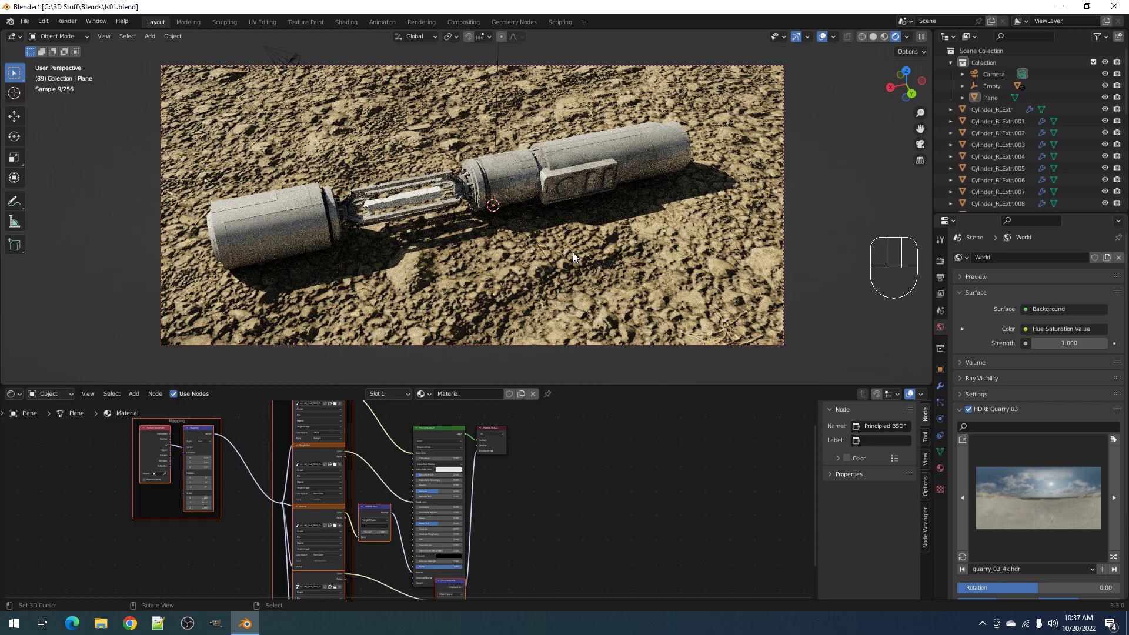
# Set the ground material's Mapping node scale to 20 on all three axes
pyautogui.scroll(2, 221, 507)
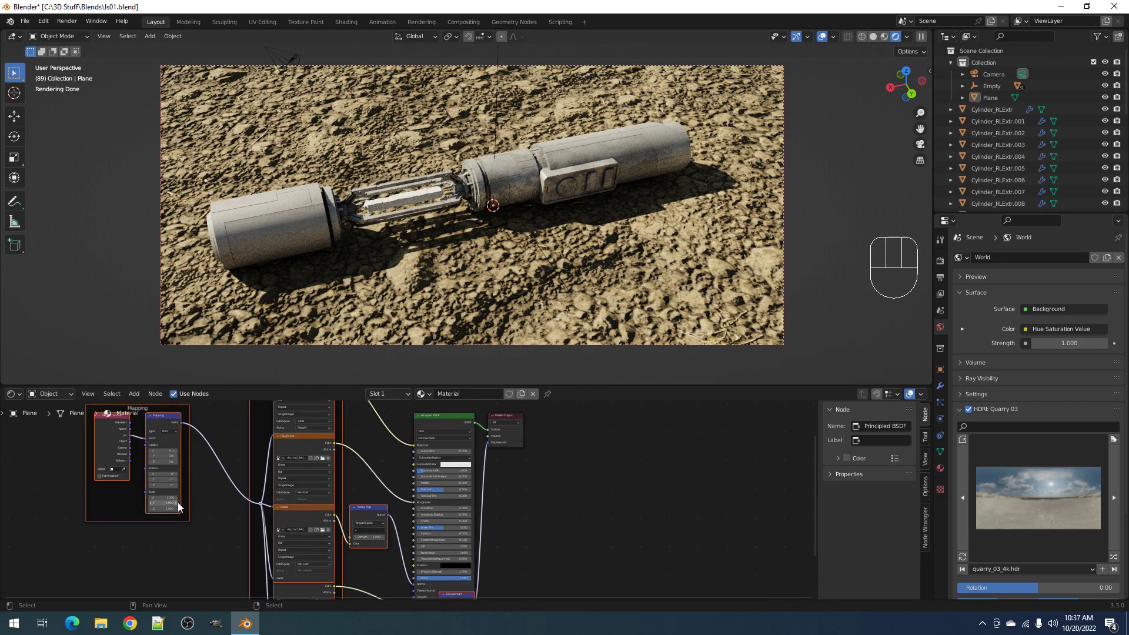
pyautogui.moveTo(167, 497); pyautogui.dragTo(167, 508)
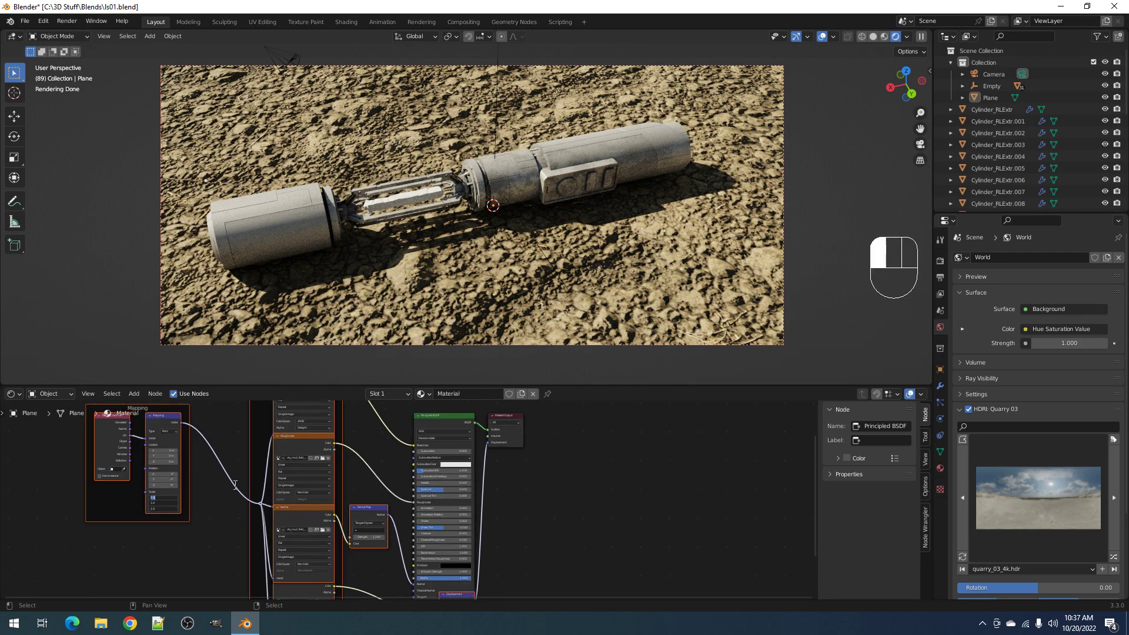
pyautogui.write('20')
pyautogui.press('Return')
pyautogui.moveTo(428, 316); pyautogui.dragTo(481, 313, button='middle')
pyautogui.keyDown('shift'); pyautogui.moveTo(481, 313); pyautogui.dragTo(477, 298, button='middle'); pyautogui.keyUp('shift')
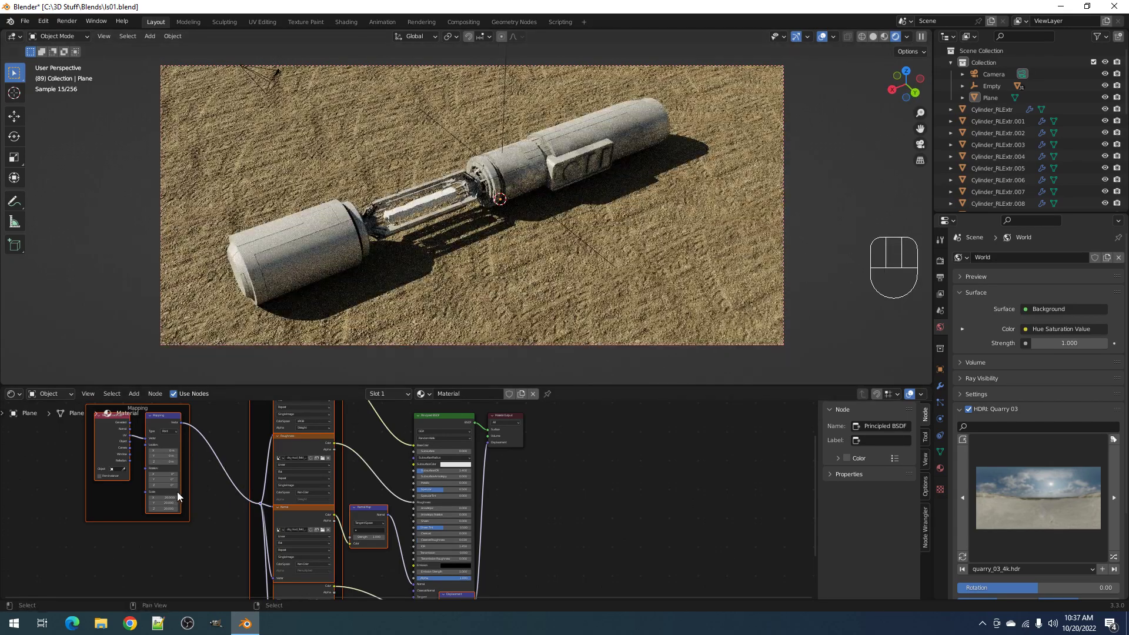
# Set the ground material's Mapping node scale to 10 on all three axes
pyautogui.write('10')
pyautogui.press('Return')
pyautogui.moveTo(516, 259); pyautogui.dragTo(563, 257, button='middle')
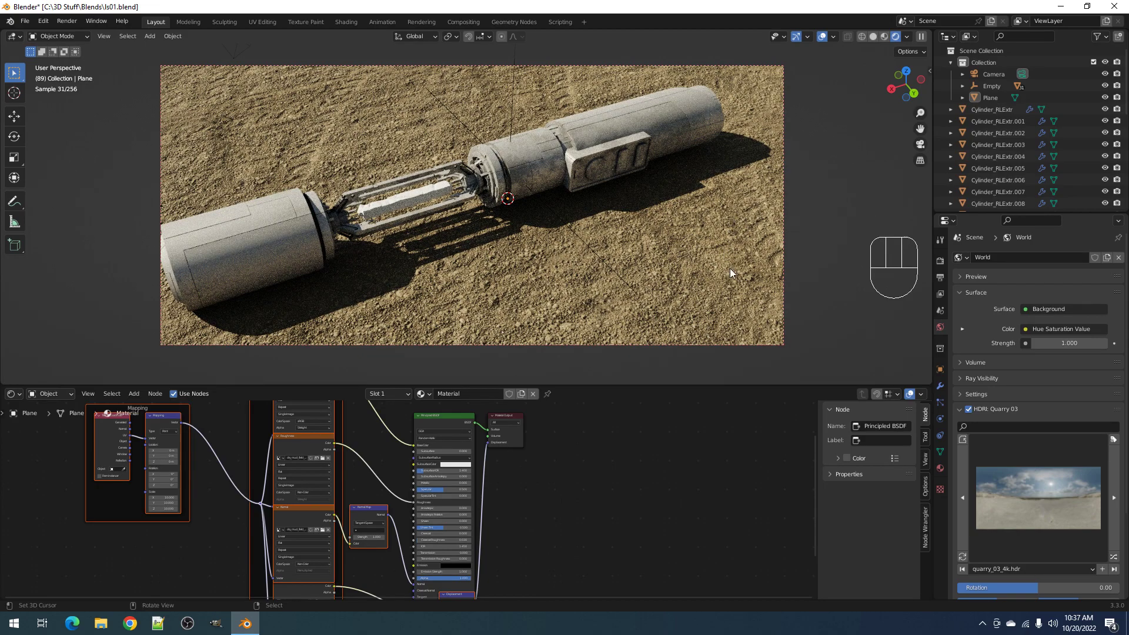
pyautogui.click(165, 497)
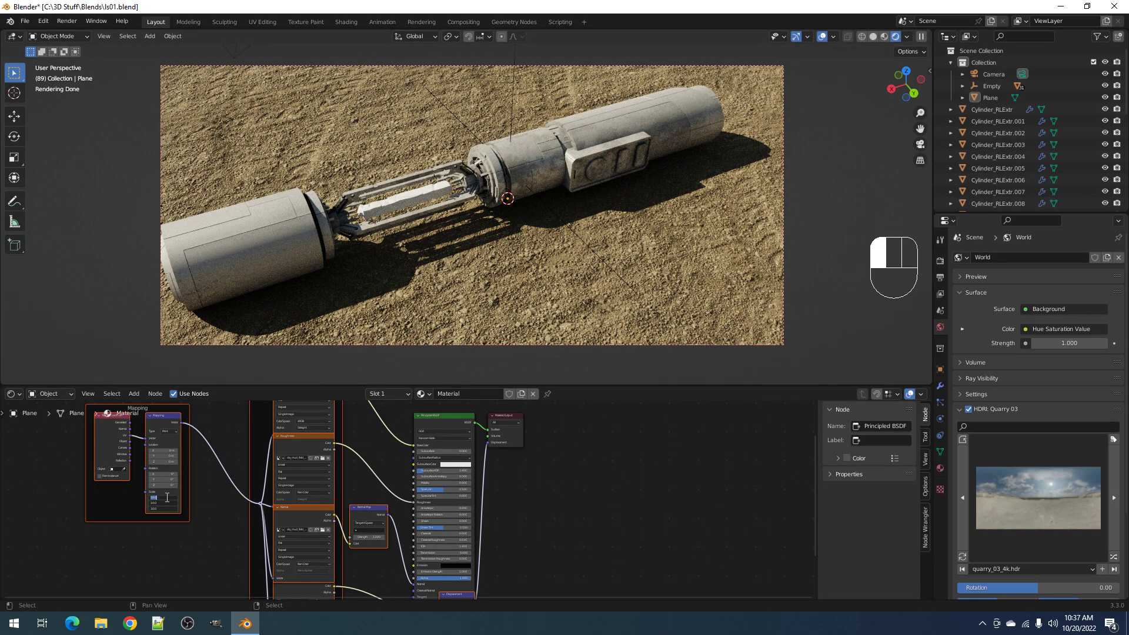
pyautogui.press('Return')
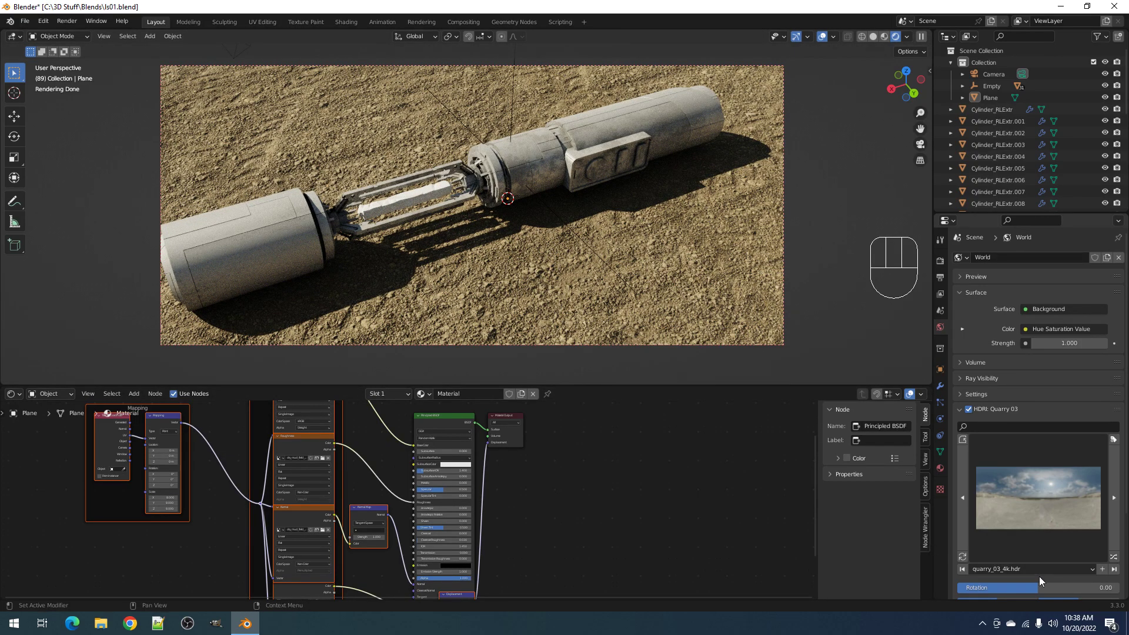
# Rotate the world HDRI to -1.29 and replace it with Empty Warehouse 01
pyautogui.moveTo(1037, 588)
pyautogui.mouseDown()
pyautogui.moveTo(1111, 587)
pyautogui.moveTo(992, 588)
pyautogui.moveTo(1036, 588)
pyautogui.mouseUp()
pyautogui.click(1113, 557)
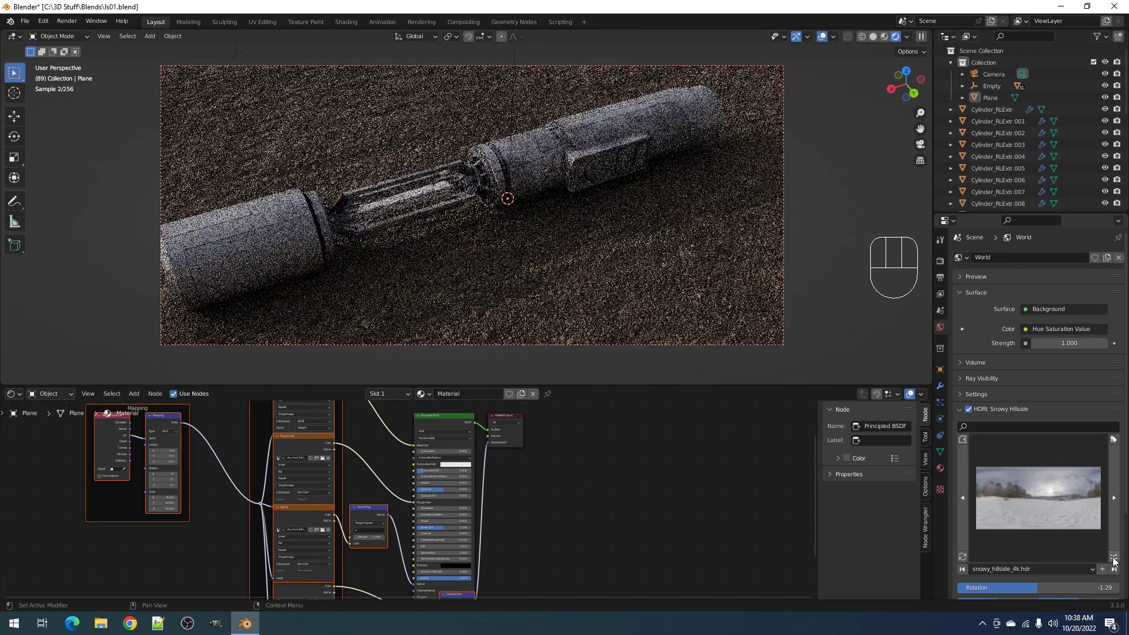
pyautogui.click(1113, 557)
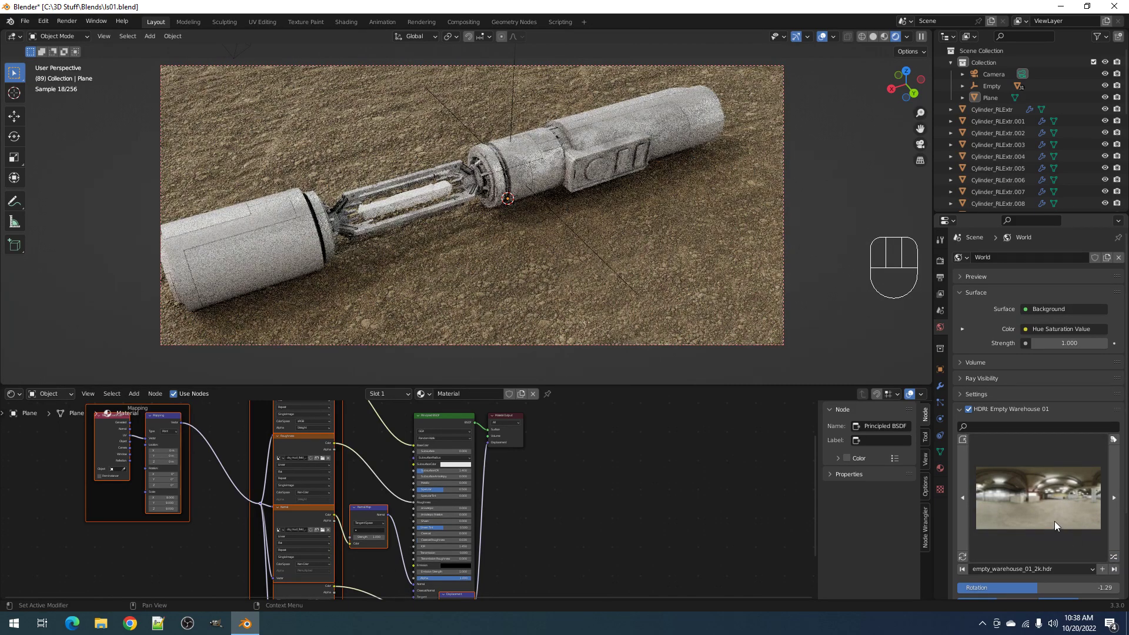
pyautogui.keyDown('shift'); pyautogui.moveTo(506, 196); pyautogui.dragTo(560, 207, button='middle'); pyautogui.keyUp('shift')
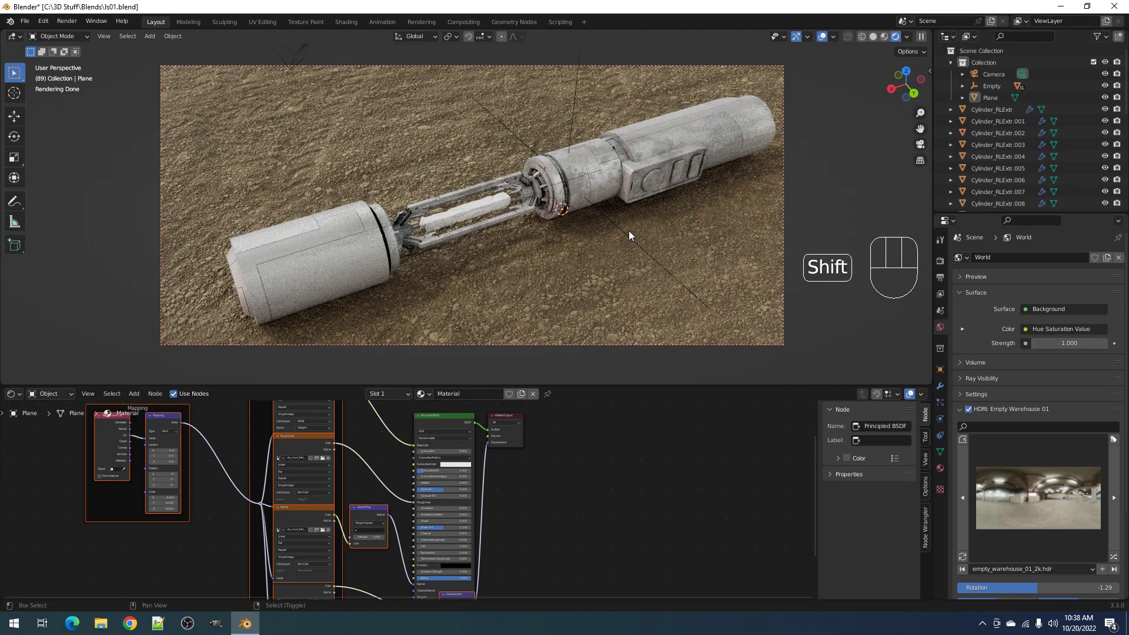
pyautogui.keyDown('shift'); pyautogui.moveTo(627, 231); pyautogui.dragTo(572, 253, button='middle'); pyautogui.keyUp('shift')
# Return to solid shading and select the two rectangular buttons of the control panel in Edit Mode
pyautogui.press('z')
pyautogui.click(617, 242)
pyautogui.scroll(2, 502, 211)
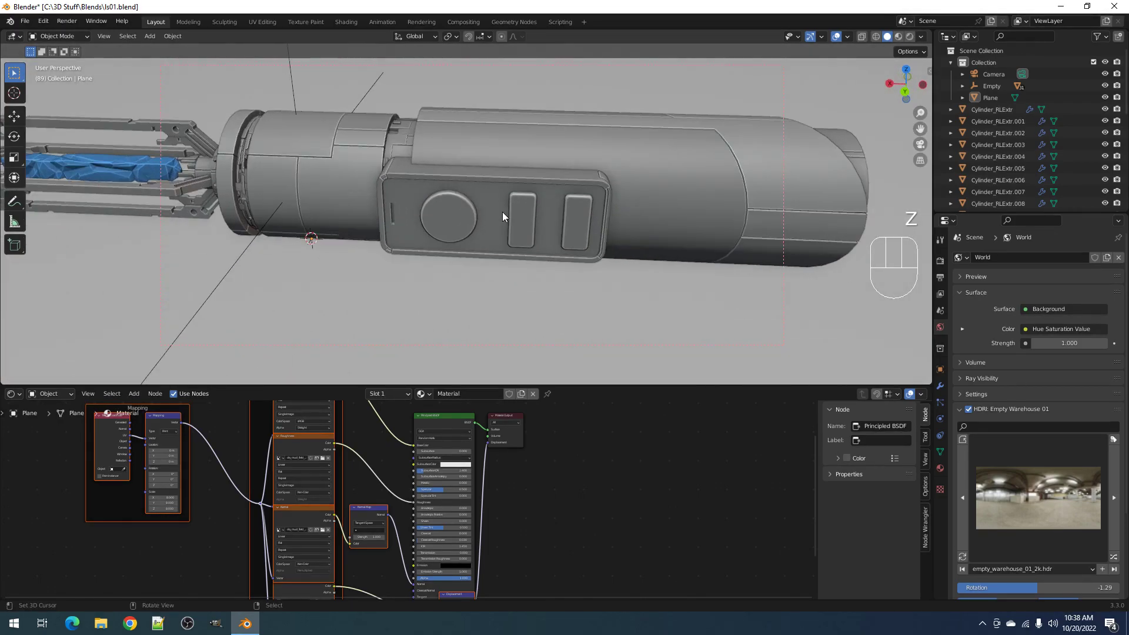
pyautogui.click(516, 217)
pyautogui.press('Tab')
pyautogui.hotkey('alt', 'a')
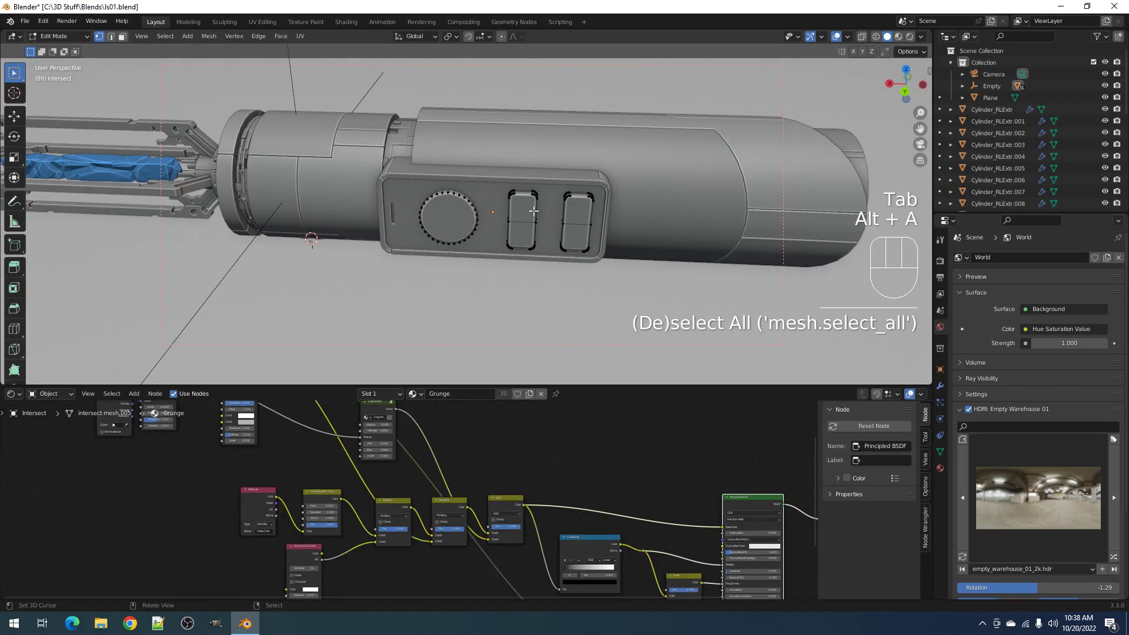
pyautogui.press('l')
pyautogui.press('l')
# Set the vertex color of the two rectangular buttons to pale blue (R 0.76, G 0.81, B 1.00)
pyautogui.hotkey('ctrl', 'shift', 'c')
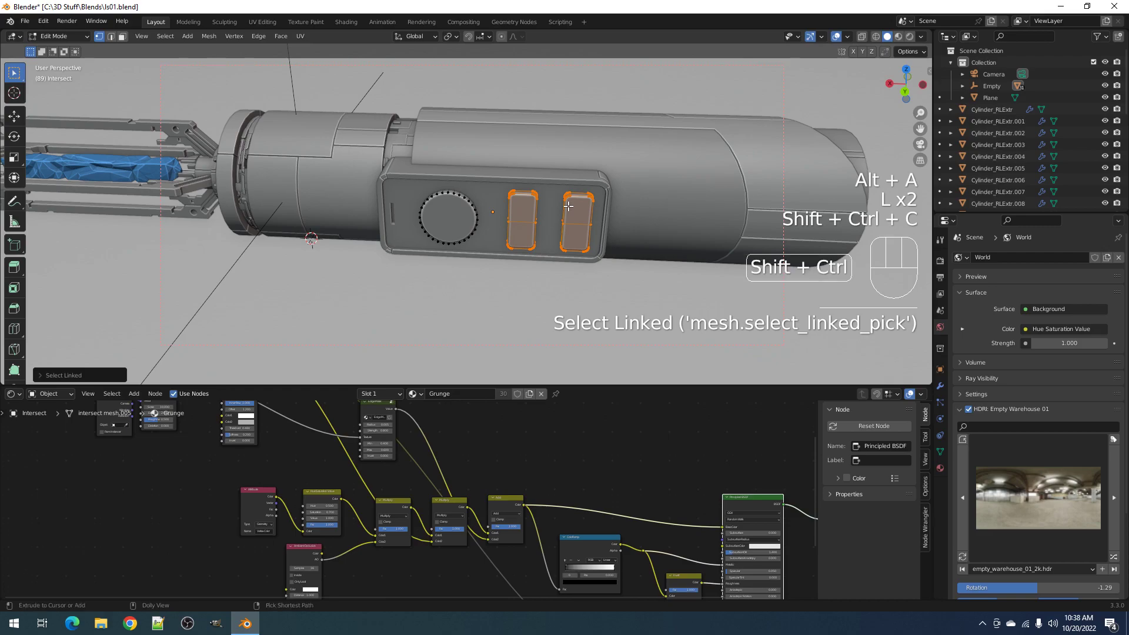
pyautogui.hotkey('ctrl', 'shift', 'x')
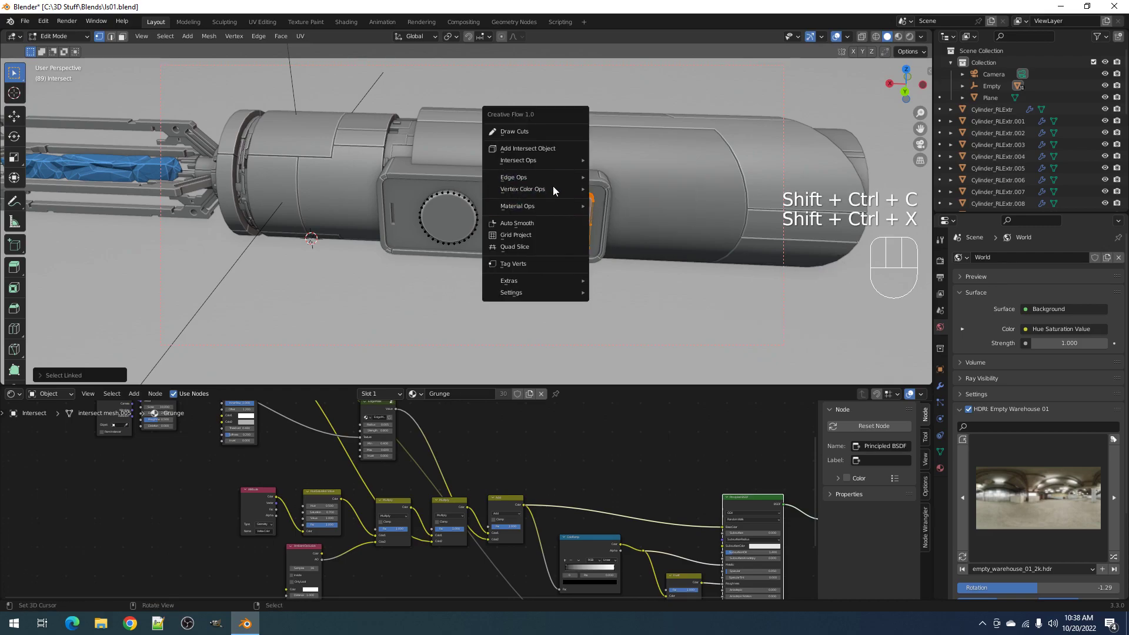
pyautogui.moveTo(552, 188)
pyautogui.click(626, 192)
pyautogui.moveTo(630, 223); pyautogui.dragTo(626, 229)
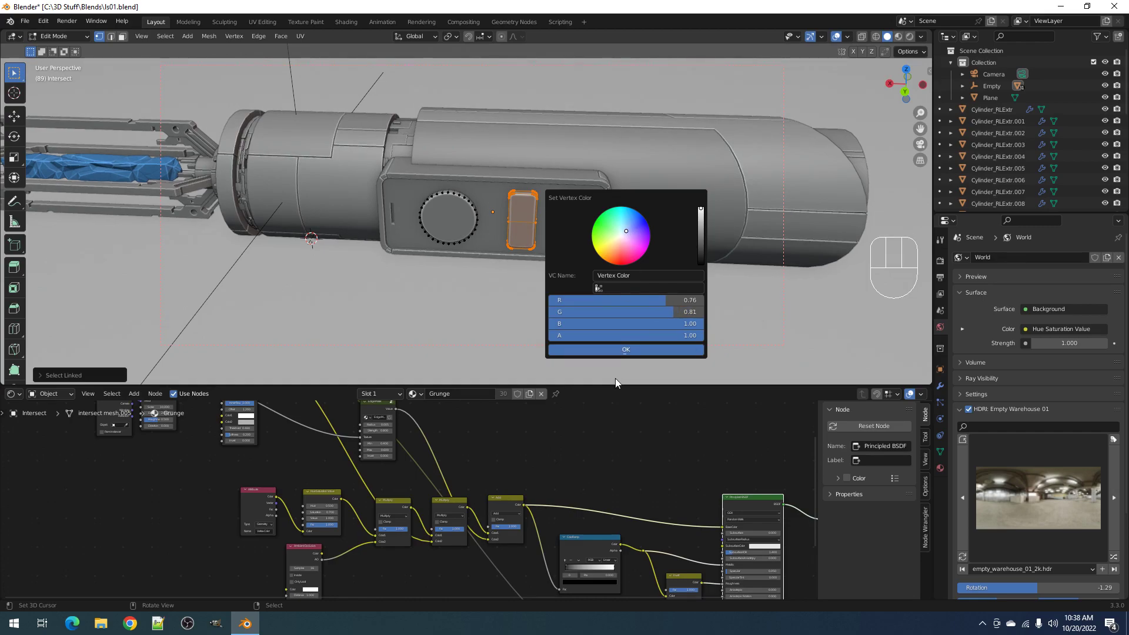
pyautogui.click(626, 348)
pyautogui.press('Tab')
pyautogui.press('Tab')
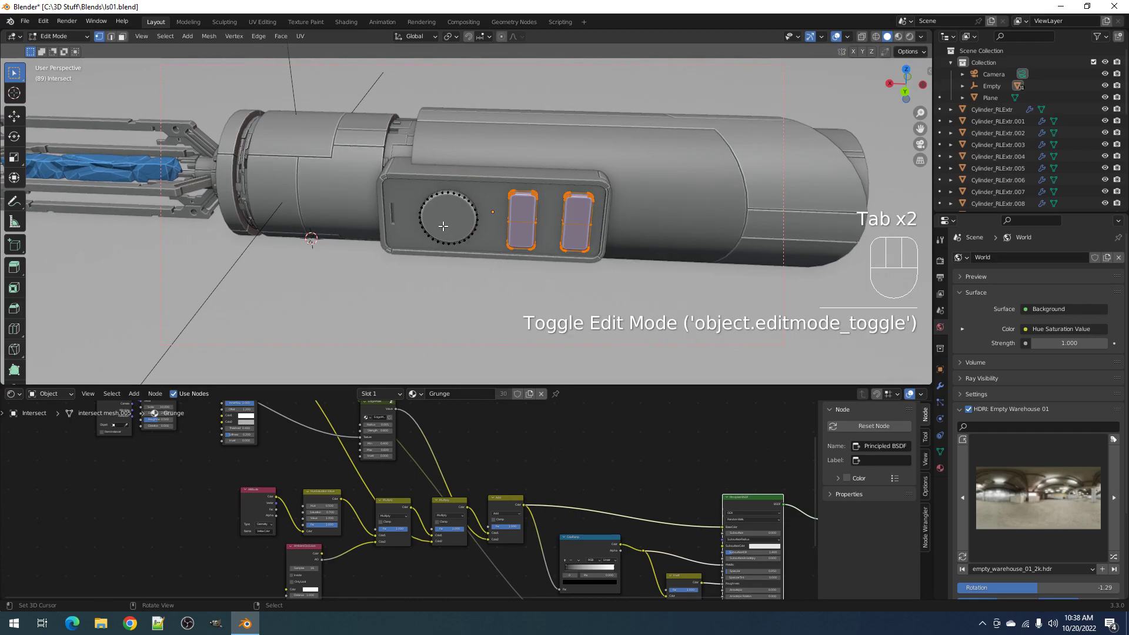
# Check the tinted rectangular buttons in rendered shading with overlays hidden, and return to solid shading
pyautogui.press('Tab')
pyautogui.press('z')
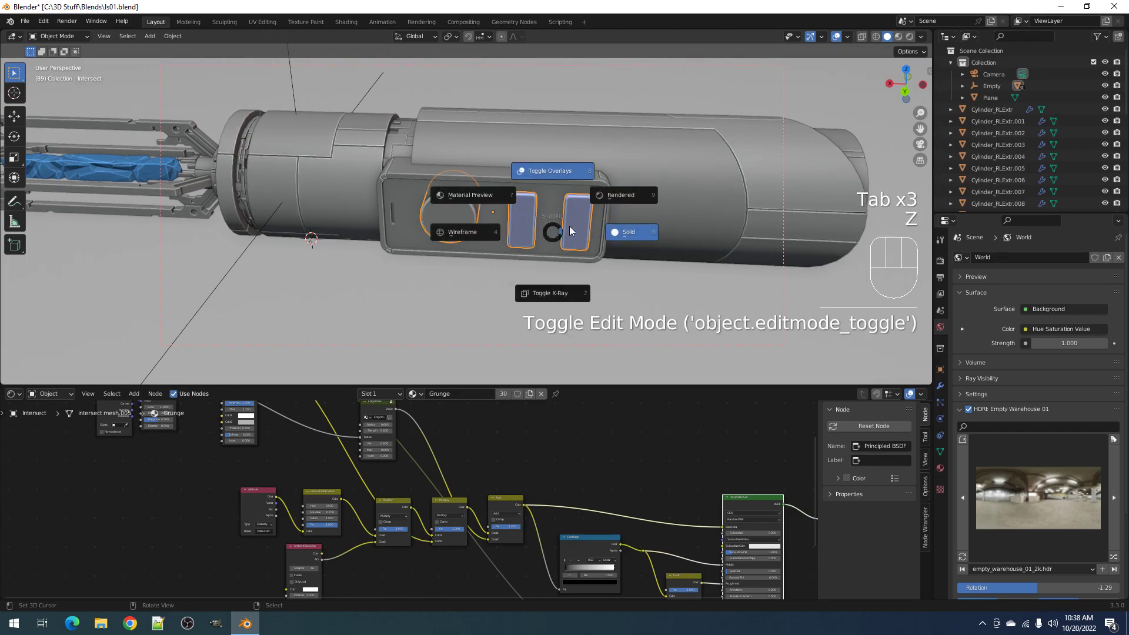
pyautogui.click(617, 190)
pyautogui.hotkey('shift', 'alt', 'z')
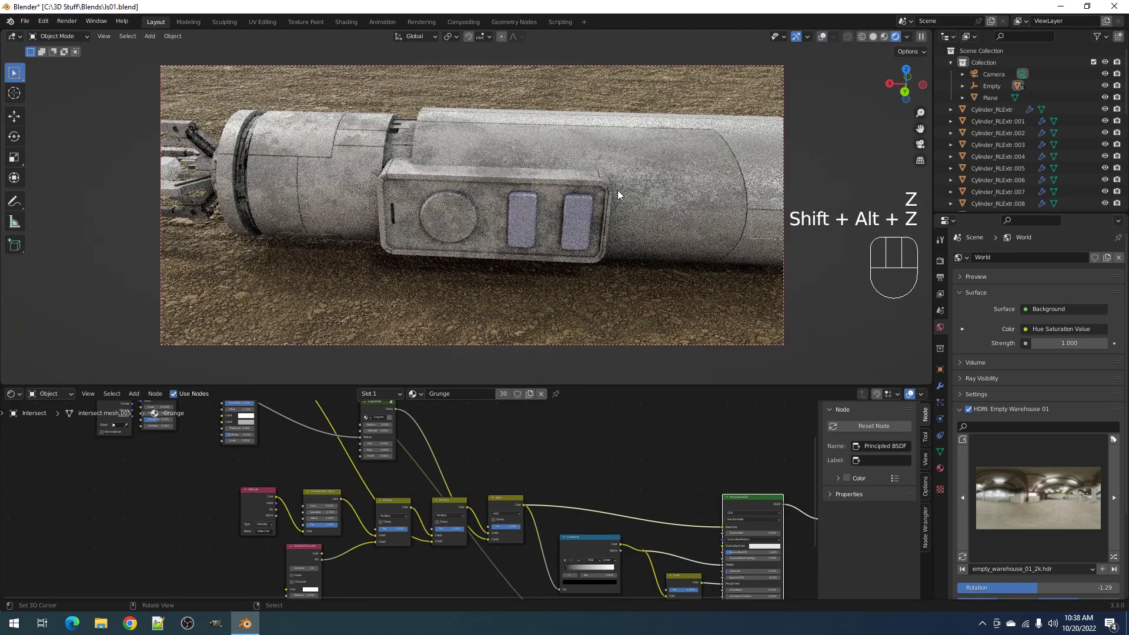
pyautogui.press('z')
pyautogui.click(672, 192)
# Set the vertex color of the two rectangular buttons to a deeper blue (R 0.31, G 0.44, B 0.82)
pyautogui.press('Tab')
pyautogui.hotkey('shift', 'alt', 'z')
pyautogui.hotkey('shift', 'ctrl', 'x')
pyautogui.moveTo(570, 213)
pyautogui.click(625, 233)
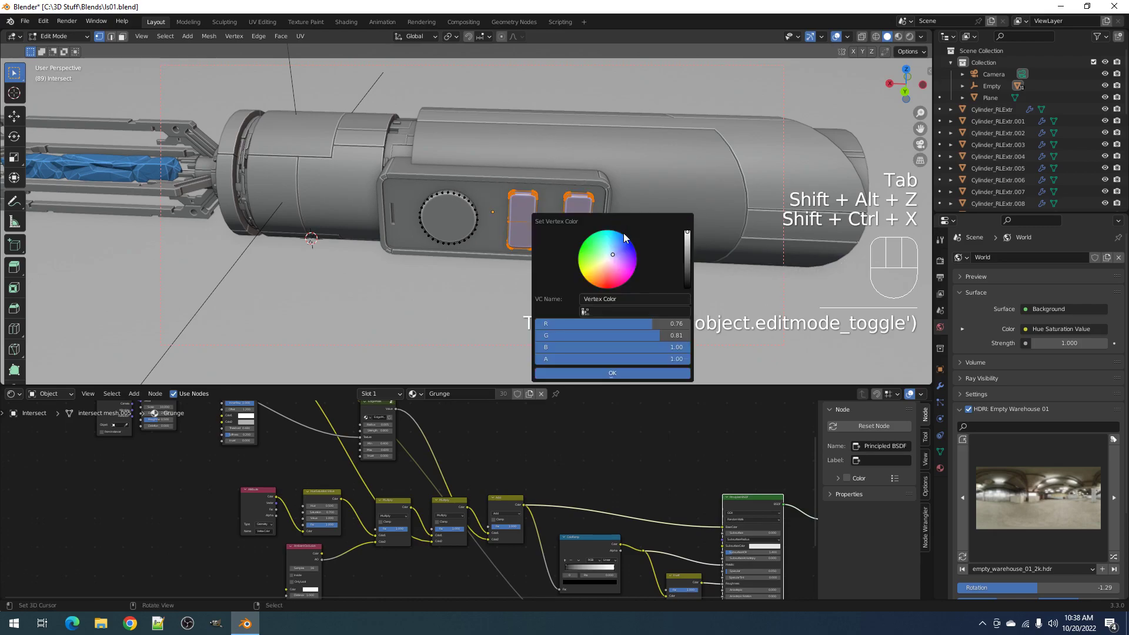
pyautogui.click(620, 246)
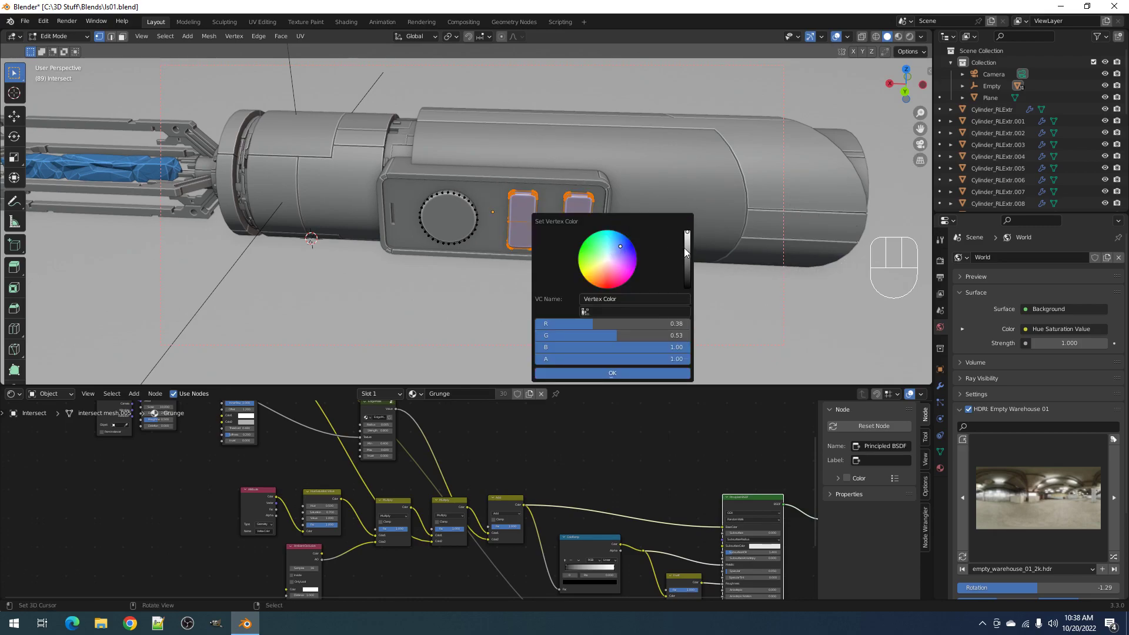
pyautogui.moveTo(685, 249); pyautogui.dragTo(661, 242)
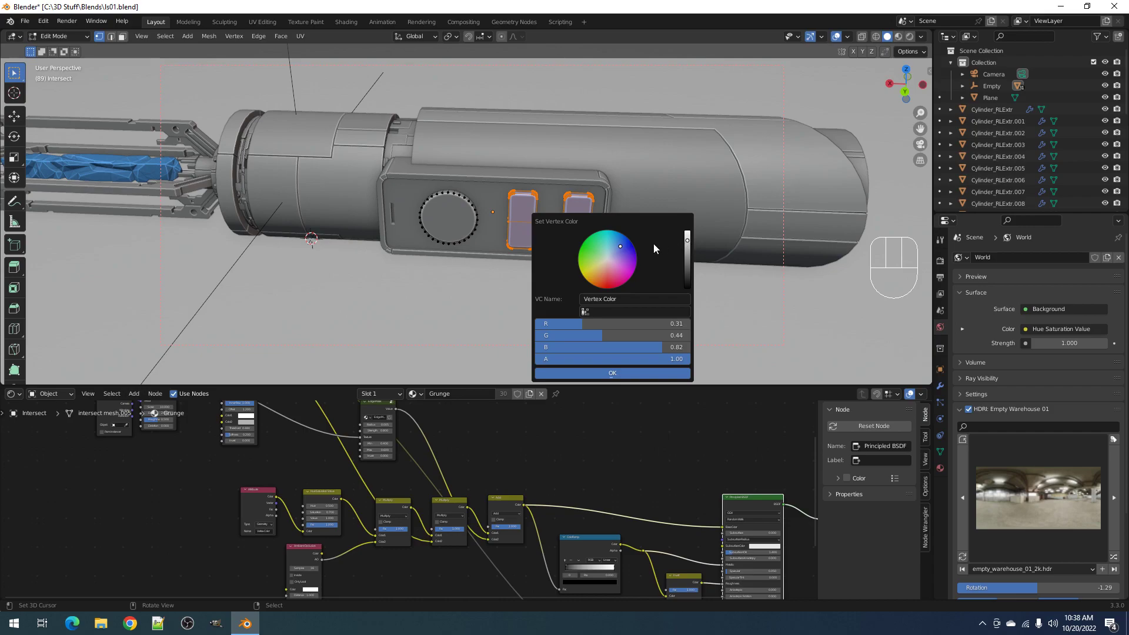
pyautogui.click(596, 372)
pyautogui.press('Tab')
pyautogui.press('Tab')
# Set the vertex color of the round button to red (R 0.82, G 0.42, B 0.50) and leave Edit Mode
pyautogui.hotkey('alt', 'a')
pyautogui.click(458, 228)
pyautogui.press('l')
pyautogui.hotkey('shift', 'ctrl', 'x')
pyautogui.moveTo(509, 223)
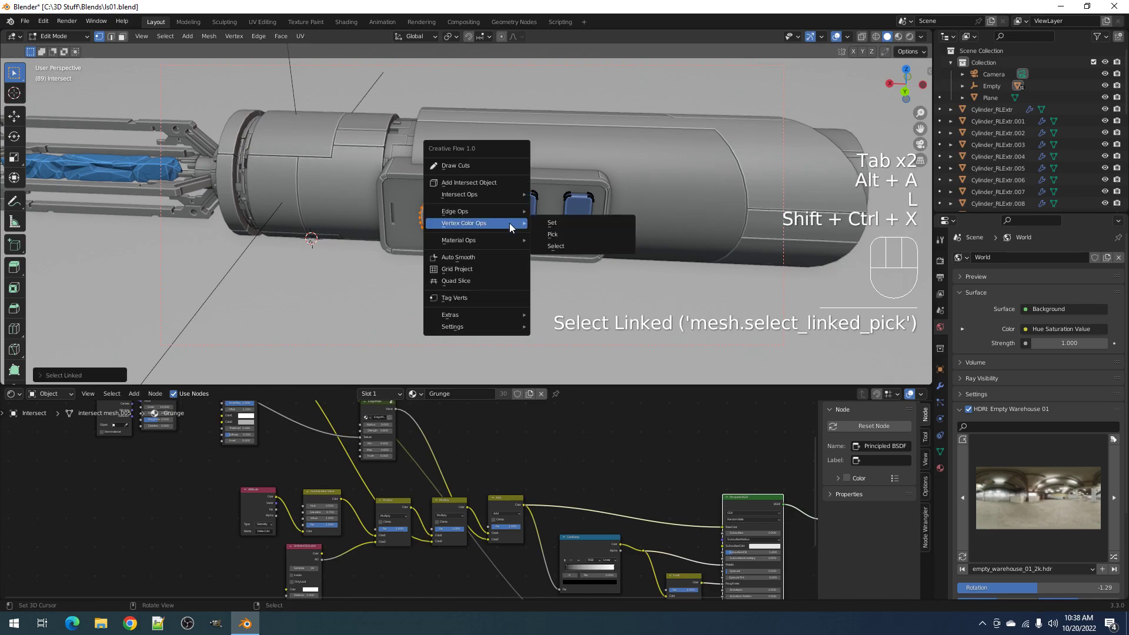
pyautogui.click(545, 223)
pyautogui.moveTo(555, 268); pyautogui.dragTo(542, 280)
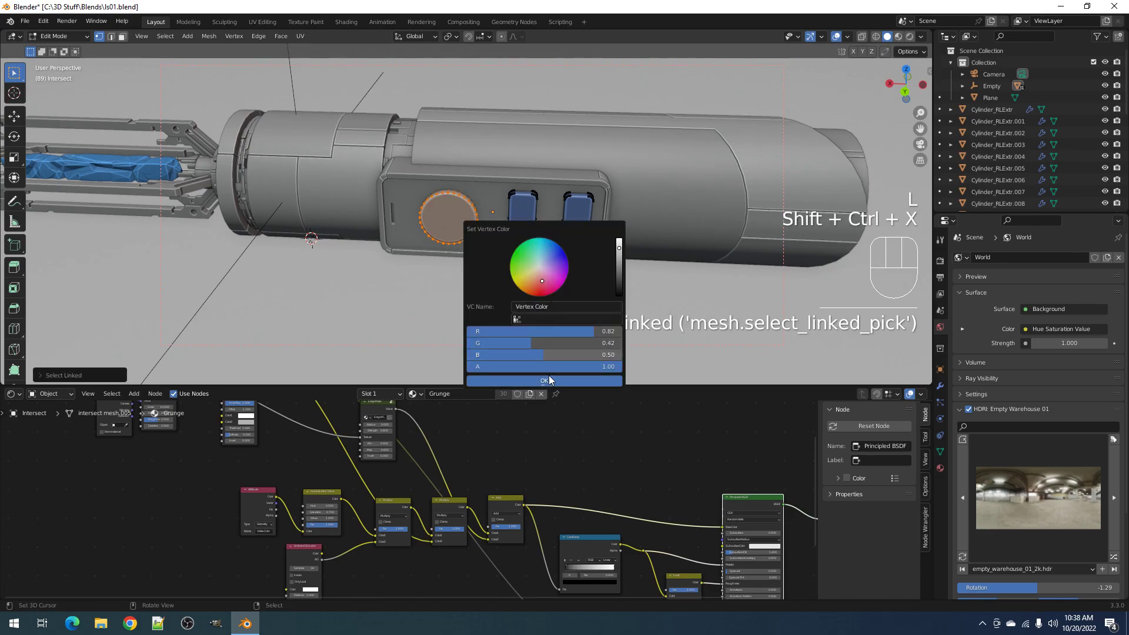
pyautogui.click(549, 380)
pyautogui.press('Tab')
pyautogui.hotkey('alt', 'a')
# Examine the whole model with its colored buttons in rendered shading
pyautogui.scroll(-5, 510, 248)
pyautogui.scroll(1, 548, 263)
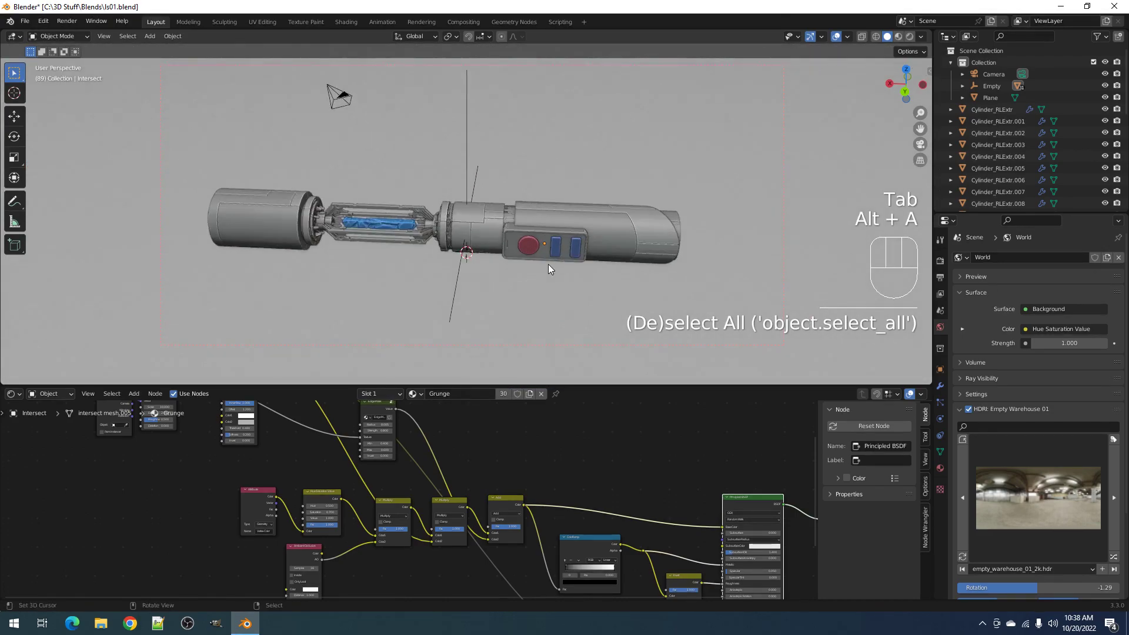
pyautogui.press('z')
pyautogui.click(674, 213)
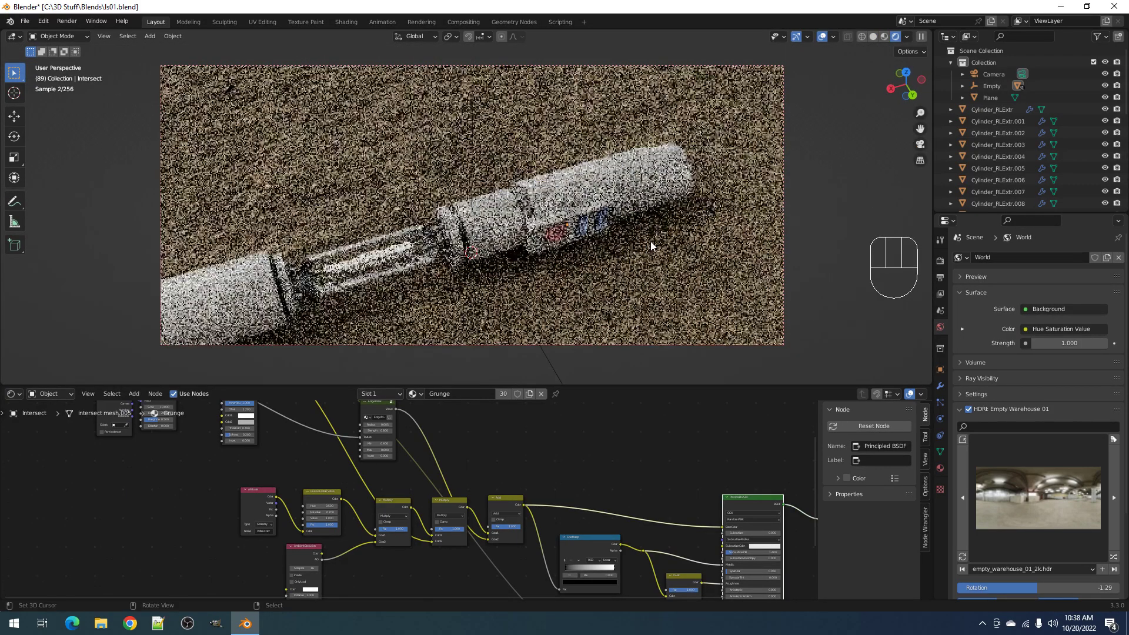
pyautogui.keyDown('shift'); pyautogui.moveTo(537, 274); pyautogui.dragTo(597, 229, button='middle'); pyautogui.keyUp('shift')
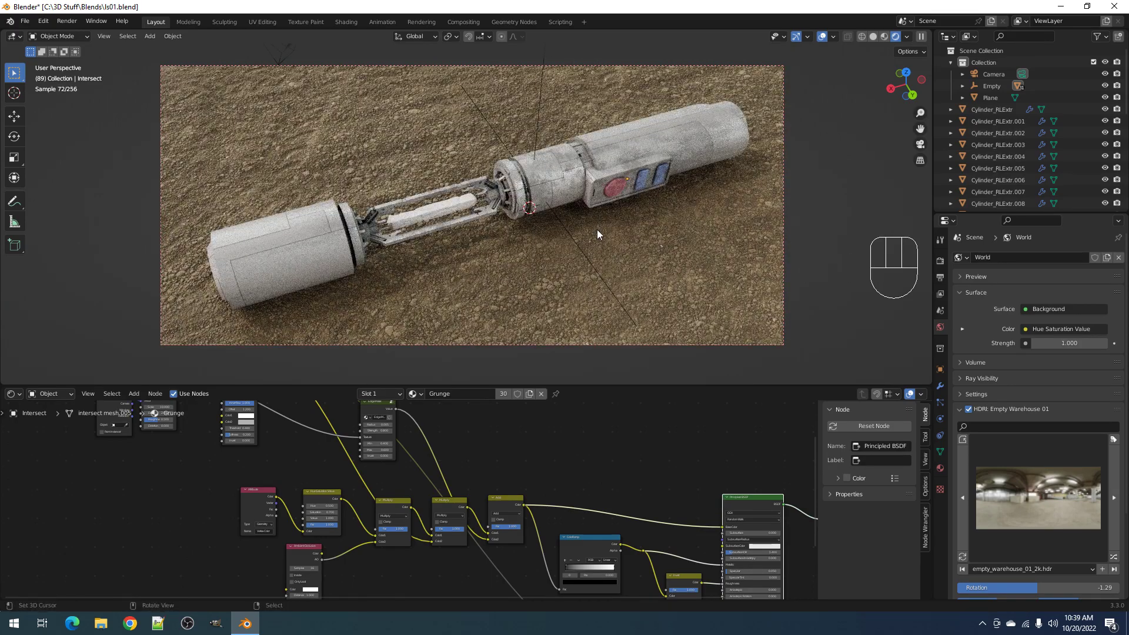
# Switch to solid shading, select the crystal in the open chamber and create a new material for it
pyautogui.press('z')
pyautogui.click(518, 228)
pyautogui.scroll(3, 482, 212)
pyautogui.click(453, 198)
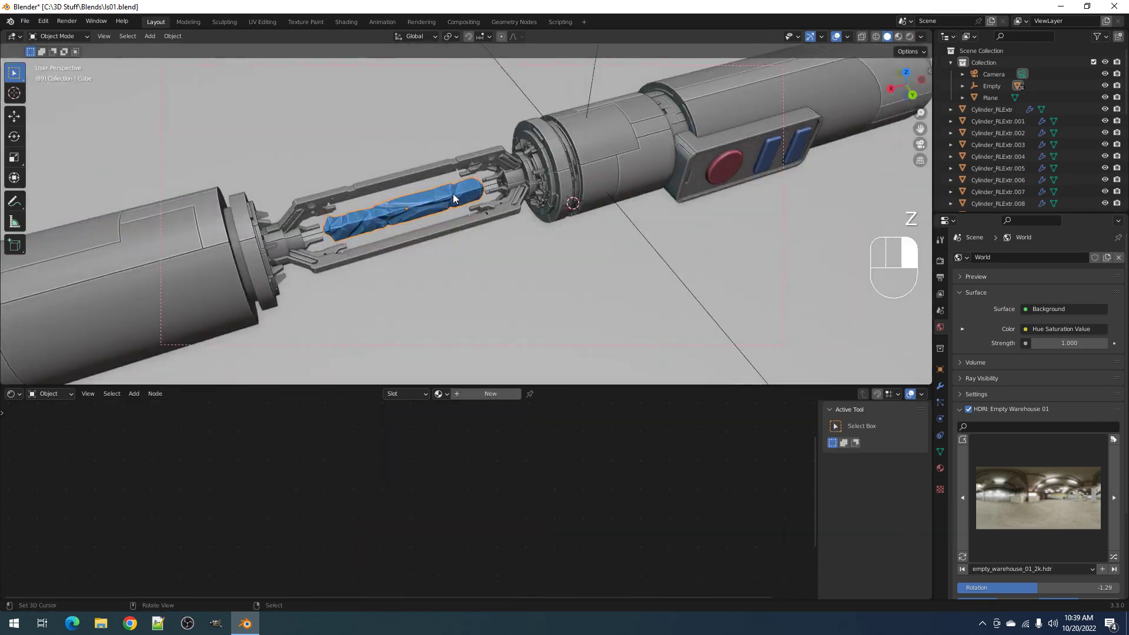
pyautogui.click(481, 394)
# Set the crystal material's Transmission to 1.000 with the view in rendered shading and overlays hidden
pyautogui.scroll(3, 513, 511)
pyautogui.press('z')
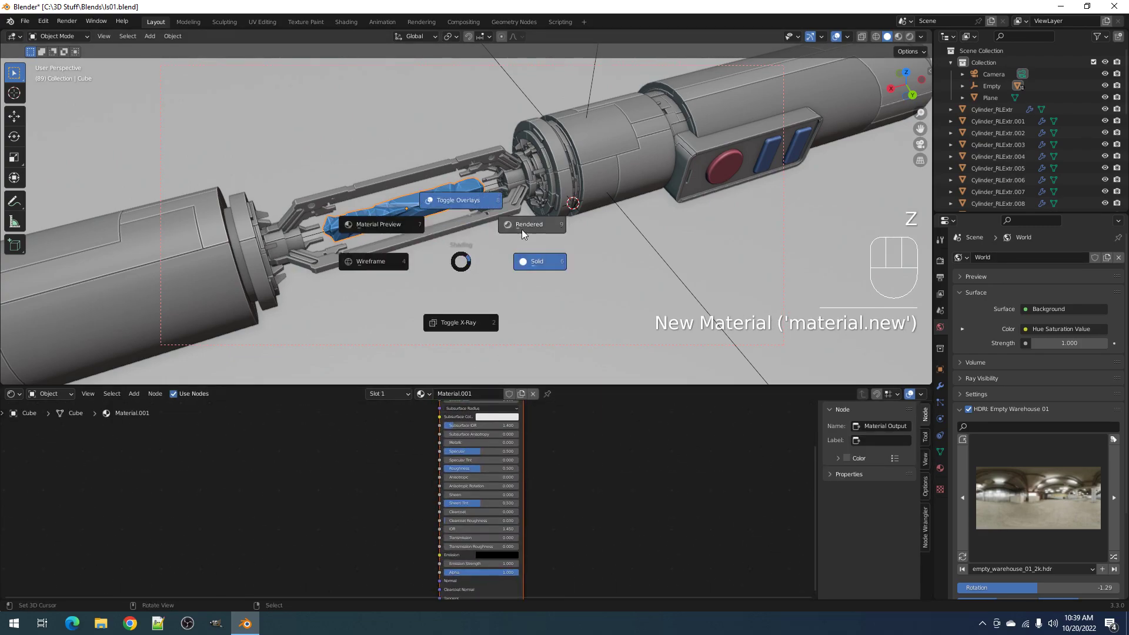
pyautogui.click(523, 225)
pyautogui.scroll(2, 557, 559)
pyautogui.scroll(1, 556, 557)
pyautogui.moveTo(557, 557); pyautogui.dragTo(524, 532, button='middle')
pyautogui.moveTo(501, 529); pyautogui.dragTo(624, 530)
pyautogui.hotkey('shift', 'alt', 'z')
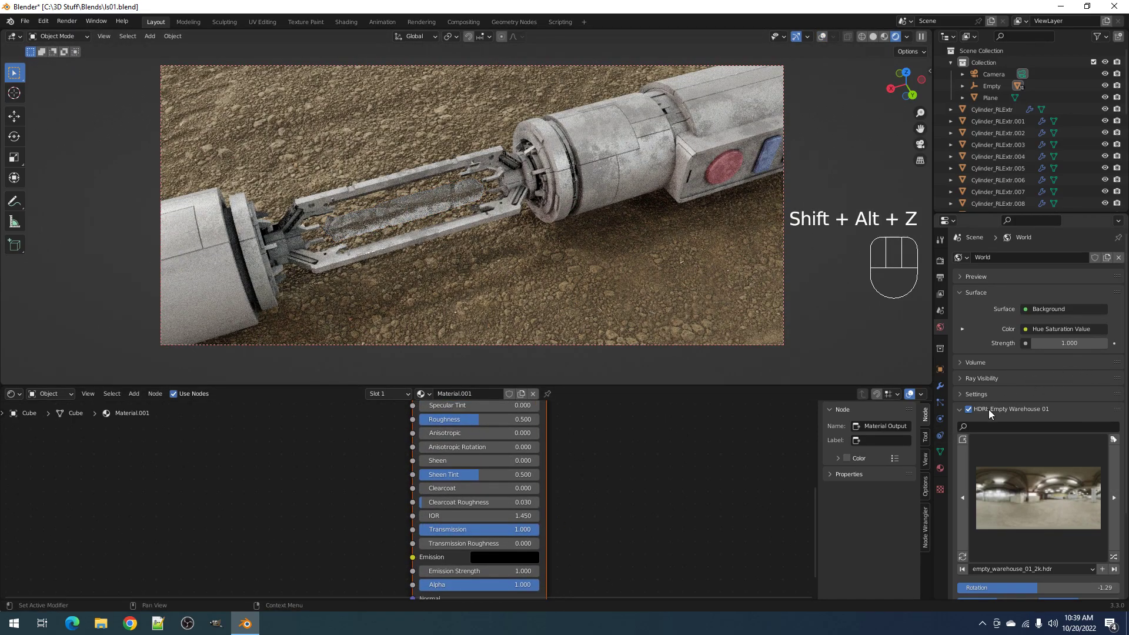
# Enable Screen Space Refraction in the crystal material's Viewport Display settings
pyautogui.click(940, 468)
pyautogui.scroll(-5, 985, 424)
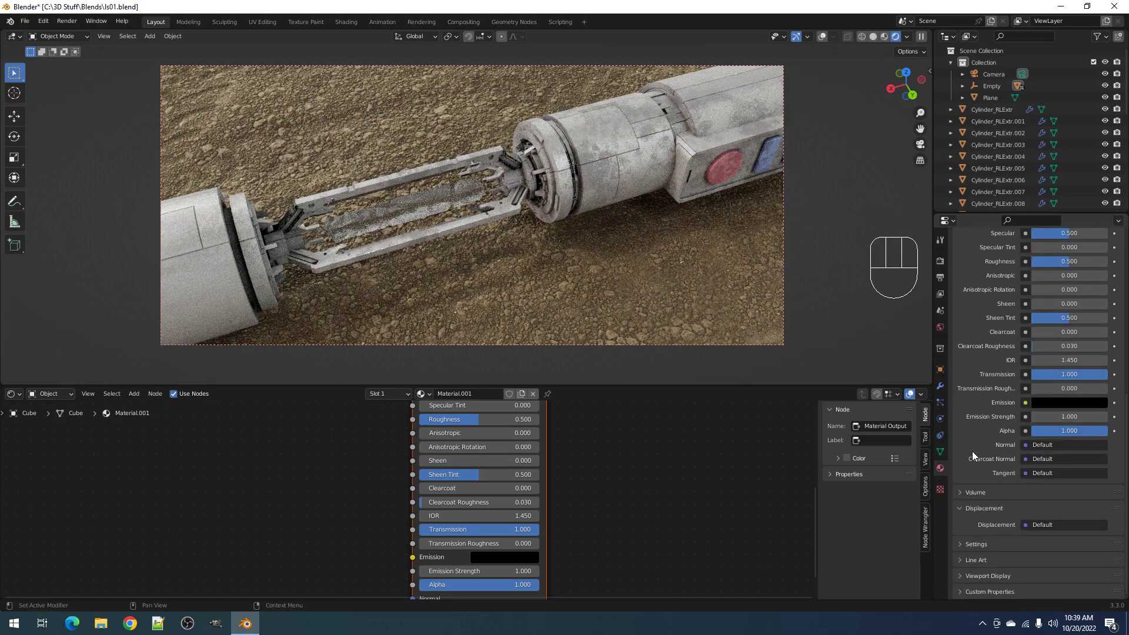
pyautogui.click(976, 544)
pyautogui.scroll(-5, 973, 508)
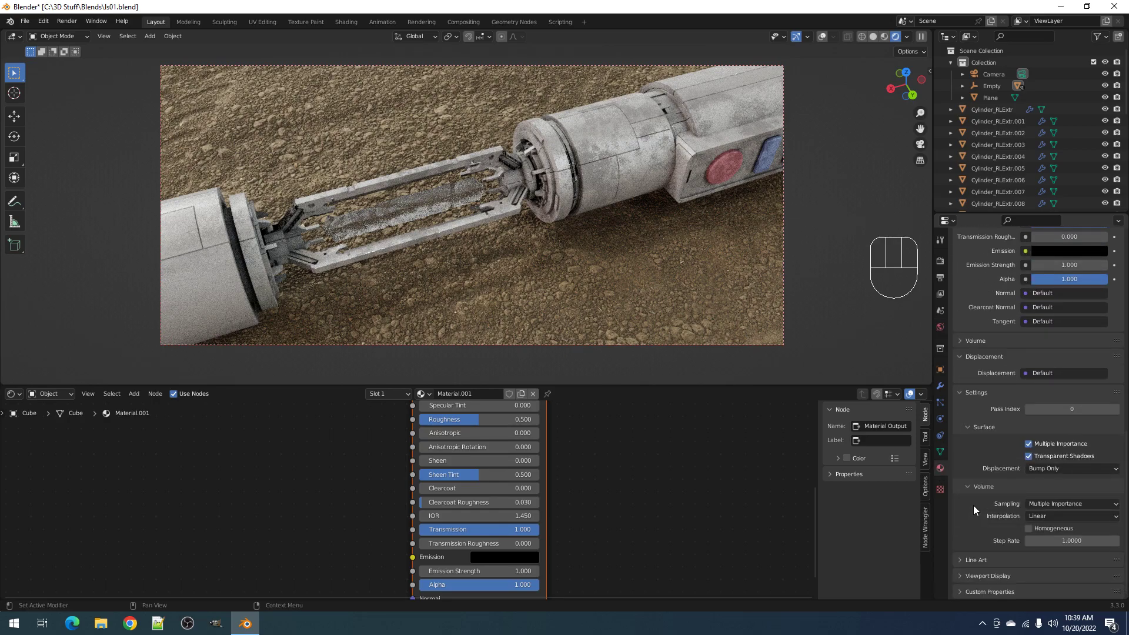
pyautogui.click(985, 573)
pyautogui.scroll(-6, 986, 552)
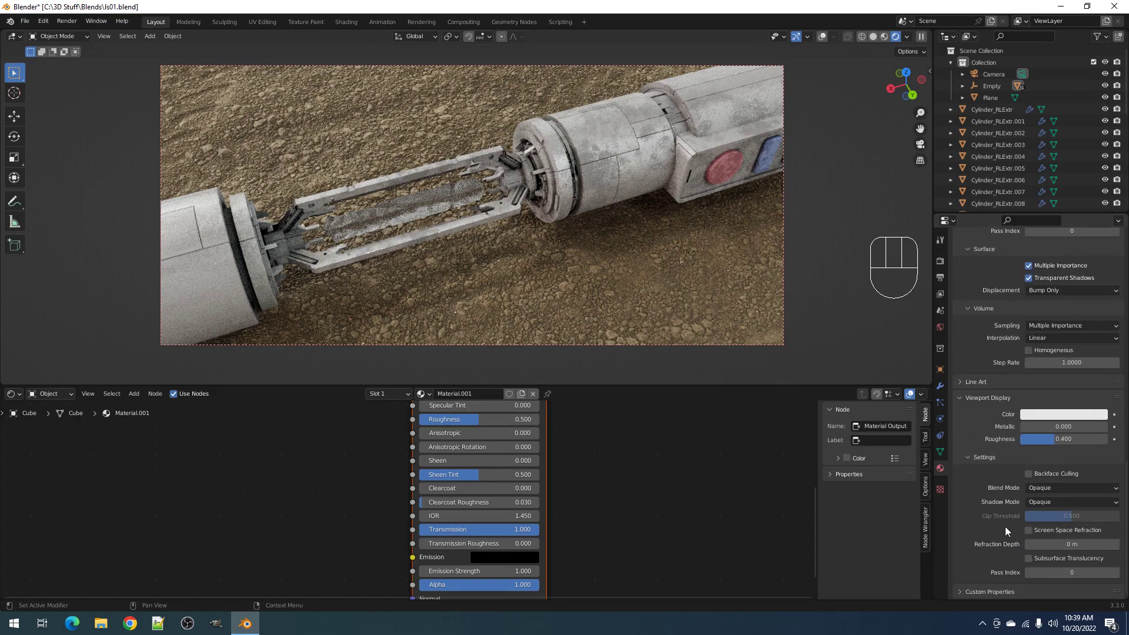
pyautogui.click(1029, 529)
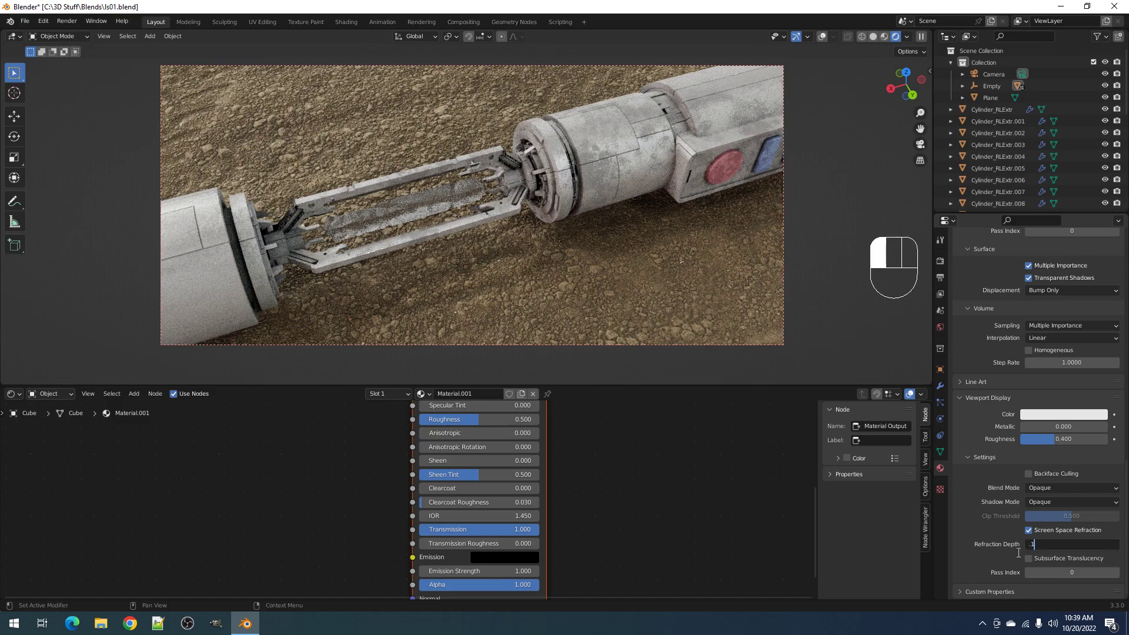
# Try a Refraction Depth of 0.1 m on the crystal material and return it to 0 m
pyautogui.write('.1')
pyautogui.press('Return')
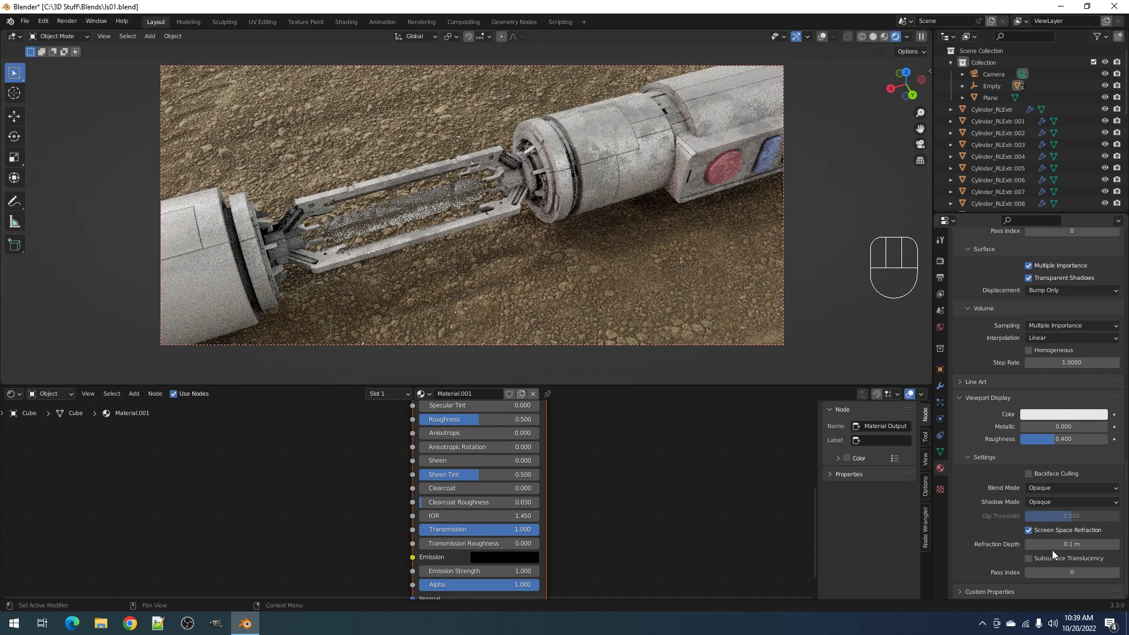
pyautogui.moveTo(1067, 544); pyautogui.dragTo(1031, 545)
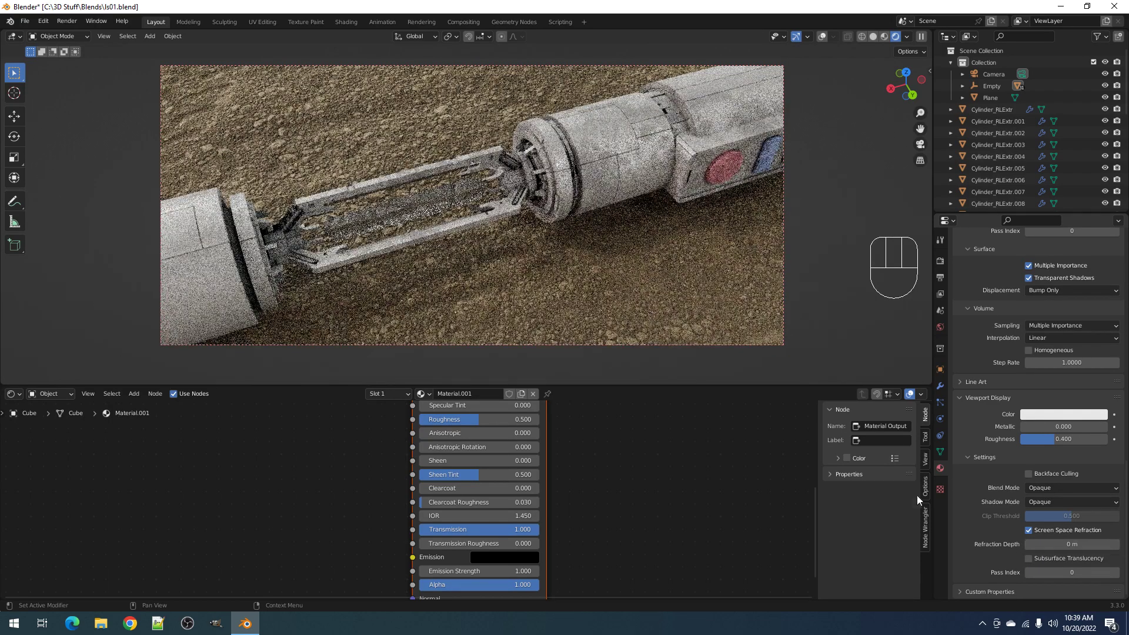
# Tint the crystal material's Base Color pale teal, with hue 0.486, saturation 0.330 and value 0.800
pyautogui.keyDown('shift'); pyautogui.scroll(8, 506, 446); pyautogui.keyUp('shift')
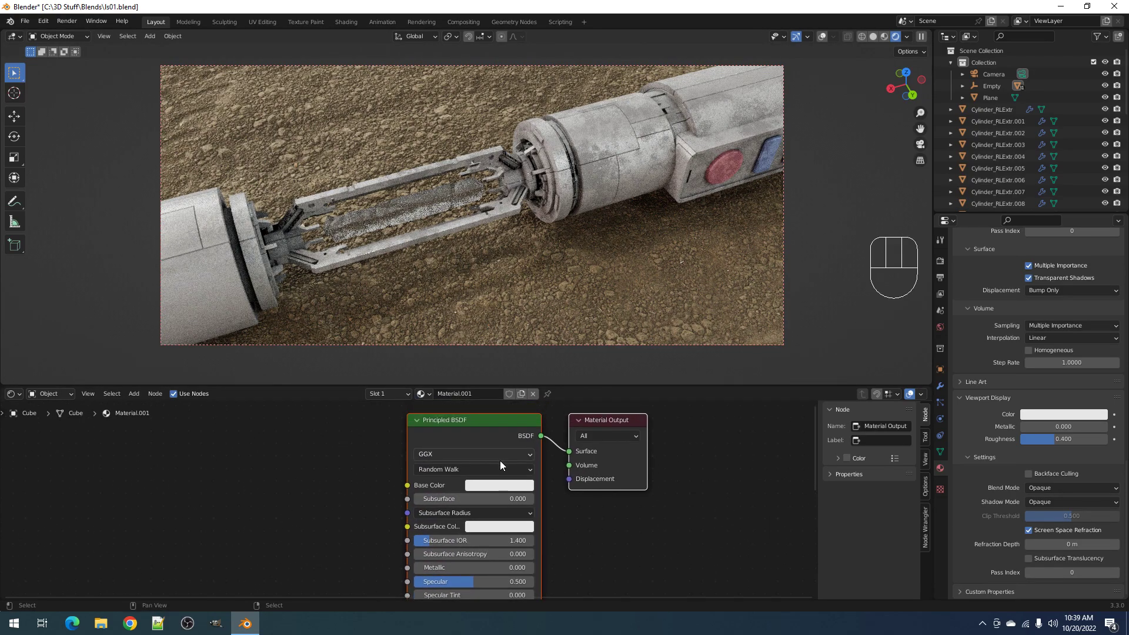
pyautogui.click(496, 486)
pyautogui.moveTo(535, 328); pyautogui.dragTo(517, 344)
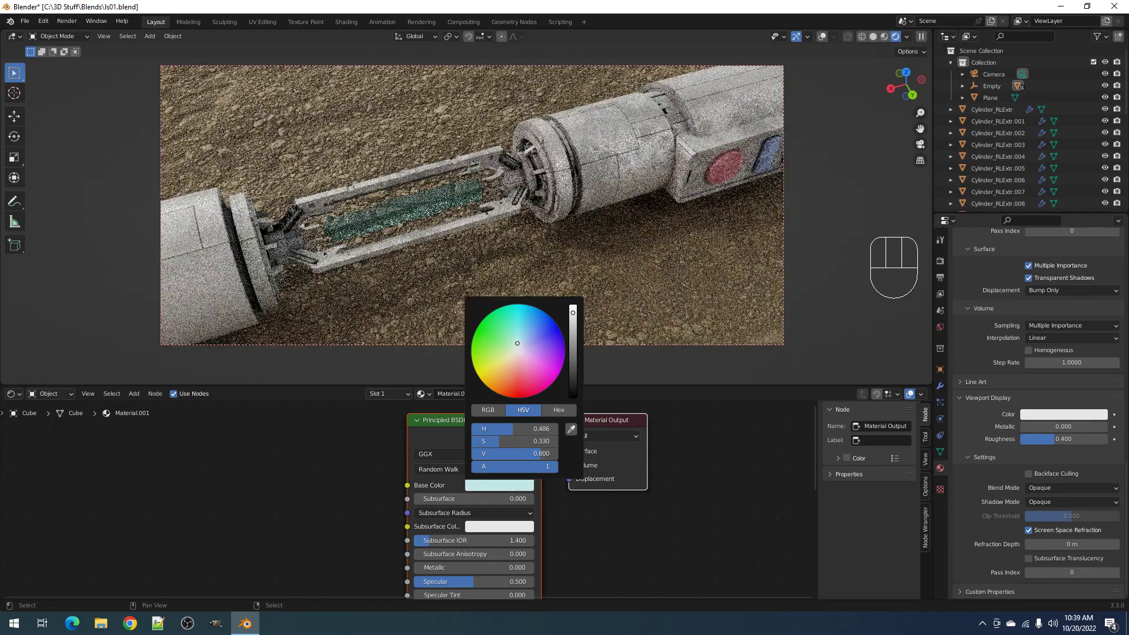
pyautogui.scroll(-5, 648, 136)
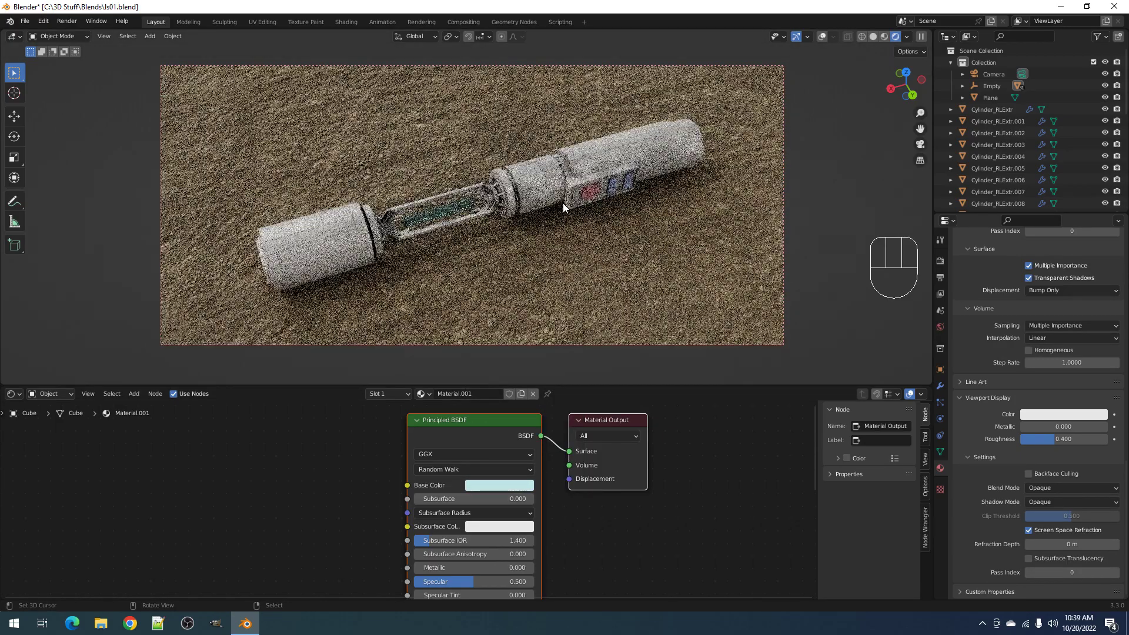
# Select a body panel to show its Grunge material nodes and mute the Hue Saturation Value node beside the Attribute node
pyautogui.moveTo(495, 226); pyautogui.dragTo(589, 171, button='middle')
pyautogui.scroll(2, 655, 212)
pyautogui.click(589, 171)
pyautogui.scroll(-2, 365, 458)
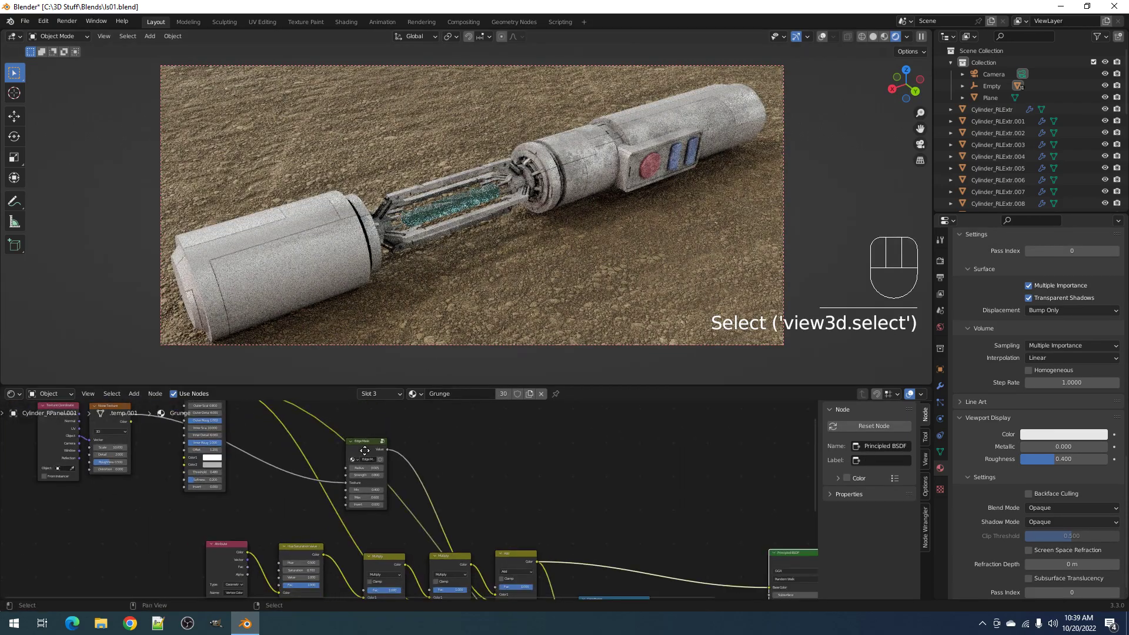
pyautogui.scroll(1, 362, 450)
pyautogui.moveTo(596, 209); pyautogui.dragTo(576, 220, button='middle')
pyautogui.scroll(2, 576, 220)
pyautogui.scroll(-2, 570, 233)
pyautogui.moveTo(282, 464); pyautogui.dragTo(459, 395, button='middle')
pyautogui.scroll(1, 451, 376)
pyautogui.scroll(5, 436, 589)
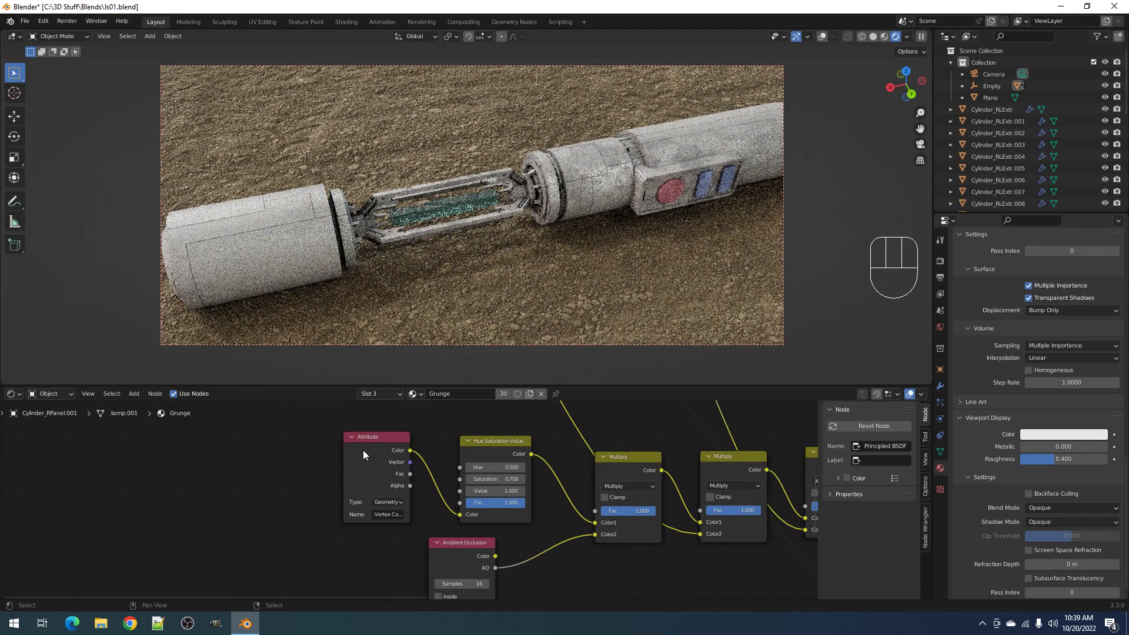
pyautogui.moveTo(362, 449); pyautogui.dragTo(252, 457)
pyautogui.click(482, 445)
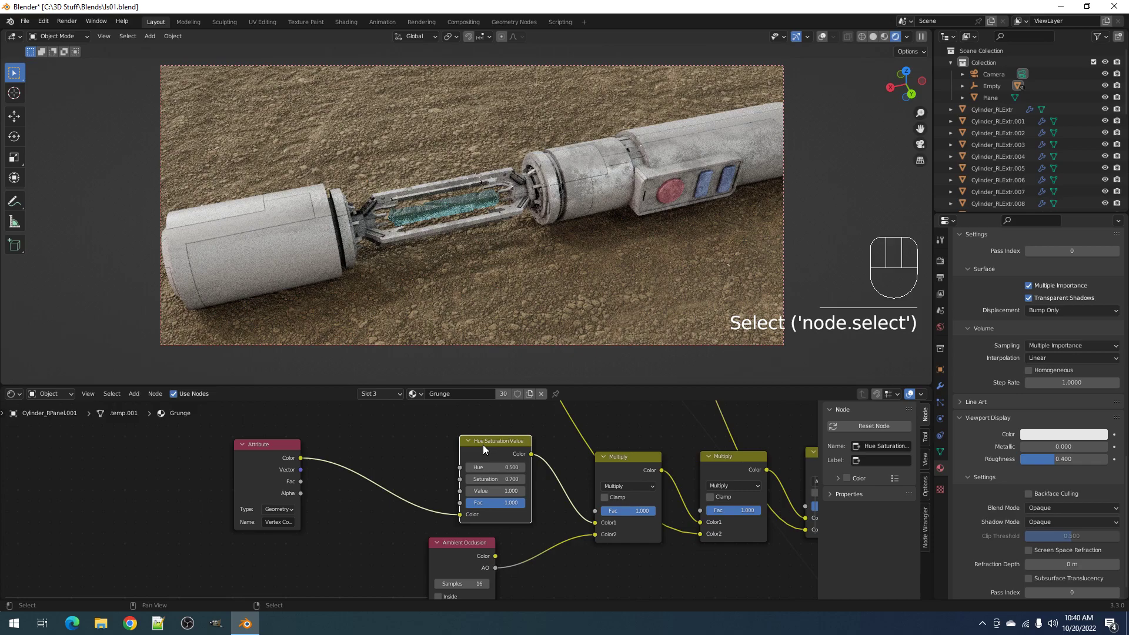
pyautogui.press('m')
# Try a ColorRamp between the Attribute and Hue Saturation Value nodes and remove it again
pyautogui.hotkey('shift', 'a')
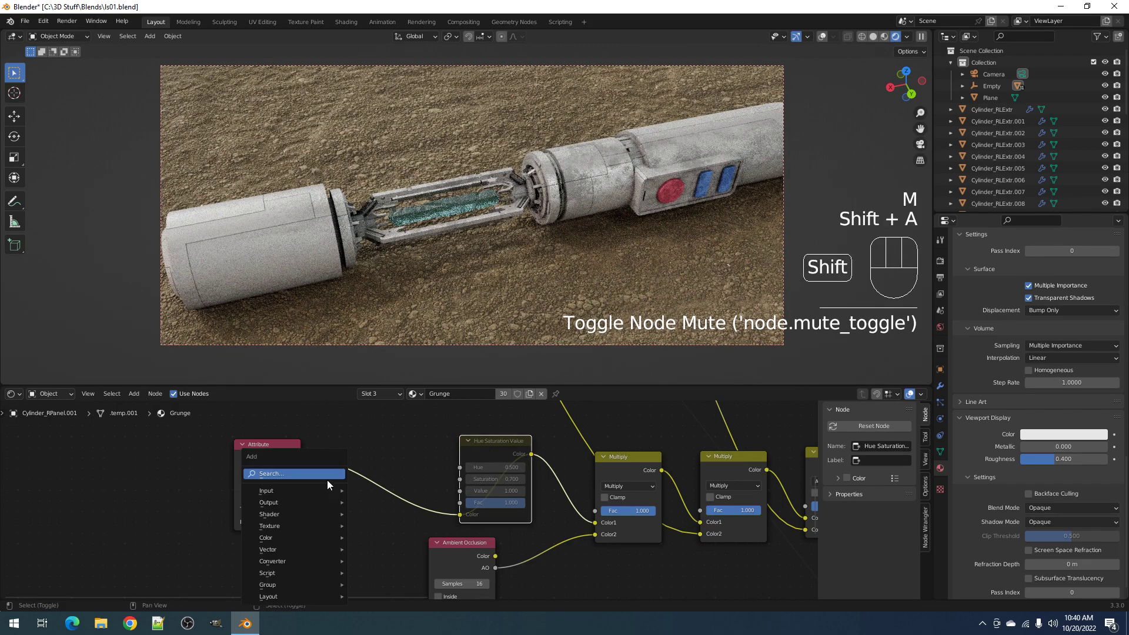
pyautogui.moveTo(310, 555)
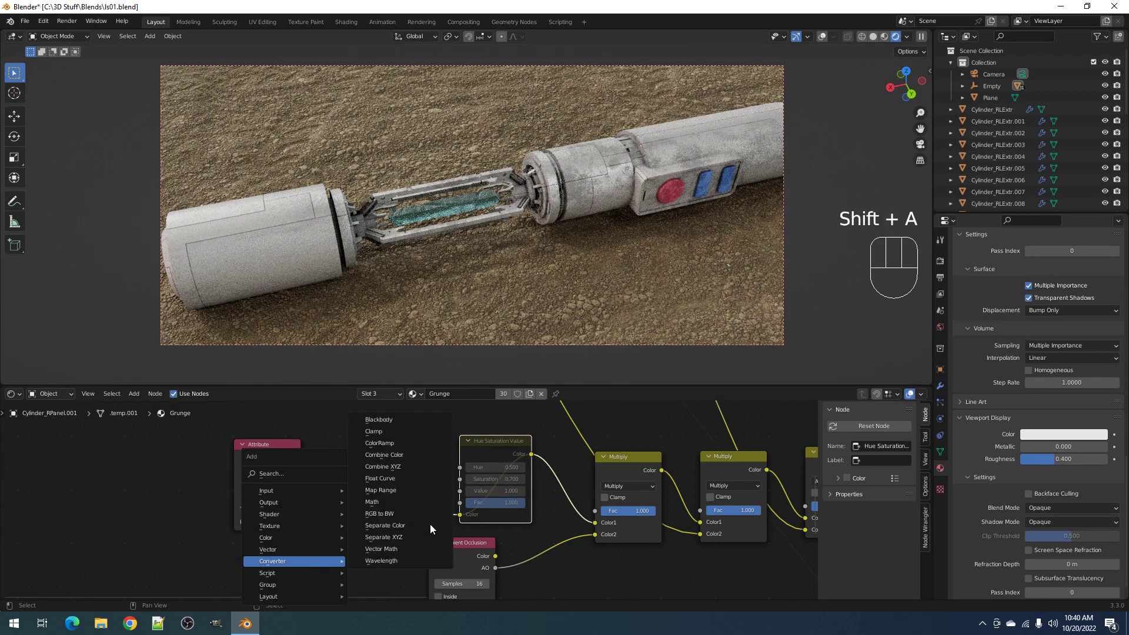
pyautogui.click(400, 442)
pyautogui.click(310, 431)
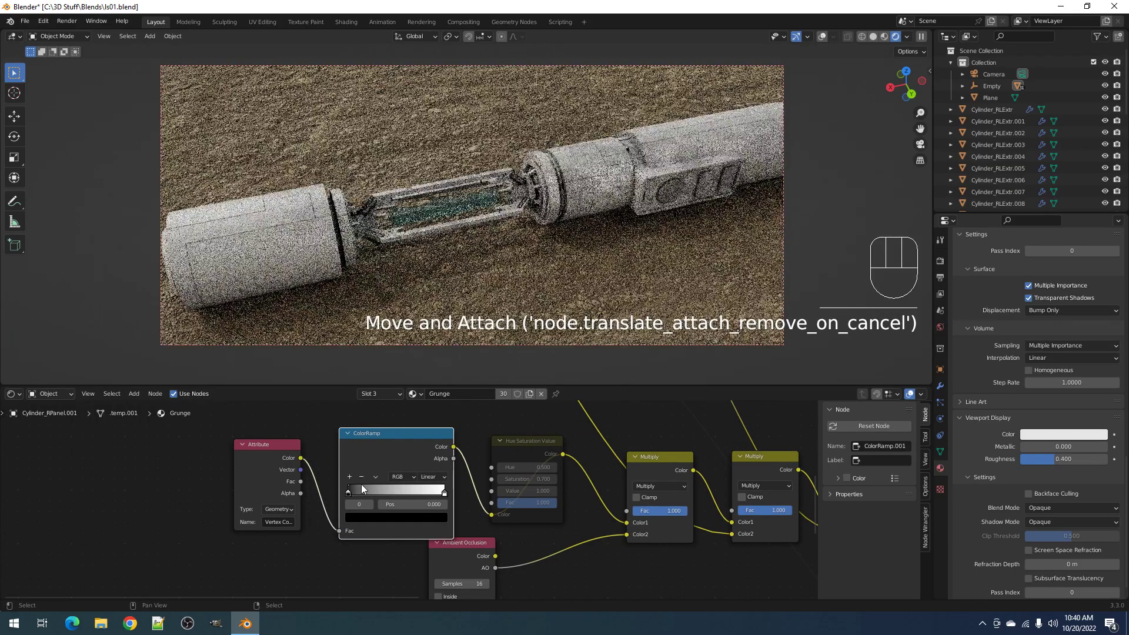
pyautogui.moveTo(353, 489); pyautogui.dragTo(412, 456)
pyautogui.click(429, 424)
pyautogui.hotkey('ctrl', 'x')
pyautogui.scroll(-1, 538, 242)
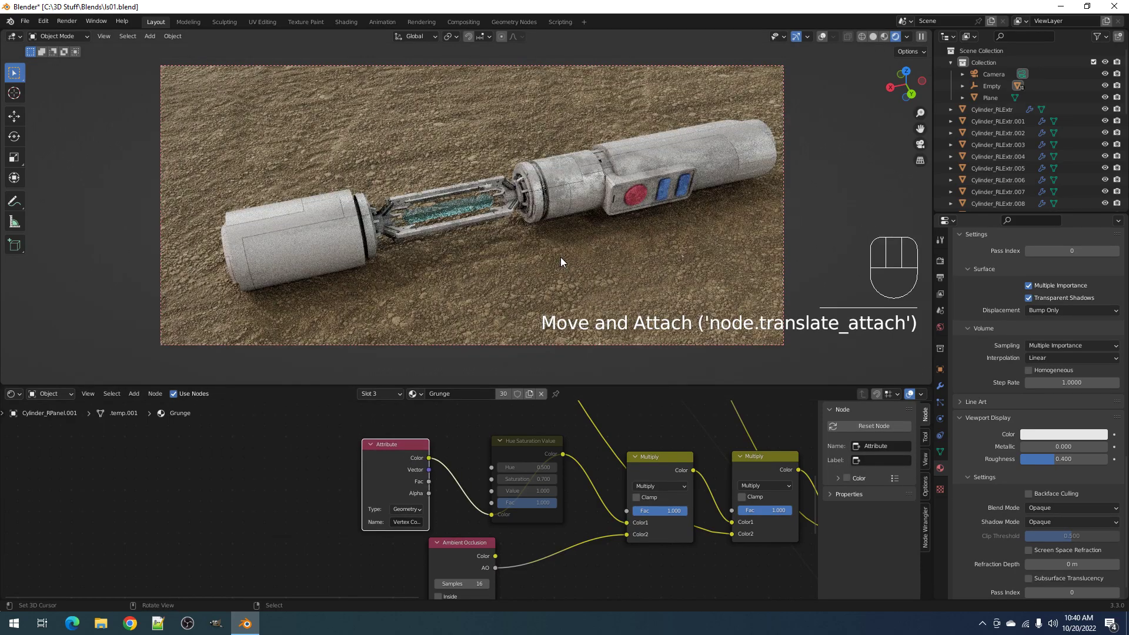
# Change the world's HDRI to Abandoned Greenhouse (abandoned_greenhouse_2k.hdr)
pyautogui.moveTo(556, 256)
pyautogui.mouseDown(button='middle')
pyautogui.moveTo(677, 231)
pyautogui.moveTo(575, 259)
pyautogui.mouseUp(button='middle')
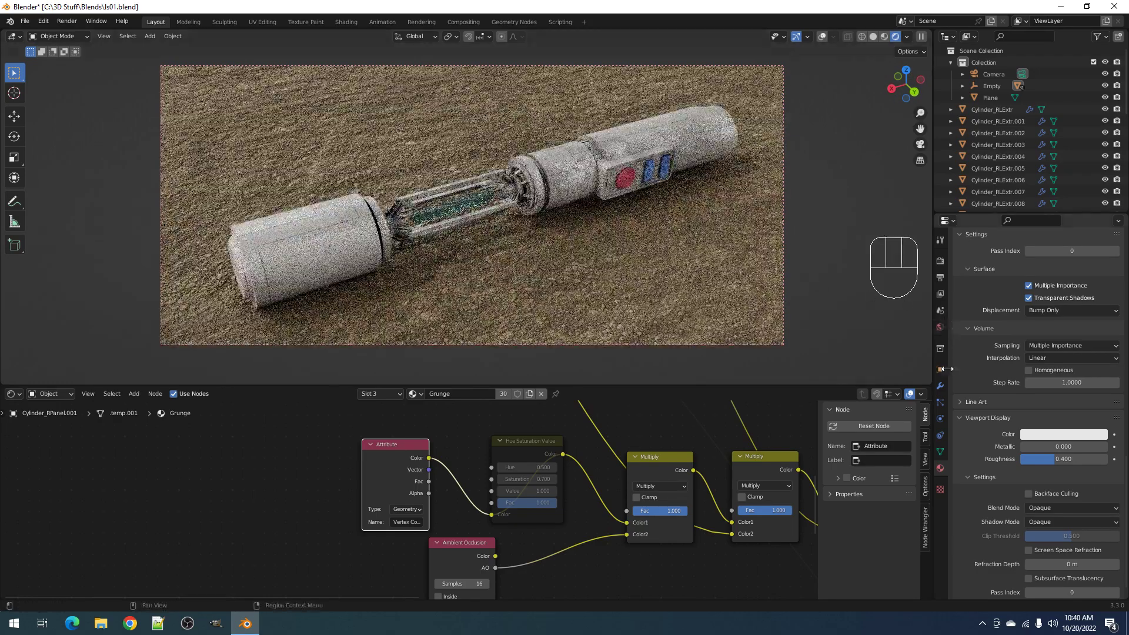
pyautogui.click(940, 326)
pyautogui.click(1057, 403)
pyautogui.click(729, 147)
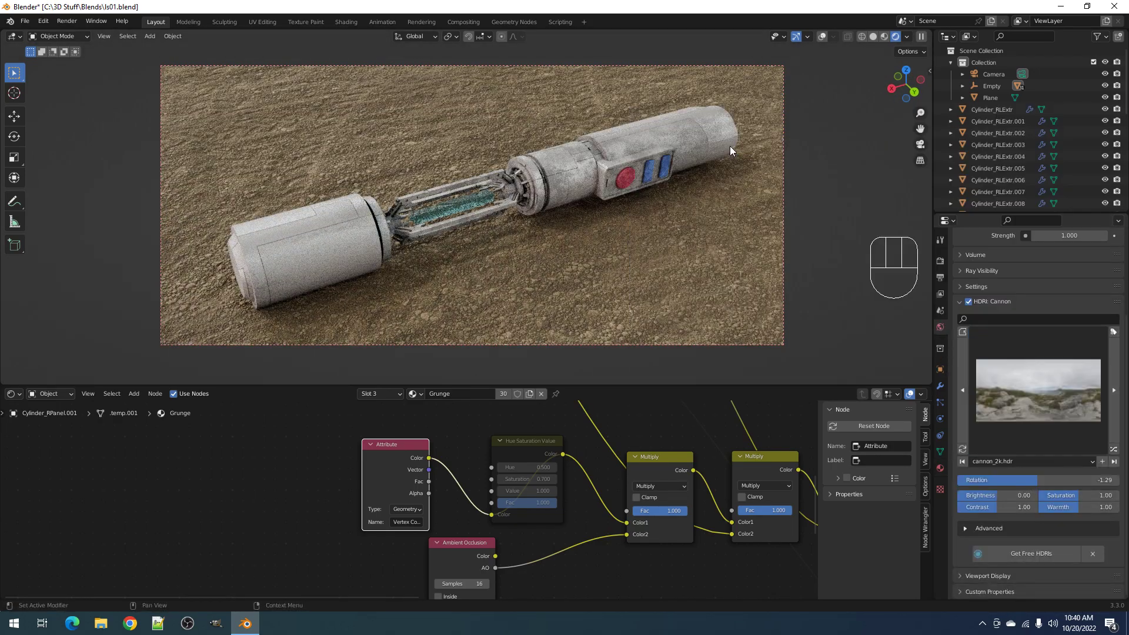
pyautogui.click(1028, 385)
pyautogui.click(677, 143)
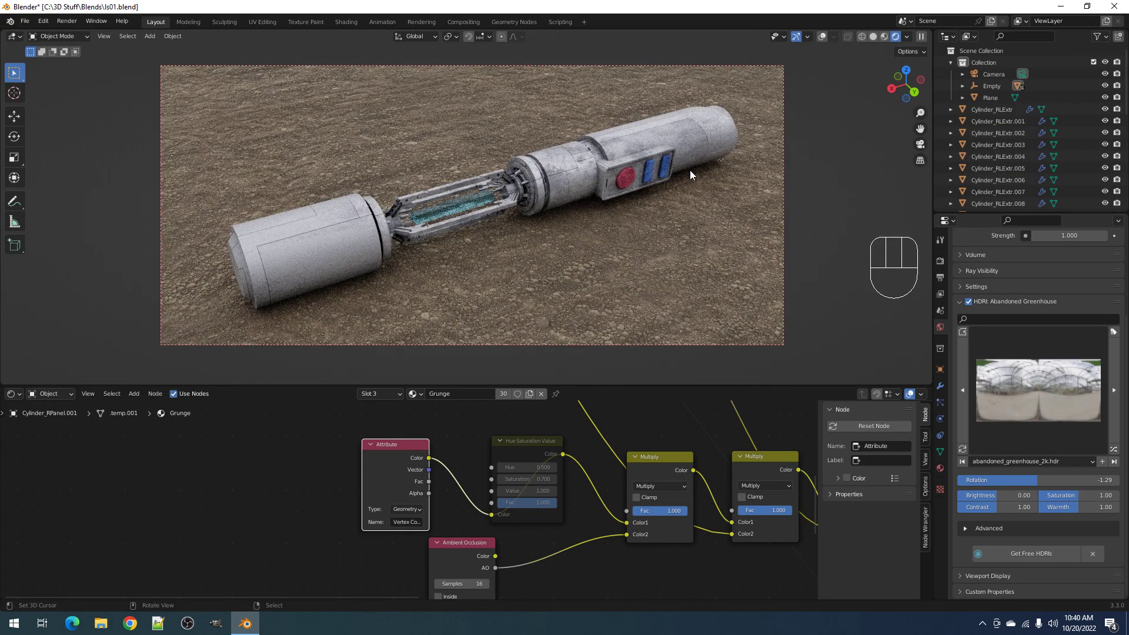
# Inspect the crystal chamber under the new lighting and preview the Grunge material's Edge Mask node on the model
pyautogui.scroll(5, 592, 191)
pyautogui.moveTo(591, 192); pyautogui.dragTo(535, 194, button='middle')
pyautogui.scroll(3, 535, 194)
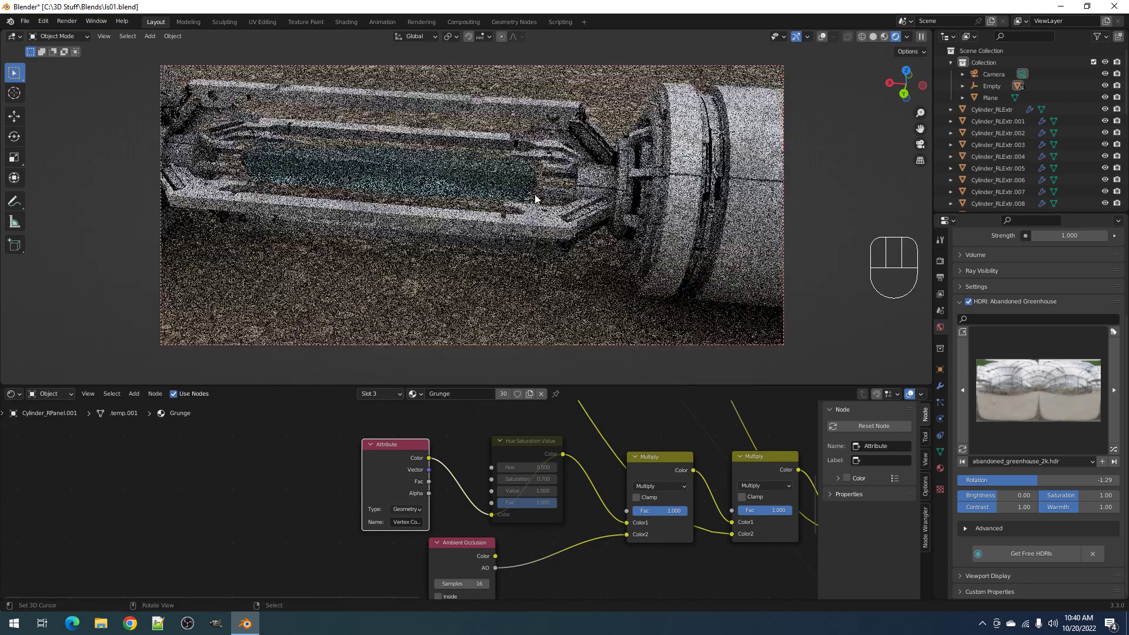
pyautogui.scroll(-6, 535, 194)
pyautogui.moveTo(534, 194); pyautogui.dragTo(486, 235, button='middle')
pyautogui.scroll(-7, 611, 479)
pyautogui.moveTo(637, 464); pyautogui.dragTo(585, 563, button='middle')
pyautogui.scroll(4, 549, 538)
pyautogui.keyDown('ctrl'); pyautogui.keyDown('shift'); pyautogui.click(485, 460); pyautogui.keyUp('shift'); pyautogui.keyUp('ctrl')
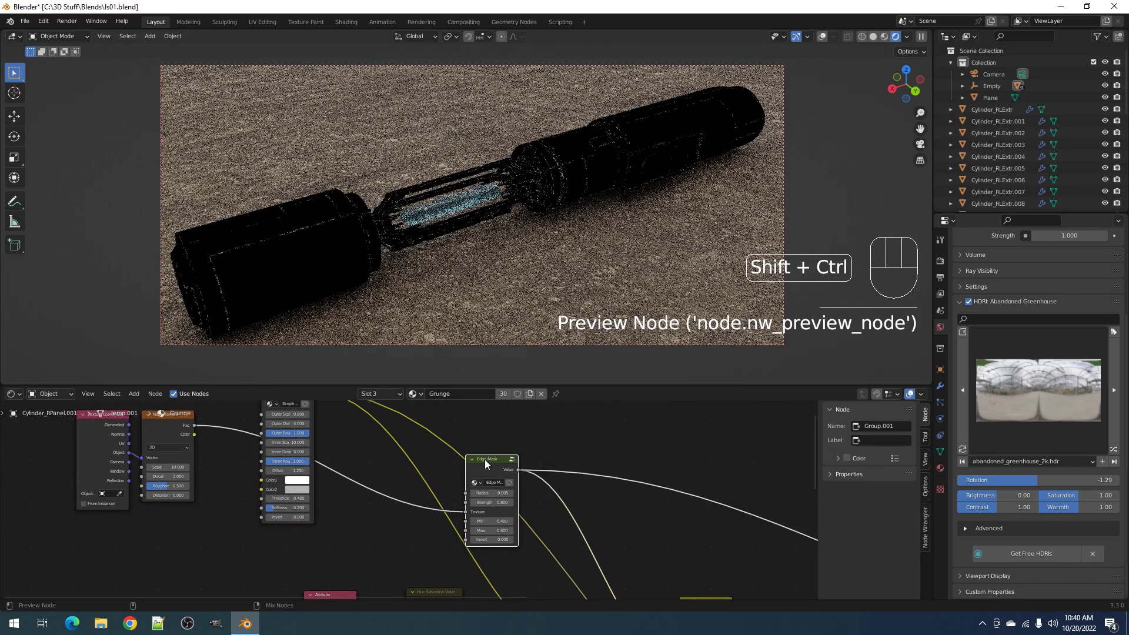
# Try an Edge Mask Radius of 0.010 on the previewed edges and settle on 0.020
pyautogui.scroll(4, 642, 194)
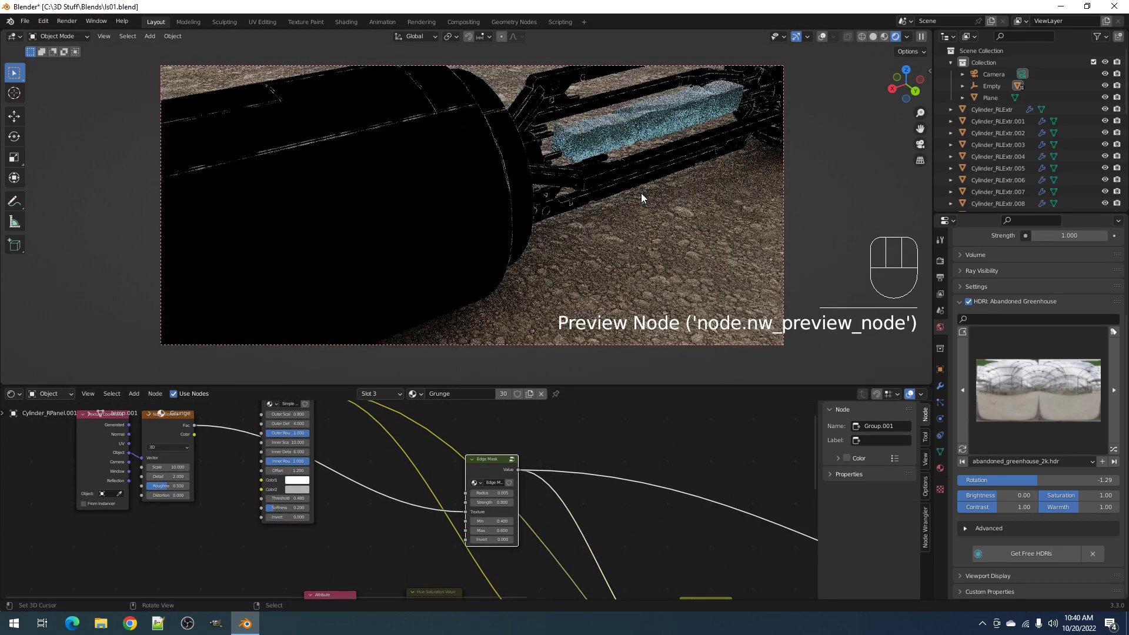
pyautogui.scroll(1, 522, 486)
pyautogui.click(518, 491)
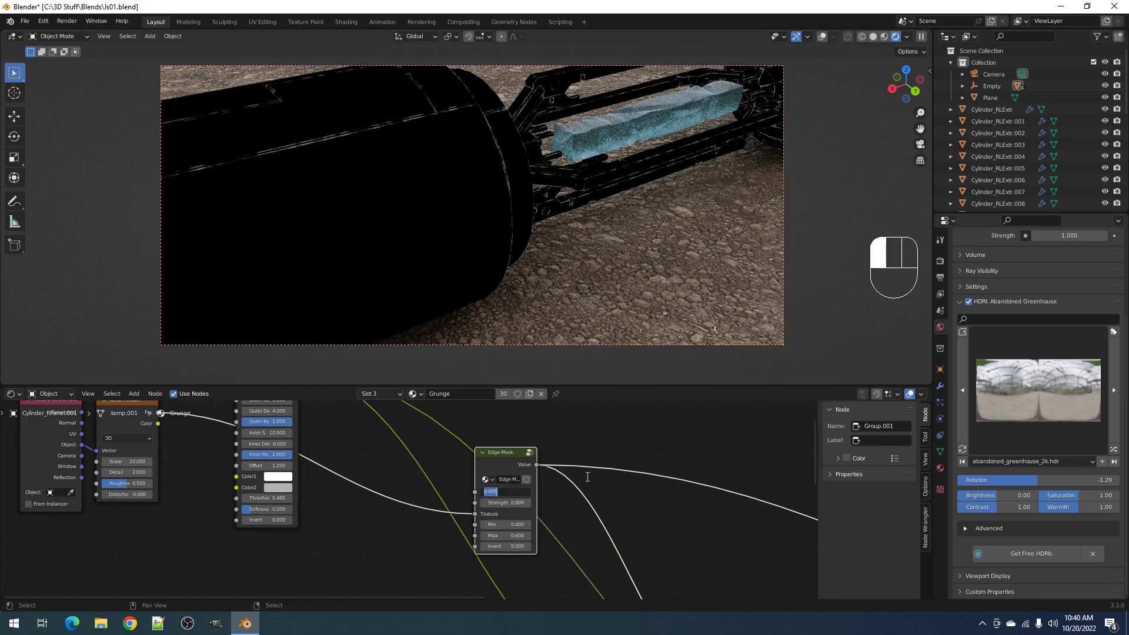
pyautogui.write('0.01')
pyautogui.press('Return')
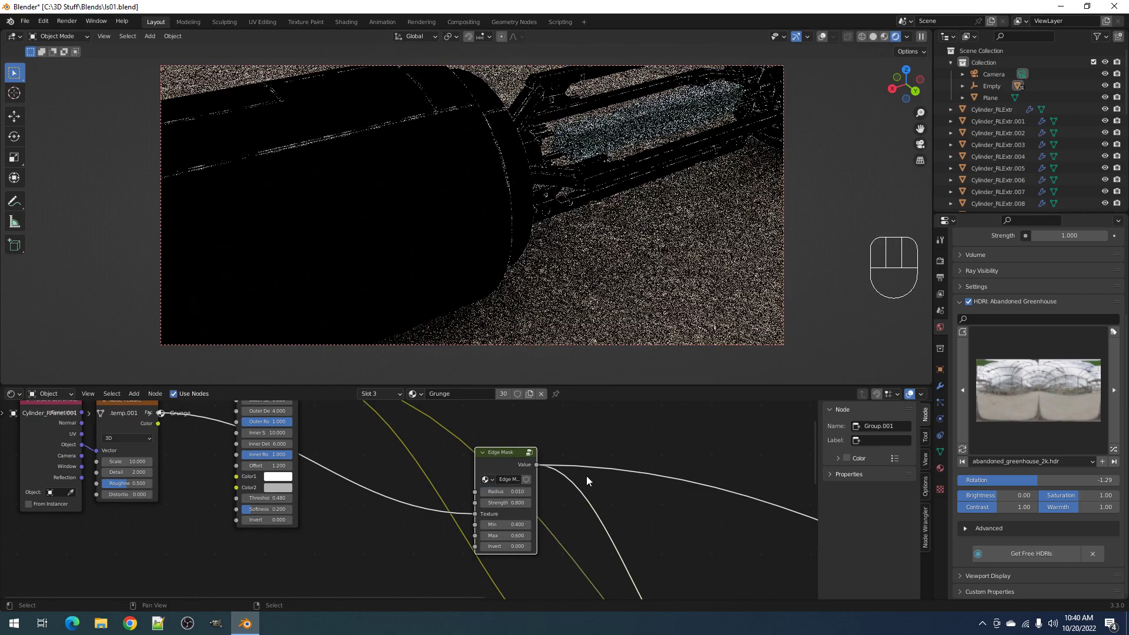
pyautogui.click(509, 491)
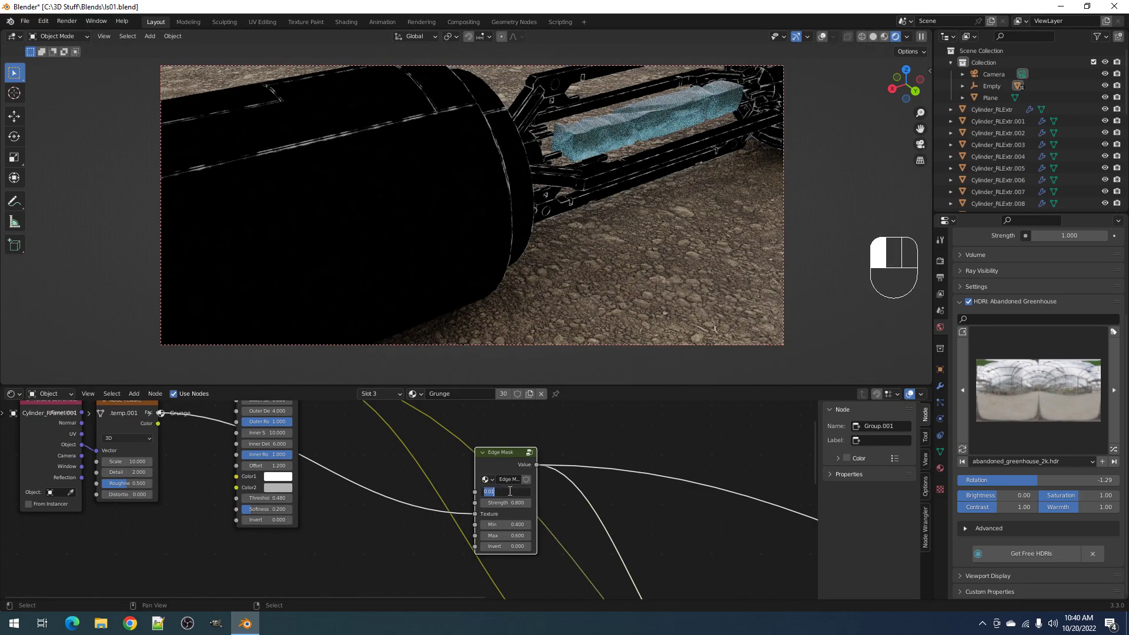
pyautogui.write('.02')
pyautogui.press('Return')
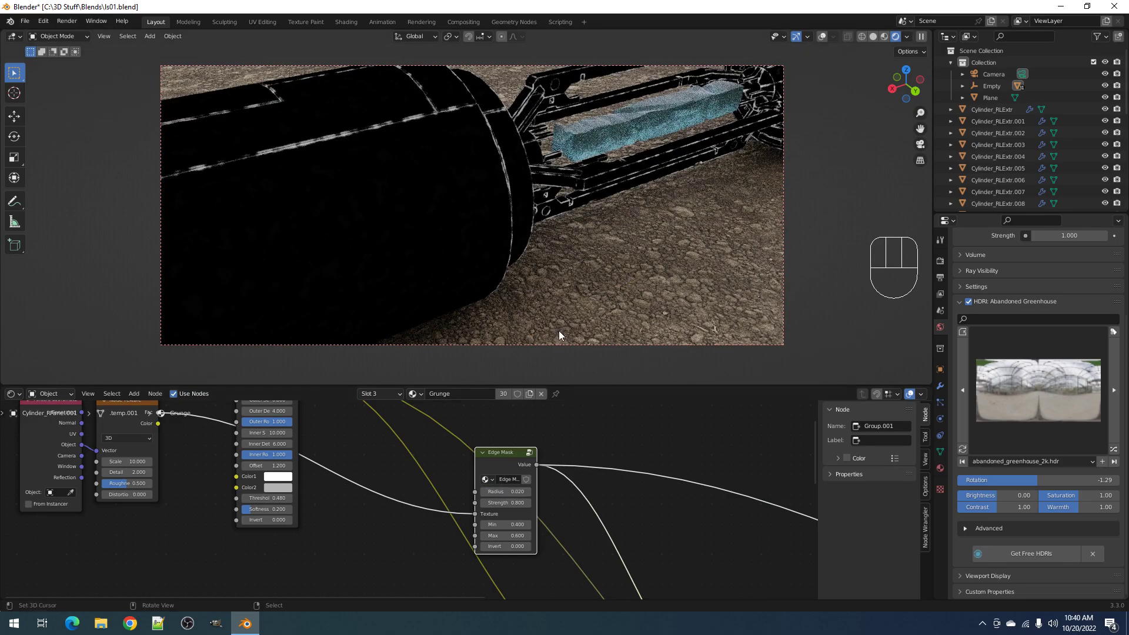
# Check the edge mask around the button box, open the Edge Mask Radius for editing, and return the material preview to the Principled BSDF
pyautogui.scroll(-3, 559, 327)
pyautogui.keyDown('shift'); pyautogui.moveTo(666, 179); pyautogui.dragTo(425, 278, button='middle'); pyautogui.keyUp('shift')
pyautogui.scroll(4, 457, 270)
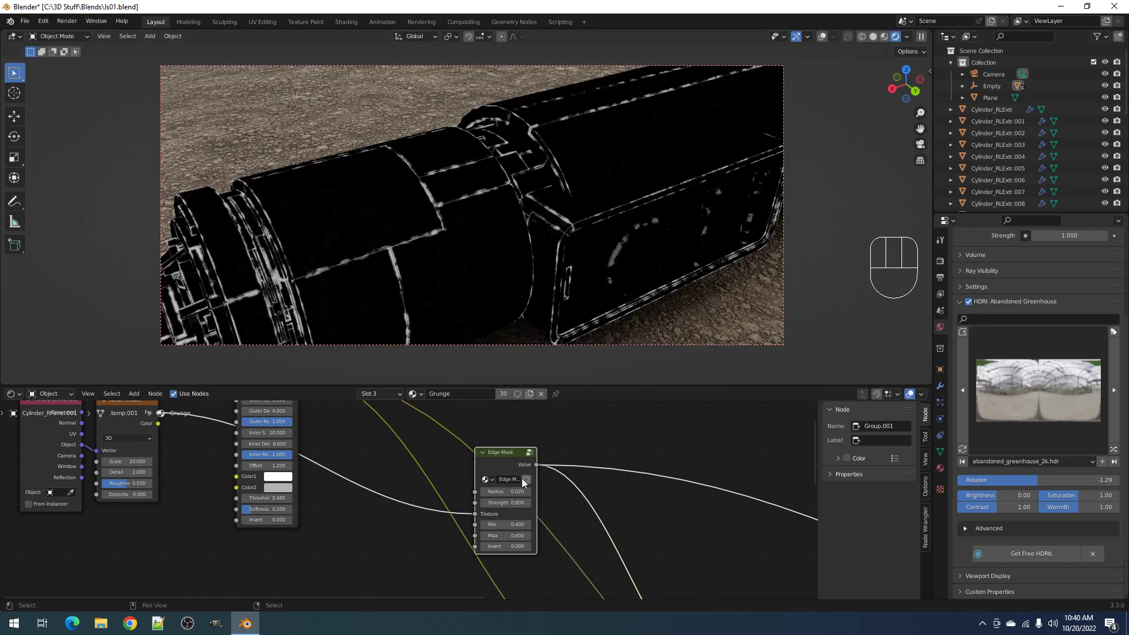
pyautogui.click(509, 490)
pyautogui.press('Return')
pyautogui.scroll(-5, 509, 458)
pyautogui.scroll(1, 655, 560)
pyautogui.keyDown('ctrl'); pyautogui.keyDown('shift'); pyautogui.click(606, 499); pyautogui.keyUp('shift'); pyautogui.keyUp('ctrl')
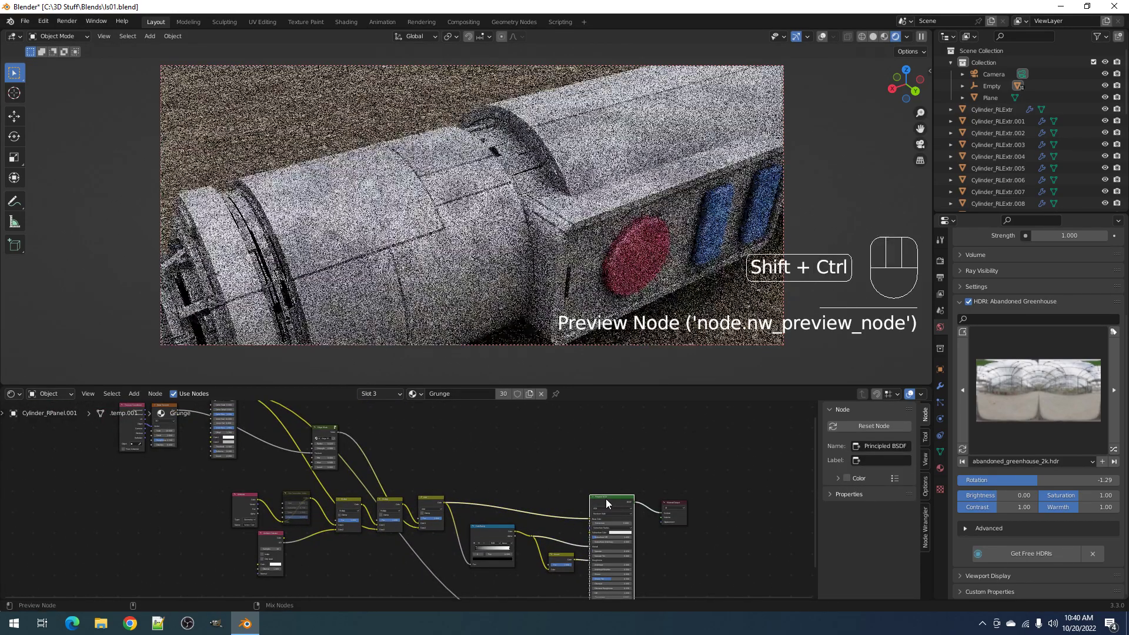
# Switch to solid shading and hide the ground plane, the colored buttons and the crystal
pyautogui.scroll(-3, 506, 202)
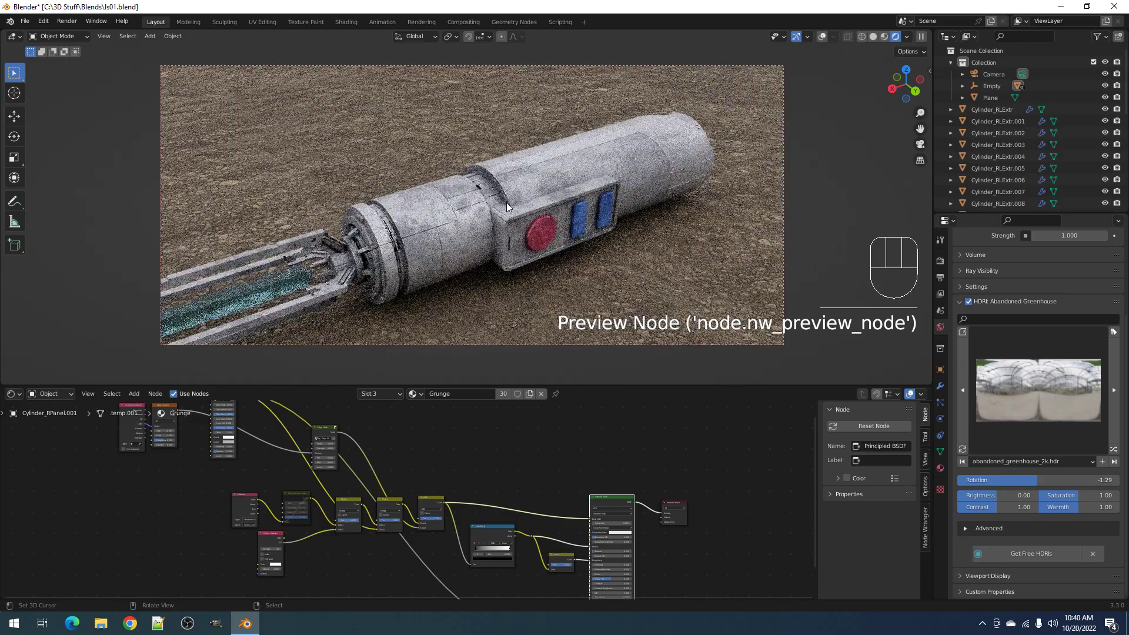
pyautogui.scroll(-3, 506, 202)
pyautogui.keyDown('shift'); pyautogui.moveTo(506, 202); pyautogui.dragTo(579, 189, button='middle'); pyautogui.keyUp('shift')
pyautogui.scroll(2, 572, 193)
pyautogui.press('z')
pyautogui.click(613, 203)
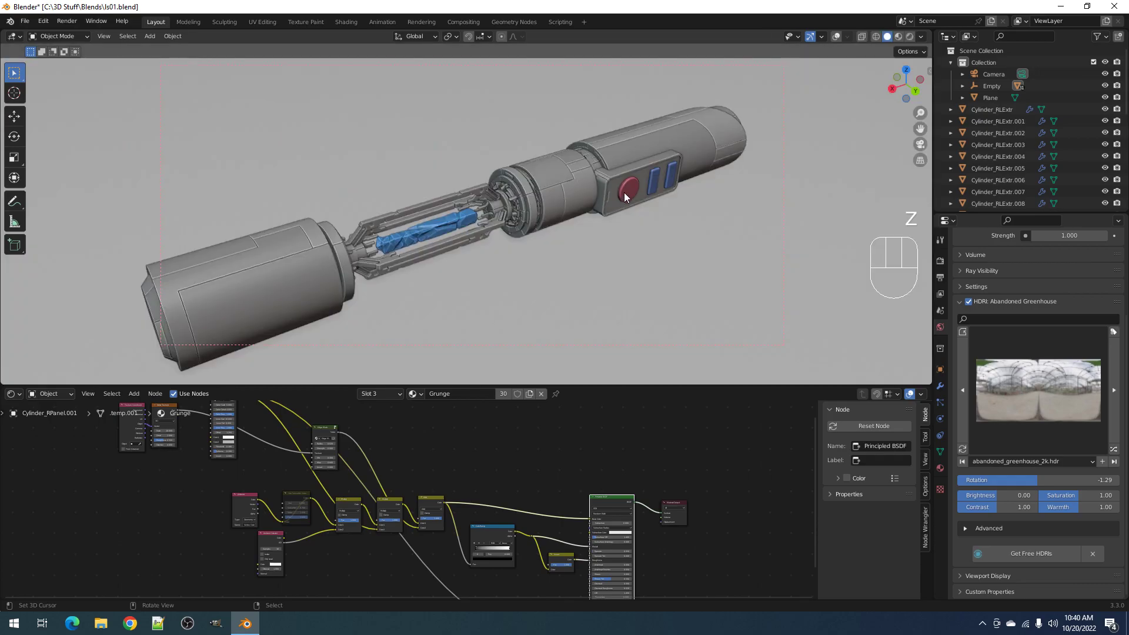
pyautogui.rightClick(638, 241)
pyautogui.press('h')
pyautogui.rightClick(632, 186)
pyautogui.press('h')
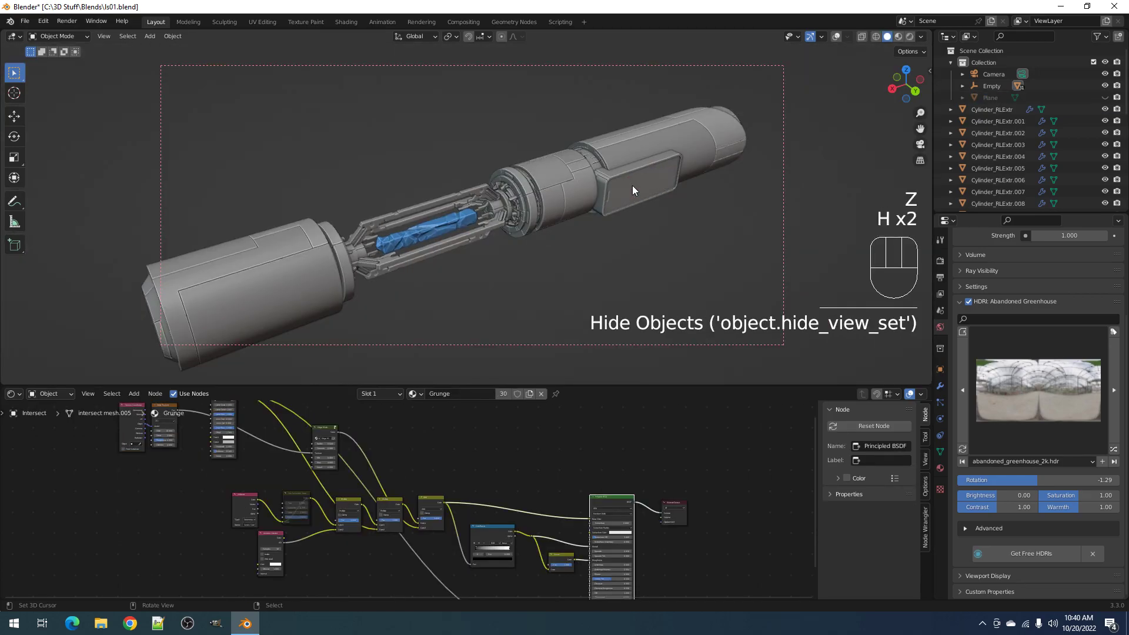
pyautogui.press('h')
# Select the remaining body parts with Select Grouped and run Random VColor on them
pyautogui.keyDown('shift'); pyautogui.rightClick(534, 204); pyautogui.keyUp('shift')
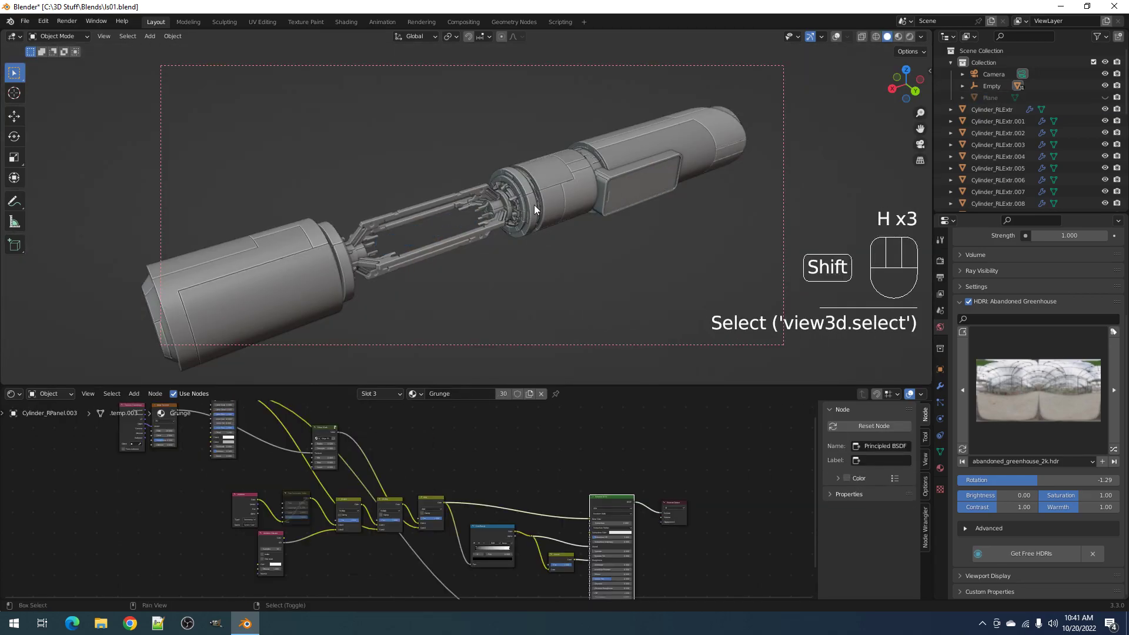
pyautogui.hotkey('shift', 'g')
pyautogui.click(533, 205)
pyautogui.hotkey('shift', 'q')
pyautogui.click(518, 193)
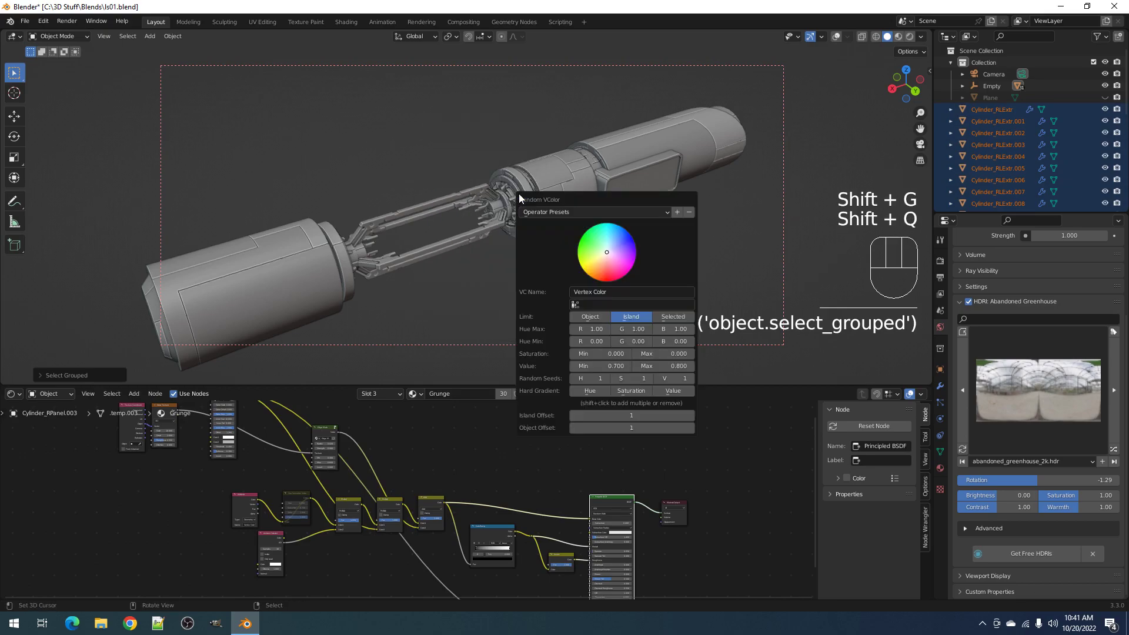
# Set Random VColor's minimum Value to 0.500, change its value random seed, and show the model in rendered shading
pyautogui.keyDown('ctrl'); pyautogui.scroll(2, 673, 378); pyautogui.keyUp('ctrl')
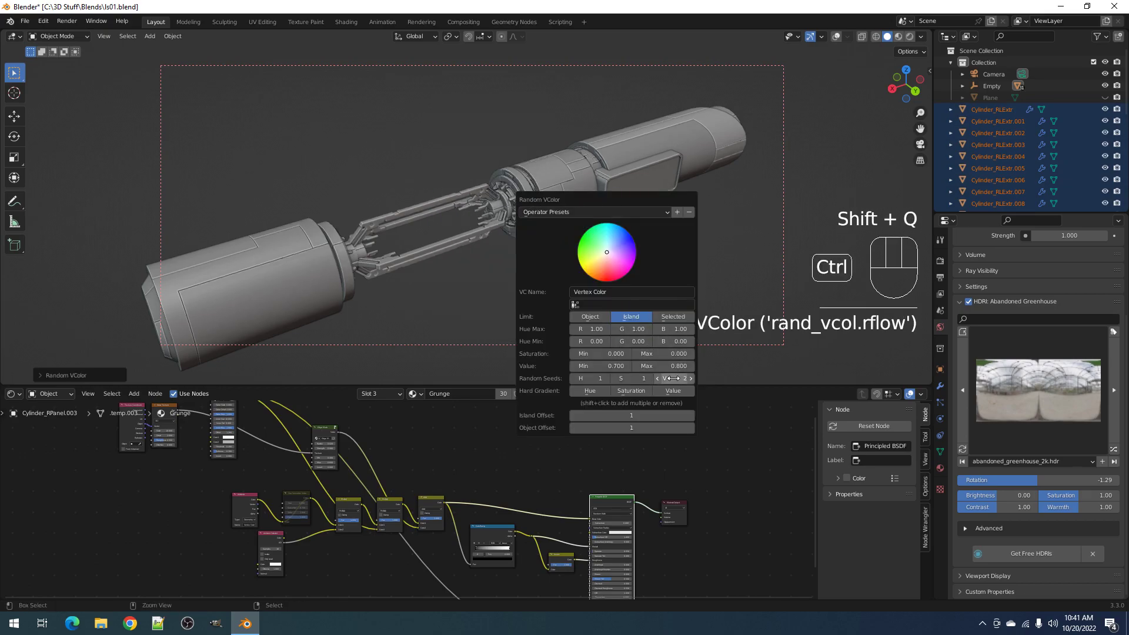
pyautogui.keyDown('ctrl'); pyautogui.scroll(-1, 673, 378); pyautogui.keyUp('ctrl')
pyautogui.click(596, 366)
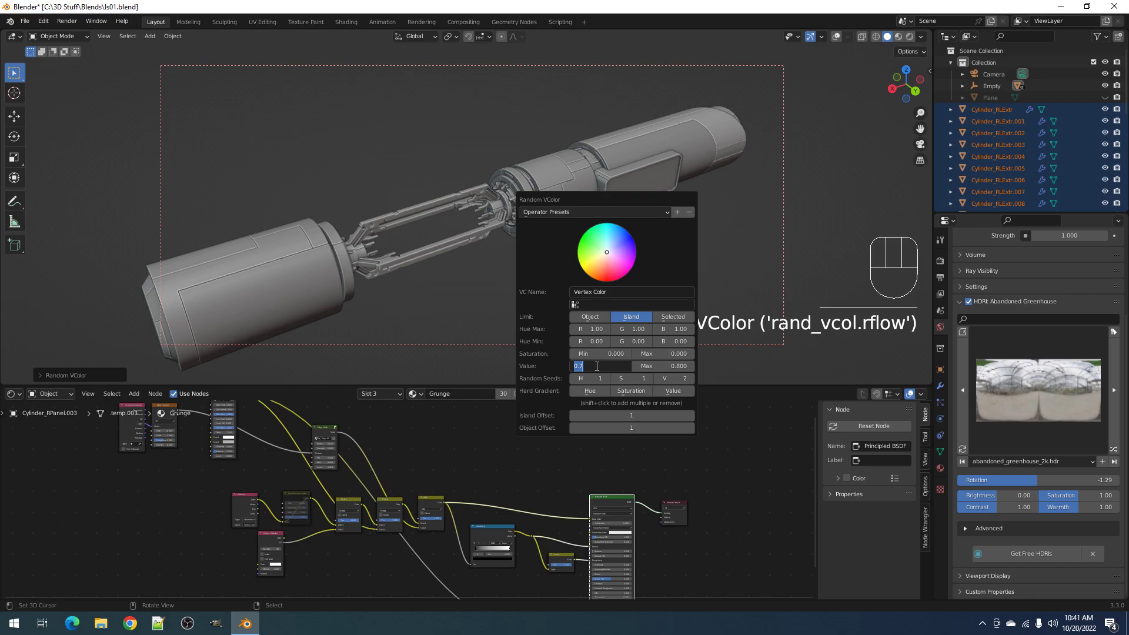
pyautogui.write('0.5')
pyautogui.press('Return')
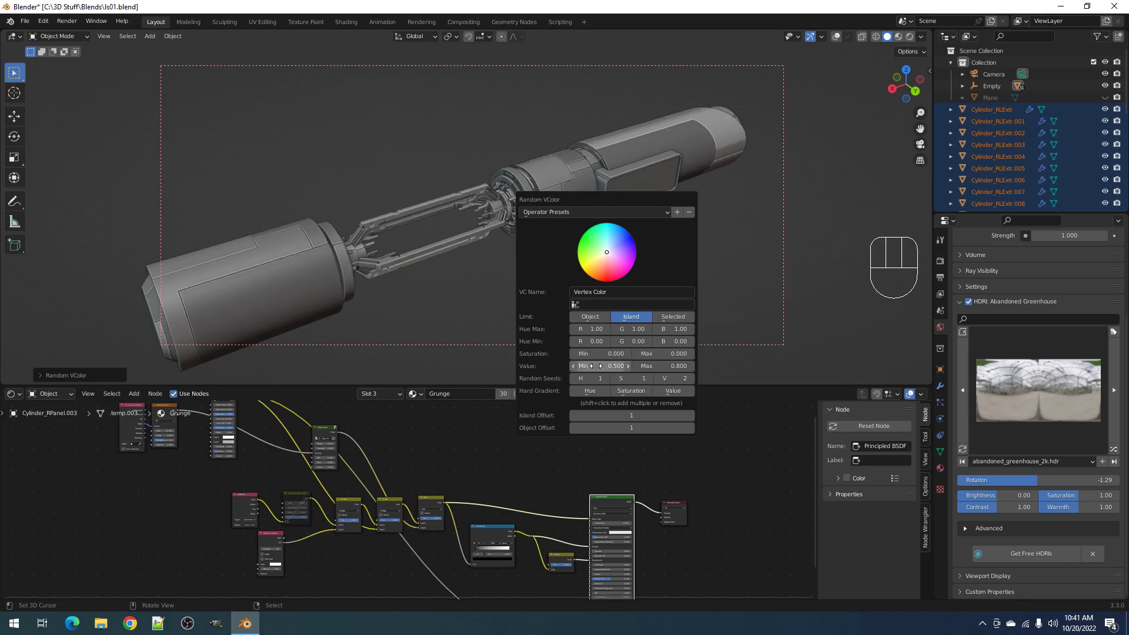
pyautogui.press('F9')
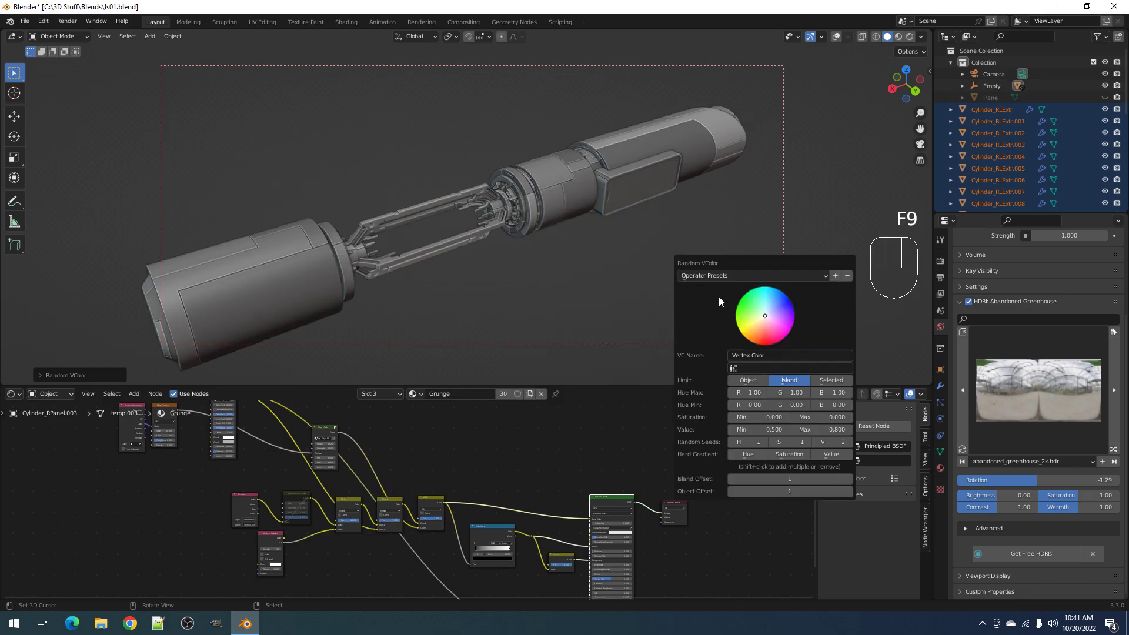
pyautogui.keyDown('ctrl'); pyautogui.scroll(3, 836, 442); pyautogui.keyUp('ctrl')
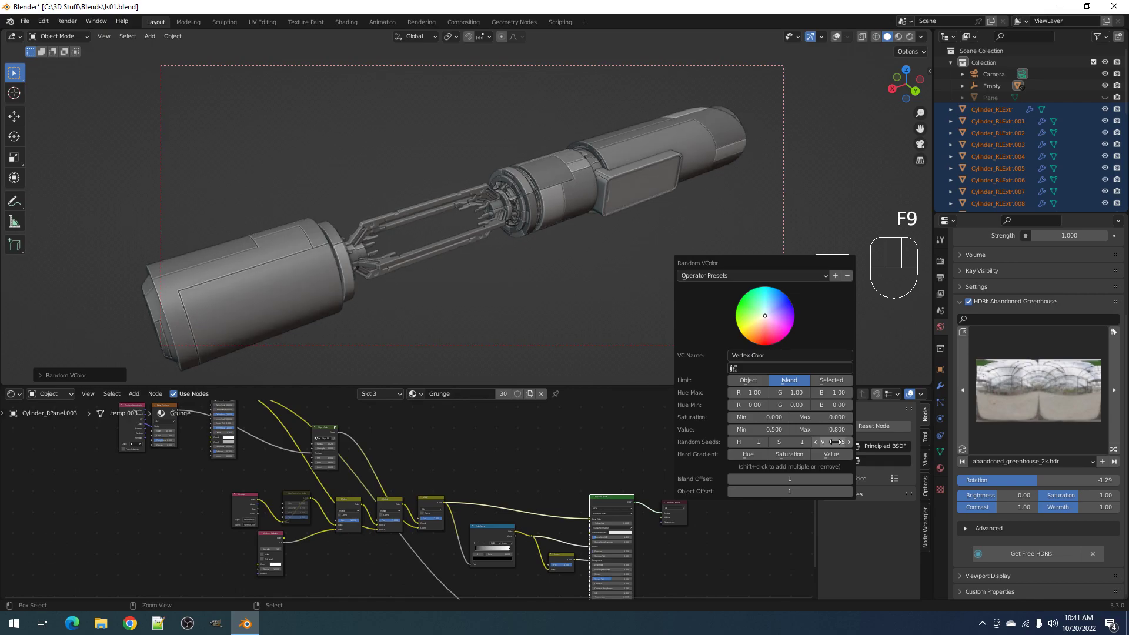
pyautogui.press('z')
pyautogui.click(589, 247)
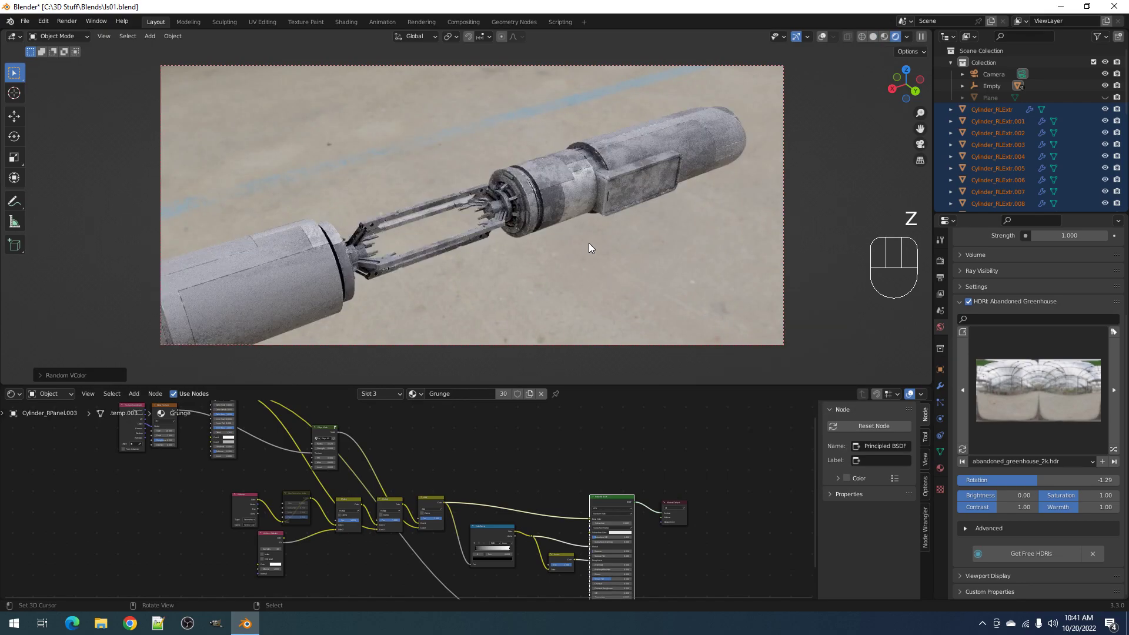
# Set Random VColor's maximum Value to 0.700 and try several value random seeds with the Island limit
pyautogui.press('F9')
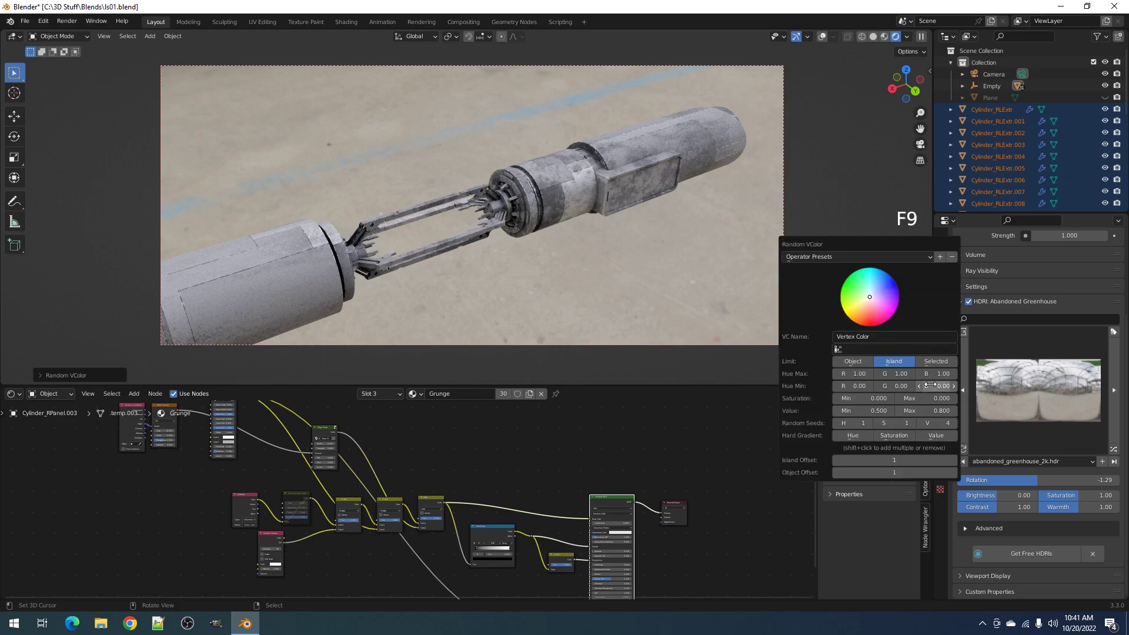
pyautogui.keyDown('ctrl'); pyautogui.scroll(1, 941, 422); pyautogui.keyUp('ctrl')
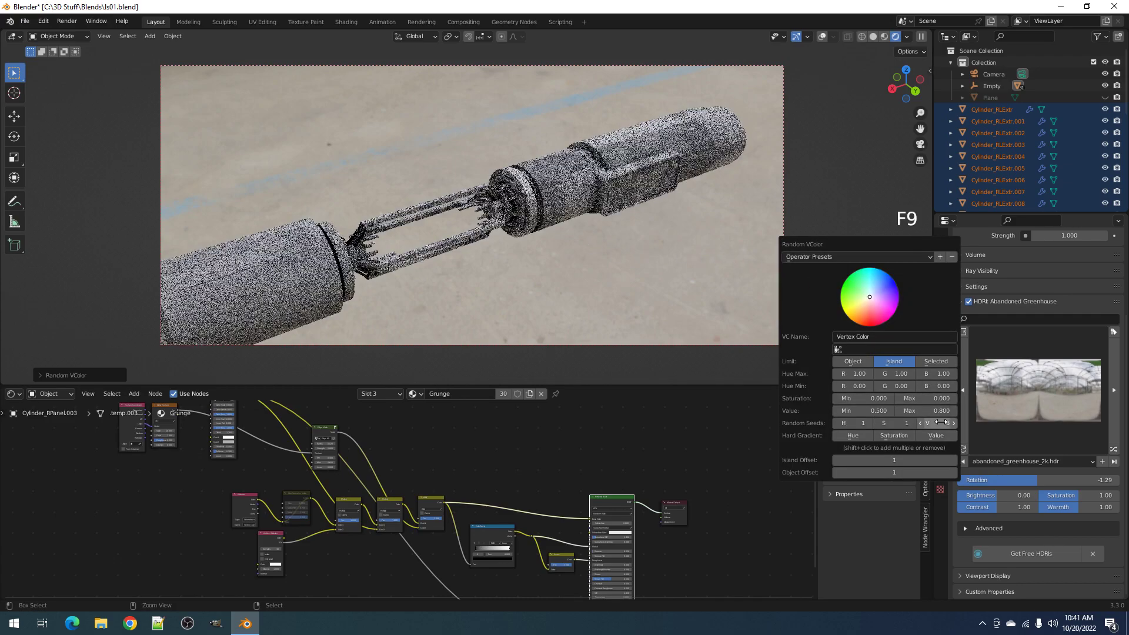
pyautogui.click(936, 411)
pyautogui.write('0.7')
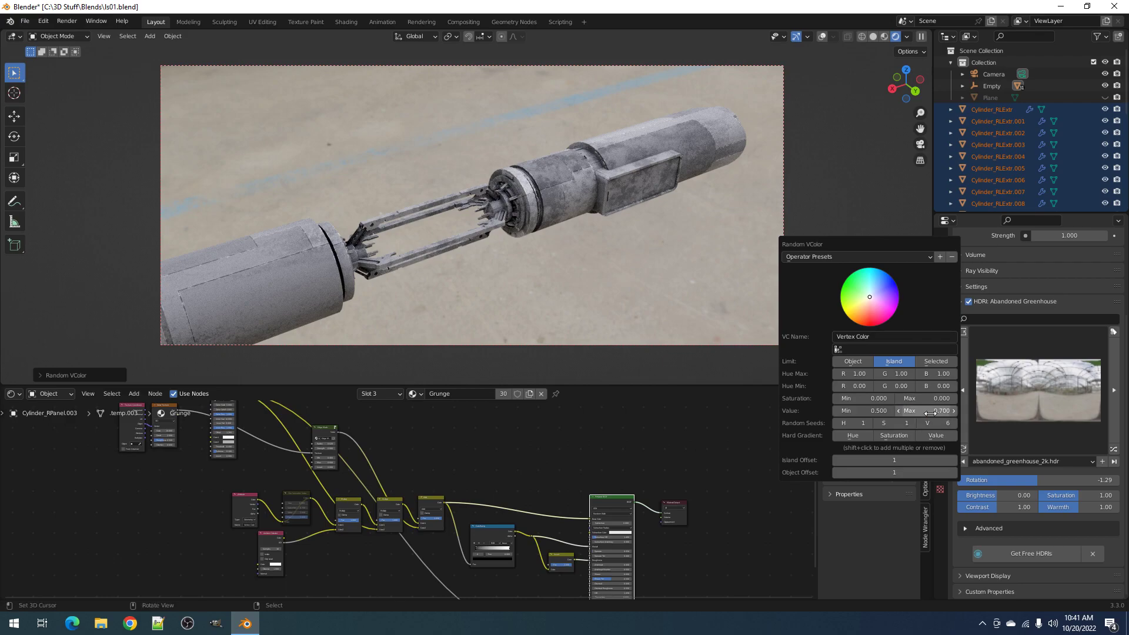
pyautogui.press('Return')
pyautogui.keyDown('ctrl'); pyautogui.scroll(1, 941, 424); pyautogui.keyUp('ctrl')
pyautogui.keyDown('ctrl'); pyautogui.scroll(1, 942, 422); pyautogui.keyUp('ctrl')
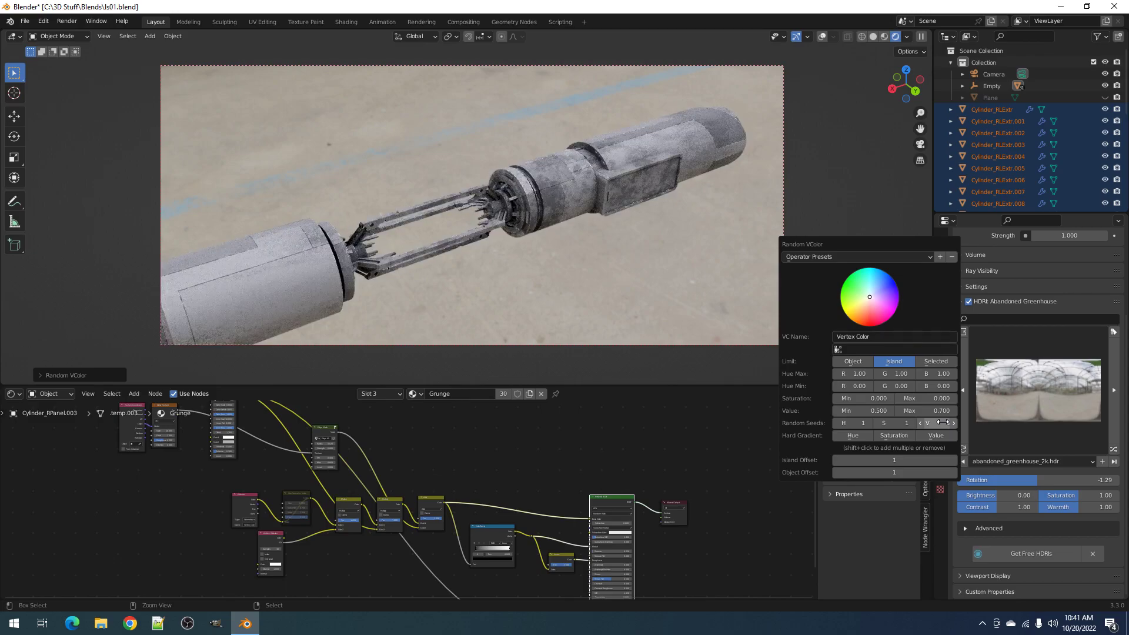
pyautogui.keyDown('ctrl'); pyautogui.scroll(1, 942, 422); pyautogui.keyUp('ctrl')
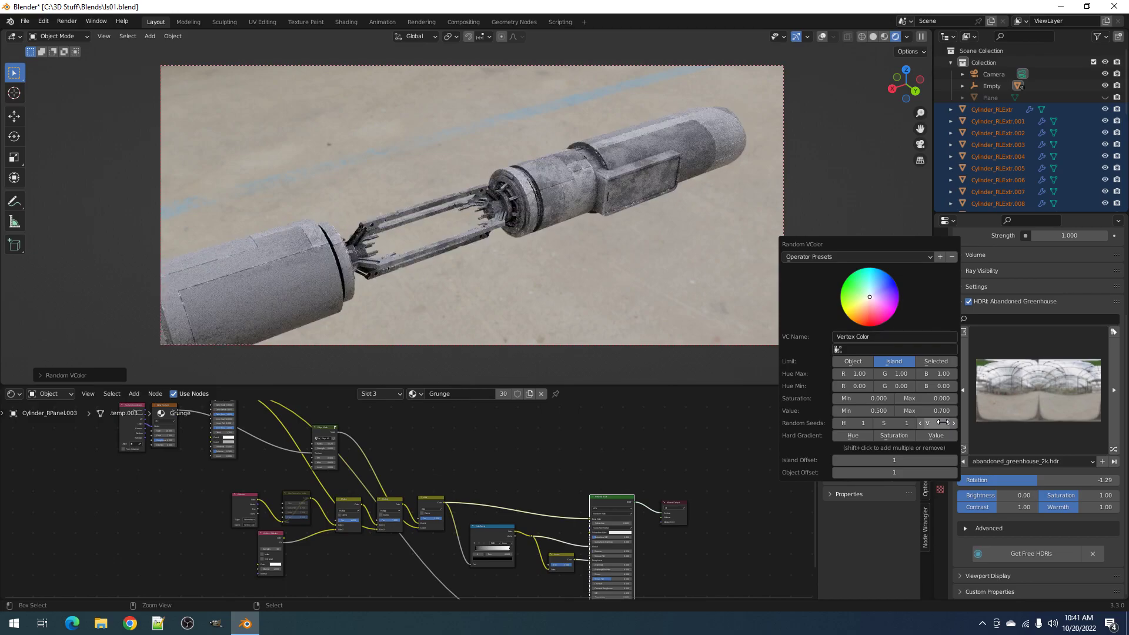
# Limit Random VColor to Object and cycle the value random seed to choose a panel brightness variation
pyautogui.click(866, 362)
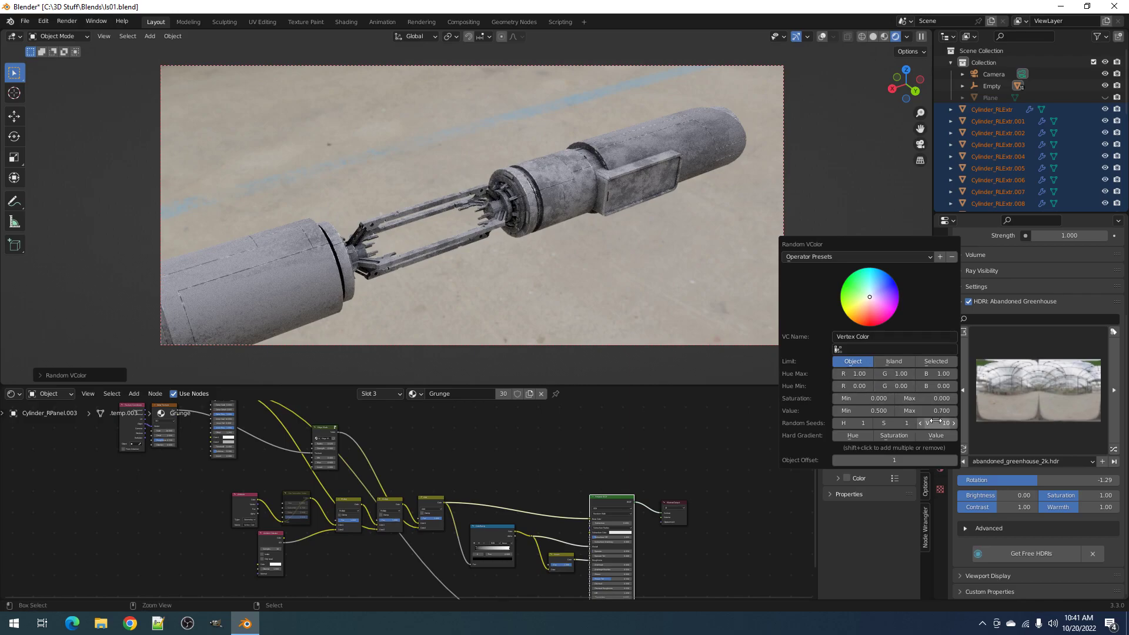
pyautogui.keyDown('ctrl'); pyautogui.scroll(2, 934, 421); pyautogui.keyUp('ctrl')
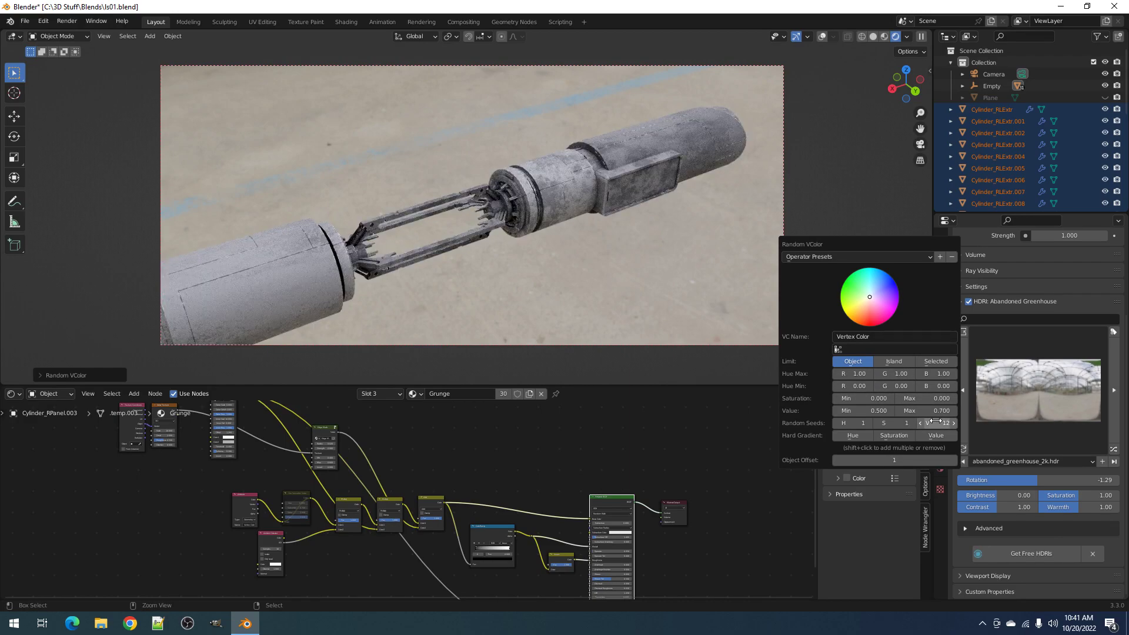
pyautogui.keyDown('ctrl'); pyautogui.scroll(1, 935, 420); pyautogui.keyUp('ctrl')
pyautogui.keyDown('ctrl'); pyautogui.scroll(-1, 935, 420); pyautogui.keyUp('ctrl')
pyautogui.keyDown('ctrl'); pyautogui.scroll(-1, 935, 421); pyautogui.keyUp('ctrl')
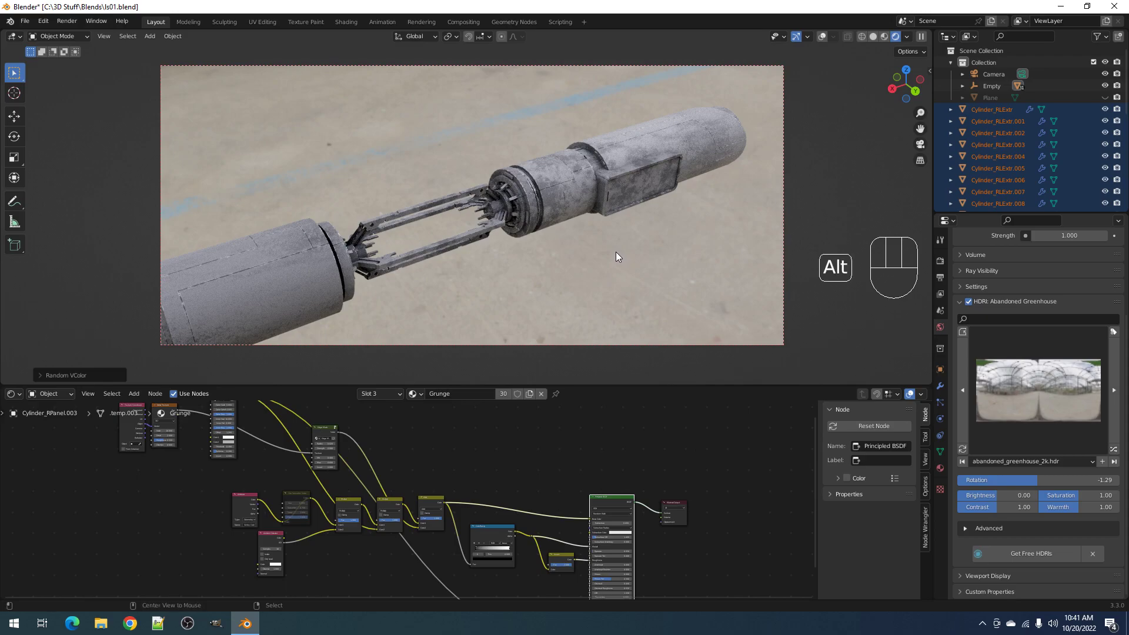
# Unhide all hidden objects and select a single body panel to show its Grunge material
pyautogui.hotkey('alt', 'h')
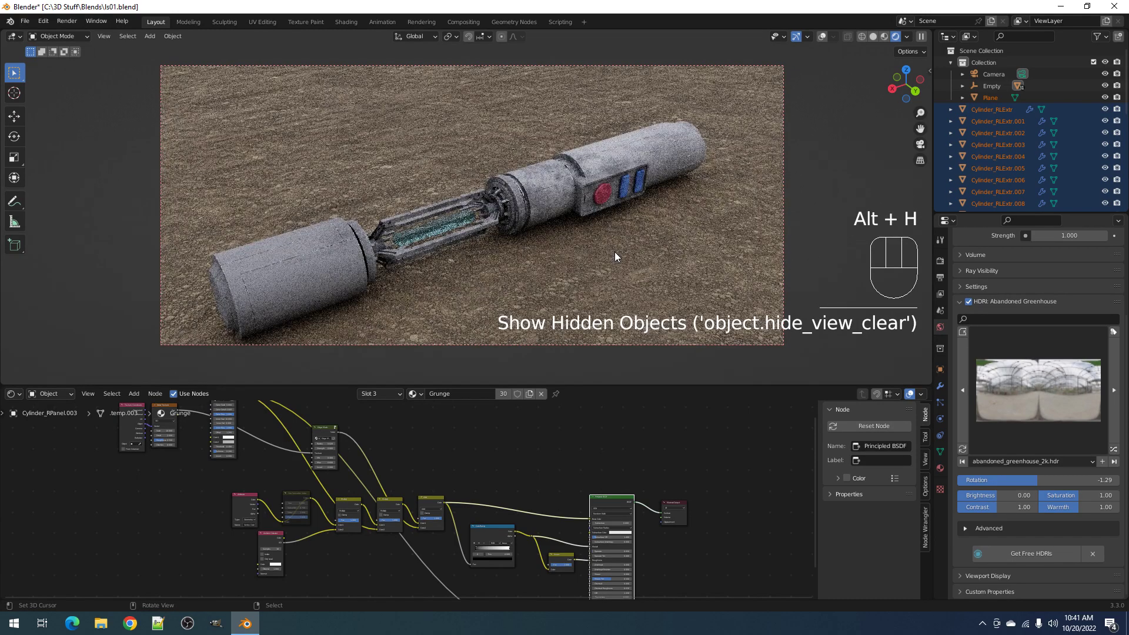
pyautogui.scroll(2, 614, 252)
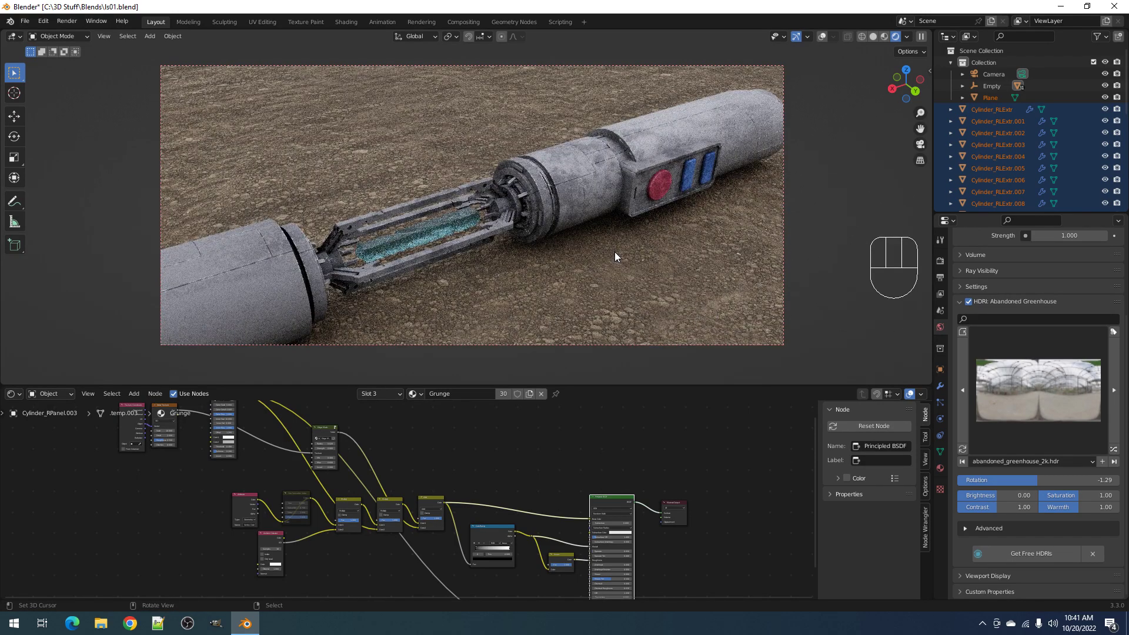
pyautogui.click(615, 251)
pyautogui.keyDown('shift'); pyautogui.moveTo(555, 265); pyautogui.dragTo(580, 241, button='middle'); pyautogui.keyUp('shift')
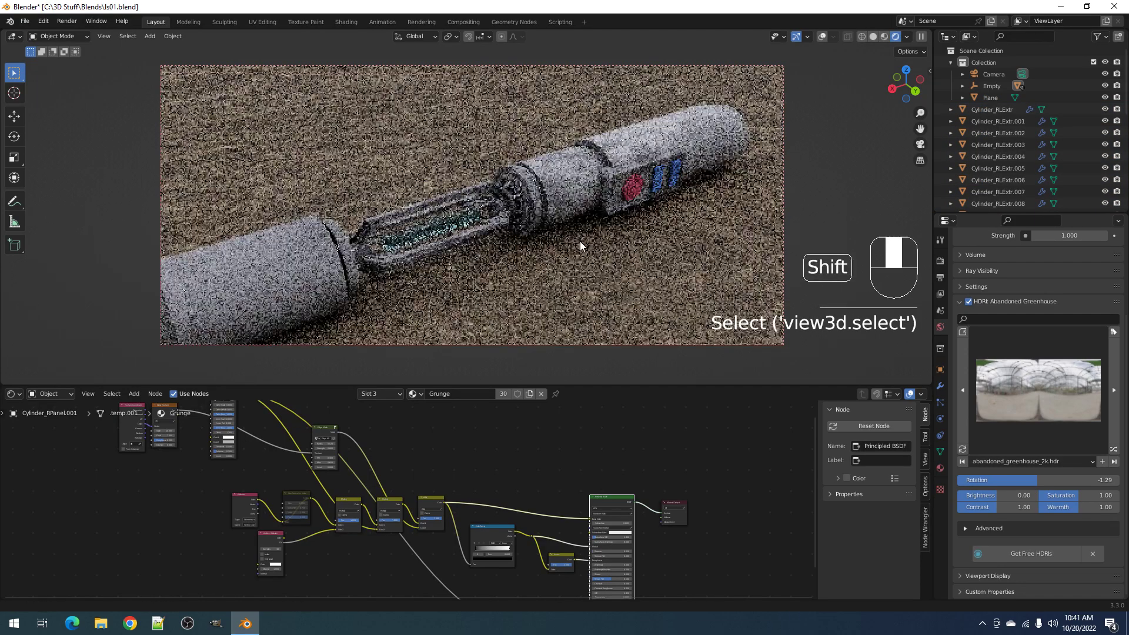
# Preview the Simple Dirt node on the model and darken its Color2 to a medium grey
pyautogui.moveTo(320, 467); pyautogui.dragTo(425, 500, button='middle')
pyautogui.scroll(4, 368, 468)
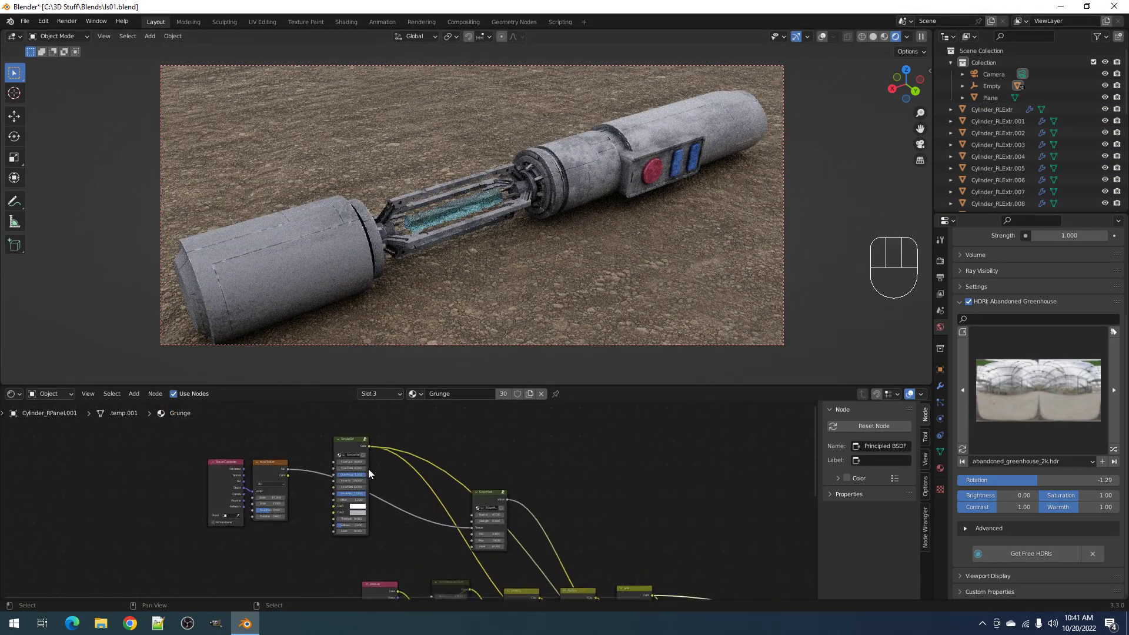
pyautogui.keyDown('ctrl'); pyautogui.keyDown('shift'); pyautogui.click(351, 458); pyautogui.keyUp('shift'); pyautogui.keyUp('ctrl')
pyautogui.scroll(1, 406, 509)
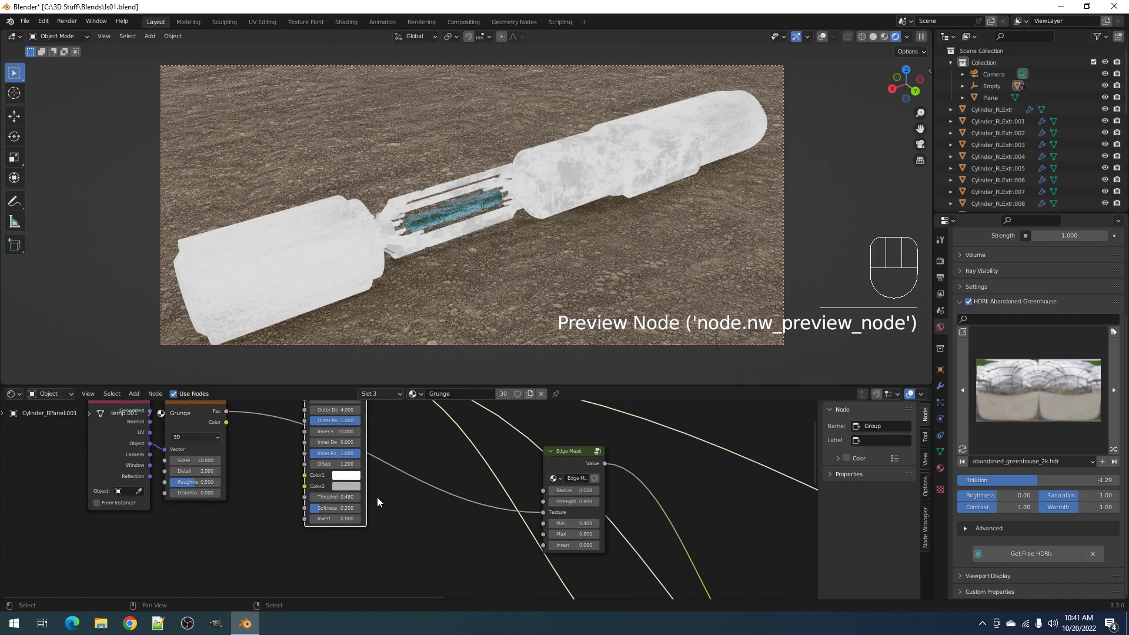
pyautogui.click(346, 489)
pyautogui.click(417, 384)
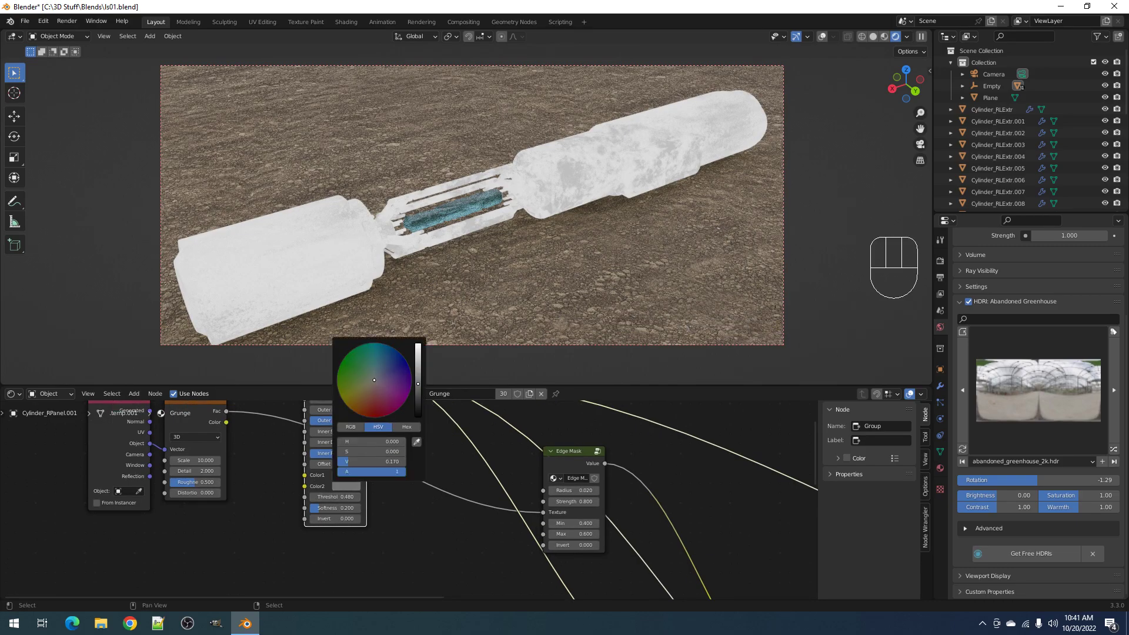
pyautogui.click(418, 386)
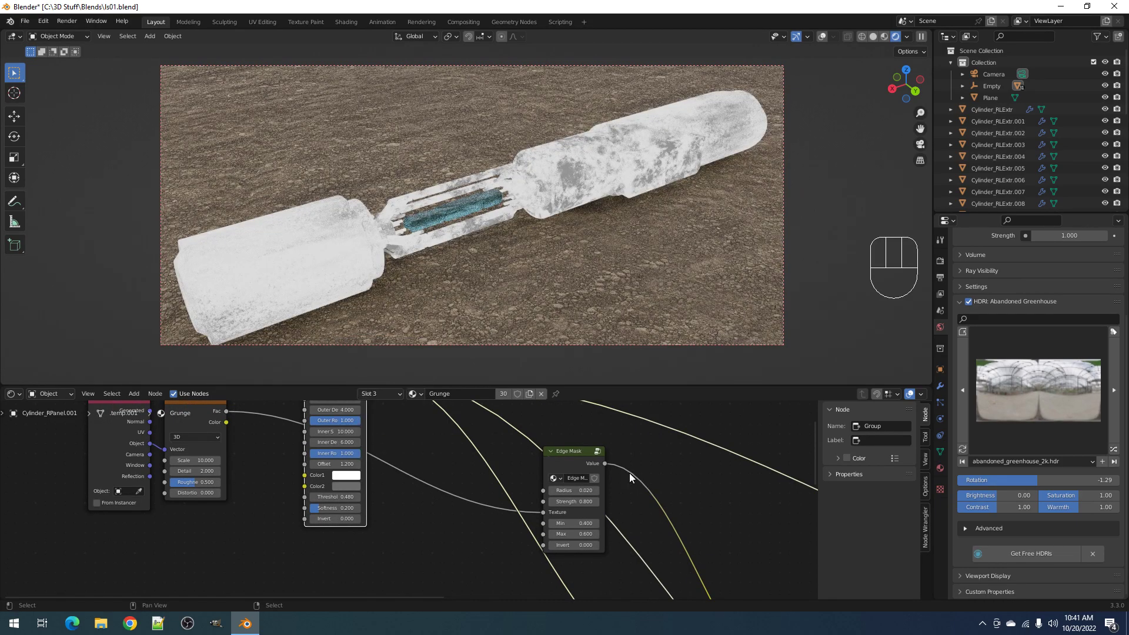
# Set the Simple Dirt node's Offset to 1 and its Outer Scale to 2
pyautogui.moveTo(579, 467); pyautogui.dragTo(611, 518, button='middle')
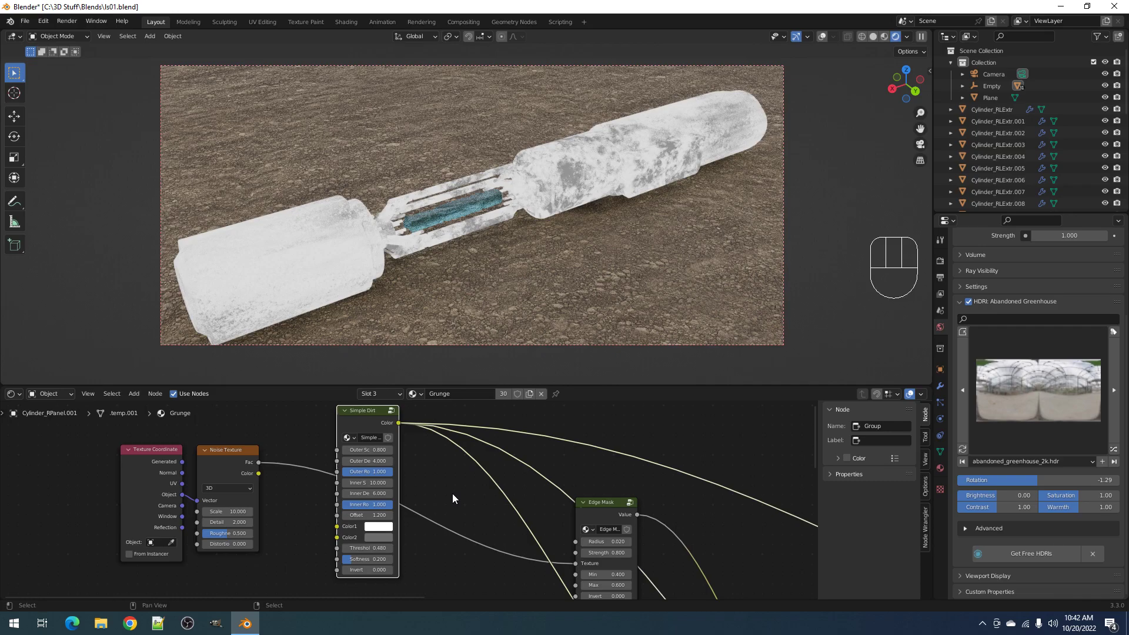
pyautogui.scroll(3, 453, 495)
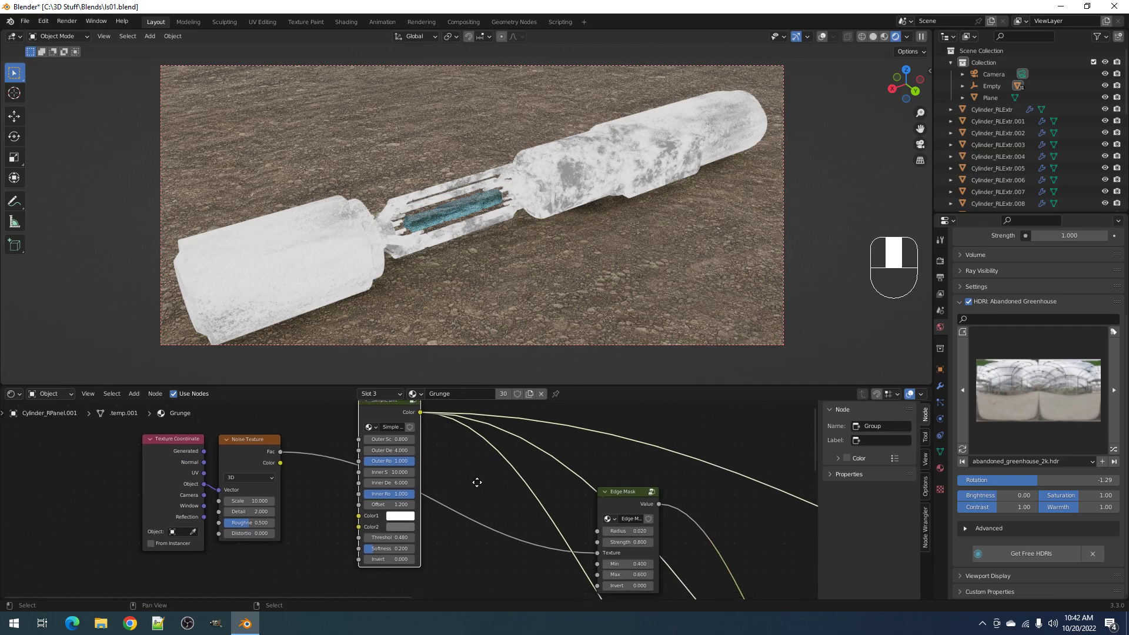
pyautogui.doubleClick(394, 514)
pyautogui.write('1')
pyautogui.press('Return')
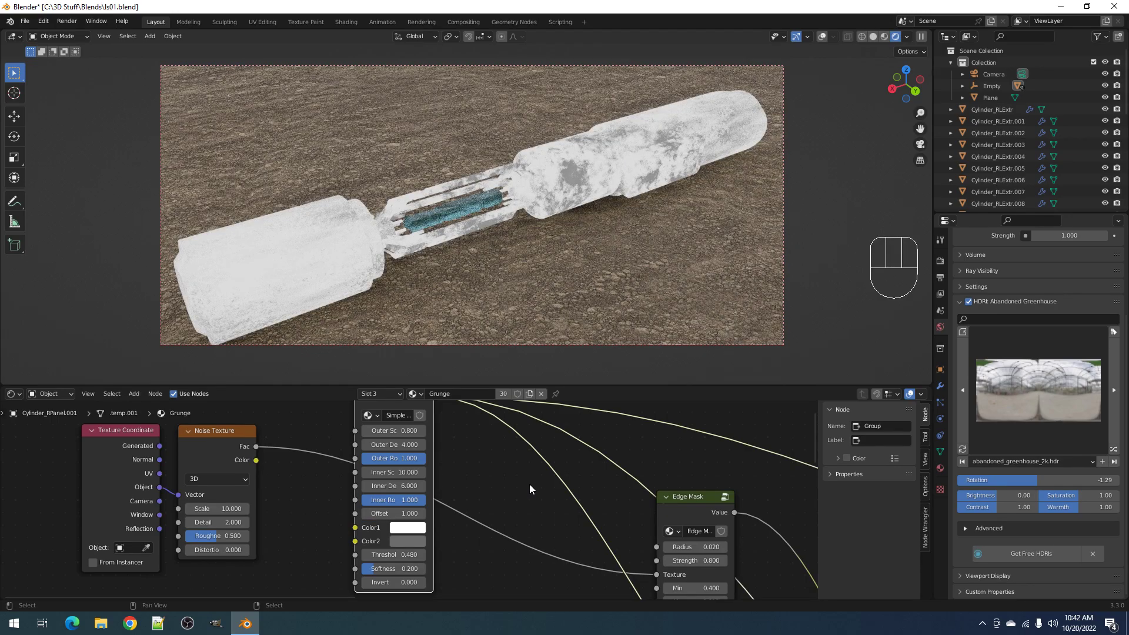
pyautogui.doubleClick(392, 430)
pyautogui.write('2')
pyautogui.press('Return')
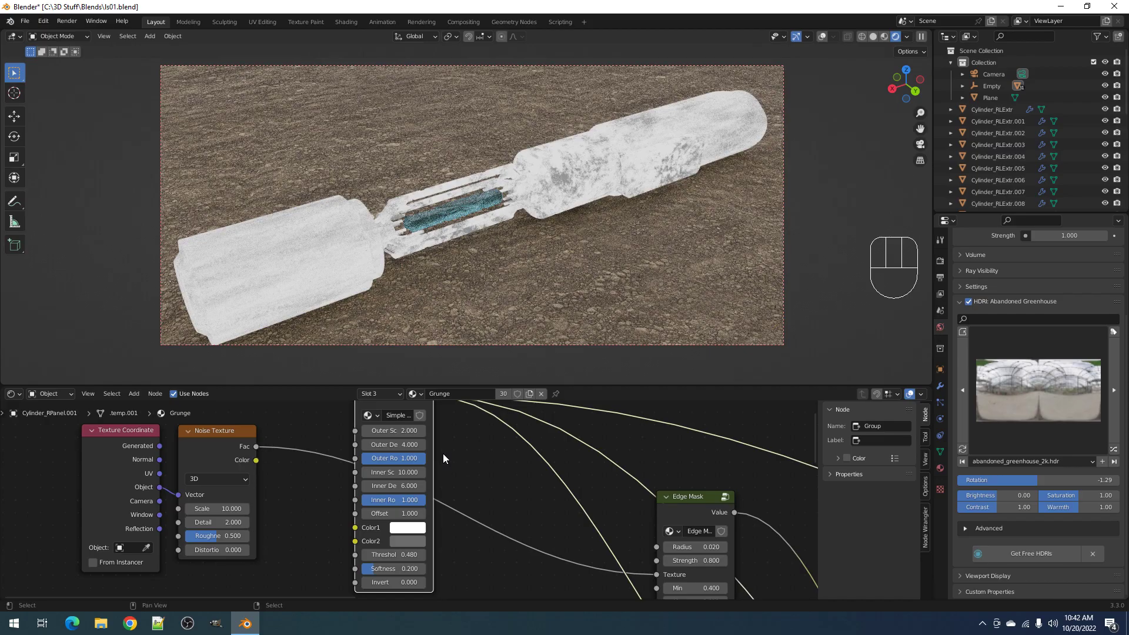
# Set the Simple Dirt node's Offset to 4 and its Threshold to 0.5
pyautogui.doubleClick(394, 513)
pyautogui.write('4')
pyautogui.press('Return')
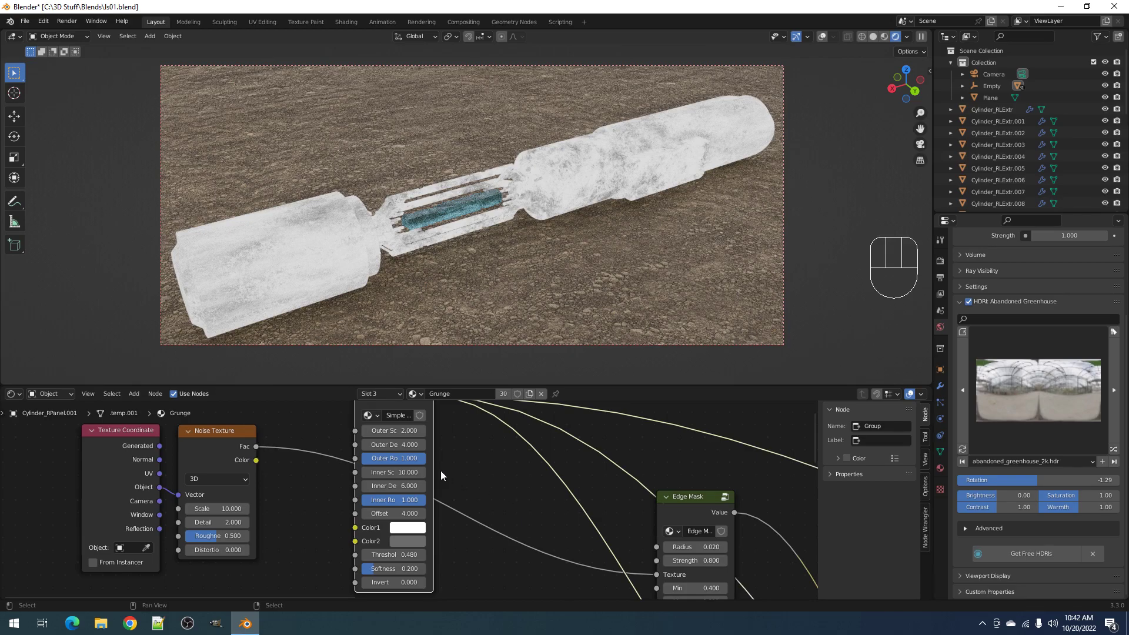
pyautogui.scroll(-2, 548, 482)
pyautogui.scroll(1, 553, 486)
pyautogui.scroll(1, 407, 505)
pyautogui.click(404, 554)
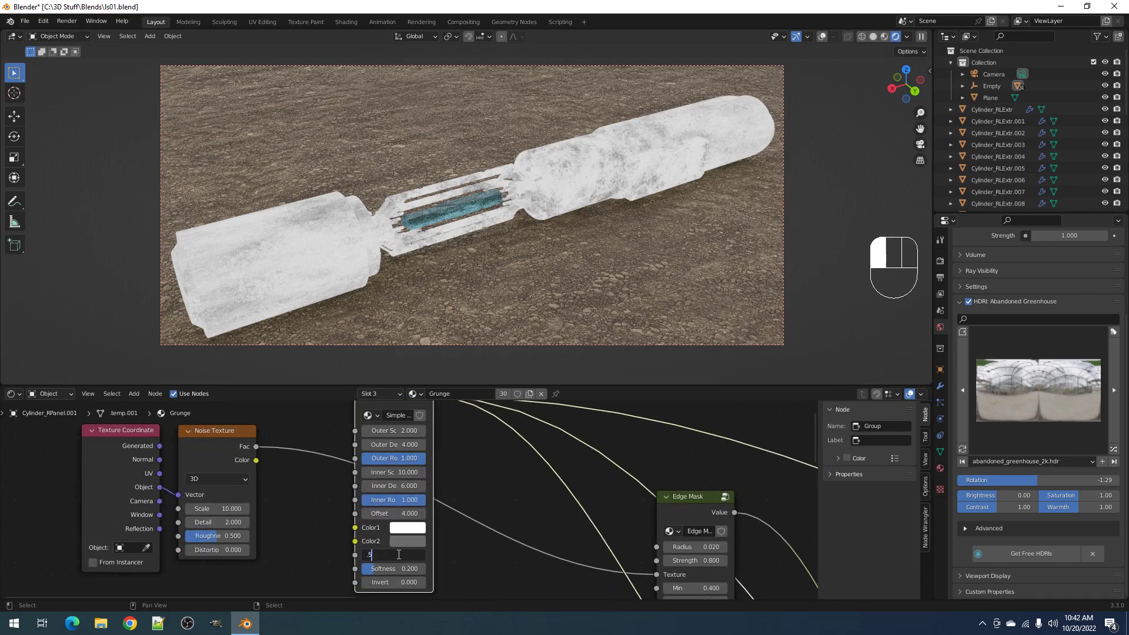
pyautogui.press('Return')
# Return the material preview to the Principled BSDF
pyautogui.scroll(-7, 503, 531)
pyautogui.moveTo(711, 548); pyautogui.dragTo(489, 452, button='middle')
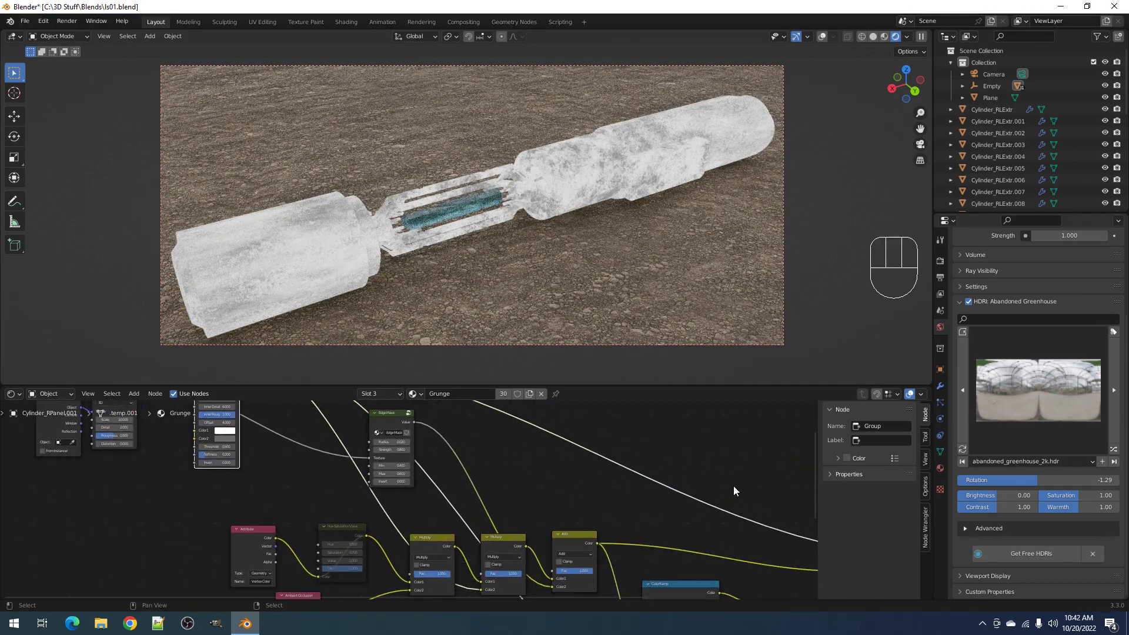
pyautogui.scroll(-1, 733, 485)
pyautogui.moveTo(733, 485); pyautogui.dragTo(559, 492, button='middle')
pyautogui.keyDown('ctrl'); pyautogui.keyDown('shift'); pyautogui.click(599, 516); pyautogui.keyUp('shift'); pyautogui.keyUp('ctrl')
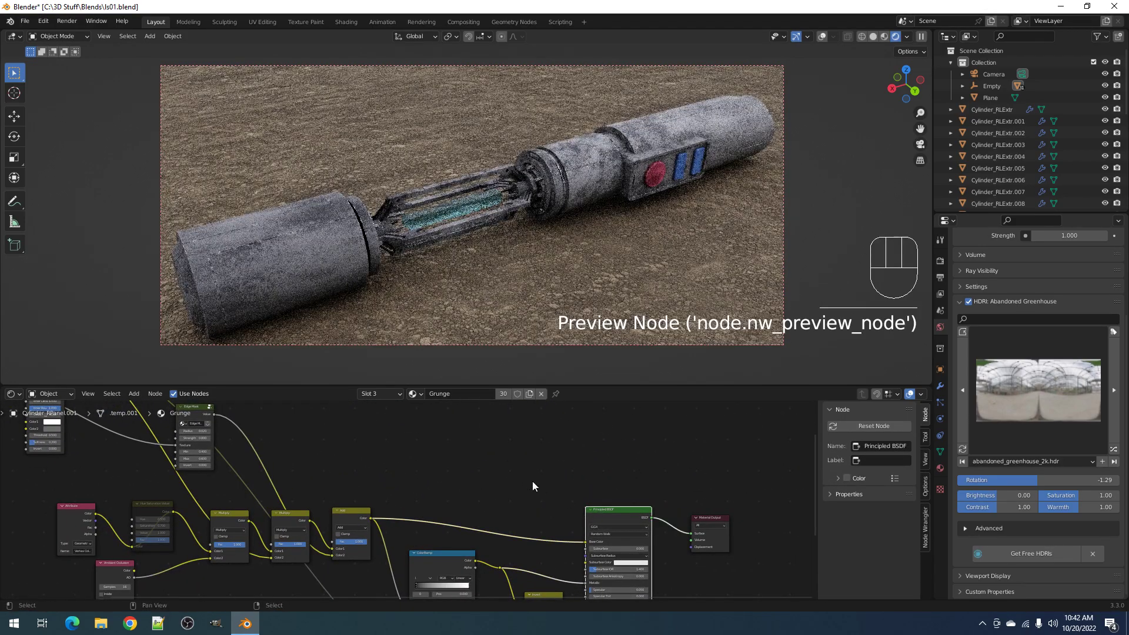
# Change the Simple Dirt node's Color2 to a light brown with hue 0.081, saturation 0.405 and value 0.427
pyautogui.moveTo(247, 510); pyautogui.dragTo(448, 586, button='middle')
pyautogui.scroll(3, 294, 552)
pyautogui.moveTo(178, 541); pyautogui.dragTo(297, 531, button='middle')
pyautogui.scroll(7, 296, 528)
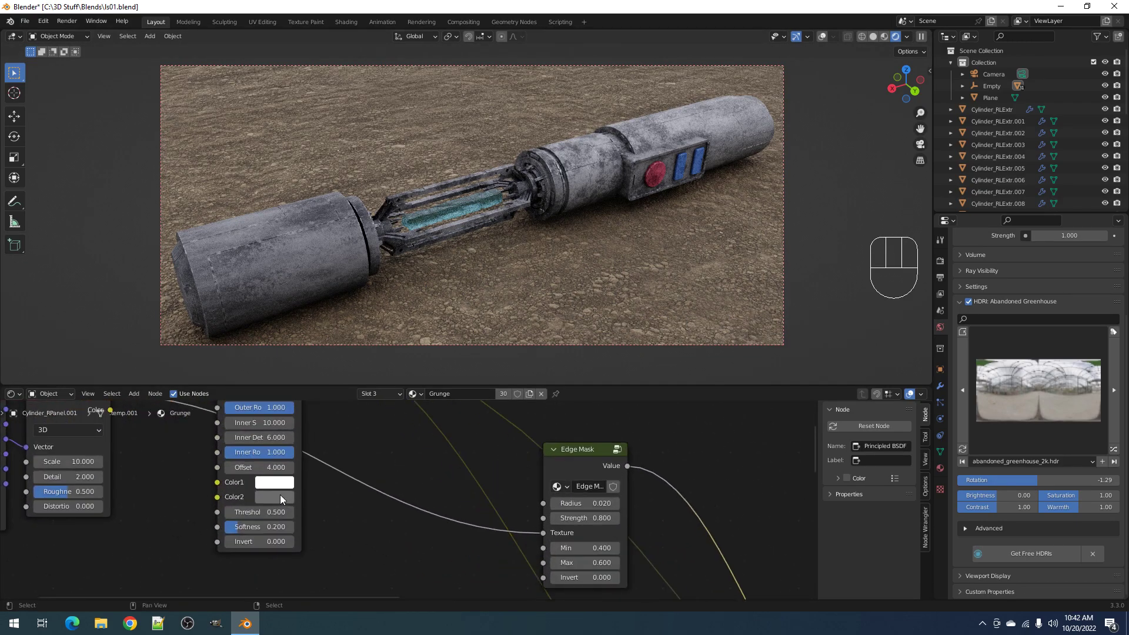
pyautogui.click(279, 497)
pyautogui.click(308, 358)
pyautogui.moveTo(308, 366); pyautogui.dragTo(305, 368)
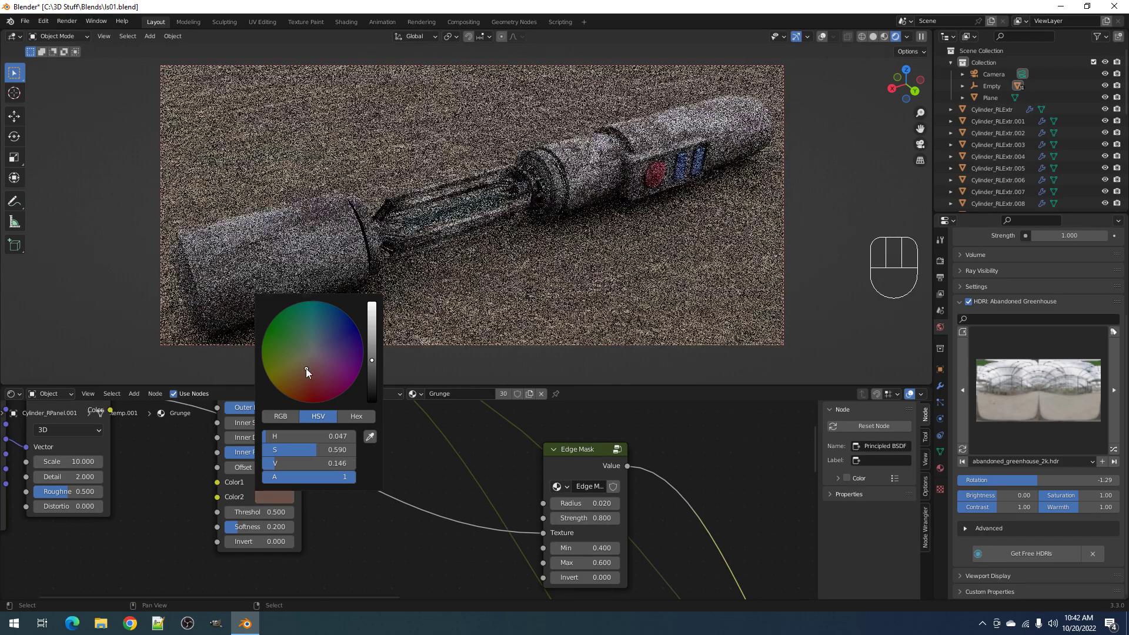
pyautogui.click(301, 362)
pyautogui.click(371, 331)
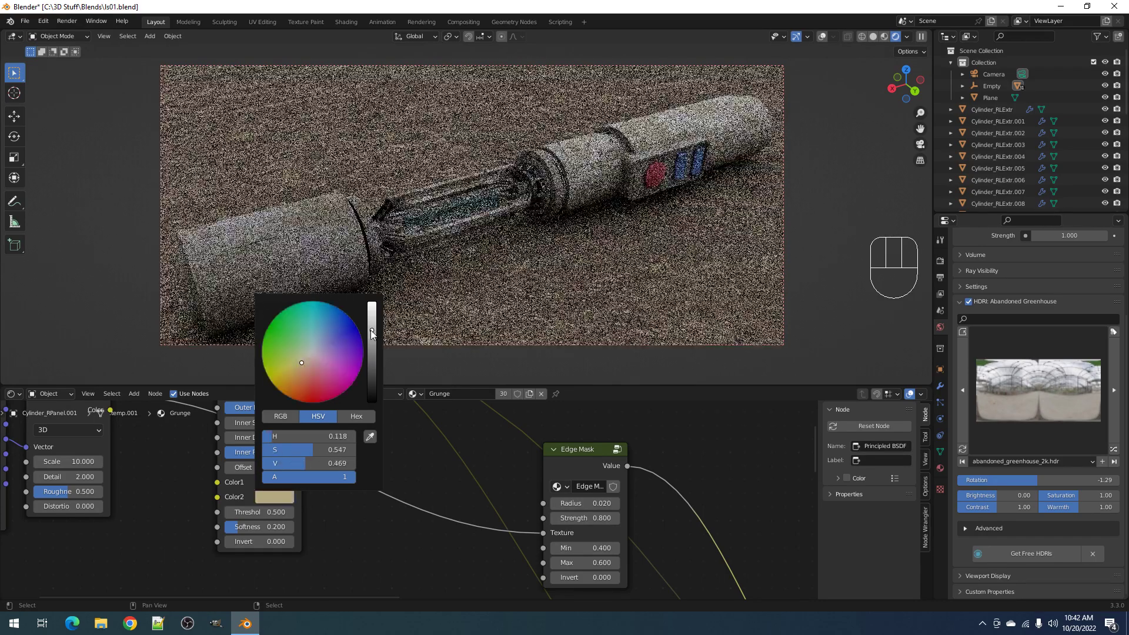
pyautogui.click(371, 333)
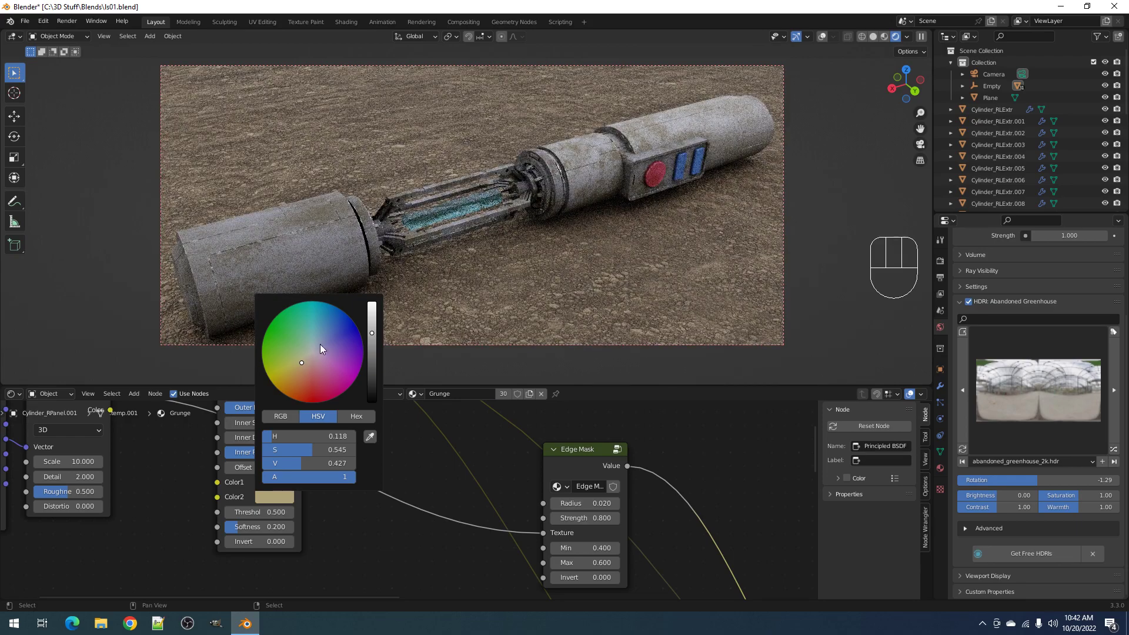
pyautogui.click(306, 362)
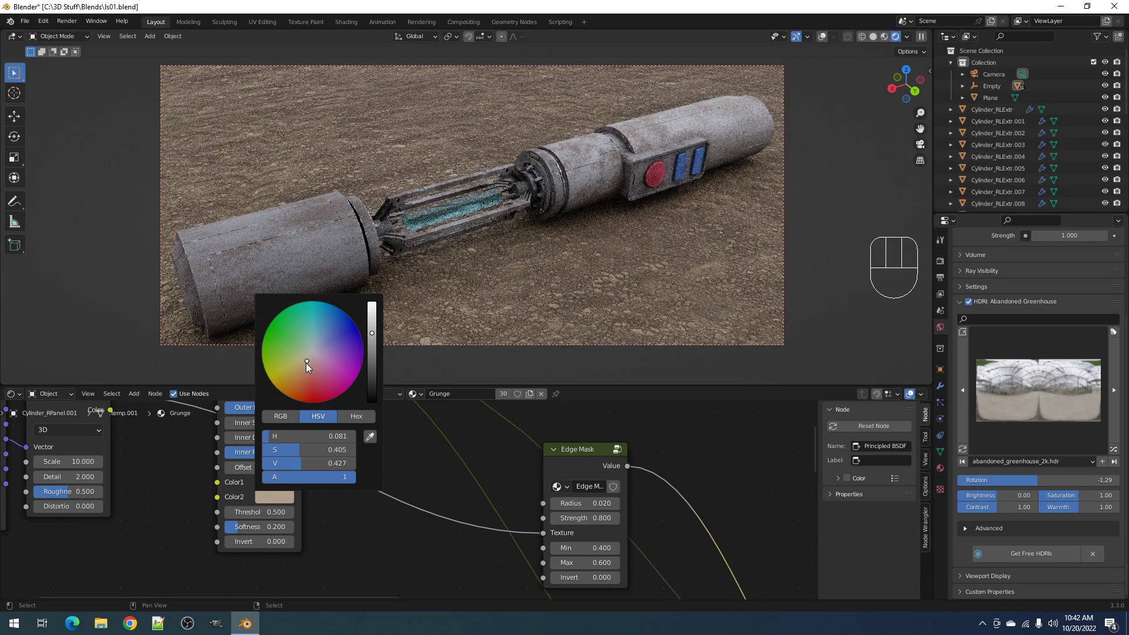
# Frame the large end cylinder and set the Scale of the Noise Texture feeding the Edge Mask to 5
pyautogui.scroll(3, 531, 273)
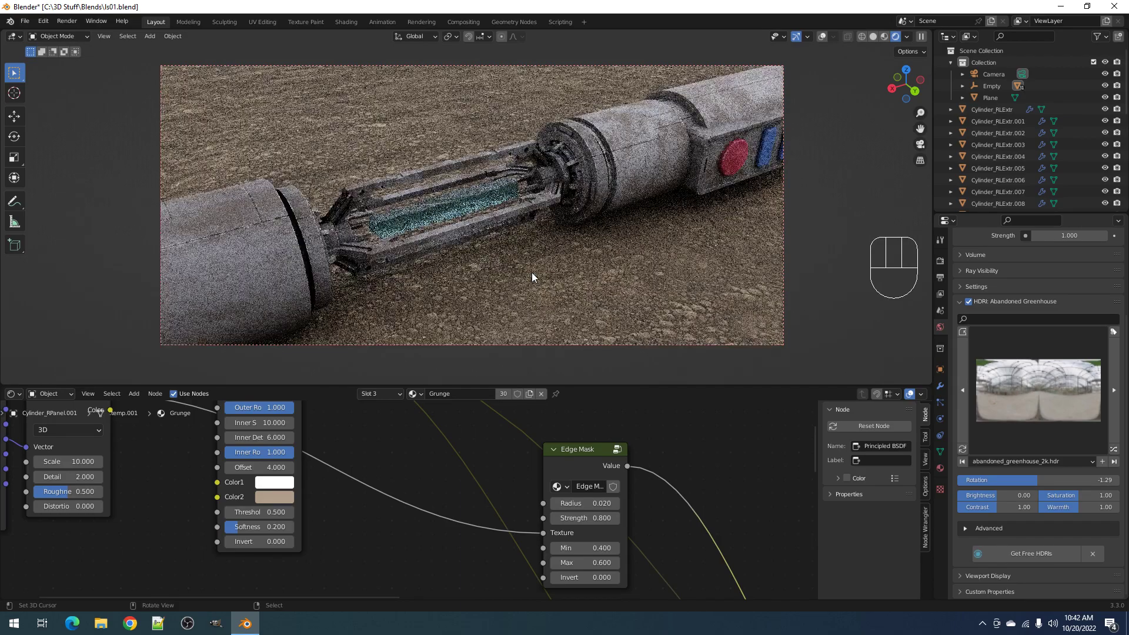
pyautogui.keyDown('shift'); pyautogui.moveTo(526, 252); pyautogui.dragTo(632, 250, button='middle'); pyautogui.keyUp('shift')
pyautogui.scroll(-4, 635, 541)
pyautogui.moveTo(675, 517); pyautogui.dragTo(598, 487, button='middle')
pyautogui.scroll(6, 598, 486)
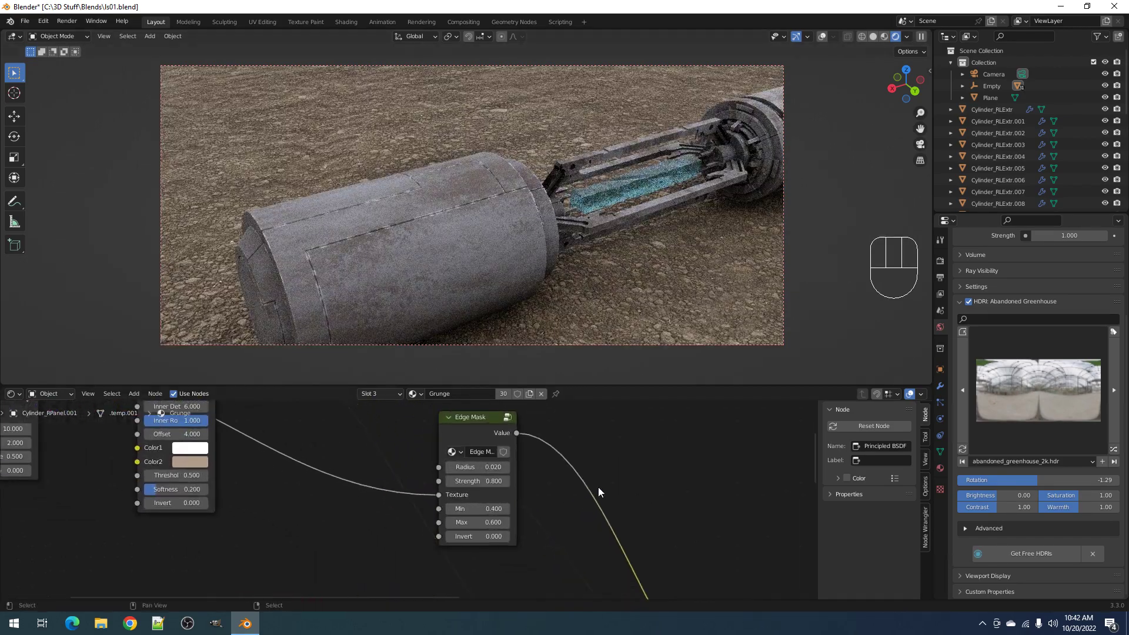
pyautogui.scroll(-6, 576, 474)
pyautogui.scroll(-2, 576, 472)
pyautogui.moveTo(428, 472); pyautogui.dragTo(571, 513, button='middle')
pyautogui.scroll(3, 570, 512)
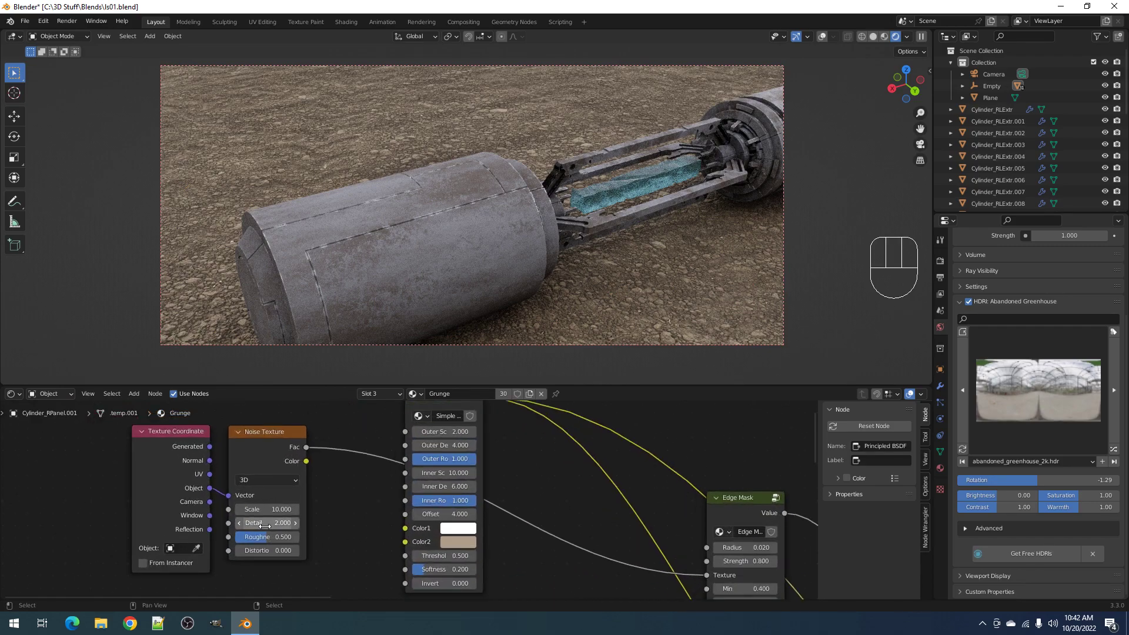
pyautogui.click(269, 509)
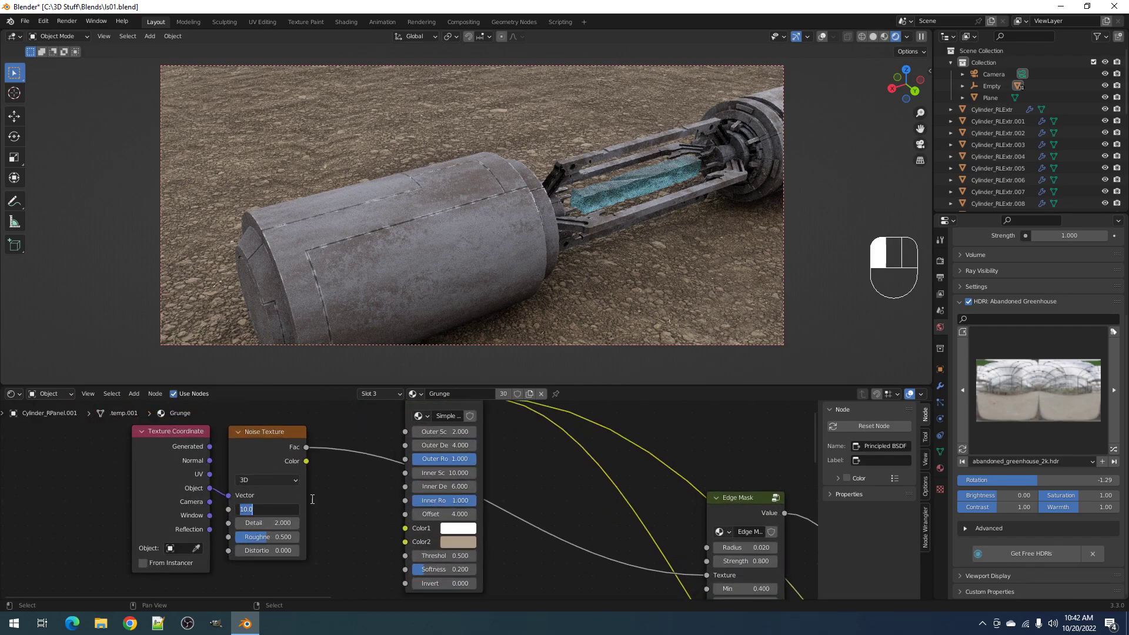
pyautogui.write('5')
pyautogui.press('Return')
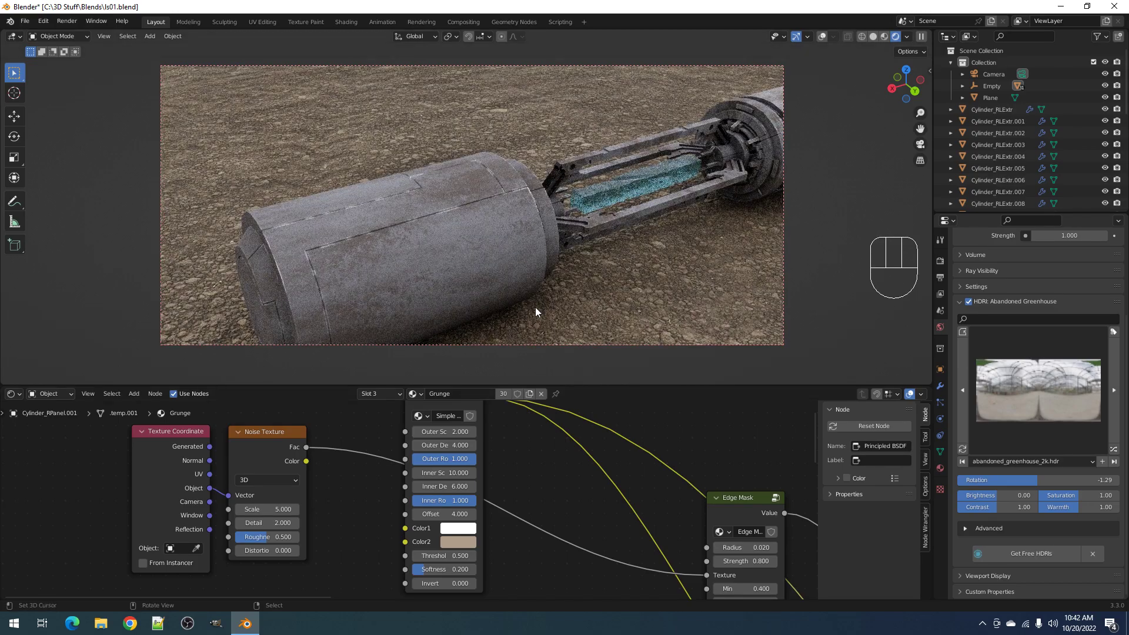
# Set the Edge Mask node's Strength to 0.5 and its Radius to 0.04
pyautogui.scroll(-4, 625, 474)
pyautogui.moveTo(624, 474); pyautogui.dragTo(340, 593, button='middle')
pyautogui.moveTo(526, 546); pyautogui.dragTo(621, 549, button='middle')
pyautogui.scroll(4, 555, 528)
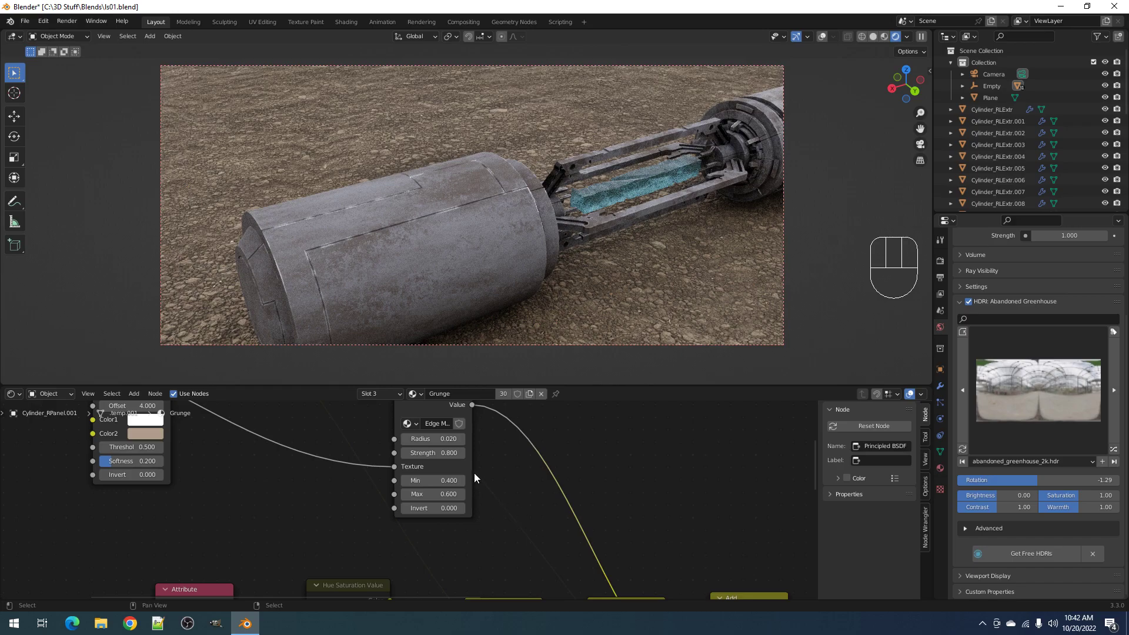
pyautogui.moveTo(448, 452); pyautogui.dragTo(448, 452)
pyautogui.write('.5')
pyautogui.press('Return')
pyautogui.click(432, 442)
pyautogui.press('Return')
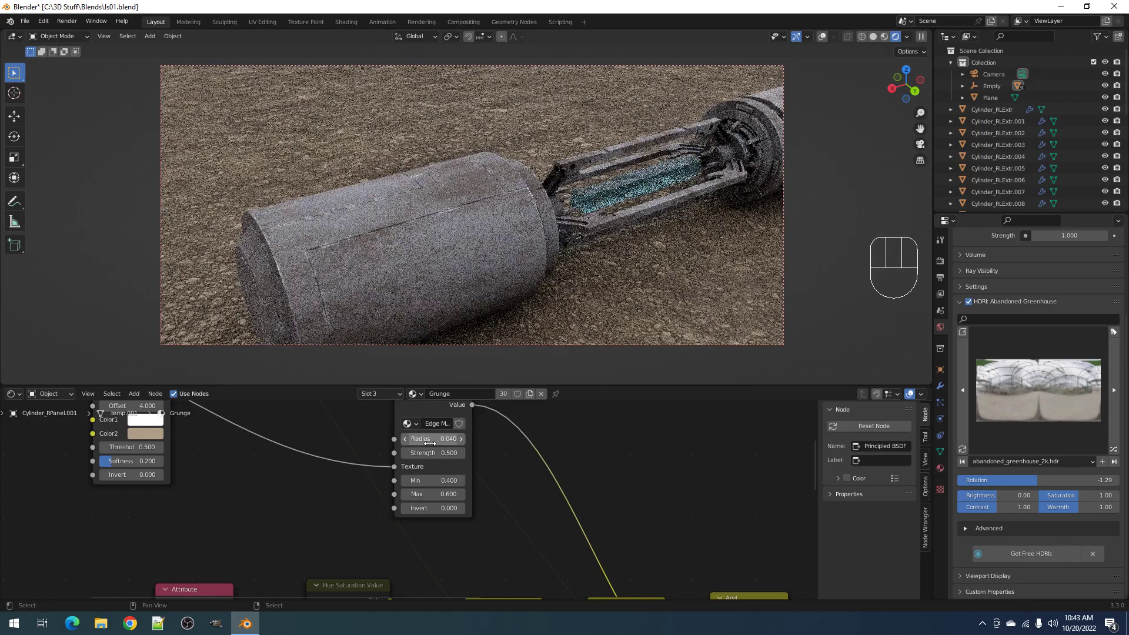
# Frame the whole model in the viewport and set a wider render region around it
pyautogui.scroll(-3, 503, 214)
pyautogui.keyDown('shift'); pyautogui.moveTo(662, 184); pyautogui.dragTo(556, 218, button='middle'); pyautogui.keyUp('shift')
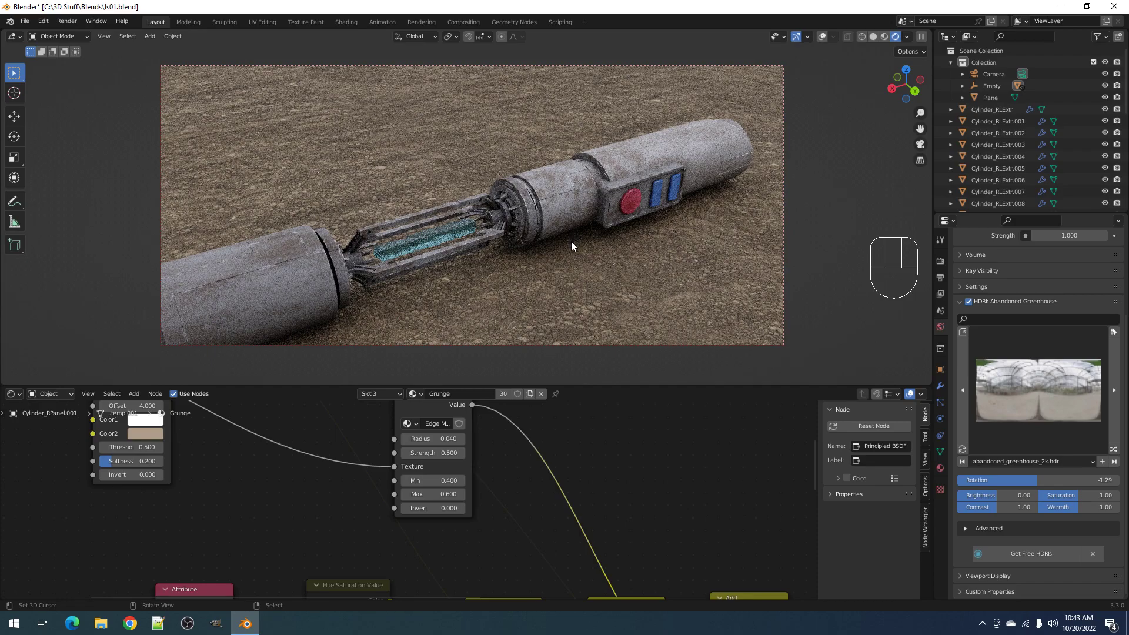
pyautogui.moveTo(569, 238); pyautogui.dragTo(531, 227, button='middle')
pyautogui.hotkey('ctrl', 'b')
pyautogui.moveTo(96, 73); pyautogui.dragTo(884, 371)
# Examine the rendered Grunge surfaces from several angles, including the red and blue button panel up close
pyautogui.moveTo(753, 323); pyautogui.dragTo(515, 277, button='middle')
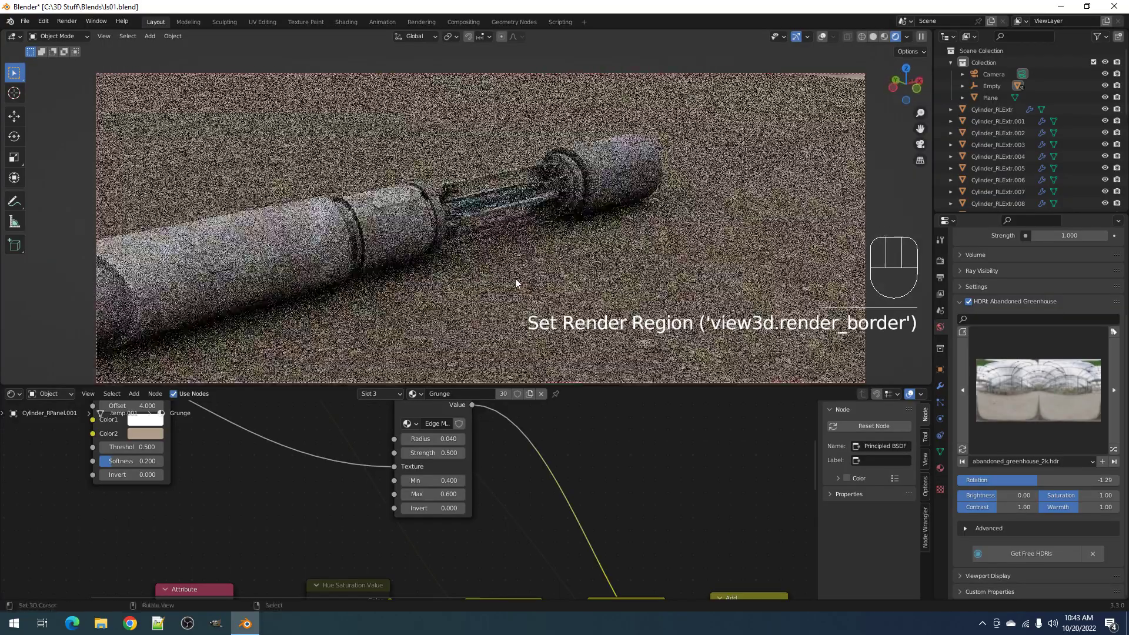
pyautogui.moveTo(627, 259); pyautogui.dragTo(506, 267, button='middle')
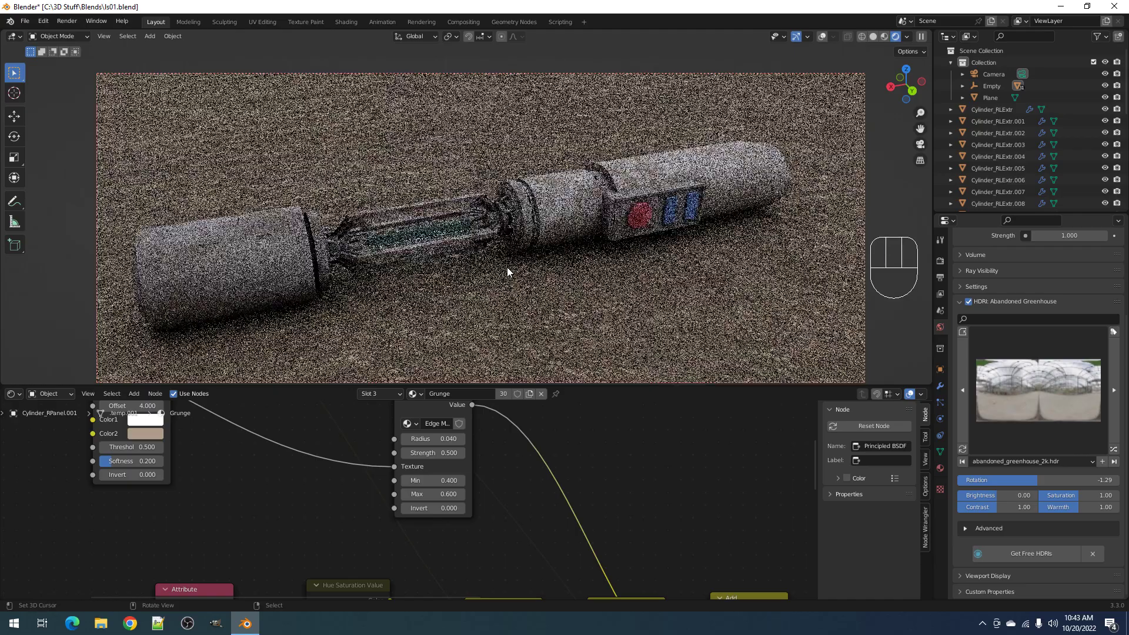
pyautogui.moveTo(580, 301); pyautogui.dragTo(538, 203, button='middle')
pyautogui.scroll(3, 609, 279)
pyautogui.scroll(-3, 570, 195)
pyautogui.moveTo(362, 246); pyautogui.dragTo(491, 232, button='middle')
pyautogui.moveTo(679, 226); pyautogui.dragTo(548, 254, button='middle')
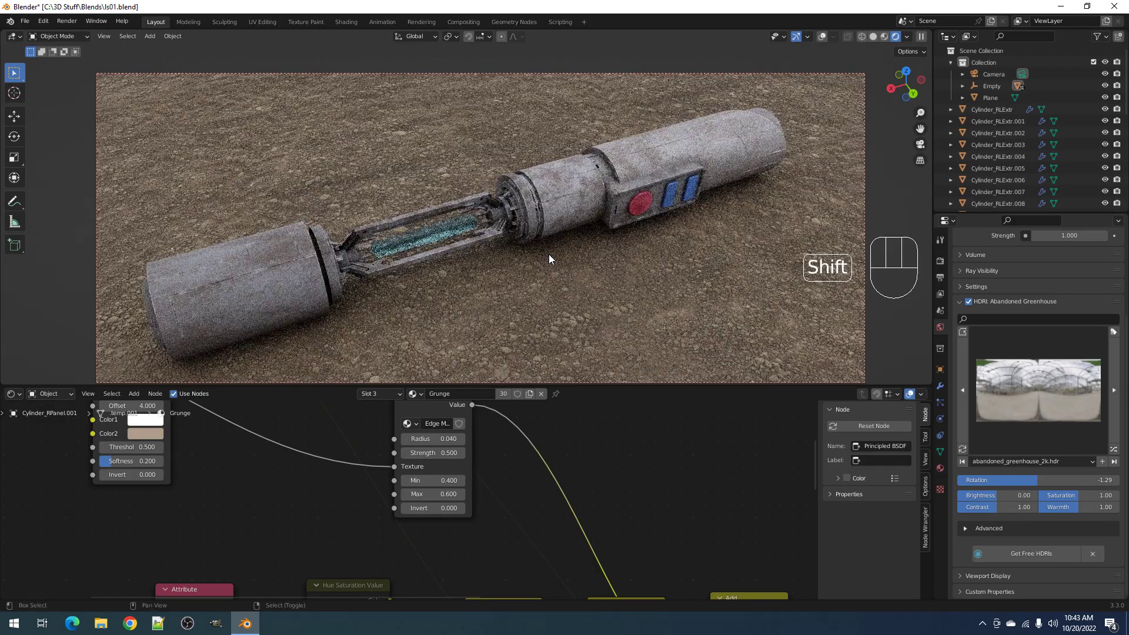
pyautogui.click(636, 206)
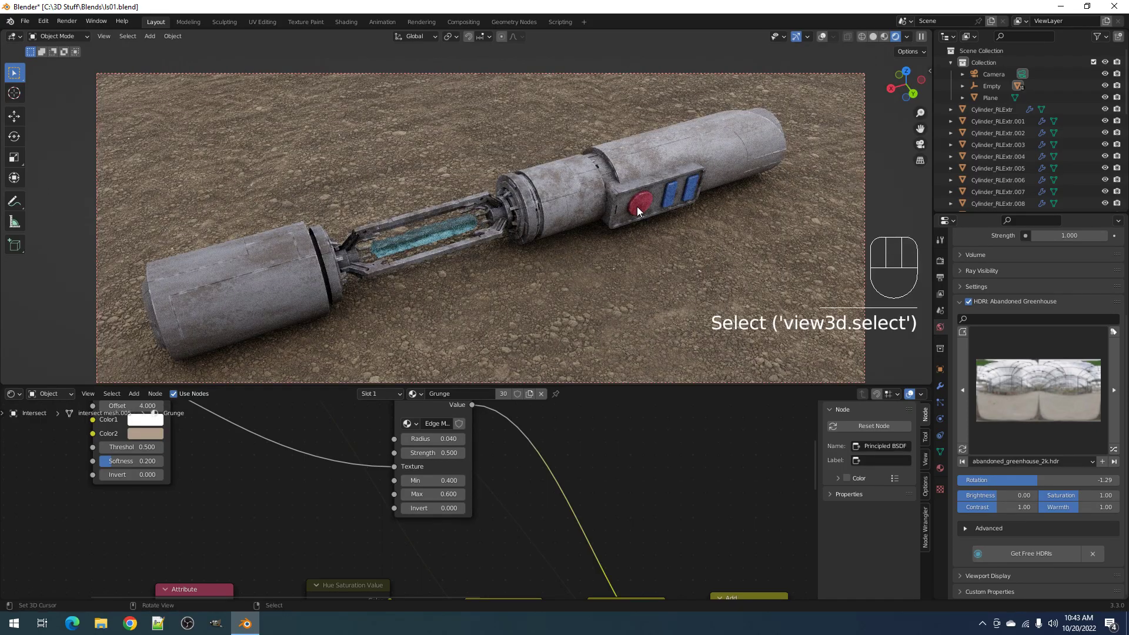
pyautogui.press('g')
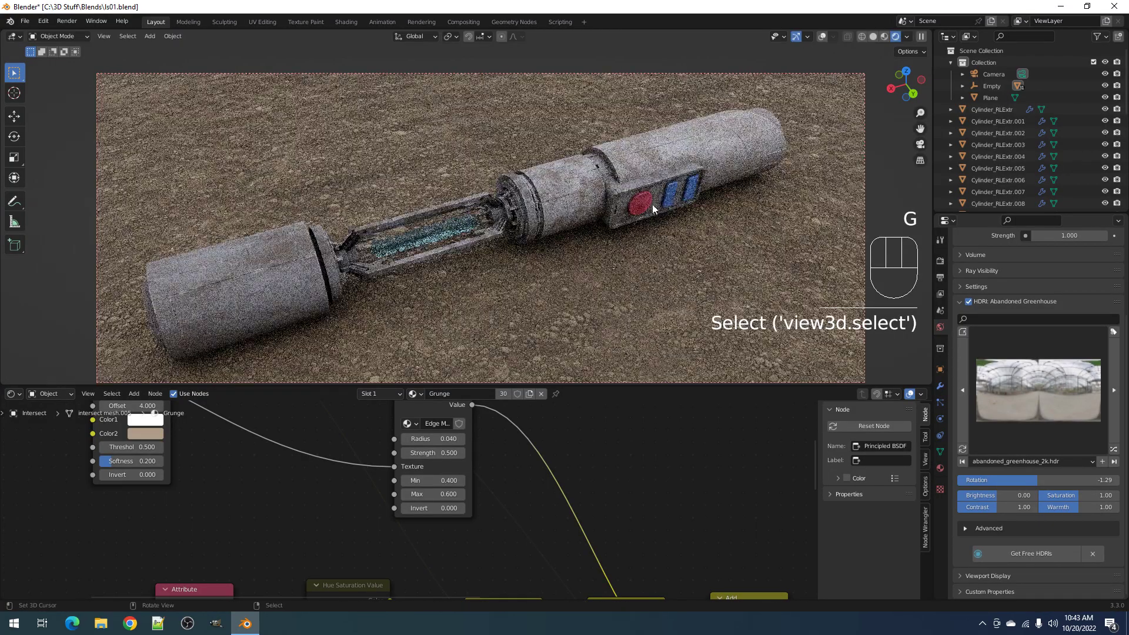
pyautogui.moveTo(726, 223); pyautogui.dragTo(554, 249, button='middle')
pyautogui.scroll(2, 730, 242)
pyautogui.scroll(1, 554, 249)
pyautogui.scroll(3, 554, 254)
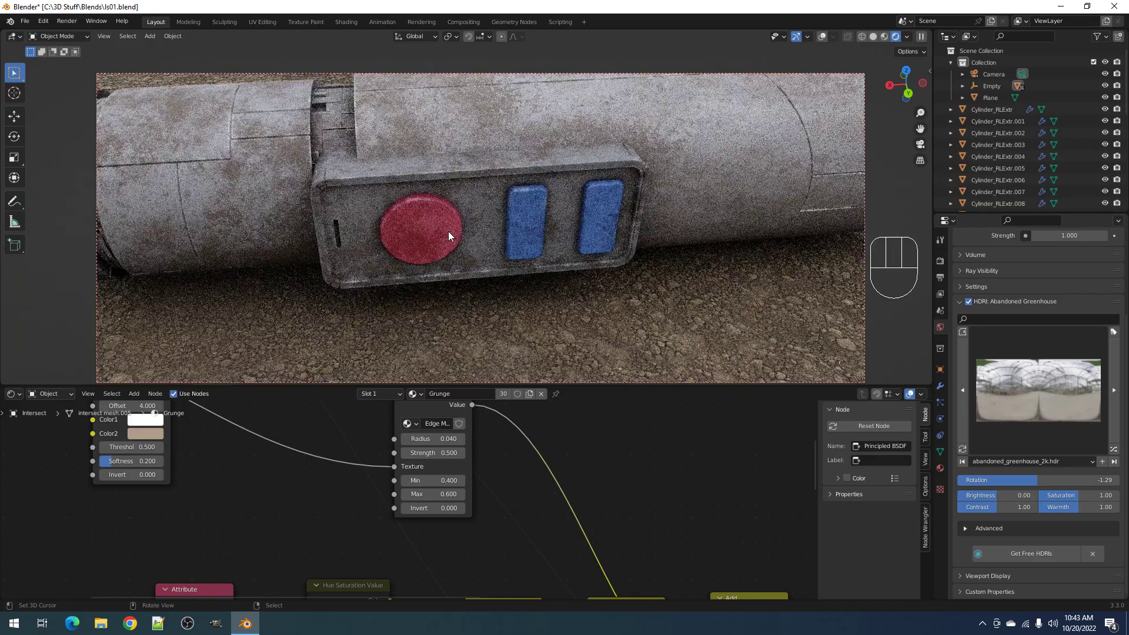
pyautogui.scroll(-5, 457, 227)
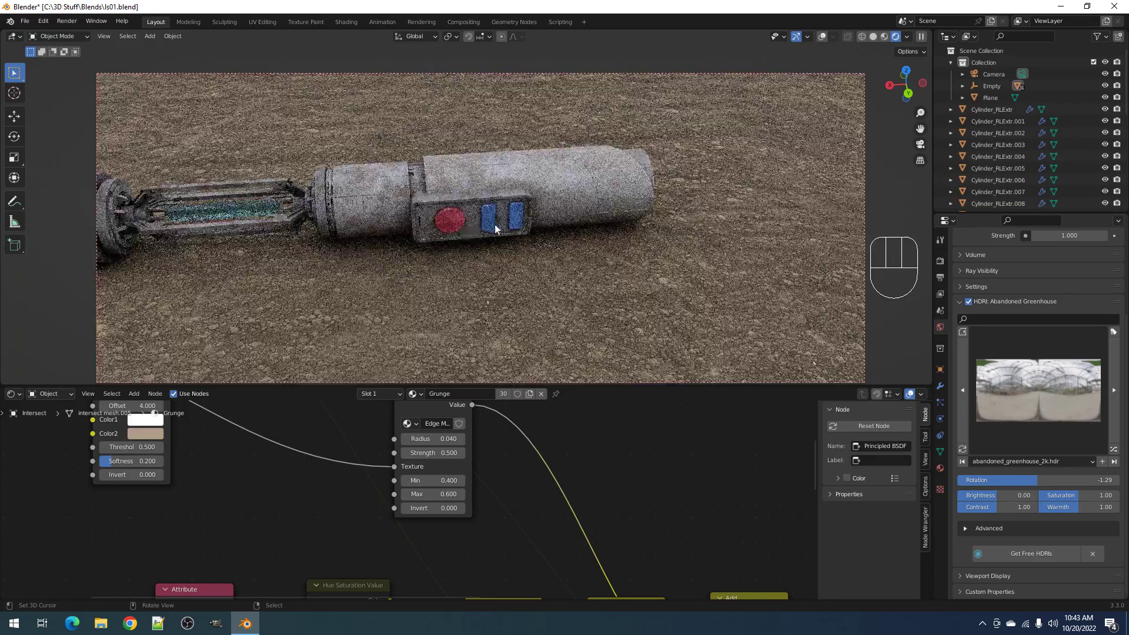
pyautogui.moveTo(501, 228); pyautogui.dragTo(566, 249, button='middle')
pyautogui.keyDown('shift'); pyautogui.moveTo(569, 253); pyautogui.dragTo(576, 256, button='middle'); pyautogui.keyUp('shift')
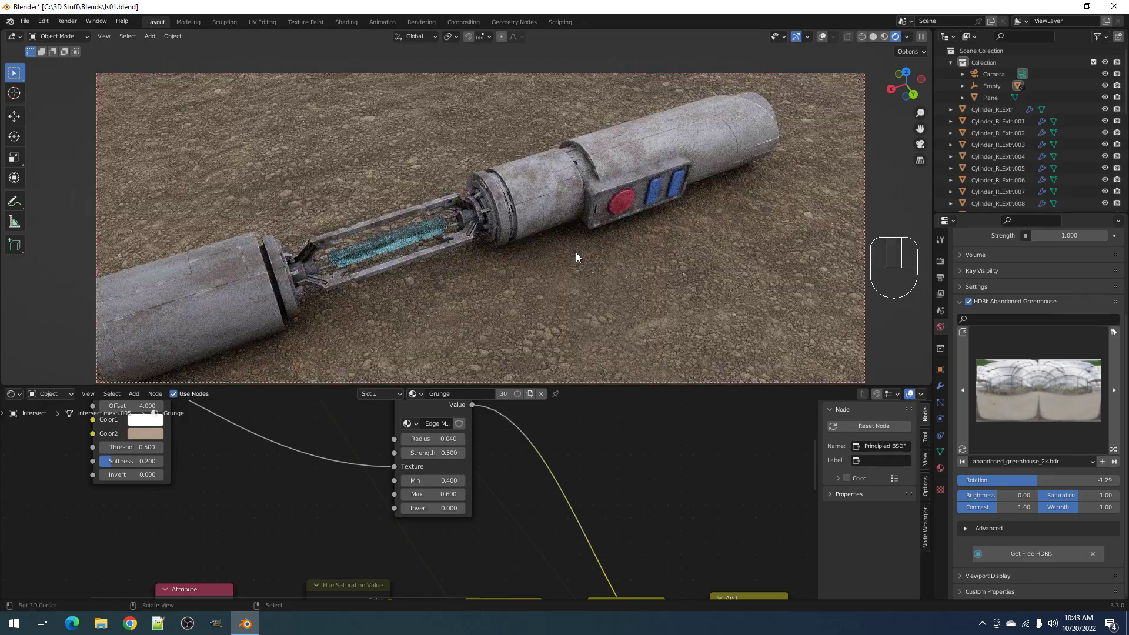
# Frame the large end cylinder and set the Edge Mask node's Max to 0.7 and Min to 0.3
pyautogui.moveTo(182, 446); pyautogui.dragTo(305, 483, button='middle')
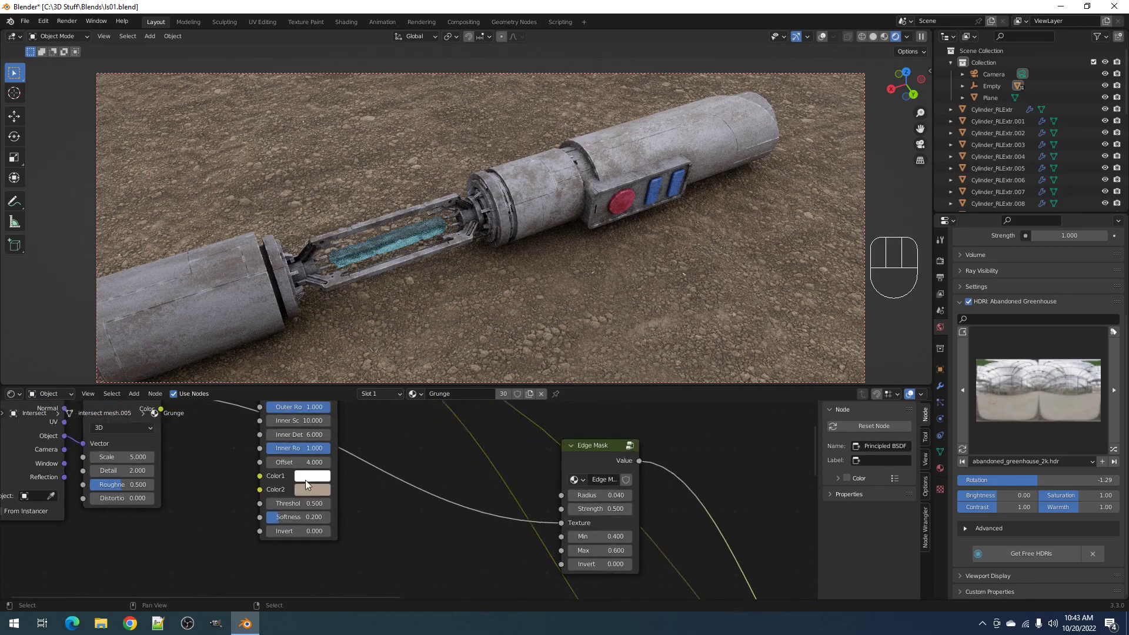
pyautogui.moveTo(313, 403); pyautogui.dragTo(382, 426, button='middle')
pyautogui.keyDown('shift'); pyautogui.moveTo(277, 330); pyautogui.dragTo(471, 288, button='middle'); pyautogui.keyUp('shift')
pyautogui.scroll(5, 471, 288)
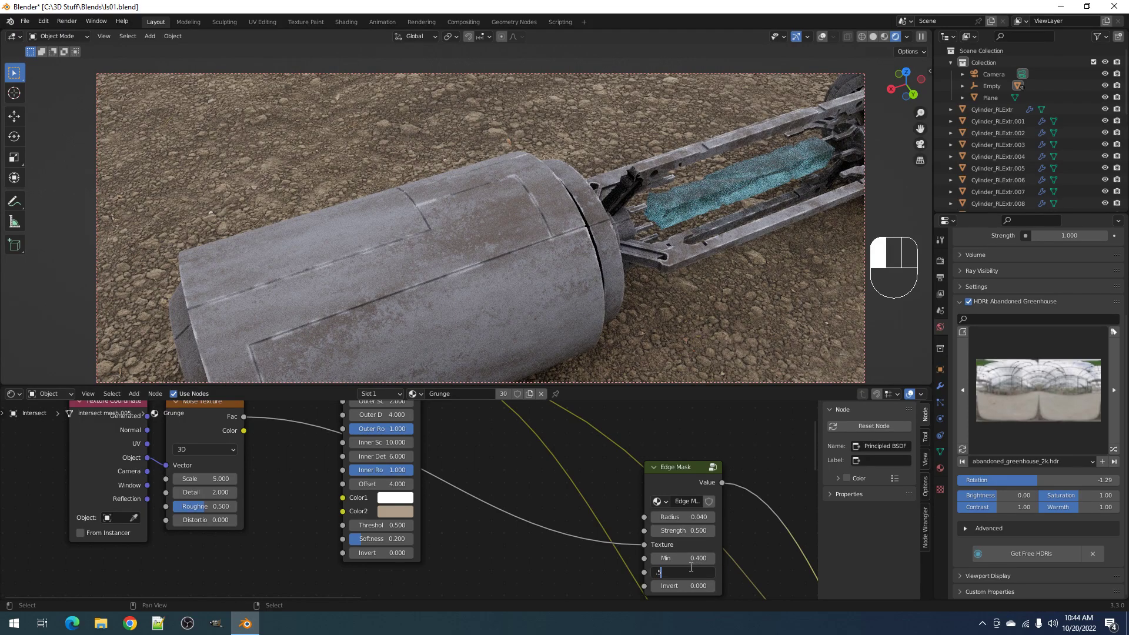
pyautogui.press('Return')
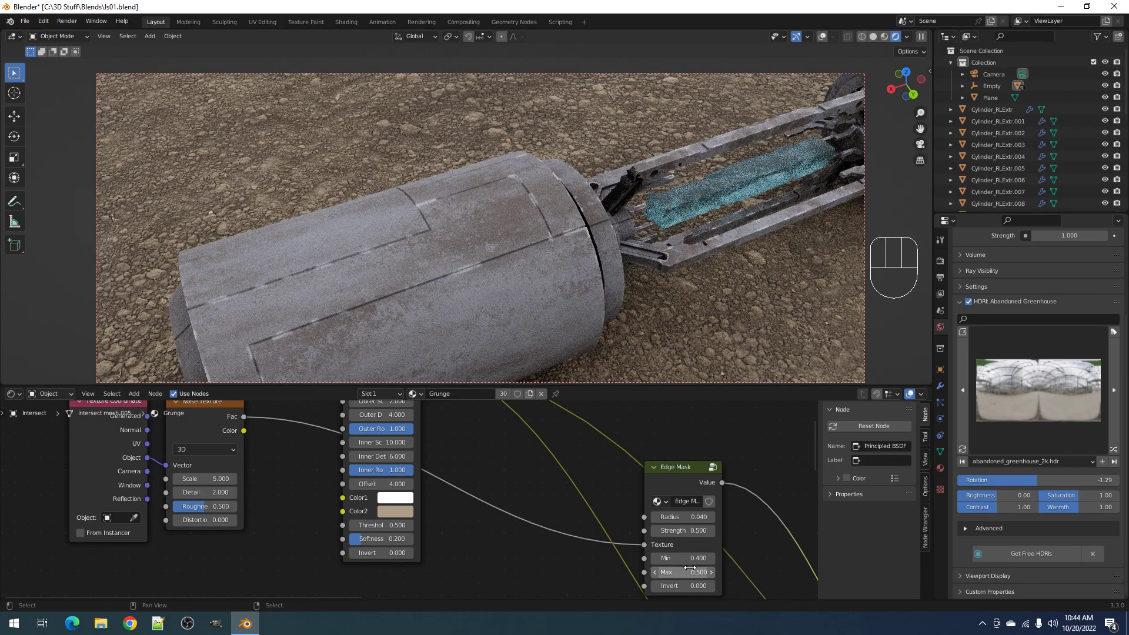
pyautogui.write('.7')
pyautogui.press('Return')
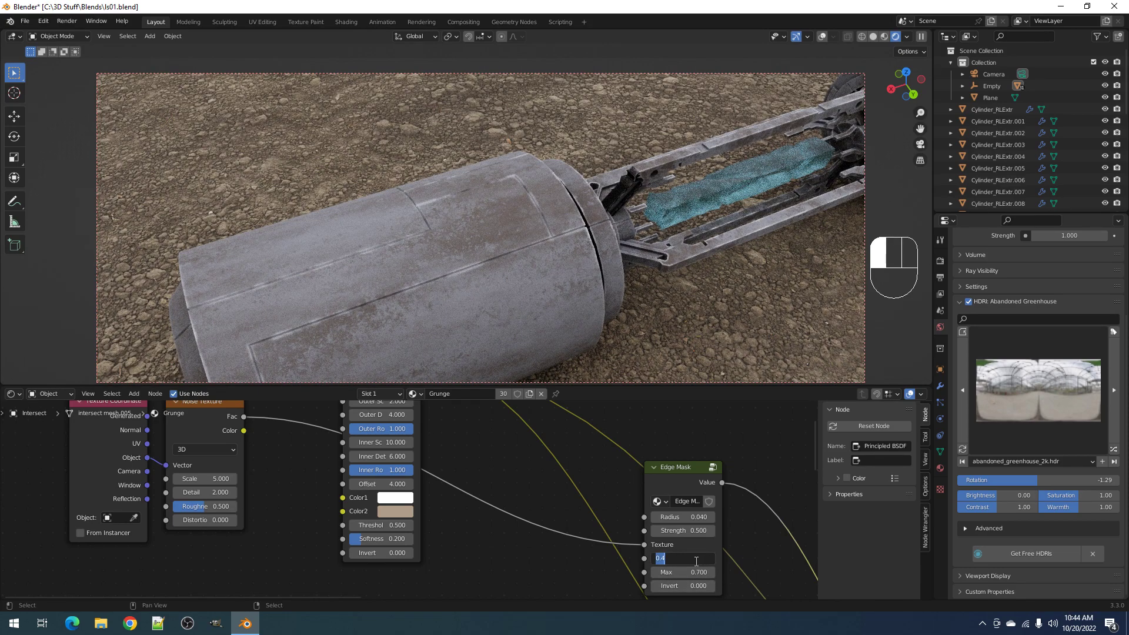
pyautogui.press('Return')
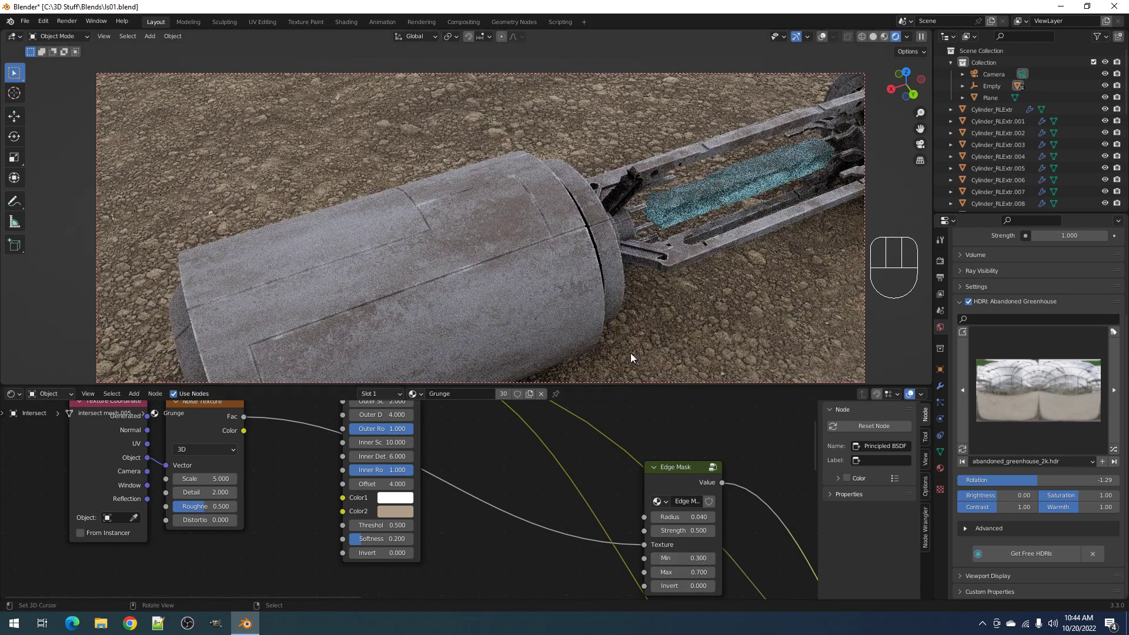
pyautogui.scroll(-5, 640, 283)
pyautogui.keyDown('shift'); pyautogui.moveTo(714, 242); pyautogui.dragTo(580, 278, button='middle'); pyautogui.keyUp('shift')
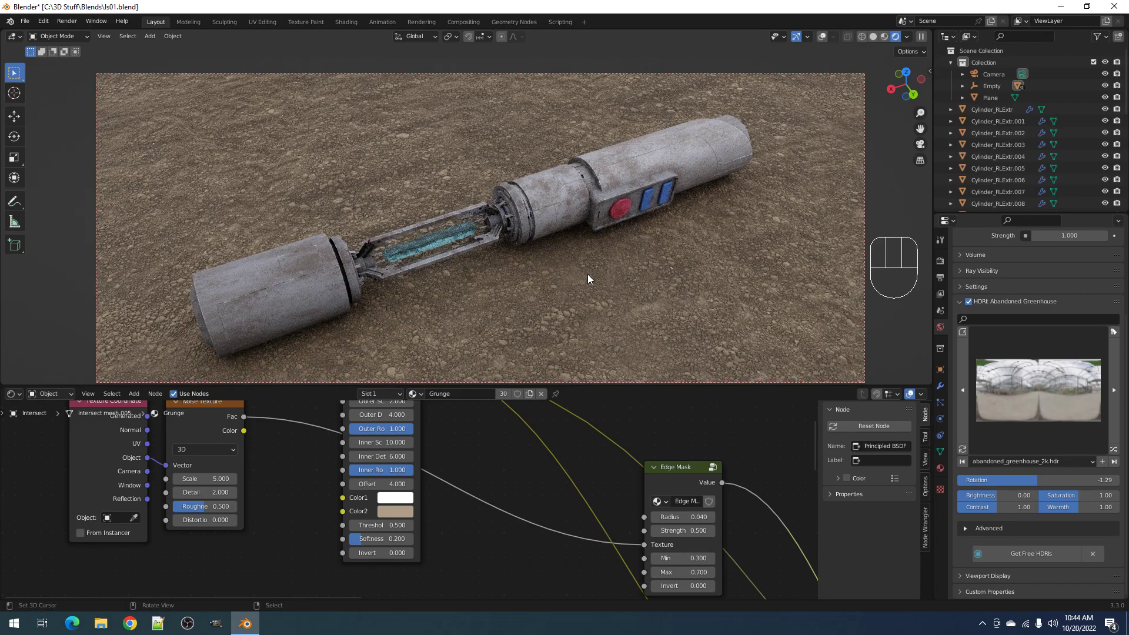
pyautogui.moveTo(587, 274); pyautogui.dragTo(569, 260, button='middle')
# Switch the viewport to solid shading and clear the render region
pyautogui.press('z')
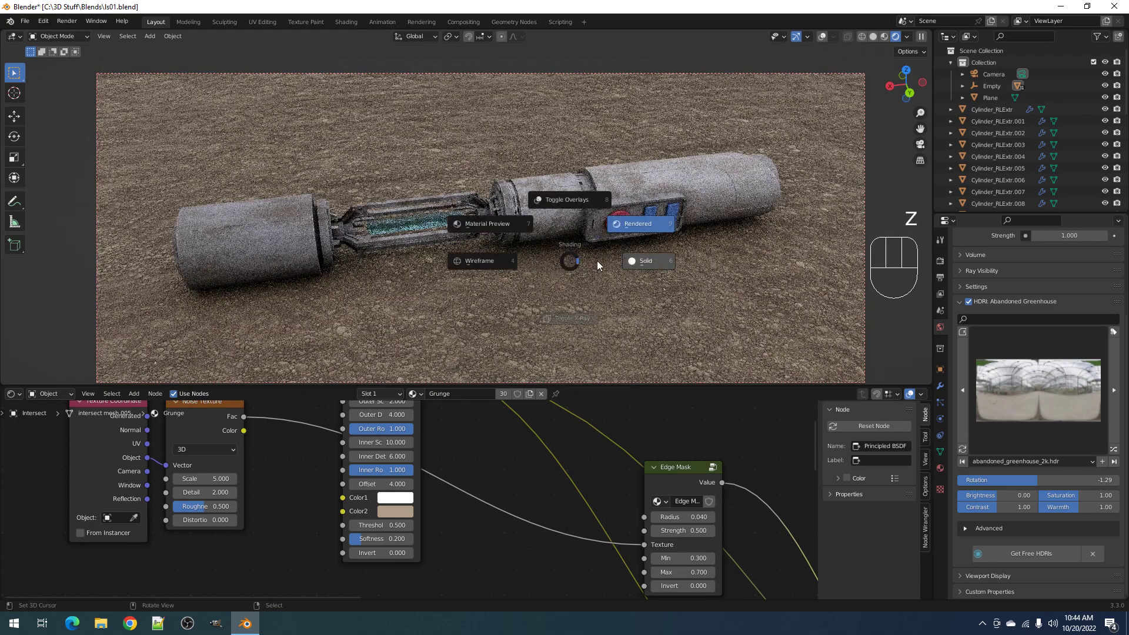
pyautogui.click(645, 260)
pyautogui.hotkey('ctrl', 'alt', 'b')
pyautogui.moveTo(549, 251)
pyautogui.mouseDown(button='middle')
pyautogui.moveTo(622, 285)
pyautogui.moveTo(633, 217)
pyautogui.moveTo(577, 269)
pyautogui.moveTo(664, 270)
pyautogui.moveTo(591, 248)
pyautogui.mouseUp(button='middle')
# Hide the mud ground plane and maximize the 3D viewport
pyautogui.click(587, 300)
pyautogui.press('h')
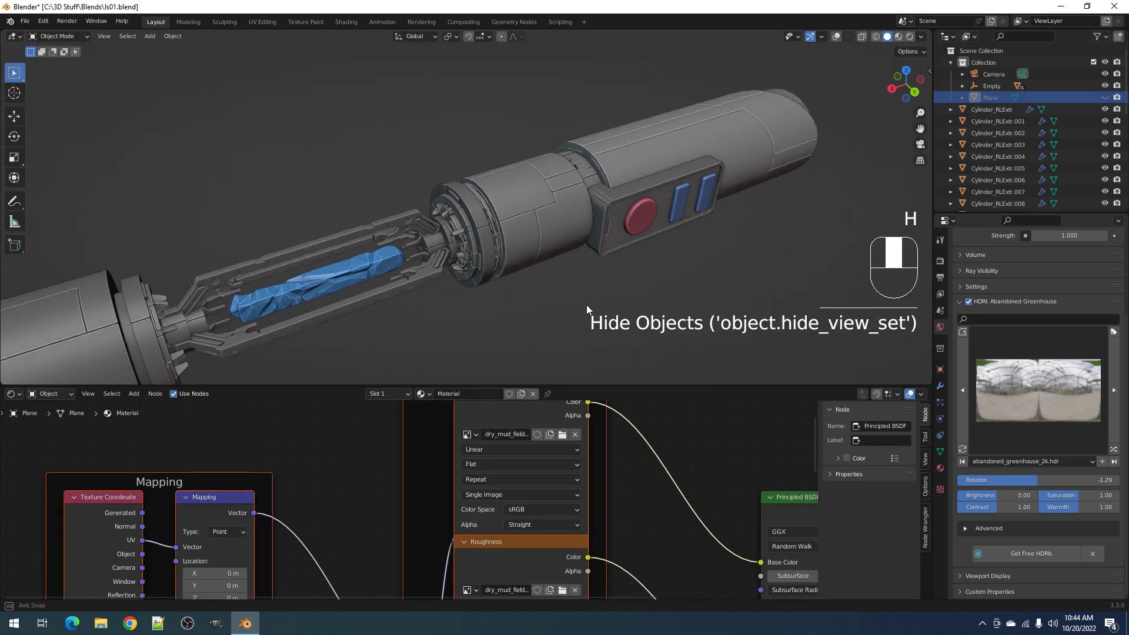
pyautogui.hotkey('ctrl', 'space')
# Examine the model's solid geometry, closing in on the hub, clamp arms and prongs at the end of the blue crystal
pyautogui.moveTo(573, 341); pyautogui.dragTo(444, 298, button='middle')
pyautogui.scroll(-5, 681, 284)
pyautogui.scroll(2, 765, 258)
pyautogui.moveTo(822, 250); pyautogui.dragTo(629, 261, button='middle')
pyautogui.moveTo(724, 300); pyautogui.dragTo(646, 286, button='middle')
pyautogui.keyDown('shift'); pyautogui.moveTo(647, 285); pyautogui.dragTo(632, 306, button='middle'); pyautogui.keyUp('shift')
pyautogui.scroll(2, 644, 257)
pyautogui.scroll(-3, 644, 257)
pyautogui.keyDown('shift'); pyautogui.moveTo(849, 249); pyautogui.dragTo(612, 341, button='middle'); pyautogui.keyUp('shift')
pyautogui.scroll(3, 613, 340)
pyautogui.scroll(-1, 504, 317)
pyautogui.scroll(-2, 504, 322)
pyautogui.scroll(-1, 506, 319)
pyautogui.keyDown('shift'); pyautogui.moveTo(502, 325); pyautogui.dragTo(679, 245, button='middle'); pyautogui.keyUp('shift')
pyautogui.keyDown('shift'); pyautogui.moveTo(591, 351); pyautogui.dragTo(563, 348, button='middle'); pyautogui.keyUp('shift')
pyautogui.scroll(5, 470, 354)
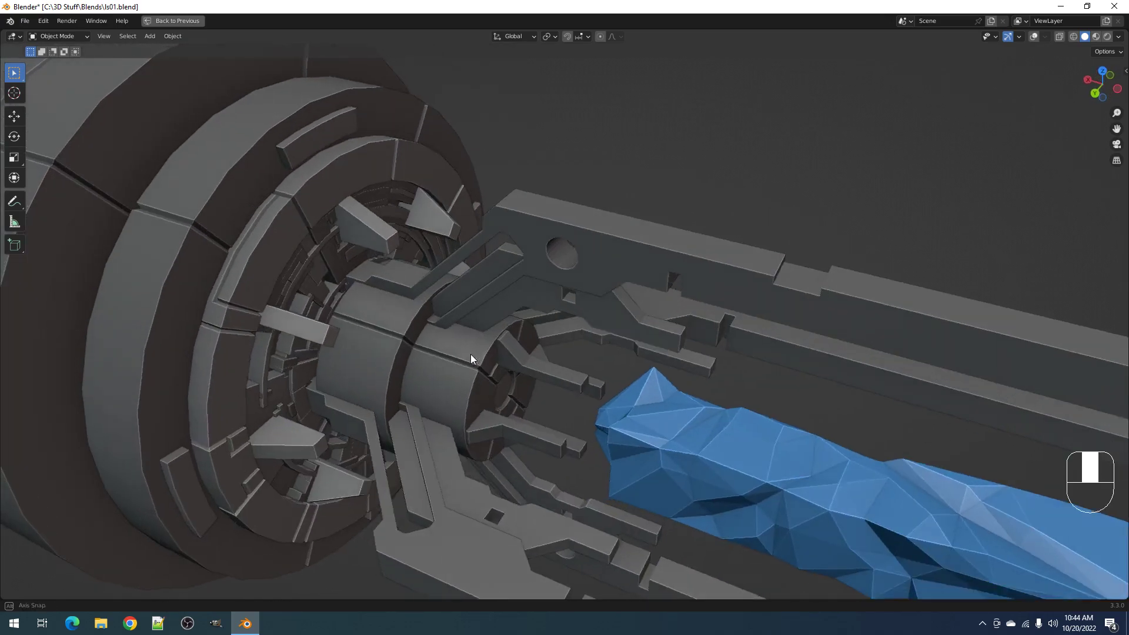
# Examine the chamber frame and the panel cuts along the cylinders beside the button box
pyautogui.moveTo(495, 333); pyautogui.dragTo(561, 376, button='middle')
pyautogui.scroll(-3, 421, 326)
pyautogui.scroll(-5, 421, 326)
pyautogui.keyDown('shift'); pyautogui.moveTo(891, 317); pyautogui.dragTo(629, 326, button='middle'); pyautogui.keyUp('shift')
pyautogui.scroll(3, 629, 327)
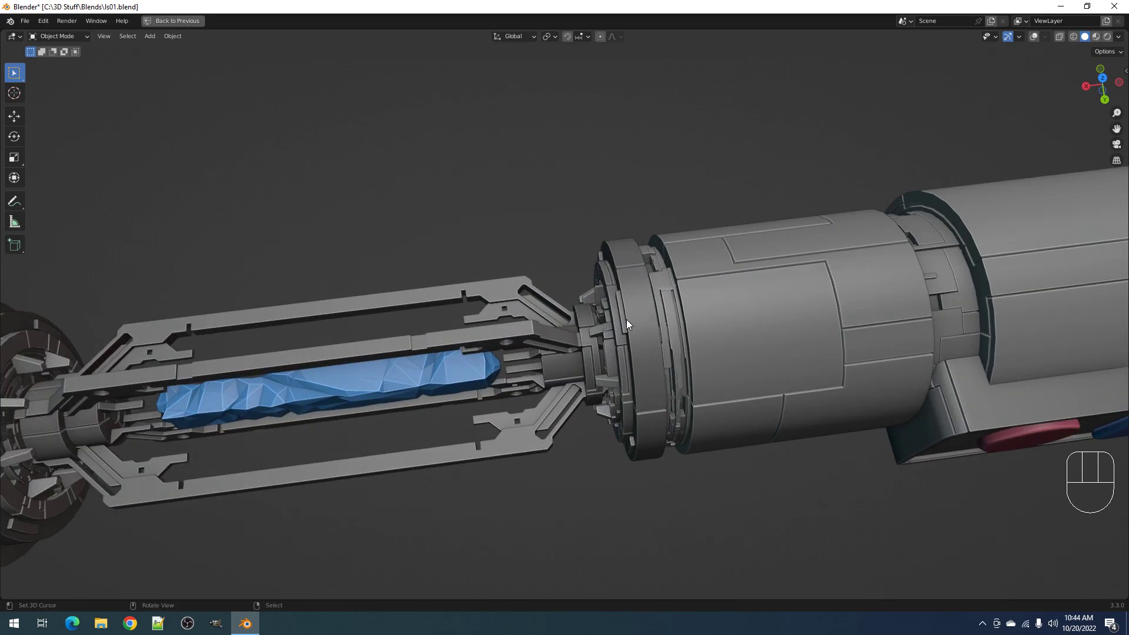
pyautogui.moveTo(711, 321); pyautogui.dragTo(574, 348, button='middle')
pyautogui.scroll(-3, 748, 316)
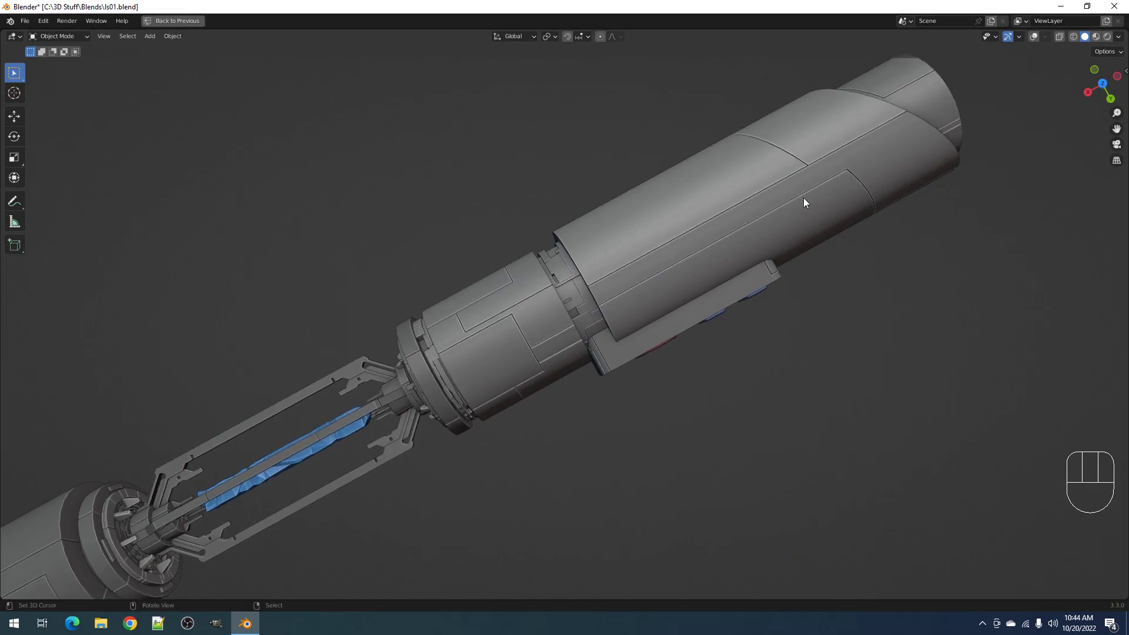
pyautogui.moveTo(564, 324); pyautogui.dragTo(668, 257, button='middle')
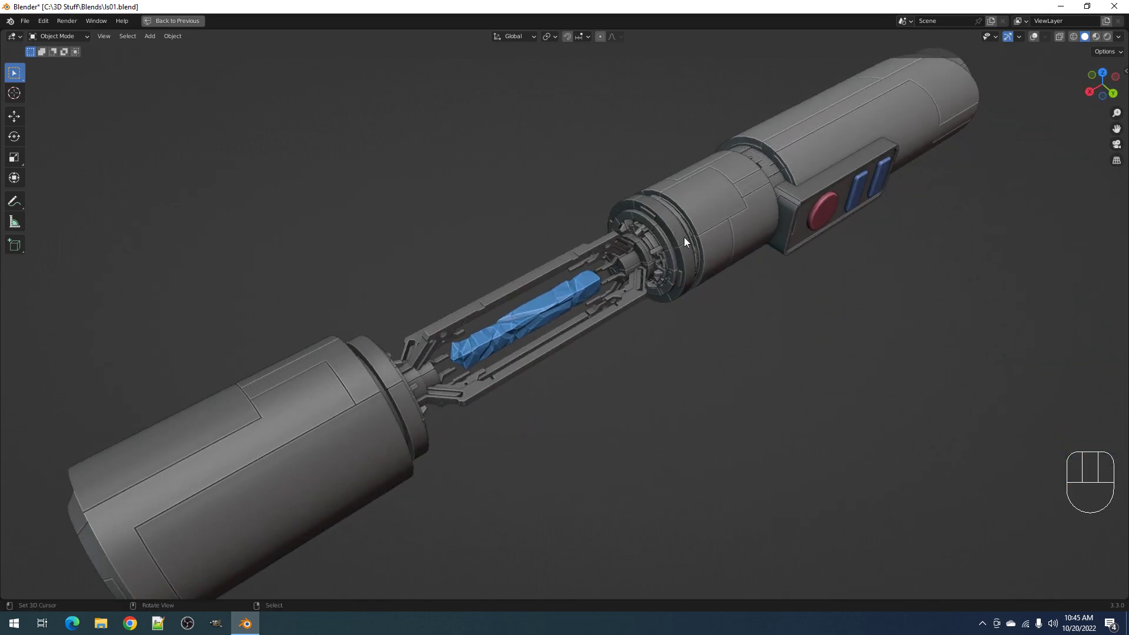
pyautogui.scroll(2, 690, 232)
pyautogui.scroll(-4, 690, 232)
pyautogui.keyDown('shift'); pyautogui.moveTo(703, 241); pyautogui.dragTo(665, 327, button='middle'); pyautogui.keyUp('shift')
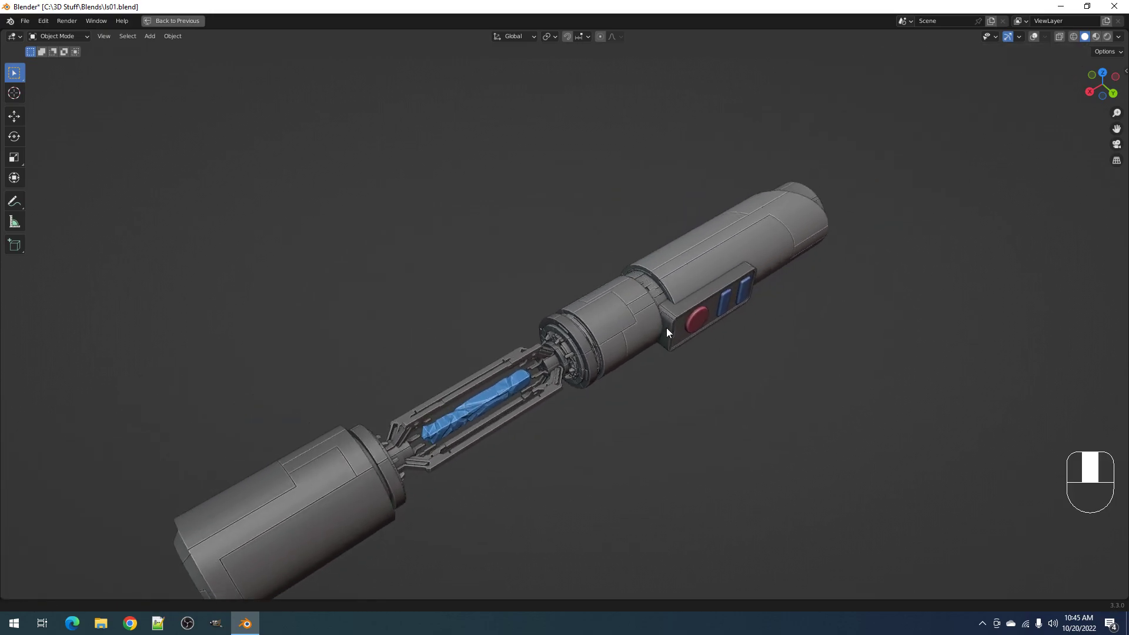
# Compare the whole model's silhouette with its small ring-collar details near the crystal at different viewing distances
pyautogui.scroll(4, 666, 331)
pyautogui.moveTo(707, 252); pyautogui.dragTo(641, 253, button='middle')
pyautogui.moveTo(595, 300); pyautogui.dragTo(630, 274, button='middle')
pyautogui.scroll(-3, 630, 273)
pyautogui.moveTo(726, 285); pyautogui.dragTo(661, 300, button='middle')
pyautogui.scroll(5, 657, 286)
pyautogui.scroll(-4, 657, 284)
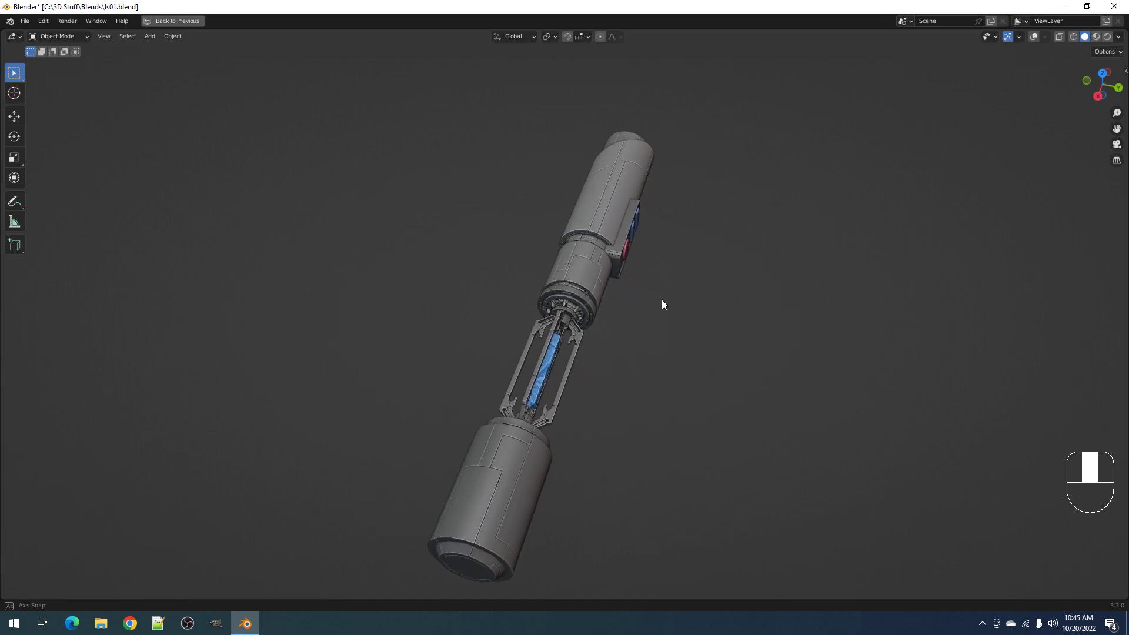
pyautogui.scroll(3, 600, 296)
pyautogui.scroll(-3, 581, 302)
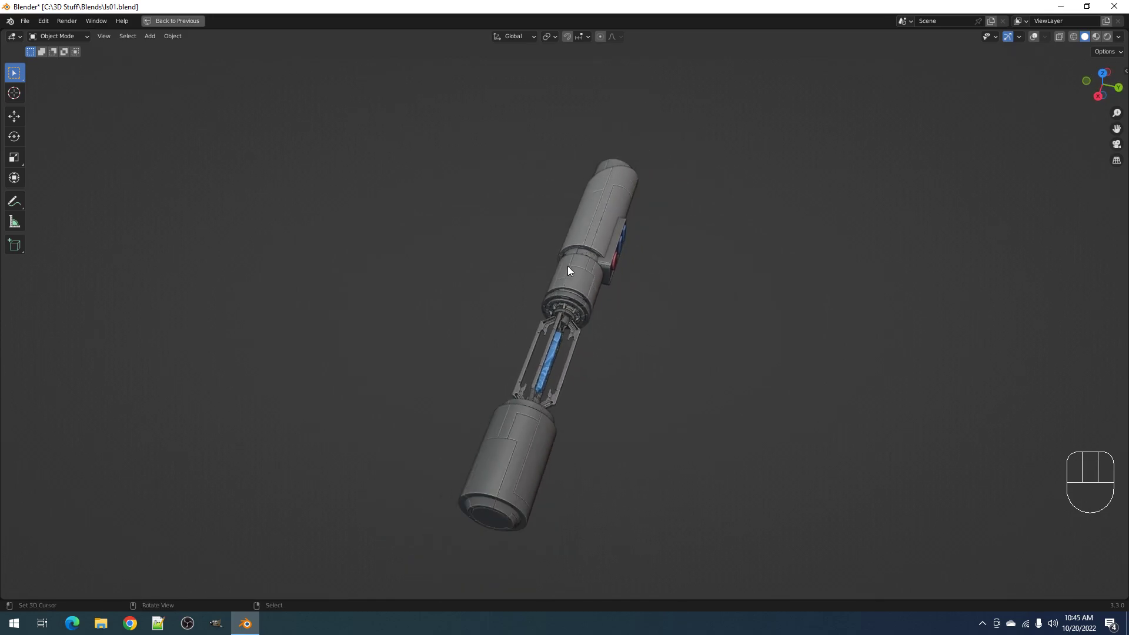
pyautogui.scroll(3, 549, 337)
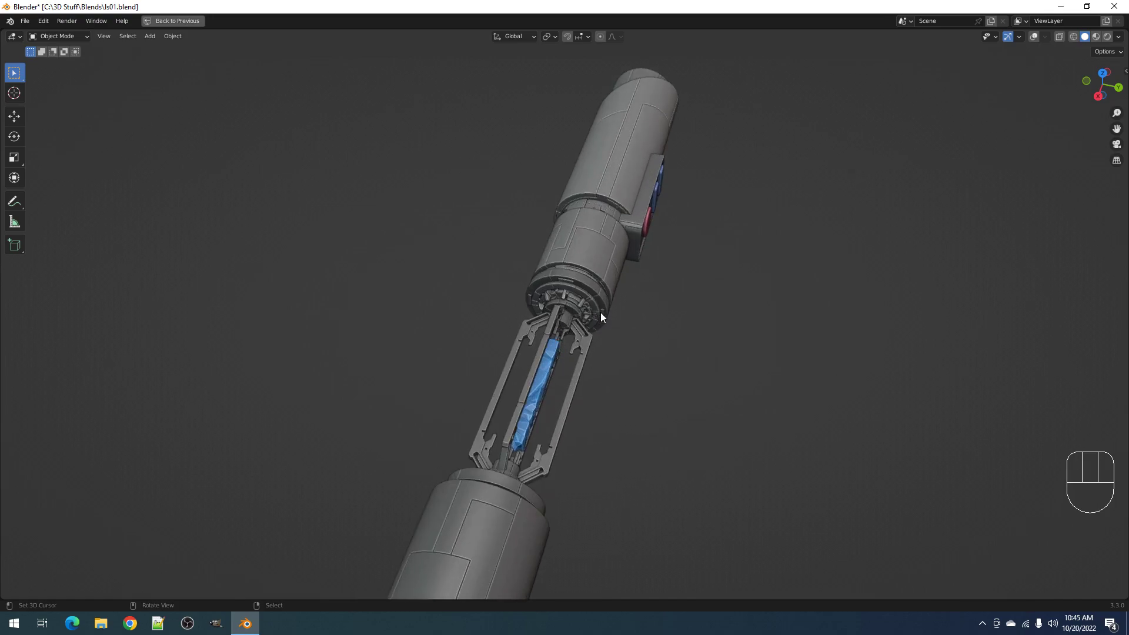
pyautogui.scroll(3, 595, 312)
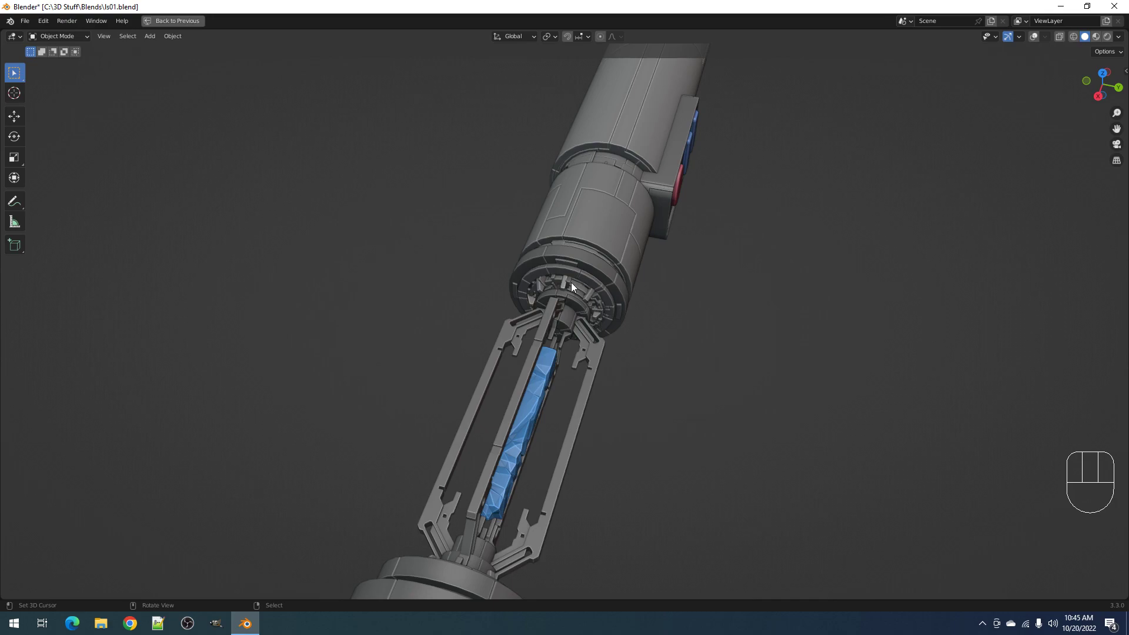
pyautogui.scroll(-5, 564, 283)
pyautogui.scroll(4, 553, 305)
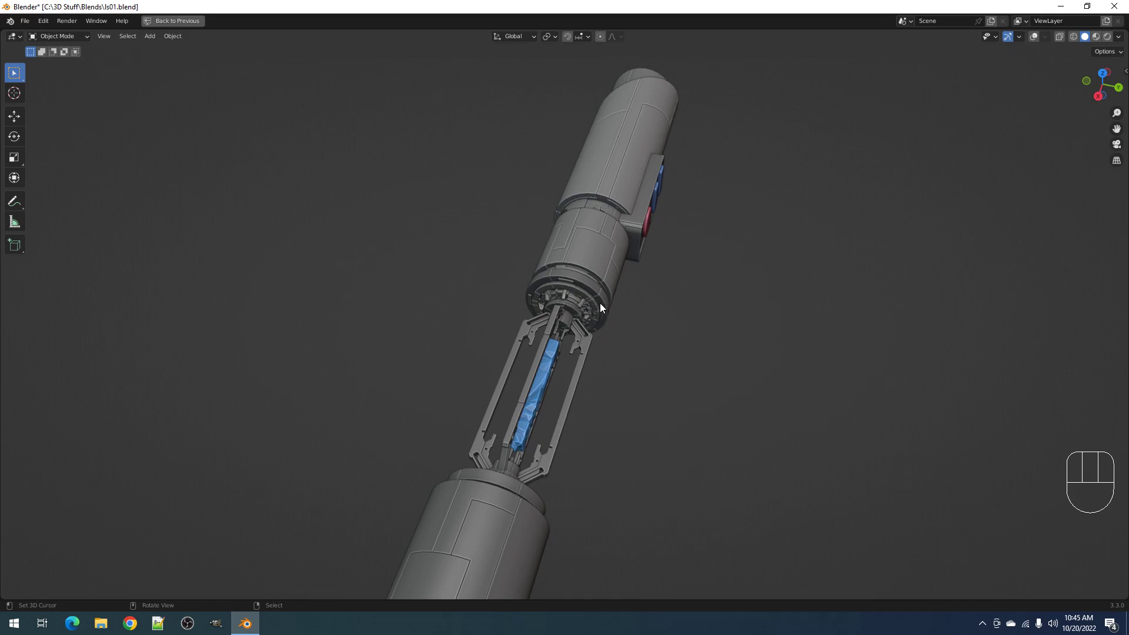
pyautogui.moveTo(703, 313); pyautogui.dragTo(674, 292, button='middle')
pyautogui.scroll(4, 675, 292)
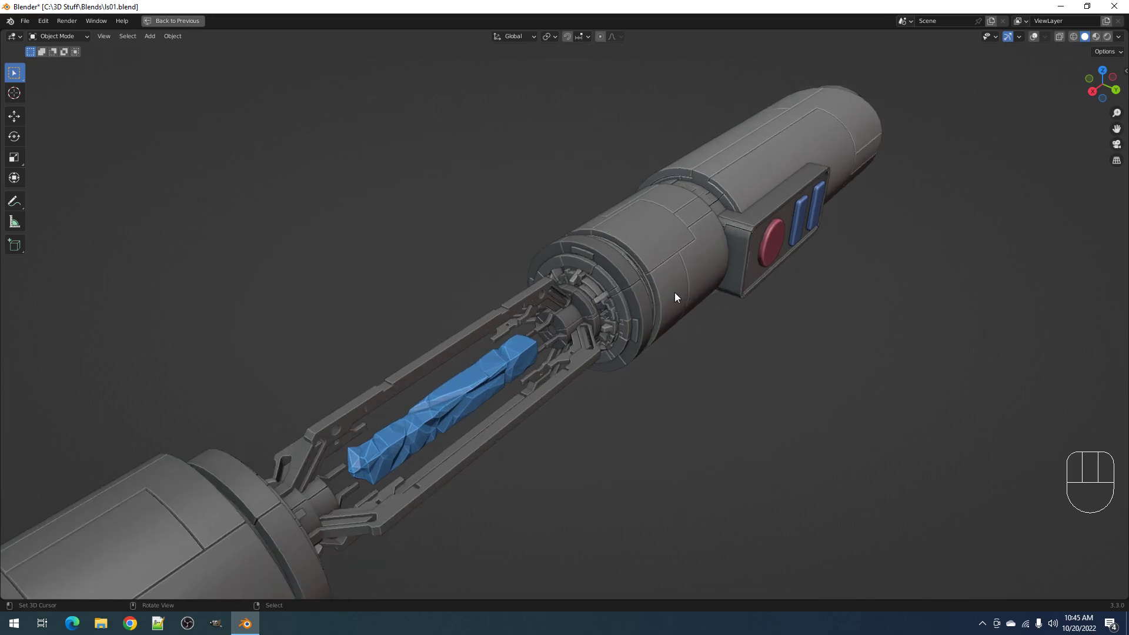
pyautogui.press('shift')
pyautogui.keyDown('shift'); pyautogui.moveTo(609, 318); pyautogui.dragTo(605, 224, button='middle'); pyautogui.keyUp('shift')
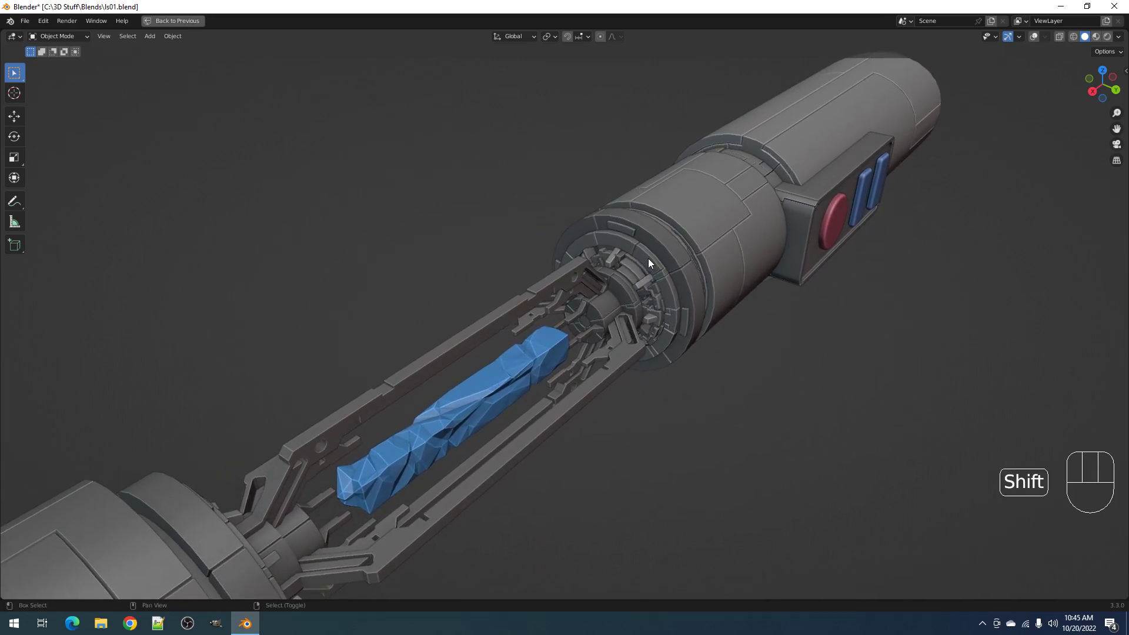
pyautogui.scroll(-5, 649, 263)
pyautogui.moveTo(649, 263); pyautogui.dragTo(673, 297, button='middle')
pyautogui.scroll(5, 676, 308)
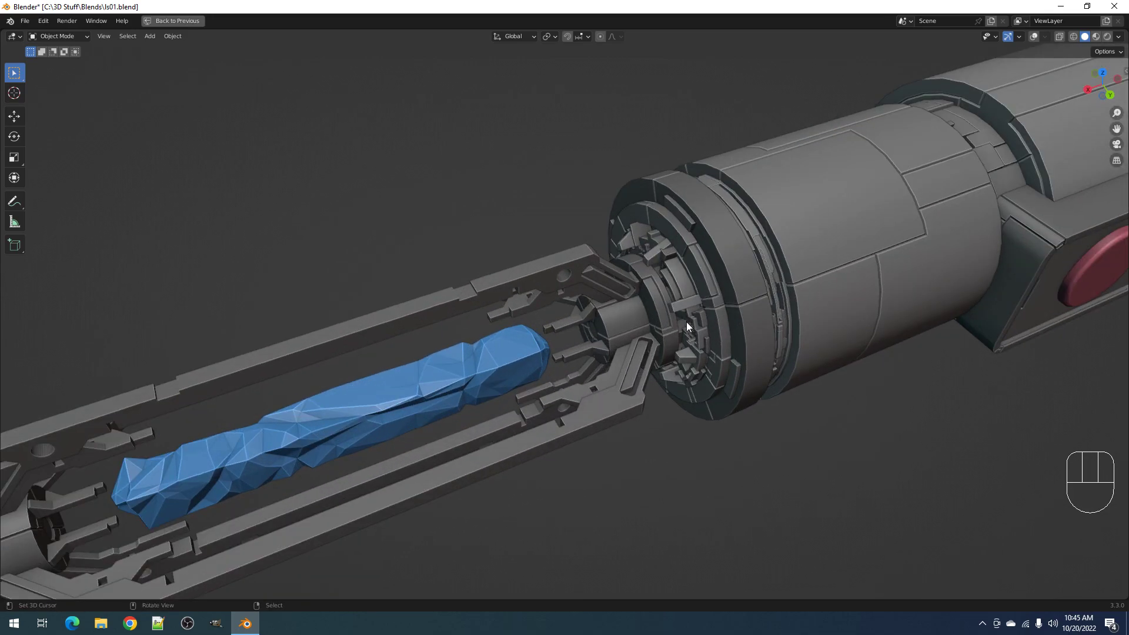
pyautogui.moveTo(700, 354); pyautogui.dragTo(708, 340, button='middle')
pyautogui.press('g')
pyautogui.rightClick(693, 305)
pyautogui.press('g')
pyautogui.rightClick(676, 266)
pyautogui.press('g')
pyautogui.rightClick(690, 274)
# Deselect everything, fit the whole model in view and set a render region around it
pyautogui.scroll(-8, 732, 257)
pyautogui.keyDown('shift'); pyautogui.moveTo(667, 278); pyautogui.dragTo(622, 273, button='middle'); pyautogui.keyUp('shift')
pyautogui.scroll(2, 672, 280)
pyautogui.hotkey('alt', 'a')
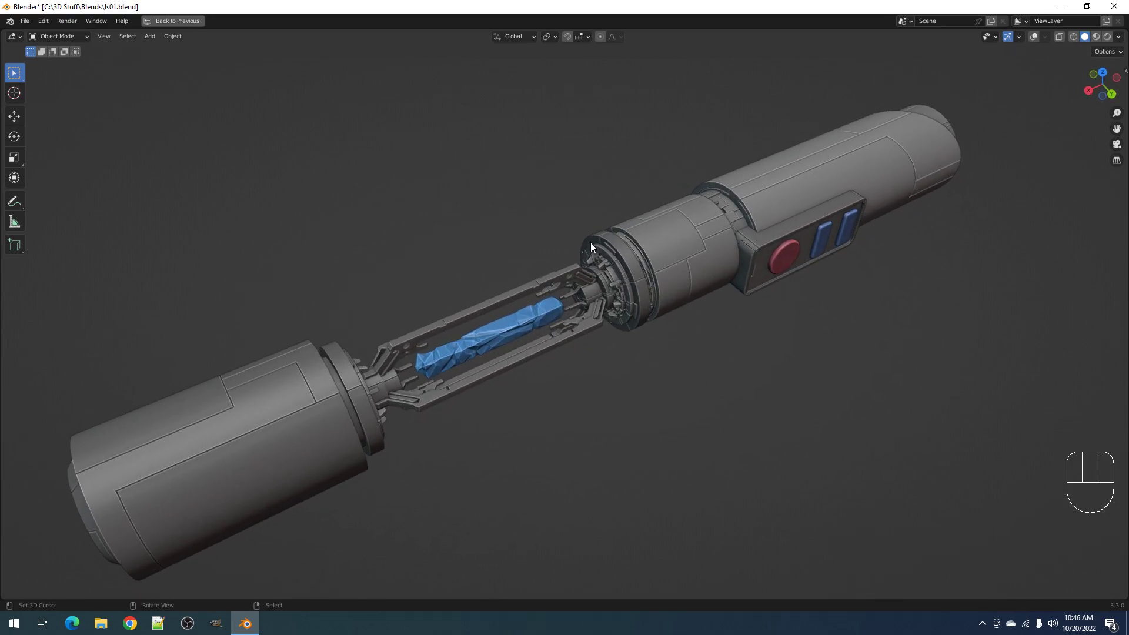
pyautogui.scroll(-3, 590, 243)
pyautogui.scroll(1, 588, 237)
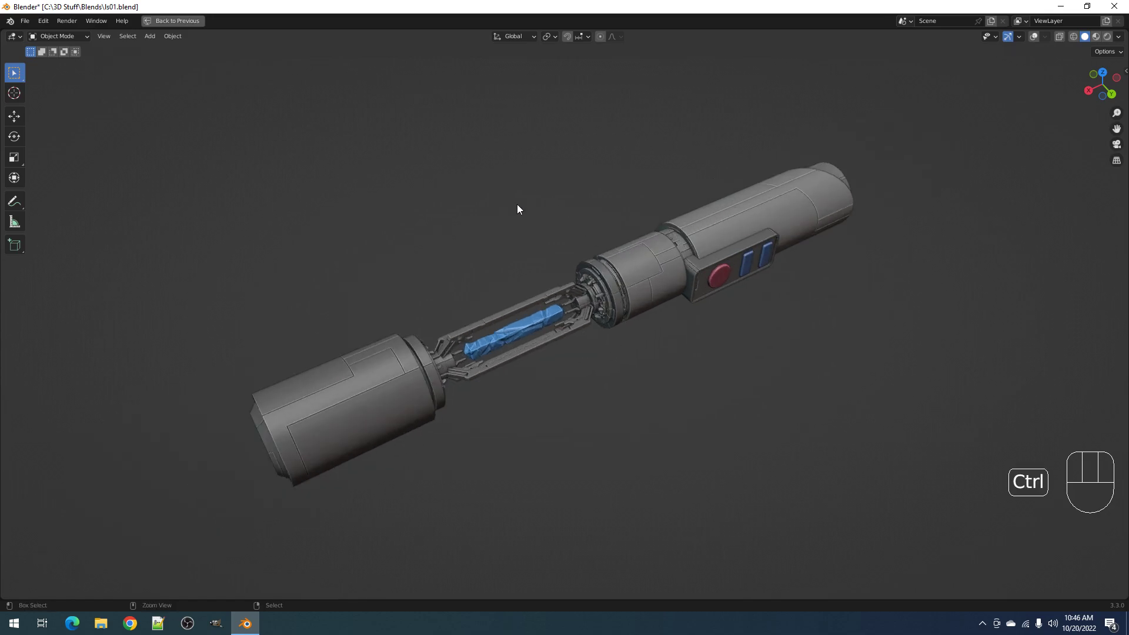
pyautogui.hotkey('ctrl', 'b')
pyautogui.moveTo(178, 115); pyautogui.dragTo(909, 517)
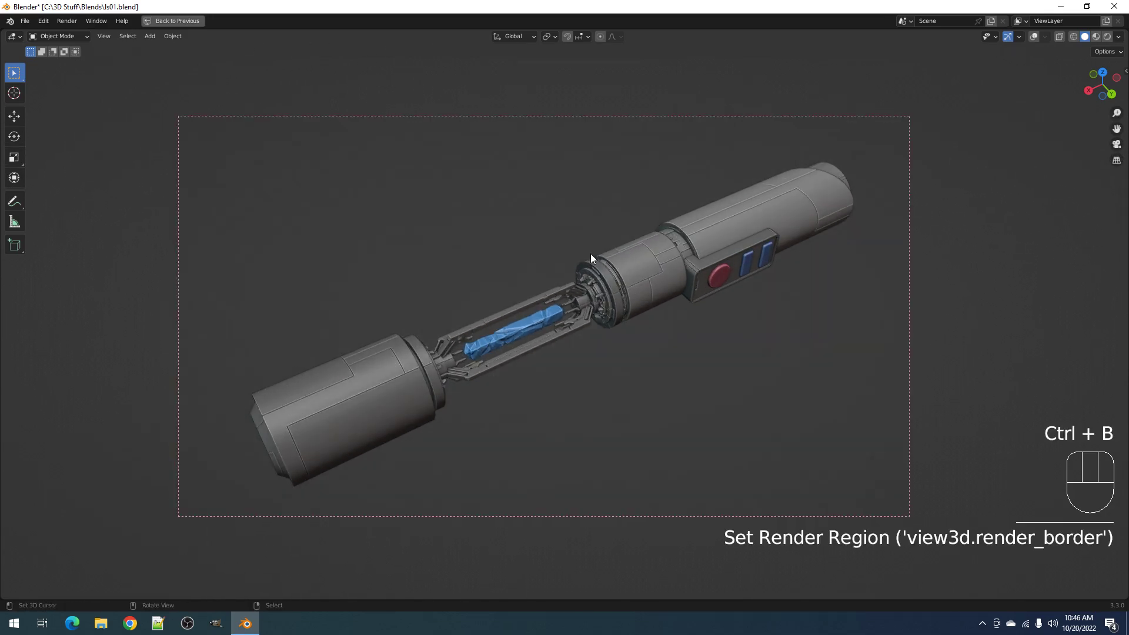
# Switch the viewport to rendered shading and inspect the ring collar and button box against the HDRI background
pyautogui.press('z')
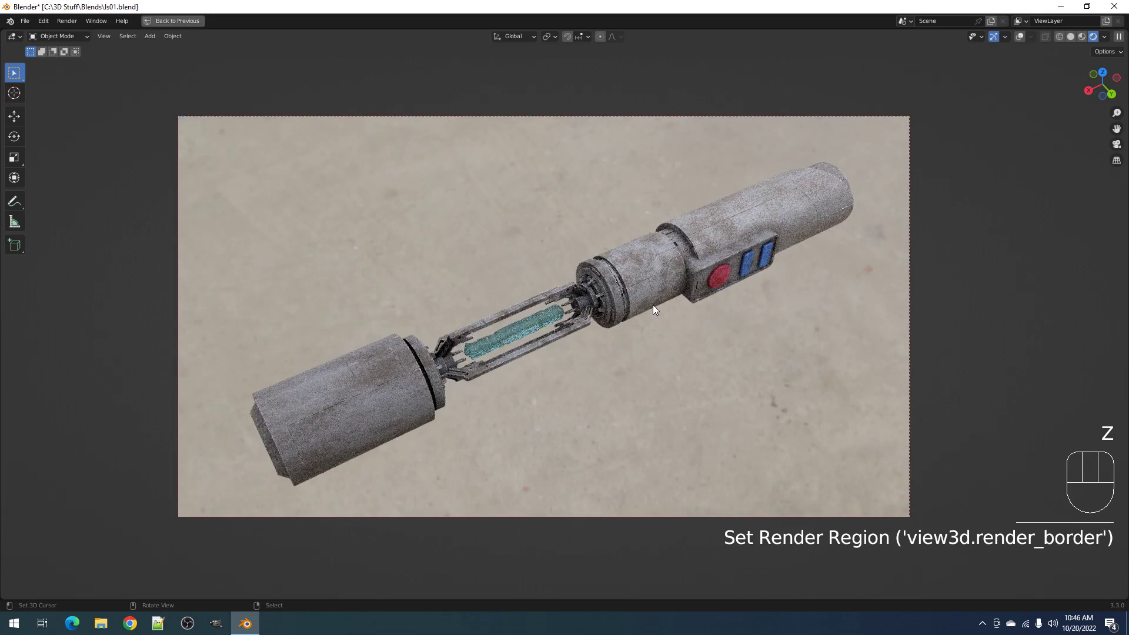
pyautogui.scroll(5, 654, 294)
pyautogui.moveTo(613, 312); pyautogui.dragTo(654, 287, button='middle')
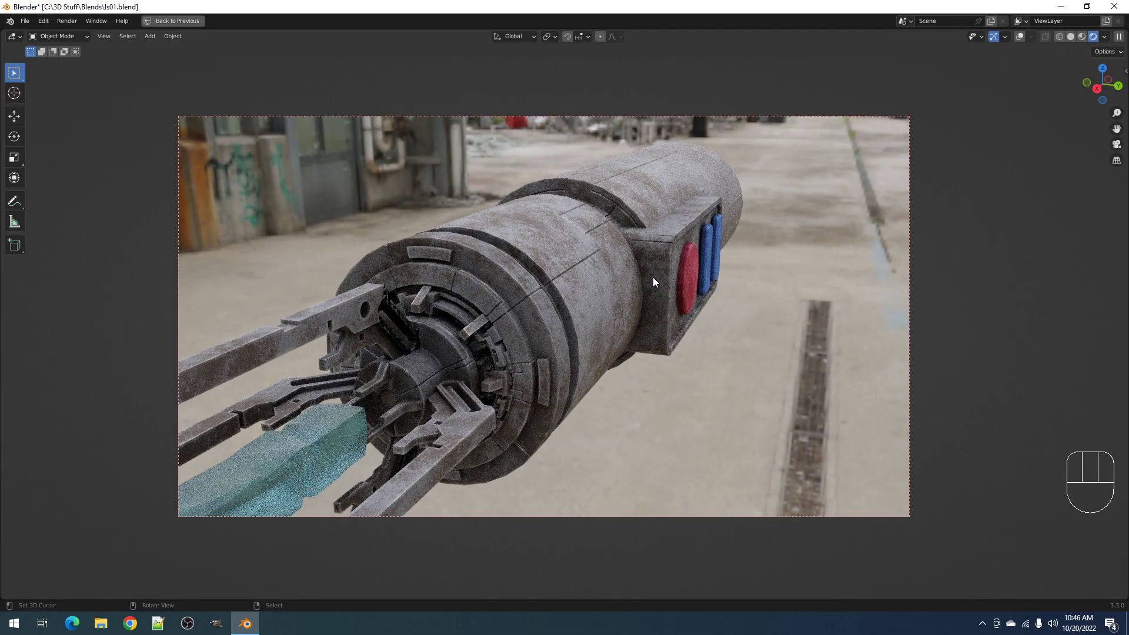
# Inspect the panelled cylinder, crystal frame and whole model from several angles in the rendered view
pyautogui.moveTo(652, 277); pyautogui.dragTo(584, 287, button='middle')
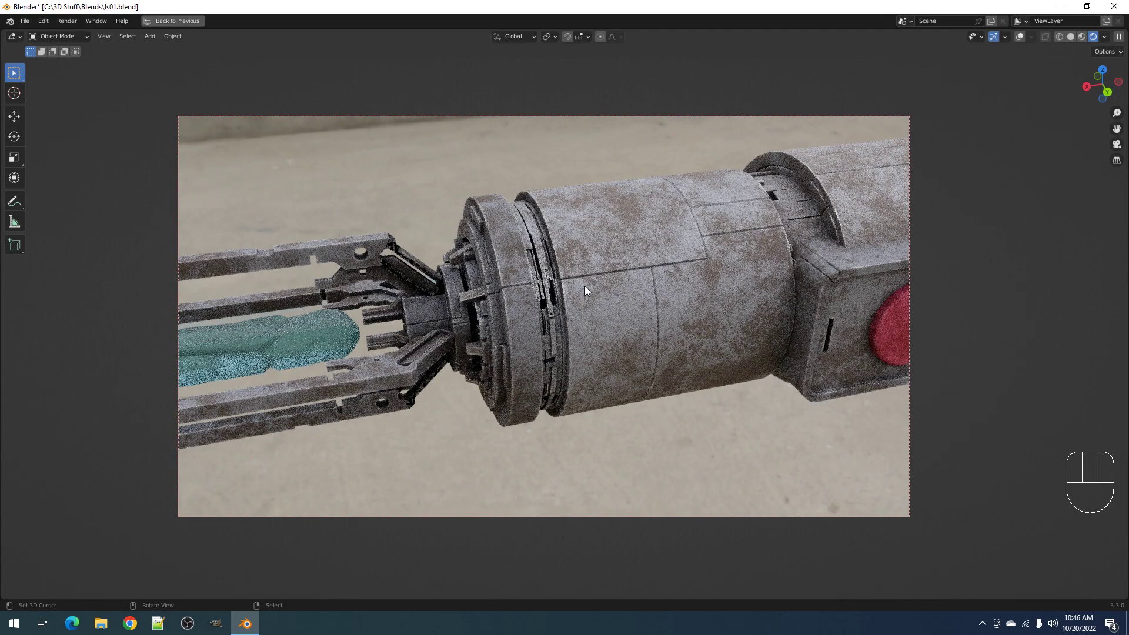
pyautogui.scroll(-5, 584, 282)
pyautogui.moveTo(659, 287); pyautogui.dragTo(511, 176, button='middle')
pyautogui.moveTo(552, 276); pyautogui.dragTo(717, 293, button='middle')
pyautogui.scroll(-3, 541, 294)
pyautogui.keyDown('shift'); pyautogui.moveTo(546, 304); pyautogui.dragTo(561, 279, button='middle'); pyautogui.keyUp('shift')
pyautogui.scroll(2, 563, 282)
# Return the viewport to solid shading, unhide all hidden objects and clear the render region
pyautogui.press('z')
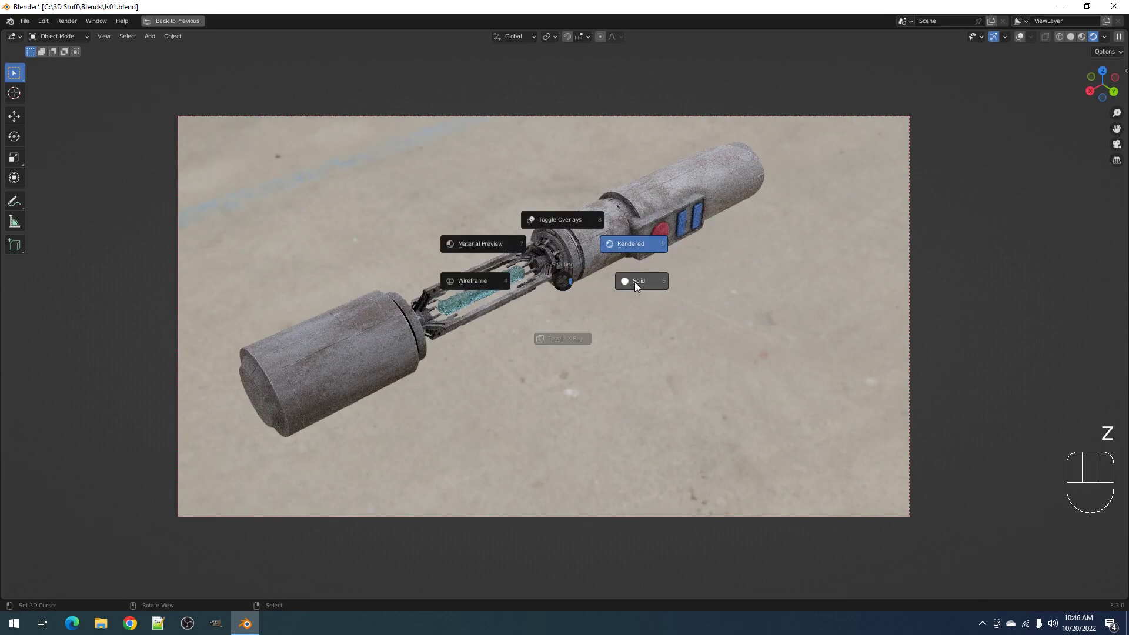
pyautogui.moveTo(639, 276)
pyautogui.keyDown('shift'); pyautogui.mouseDown(button='middle')
pyautogui.moveTo(655, 296)
pyautogui.moveTo(634, 286)
pyautogui.moveTo(671, 294)
pyautogui.mouseUp(button='middle'); pyautogui.keyUp('shift')
pyautogui.hotkey('alt', 'h')
pyautogui.hotkey('ctrl', 'alt', 'b')
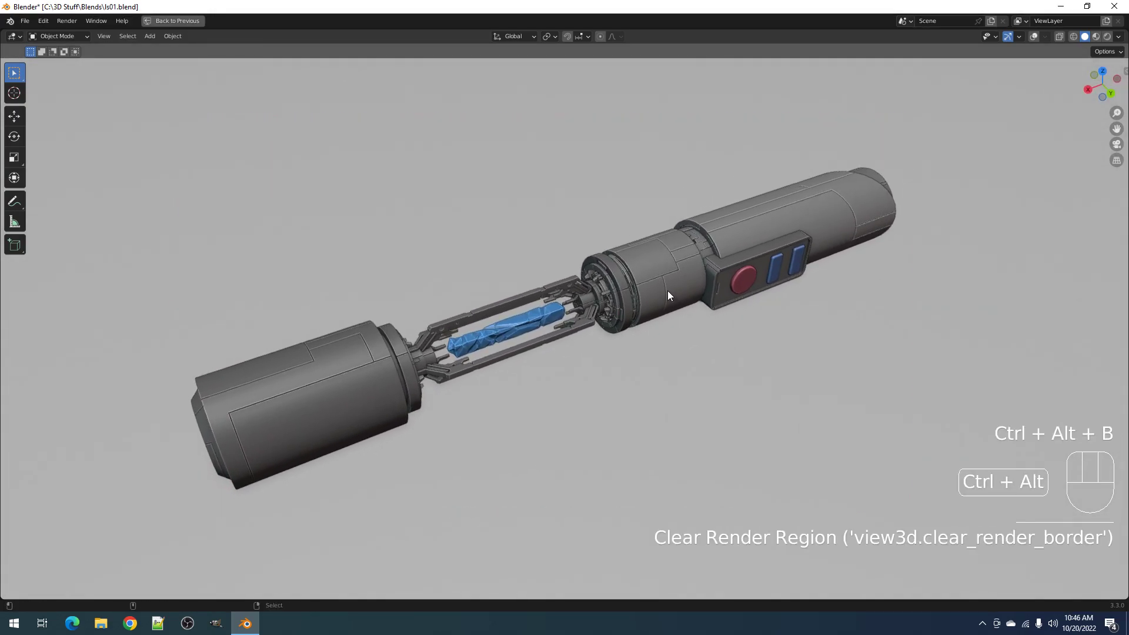
# Frame the whole model and review it in rendered shading on the pebbled ground
pyautogui.scroll(2, 595, 299)
pyautogui.keyDown('alt'); pyautogui.moveTo(595, 299); pyautogui.dragTo(693, 277, button='middle'); pyautogui.keyUp('alt')
pyautogui.scroll(2, 677, 278)
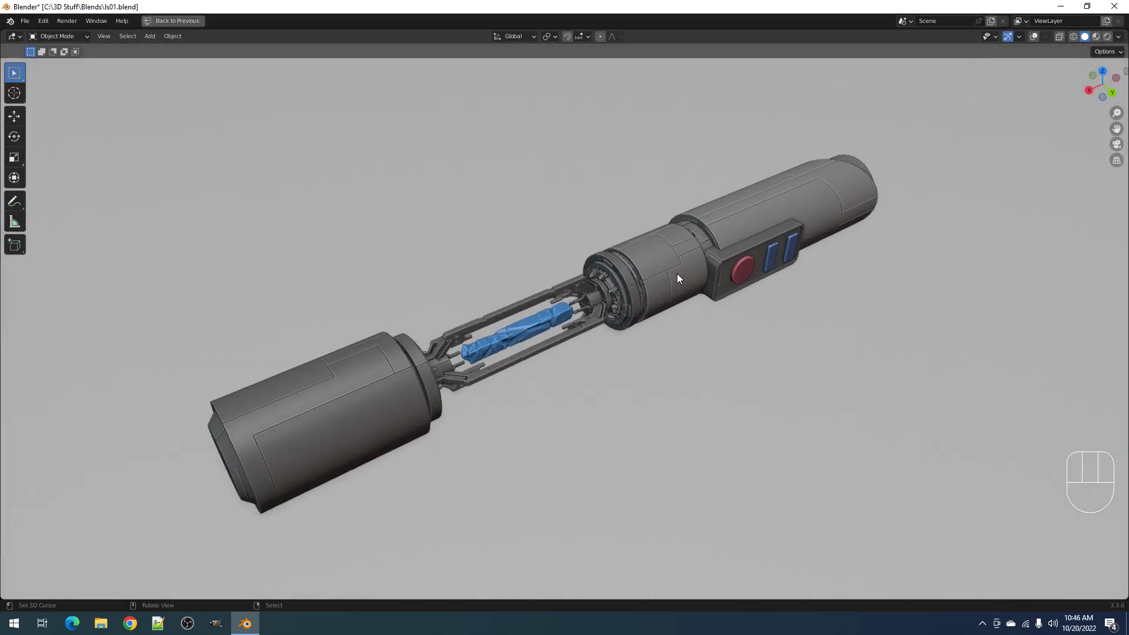
pyautogui.scroll(1, 624, 287)
pyautogui.scroll(1, 605, 305)
pyautogui.press('alt')
pyautogui.moveTo(606, 304)
pyautogui.mouseDown(button='middle')
pyautogui.moveTo(707, 305)
pyautogui.moveTo(602, 298)
pyautogui.mouseUp(button='middle')
pyautogui.press('z')
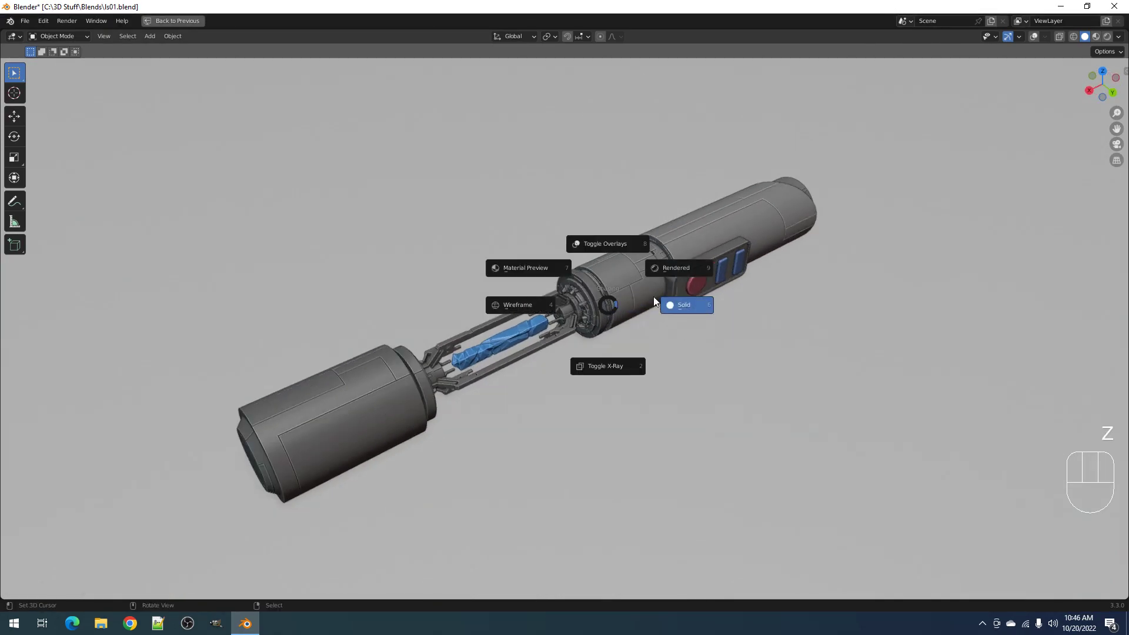
pyautogui.press('z')
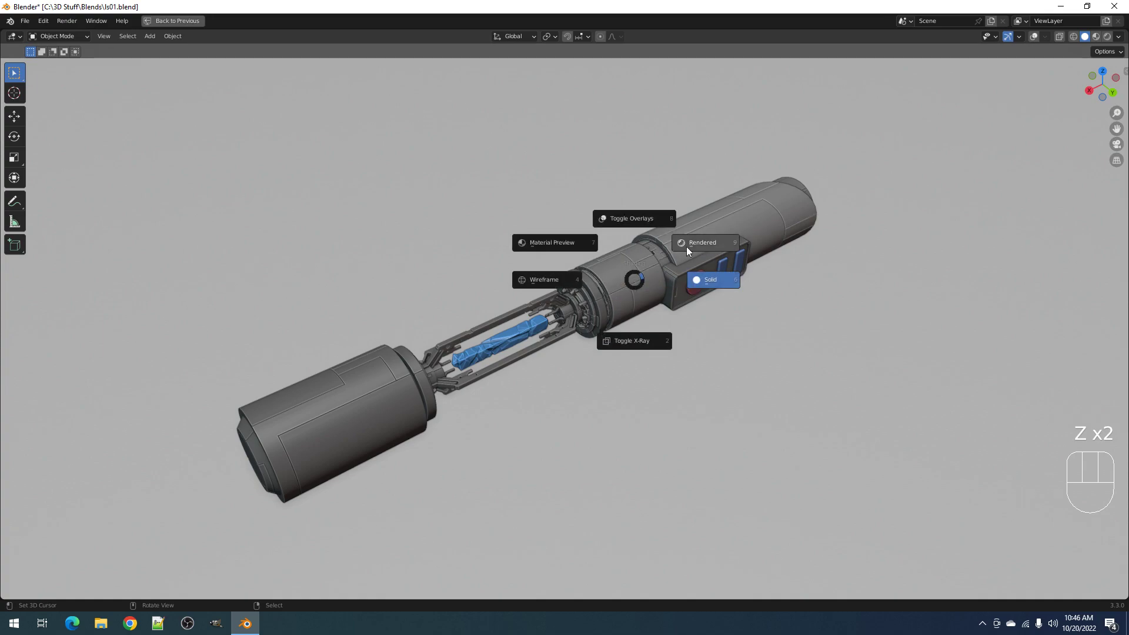
pyautogui.click(690, 242)
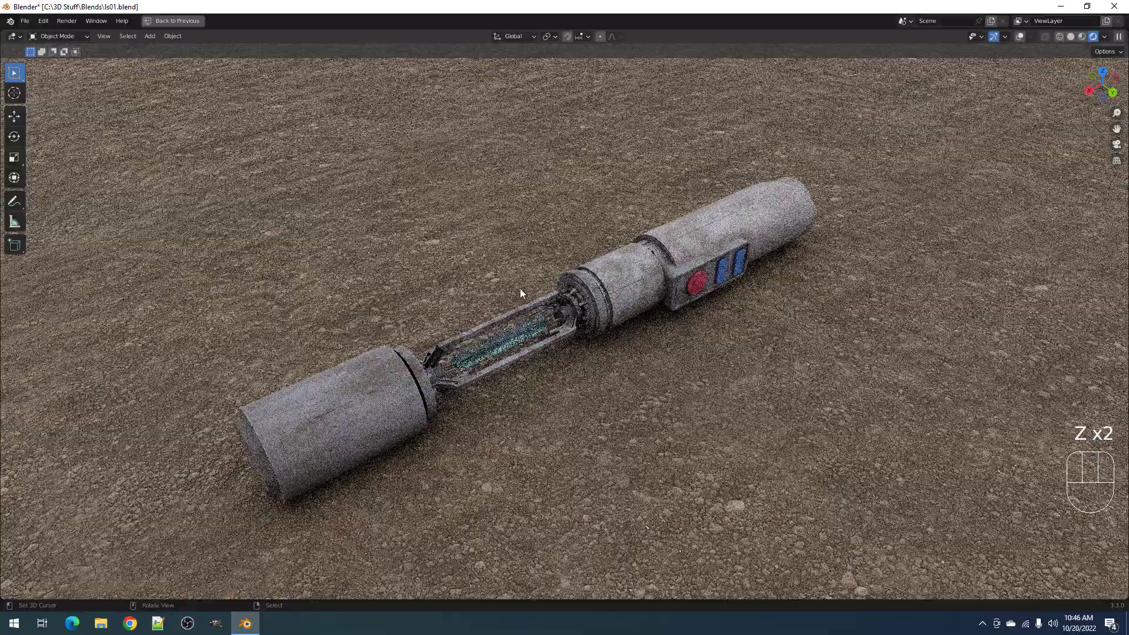
pyautogui.moveTo(690, 242)
pyautogui.mouseDown(button='middle')
pyautogui.moveTo(732, 315)
pyautogui.moveTo(590, 323)
pyautogui.moveTo(606, 315)
pyautogui.moveTo(619, 325)
pyautogui.moveTo(639, 327)
pyautogui.moveTo(571, 301)
pyautogui.moveTo(650, 358)
pyautogui.moveTo(655, 341)
pyautogui.moveTo(662, 351)
pyautogui.moveTo(757, 326)
pyautogui.moveTo(650, 288)
pyautogui.moveTo(636, 324)
pyautogui.moveTo(711, 347)
pyautogui.moveTo(733, 373)
pyautogui.moveTo(658, 305)
pyautogui.moveTo(727, 300)
pyautogui.mouseUp(button='middle')
# Restore solid shading and view the complete model with its panel cuts closer and farther away
pyautogui.press('z')
pyautogui.click(676, 324)
pyautogui.scroll(2, 605, 315)
pyautogui.scroll(-4, 592, 302)
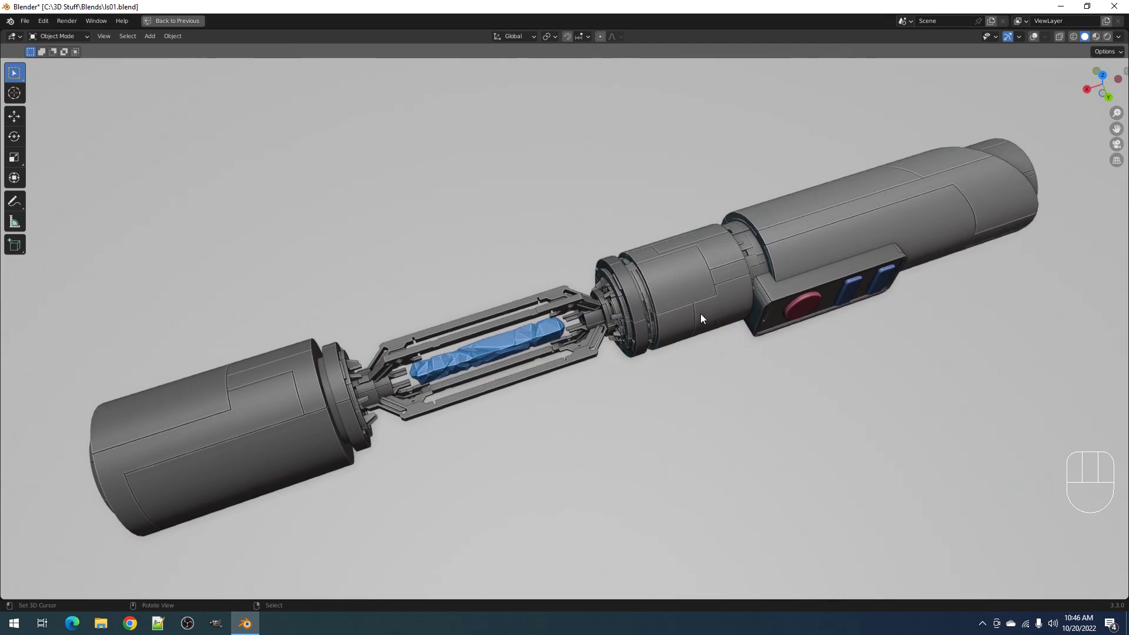